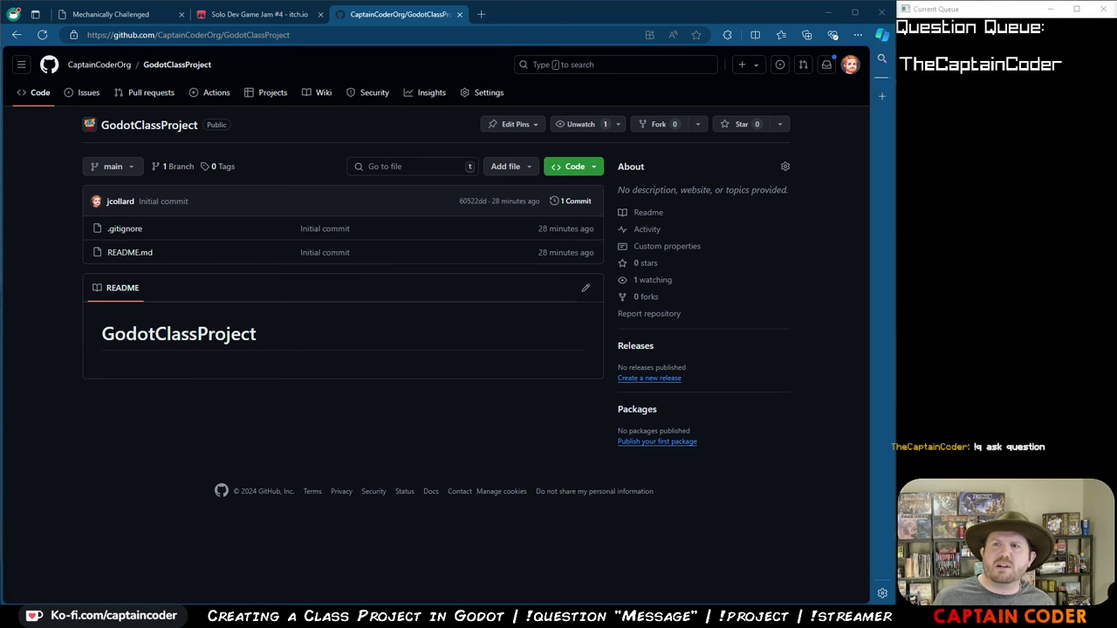
left_click_drag(894, 79, 1021, 76)
key("Escape")
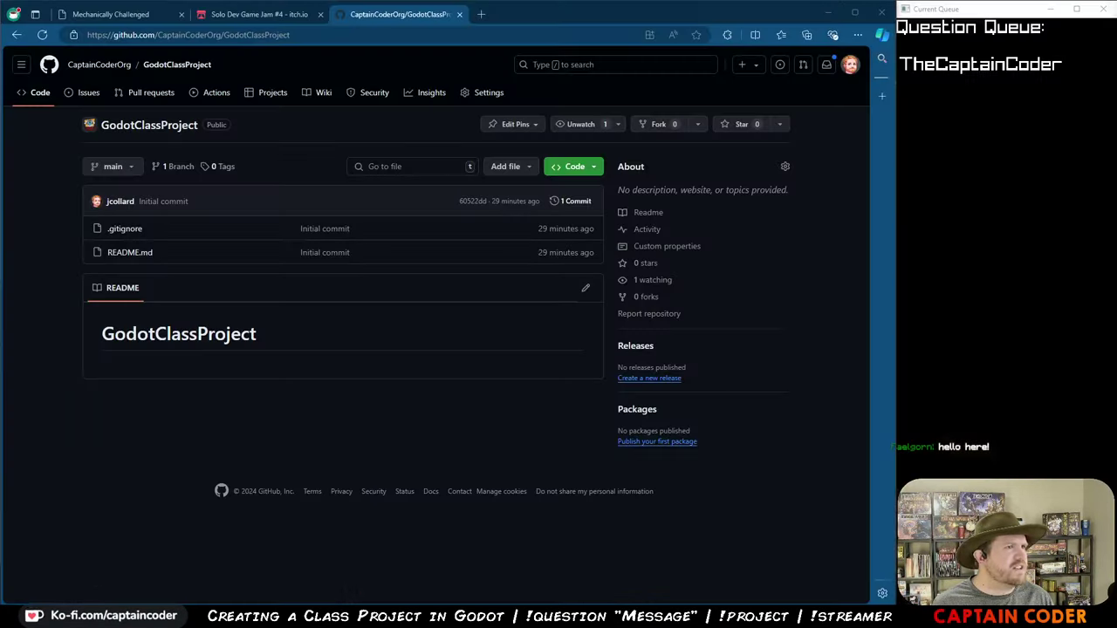
- Switch to Visual Studio Code, delete the logged test question from line 2 of questions.txt.txt and minimise the window
key("alt+Tab")
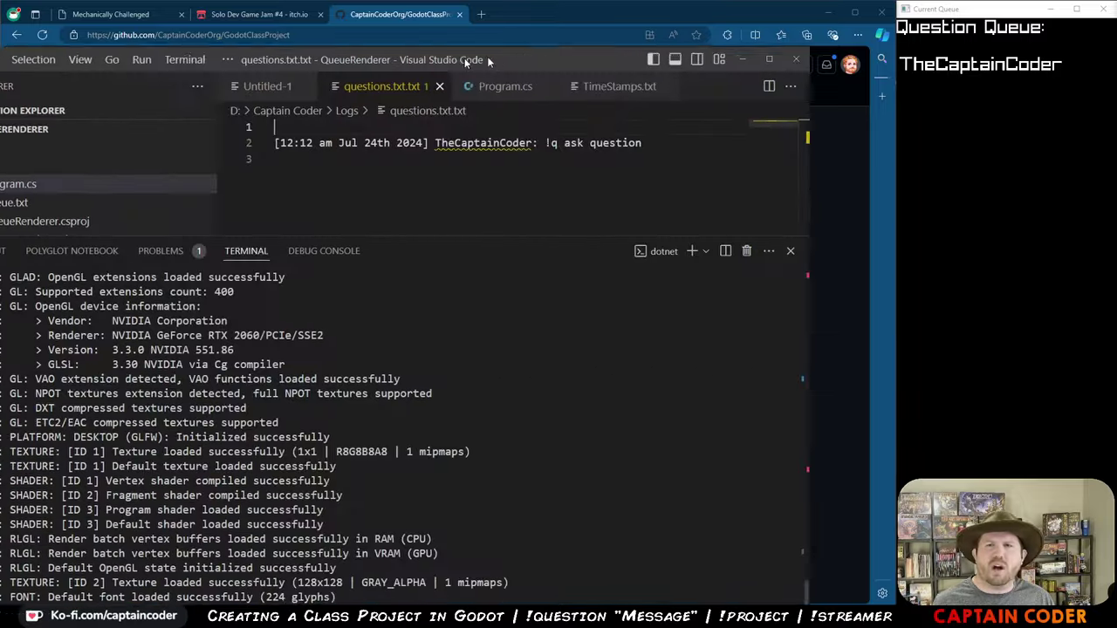
key("shift+Home")
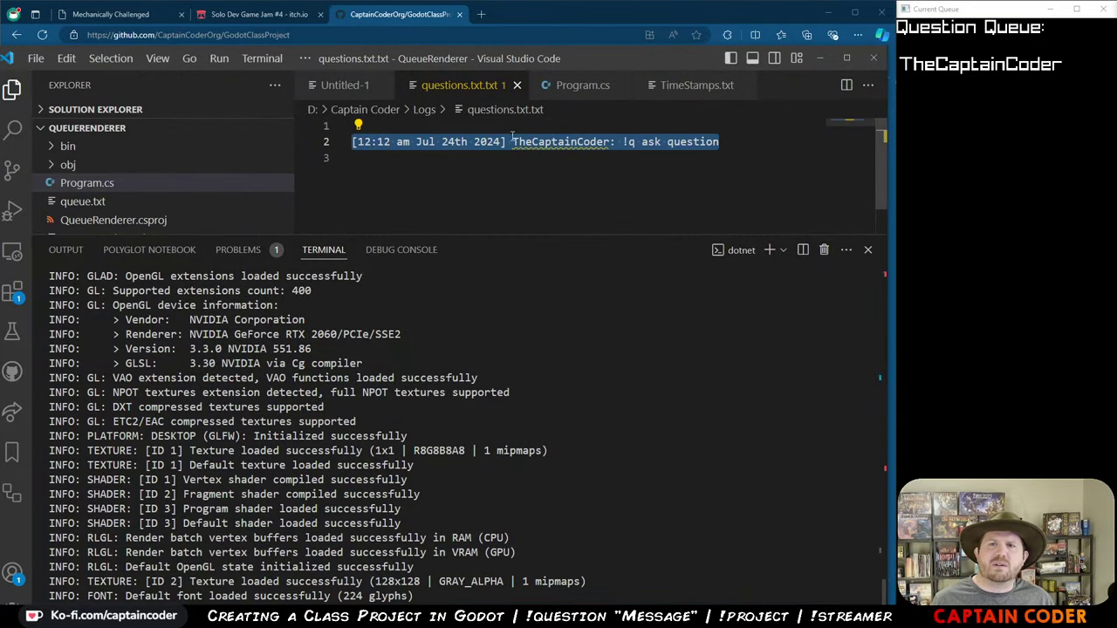
key("BackSpace")
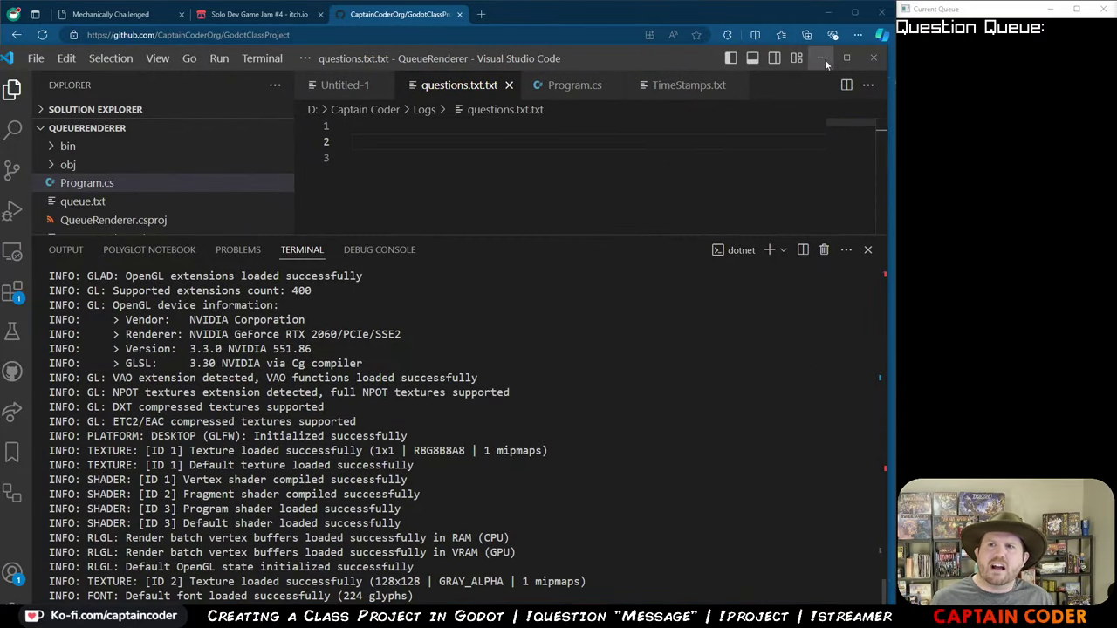
left_click(820, 58)
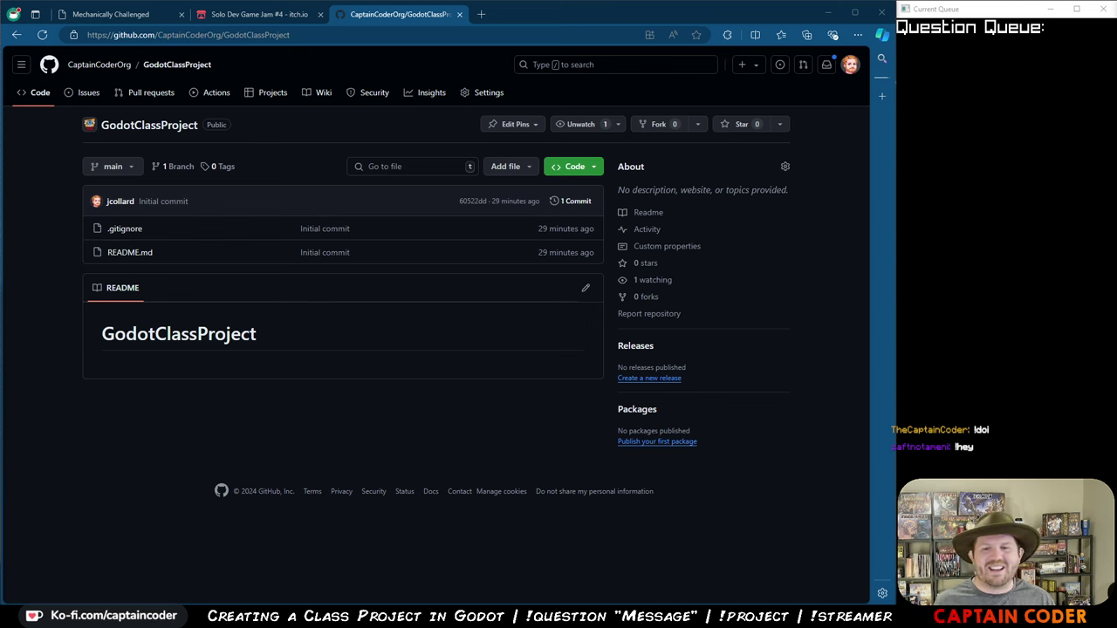
- Switch to Firebot and examine the If condition inside the !hey event's conditional effects, leaving the event unchanged
key("alt+Tab")
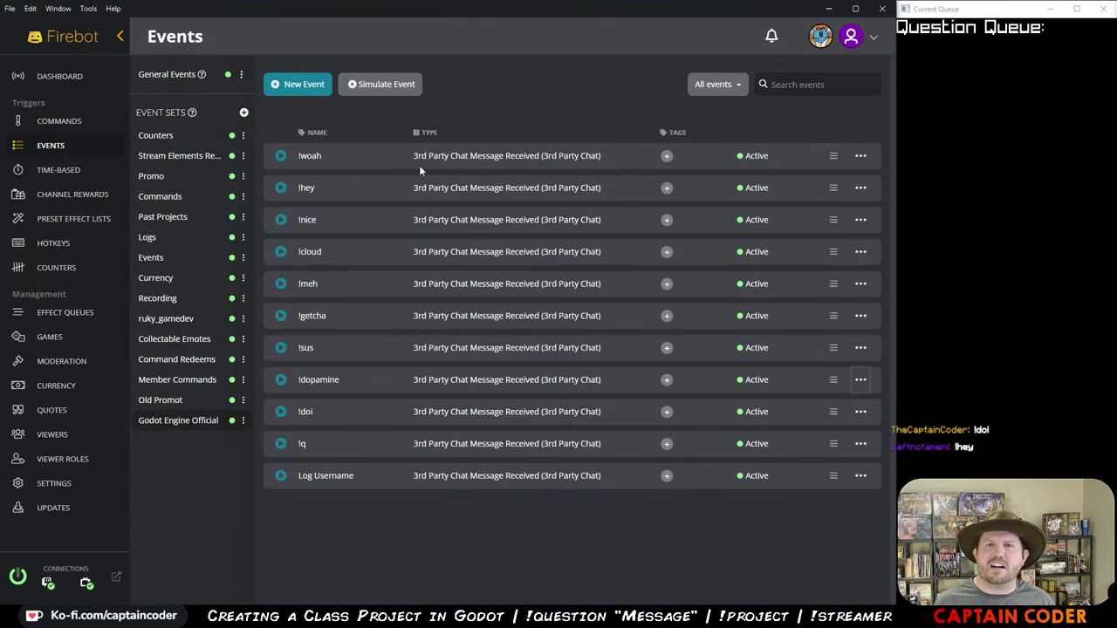
left_click(861, 188)
left_click(792, 200)
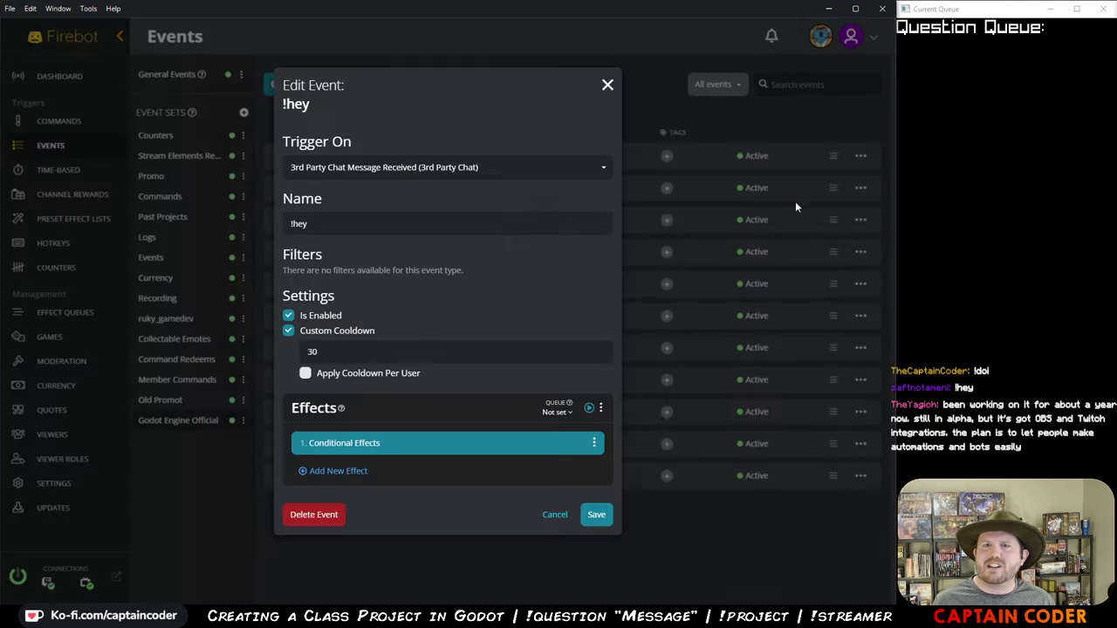
left_click(403, 445)
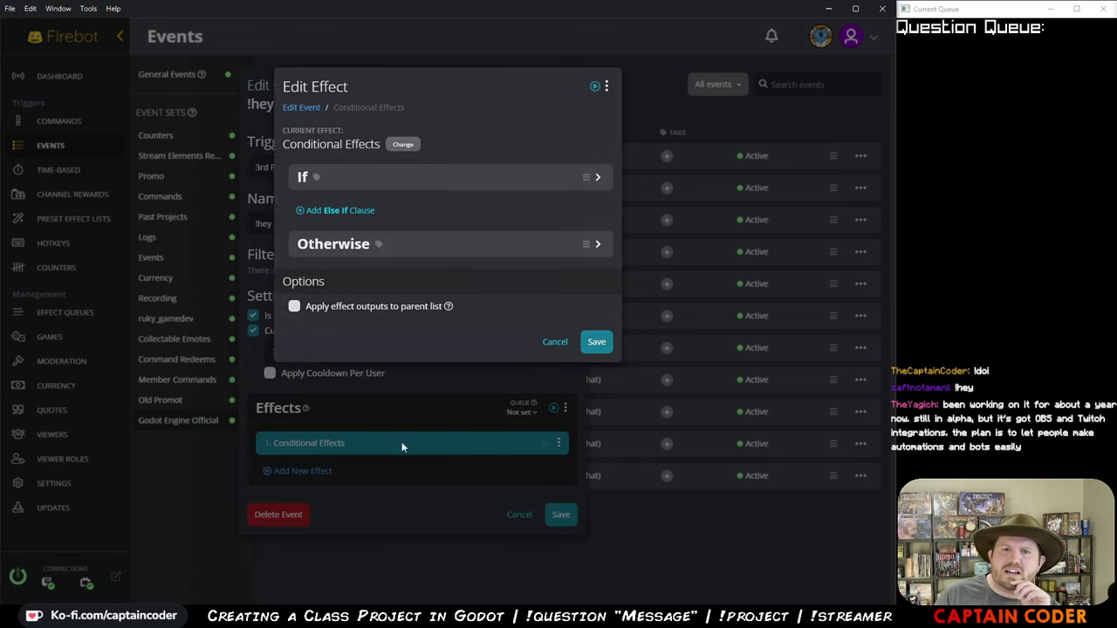
left_click(443, 181)
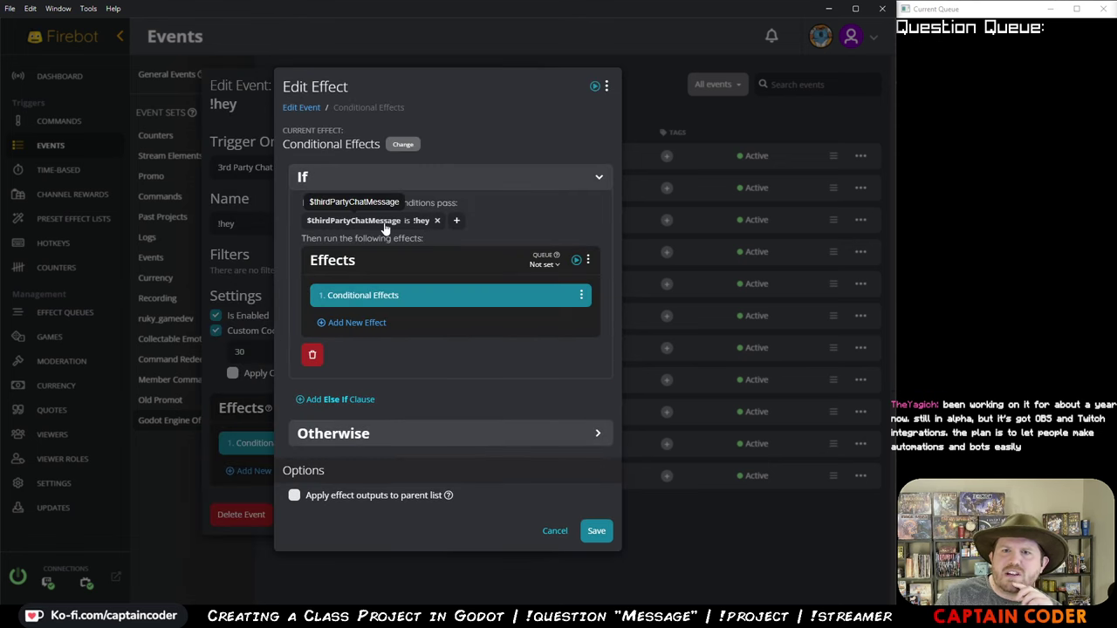
left_click(628, 86)
left_click(549, 55)
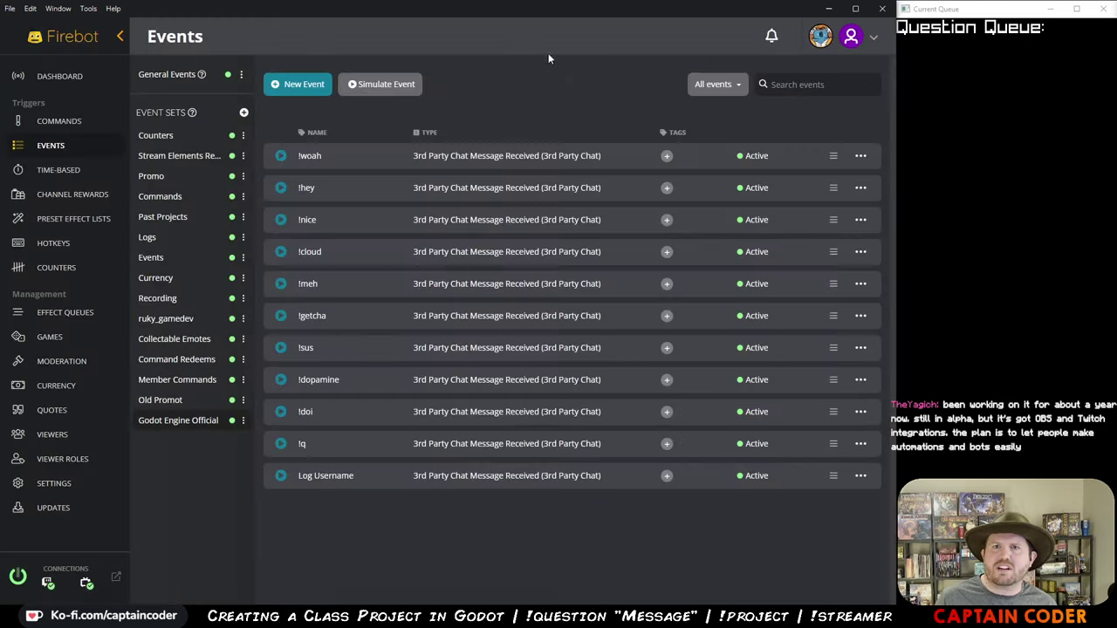
- Show the Firebot dashboard, and clear its window and the browser away to reveal the Godot Project Manager
left_click(66, 76)
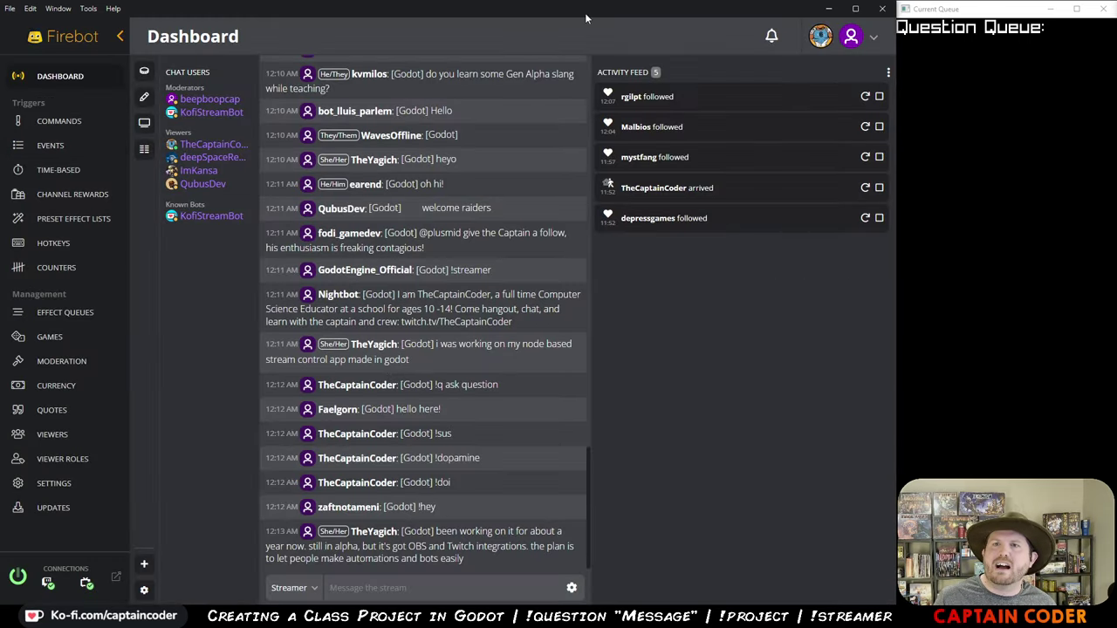
left_click_drag(585, 12, 583, 622)
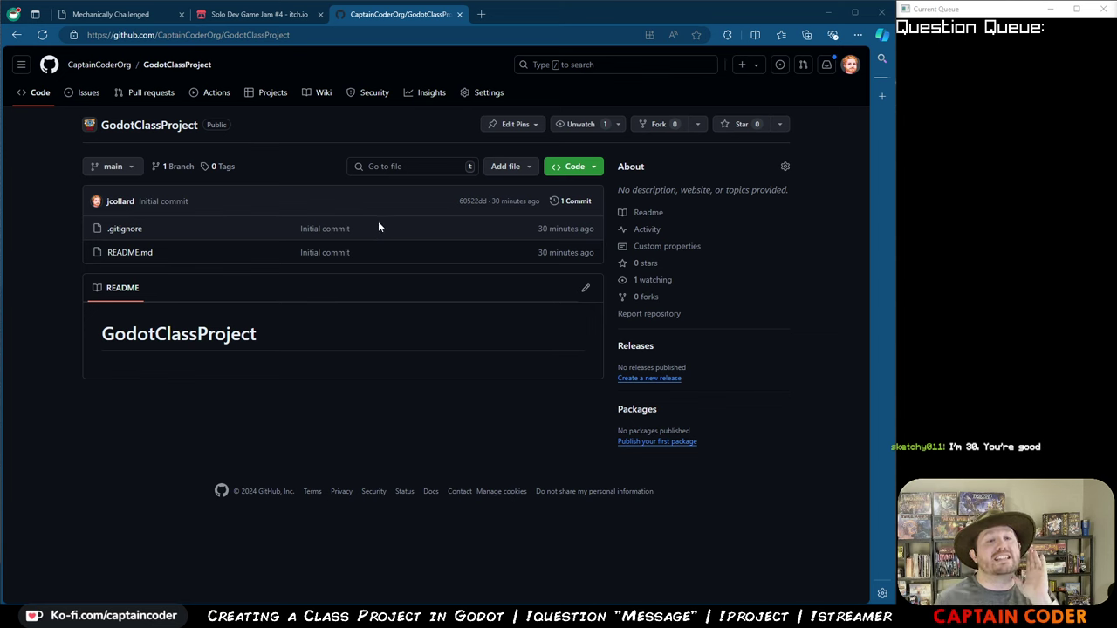
left_click(830, 14)
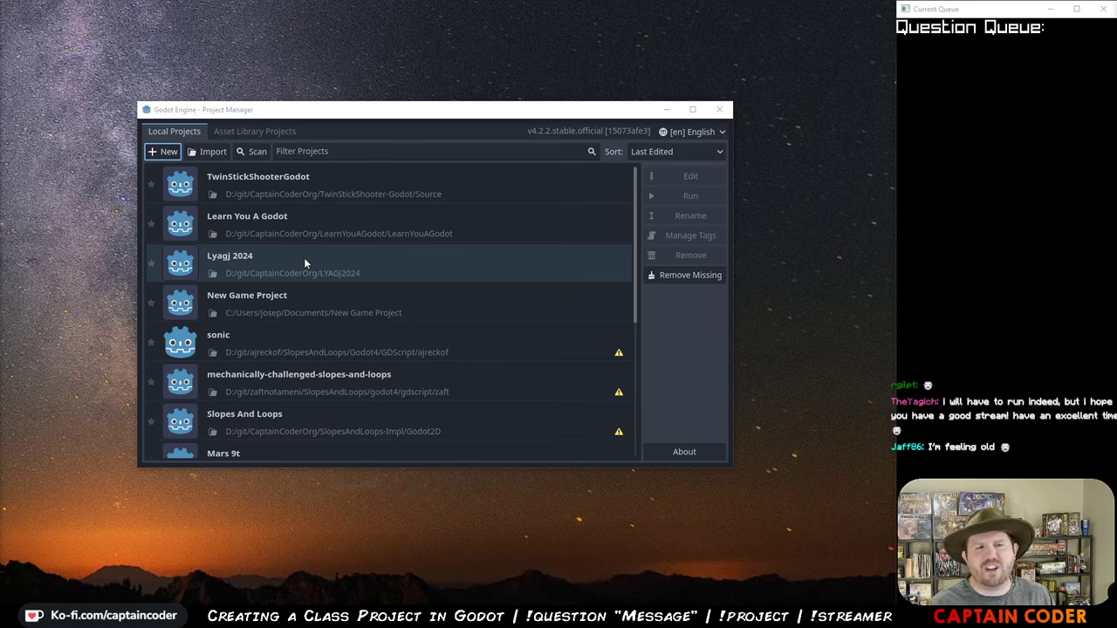
left_click(339, 124)
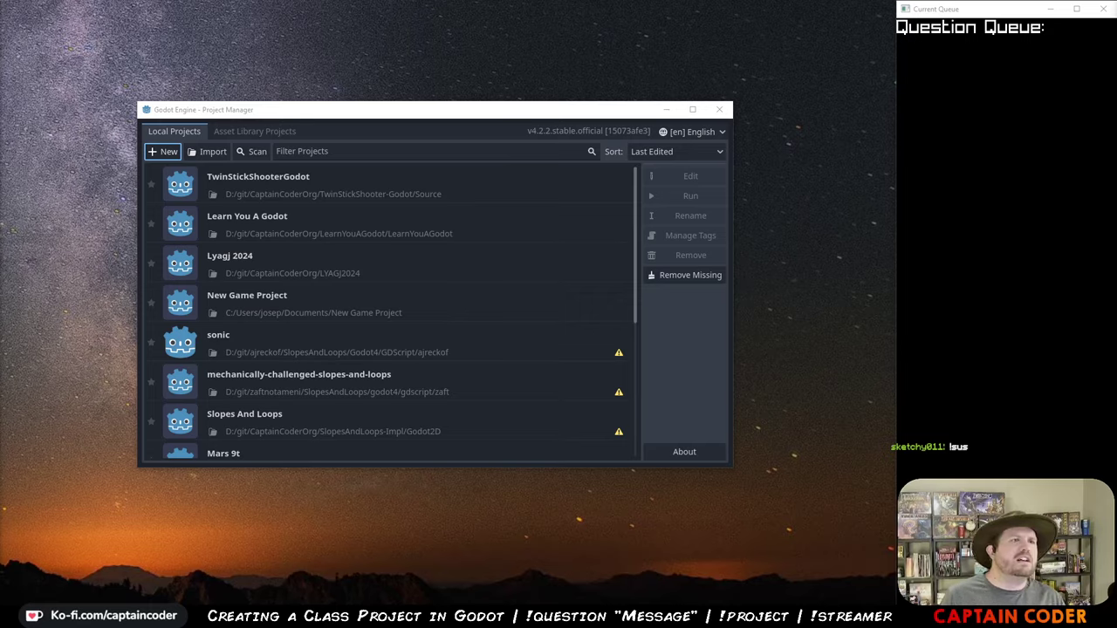
key("alt+Tab")
left_click(481, 14)
type("drive")
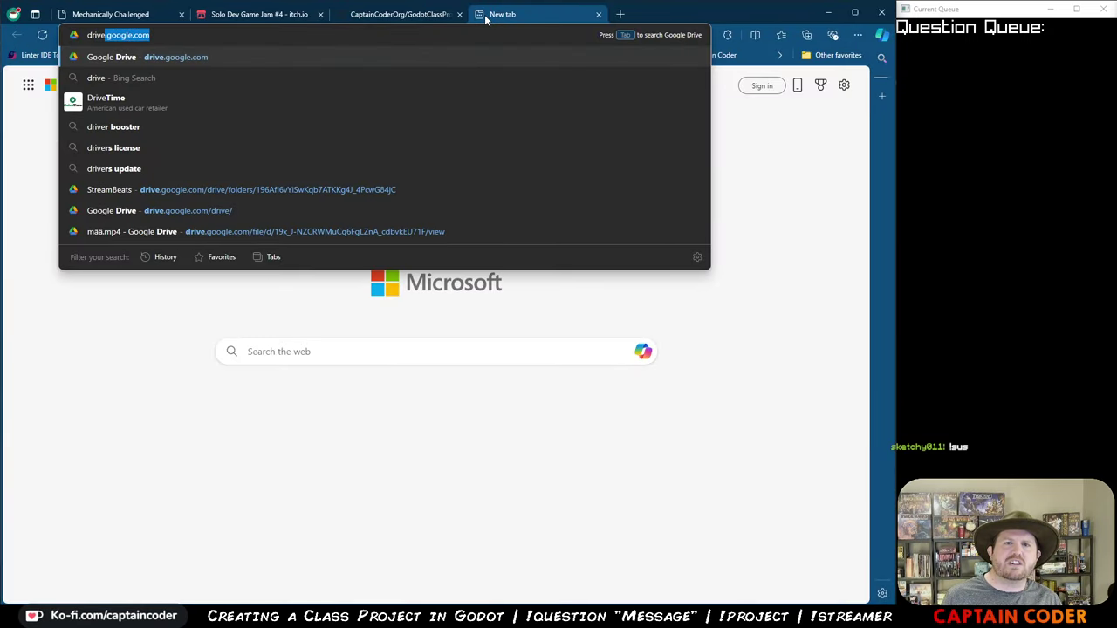
key("Return")
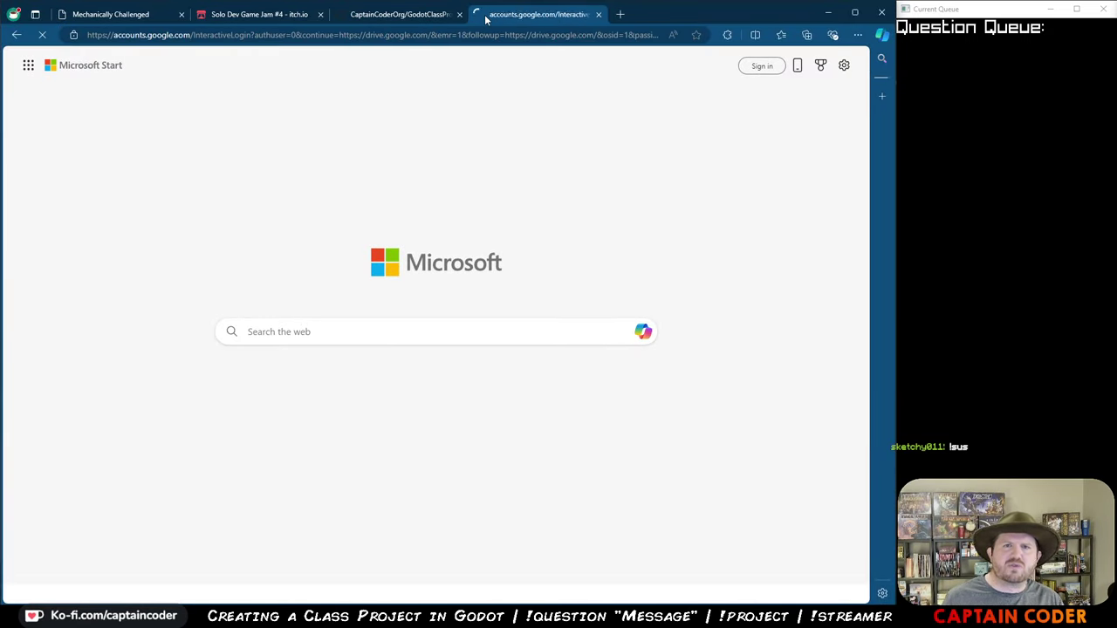
left_click(599, 14)
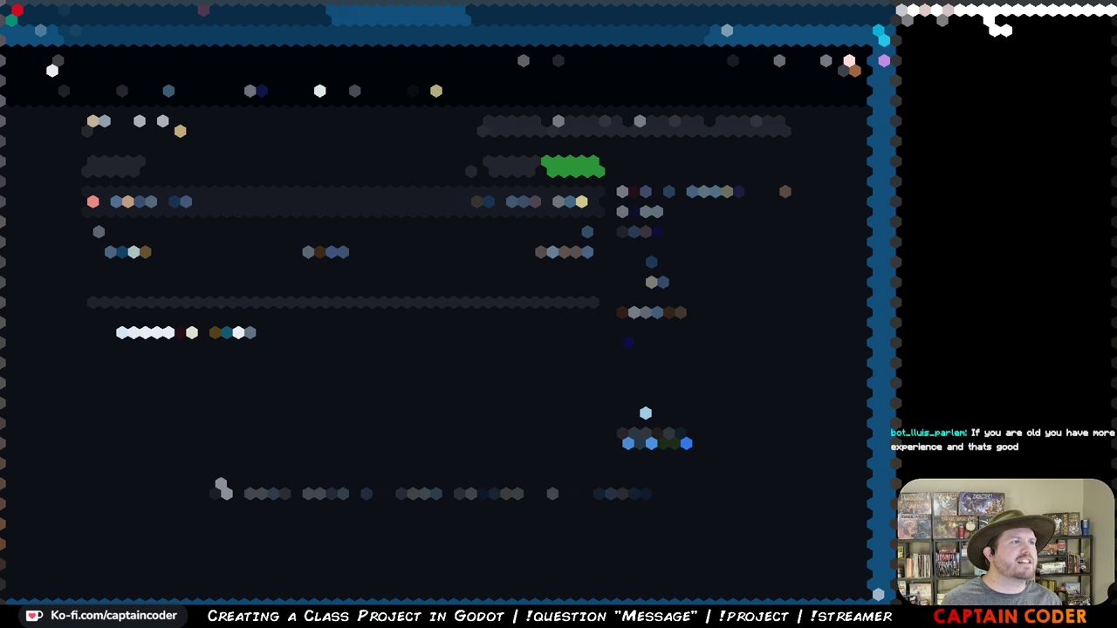
- Capture a region screenshot of the whole Godot Project Manager window and open it in the Greenshot image editor
key("alt+Tab")
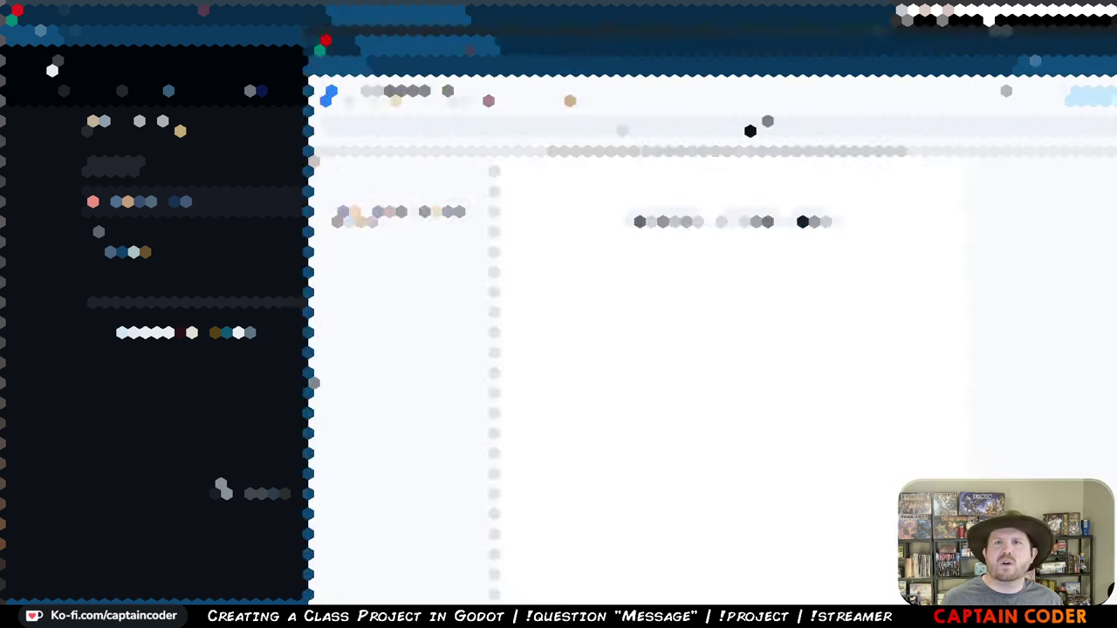
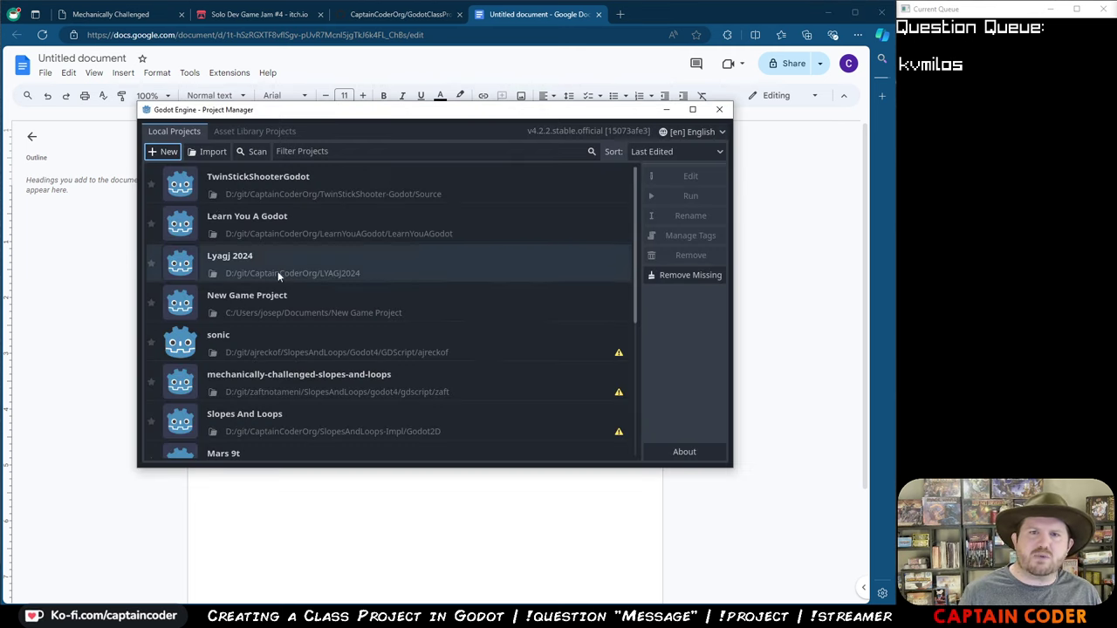
mouse_move(332, 115)
left_mouse_down()
mouse_move(350, 108)
mouse_move(326, 118)
left_mouse_up()
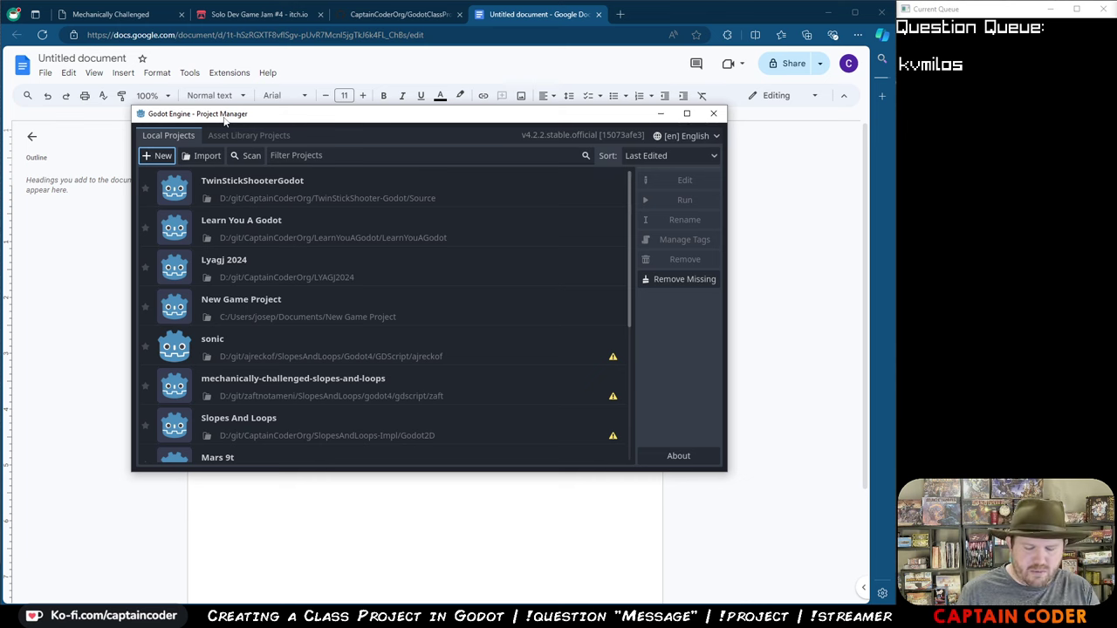
key("ctrl+Print")
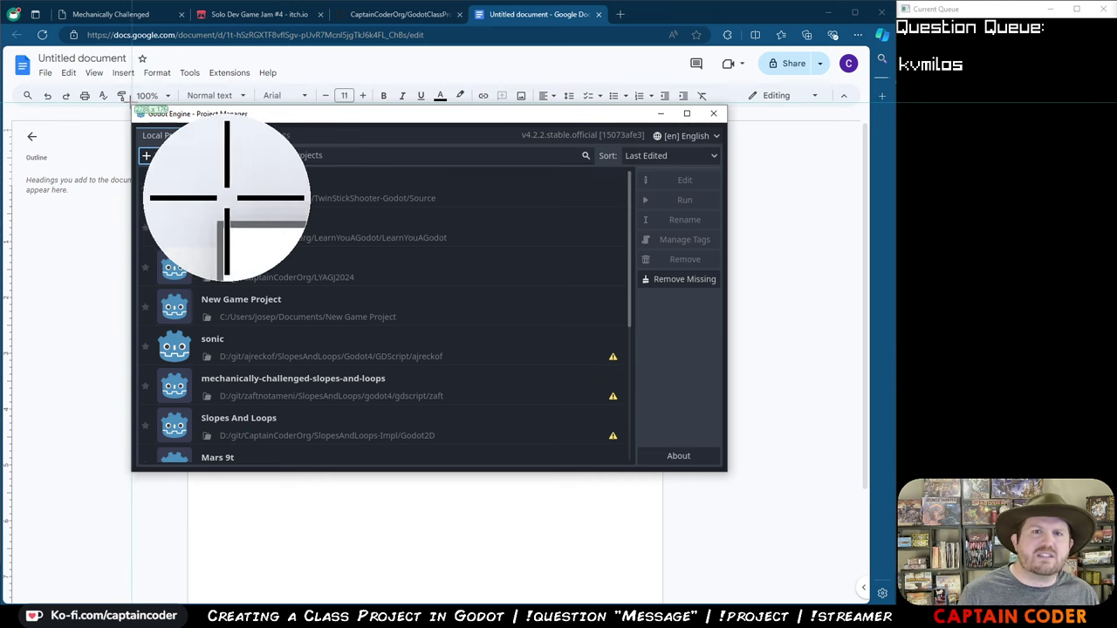
left_click_drag(127, 105, 731, 484)
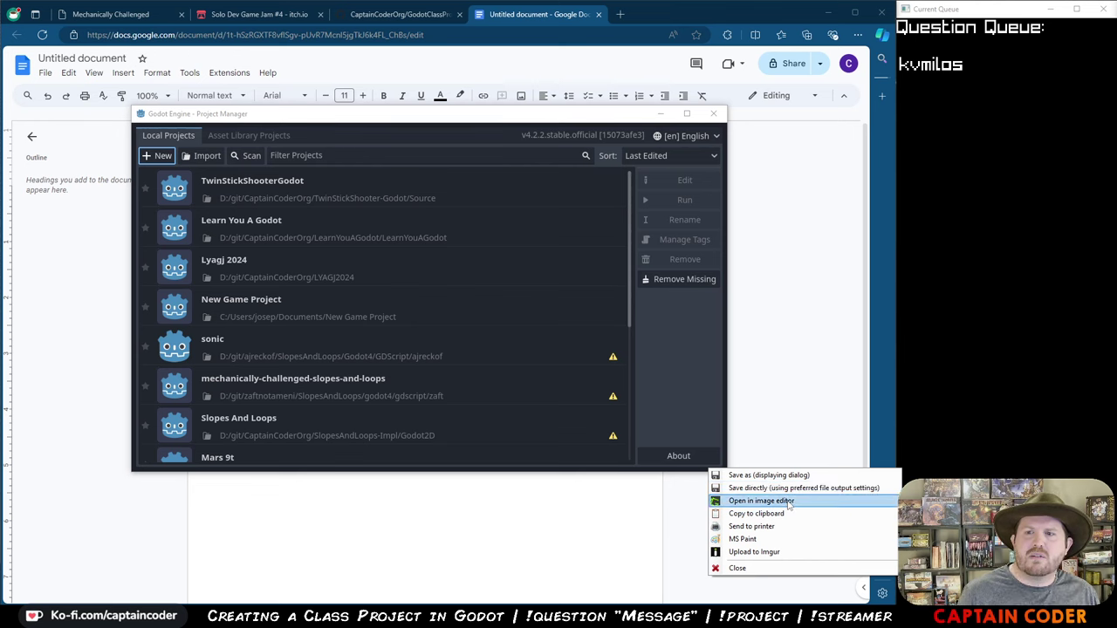
left_click(786, 503)
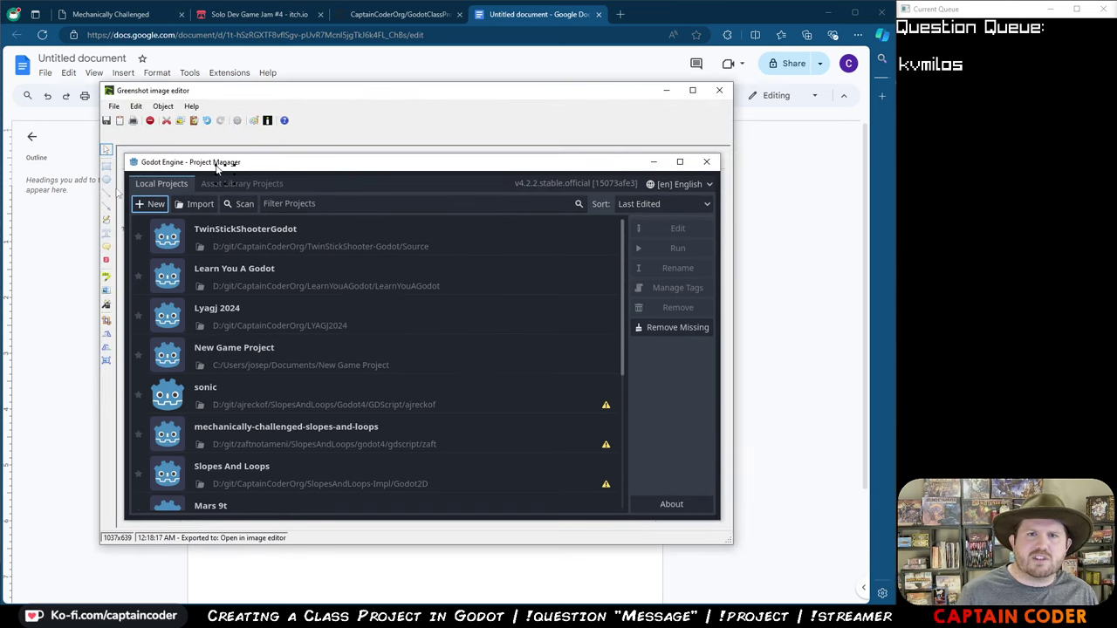
- Annotate the screenshot with a green rectangle around the New button and an arrow pointing to it
left_click(106, 166)
left_click_drag(131, 194, 172, 214)
left_click(106, 206)
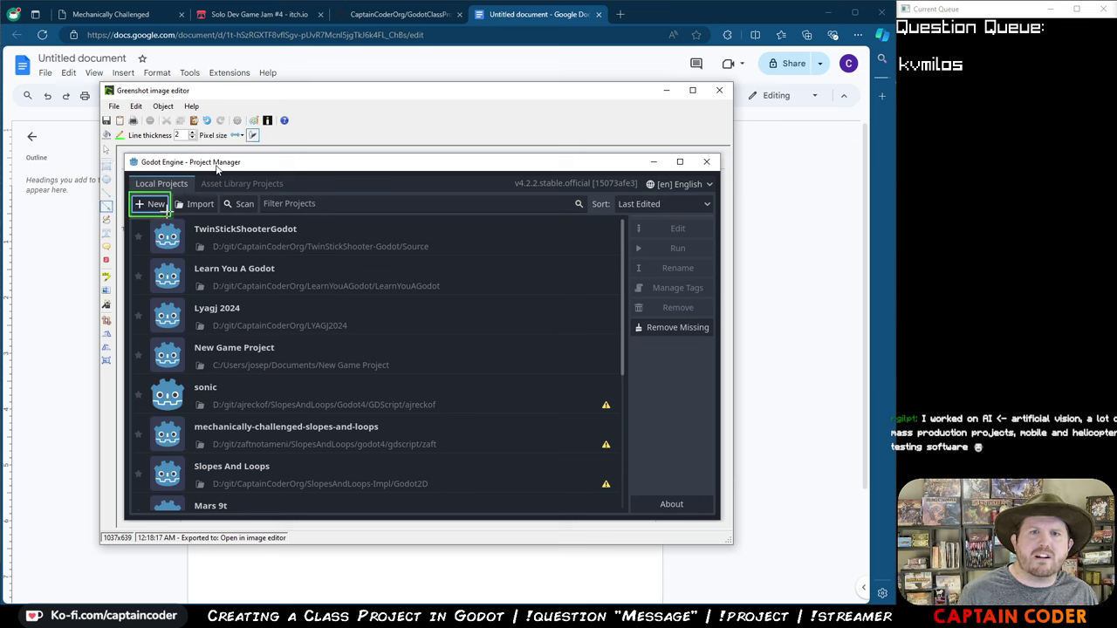
left_click_drag(258, 253, 190, 224)
key("ctrl+z")
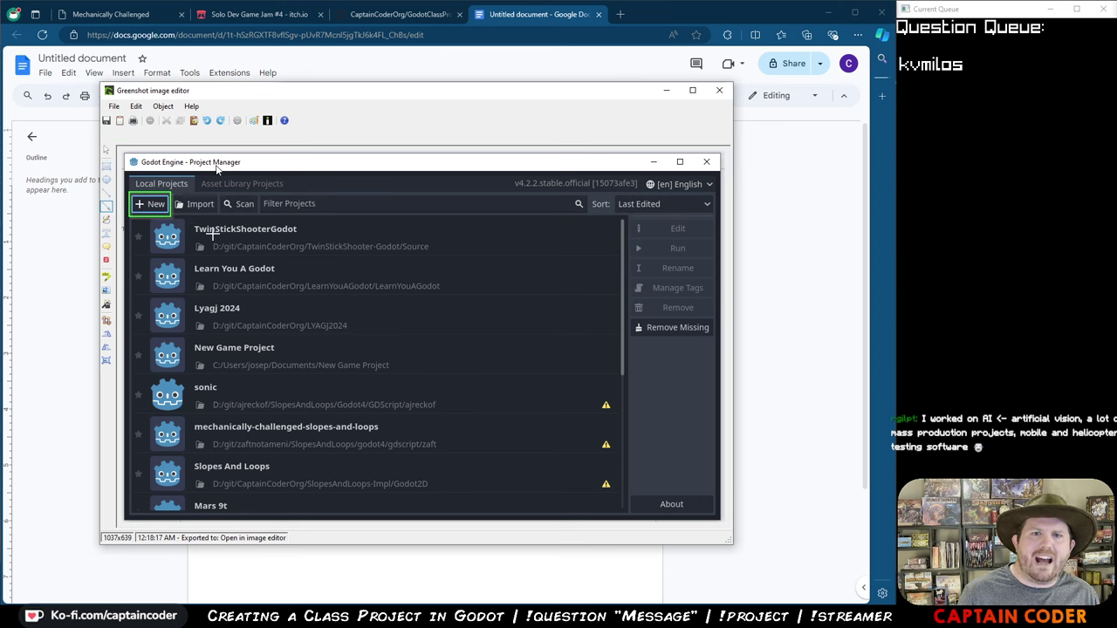
key("ctrl+y")
left_click(206, 230)
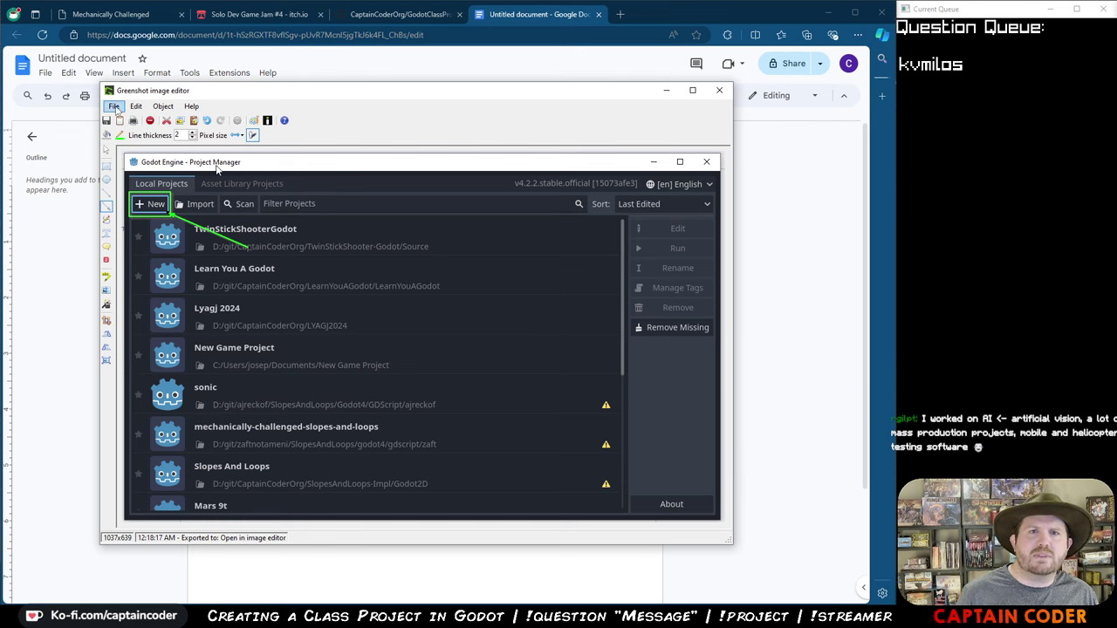
- Copy the annotated screenshot, close the image editor and paste the picture into the untitled Google Docs document
left_click(114, 106)
left_click(151, 144)
left_click(719, 90)
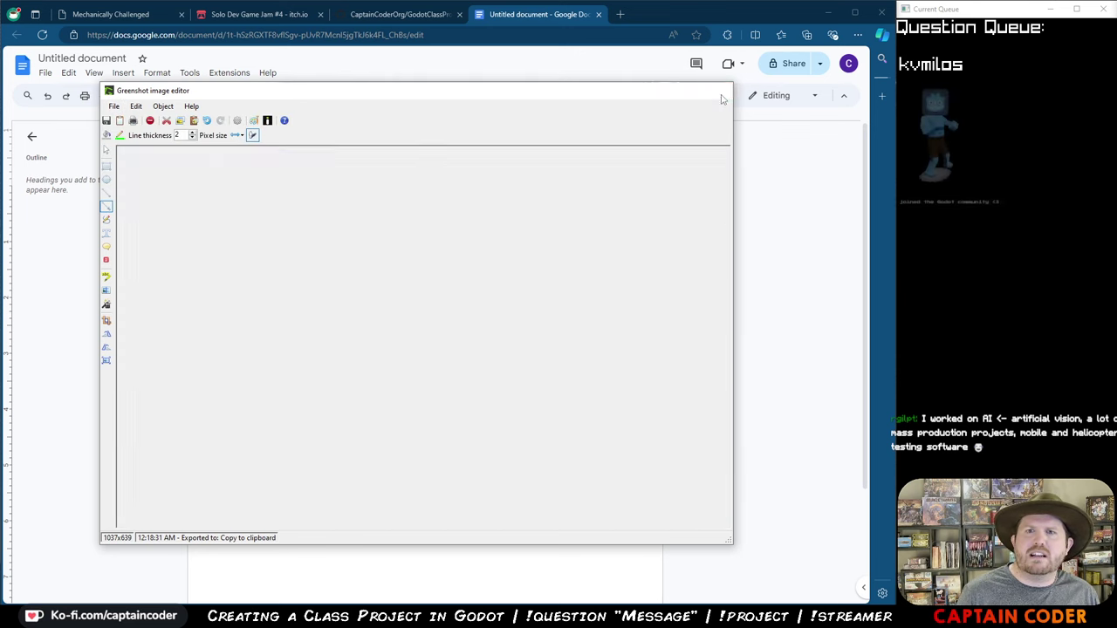
left_click(793, 210)
key("ctrl+v")
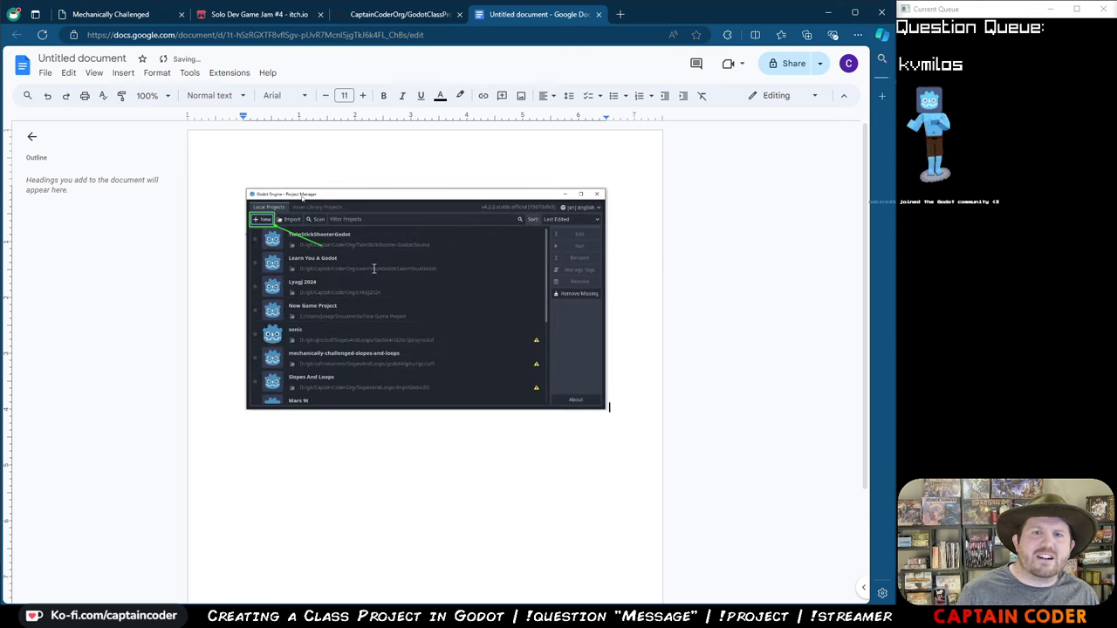
- Add the line "Create a new project" above the pasted screenshot and format it as a numbered list item
left_click(463, 403)
left_click(601, 462)
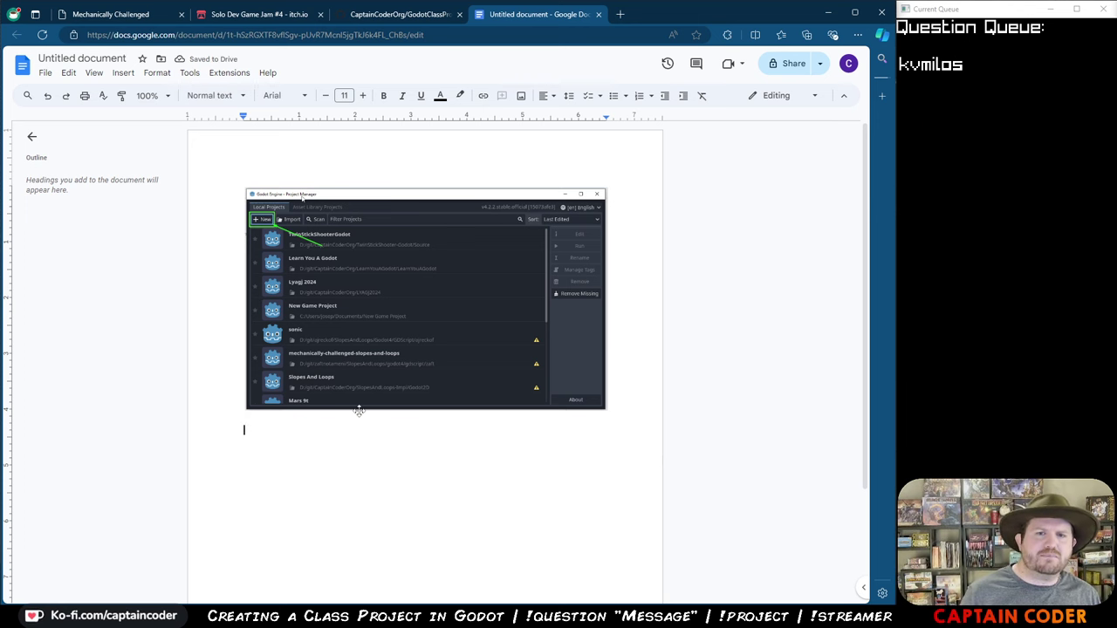
key("Up")
key("Return")
key("Up")
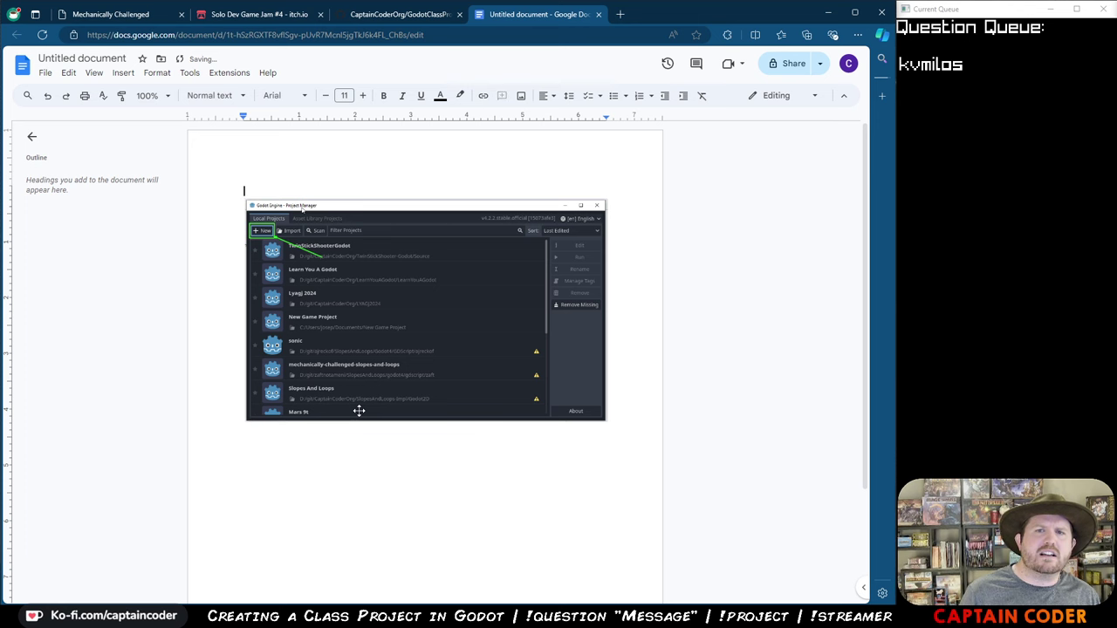
type("Create a n")
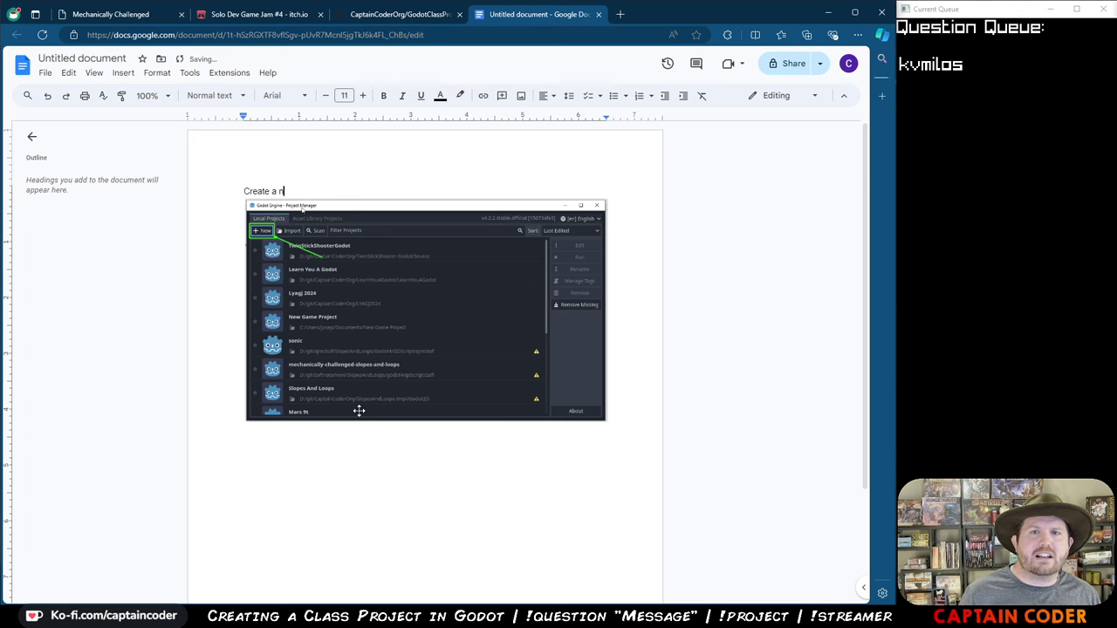
type("ew project")
key("Home")
key("ctrl+shift+7")
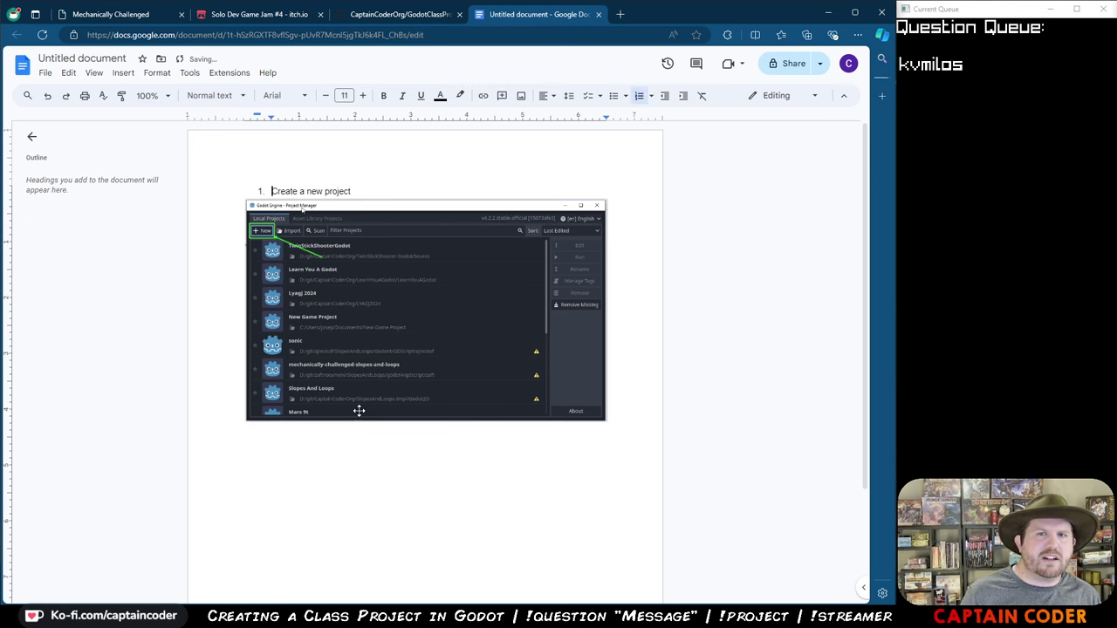
left_click(524, 472)
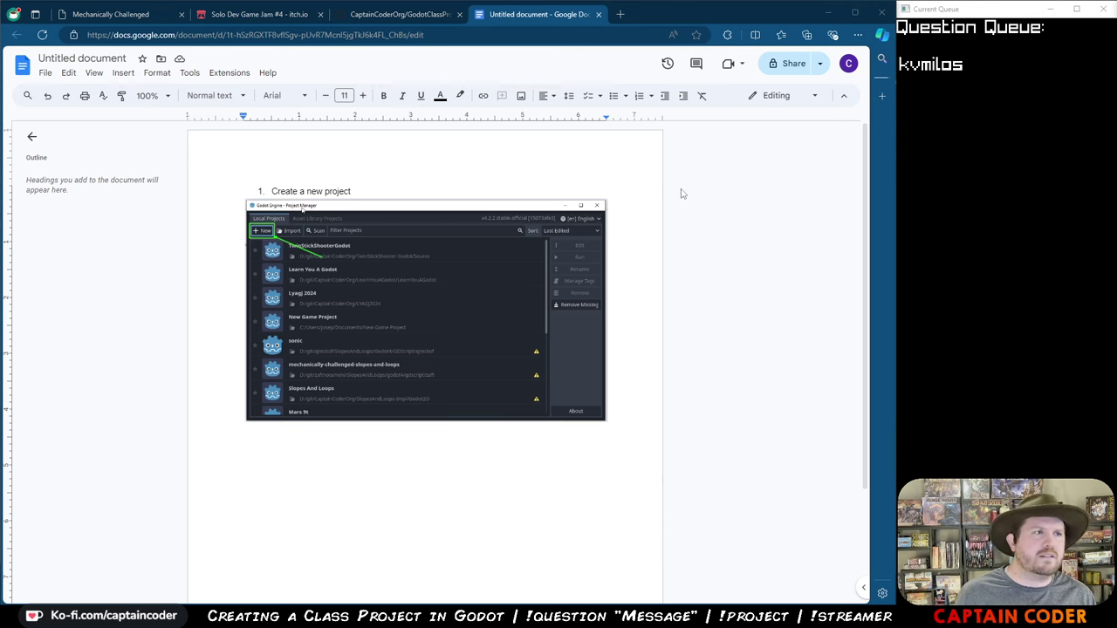
- Switch to the Godot Project Manager, start a new project and place the Create New Project dialog over the manager window
key("alt+Tab")
left_click(162, 156)
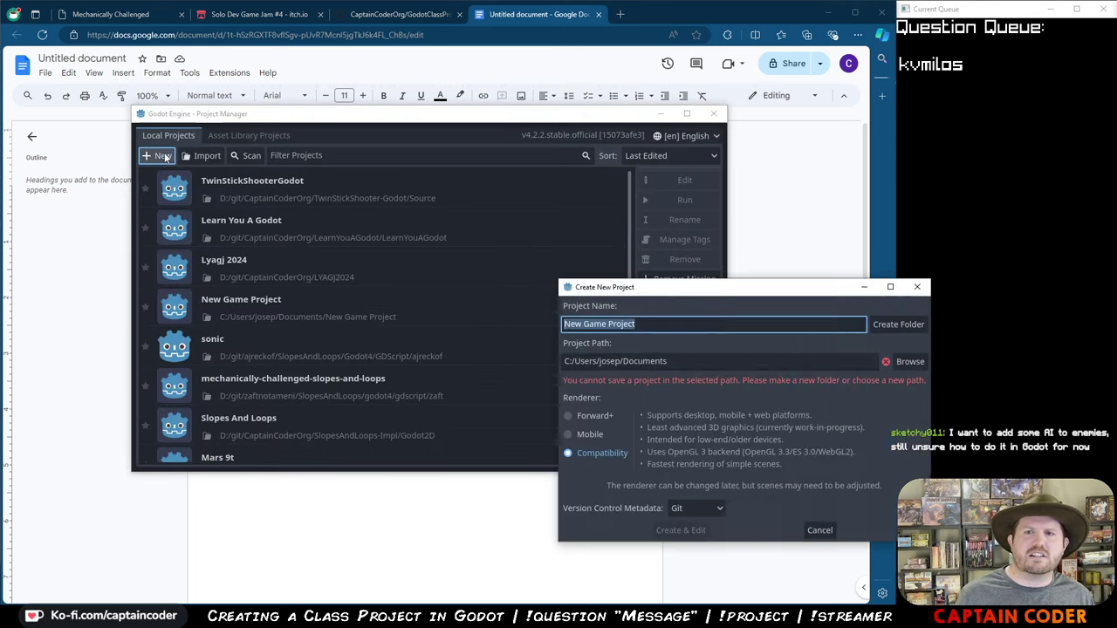
left_click_drag(371, 177, 339, 172)
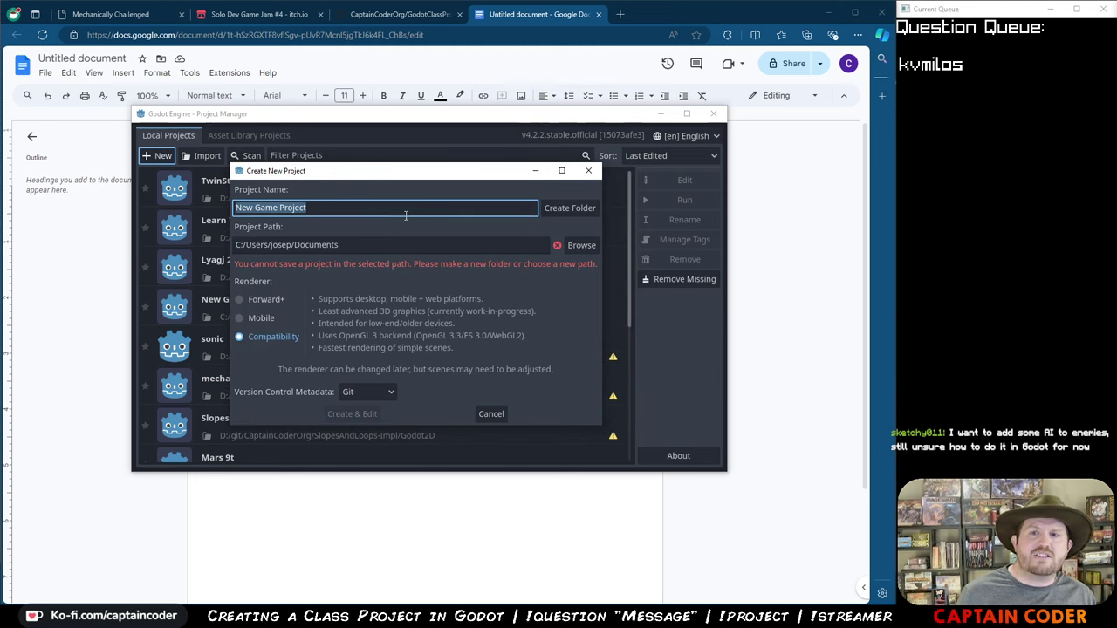
- Set the new project's path to the folder D:/git/CaptainCoderOrg/GodotClassProject/Space Shooter
left_click(578, 248)
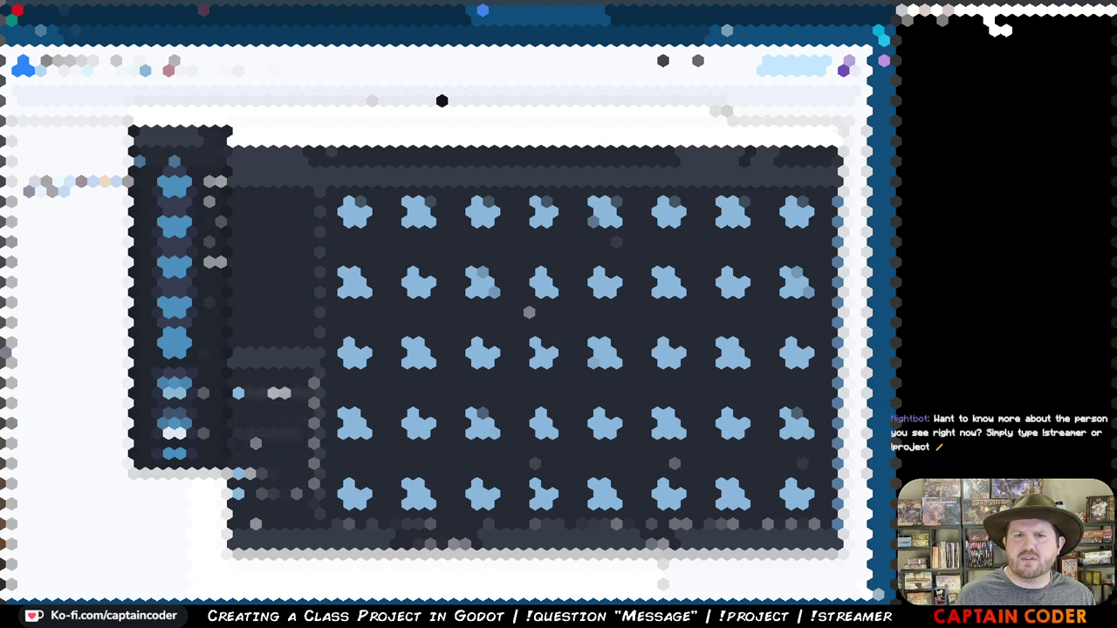
left_click(266, 380)
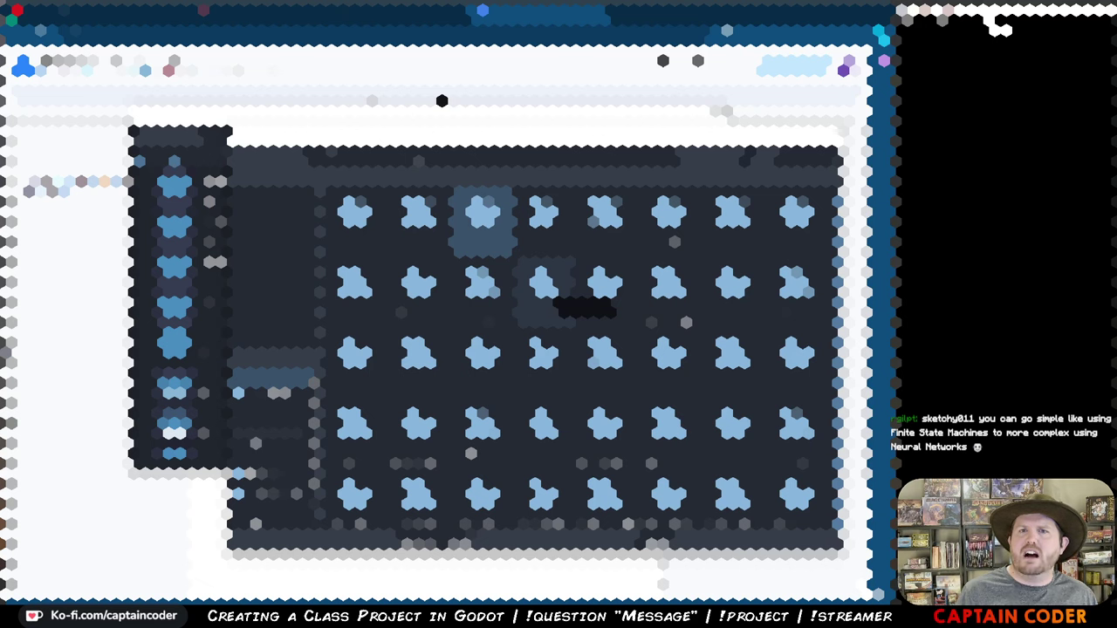
double_click(797, 425)
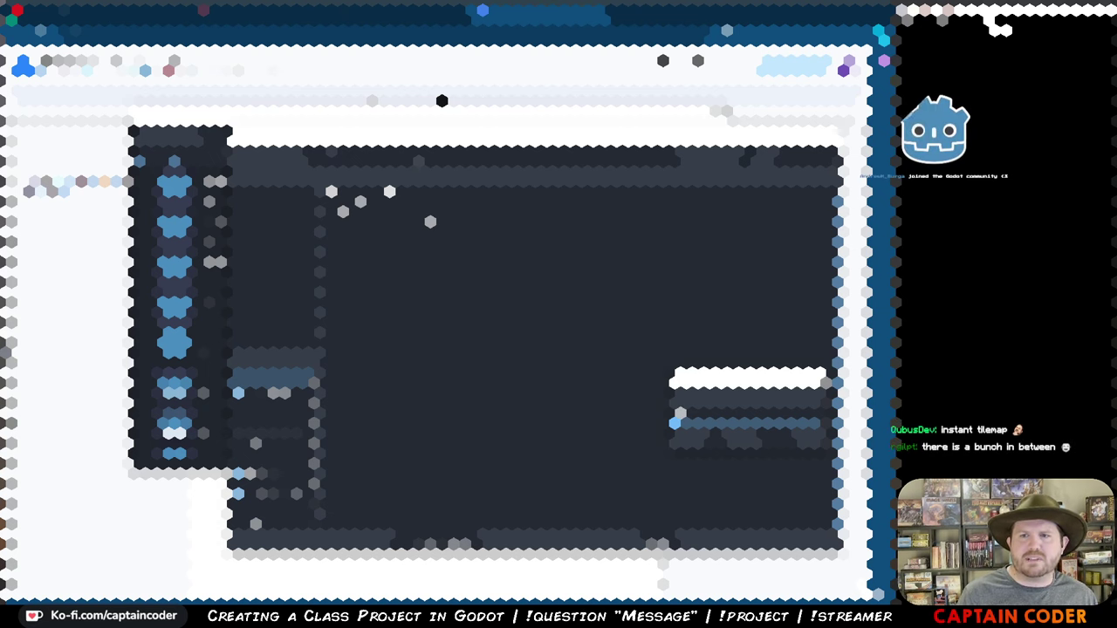
left_click(704, 423)
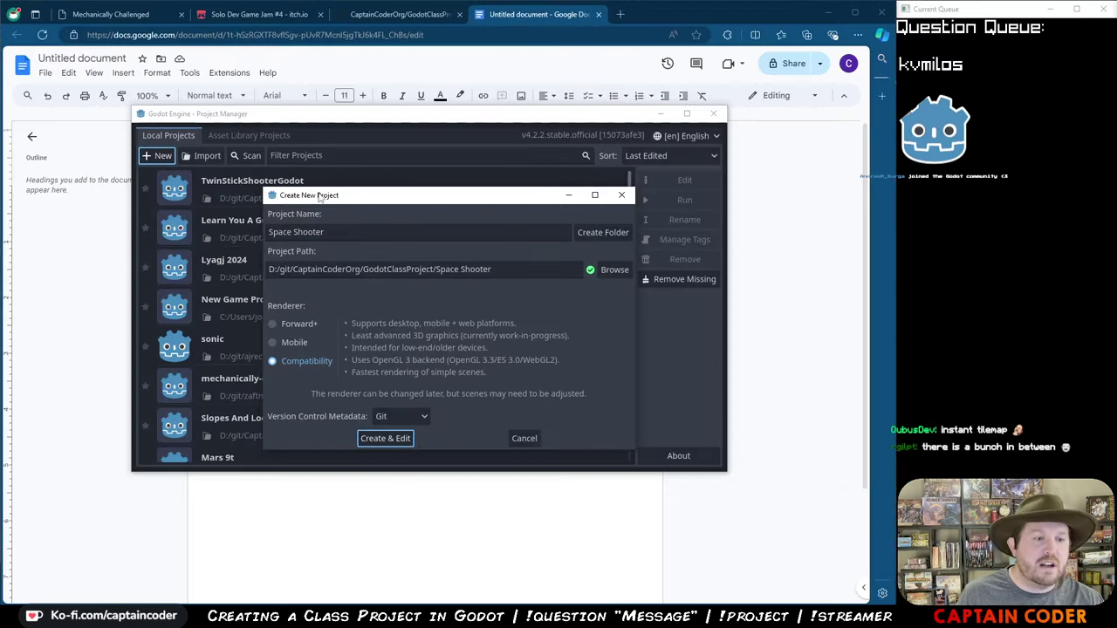
- Choose the Compatibility renderer for the Space Shooter project and reposition the Create New Project dialog over the manager window
left_click(371, 233)
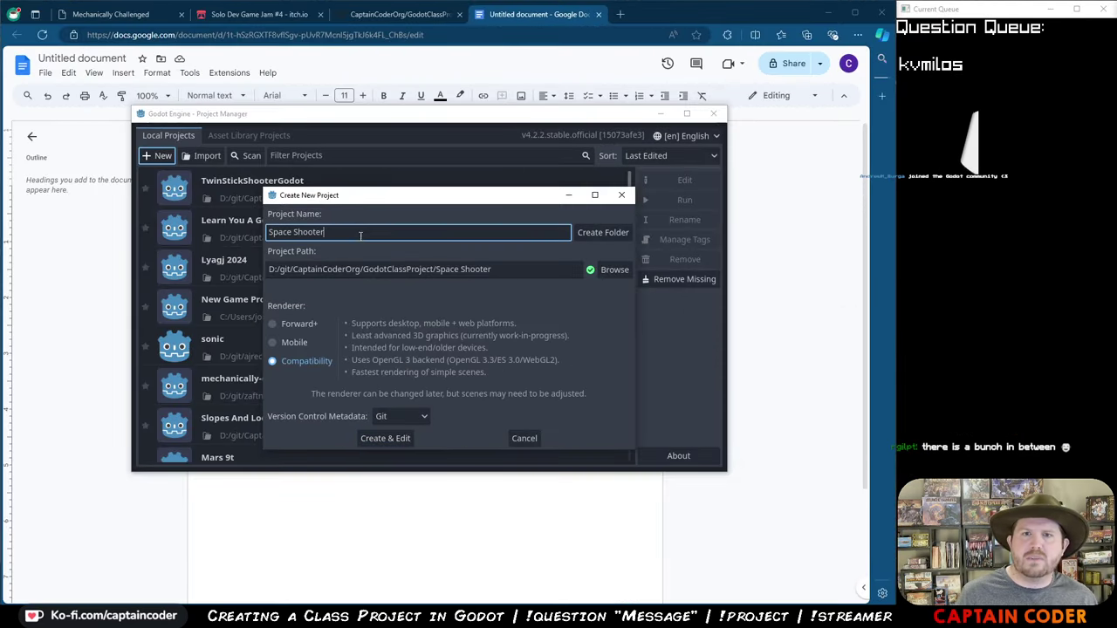
left_click(312, 362)
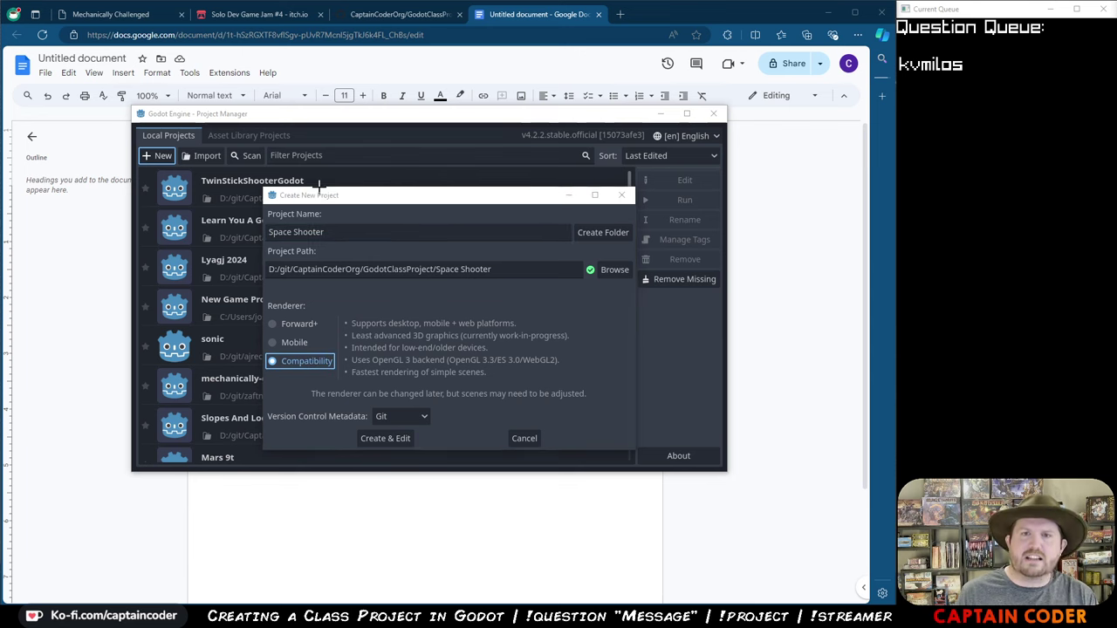
left_click_drag(388, 198, 356, 179)
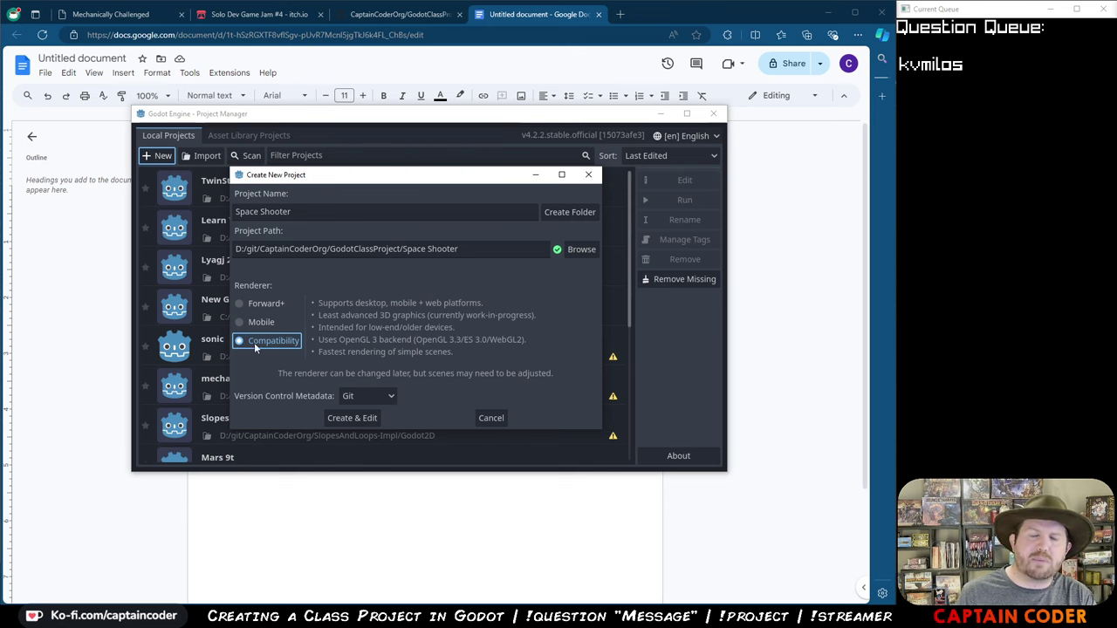
- Capture a screenshot of the Create New Project dialog and open it in the Greenshot image editor
key("ctrl+Print")
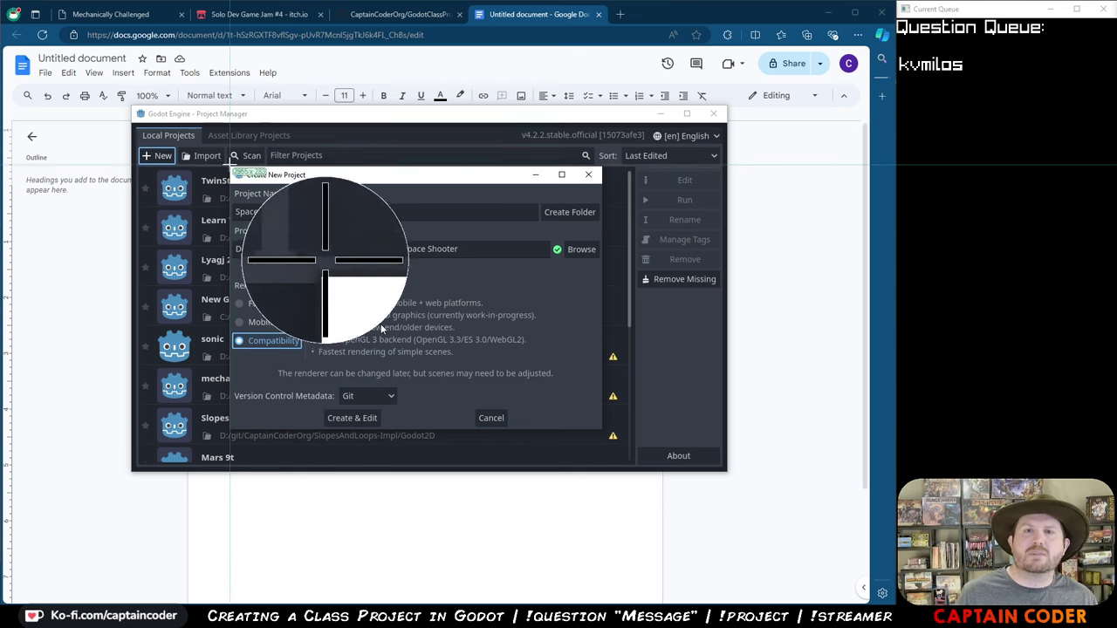
left_click_drag(229, 164, 606, 432)
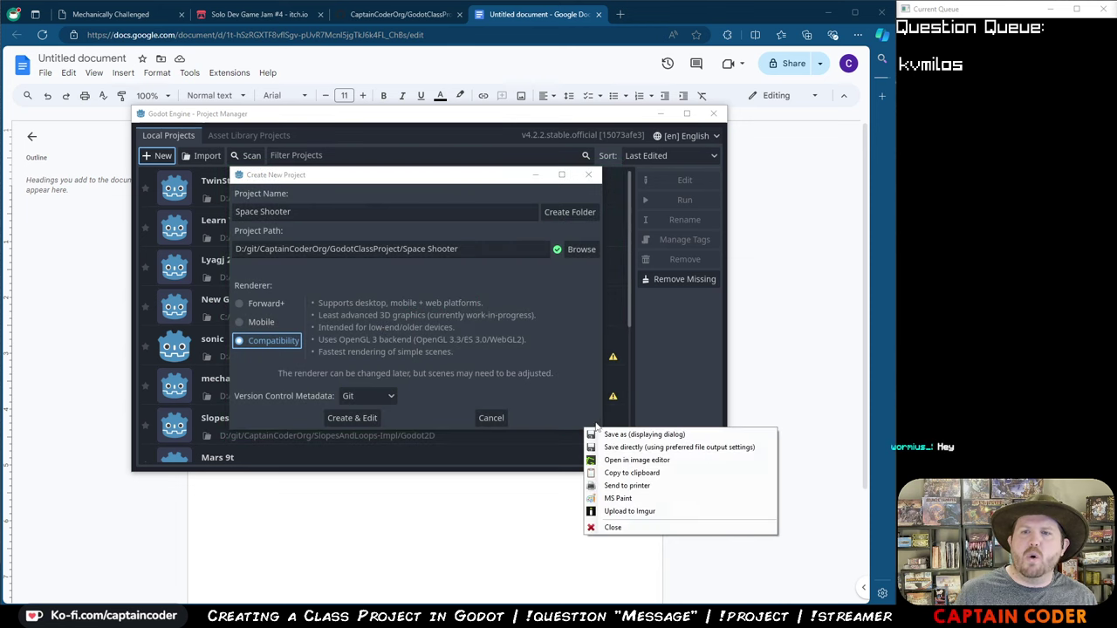
left_click(639, 460)
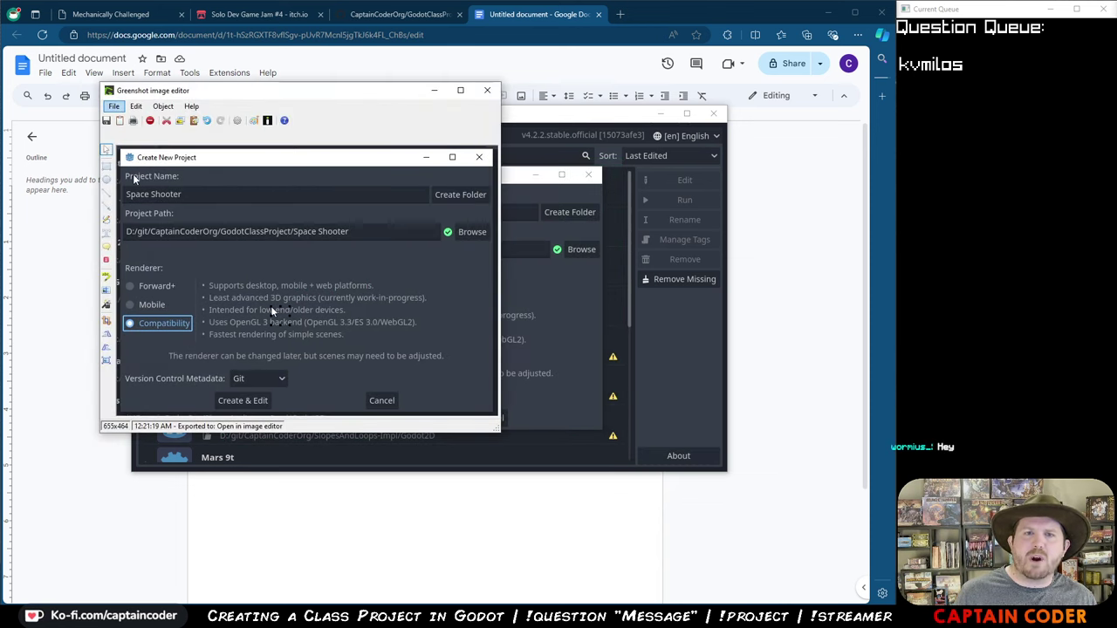
- Draw green rectangles around the project name, project path, Compatibility option, Git setting and Create & Edit button in the screenshot
left_click(106, 166)
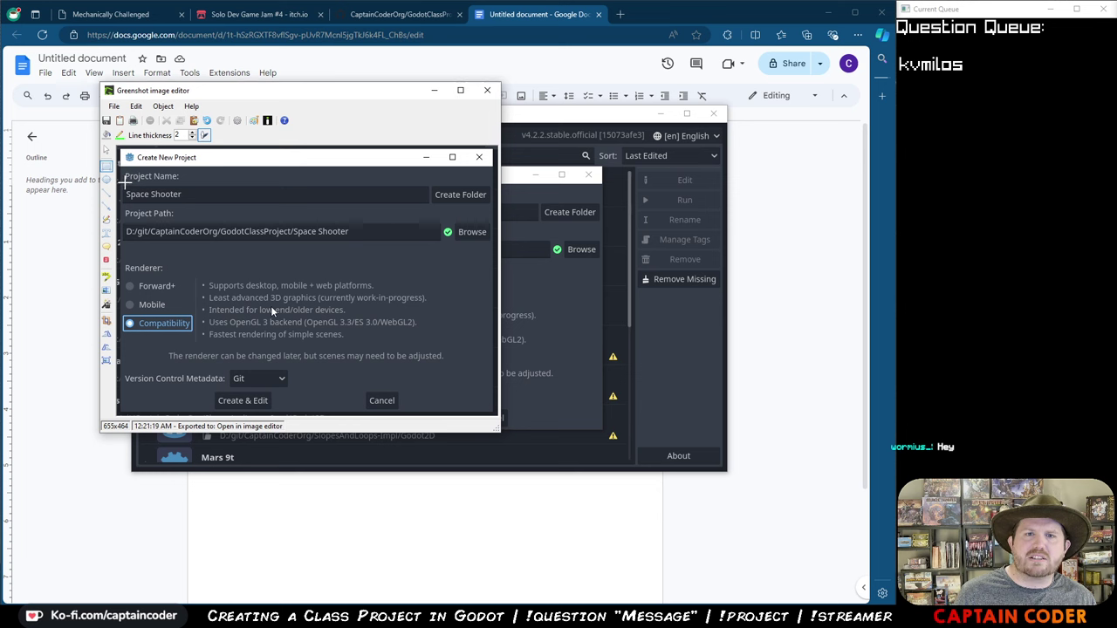
left_click_drag(125, 182, 190, 205)
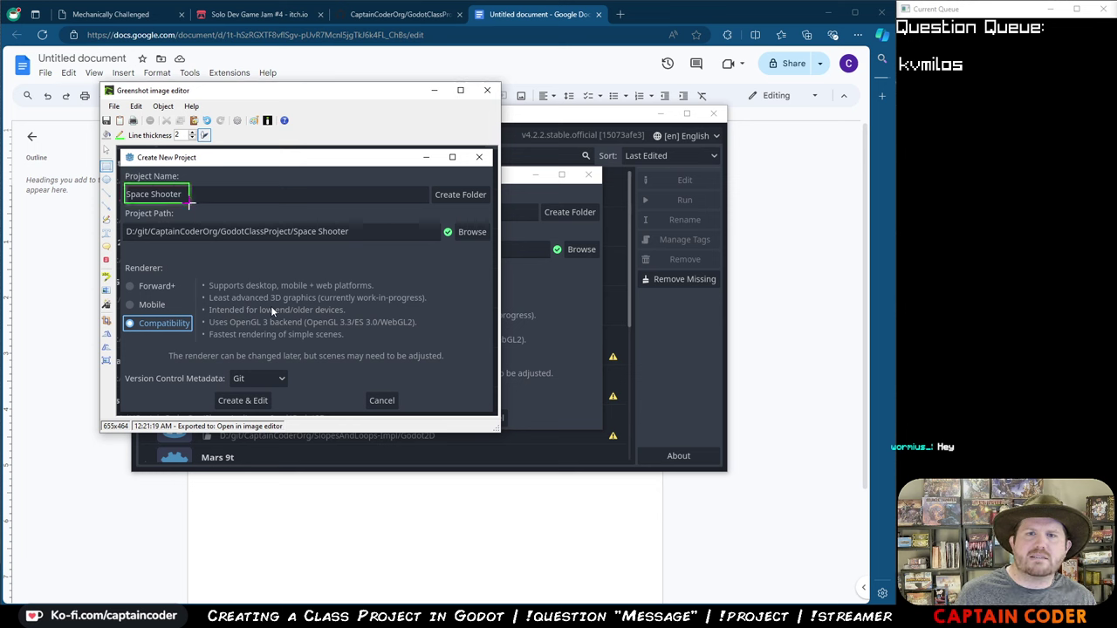
left_click_drag(120, 223, 361, 244)
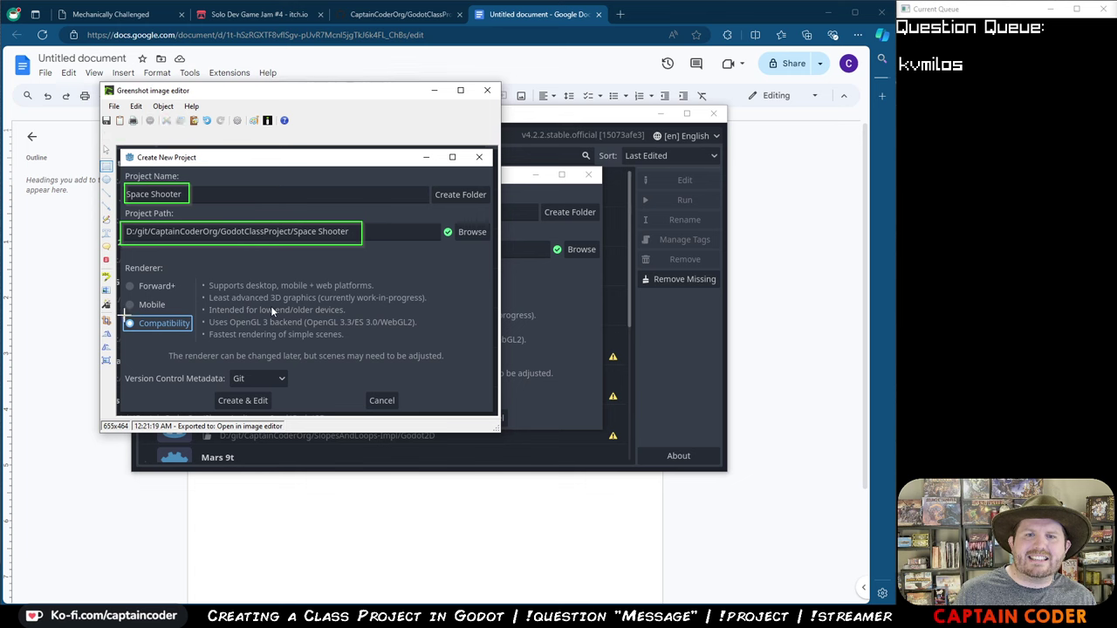
mouse_move(123, 313)
left_mouse_down()
mouse_move(204, 339)
mouse_move(196, 332)
left_mouse_up()
left_click_drag(225, 370, 297, 390)
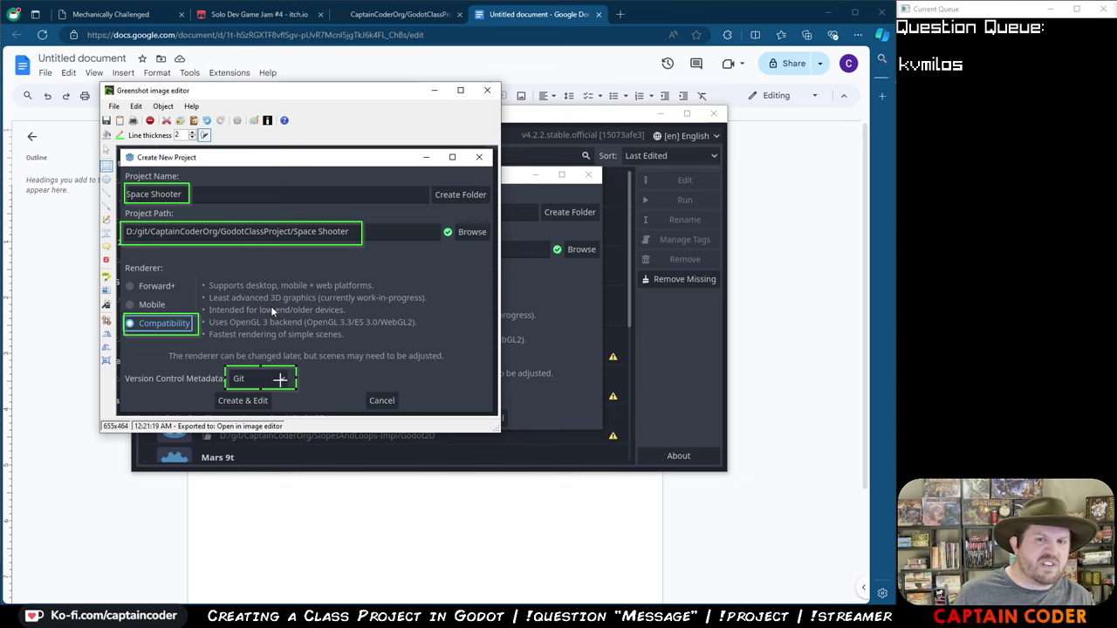
left_click_drag(210, 393, 280, 408)
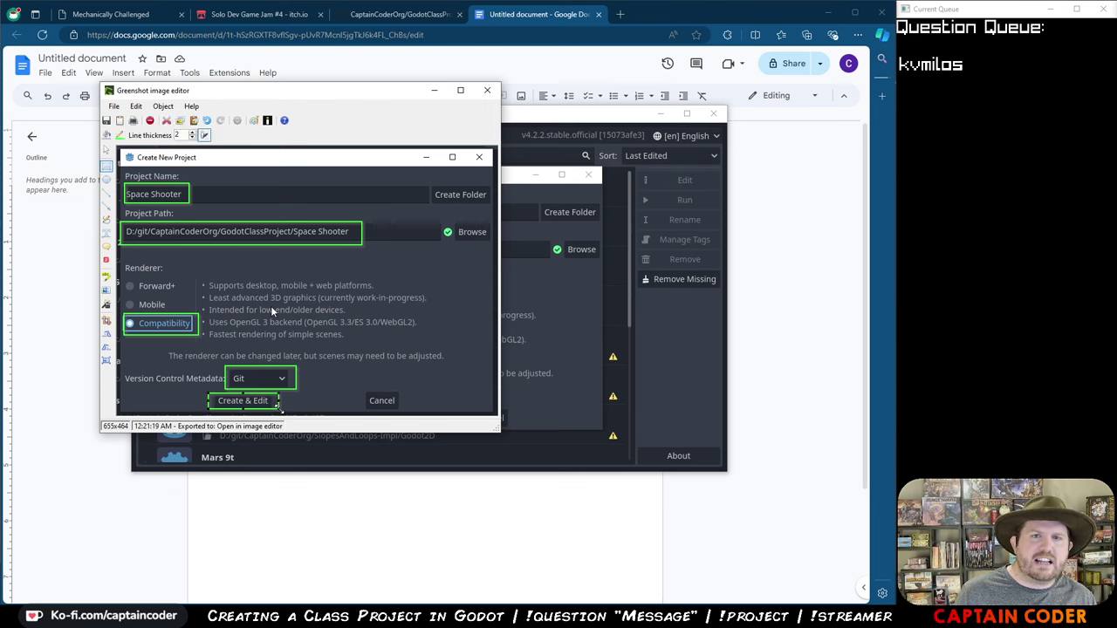
- Add numbered markers 1 to 5 beside the five outlined areas, from the project name down to Create & Edit
left_click(105, 261)
left_click(193, 194)
left_click(364, 232)
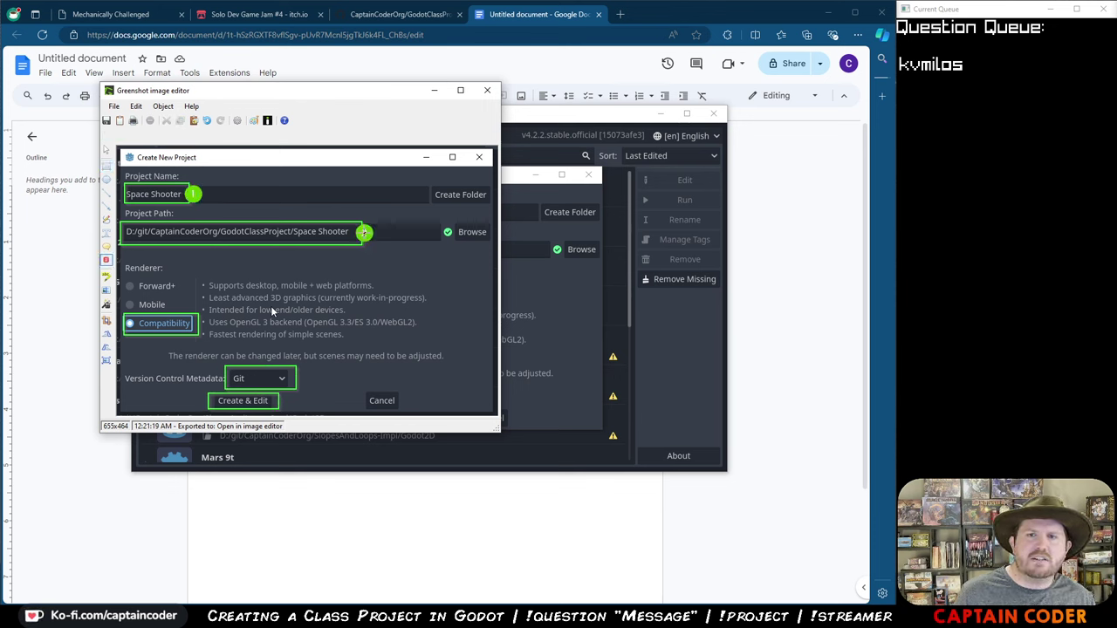
left_click(200, 323)
left_click(294, 368)
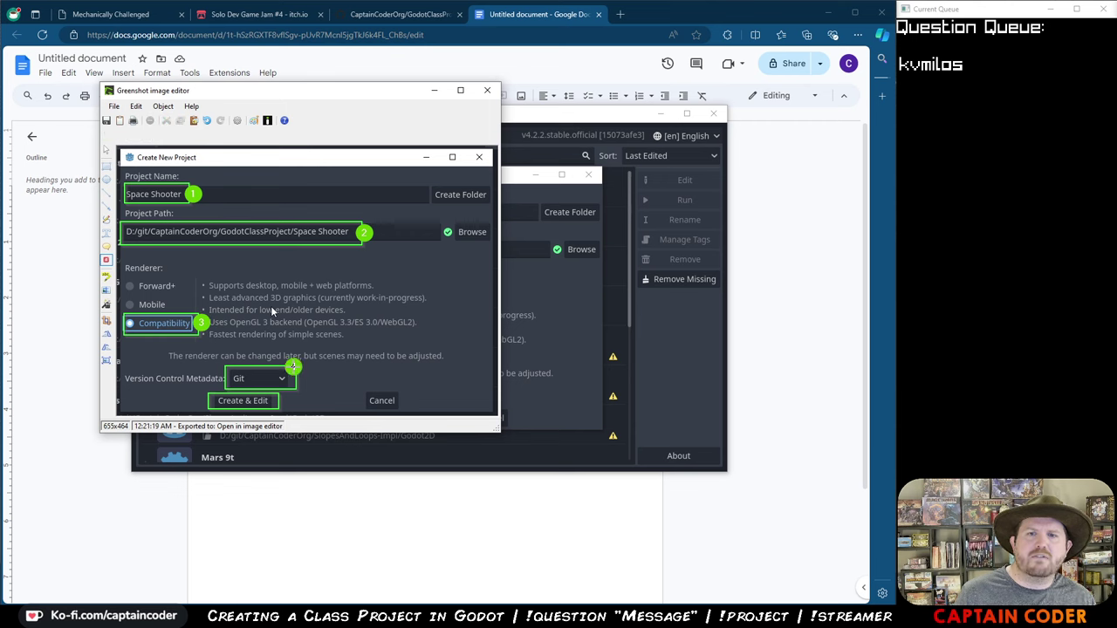
left_click_drag(293, 368, 299, 372)
left_click(283, 400)
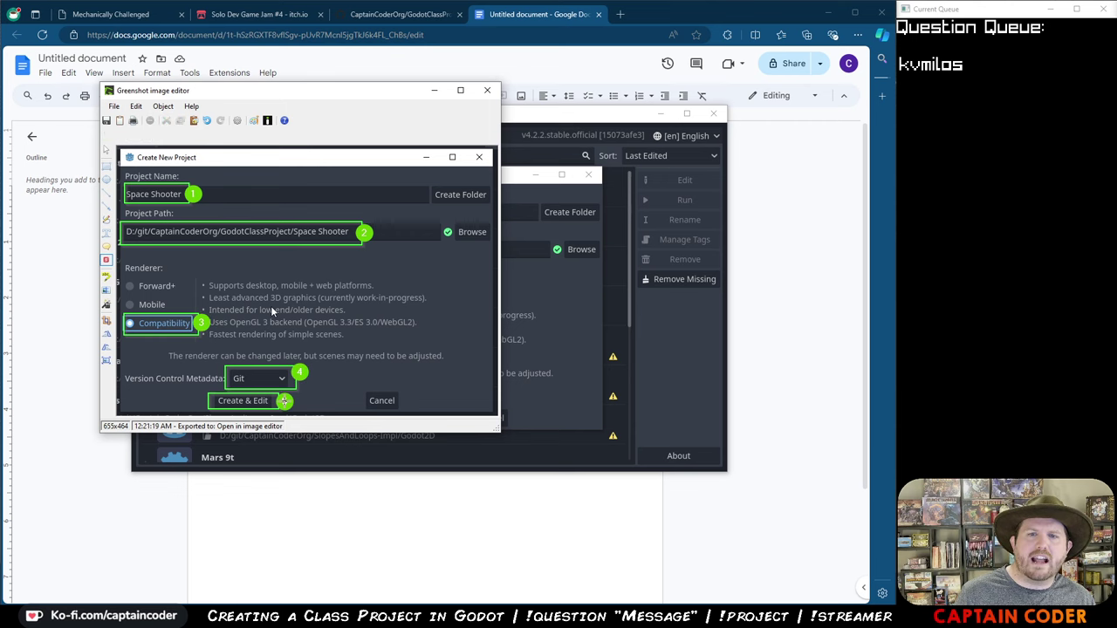
- Copy the annotated dialog screenshot, paste it below the first picture in the Google Docs document and close the image editor
left_click(135, 106)
left_click(166, 145)
left_click(398, 525)
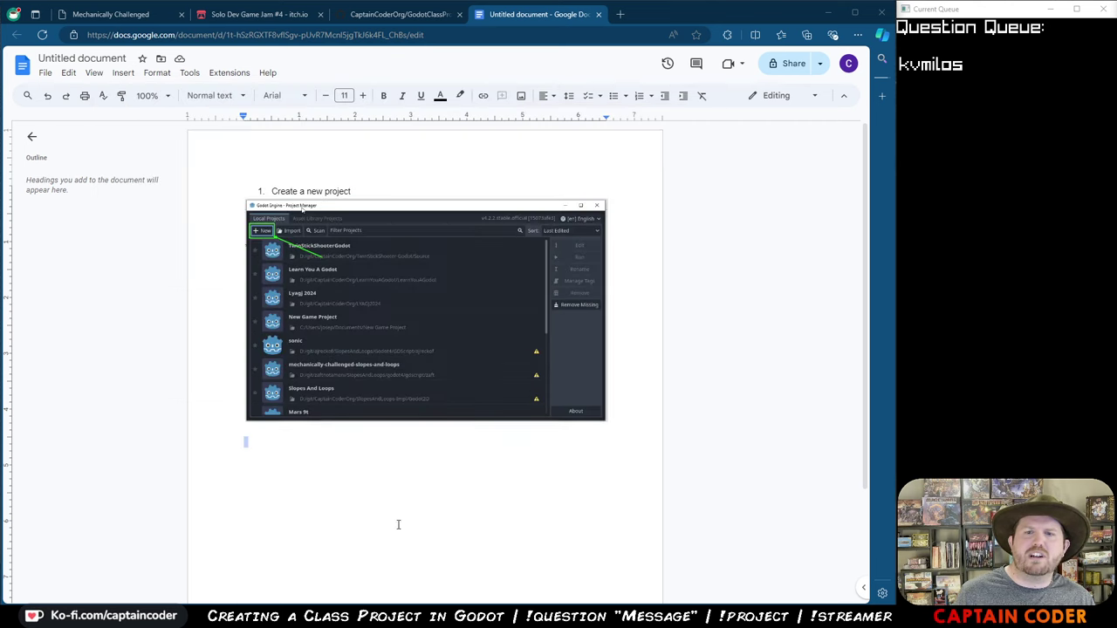
key("ctrl+v")
scroll(489, 454, "up", 3)
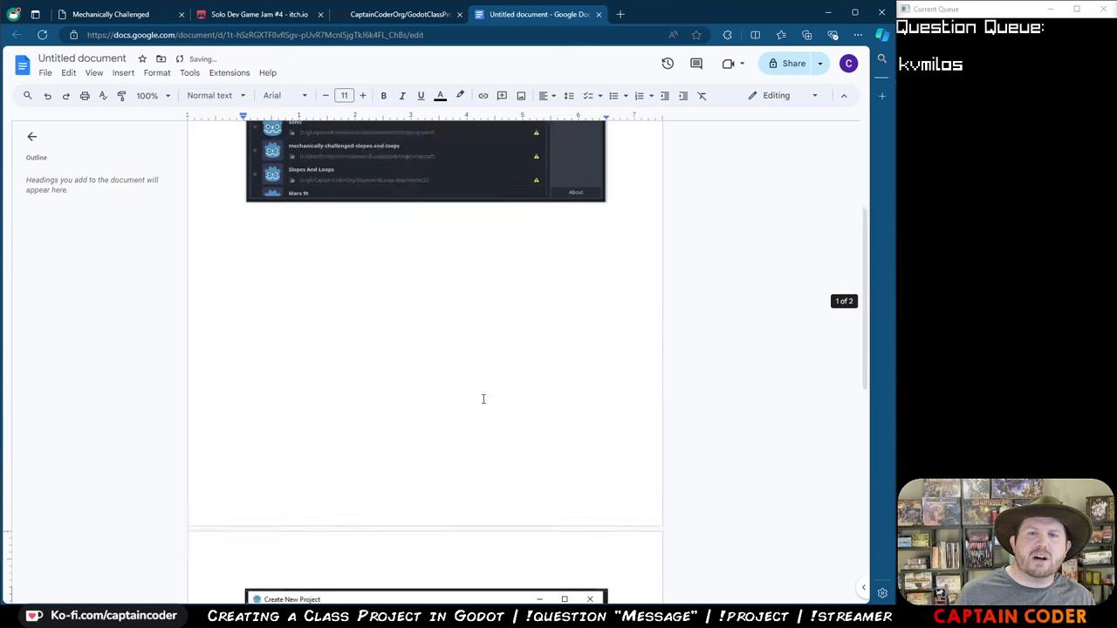
scroll(443, 363, "up", 3)
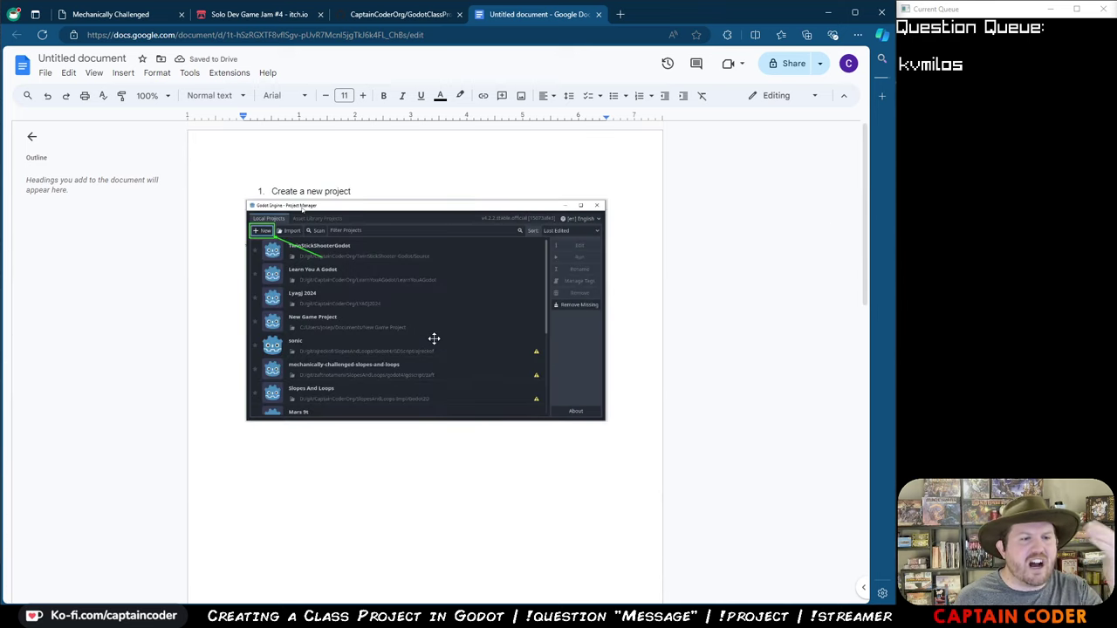
scroll(434, 339, "down", 10)
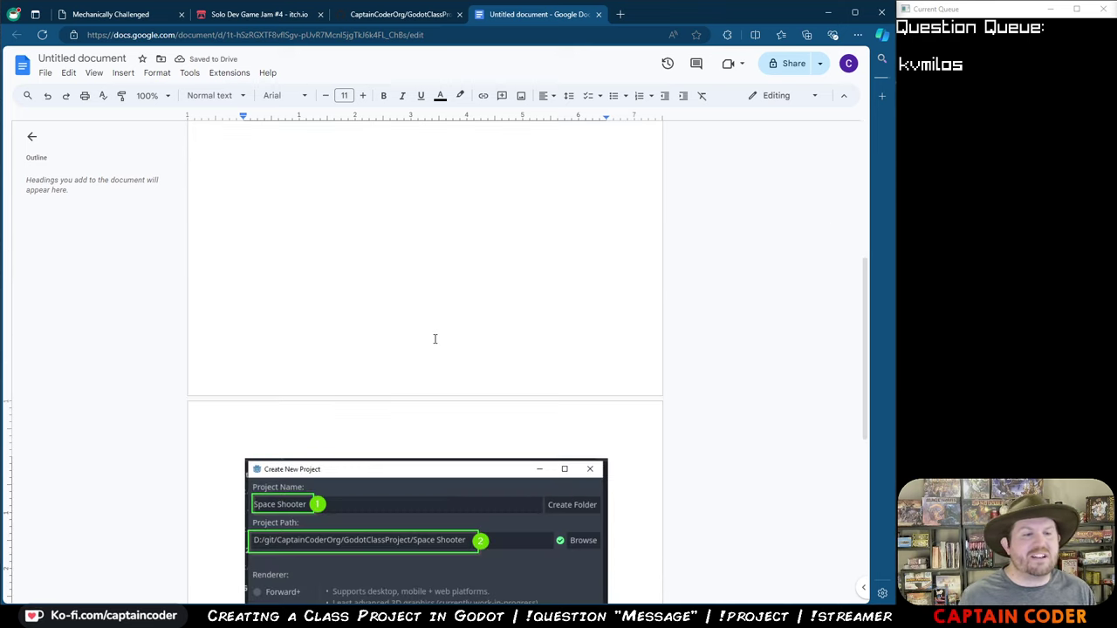
left_click(545, 516)
left_click(564, 522)
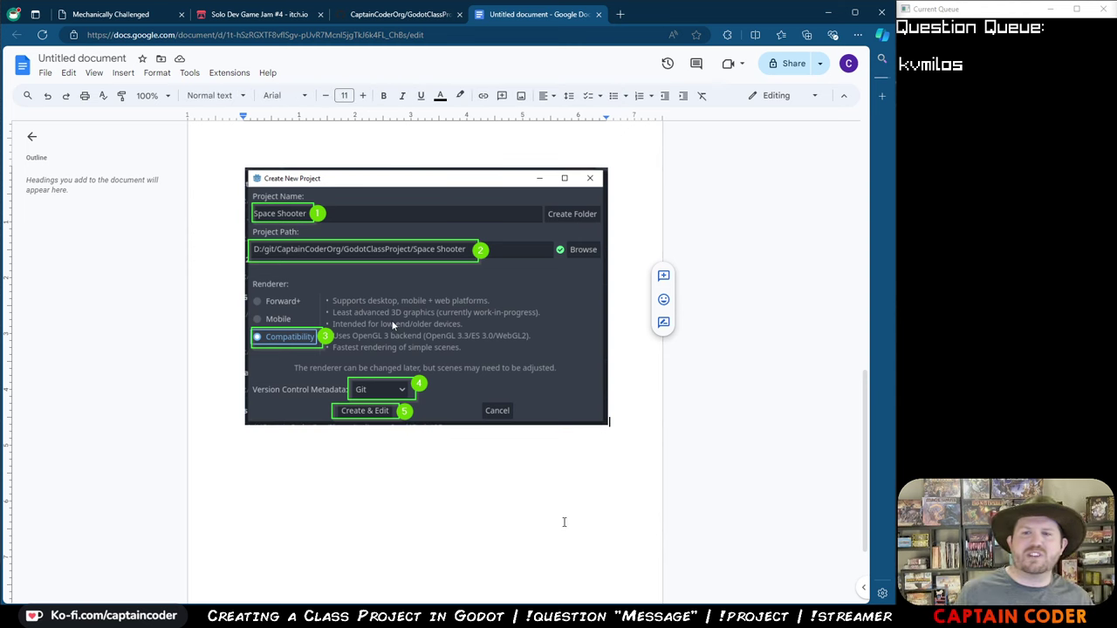
key("alt+Tab")
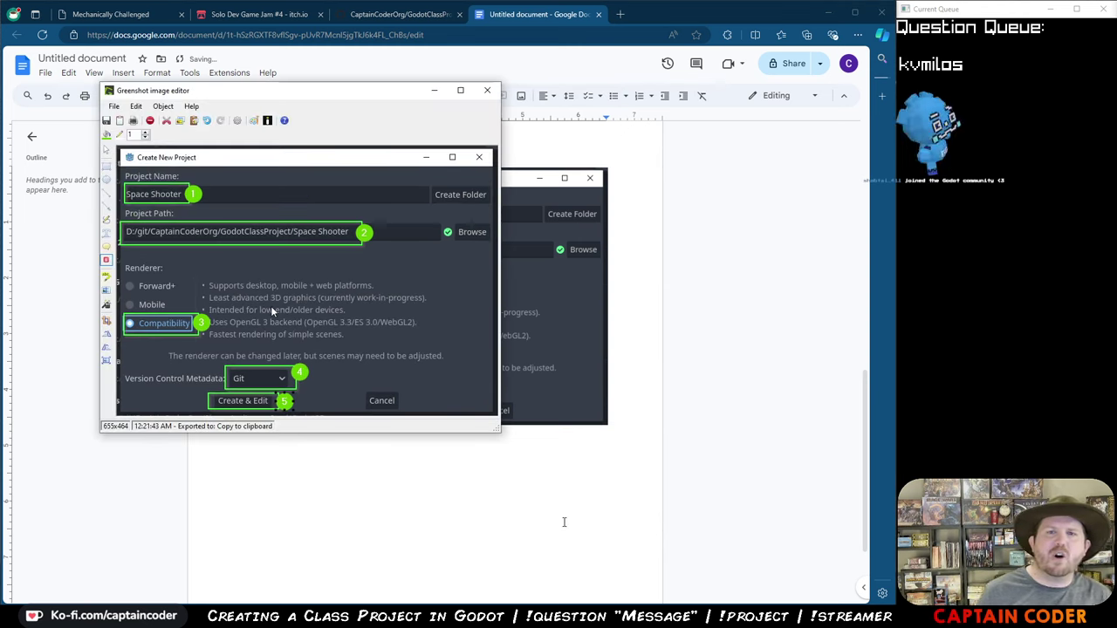
left_click(486, 92)
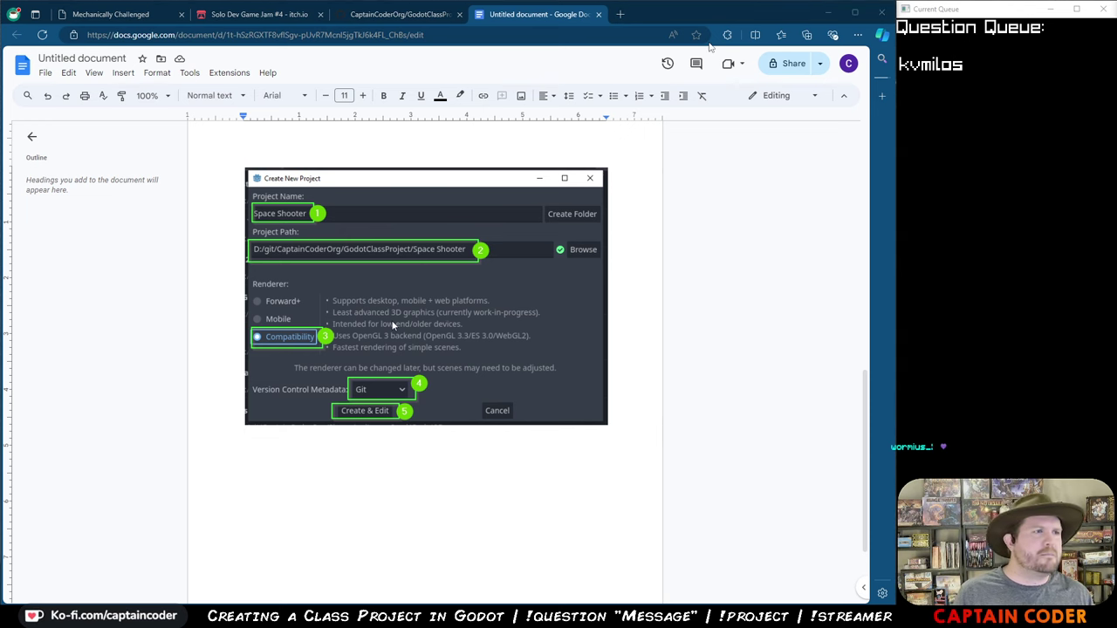
- Switch to the Godot Project Manager and create the Space Shooter project, opening it for editing
key("alt+Tab")
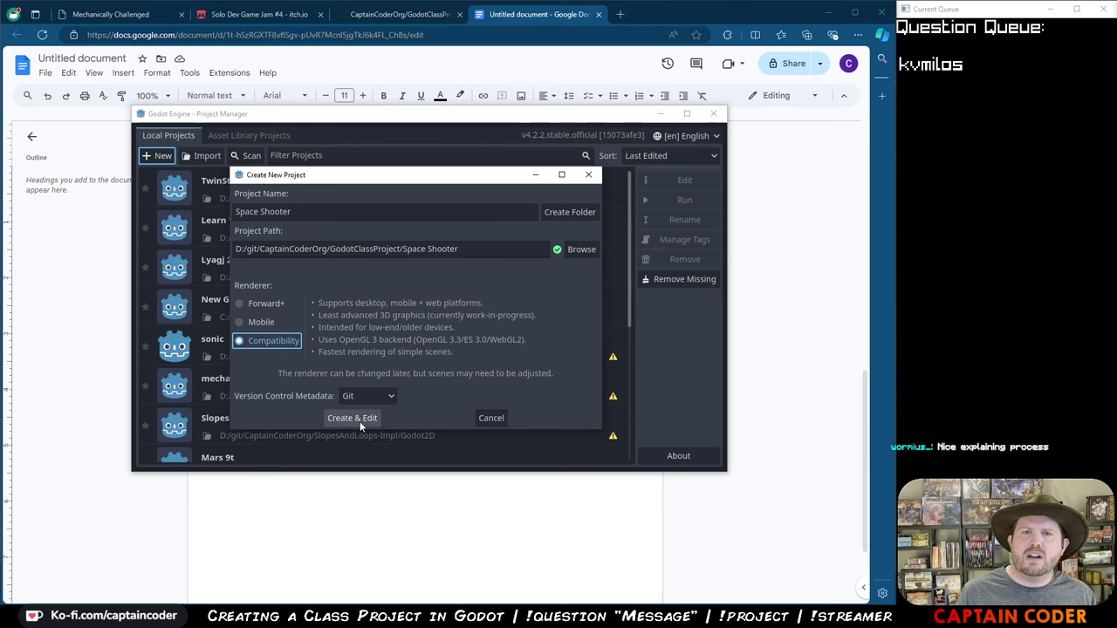
key("alt+Tab")
key("ctrl+v")
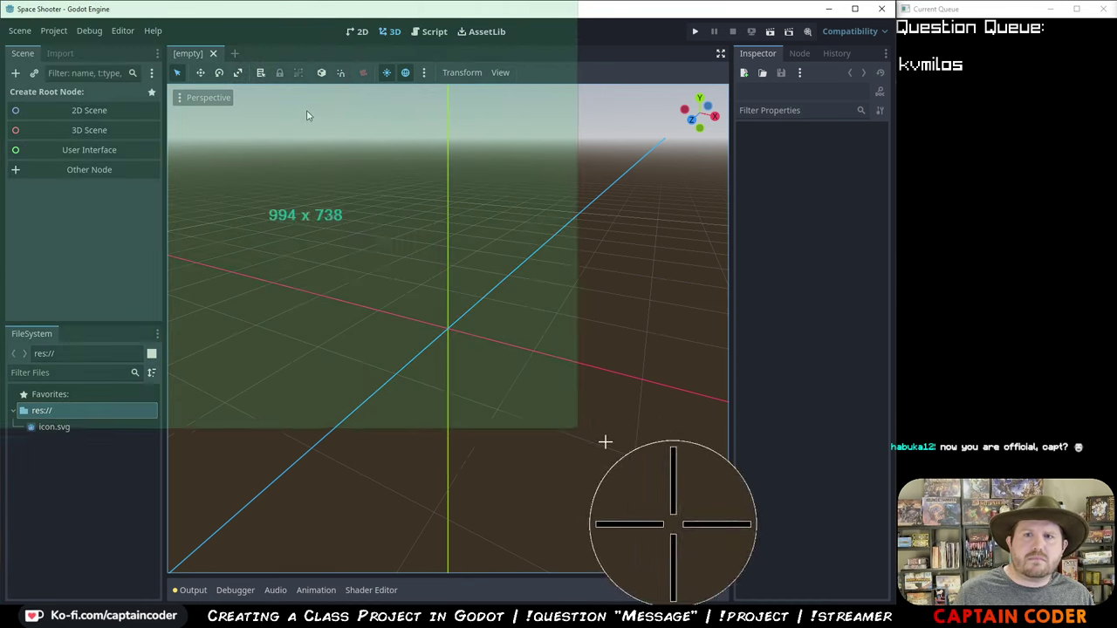
- Capture a screenshot of the Godot editor window with the empty scene and open it in the Greenshot image editor
left_click_drag(745, 496, 742, 495)
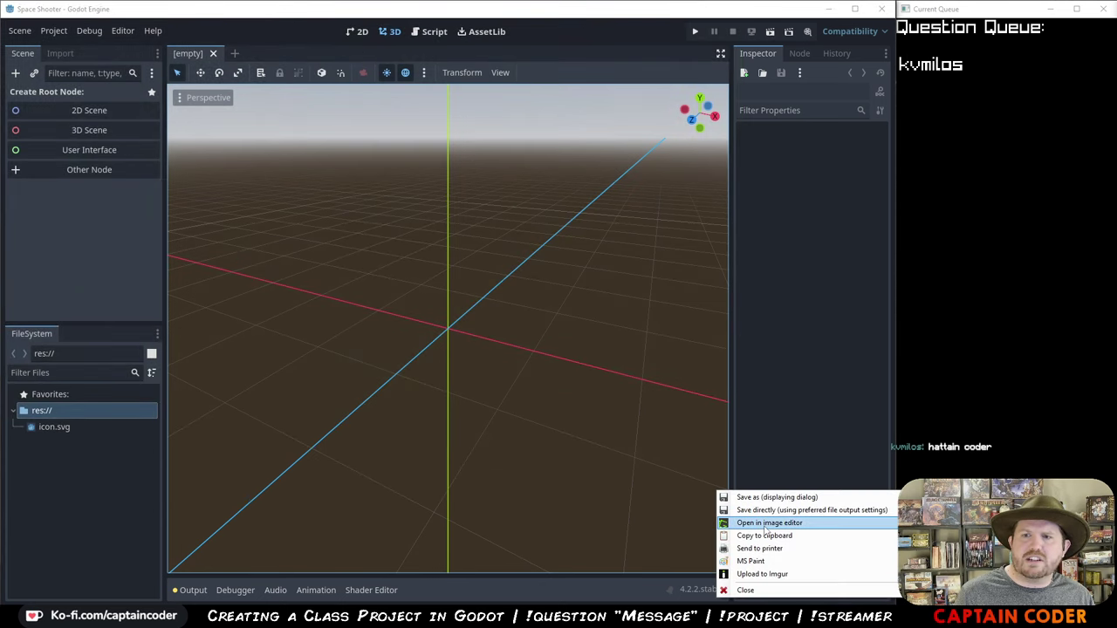
left_click(765, 523)
left_click_drag(301, 91, 225, 31)
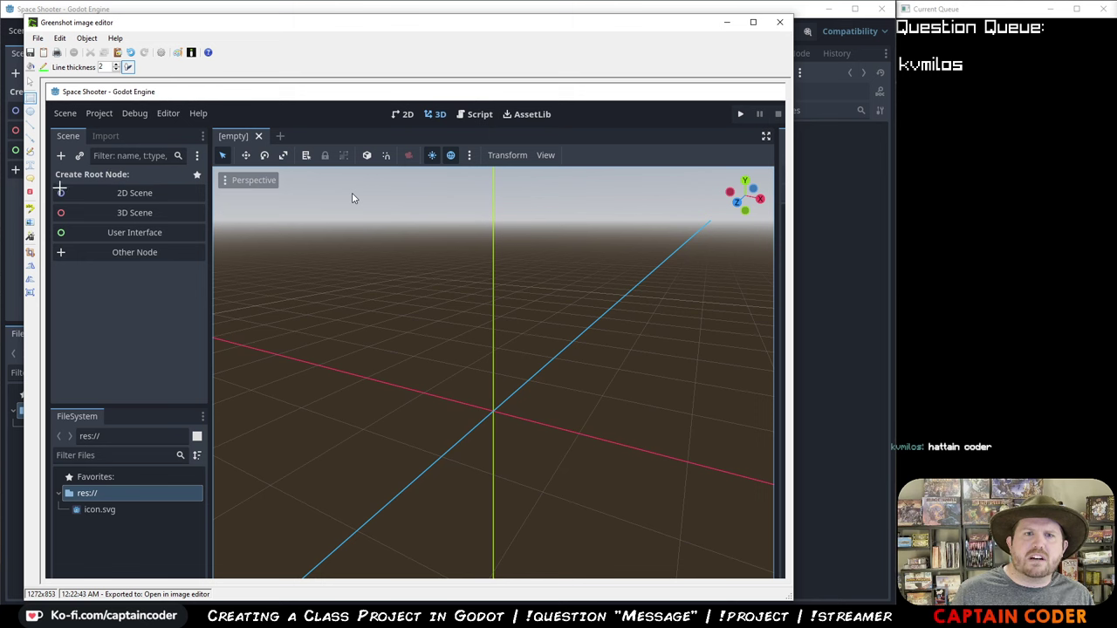
- Annotate the screenshot with a green rectangle around the 2D Scene button and an arrow pointing to it
mouse_move(51, 183)
left_mouse_down()
mouse_move(180, 209)
mouse_move(213, 203)
left_mouse_up()
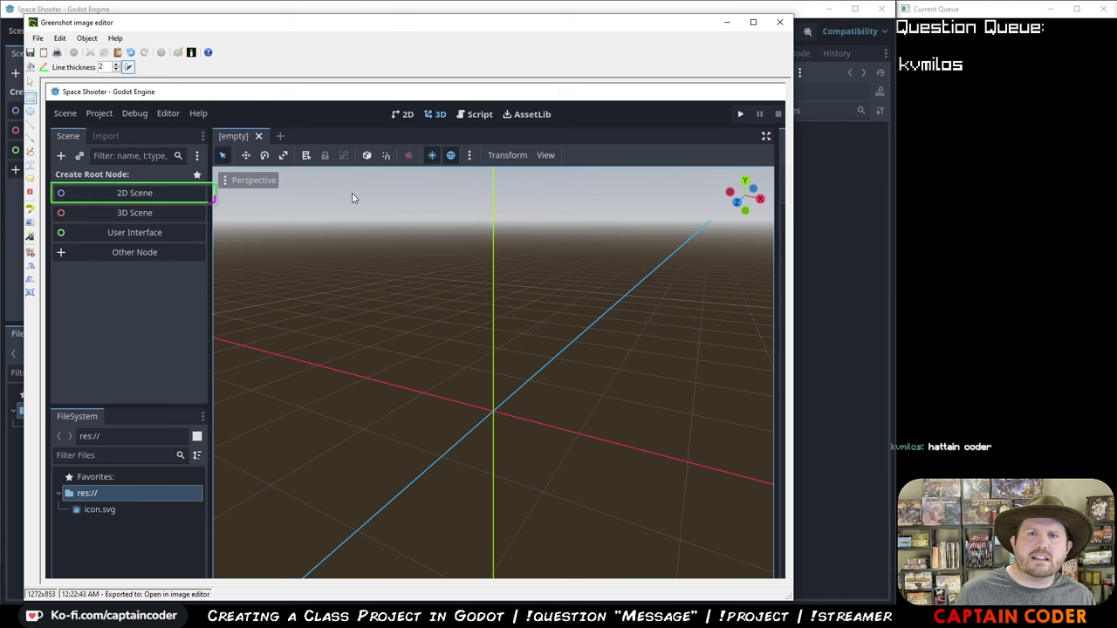
left_click(30, 138)
left_click_drag(379, 179, 203, 193)
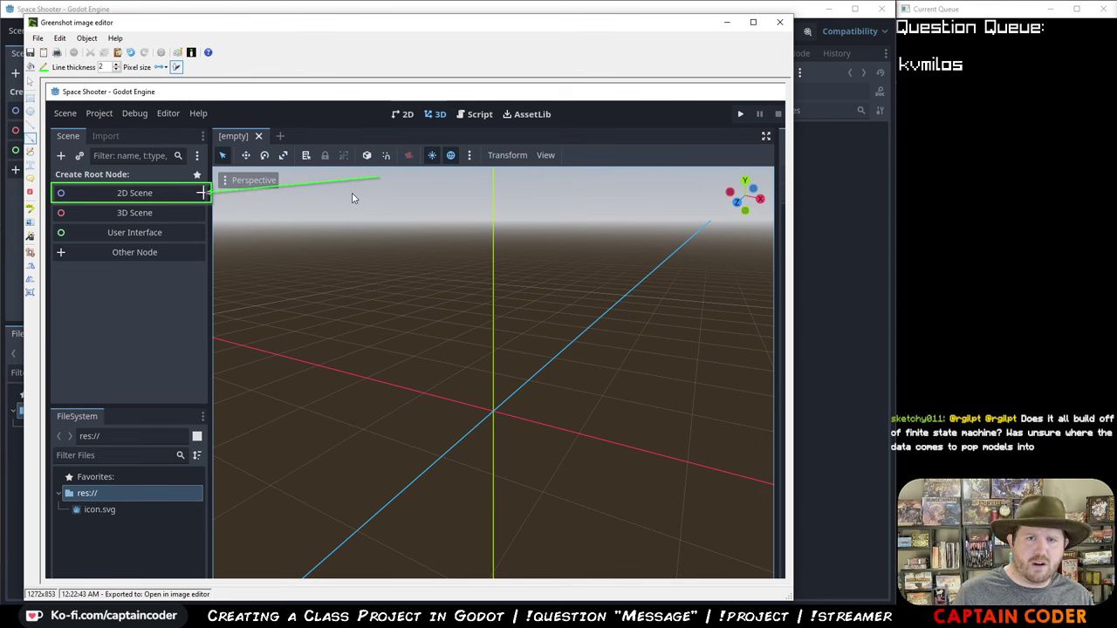
- Copy the annotated Godot editor screenshot and paste it below the Create New Project picture in the Google Docs document
left_click(39, 39)
left_click(78, 75)
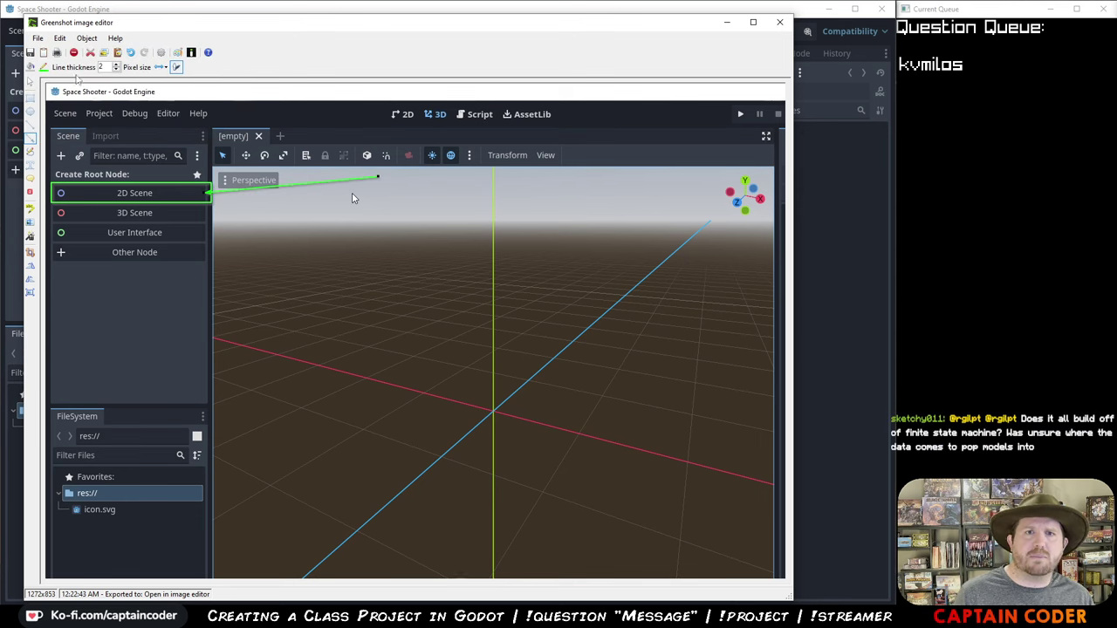
left_click(736, 23)
key("alt+Tab")
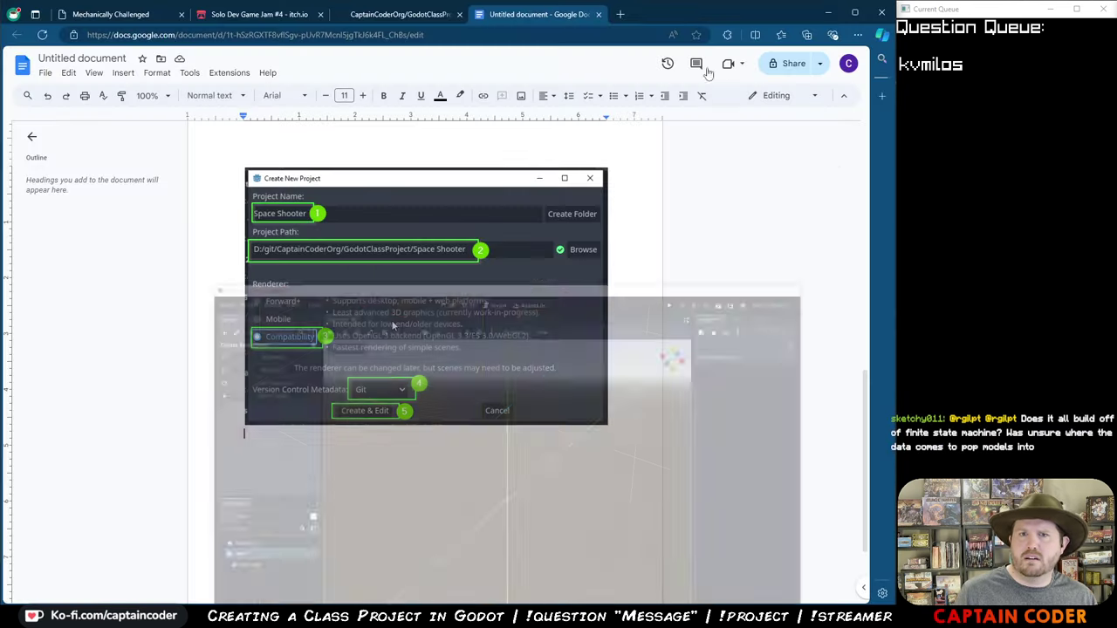
key("ctrl+v")
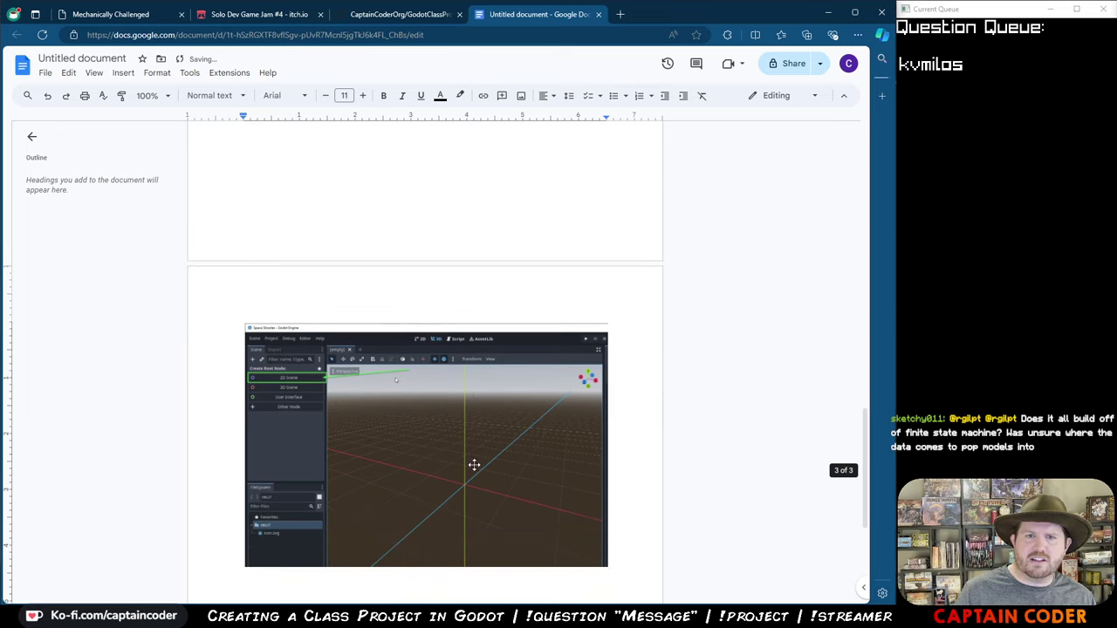
- Switch to the Godot editor and create a 2D Scene root node in the empty scene
key("alt+Tab")
left_click(89, 110)
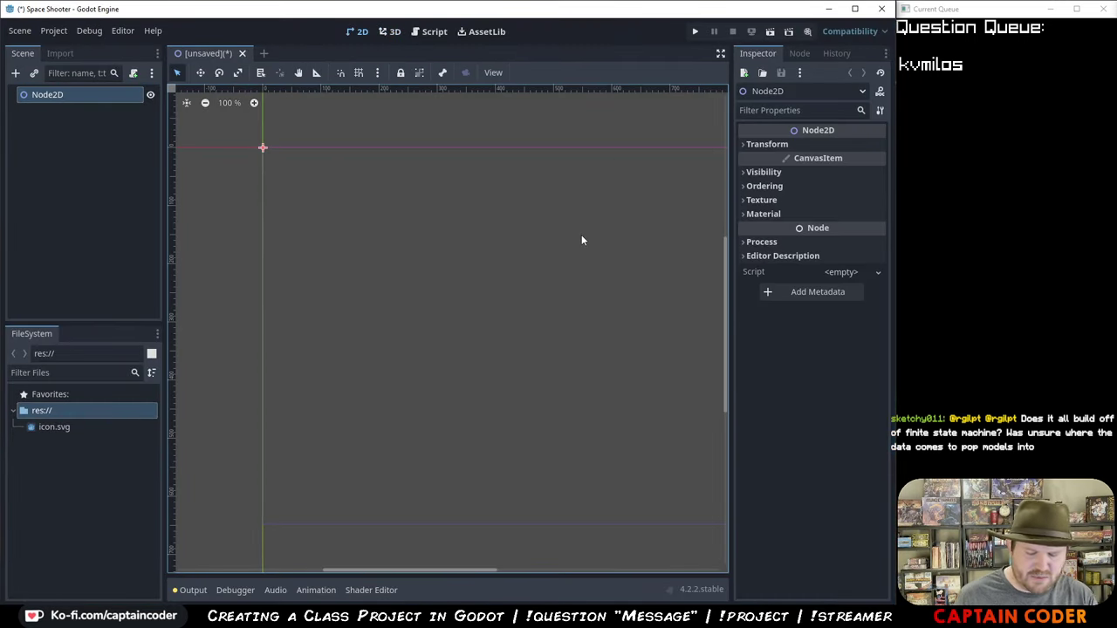
- Capture a screenshot of the Godot editor window showing the unsaved Node2D scene and open it in the Greenshot image editor
key("Print")
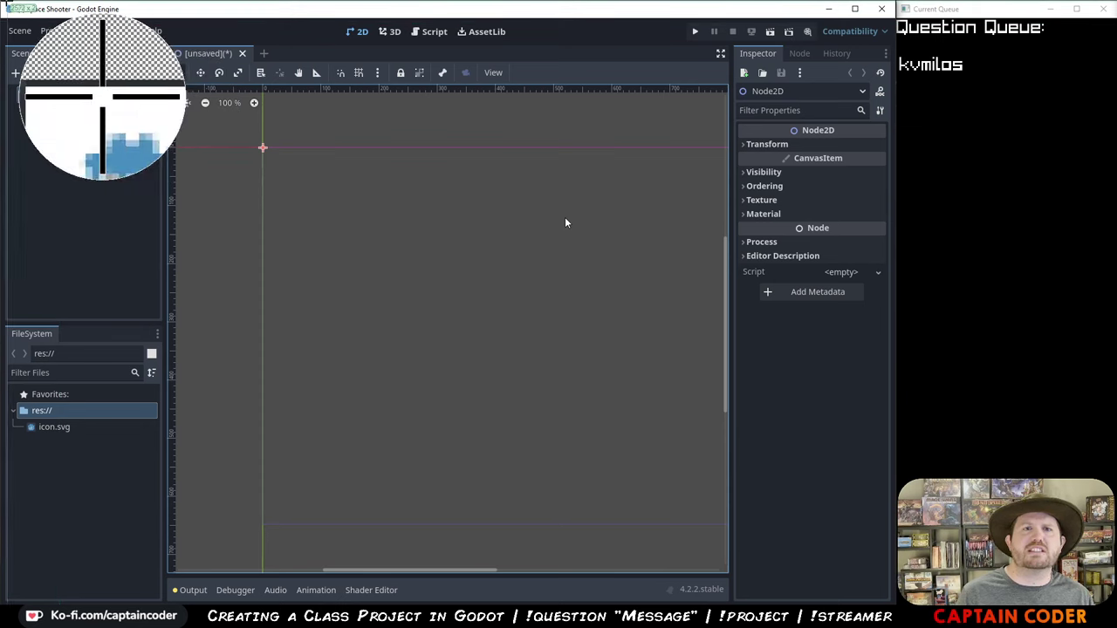
left_click_drag(7, 10, 259, 117)
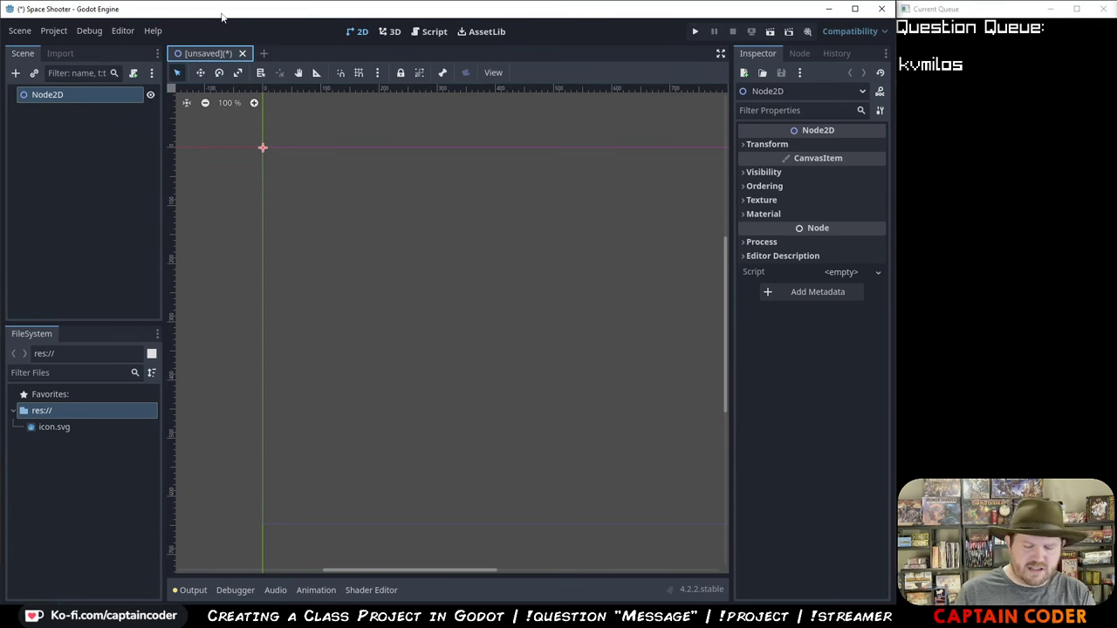
key("Print")
left_click_drag(0, 0, 535, 352)
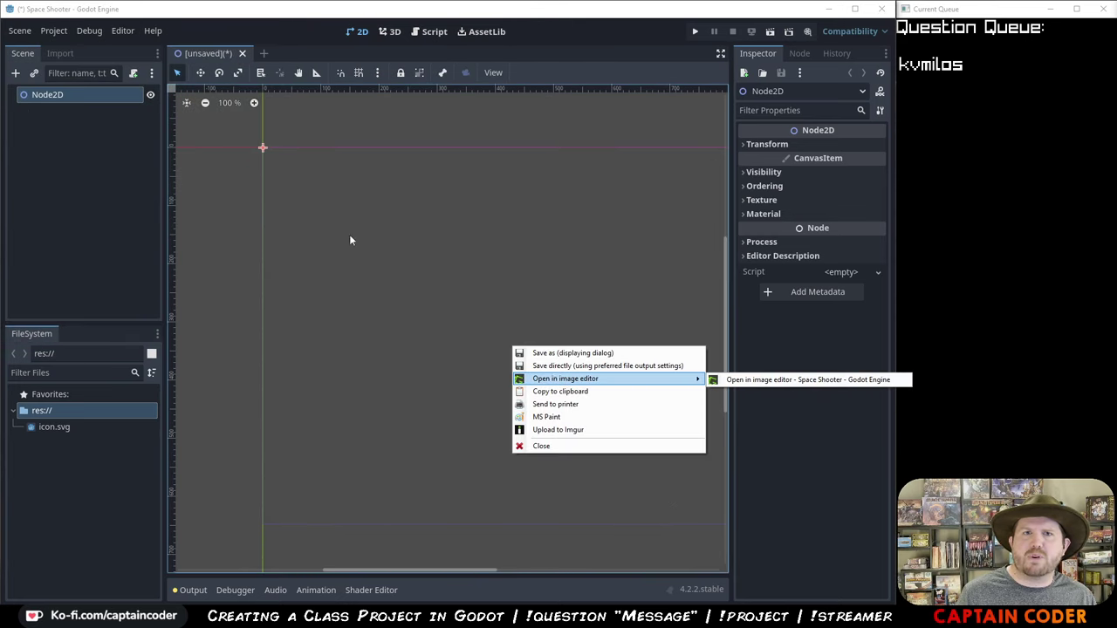
key("Return")
- Annotate the screenshot with green rectangles around the Scene panel and the [unsaved] scene tab, numbered 1 and 2
left_click(107, 165)
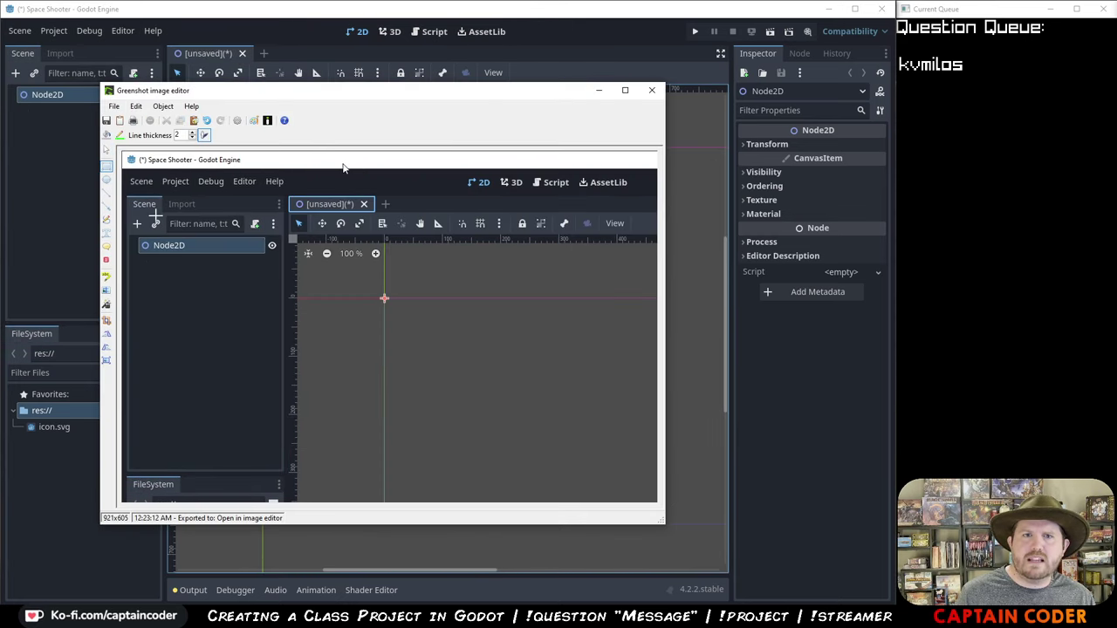
mouse_move(126, 192)
left_mouse_down()
mouse_move(219, 337)
mouse_move(281, 470)
left_mouse_up()
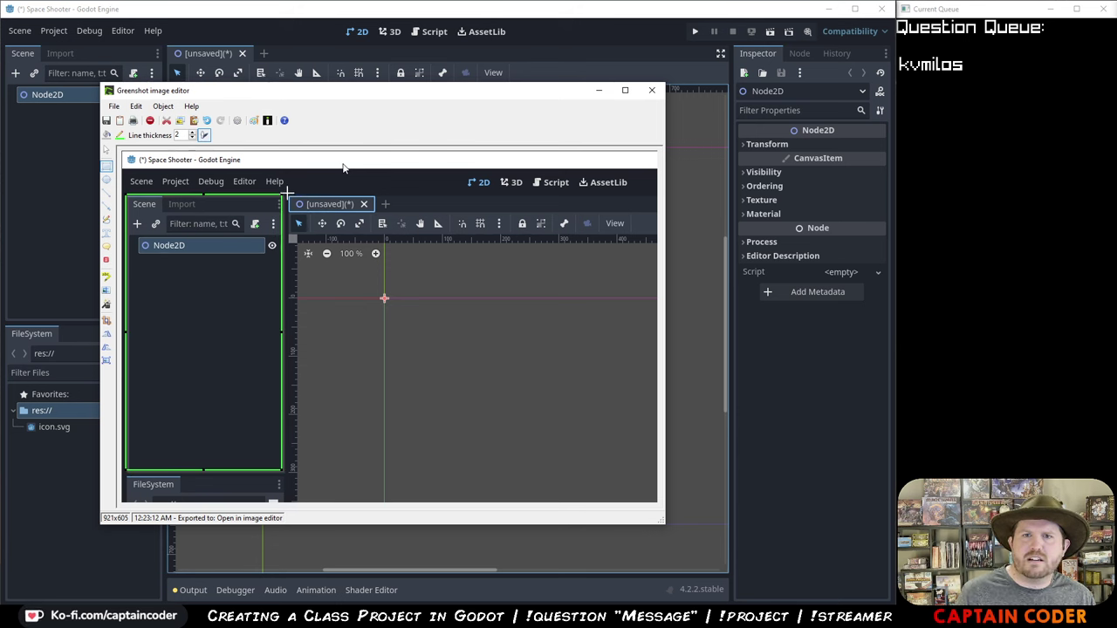
mouse_move(288, 195)
left_mouse_down()
mouse_move(344, 222)
mouse_move(384, 212)
left_mouse_up()
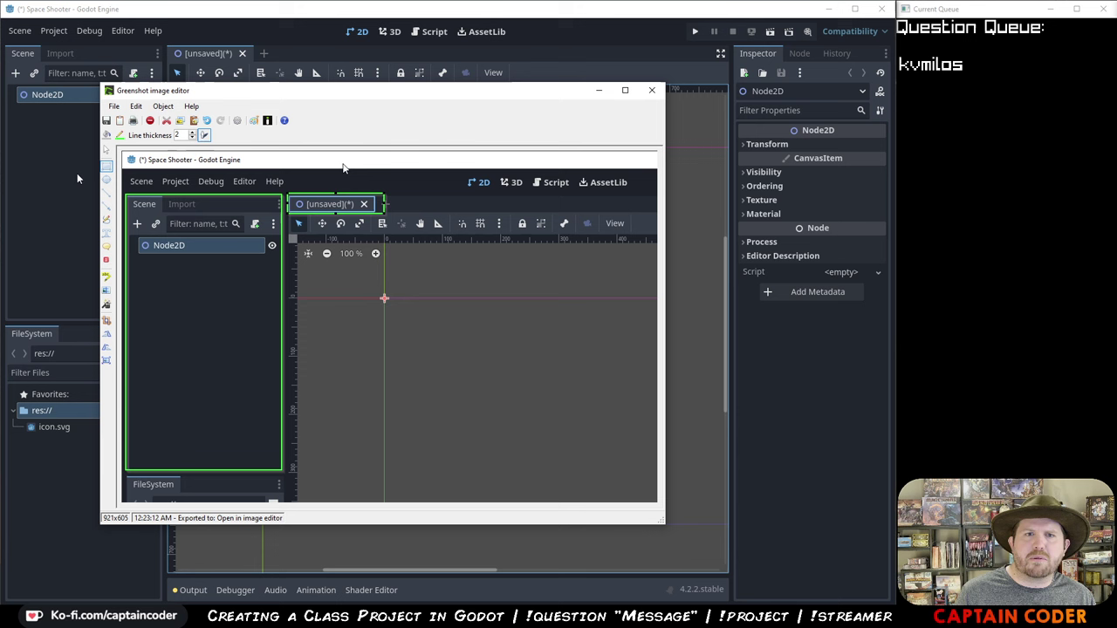
left_click(106, 260)
left_click_drag(186, 262, 140, 202)
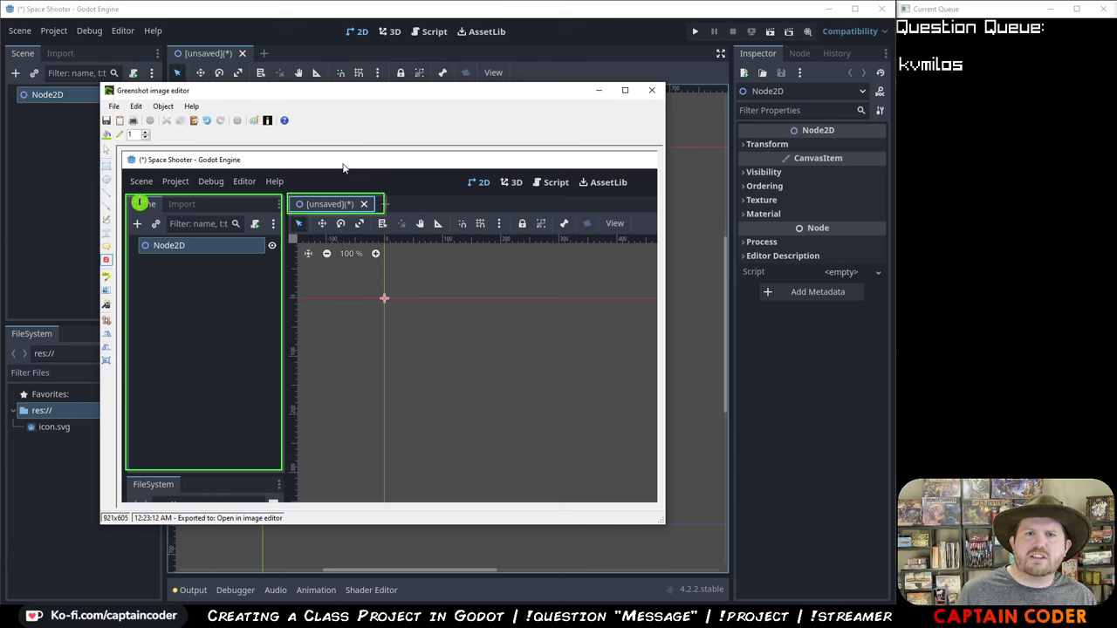
left_click_drag(382, 192, 387, 191)
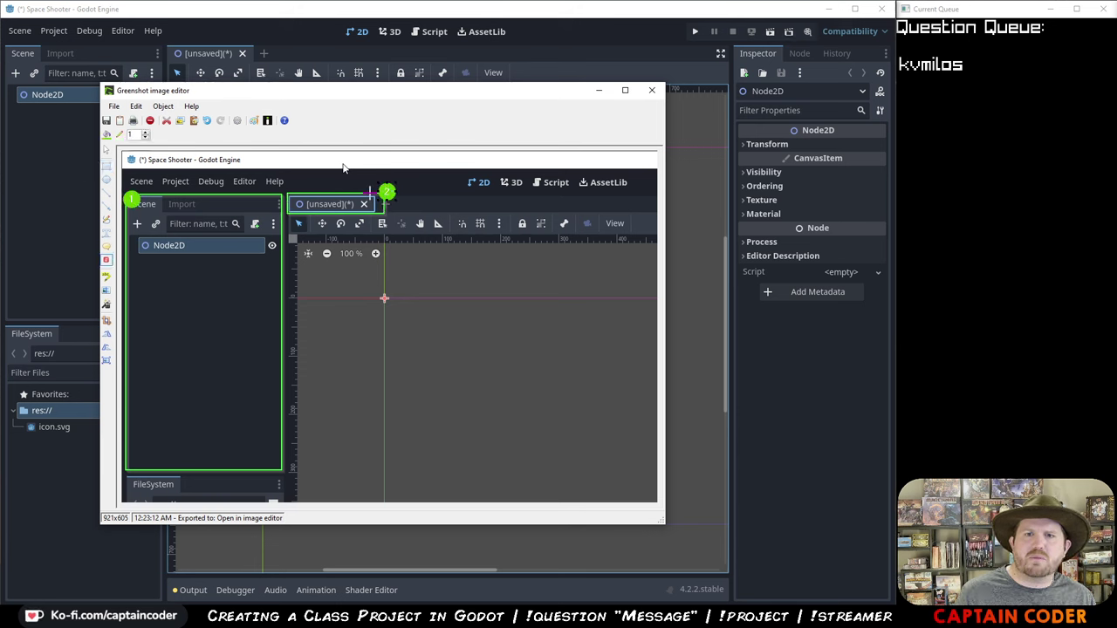
- Copy the annotated Node2D scene screenshot, close the image editor and paste the picture below the 2D Scene picture in the Google Docs document
left_click(113, 105)
left_click(144, 144)
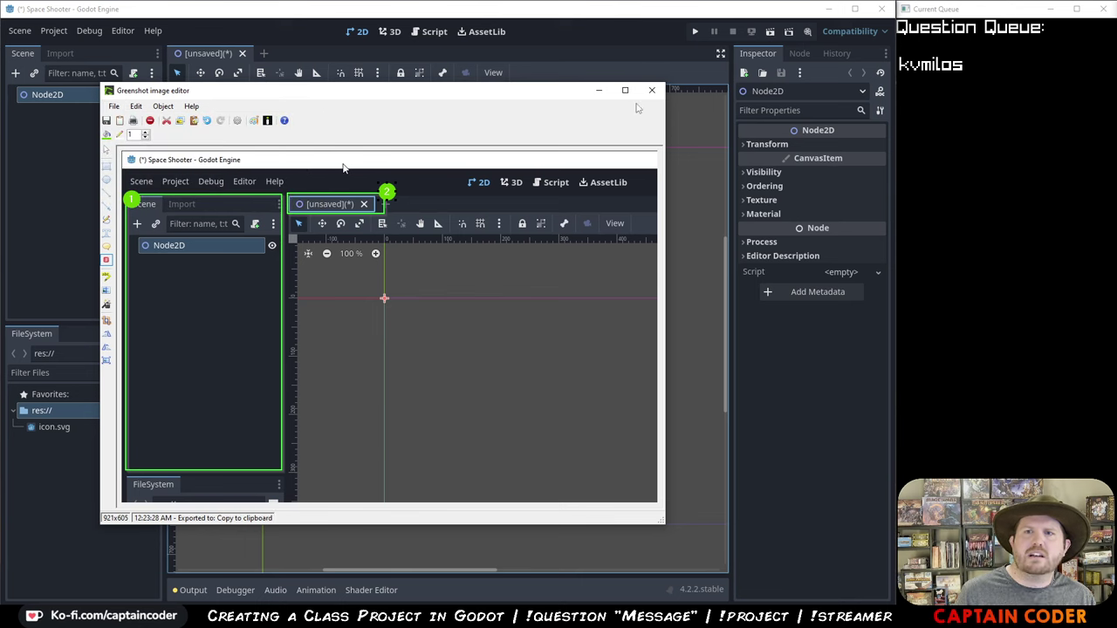
left_click(651, 91)
key("alt+Tab")
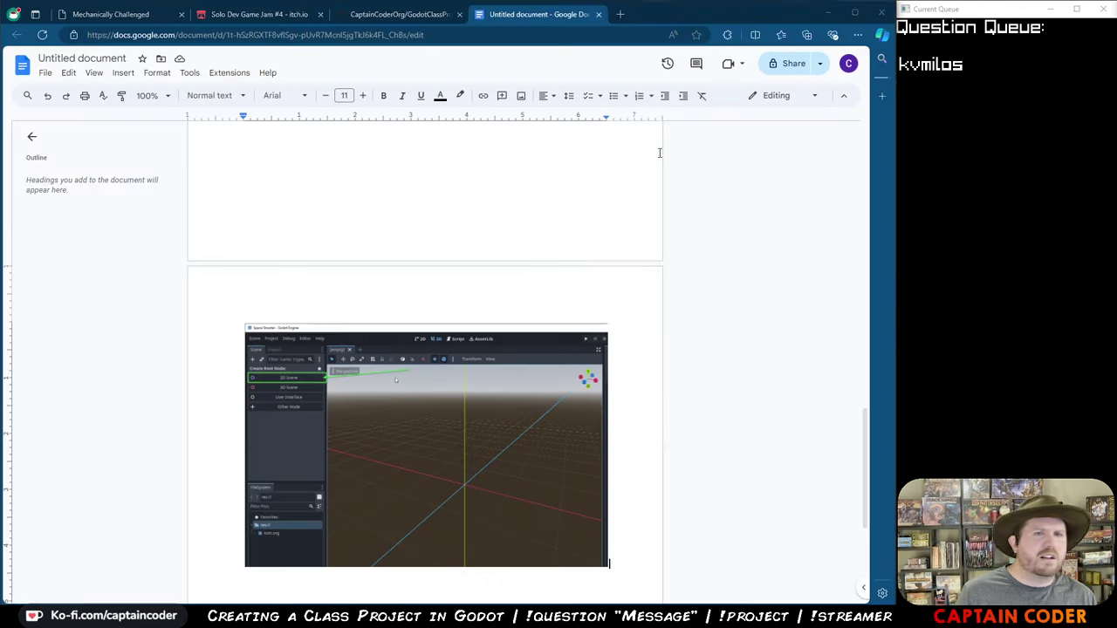
key("ctrl+v")
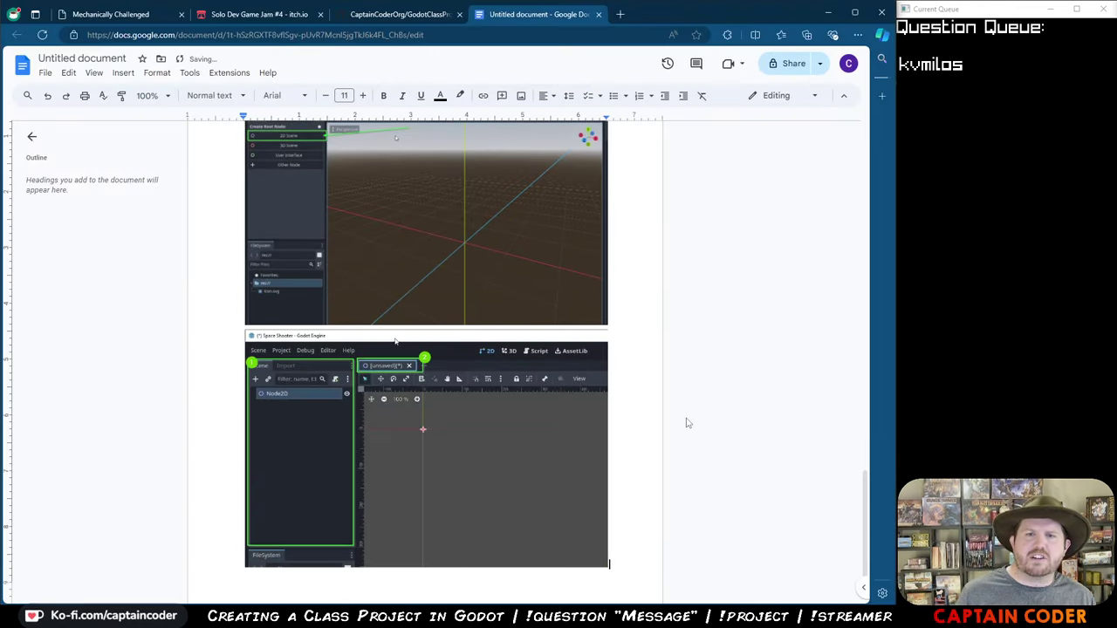
key("alt+Tab")
left_click(651, 91)
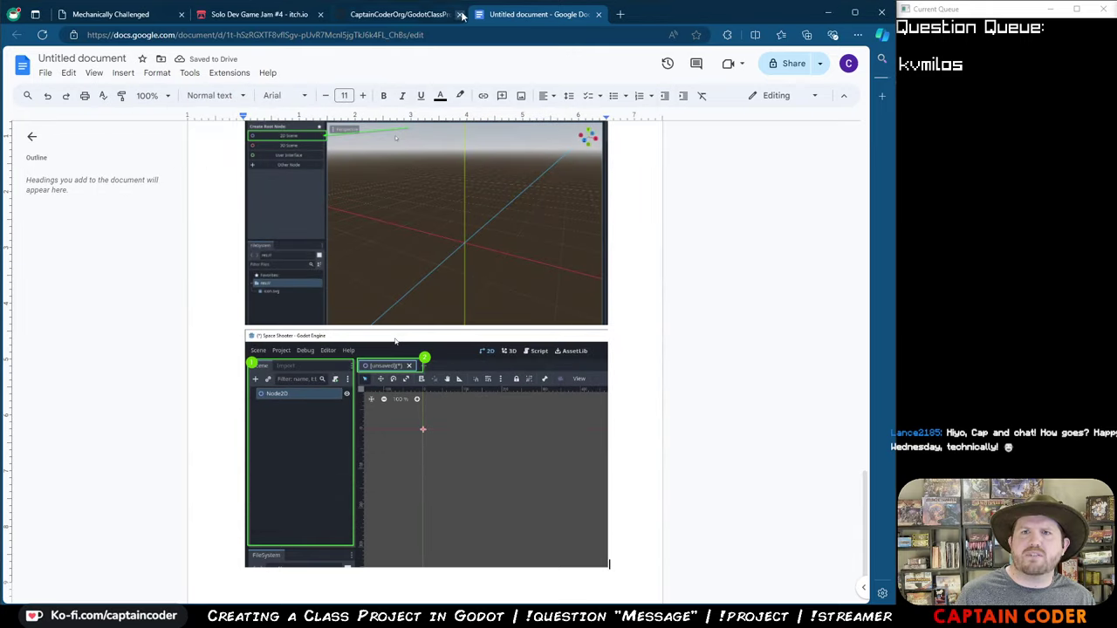
left_click(425, 15)
left_click(523, 15)
- Switch to the Godot editor, begin saving the scene and name the file main.tscn
key("alt+Tab")
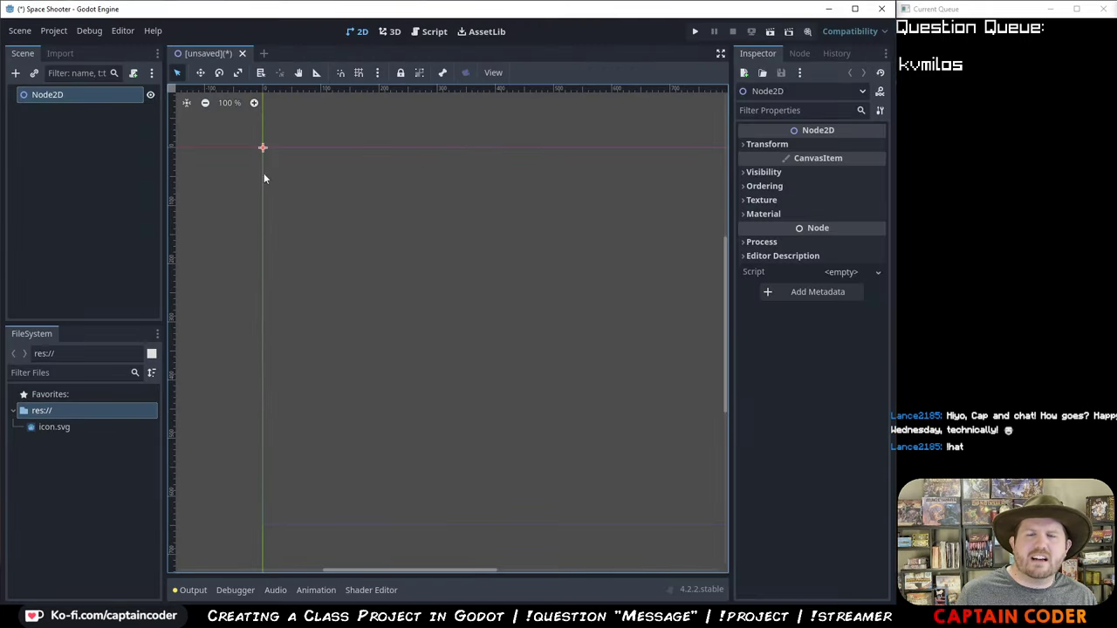
key("ctrl+s")
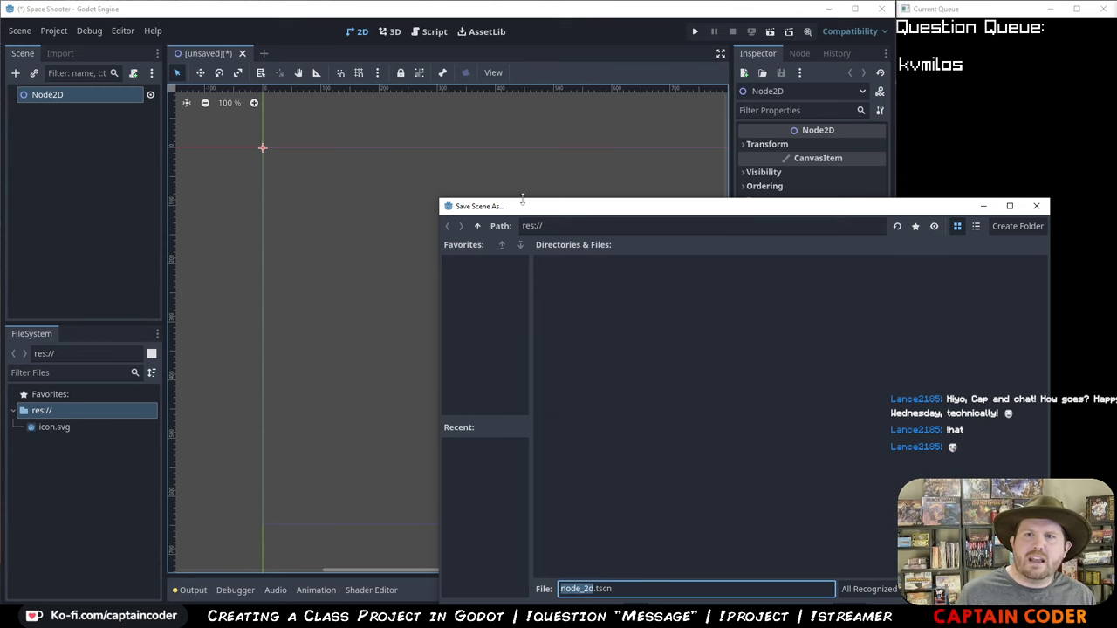
left_click_drag(524, 213, 225, 110)
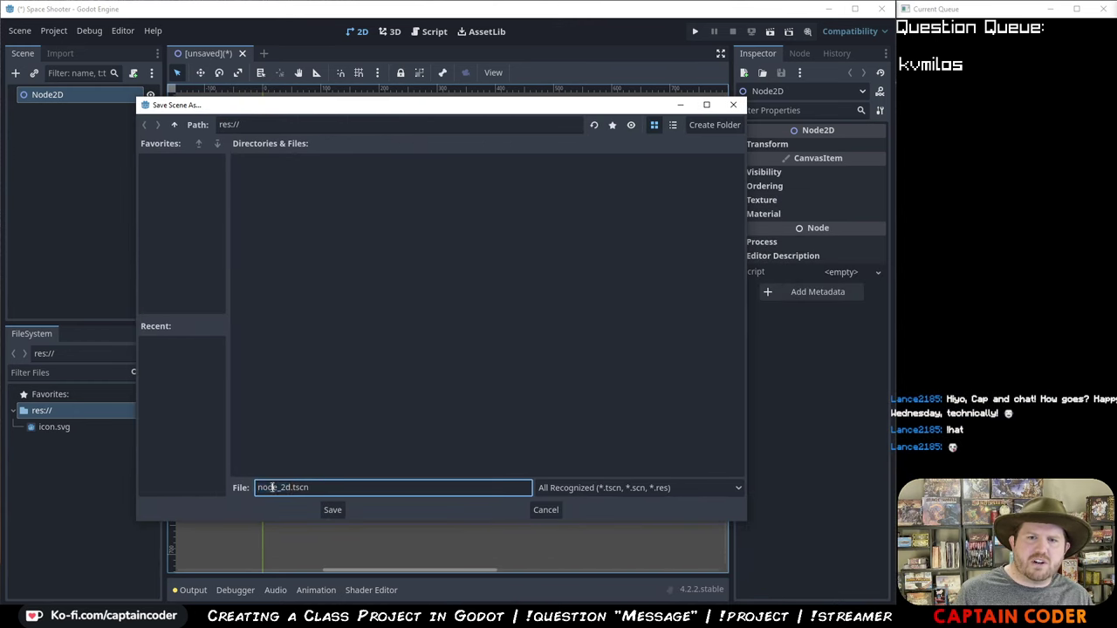
type("mai")
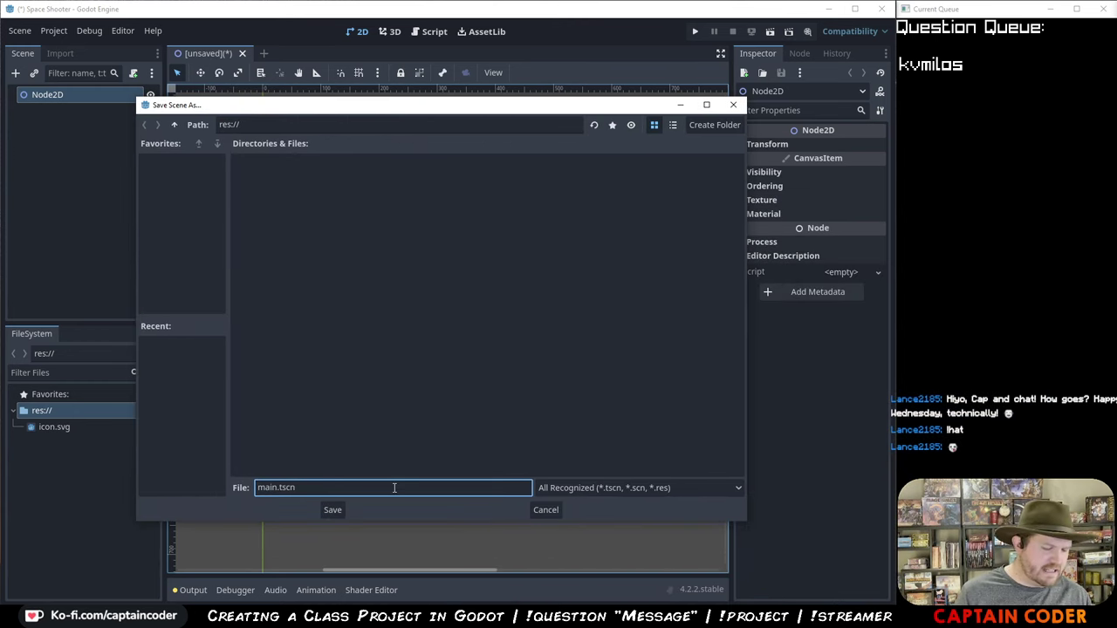
- Capture a screenshot of the Save Scene As dialog and open it in the Greenshot image editor
key("ctrl+Print")
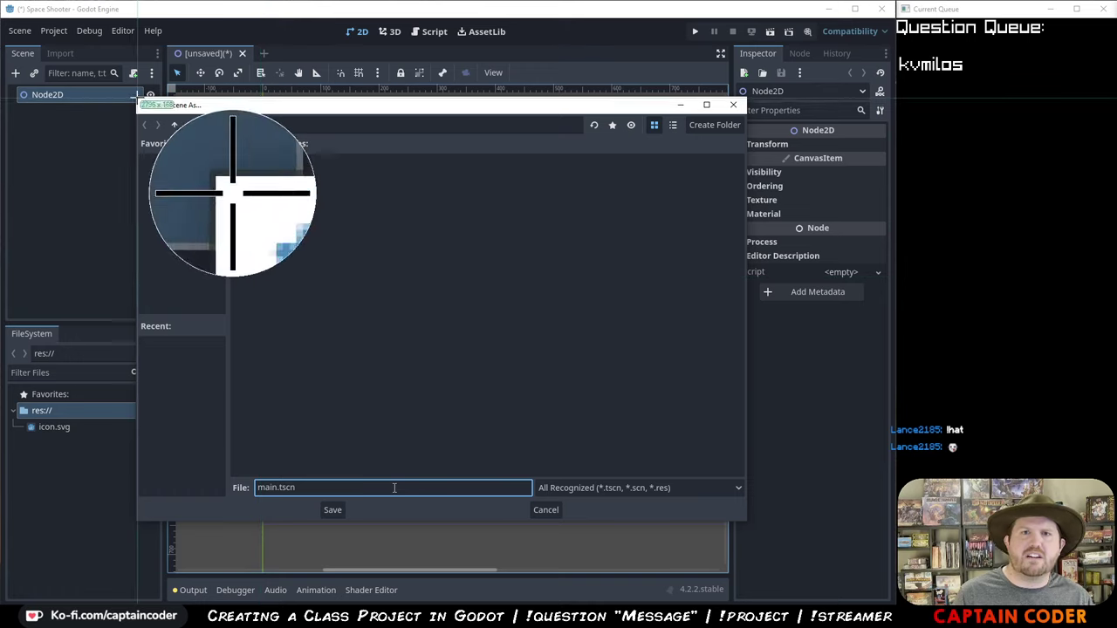
left_click_drag(133, 95, 750, 527)
left_click(773, 554)
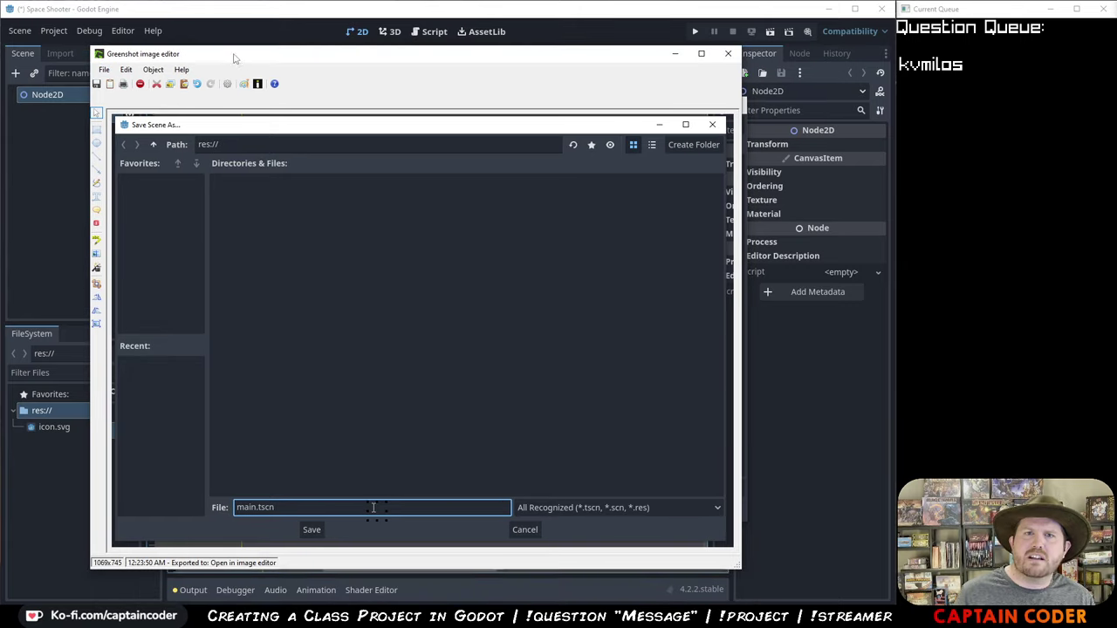
- Annotate the dialog screenshot with green rectangles around the main.tscn file name and the Save button, numbered 1 and 2
left_click(96, 129)
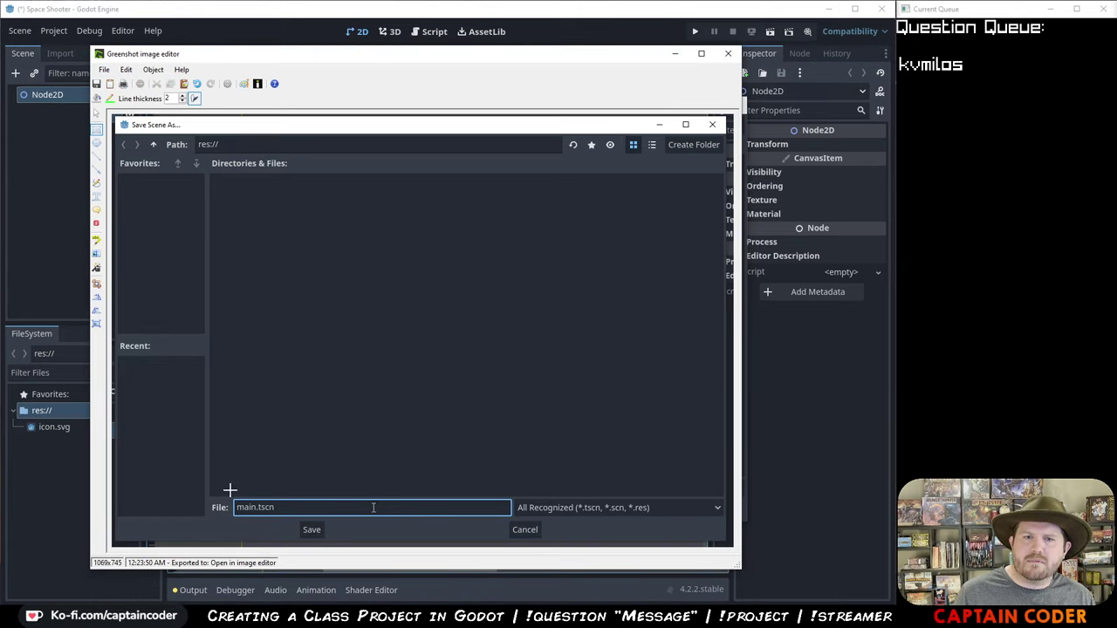
mouse_move(230, 490)
left_mouse_down()
mouse_move(302, 530)
mouse_move(333, 520)
left_mouse_up()
left_click(96, 223)
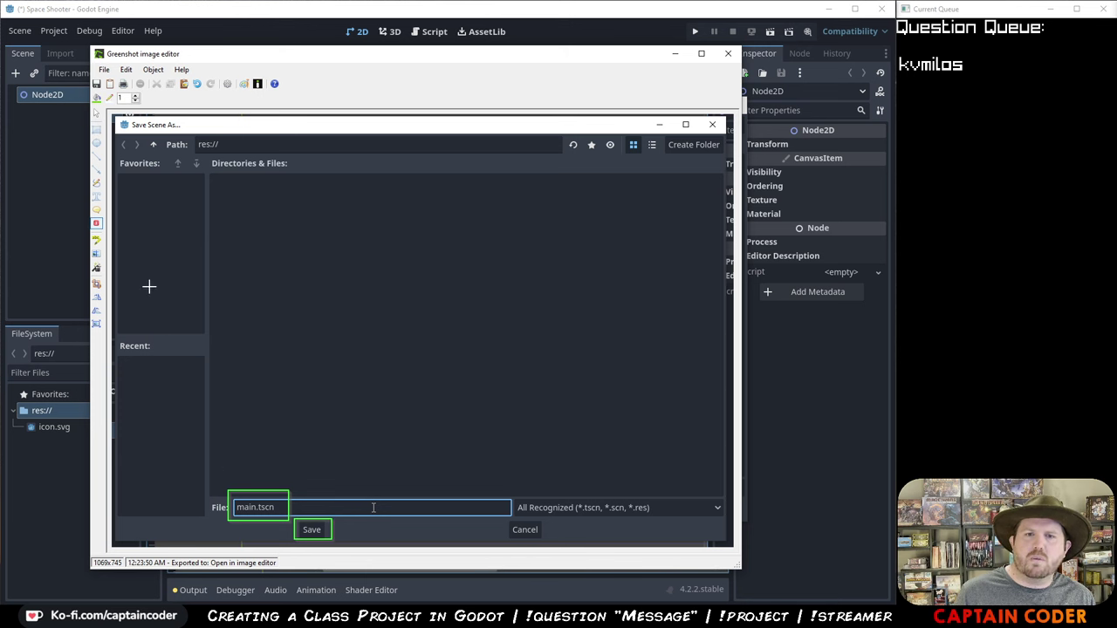
left_click_drag(263, 474, 255, 500)
left_click(335, 533)
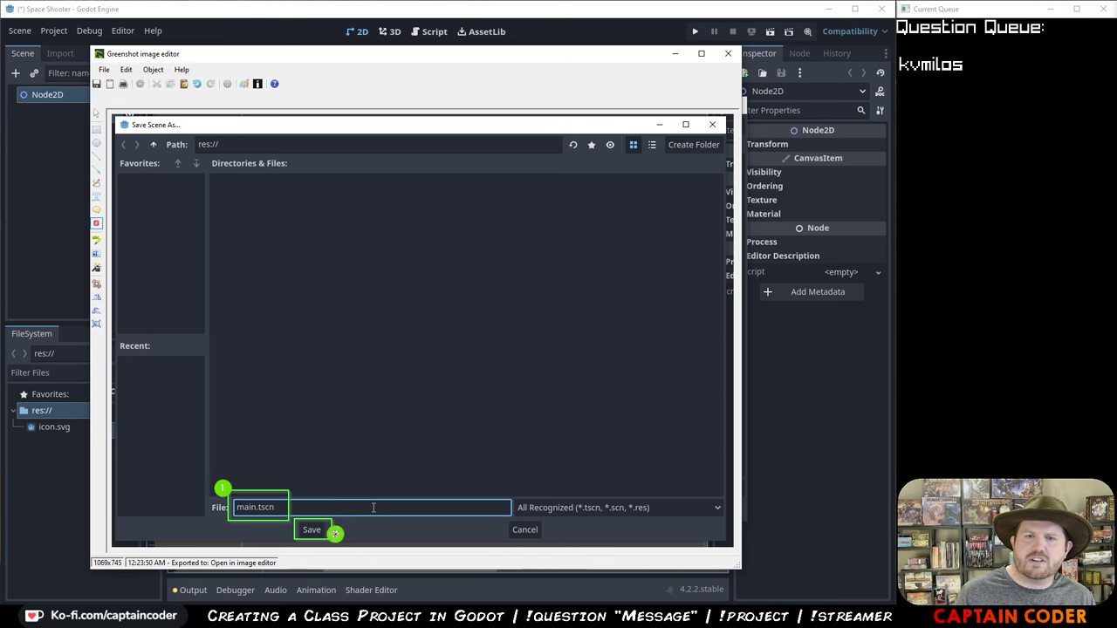
- Copy the annotated Save Scene As screenshot, close the image editor and paste the picture at the end of the Google Docs document
left_click(126, 70)
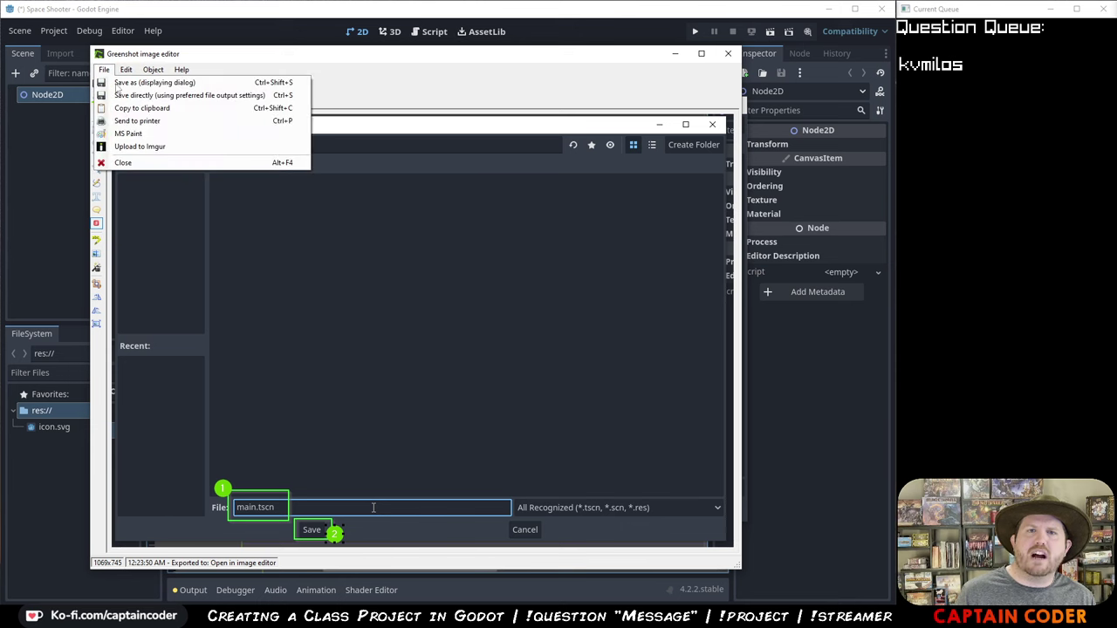
left_click(122, 108)
left_click(728, 54)
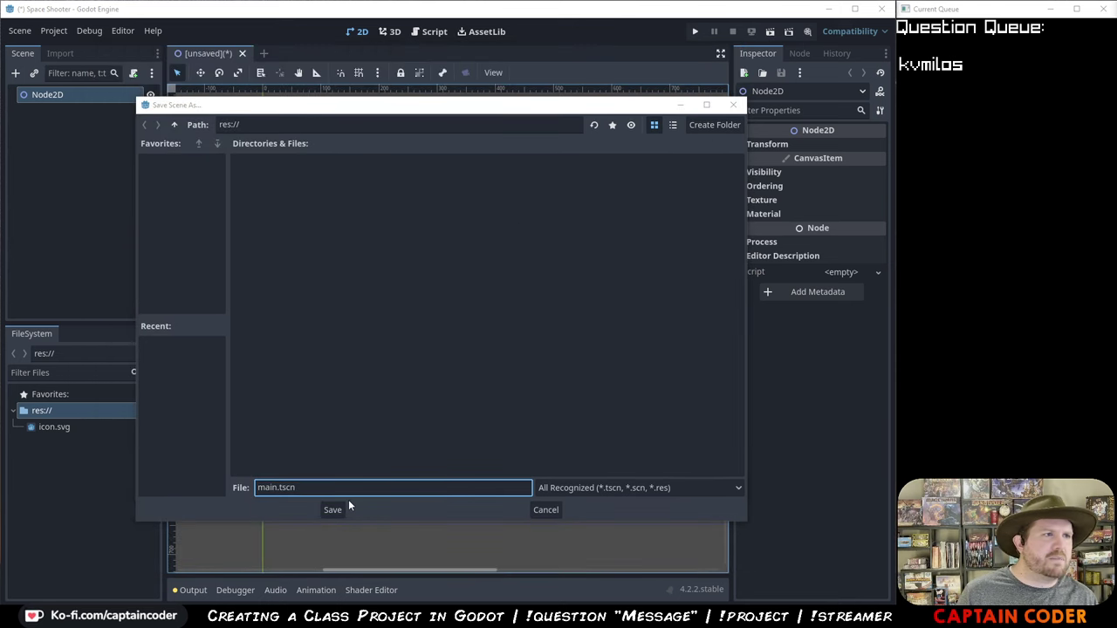
key("alt+Tab")
key("ctrl+v")
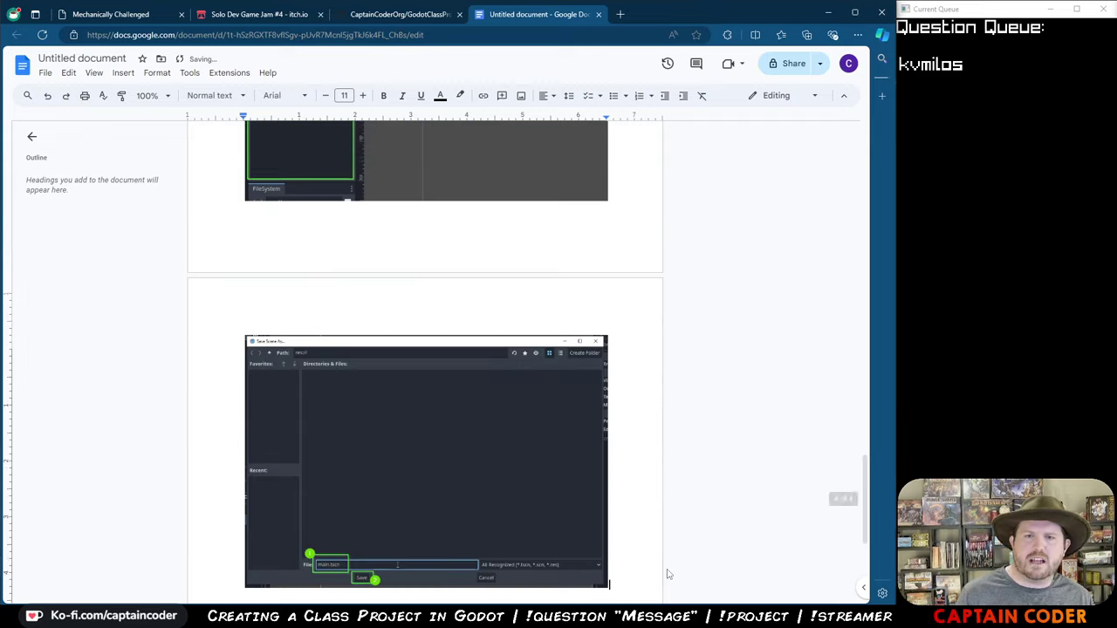
- Switch back to Godot and save the scene as main.tscn in the project folder
key("alt+Tab")
left_click(332, 511)
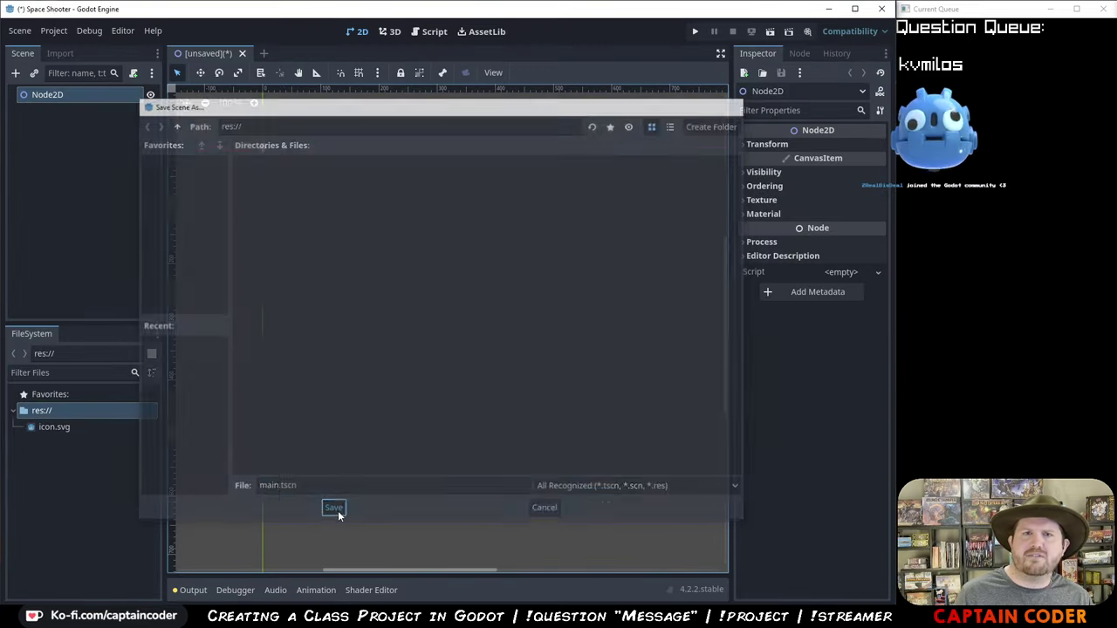
- Capture the part of the Godot editor showing the scene tree, file list and main tab, and open it in the Greenshot image editor
key("Print")
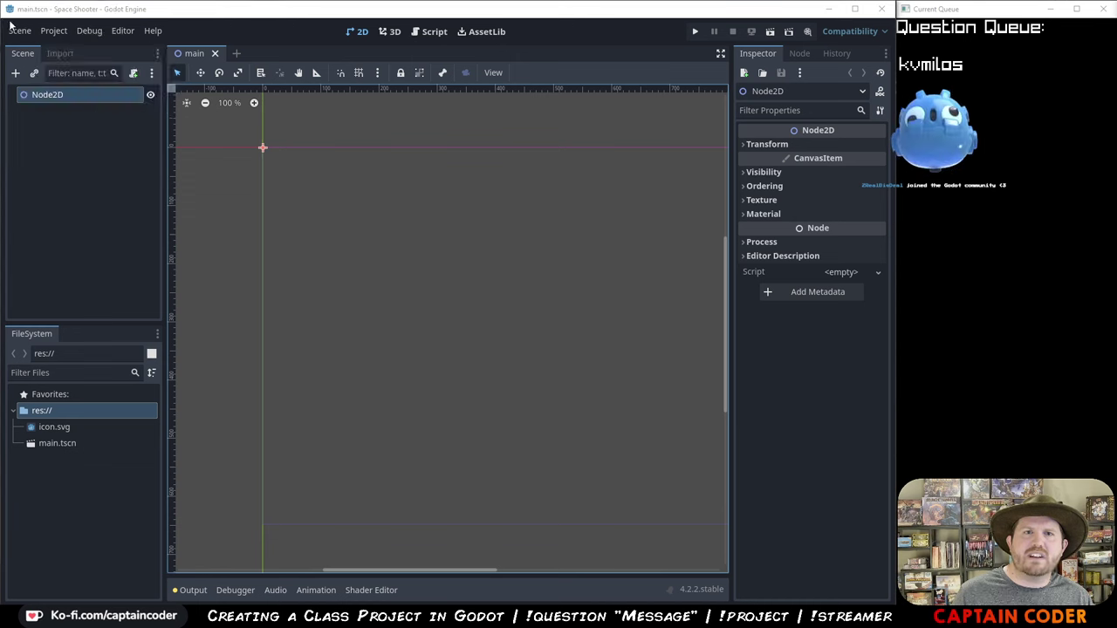
left_click(143, 16)
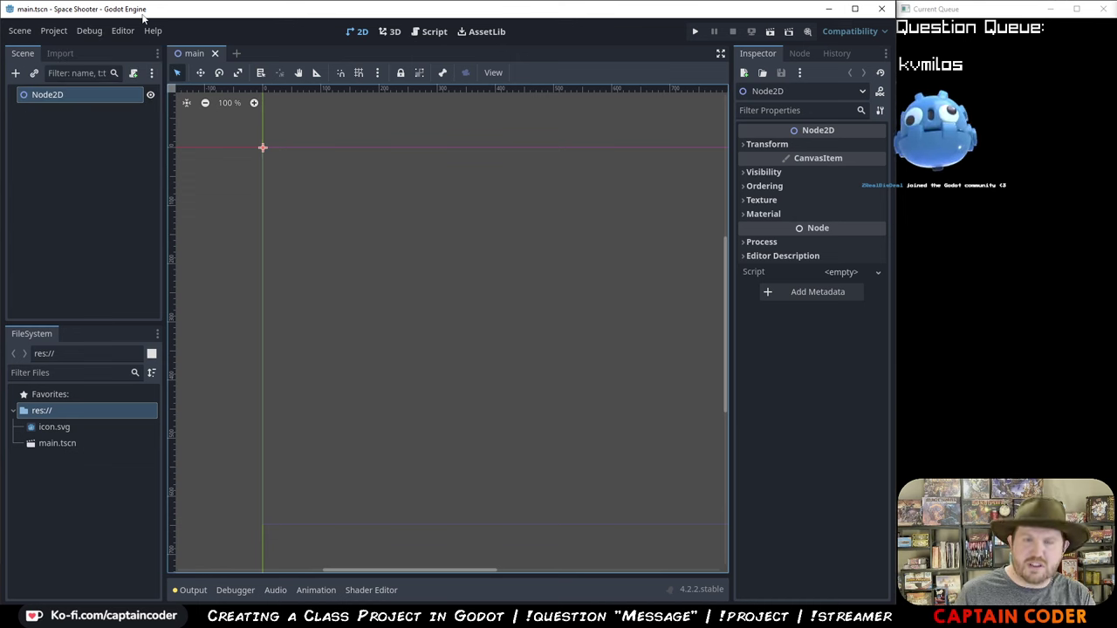
key("Print")
left_click_drag(3, 11, 347, 526)
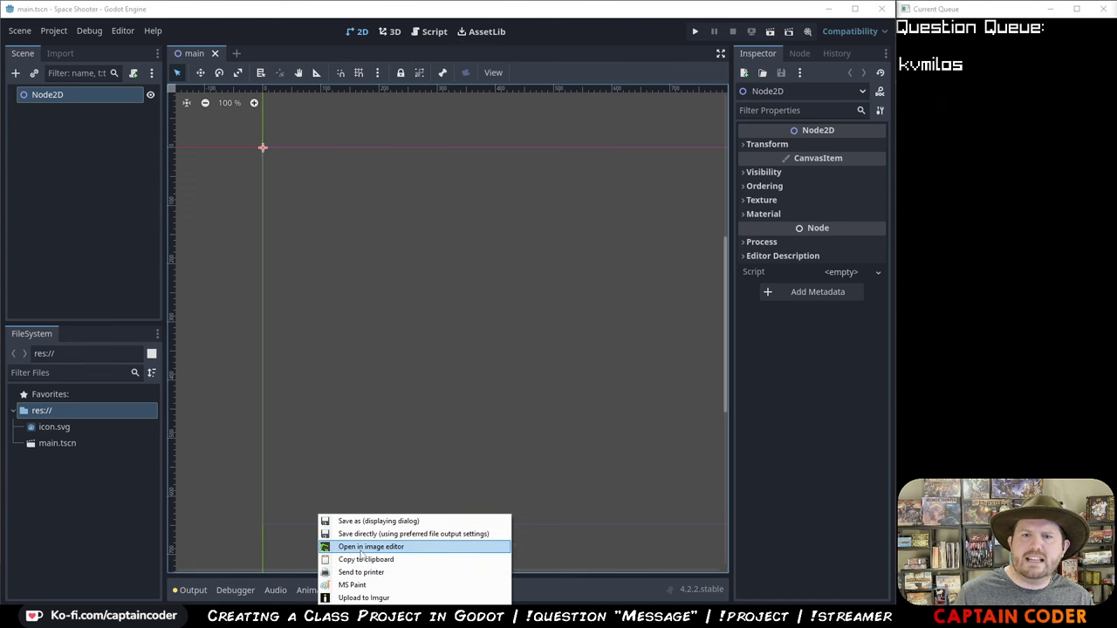
left_click(362, 547)
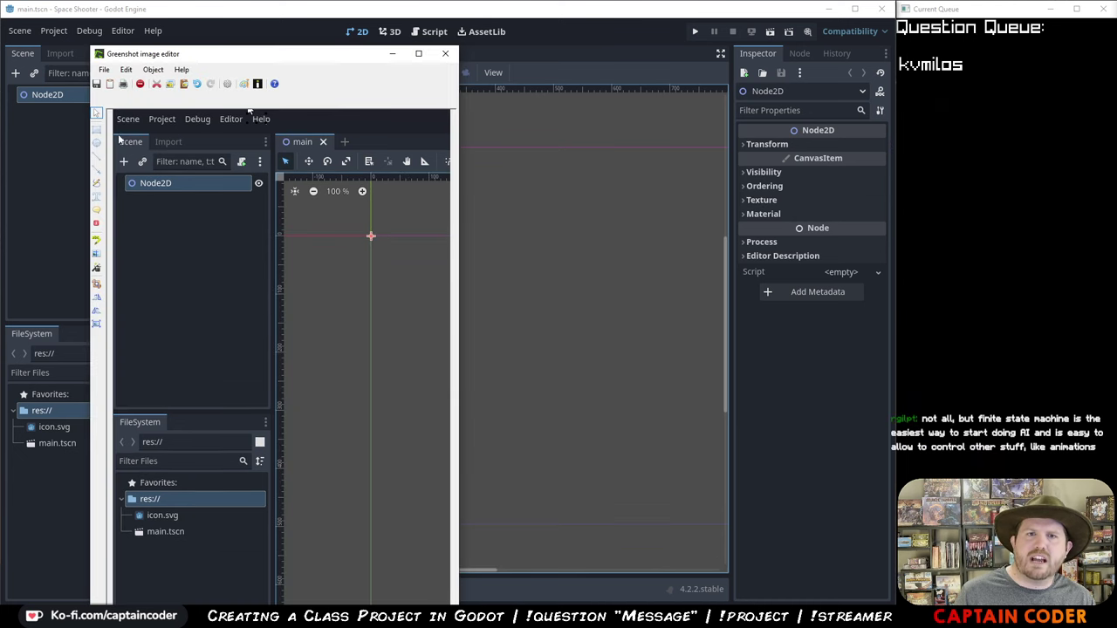
- Draw green rectangles around the main scene tab and the main.tscn file in the screenshot
left_click(97, 129)
left_click_drag(276, 134, 337, 152)
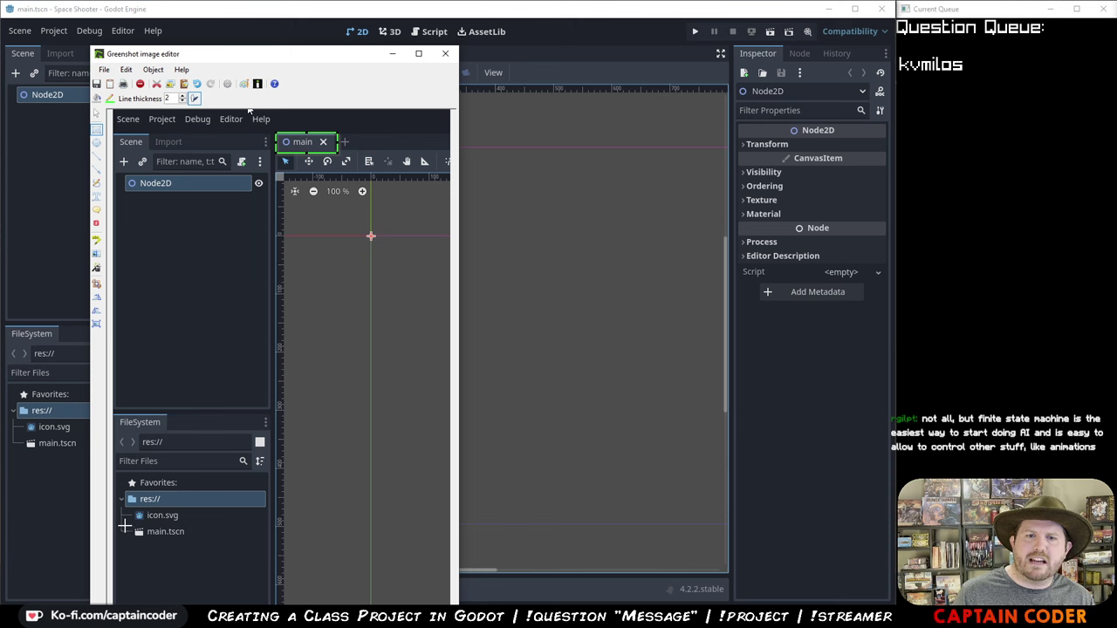
left_click_drag(125, 525, 196, 541)
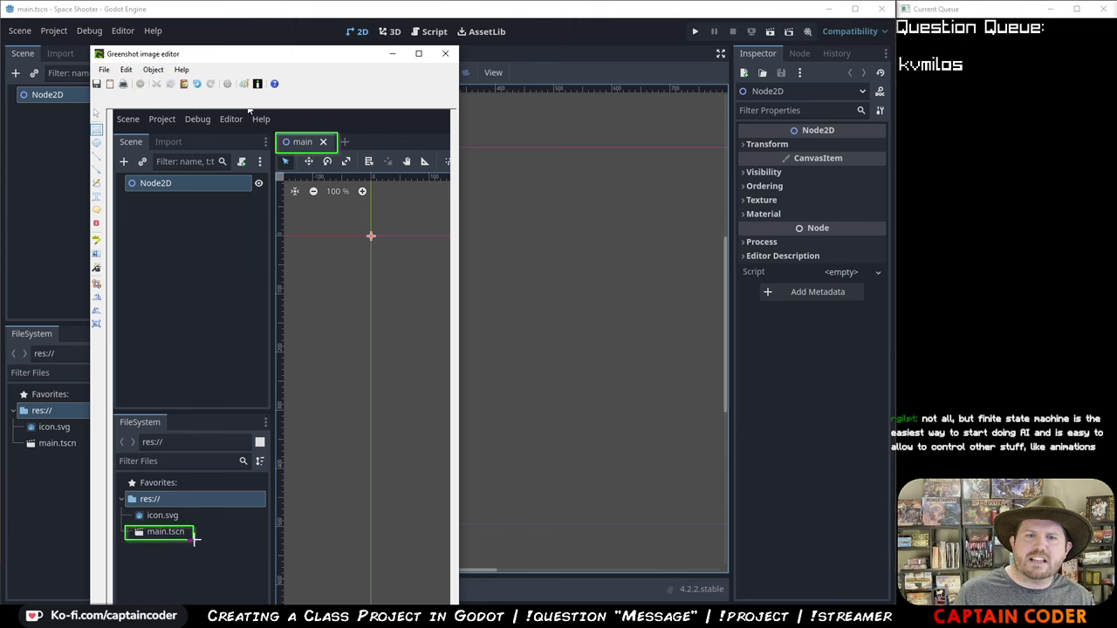
- Connect the main.tscn file rectangle to the main scene tab with a line and recolour the line green
left_click(97, 156)
left_click_drag(193, 517, 285, 165)
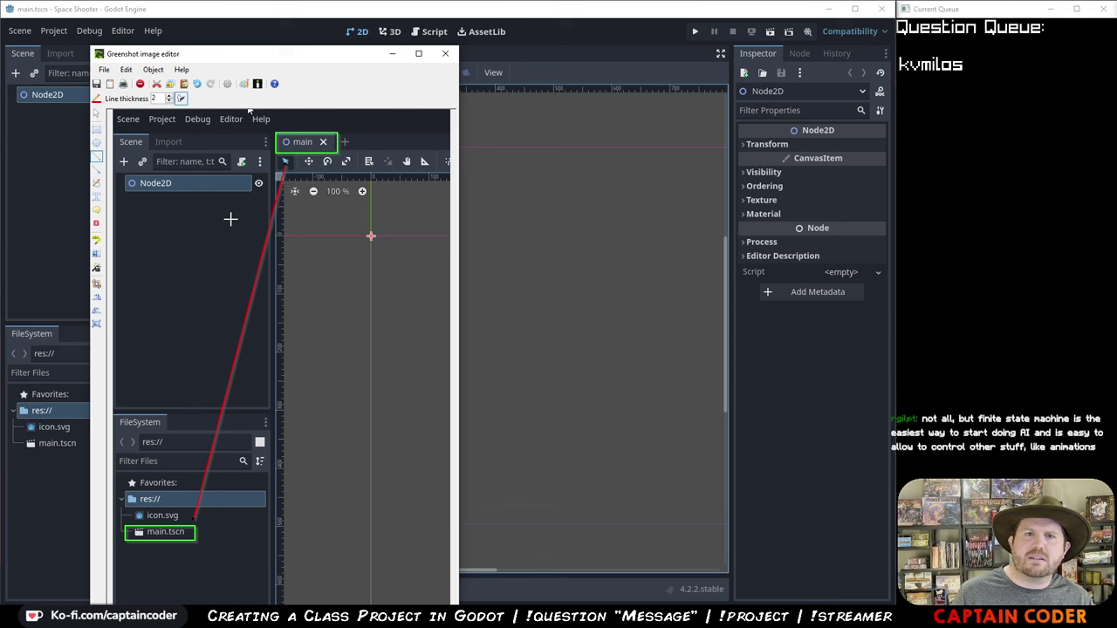
left_click(97, 98)
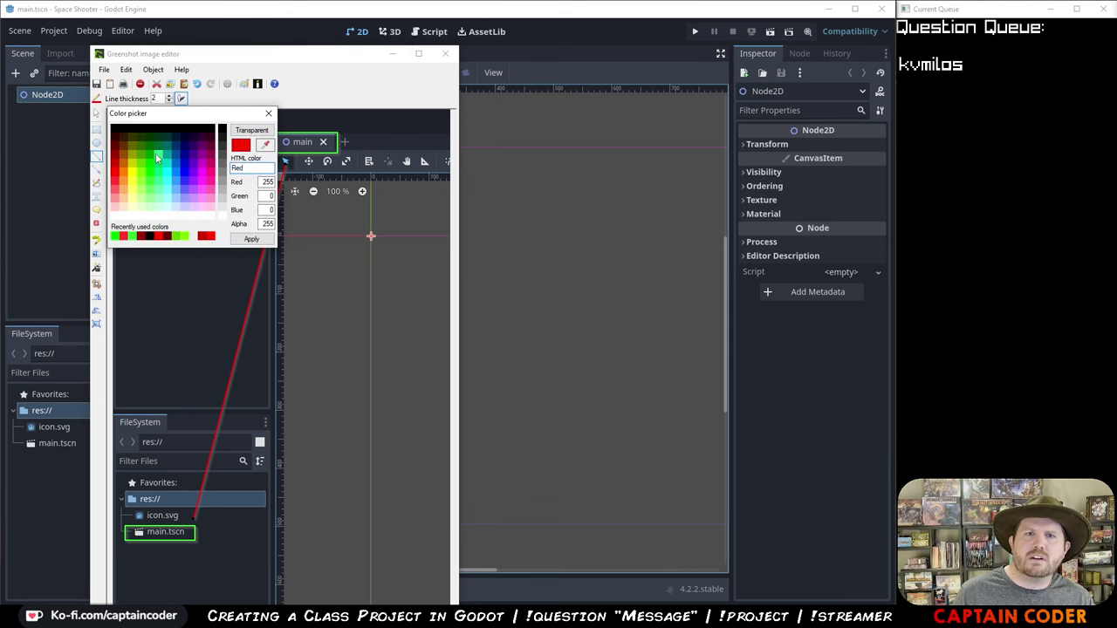
left_click(157, 157)
left_click(251, 239)
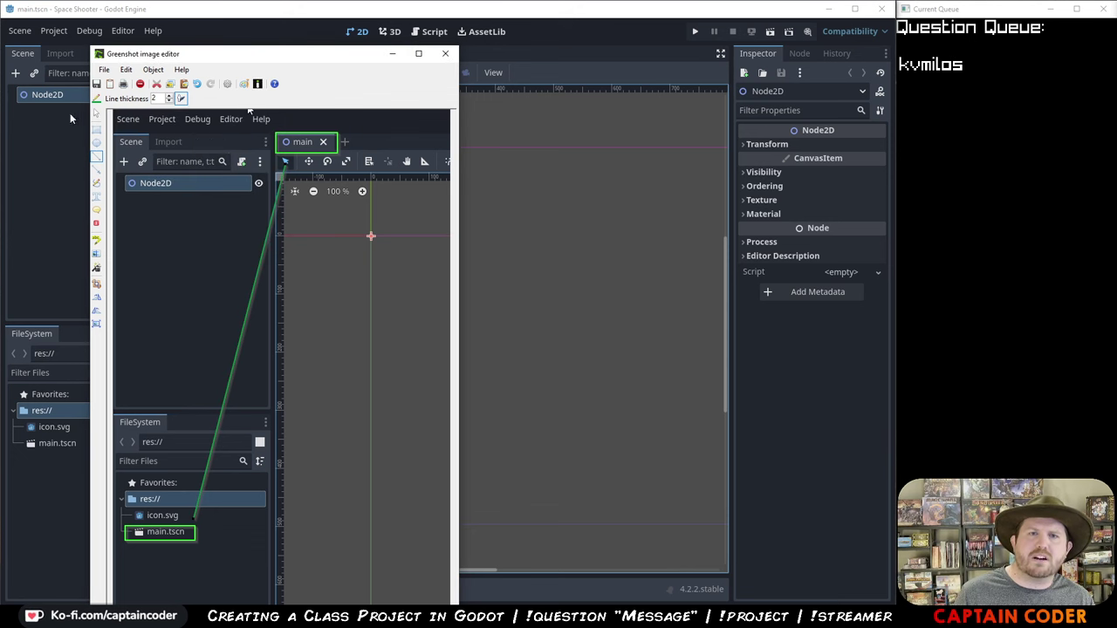
- Copy the annotated main scene screenshot, close the image editor and paste the picture at the end of the Google Docs guide
left_click(104, 69)
left_click(140, 108)
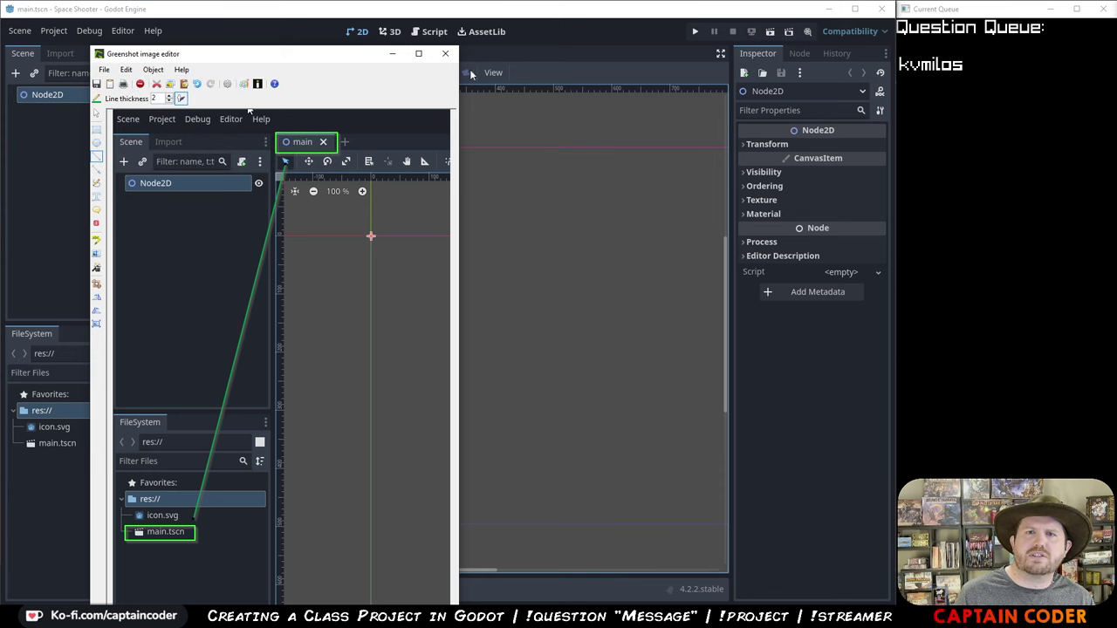
left_click(445, 55)
key("alt+Tab")
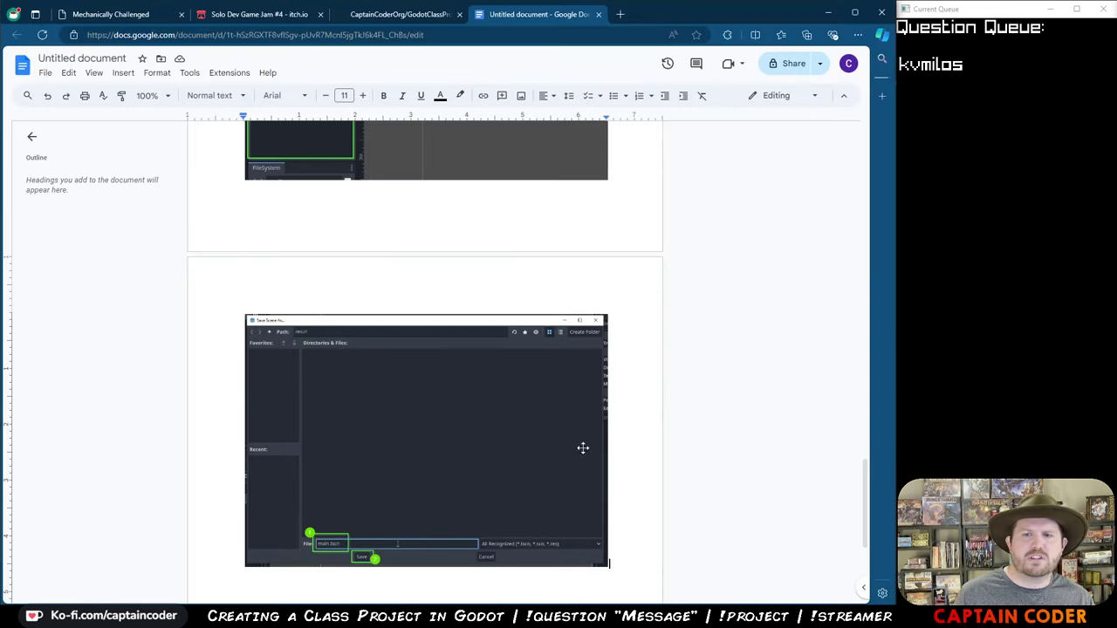
key("ctrl+v")
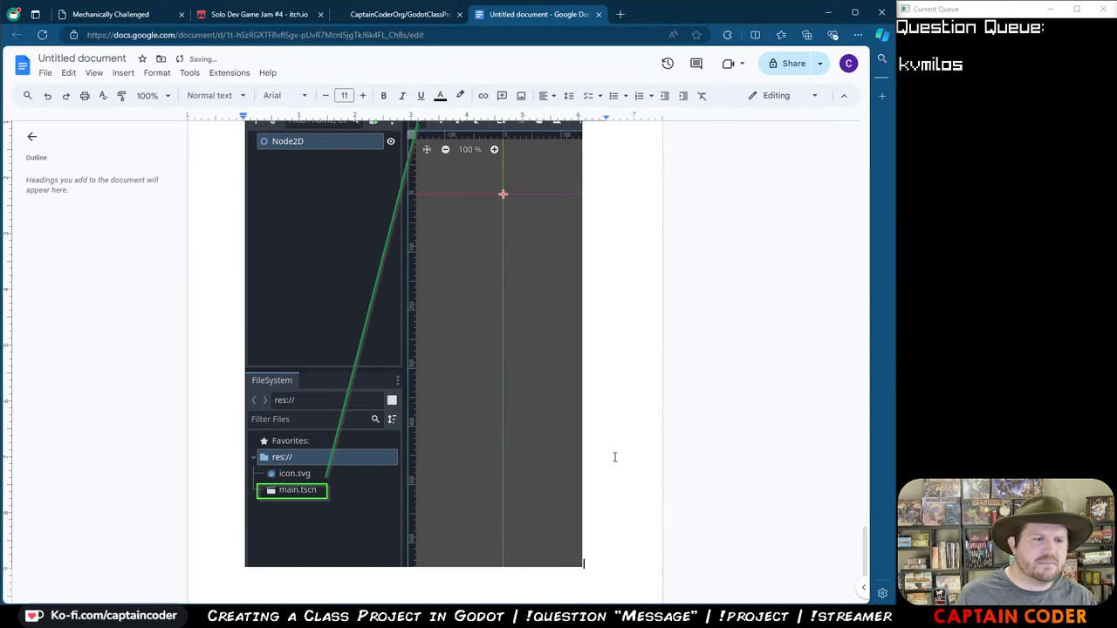
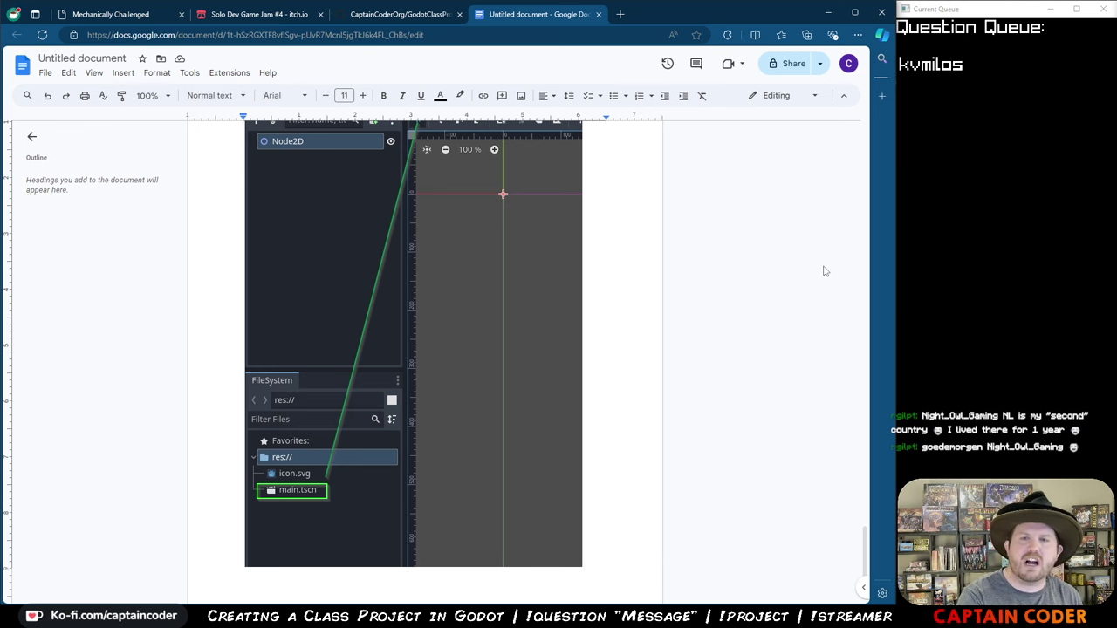
key("alt+Tab")
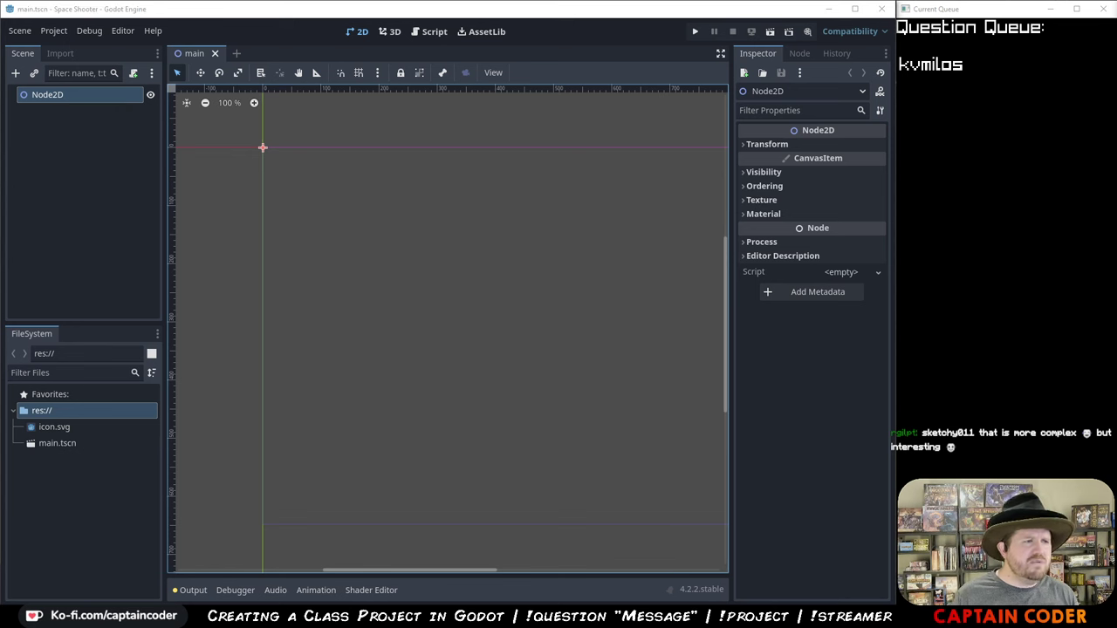
key("alt+Tab")
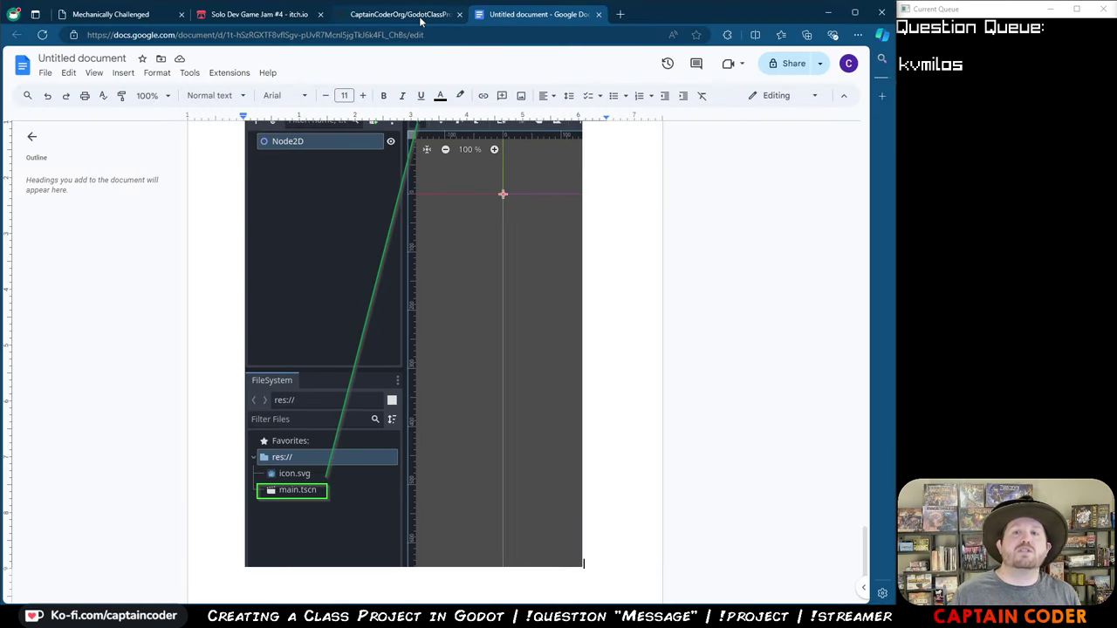
- Open the Kenney assets page at kenney.nl/assets in a new browser tab
left_click(621, 15)
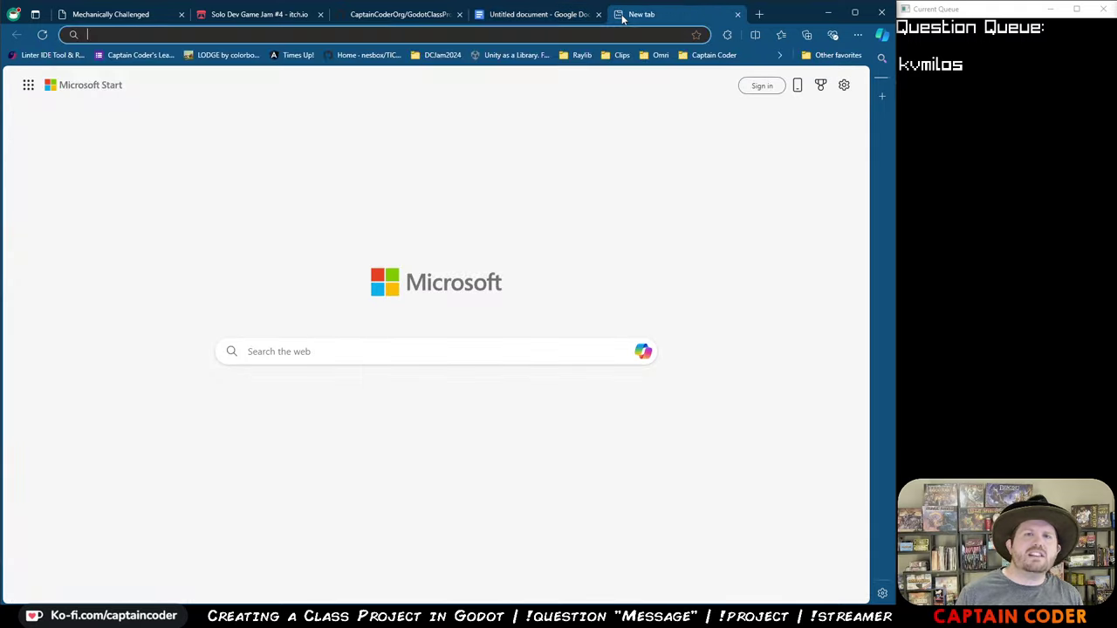
type("kenny")
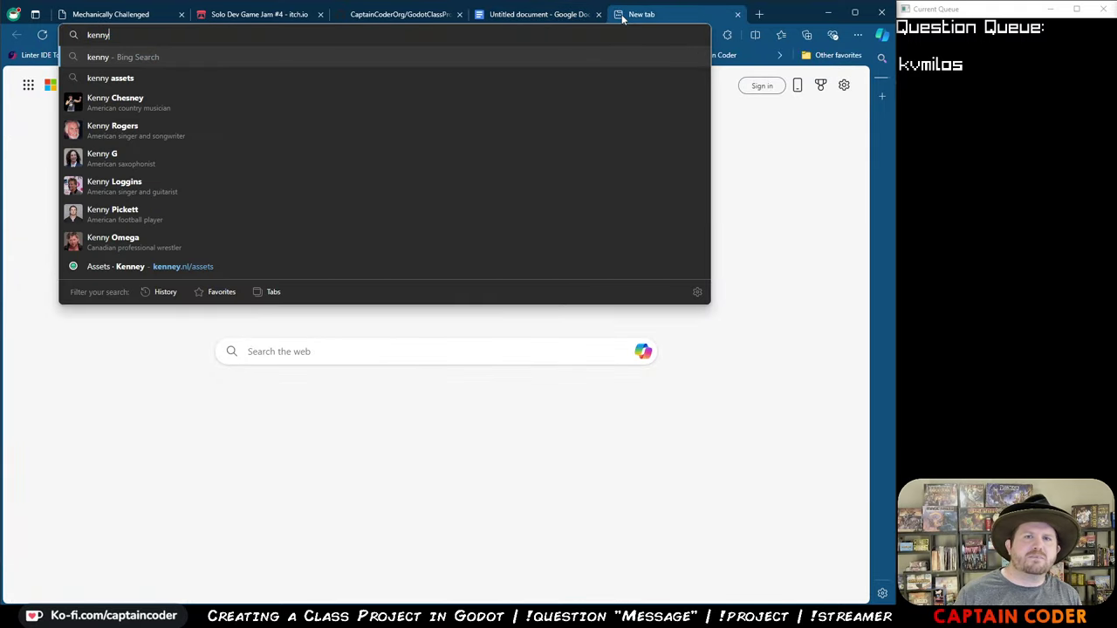
key("BackSpace")
key("BackSpace")
key("BackSpace")
key("BackSpace")
key("BackSpace")
type("ke")
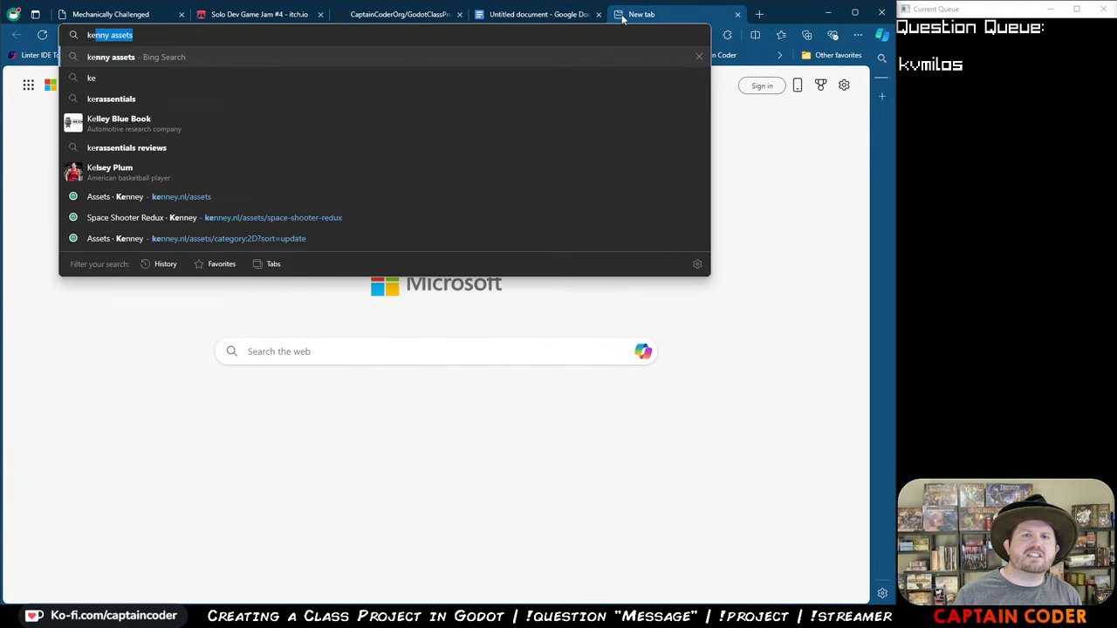
key("Down")
key("Down")
key("Down")
key("Down")
key("Down")
key("Down")
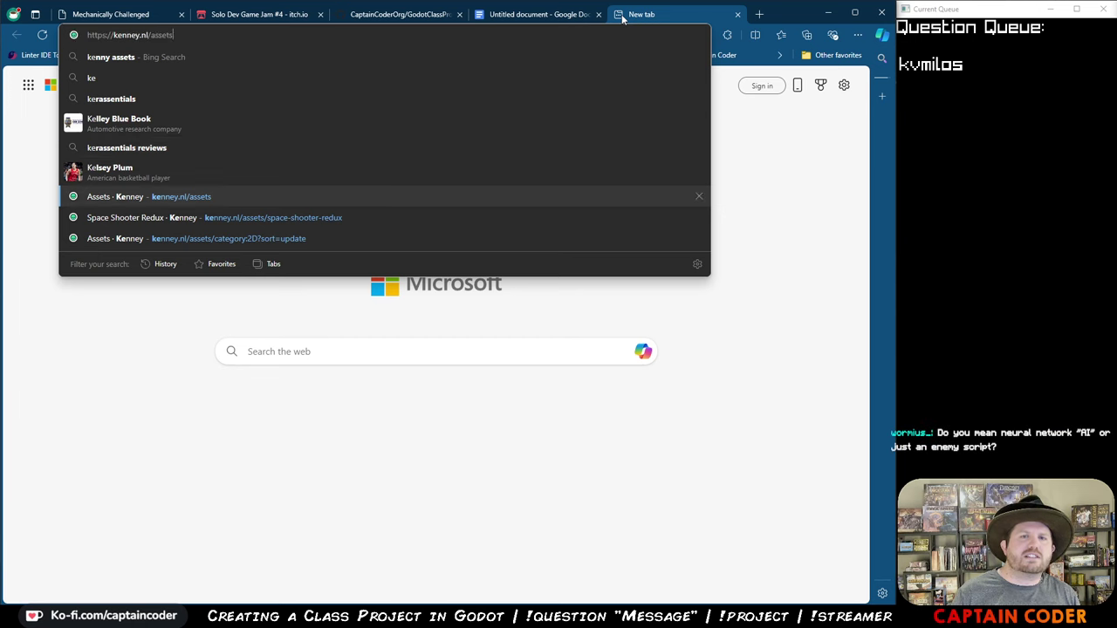
key("Return")
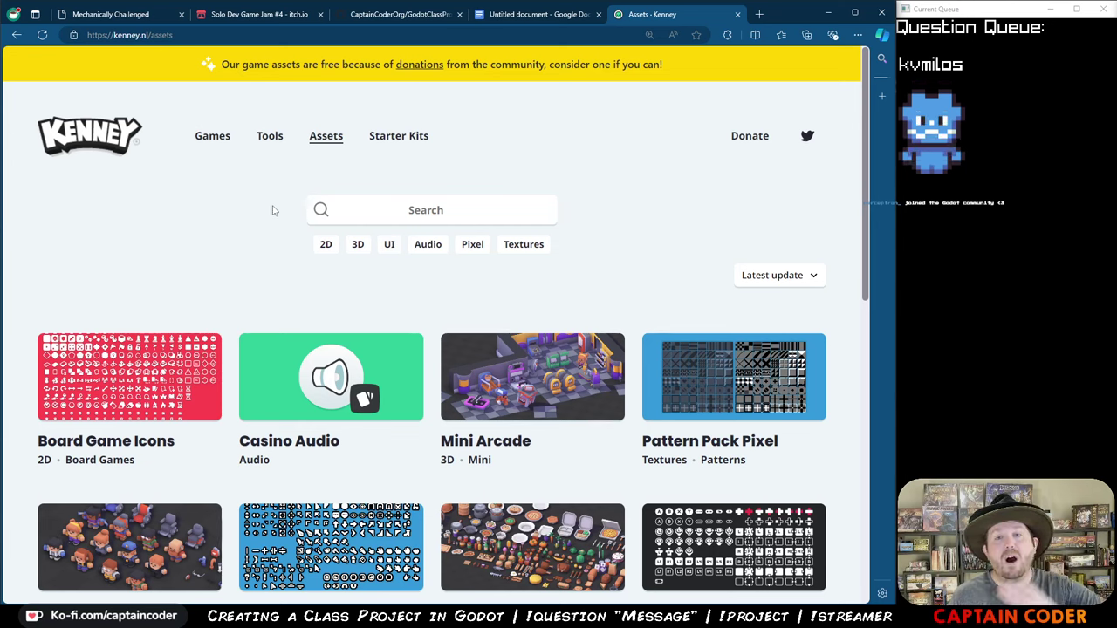
- Filter the Kenney assets to the 2D category and browse the first two pages of packs
left_click(322, 248)
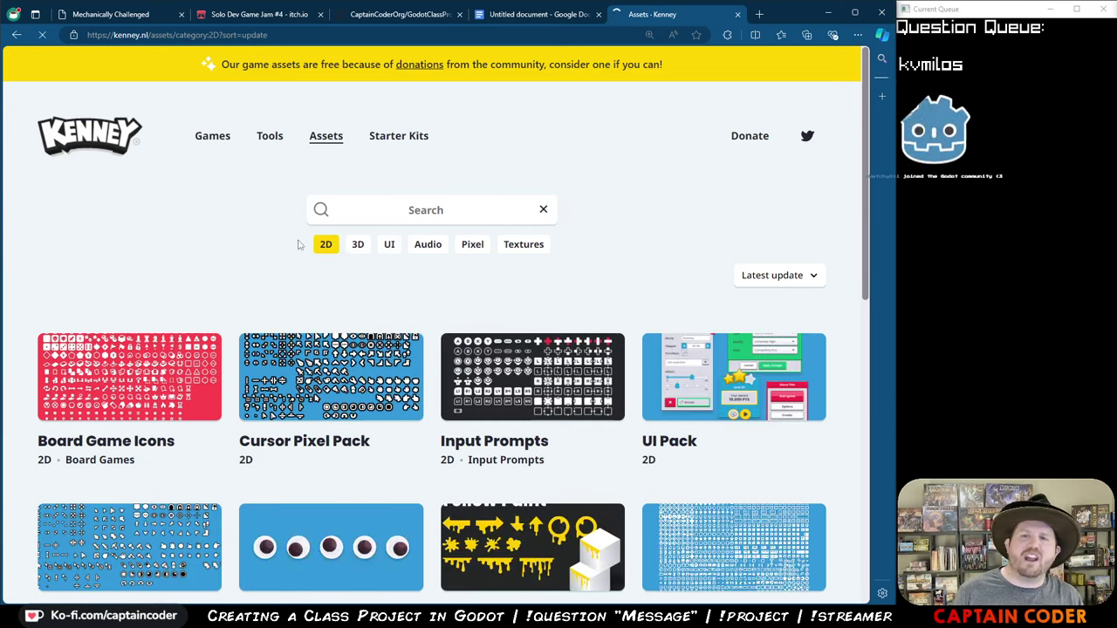
scroll(293, 246, "down", 3)
scroll(292, 245, "down", 5)
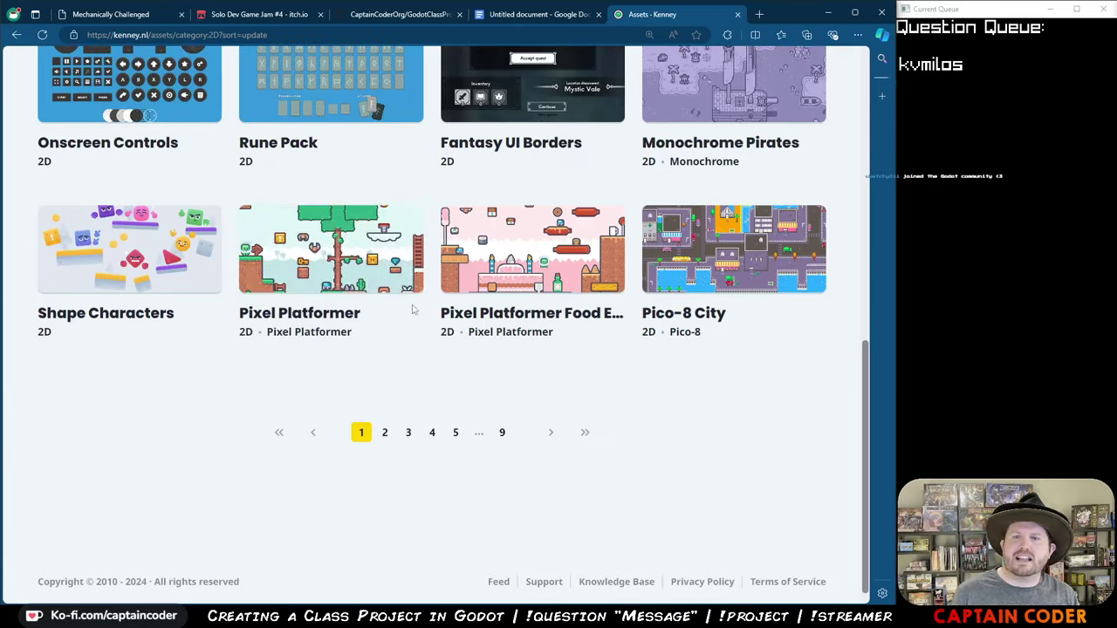
scroll(387, 432, "up", 5)
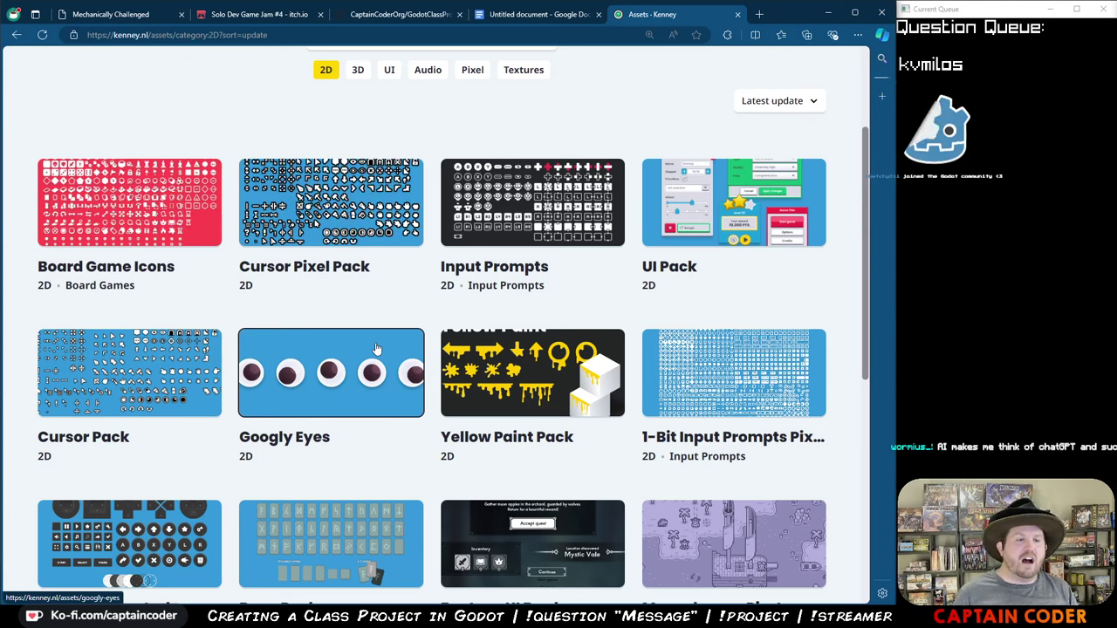
scroll(405, 285, "down", 1)
scroll(412, 276, "down", 1)
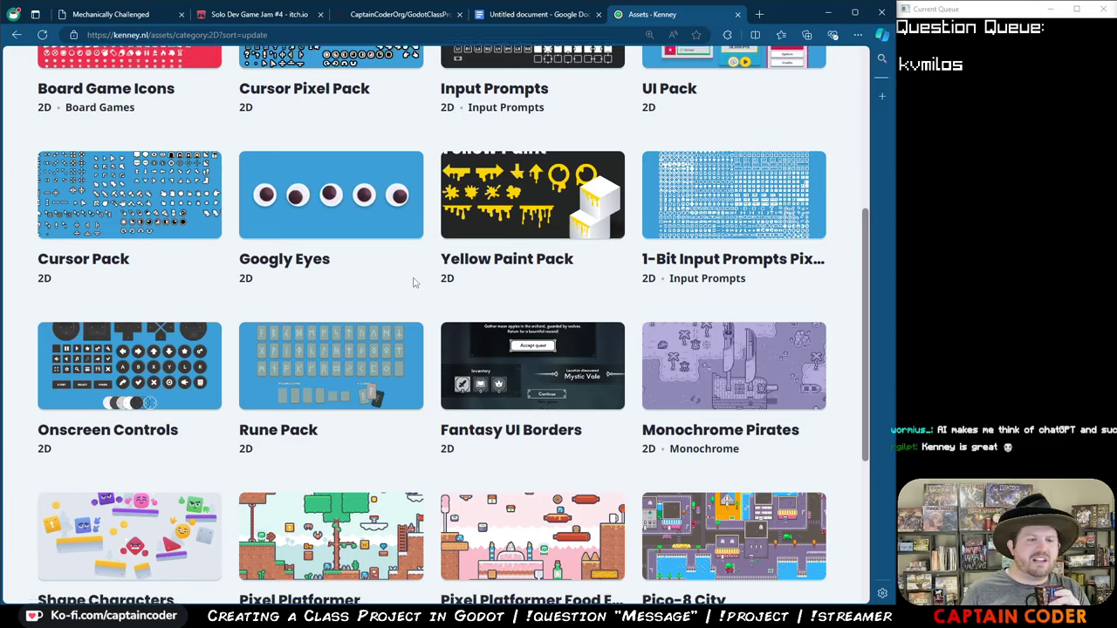
scroll(411, 279, "down", 3)
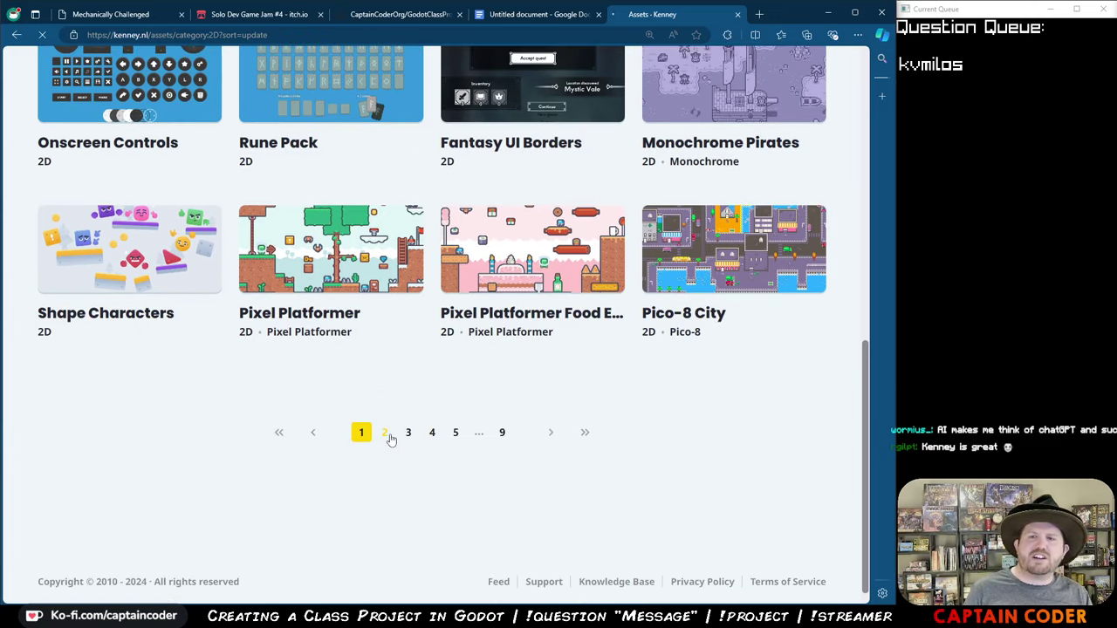
left_click(384, 440)
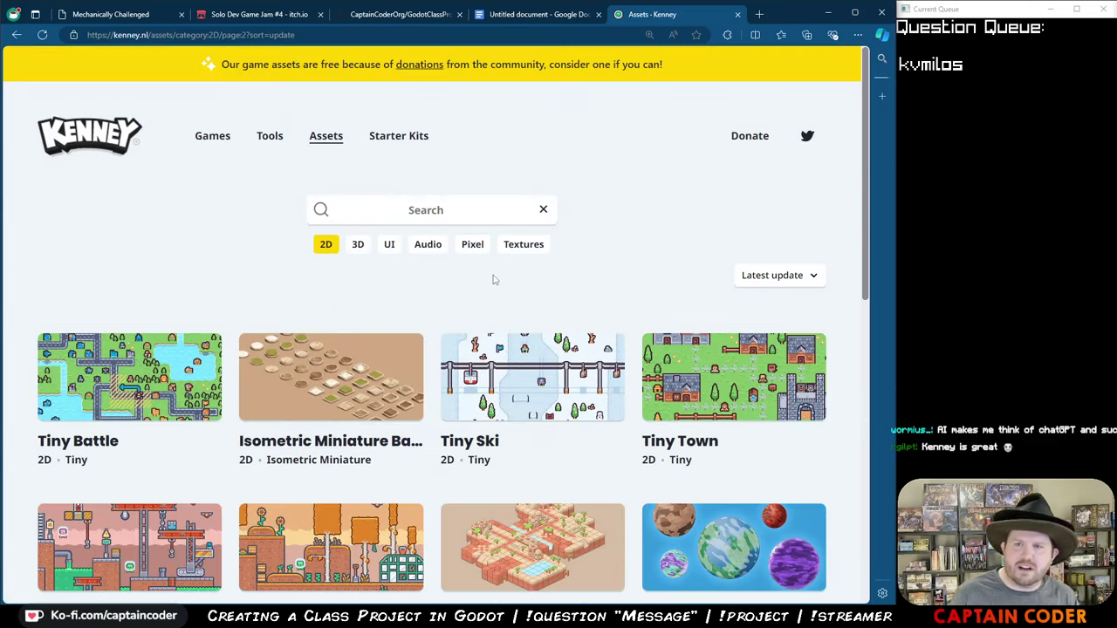
scroll(493, 280, "down", 5)
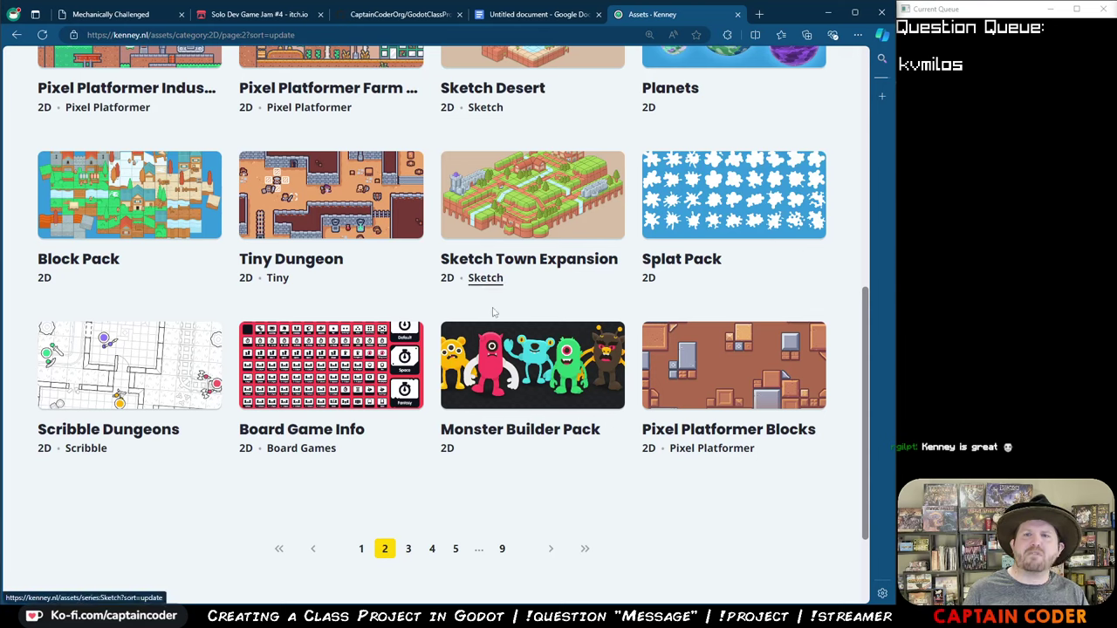
- Open the Monster Builder Pack in a new tab, view its enlarged preview image and close the preview
right_click(513, 390)
left_click(537, 396)
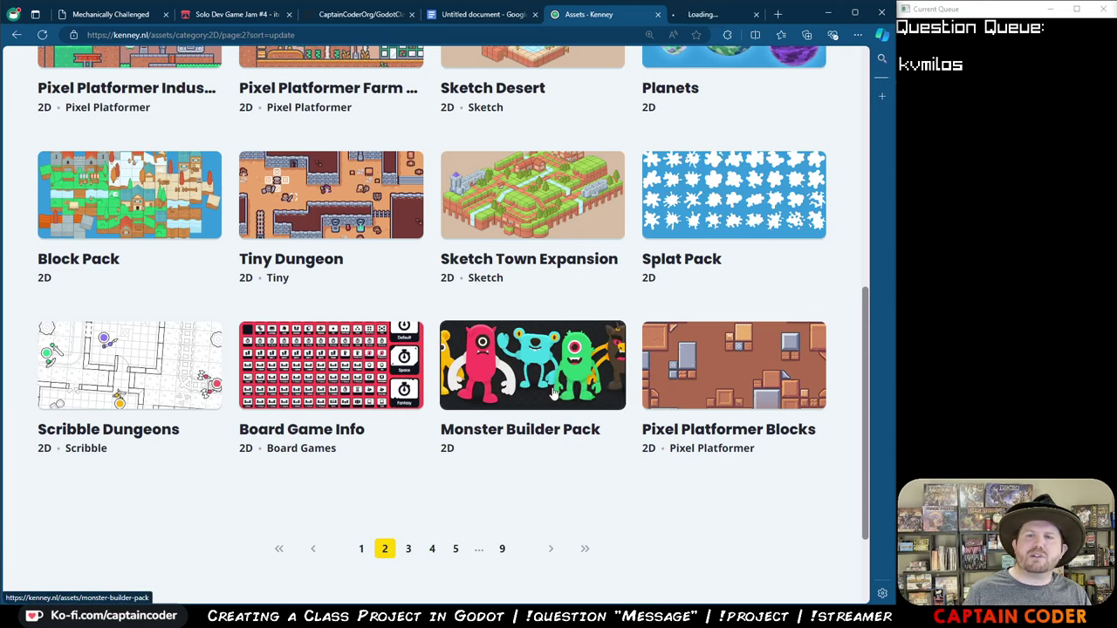
left_click(704, 17)
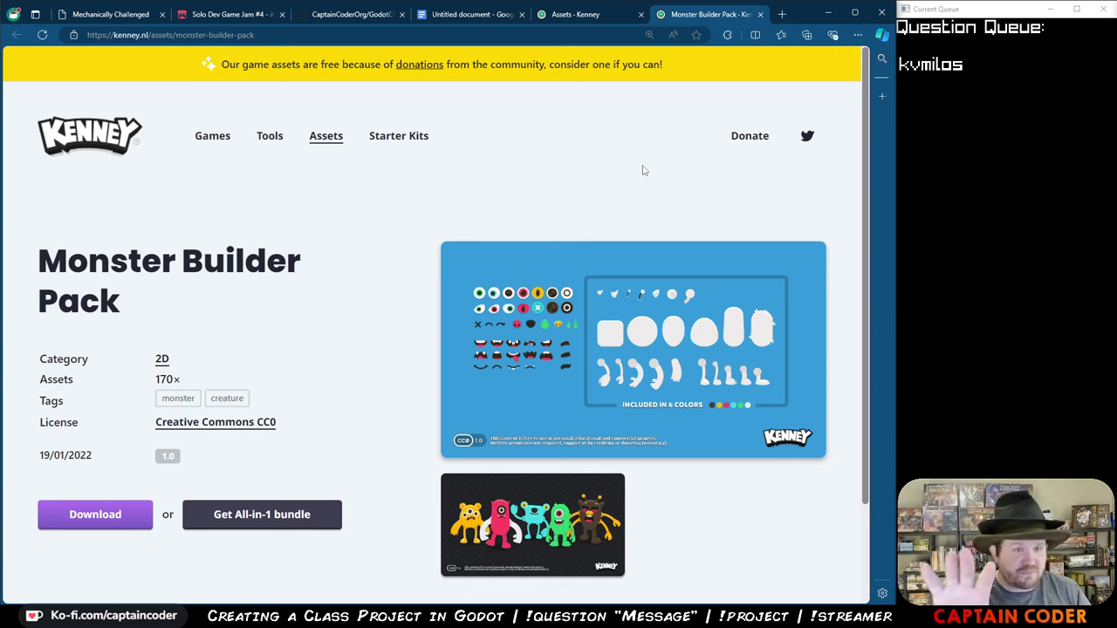
left_click(632, 329)
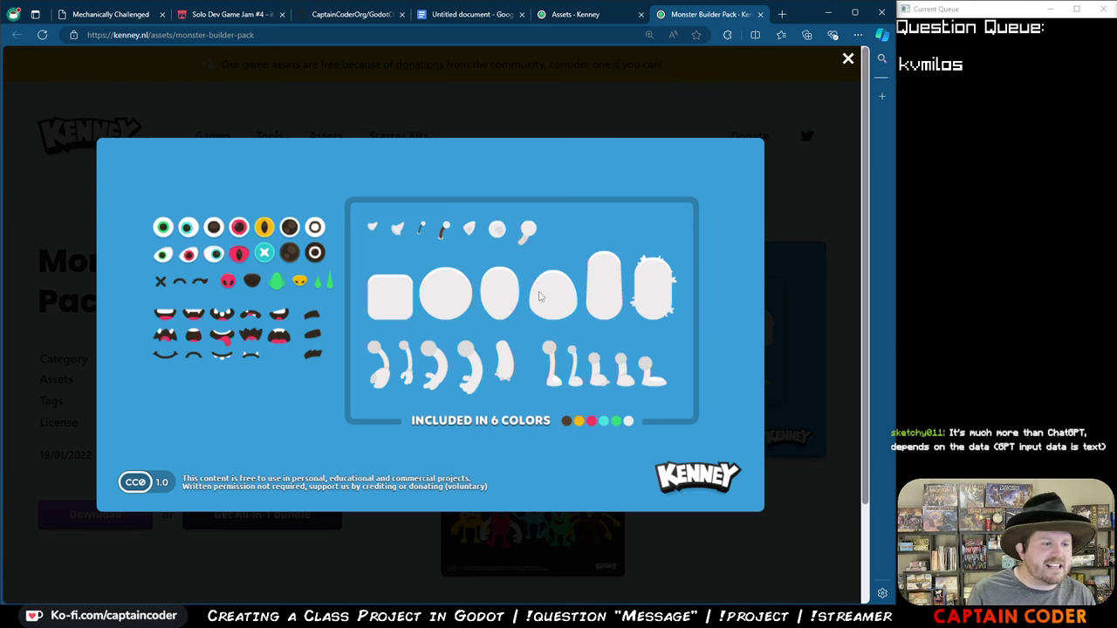
left_click(594, 183)
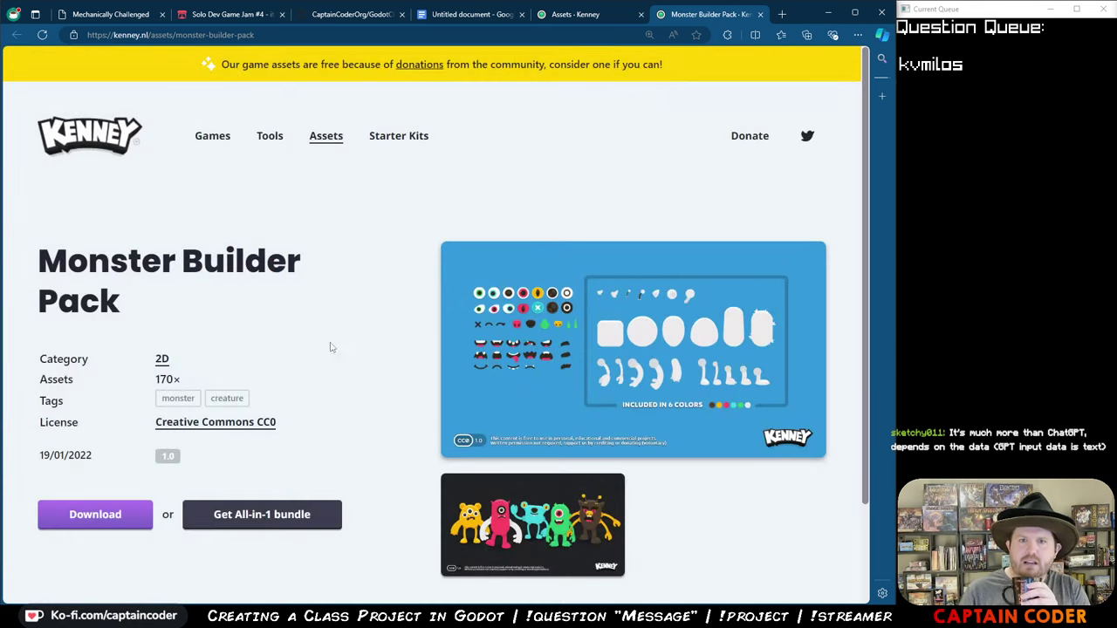
- Return to the 2D asset list and browse the packs on page 3
left_click(584, 14)
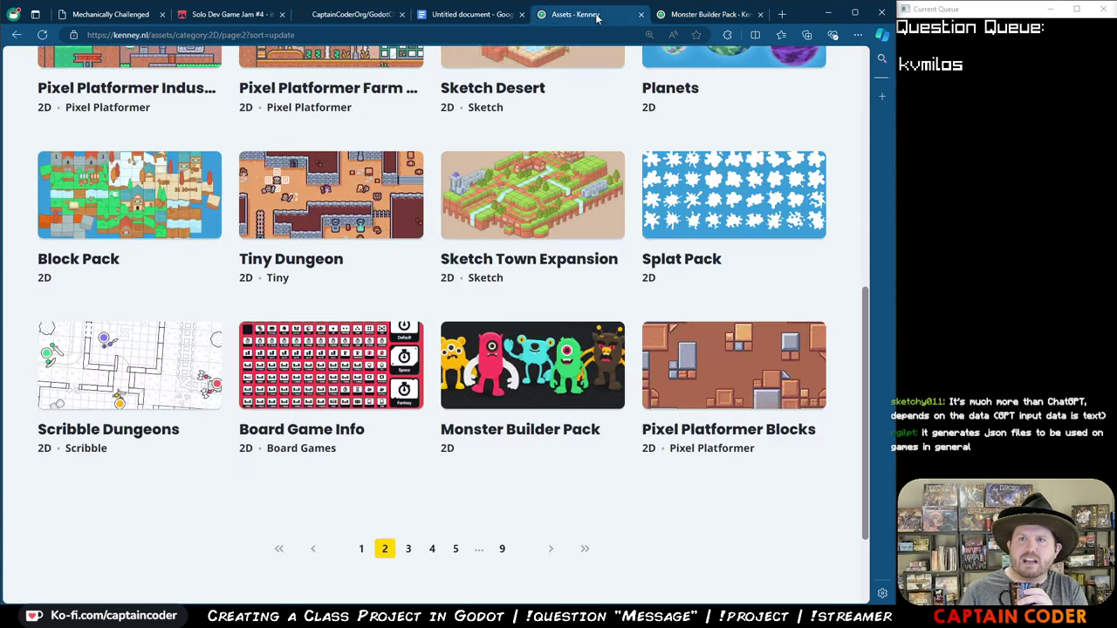
left_click(411, 548)
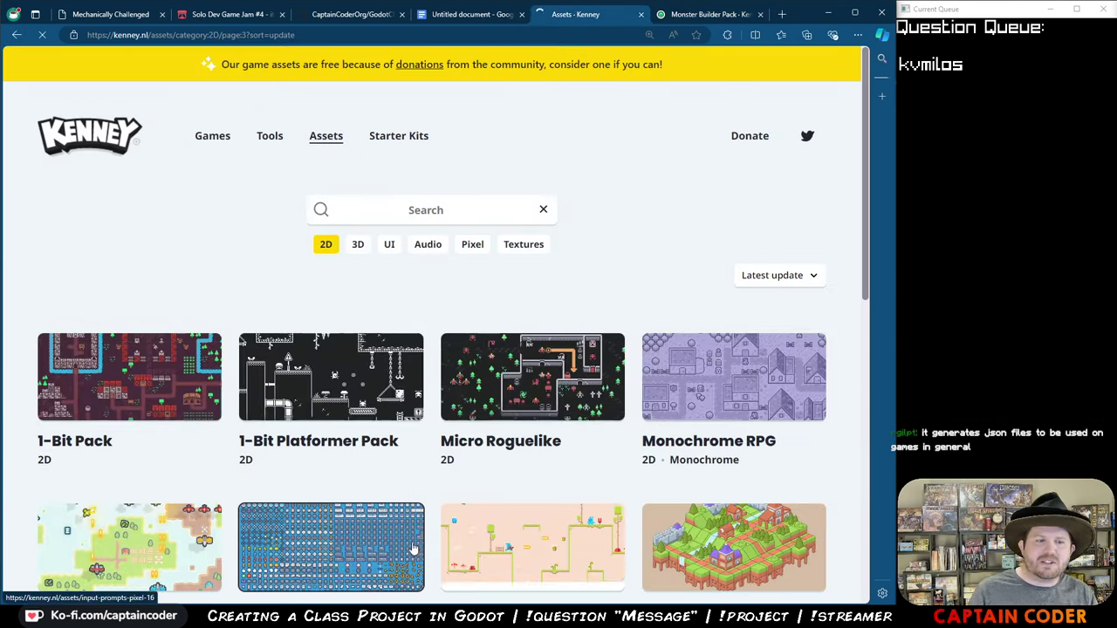
scroll(536, 236, "down", 3)
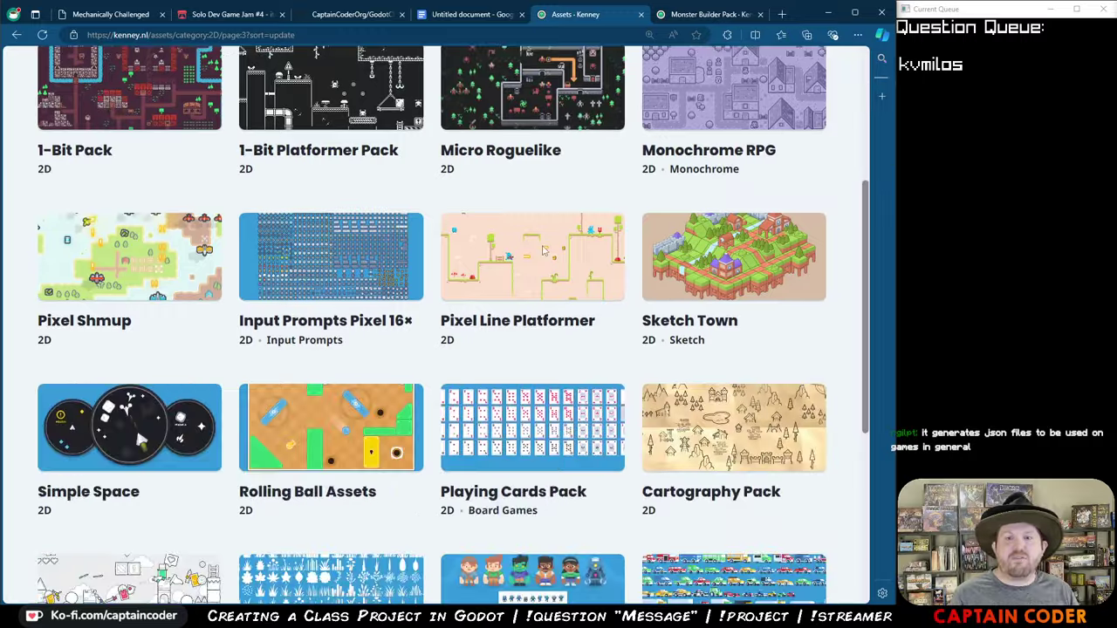
scroll(544, 250, "down", 3)
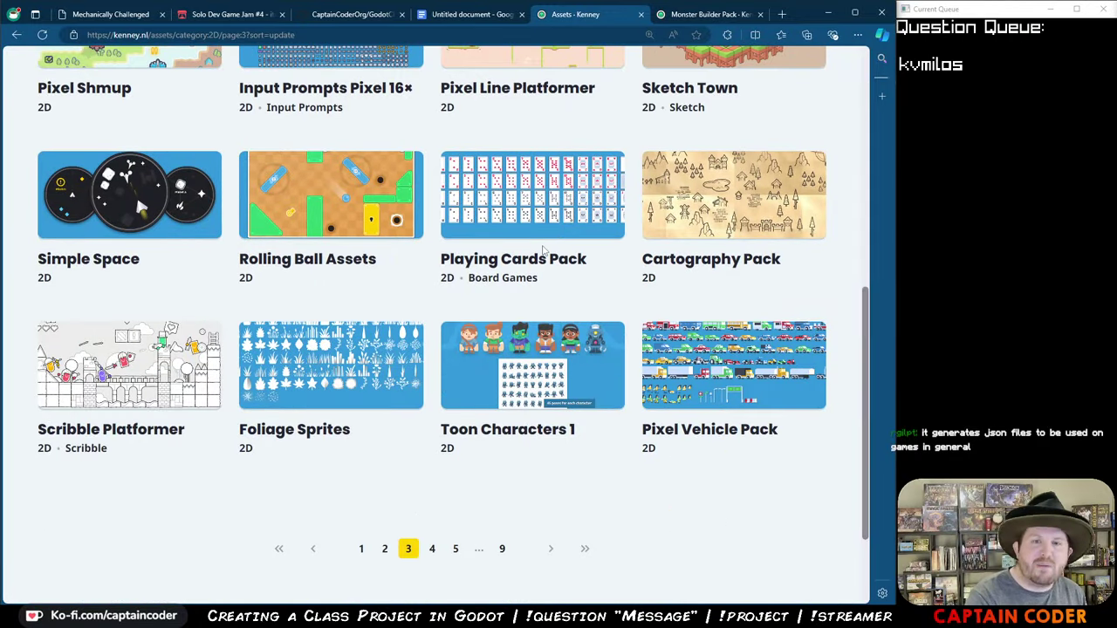
scroll(419, 196, "up", 6)
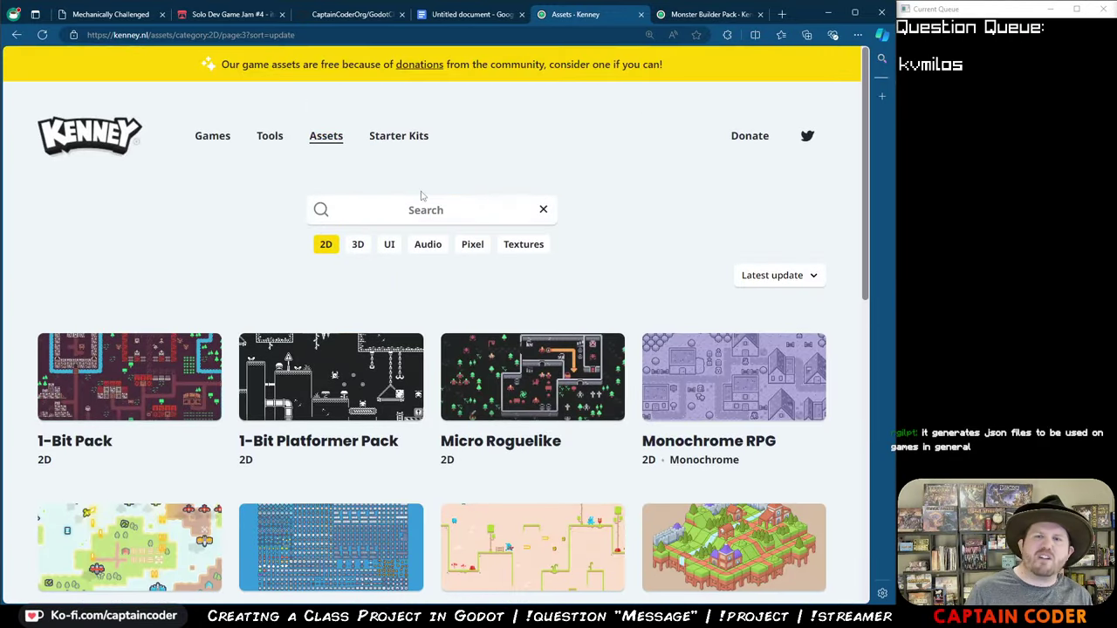
- Search the 2D assets for "space" and open the Space Shooter Redux pack in its own tab
left_click(418, 202)
type("space")
key("Return")
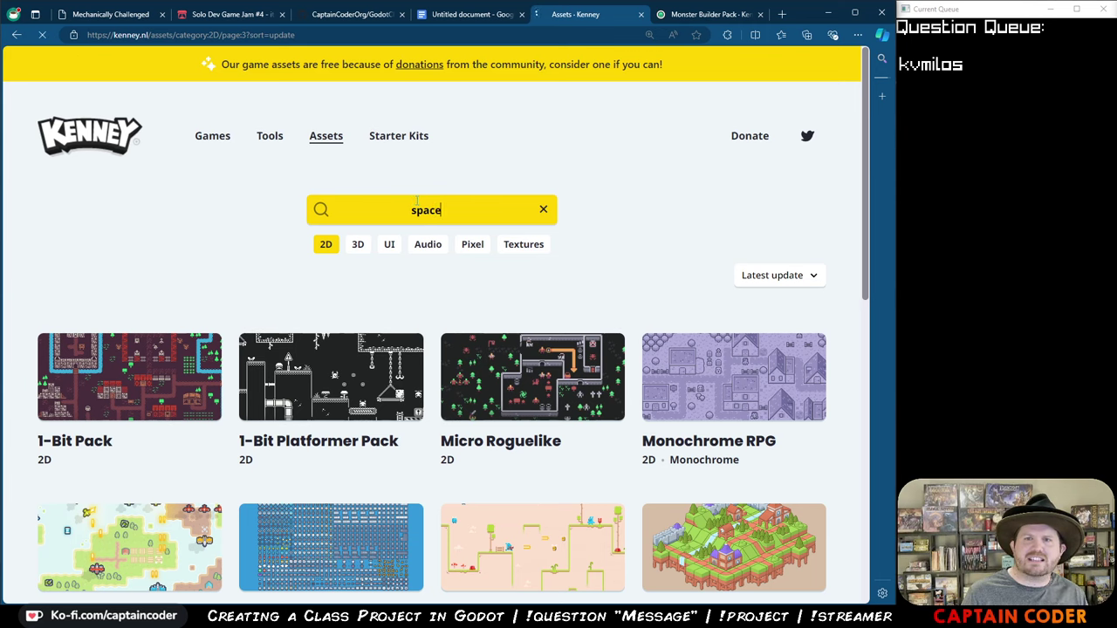
scroll(375, 227, "down", 2)
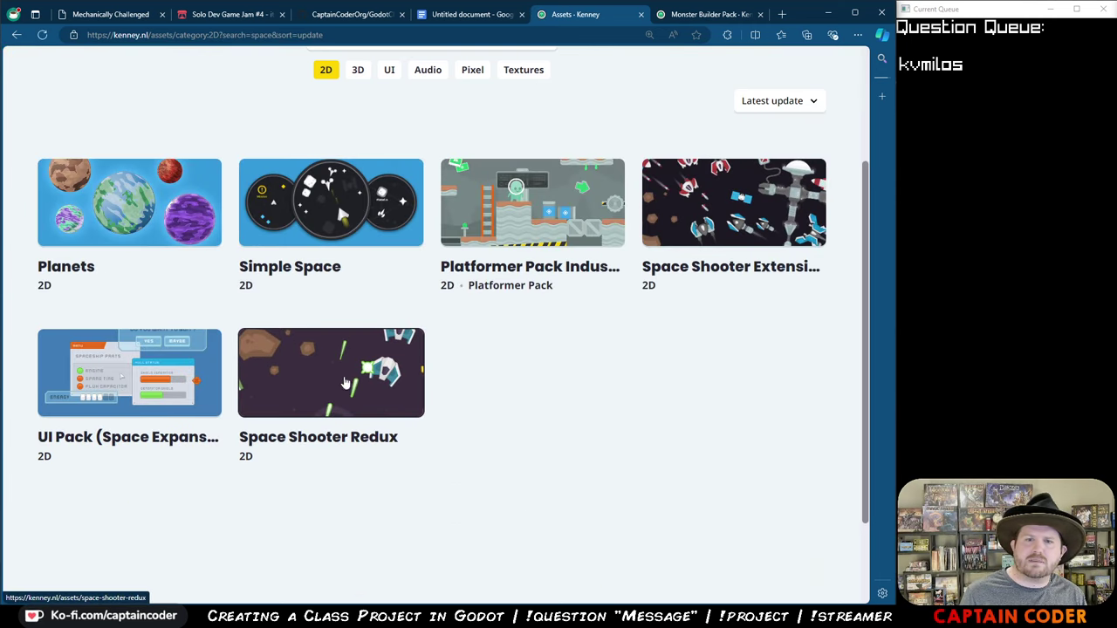
middle_click(390, 385)
key("ctrl+Tab")
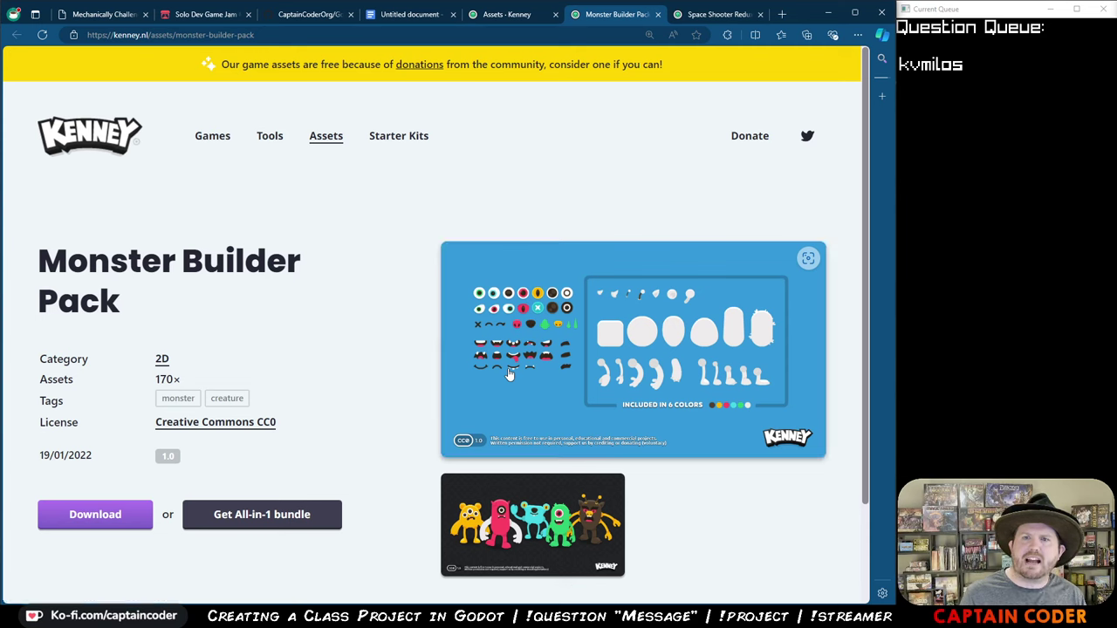
key("ctrl+Tab")
- Copy the Space Shooter Redux page address and point out the Creative Commons CC0 license with a temporary red arrow
scroll(560, 305, "down", 1)
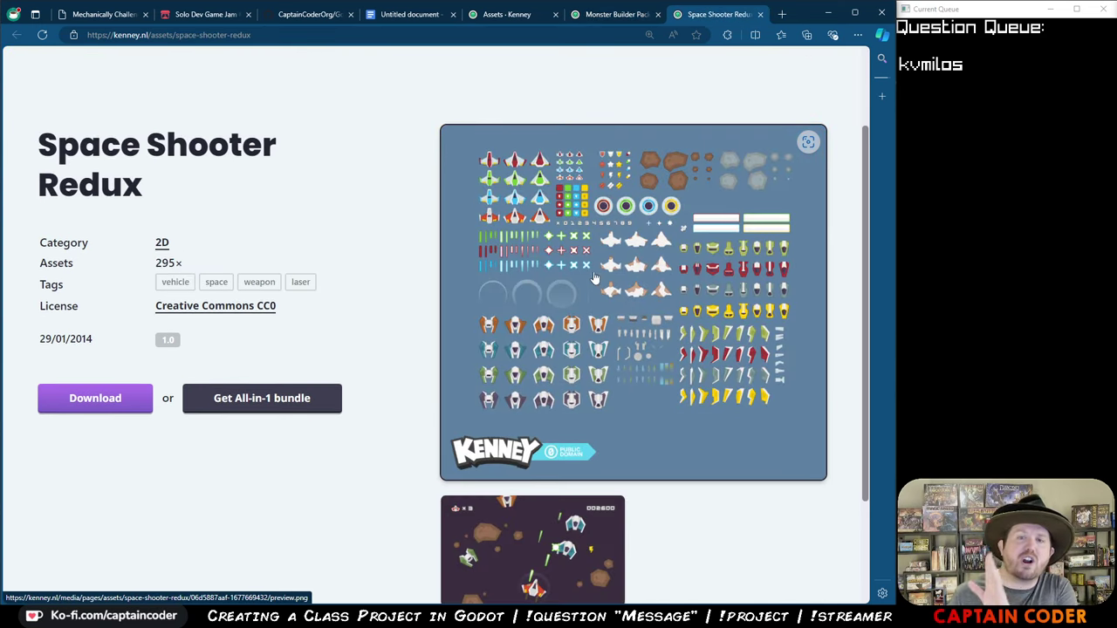
left_click(274, 35)
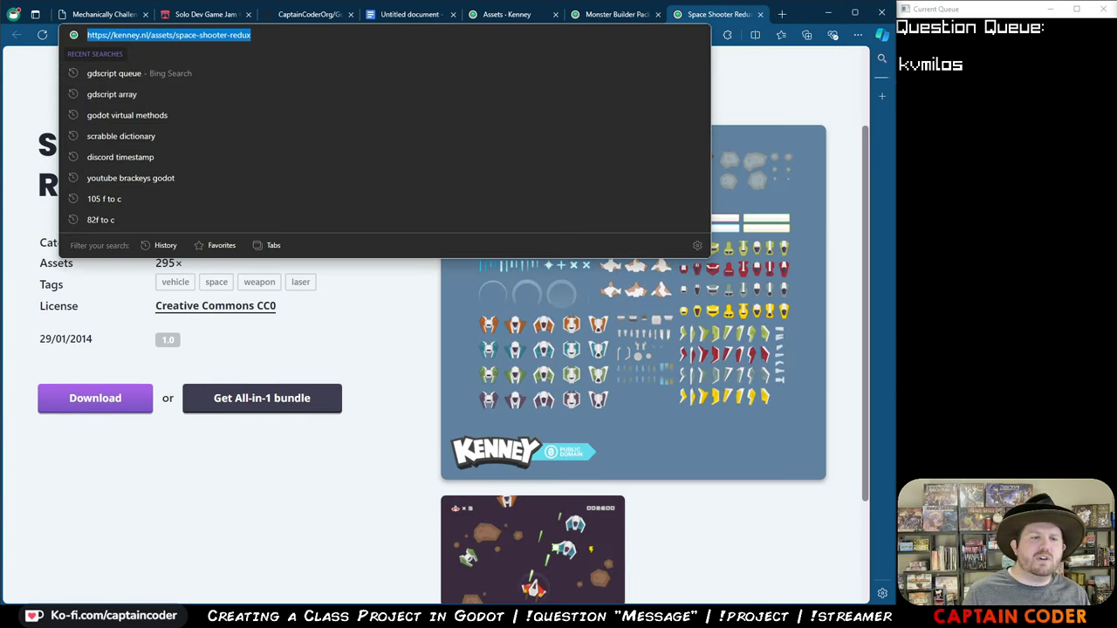
key("Escape")
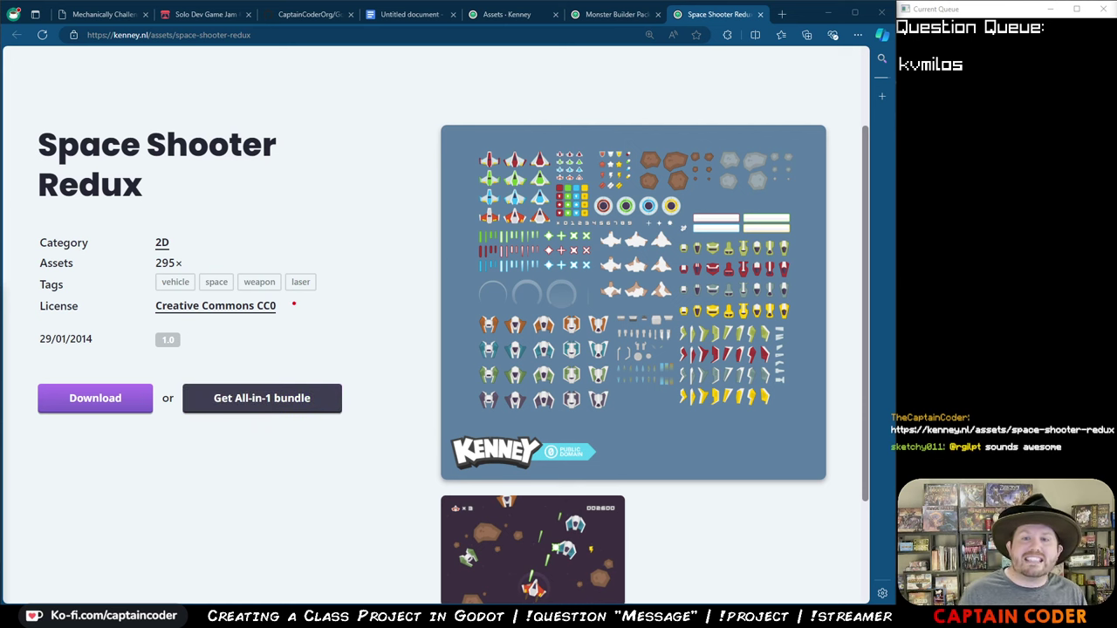
left_click_drag(293, 304, 386, 294)
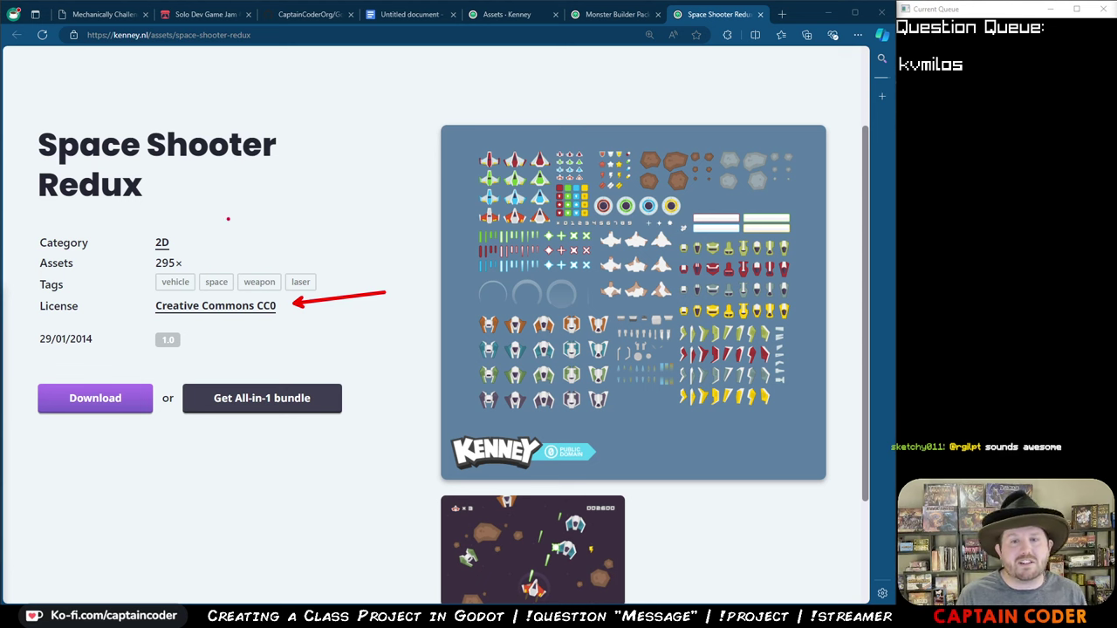
key("Escape")
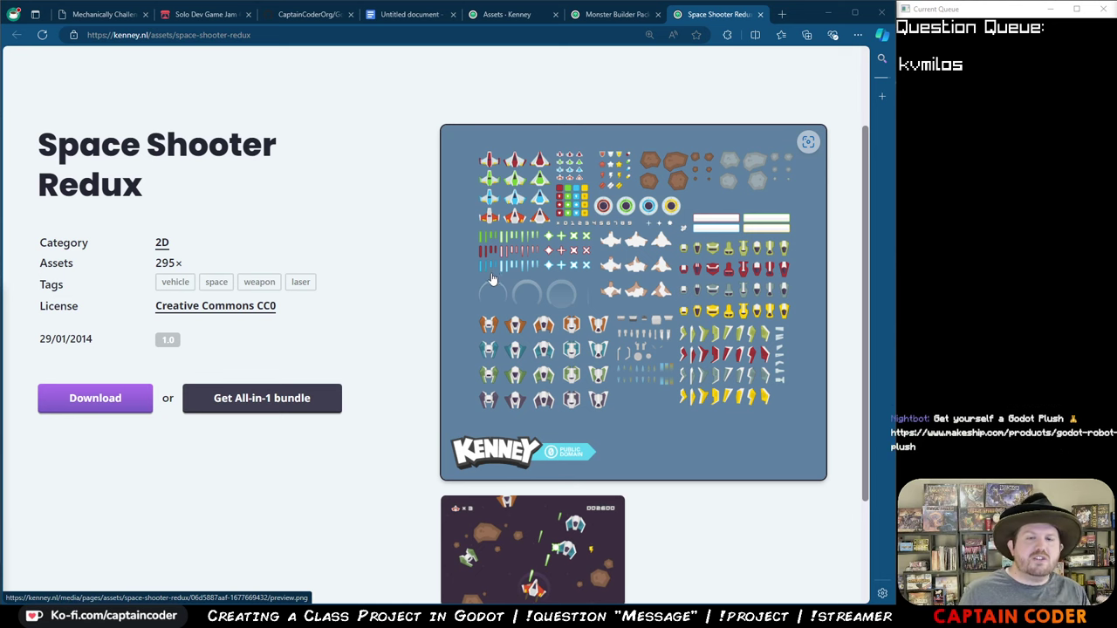
- Download the Space Shooter Redux pack without donating, save kenney_space-shooter-redux to the Downloads folder, and dismiss the thank-you overlay
left_click(123, 402)
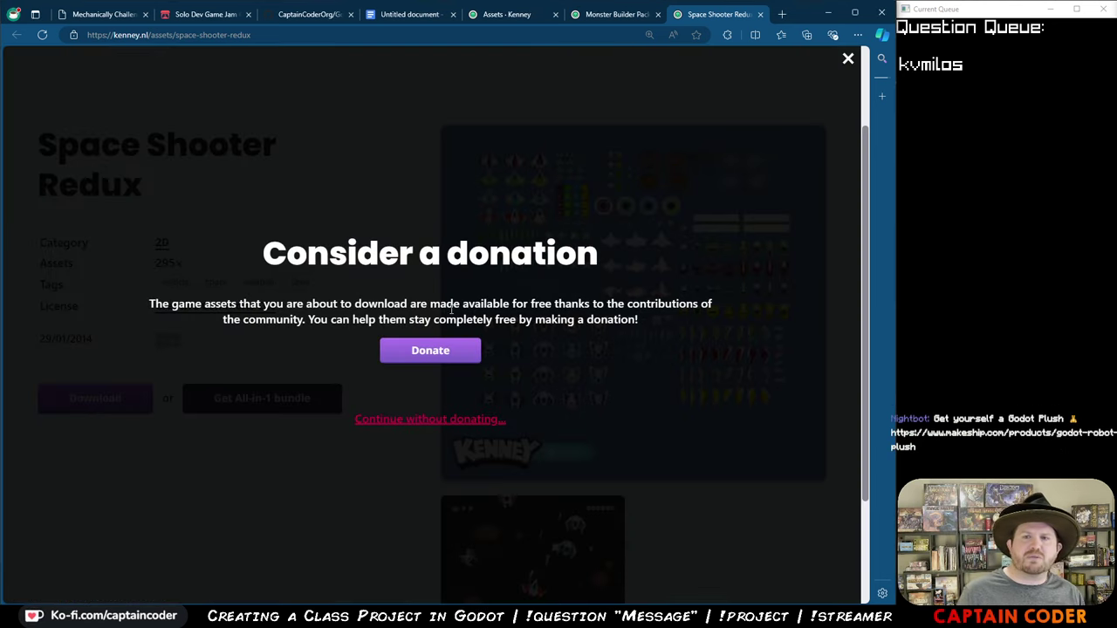
left_click(445, 421)
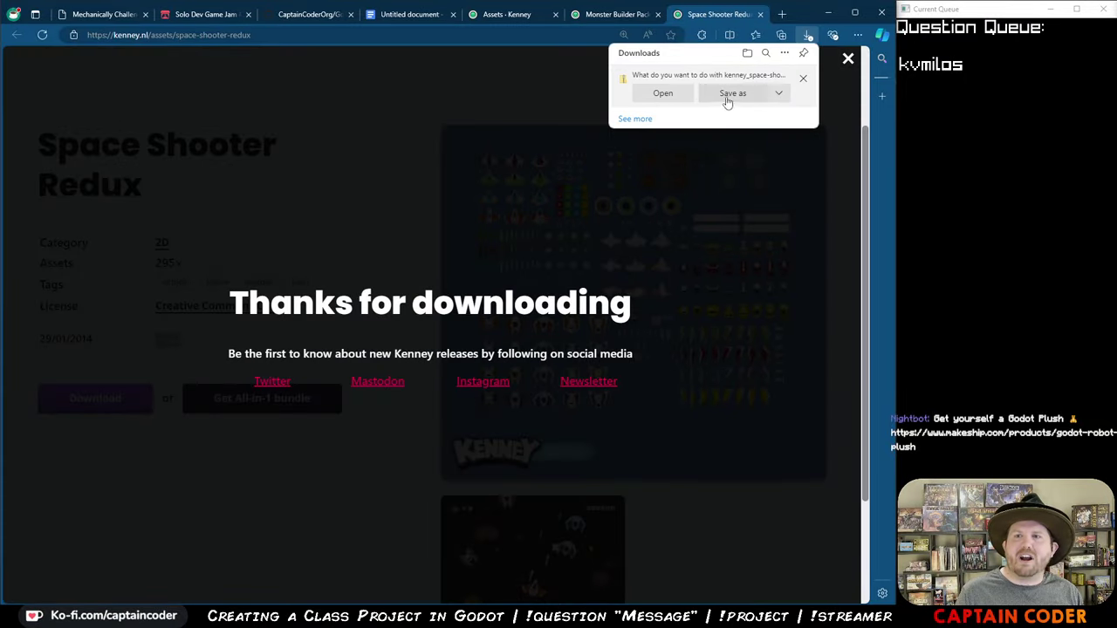
left_click(728, 102)
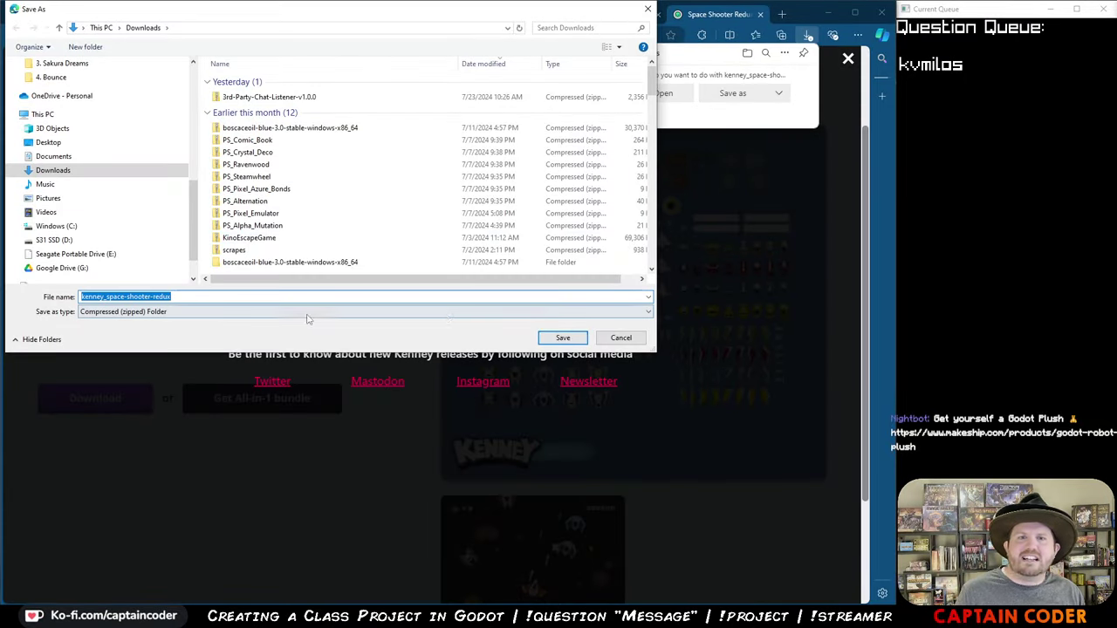
left_click(563, 338)
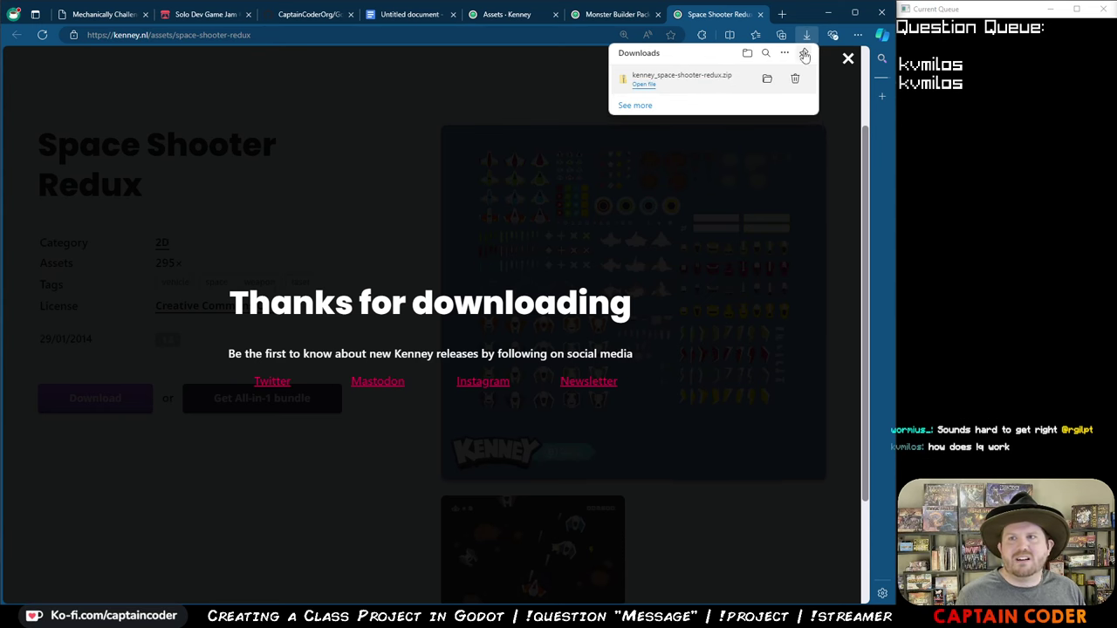
left_click(502, 119)
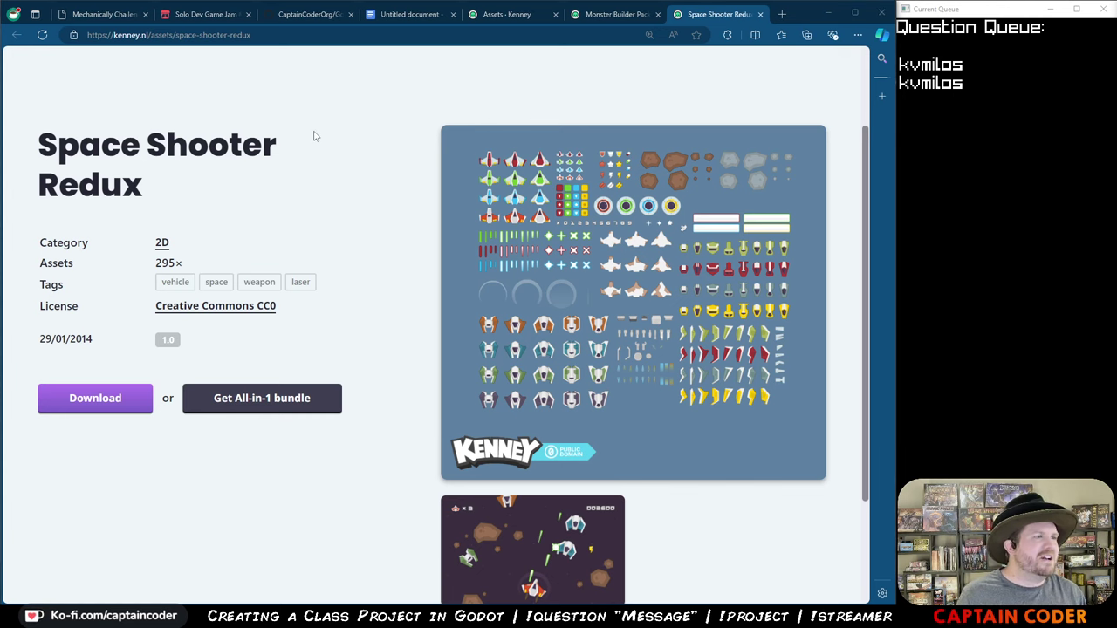
- Switch to Visual Studio Code, hide the terminal and file explorer, and read the first viewer question in questions.txt.txt
key("alt+Tab")
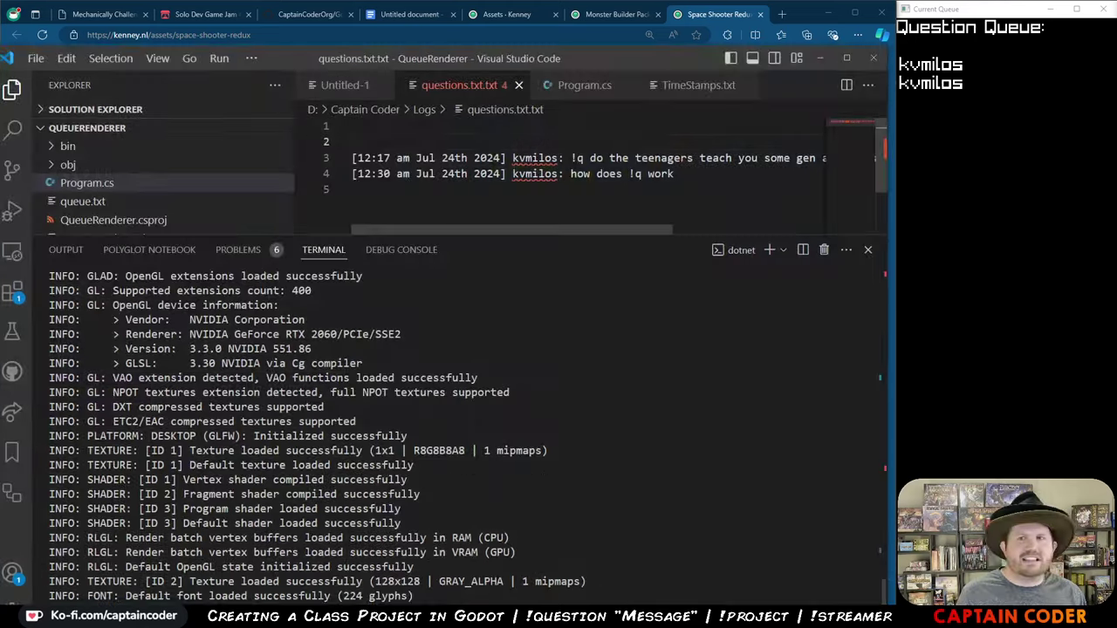
key("ctrl+j")
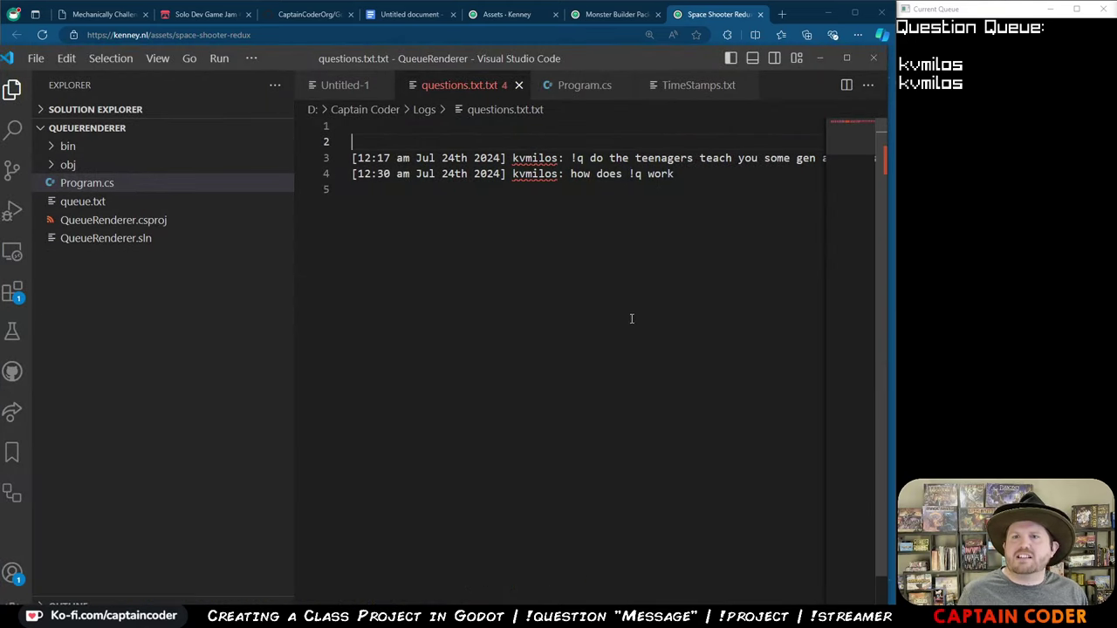
left_click(12, 88)
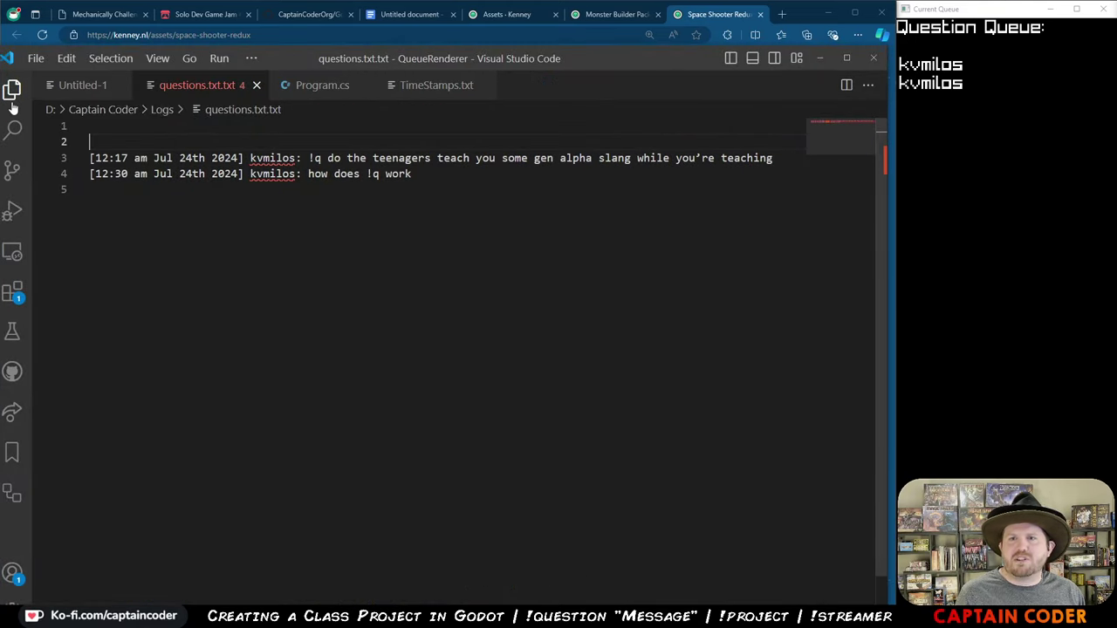
left_click_drag(309, 163, 777, 163)
left_click(779, 162)
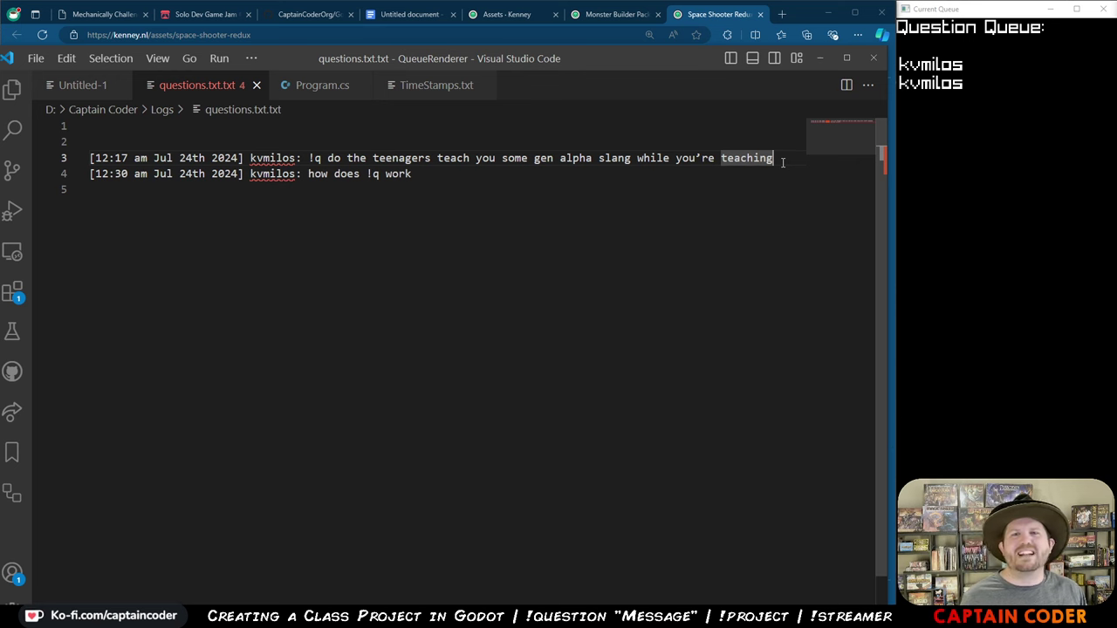
- Point out the question queue with a temporary red arrow, delete all questions from questions.txt.txt, and minimize the editor
left_click_drag(536, 190, 370, 127)
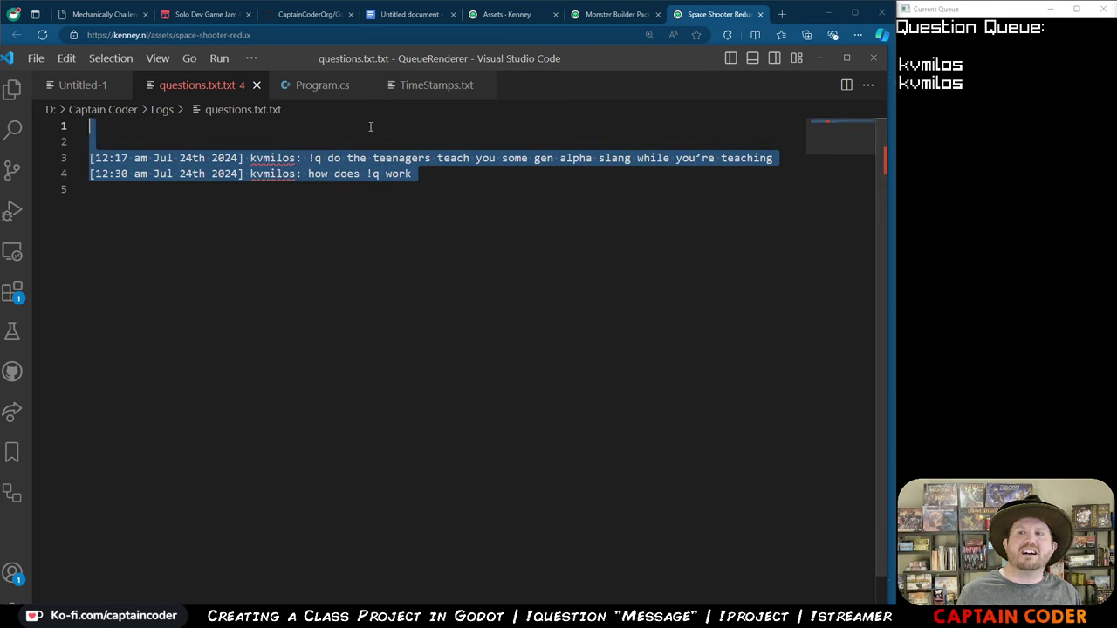
left_click_drag(890, 175, 924, 75)
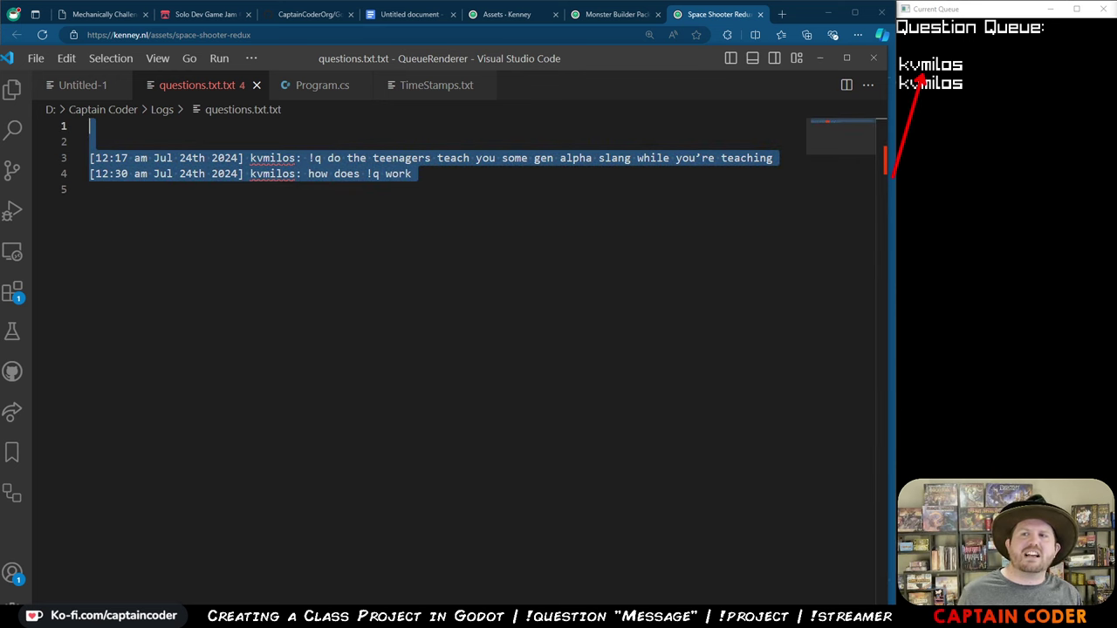
key("Escape")
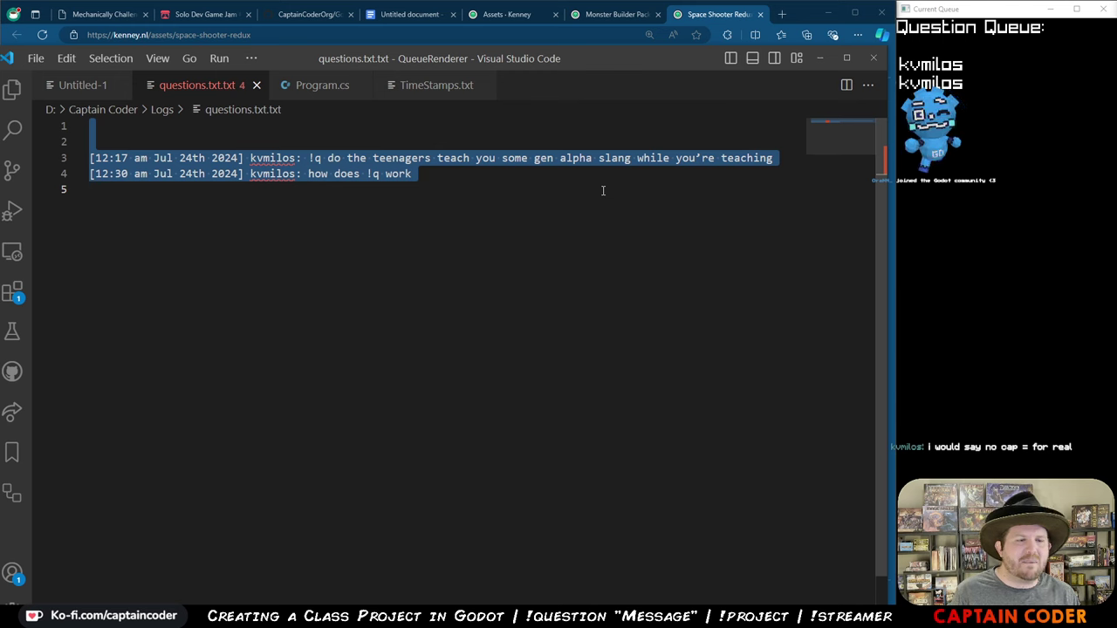
key("BackSpace")
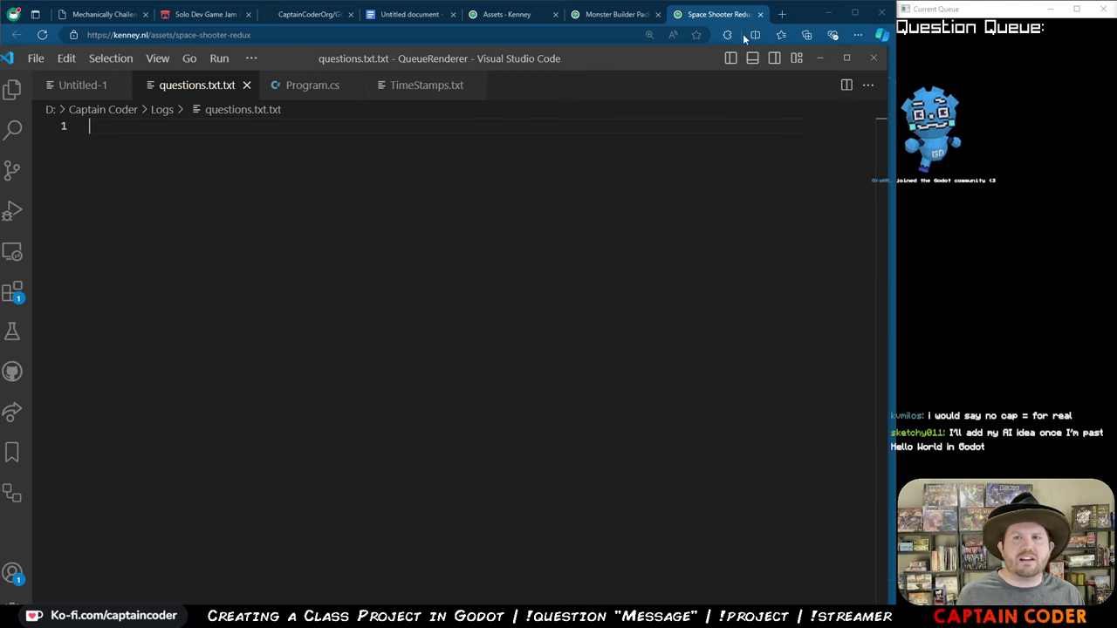
left_click(817, 58)
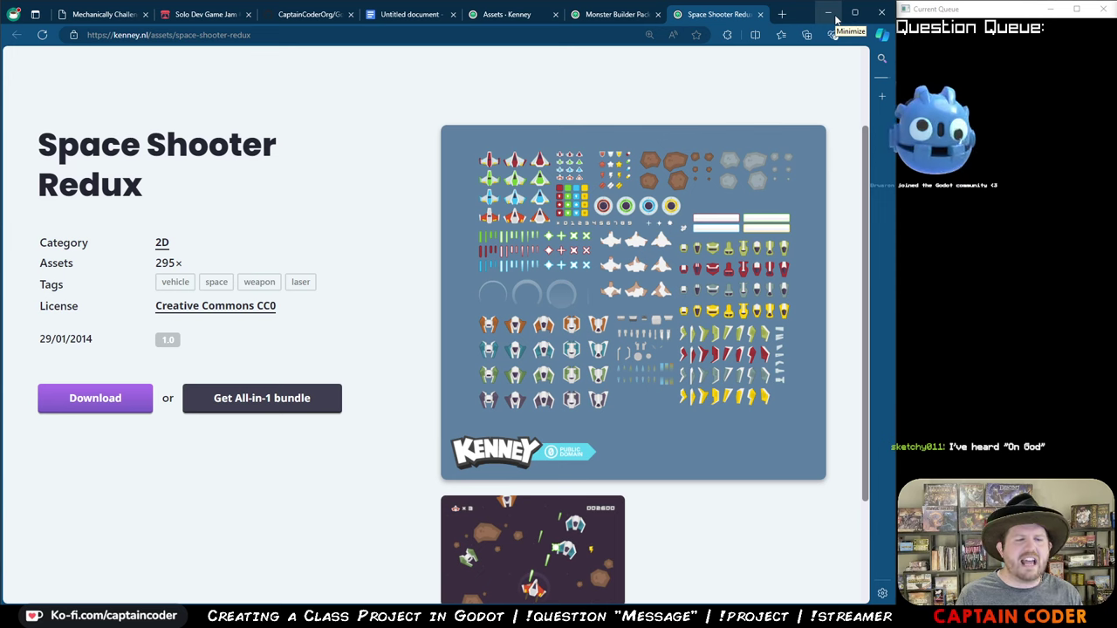
- Minimize the browser to return to Godot, bring the kenney_space-shooter-redux folder window over it, and open its PNG folder
left_click(829, 13)
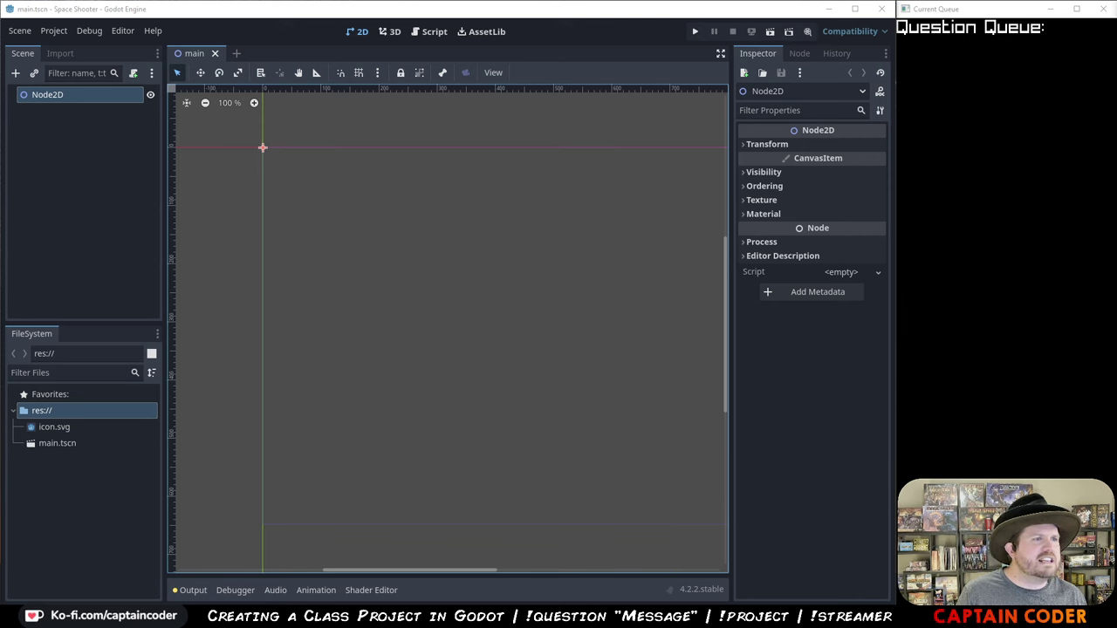
left_click_drag(0, 218, 264, 70)
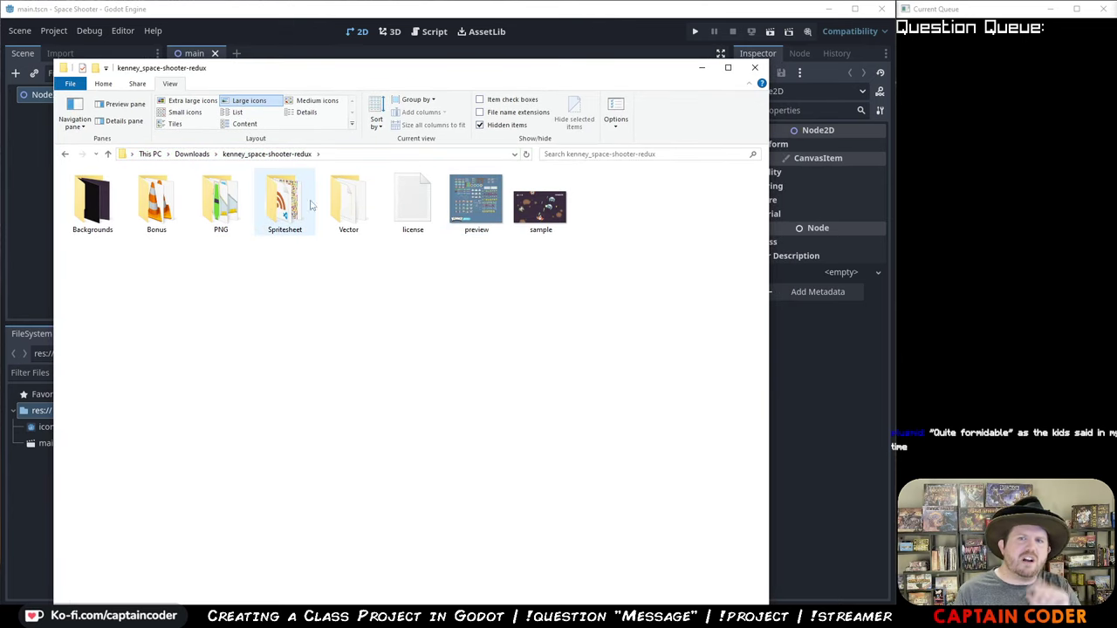
left_click(343, 208)
left_click(229, 217)
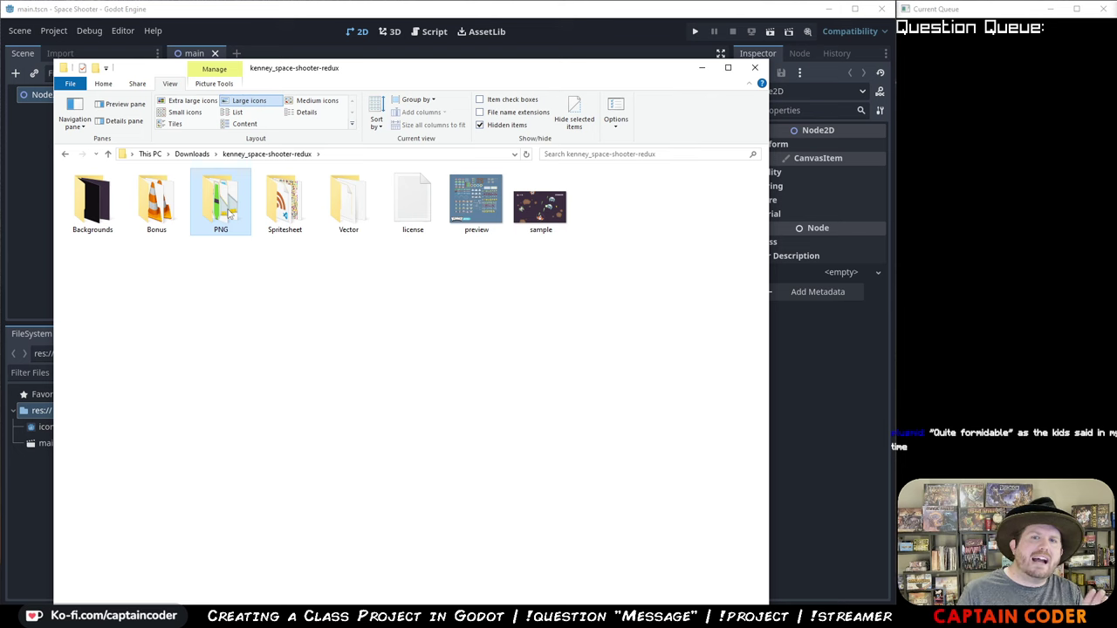
double_click(229, 217)
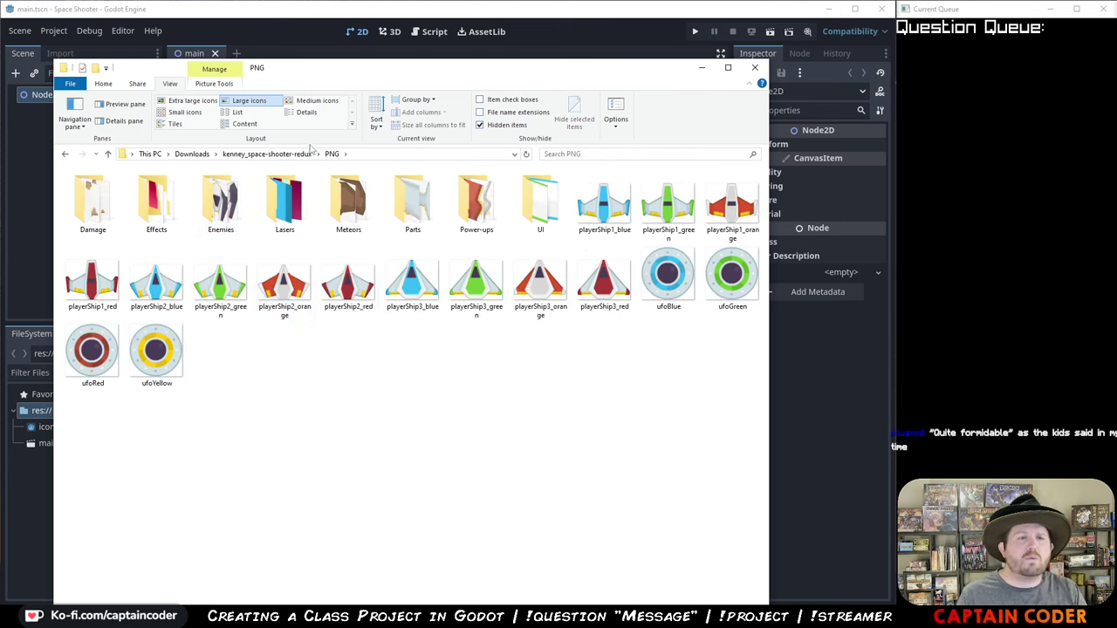
- Move and narrow the PNG folder window to uncover Godot's FileSystem dock
left_click_drag(336, 83, 387, 52)
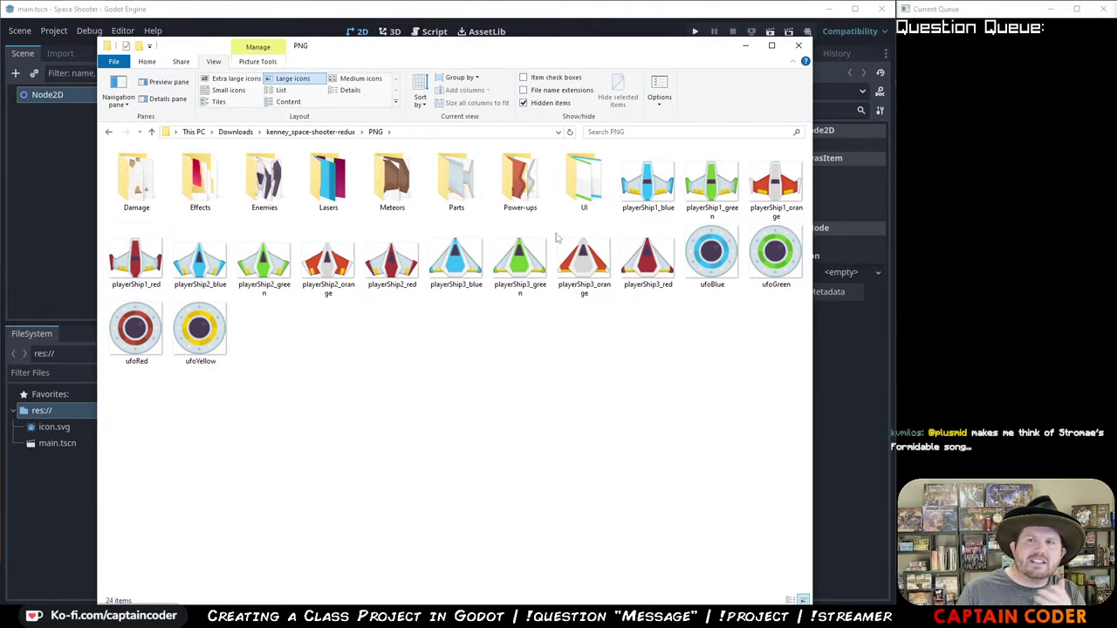
left_click(665, 173)
left_click(550, 367)
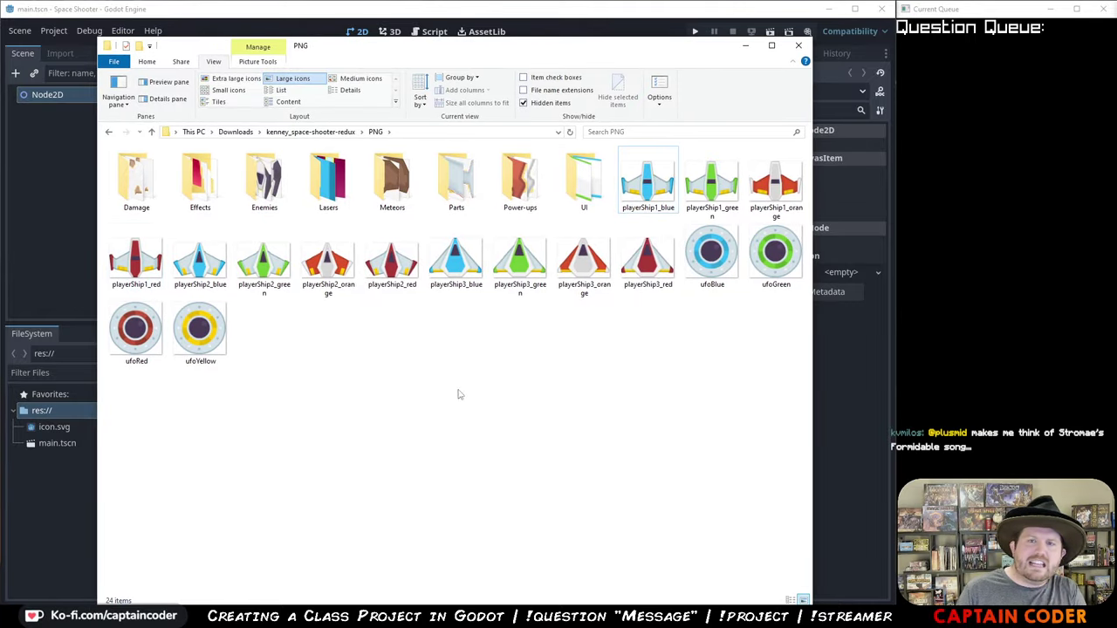
left_click_drag(812, 175, 691, 175)
left_click_drag(482, 46, 627, 43)
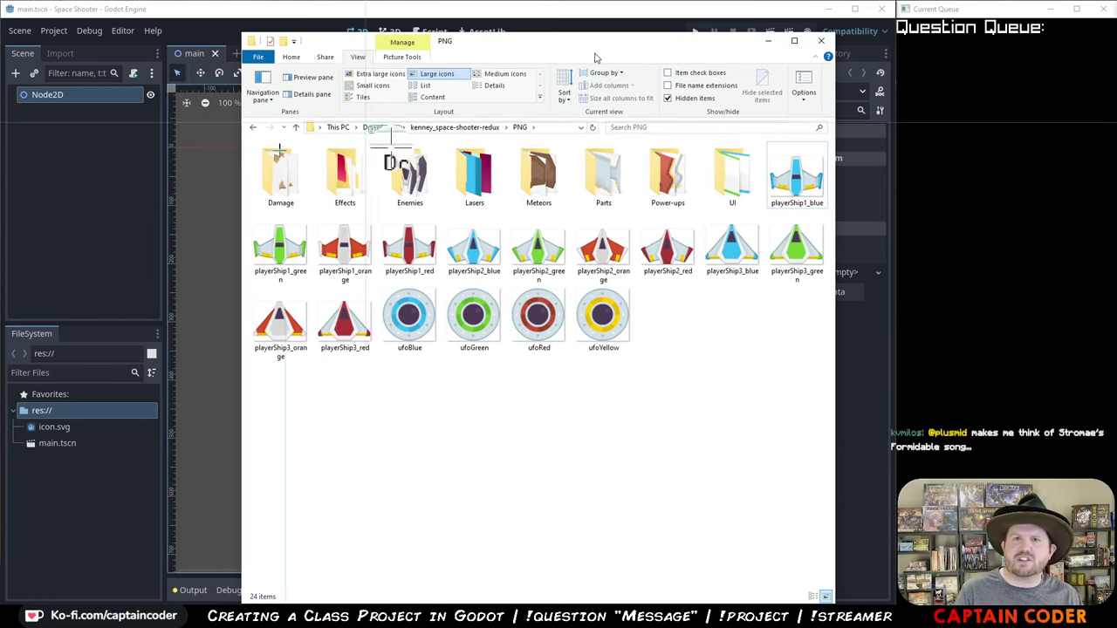
left_click_drag(249, 141, 829, 381)
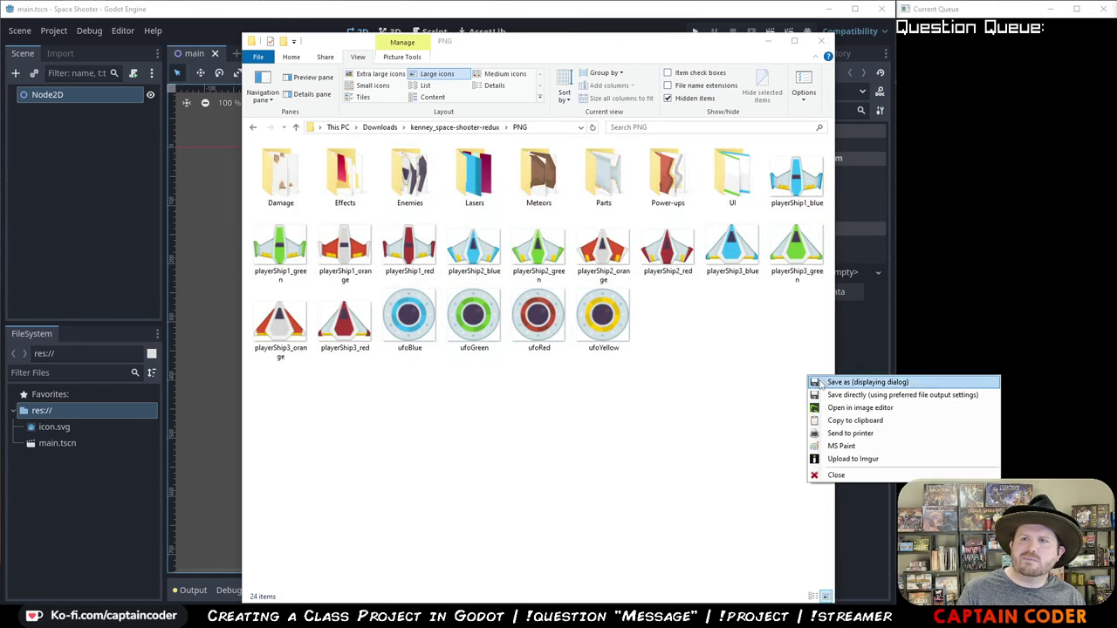
mouse_move(851, 409)
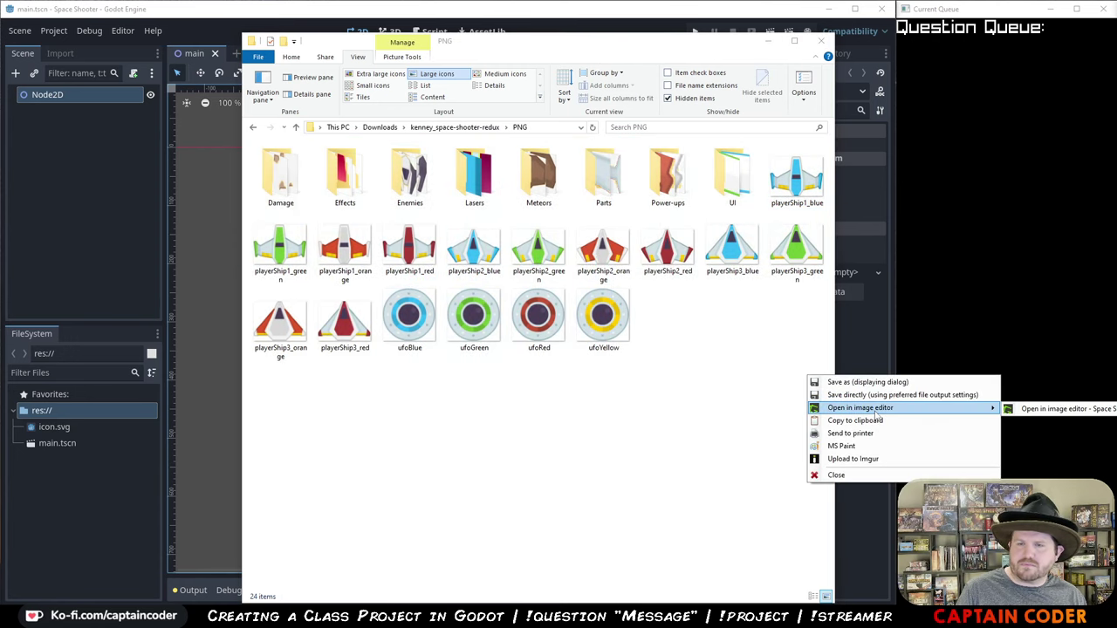
left_click(656, 447)
- Shrink the PNG folder window over Godot, capture it together with the Scene and FileSystem docks, and open the screenshot in the Greenshot image editor
left_click_drag(826, 597, 660, 452)
left_click_drag(474, 53, 442, 110)
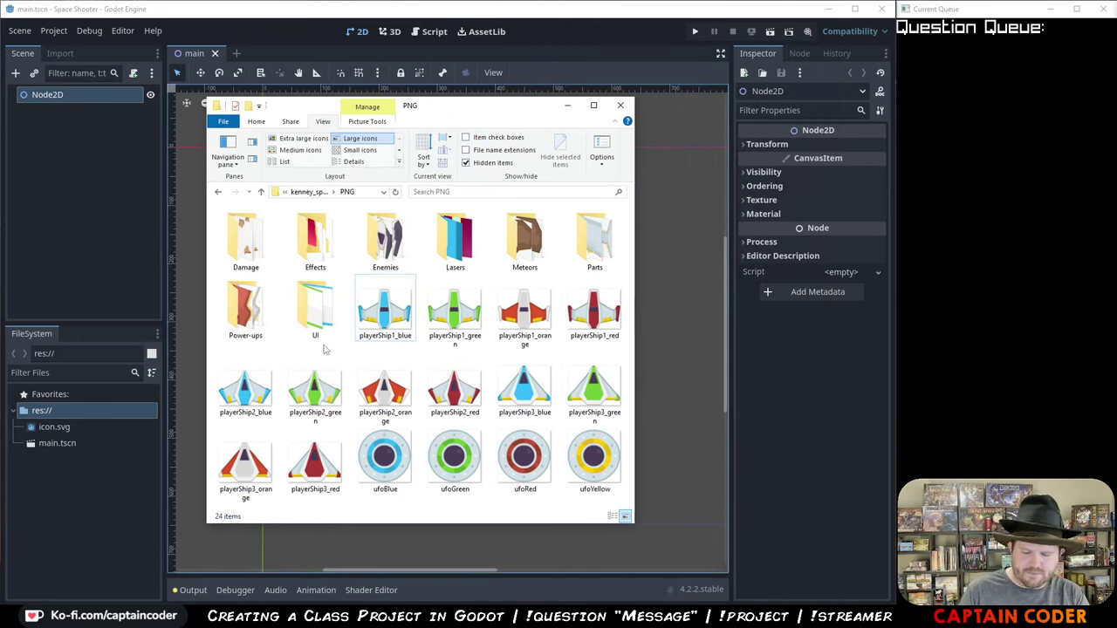
key("Print")
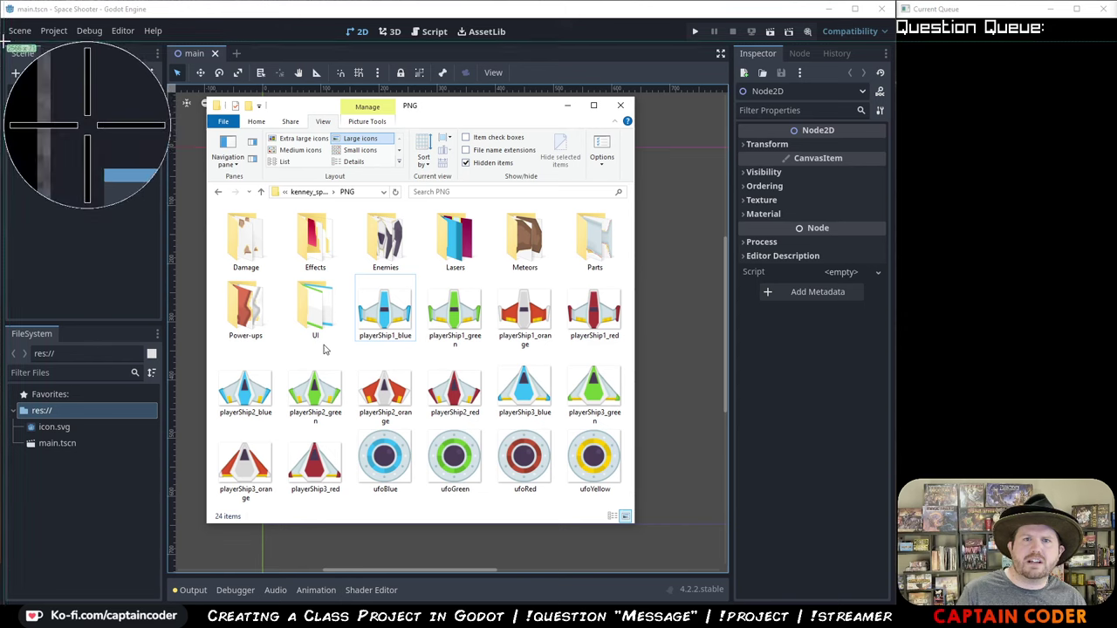
left_click_drag(3, 42, 630, 554)
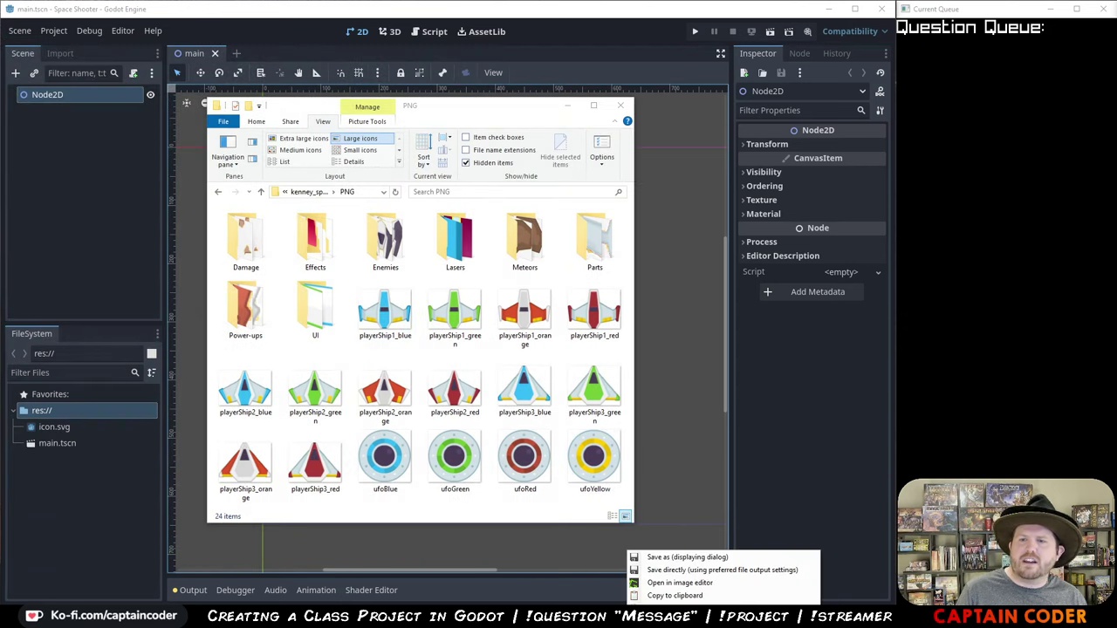
left_click(680, 582)
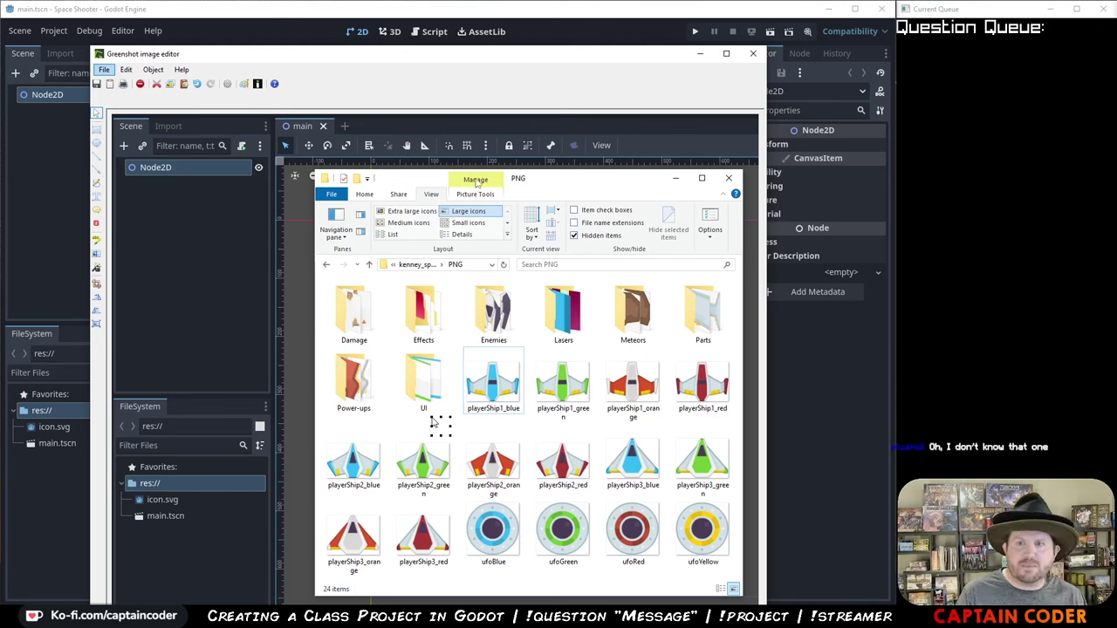
left_click_drag(477, 60, 417, 30)
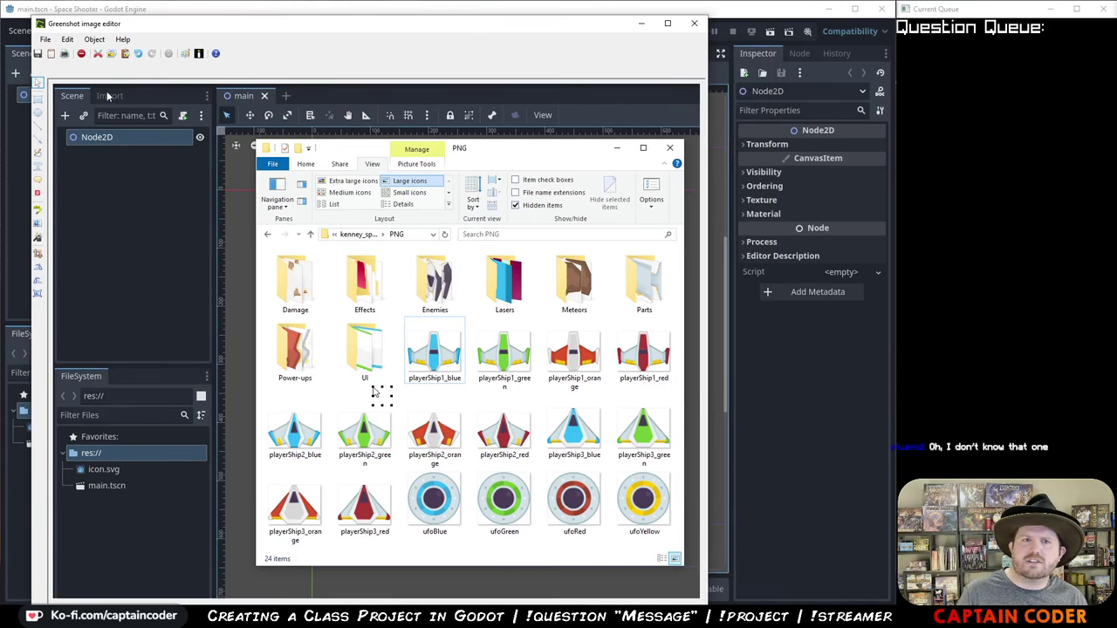
- Draw a green rectangle in the screenshot around the Power-ups and UI folders and all the player ship and UFO images
left_click(38, 193)
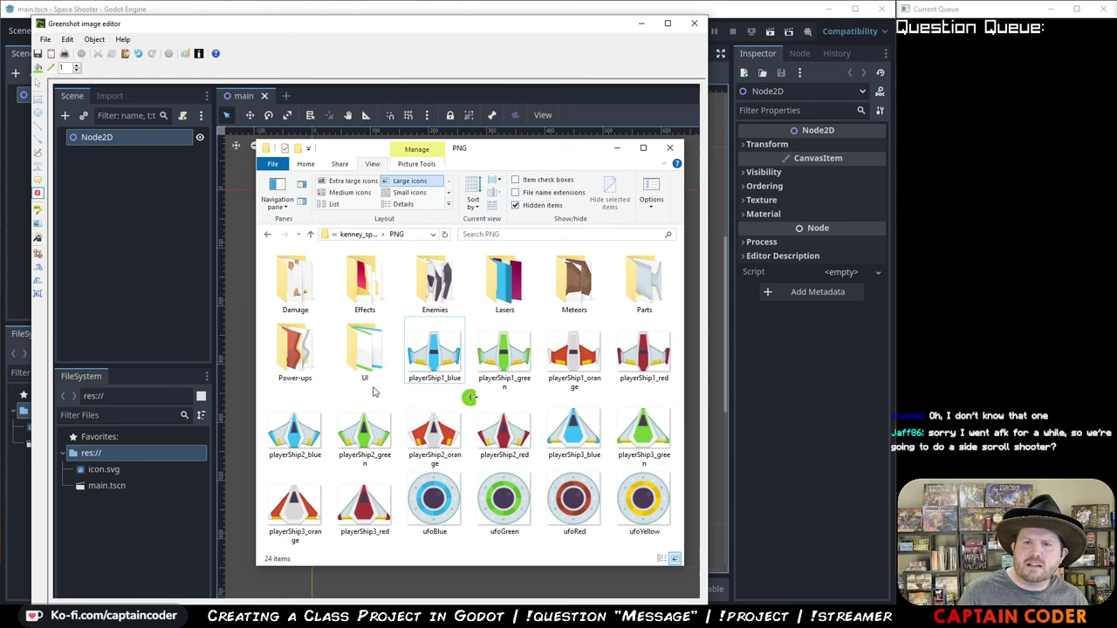
left_click(38, 100)
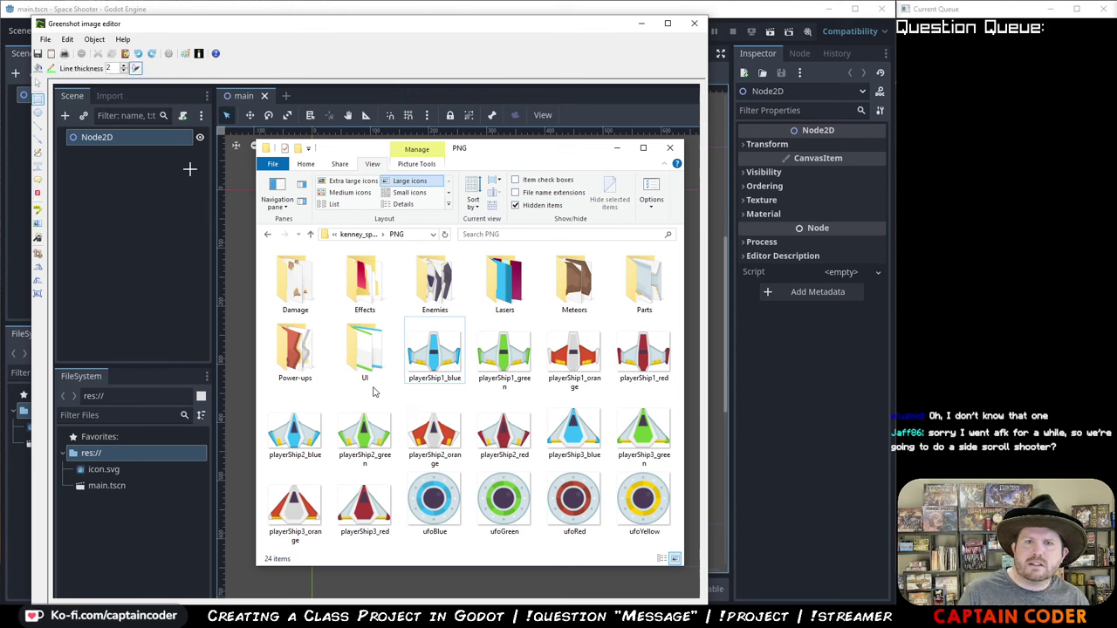
left_click_drag(264, 312, 678, 539)
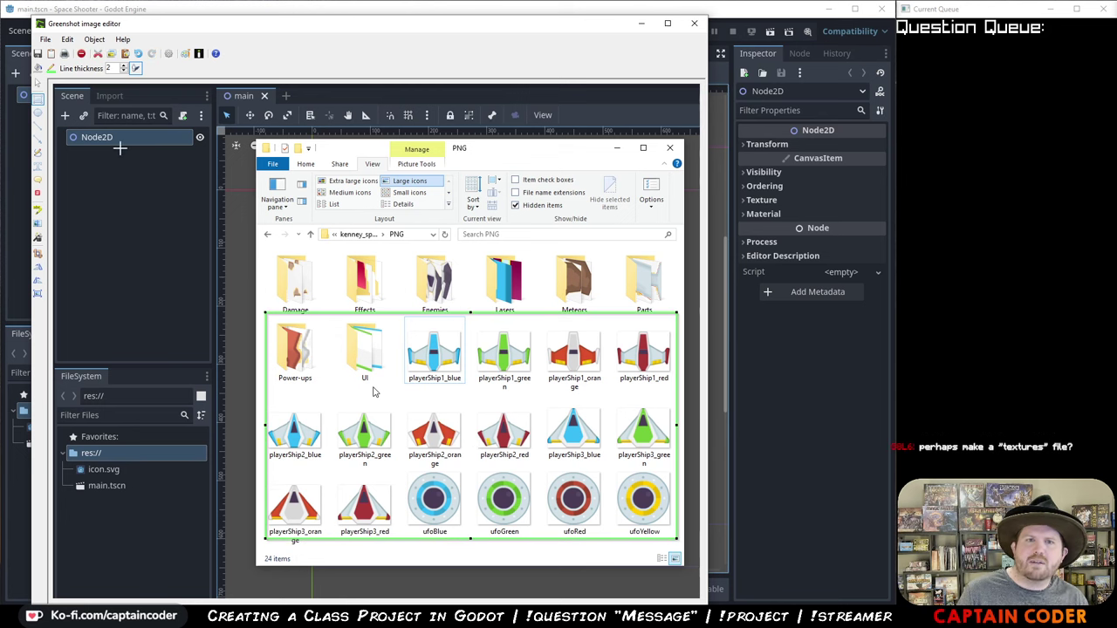
- Draw a green arrow from the outlined images to the res:// folder and copy the annotated screenshot to the clipboard
left_click(38, 153)
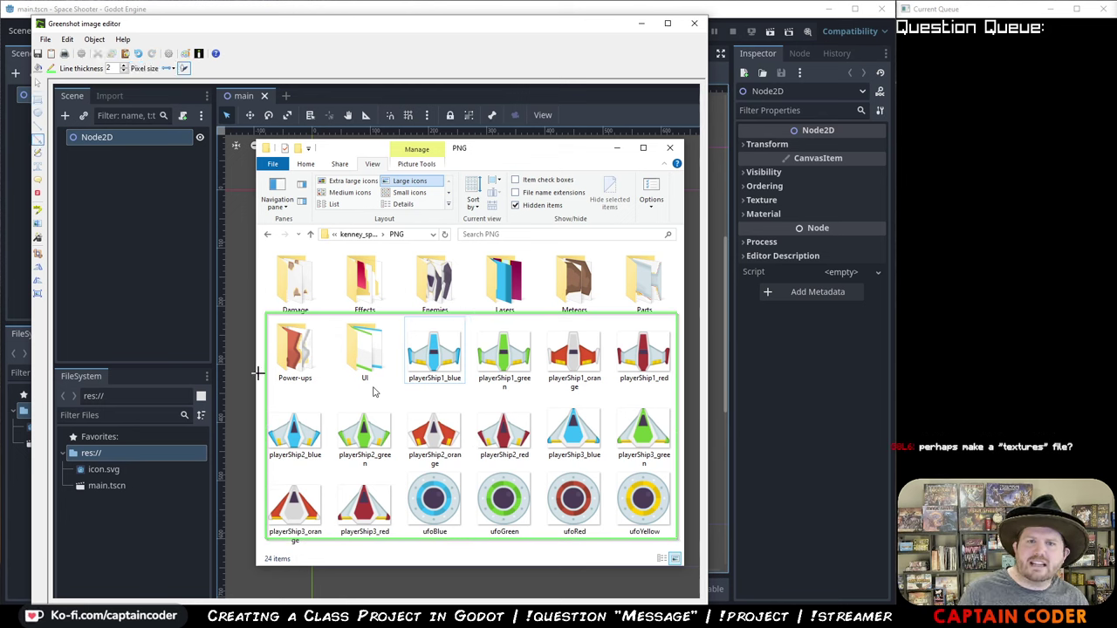
left_click_drag(258, 373, 140, 446)
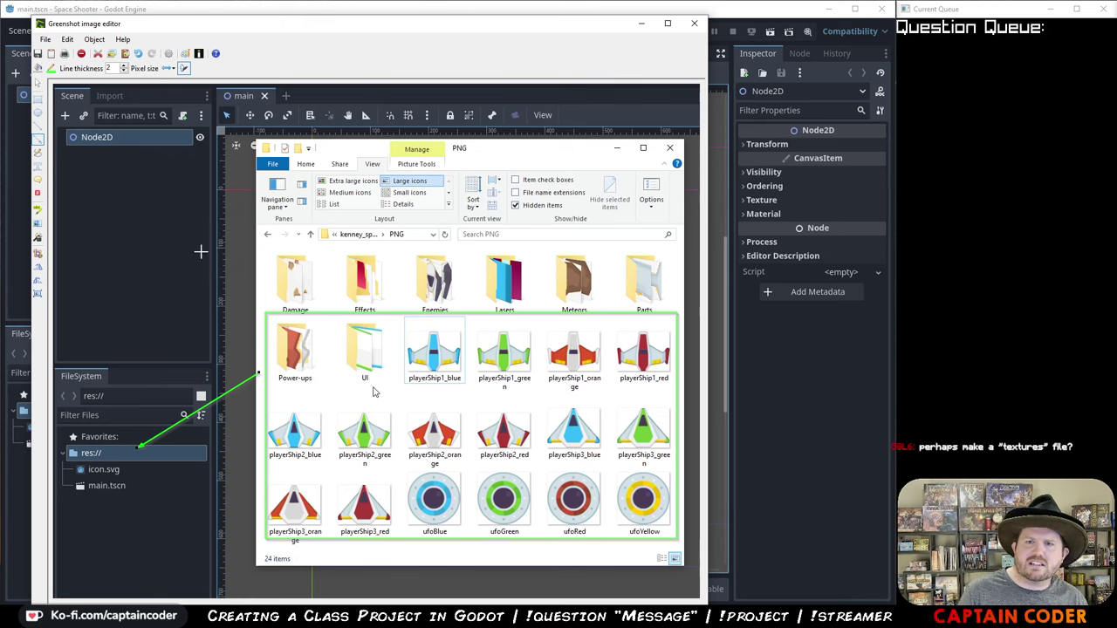
left_click(44, 39)
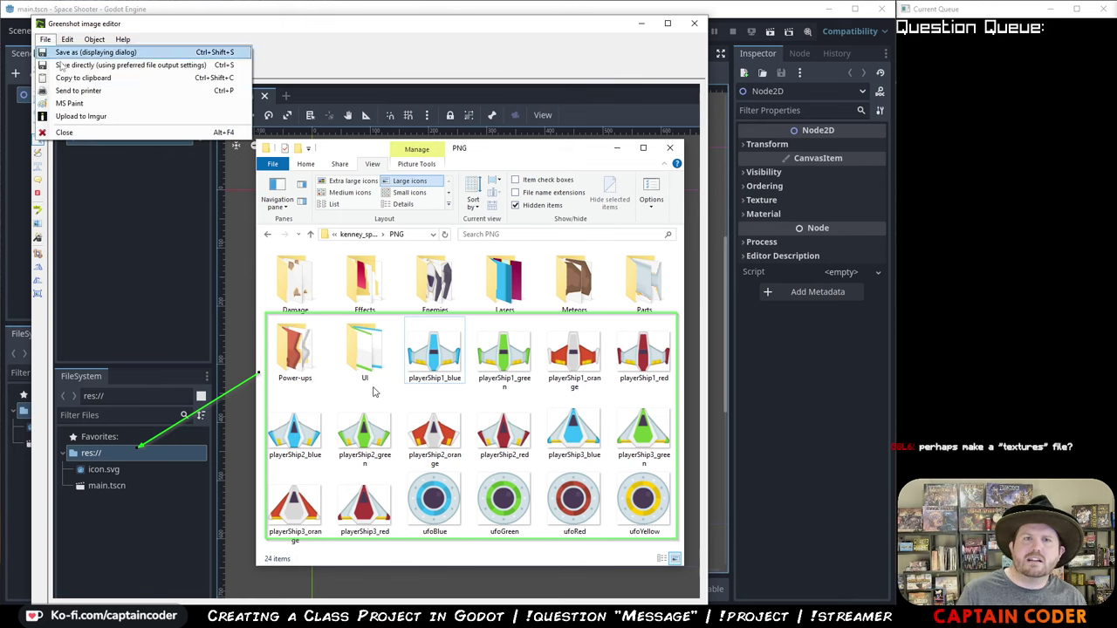
left_click(87, 76)
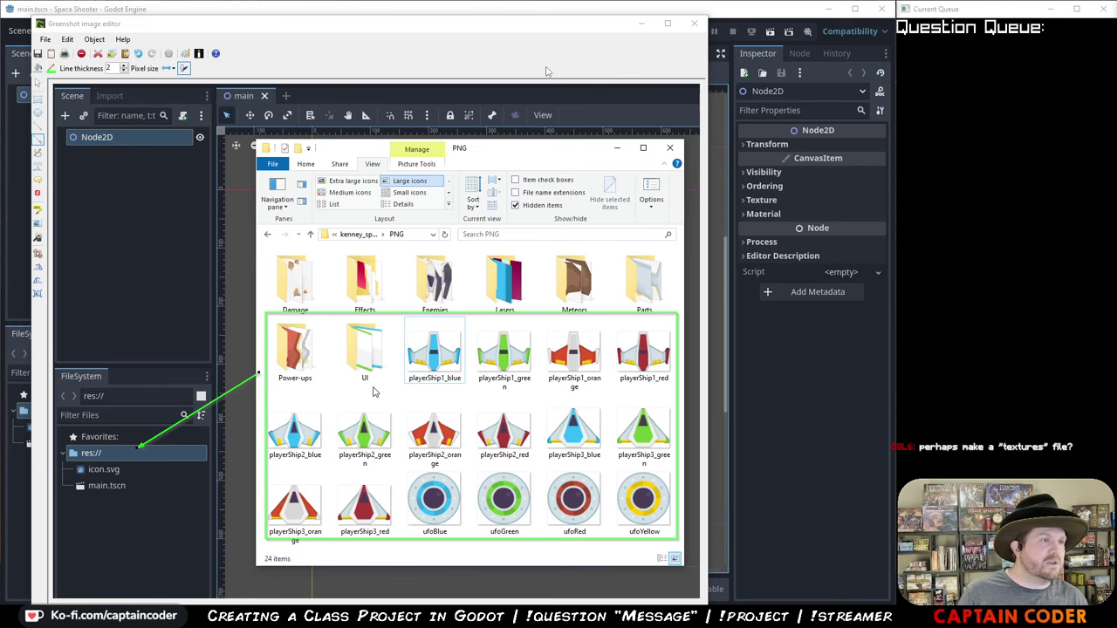
- Switch to the Google Docs guide and paste the annotated import screenshot below the main.tscn image
key("alt+Tab")
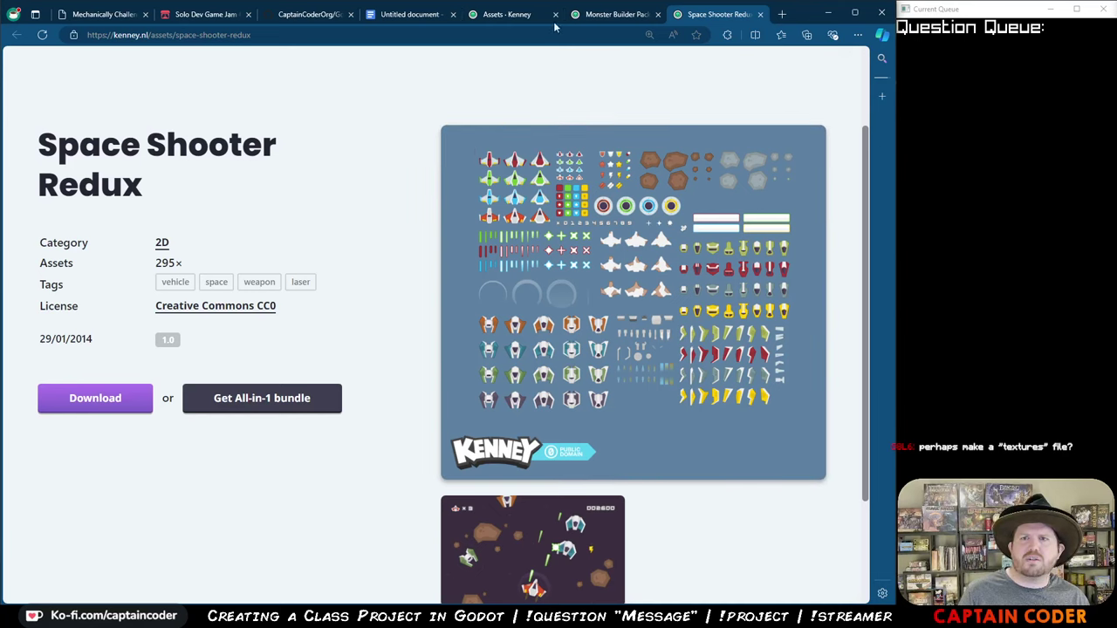
left_click(410, 14)
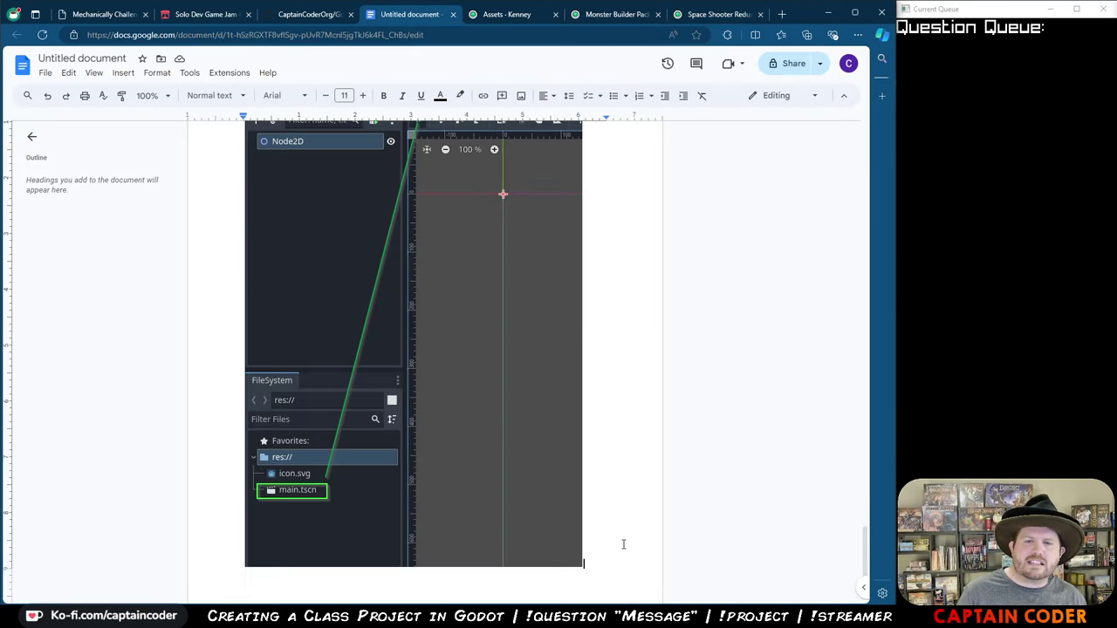
key("ctrl+v")
key("Return")
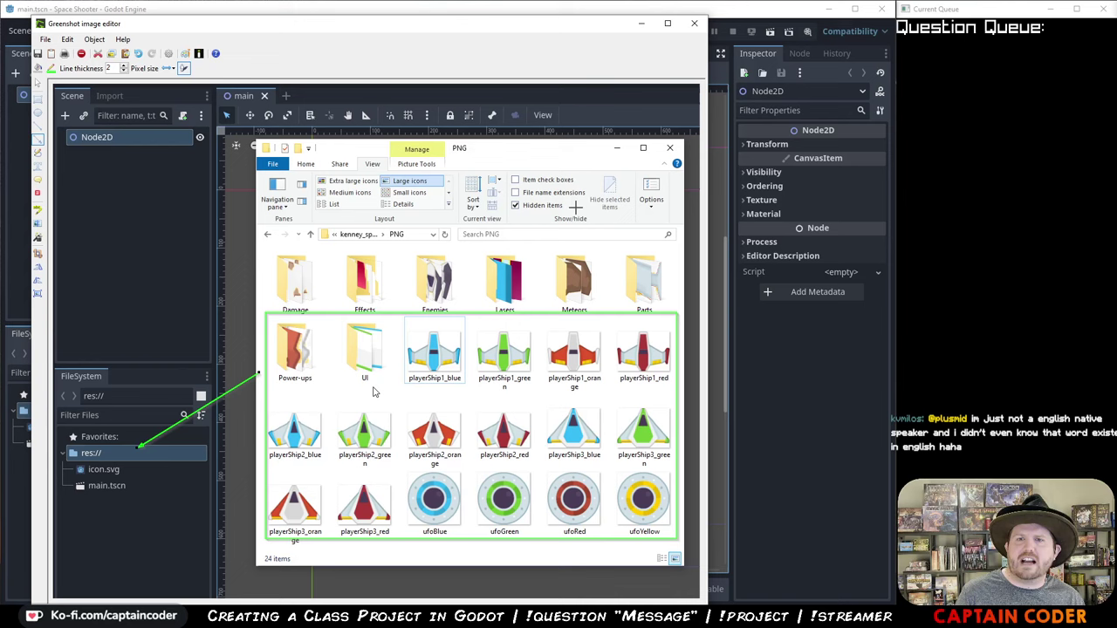
- Close the Greenshot image editor and bring ScreenToGif's startup window fully into view over Godot
left_click(829, 14)
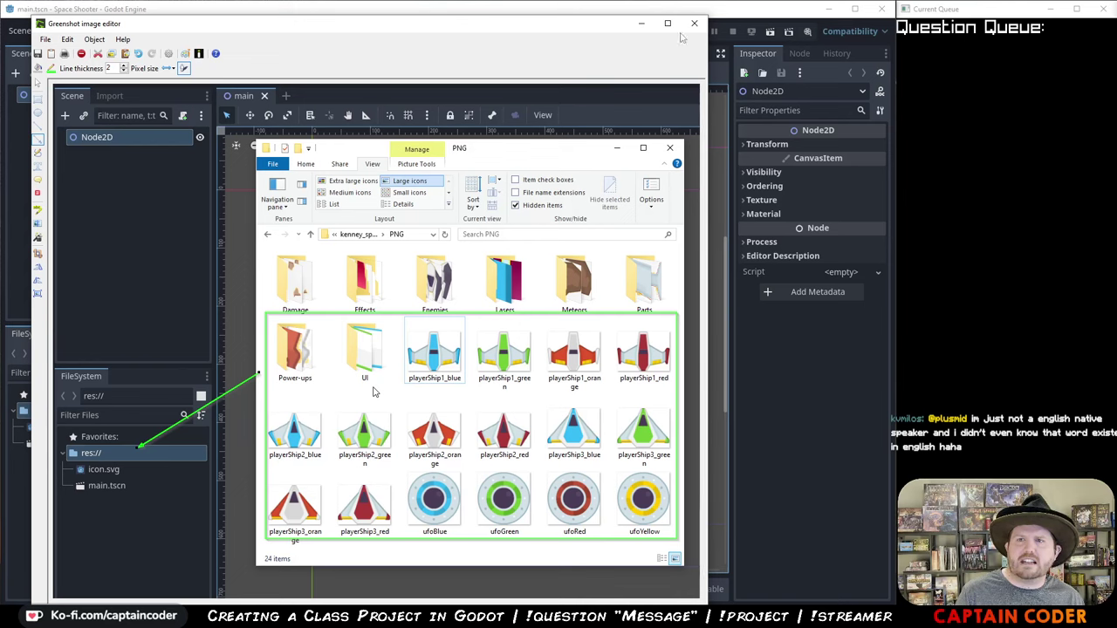
left_click(694, 23)
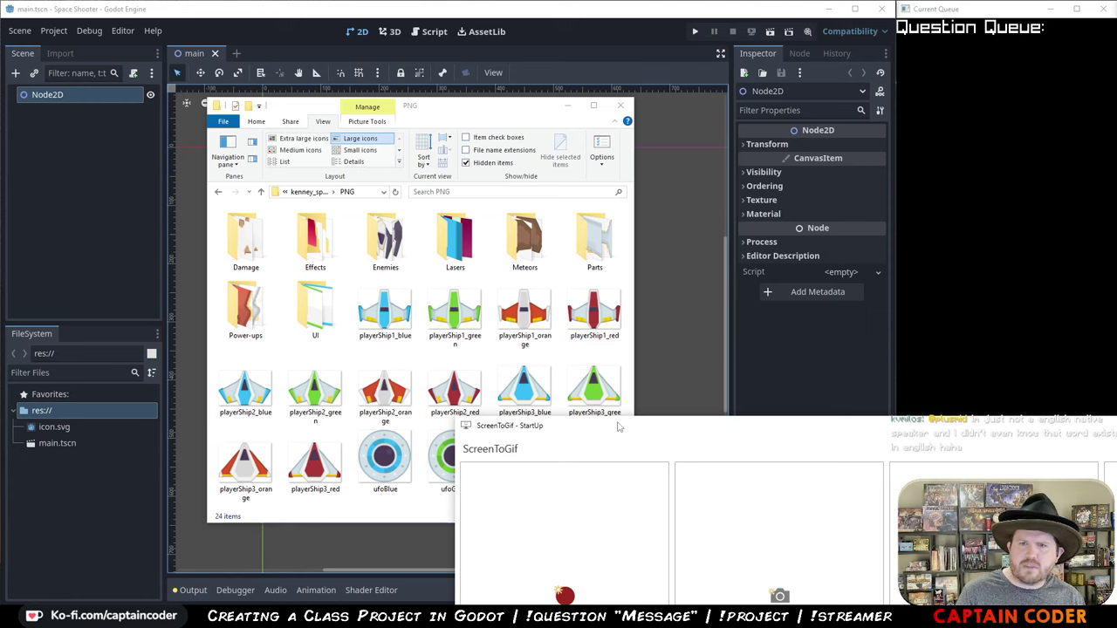
left_click_drag(617, 427, 407, 212)
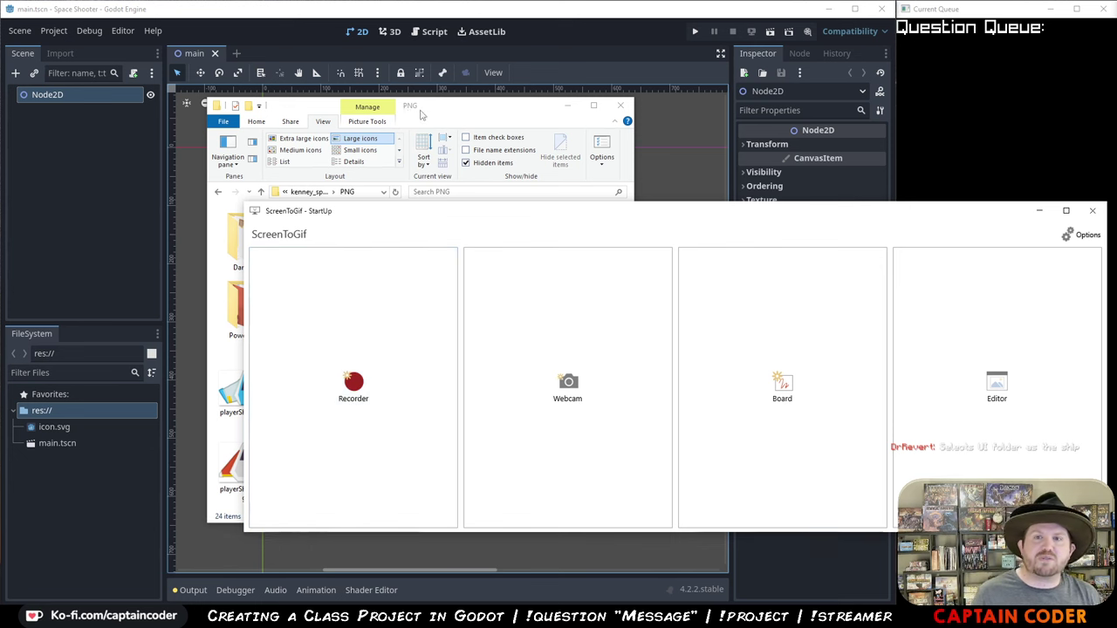
- View sheet.png in the Space Shooter Redux Spritesheet folder and return to the PNG folder
left_click(375, 199)
left_click(315, 193)
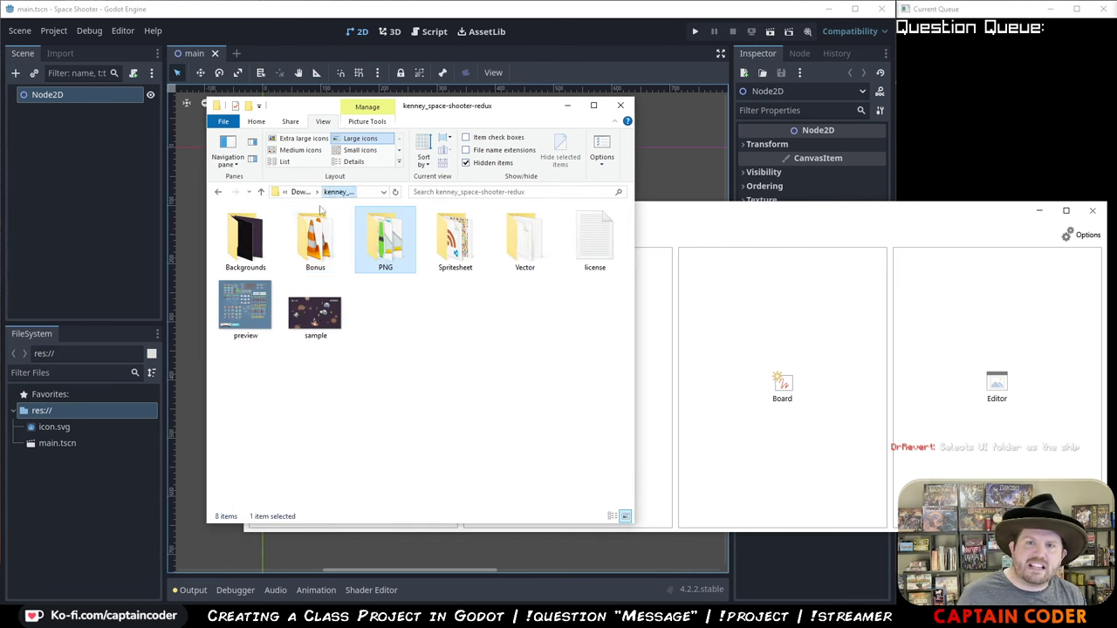
left_click(432, 246)
double_click(432, 245)
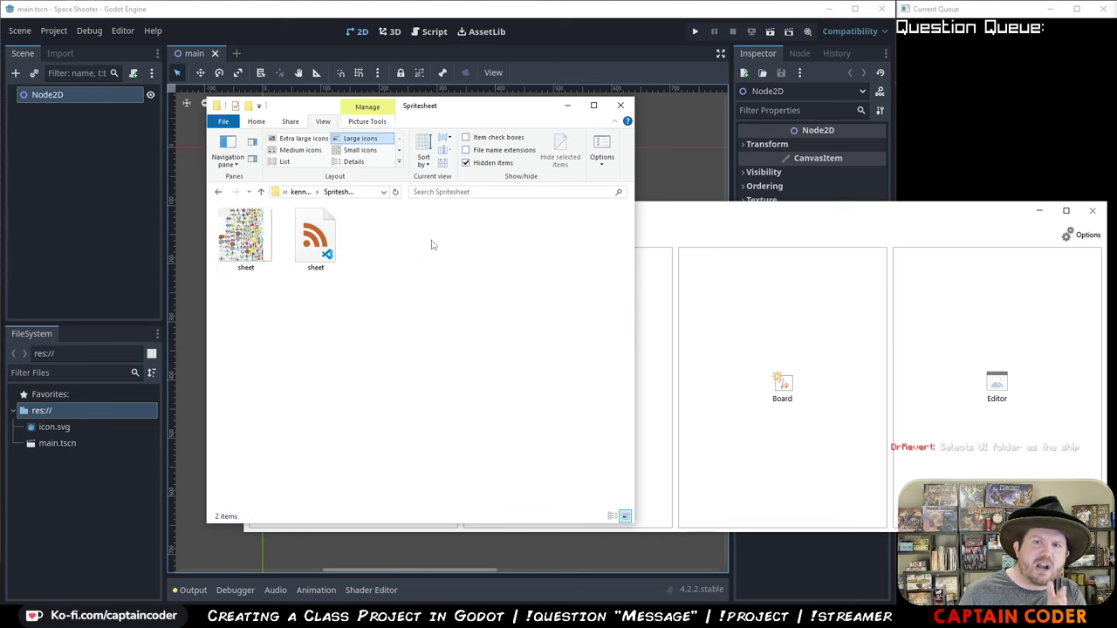
left_click(249, 242)
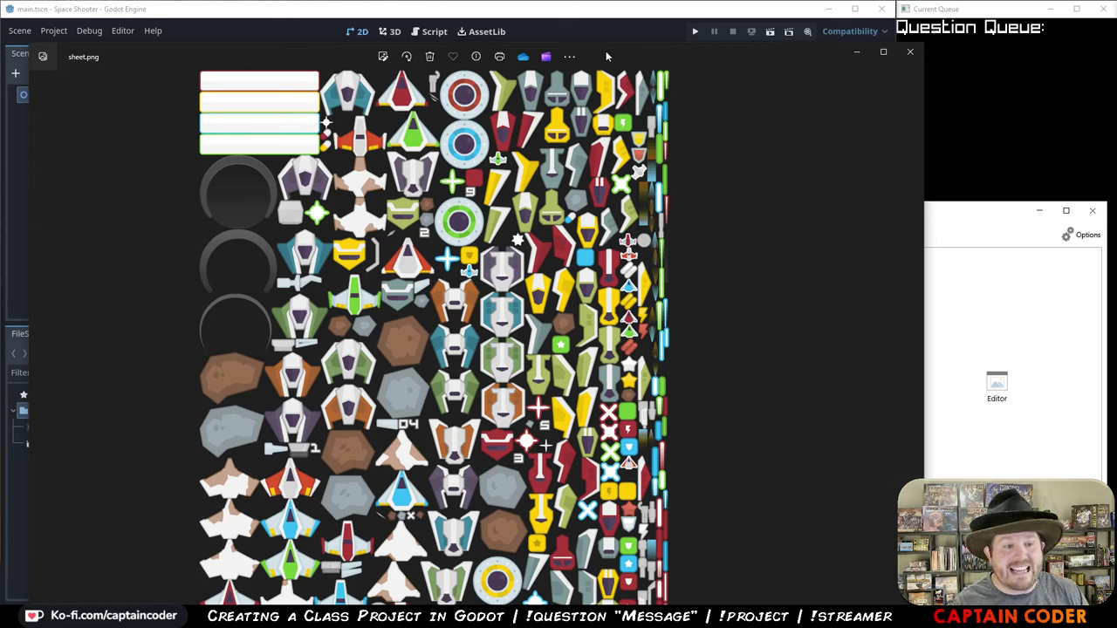
left_click(910, 52)
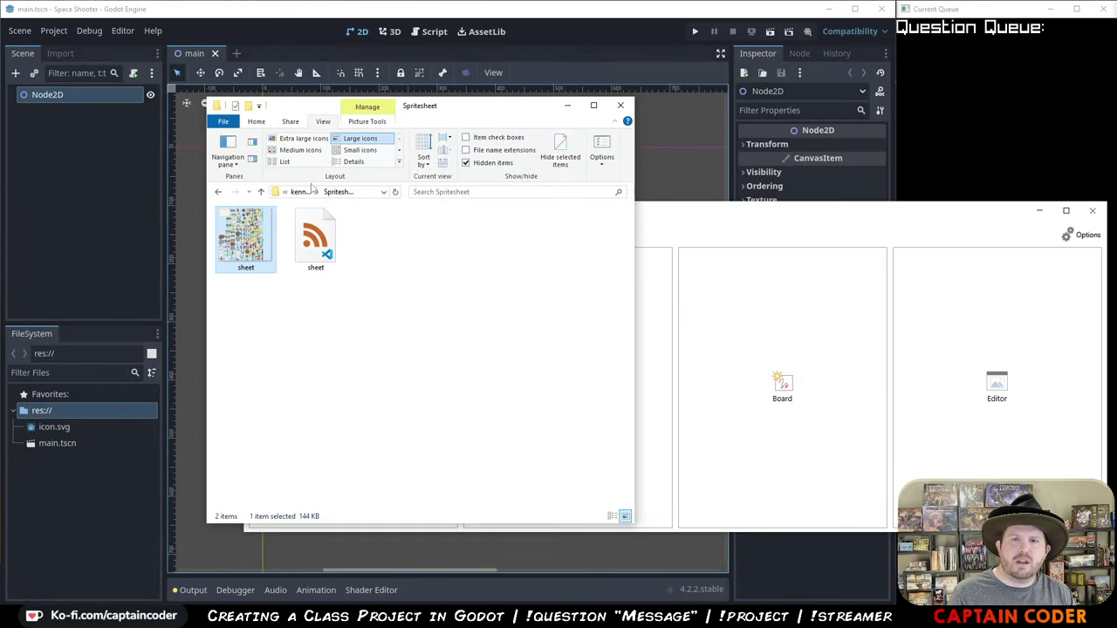
left_click(301, 191)
double_click(382, 258)
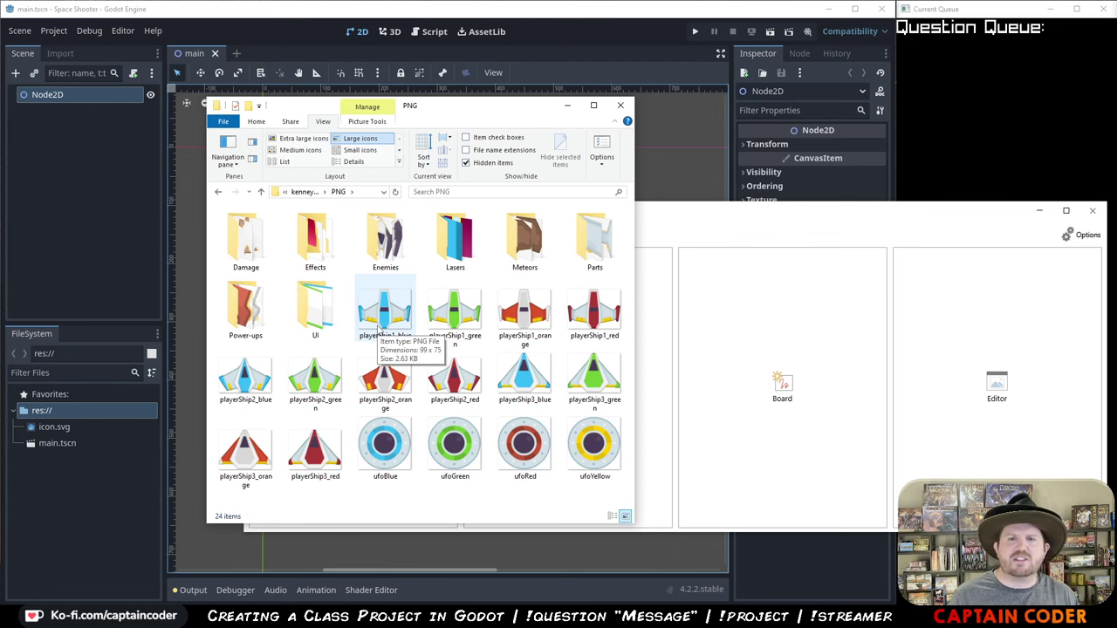
- Open ScreenToGif's recorder and fit its 1205 x 821 px capture area around the PNG folder window and Godot's FileSystem dock
left_click(724, 227)
left_click(342, 334)
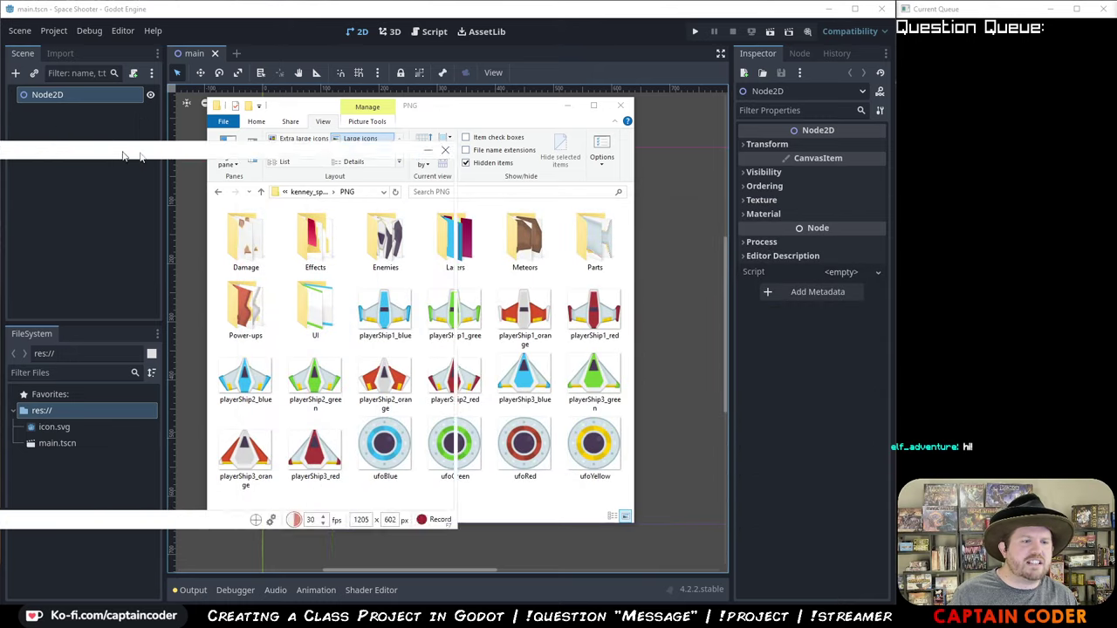
left_click_drag(21, 156, 377, 16)
left_click_drag(382, 79, 377, 89)
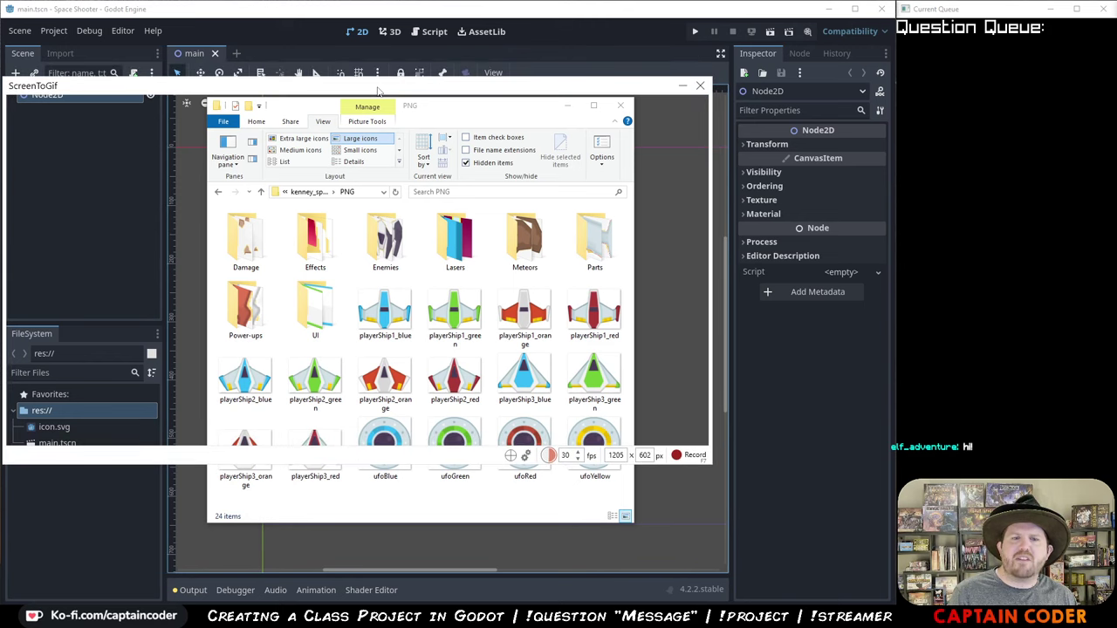
left_click(712, 463)
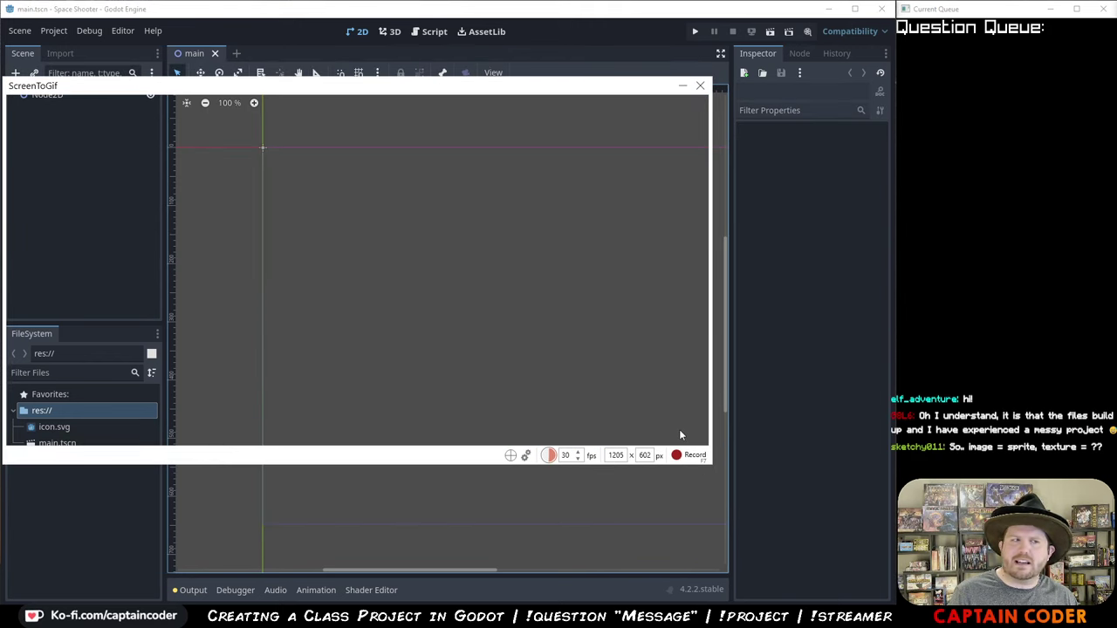
key("alt+Tab")
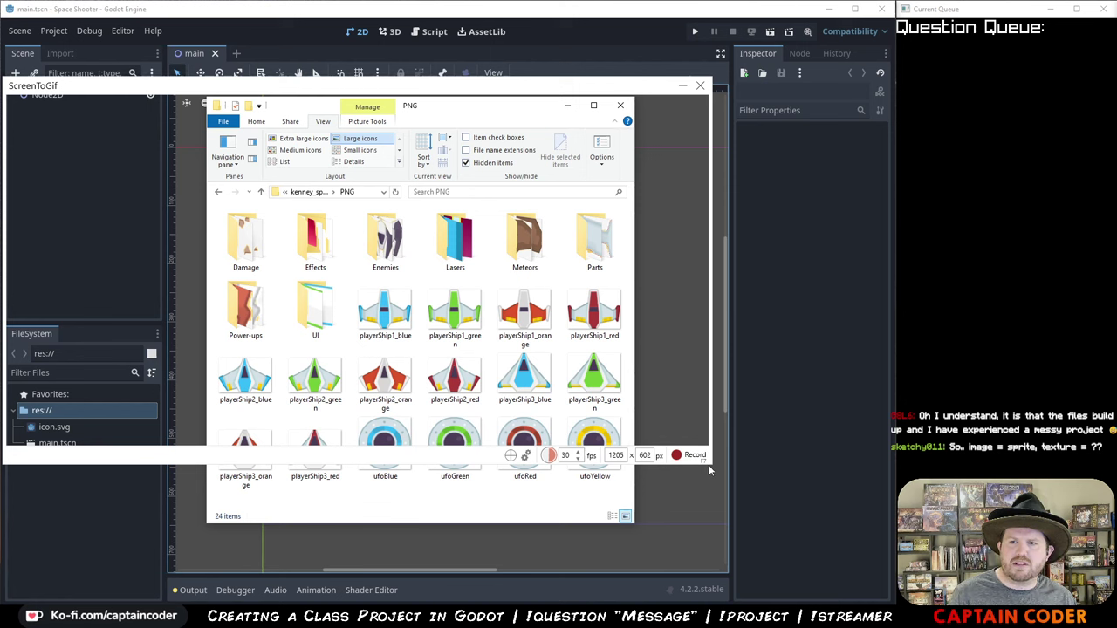
left_click_drag(709, 464, 709, 591)
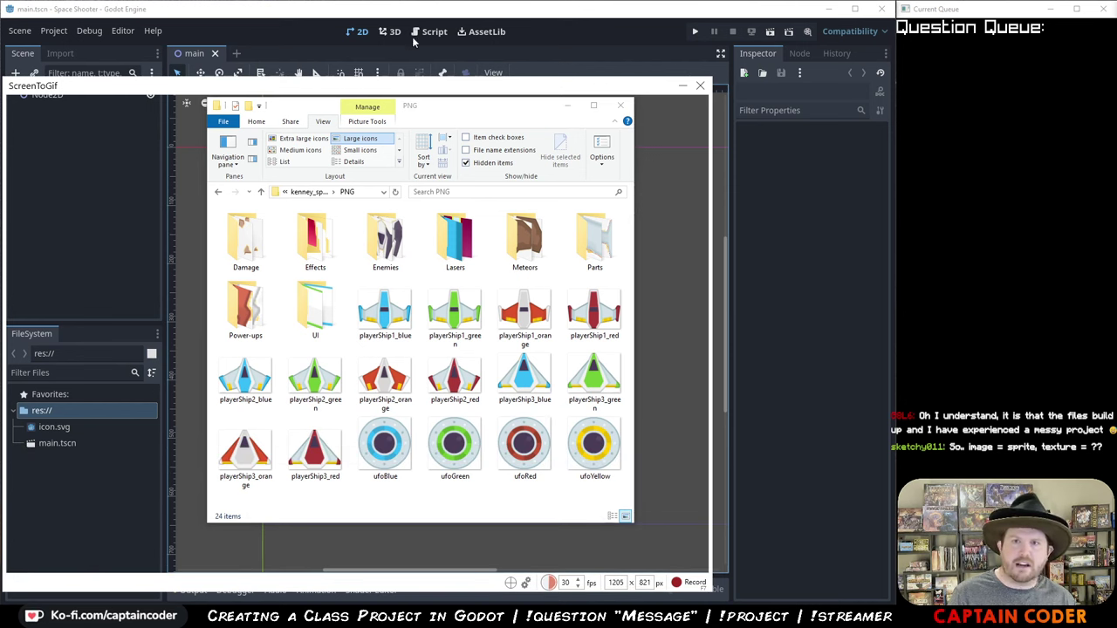
- Record a clip of importing playerShip2_red from the PNG folder into Godot's res:// folder and showing its preview
left_click(443, 111)
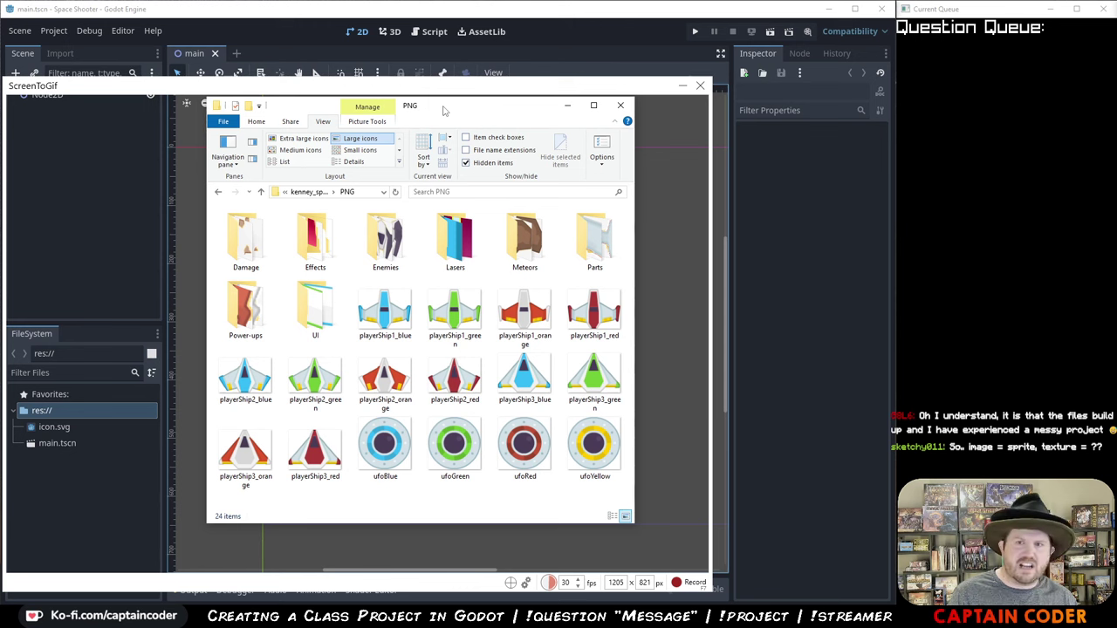
key("F7")
left_click(443, 370)
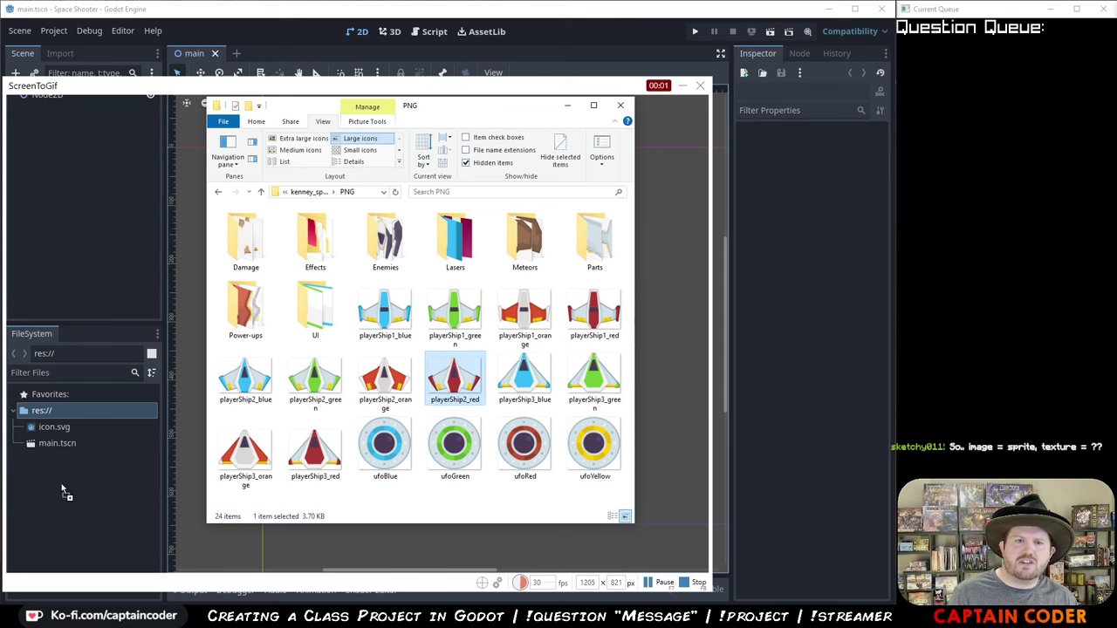
left_click_drag(39, 476, 38, 477)
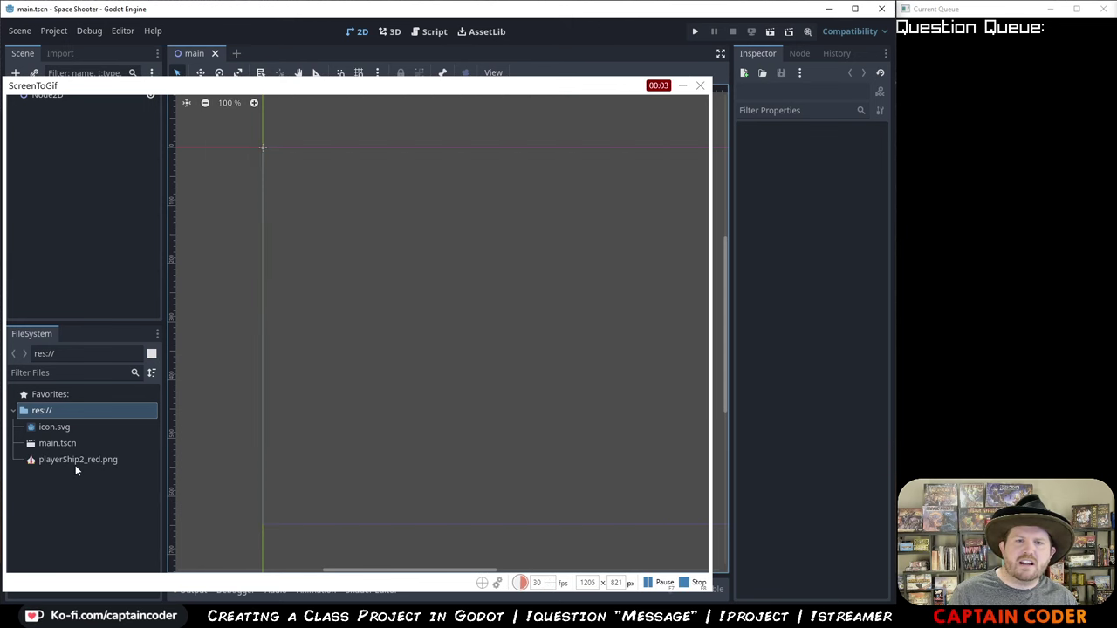
mouse_move(84, 468)
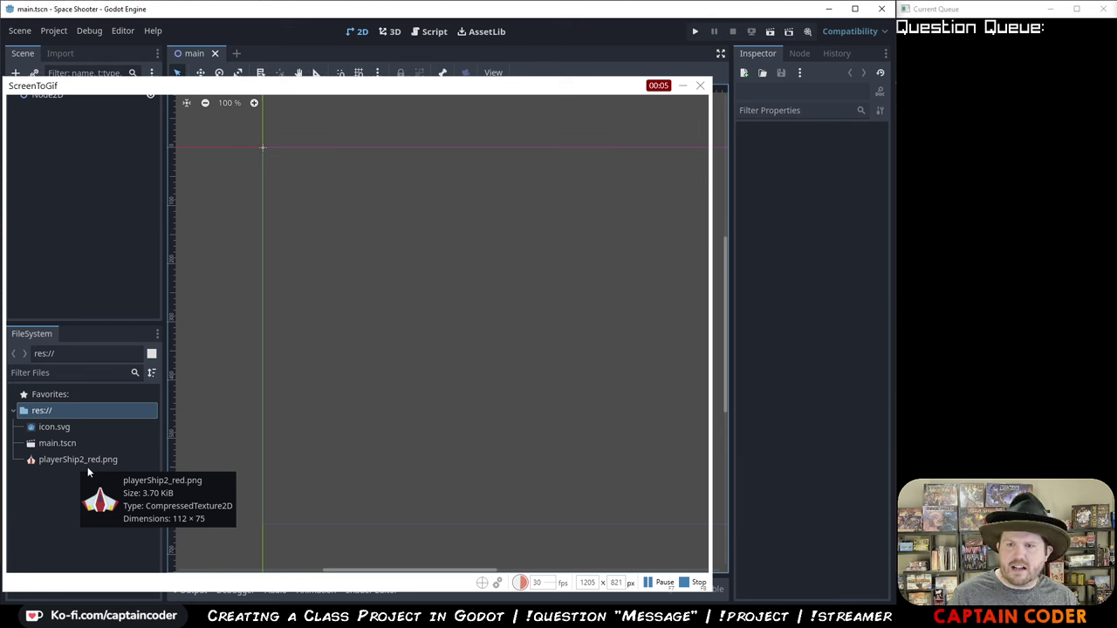
key("F8")
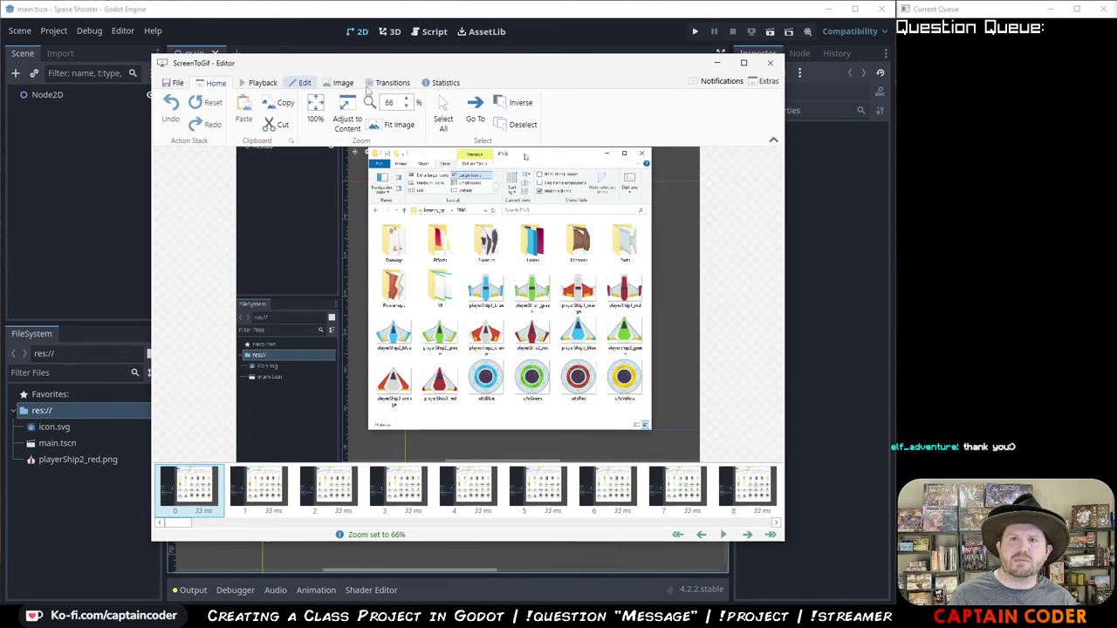
- Open the save options for the recording and set its file type to Gif, keeping the global color table enabled
left_click(174, 82)
left_click(452, 112)
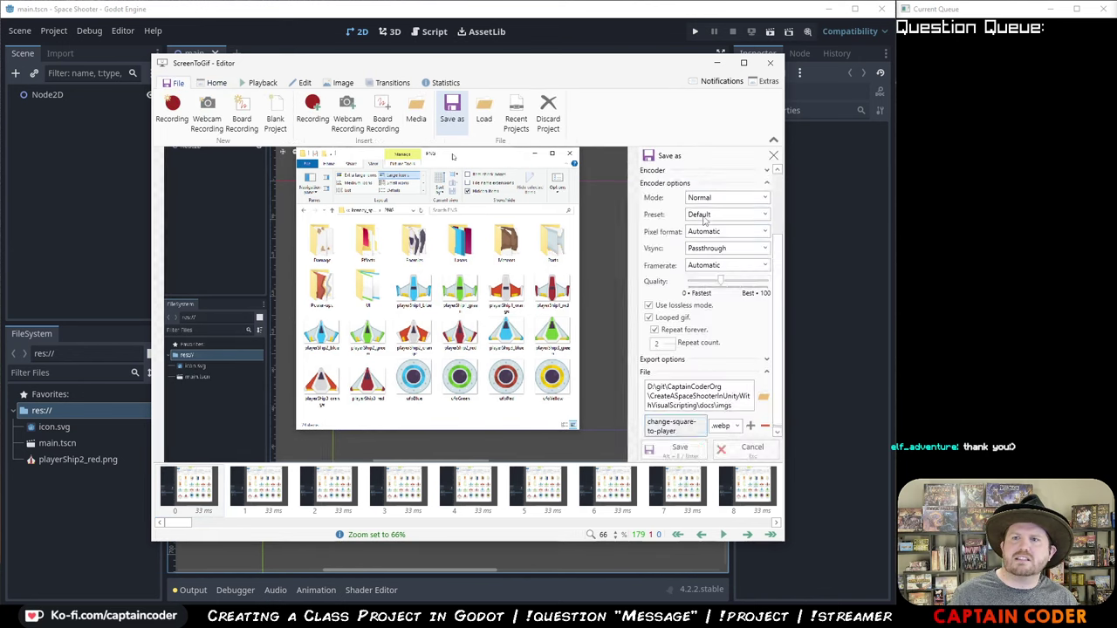
scroll(719, 238, "up", 3)
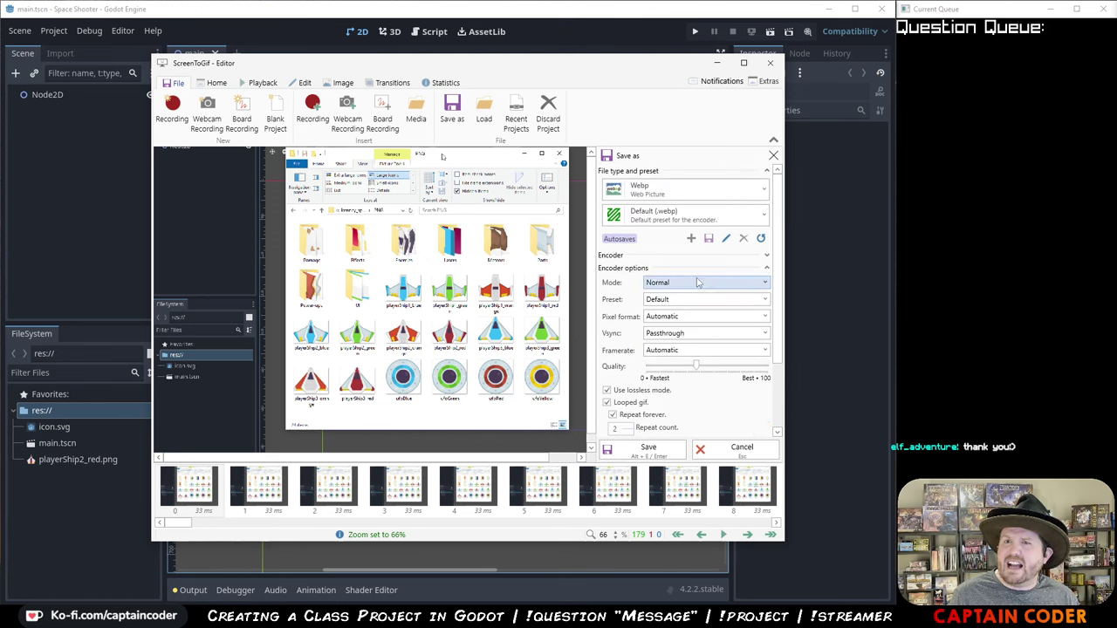
left_click(719, 190)
scroll(709, 209, "up", 3)
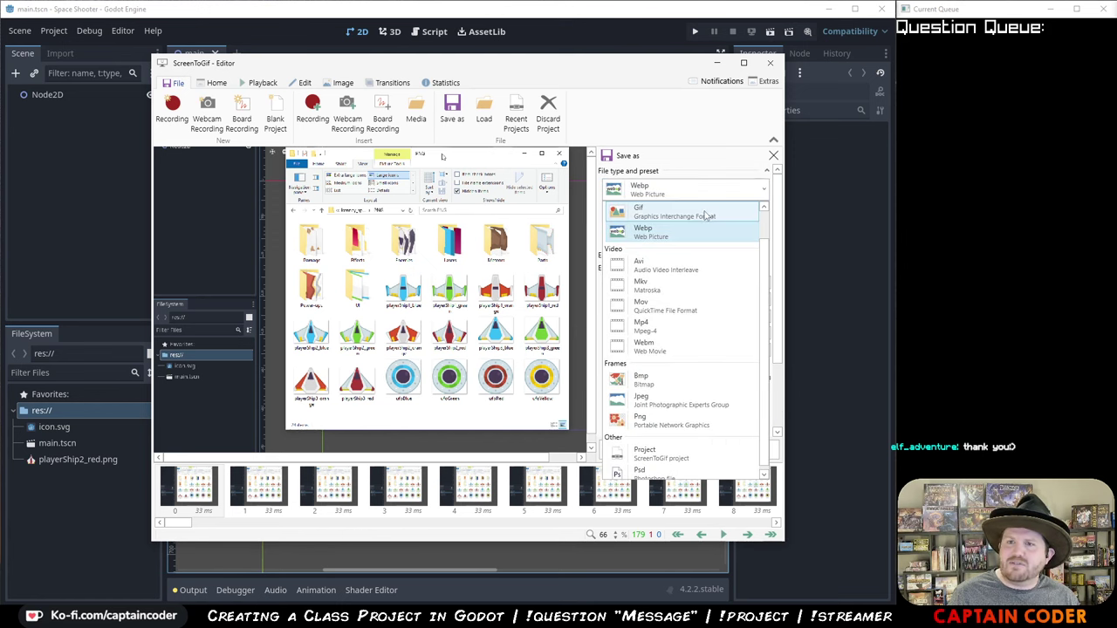
left_click(705, 216)
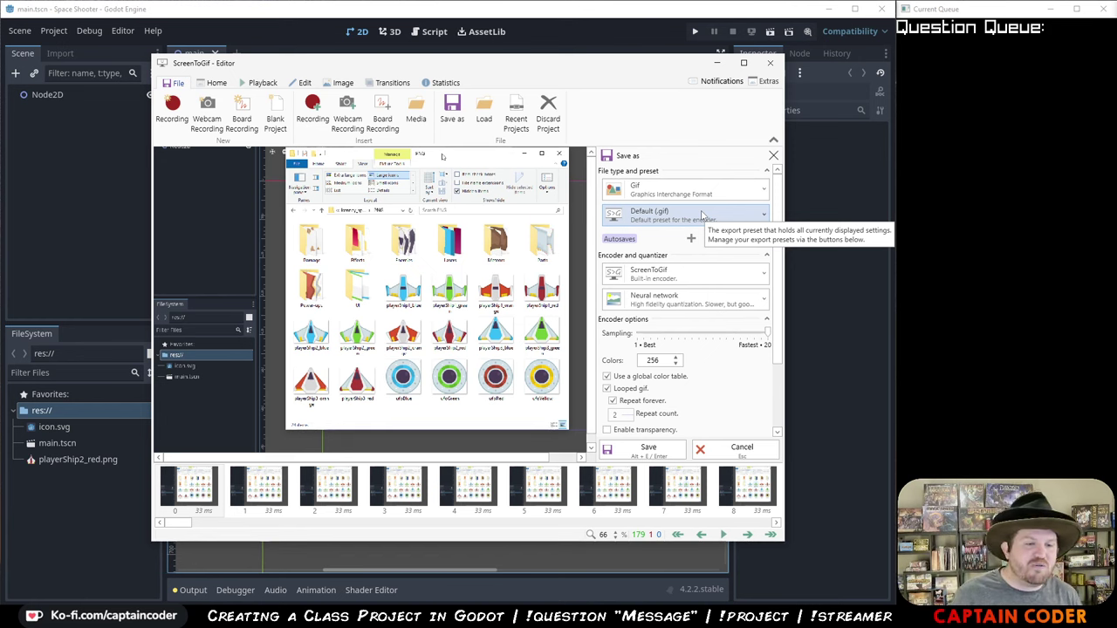
scroll(646, 410, "down", 2)
scroll(664, 384, "up", 2)
left_click(665, 378)
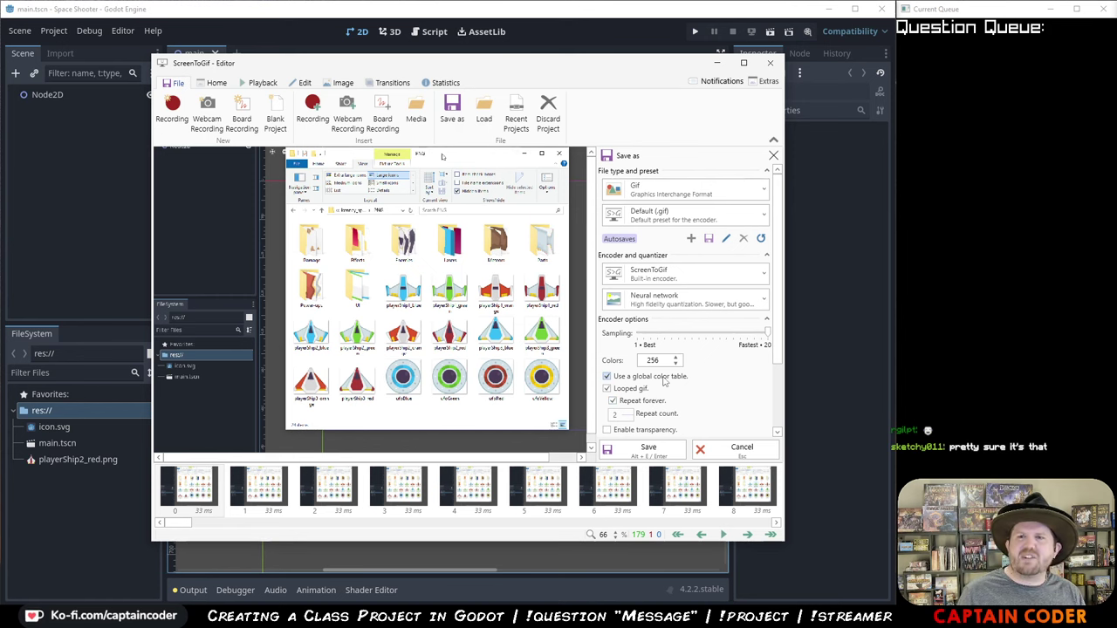
- Name the GIF drag-in-sprite and save it to the GodotProject folder on the desktop
scroll(665, 389, "down", 3)
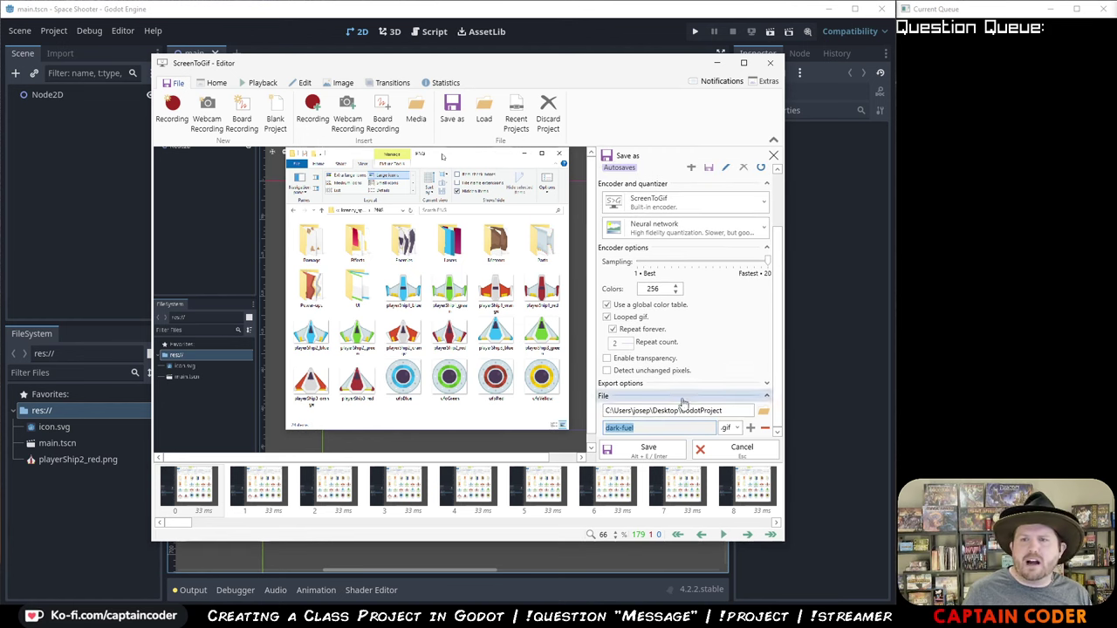
type("drag-")
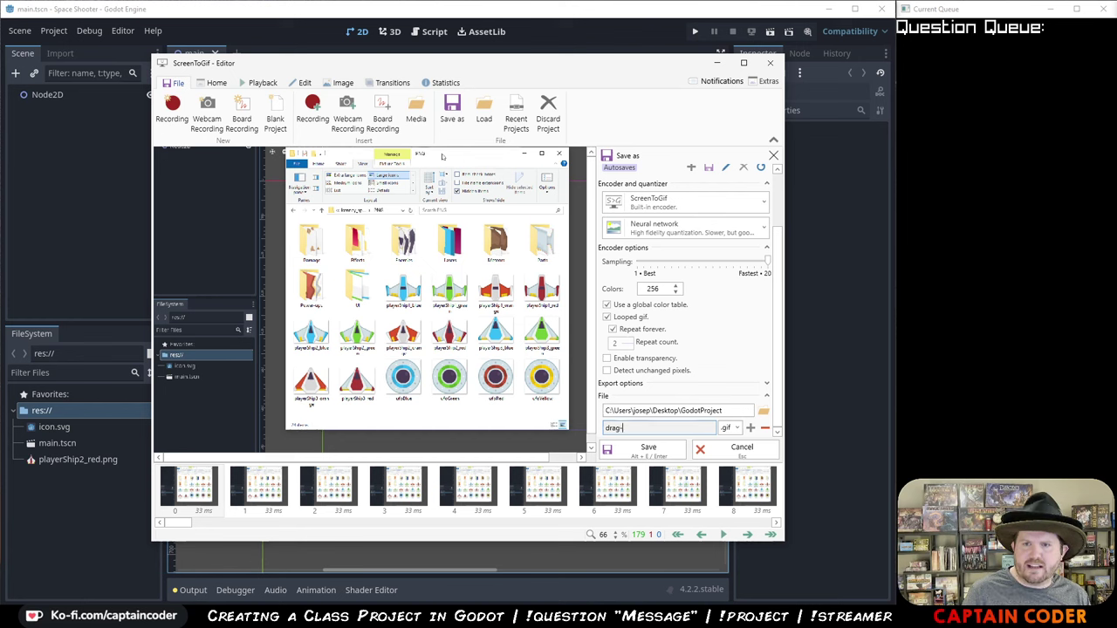
type("in-spr")
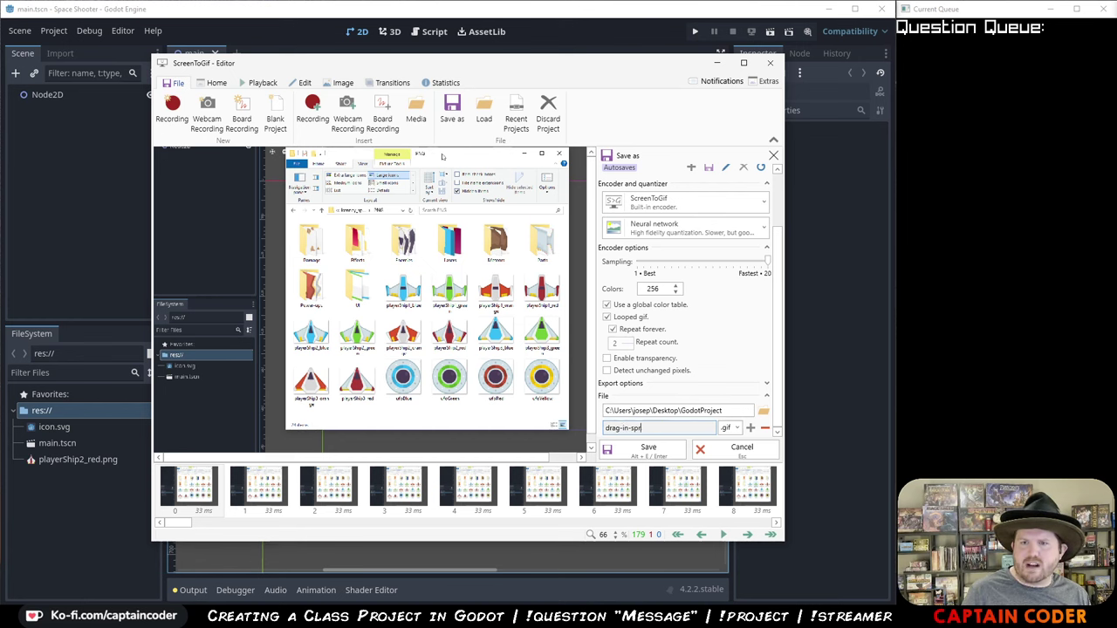
type("ite")
left_click(646, 450)
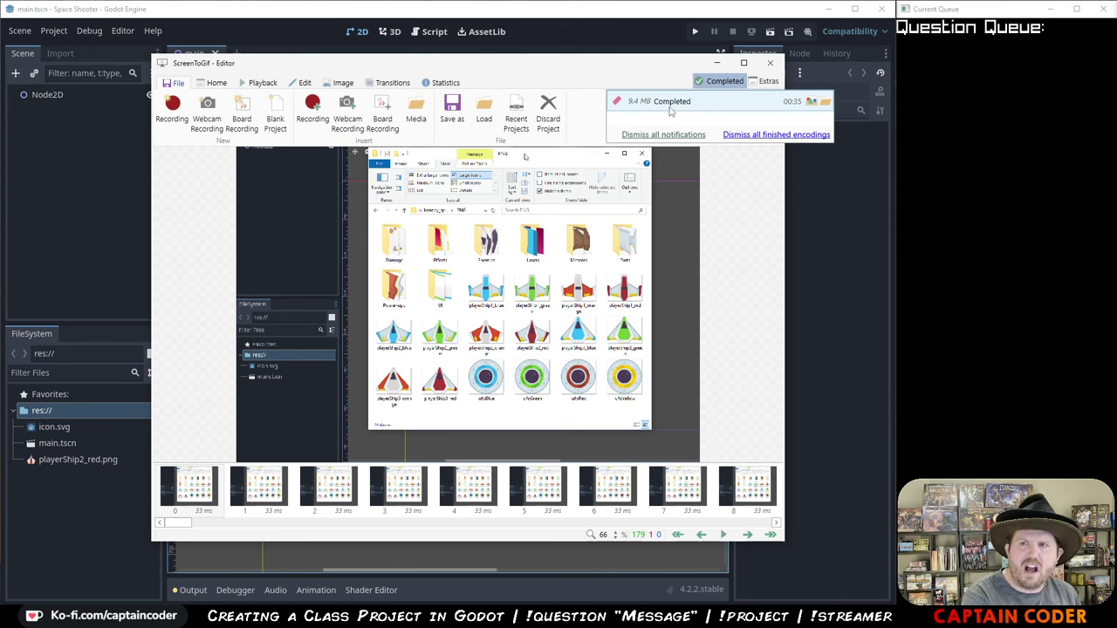
- Open the GodotProject folder and insert the drag-in-sprite GIF into the Google Docs guide below the annotated screenshot
left_click(824, 106)
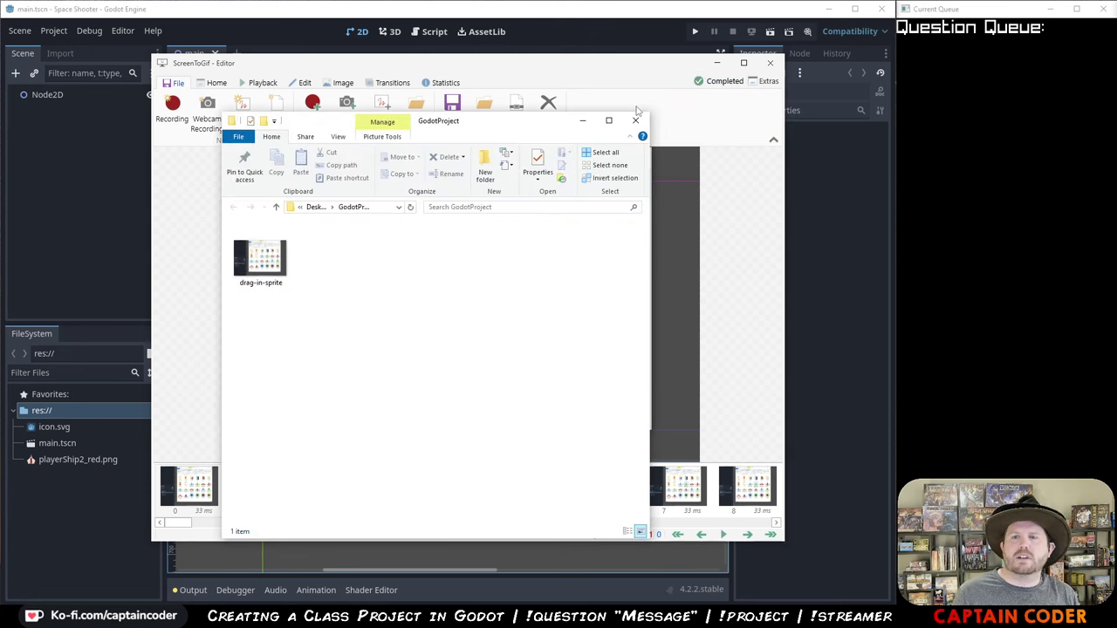
left_click_drag(543, 113, 532, 112)
left_click(525, 157)
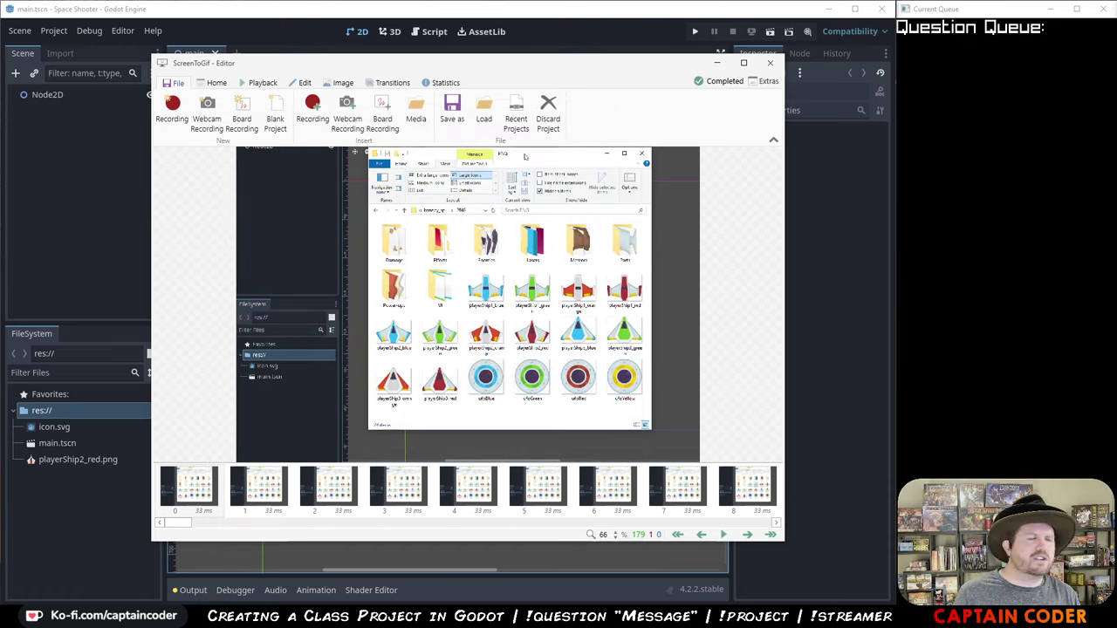
key("alt+Tab")
scroll(281, 426, "down", 5)
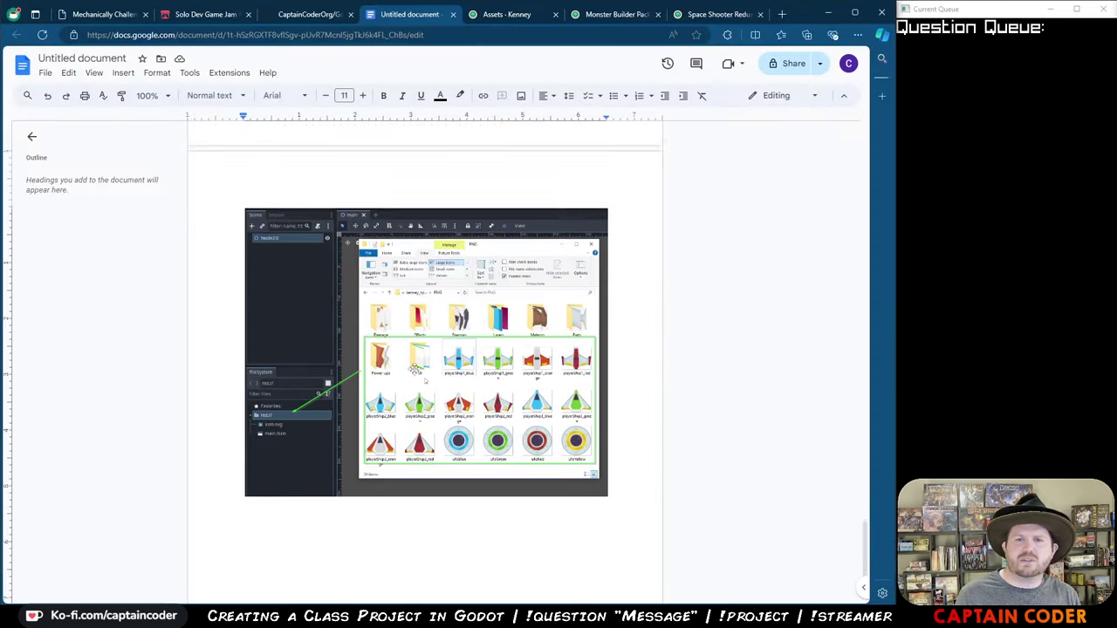
left_click_drag(350, 437, 351, 371)
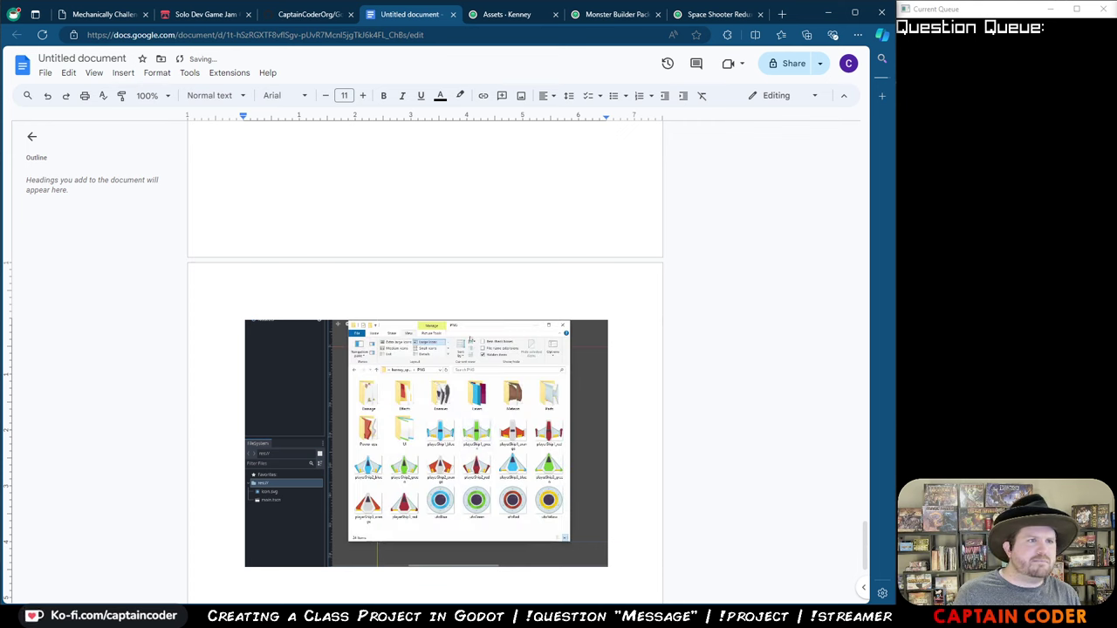
left_click(855, 12)
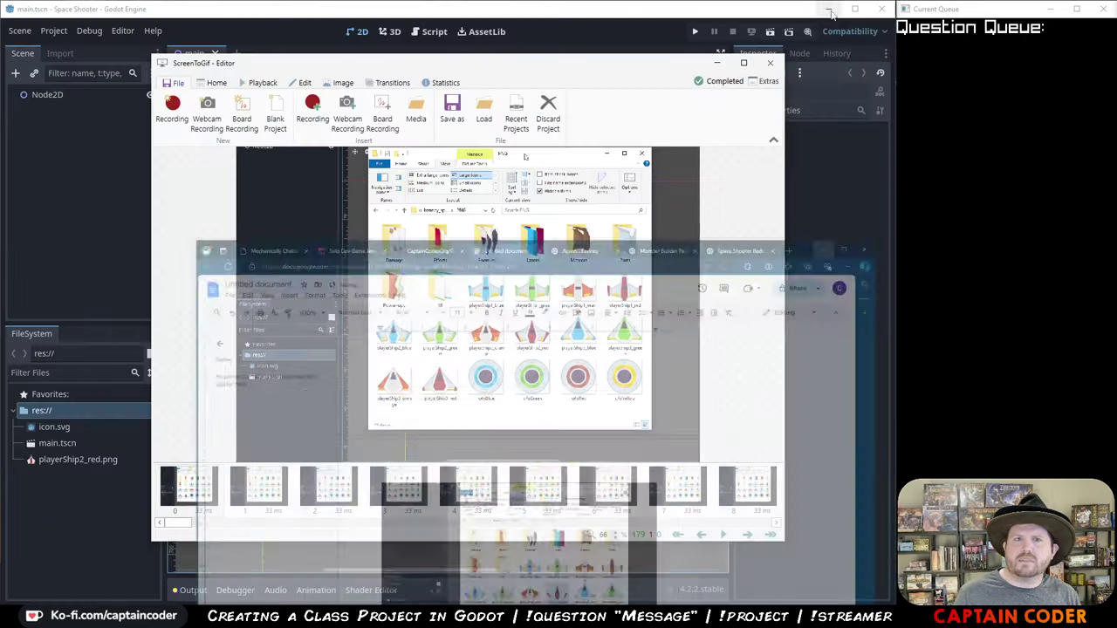
- Open a new ScreenToGif recording and enlarge its capture area to 1205 × 899 px over Godot's Scene dock, FileSystem dock and viewport
left_click(717, 63)
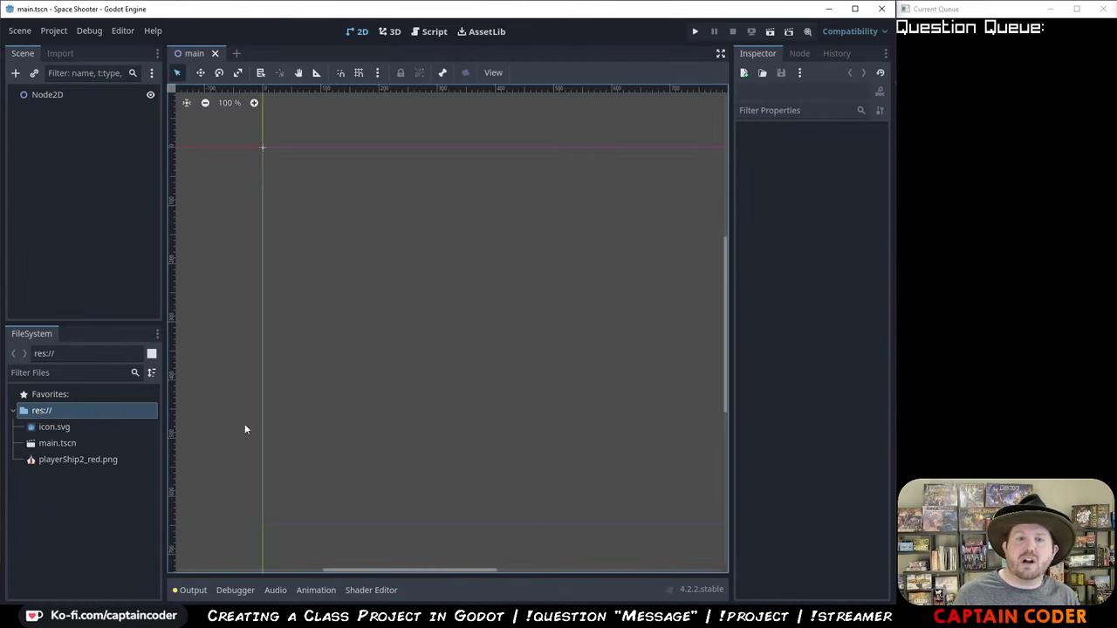
left_click(78, 460)
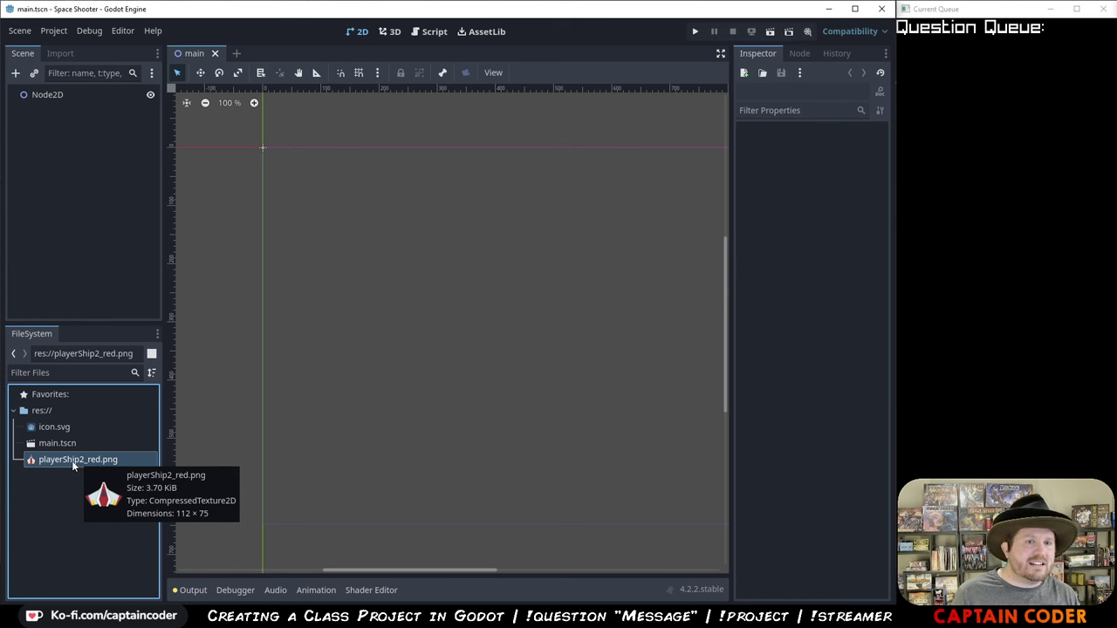
mouse_move(74, 465)
left_mouse_down()
mouse_move(213, 292)
mouse_move(297, 152)
mouse_move(155, 291)
mouse_move(58, 462)
left_mouse_up()
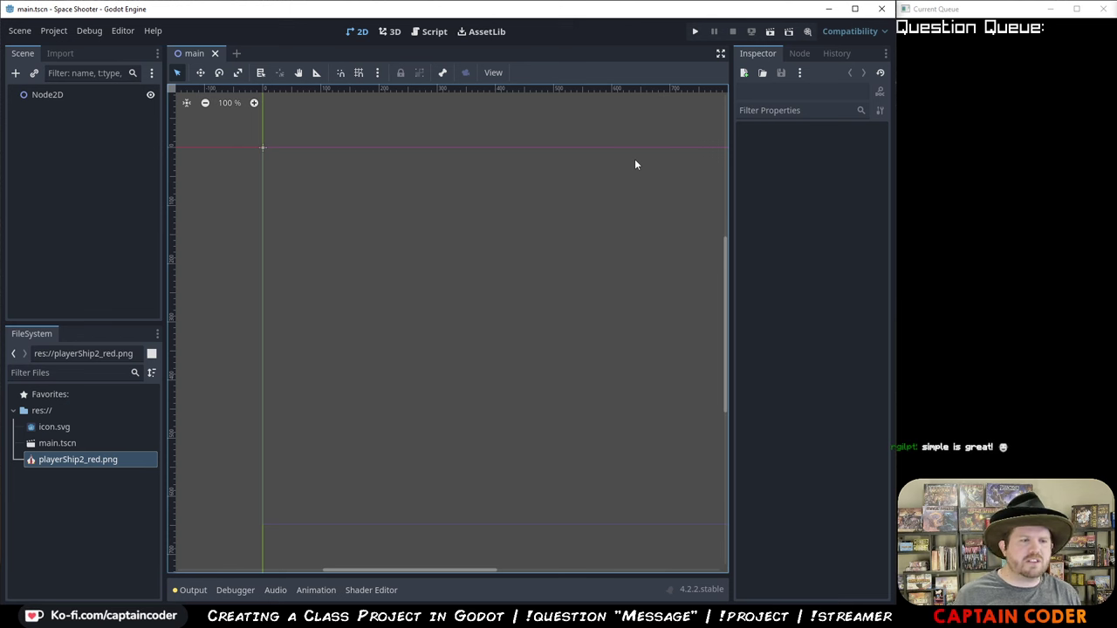
key("alt+Tab")
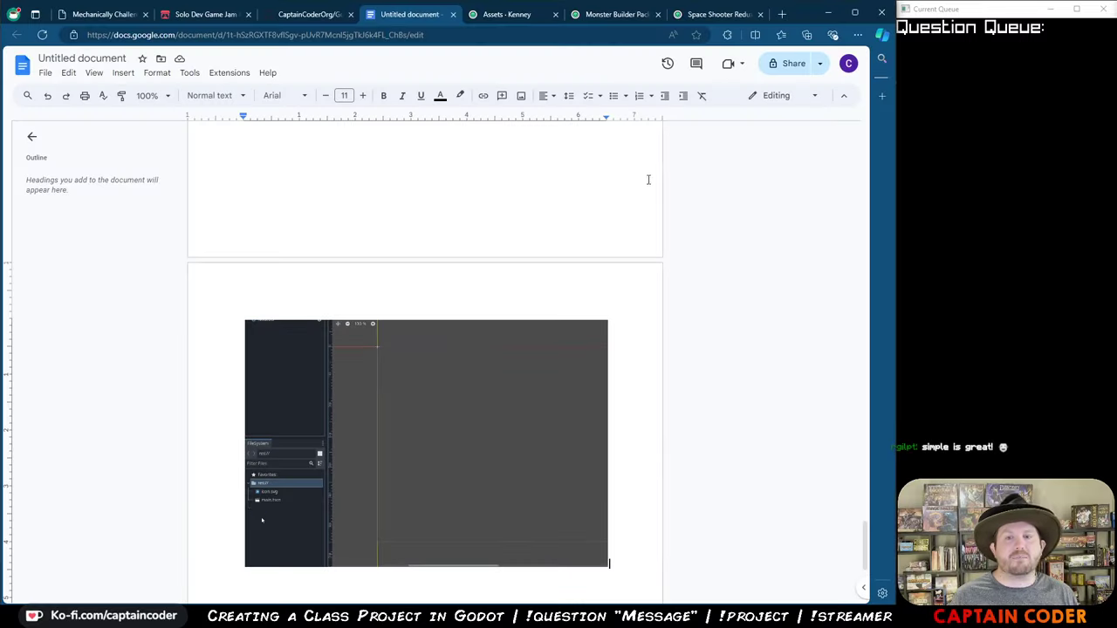
key("alt+Tab")
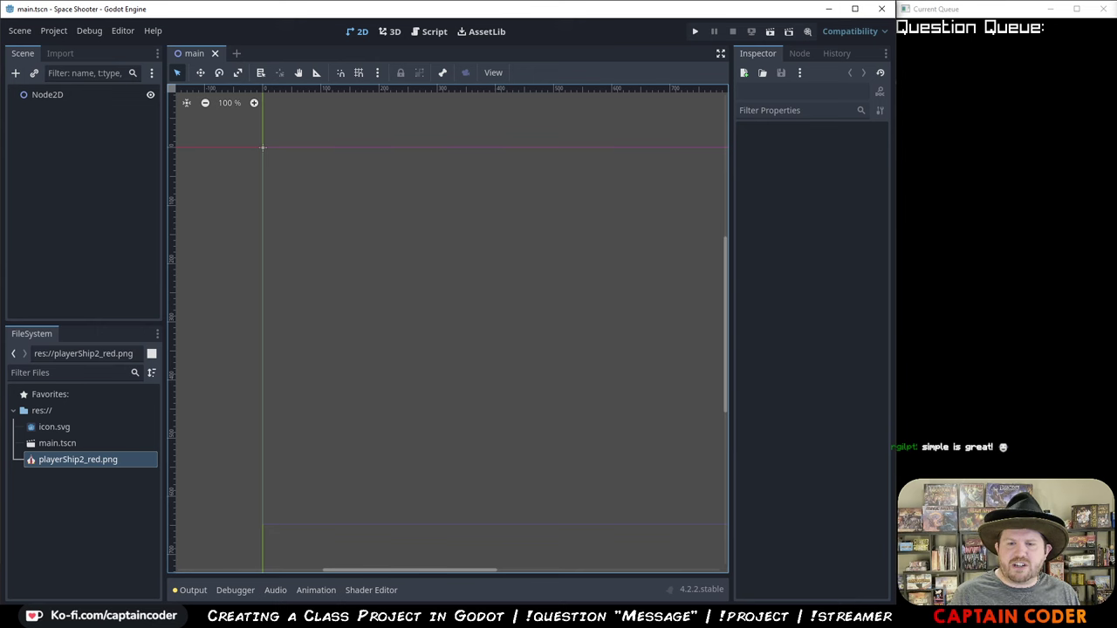
key("alt+Tab")
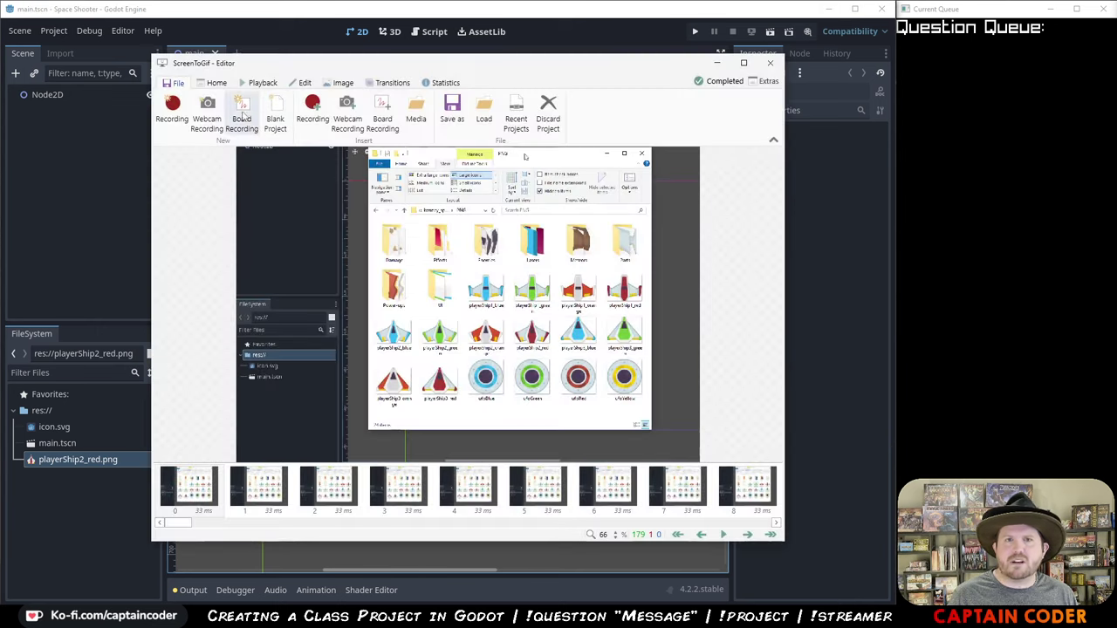
left_click(170, 115)
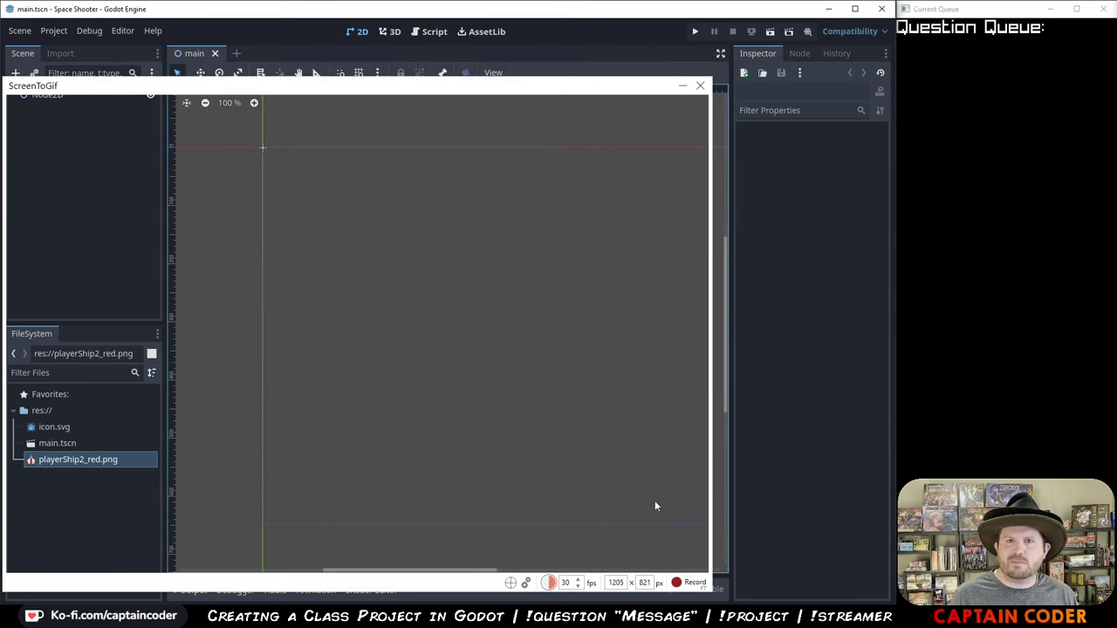
left_click_drag(405, 79, 407, 30)
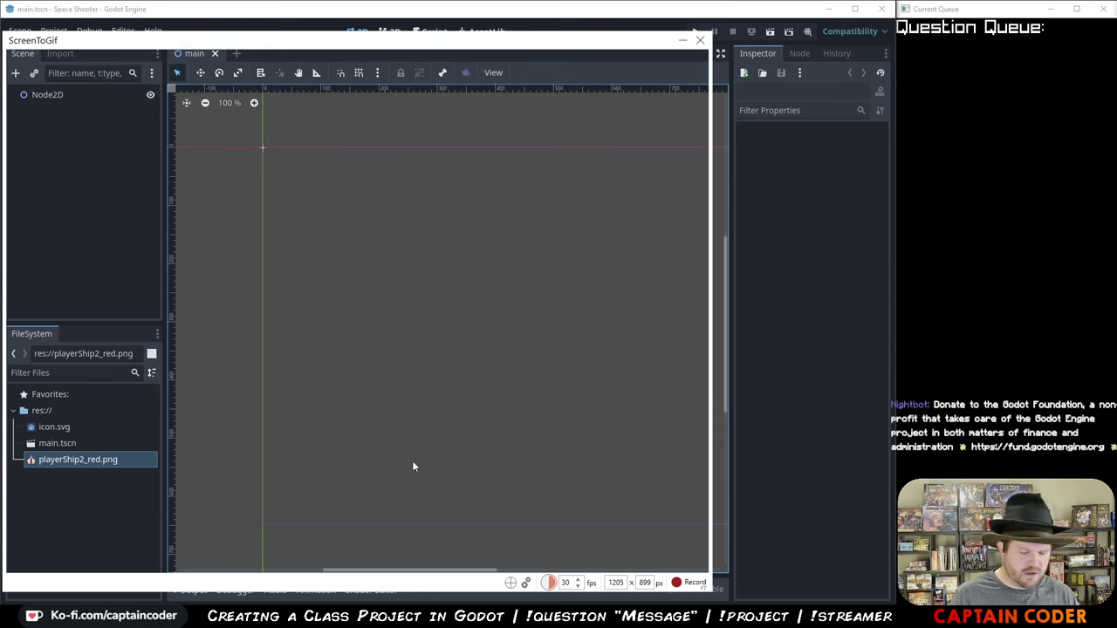
- Record a clip of placing playerShip2_red.png in Godot's 2D viewport and save it as a GIF in the GodotProject folder
key("F7")
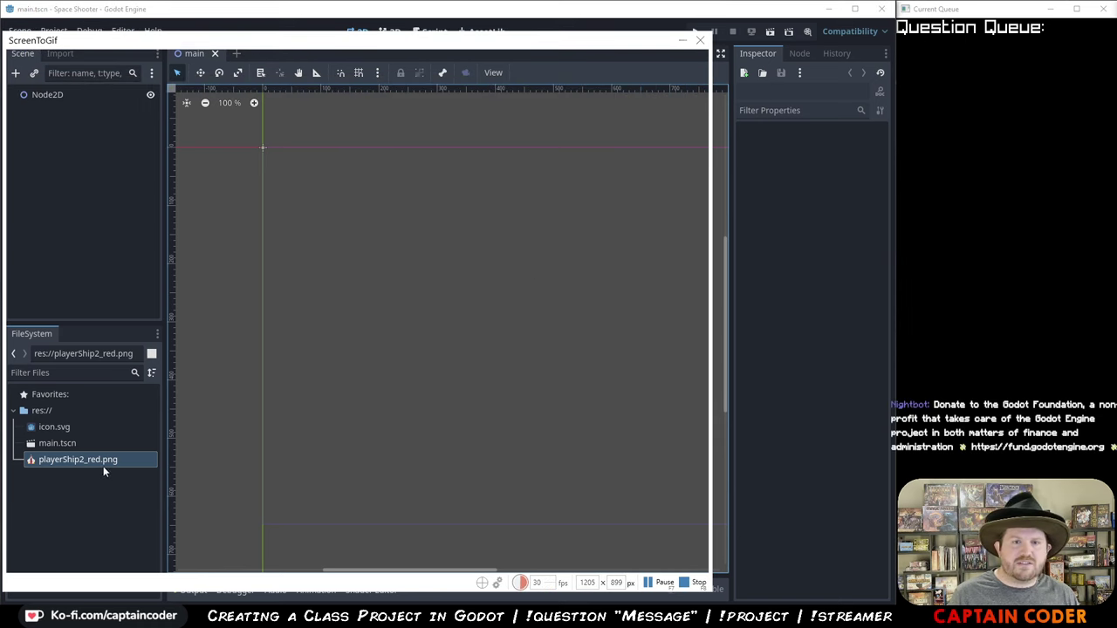
left_click_drag(91, 460, 318, 231)
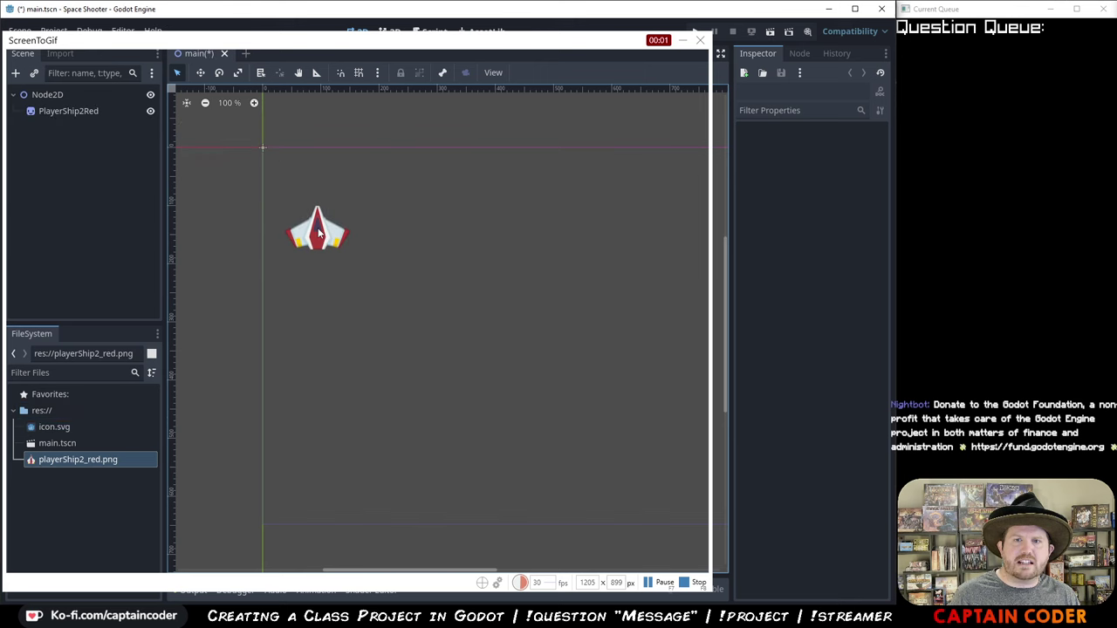
key("F8")
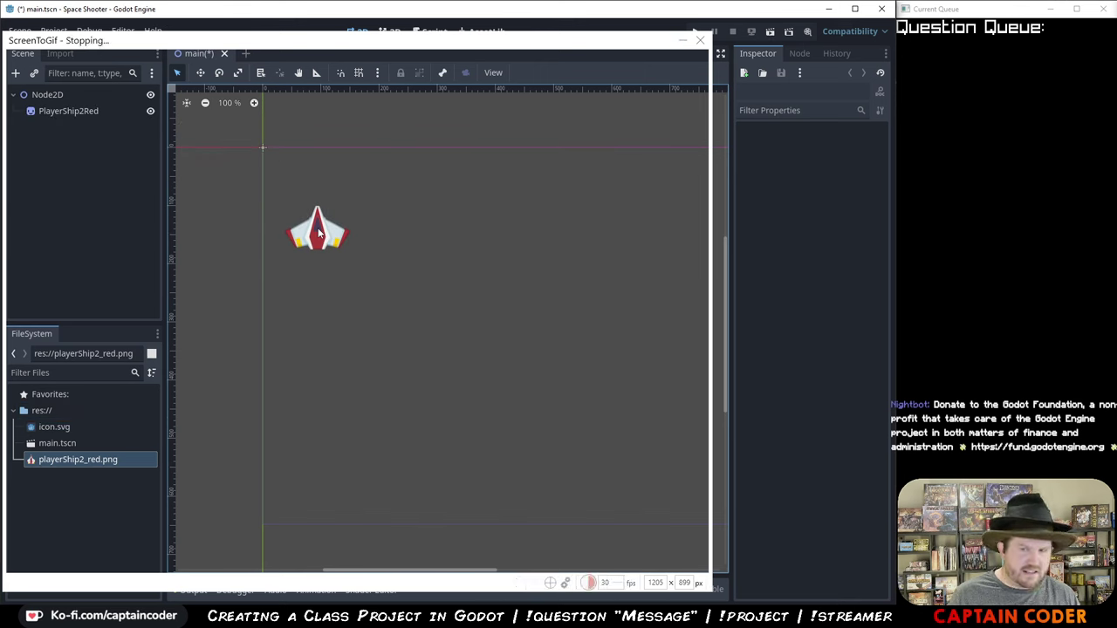
left_click(798, 453)
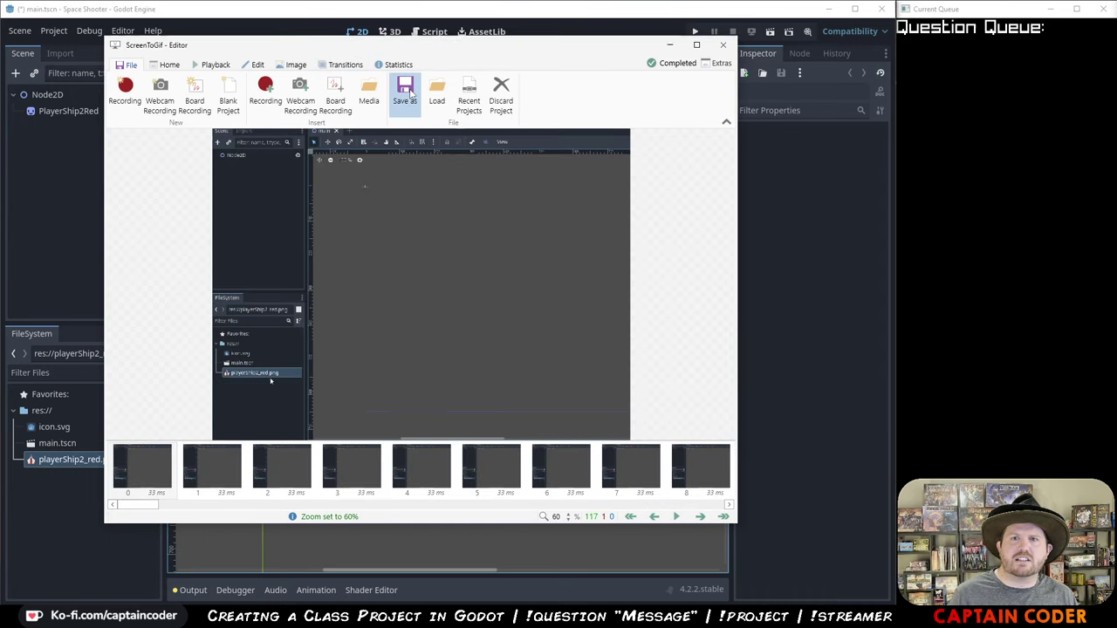
left_click(409, 94)
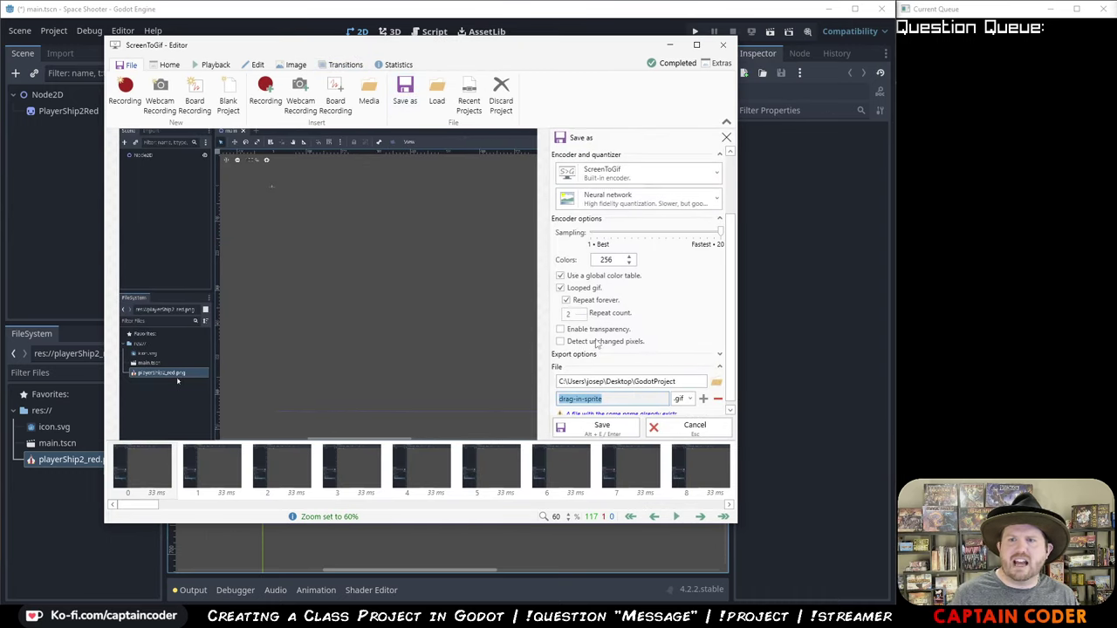
left_click(602, 427)
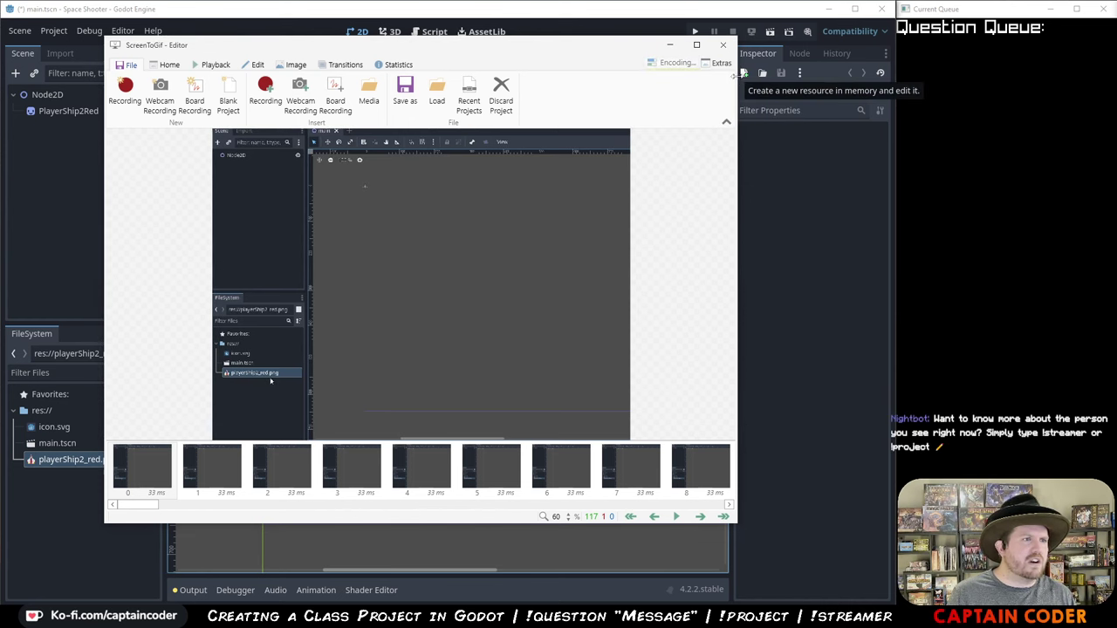
- Insert the newly saved sprite-placement GIF on a new line below the previous GIF in the Google Docs guide
key("alt+Tab")
scroll(636, 428, "down", 3)
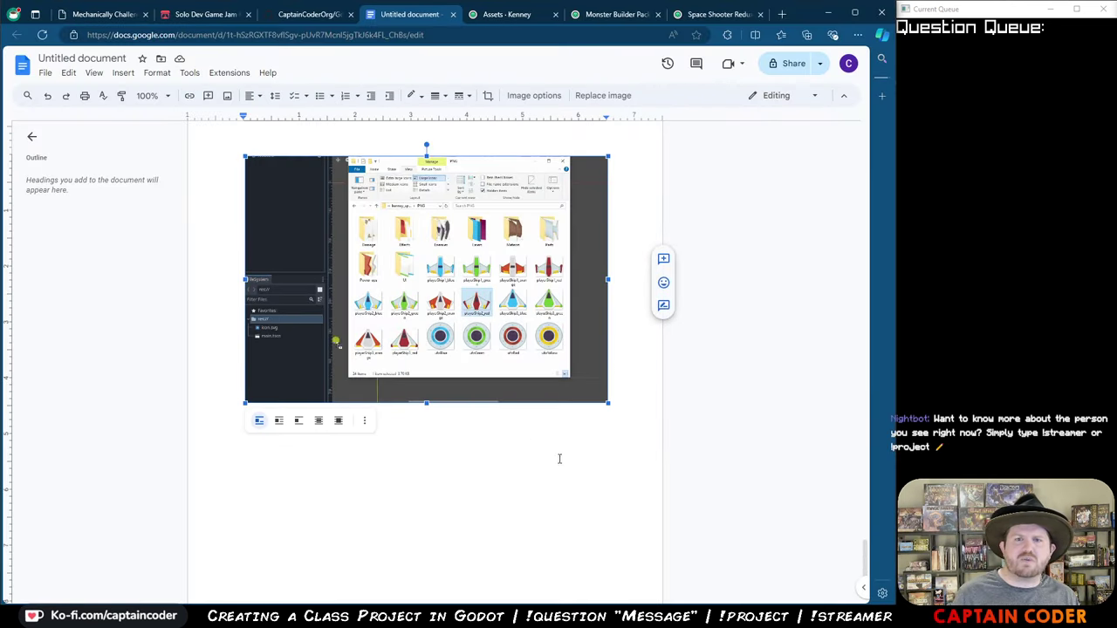
left_click(625, 402)
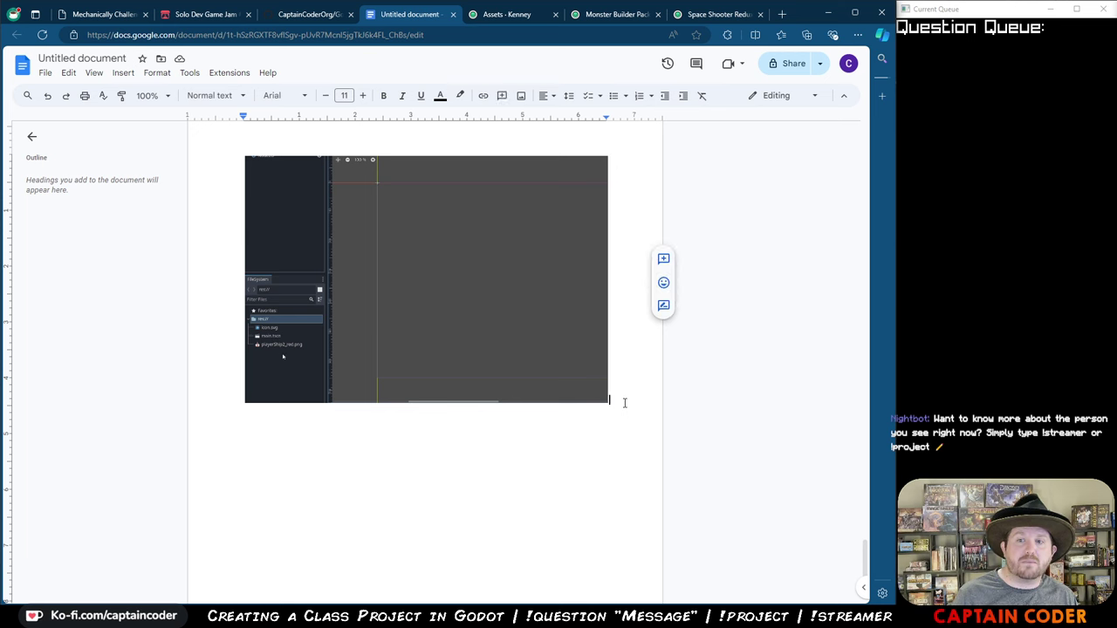
key("Return")
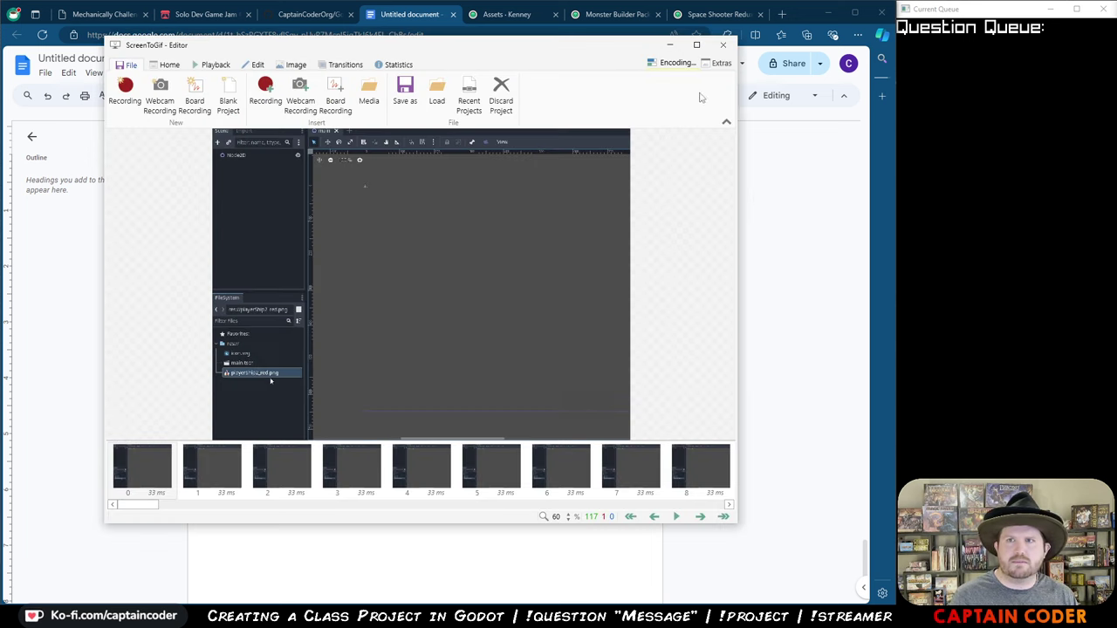
left_click(675, 63)
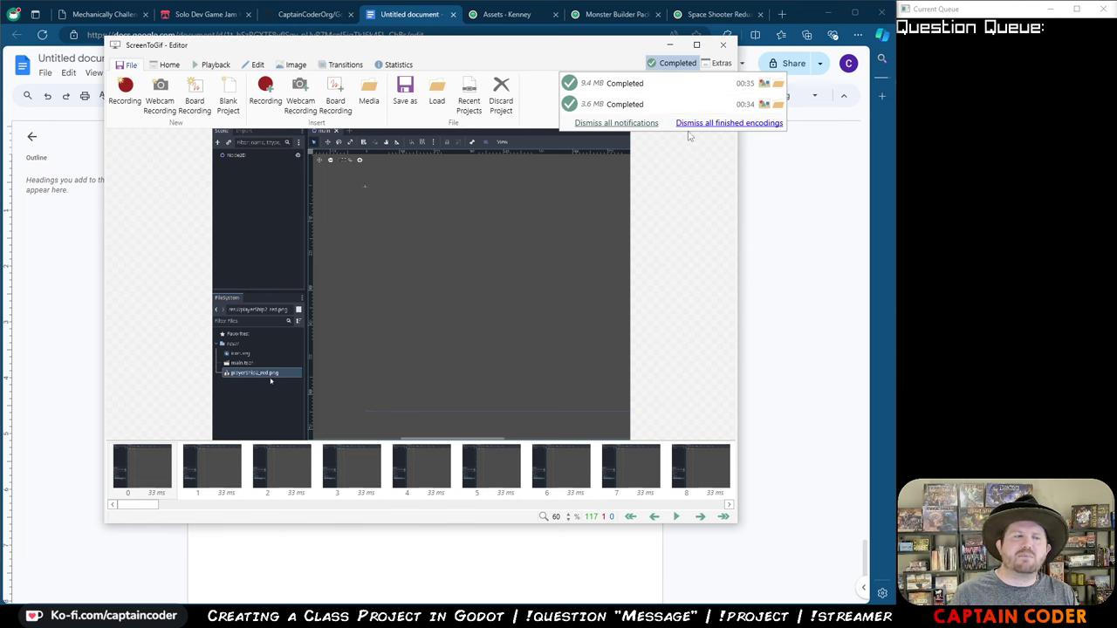
left_click(670, 44)
left_click(332, 436)
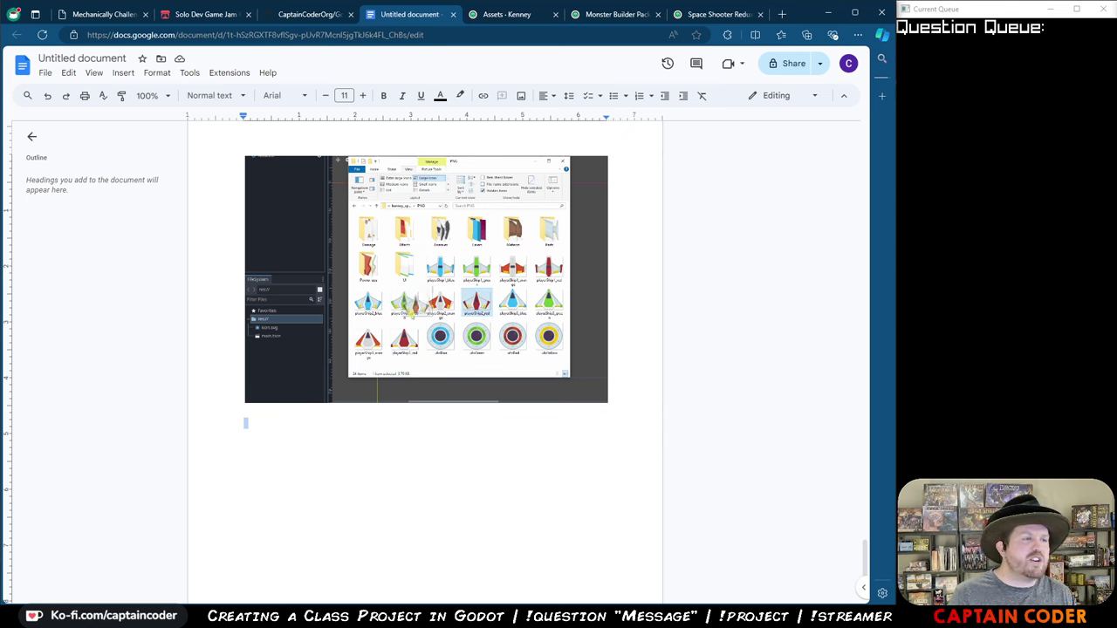
left_click_drag(262, 356, 343, 443)
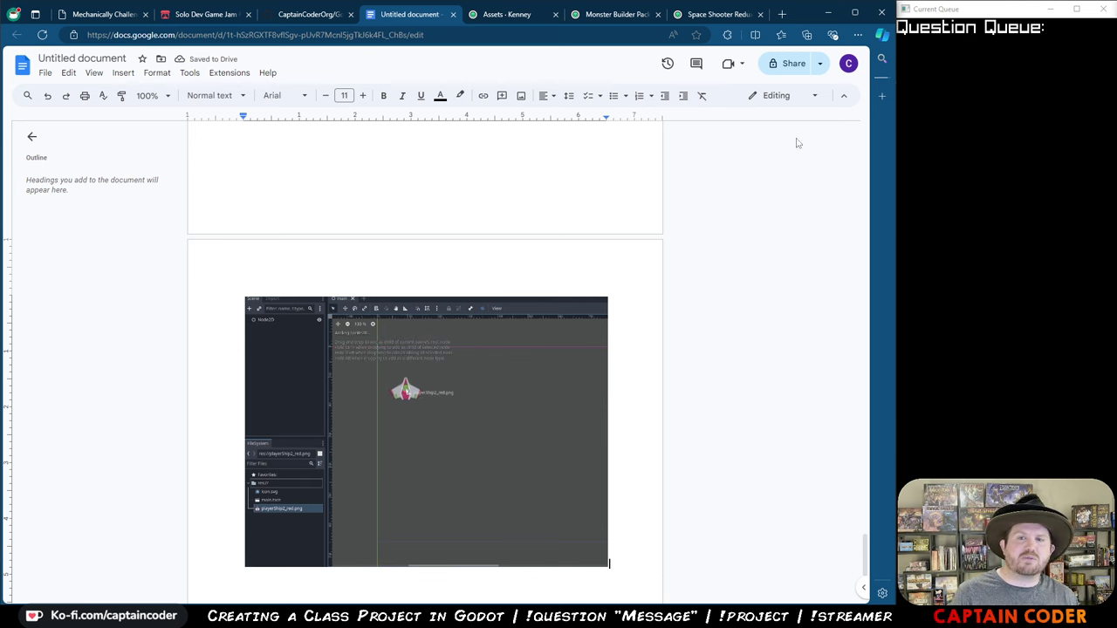
- Switch to Godot, select the PlayerShip2Red node in the scene tree and save the main scene
left_click(828, 13)
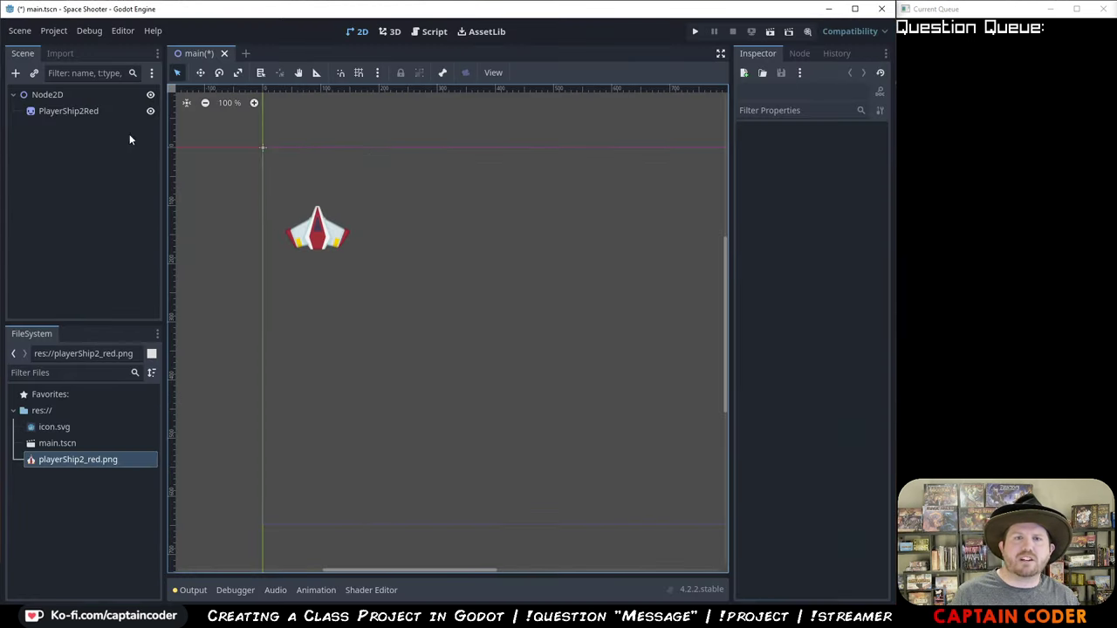
left_click(72, 112)
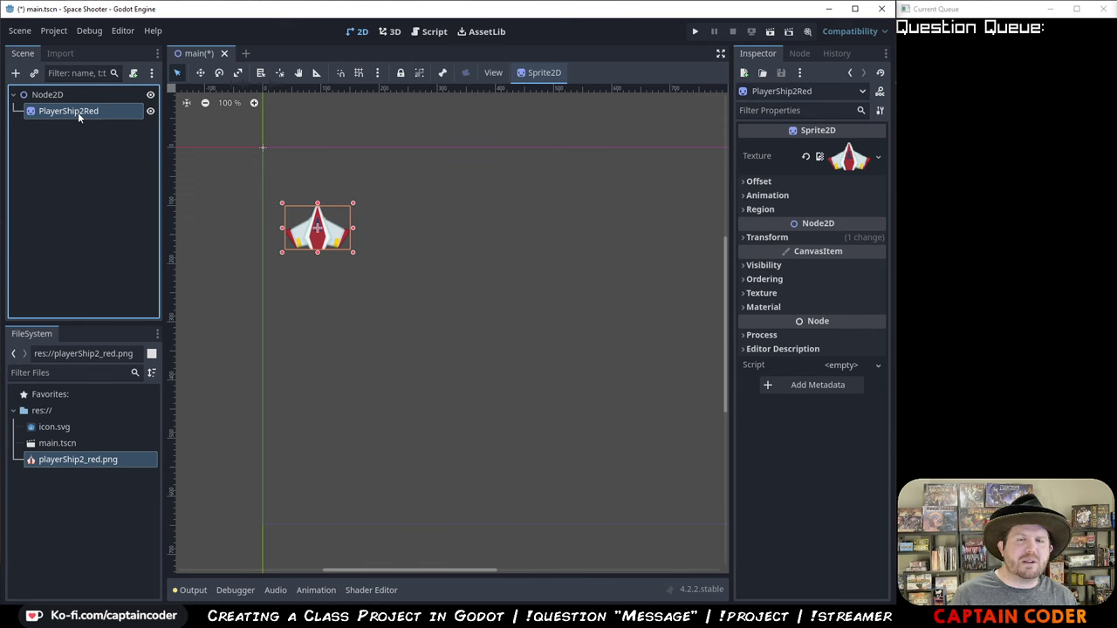
key("ctrl+s")
- Capture a screenshot of the scene tree and the placed ship, about 638 × 602 px, and open it in the Greenshot image editor
key("ctrl+Print")
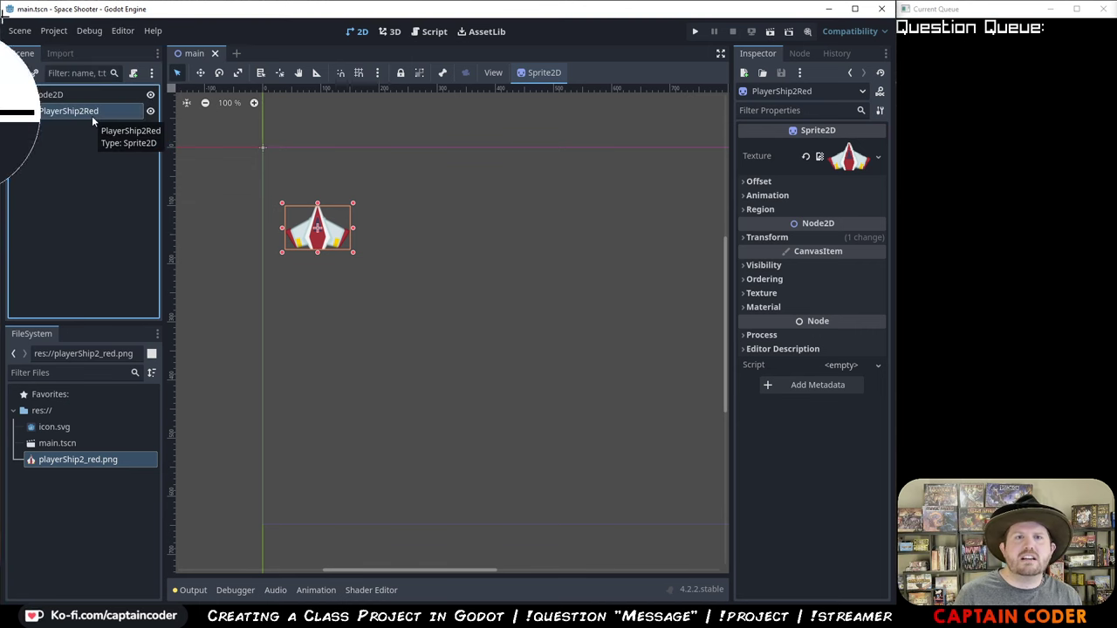
left_click(87, 111)
left_click(210, 32)
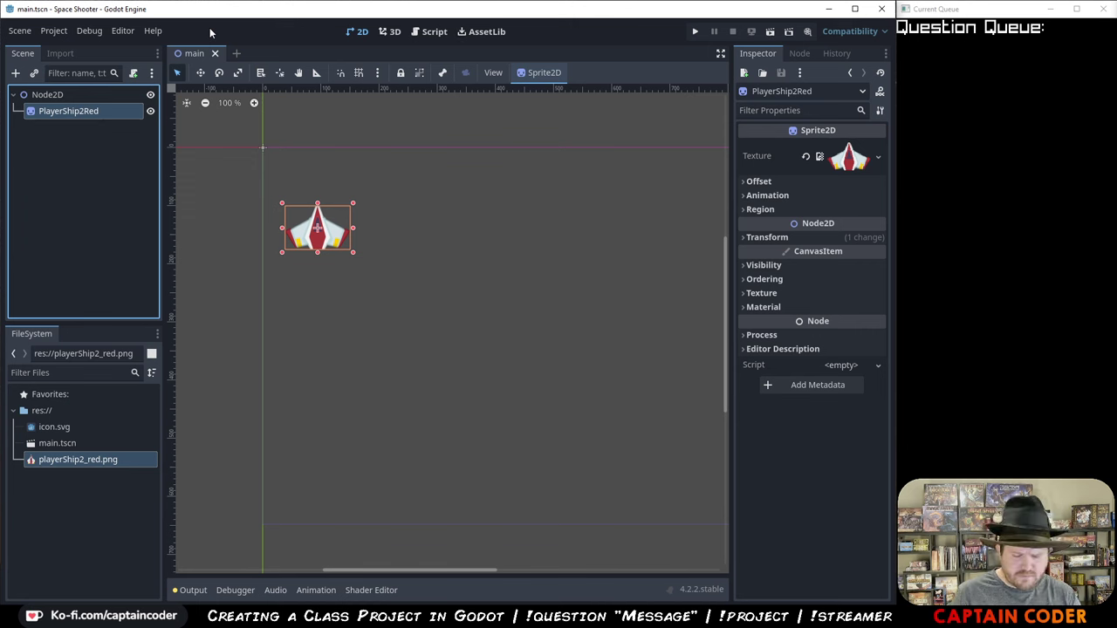
key("ctrl+Print")
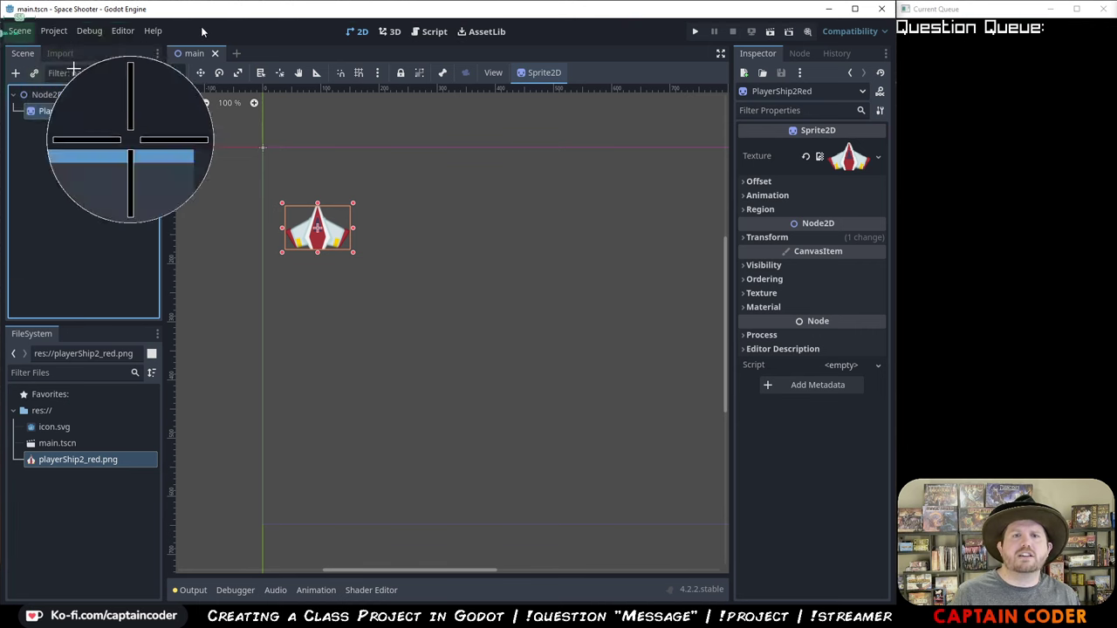
left_click_drag(4, 22, 373, 374)
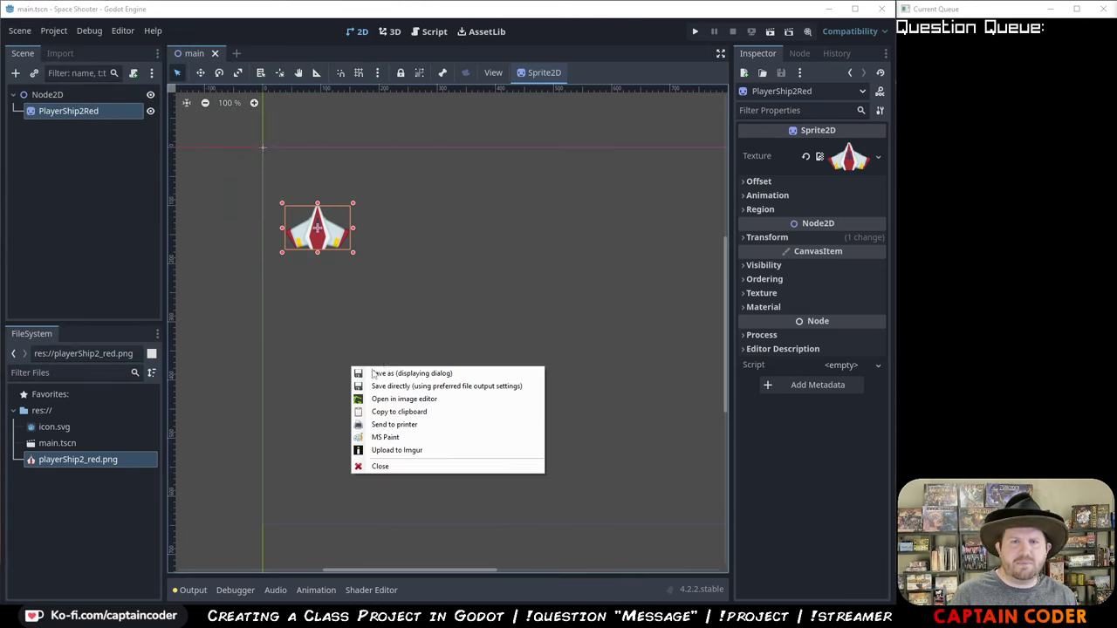
mouse_move(405, 399)
left_click(628, 401)
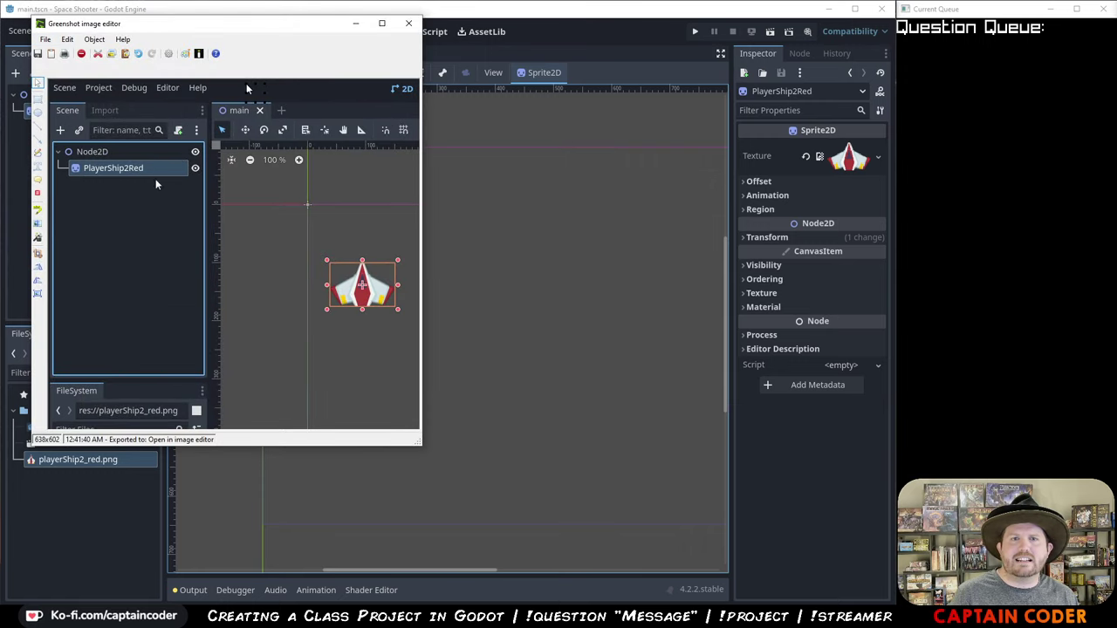
- Draw a green arrow pointing to the PlayerShip2Red node and paste the annotated screenshot into the Google Docs guide below the GIF
left_click(40, 141)
left_click_drag(227, 219, 169, 170)
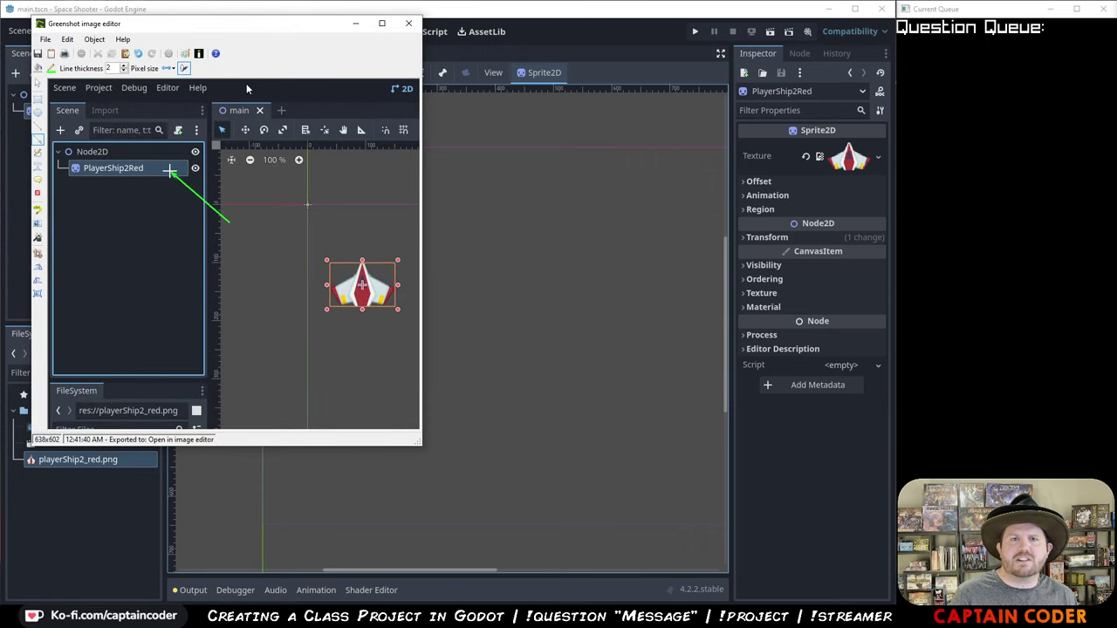
left_click(45, 40)
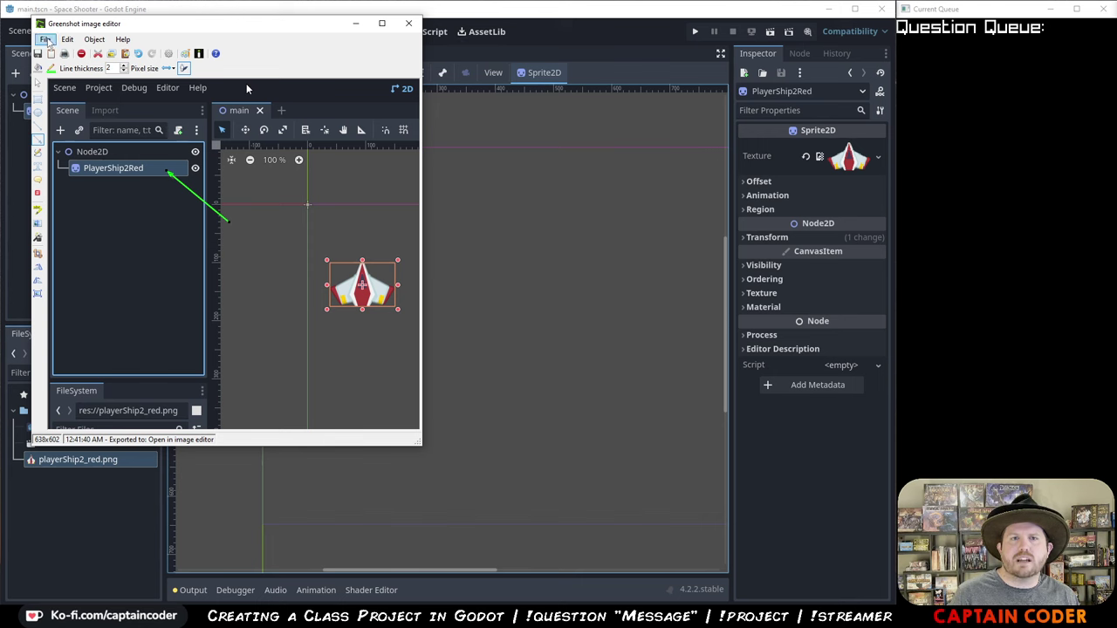
left_click(79, 78)
left_click(409, 22)
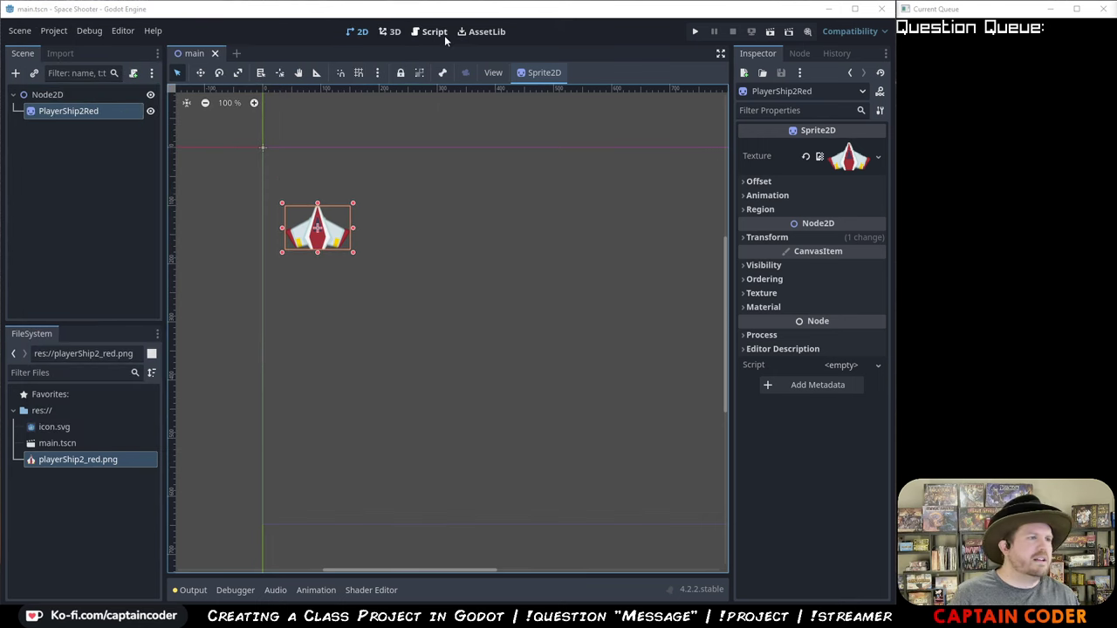
key("alt+Tab")
key("ctrl+v")
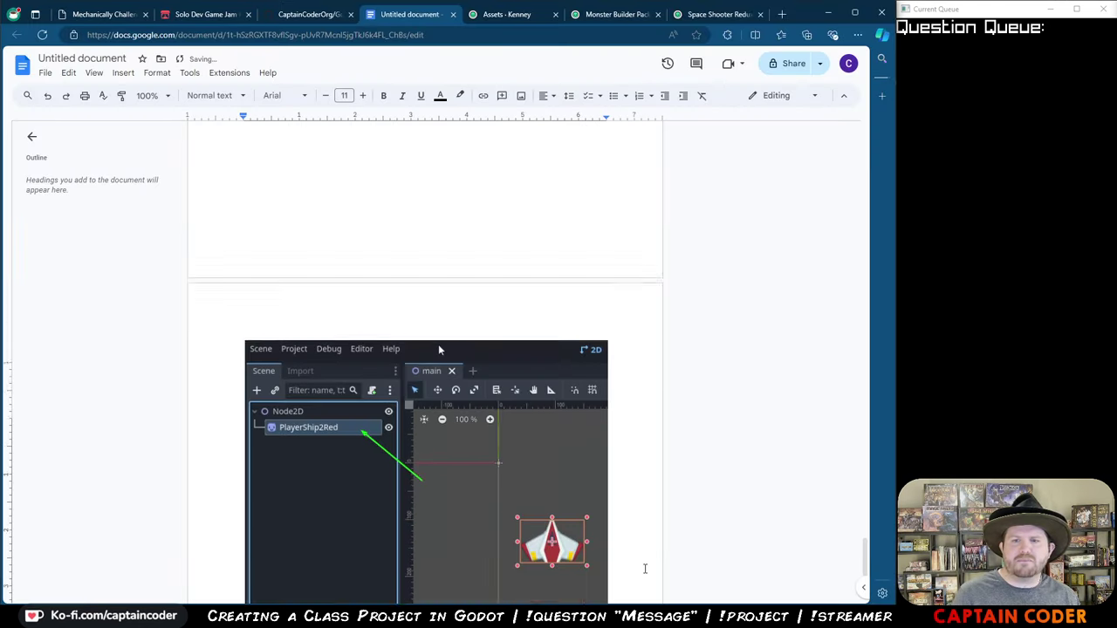
- Switch to Godot, capture PlayerShip2Red's context menu with Reparent to New Node highlighted, about 450 × 720 px, and open the screenshot in the Greenshot image editor
key("alt+Tab")
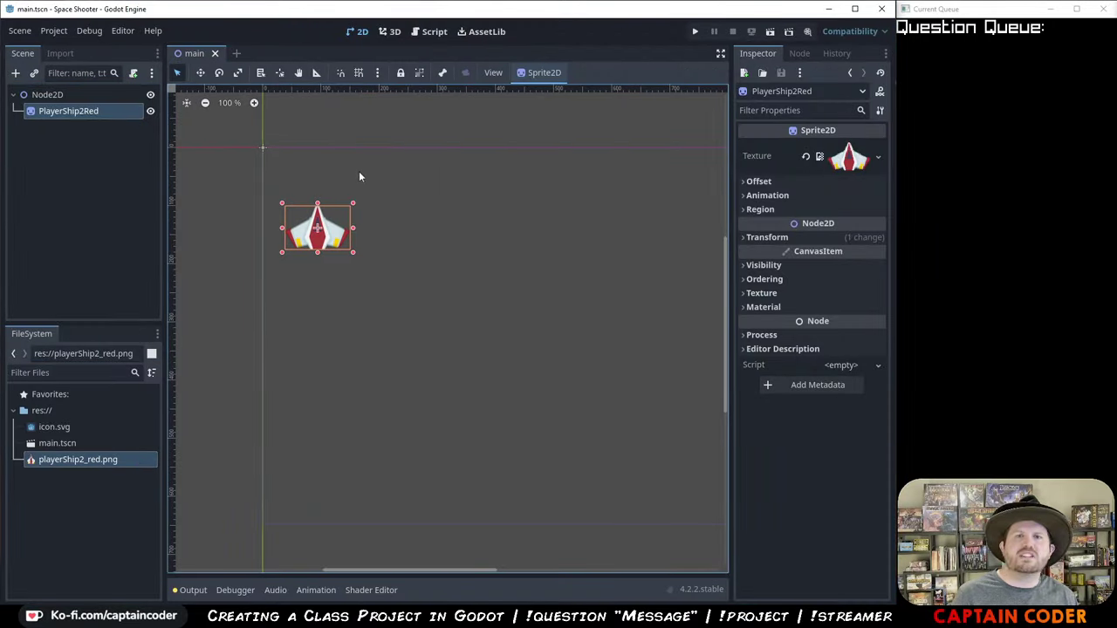
right_click(81, 111)
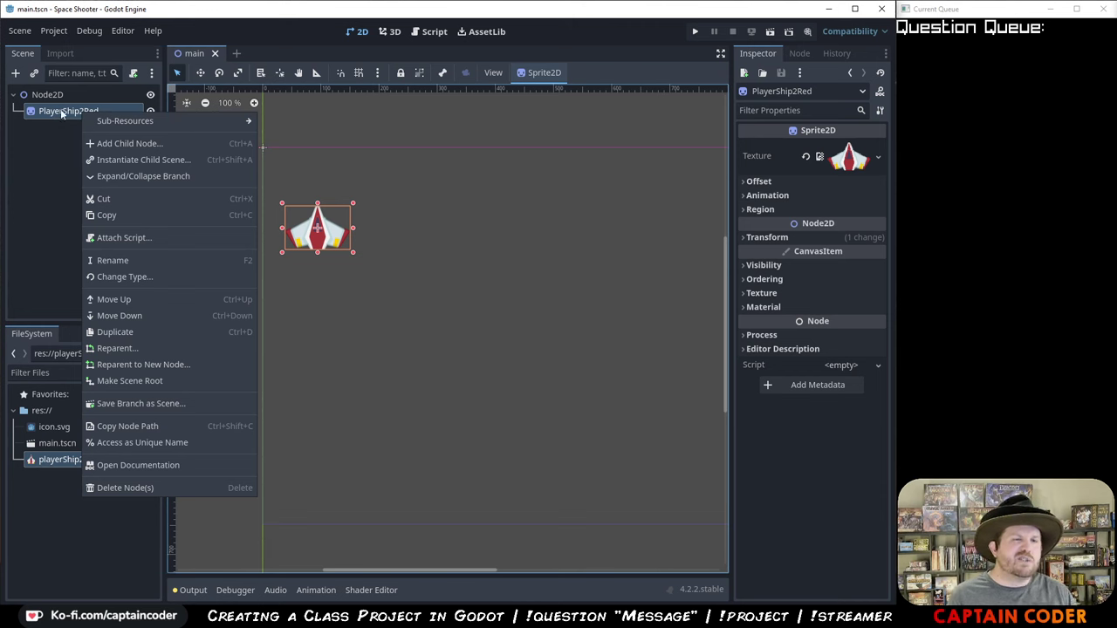
left_click(53, 94)
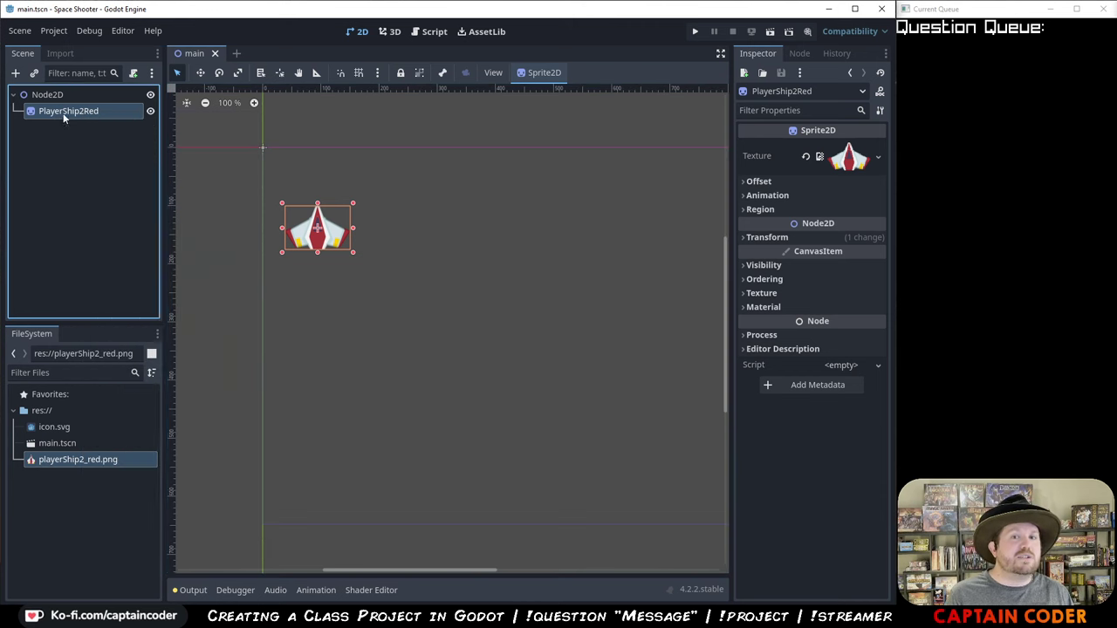
right_click(62, 112)
mouse_move(66, 121)
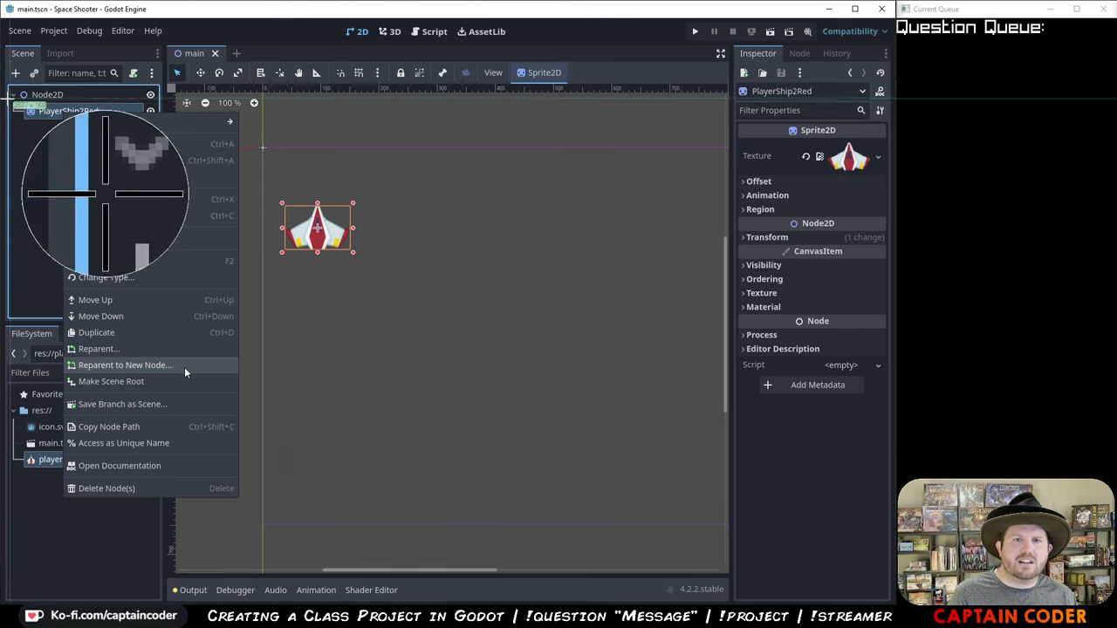
left_click_drag(8, 99, 269, 518)
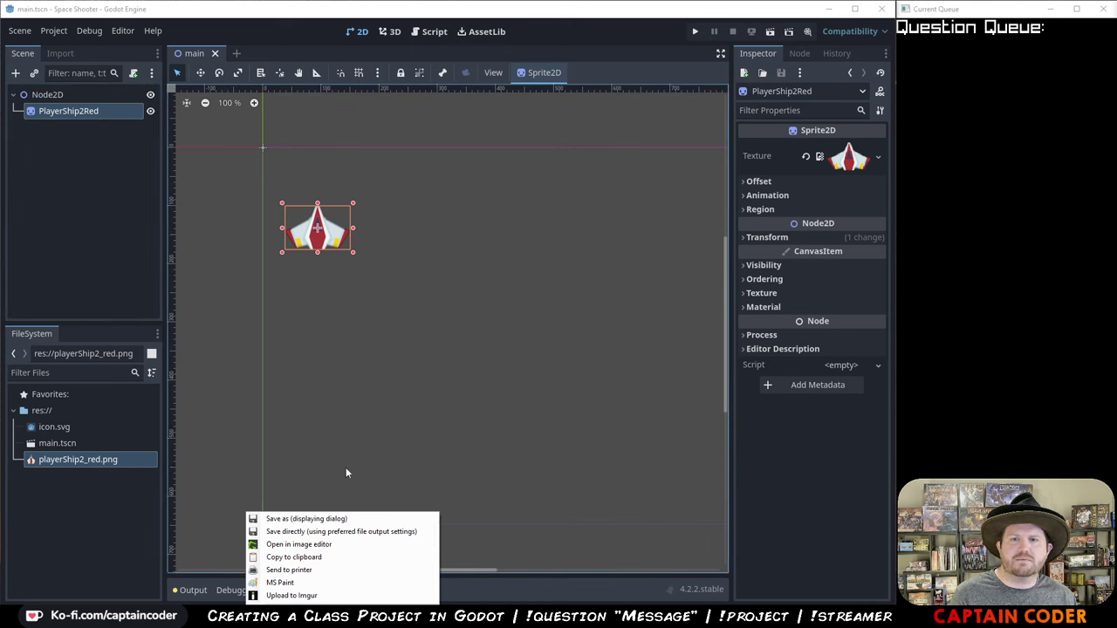
left_click(316, 546)
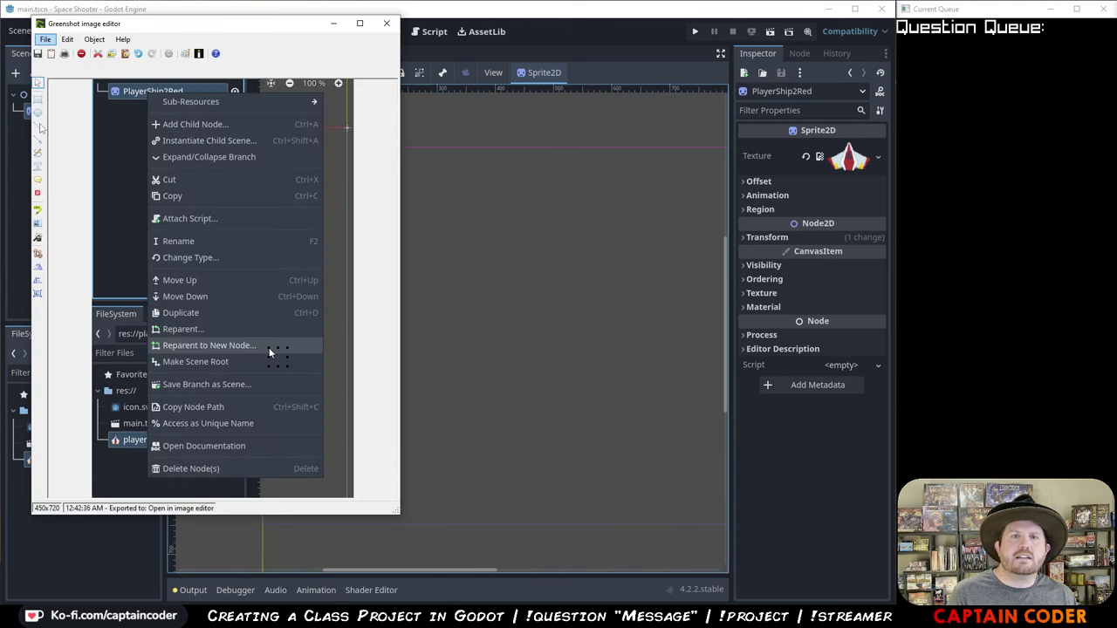
key("l")
left_click_drag(111, 125, 135, 106)
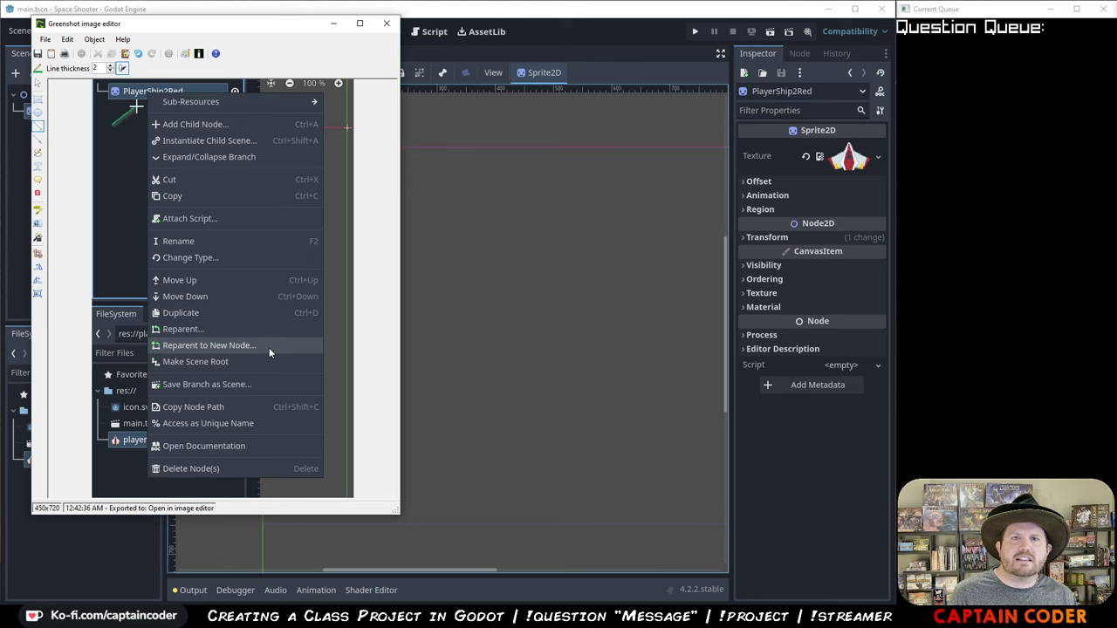
key("ctrl+z")
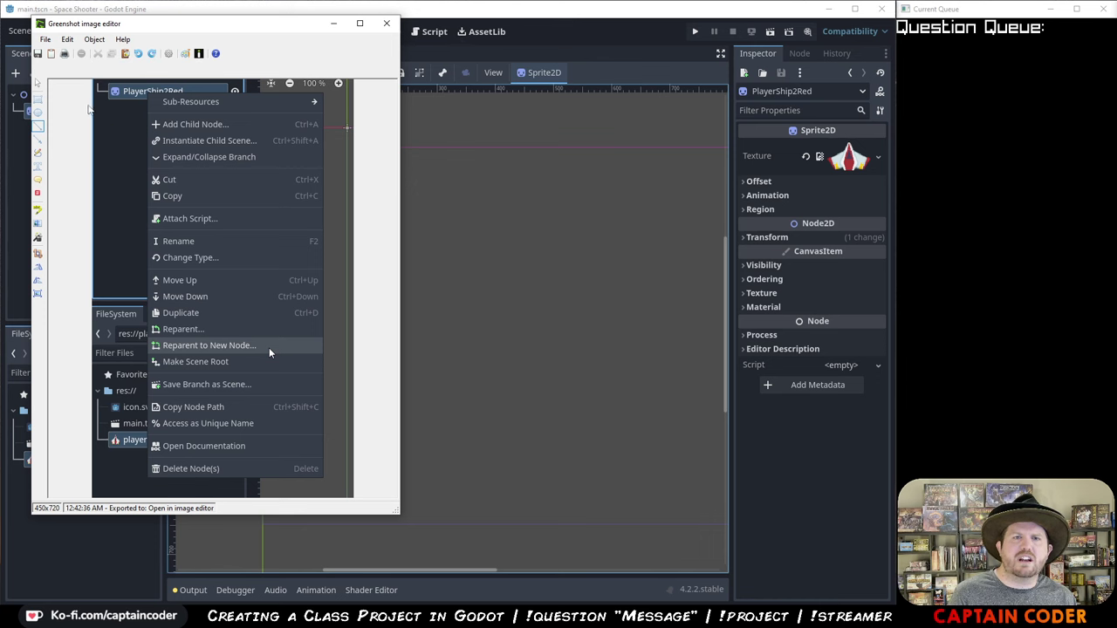
key("ctrl+y")
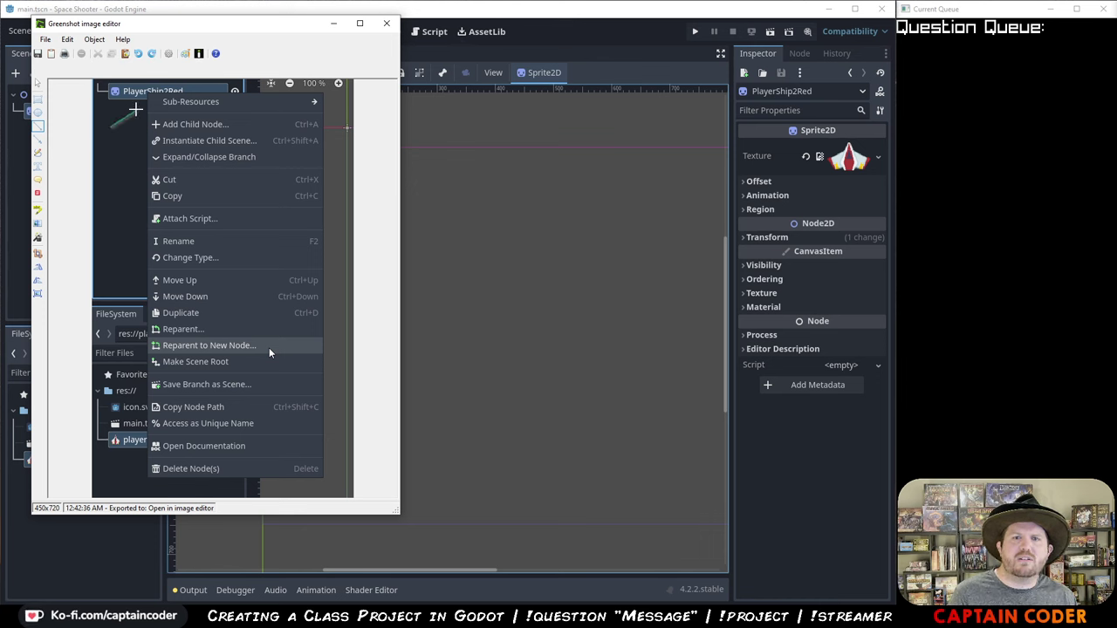
left_click(37, 193)
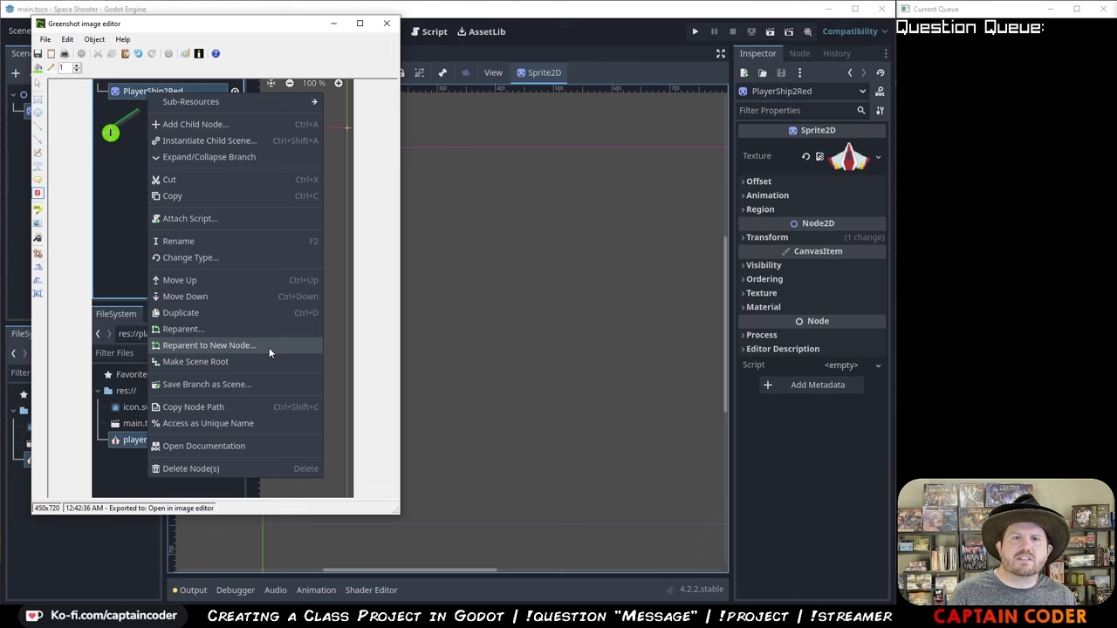
- Draw green arrows to the PlayerShip2Red node and the Reparent to New Node entry, labelled with counters 1 and 2
left_click(37, 140)
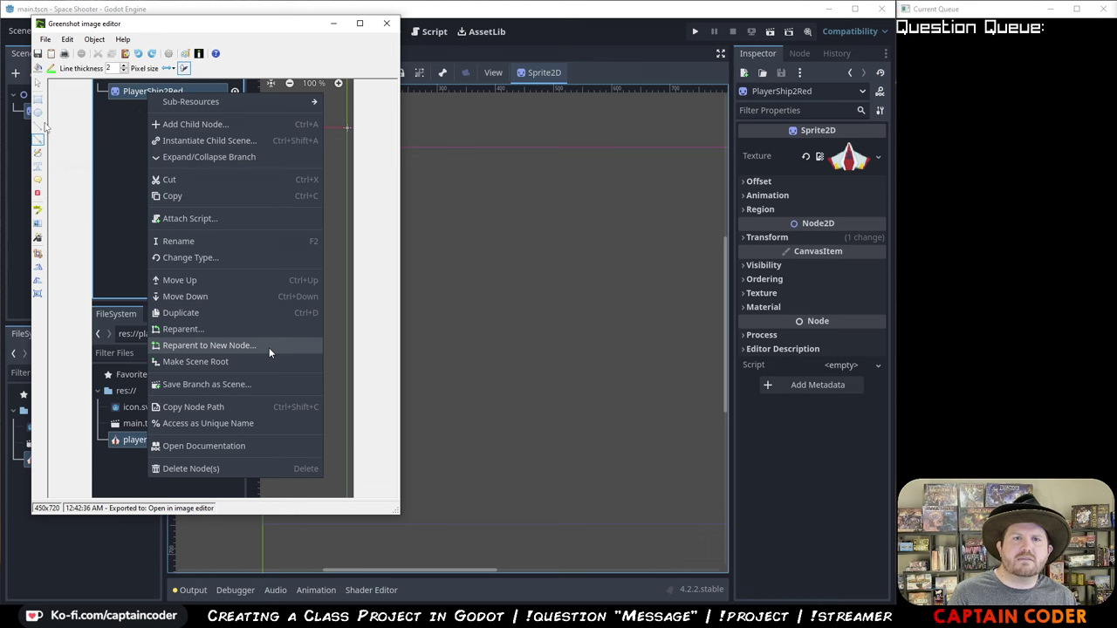
left_click_drag(105, 123, 132, 103)
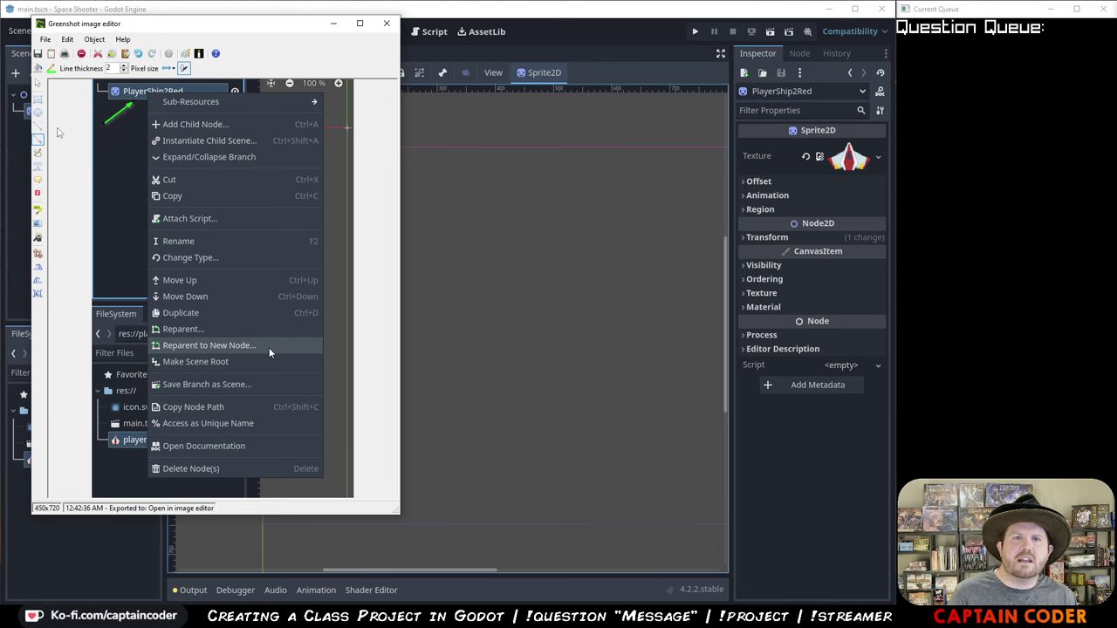
left_click(38, 193)
left_click(106, 130)
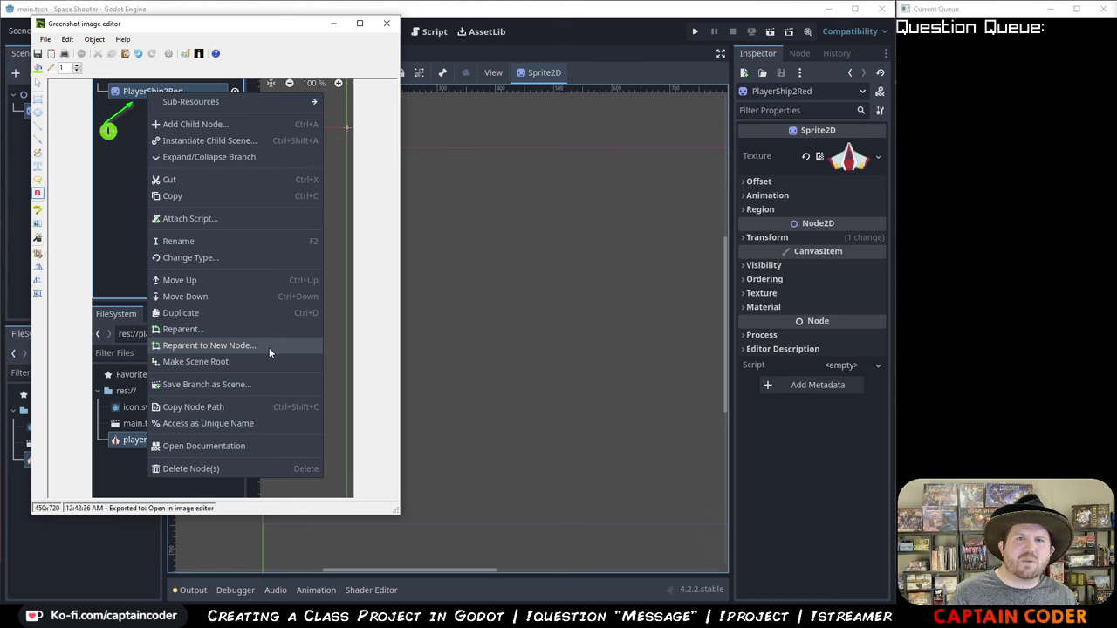
left_click(37, 139)
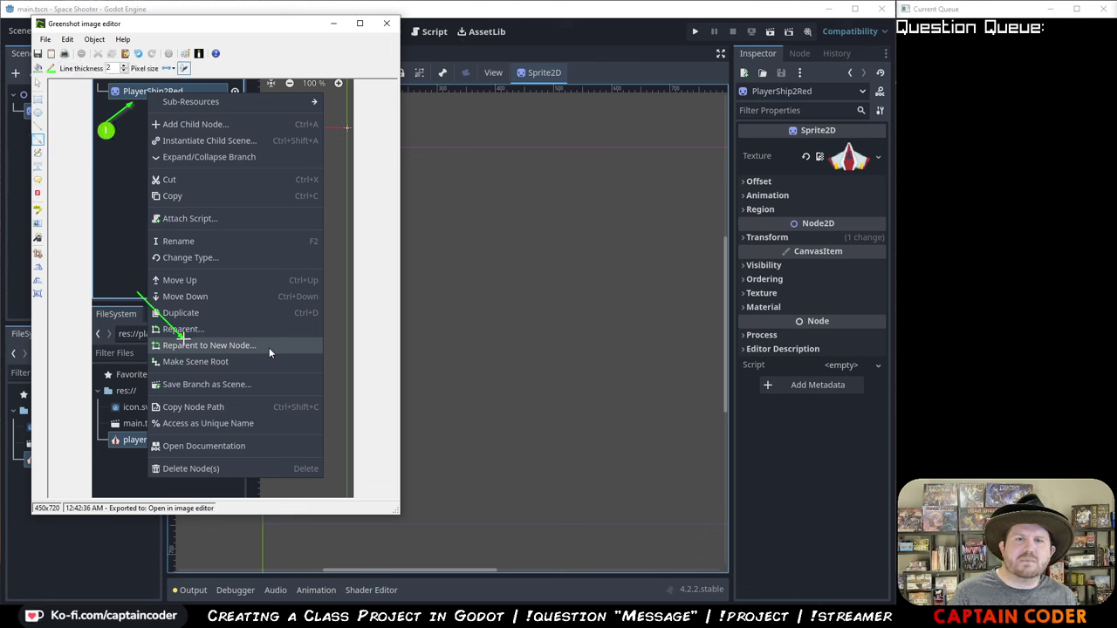
left_click(38, 193)
left_click(134, 286)
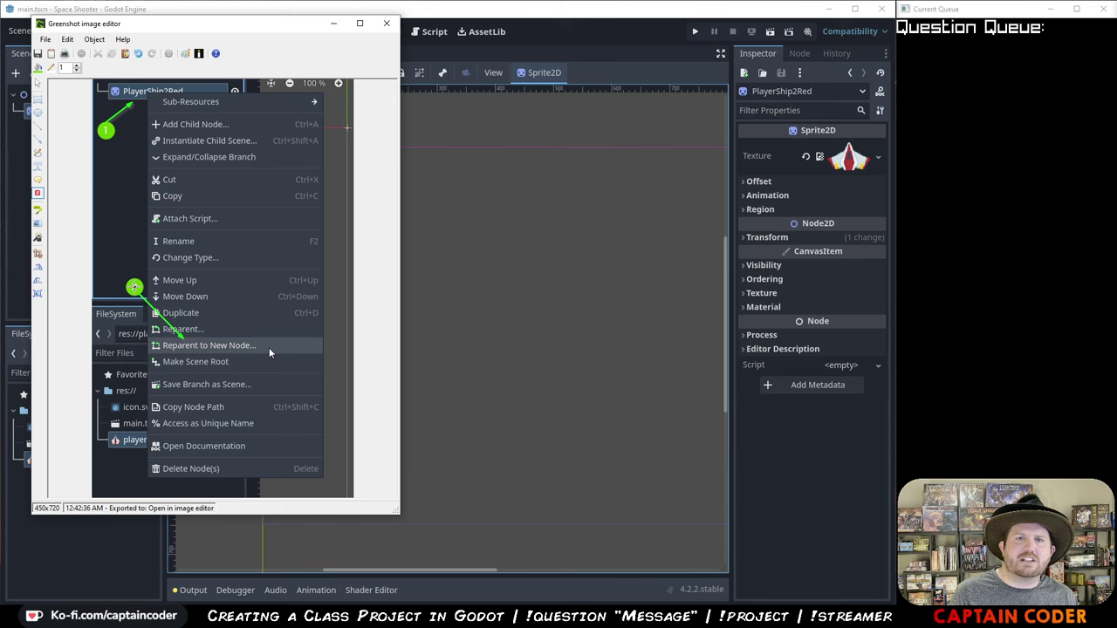
- Copy the annotated context-menu screenshot into the Google Docs guide below the previous image, and close its Greenshot editor
left_click(45, 39)
left_click(191, 80)
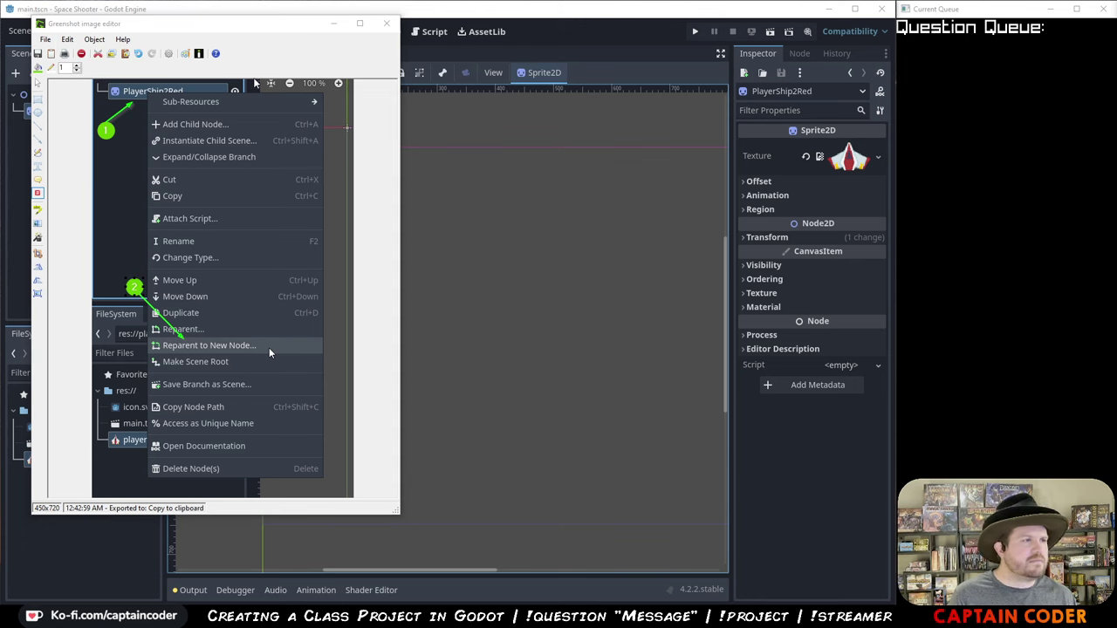
key("alt+Tab")
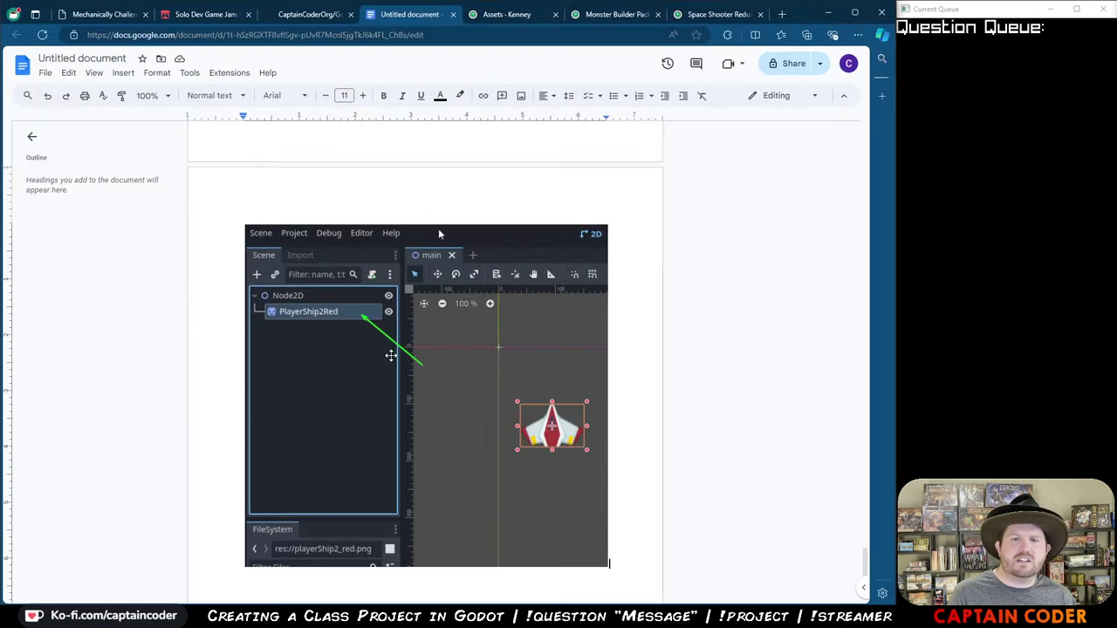
key("ctrl+v")
key("alt+Tab")
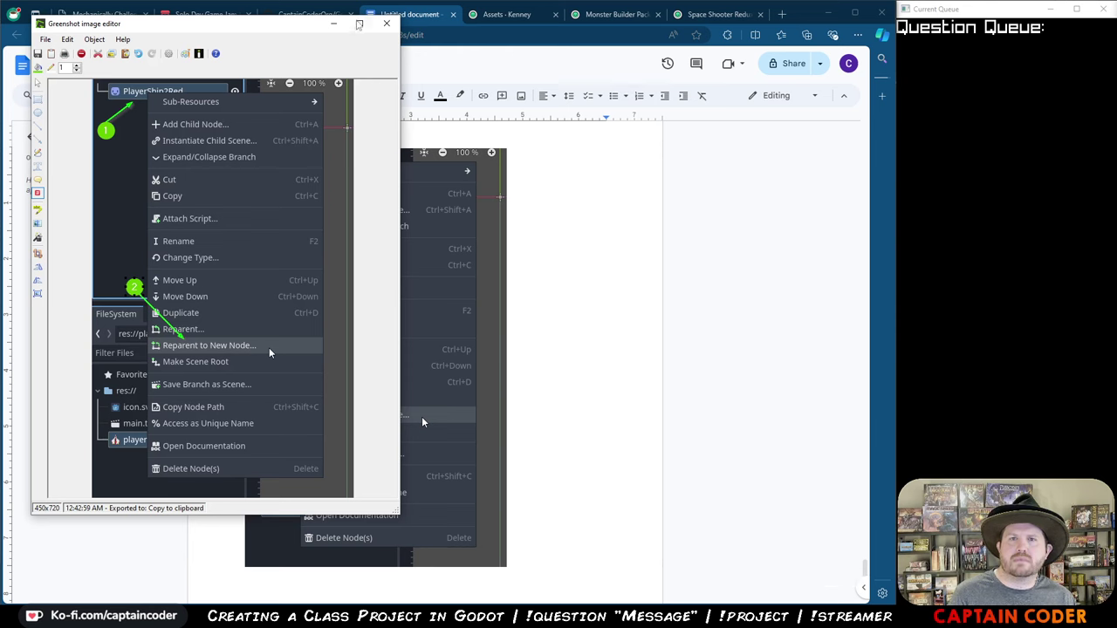
left_click(386, 23)
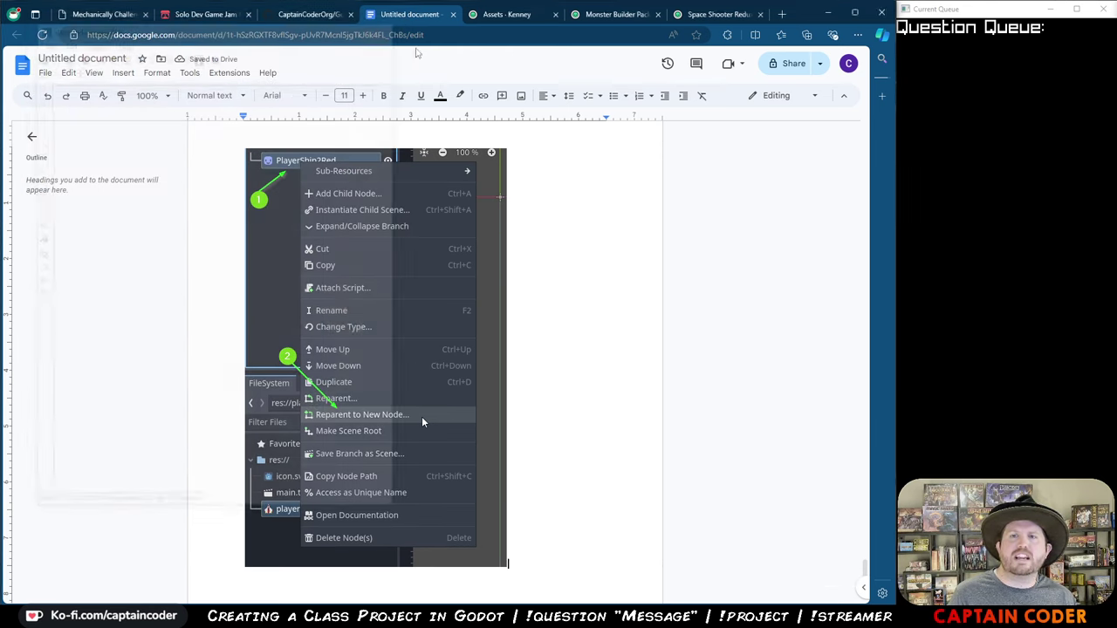
- Switch to Godot, start reparenting PlayerShip2Red to a new node and search the node types for CharacterBody2D
key("alt+Tab")
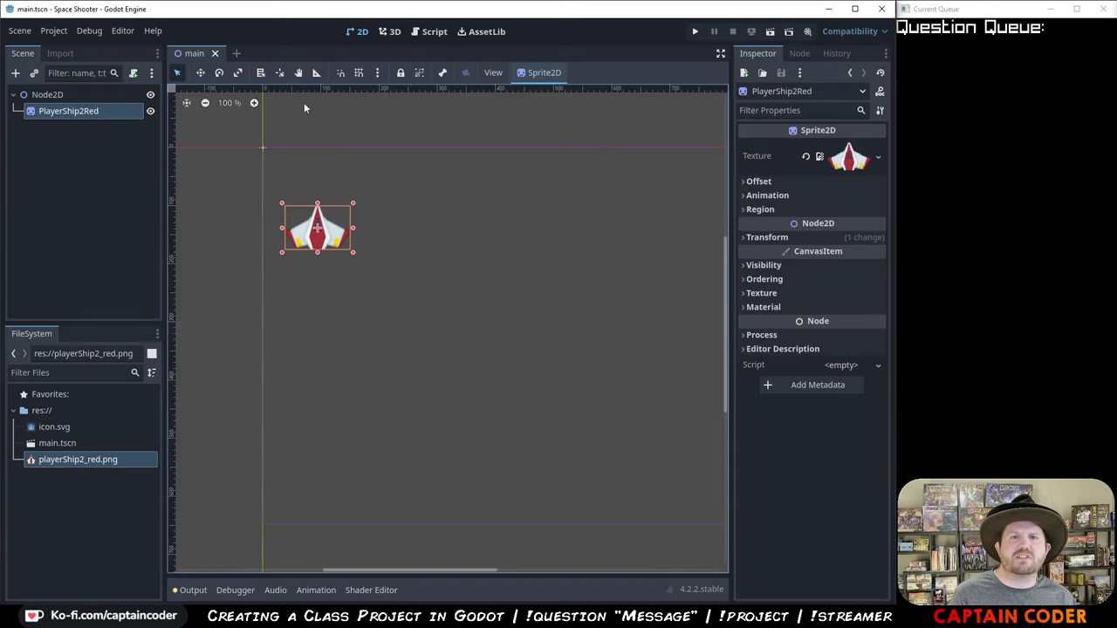
right_click(98, 111)
left_click(181, 361)
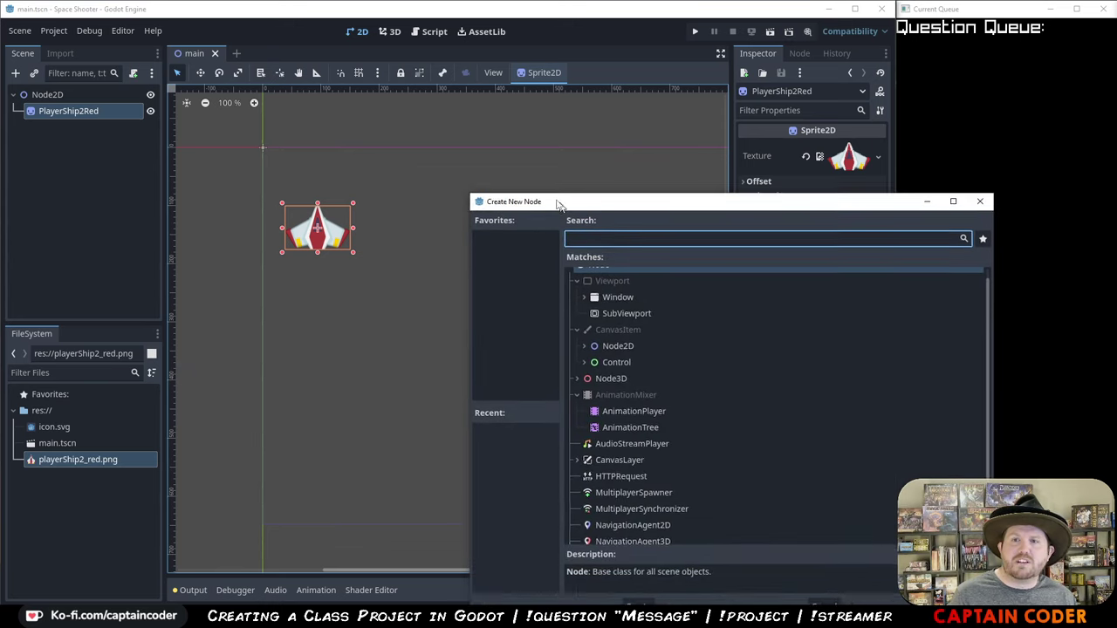
left_click_drag(574, 208, 348, 140)
type("Characte")
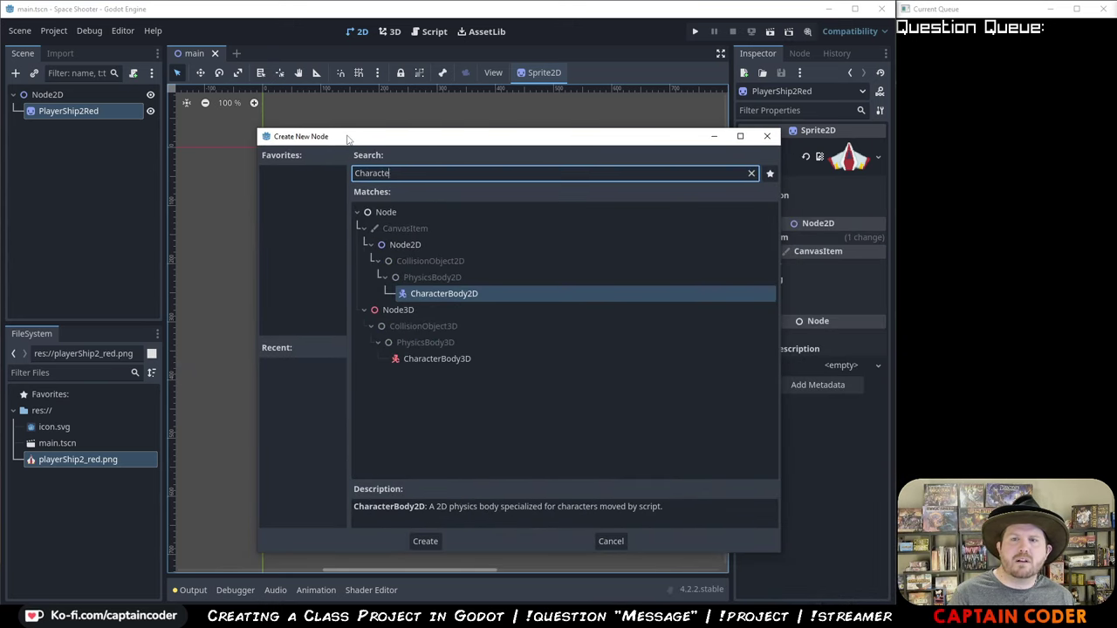
type("rBody")
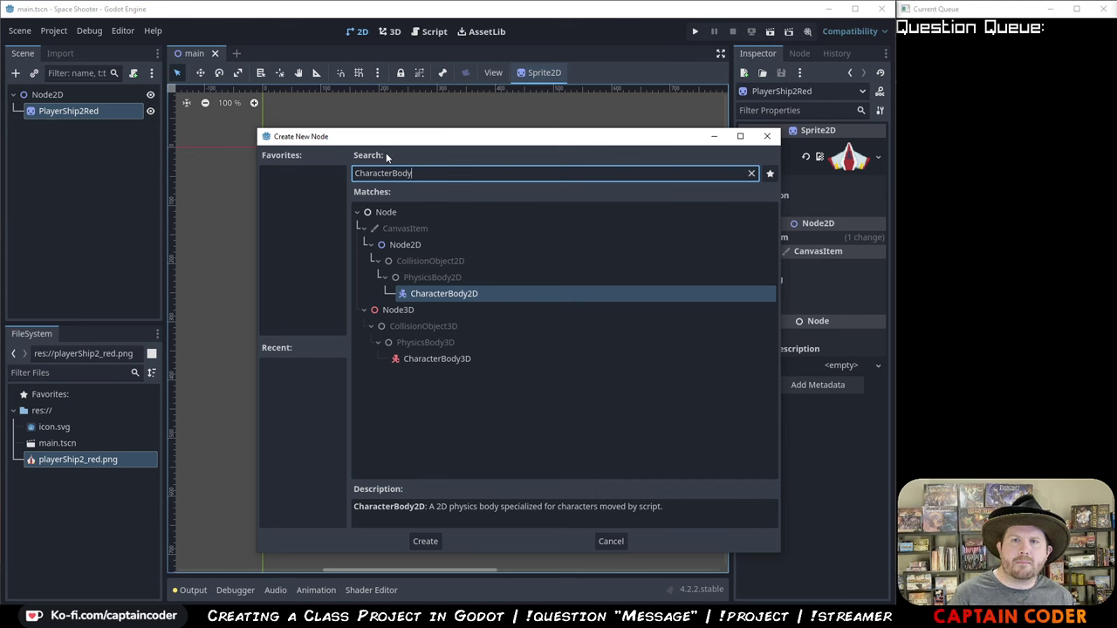
type("2")
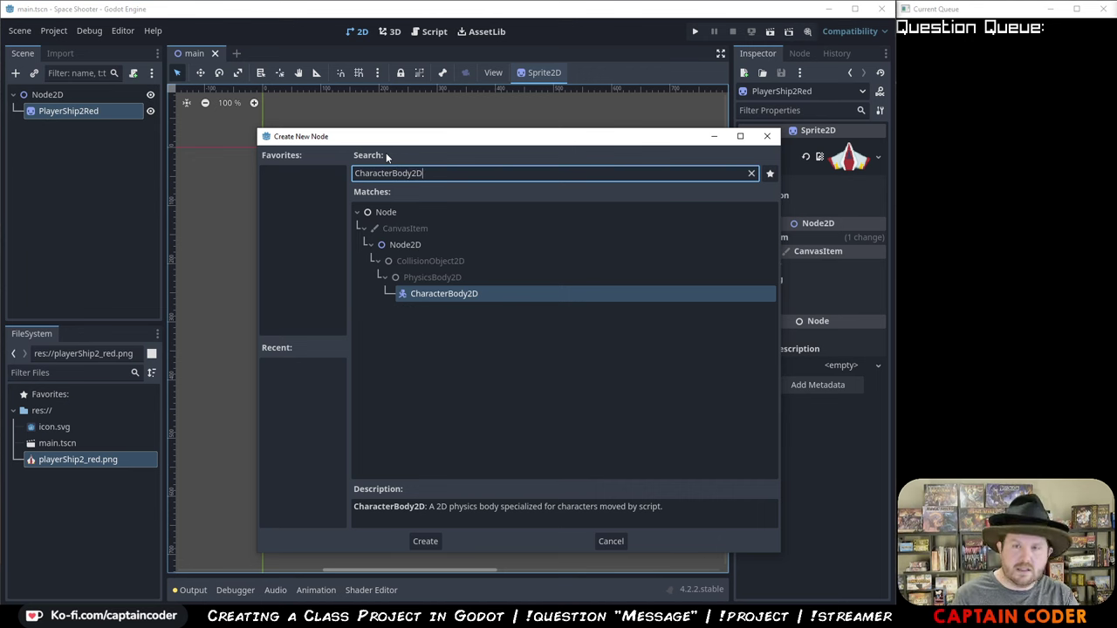
type("D")
- Capture a screenshot of the Create New Node dialog, about 916 × 742 px, and open it in the Greenshot image editor
key("ctrl+Print")
left_click_drag(254, 122, 780, 555)
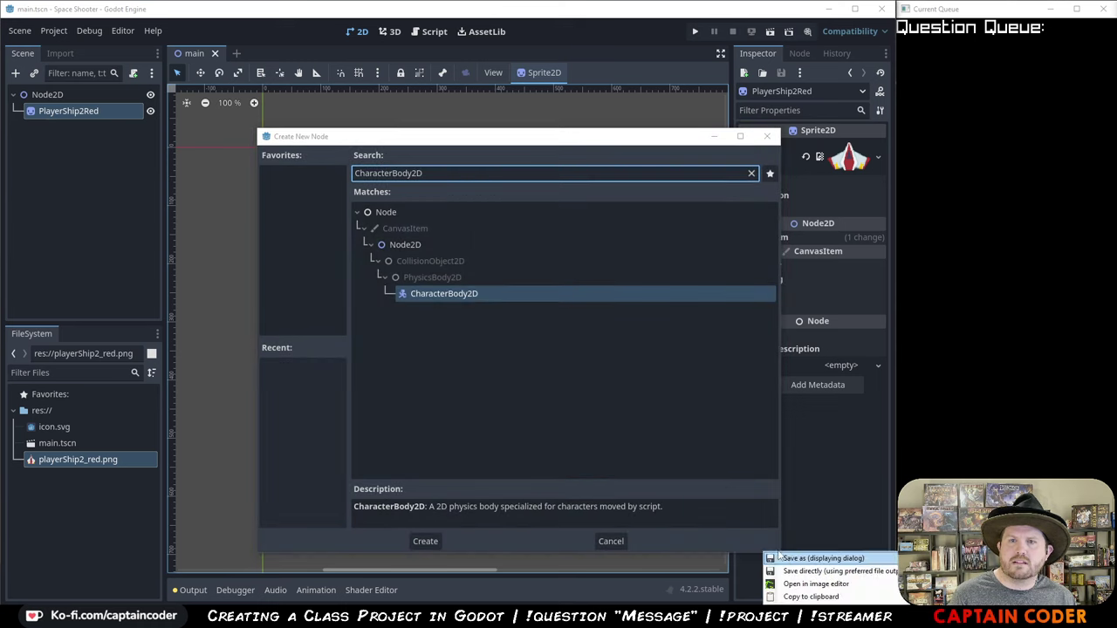
left_click(816, 584)
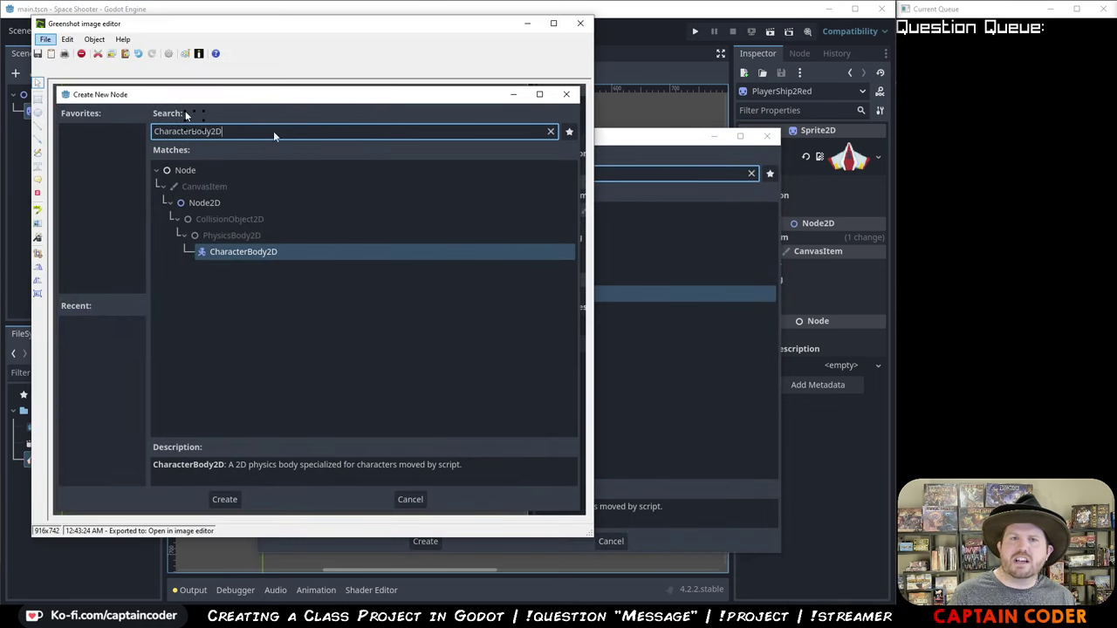
- Frame the search text, the CharacterBody2D match and the Create button with green rectangles, and number them 1 to 3 with counters
left_click(38, 100)
left_click_drag(144, 116, 237, 144)
left_click_drag(186, 240, 299, 261)
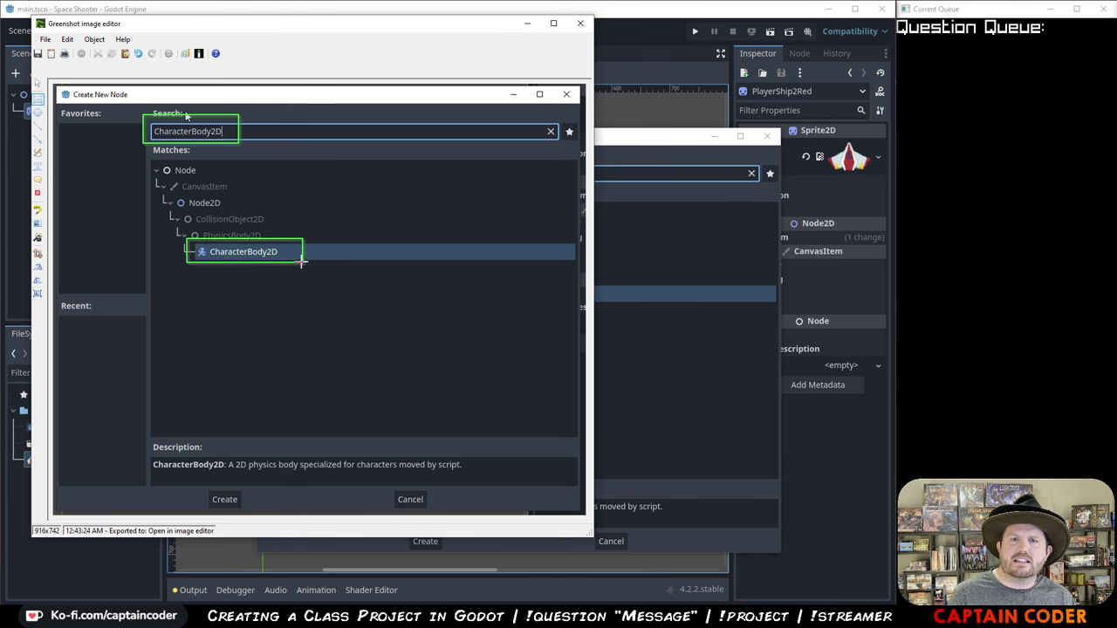
left_click_drag(199, 488, 254, 513)
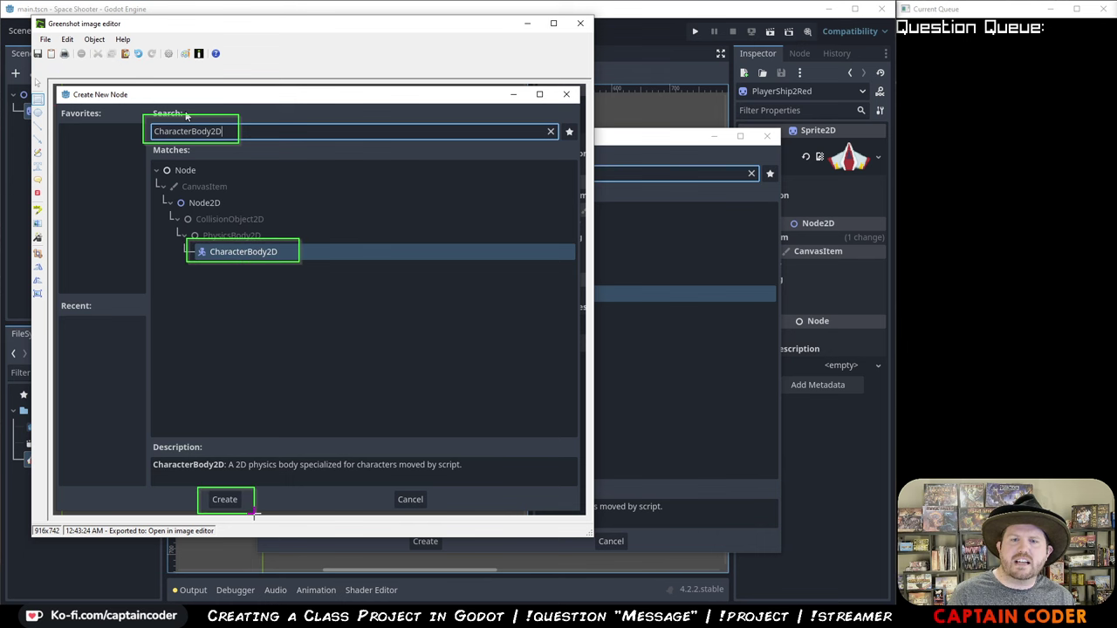
left_click(38, 193)
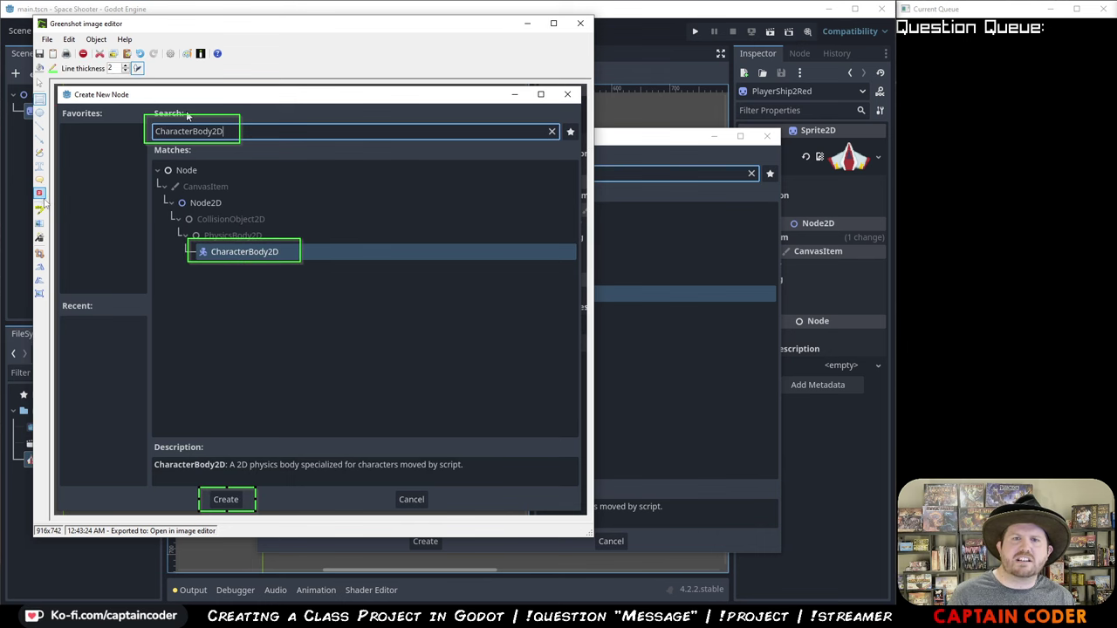
left_click(131, 132)
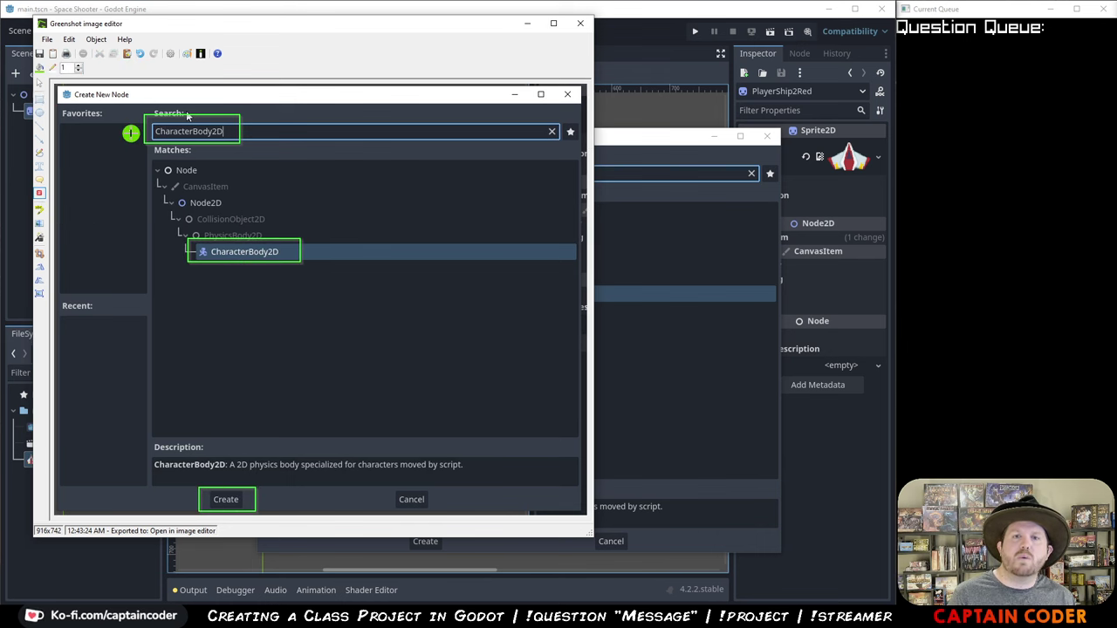
left_click(303, 236)
left_click(195, 486)
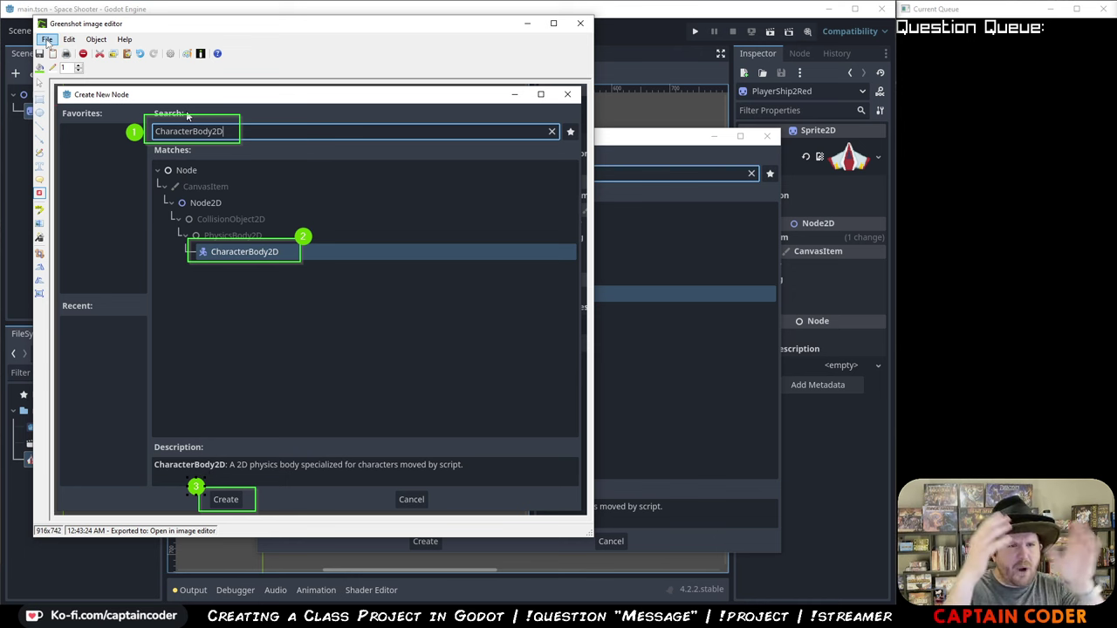
- Copy the annotated Create New Node screenshot into the Google Docs guide below the context-menu image, and close its Greenshot editor
left_click(47, 40)
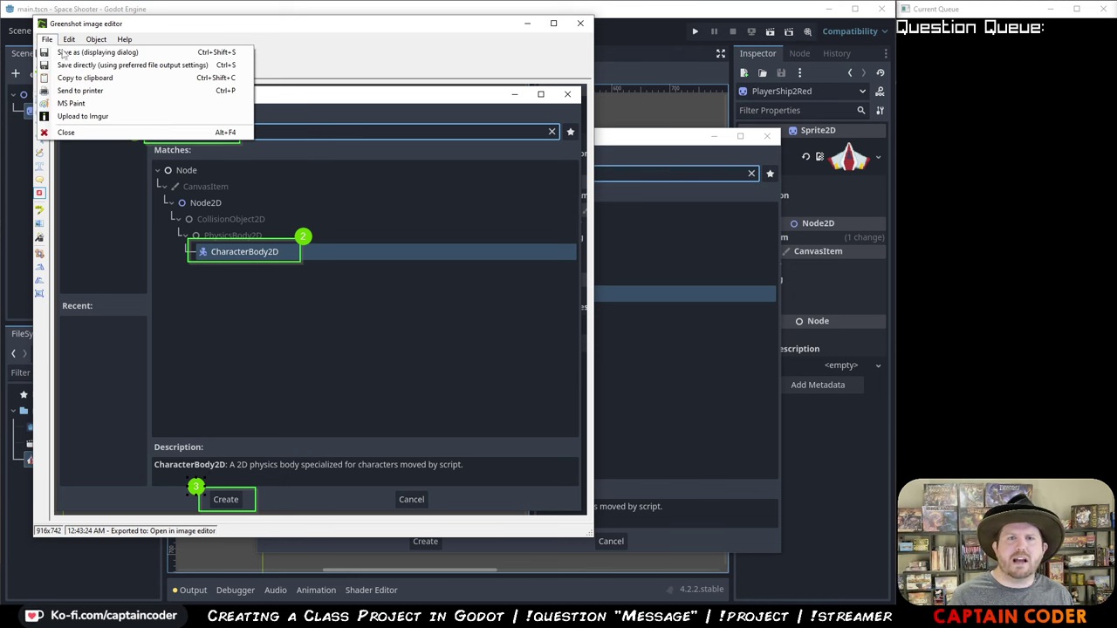
left_click(101, 78)
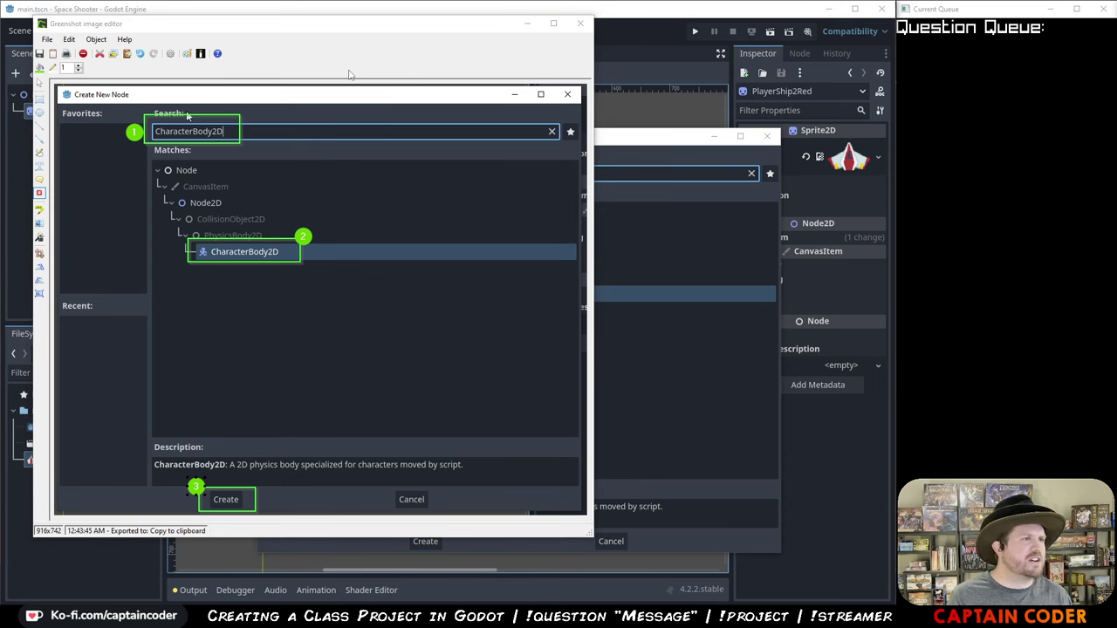
key("alt+Tab")
key("ctrl+v")
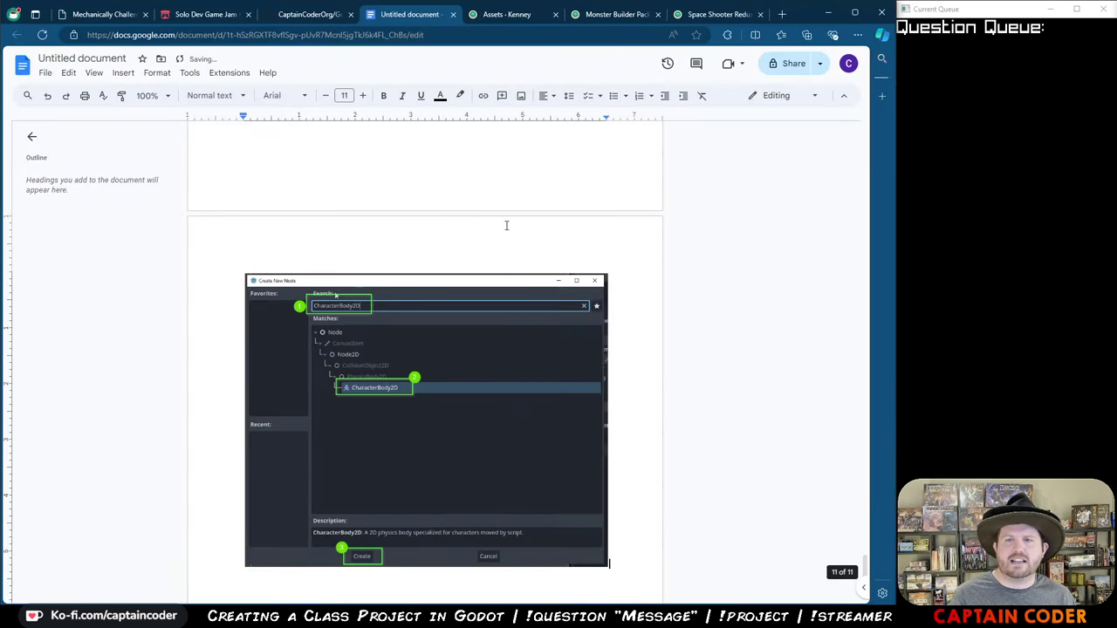
key("alt+Tab")
left_click(582, 24)
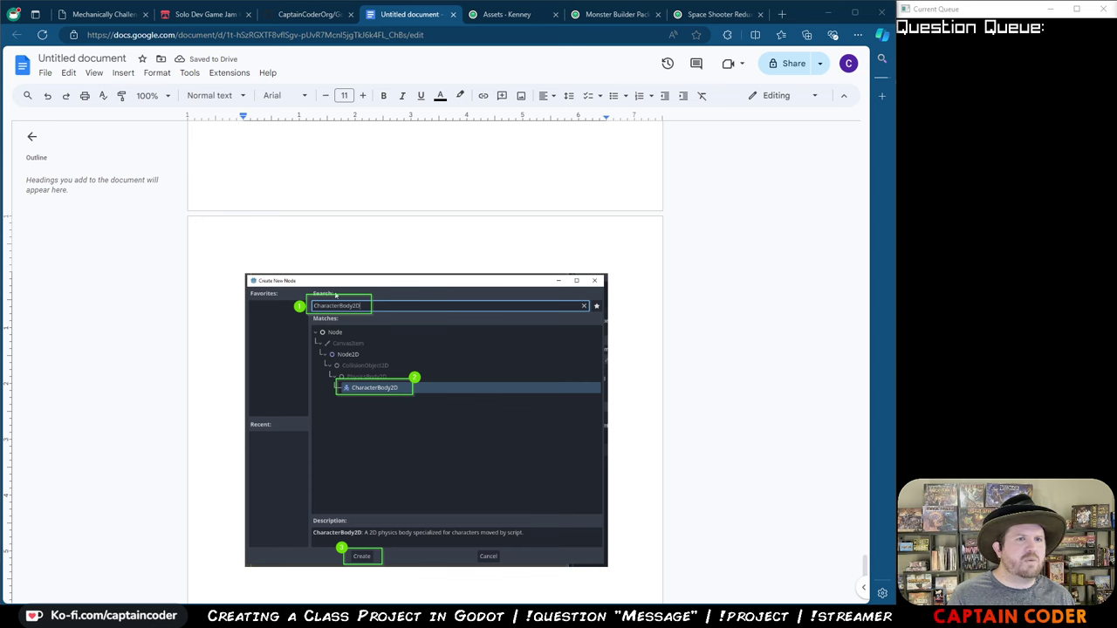
- Create the CharacterBody2D parent node in Godot, capture the Scene panel at about 322 × 487 px and open the screenshot in the Greenshot image editor
key("alt+Tab")
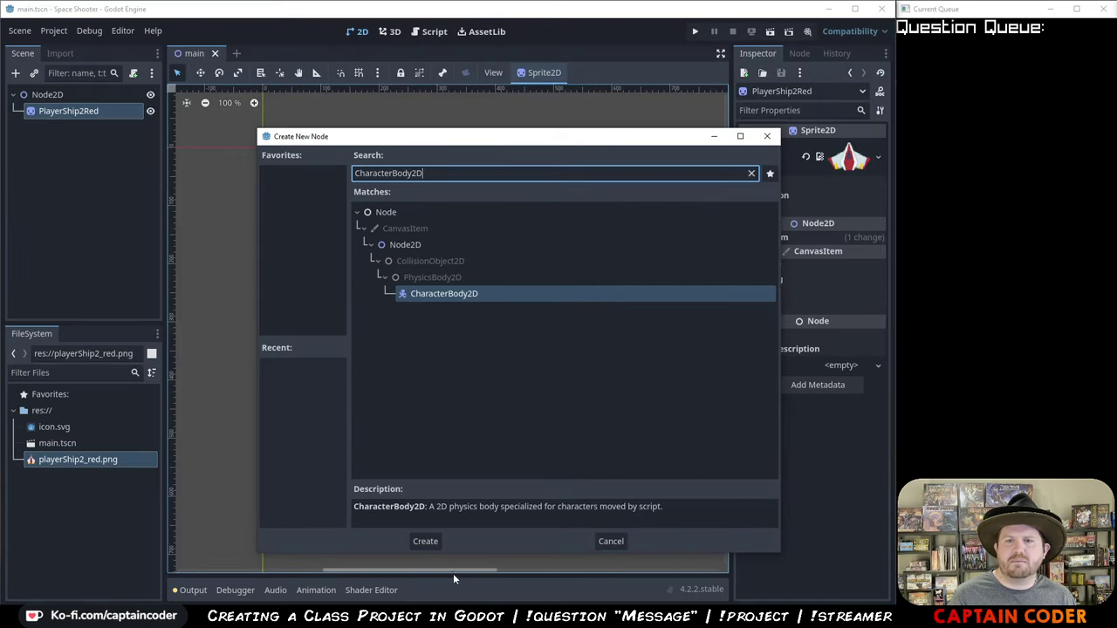
left_click(427, 541)
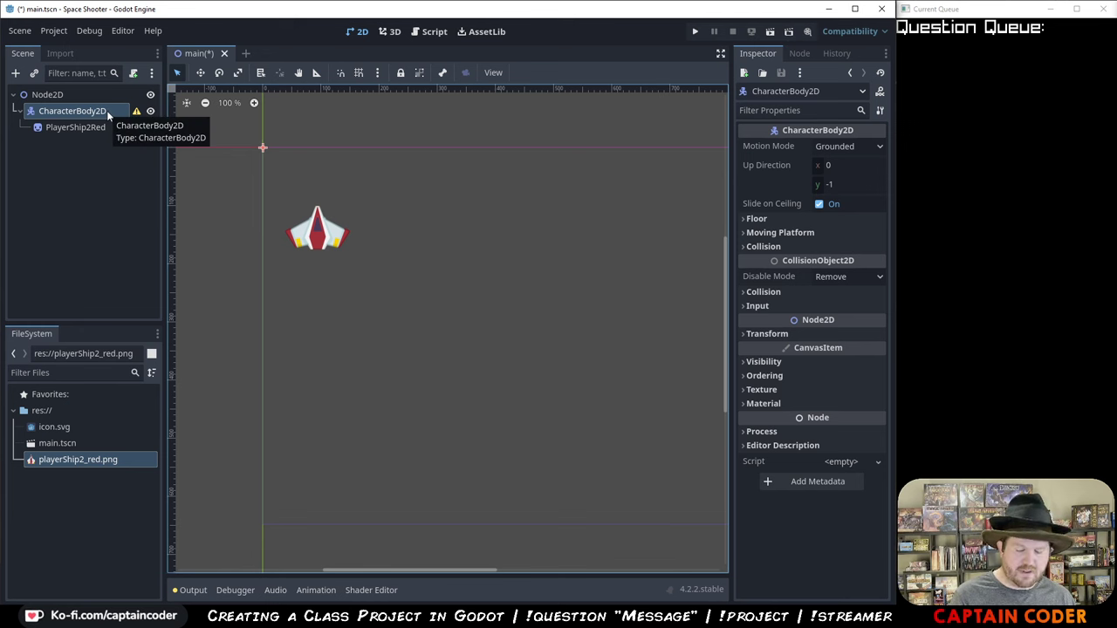
key("Print")
left_click_drag(0, 36, 195, 305)
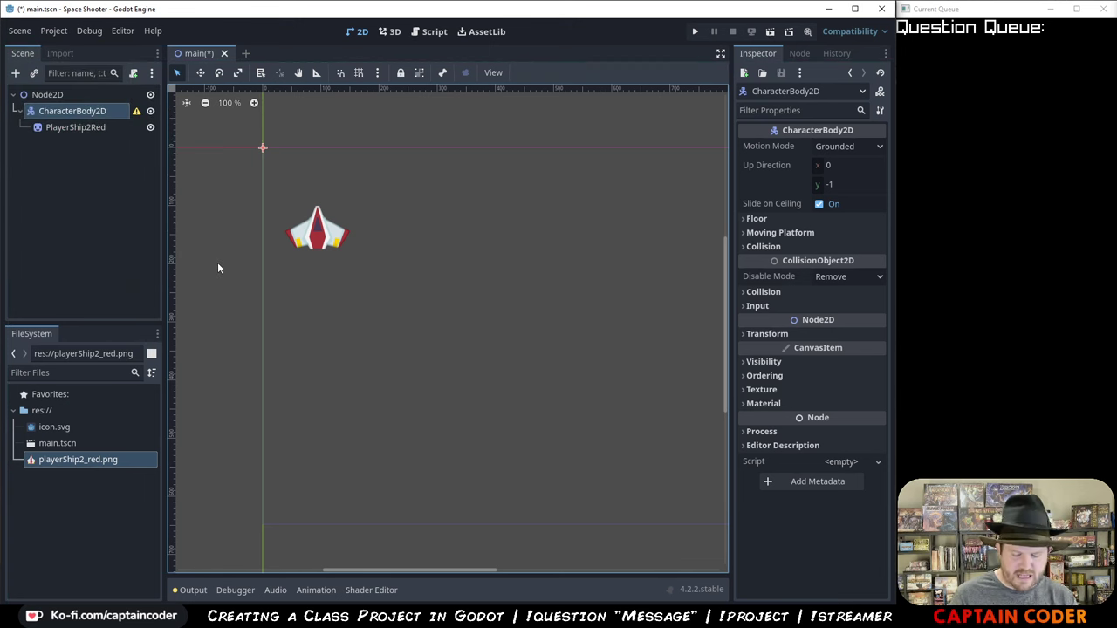
key("Print")
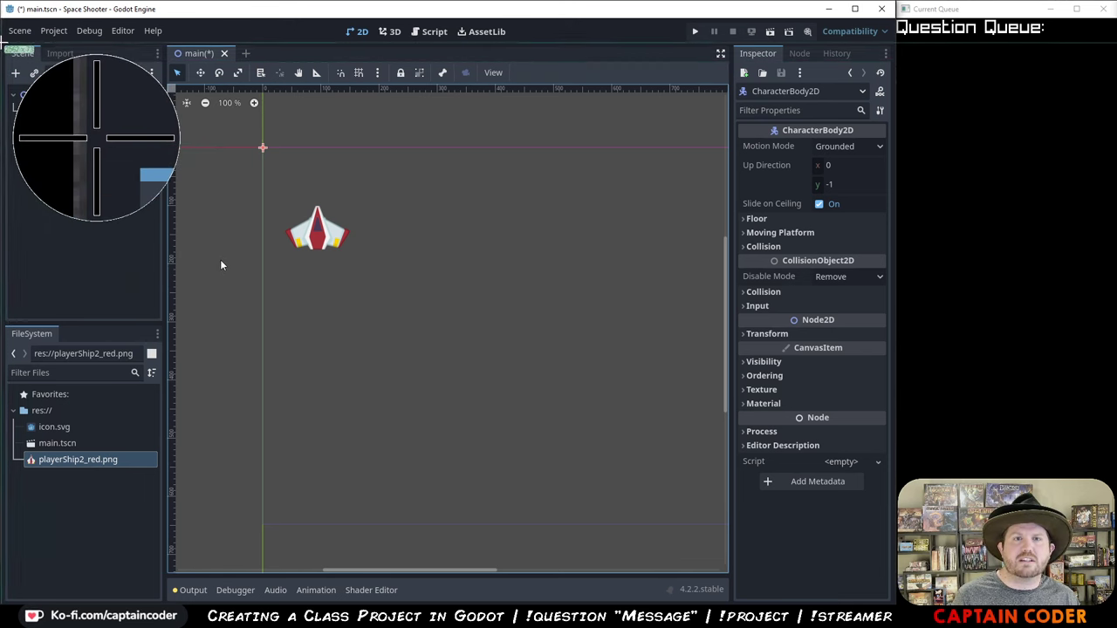
left_click_drag(1, 41, 187, 325)
mouse_move(218, 352)
left_click(449, 352)
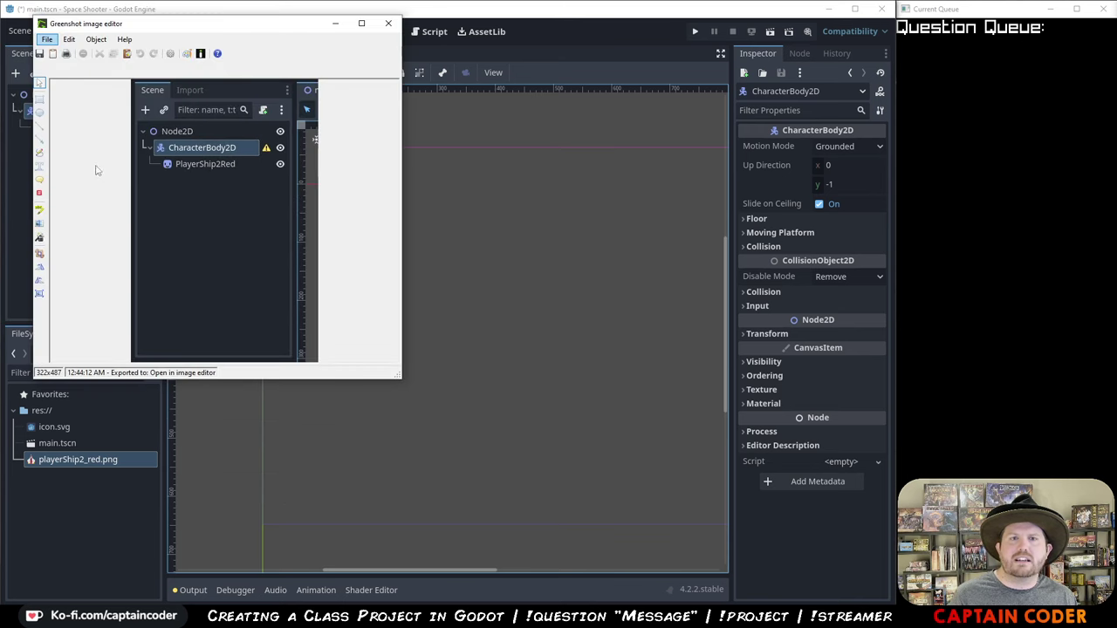
- Frame the warning icon beside CharacterBody2D with a green rectangle and copy the annotated image to the clipboard
left_click(39, 99)
left_click_drag(257, 140, 276, 159)
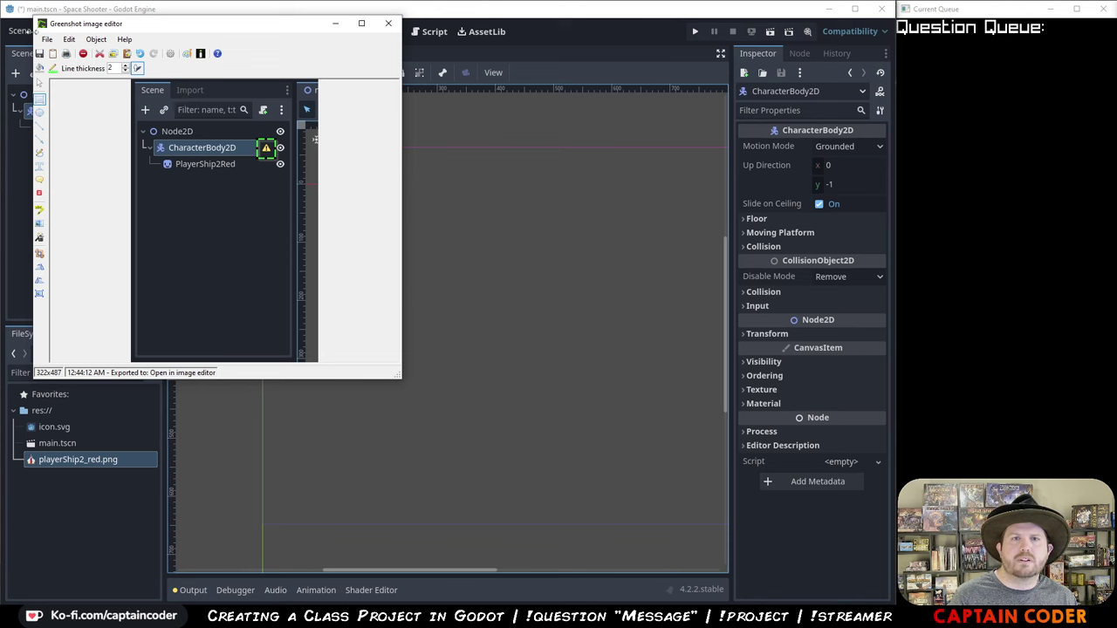
left_click(47, 39)
left_click(88, 80)
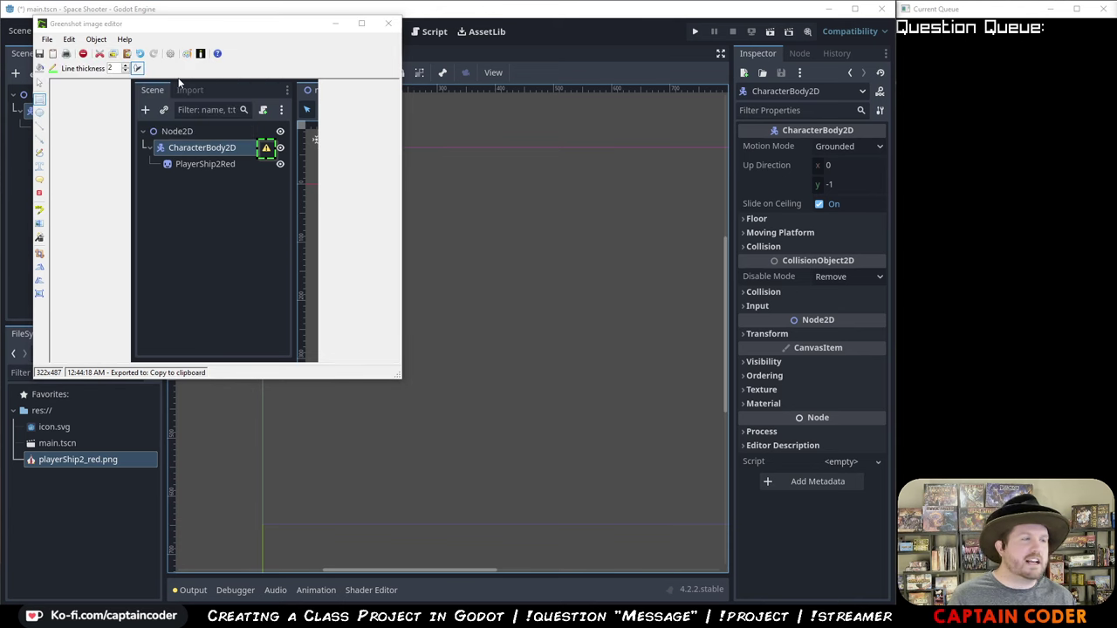
- Paste the annotated Scene panel screenshot below the Create New Node image in the Google Docs guide, and close its Greenshot editor
key("alt+Tab")
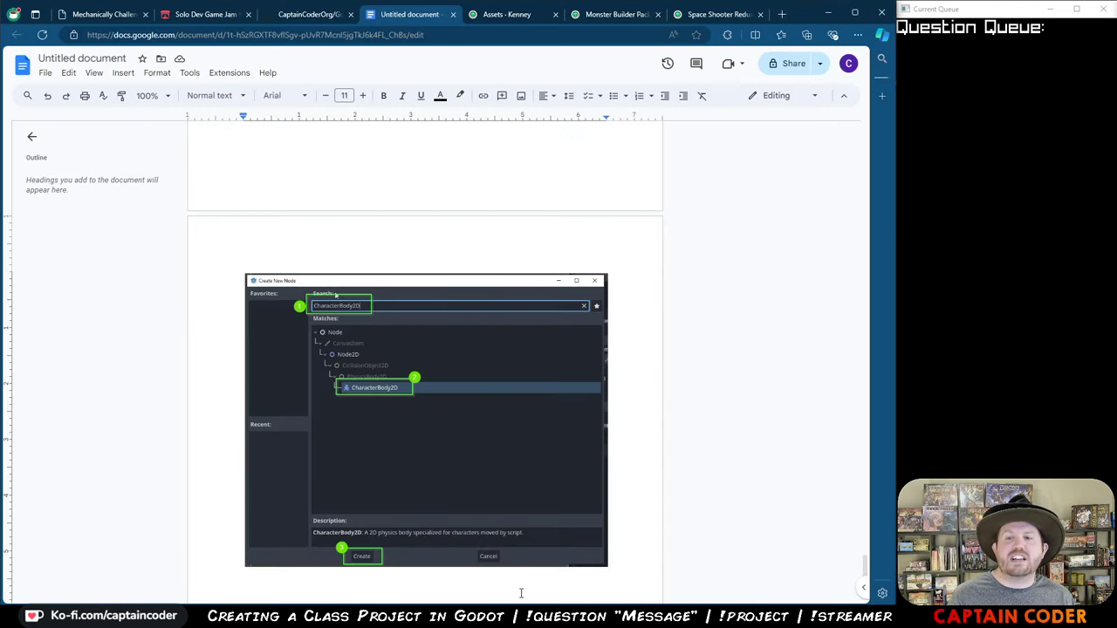
key("ctrl+v")
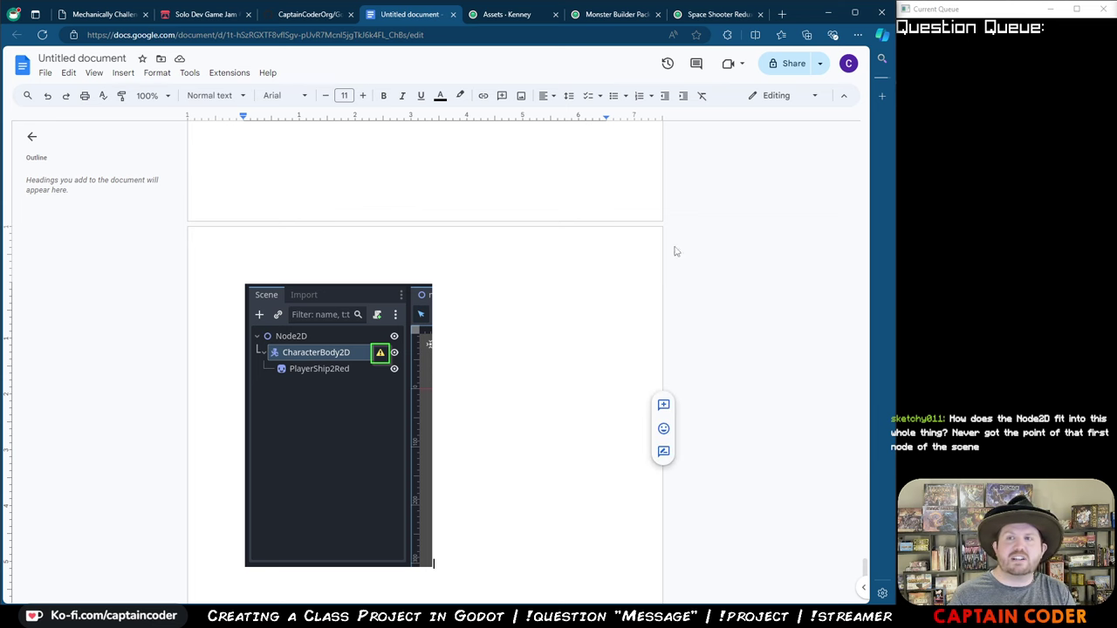
left_click(830, 12)
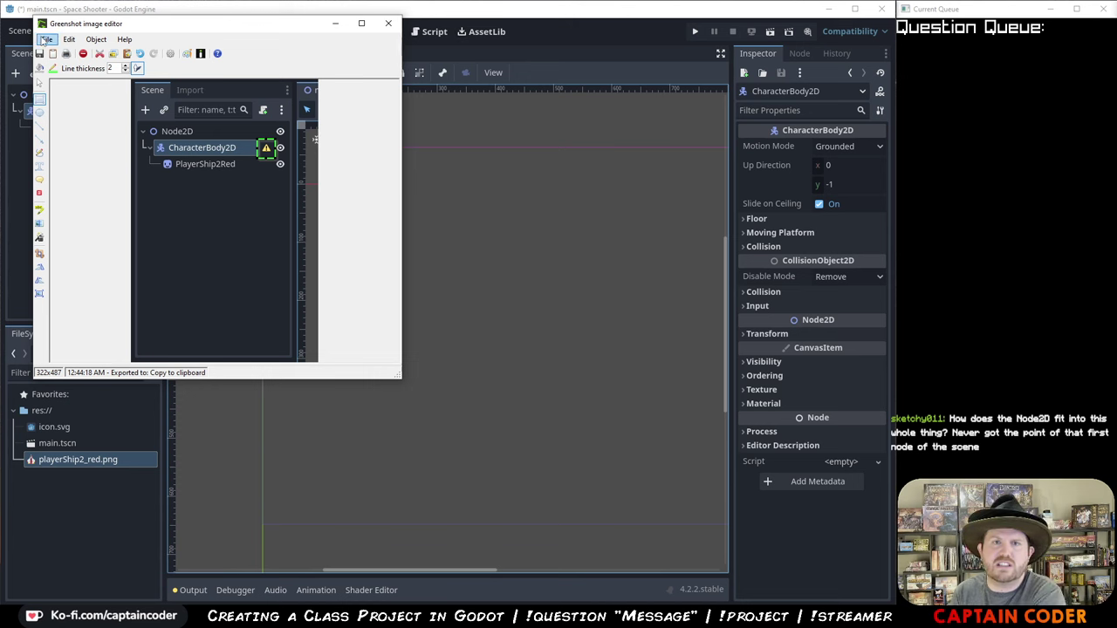
left_click(387, 25)
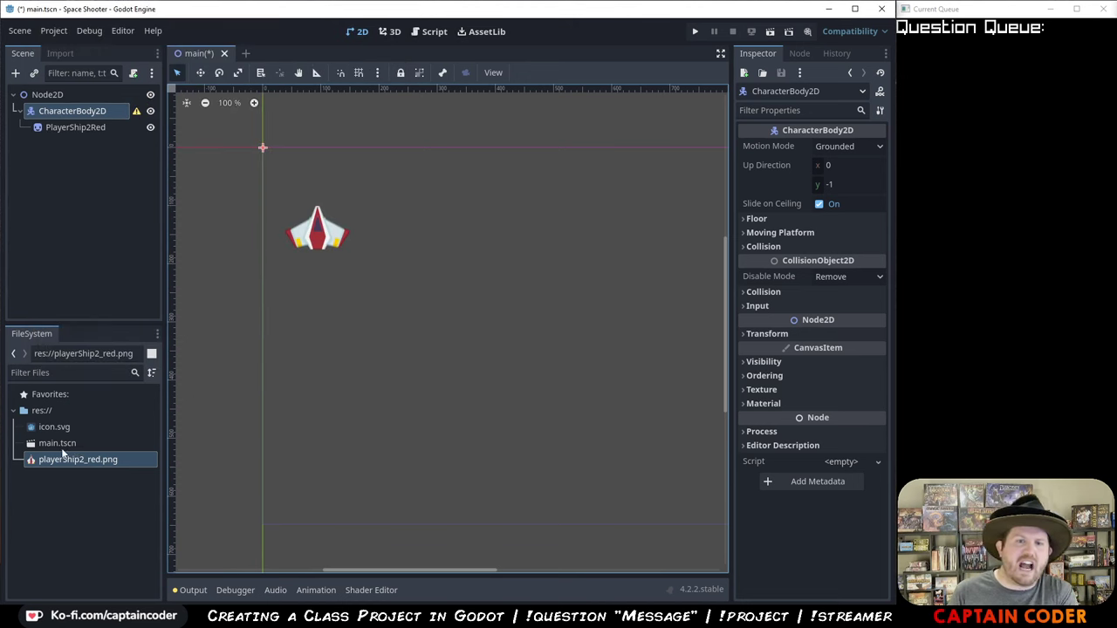
- Review the root Node2D and the main.tscn file in Godot, and save the main scene
left_click(48, 94)
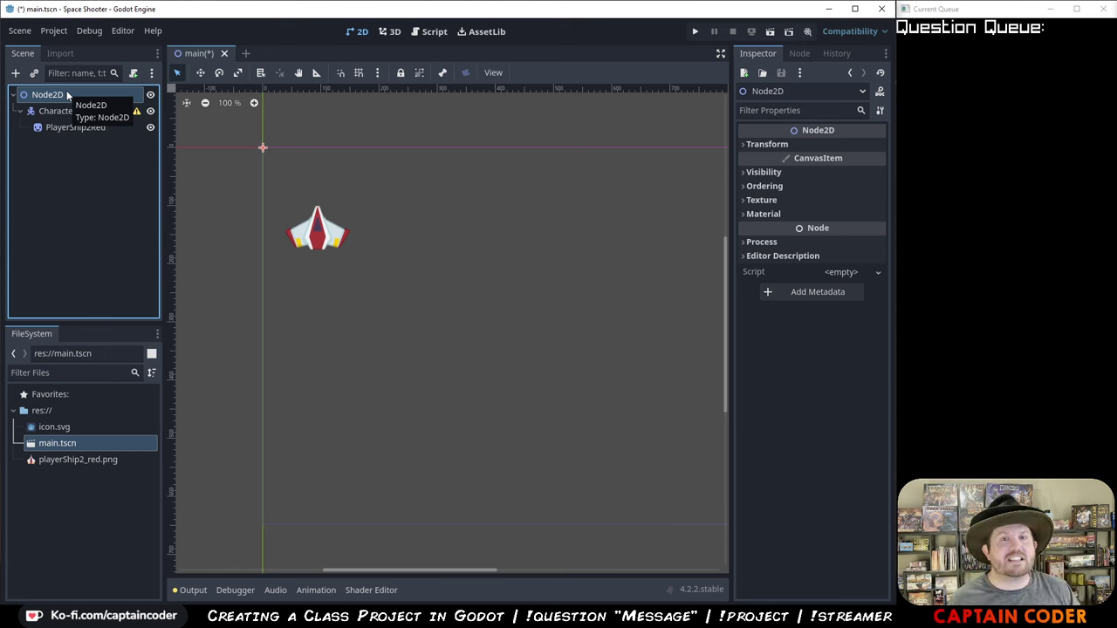
left_click(56, 445)
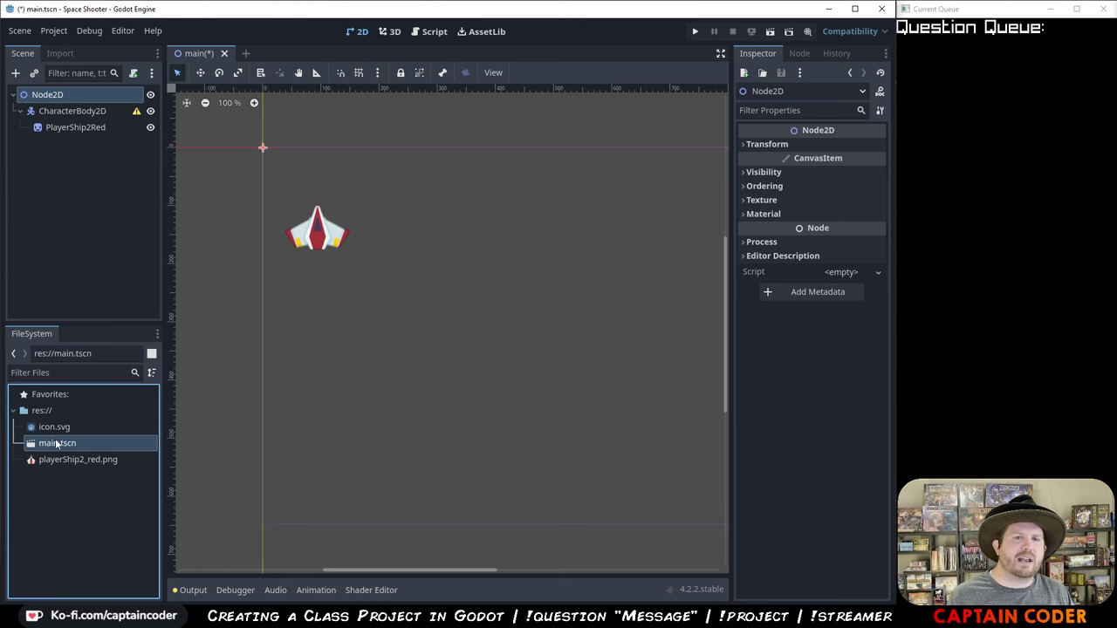
key("ctrl+s")
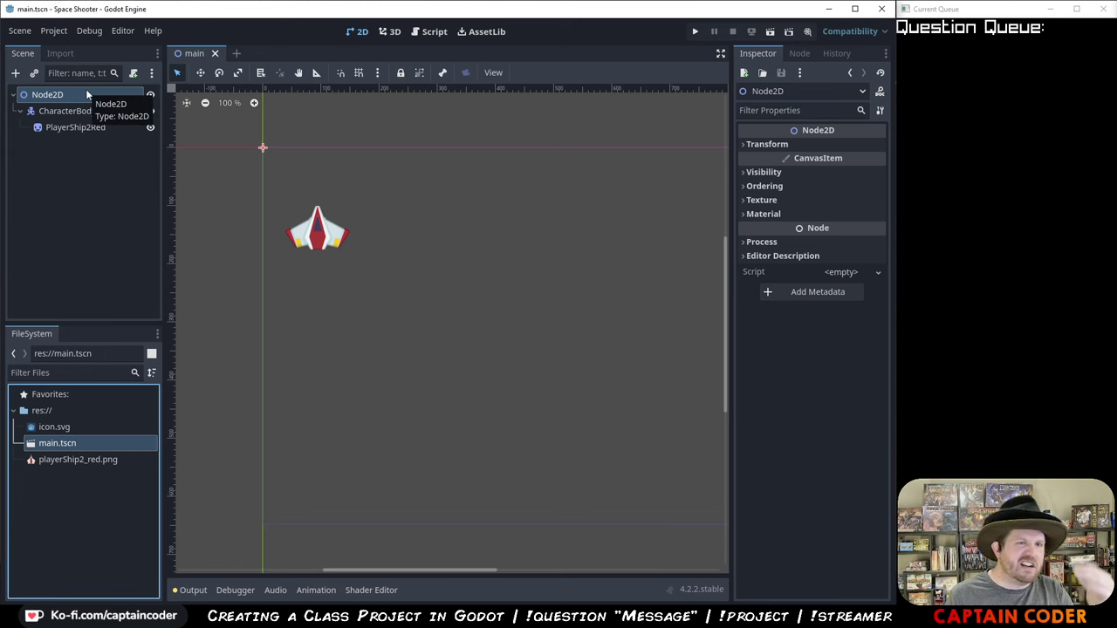
- Examine the PlayerShip2Red, CharacterBody2D and Node2D nodes and their place in the scene hierarchy
left_click(93, 127)
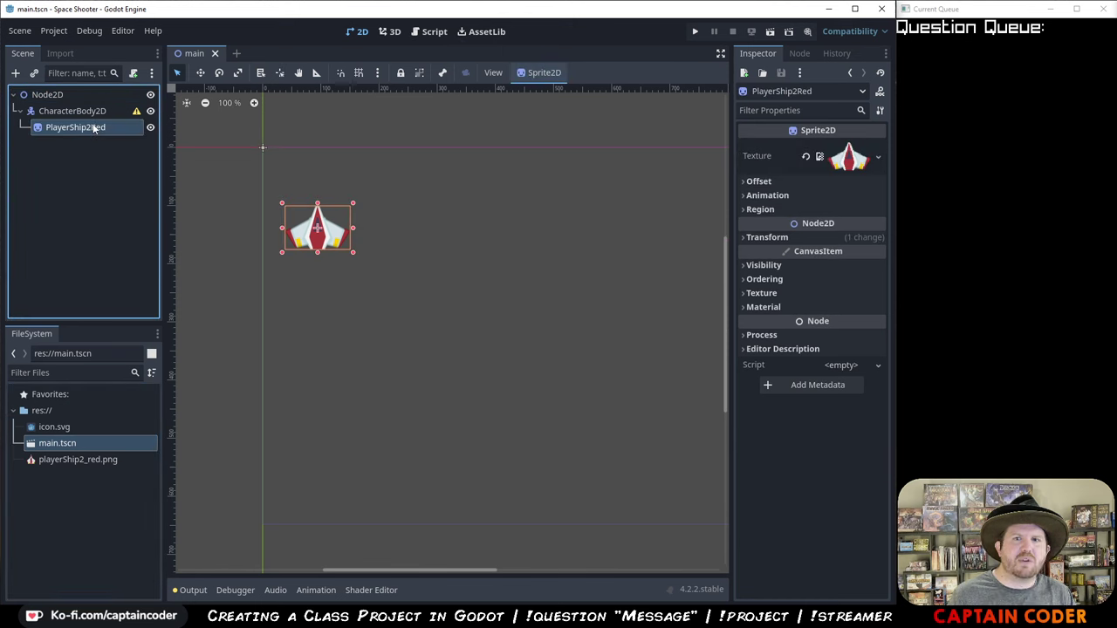
left_click(88, 115)
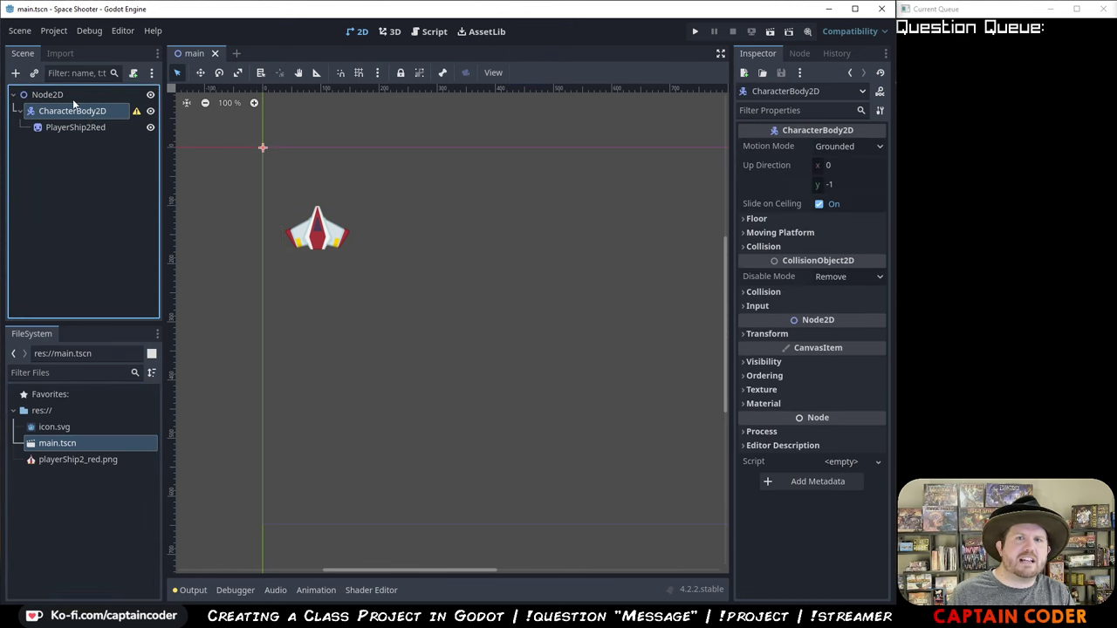
left_click(72, 98)
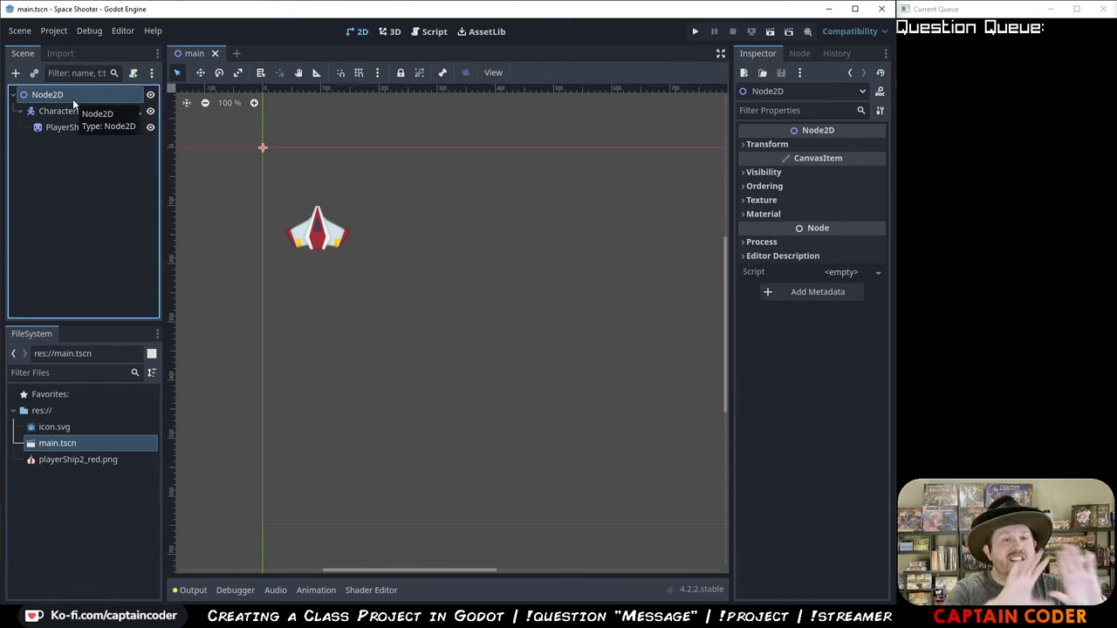
left_click(63, 112)
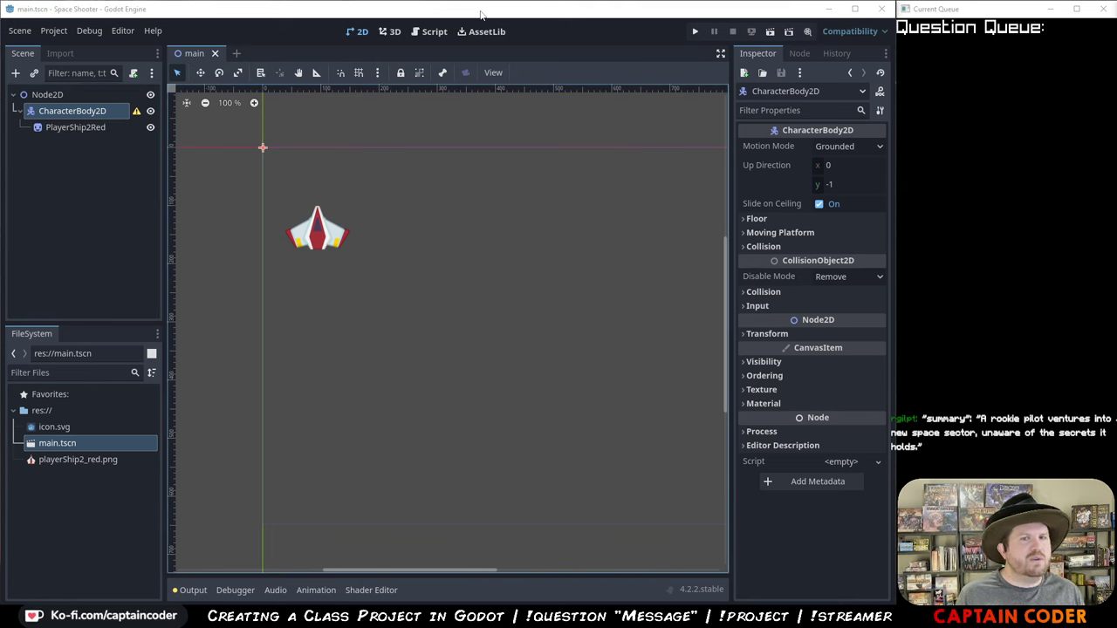
key("alt+Tab")
key("alt+Tab")
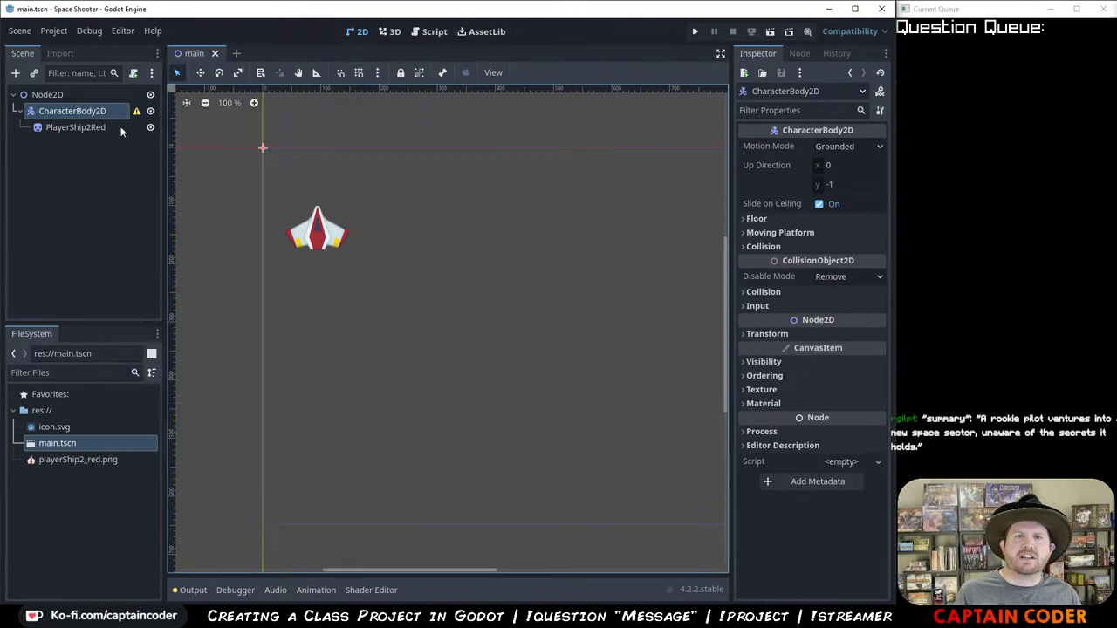
- Display CharacterBody2D's configuration warning near the scene tree, capture both at about 946 × 338 px and open the screenshot in the Greenshot image editor
right_click(104, 113)
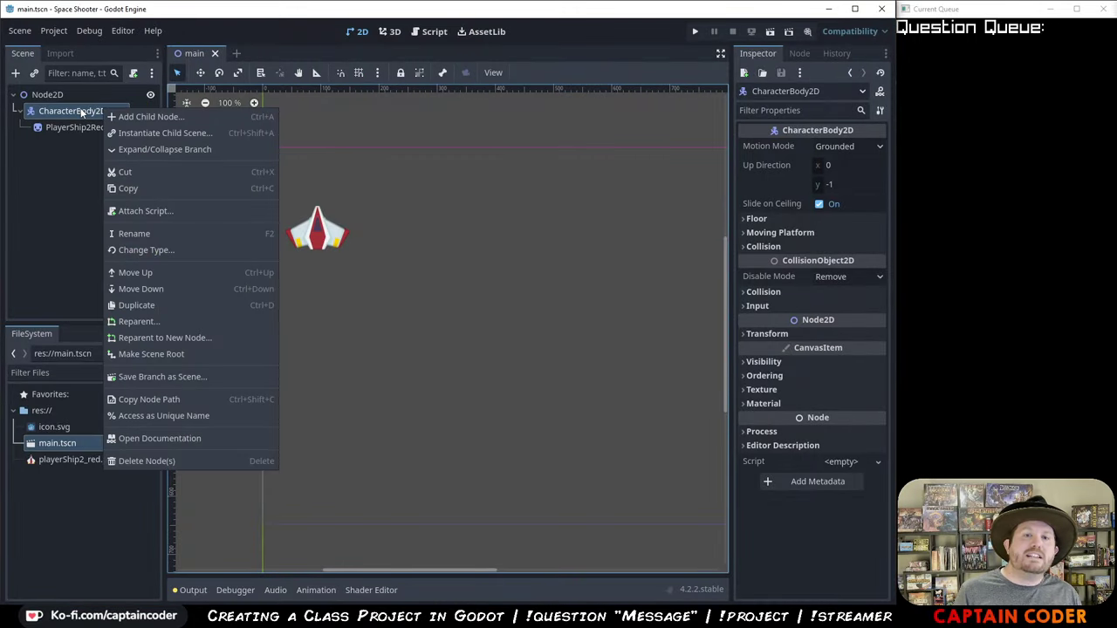
left_click(84, 112)
left_click(135, 112)
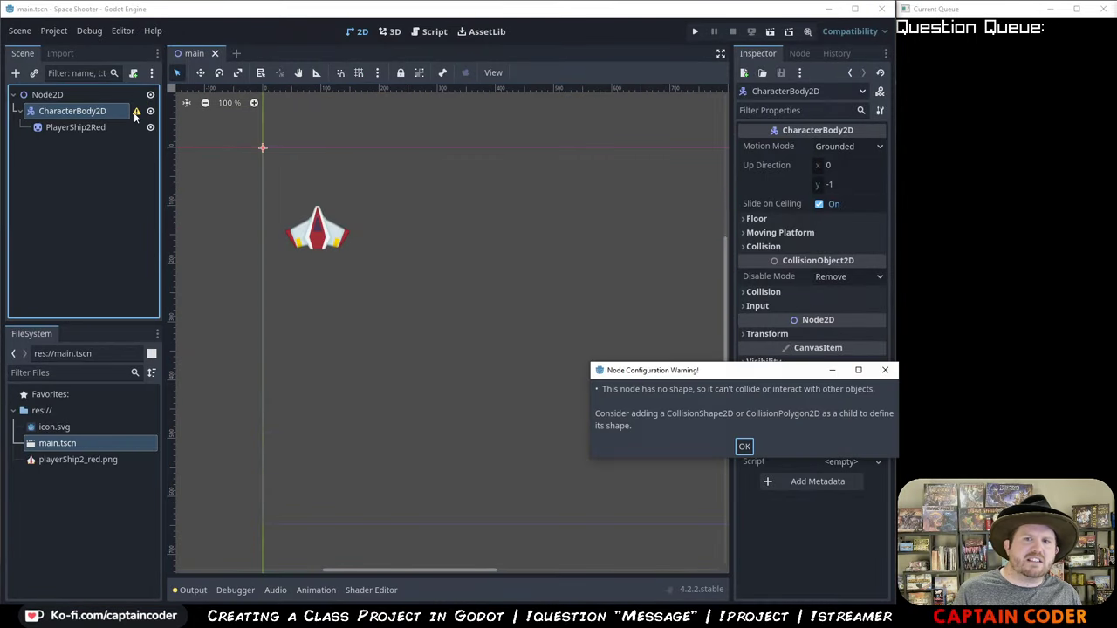
left_click_drag(751, 371, 403, 194)
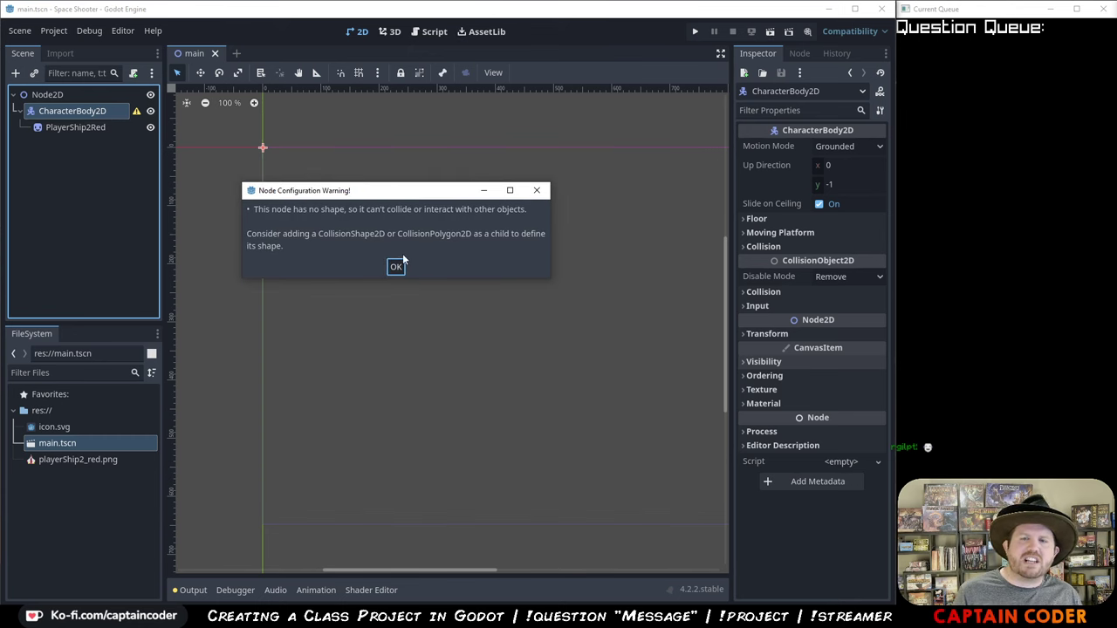
key("ctrl+Print")
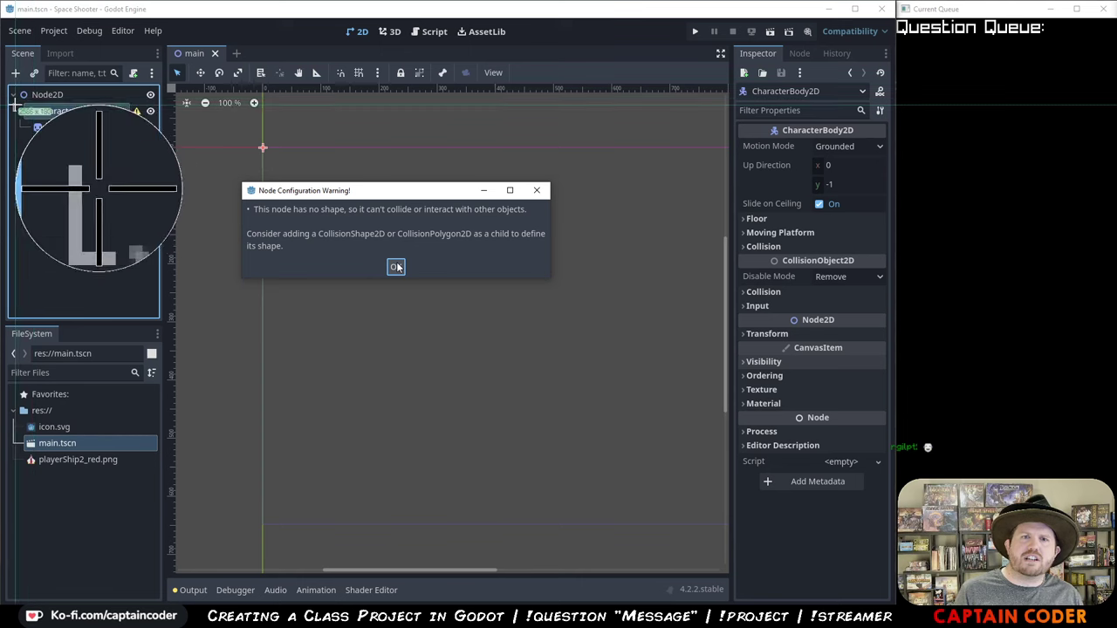
left_click_drag(11, 97, 557, 297)
mouse_move(602, 322)
left_click(786, 321)
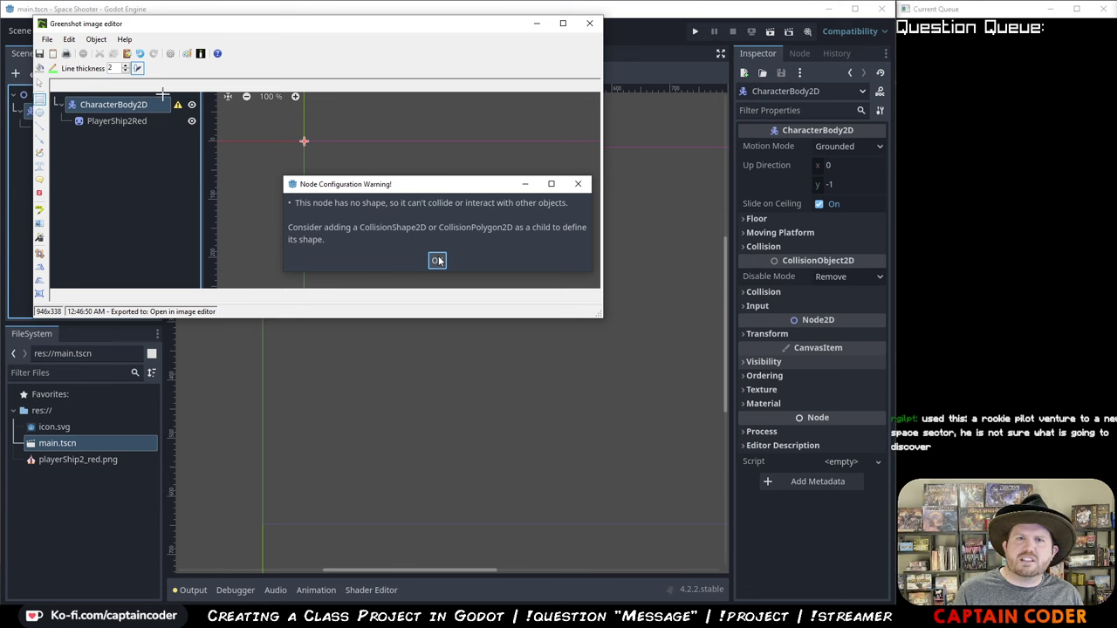
- Frame the warning icon in green, draw a green arrow from it to the Node Configuration Warning dialog, and copy the image to the clipboard
mouse_move(163, 93)
left_mouse_down()
mouse_move(210, 131)
mouse_move(344, 194)
mouse_move(297, 180)
mouse_move(305, 178)
left_mouse_up()
left_click(40, 140)
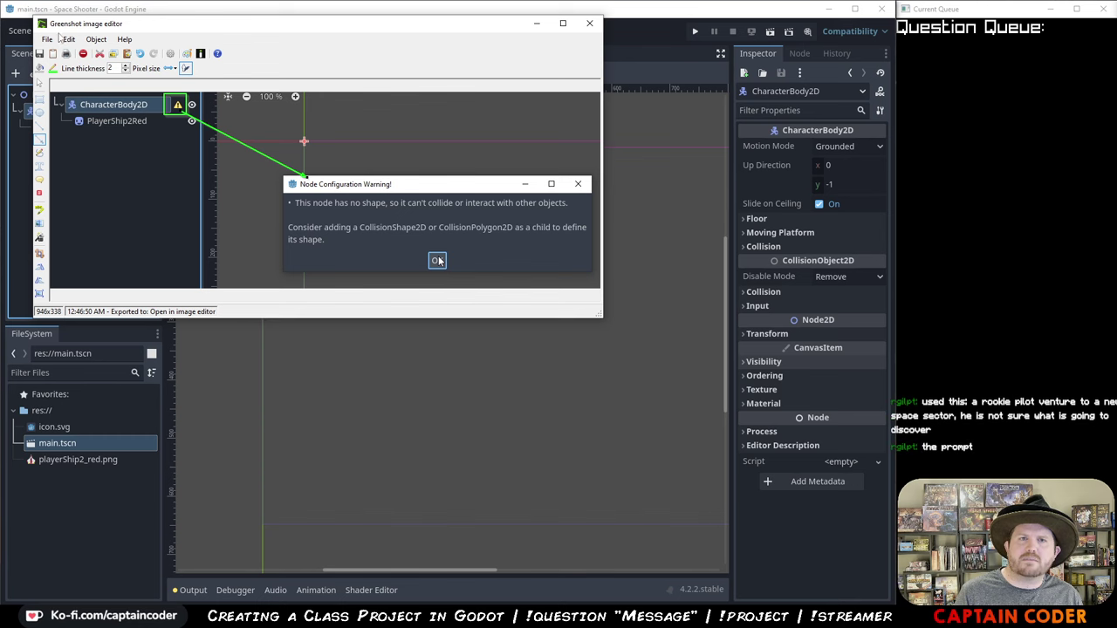
left_click(47, 39)
left_click(87, 77)
- Close the Greenshot editor and paste the annotated warning screenshot below the Scene panel image in the Google Docs guide
left_click(589, 23)
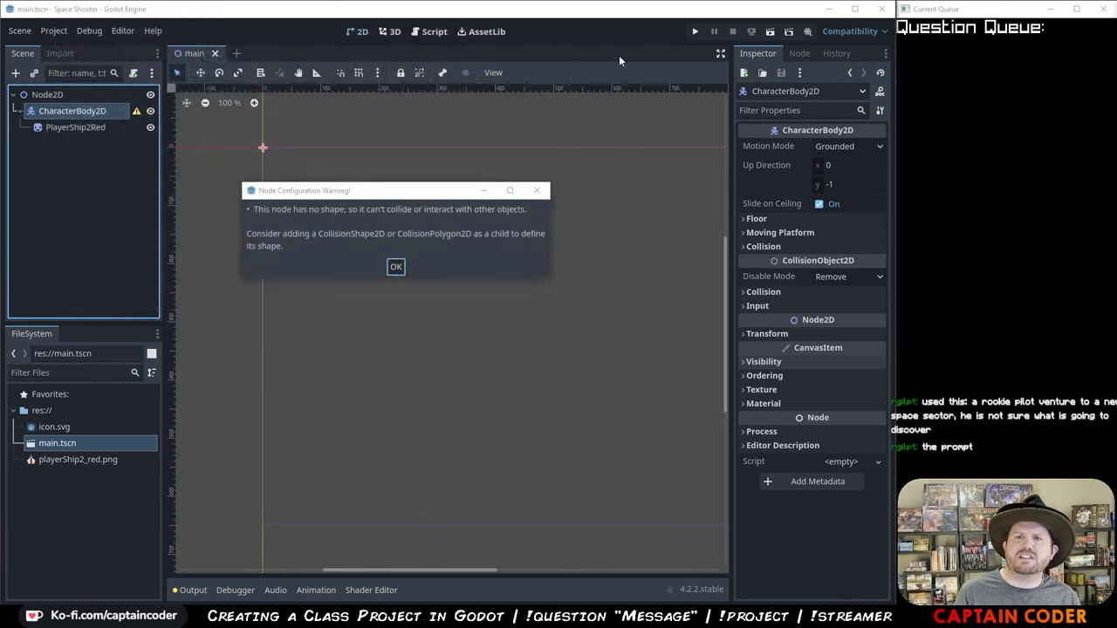
key("alt+Tab")
left_click(669, 428)
key("ctrl+v")
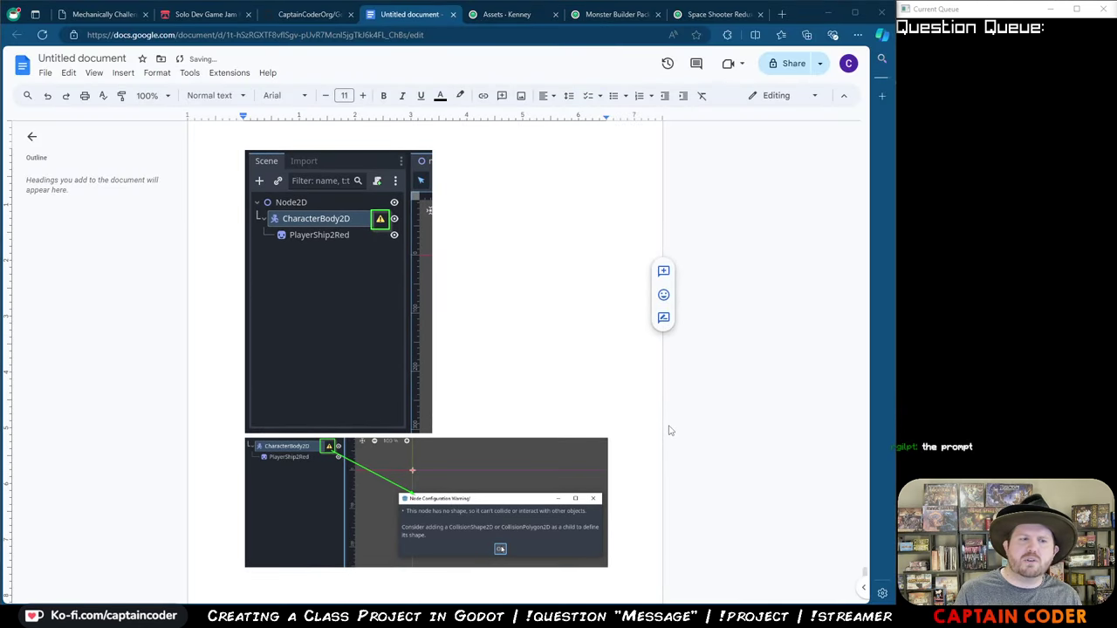
- Dismiss the warning in Godot, capture CharacterBody2D's context menu with Add Child Node highlighted, about 476 × 380 px, and open it in the Greenshot image editor
key("alt+Tab")
left_click(400, 266)
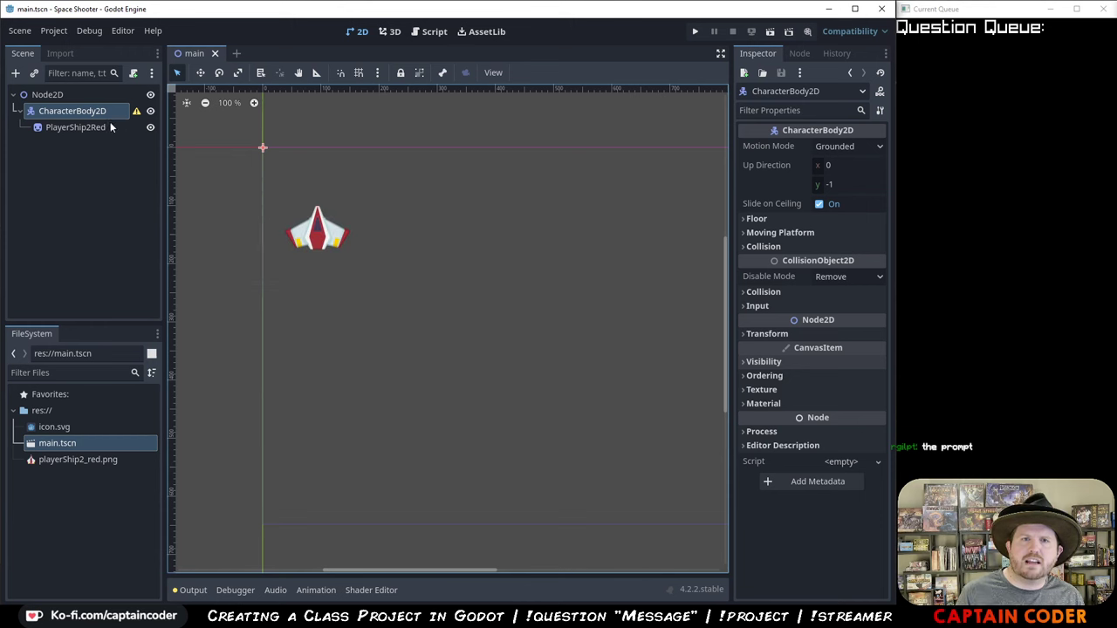
right_click(97, 114)
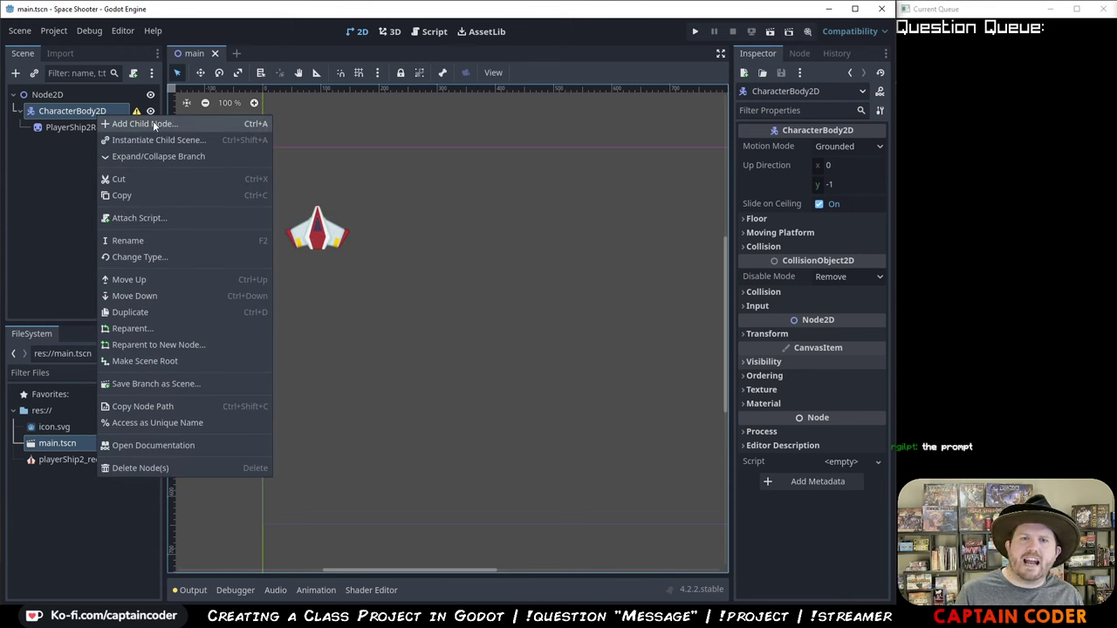
key("Print")
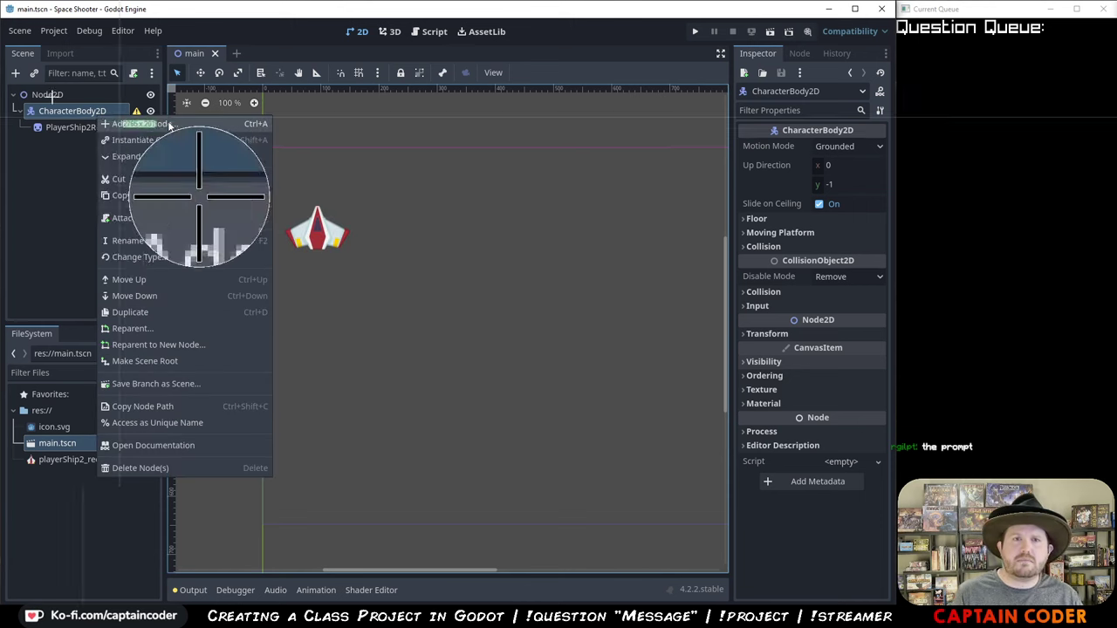
left_click_drag(13, 99, 288, 318)
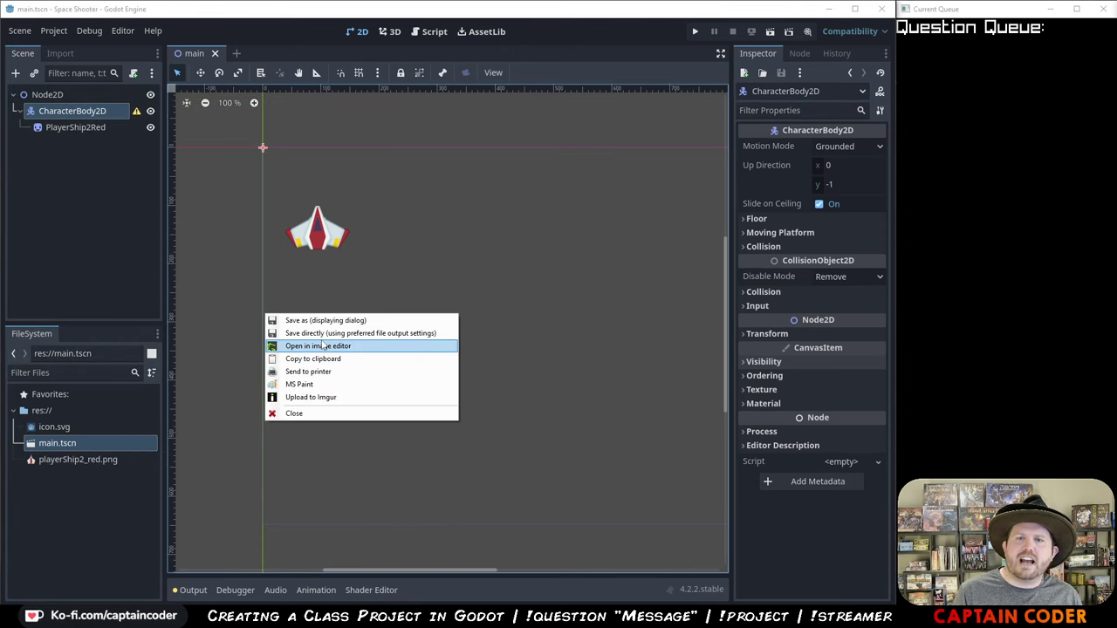
left_click(310, 346)
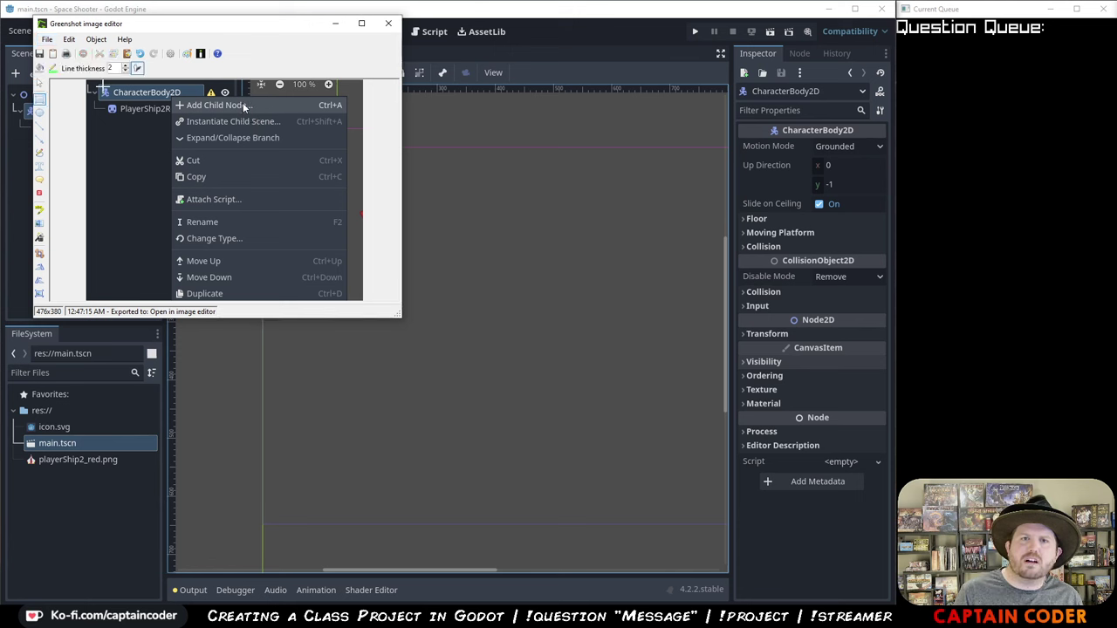
- Draw a green arrow to CharacterBody2D in the screenshot, label its tail 1, and place number 2 beside Add Child Node
left_click_drag(98, 84, 208, 101)
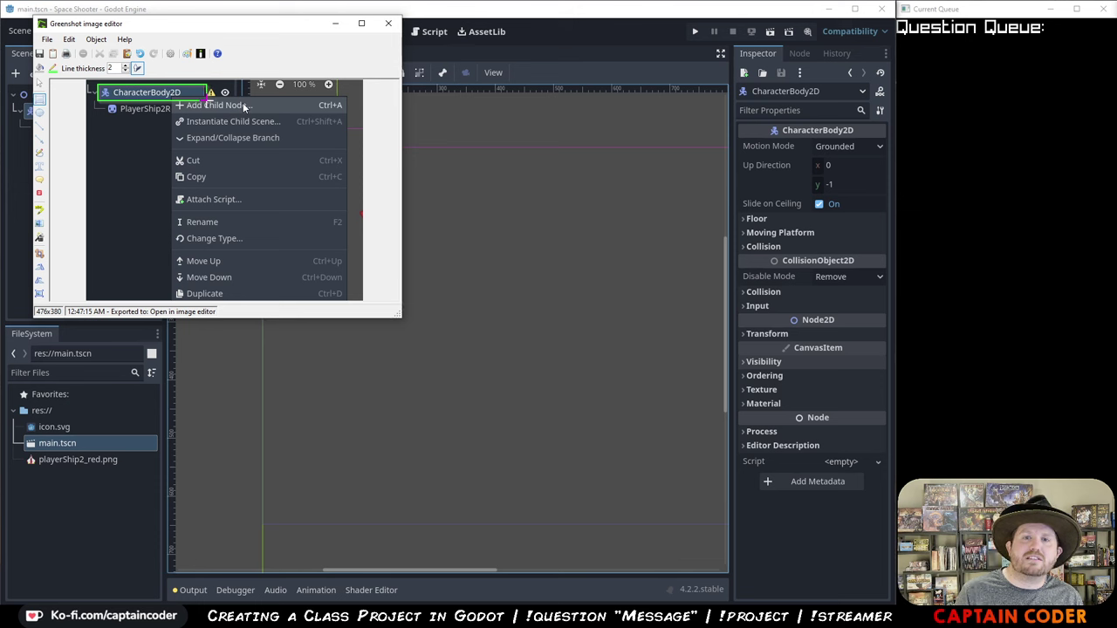
key("ctrl+z")
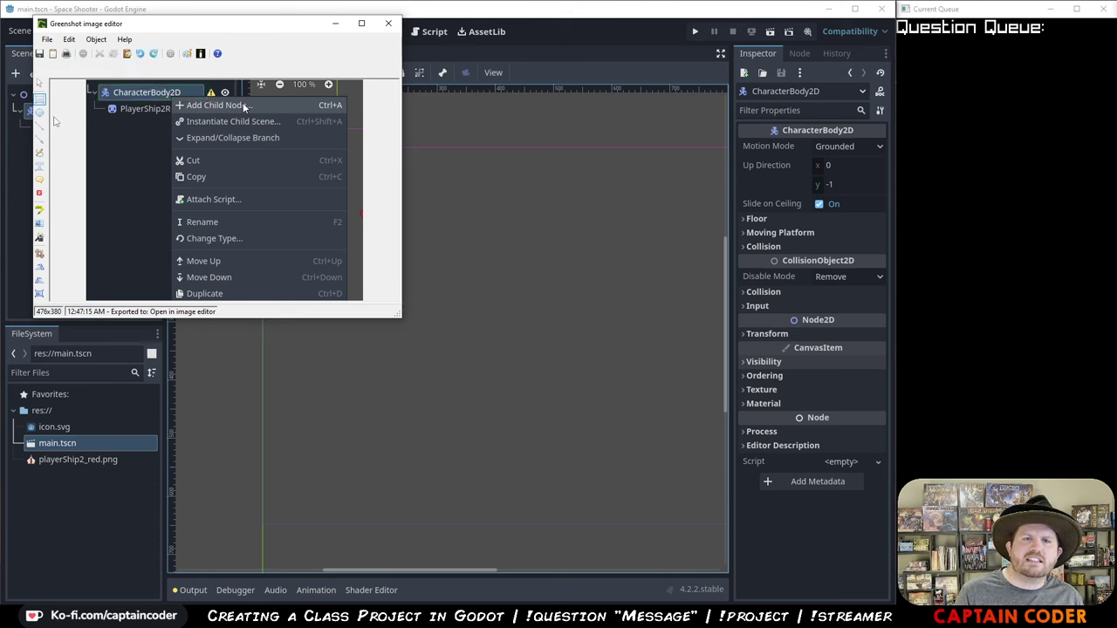
left_click(40, 139)
left_click_drag(105, 133, 131, 110)
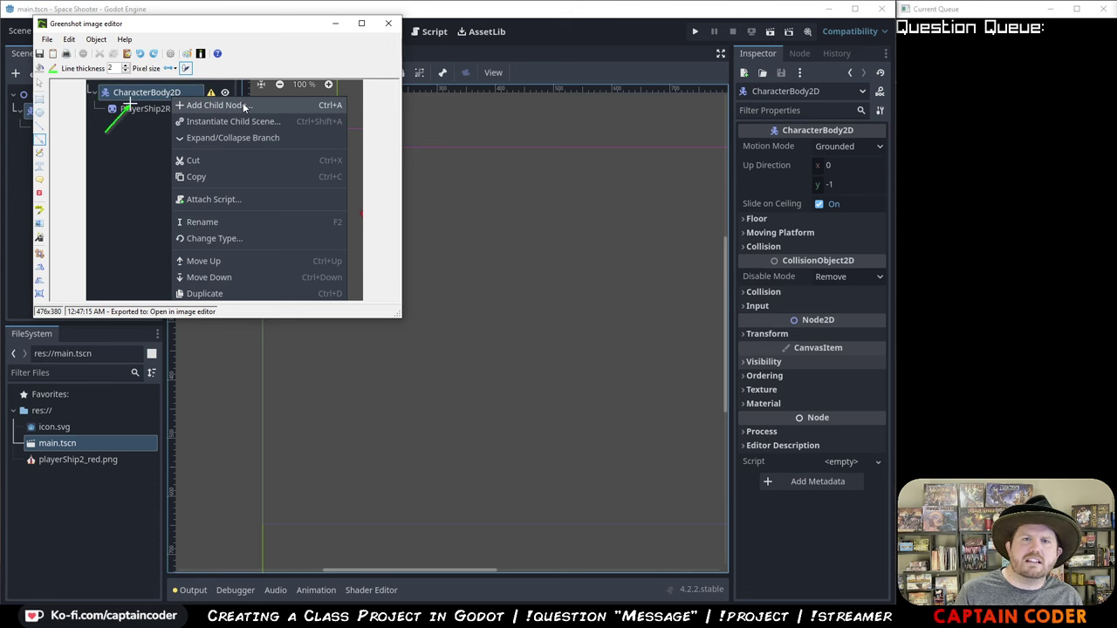
left_click(39, 191)
left_click(102, 137)
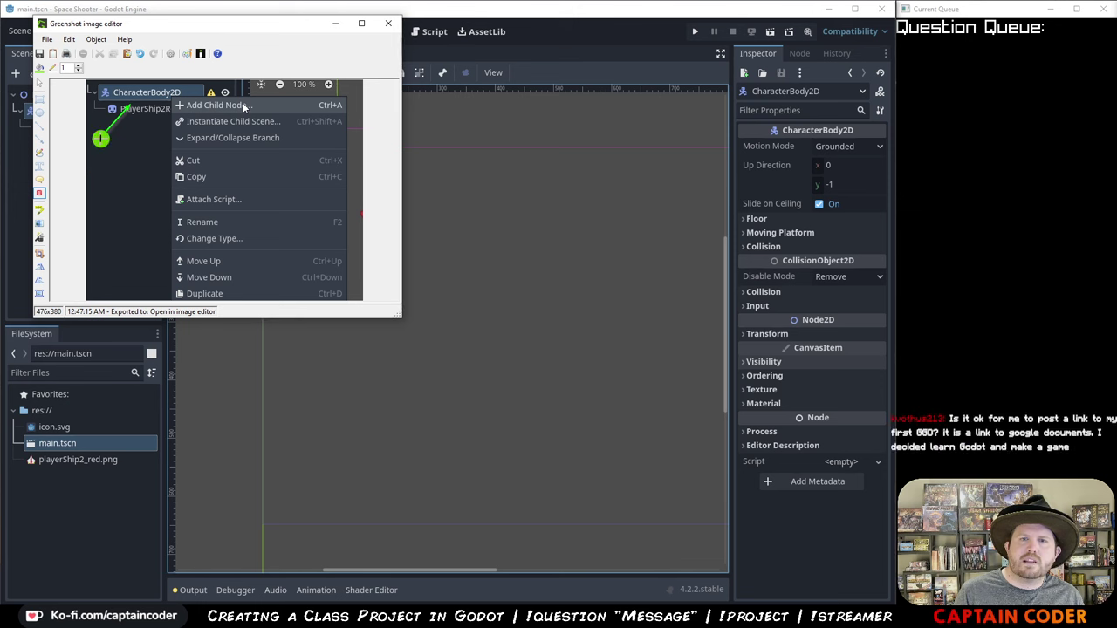
left_click(260, 99)
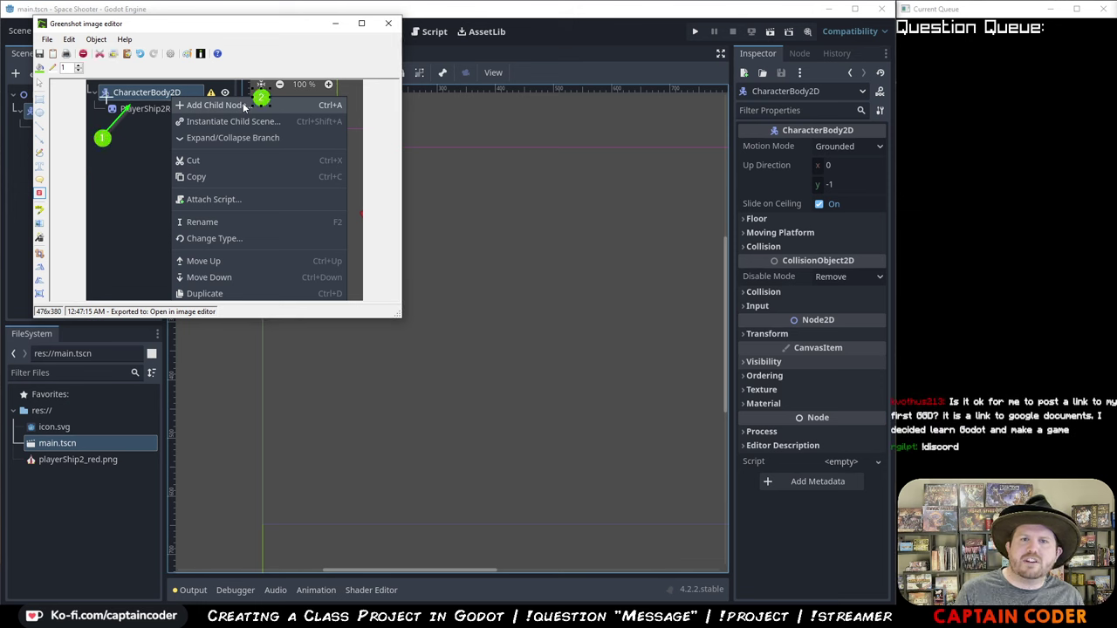
- Frame the Ctrl+A shortcut in green, label it 3, and copy the annotated image to the clipboard
left_click_drag(304, 96, 349, 113)
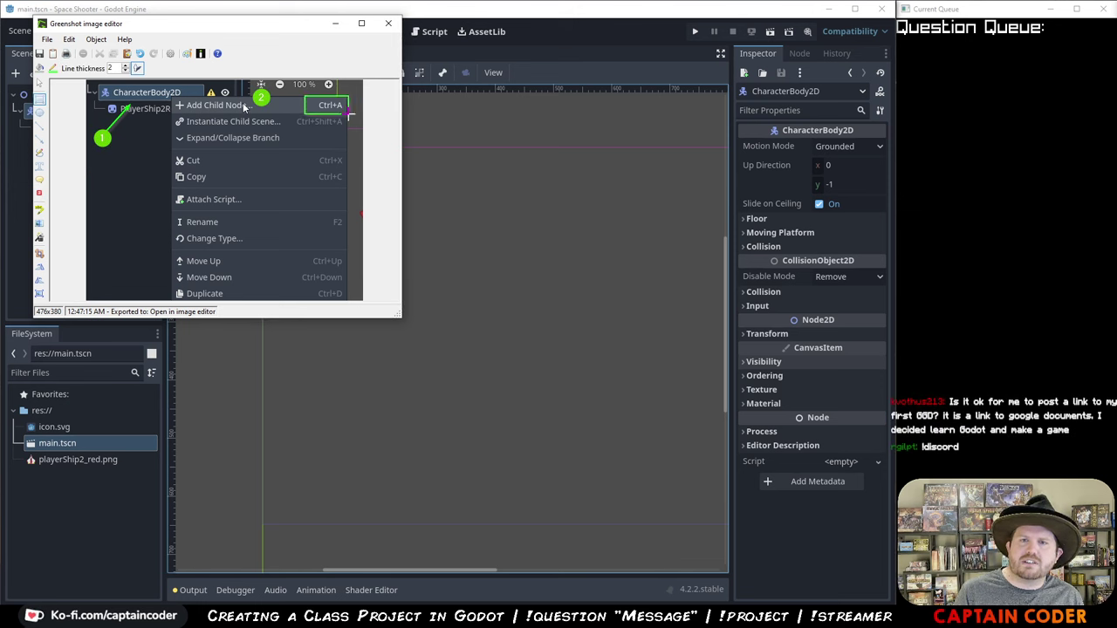
left_click(39, 192)
left_click(355, 112)
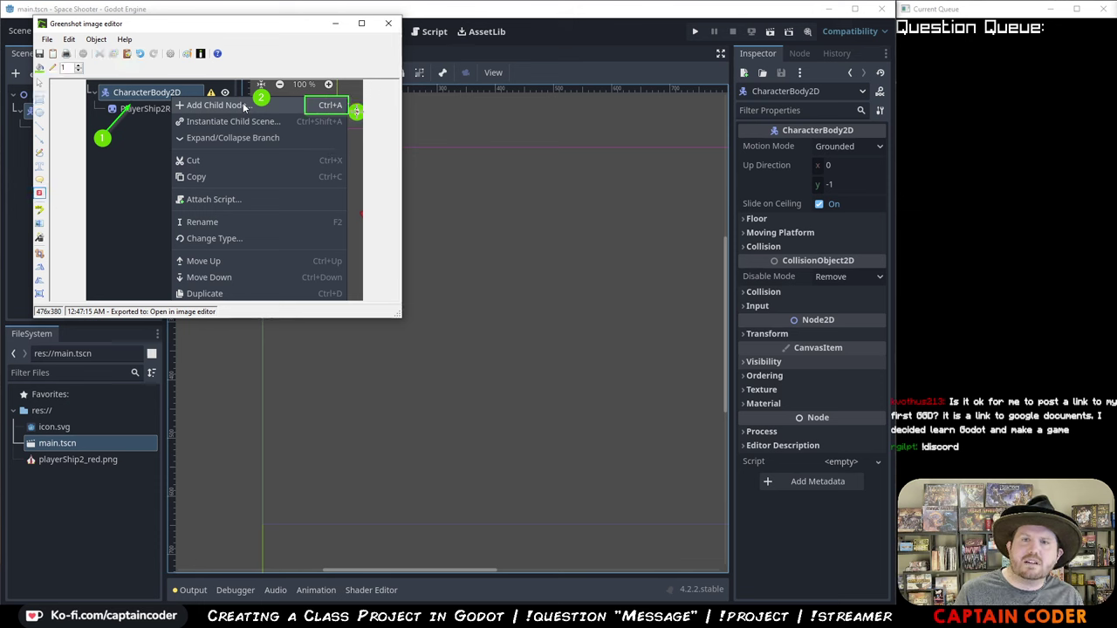
left_click(47, 40)
left_click(96, 78)
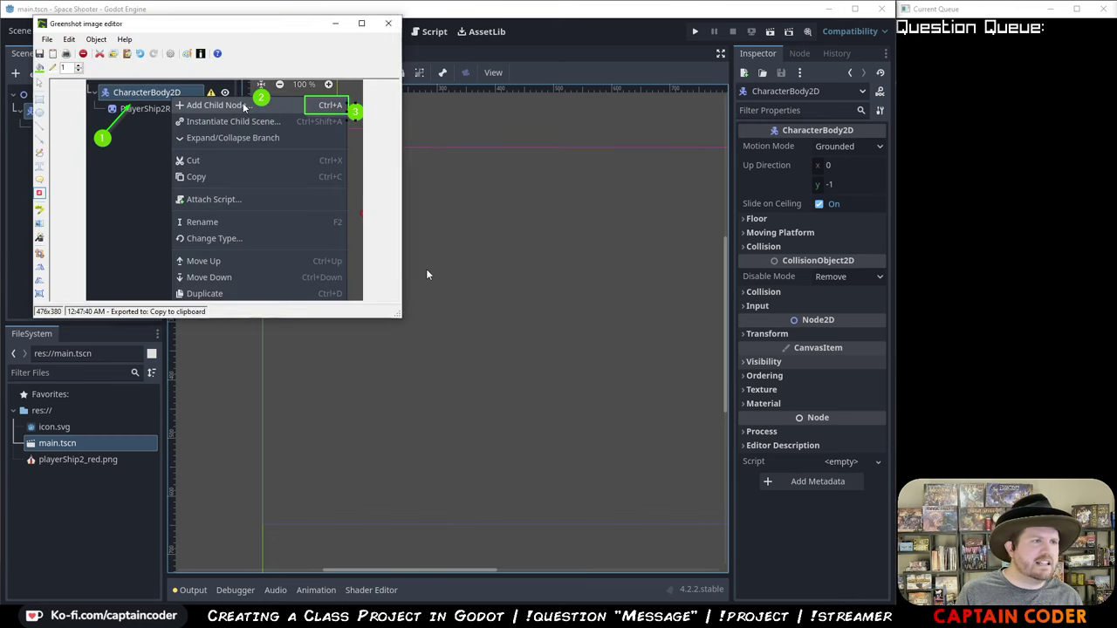
- Paste the annotated context menu image below the warning screenshot in the Google Docs guide and close the Greenshot editor
key("alt+Tab")
key("ctrl+v")
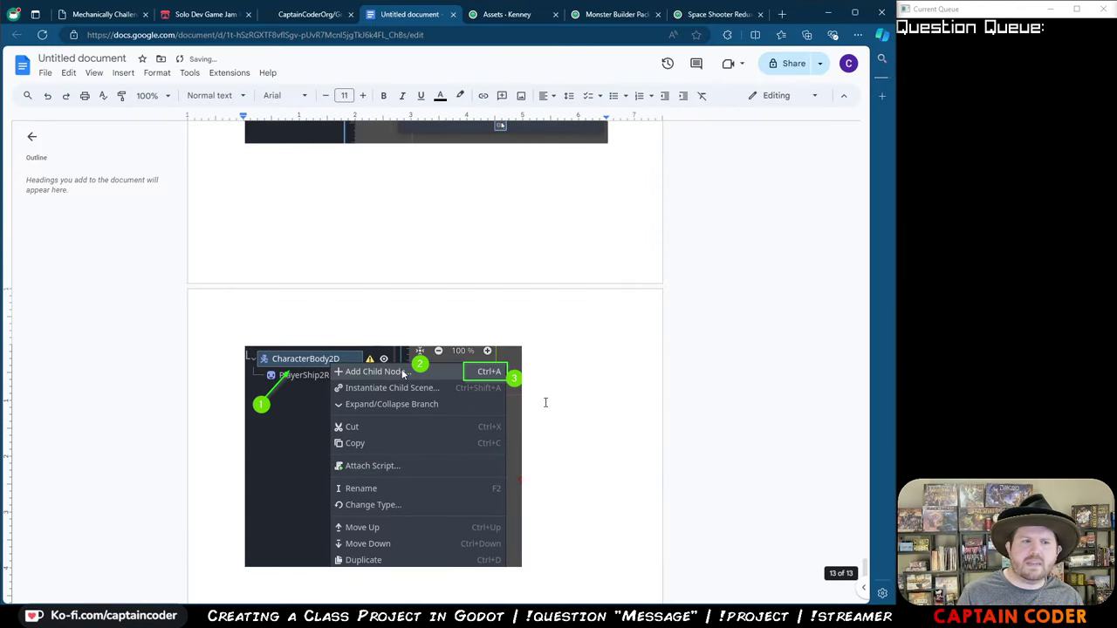
key("alt+Tab")
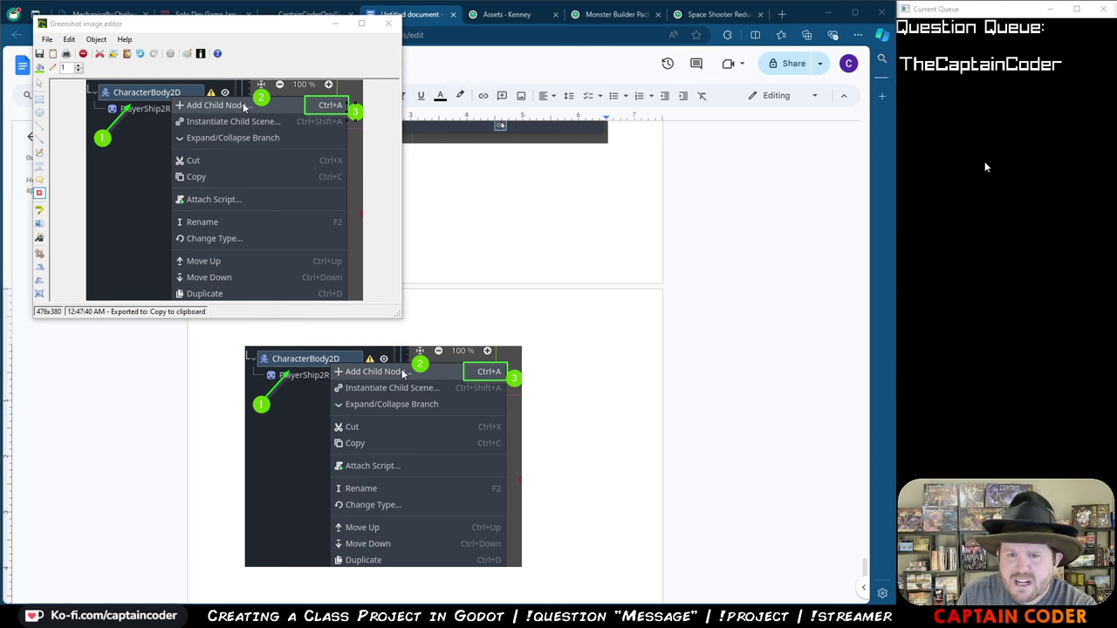
left_click(389, 24)
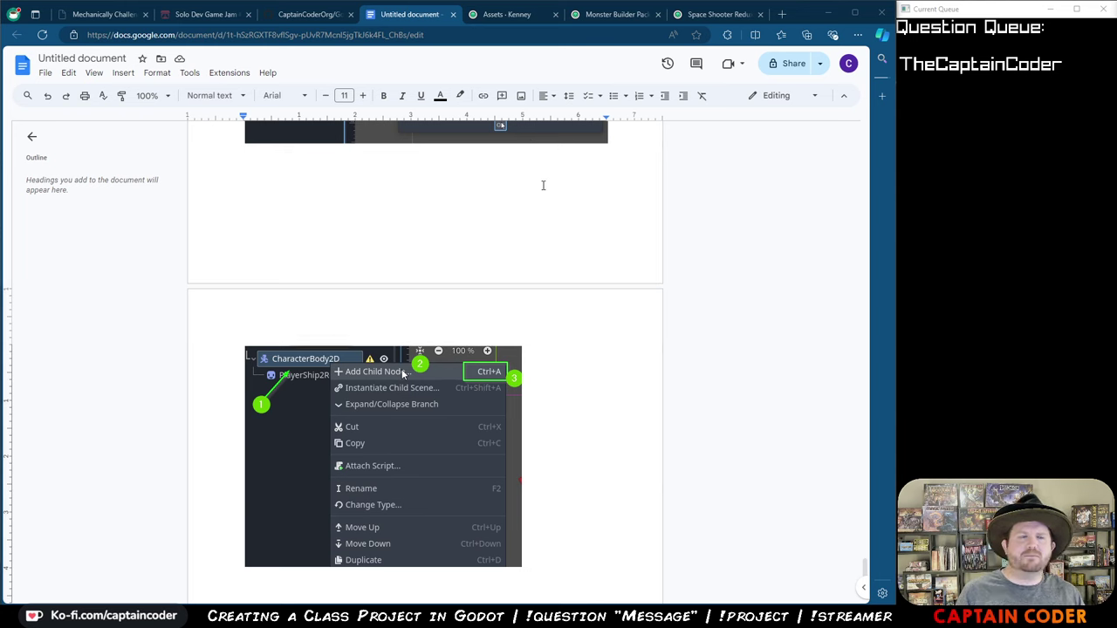
- Switch to Godot, start adding a child node to CharacterBody2D, and search the node types for CollisionShape
key("alt+Tab")
left_click(85, 116)
key("ctrl+a")
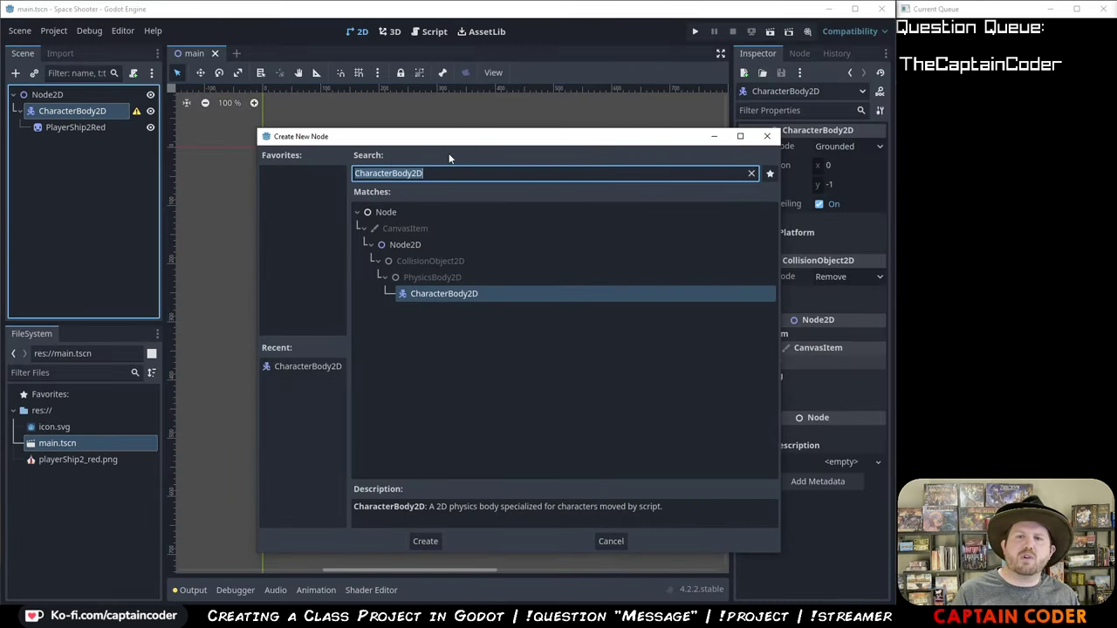
type("Collis")
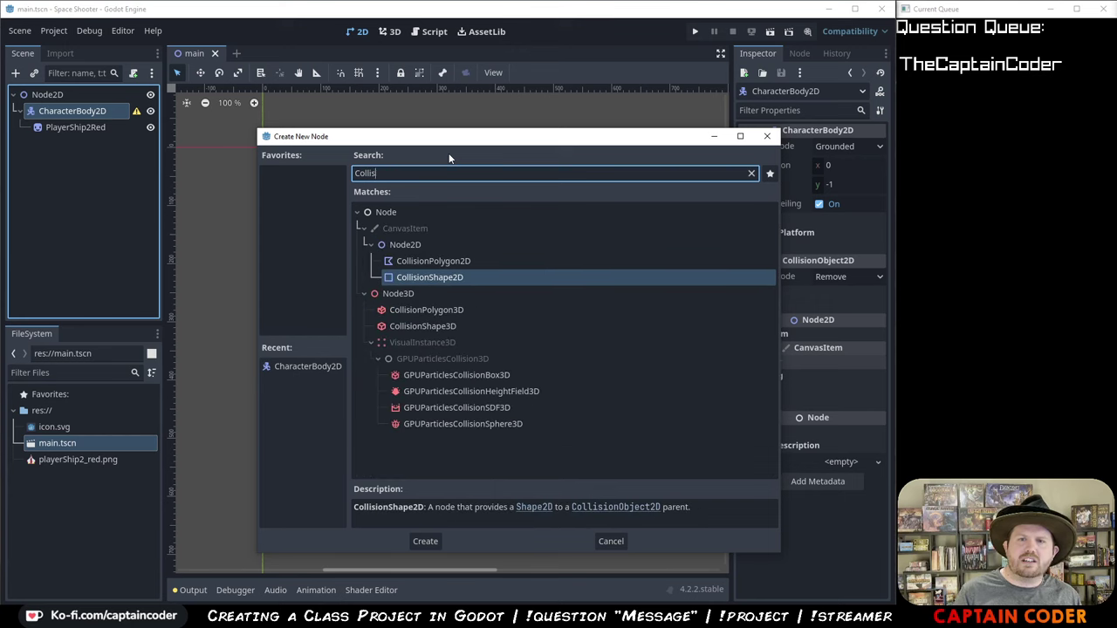
type("ionShape")
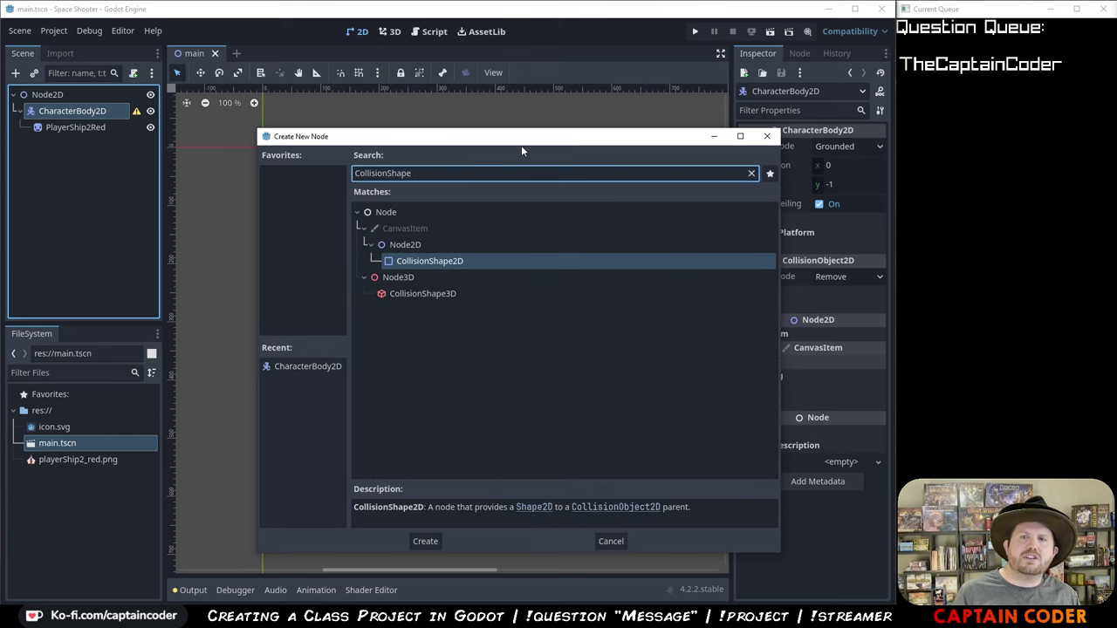
- Search the node types for Collsi instead and add a CollisionPolygon2D child node to CharacterBody2D
left_click_drag(521, 151, 483, 137)
key("ctrl+a")
type("Co")
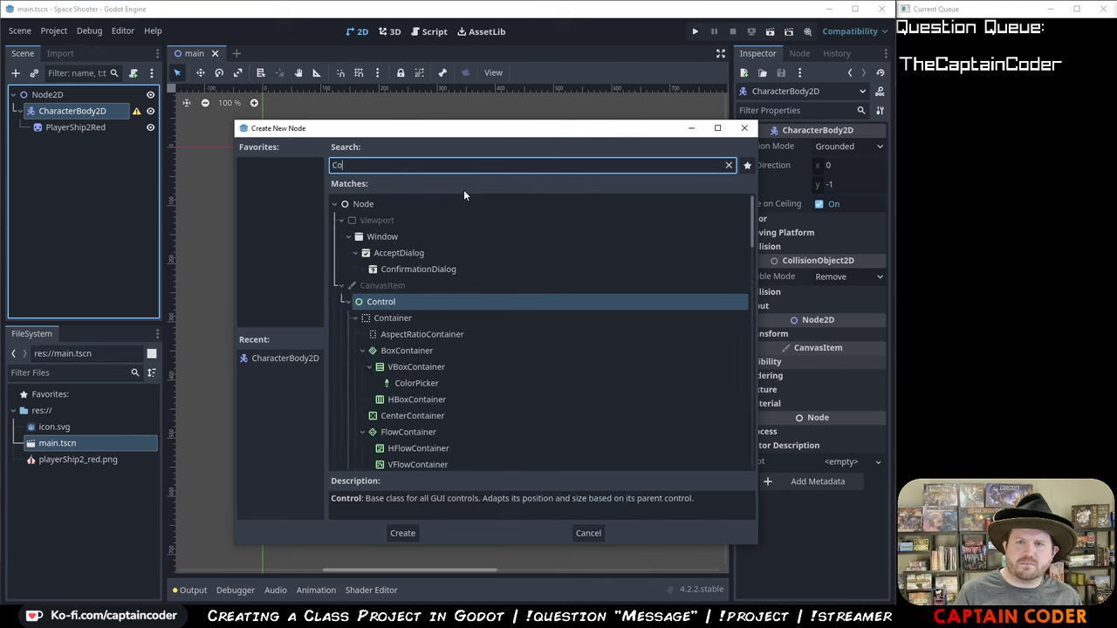
type("llsit")
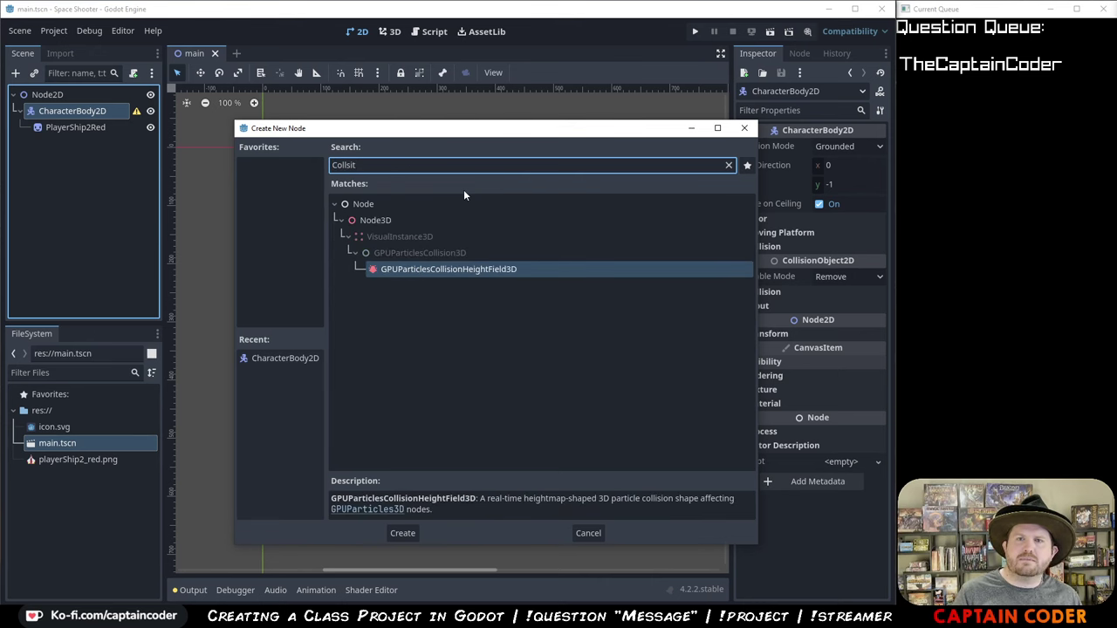
key("BackSpace")
left_click(441, 252)
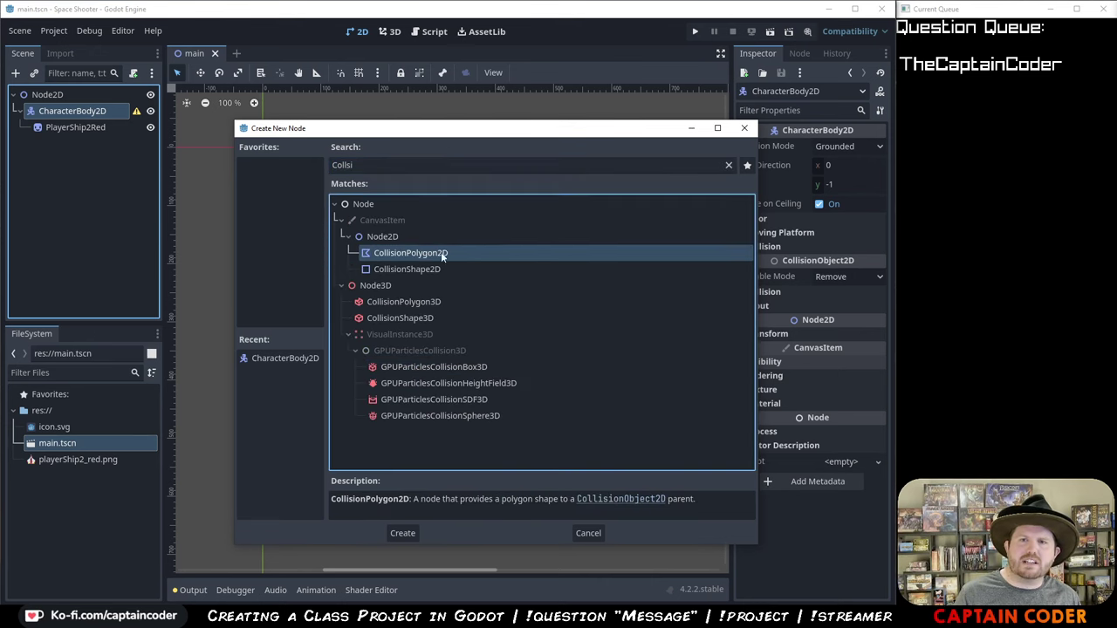
left_click_drag(446, 127, 654, 117)
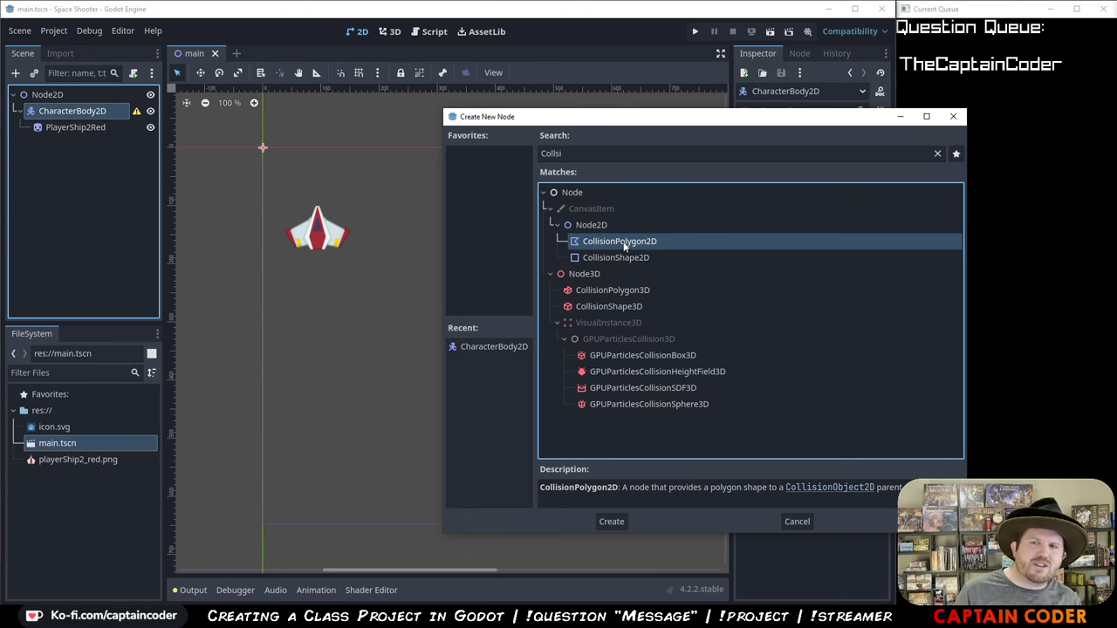
left_click(611, 523)
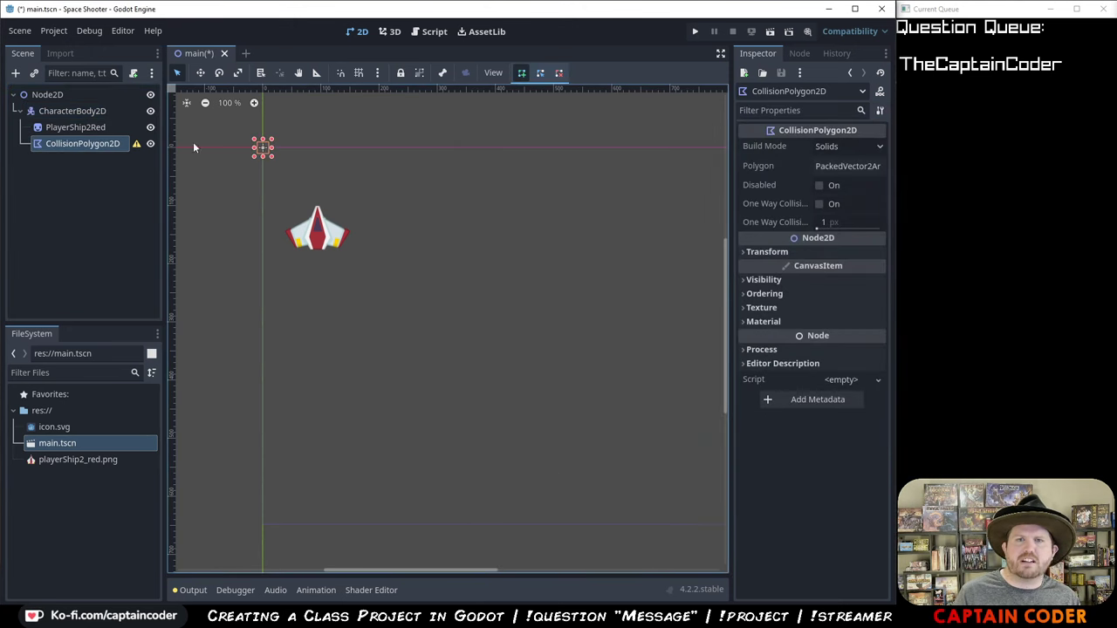
- Check CharacterBody2D and its child nodes in the scene tree, and undo adding the CollisionPolygon2D node
left_click(75, 145)
left_click(90, 125)
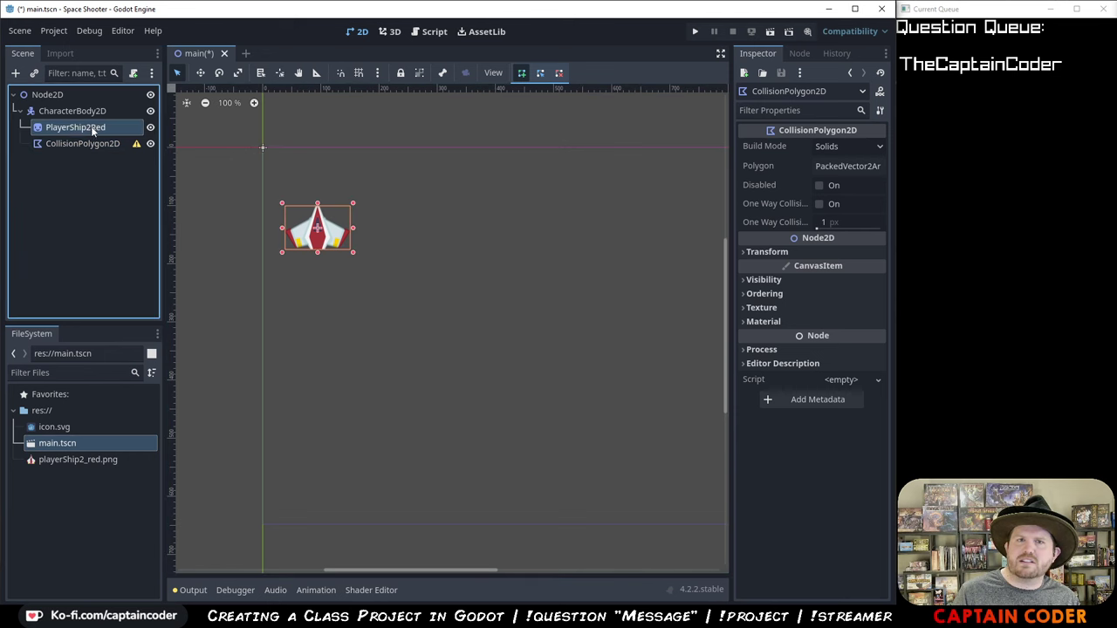
left_click(79, 111)
left_click(94, 144)
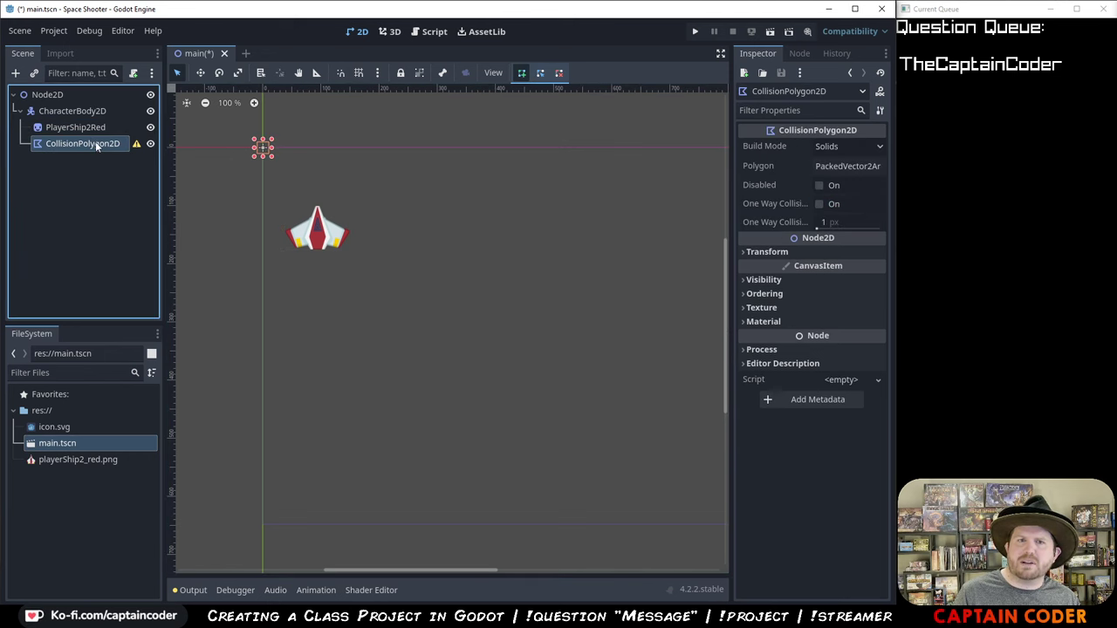
key("ctrl+z")
- Start adding a child node to CharacterBody2D again and search the node types for CollisionPolygon2D
right_click(98, 117)
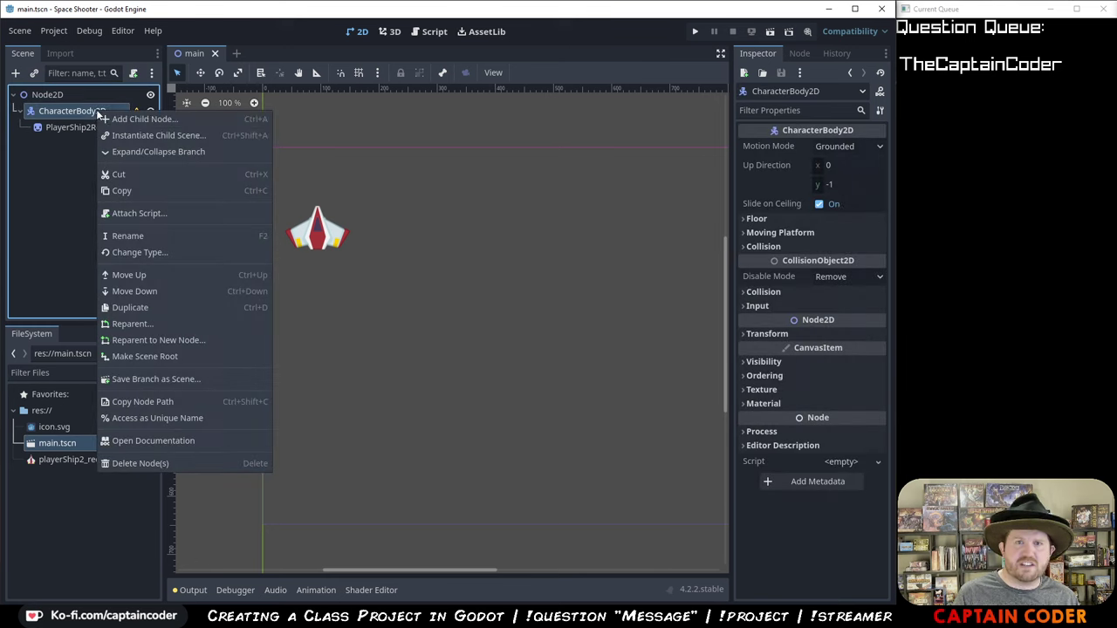
left_click(151, 119)
left_click_drag(533, 125, 251, 120)
type("Collis")
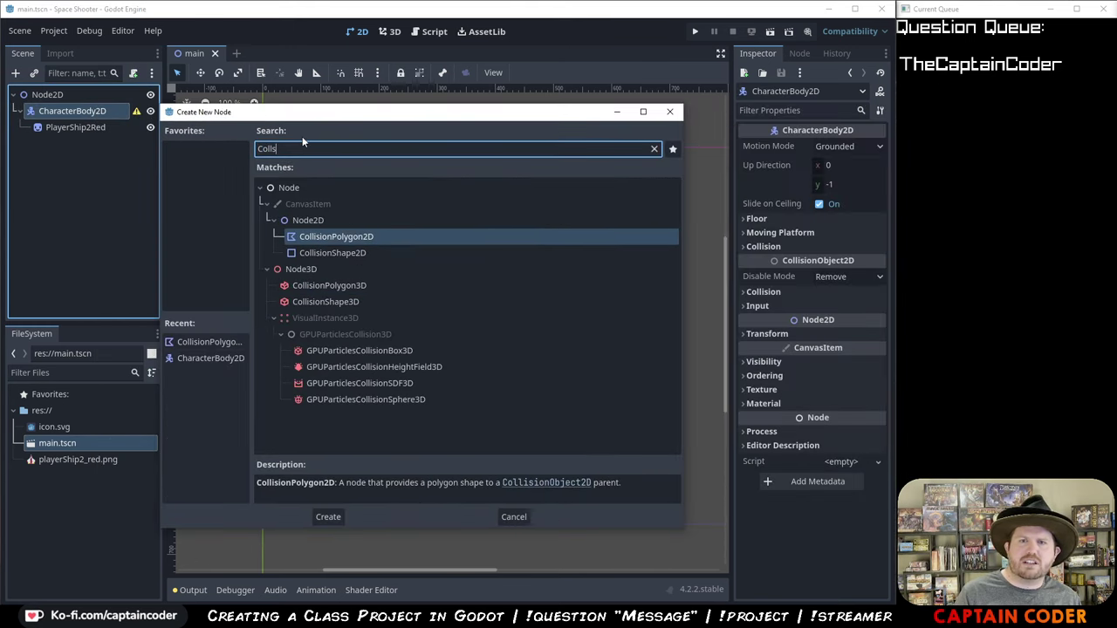
type("ionPoly")
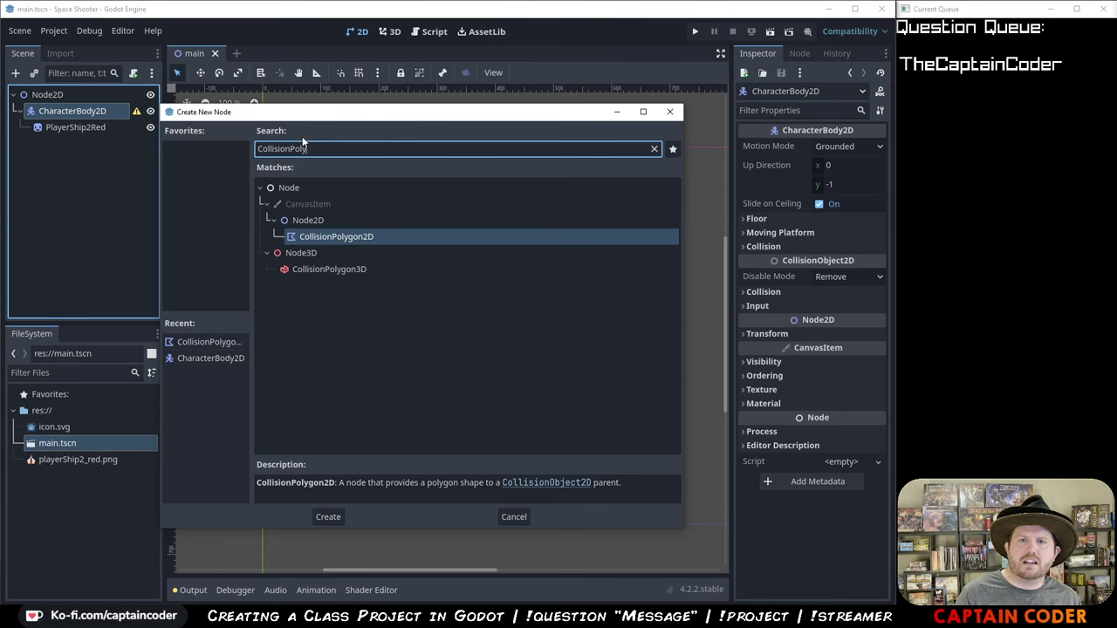
type("gon2D")
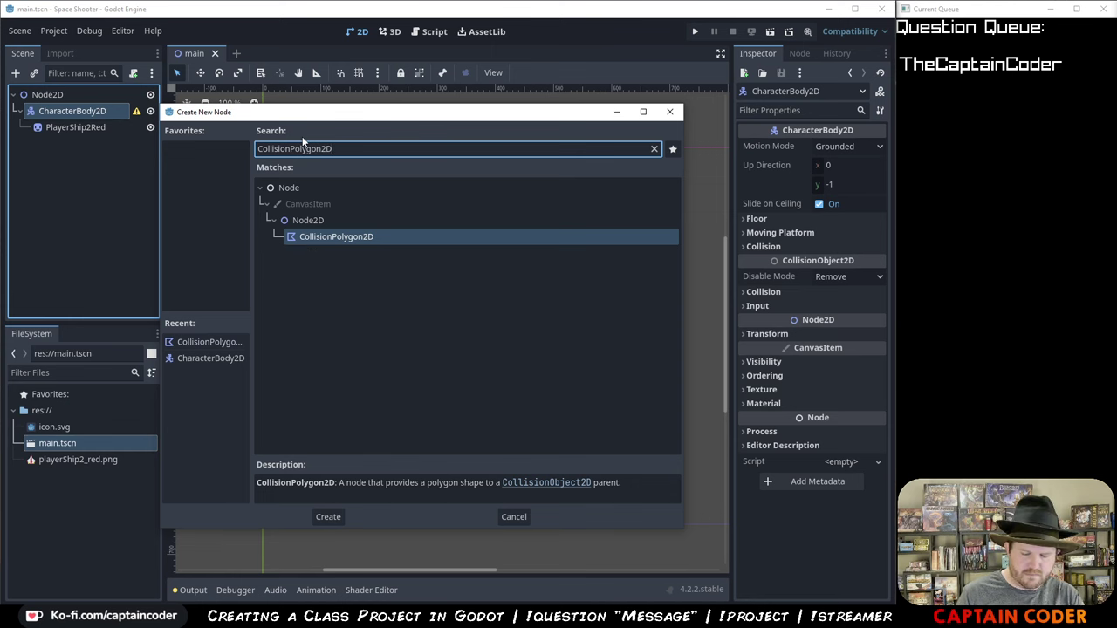
- Capture the Create New Node dialog at about 918 × 745 px and open the screenshot in the Greenshot image editor
key("ctrl+Print")
left_click_drag(161, 103, 688, 528)
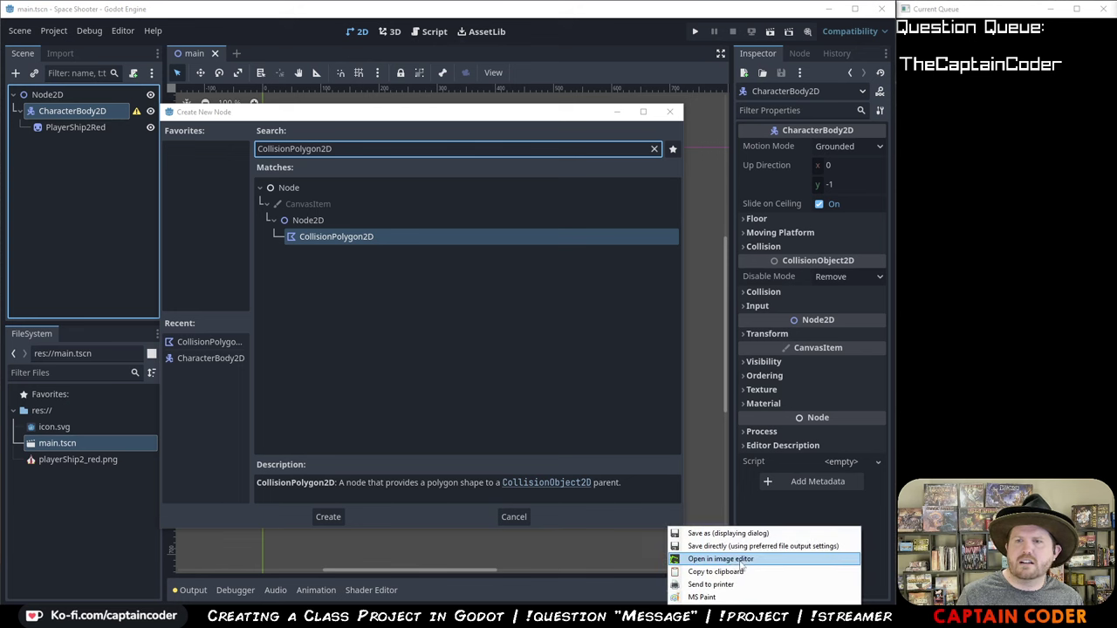
left_click(735, 562)
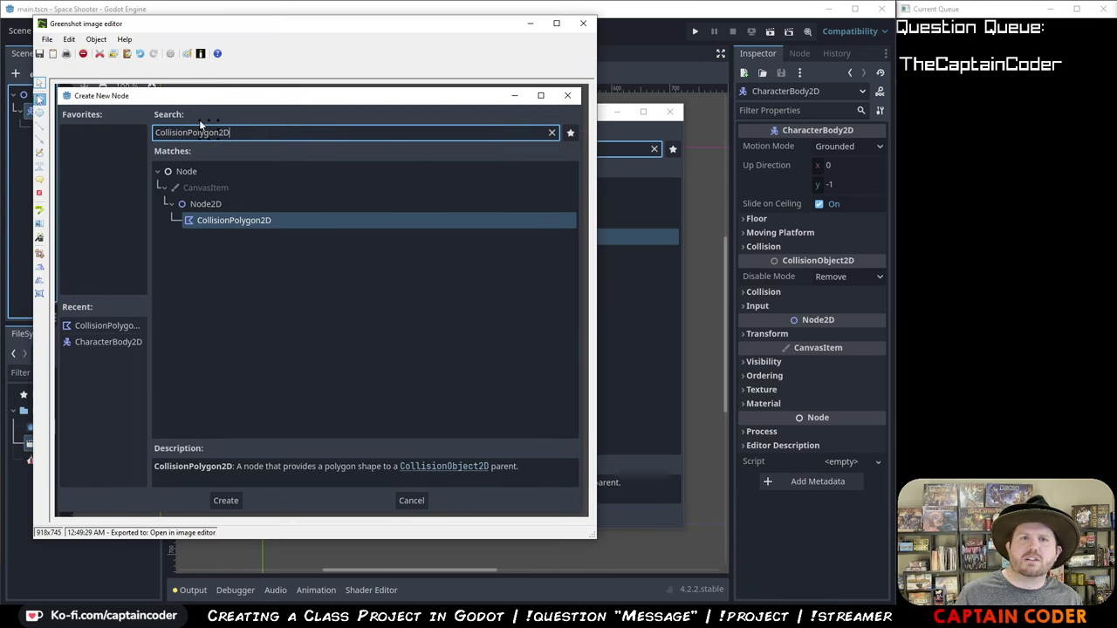
- Frame the CollisionPolygon2D search text, the matching CollisionPolygon2D entry, and the Create button in green
left_click_drag(152, 121, 241, 143)
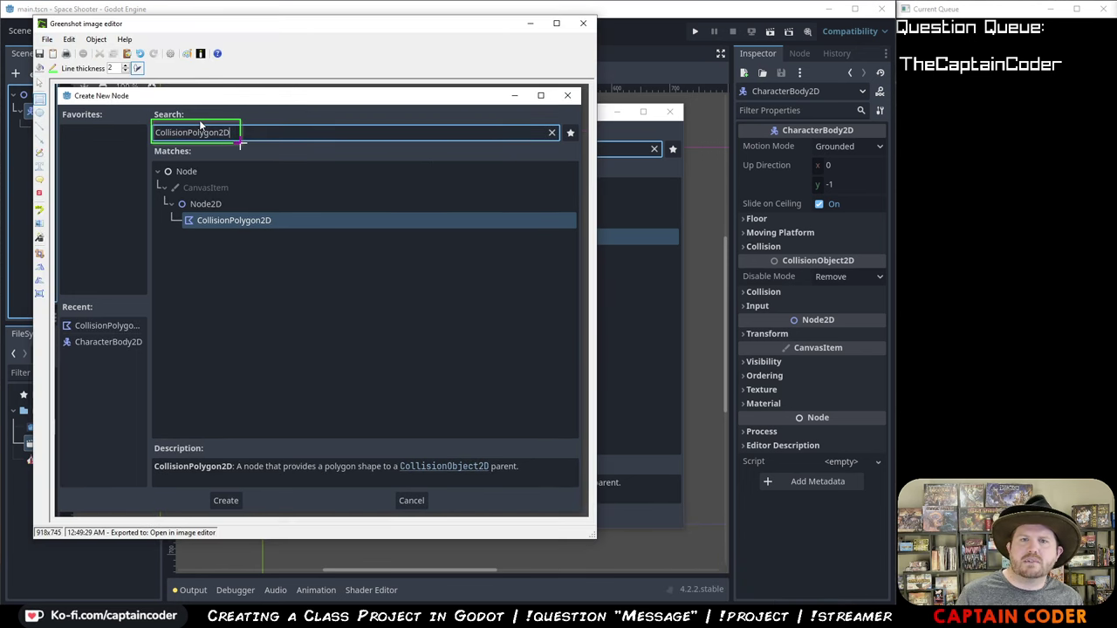
mouse_move(177, 213)
left_mouse_down()
mouse_move(324, 232)
mouse_move(287, 233)
left_mouse_up()
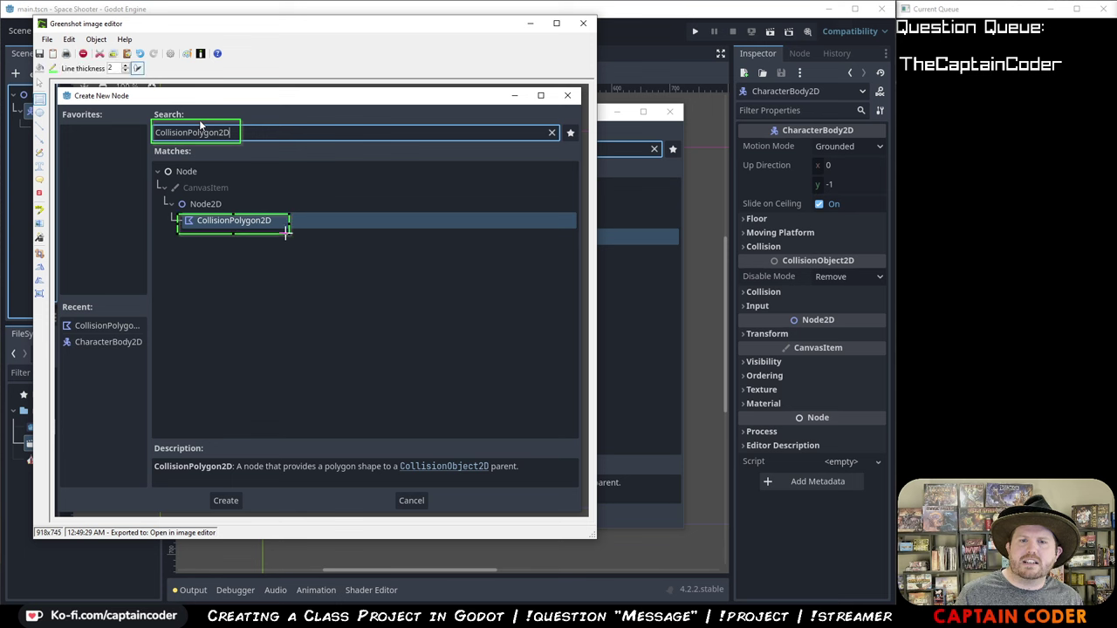
left_click_drag(246, 512, 252, 512)
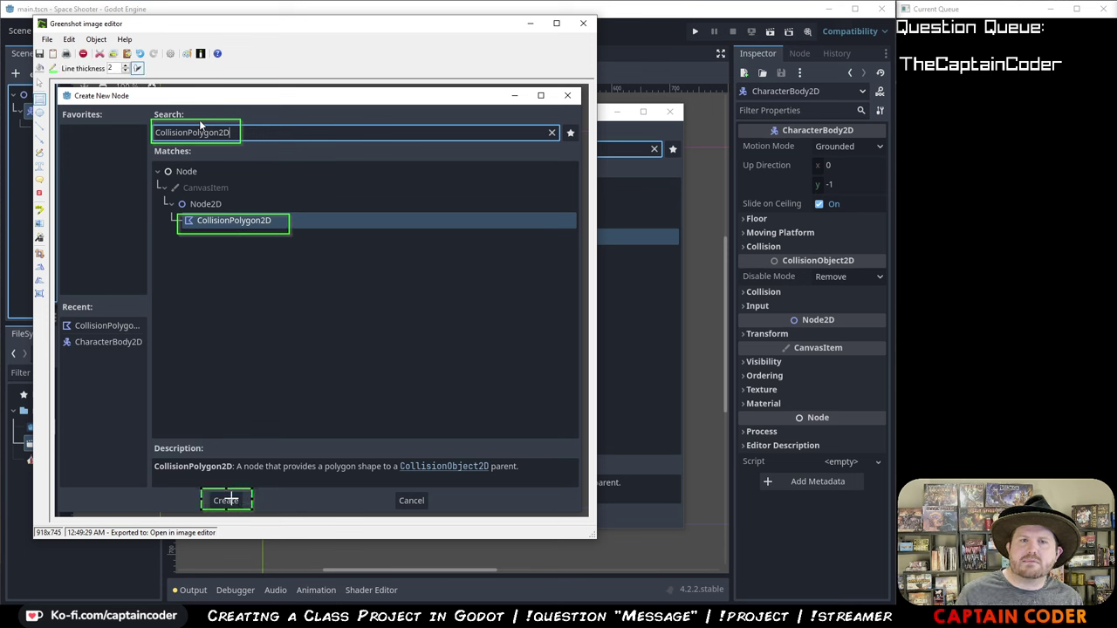
- Add numbered markers 1, 2 and 3 beside the framed search text, the CollisionPolygon2D match and the Create button
left_click(38, 192)
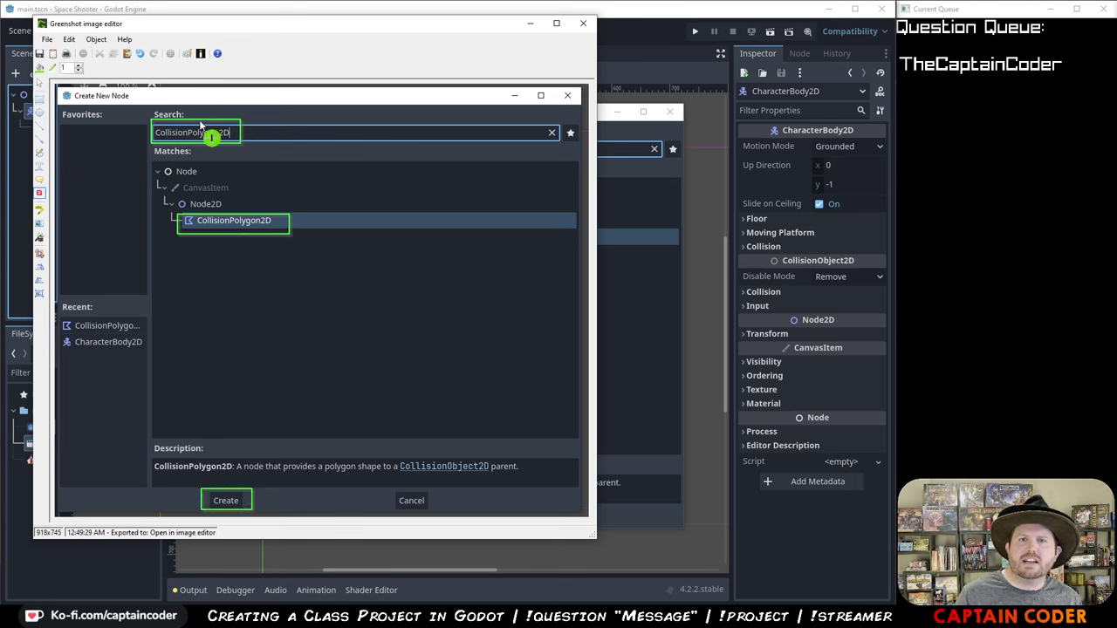
left_click(243, 137)
left_click(292, 213)
left_click(254, 485)
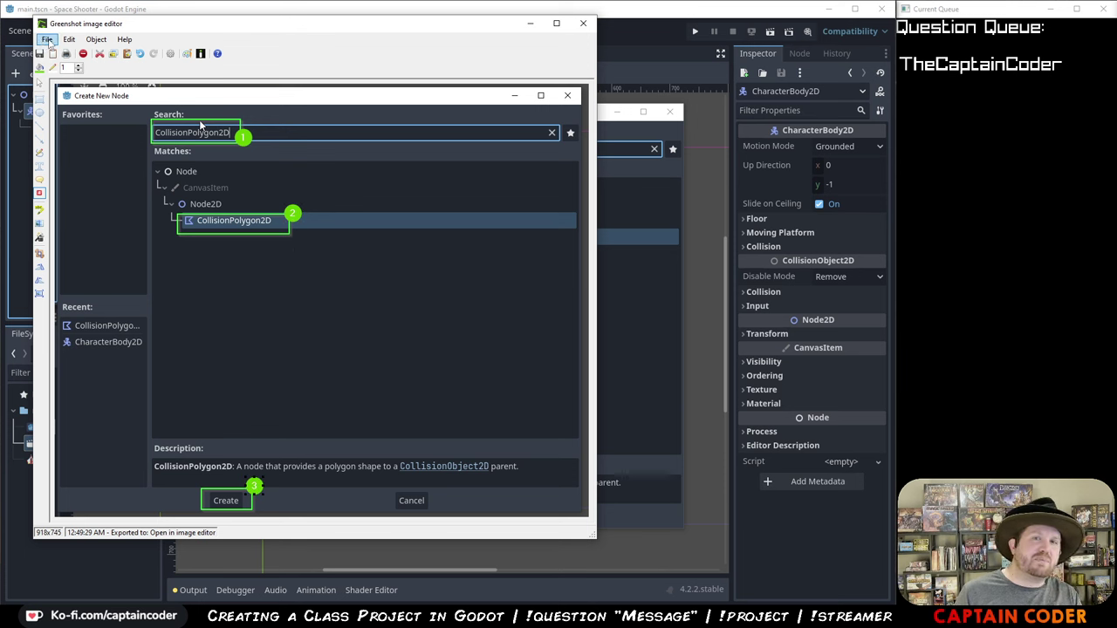
- Copy the annotated Create New Node screenshot into the Google Docs guide and close its Greenshot editor
left_click(47, 39)
left_click(105, 77)
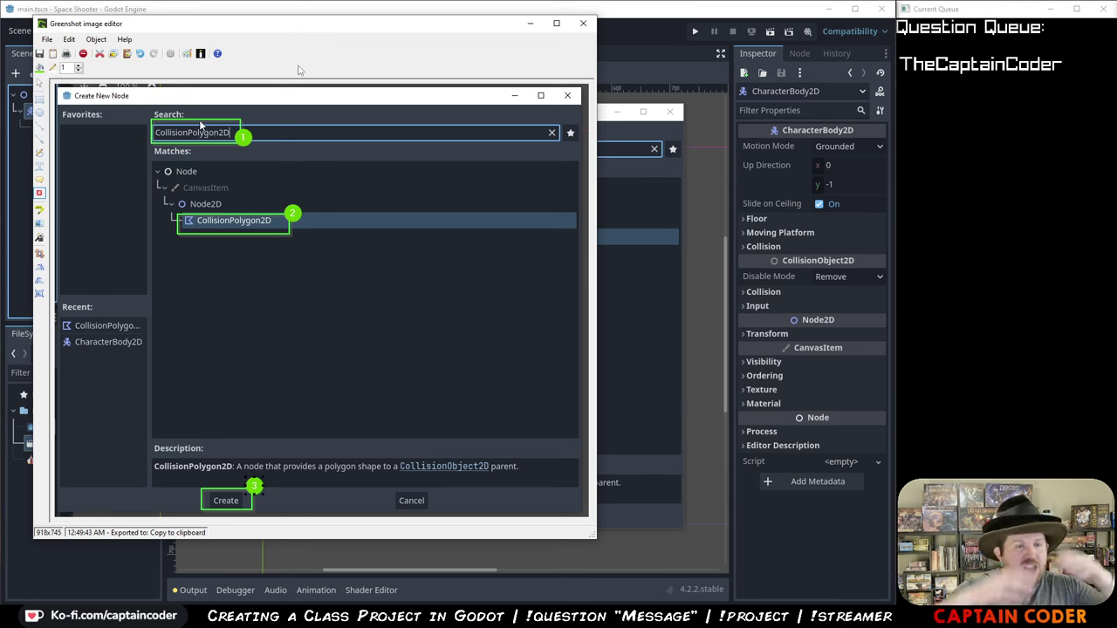
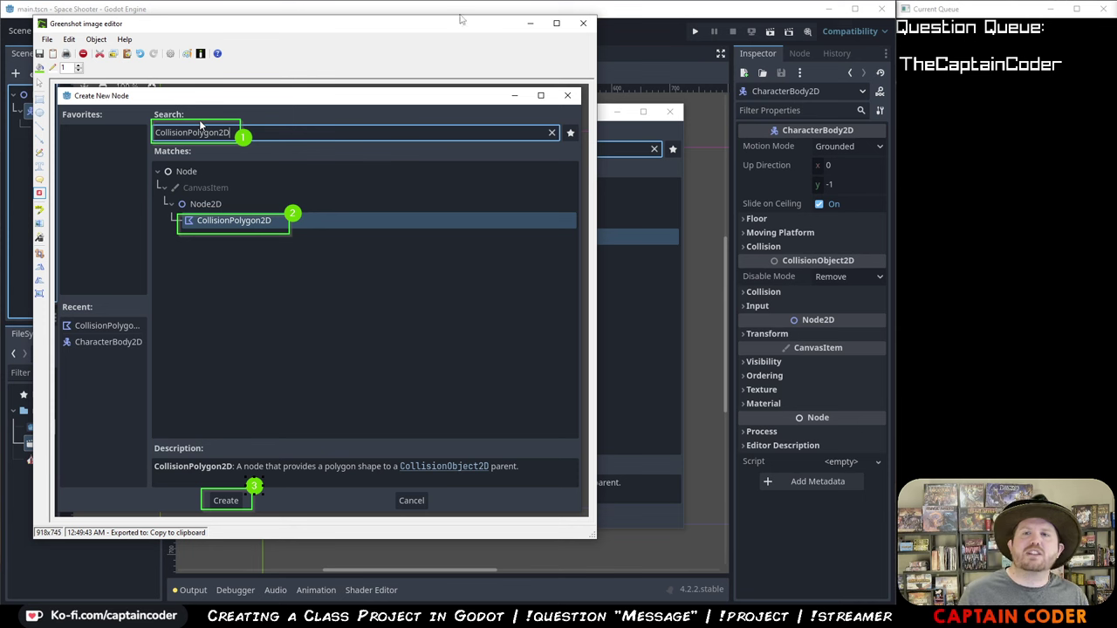
left_click(47, 40)
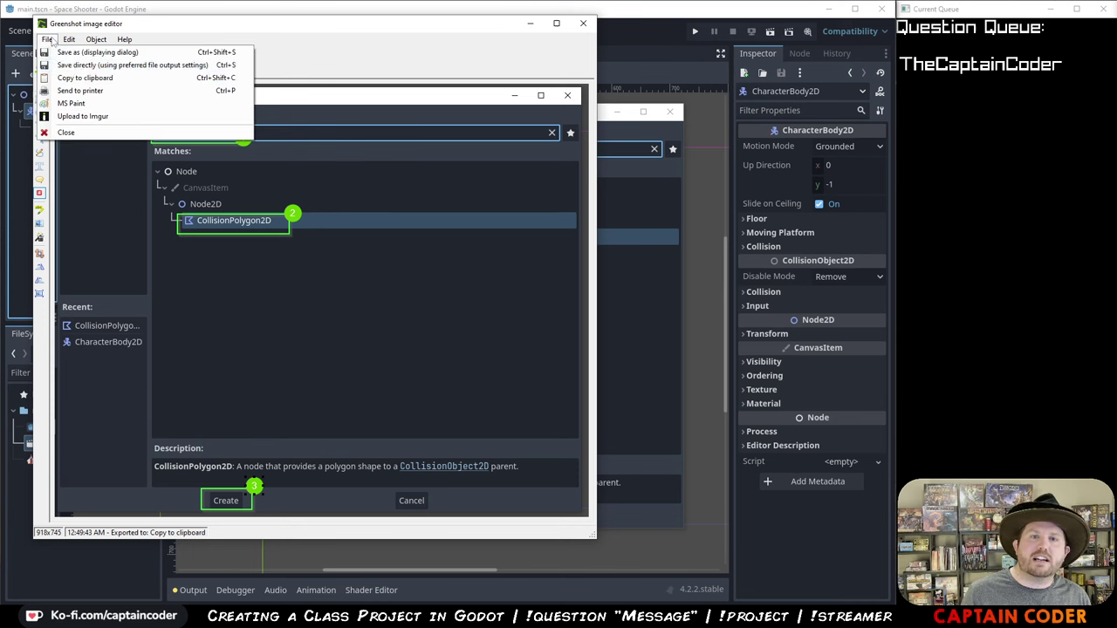
left_click(82, 76)
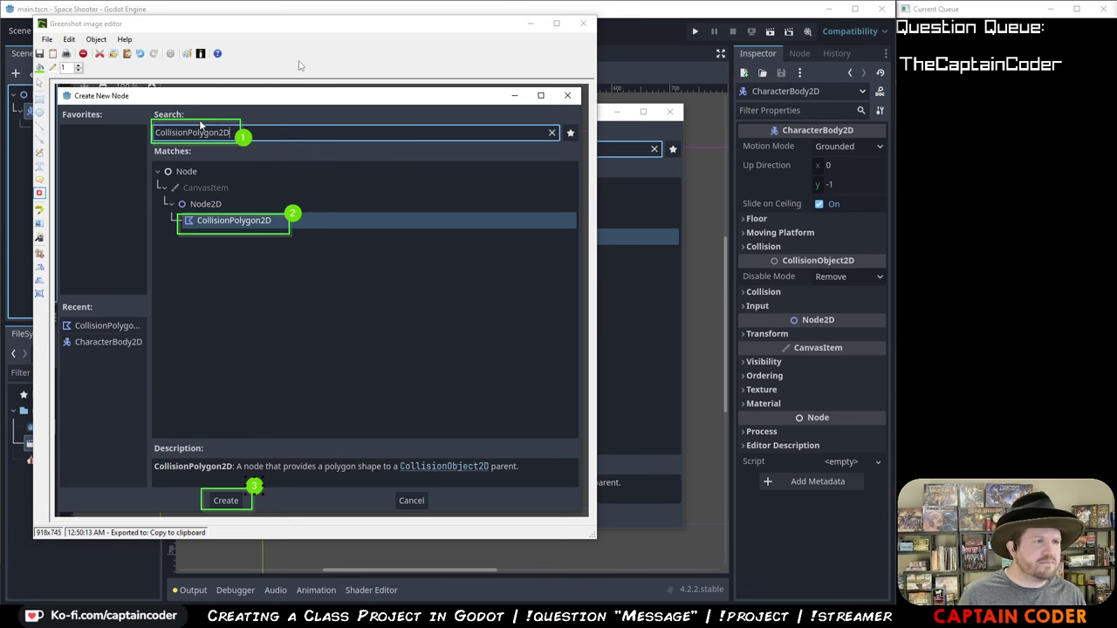
key("alt+Tab")
key("ctrl+v")
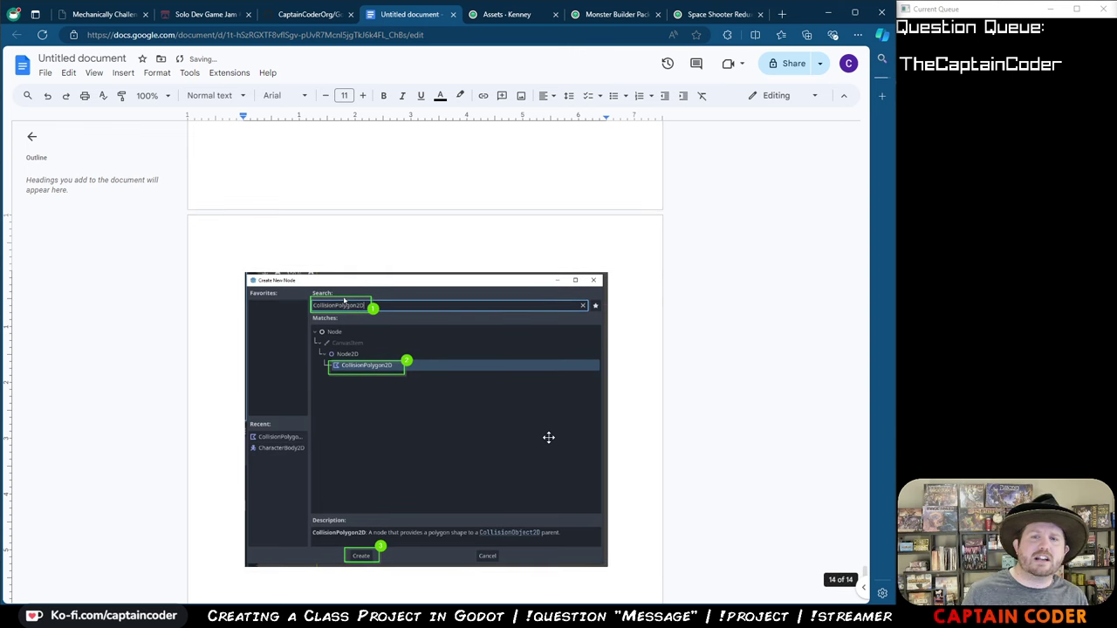
key("alt+Tab")
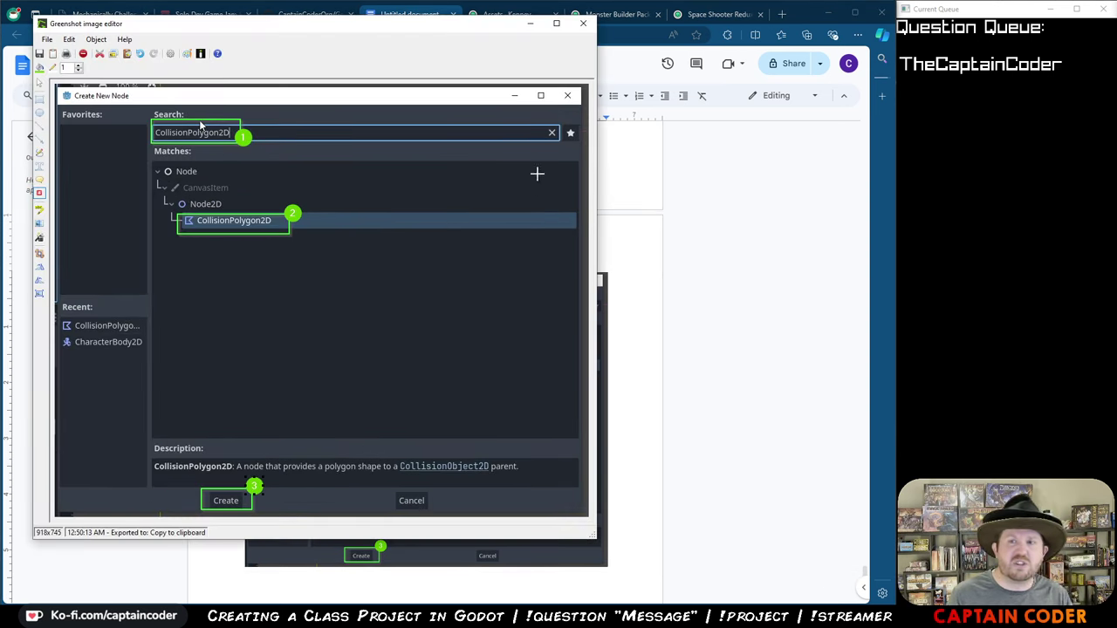
left_click(583, 24)
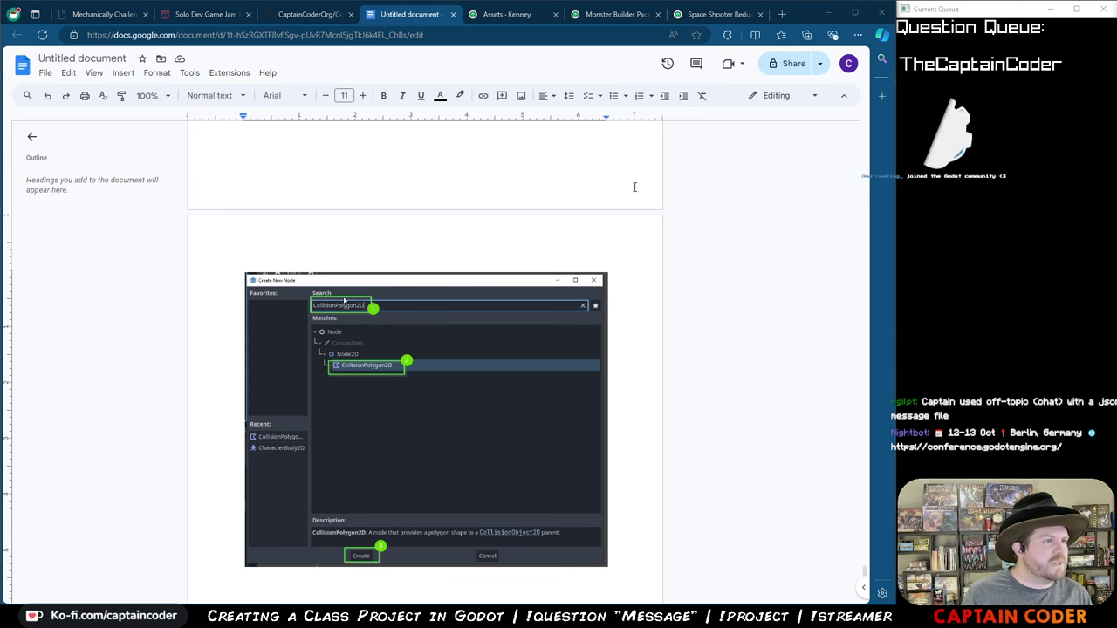
- Switch to Godot, create the CollisionPolygon2D node under CharacterBody2D, and inspect PlayerShip2Red's transform
key("alt+Tab")
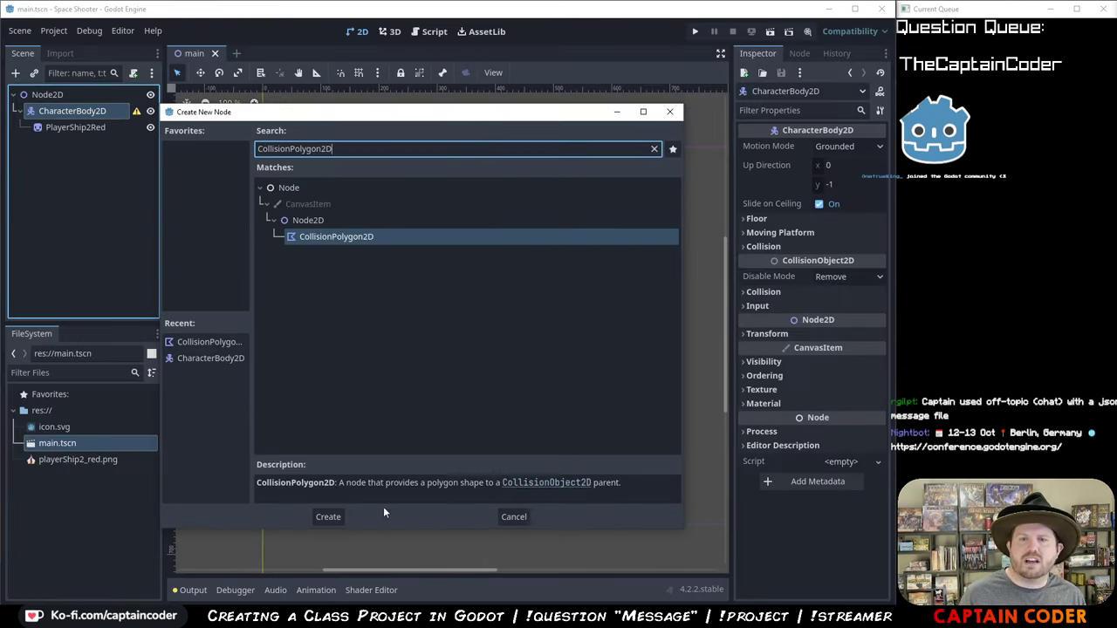
left_click(324, 518)
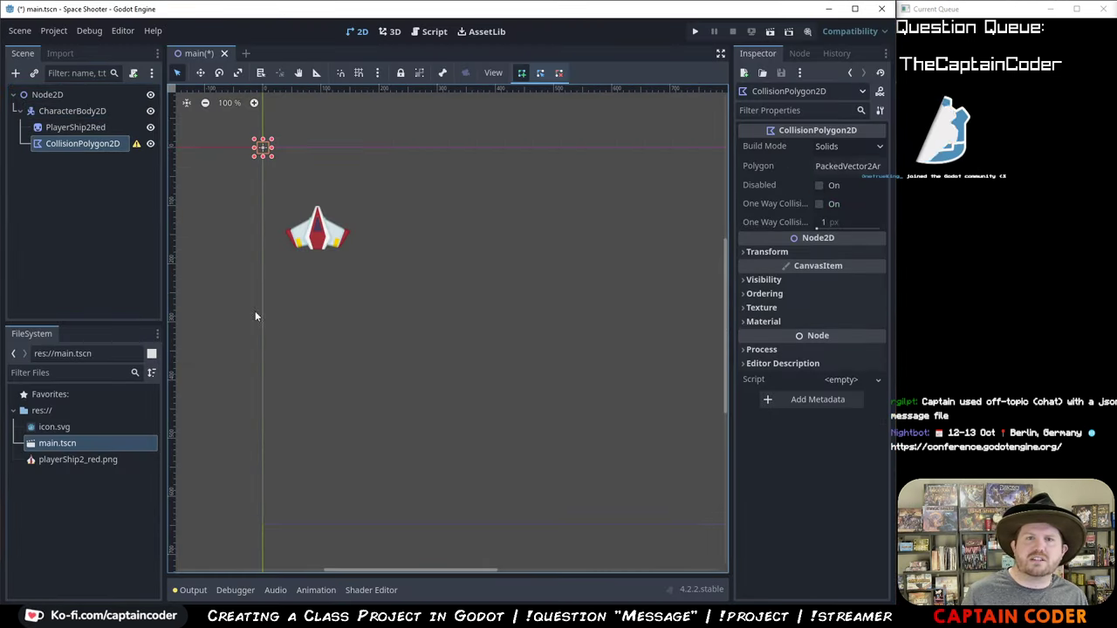
left_click(96, 129)
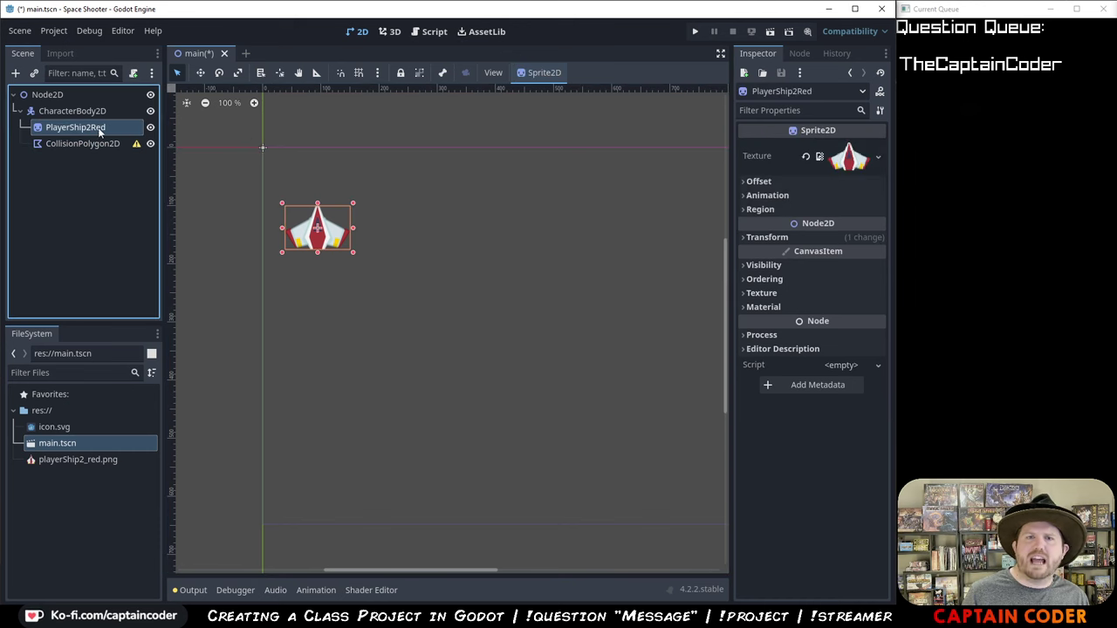
left_click(71, 110)
left_click(83, 143)
left_click(76, 128)
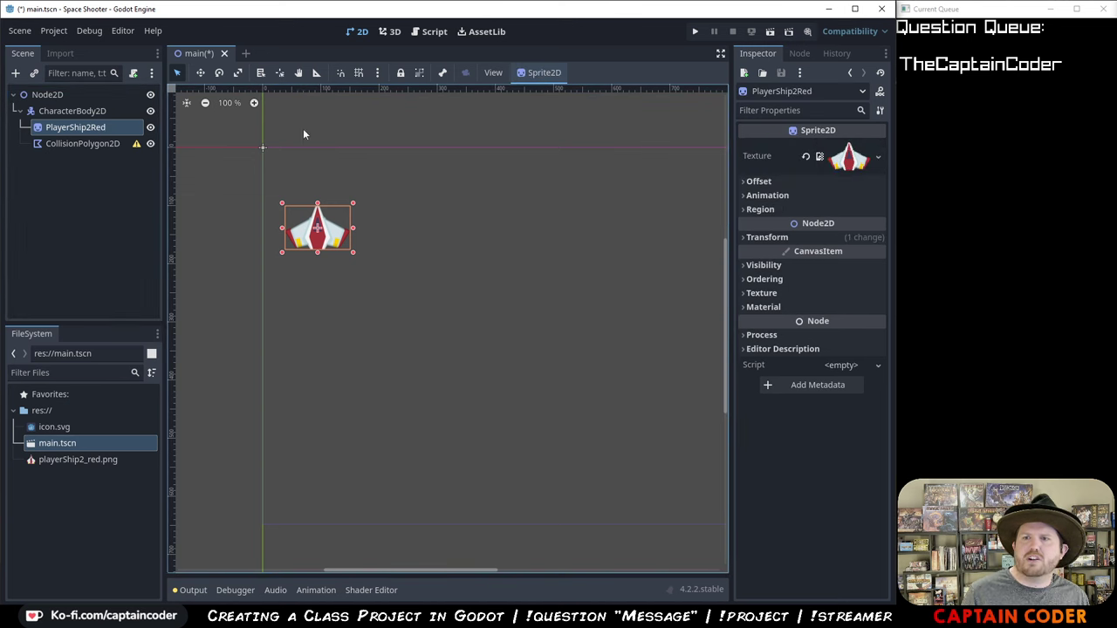
left_click(754, 238)
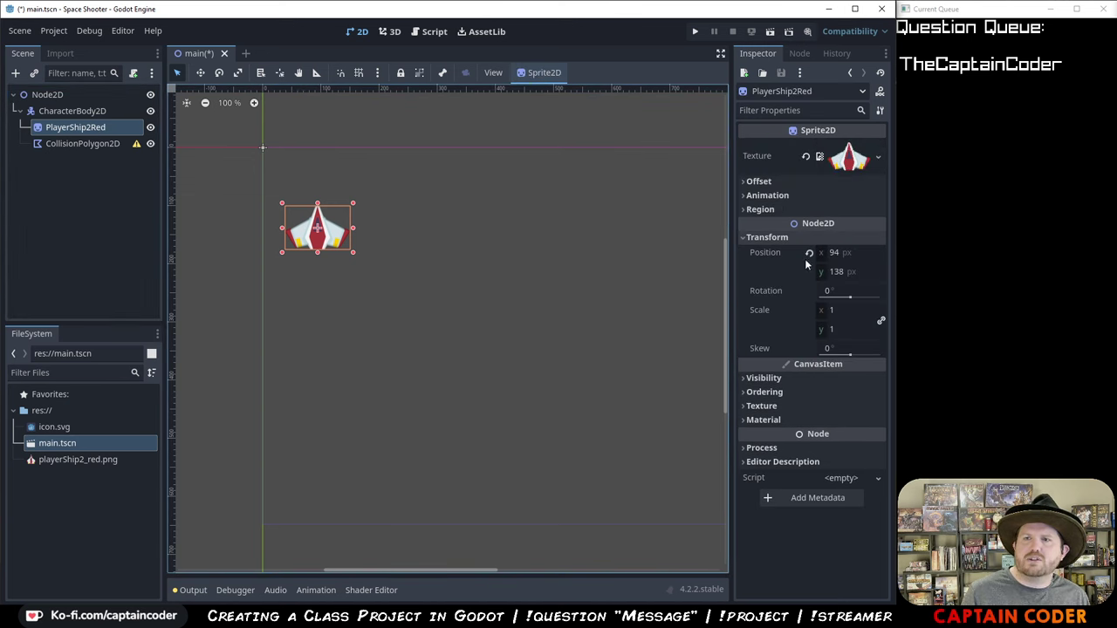
- Select CharacterBody2D and both its children, capture the scene tree and viewport at about 649 × 330 px, and open the screenshot in Greenshot's editor
left_click(100, 113)
left_click(103, 128)
left_click(100, 112)
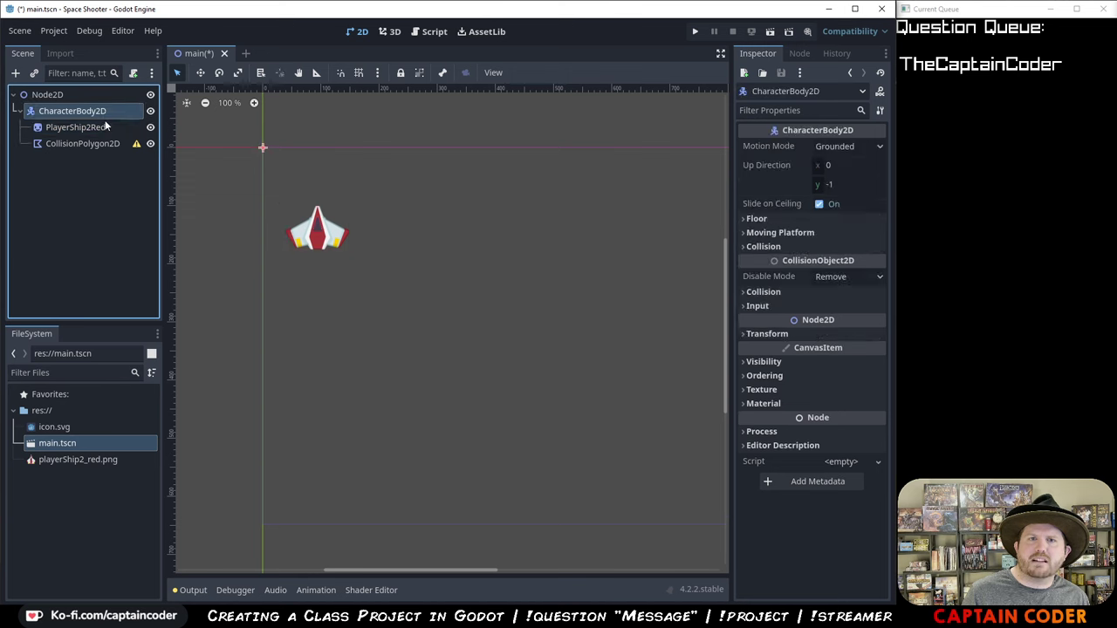
left_click(103, 127)
left_click(100, 111)
left_click(103, 143, "shift")
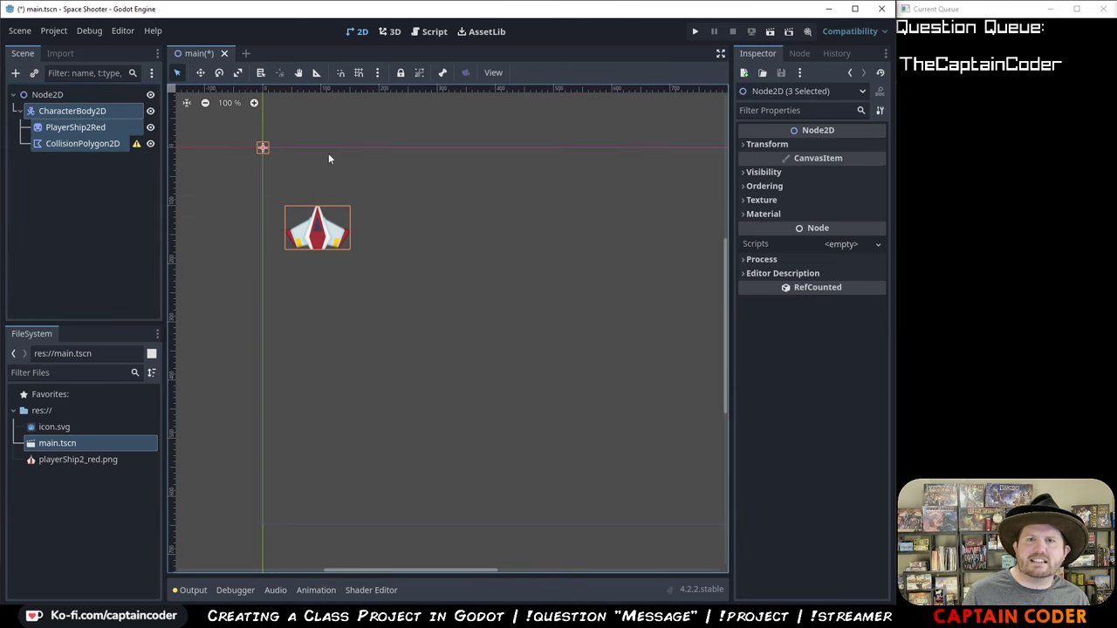
left_click_drag(88, 112, 391, 290)
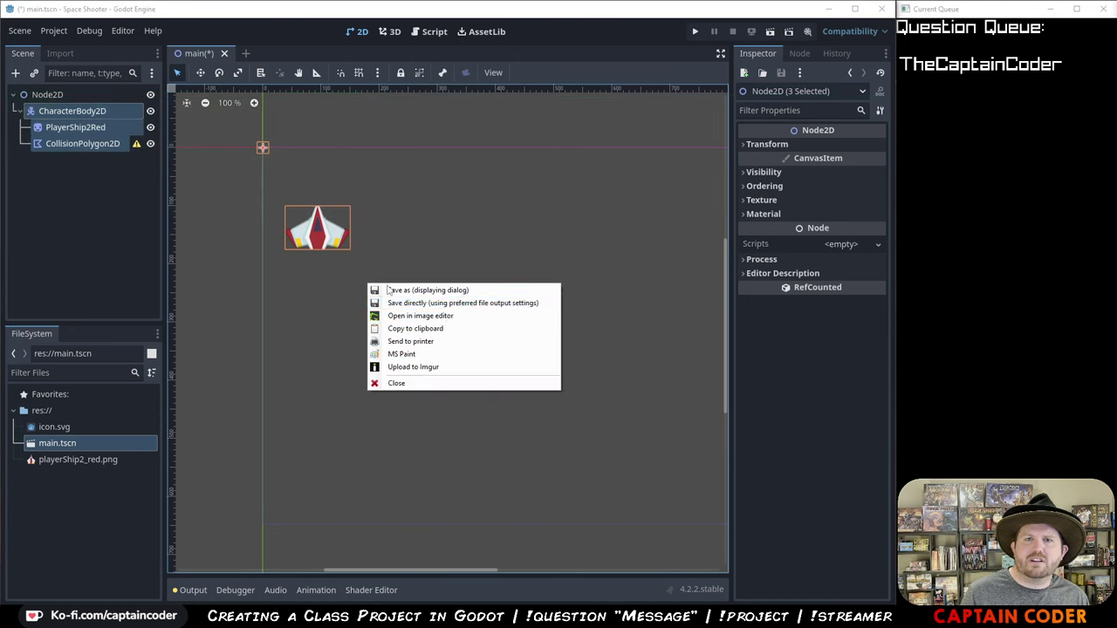
mouse_move(428, 319)
left_click(615, 316)
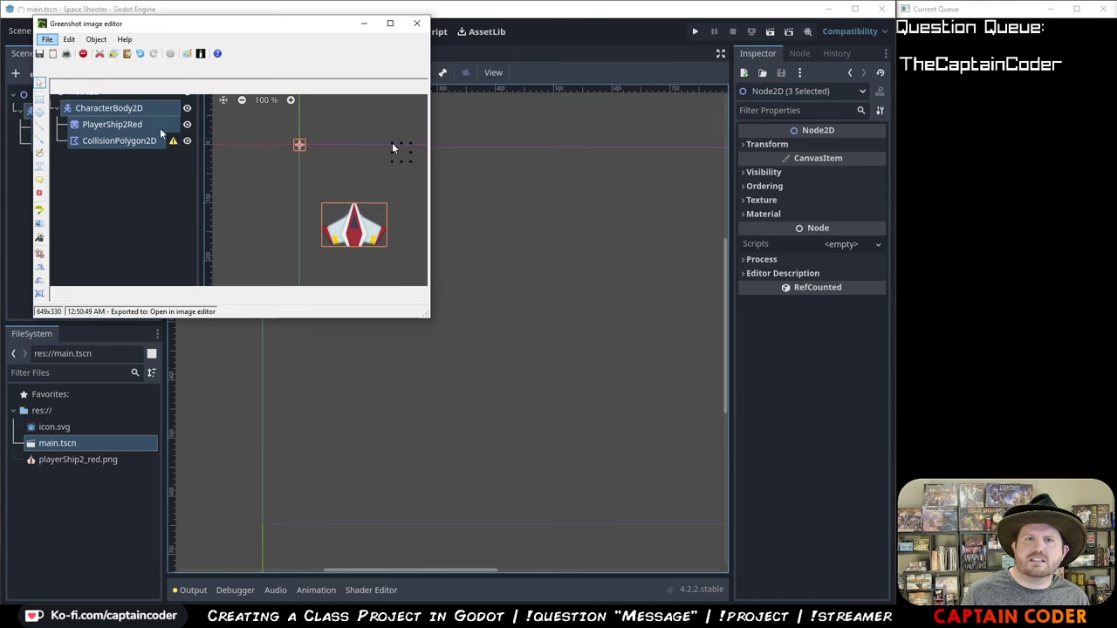
- Draw green arrows from the ship to the origin marker, from PlayerShip2Red to the ship, and from CollisionPolygon2D to the origin marker
left_click(39, 140)
left_click_drag(333, 204, 305, 155)
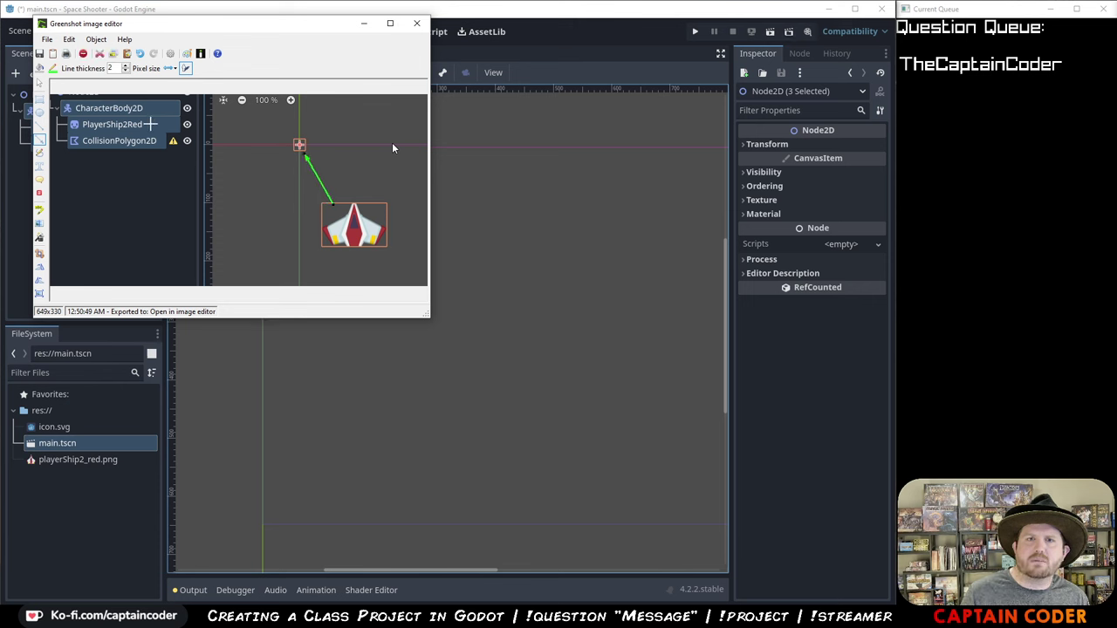
mouse_move(150, 124)
left_mouse_down()
mouse_move(250, 187)
mouse_move(318, 207)
left_mouse_up()
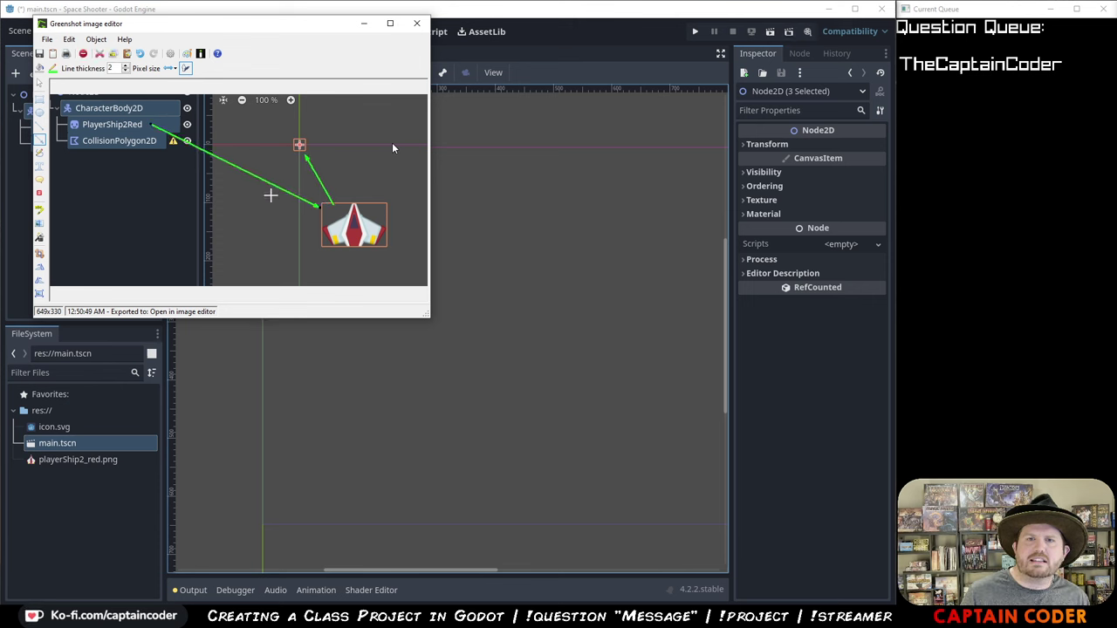
left_click_drag(169, 143, 289, 143)
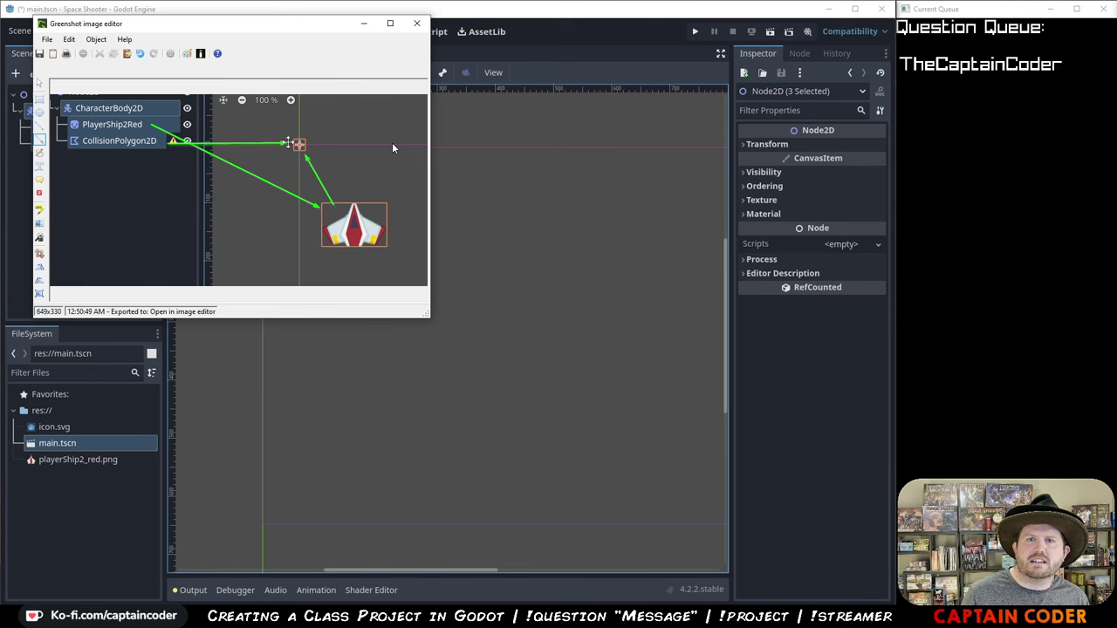
- Copy the arrow-annotated node screenshot, paste it at the end of the Google Docs document, and close its Greenshot editor
left_click(47, 40)
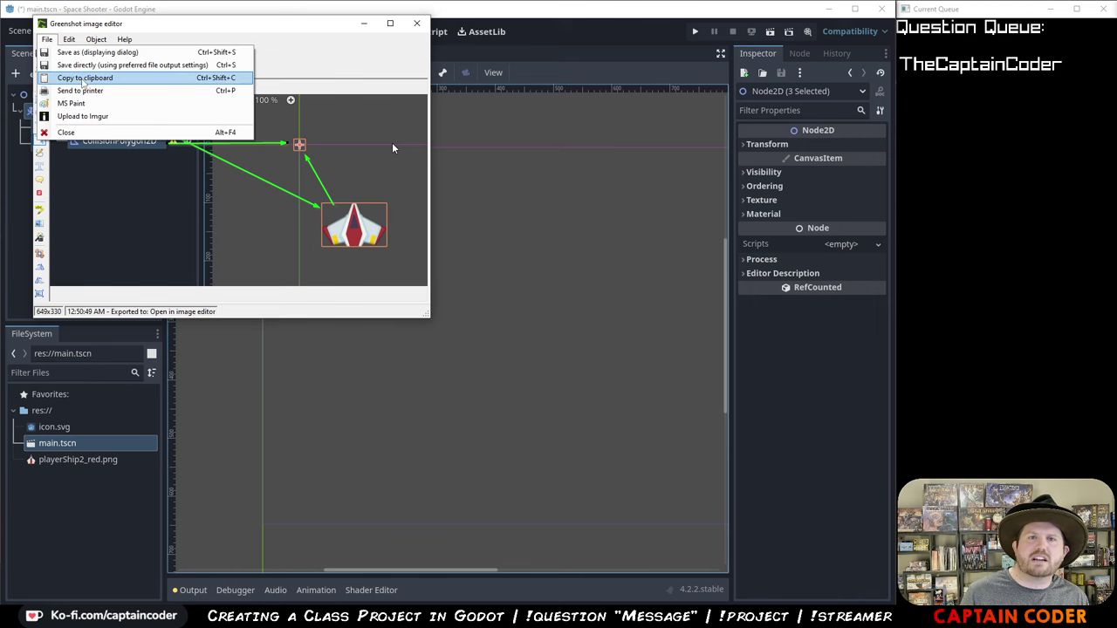
left_click(85, 77)
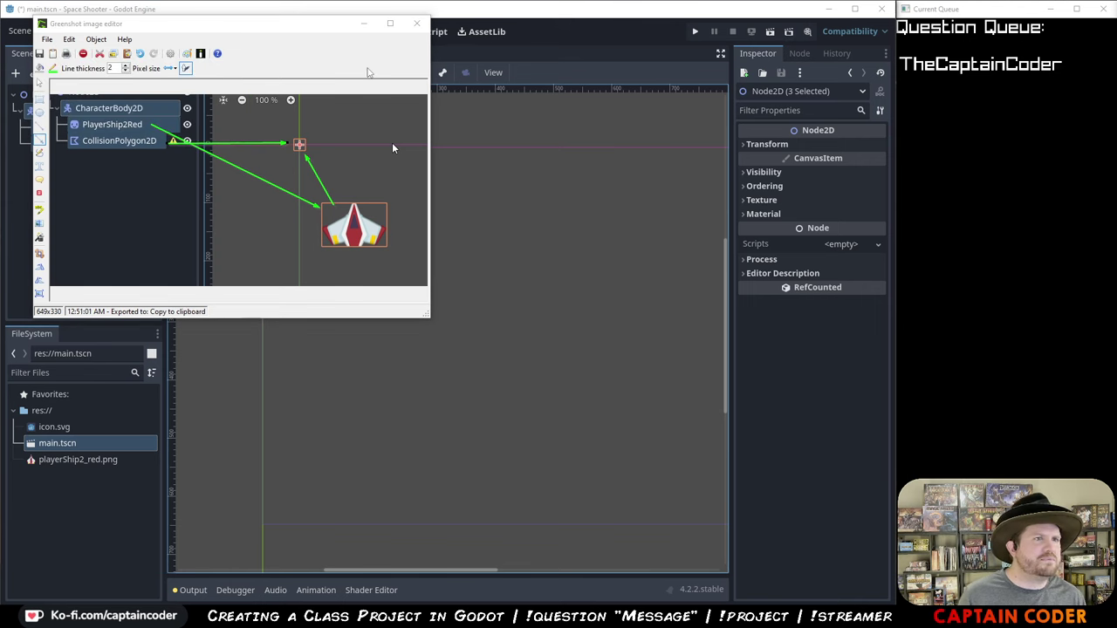
key("alt+Tab")
key("ctrl+v")
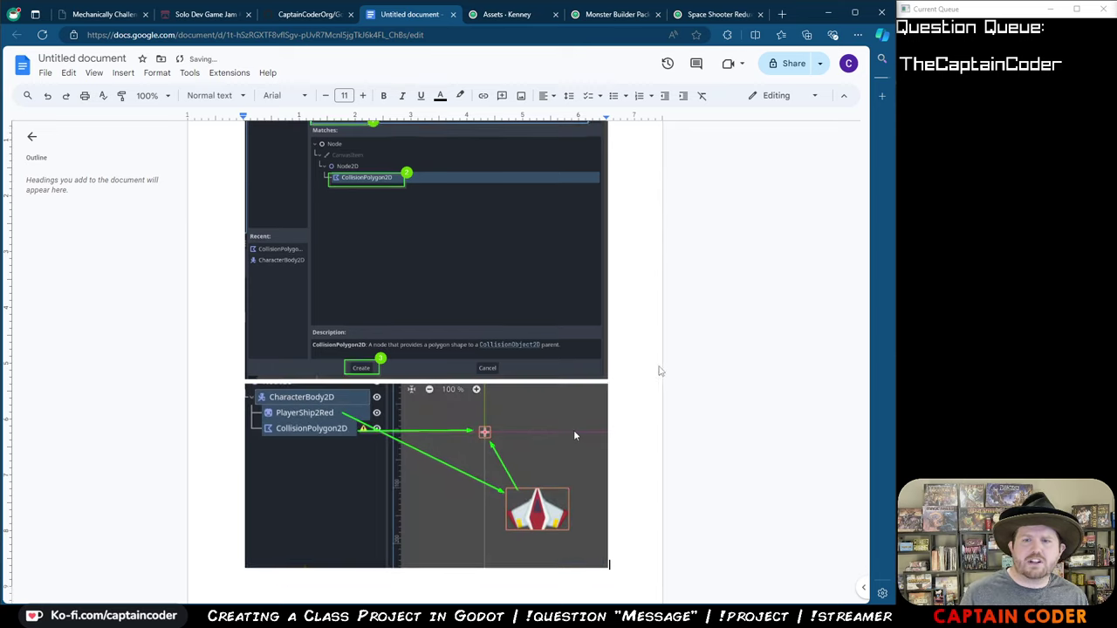
key("alt+Tab")
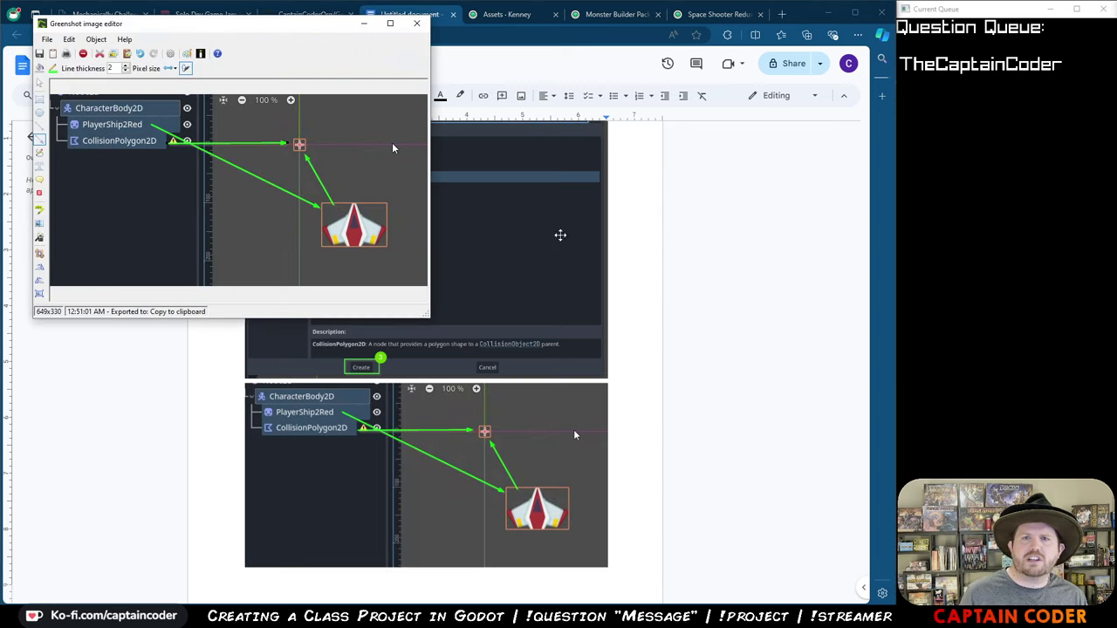
left_click(416, 24)
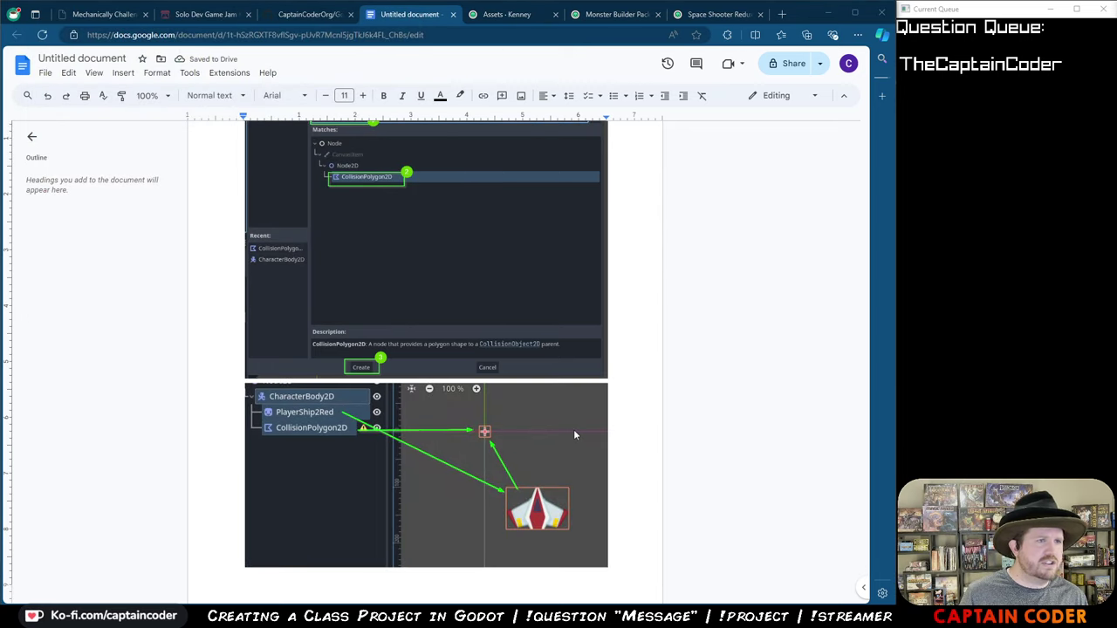
- Switch to Godot, select the PlayerShip2Red node, capture the Scene-to-Inspector region, and open the capture in Greenshot's image editor
key("alt+Tab")
left_click(94, 129)
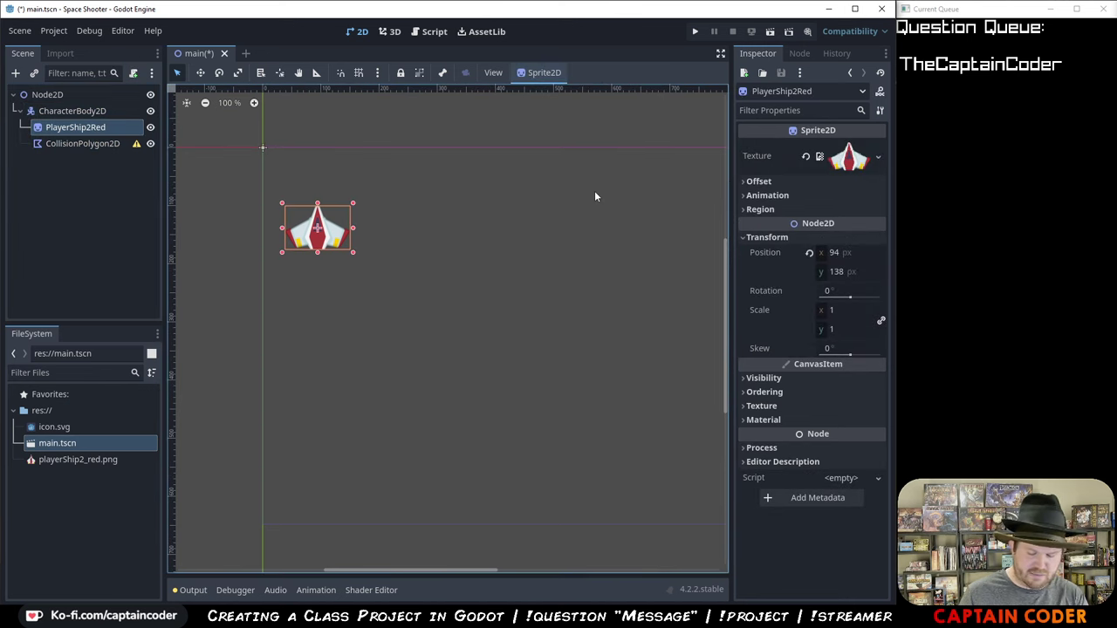
key("Print")
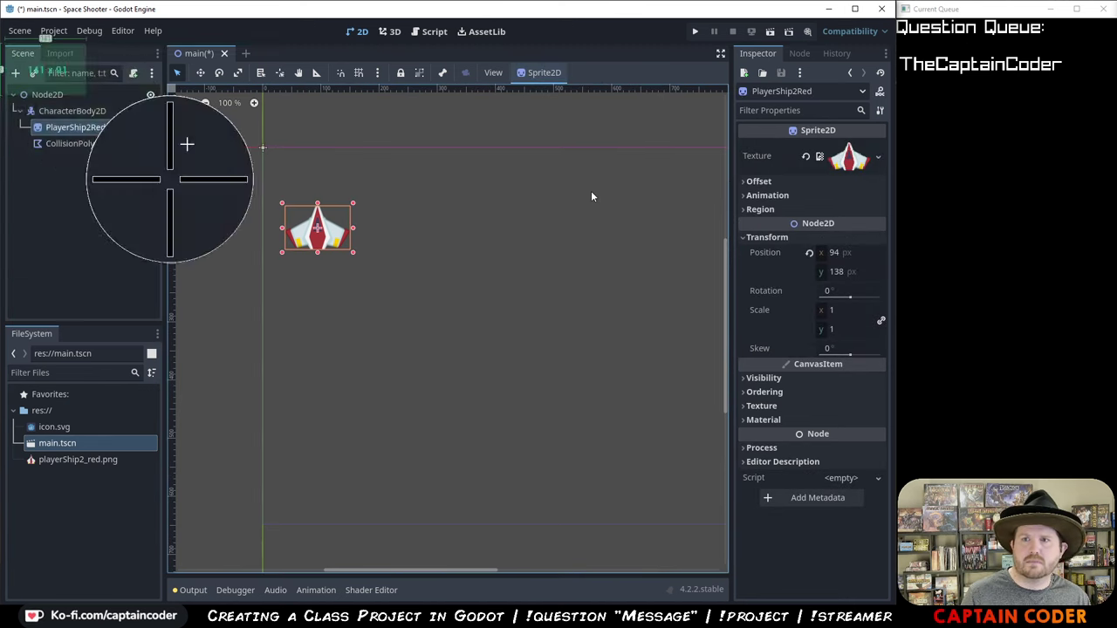
left_click_drag(5, 44, 887, 353)
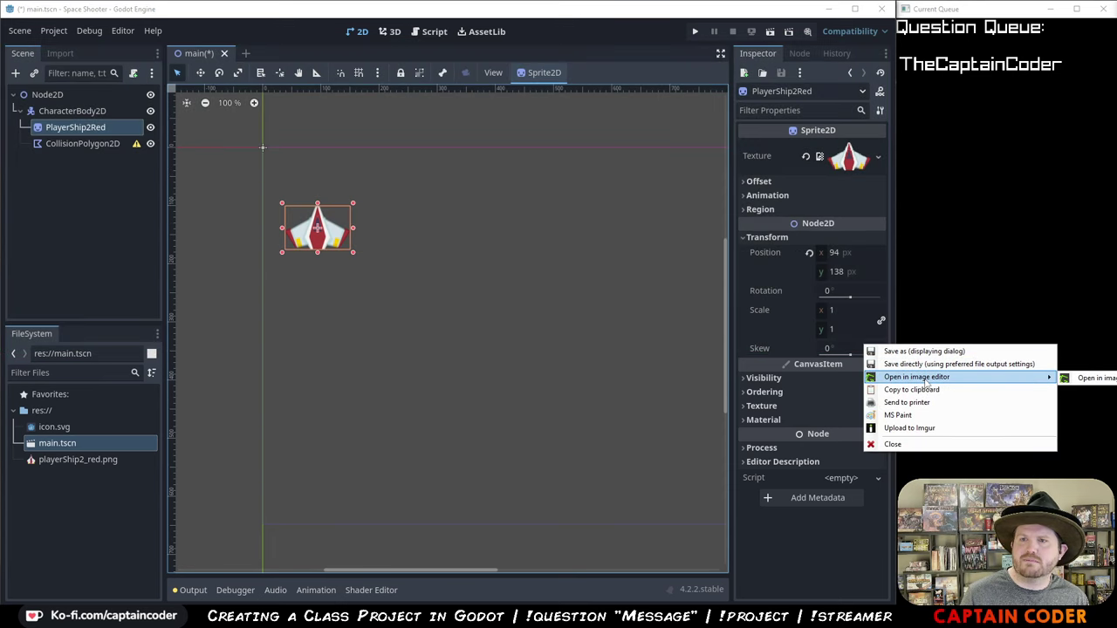
left_click(927, 381)
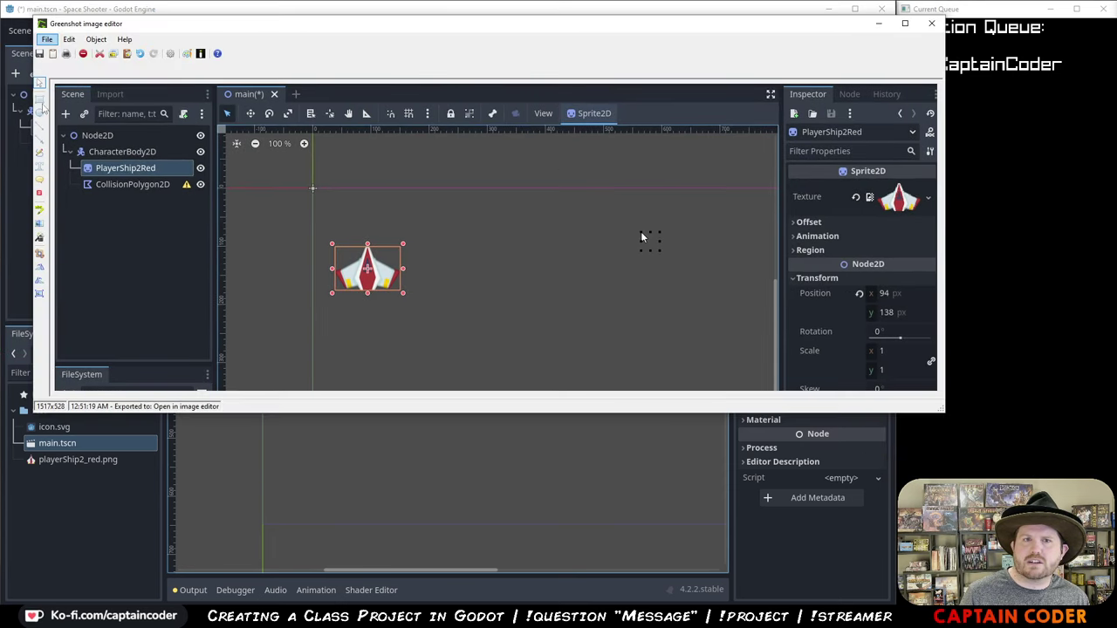
- Outline the PlayerShip2Red node and the Position reset icon with green rectangles, and add number markers 1 and 2 beside them
left_click(39, 99)
left_click_drag(77, 154, 166, 182)
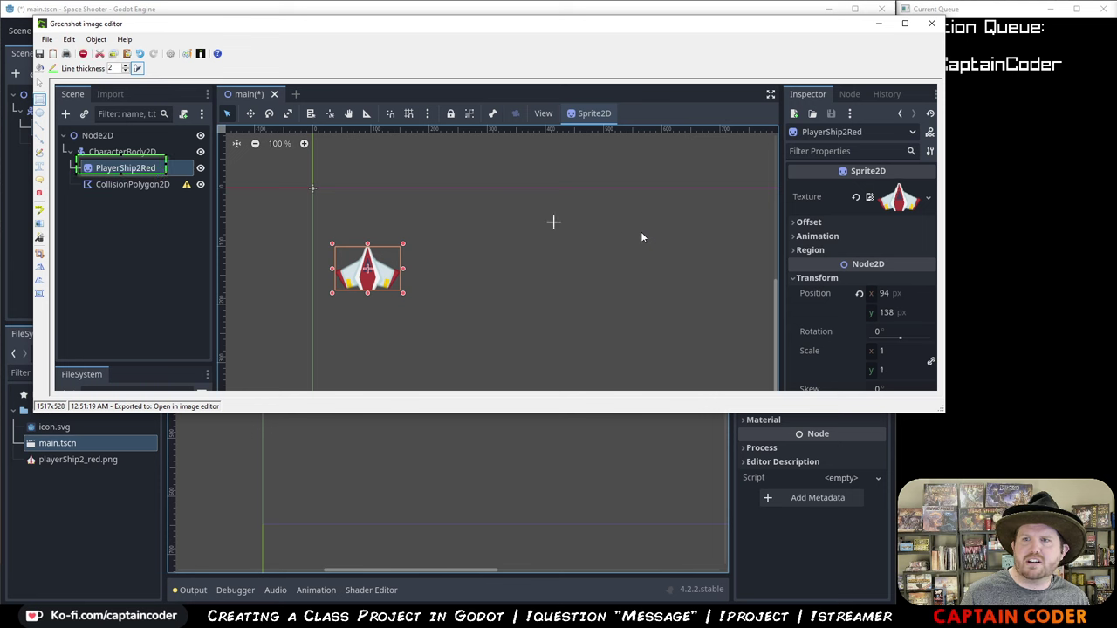
left_click_drag(848, 281, 867, 302)
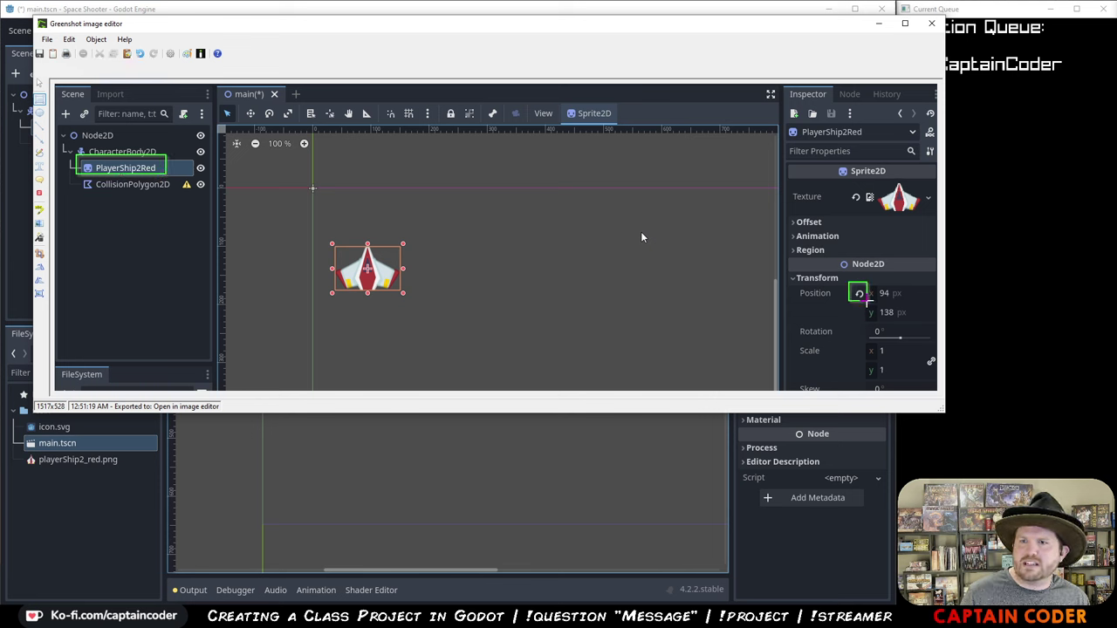
left_click(38, 192)
left_click(168, 157)
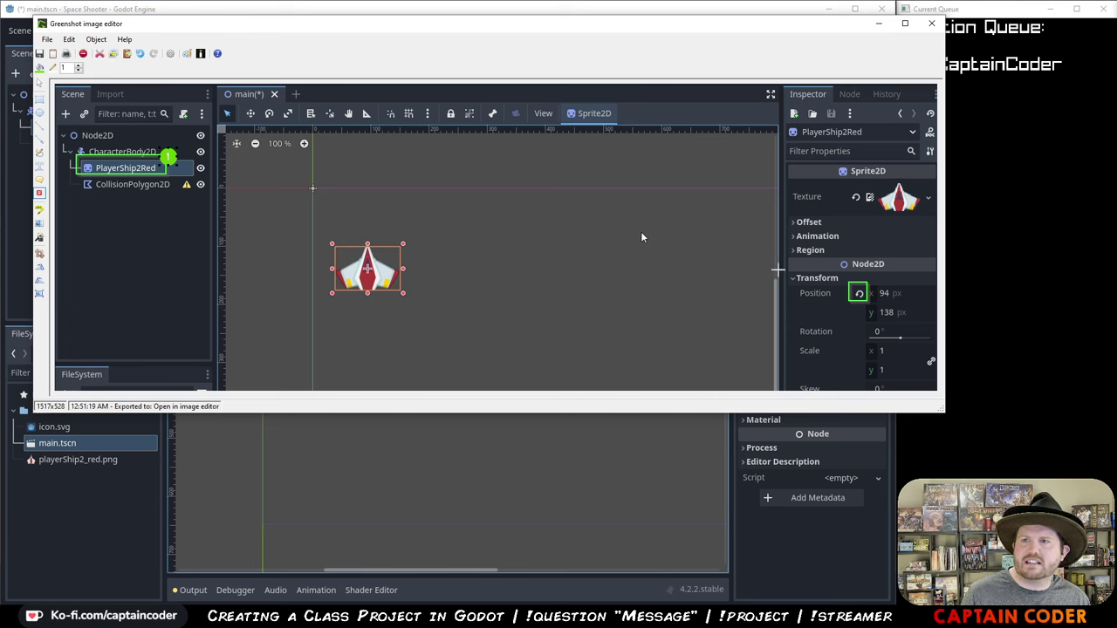
left_click_drag(844, 287, 845, 298)
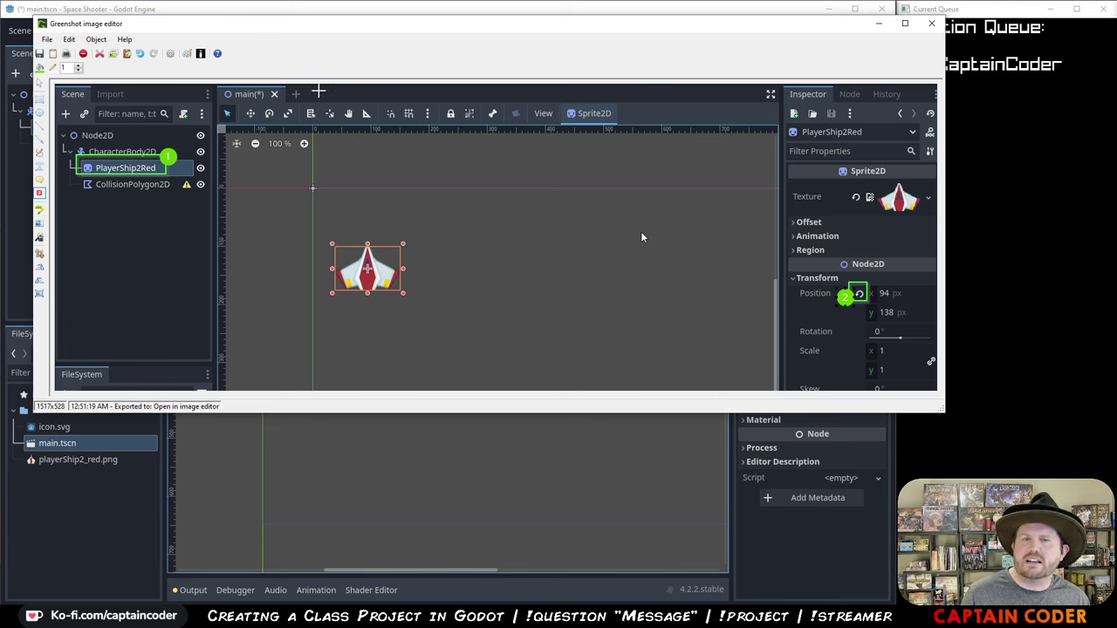
- Copy the numbered screenshot, paste it below the arrow-annotated image in Google Docs, and close its Greenshot editor
left_click(47, 39)
left_click(84, 80)
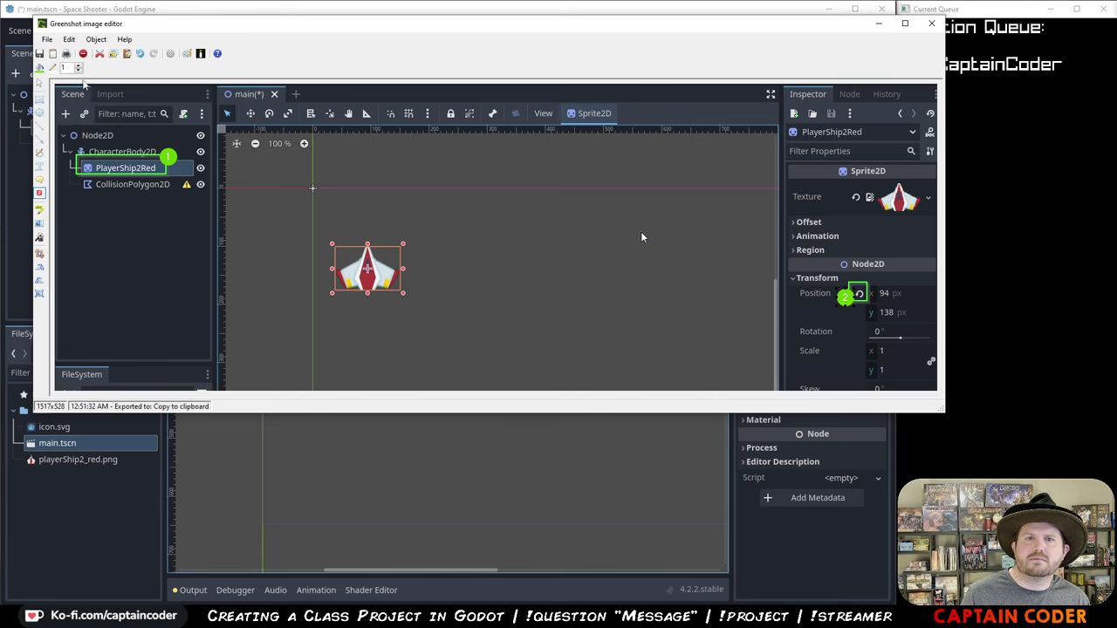
key("alt+Tab")
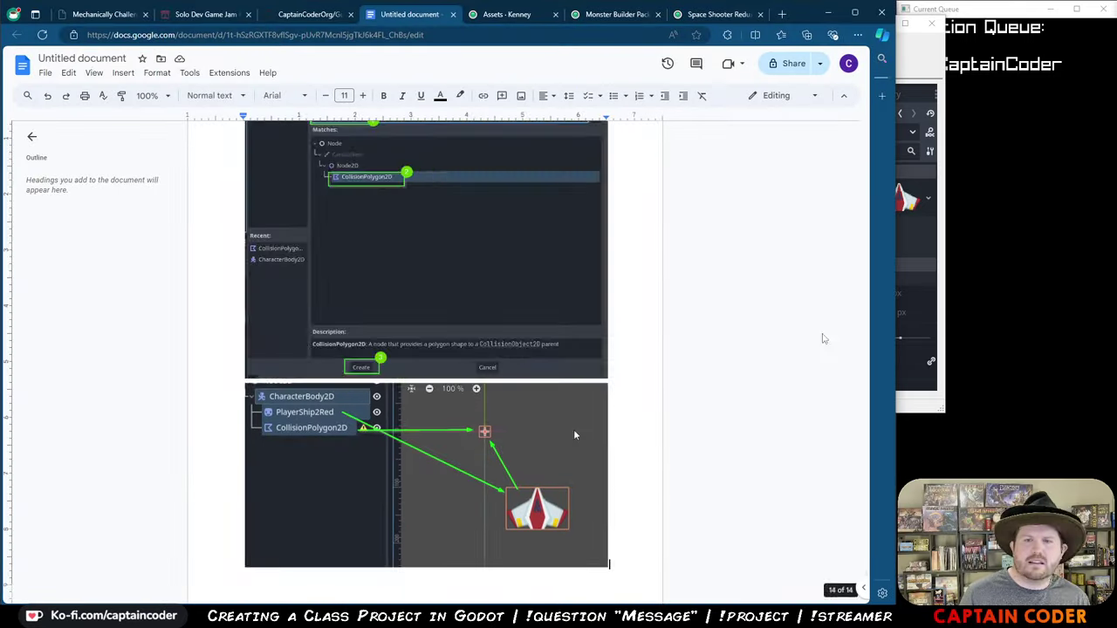
key("ctrl+v")
key("alt+Tab")
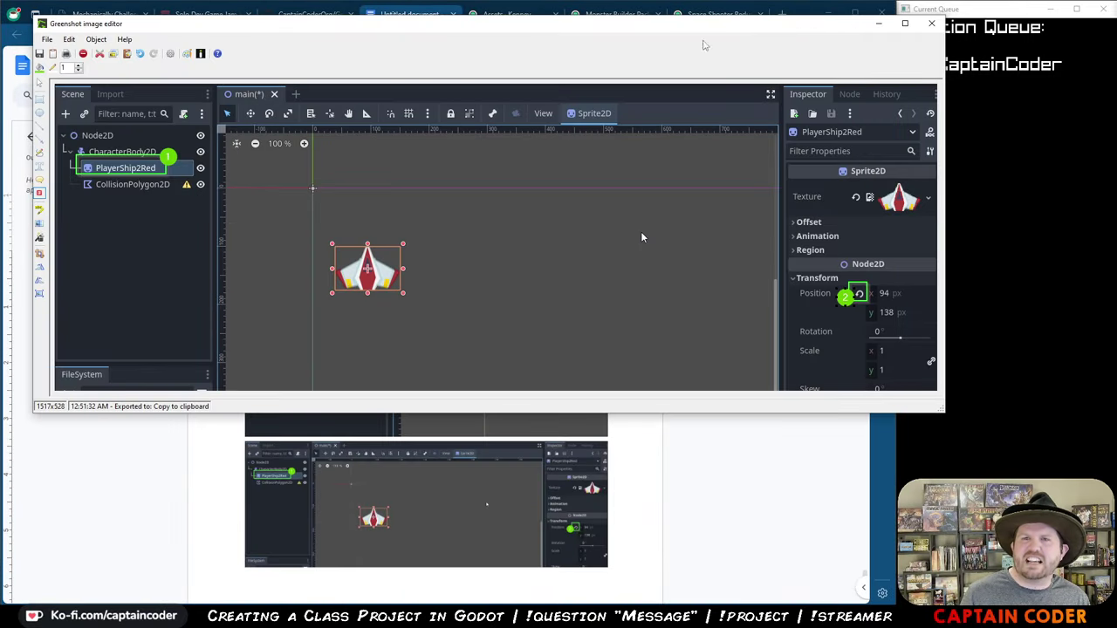
left_click(931, 23)
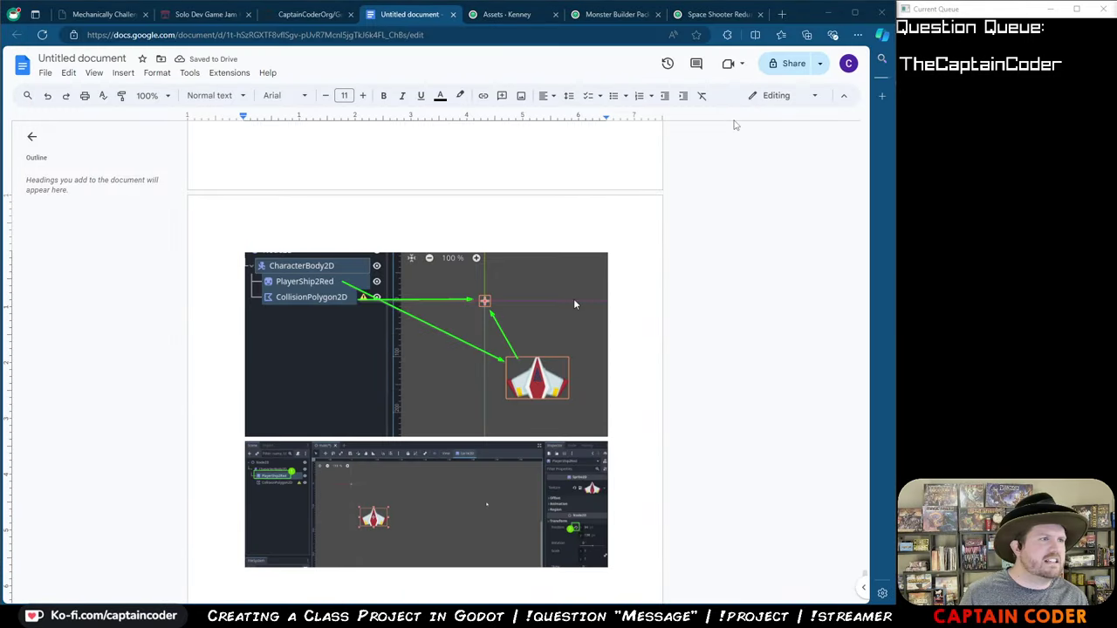
- Switch to ScreenToGif, open a new screen recording, and resize its capture frame over Godot's upper area to 1515 x 498 px
key("alt+Tab")
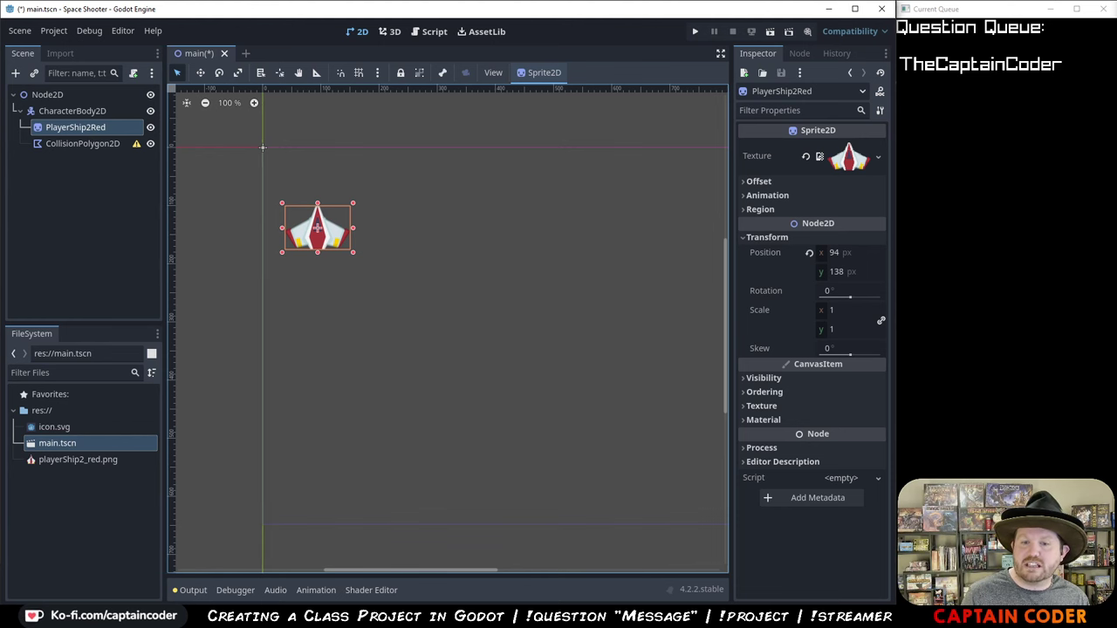
key("alt+Tab")
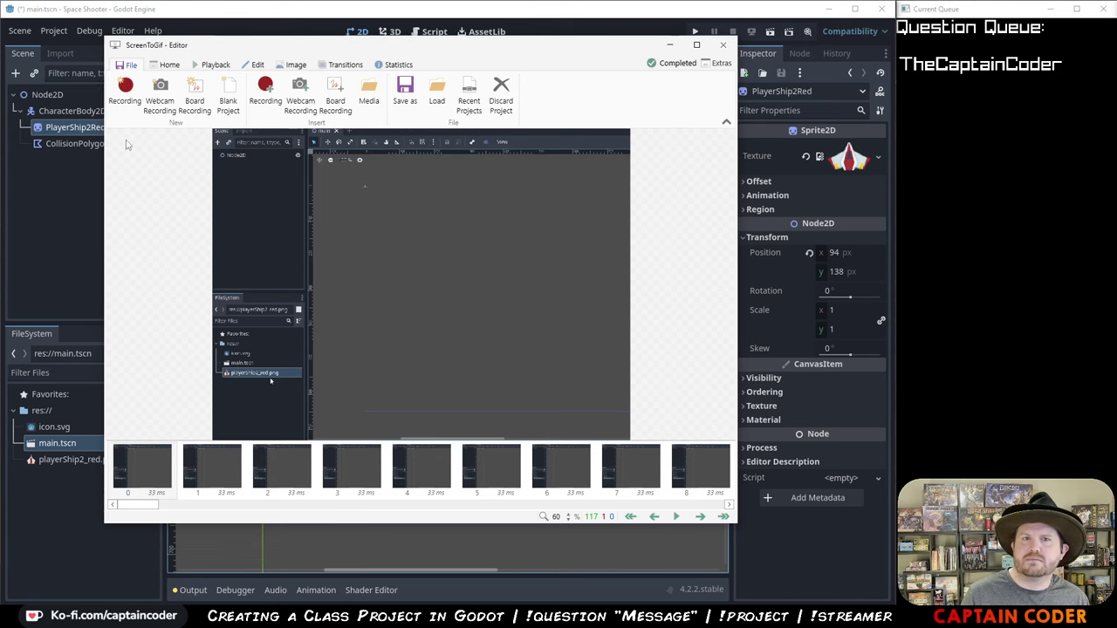
left_click(125, 95)
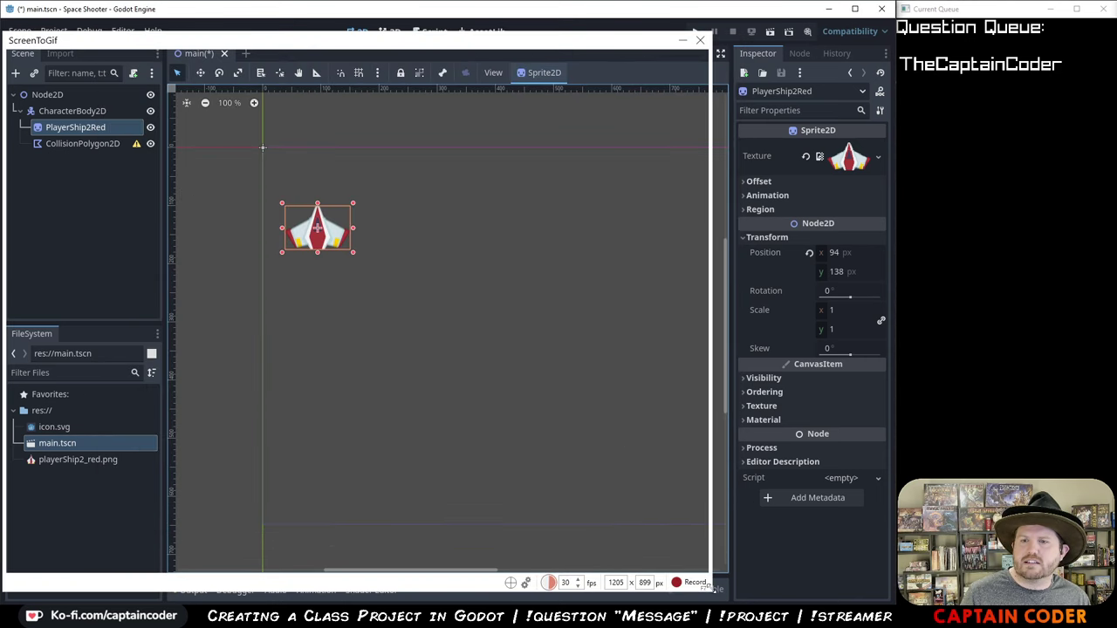
left_click_drag(708, 588, 892, 359)
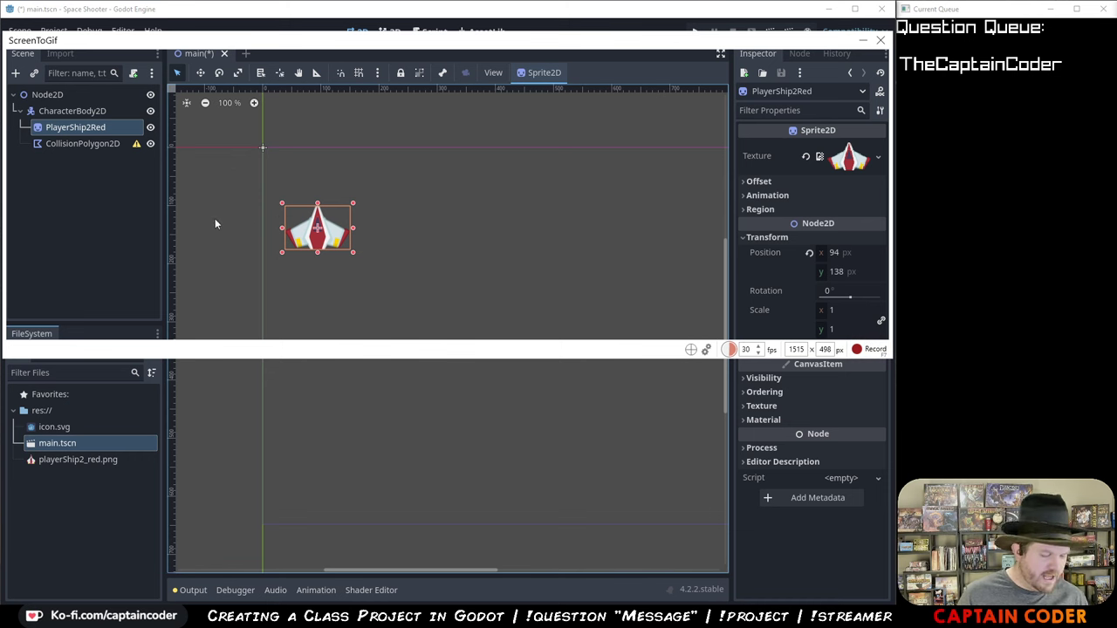
- Record a clip of resetting the PlayerShip2Red sprite's position to its default, and stop the recording
key("F7")
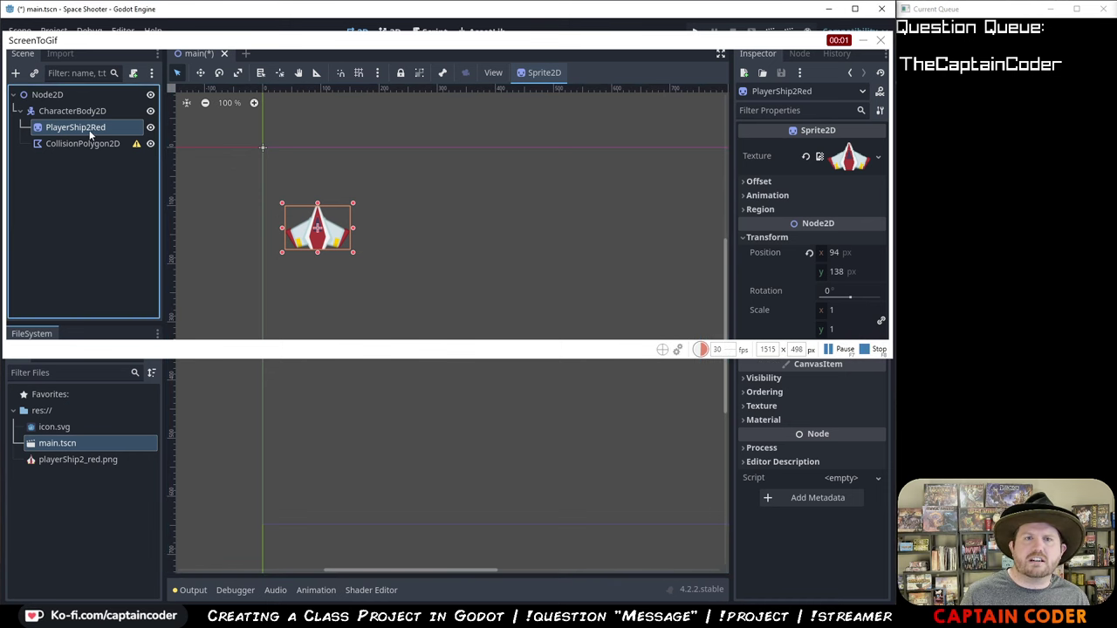
left_click(809, 254)
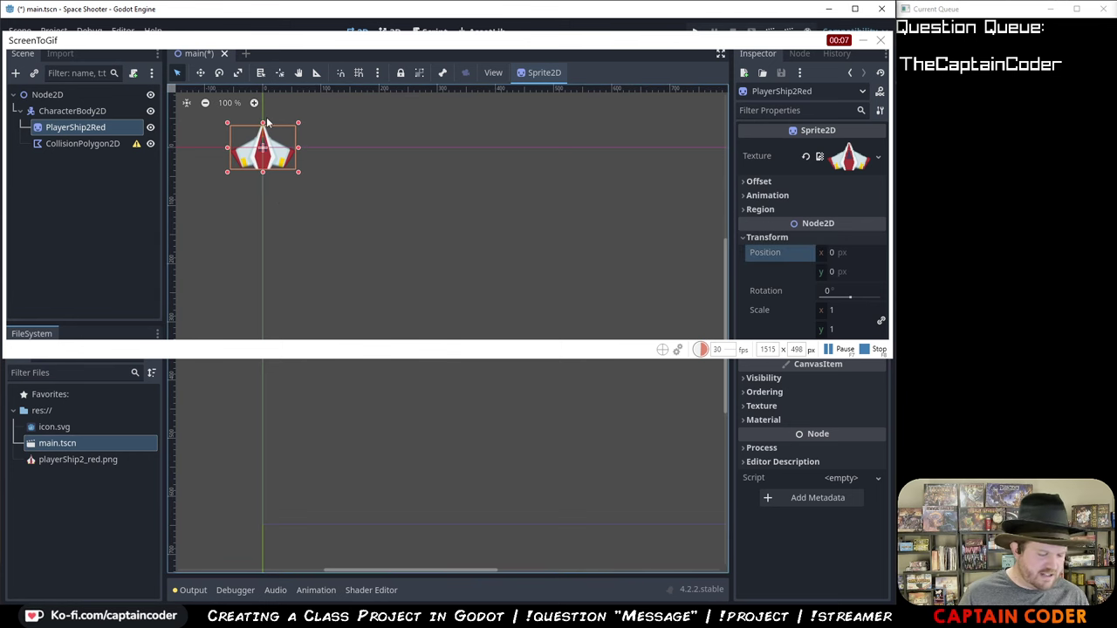
key("F8")
left_click(792, 453)
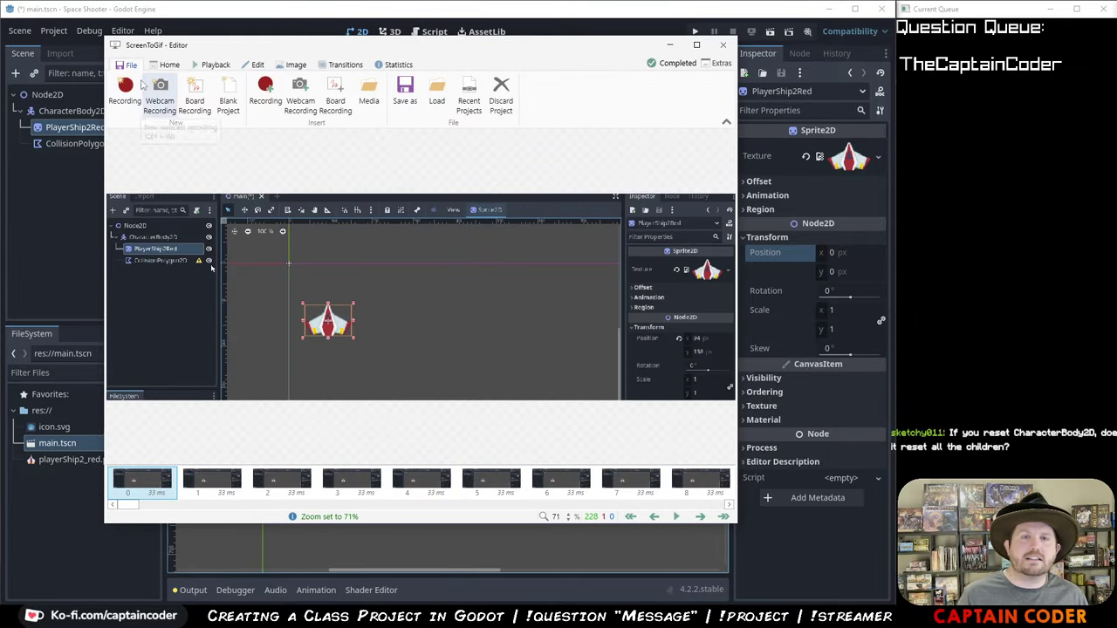
- Save the recording as a GIF named reposition-sprite in the GodotProject folder
left_click(403, 91)
left_click(593, 431)
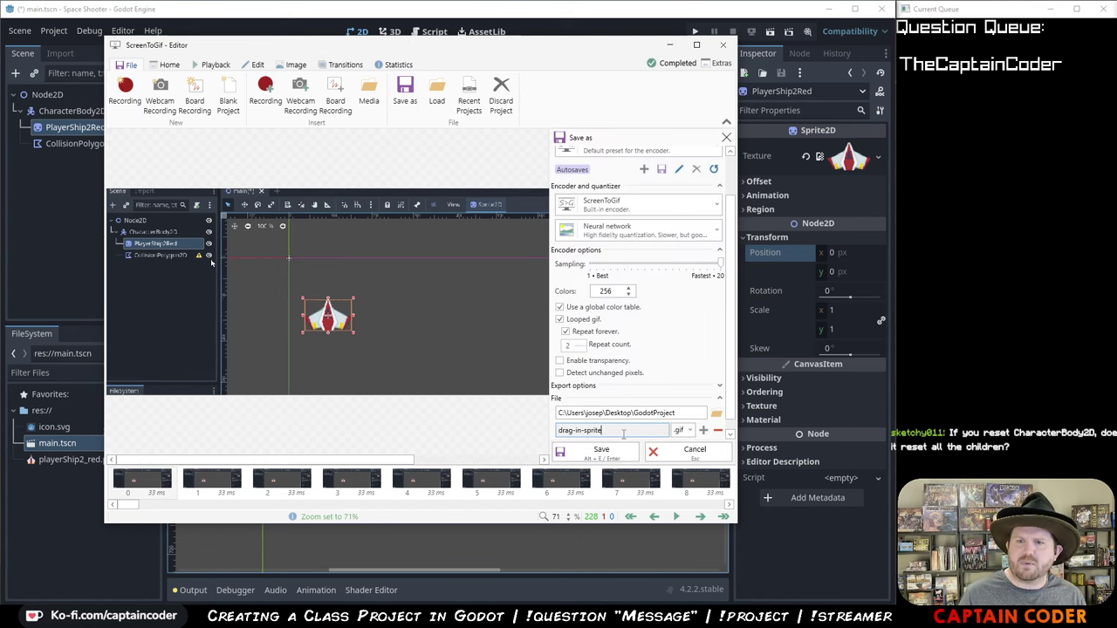
key("ctrl+a")
type("reposition-sprite")
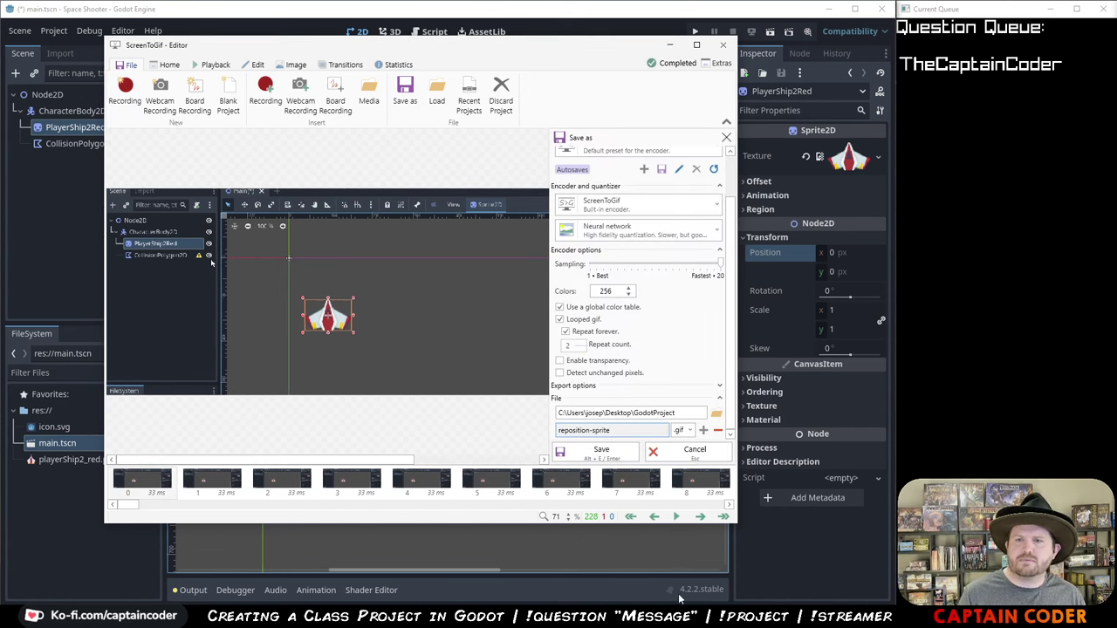
key("Return")
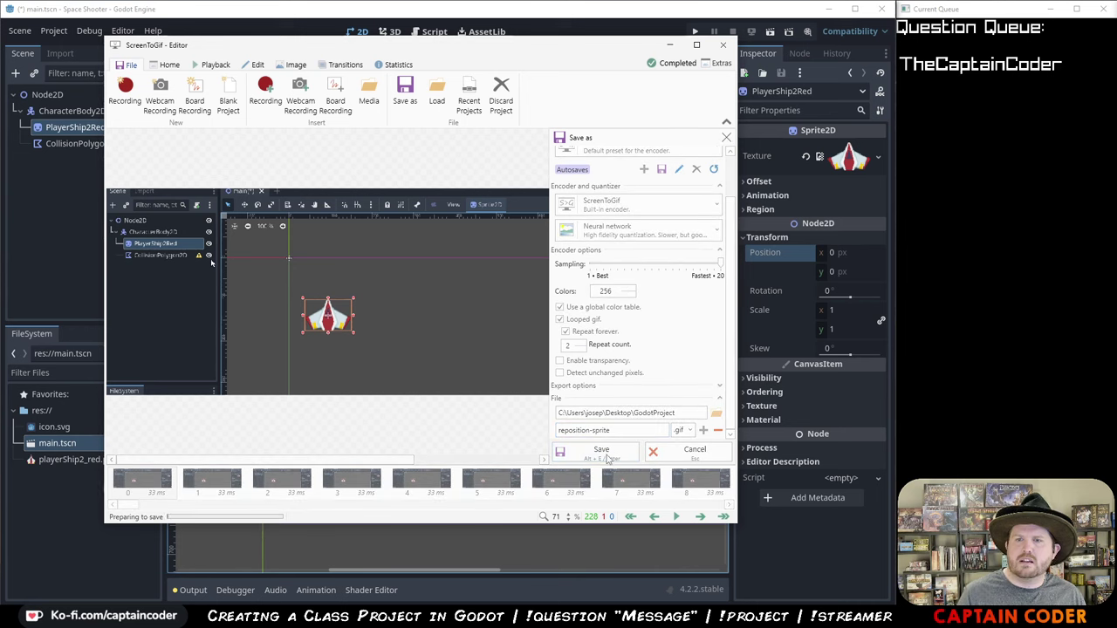
- Return to Godot, undo the sprite's position reset, and set the CharacterBody2D's X position to 50 px
left_click(570, 23)
key("ctrl+z")
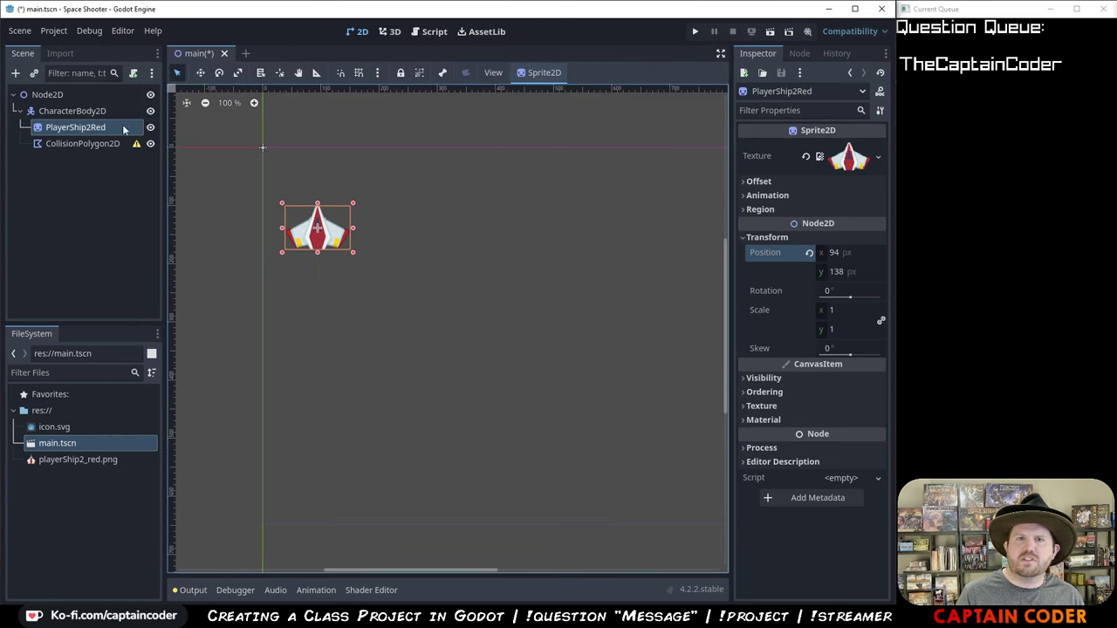
left_click(82, 112)
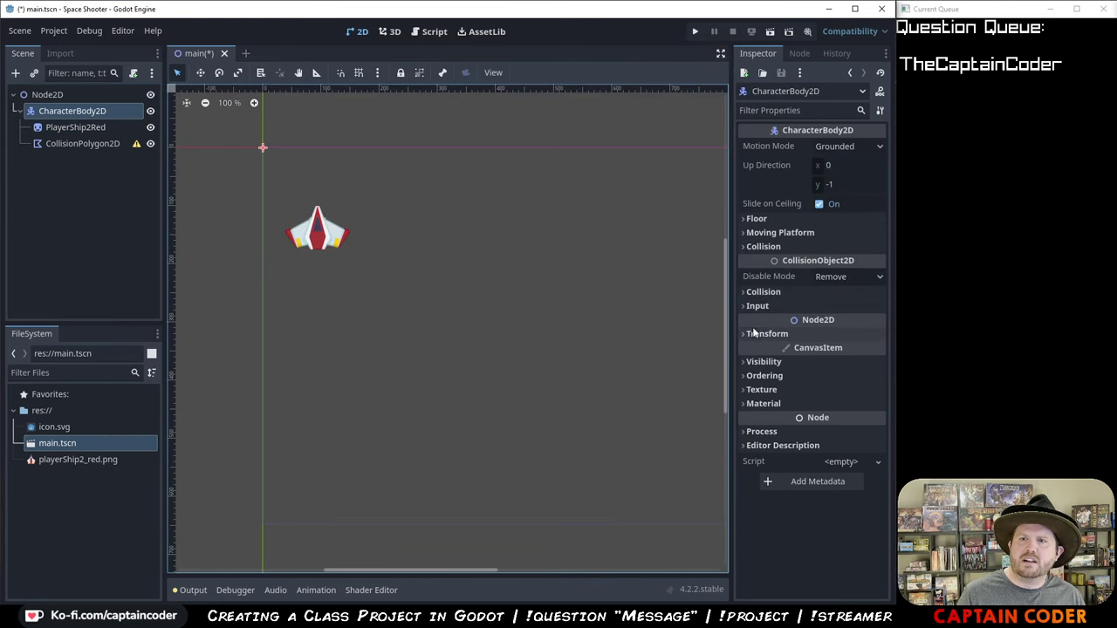
left_click(755, 334)
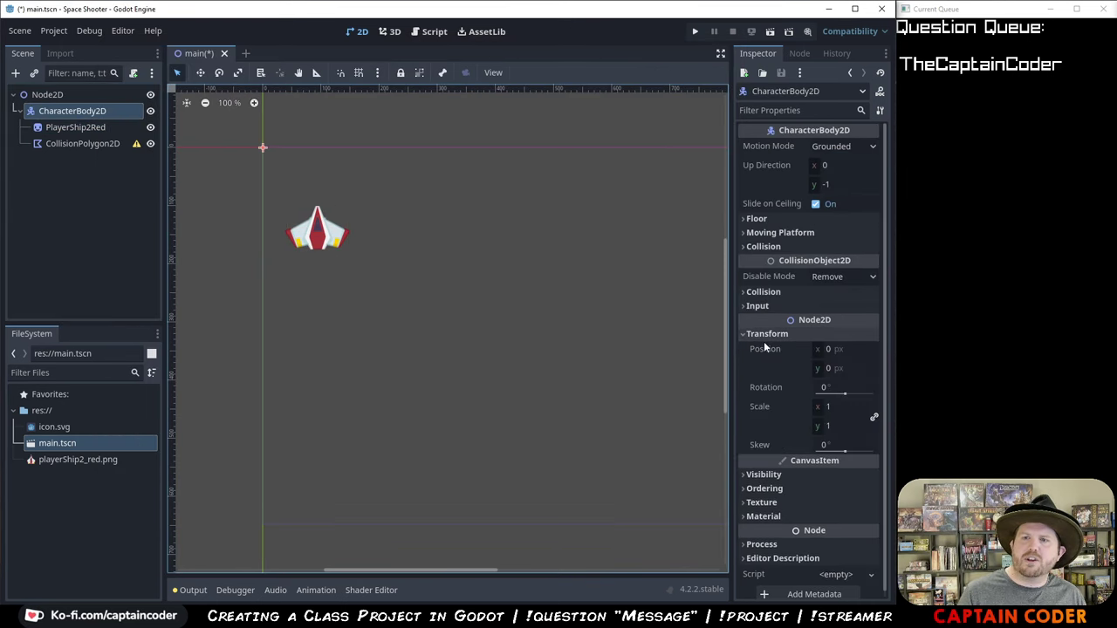
left_click(826, 351)
type("50")
key("Return")
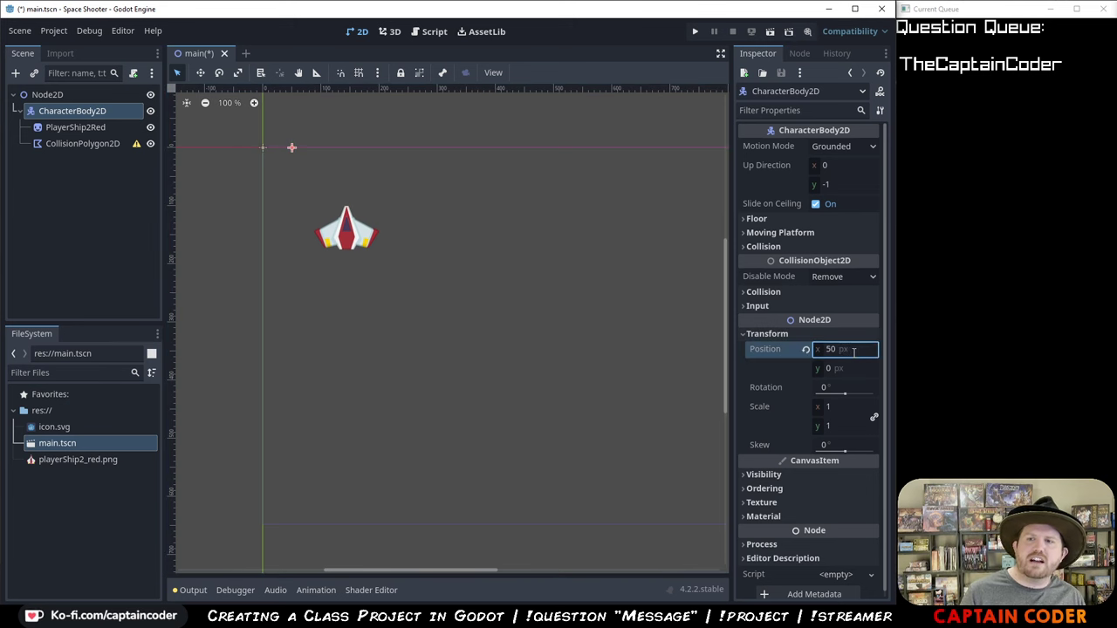
- Compare the CollisionPolygon2D, PlayerShip2Red and CharacterBody2D nodes, and draw a red on-screen arrow pointing at CharacterBody2D in the scene tree
left_click(73, 145)
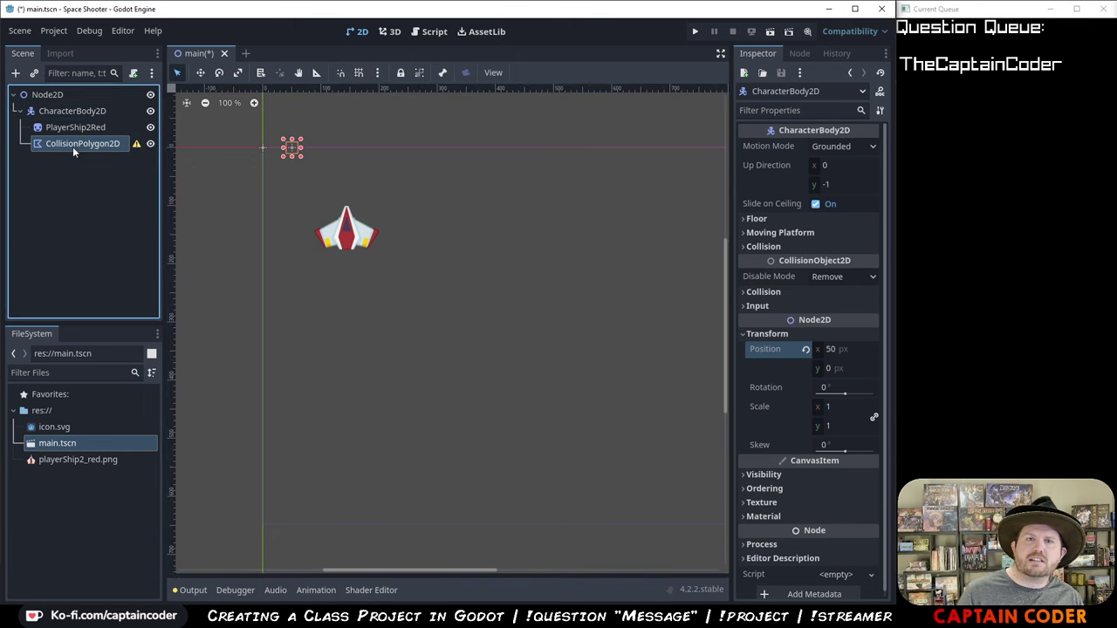
key("Up")
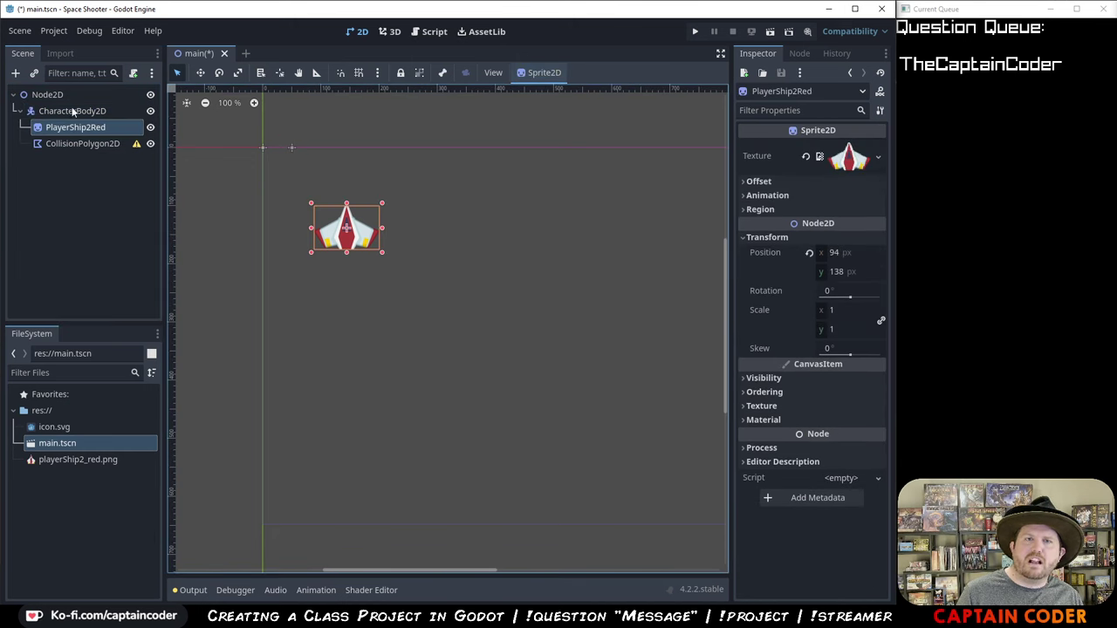
left_click(96, 113)
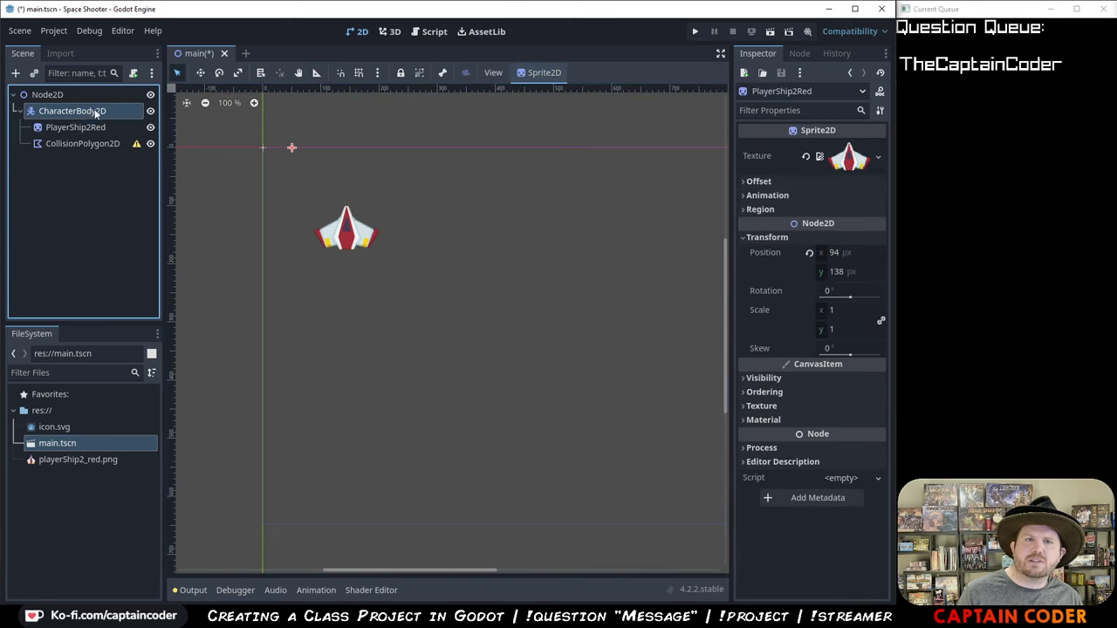
left_click_drag(114, 110, 193, 110)
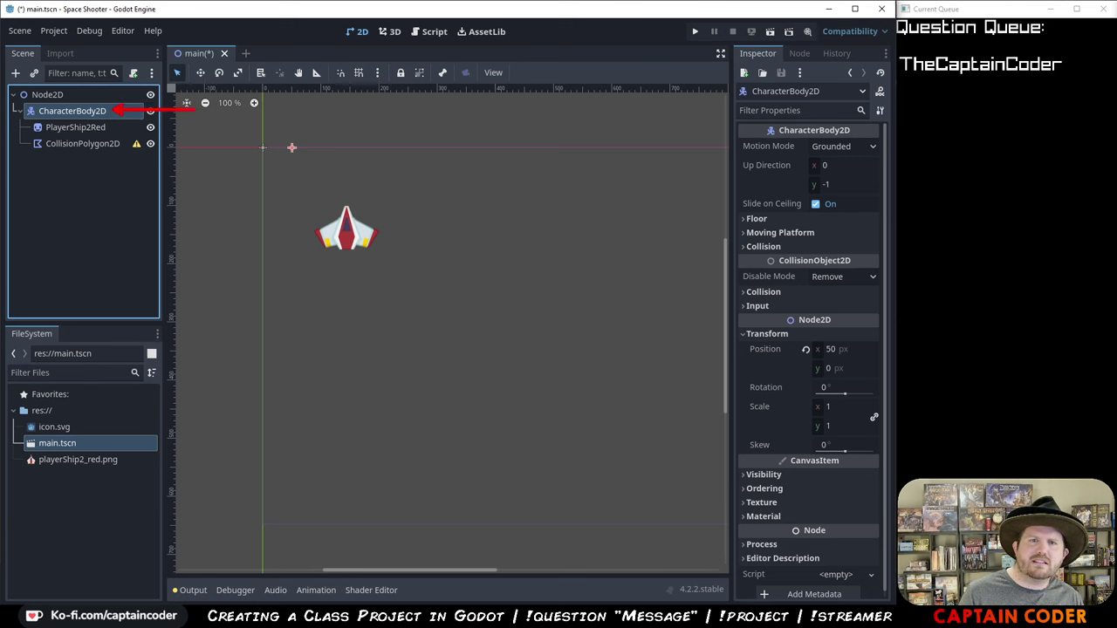
- Draw a red on-screen arrow pointing at CollisionPolygon2D, and reset the CharacterBody2D's position to its default
left_click_drag(229, 143, 137, 143)
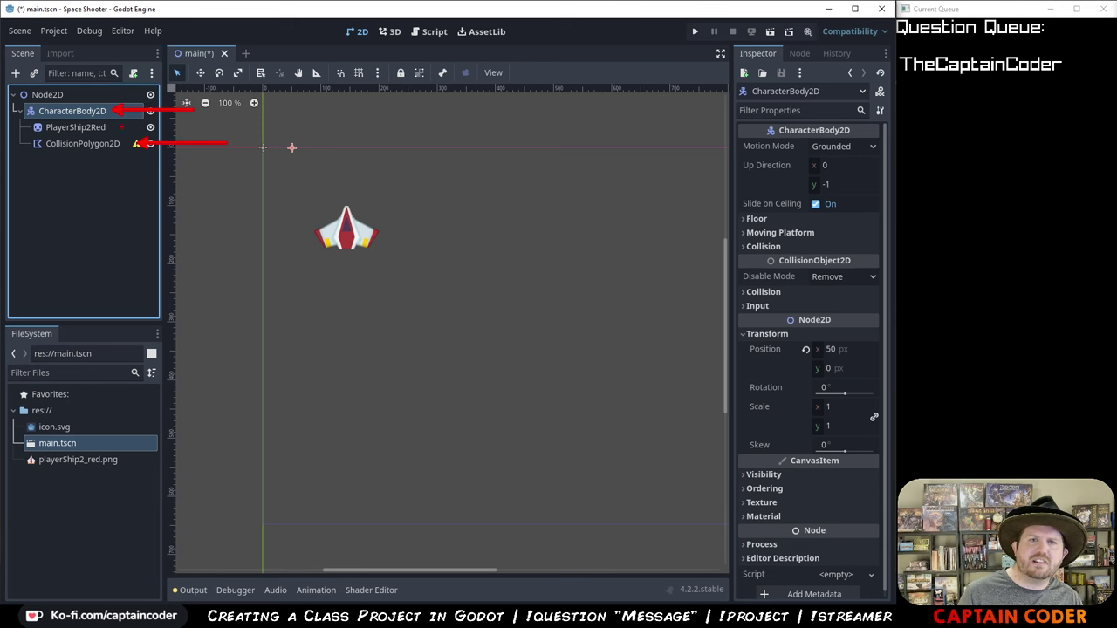
double_click(88, 110)
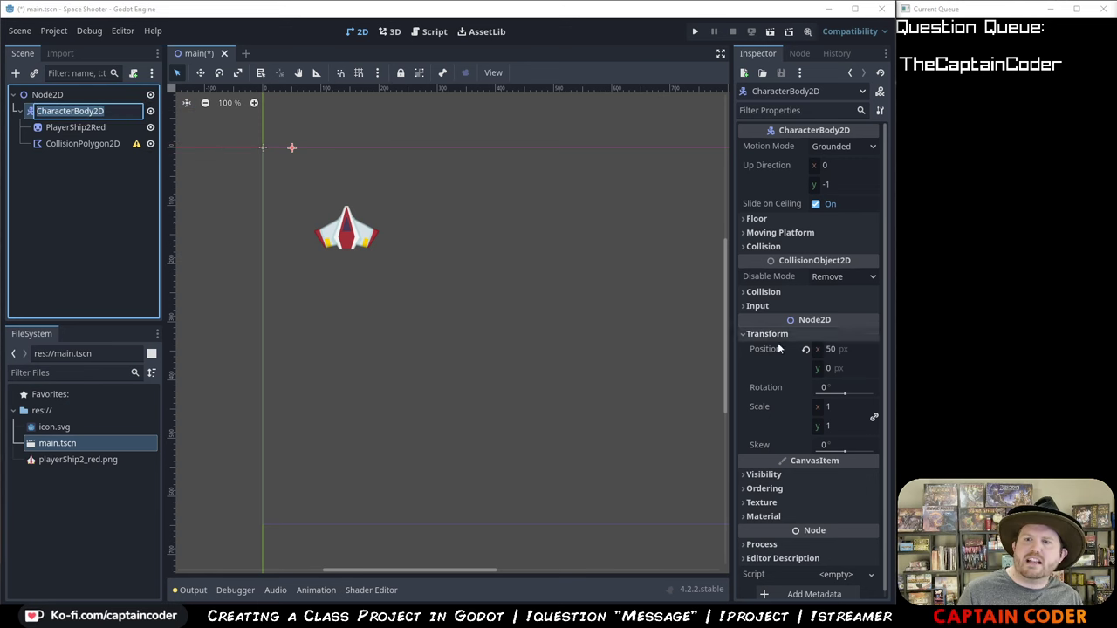
left_click_drag(830, 349, 820, 349)
left_click(831, 349)
left_click(806, 349)
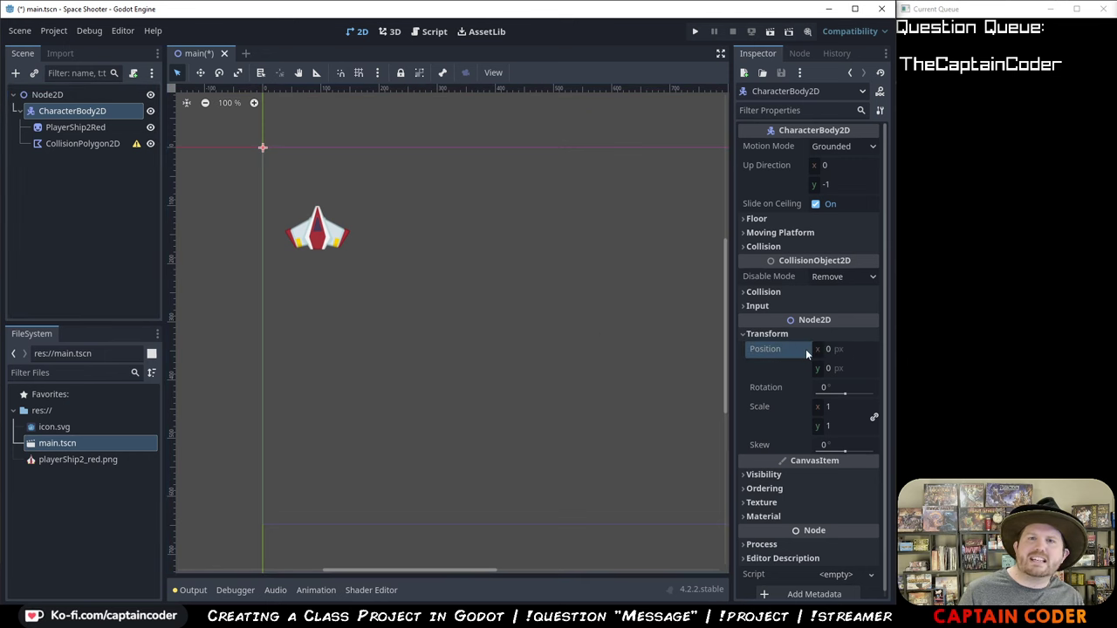
- Reset the PlayerShip2Red sprite's position to its default and save the scene
left_click(79, 129)
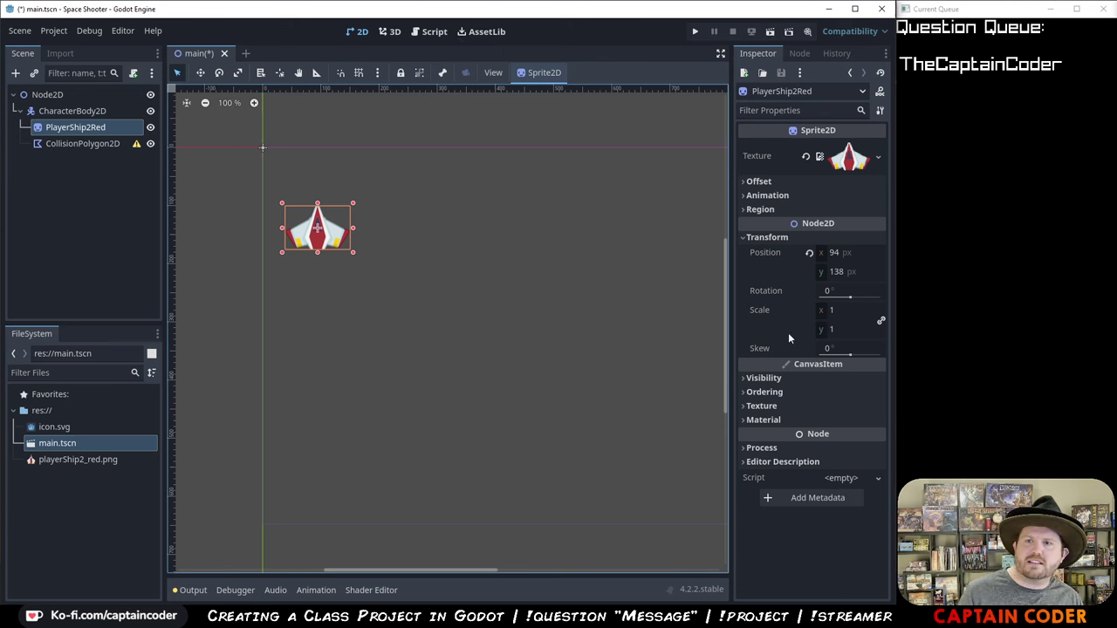
left_click(809, 254)
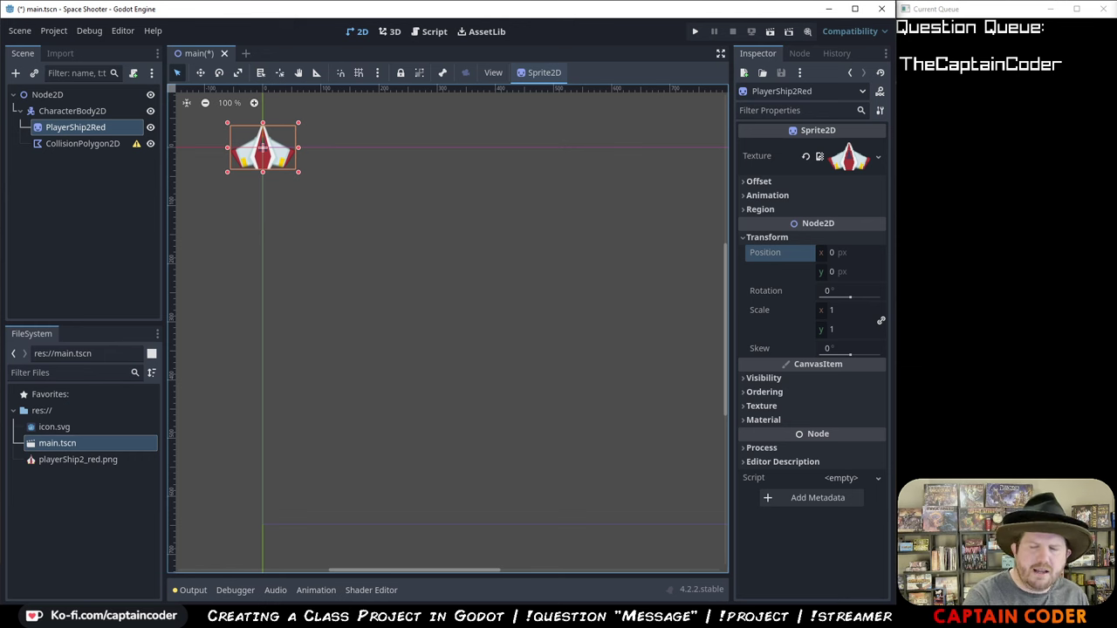
key("ctrl+s")
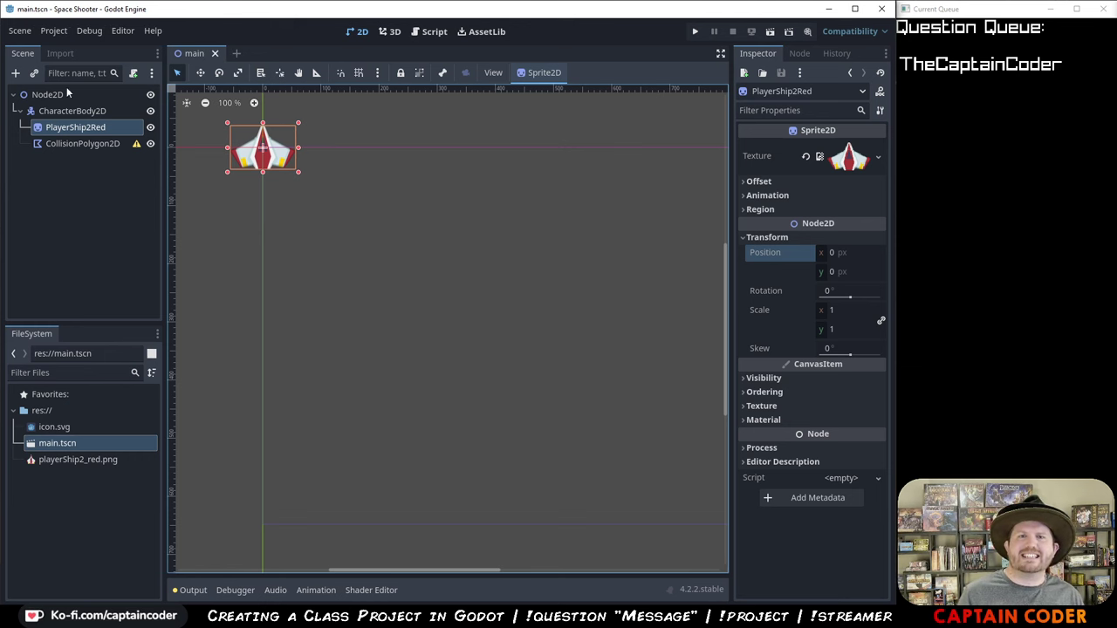
- Try to outline the ship sprite with points of the CollisionPolygon2D, and reselect that node
left_click(78, 144)
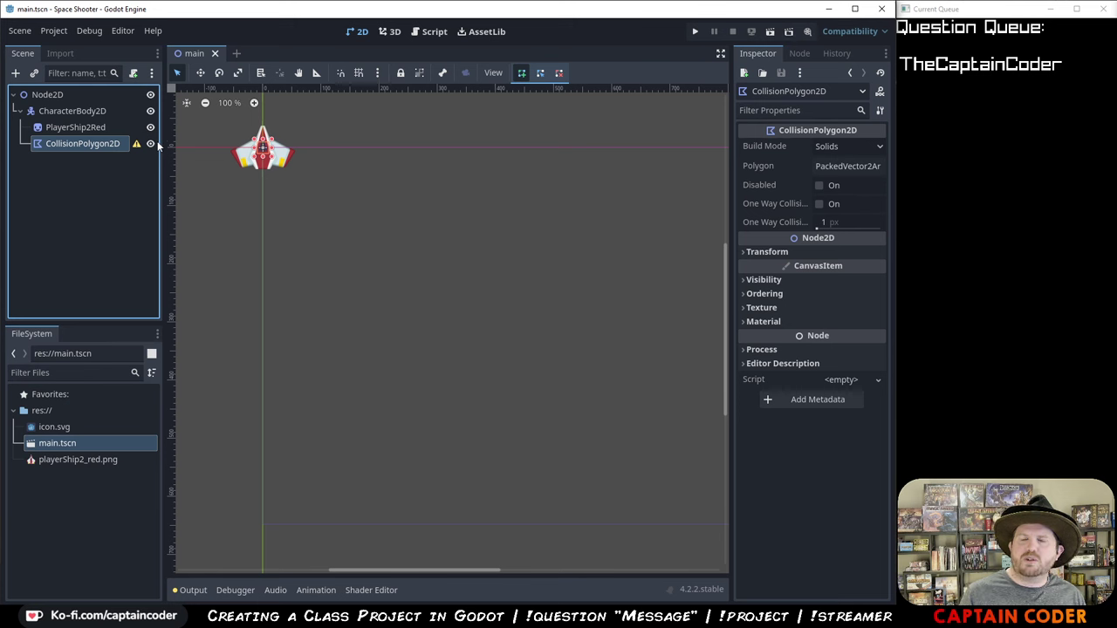
left_click(248, 140)
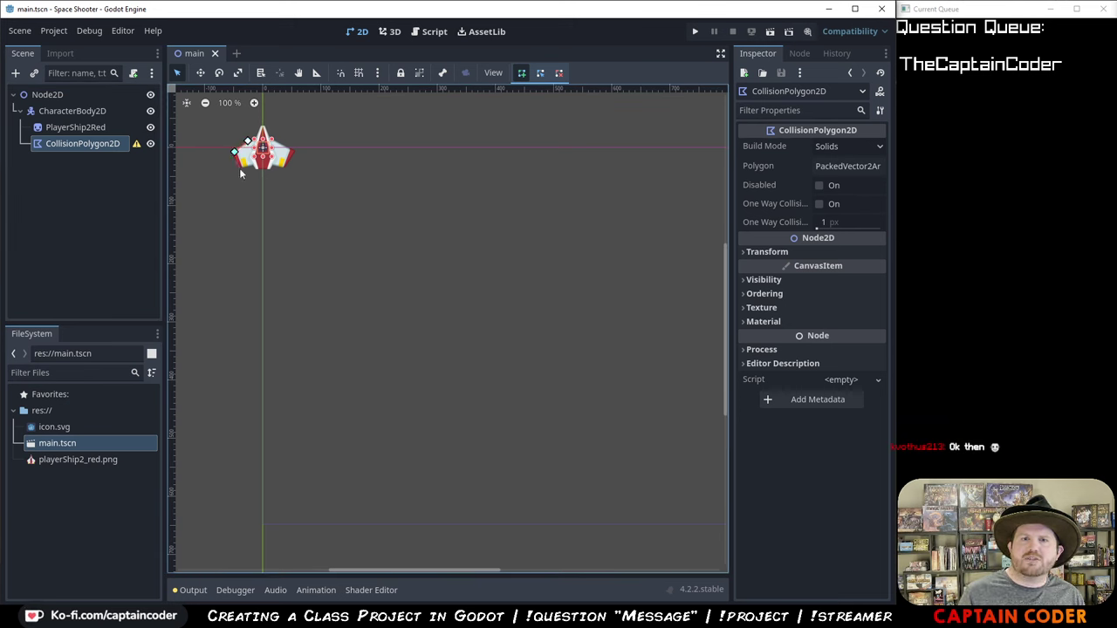
left_click(276, 170)
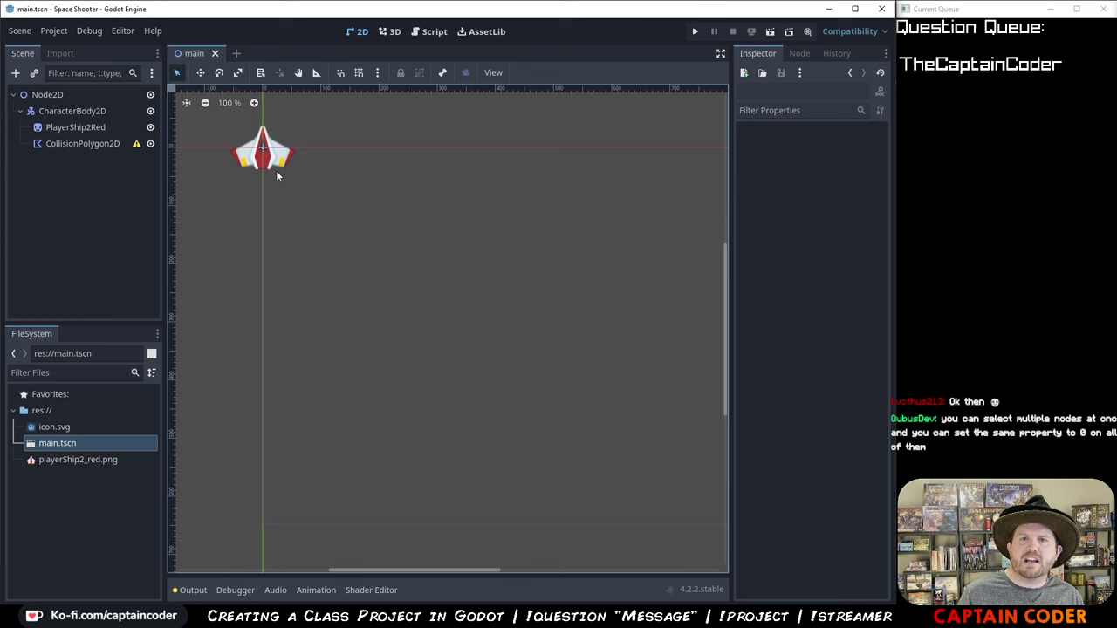
left_click(100, 145)
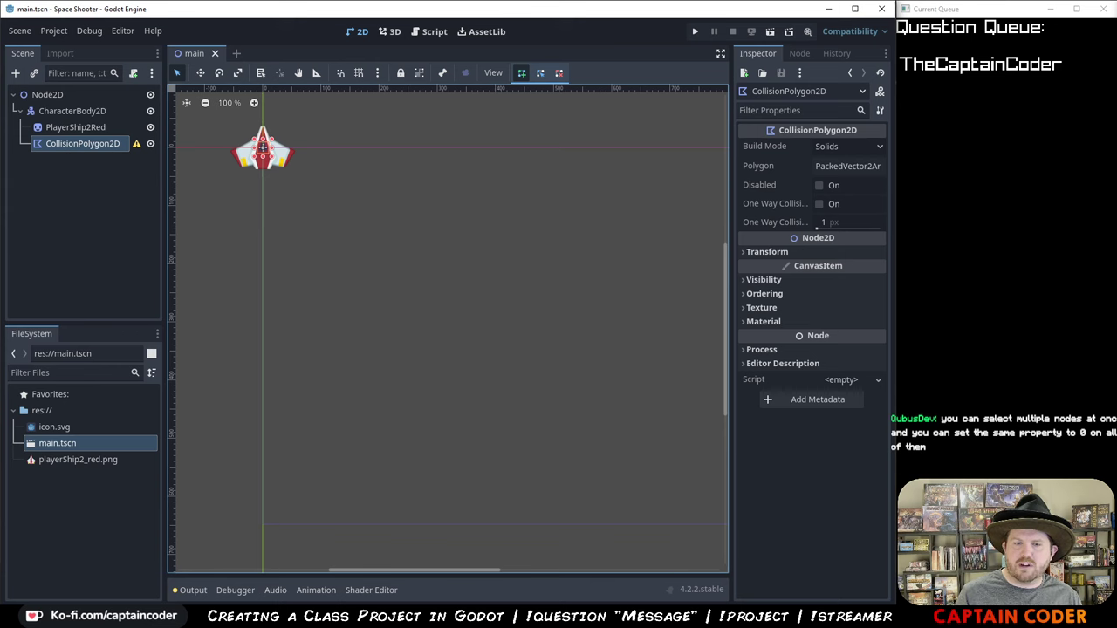
- Switch to the Google Docs document and insert the sprite-repositioning GIF from ScreenToGif's completed encodings below the last image
key("alt+Tab")
scroll(573, 299, "down", 2)
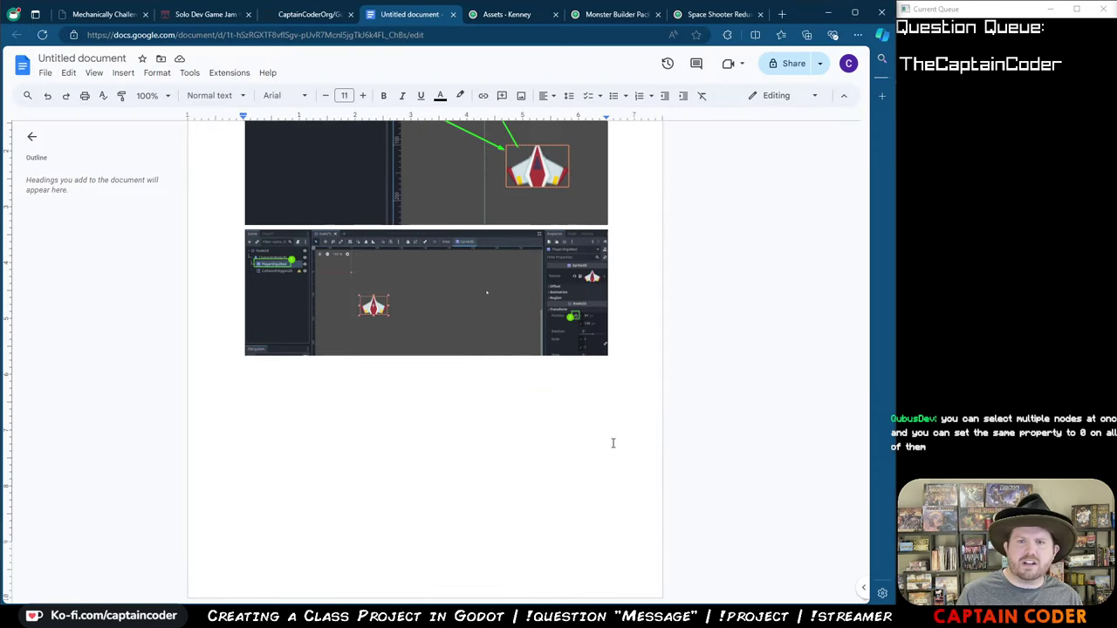
scroll(574, 203, "up", 1)
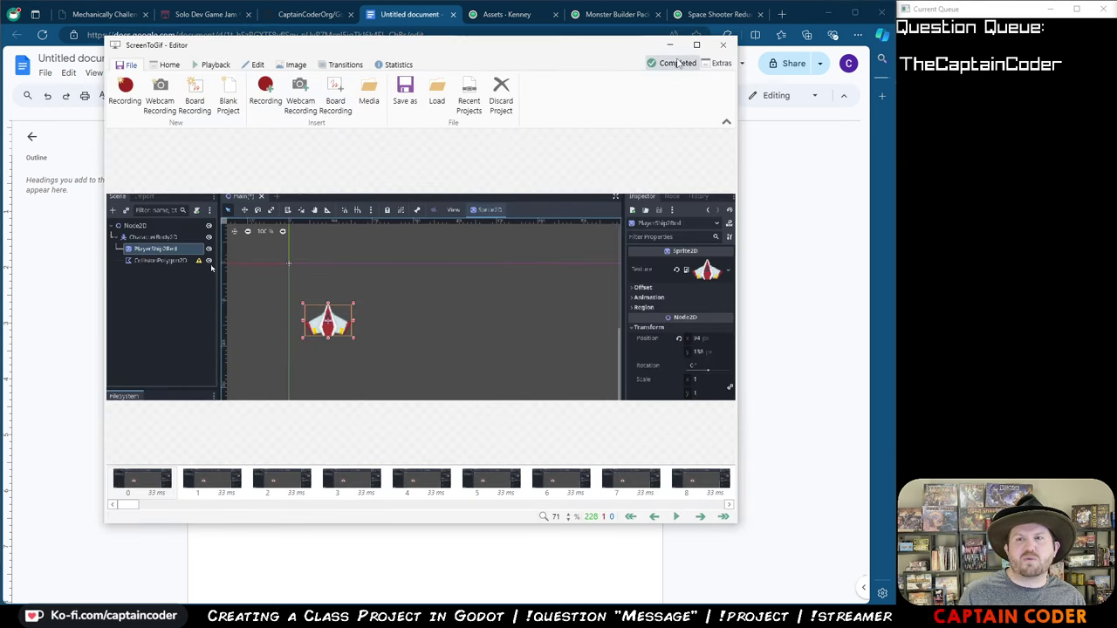
left_click(678, 64)
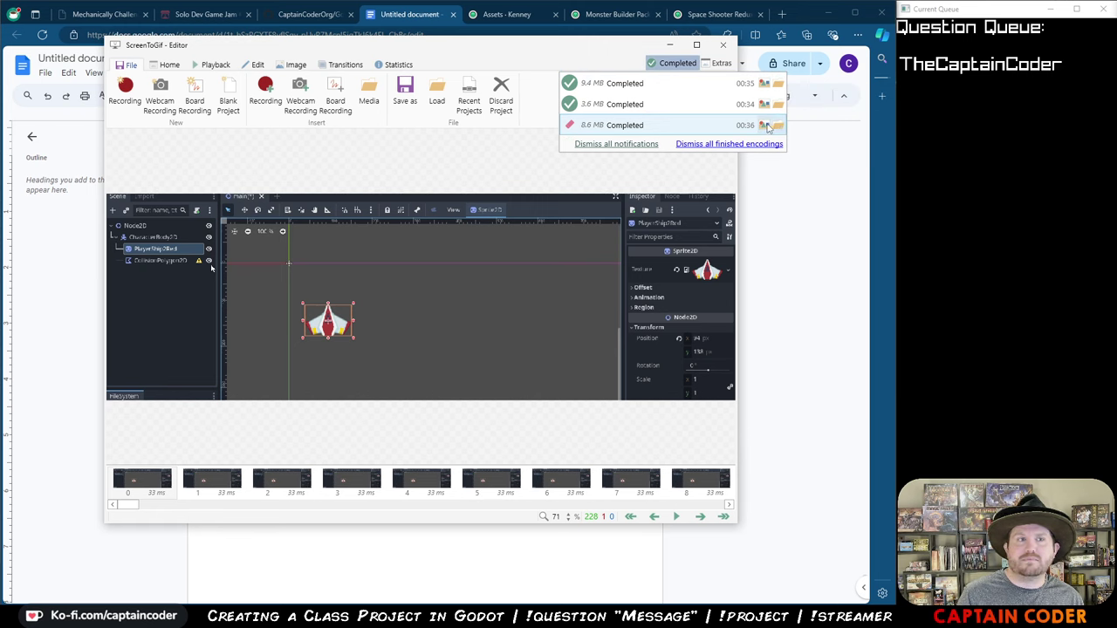
left_click_drag(764, 124, 548, 567)
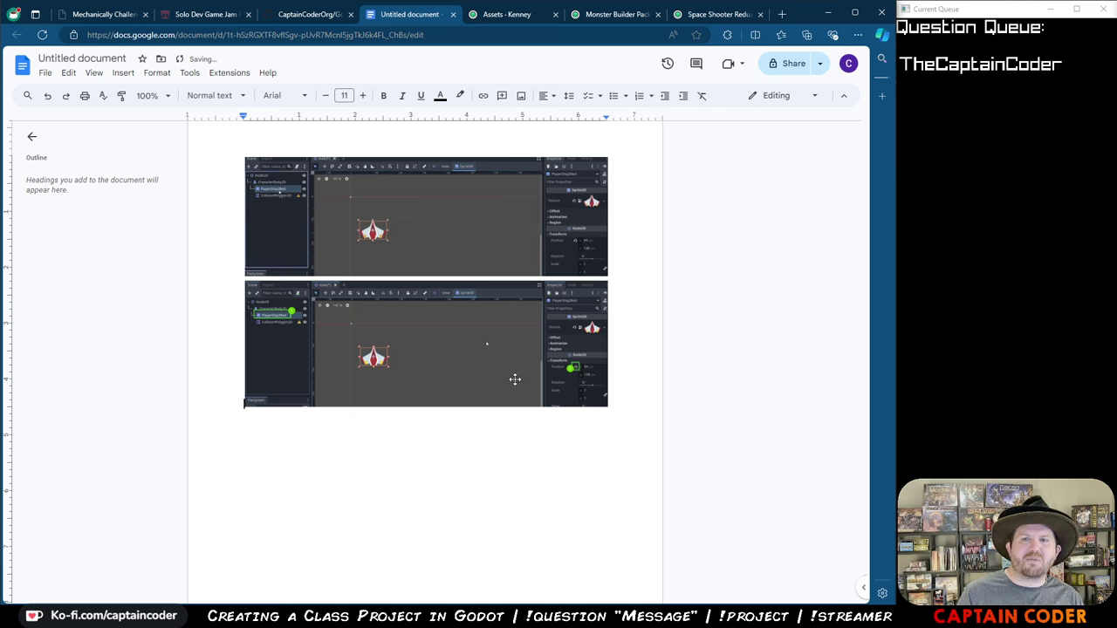
scroll(534, 436, "up", 1)
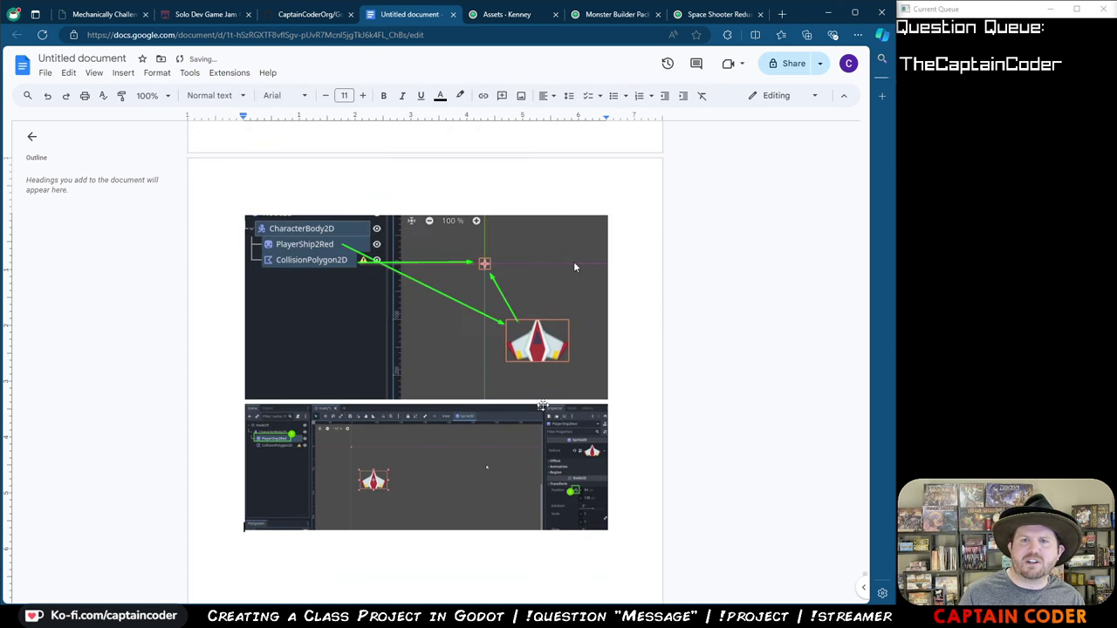
left_click(638, 491)
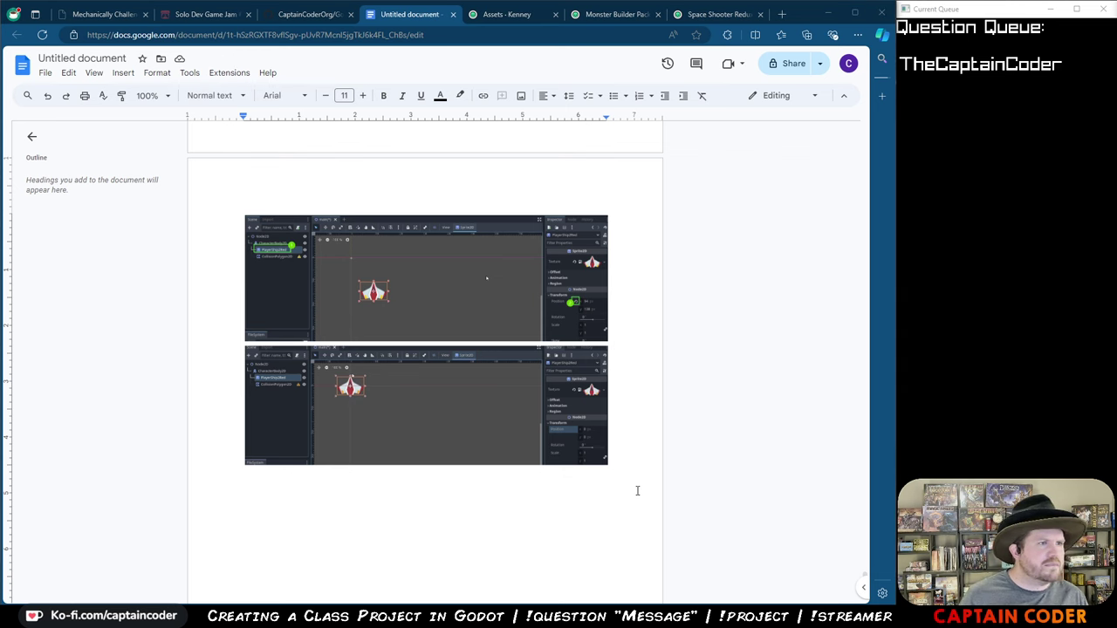
- Return to Godot, undo the sprite's position reset, and try to set CharacterBody2D, PlayerShip2Red and CollisionPolygon2D to position 0, 0 together
key("alt+Tab")
key("ctrl+z")
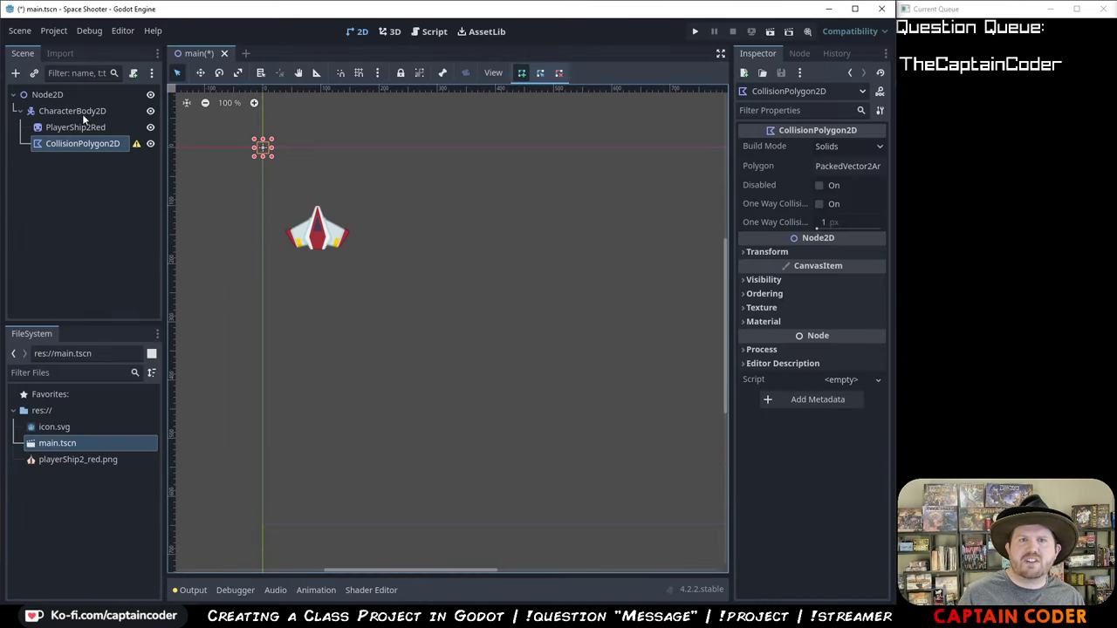
left_click(82, 114)
left_click(92, 143, "shift")
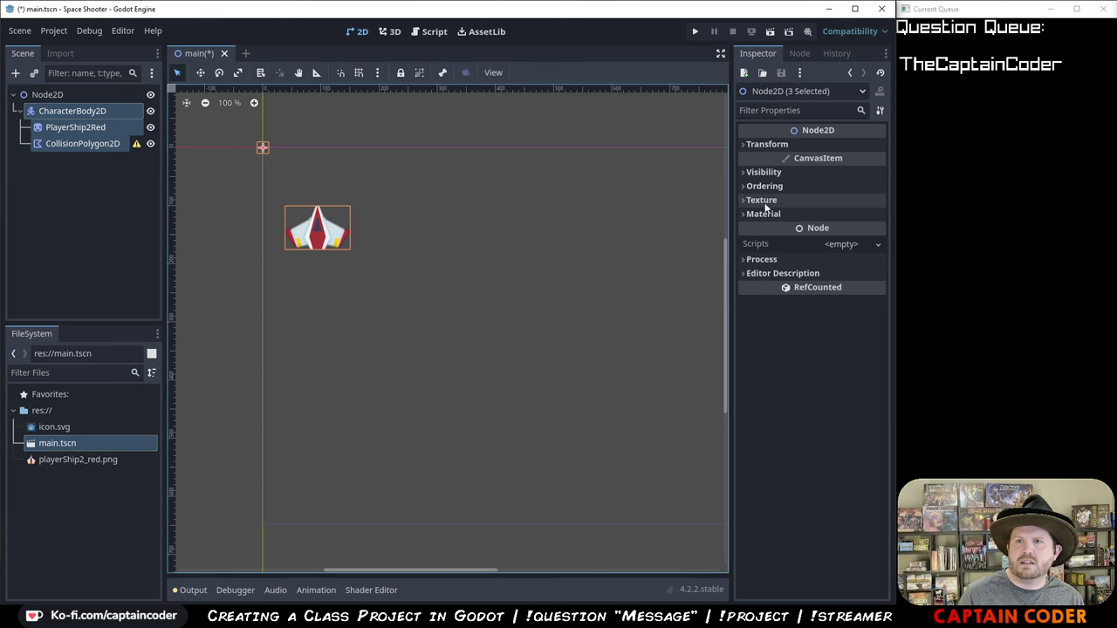
left_click(755, 144)
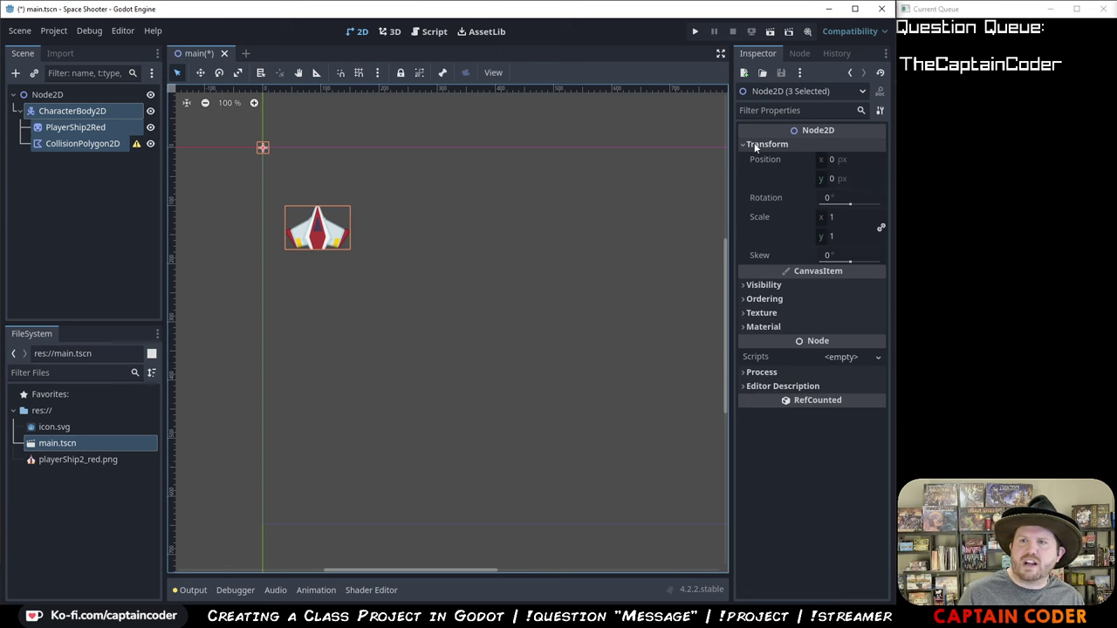
left_click(859, 162)
type("0")
key("Tab")
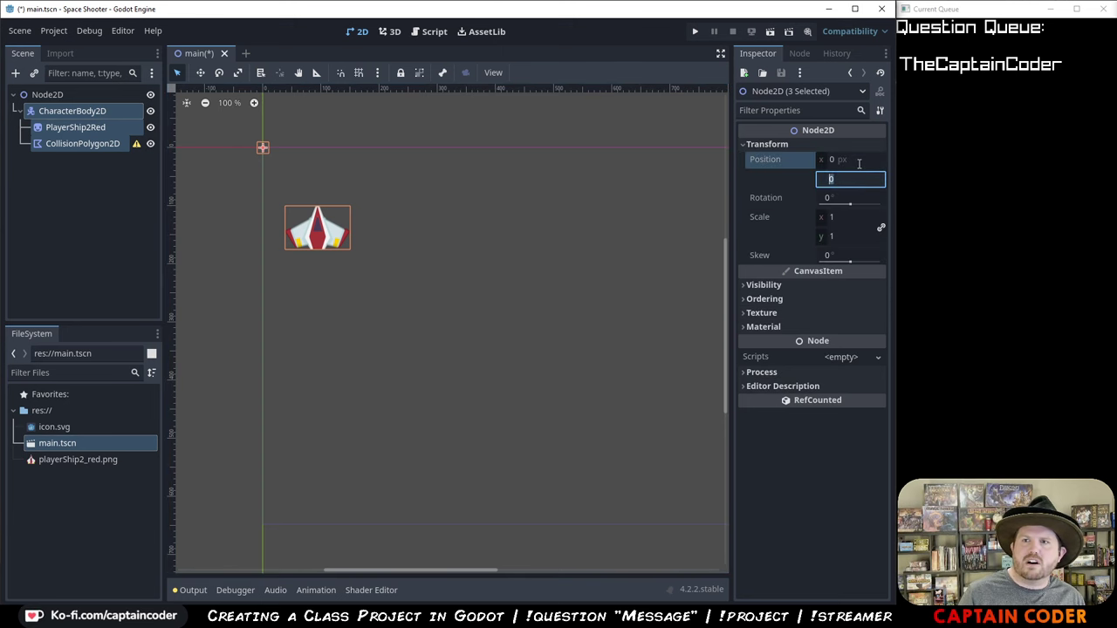
type("0")
key("Return")
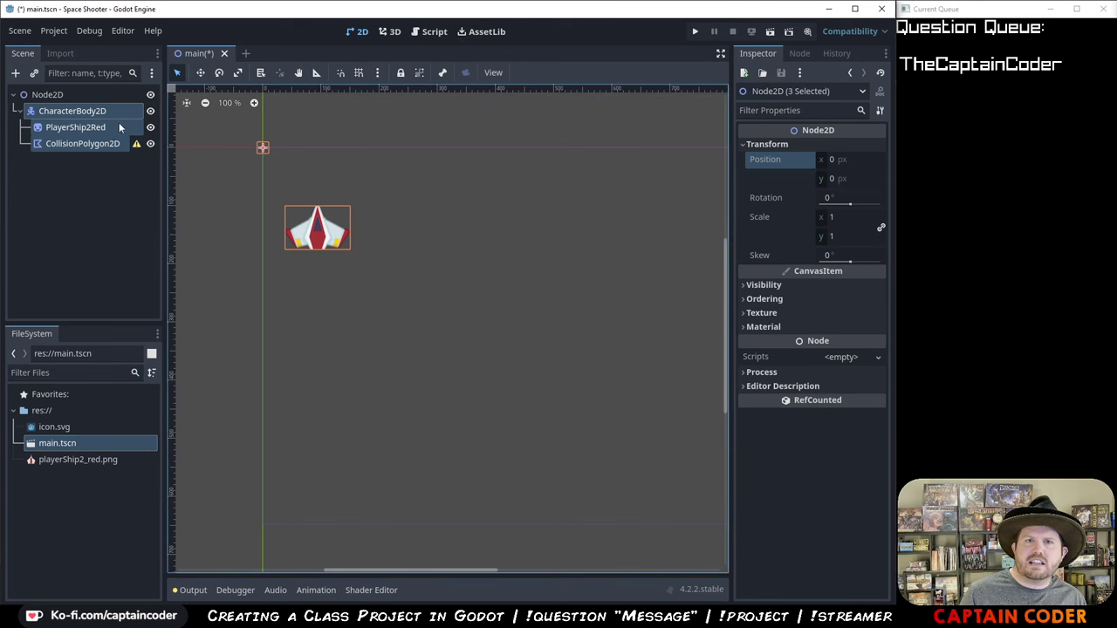
- Try to set only PlayerShip2Red and CollisionPolygon2D to position 0, 0 together, and undo the change
left_click(91, 131)
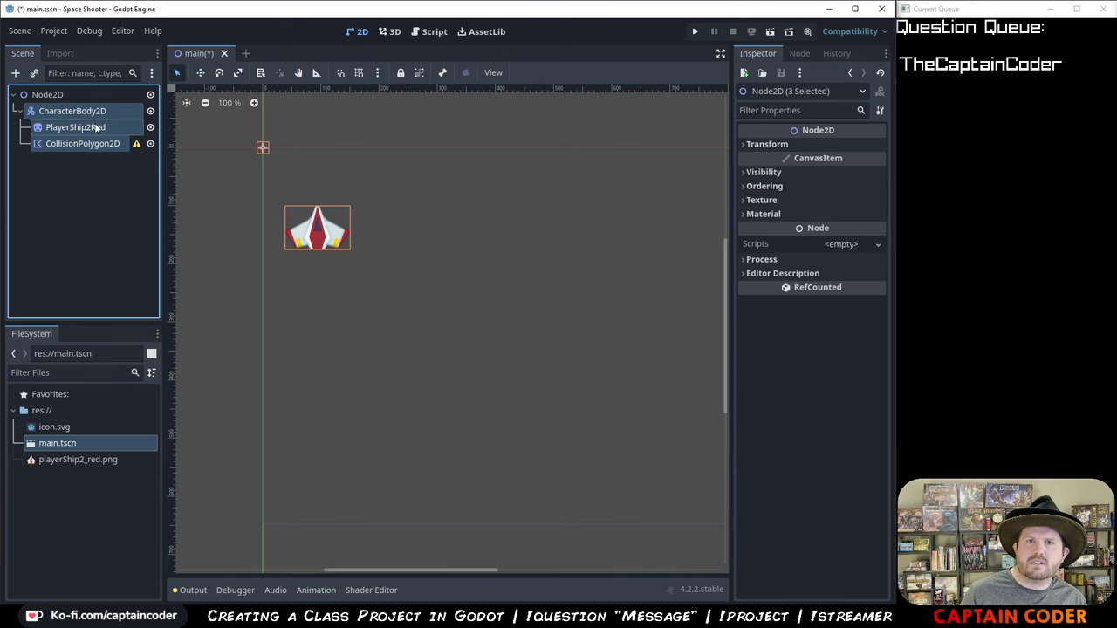
left_click(102, 111)
left_click(103, 128)
left_click(102, 144, "shift")
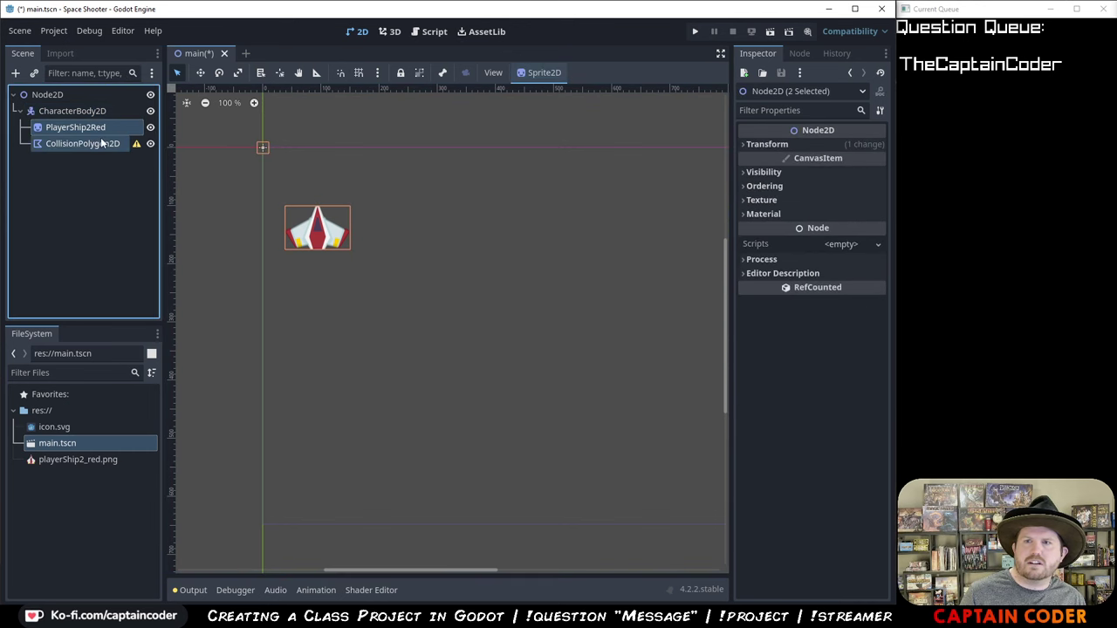
left_click(751, 145)
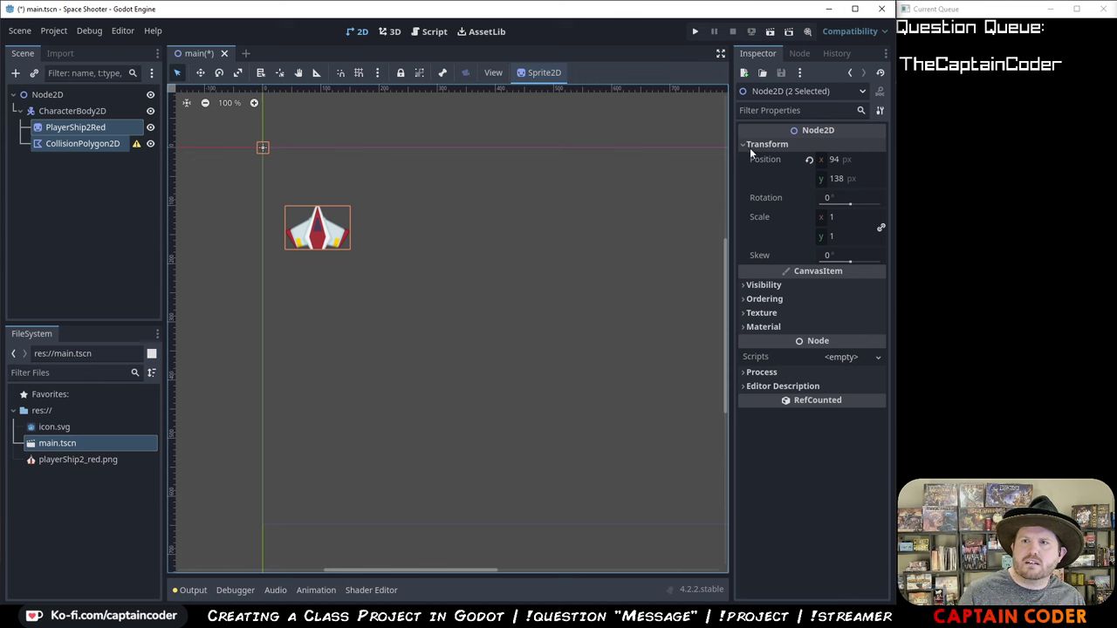
left_click(831, 161)
type("0")
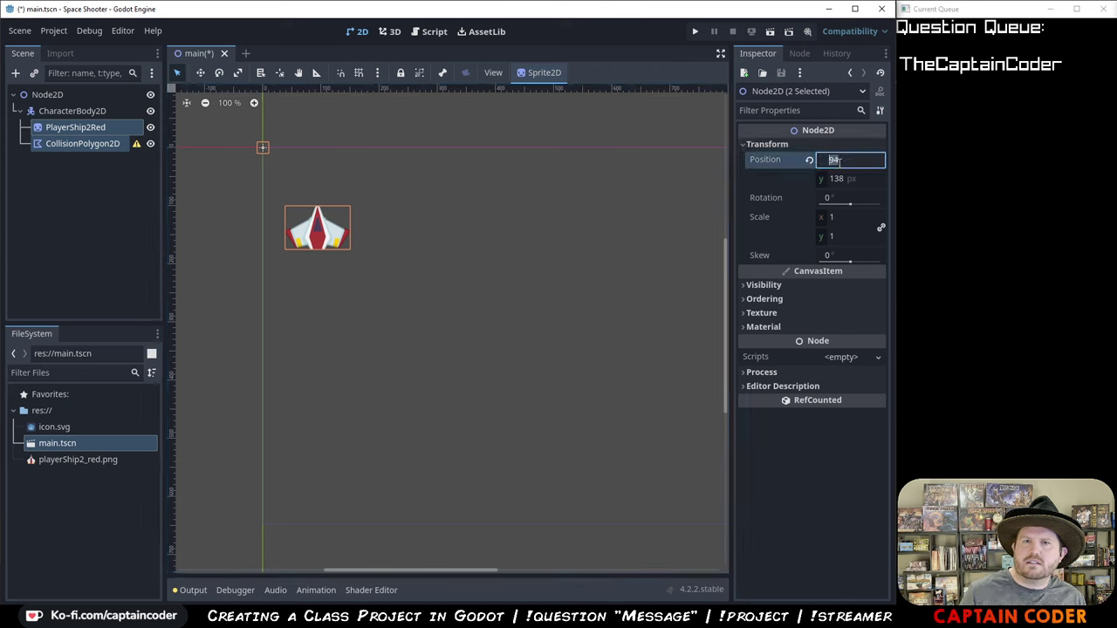
key("Tab")
type("0")
key("Return")
key("ctrl+z")
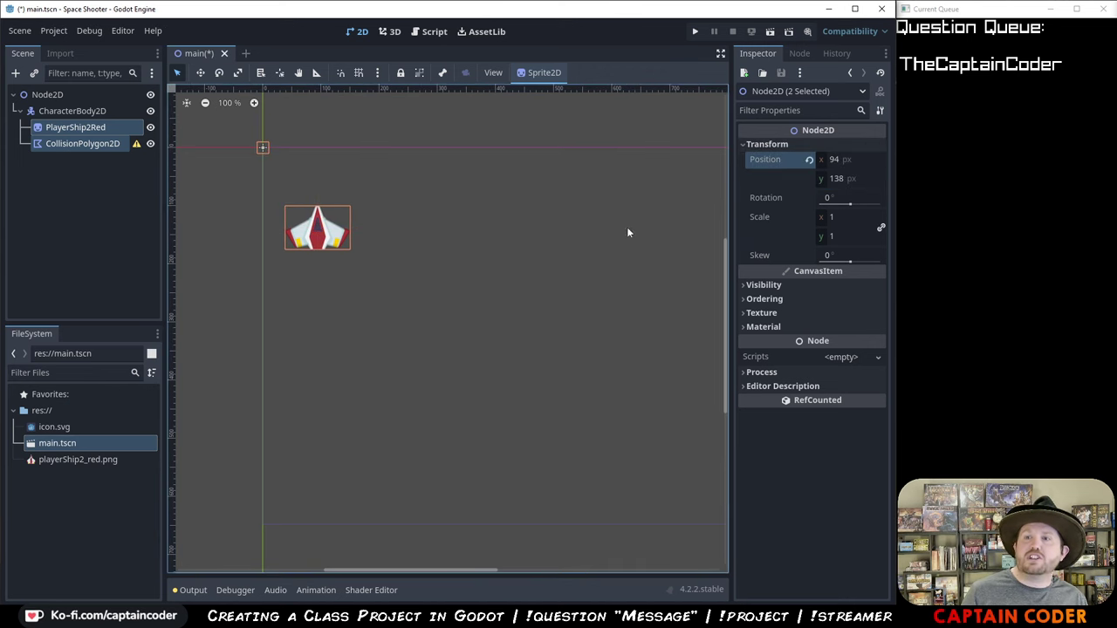
- Select CharacterBody2D, PlayerShip2Red and CollisionPolygon2D together and examine the Transform properties offered for the group
left_click(91, 130)
left_click(83, 143)
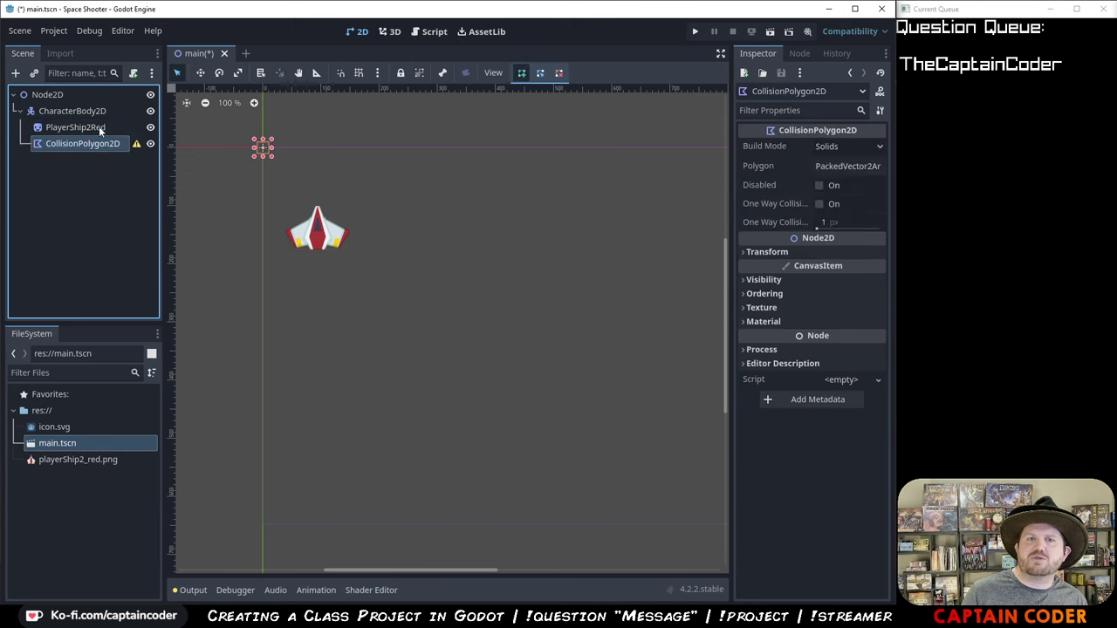
left_click(99, 127, "shift")
left_click(104, 111)
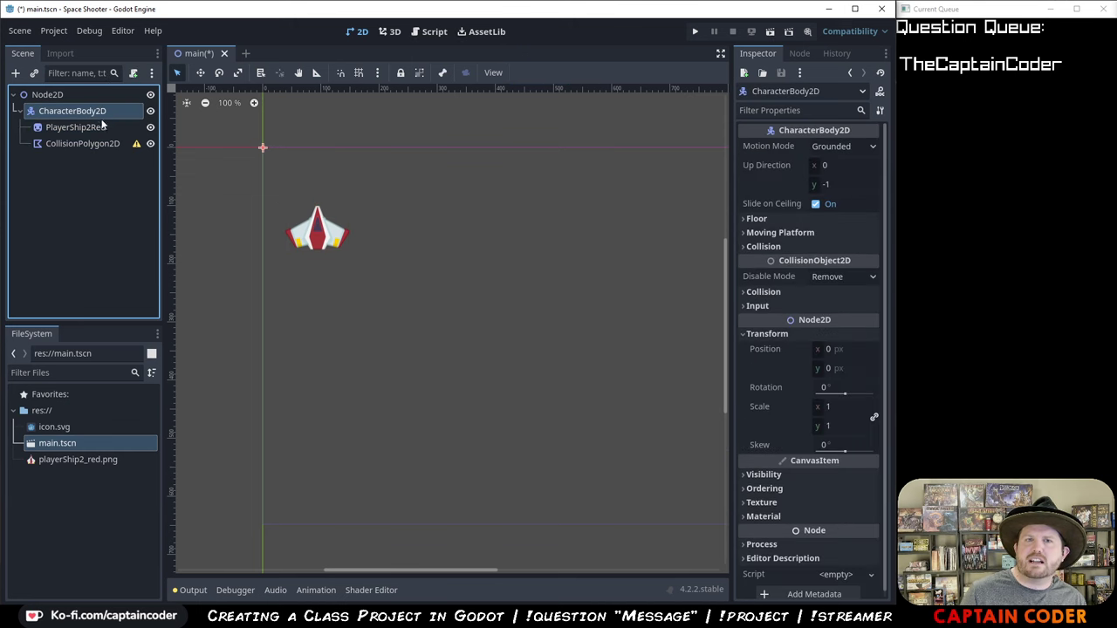
left_click(101, 141, "shift")
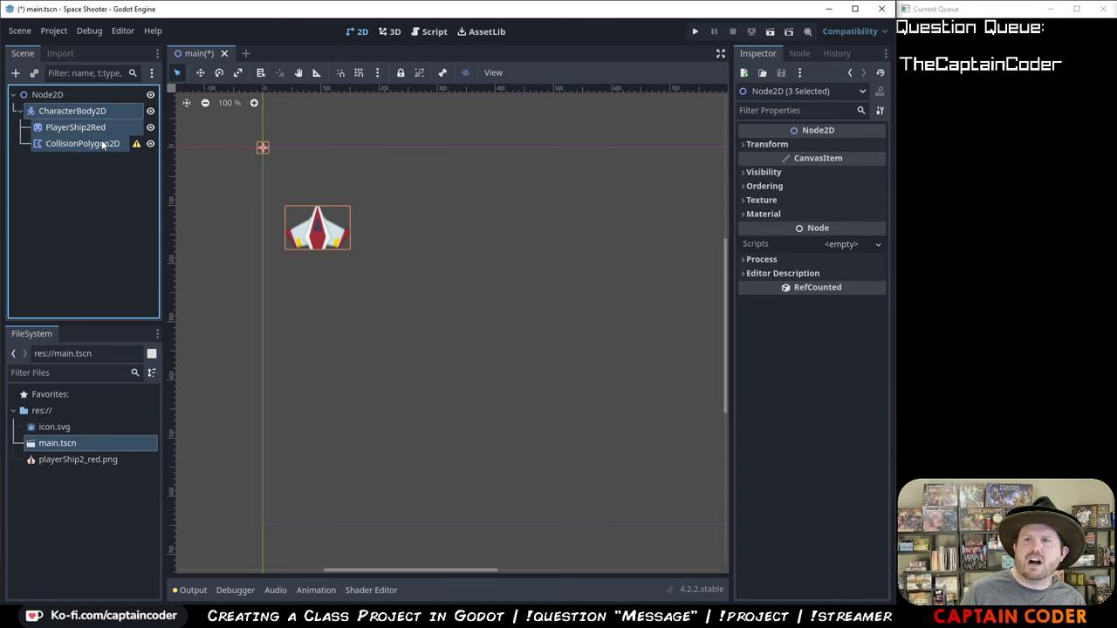
left_click(760, 144)
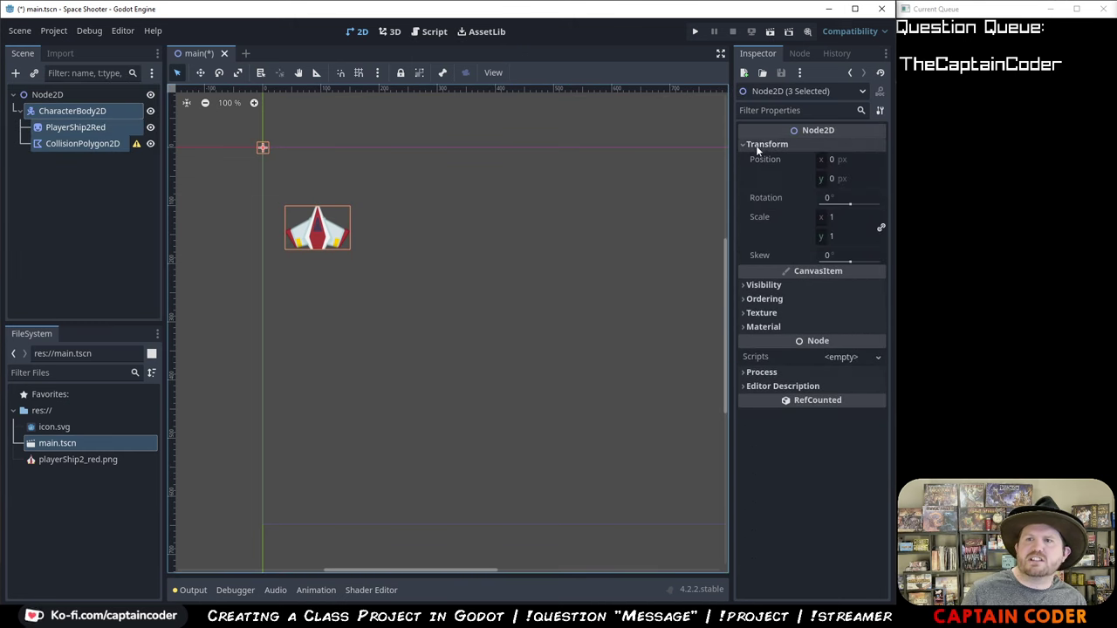
- Reset the shared position of PlayerShip2Red and CollisionPolygon2D to its default, and undo the reset
left_click(98, 127)
left_click(103, 144, "shift")
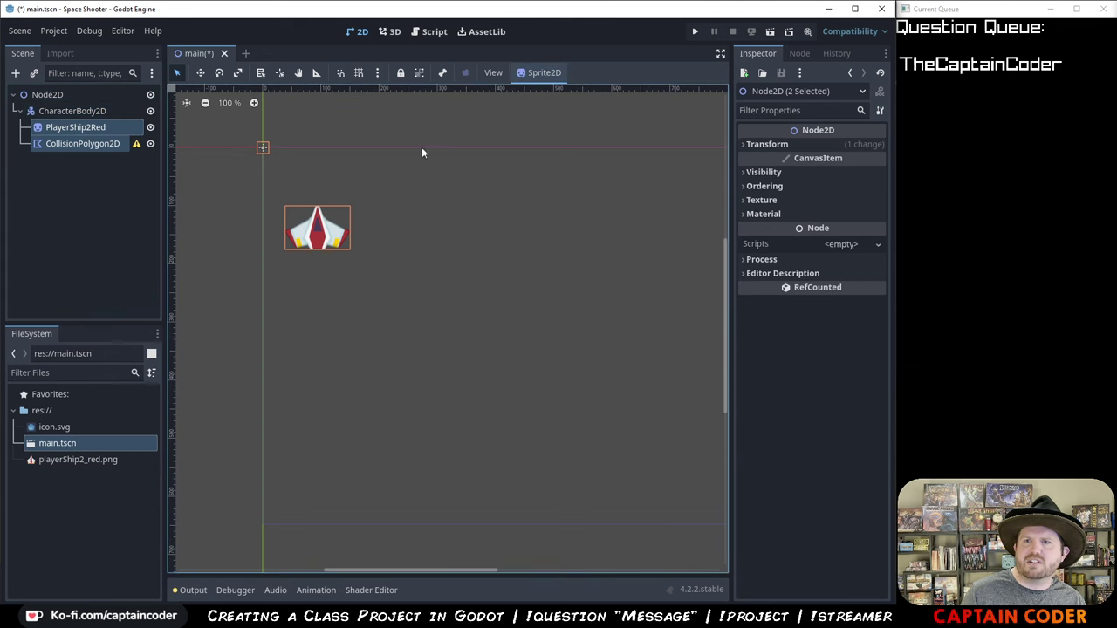
left_click(784, 146)
left_click(810, 158)
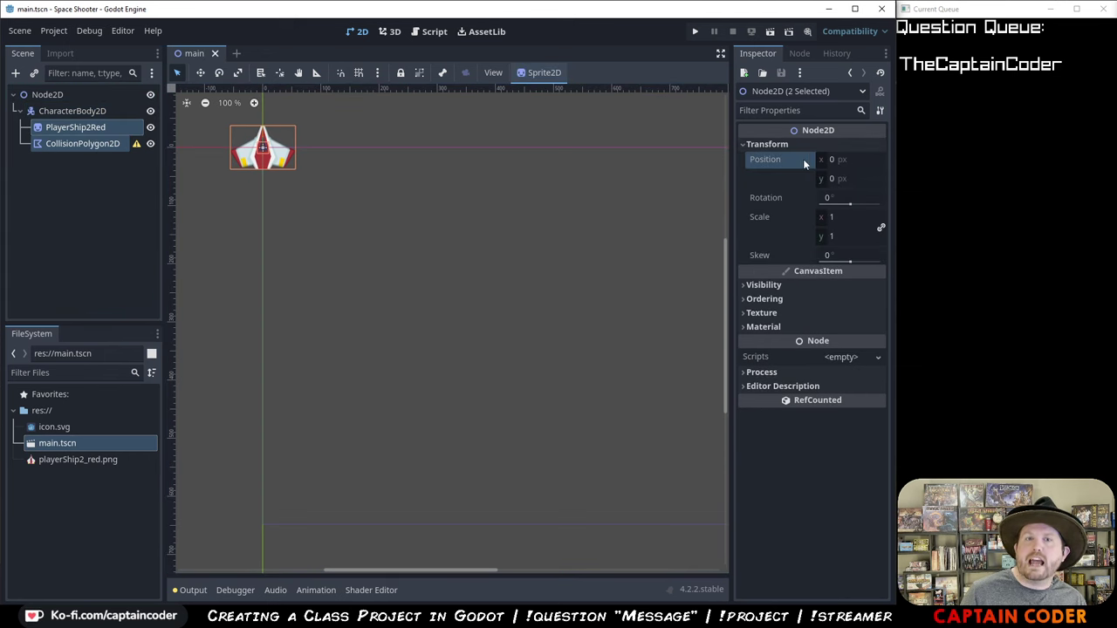
key("ctrl+z")
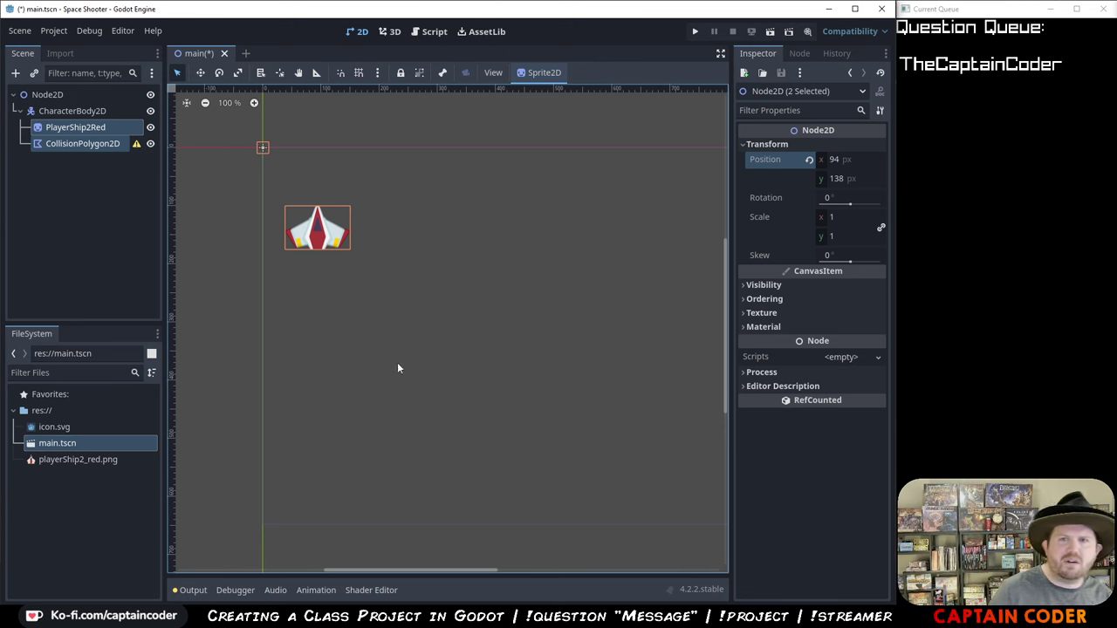
- Save the main scene with the current node positions
left_click(445, 276)
key("ctrl+s")
left_click(98, 143)
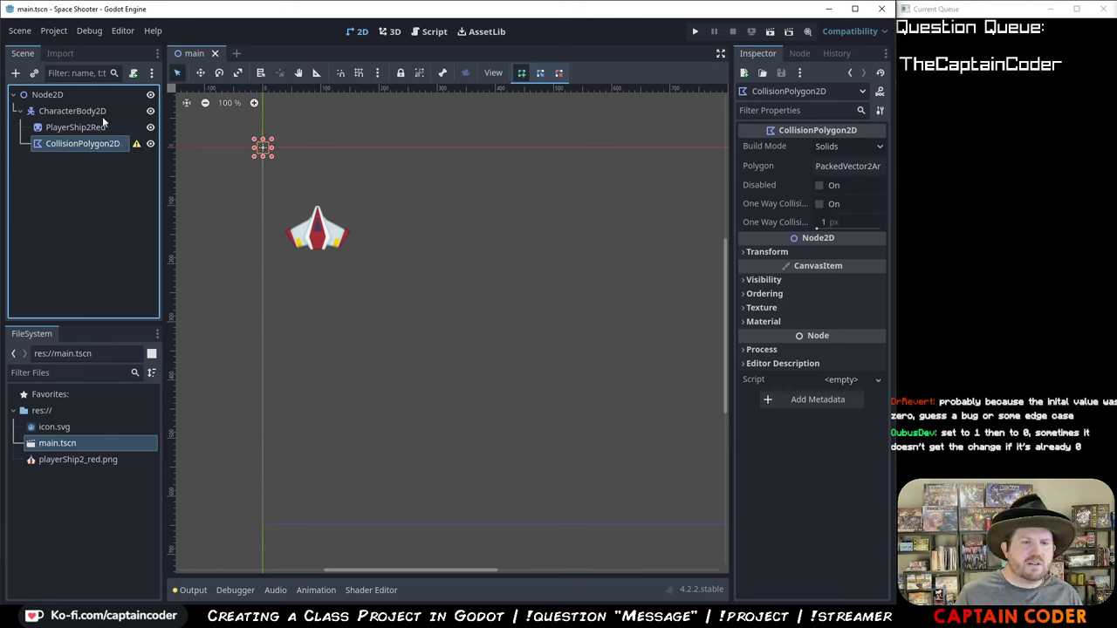
- Set the shared X position of CharacterBody2D, PlayerShip2Red and CollisionPolygon2D to 50 px and back to 0
left_click(103, 111)
left_click(103, 142, "shift")
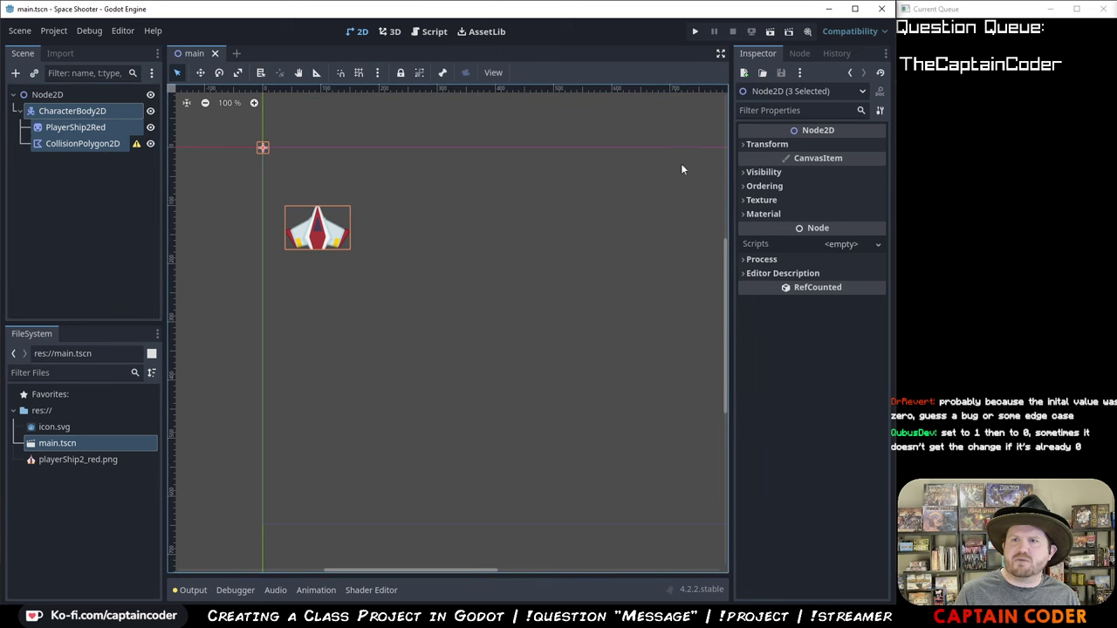
left_click(756, 144)
left_click(832, 160)
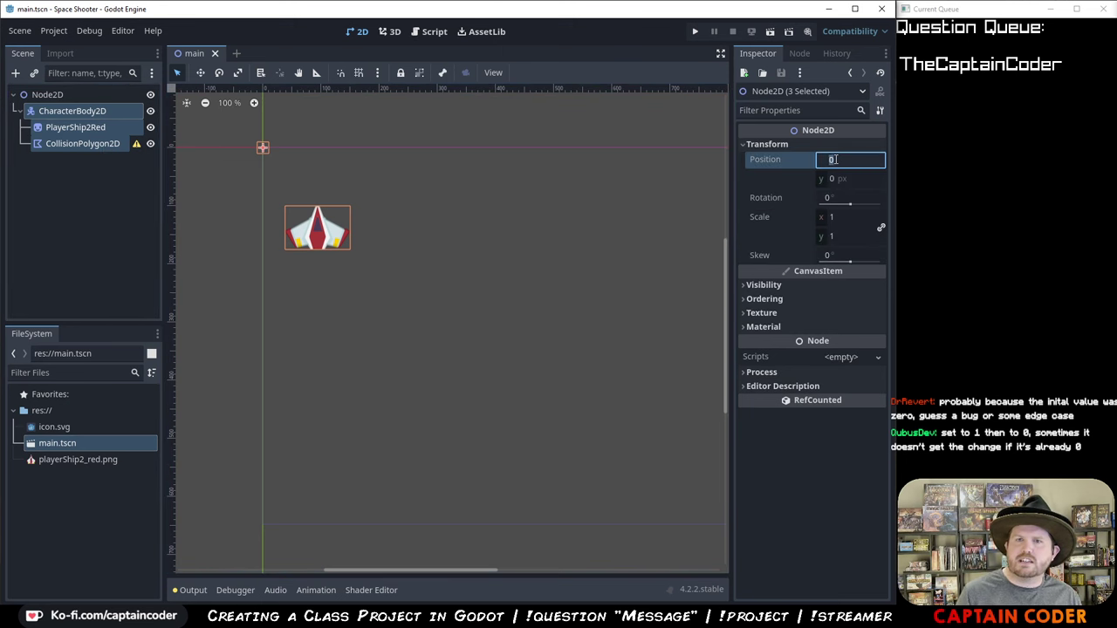
type("5")
double_click(833, 161)
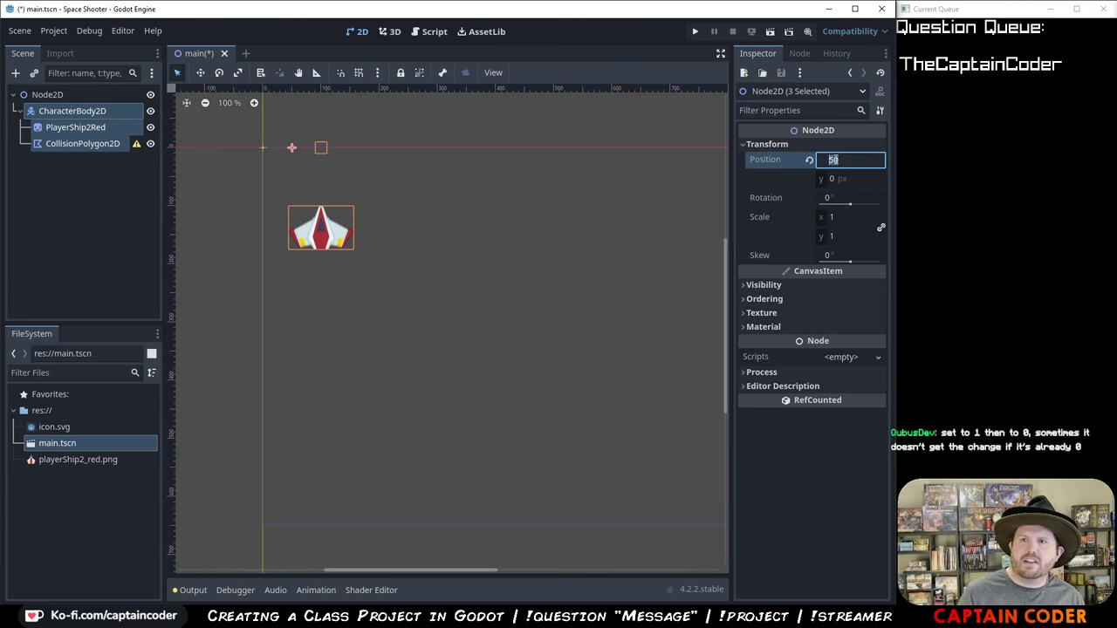
type("0")
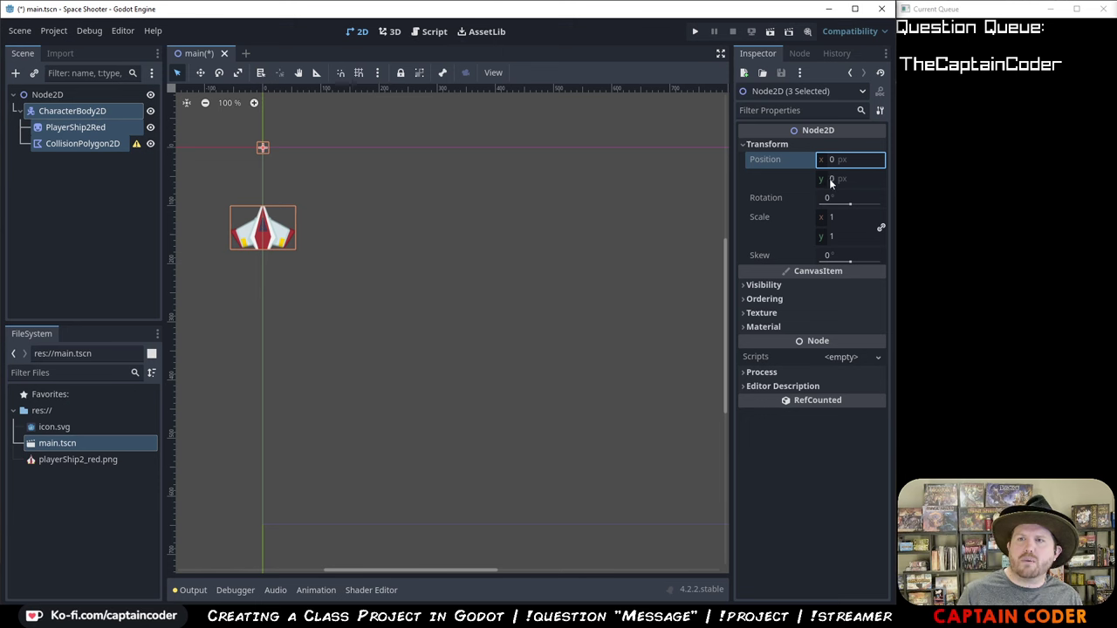
- Set the shared Y position of the three selected nodes to 50 px and back to 0
left_click(834, 179)
type("50")
double_click(833, 179)
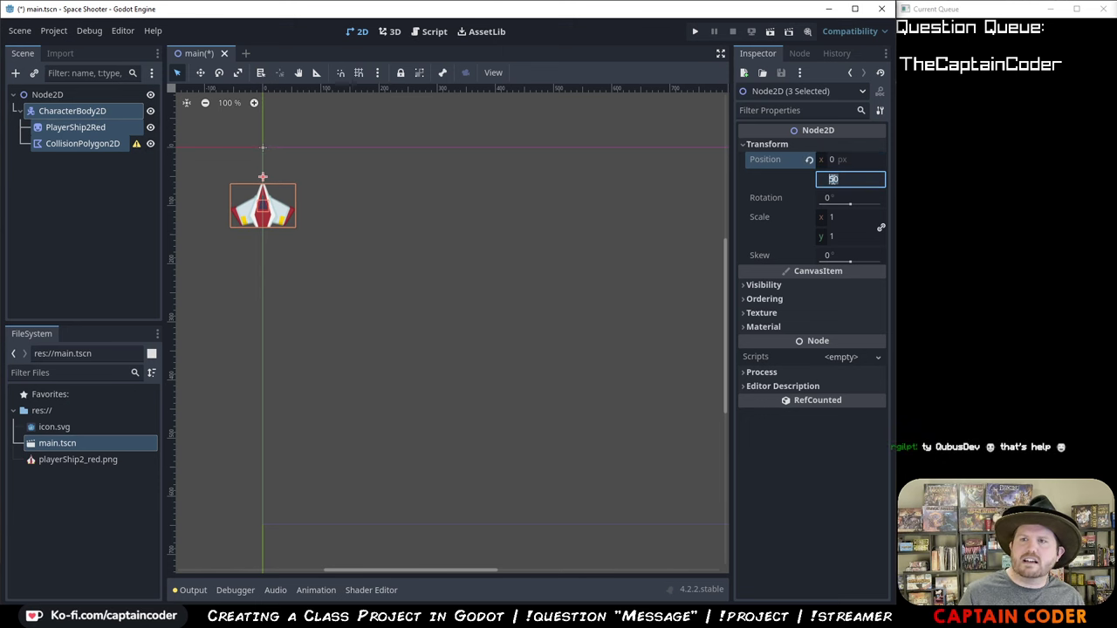
type("0")
key("Return")
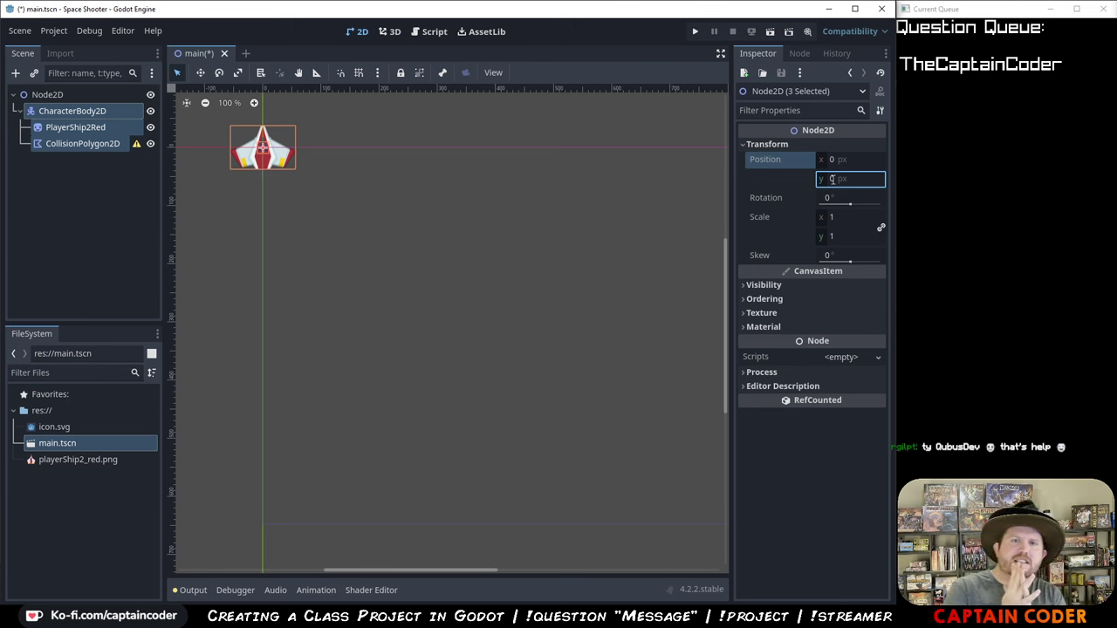
left_click(540, 136)
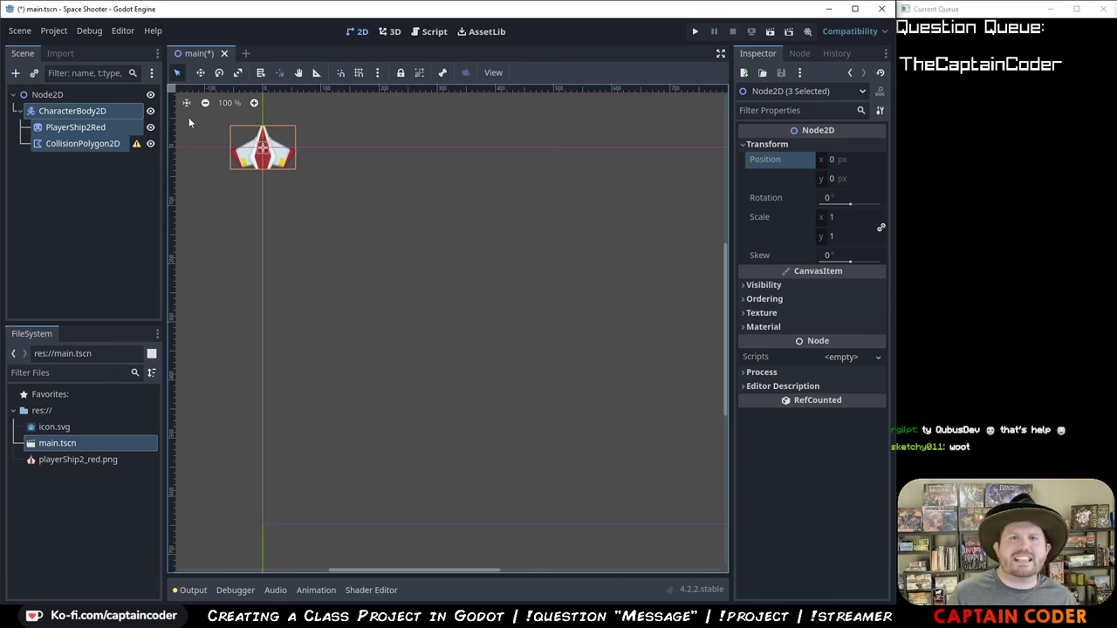
- Duplicate the PlayerShip2Red sprite three times under CharacterBody2D
left_click(95, 129)
key("ctrl+d")
key("ctrl+d")
key("ctrl+d")
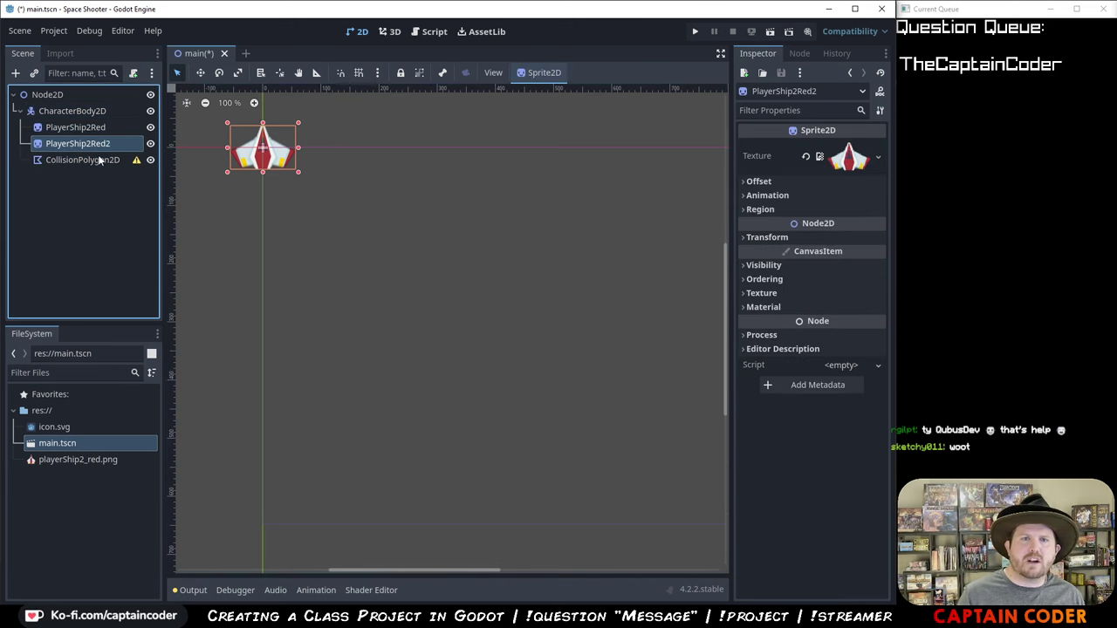
- Move the three duplicated ship sprites along the X axis into a row beside the original
left_click(86, 128)
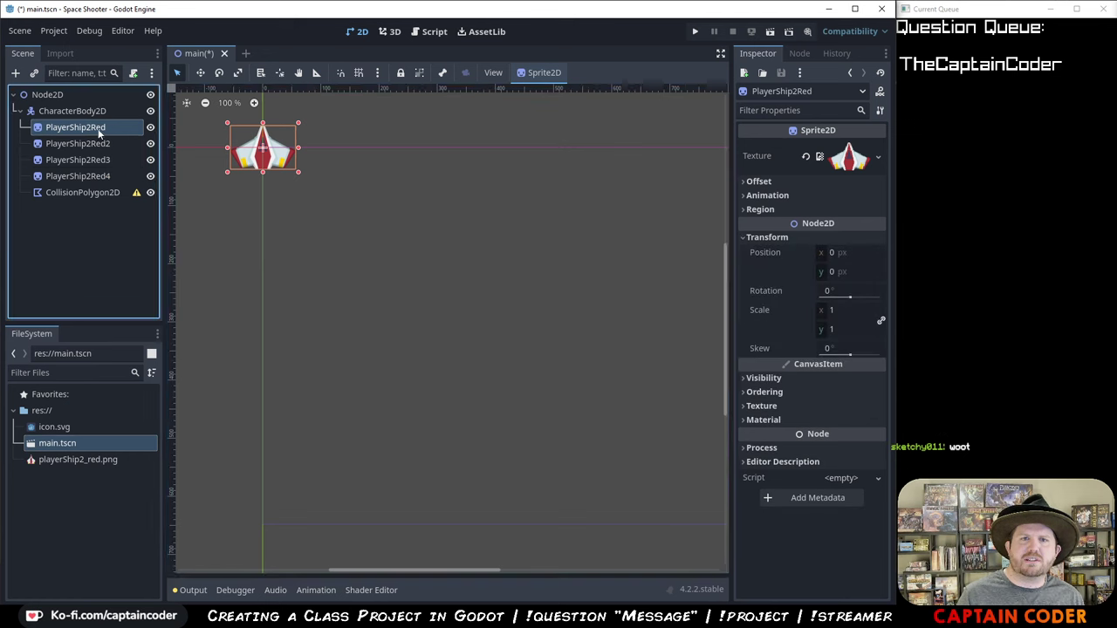
left_click(121, 143)
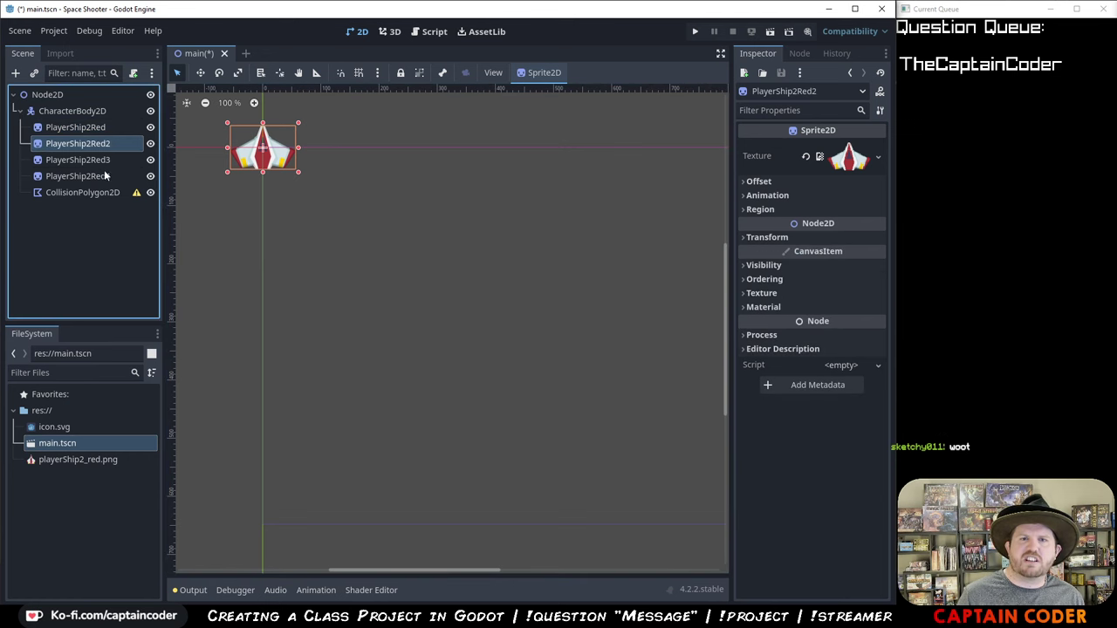
left_click(104, 174, "shift")
left_click(201, 73)
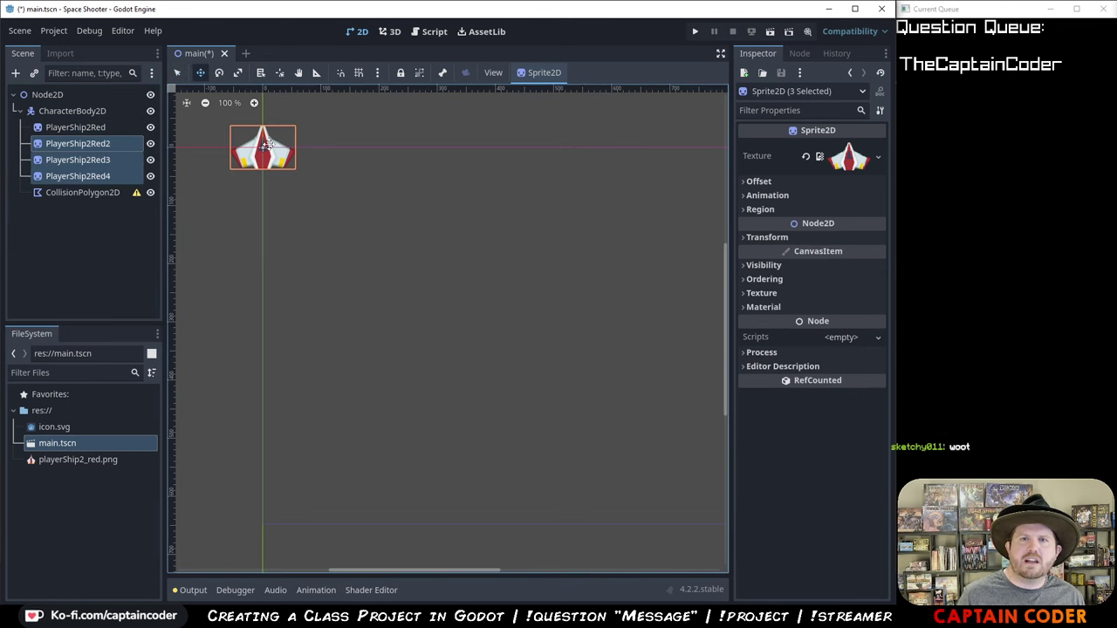
left_click_drag(266, 144, 468, 145)
left_click(119, 160)
left_click(112, 176)
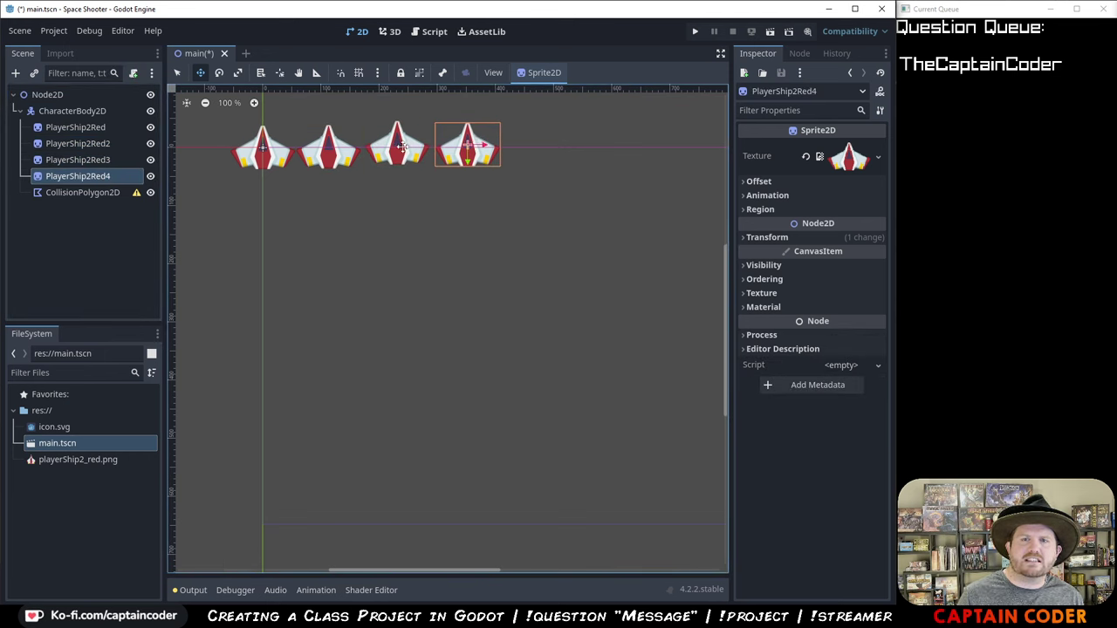
- Try to distribute all four ship sprites by entering L(0, 200) as their shared X position
left_click(88, 127)
left_click(100, 175, "shift")
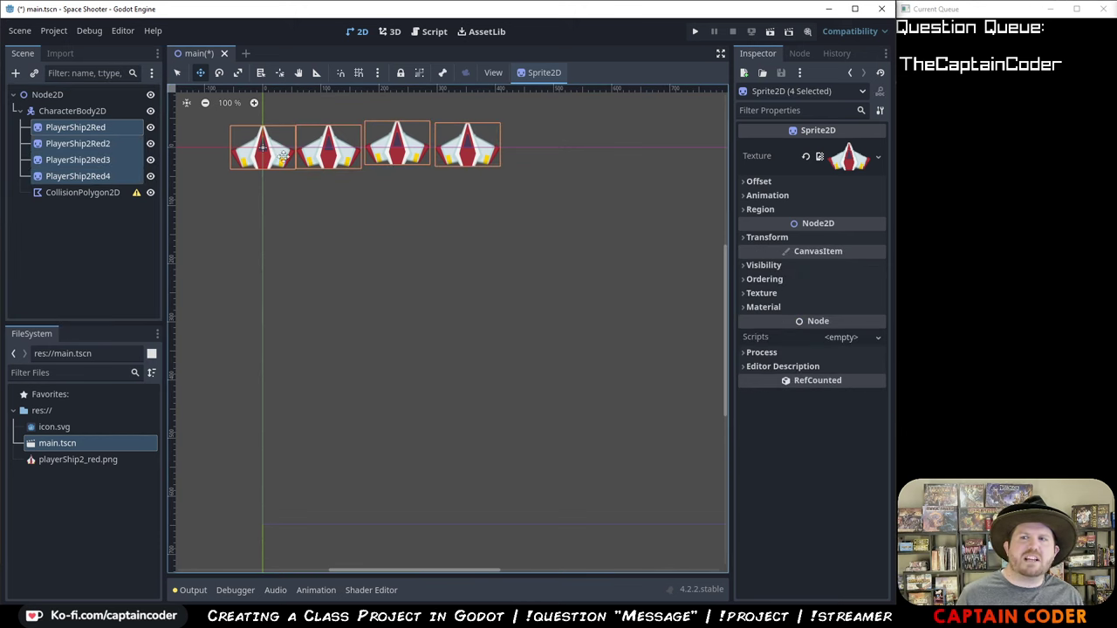
left_click(763, 238)
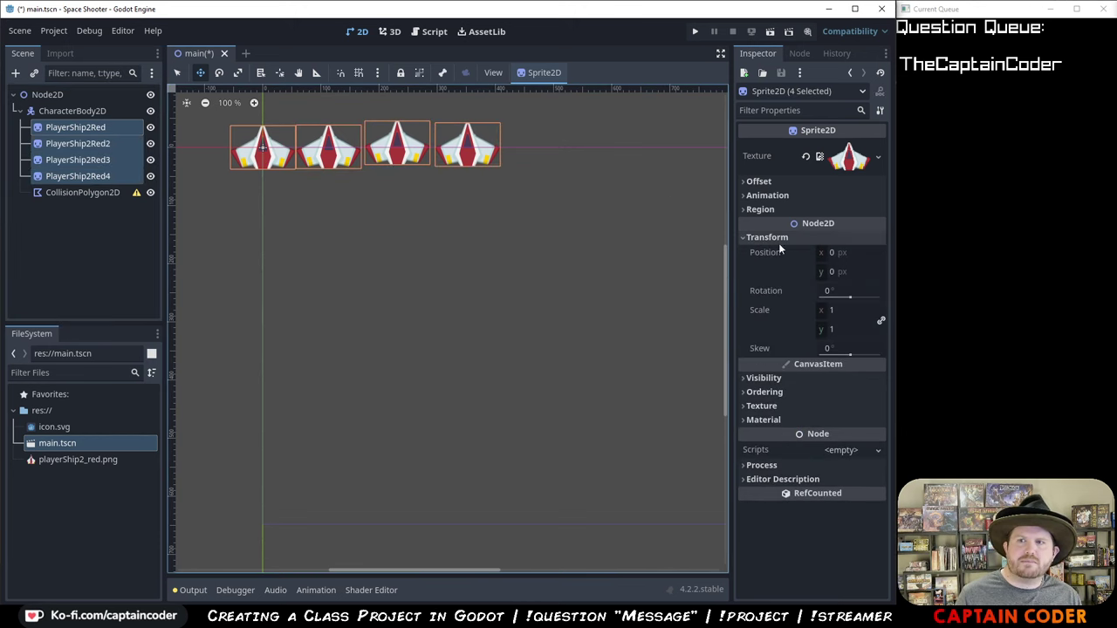
left_click(749, 180)
left_click(748, 181)
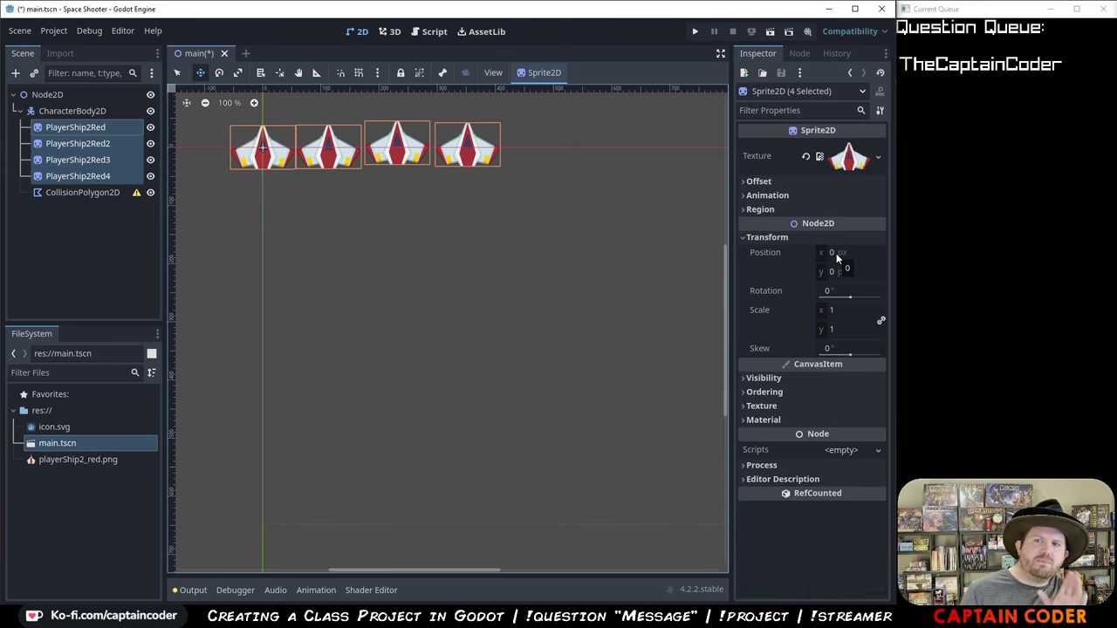
left_click(835, 253)
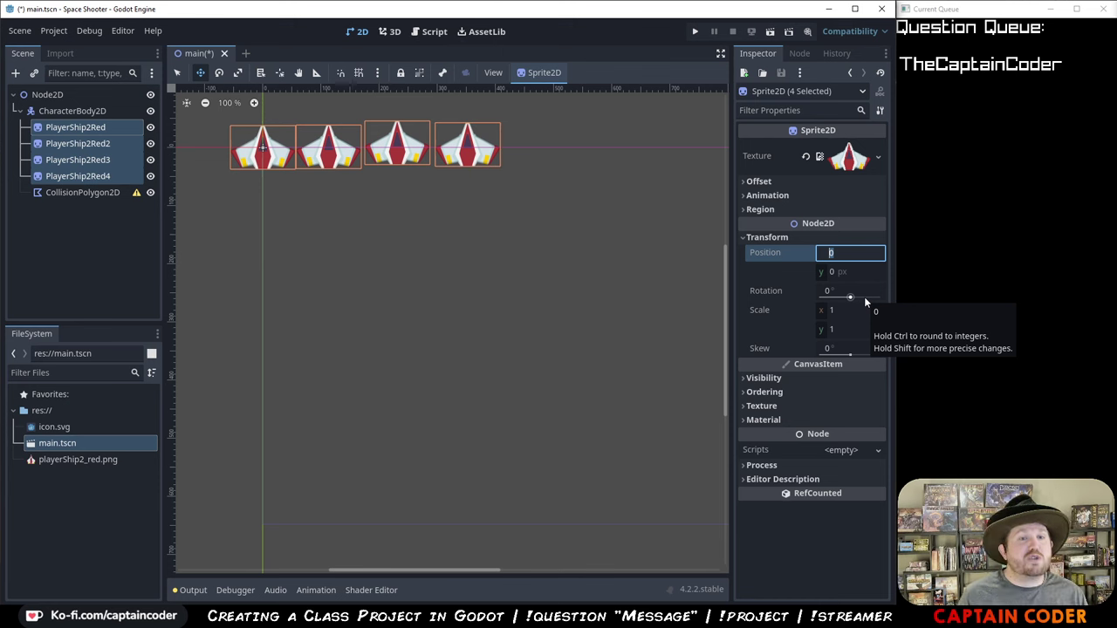
type("L(")
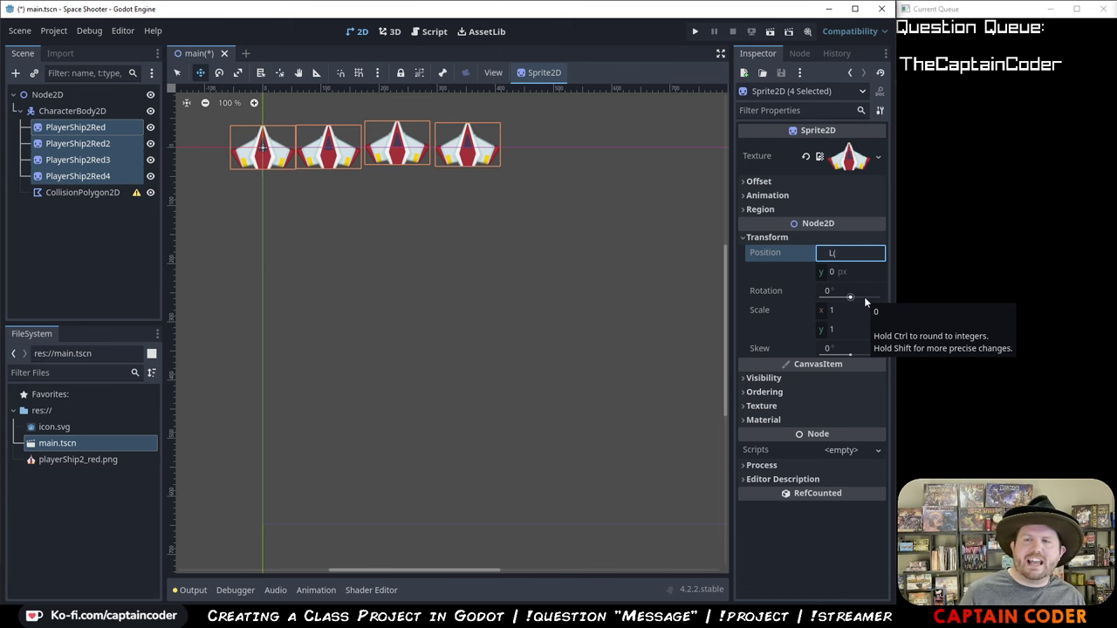
type("0,")
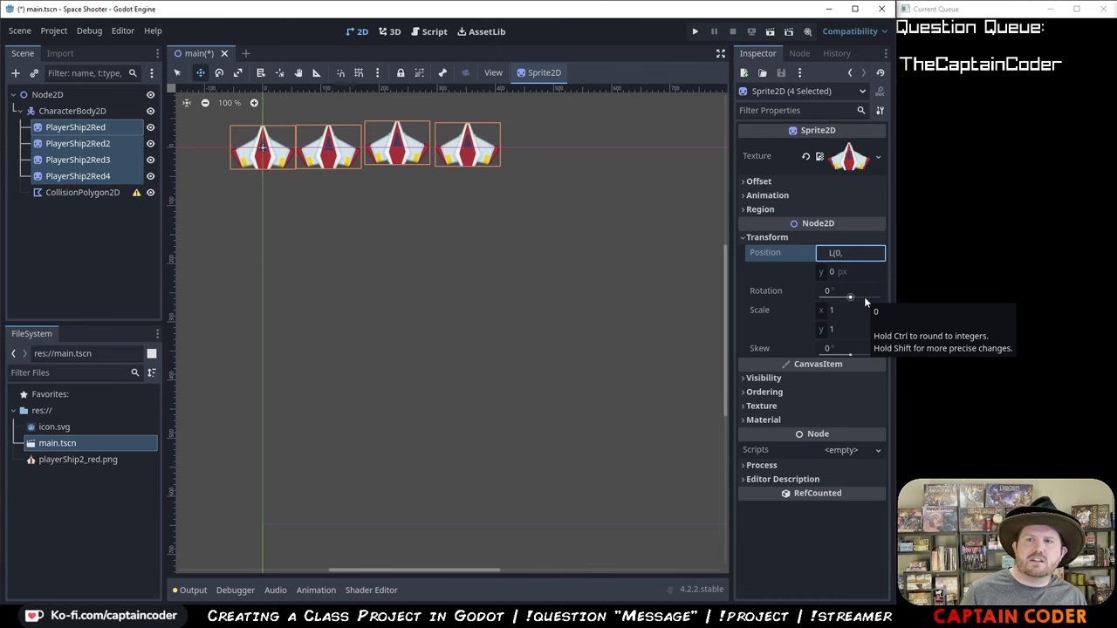
type(" 200)")
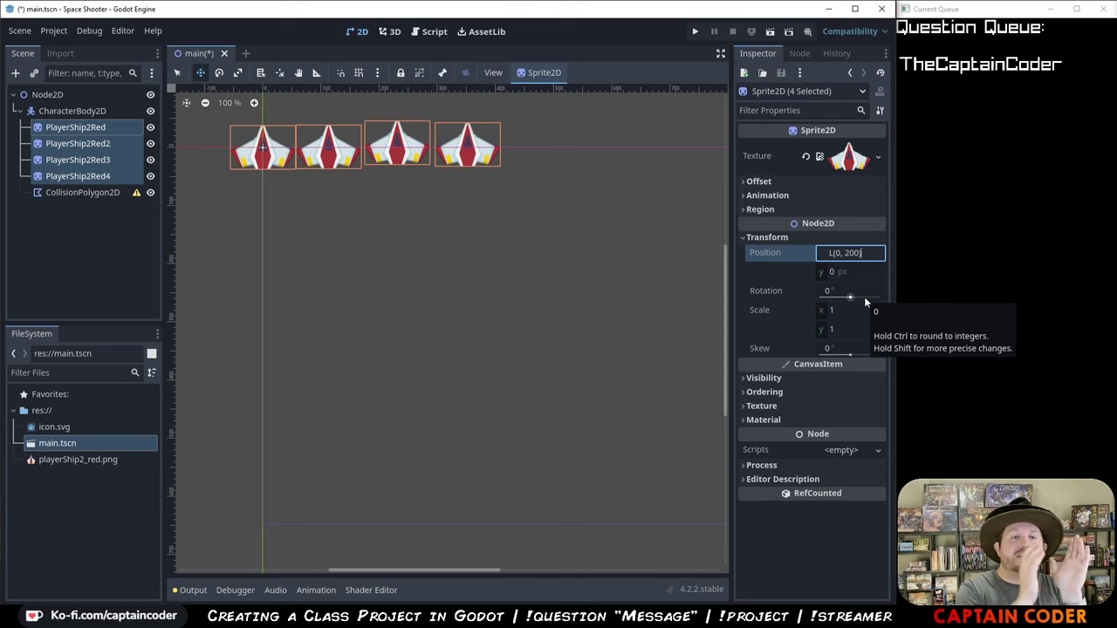
key("Return")
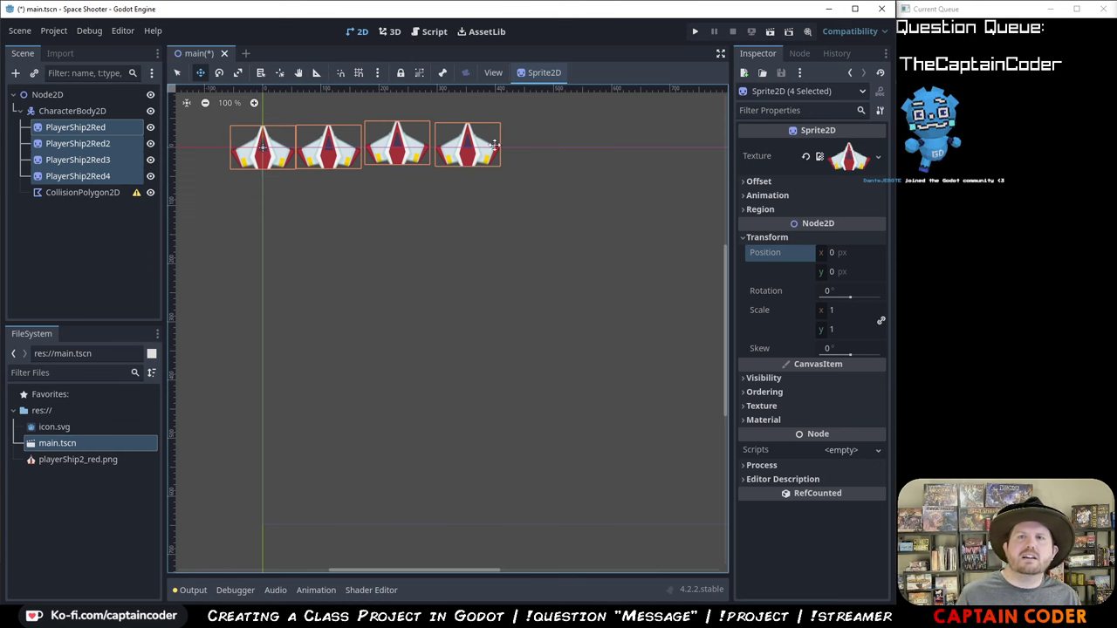
- Undo the ship moves and duplications until only the original PlayerShip2Red sprite remains
left_click(454, 140)
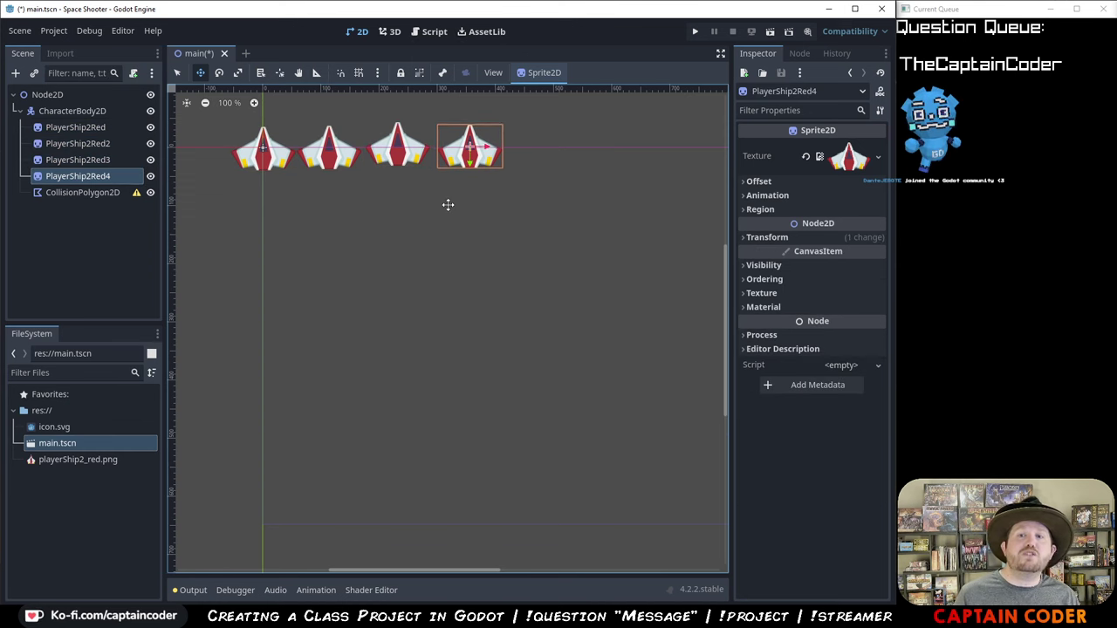
key("ctrl+z")
key("ctrl+z")
key("ctrl+z")
key("ctrl+z")
key("ctrl+z")
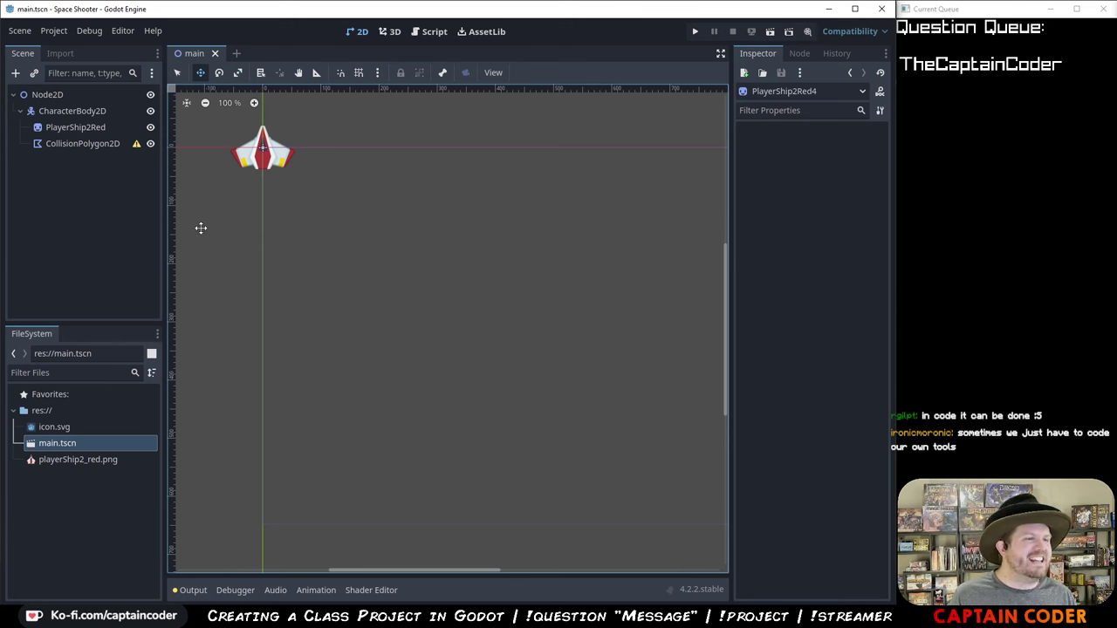
- Select CollisionPolygon2D and frame the scene tree and enlarged ship with an 801 x 498 px ScreenToGif recorder
left_click(91, 141)
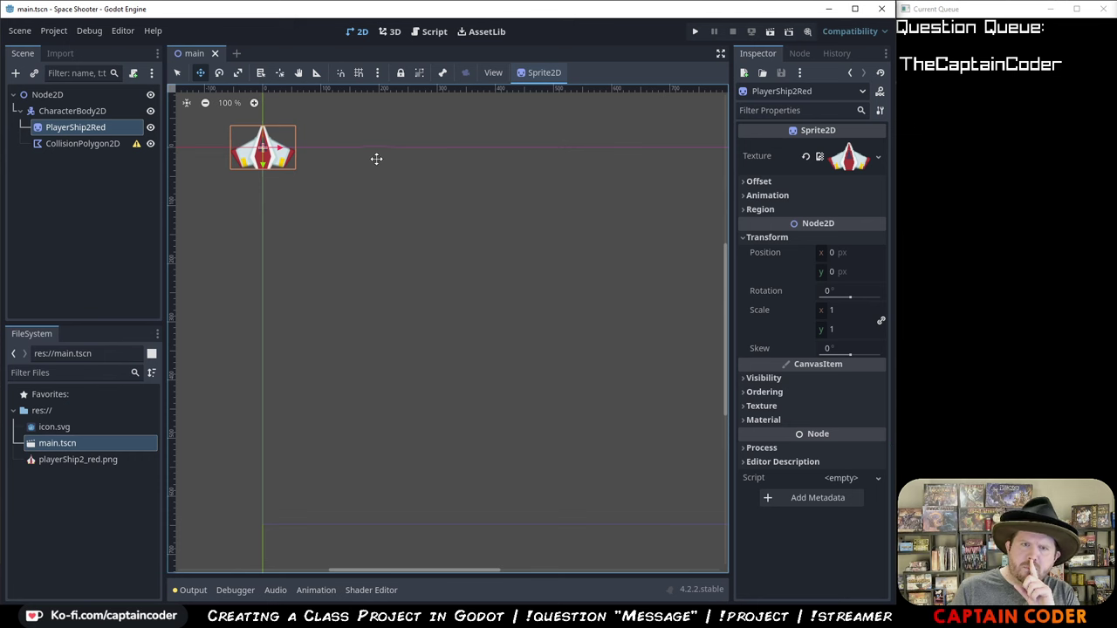
left_click(101, 145)
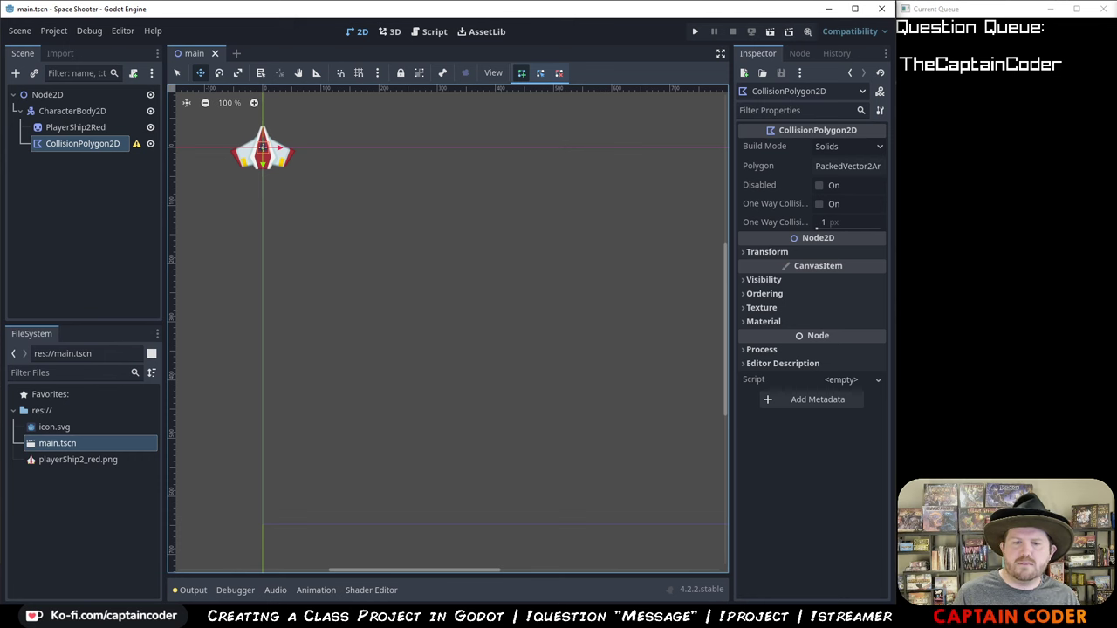
key("alt+Tab")
left_click(127, 87)
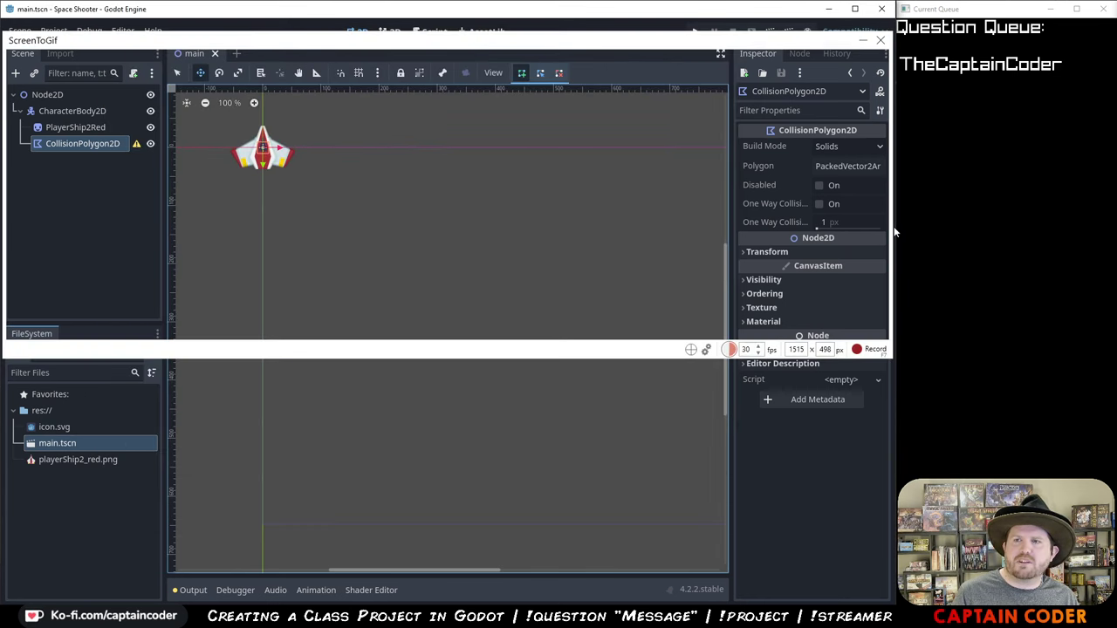
left_click_drag(893, 231, 476, 236)
scroll(266, 155, "up", 1)
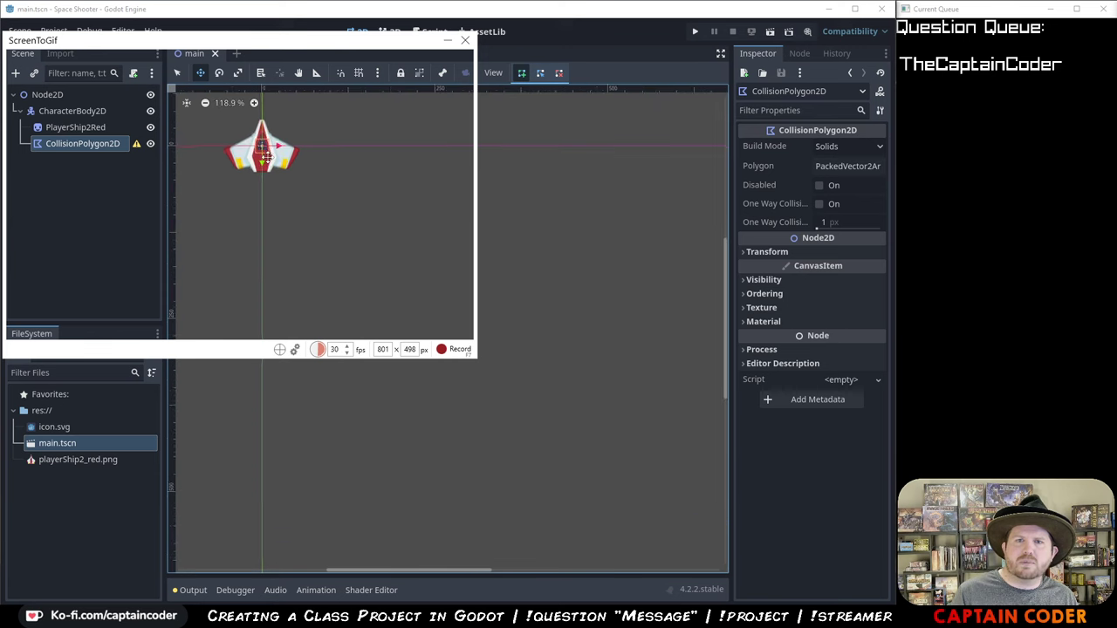
scroll(266, 155, "up", 2)
middle_click_drag(266, 155, 339, 218)
scroll(340, 237, "up", 2)
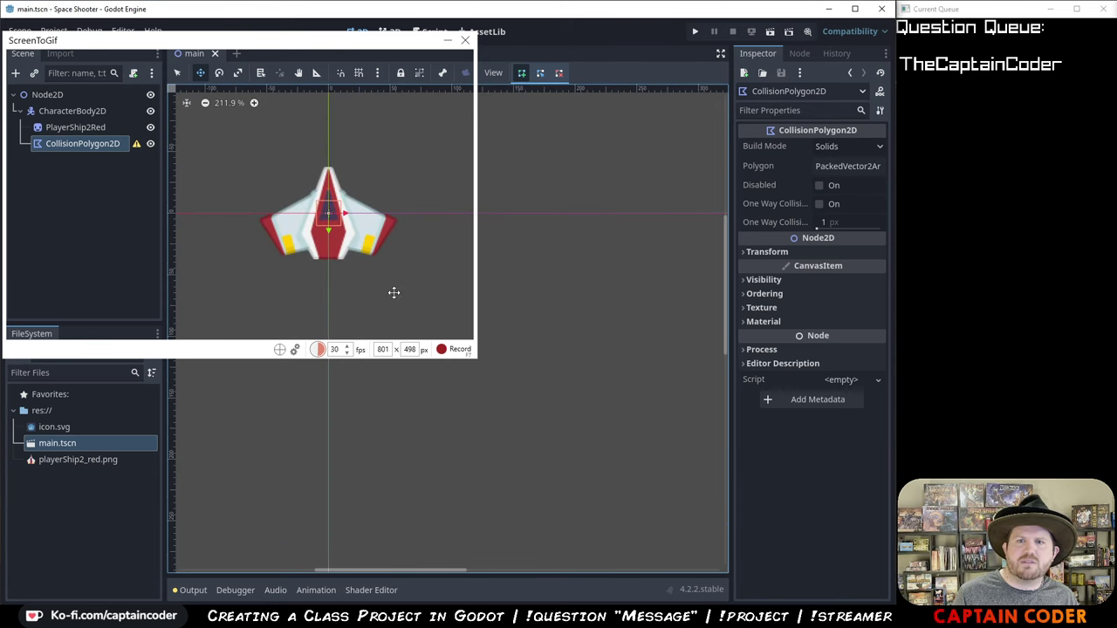
left_click(446, 350)
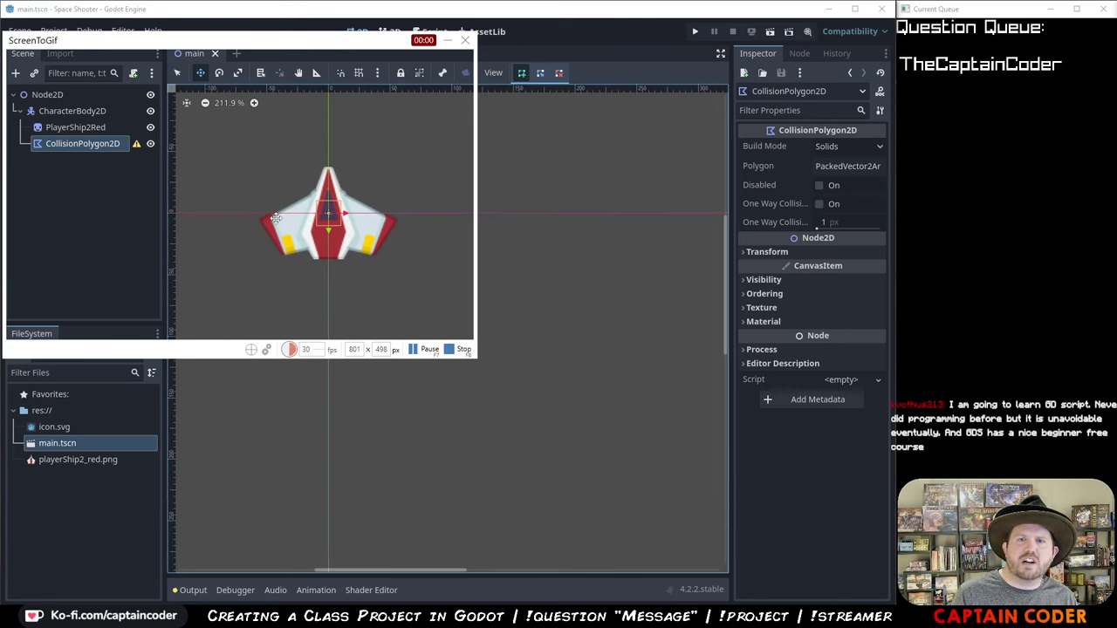
left_click(304, 199)
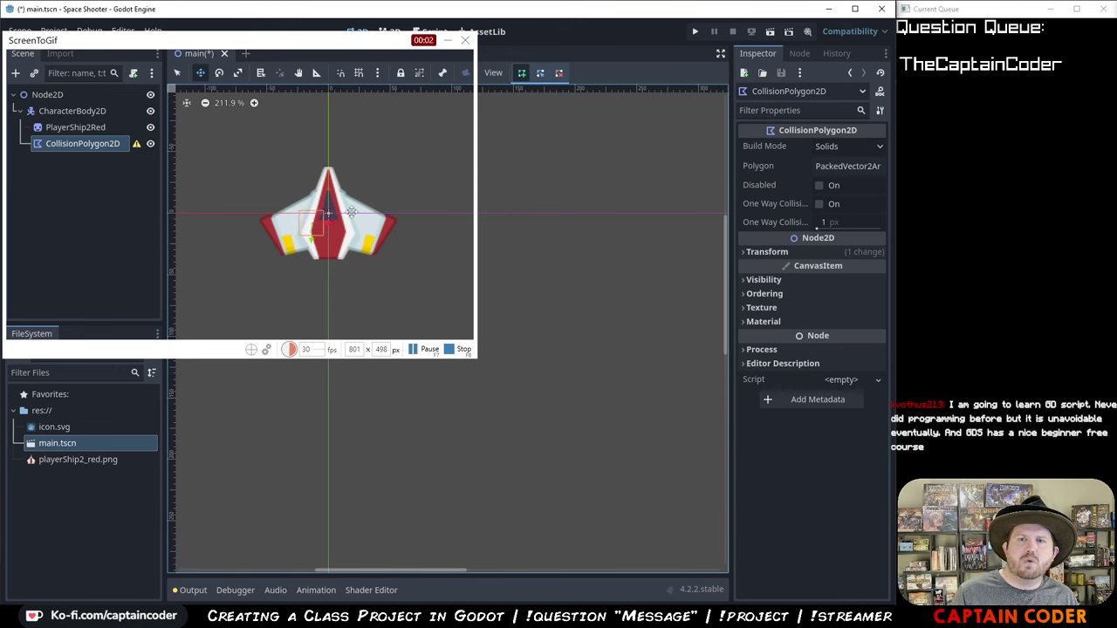
left_click(458, 350)
left_click(785, 450)
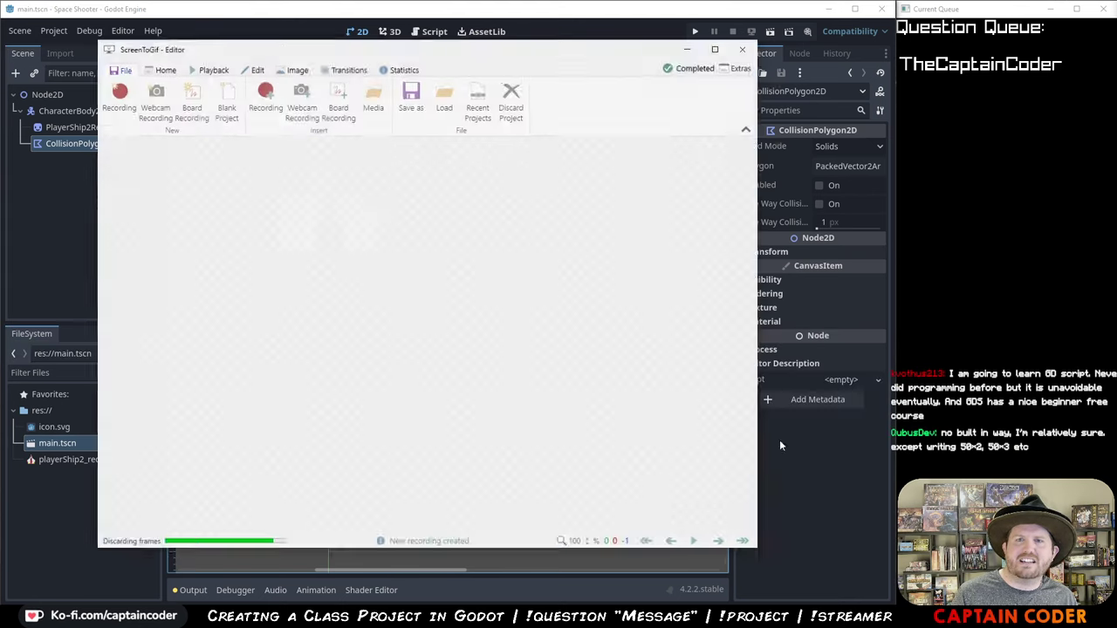
- Record a 30 fps GIF of tracing a closed 12-point CollisionPolygon2D outline around the ship, and stop the recording
left_click(125, 94)
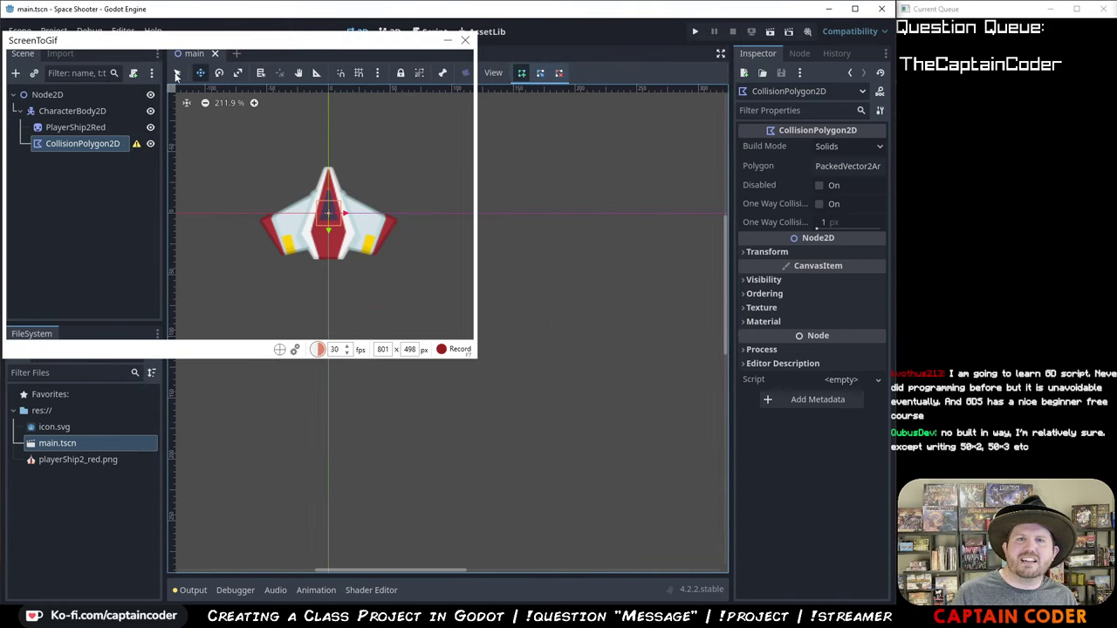
left_click(456, 350)
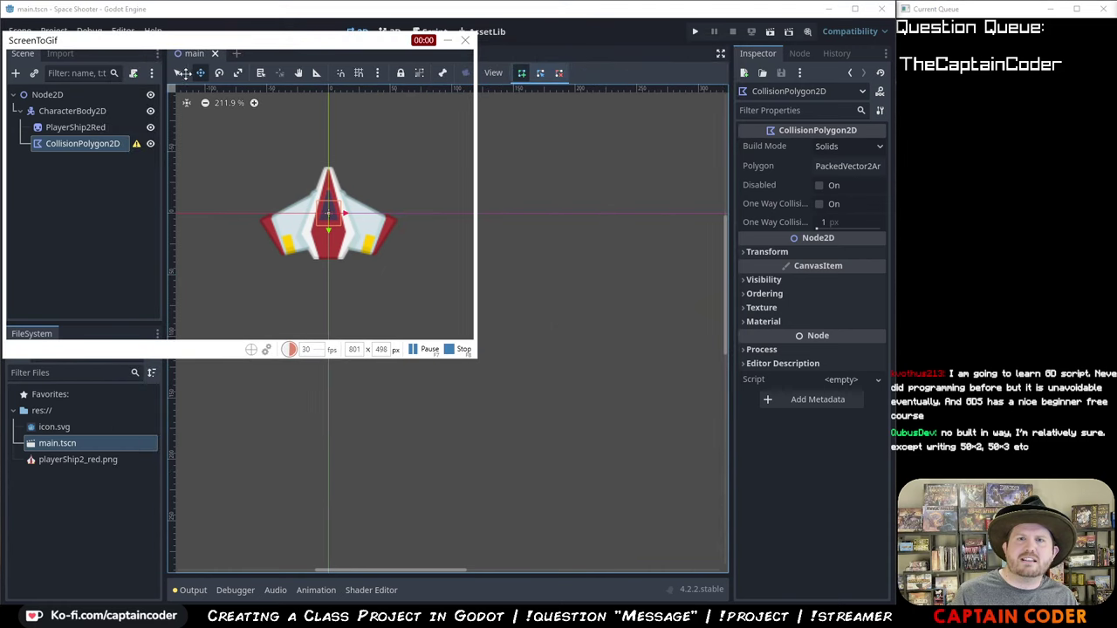
left_click(101, 146)
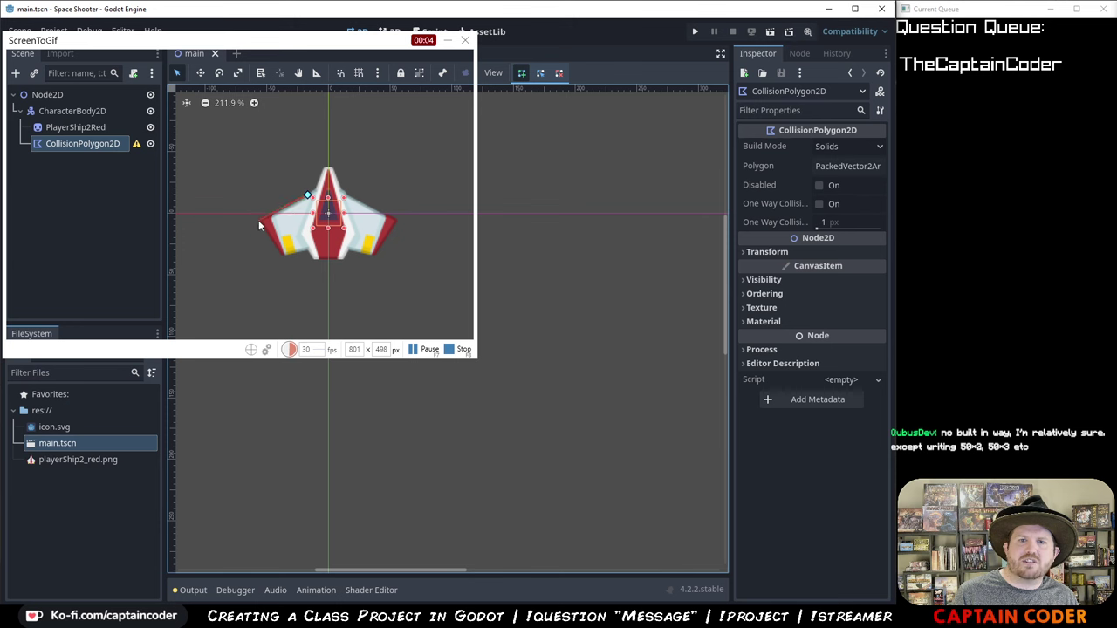
left_click(280, 254)
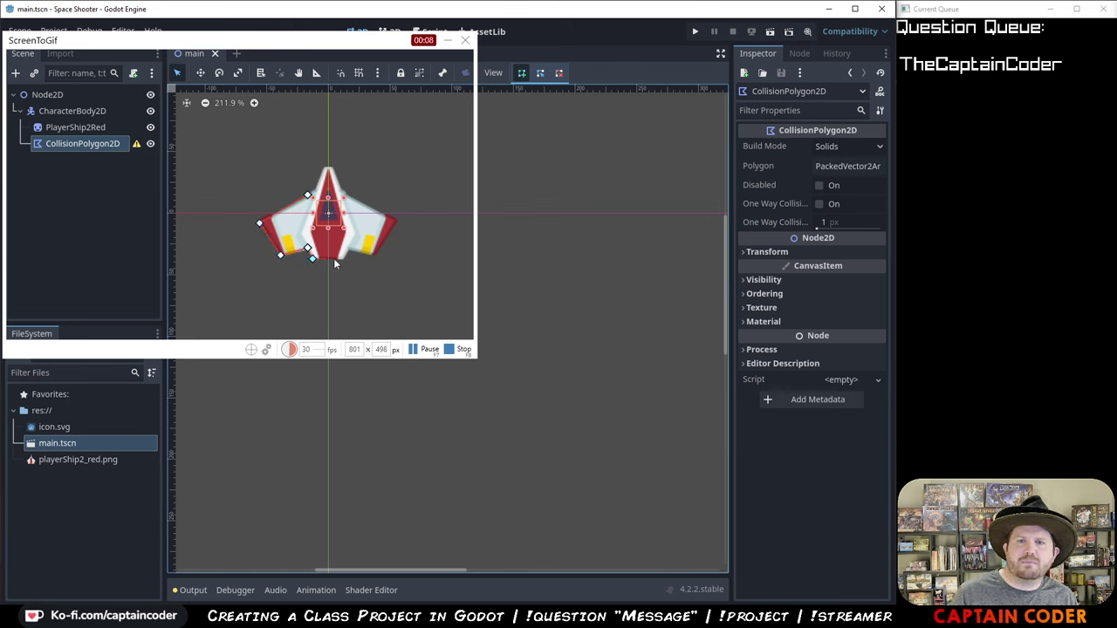
left_click(340, 258)
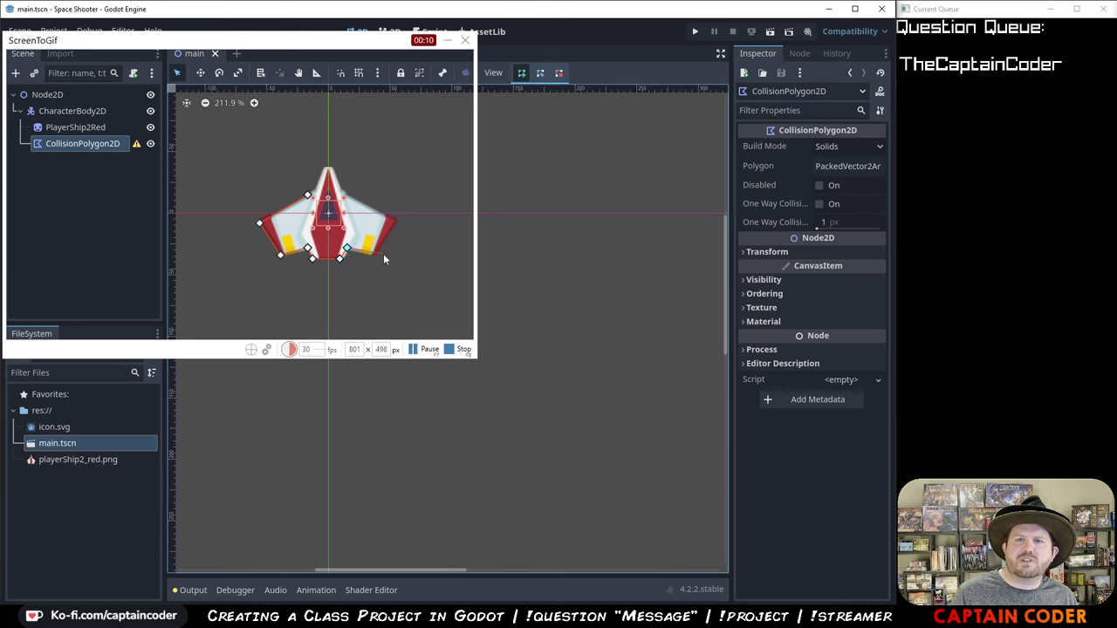
left_click(374, 257)
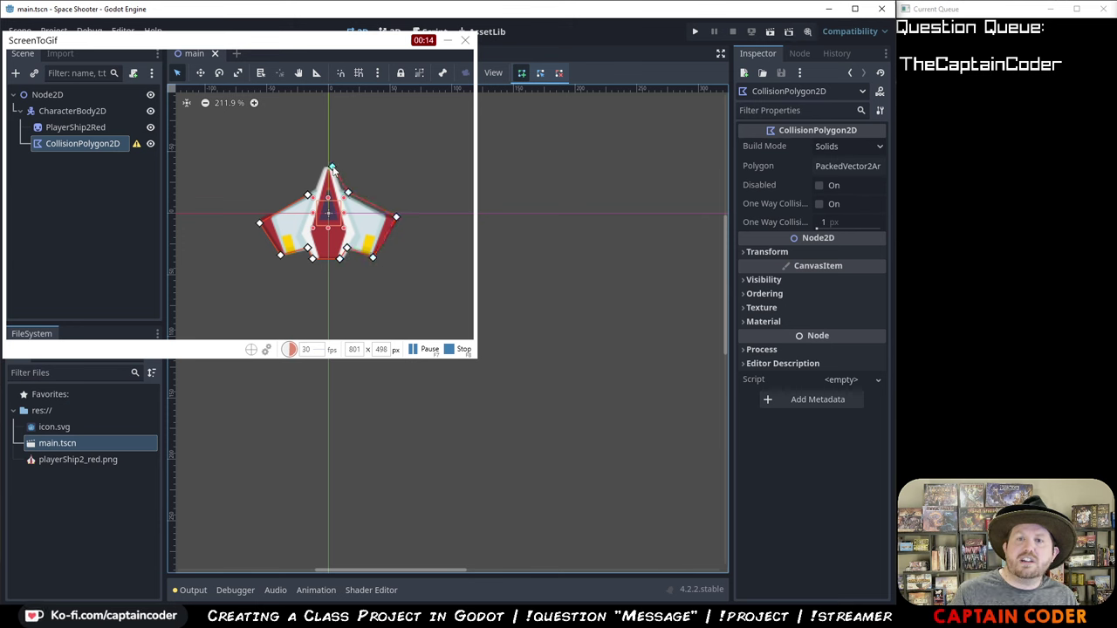
left_click(325, 167)
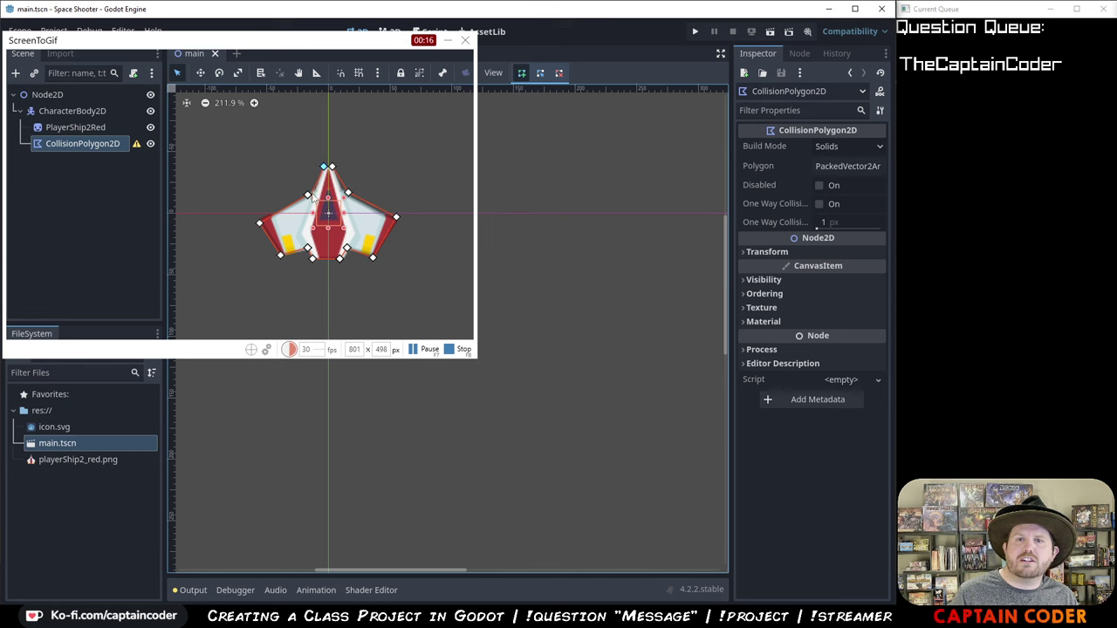
left_click(308, 195)
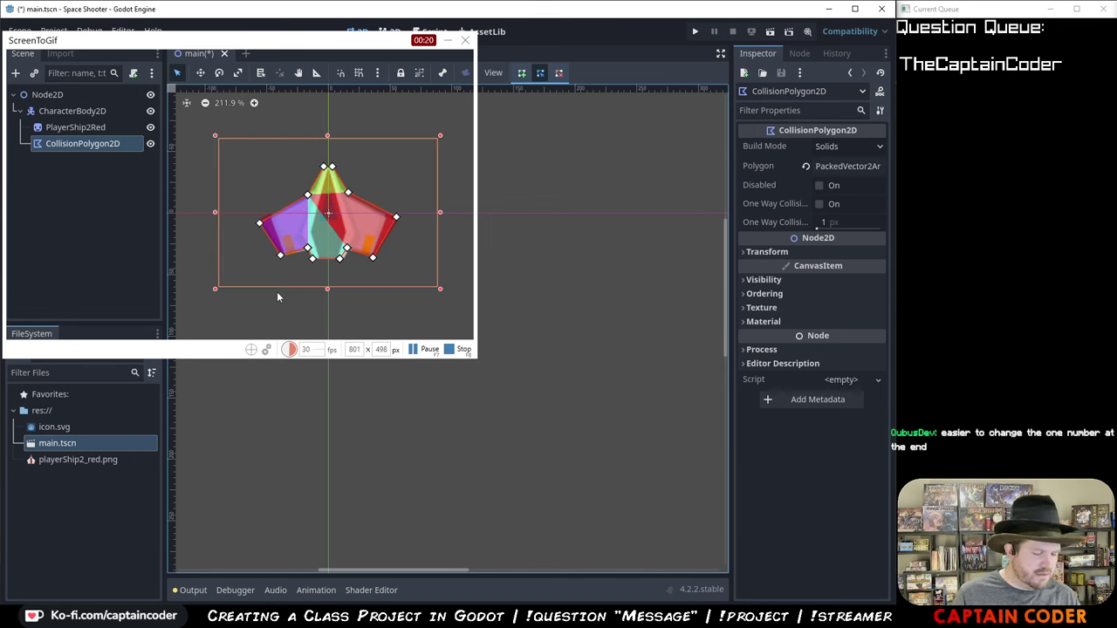
key("F8")
left_click(803, 452)
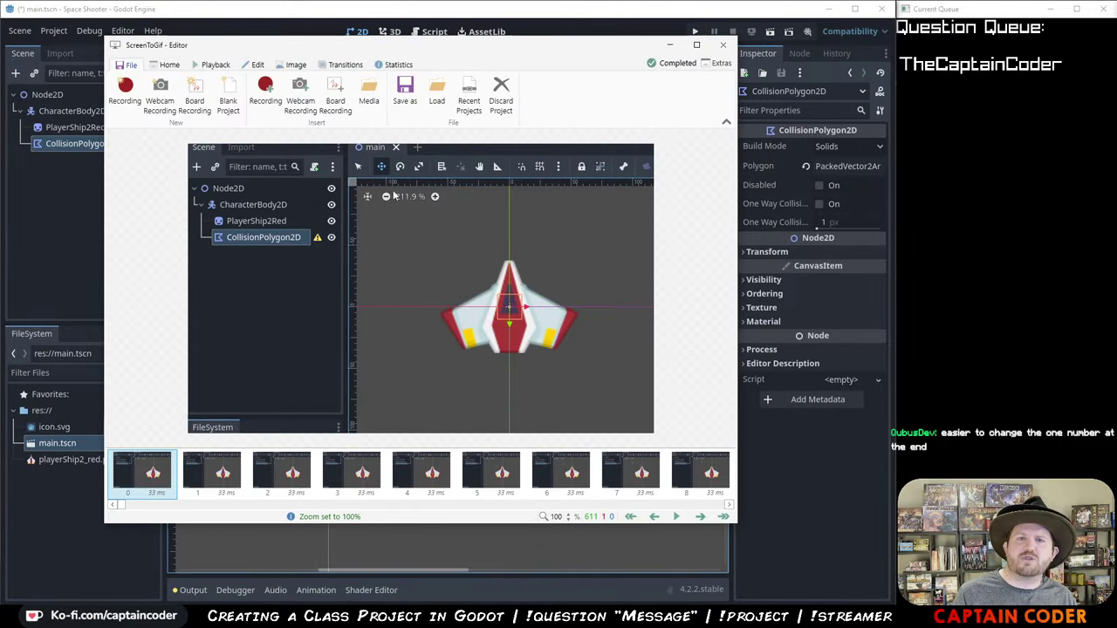
- Save the recording as draw-polygon.gif in the GodotProject folder
left_click(405, 92)
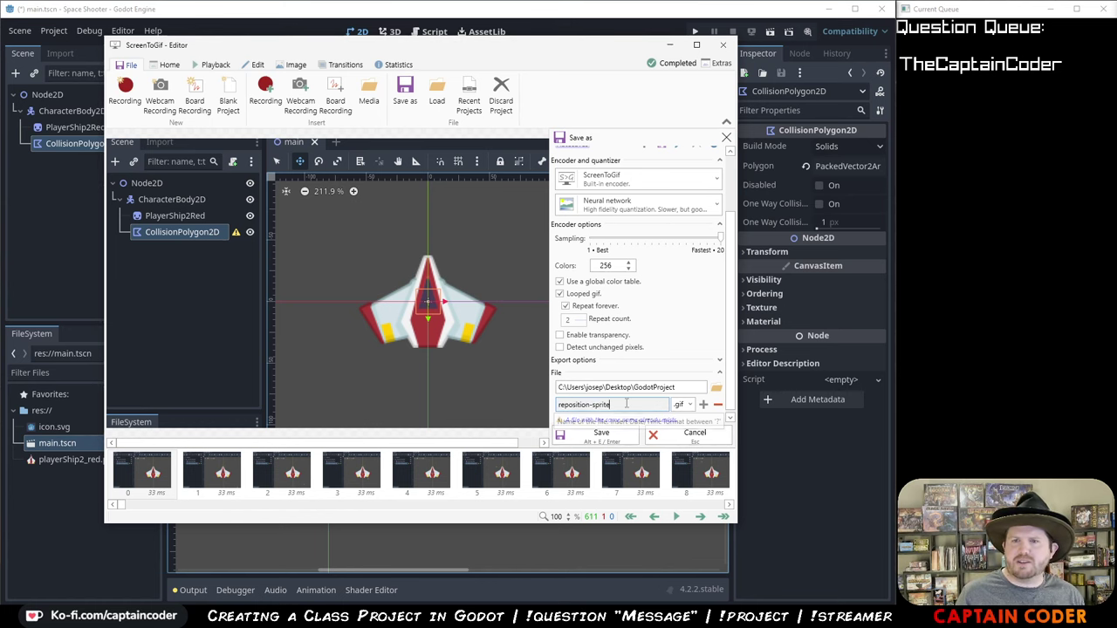
type("d")
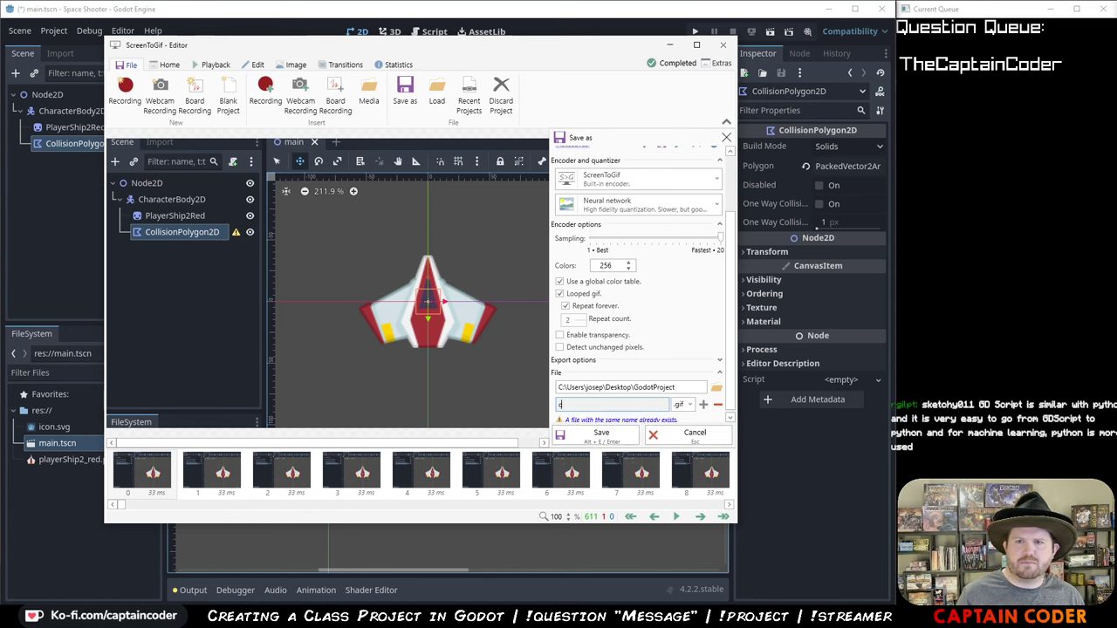
type("raw-co")
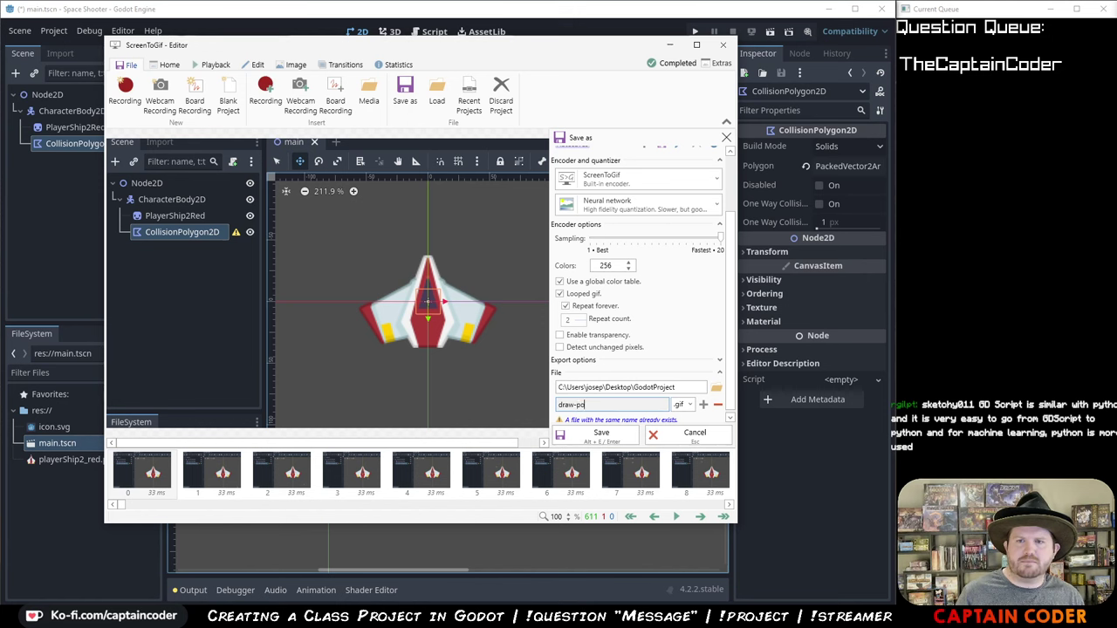
type("lygon")
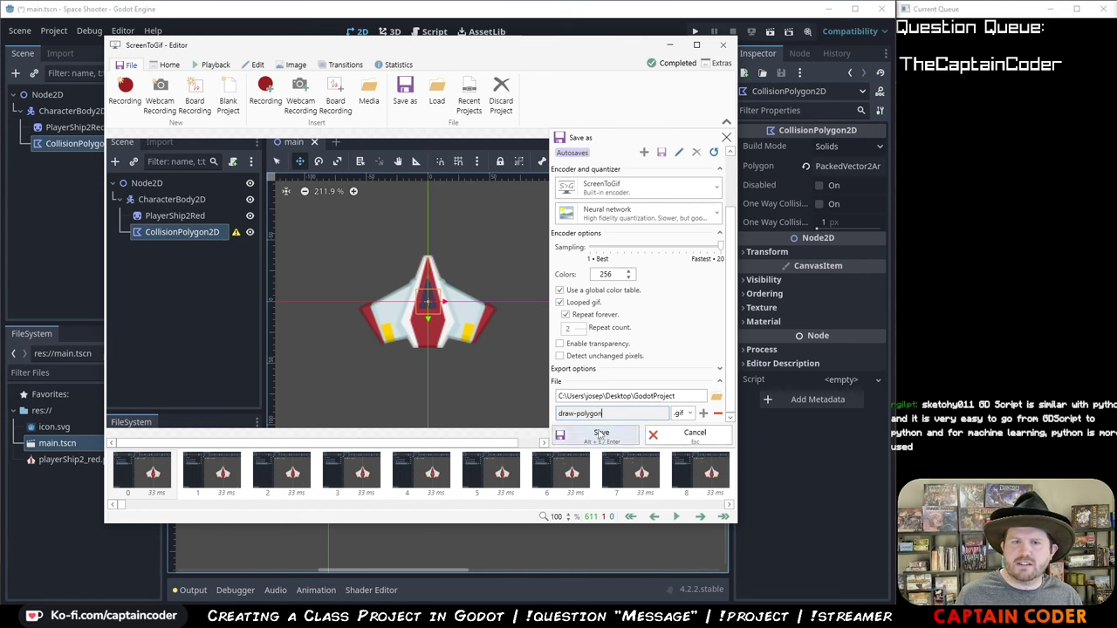
left_click(602, 434)
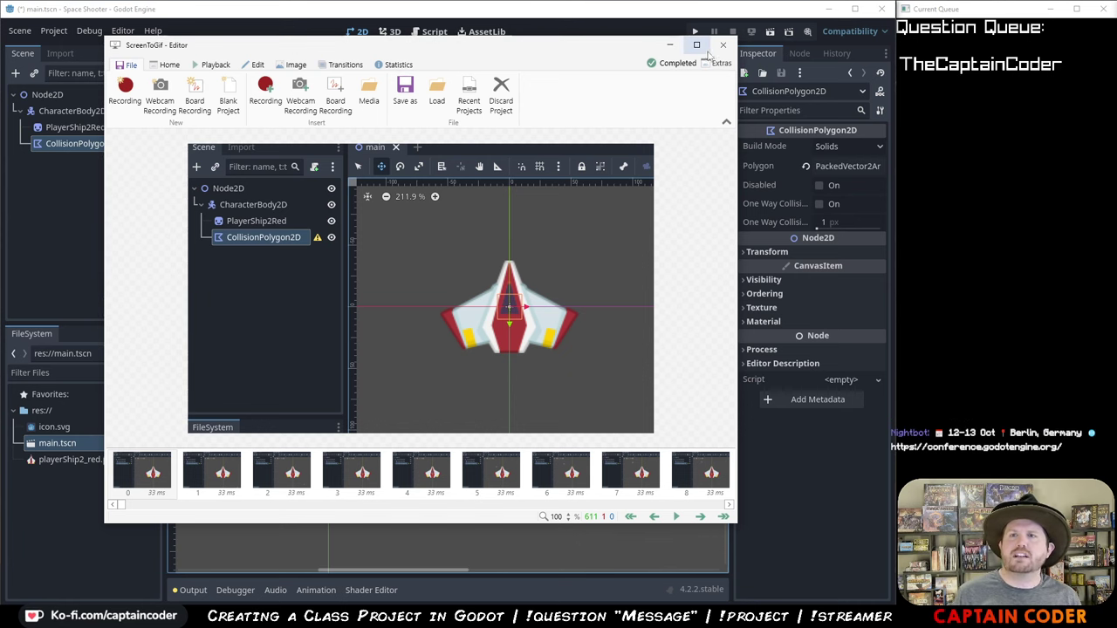
- Switch to the Google Docs guide, insert the polygon-drawing GIF below the sprite-repositioning GIF, and return to Godot
left_click(670, 45)
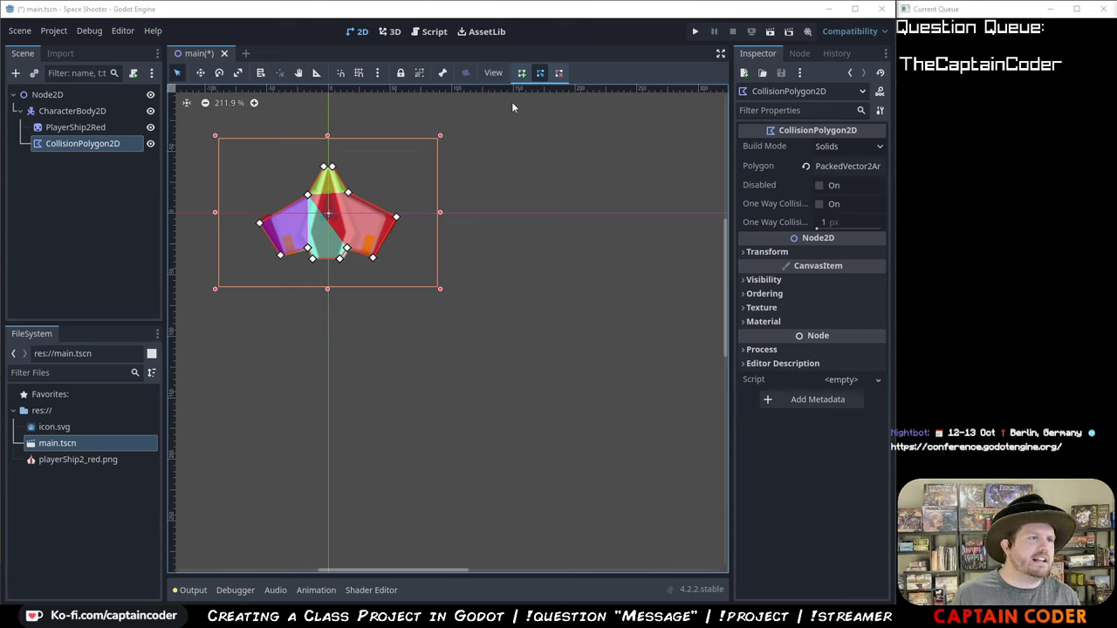
key("alt+Tab")
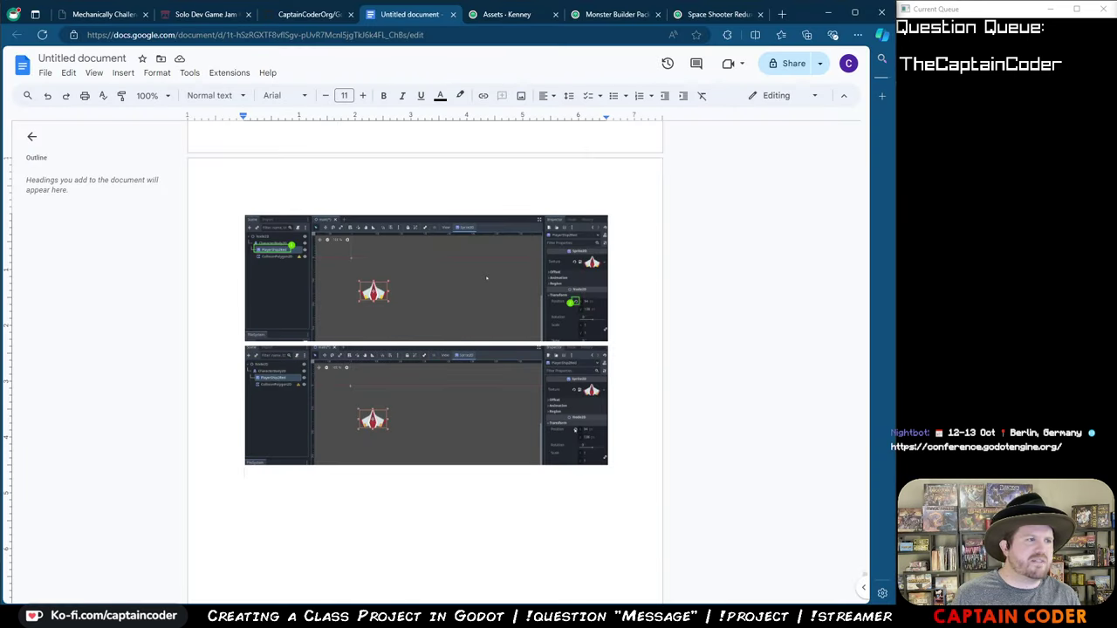
left_click_drag(1, 419, 350, 506)
key("alt+Tab")
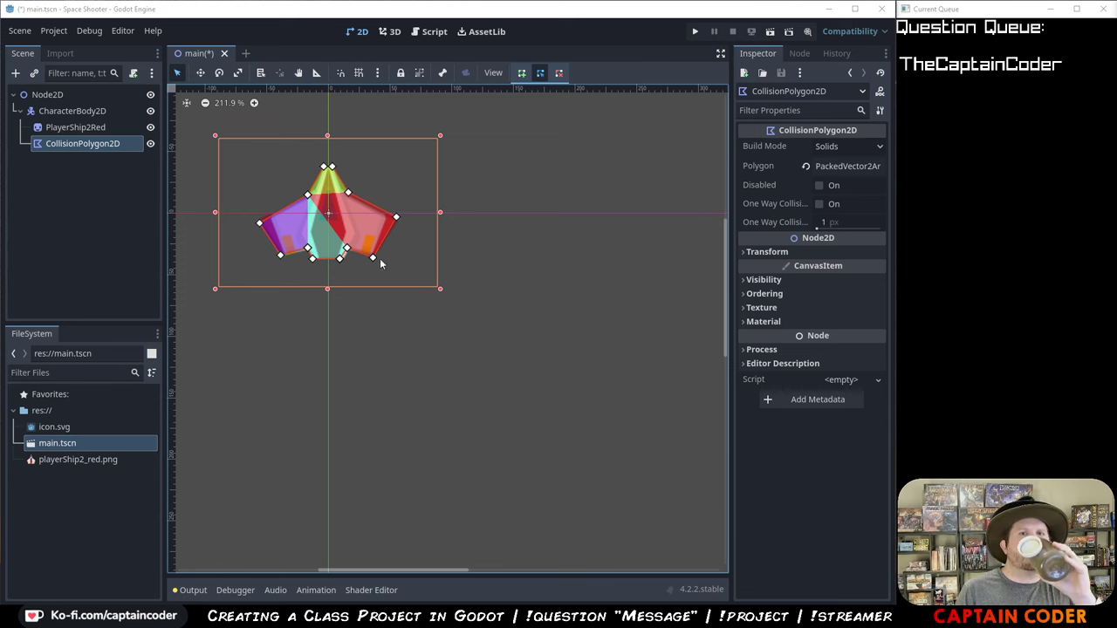
- Decline to define a main scene, run only the current scene to check the ship, and close the game window
left_click(116, 116)
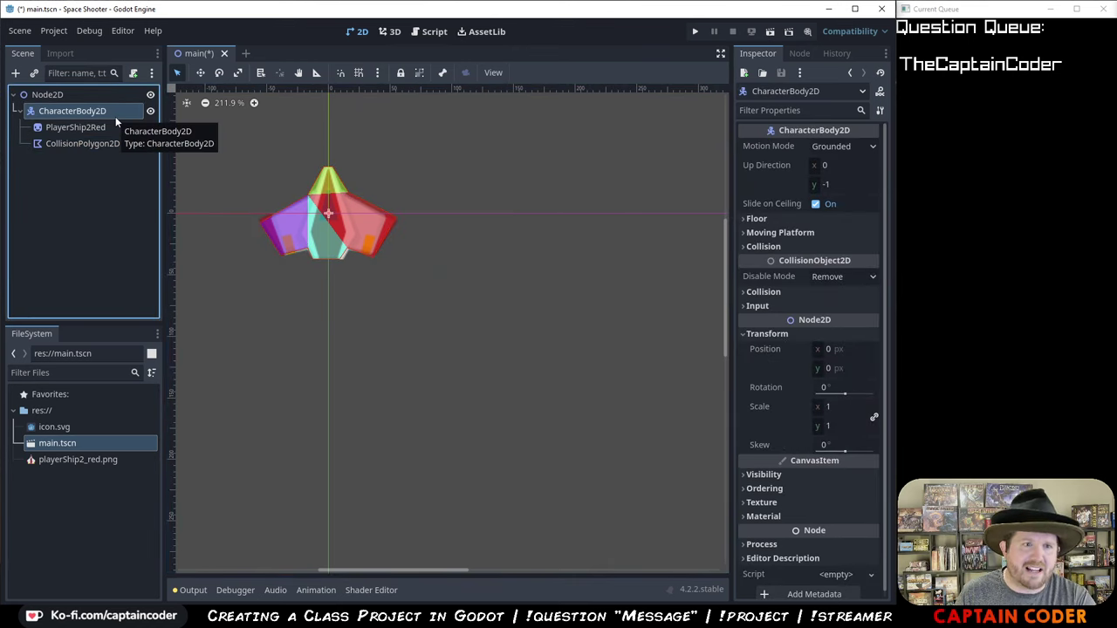
left_click(692, 34)
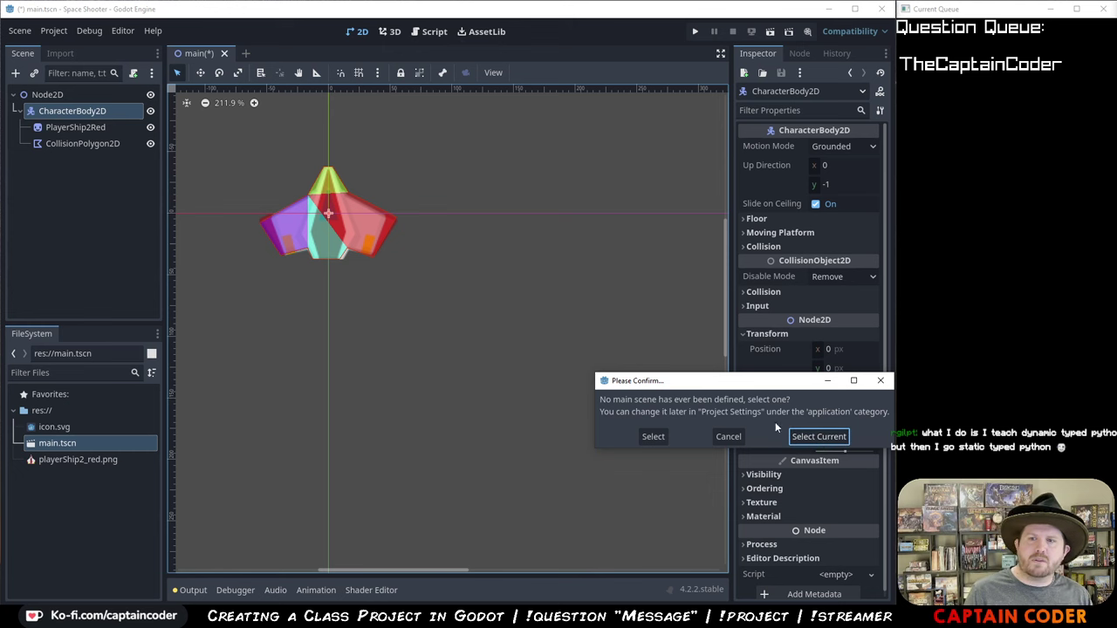
left_click(737, 437)
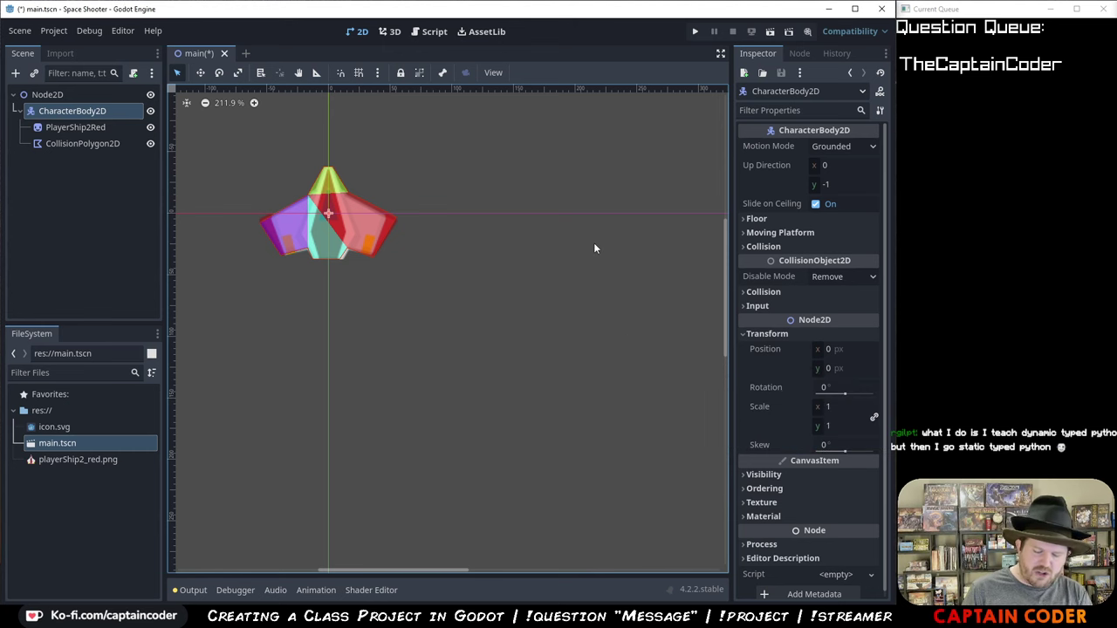
left_click(770, 35)
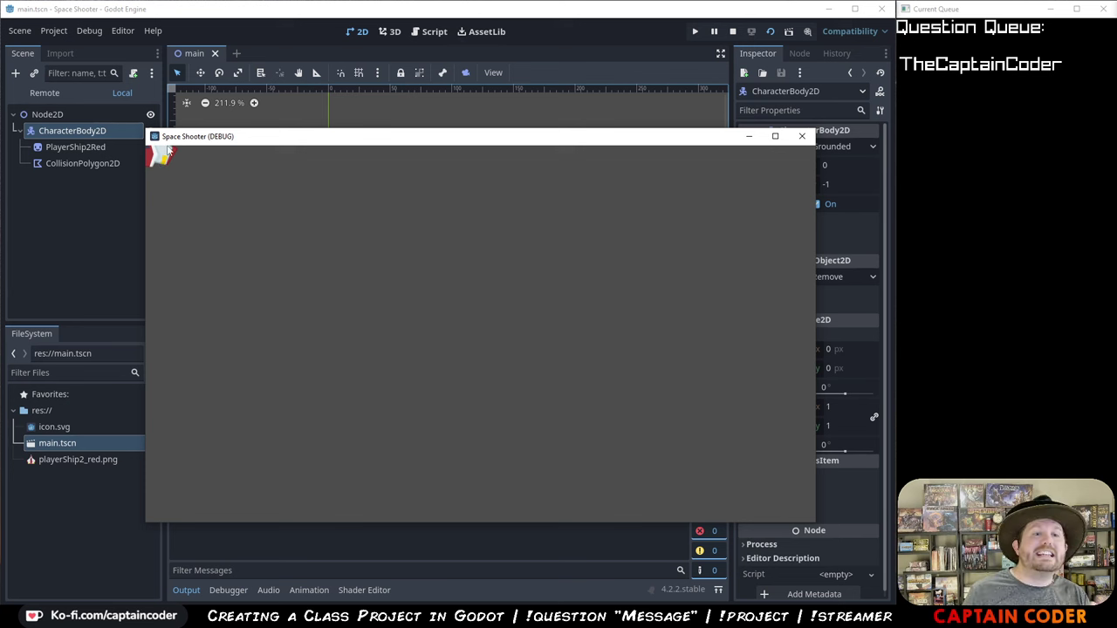
left_click(800, 138)
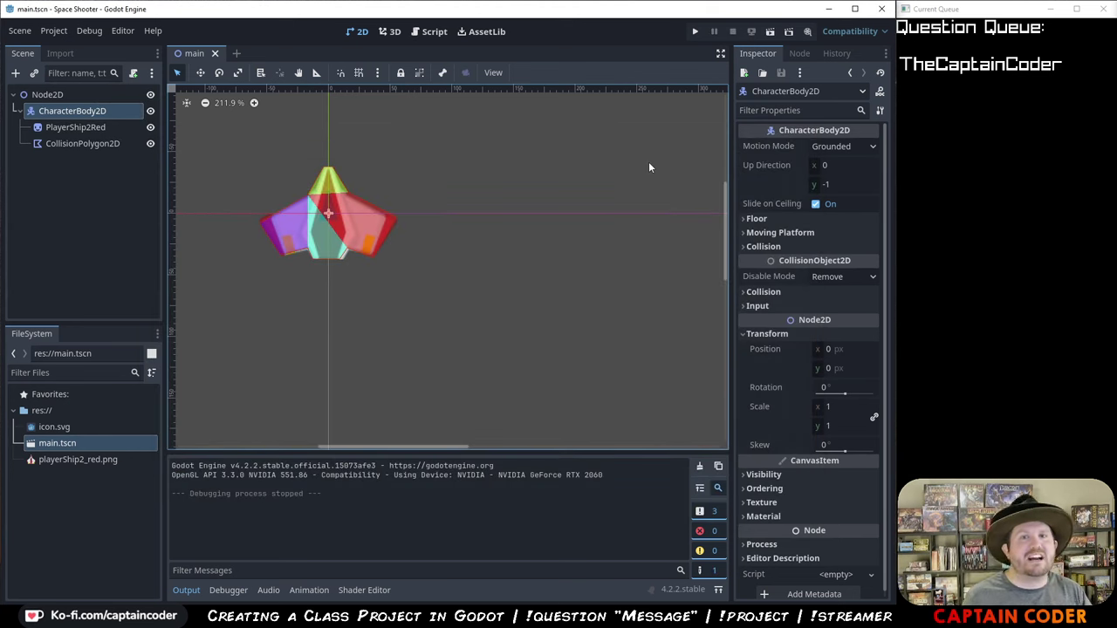
- Try adding a second CollisionPolygon2D under CharacterBody2D and delete that extra node
right_click(102, 116)
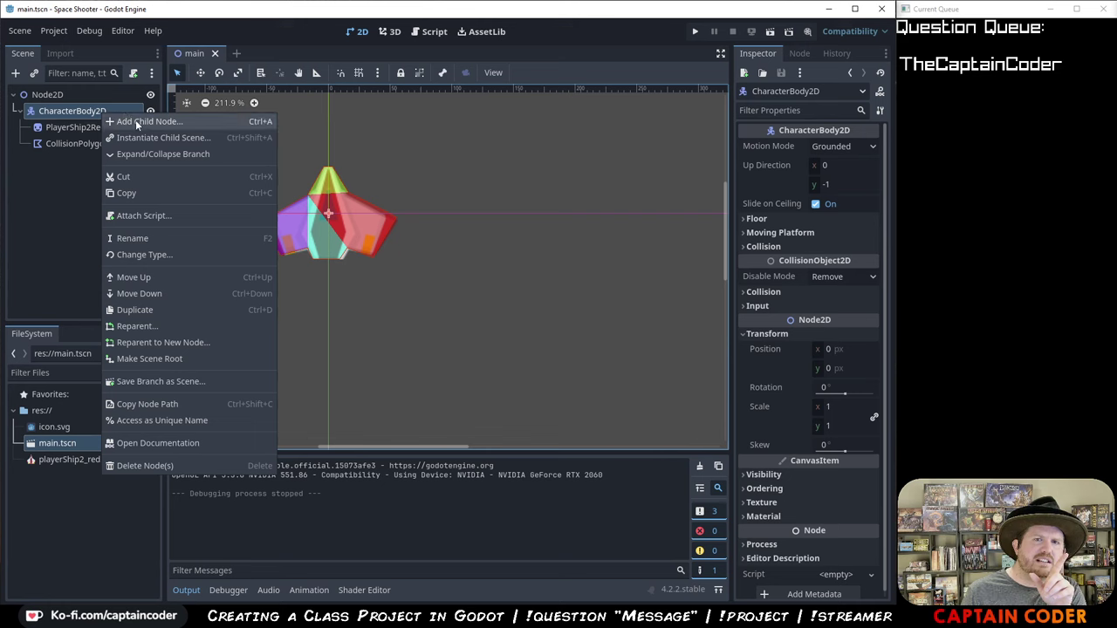
left_click(136, 125)
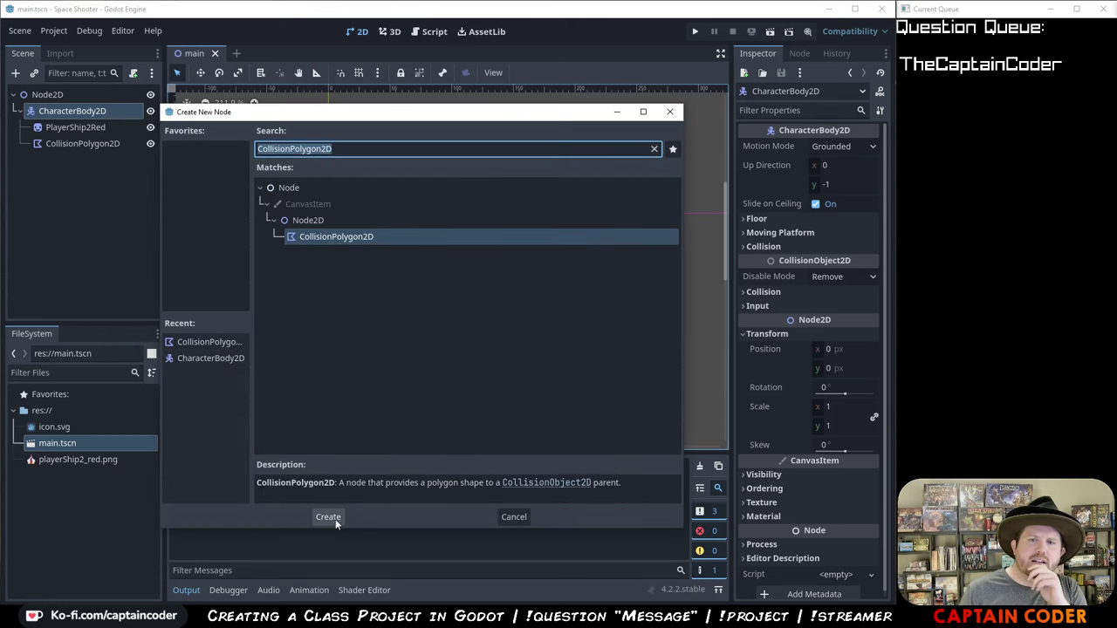
left_click(328, 517)
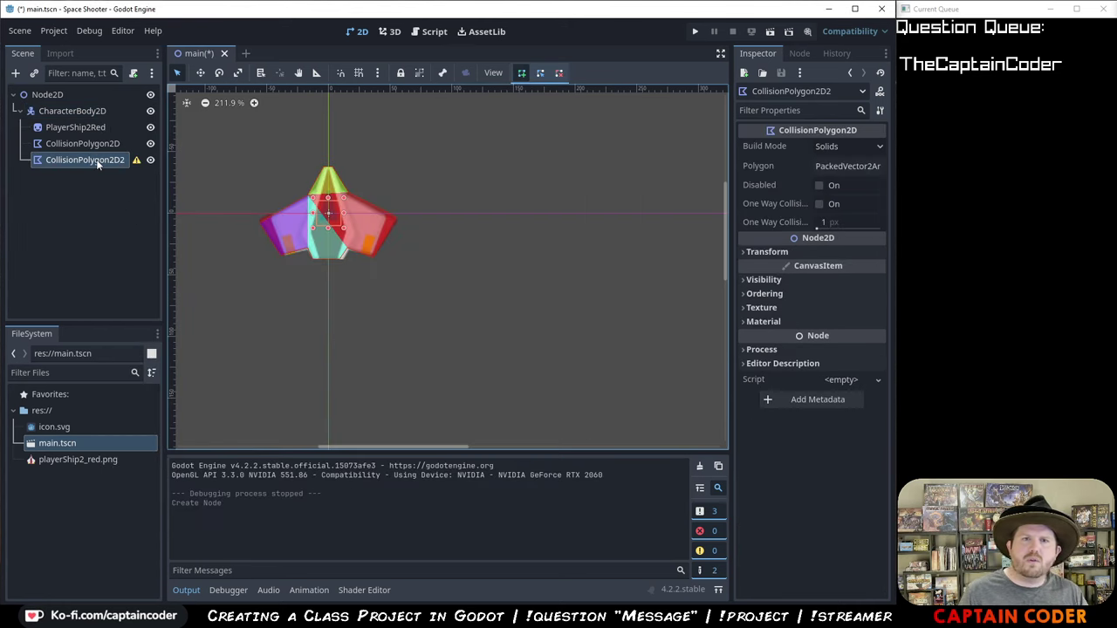
key("Delete")
left_click(719, 430)
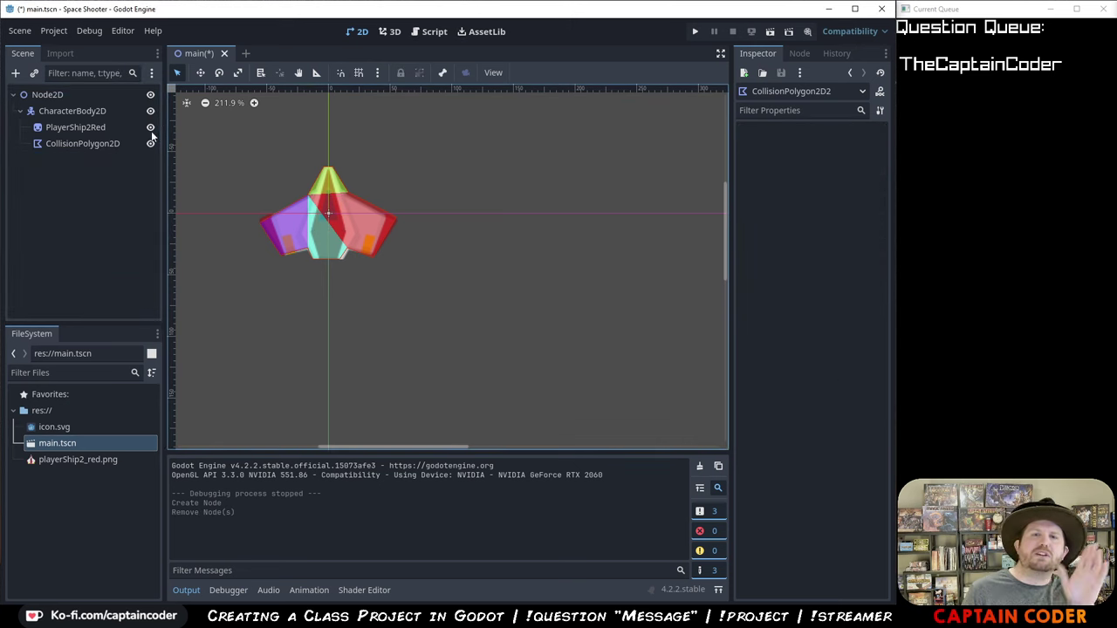
left_click(85, 110)
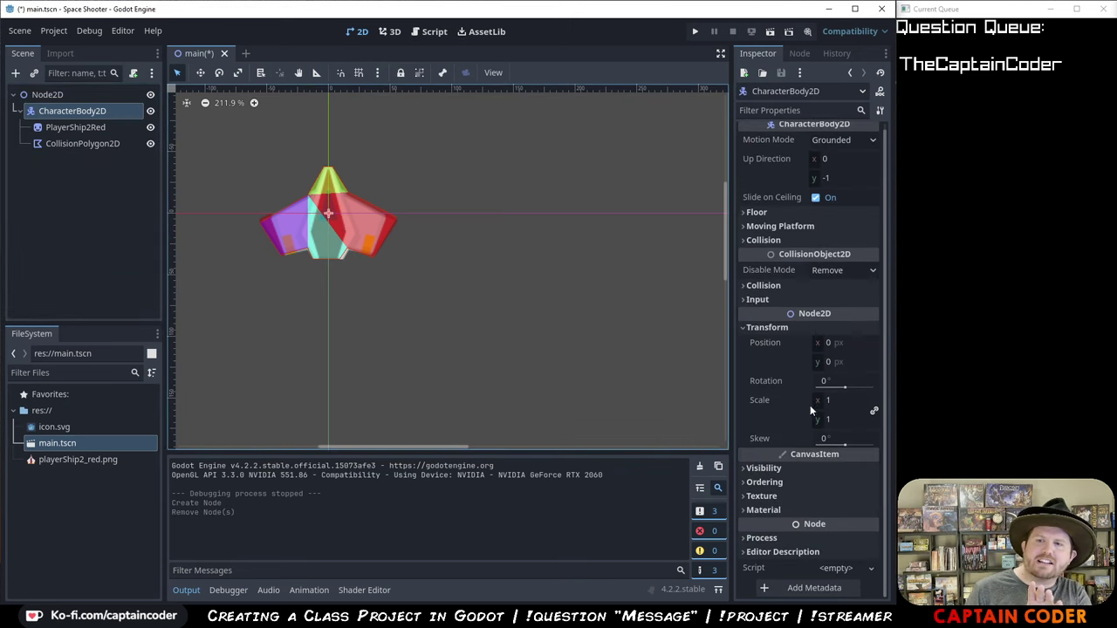
scroll(782, 229, "up", 1)
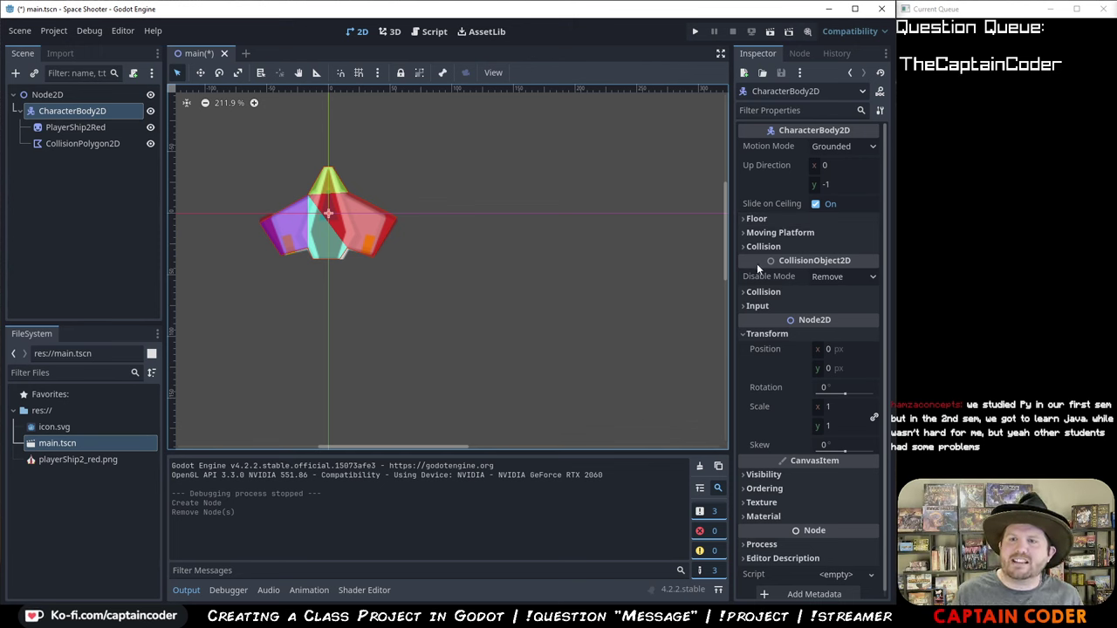
left_click(749, 333)
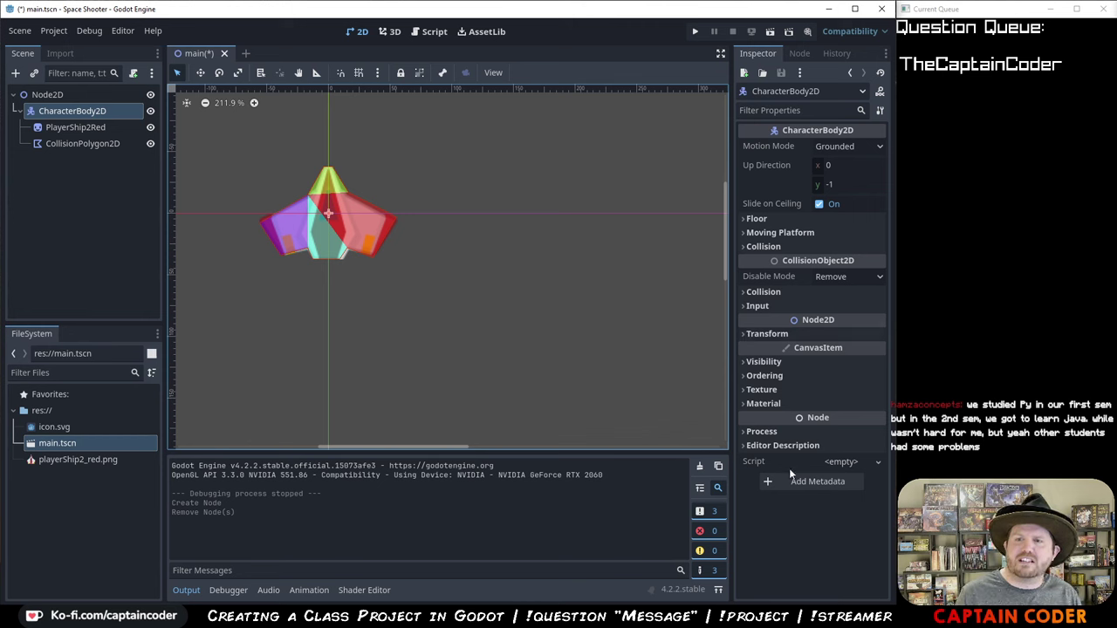
left_click(878, 462)
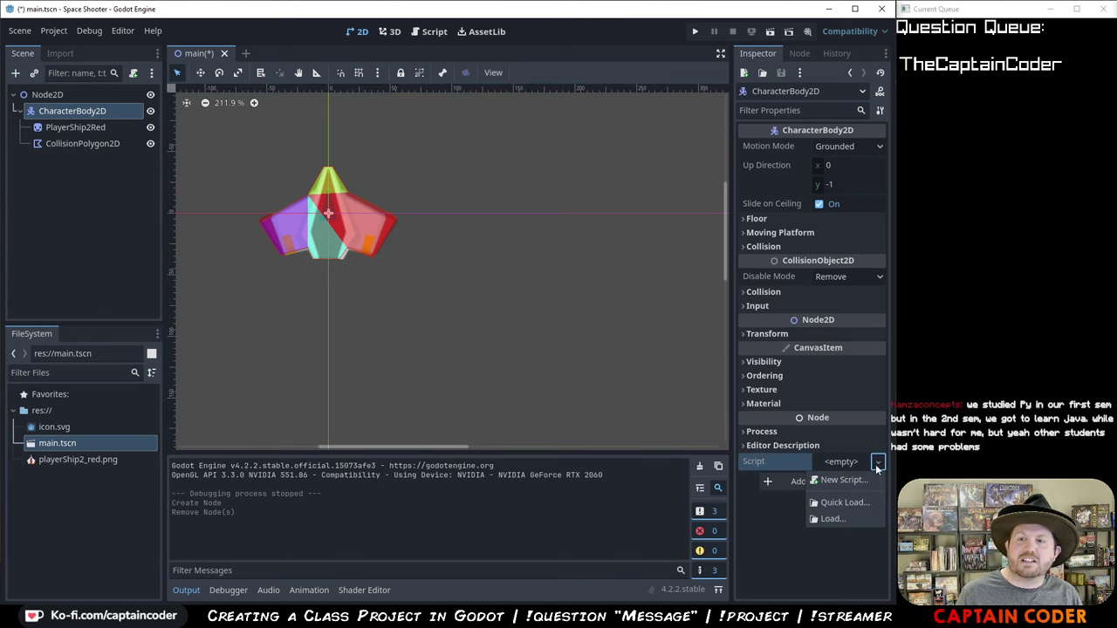
left_click(857, 481)
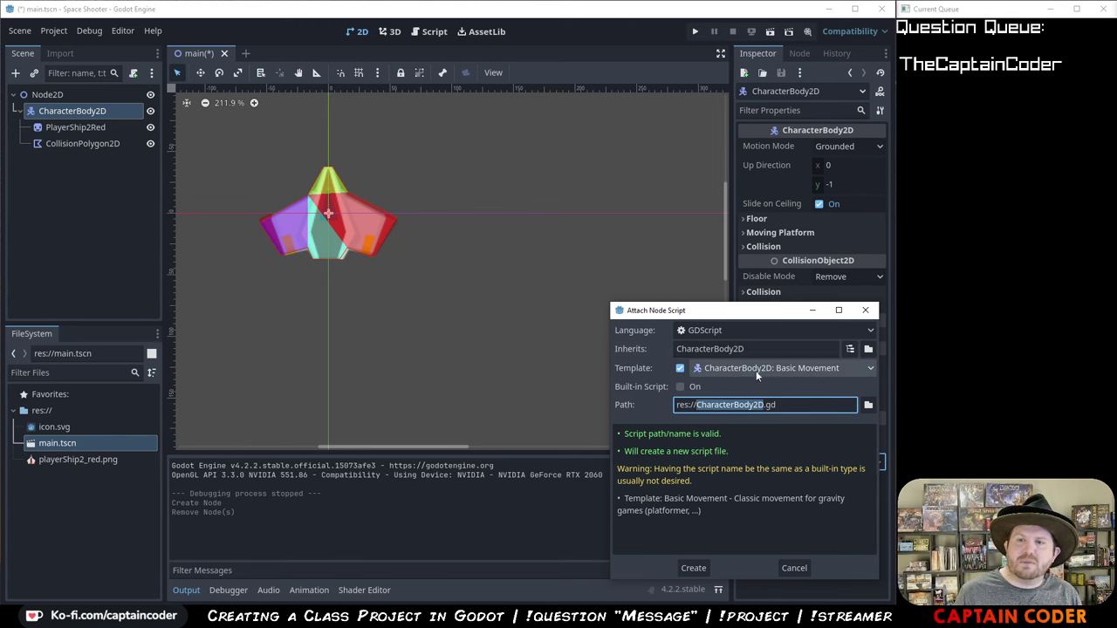
left_click(870, 313)
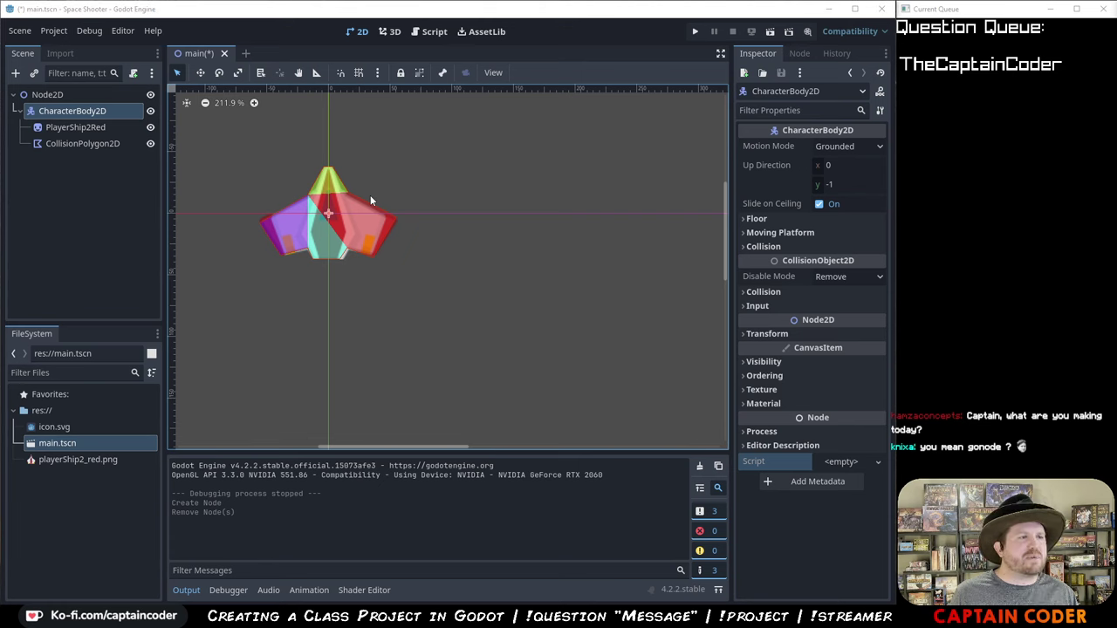
- Switch to the Google Docs guide and review it back to its first step, "Create a new project"
key("alt+Tab")
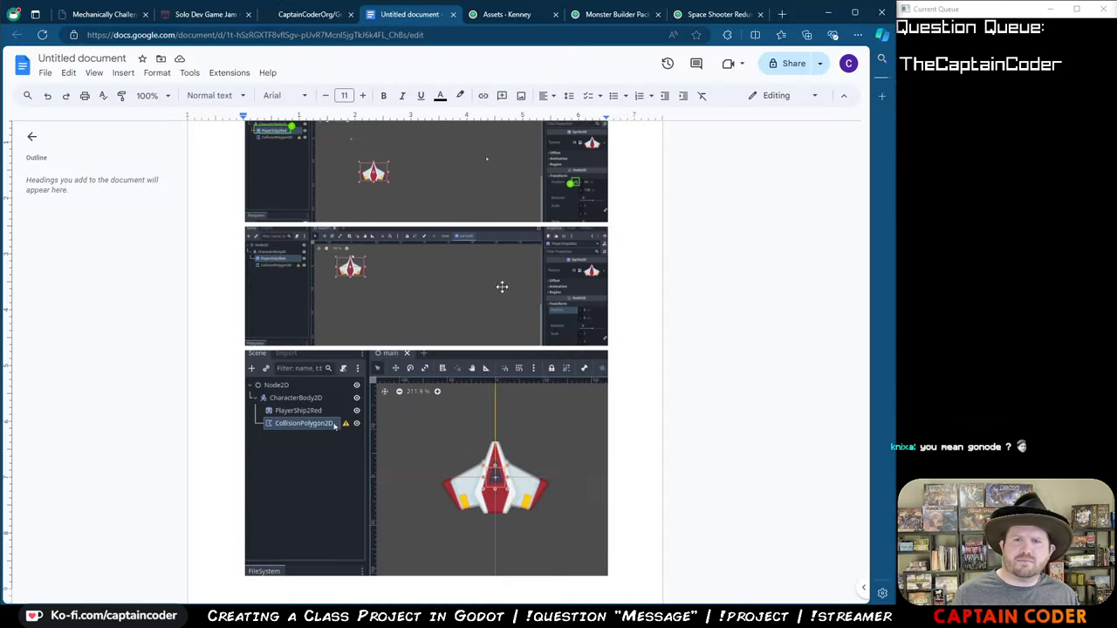
scroll(542, 323, "down", 5)
scroll(624, 354, "up", 15)
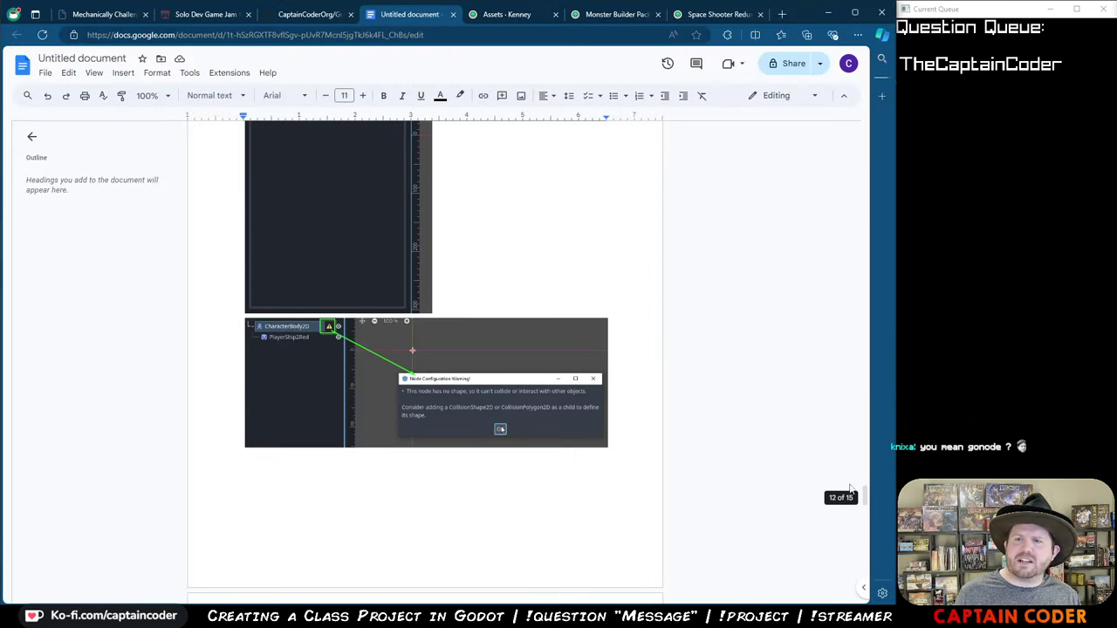
left_click_drag(865, 496, 864, 131)
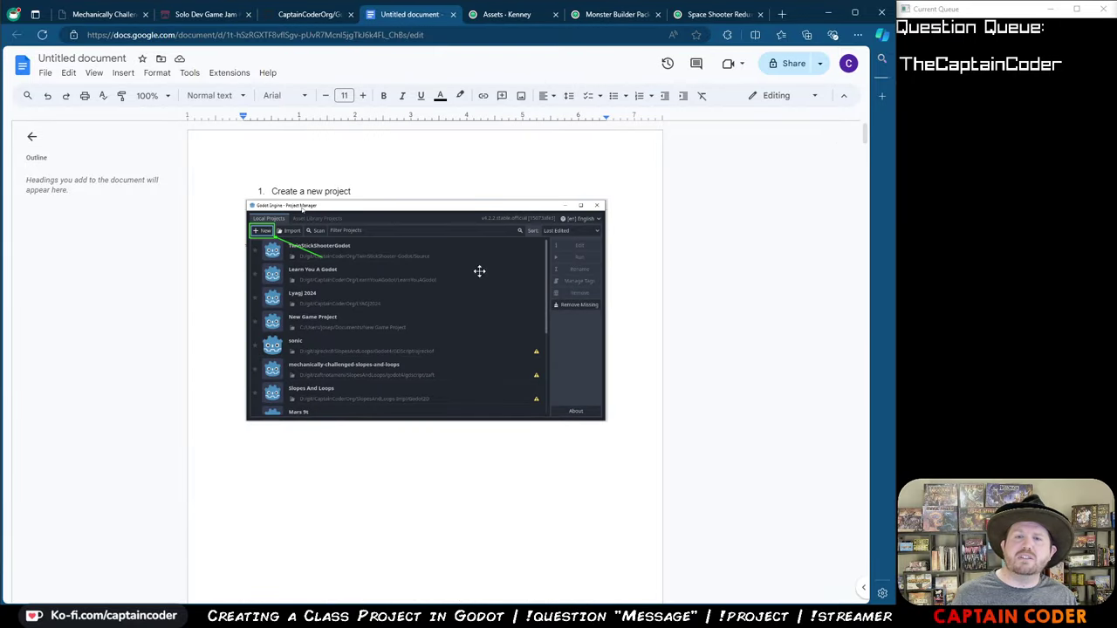
- Examine the guide's illustrated steps from project creation through adding the CharacterBody2D node, and return to Godot
scroll(430, 284, "down", 2)
scroll(391, 378, "down", 5)
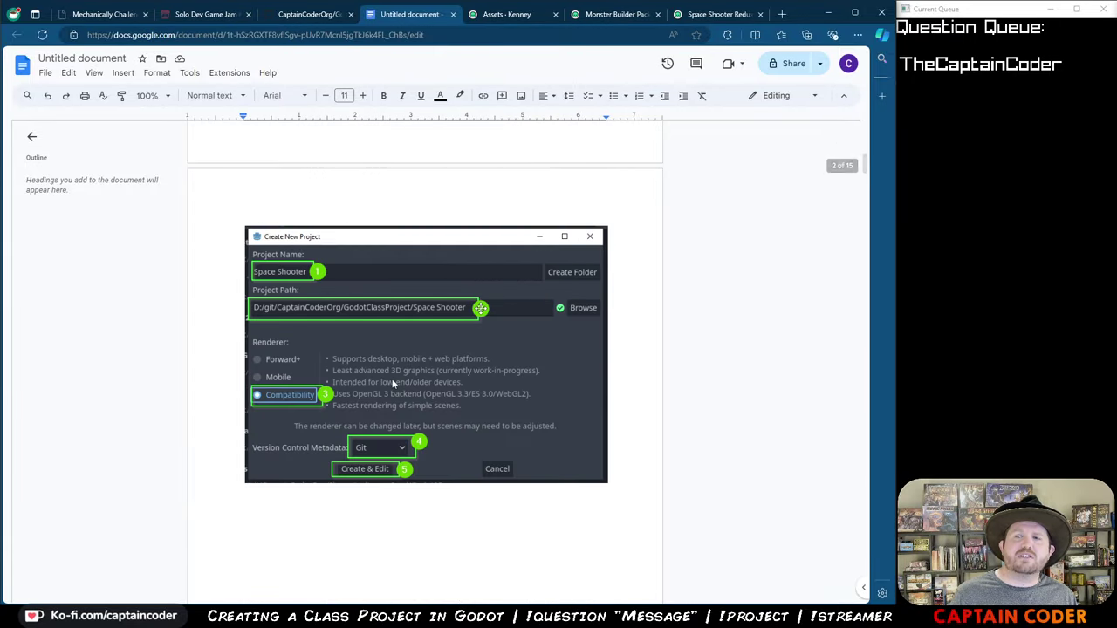
scroll(481, 308, "down", 4)
scroll(481, 308, "down", 4)
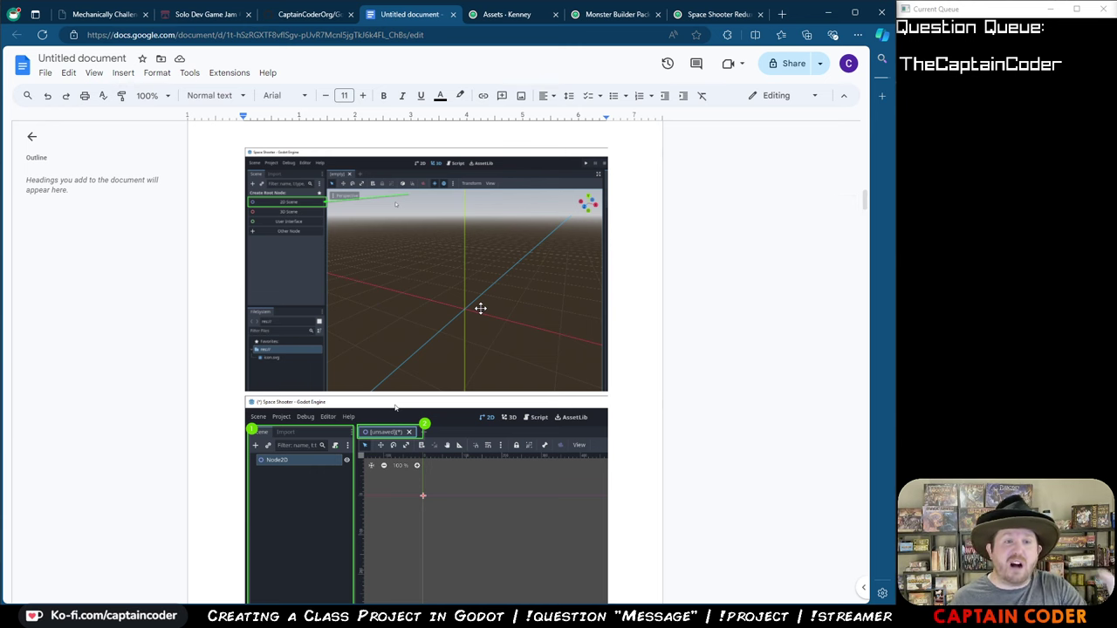
scroll(481, 308, "down", 10)
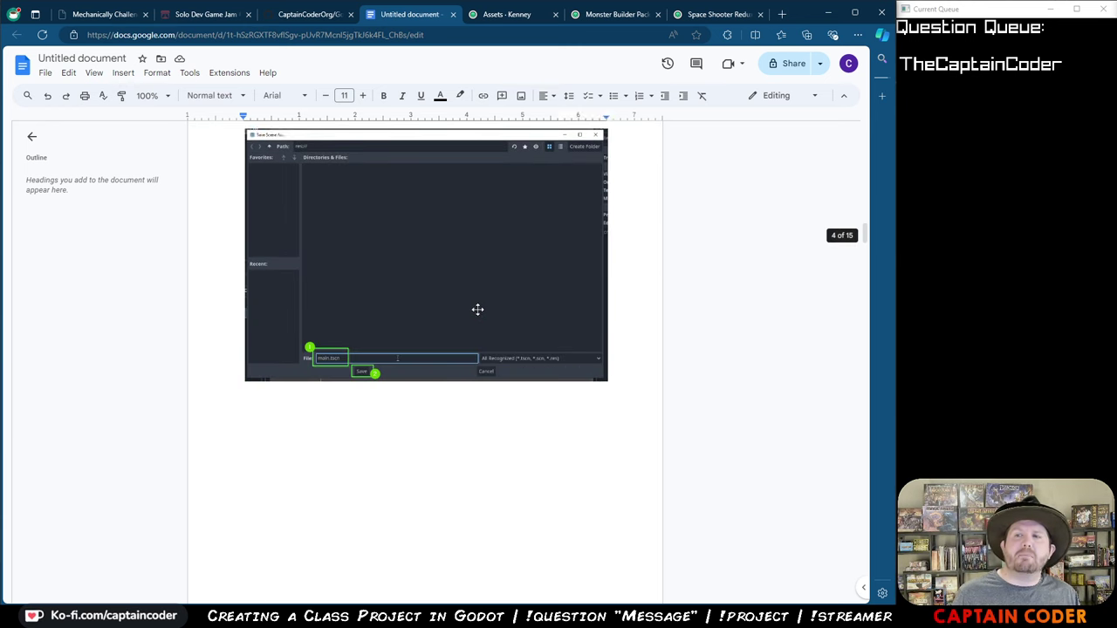
scroll(389, 364, "down", 12)
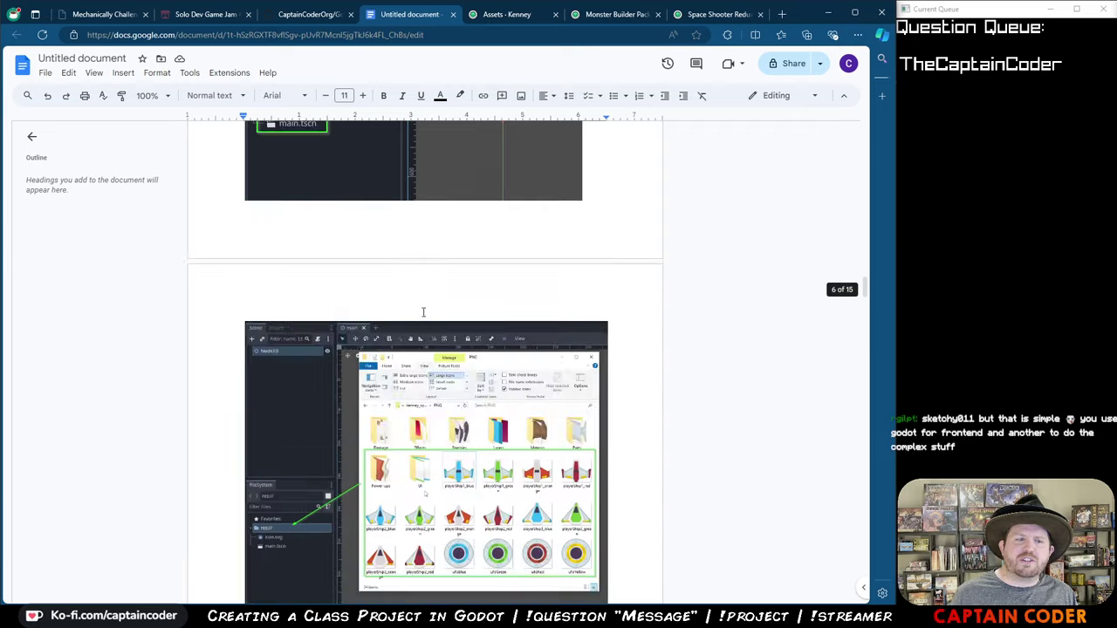
scroll(424, 311, "down", 12)
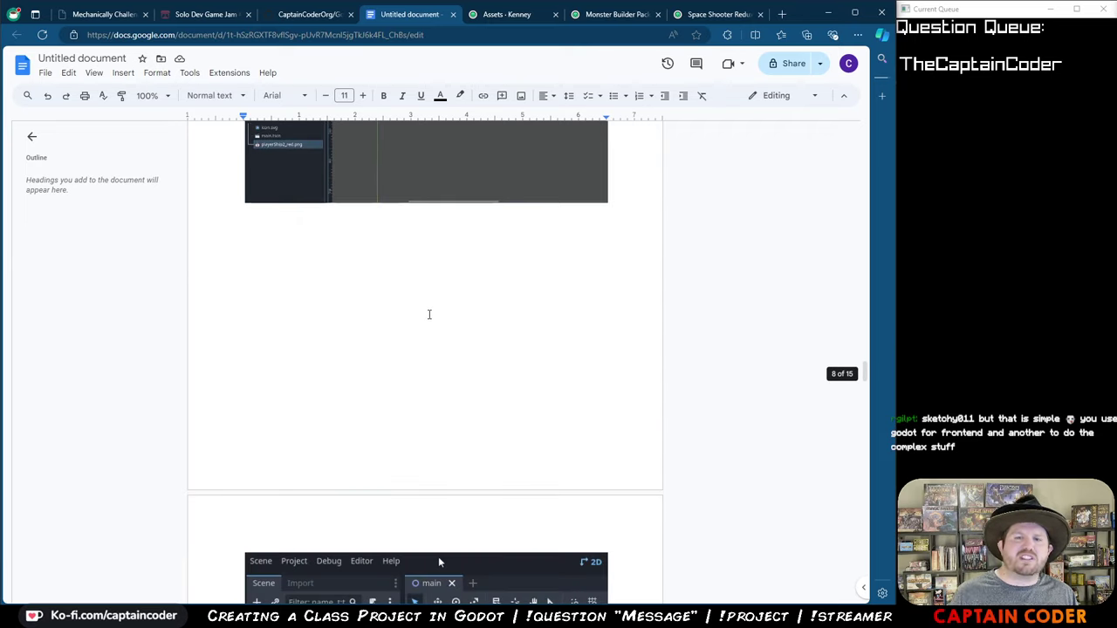
scroll(429, 314, "down", 10)
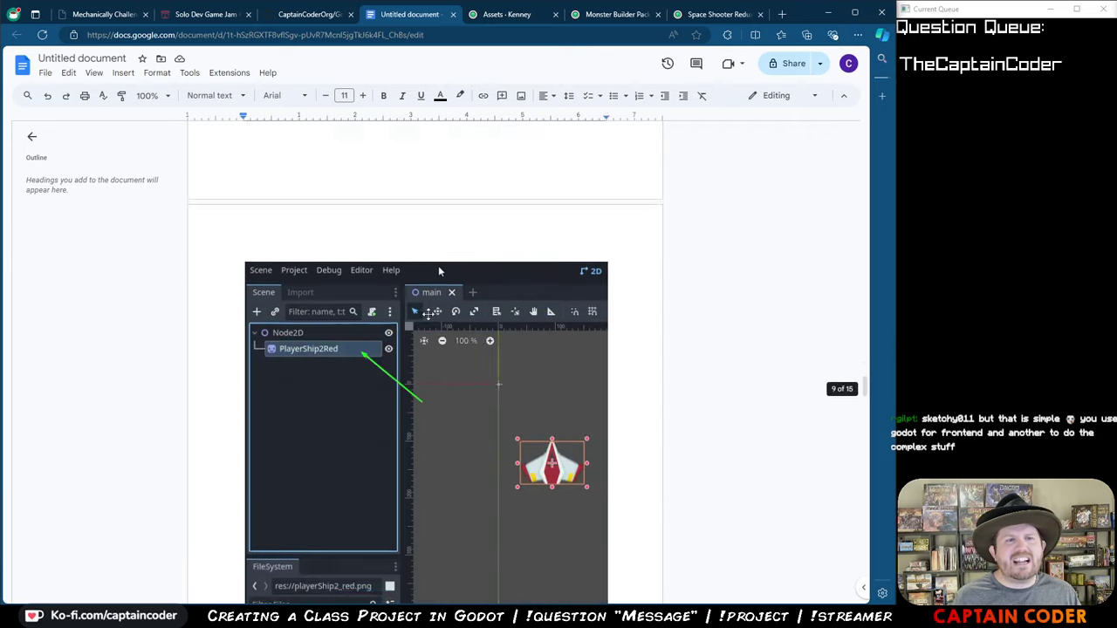
scroll(429, 314, "down", 10)
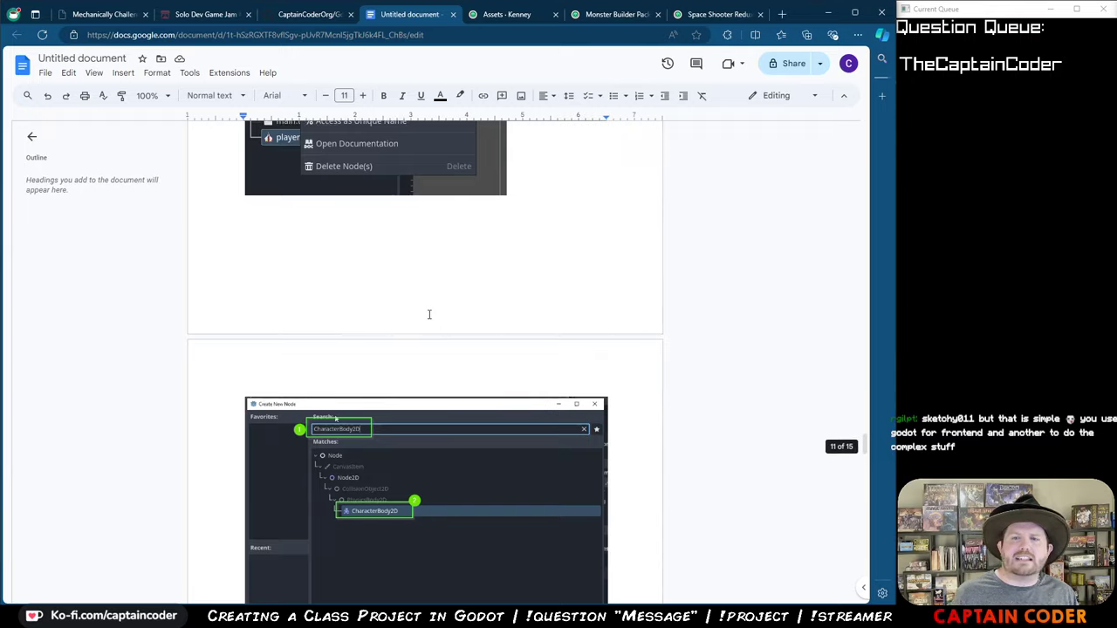
scroll(448, 312, "down", 10)
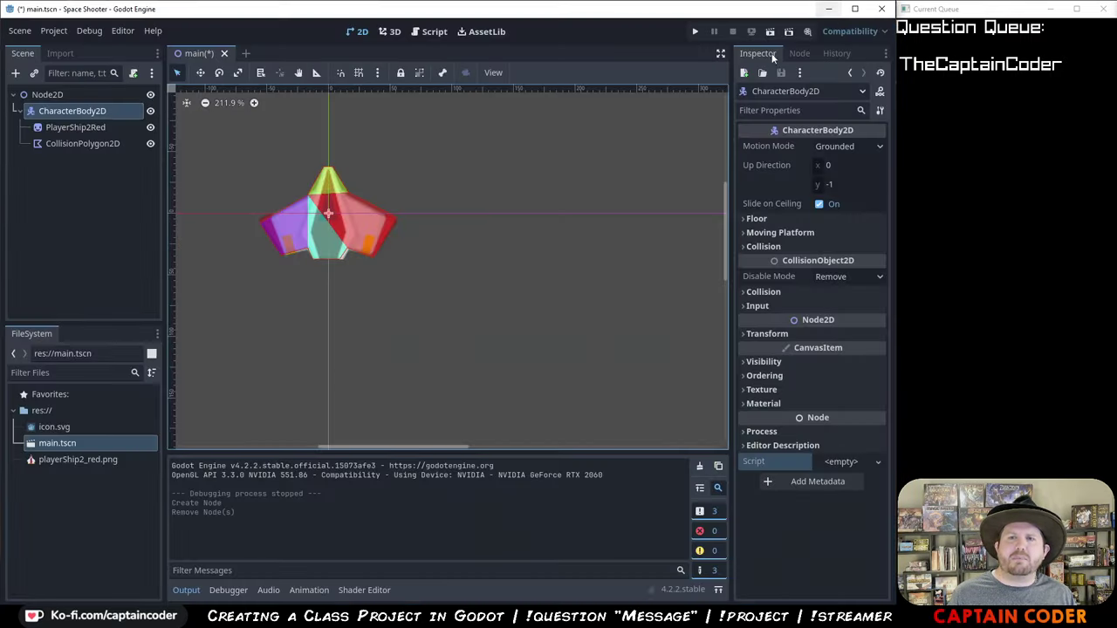
key("alt+Tab")
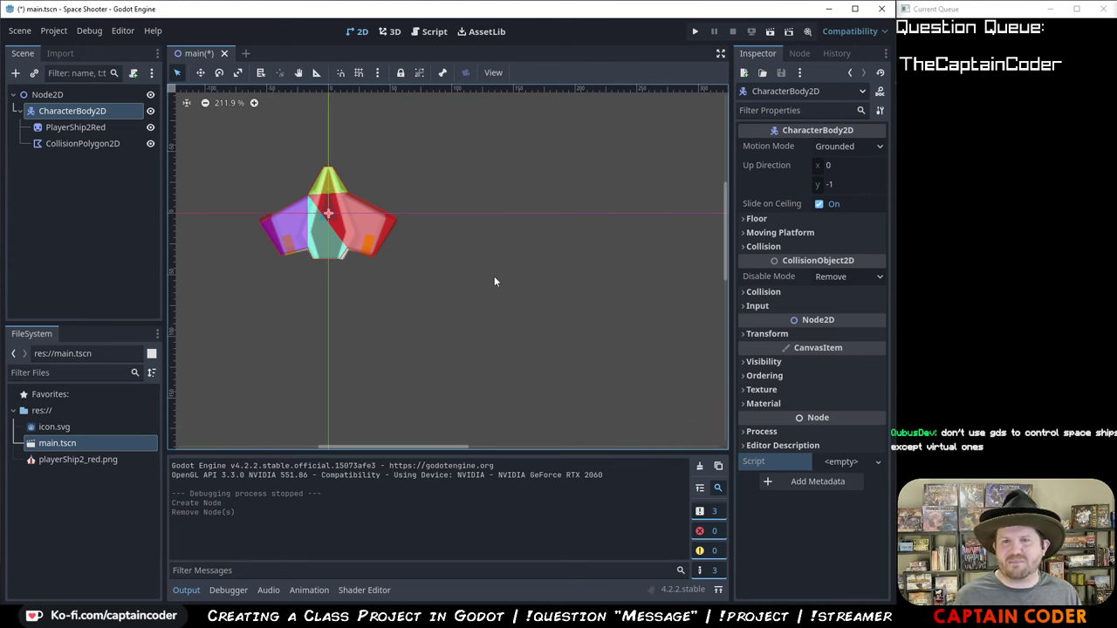
- Show the script options for CharacterBody2D in the Inspector and capture the Godot window into the Greenshot editor
left_click(877, 464)
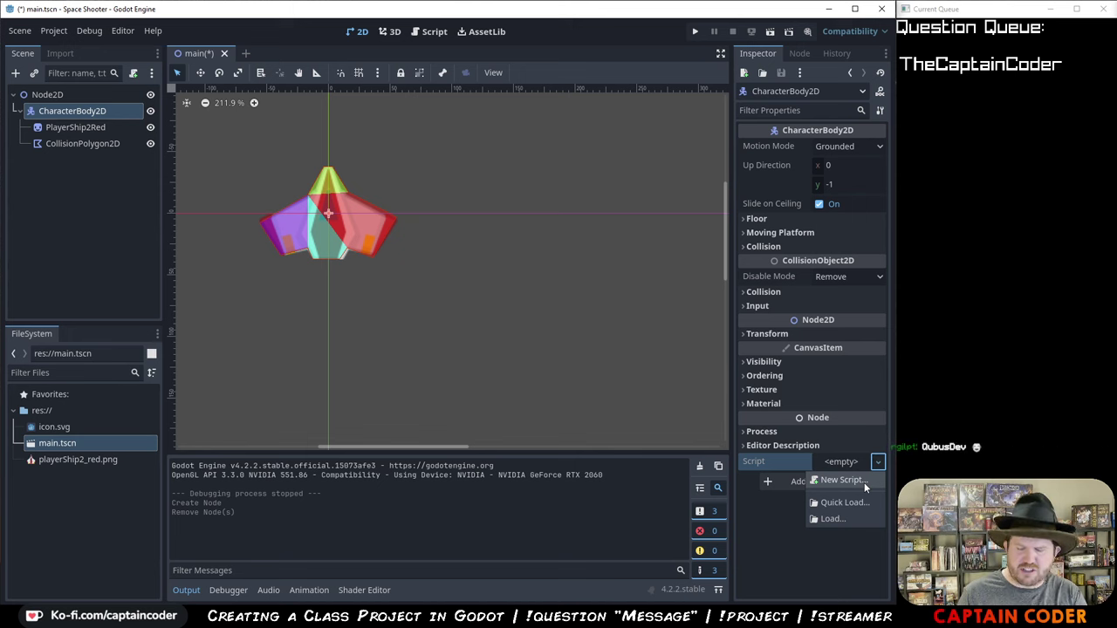
key("ctrl+Print")
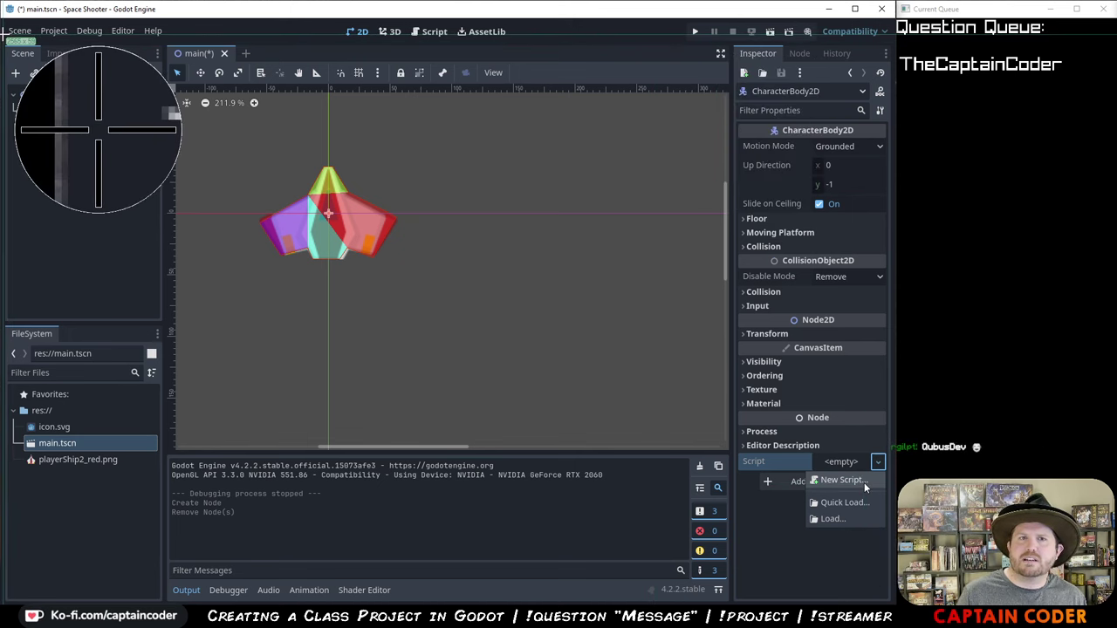
left_click_drag(3, 35, 905, 607)
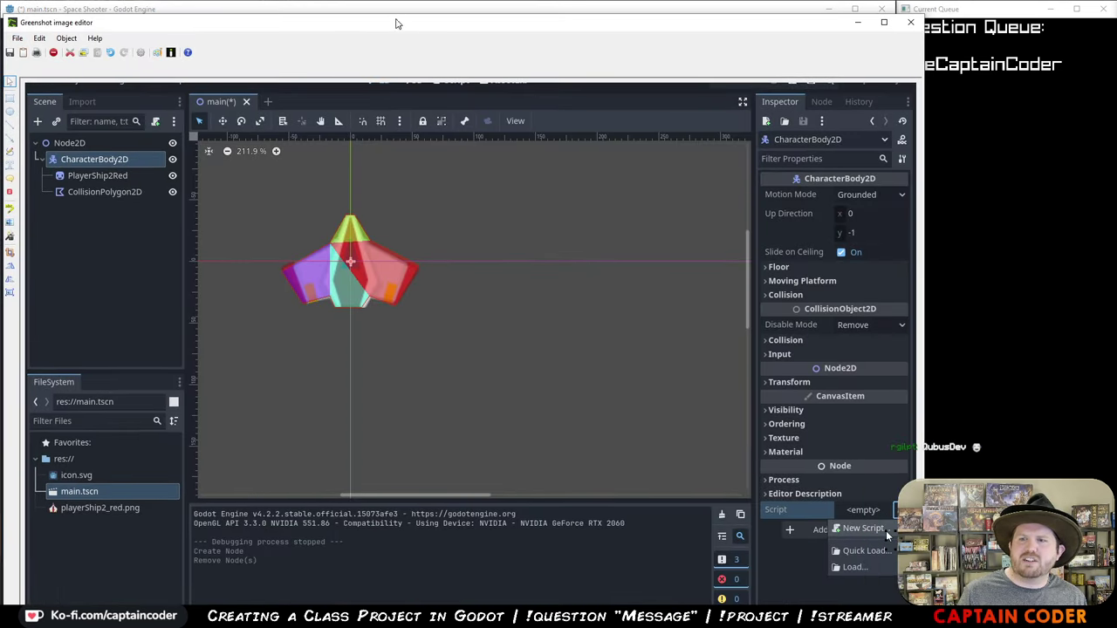
left_click(10, 97)
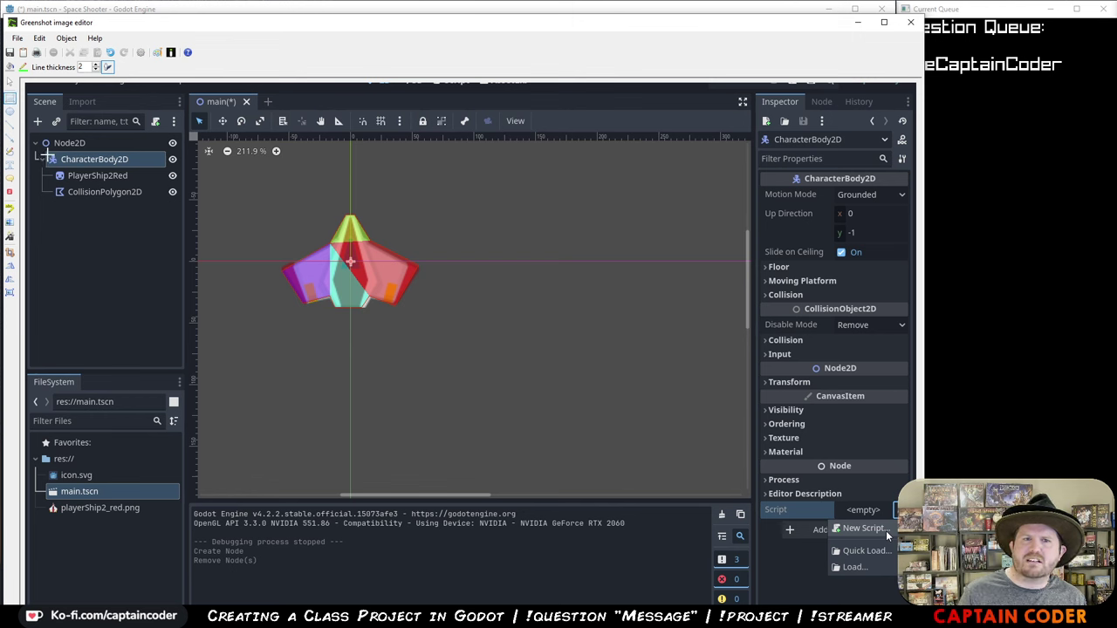
left_click_drag(64, 157, 167, 167)
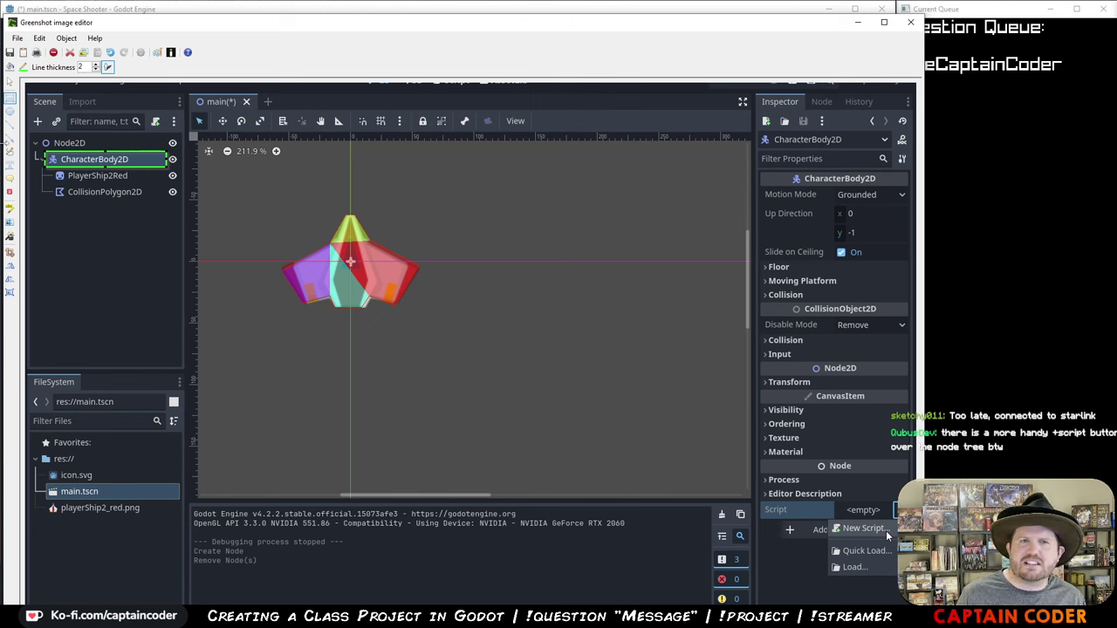
left_click(70, 52)
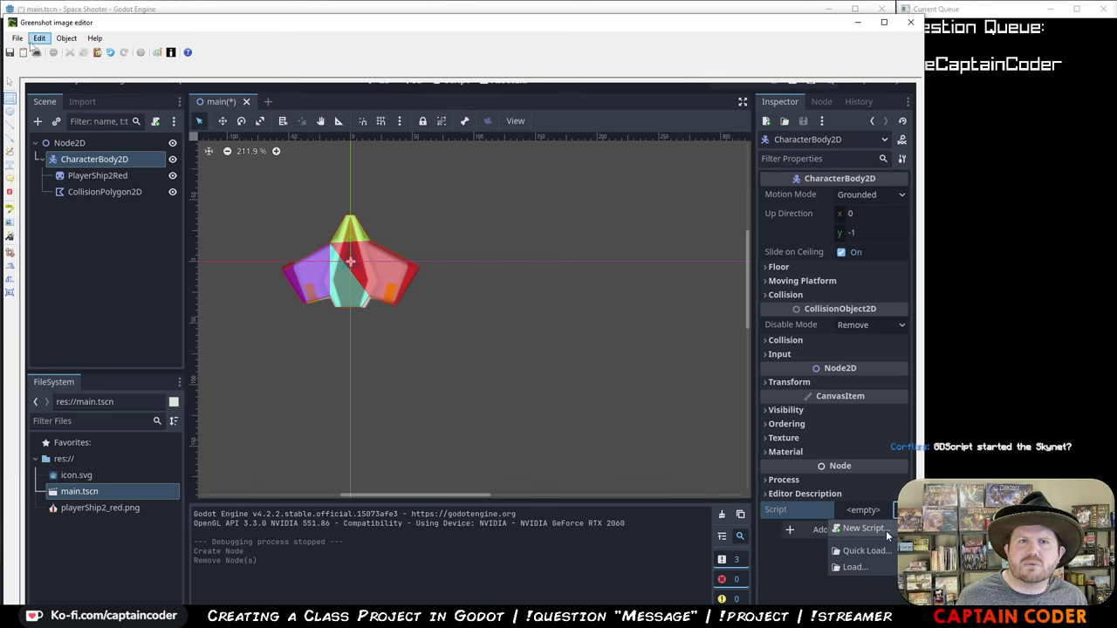
- Outline the Inspector panel, the Script property with its New Script option, and the CharacterBody2D node with green rectangles
left_click(10, 98)
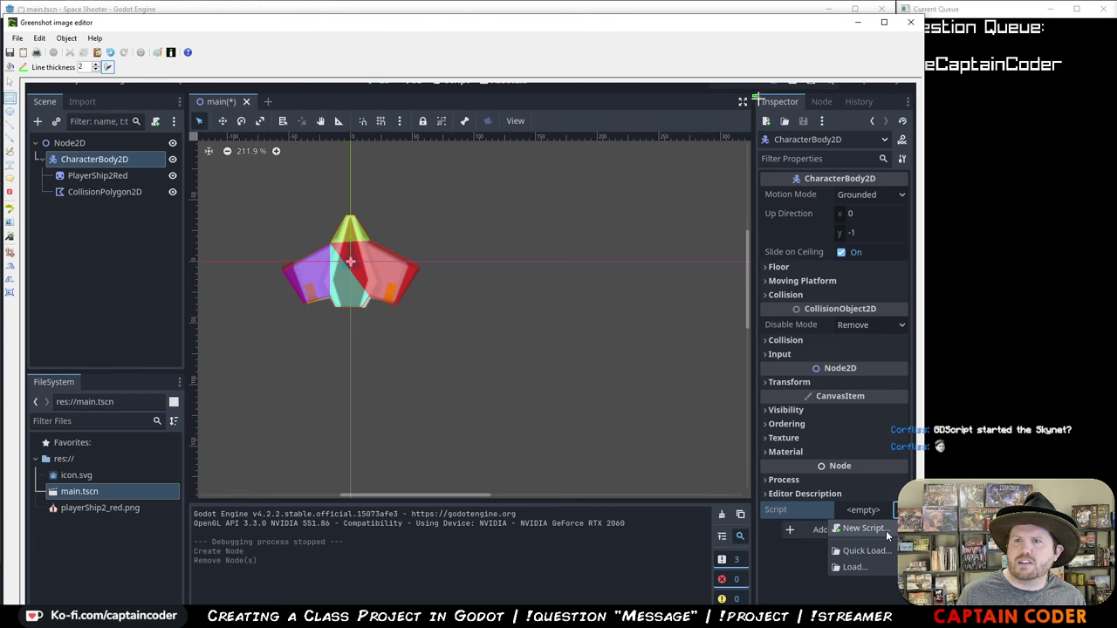
left_click_drag(753, 95, 913, 594)
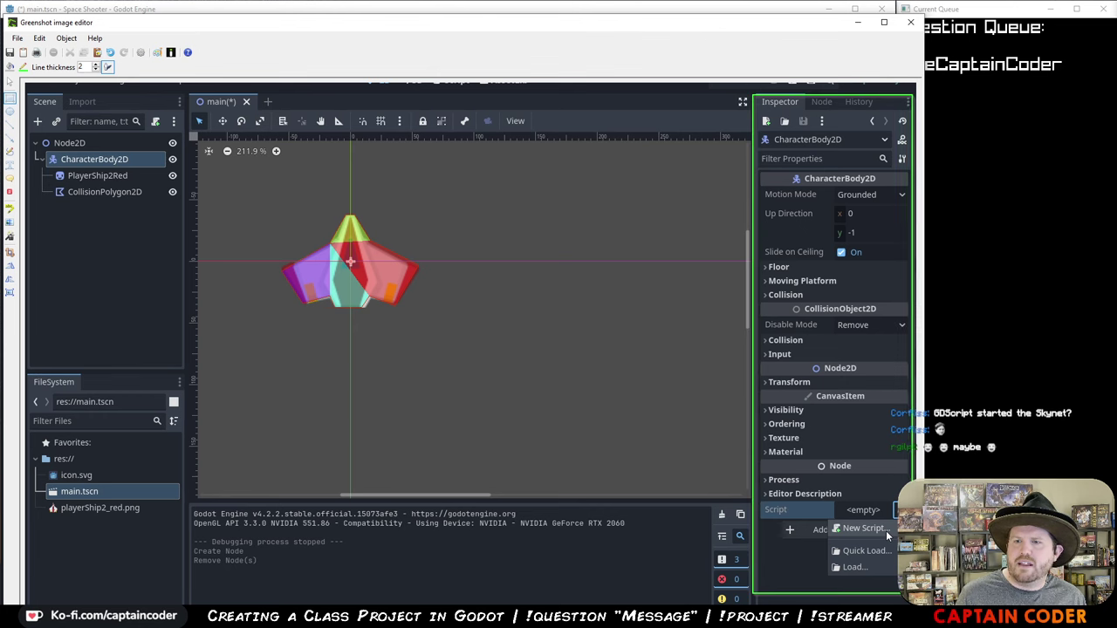
mouse_move(756, 453)
left_mouse_down()
mouse_move(847, 538)
mouse_move(907, 574)
left_mouse_up()
key("ctrl+z")
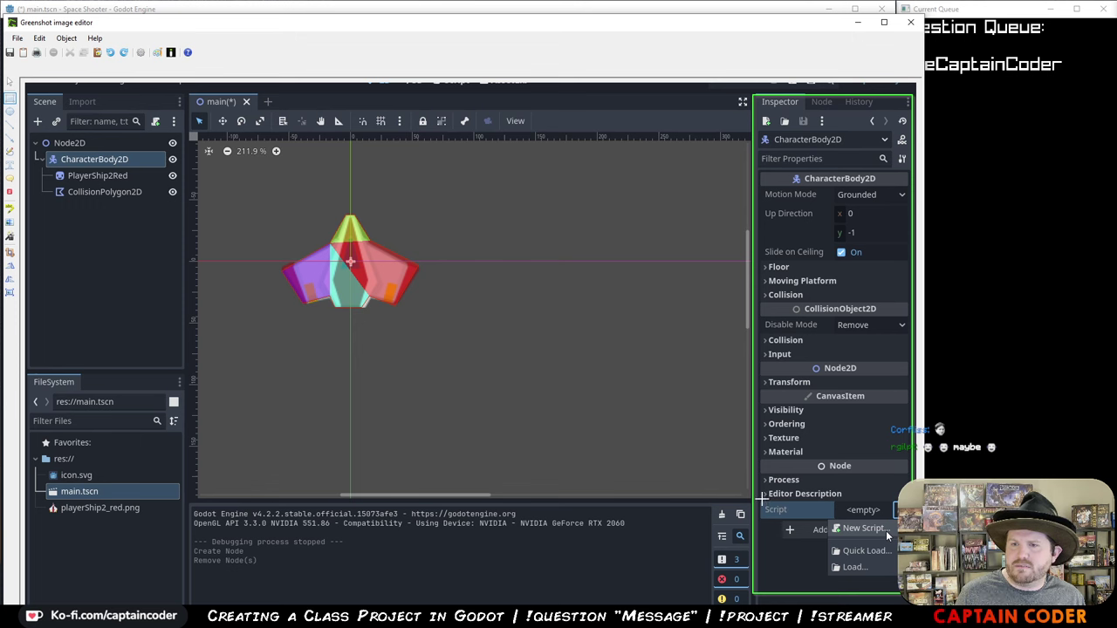
left_click_drag(762, 499, 897, 538)
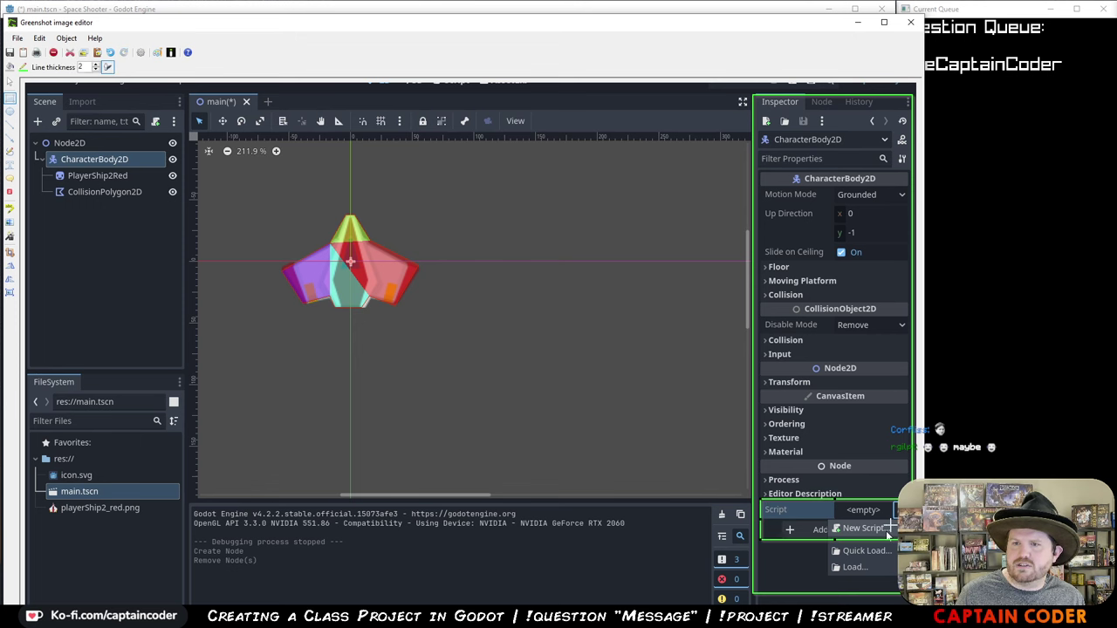
mouse_move(40, 151)
left_mouse_down()
mouse_move(160, 171)
mouse_move(174, 169)
mouse_move(172, 147)
left_mouse_up()
- Add markers 1 at CharacterBody2D, 2 at the Script property and 3 at New Script, plus an arrow pointing to the Inspector
left_click(10, 191)
left_click(164, 149)
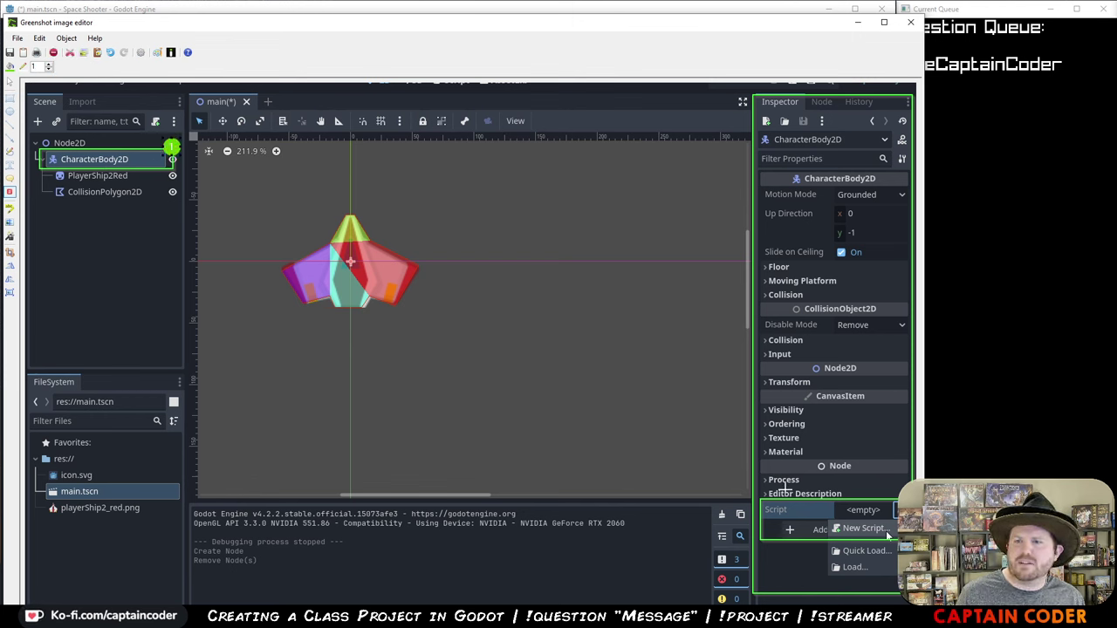
left_click(899, 494)
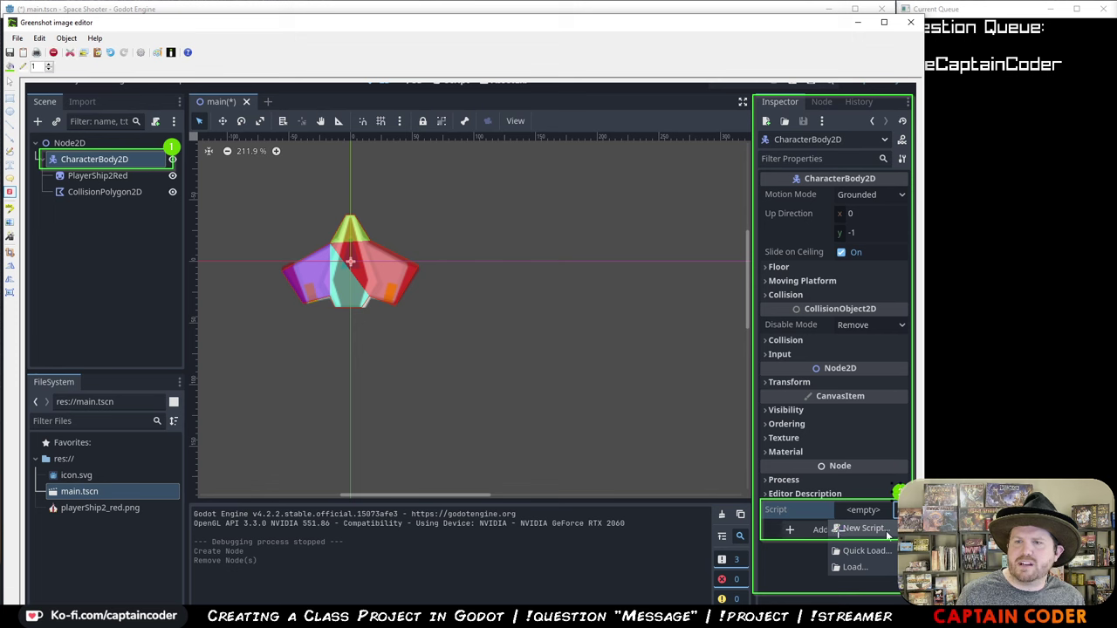
left_click(824, 529)
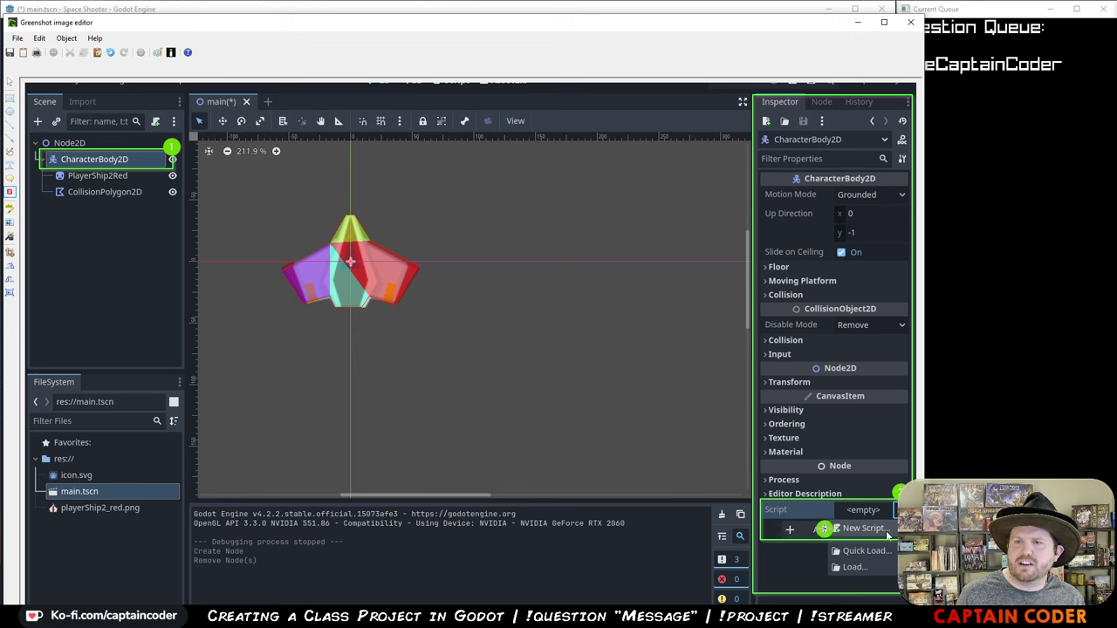
left_click(9, 138)
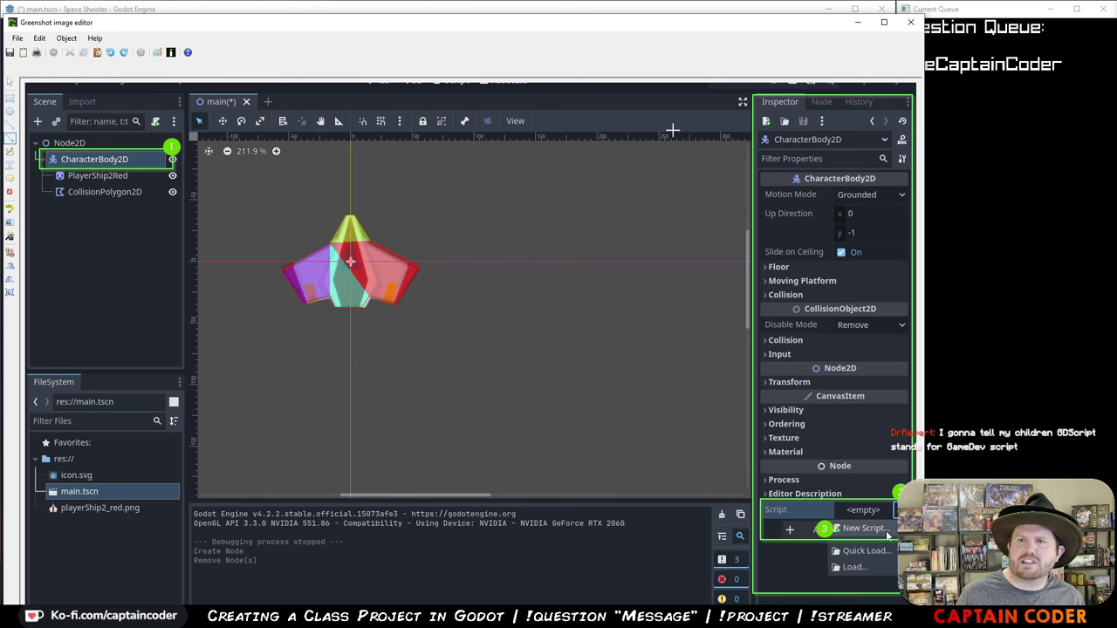
left_click_drag(664, 140, 760, 100)
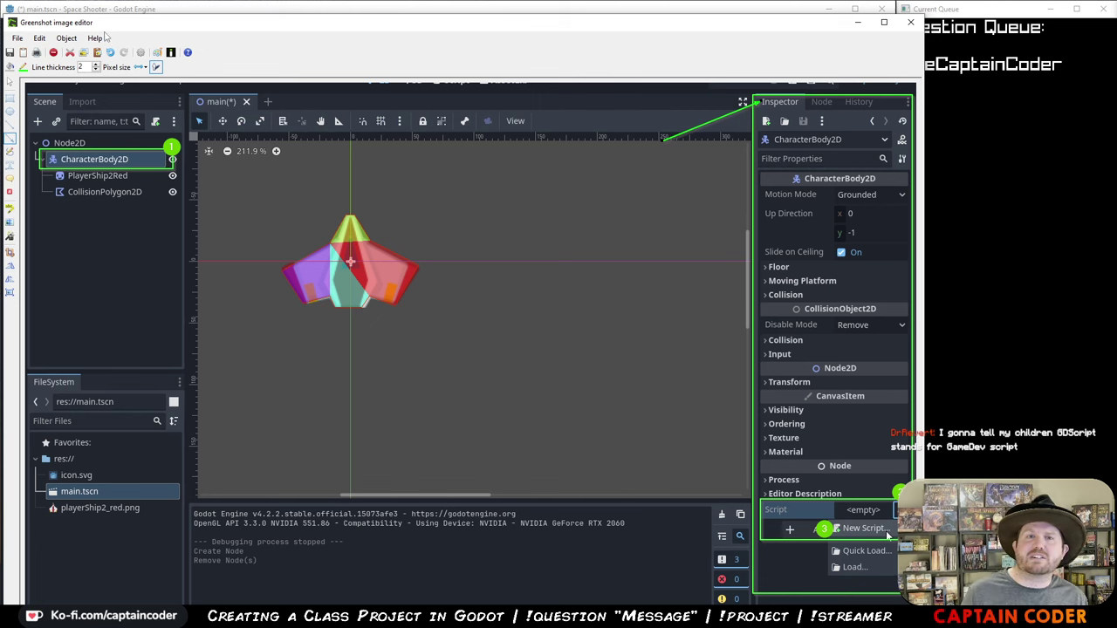
- Copy the annotated screenshot, insert it below the polygon-drawing GIF in the Google Docs guide, and close the Greenshot editor
left_click(17, 37)
left_click(48, 78)
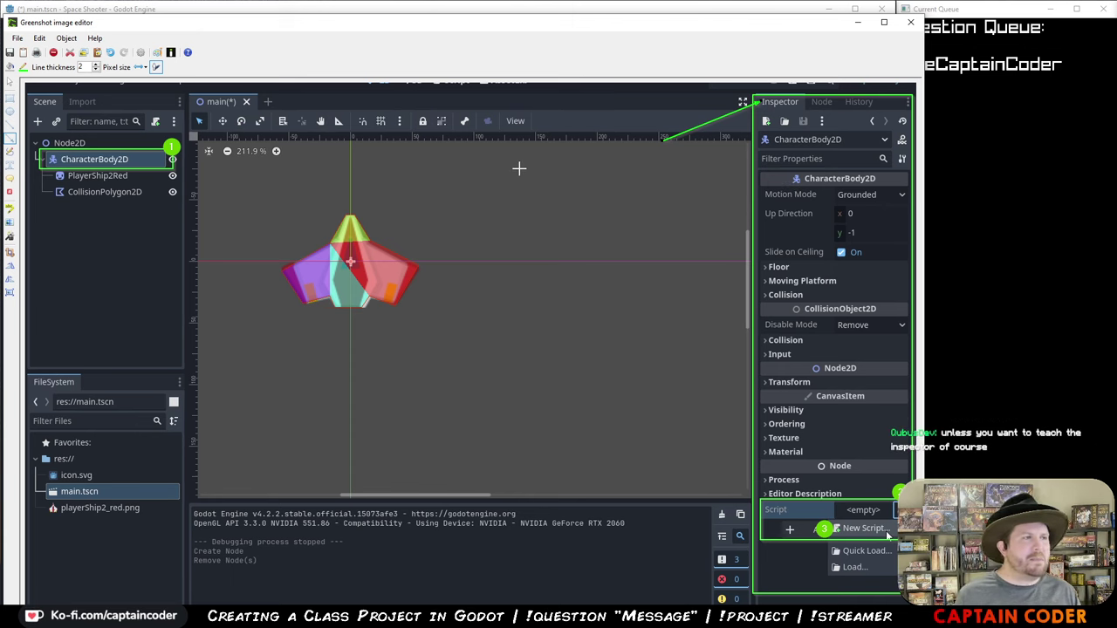
key("alt+Tab")
key("ctrl+v")
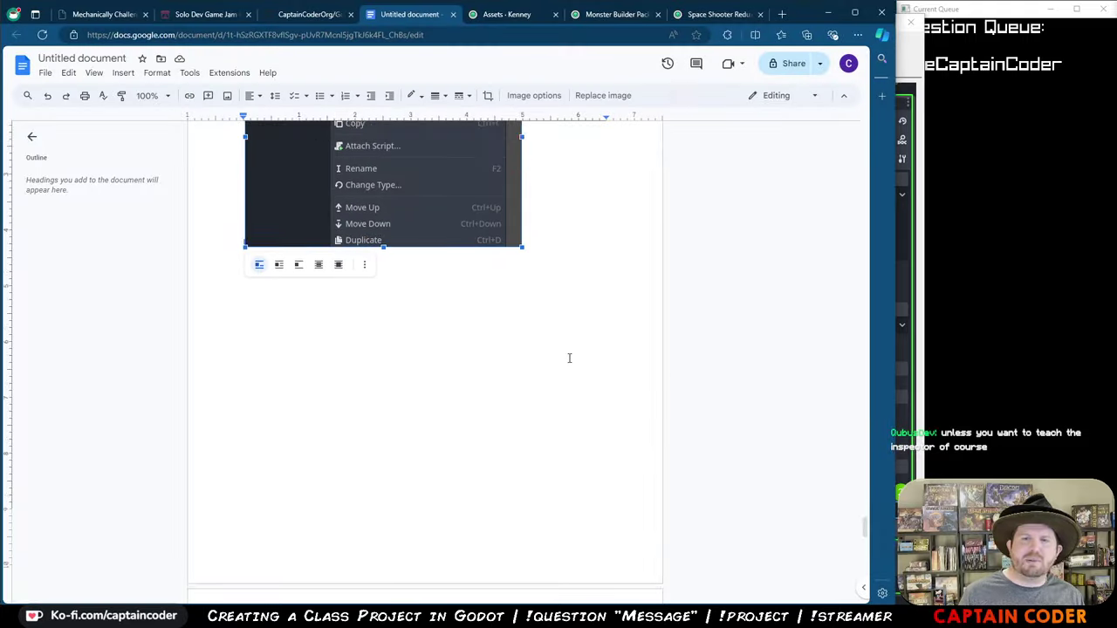
left_click(552, 411)
scroll(553, 414, "up", 10)
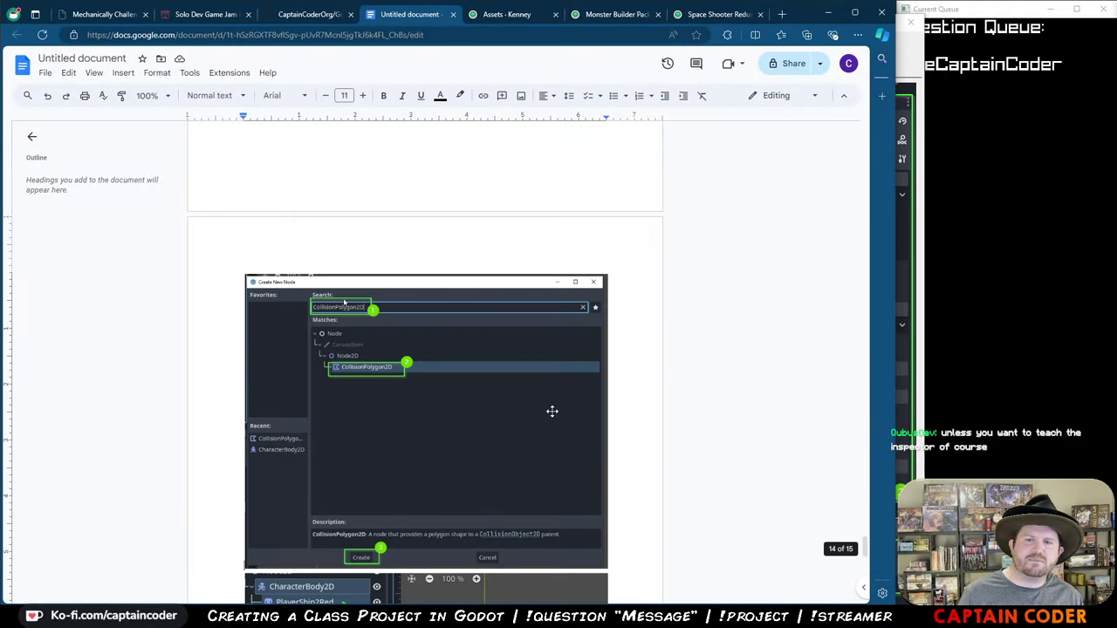
scroll(576, 262, "down", 5)
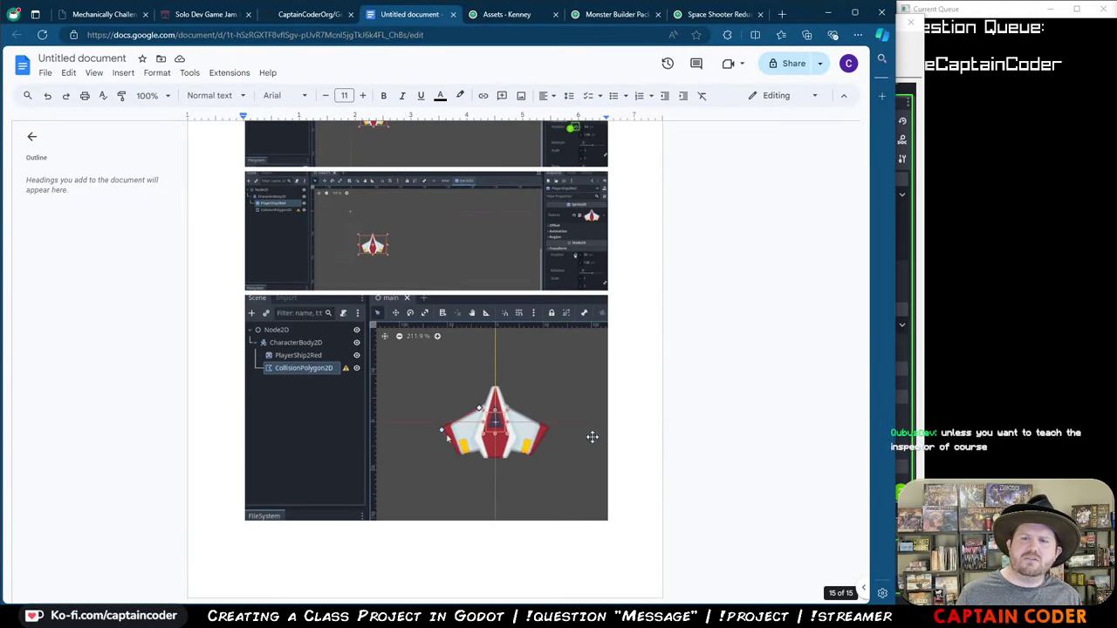
left_click(591, 436)
left_click(628, 530)
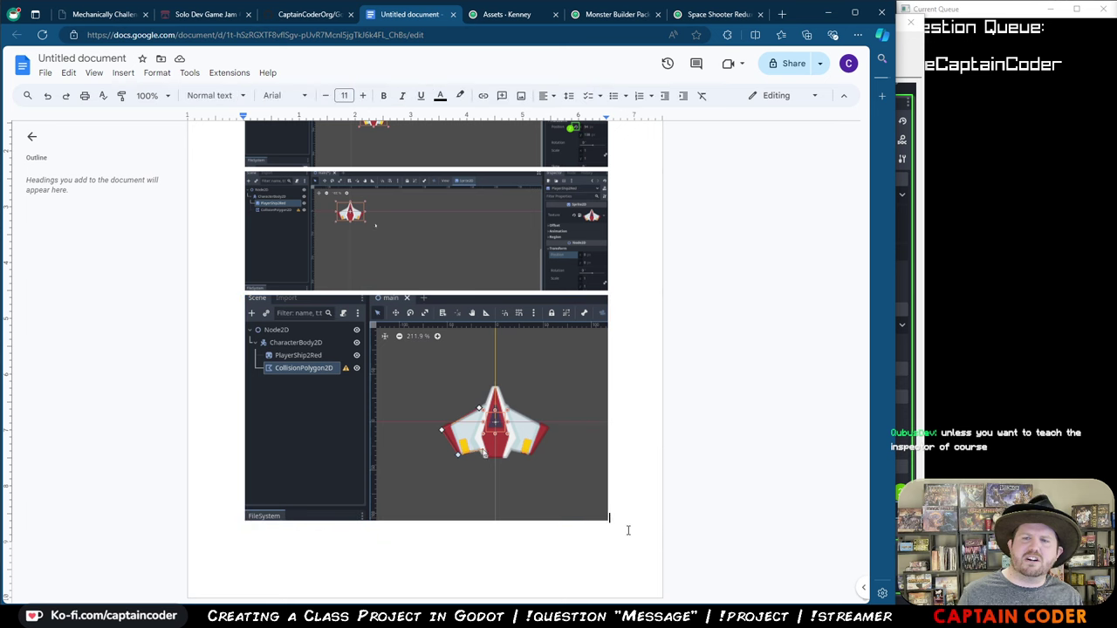
key("ctrl+v")
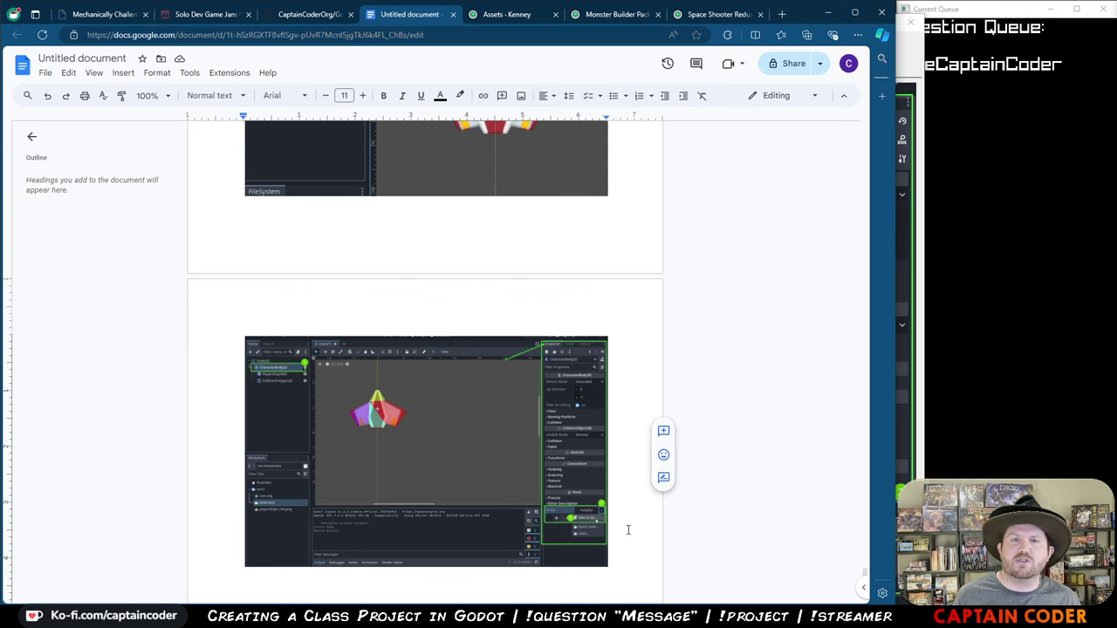
key("alt+Tab")
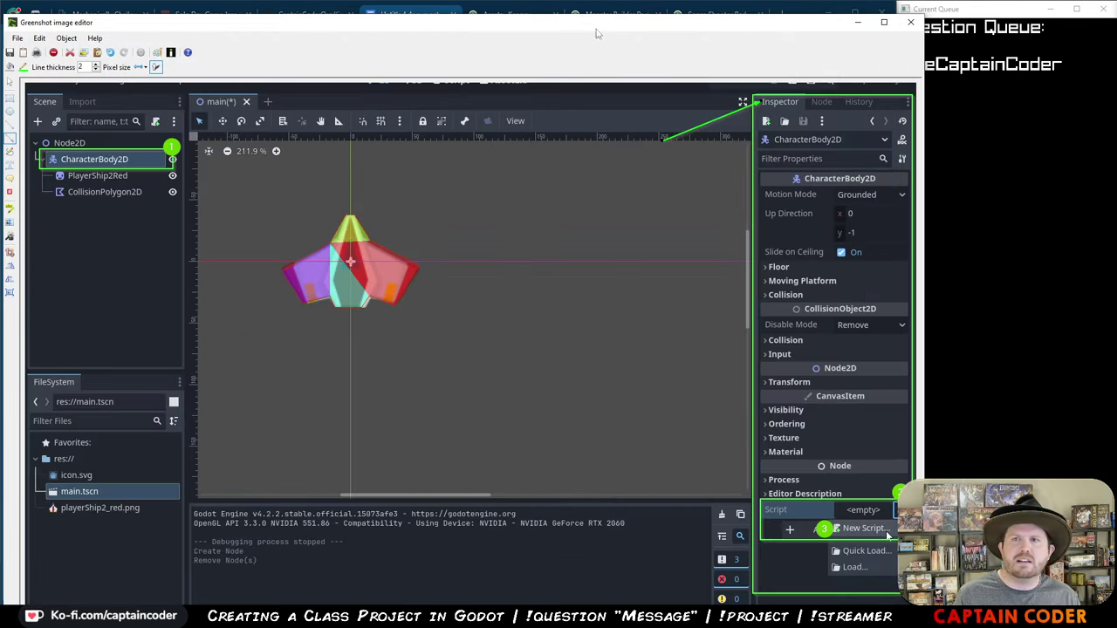
left_click(911, 22)
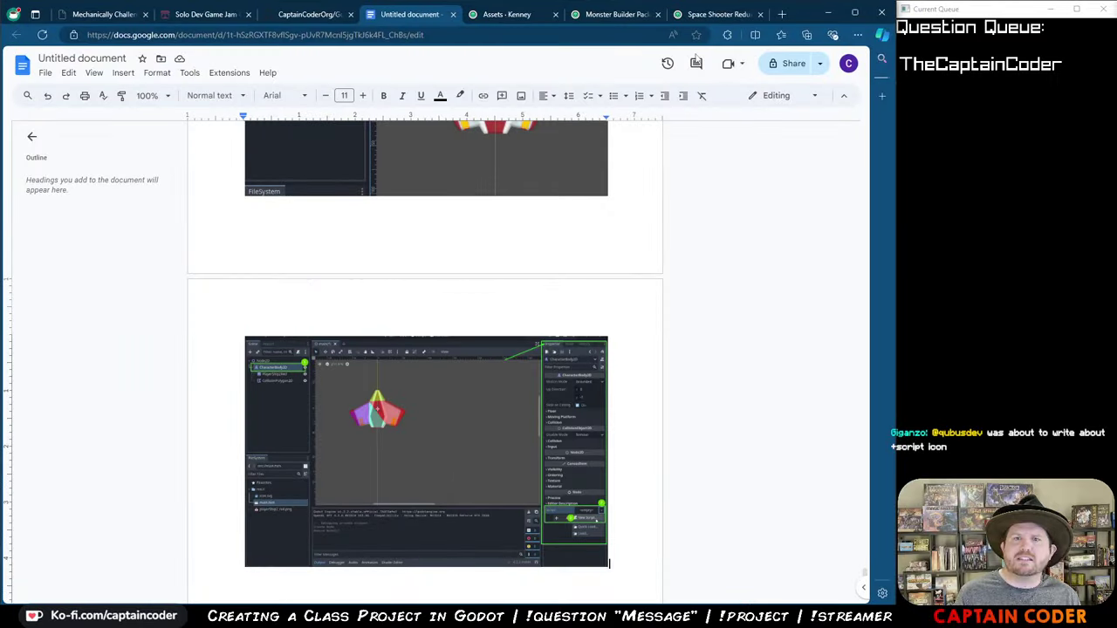
- Switch to Godot and preview the Attach Node Script dialog for the CharacterBody2D node, leaving without creating a script
key("alt+Tab")
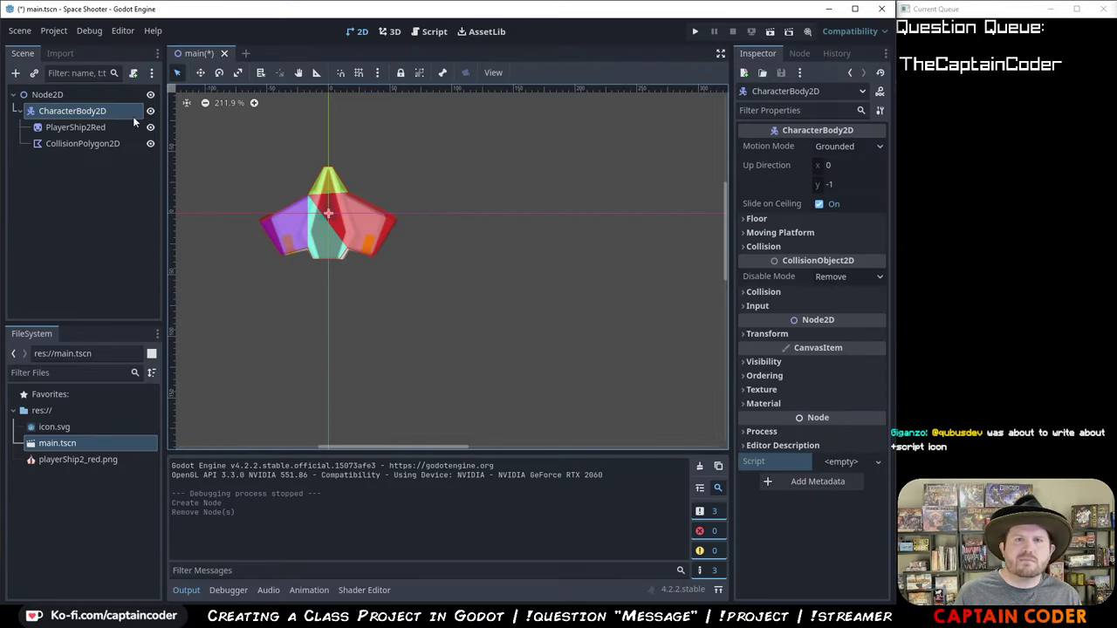
right_click(122, 114)
key("Escape")
right_click(134, 108)
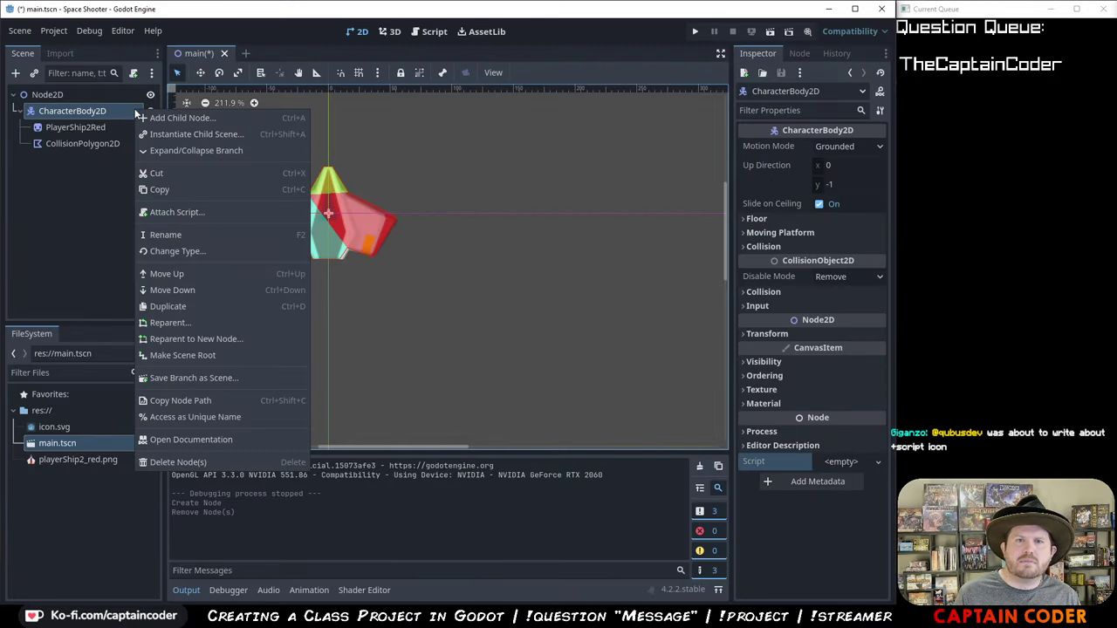
left_click(179, 212)
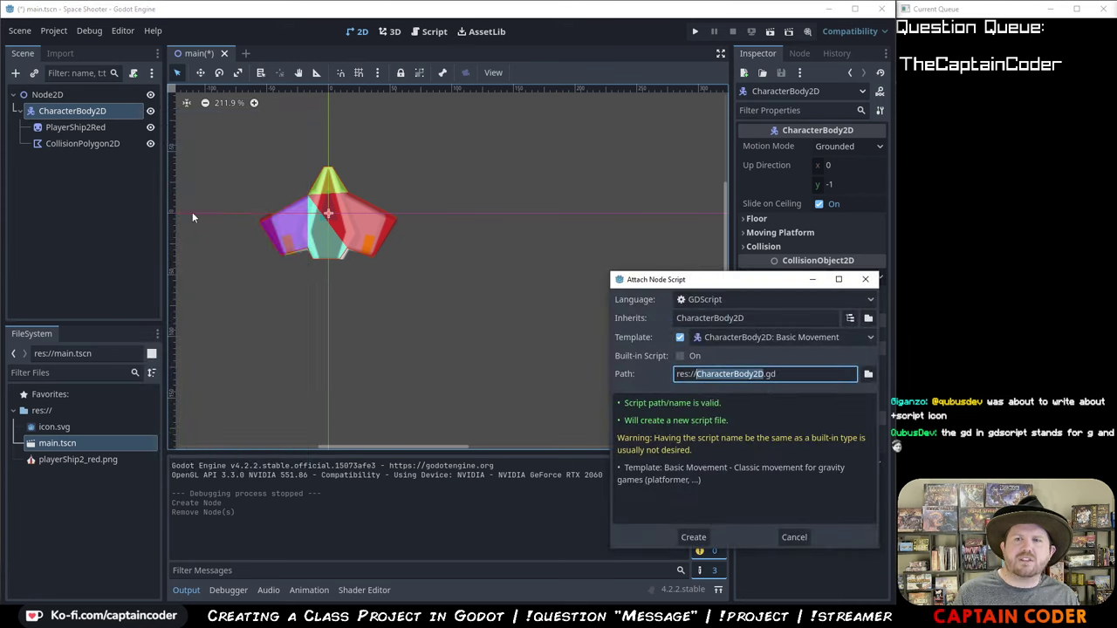
left_click_drag(743, 286, 454, 220)
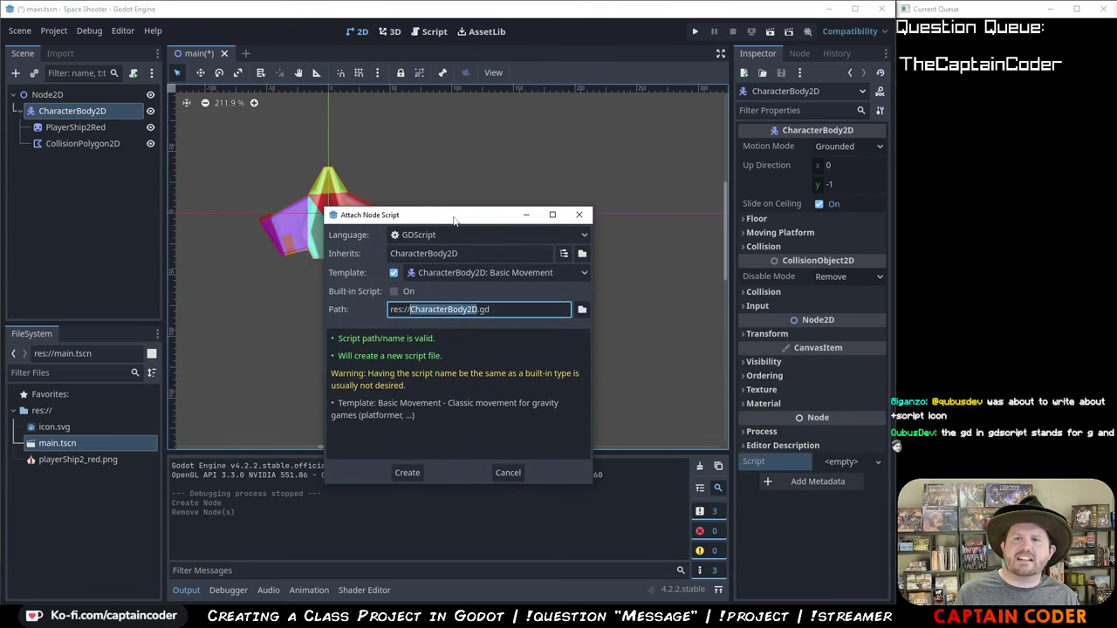
key("Escape")
right_click(106, 111)
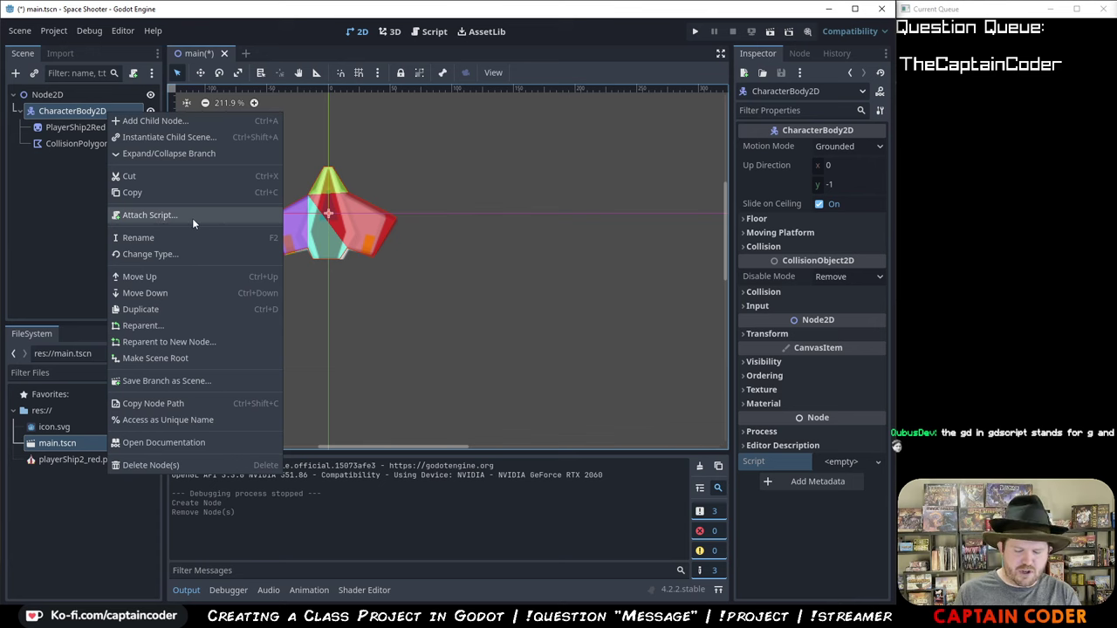
key("ctrl+Print")
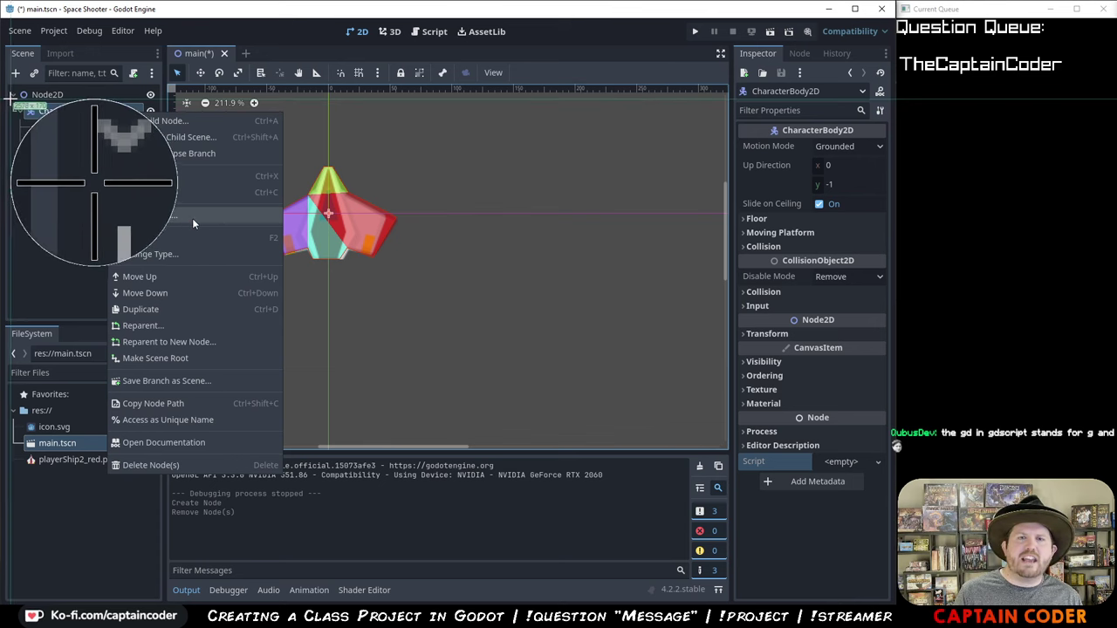
left_click_drag(12, 100, 301, 356)
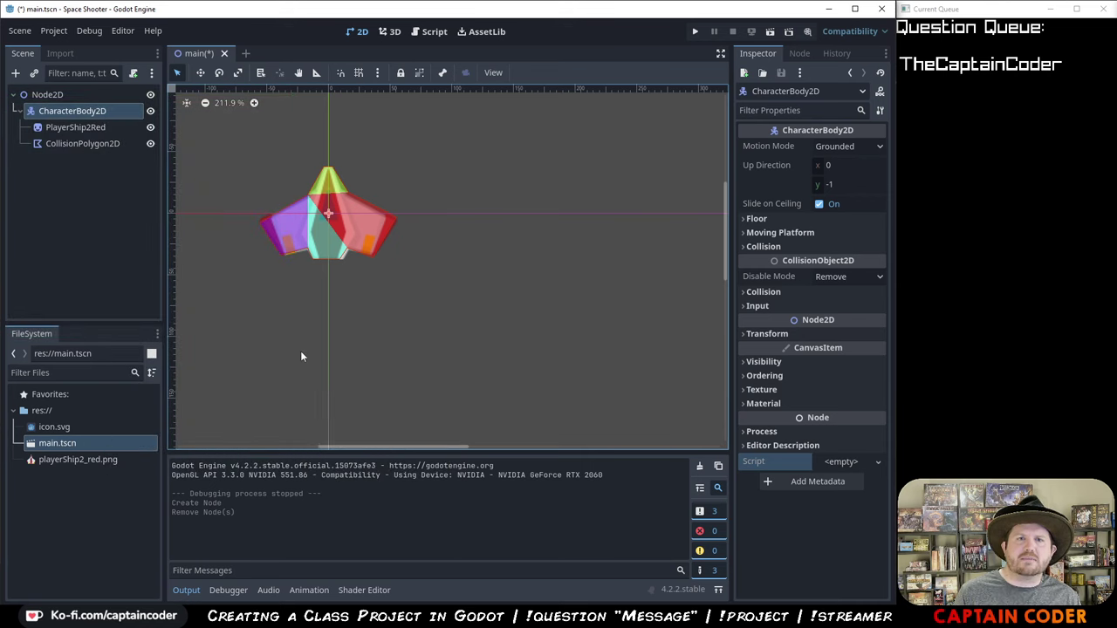
- Show CharacterBody2D's context menu and capture the Scene and FileSystem area with that menu into the Greenshot editor
right_click(72, 112)
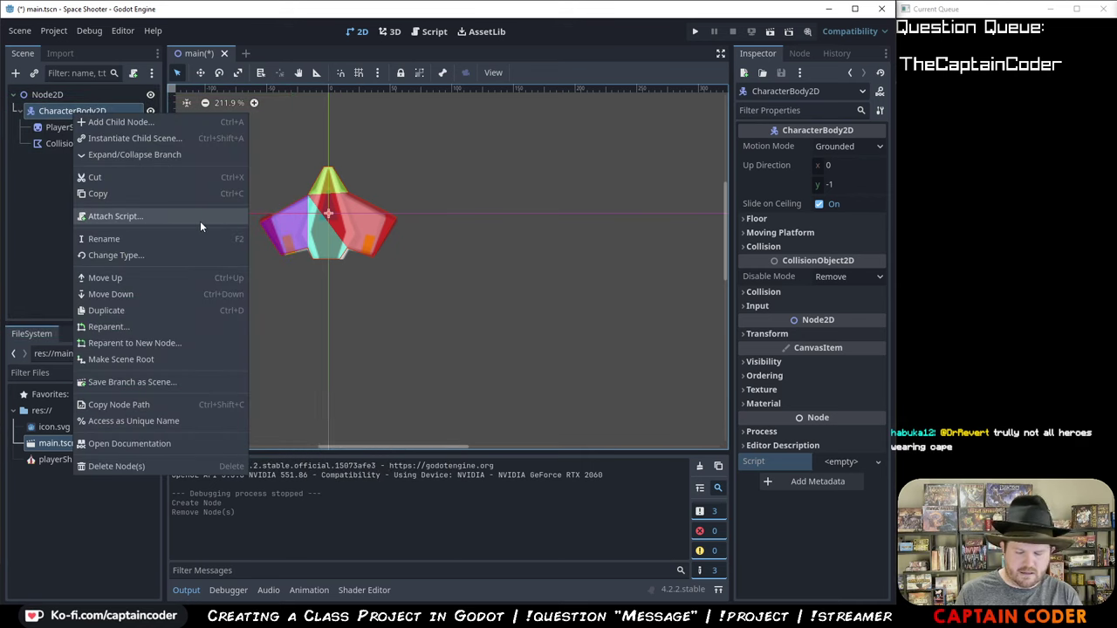
key("ctrl+Print")
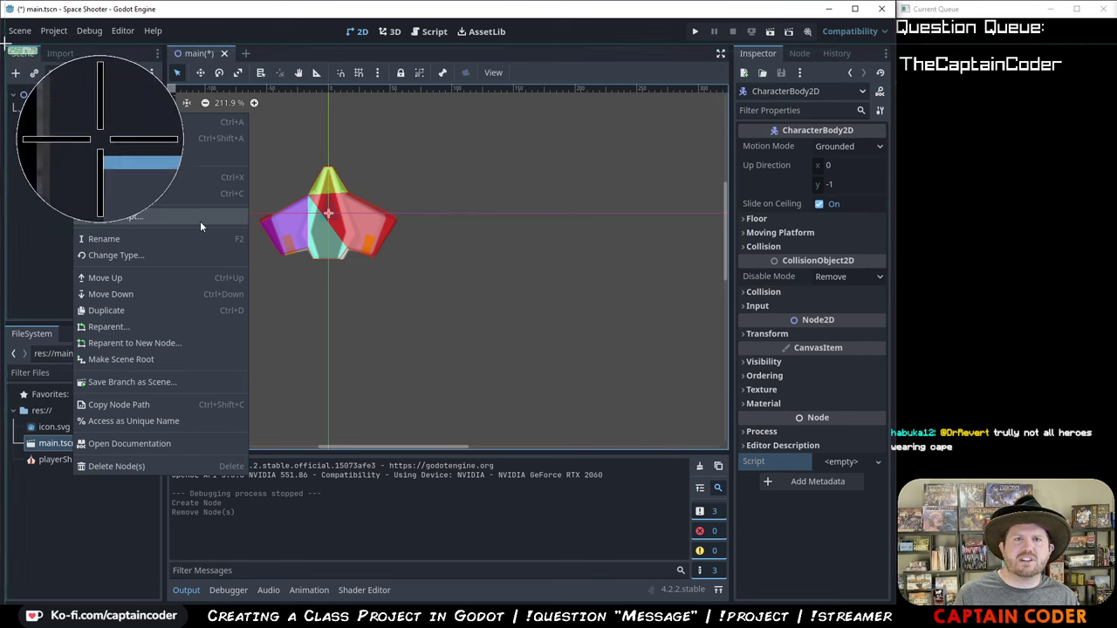
left_click_drag(7, 41, 270, 474)
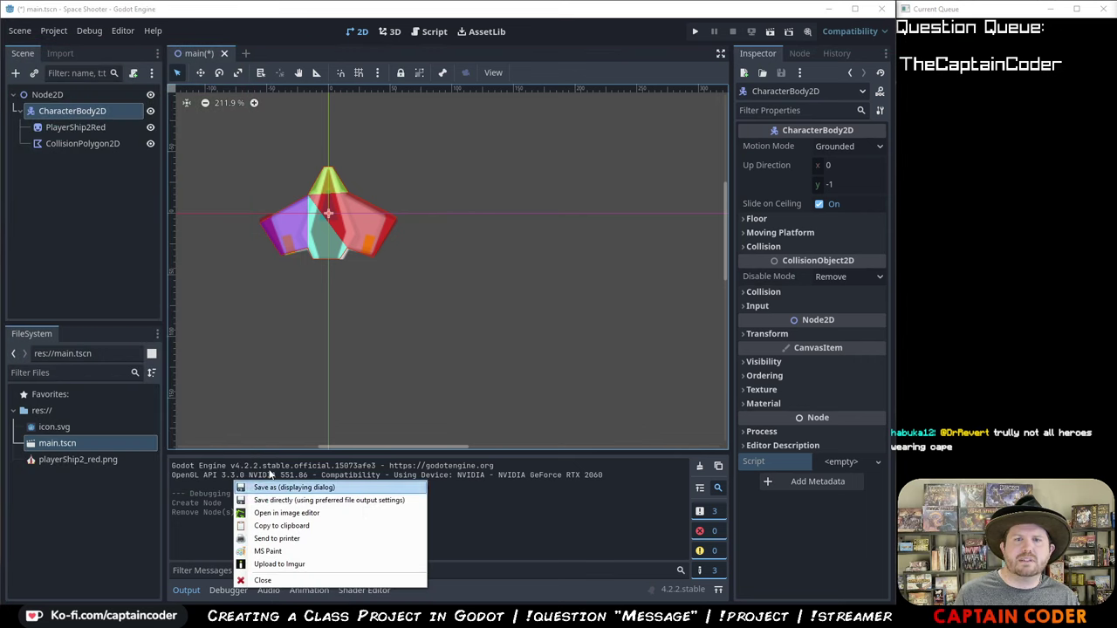
left_click(314, 513)
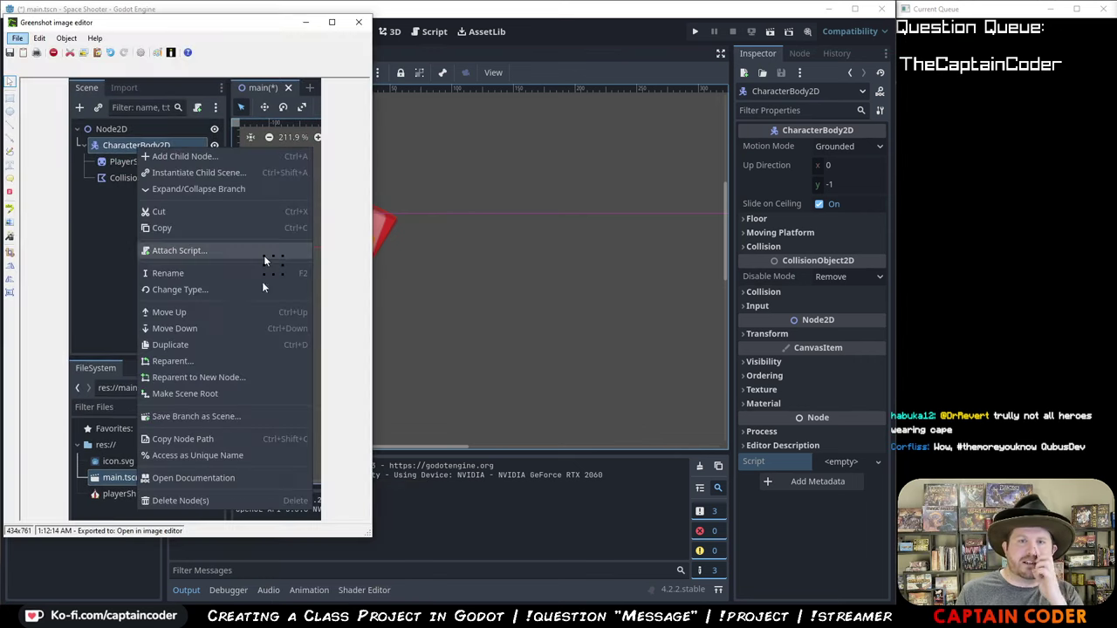
- Draw green arrows towards the CharacterBody2D node and the Attach Script entry, and number them with markers 1 and 2
left_click(9, 138)
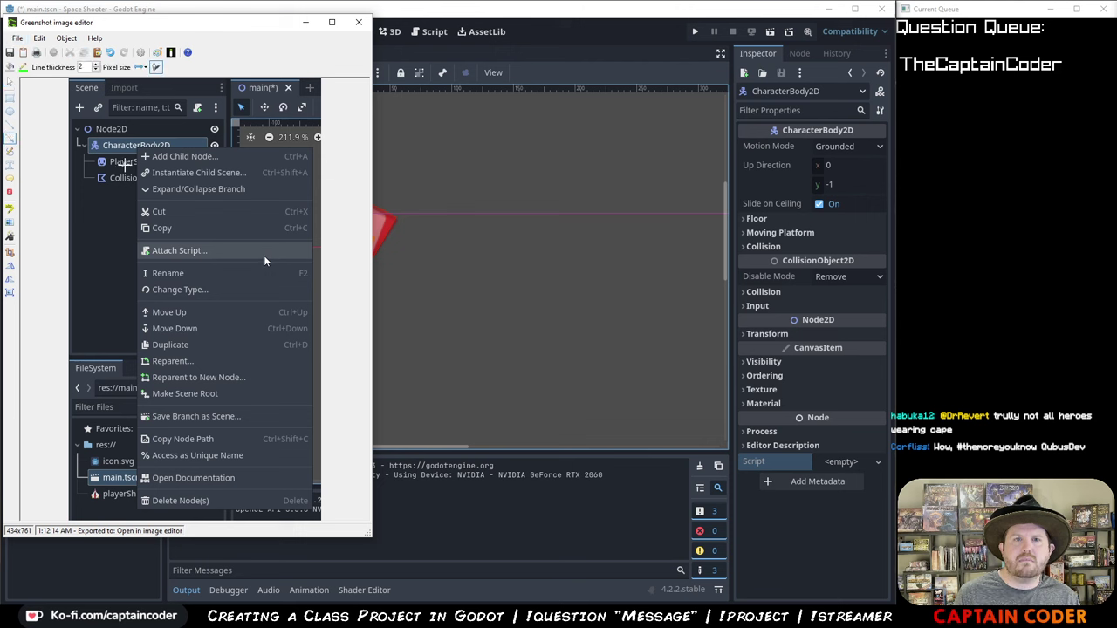
mouse_move(108, 156)
left_mouse_down()
mouse_move(96, 198)
mouse_move(112, 159)
left_mouse_up()
key("ctrl+z")
mouse_move(118, 254)
left_mouse_down()
mouse_move(148, 250)
mouse_move(108, 252)
left_mouse_up()
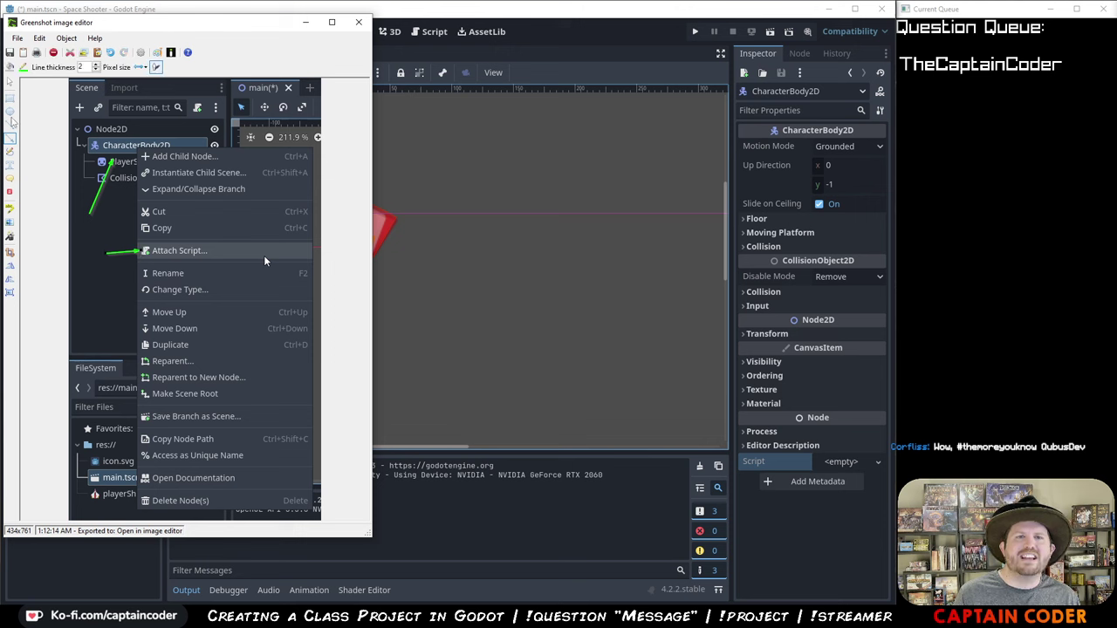
left_click(9, 192)
left_click(82, 216)
left_click(96, 252)
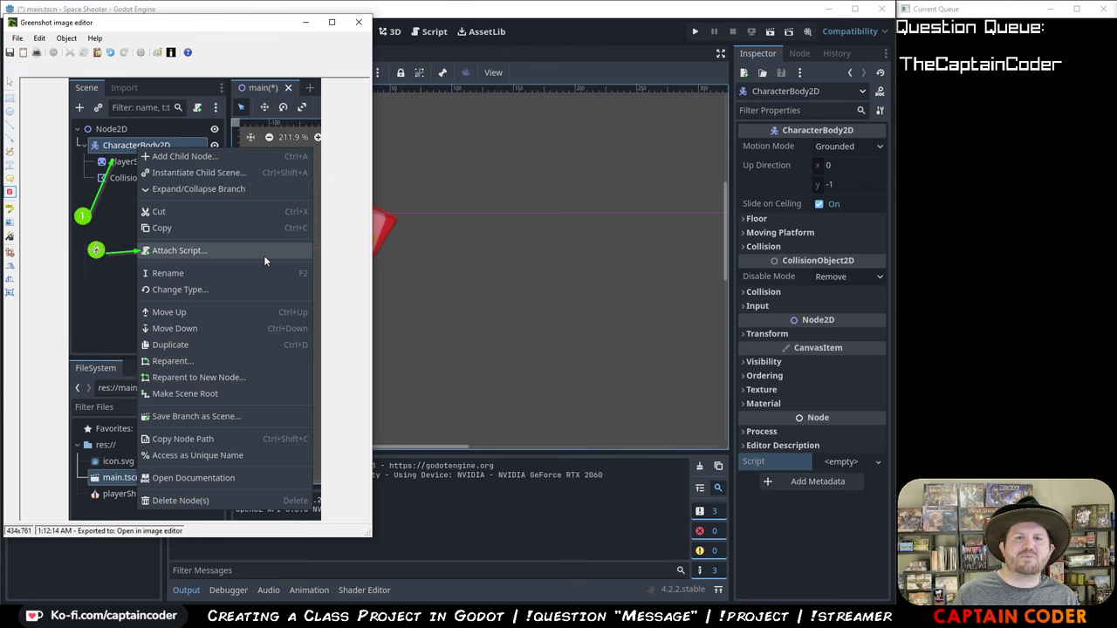
- Copy the annotated context menu screenshot and insert it below the Inspector screenshot in the Google Docs guide
left_click(17, 38)
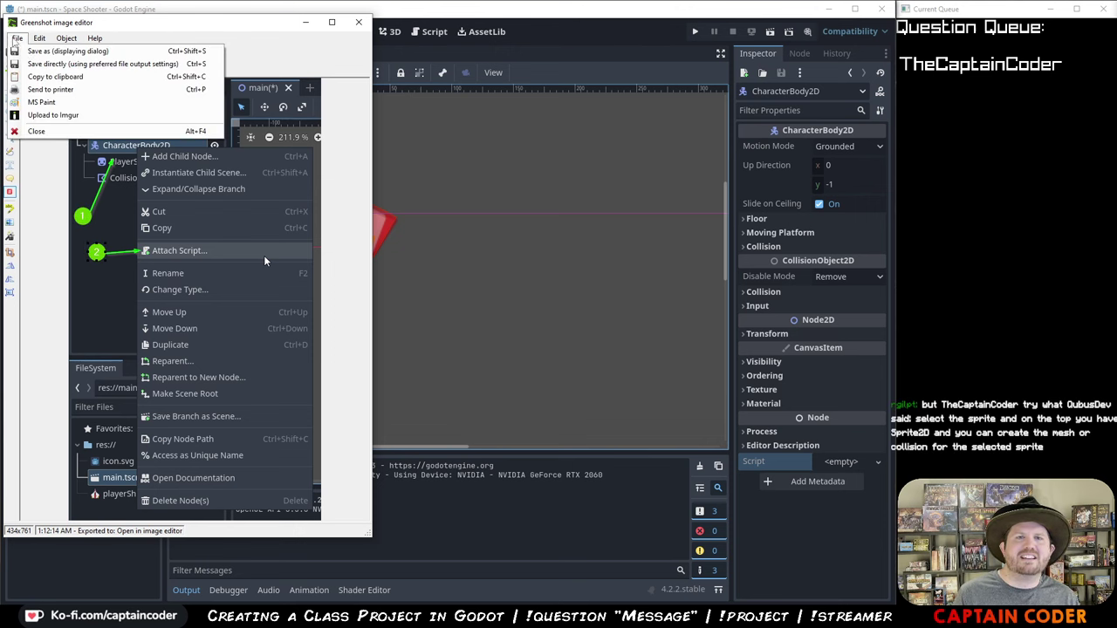
left_click(58, 78)
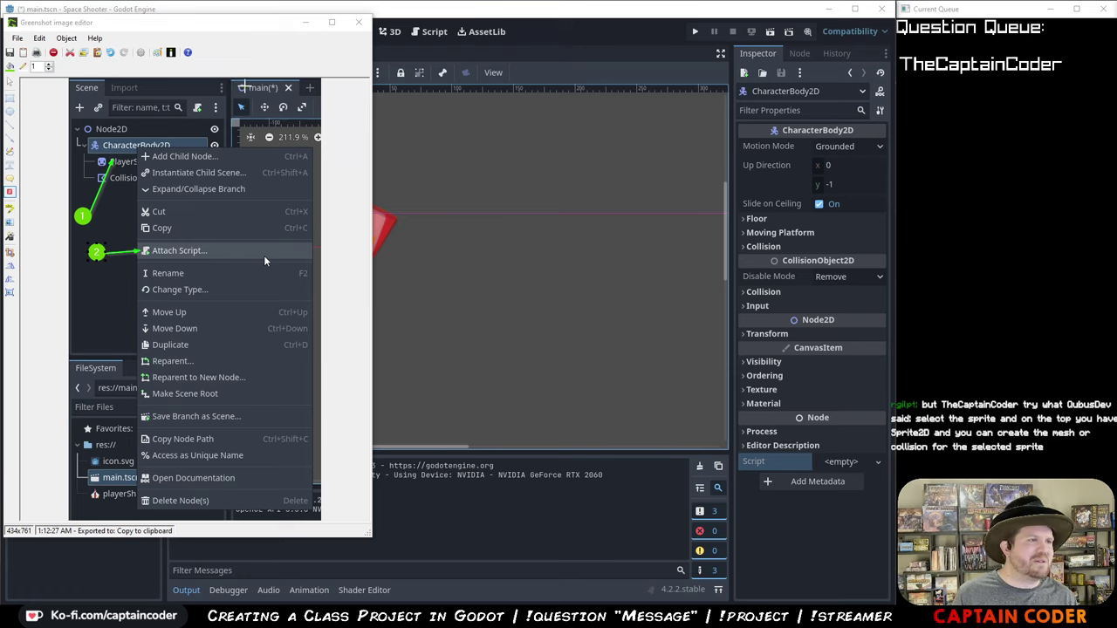
key("alt+Tab")
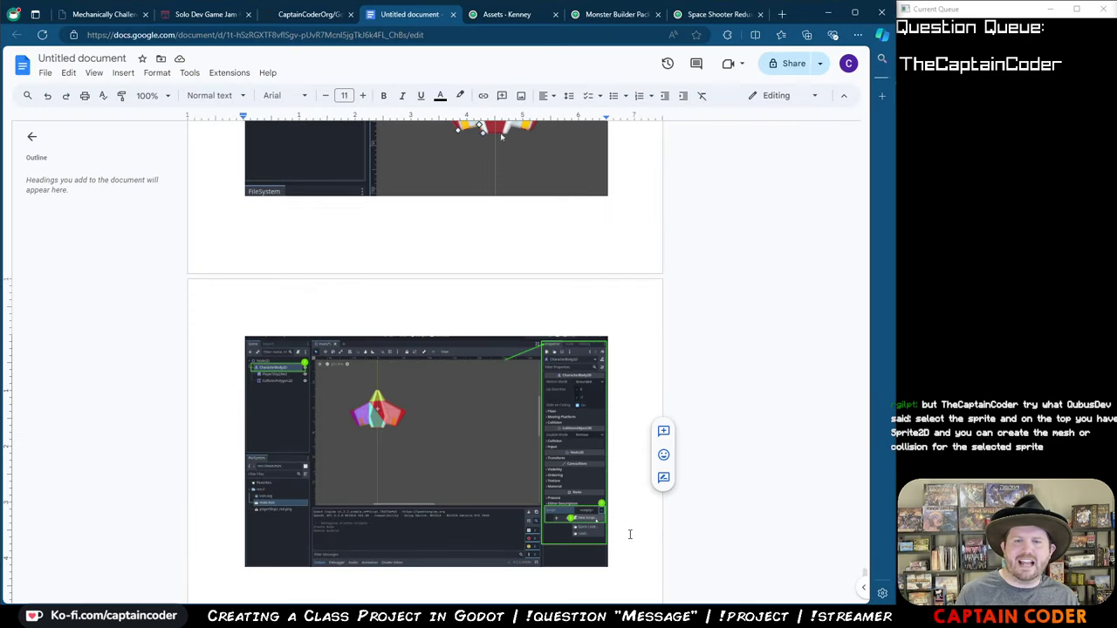
key("ctrl+v")
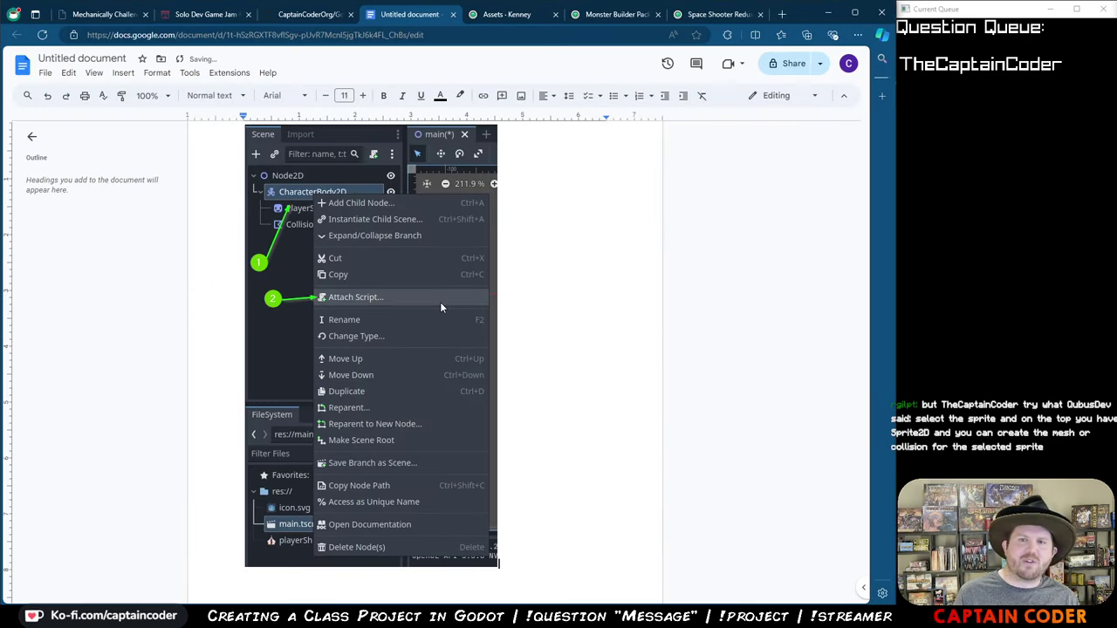
left_click_drag(341, 214, 235, 206)
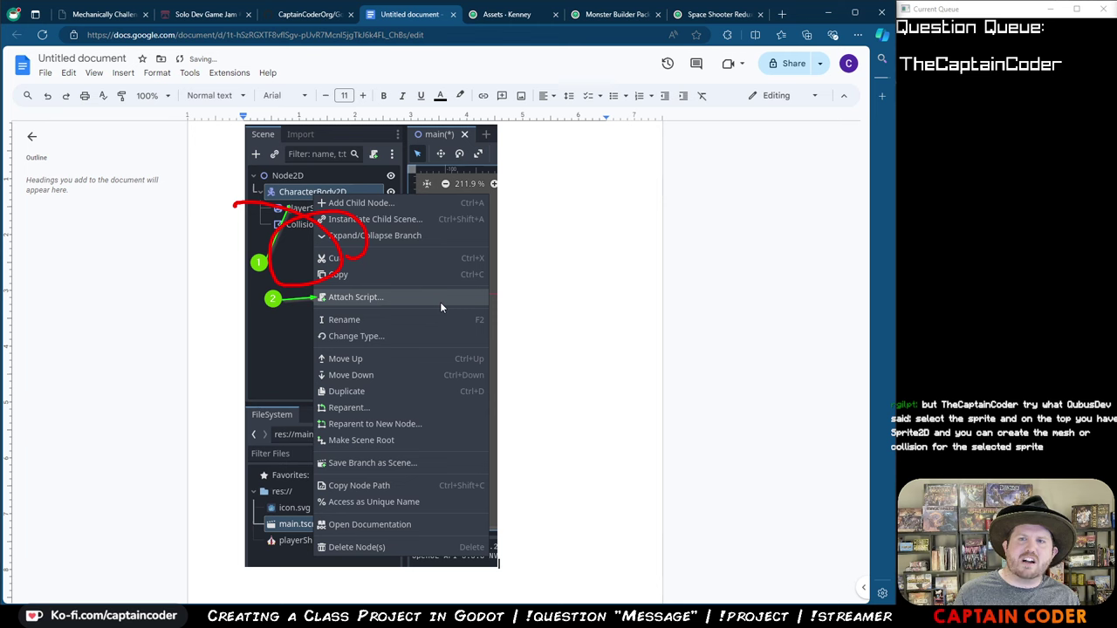
left_click_drag(455, 278, 542, 190)
mouse_move(654, 271)
left_mouse_down()
mouse_move(597, 187)
mouse_move(603, 150)
mouse_move(733, 151)
left_mouse_up()
key("Escape")
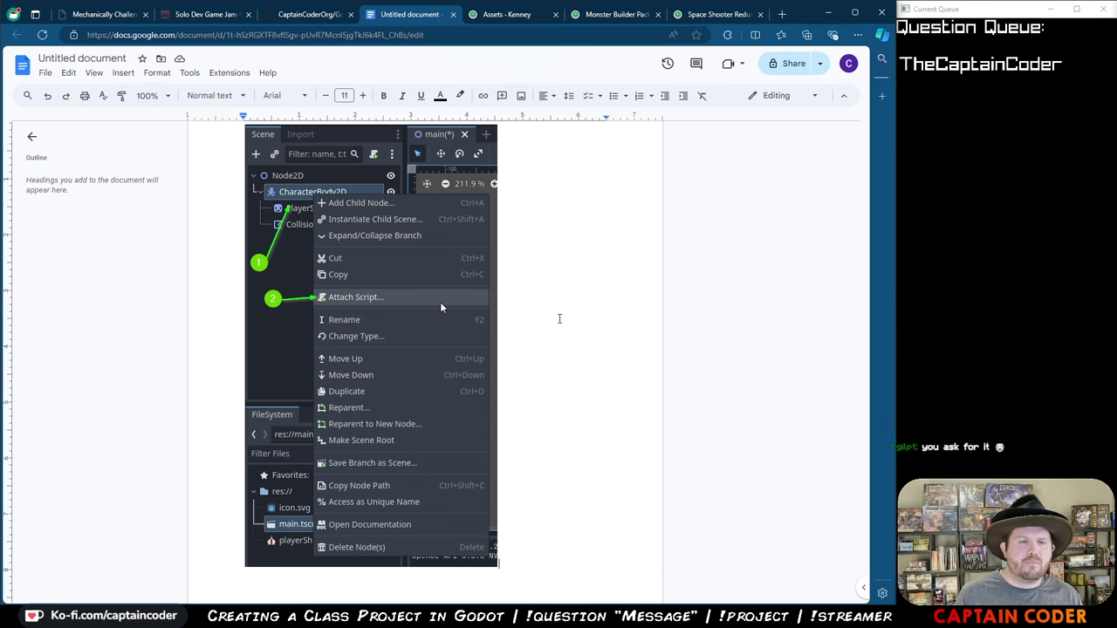
key("alt+Tab")
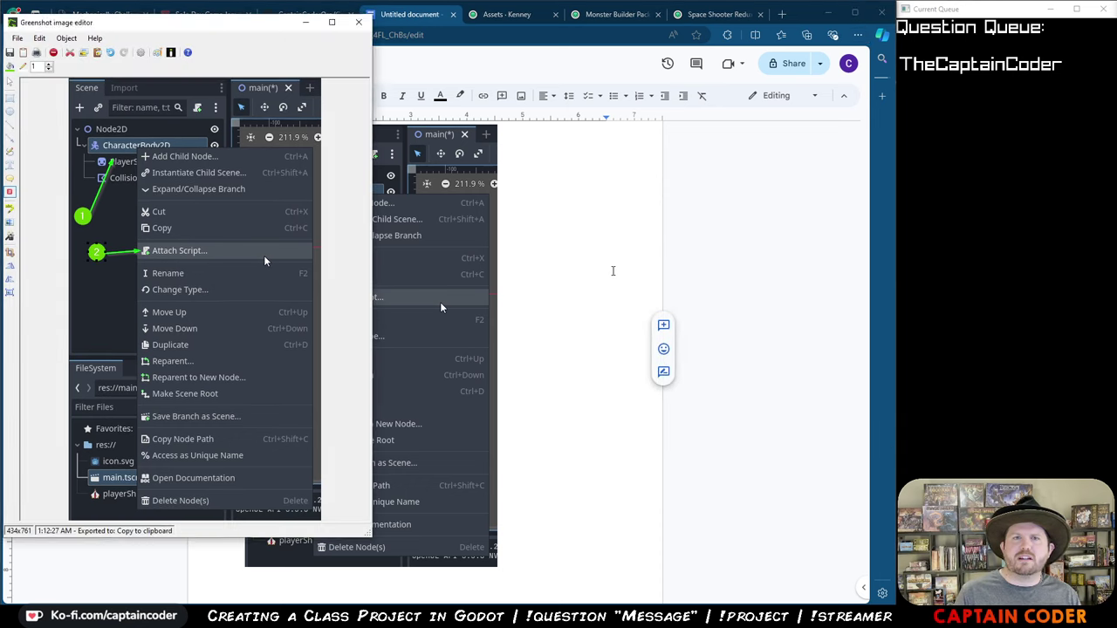
key("alt+Tab")
key("ctrl+s")
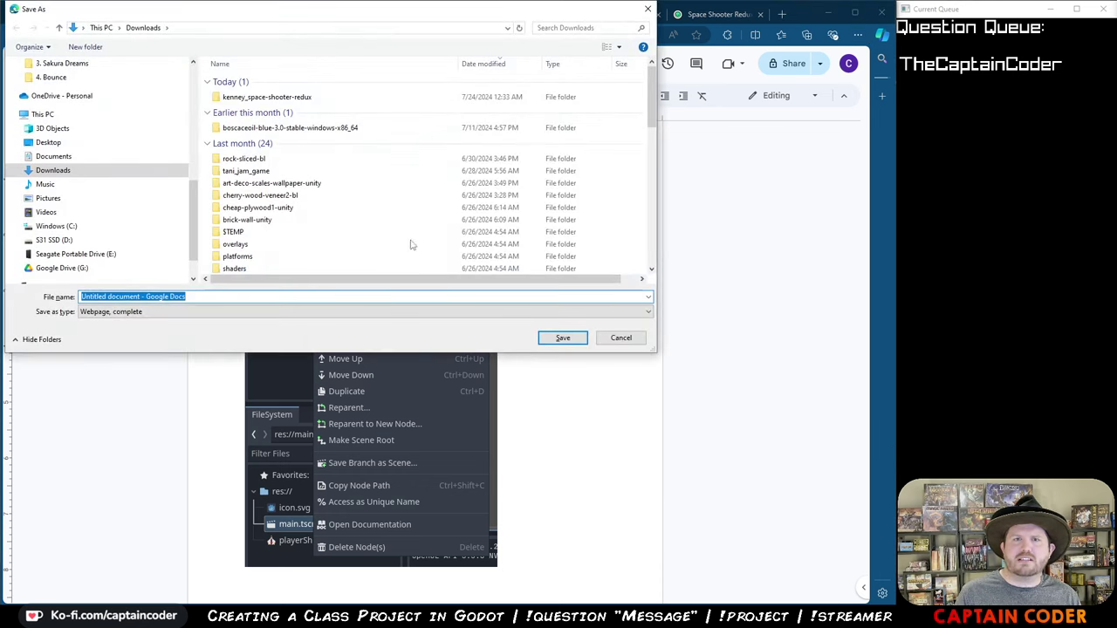
left_click(634, 338)
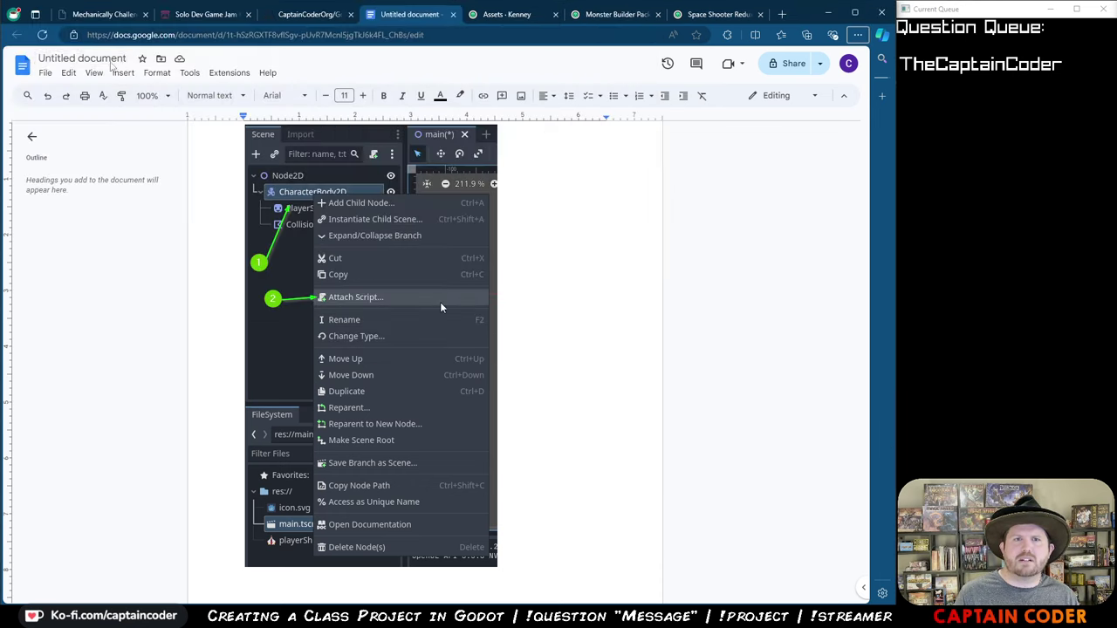
- Rename the Google Docs document as Godot Schmup Screenshots and close the Greenshot editor
left_click(109, 59)
type("Godot S")
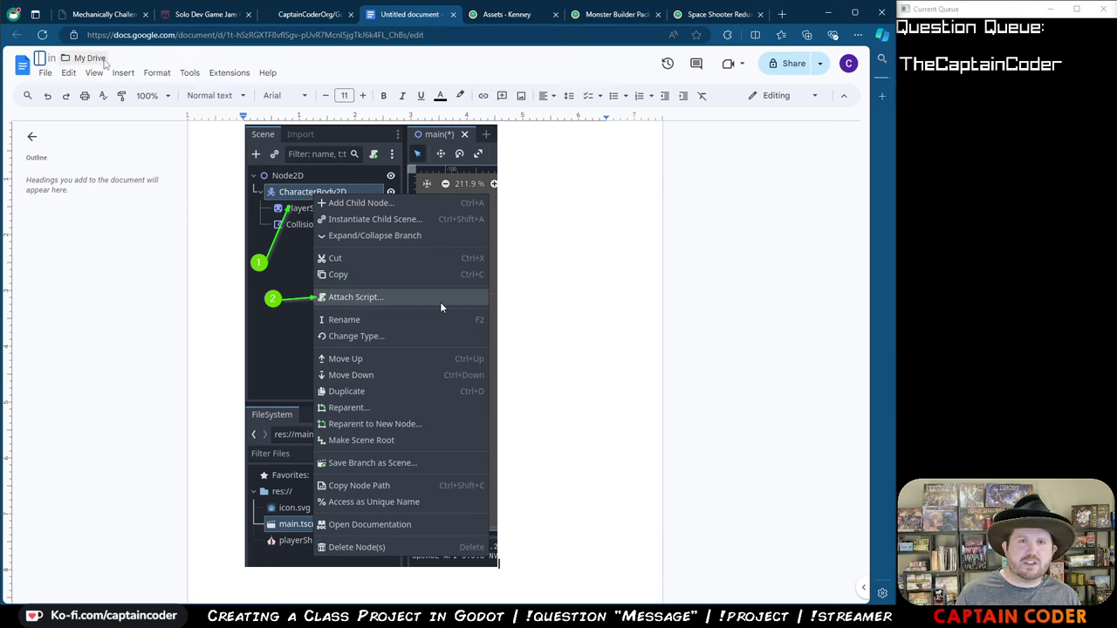
type("chm")
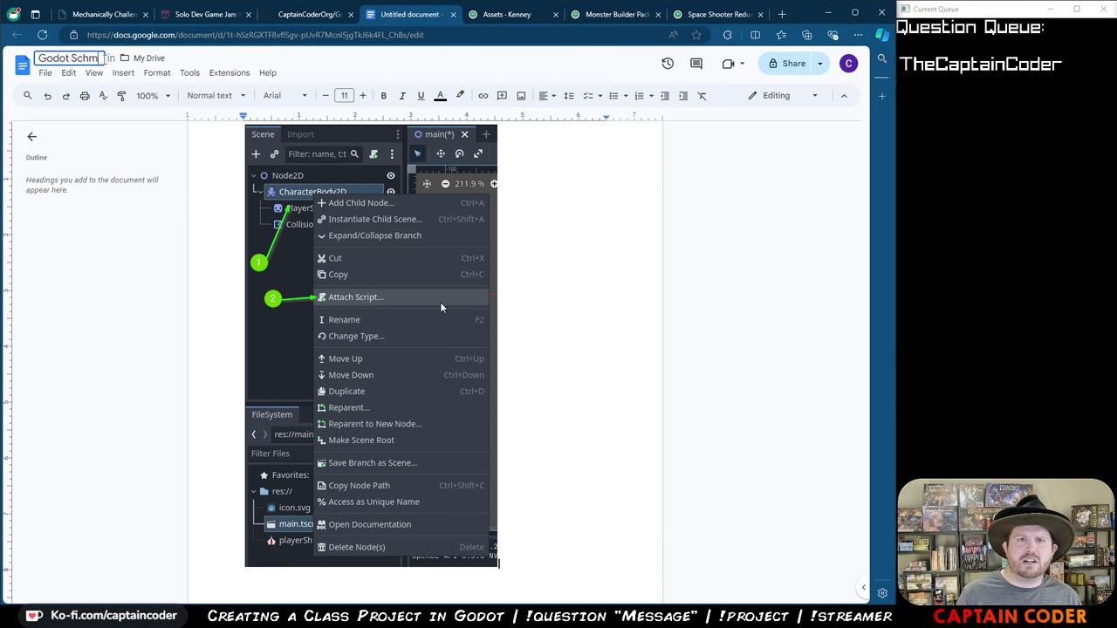
type("up Screenshots")
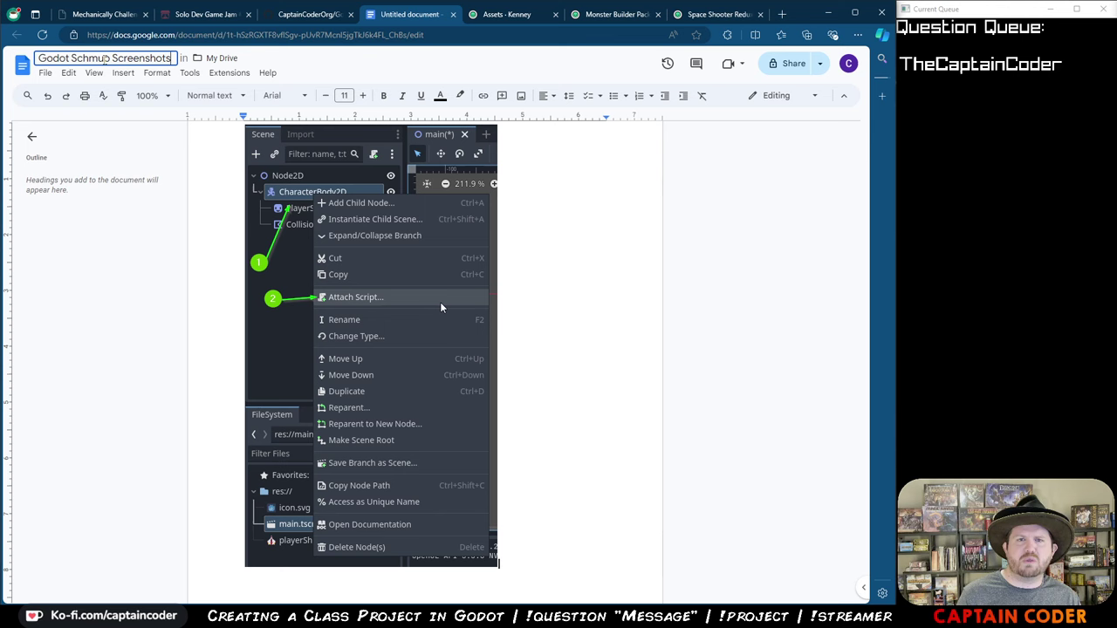
key("Return")
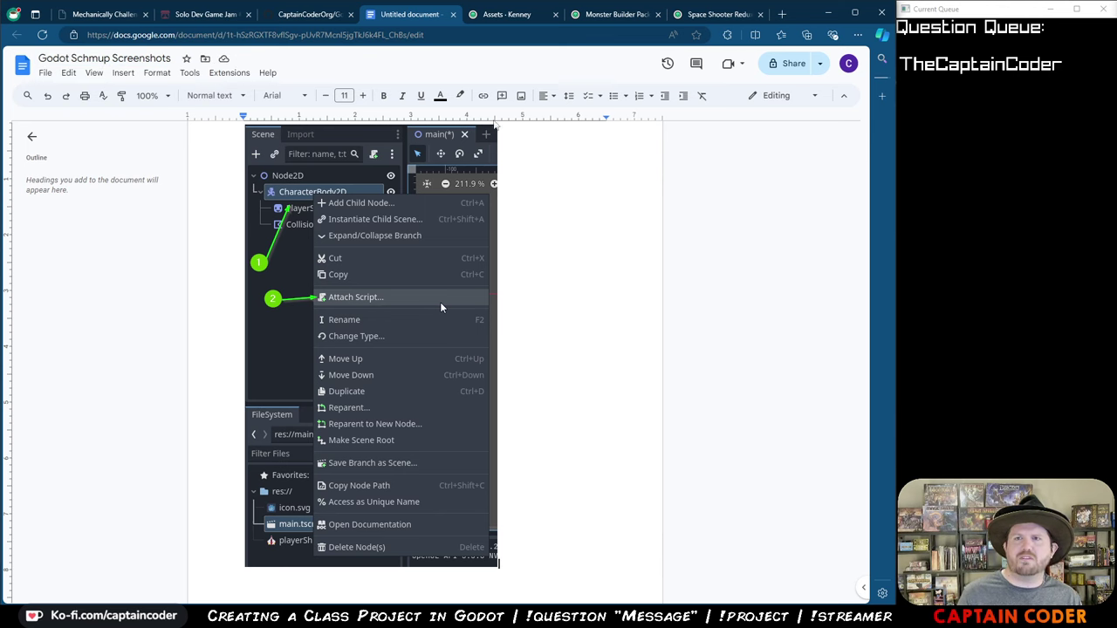
key("alt+Tab")
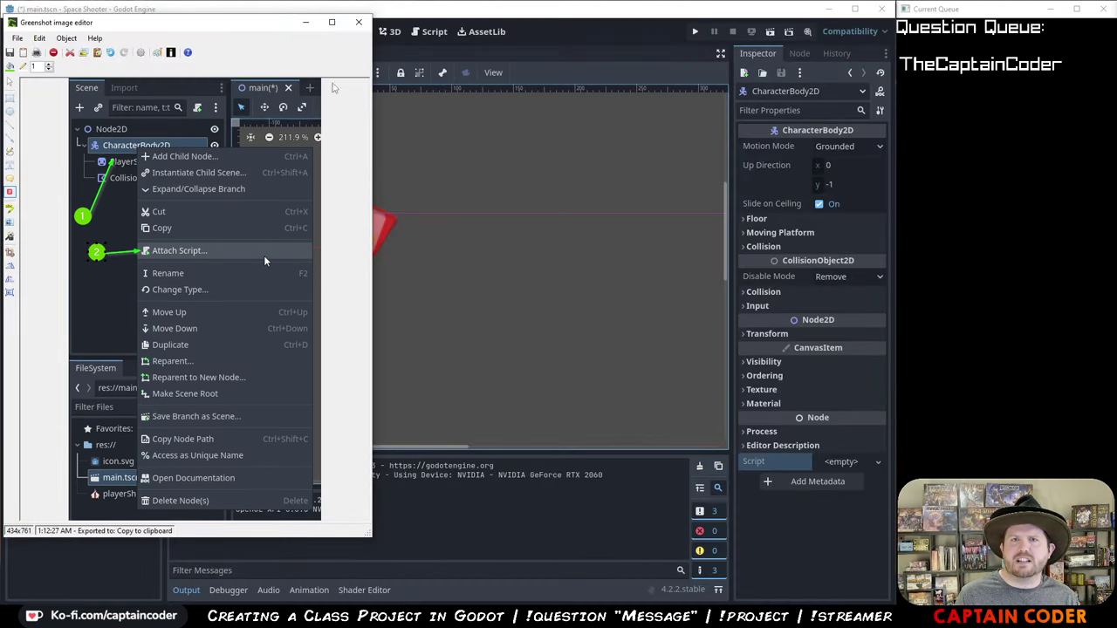
left_click(359, 22)
left_click(76, 129)
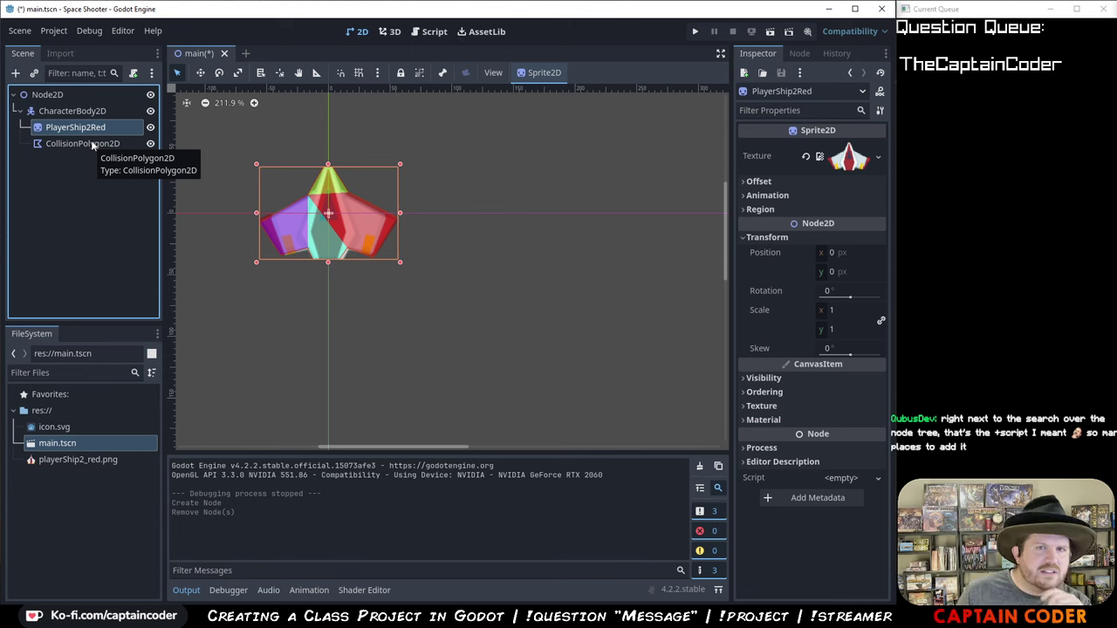
left_click(103, 114)
left_click(109, 131)
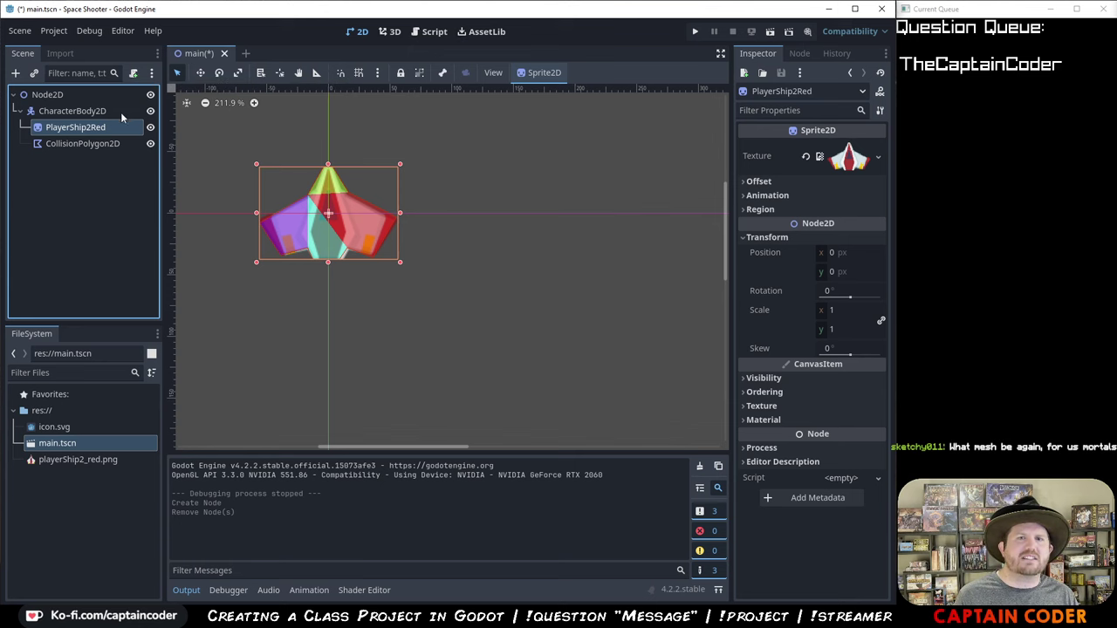
- Select CharacterBody2D and capture the Scene panel with its highlighted attach-script control into the Greenshot editor
left_click(122, 112)
left_click(134, 73)
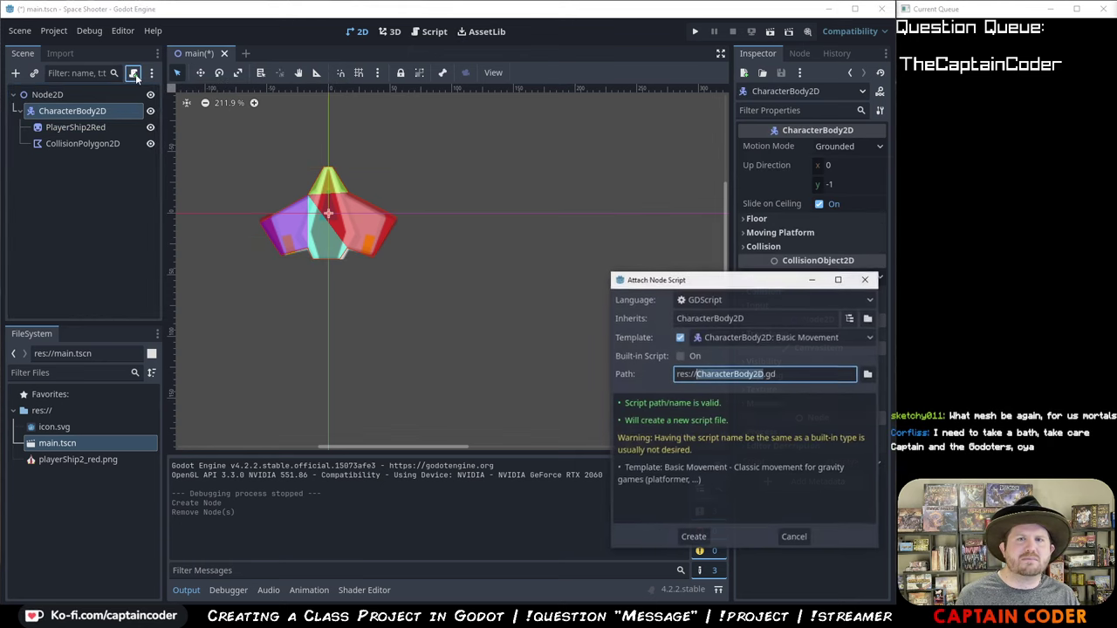
key("Escape")
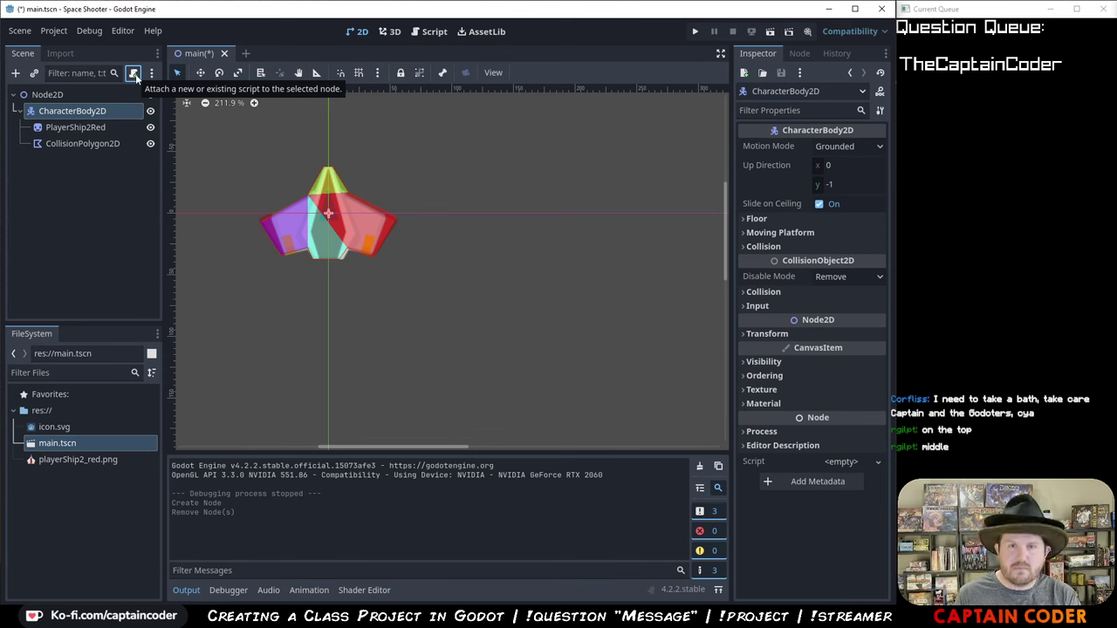
key("ctrl+Print")
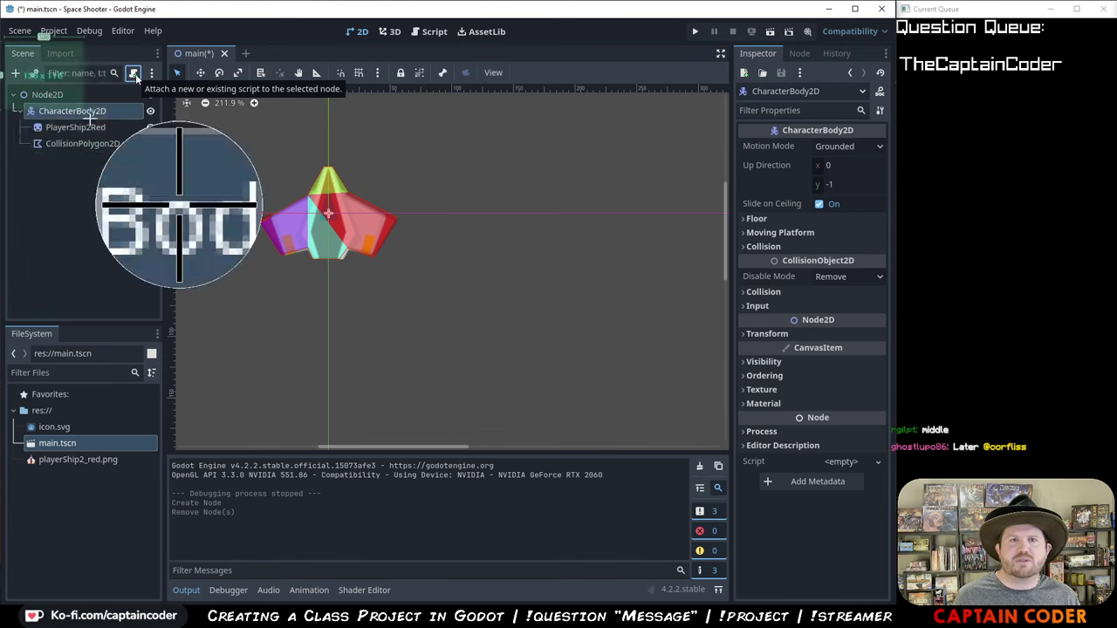
left_click_drag(90, 118, 175, 214)
left_click(210, 241)
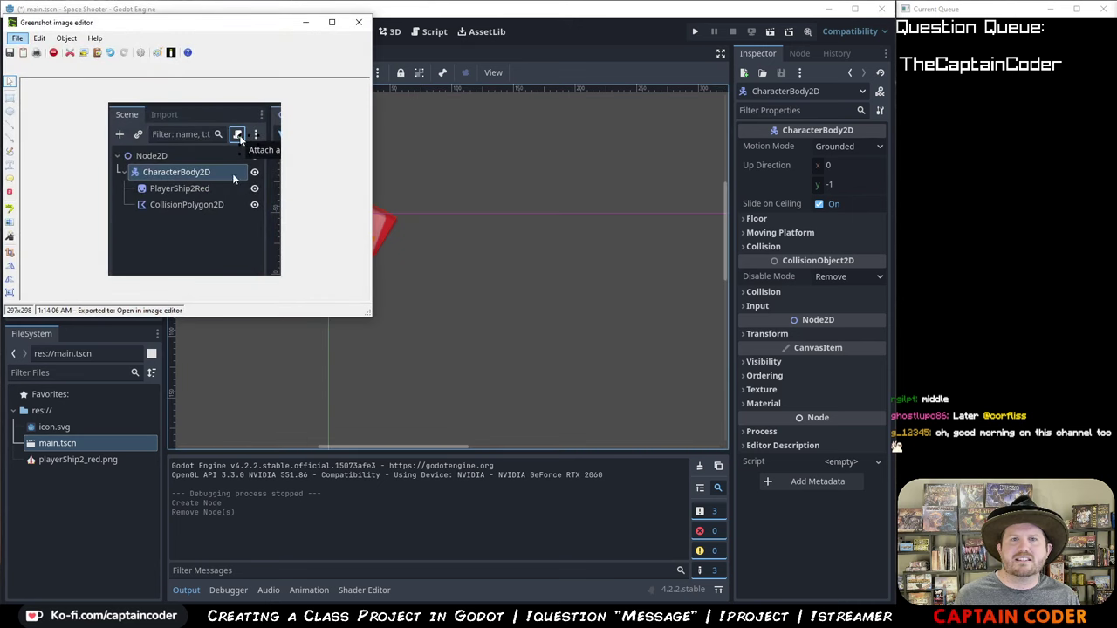
- Mark CharacterBody2D with number 1 and the attach-script control with number 2 in the screenshot, and copy the annotated image
left_click(9, 191)
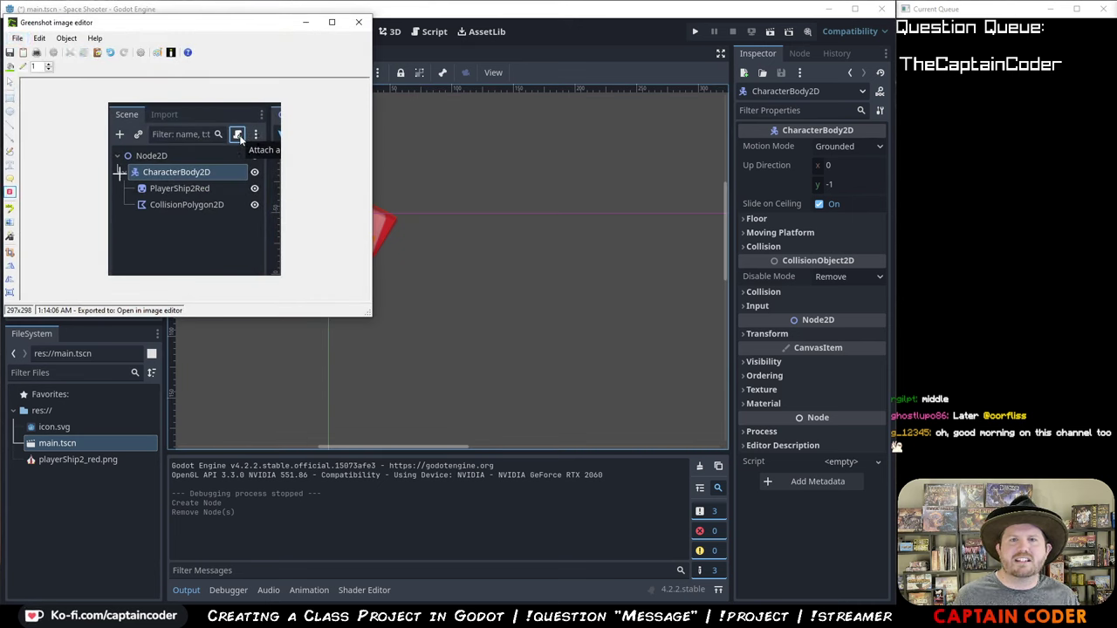
left_click(118, 172)
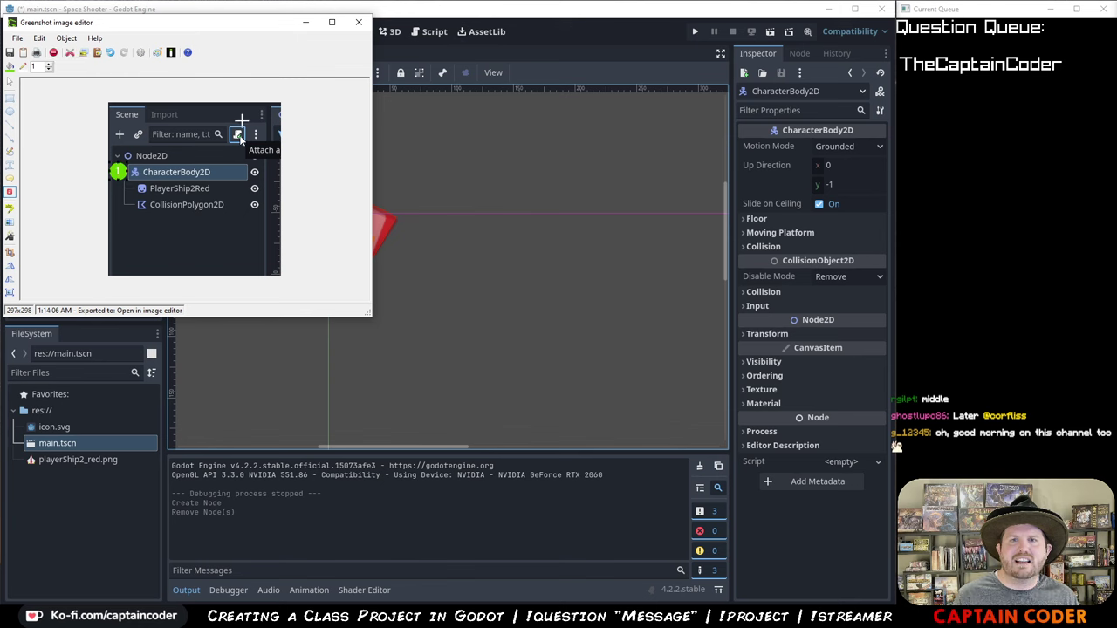
left_click(247, 117)
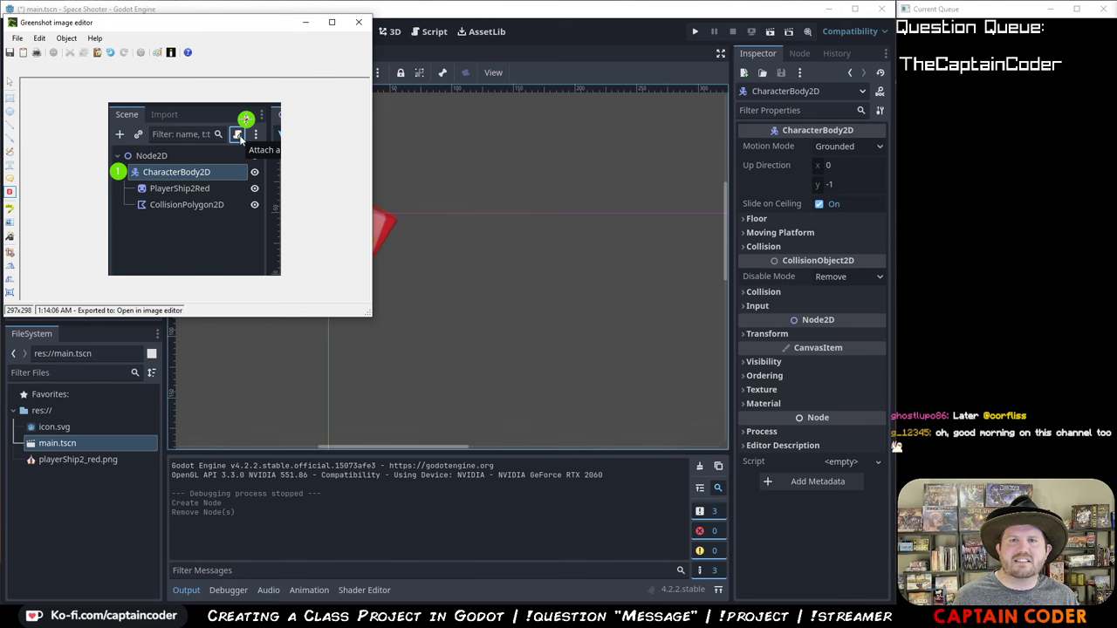
left_click(17, 39)
left_click(86, 77)
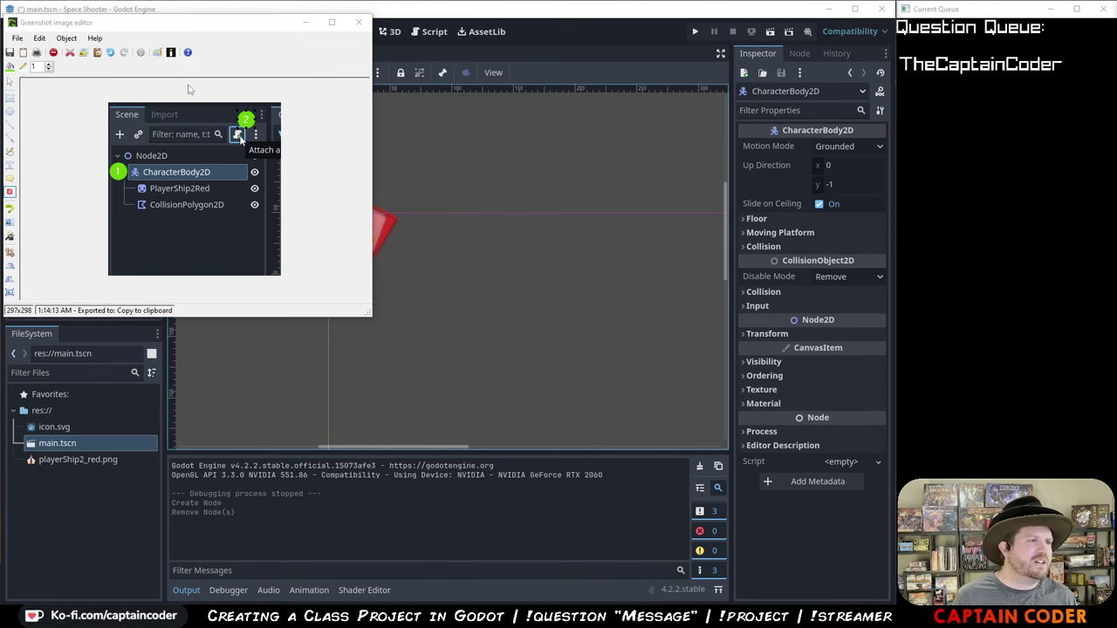
- Insert the copied Scene panel screenshot below the context menu screenshot in the Google Docs guide, and close the Greenshot editor
key("alt+Tab")
key("ctrl+v")
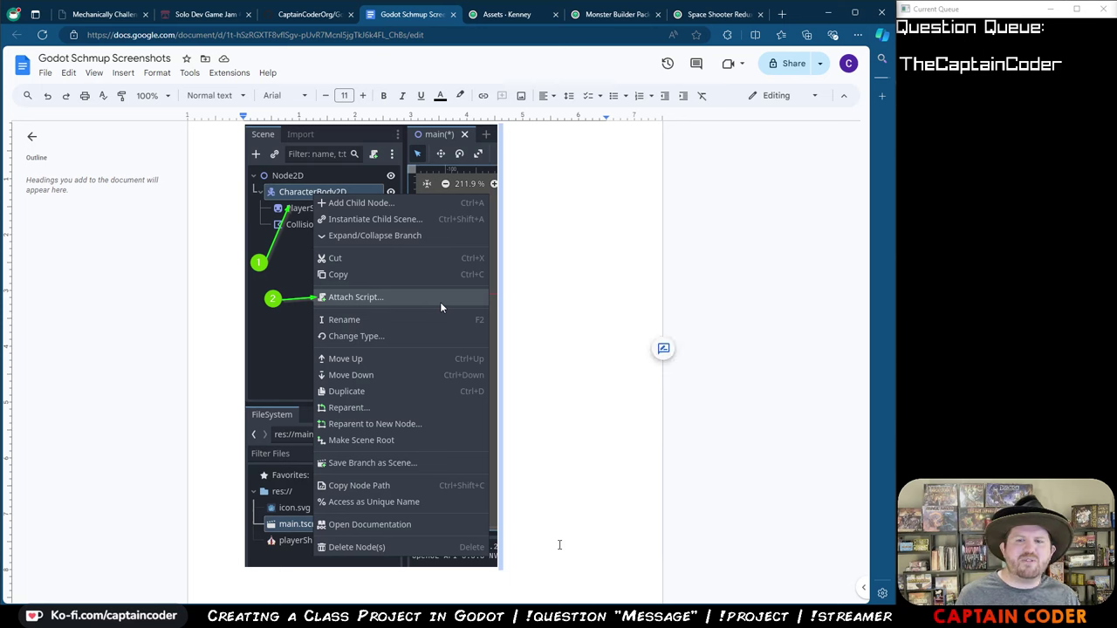
scroll(560, 544, "down", 2)
scroll(560, 545, "down", 5)
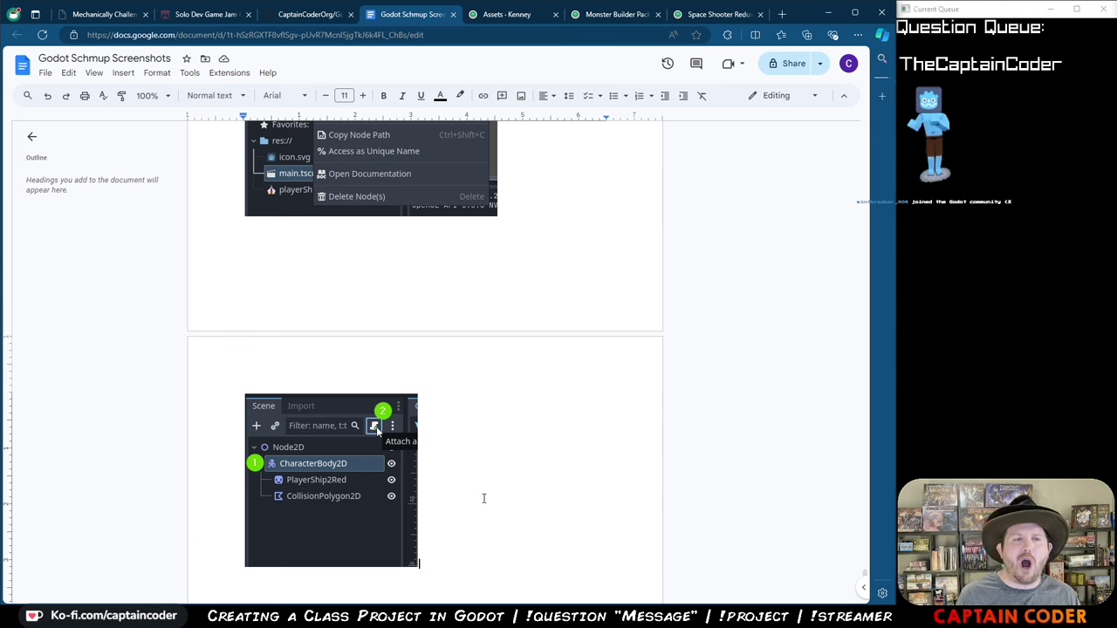
key("Return")
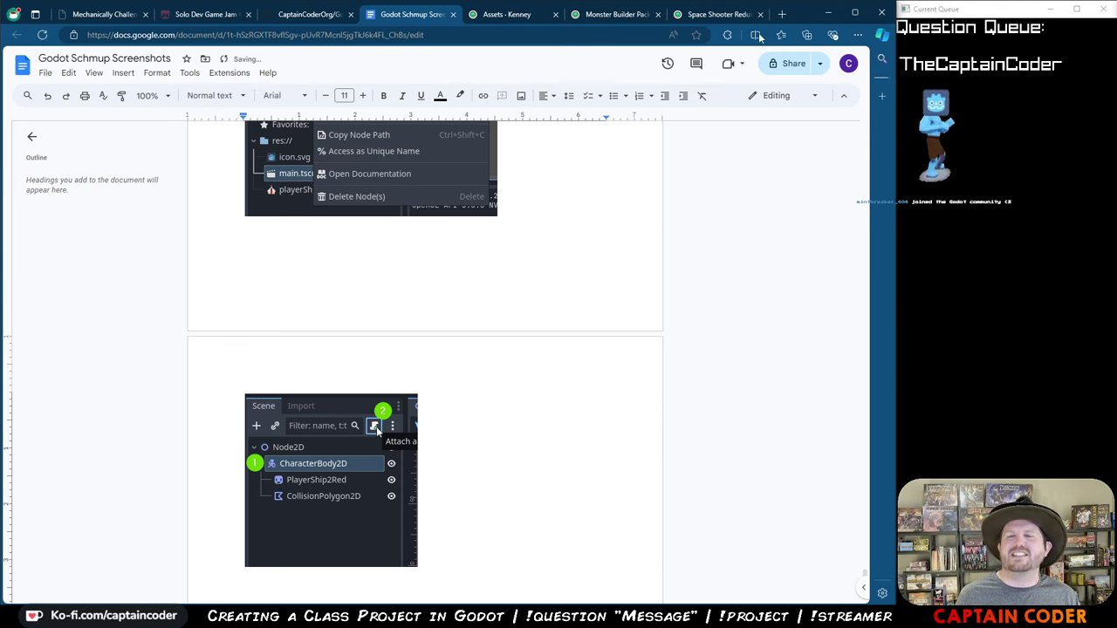
key("alt+Tab")
left_click(357, 22)
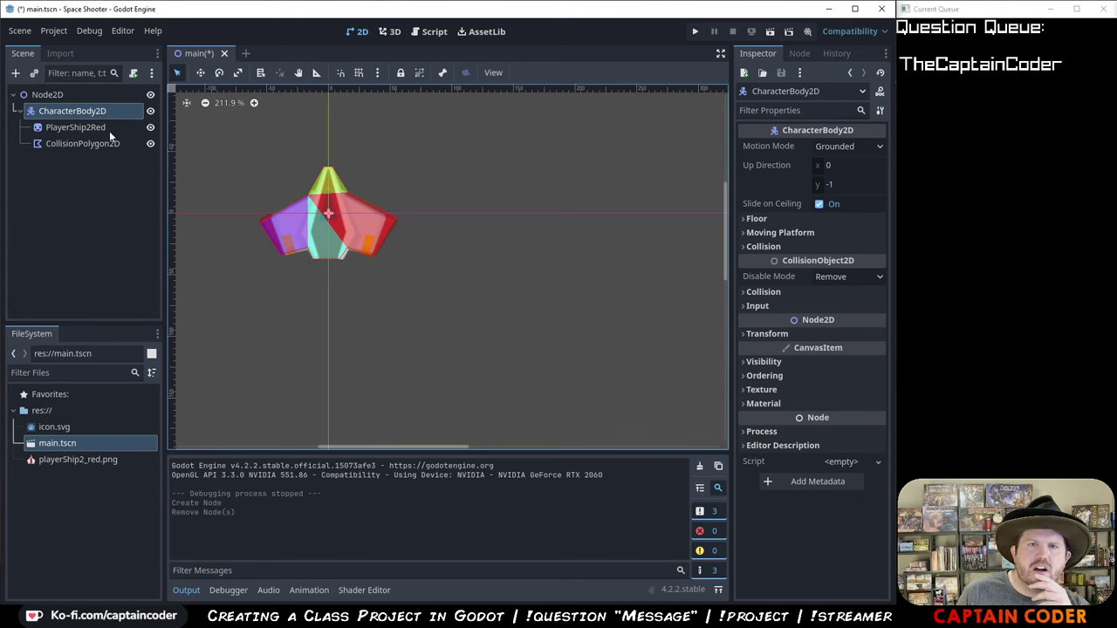
- Compare the PlayerShip2Red sprite with the CollisionPolygon2D outline in Godot
left_click(110, 129)
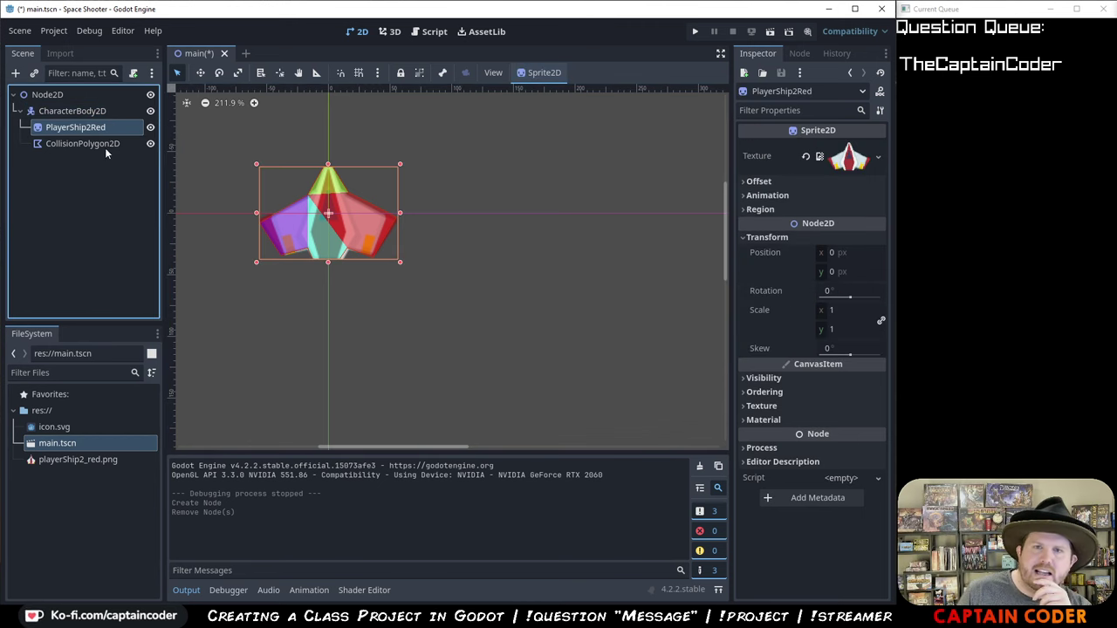
left_click(104, 145)
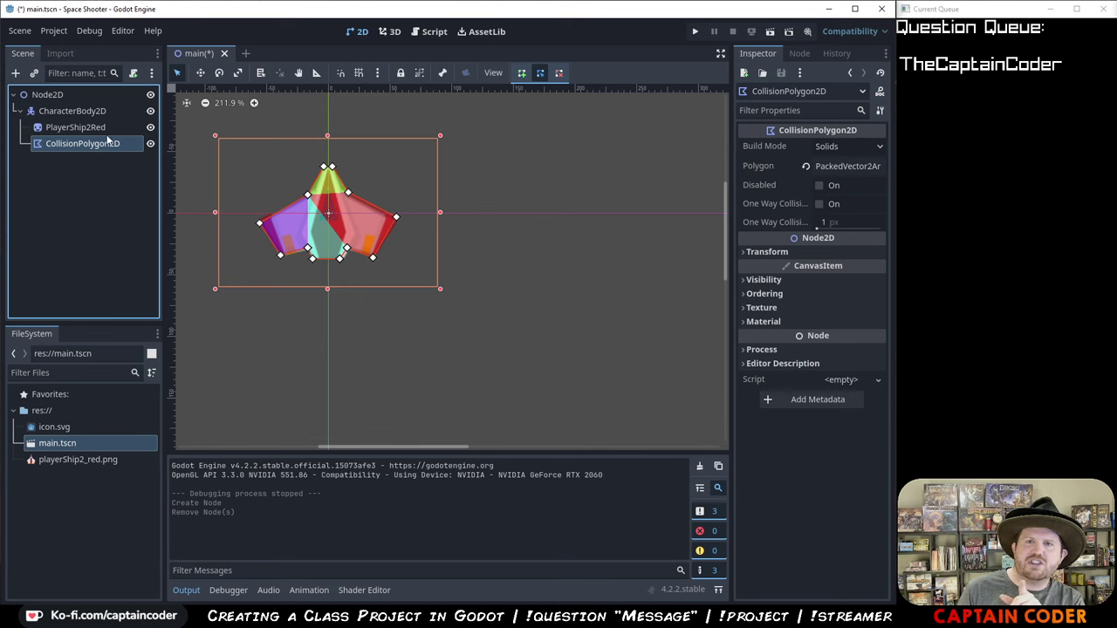
left_click(107, 129)
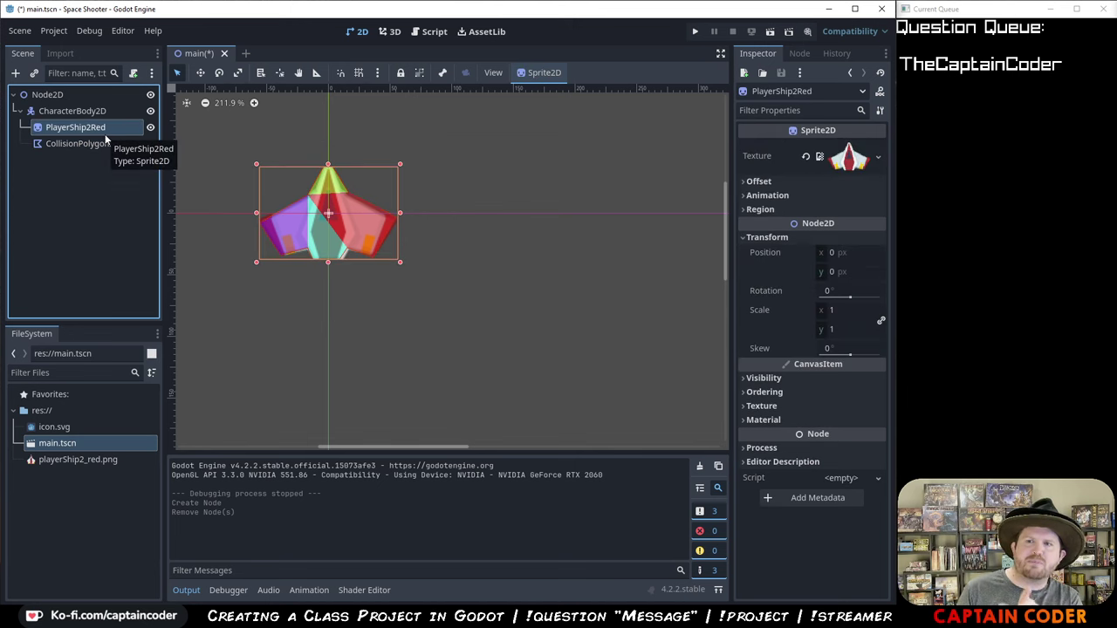
left_click(105, 143)
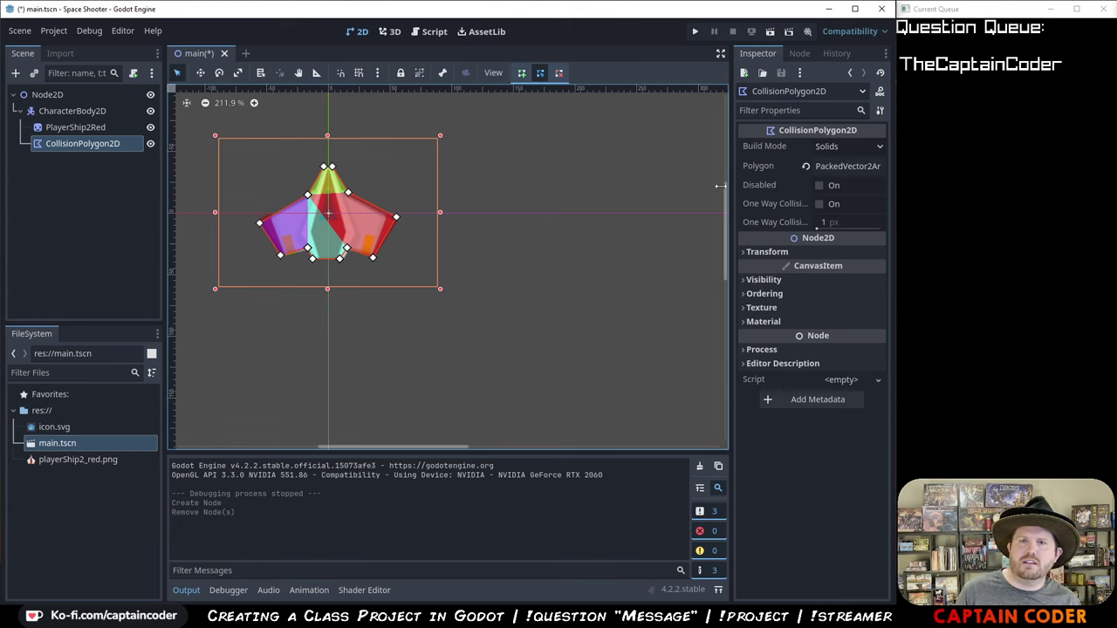
- Undo the last node removal, and delete the restored CollisionPolygon2D2 node again
key("ctrl+z")
left_click(117, 163)
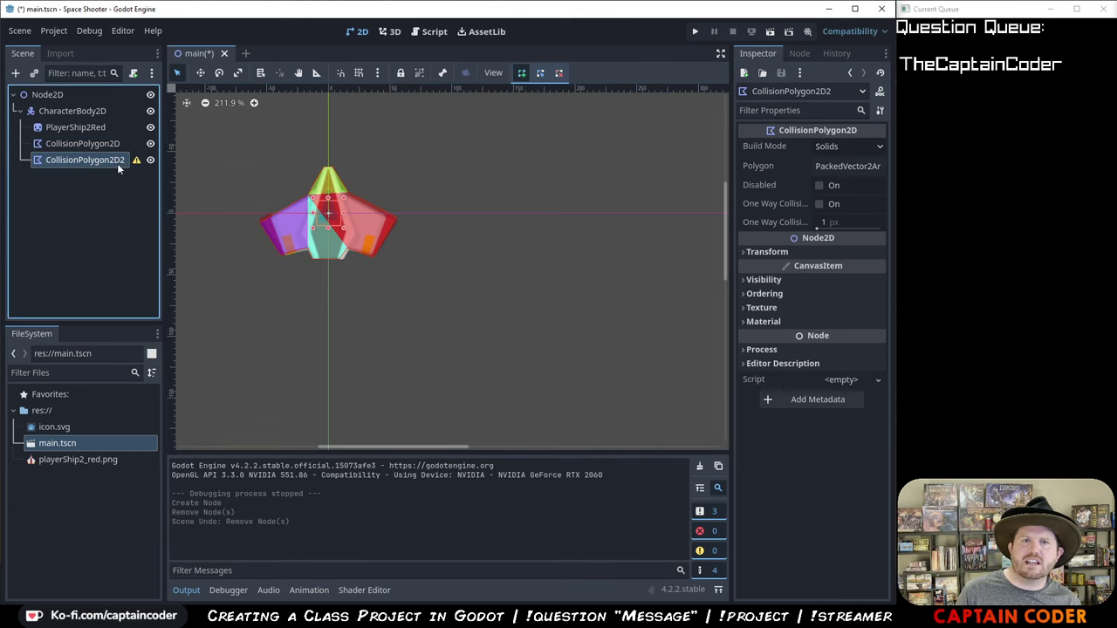
key("Delete")
left_click(718, 428)
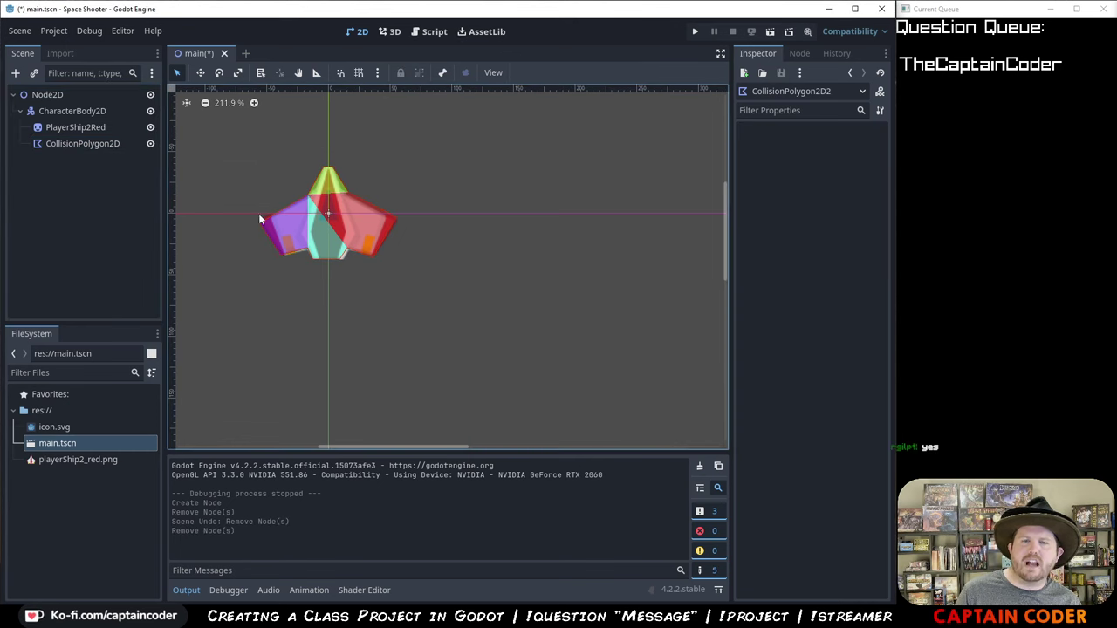
- Convert the PlayerShip2Red sprite to a Polygon2D using the preview's existing settings
left_click(110, 145)
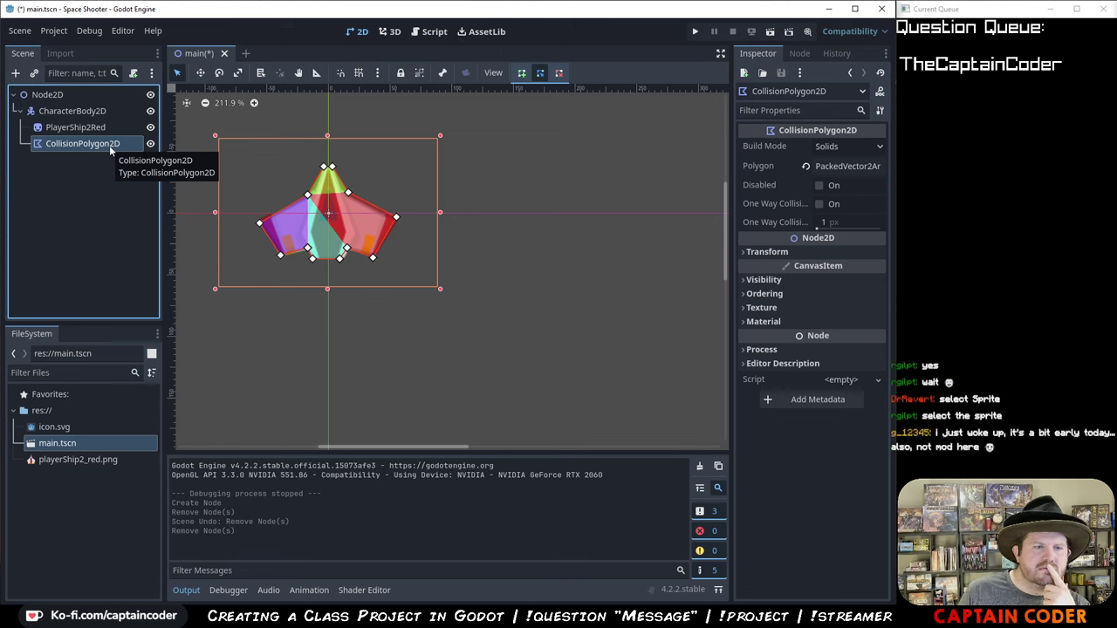
left_click(103, 131)
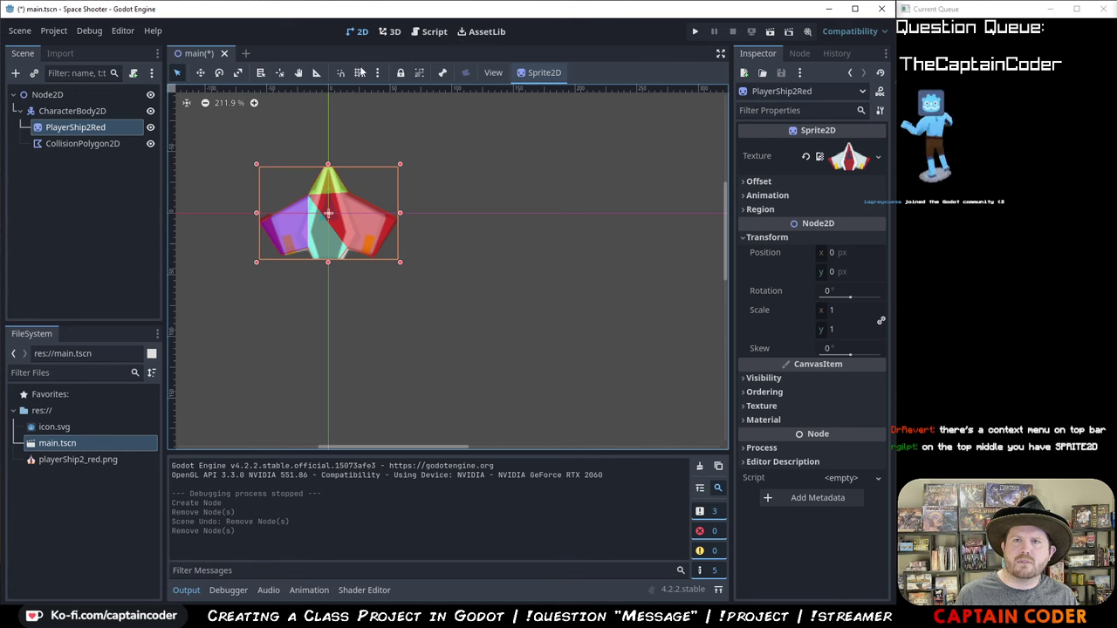
left_click(538, 73)
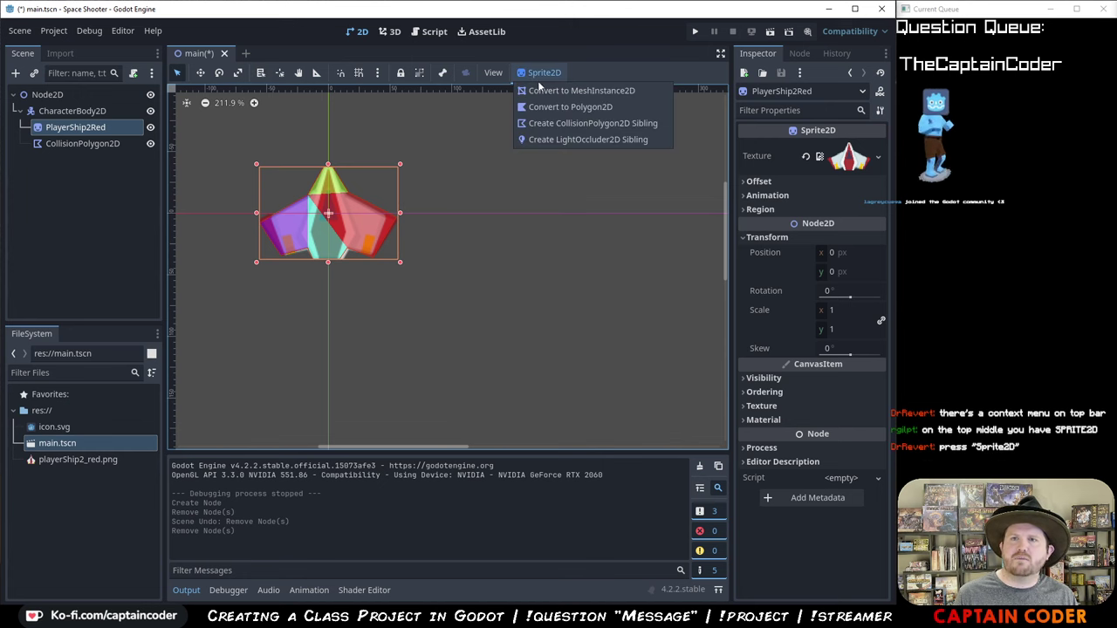
left_click(568, 106)
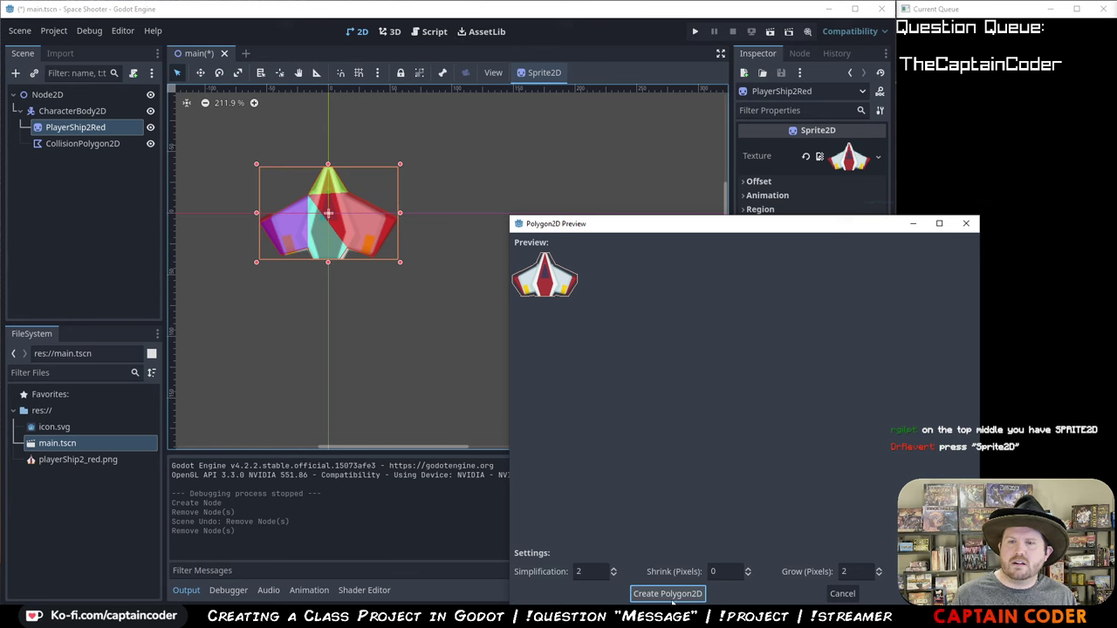
left_click(669, 597)
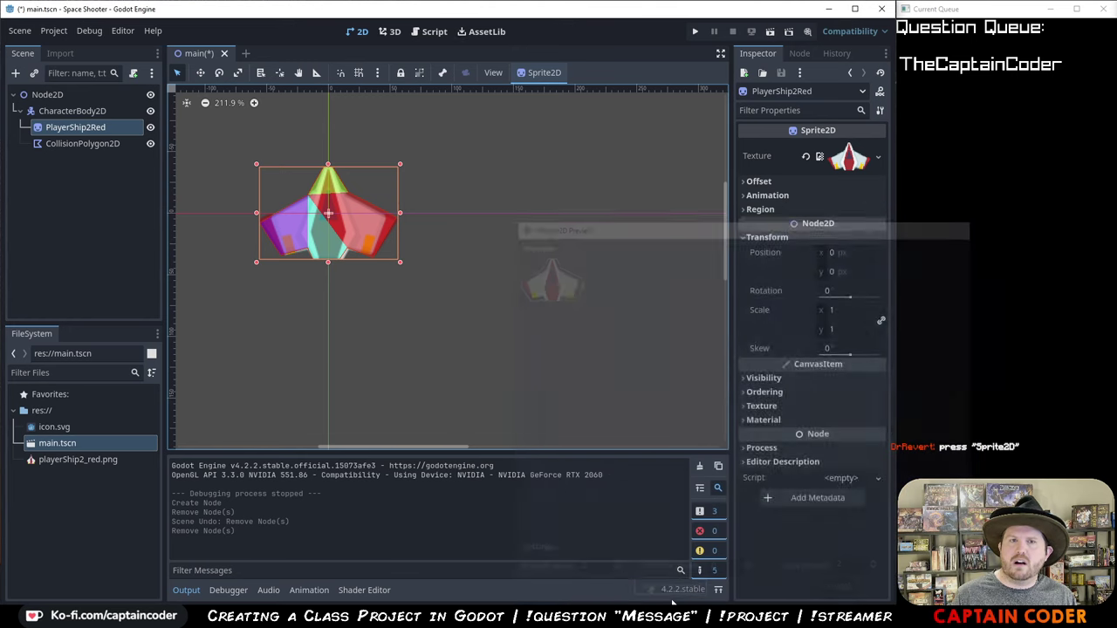
- Try moving CollisionPolygon2D off the ship to (84, -14), undo the move, and select PlayerShip2Red
left_click(75, 126)
left_click_drag(393, 209, 467, 197)
key("ctrl+z")
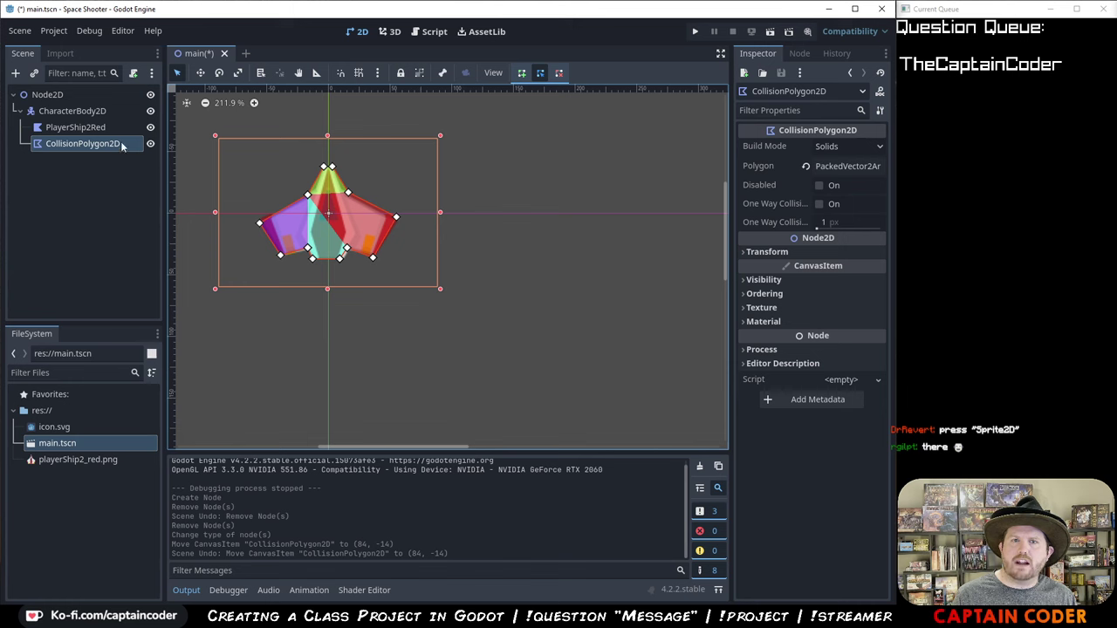
left_click(84, 127)
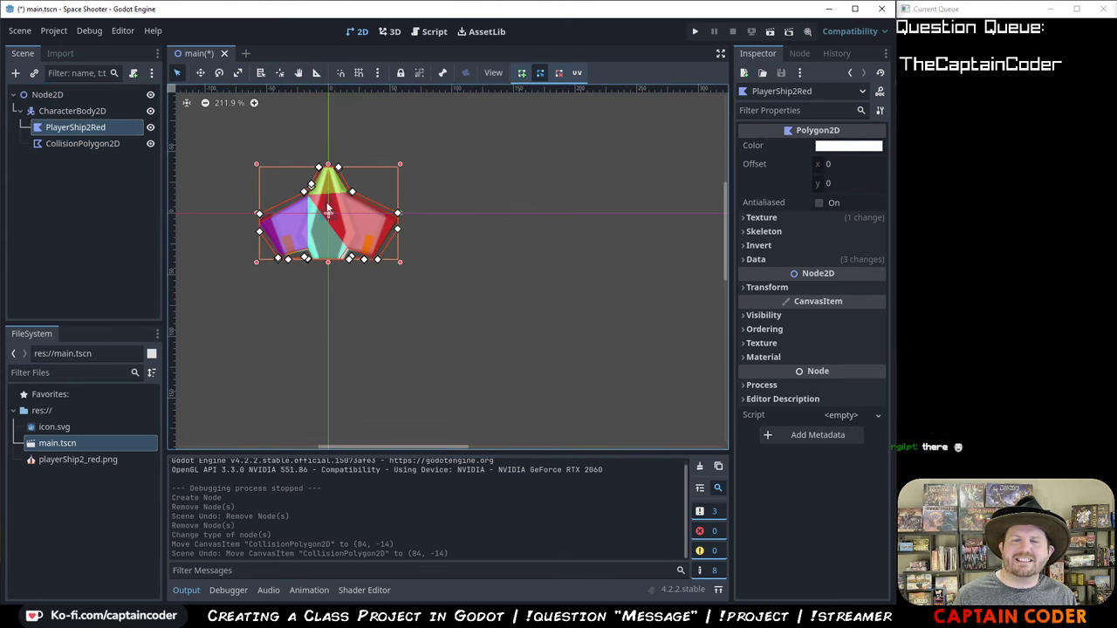
- Delete CollisionPolygon2D and examine PlayerShip2Red's polygon outline, and undo both the deletion and the Polygon2D conversion
left_click(103, 145)
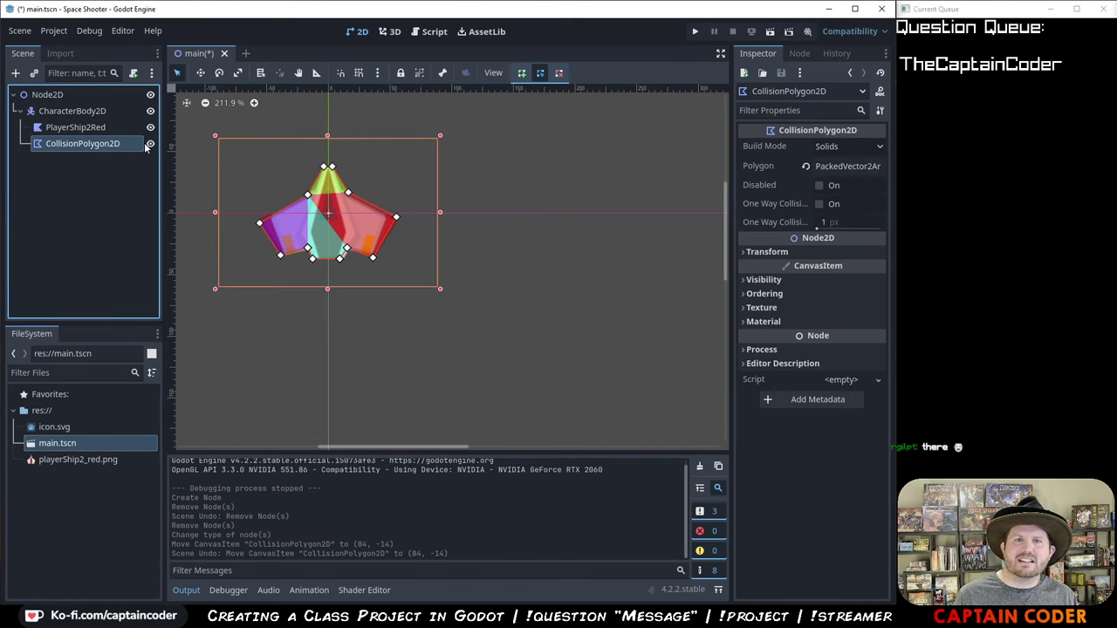
key("Delete")
left_click(721, 429)
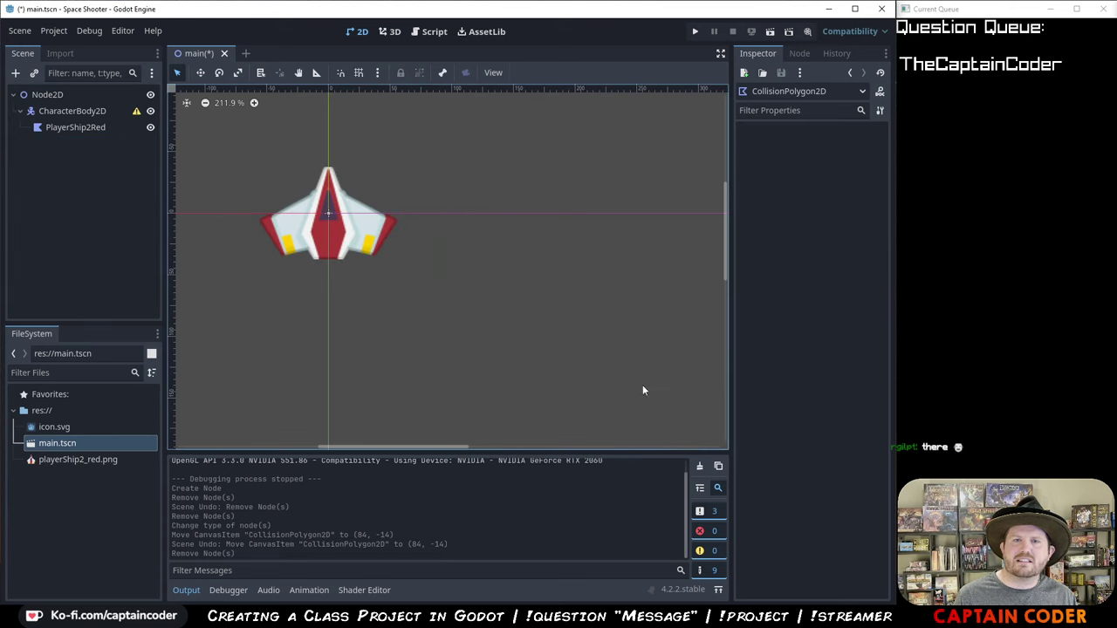
left_click(90, 129)
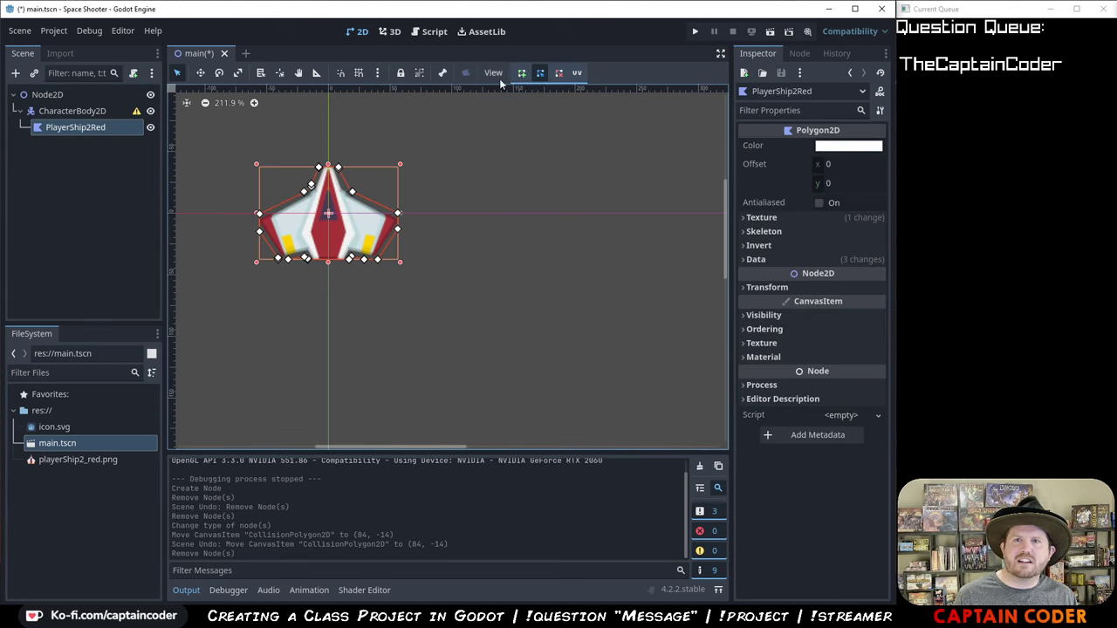
key("ctrl+z")
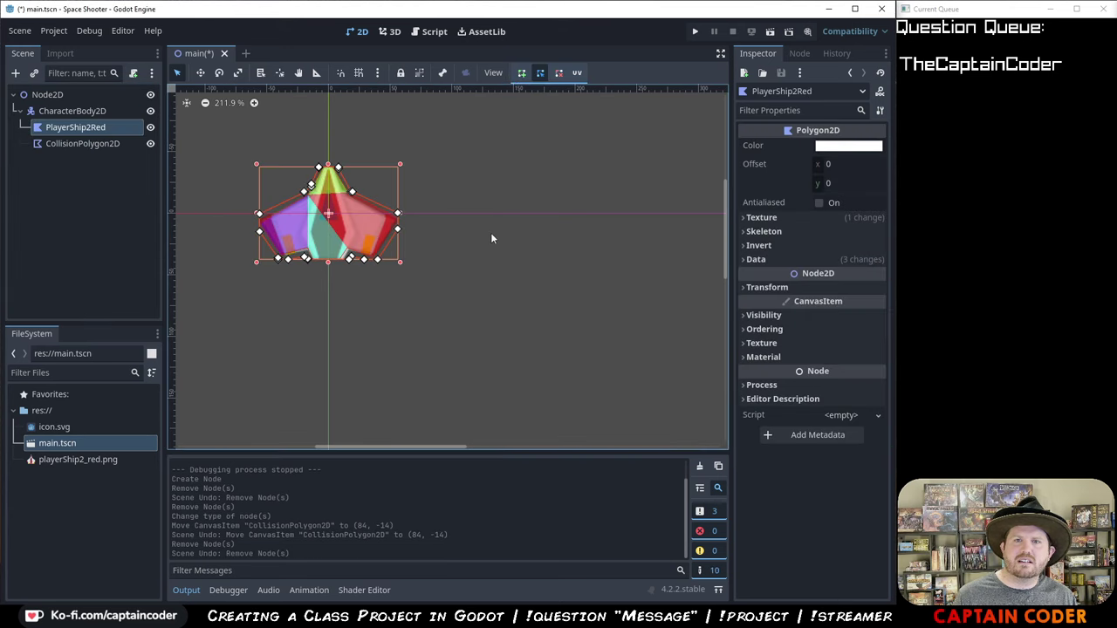
key("ctrl+z")
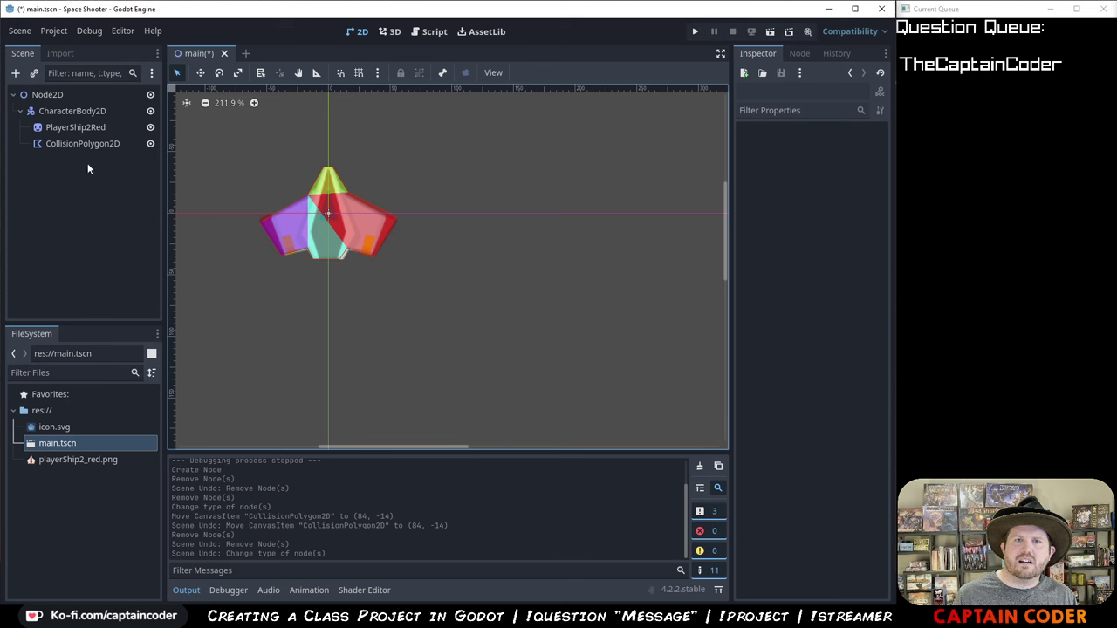
- Delete the CollisionPolygon2D node from under CharacterBody2D
left_click(76, 129)
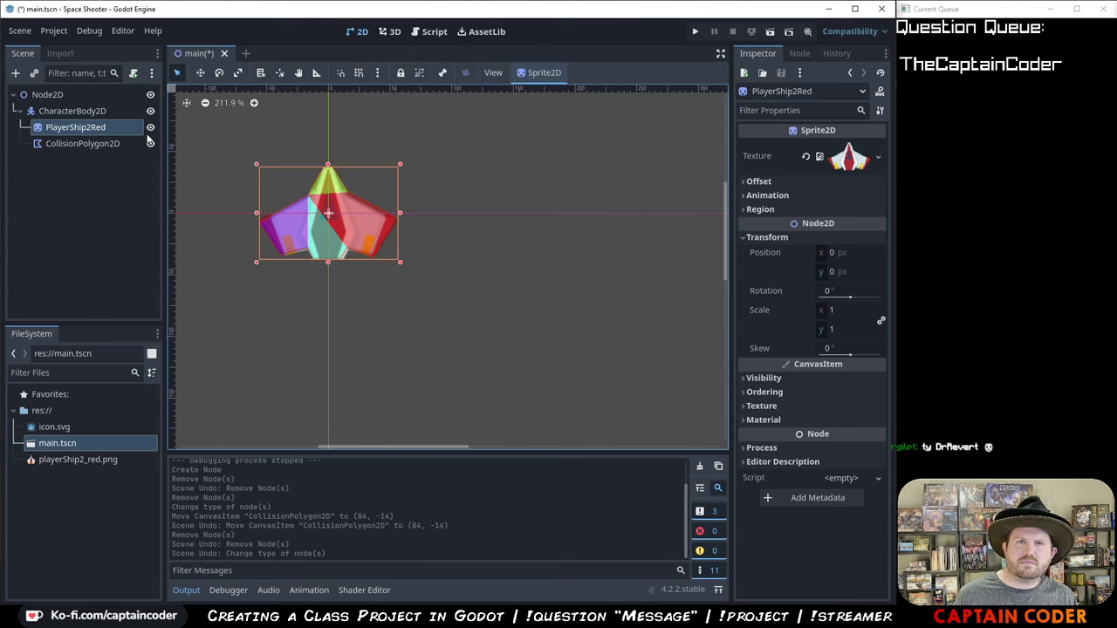
left_click(109, 144)
key("Delete")
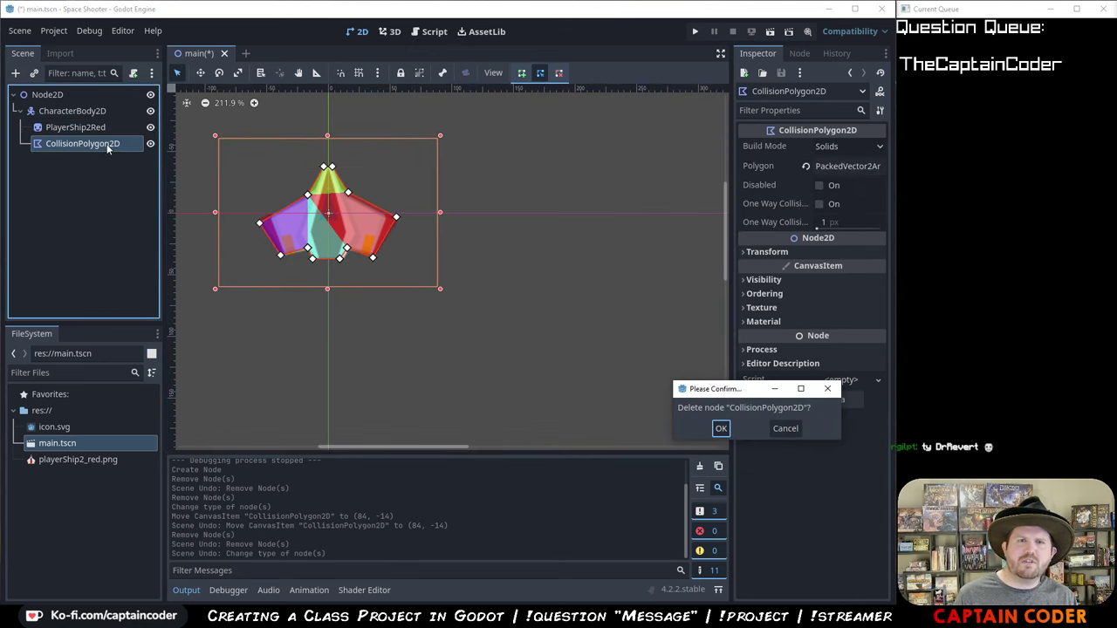
left_click(721, 429)
- Convert the PlayerShip2Red sprite to a Polygon2D, and check its outline and the parent CharacterBody2D node
left_click(77, 128)
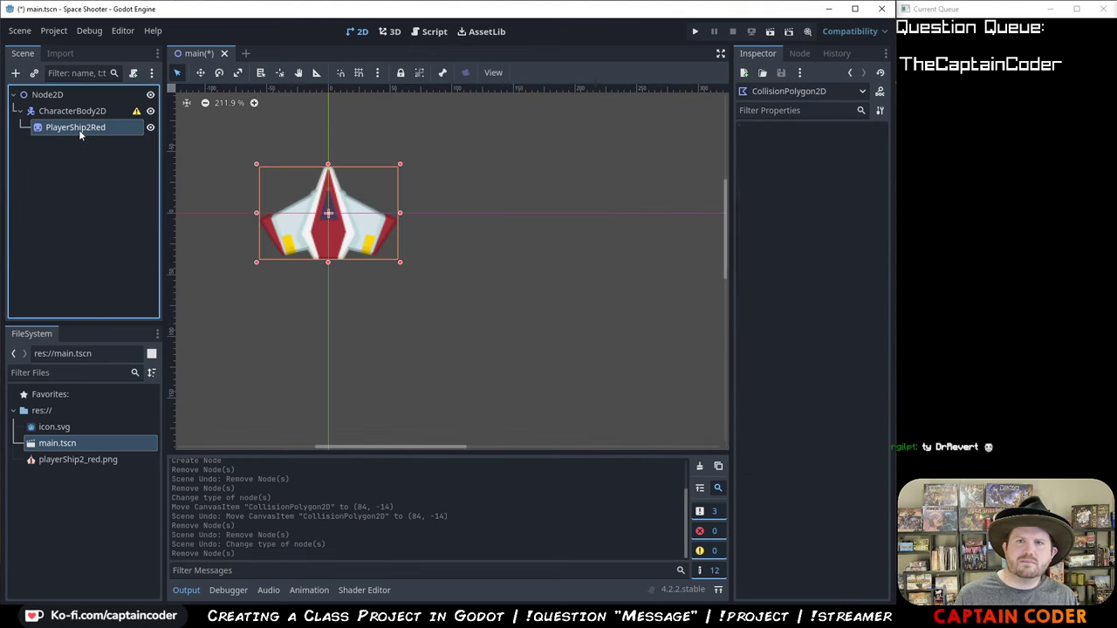
left_click(534, 75)
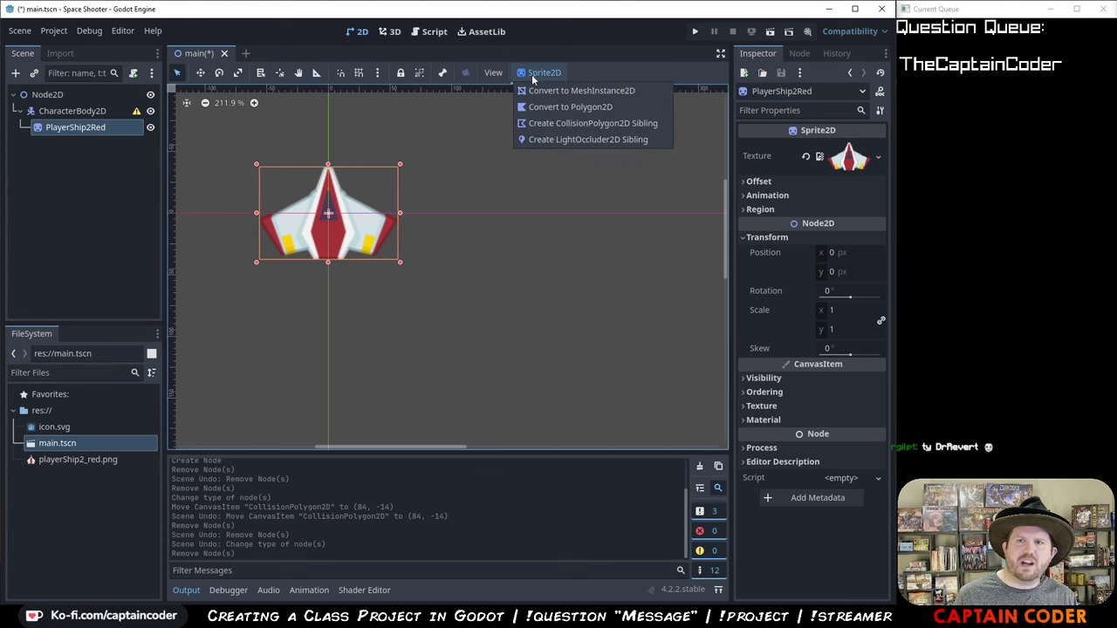
left_click(606, 108)
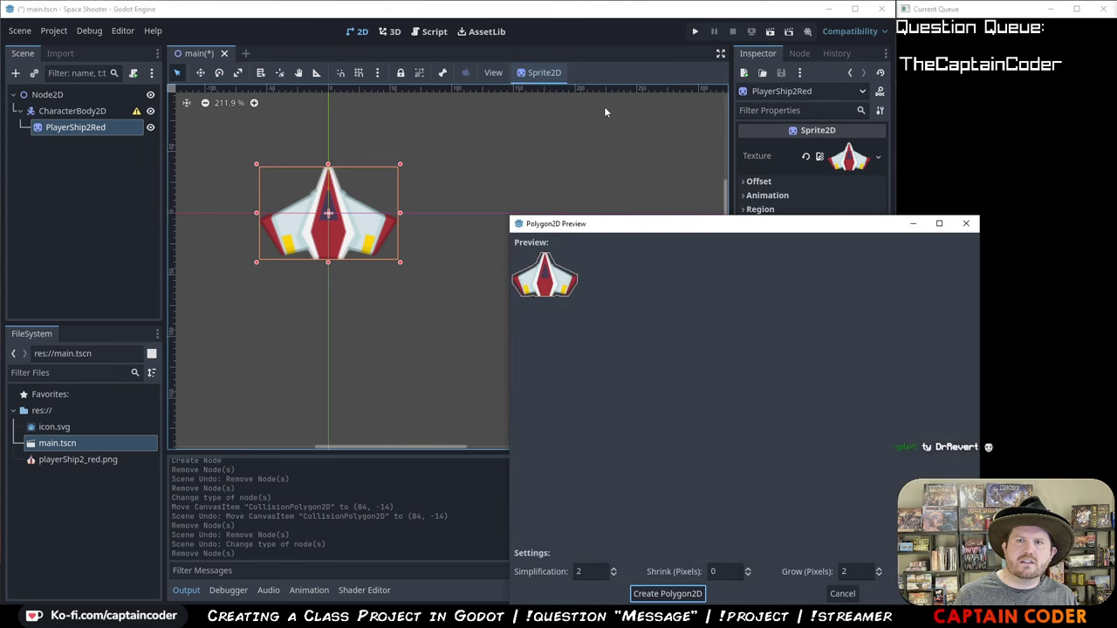
left_click_drag(628, 224, 426, 124)
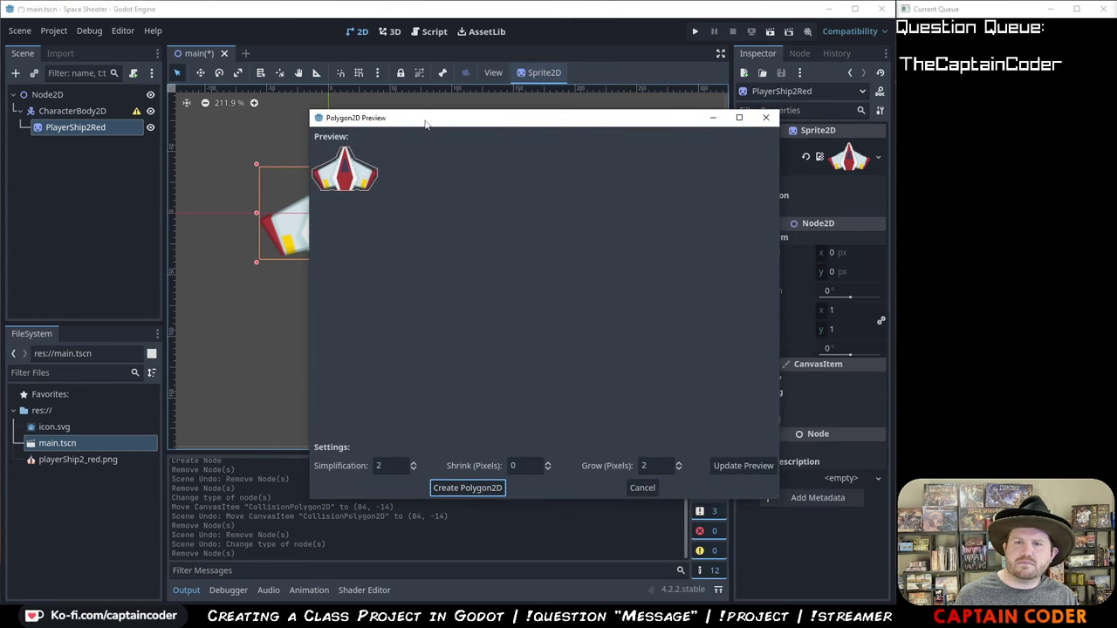
left_click(468, 491)
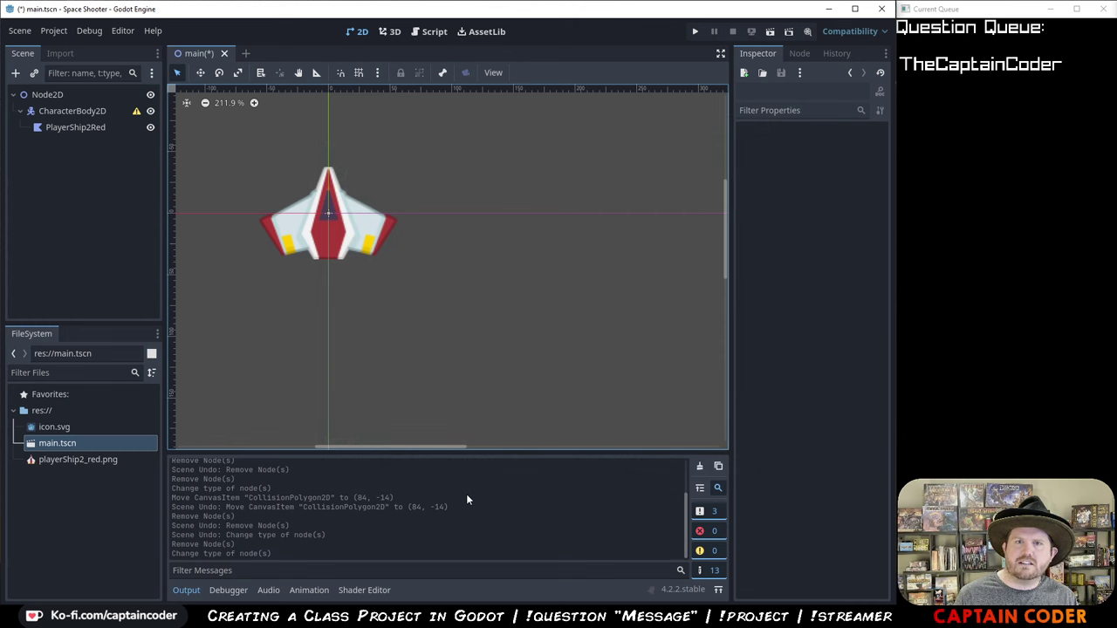
left_click(108, 131)
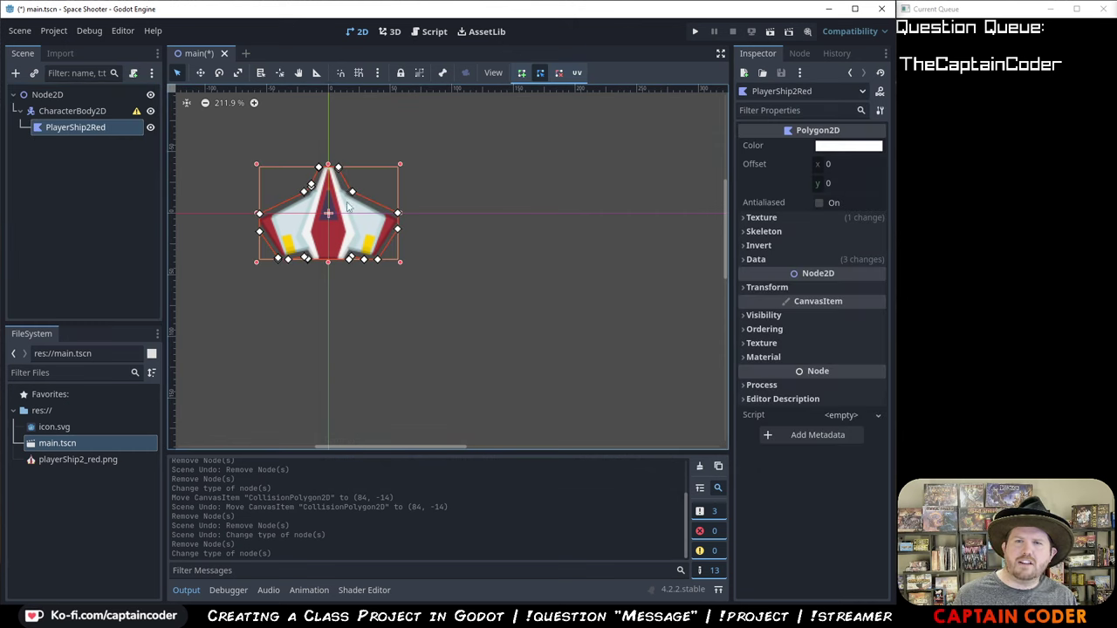
left_click(107, 112)
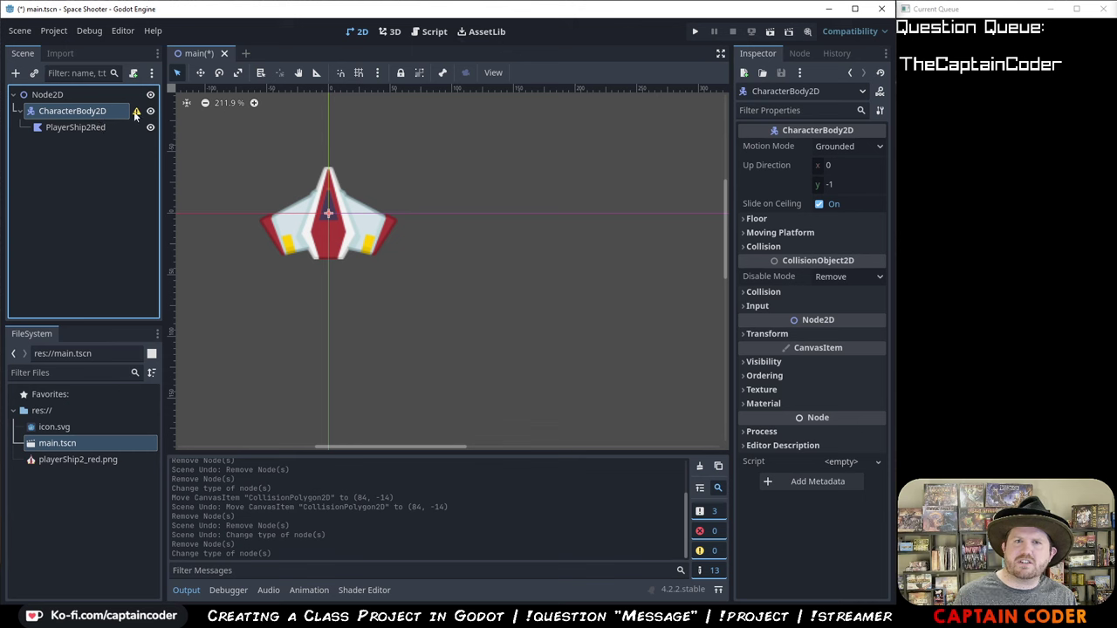
- Undo the Polygon2D conversion of PlayerShip2Red and the earlier node removal, and delete the restored CollisionPolygon2D node
left_click(97, 127)
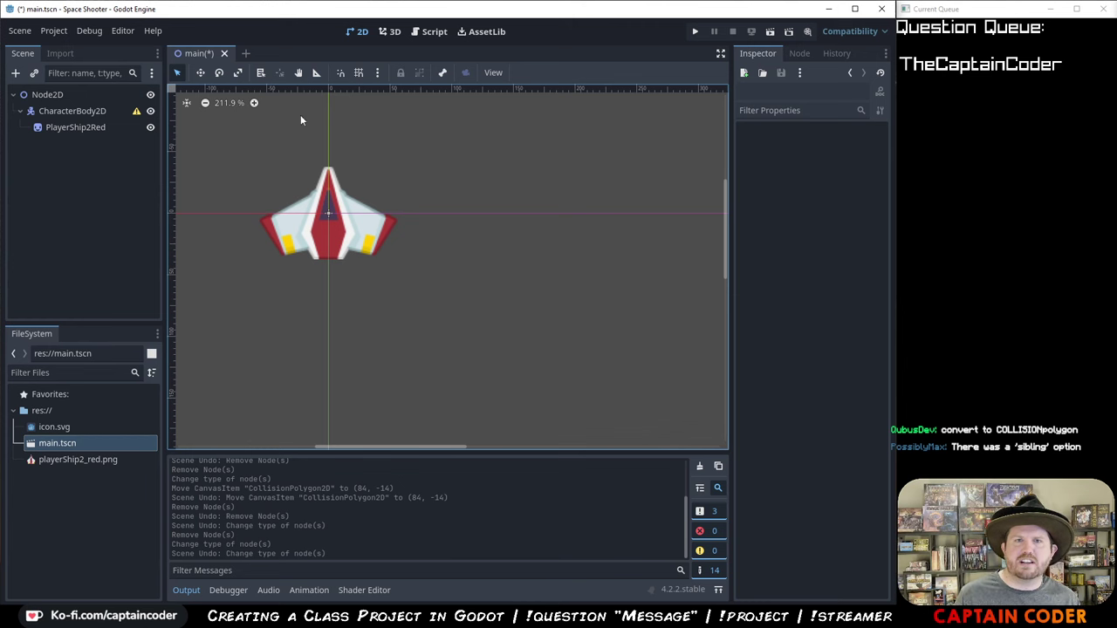
key("ctrl+z")
left_click(102, 145)
key("Delete")
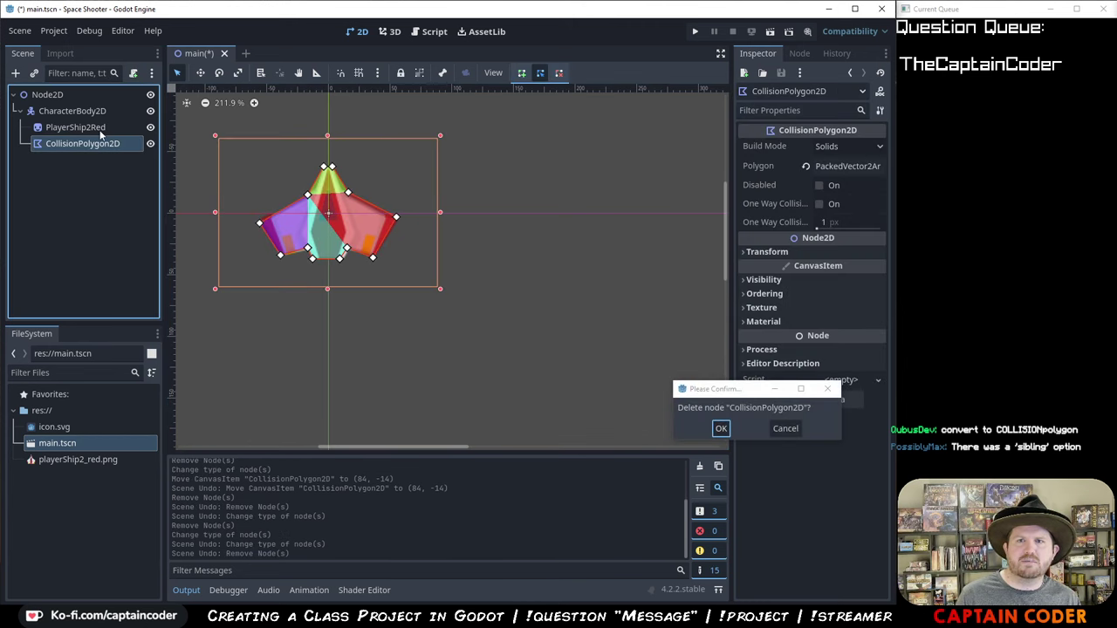
left_click(722, 429)
- Try generating a CollisionPolygon2D sibling from the PlayerShip2Red sprite, and delete the generated node
left_click(91, 128)
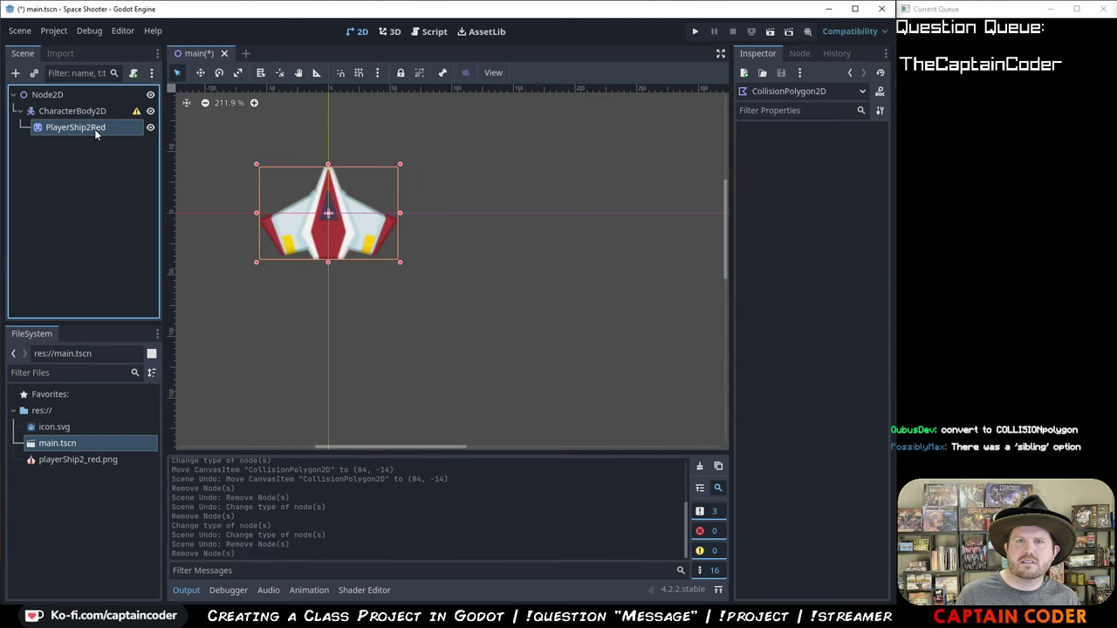
left_click(539, 72)
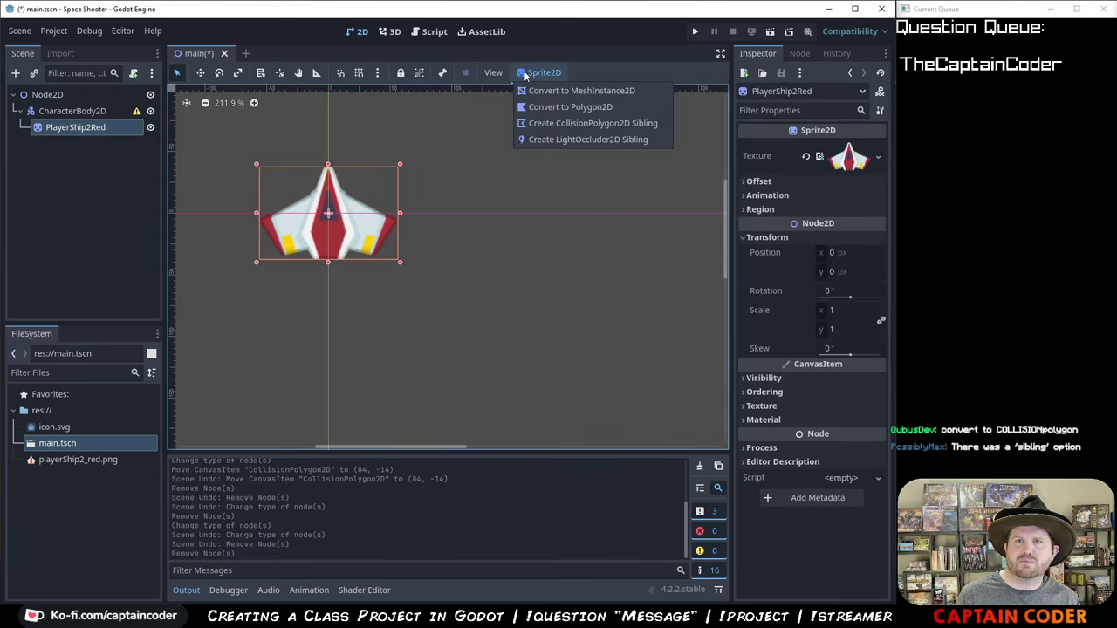
left_click(589, 122)
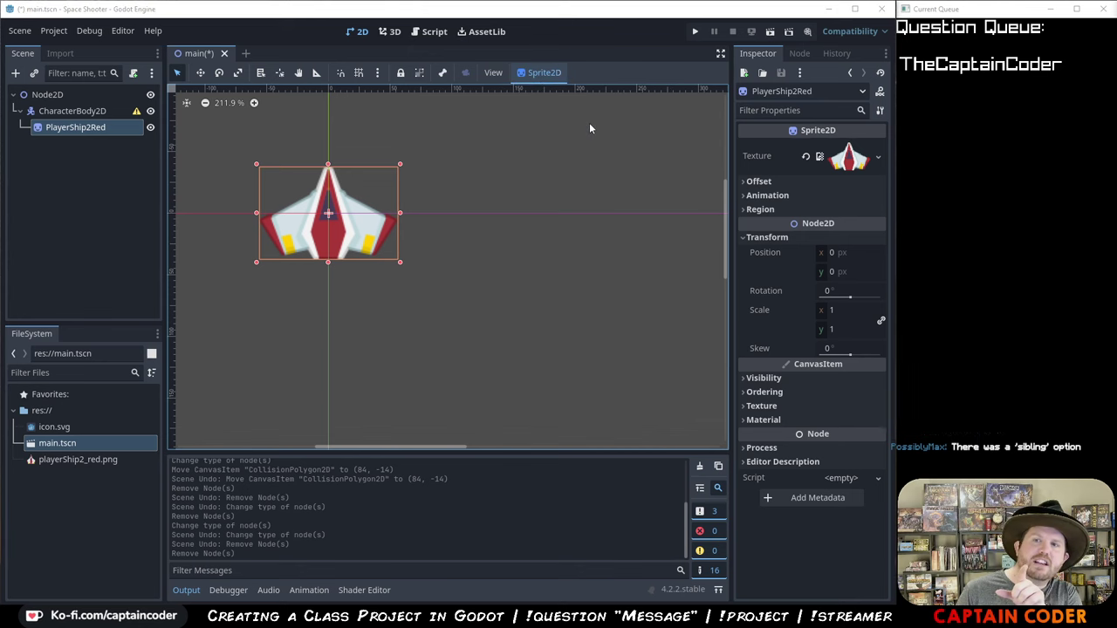
left_click(685, 590)
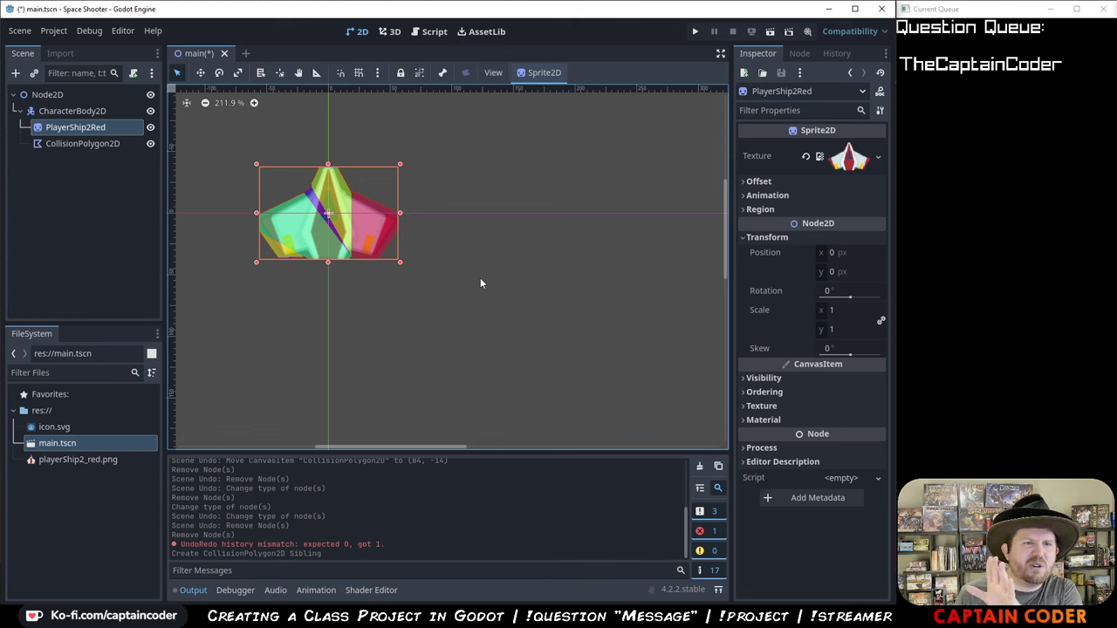
left_click(85, 144)
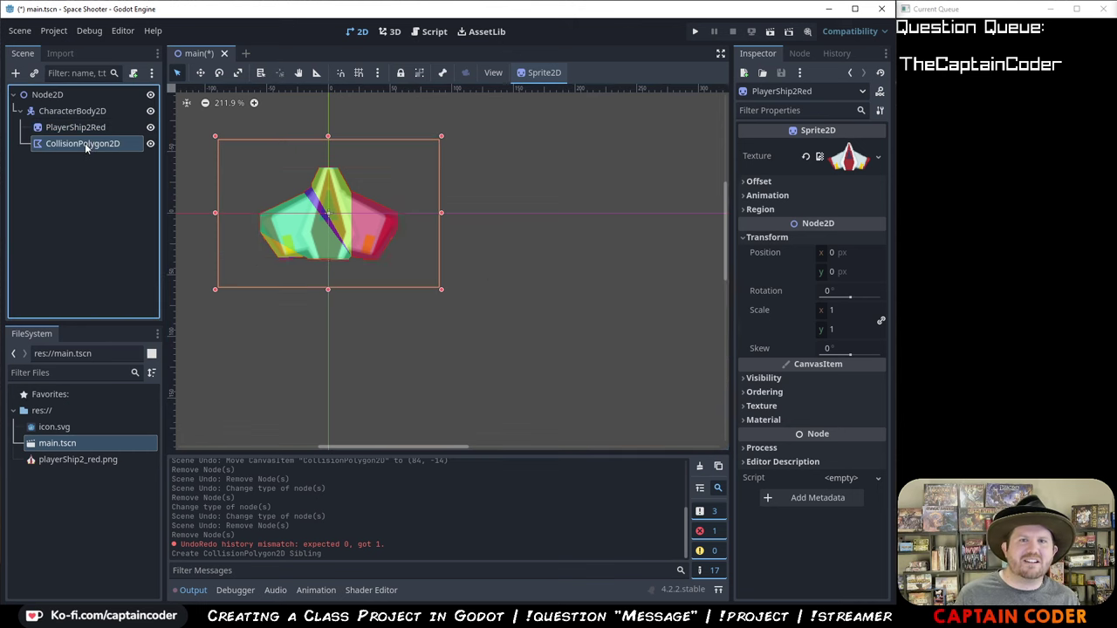
key("Delete")
left_click(720, 429)
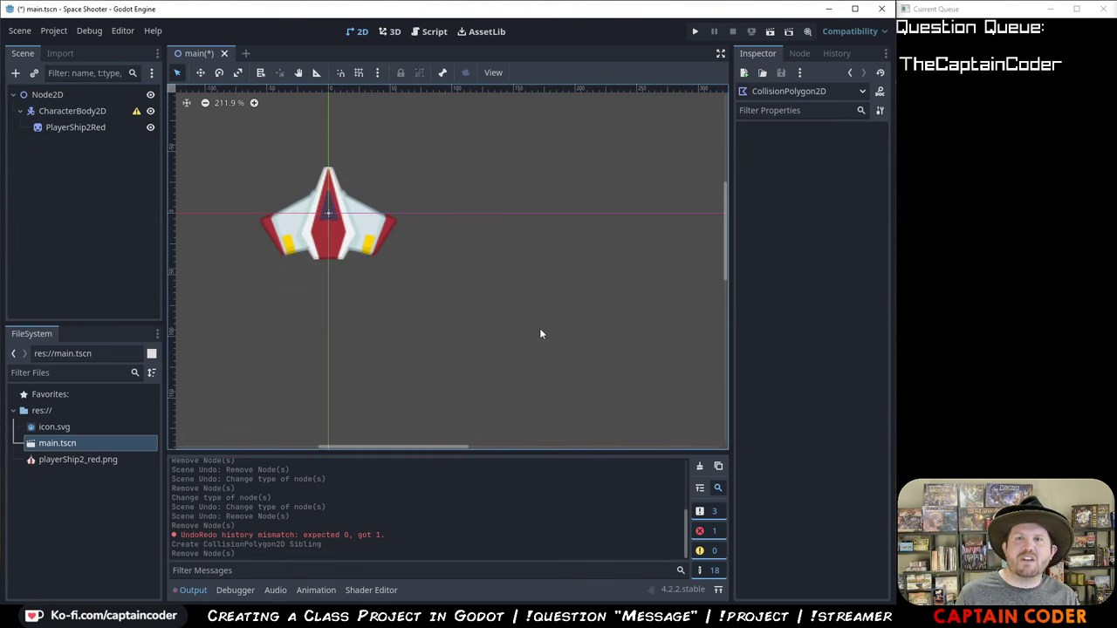
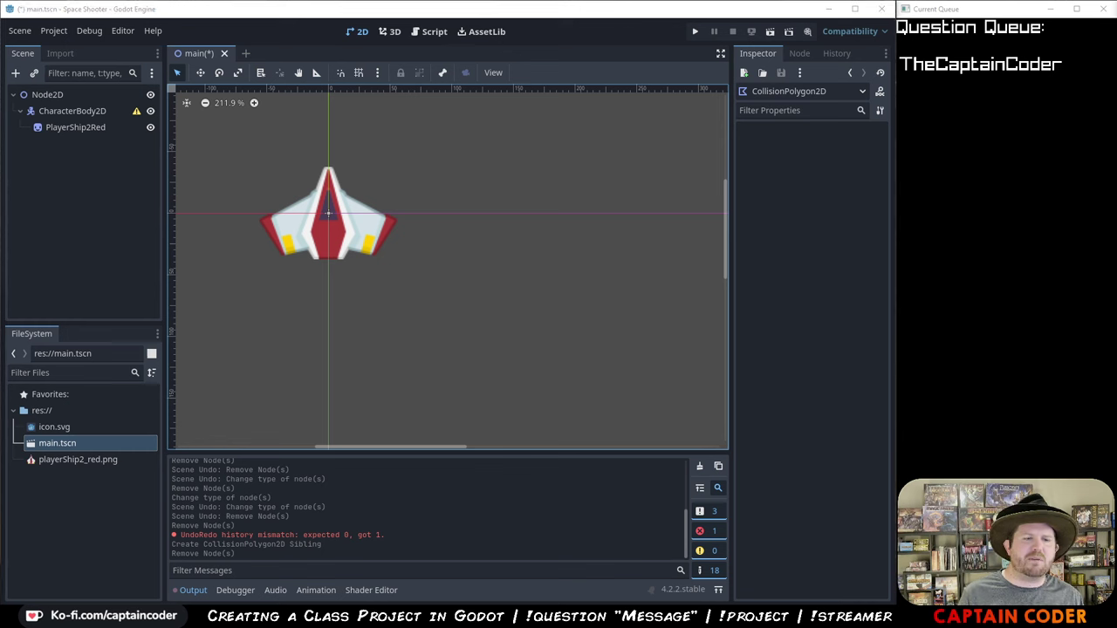
- Restore the deleted CollisionPolygon2D to check its outline around the ship, and delete it again
left_click(96, 113)
left_click(91, 128)
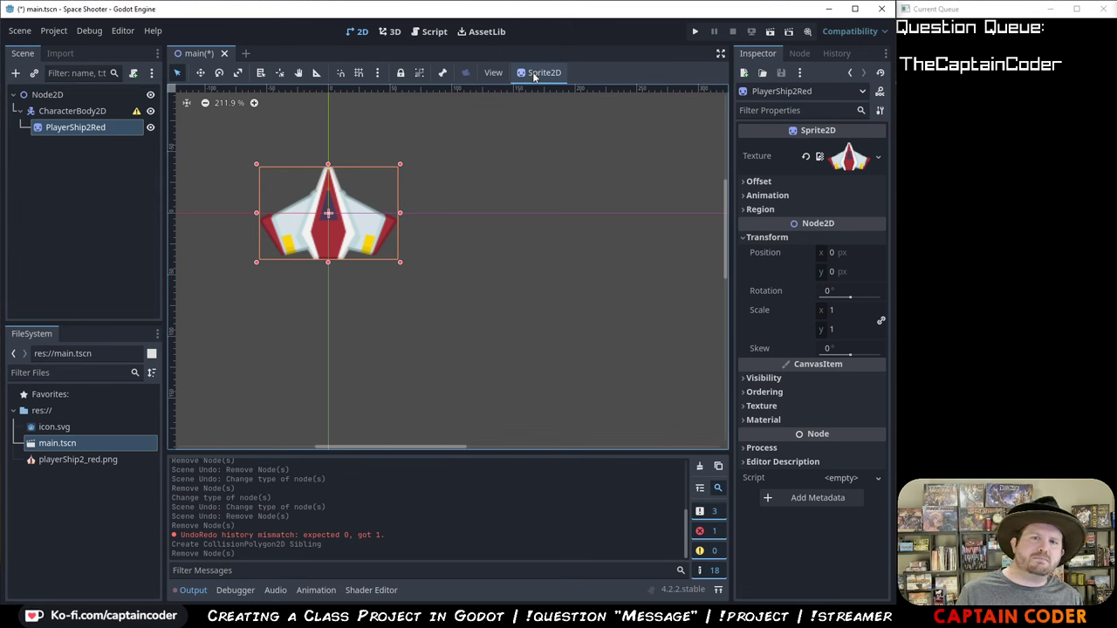
key("ctrl+z")
left_click(108, 145)
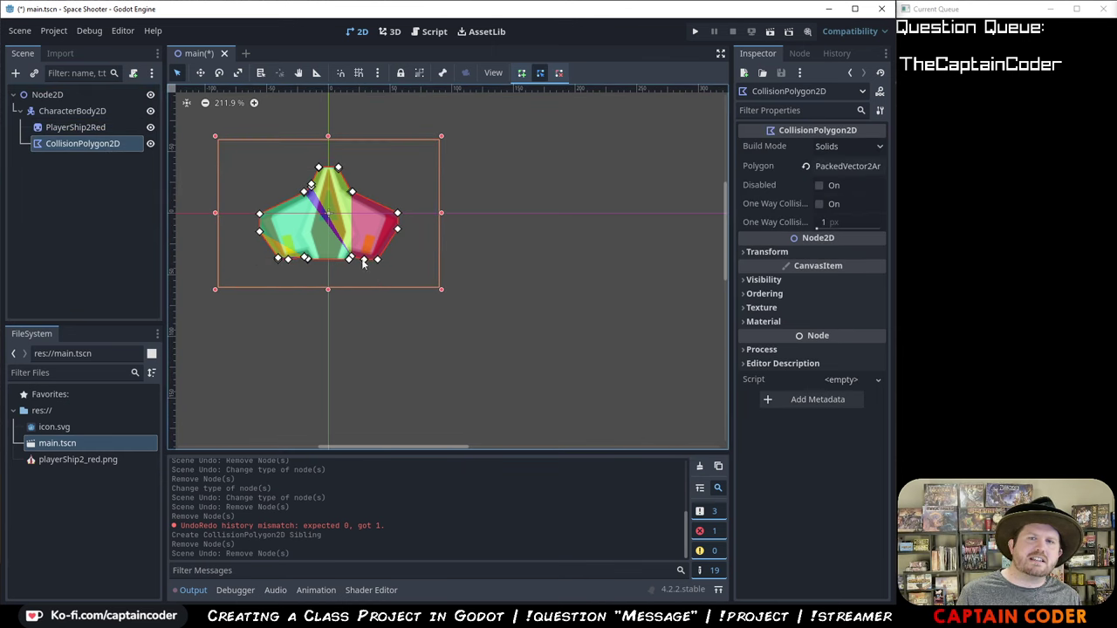
key("Delete")
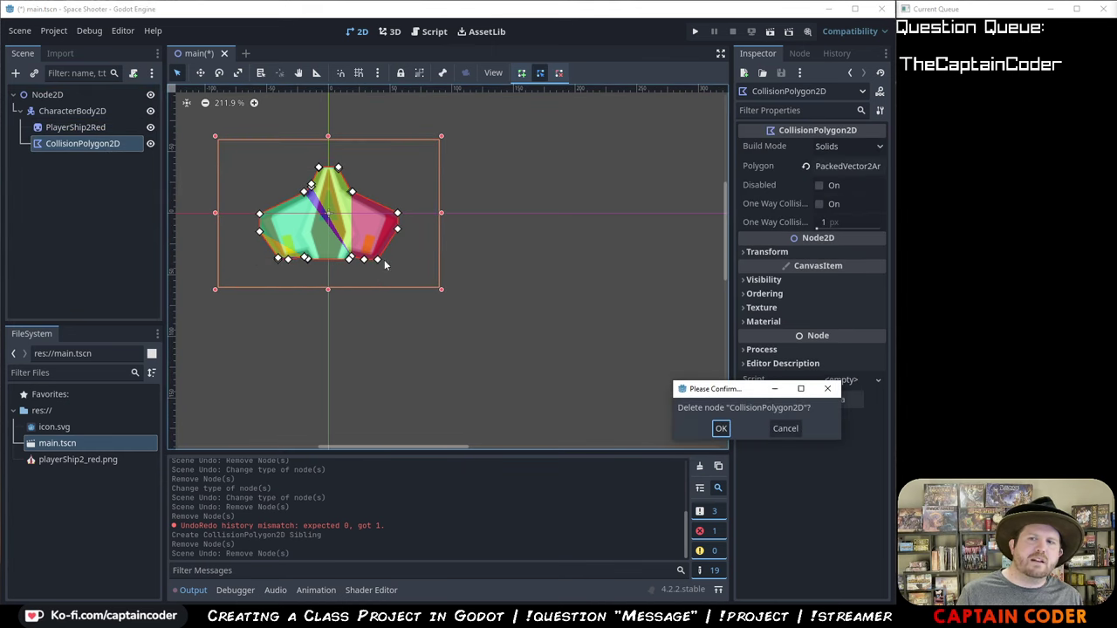
left_click(720, 428)
- Capture the scene tree and viewport with PlayerShip2Red selected and Create CollisionPolygon2D Sibling highlighted, and open the capture in the Greenshot image editor
left_click(85, 129)
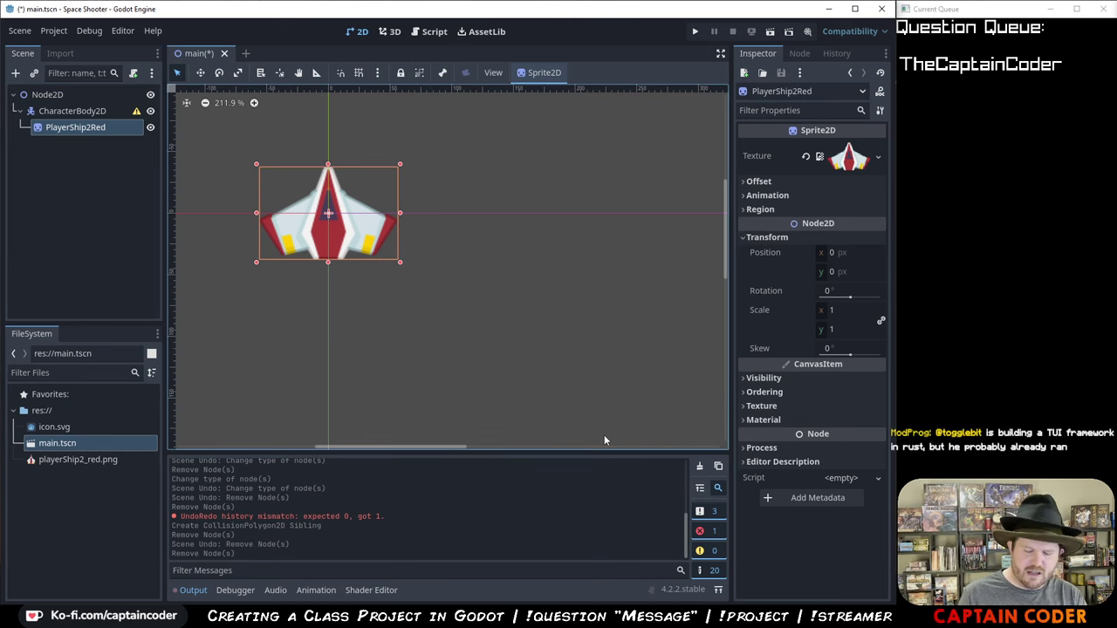
left_click(544, 73)
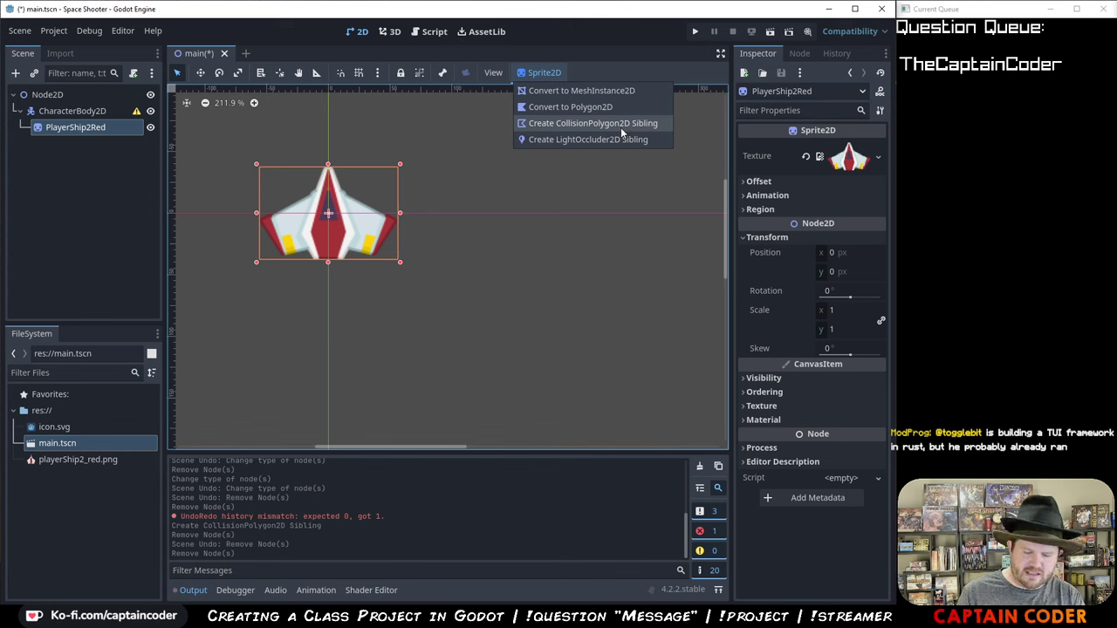
key("ctrl+Print")
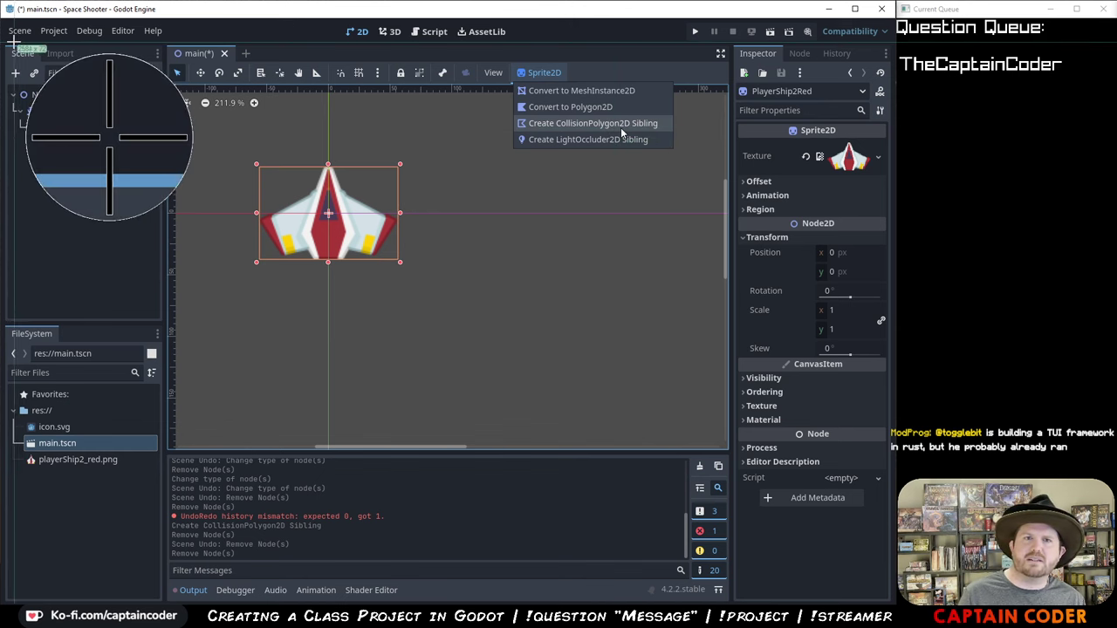
left_click_drag(11, 41, 693, 238)
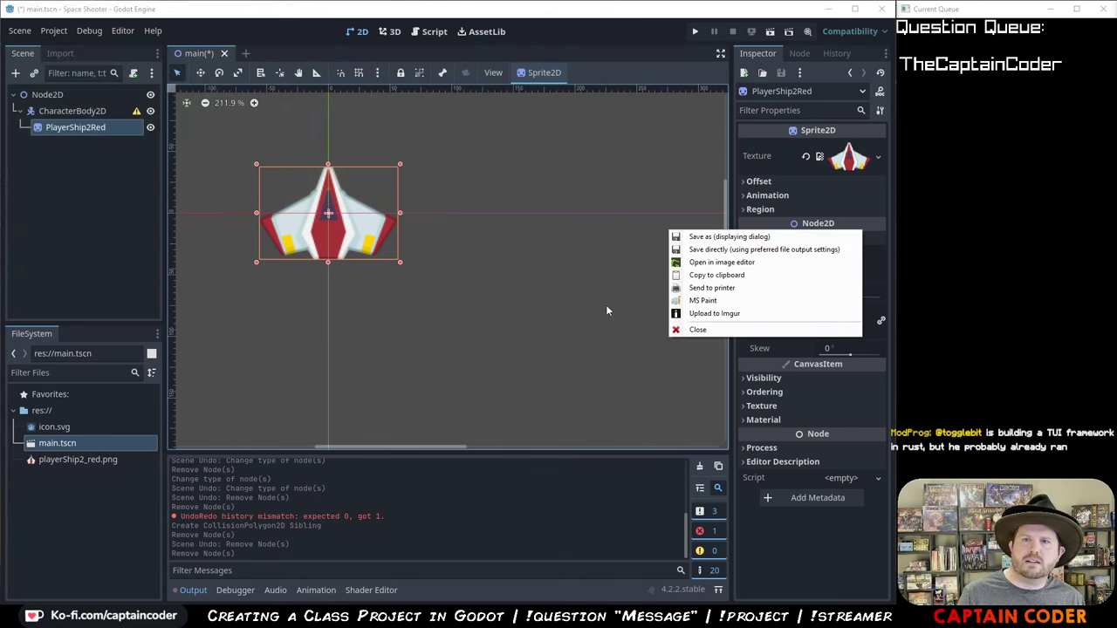
mouse_move(721, 262)
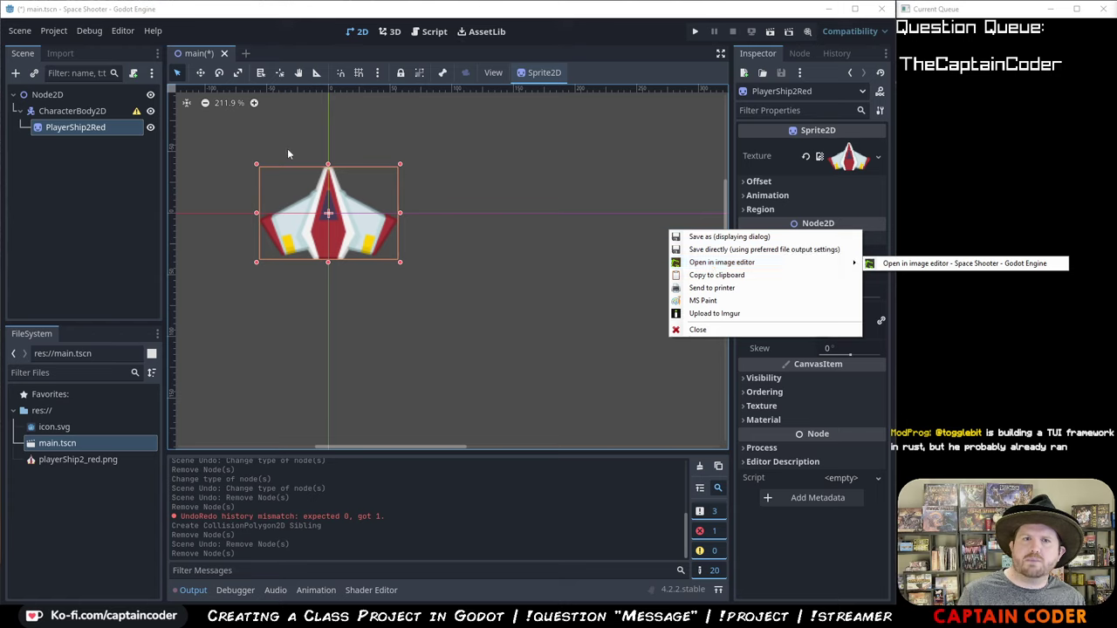
left_click(965, 263)
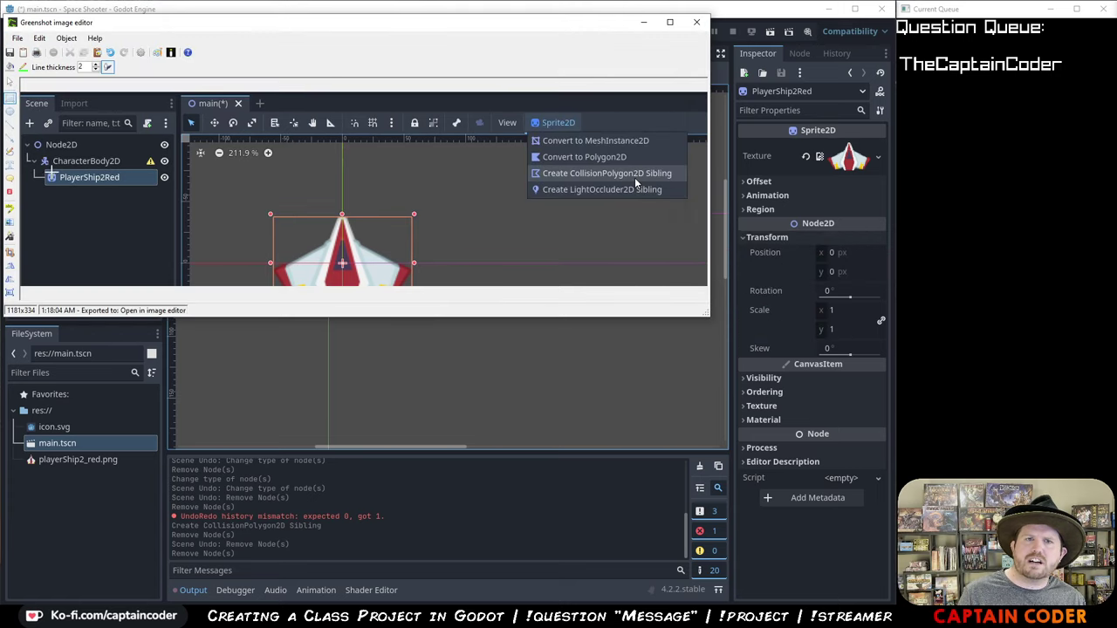
- Outline PlayerShip2Red, Sprite2D and Create CollisionPolygon2D Sibling in the screenshot with green rectangles
left_click_drag(44, 170, 164, 185)
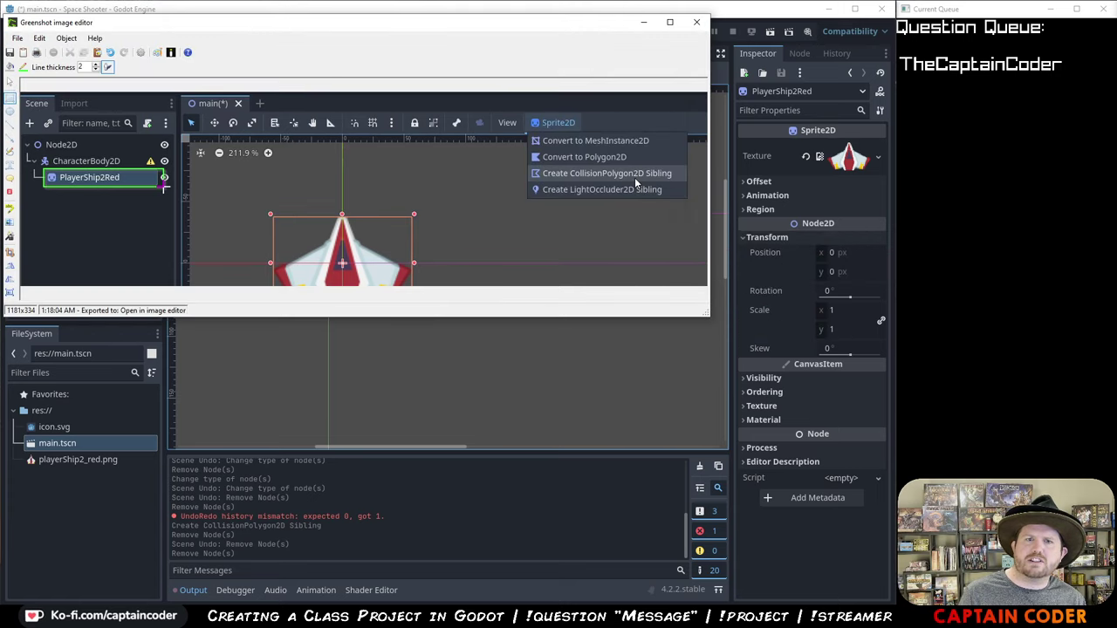
left_click_drag(524, 112, 597, 131)
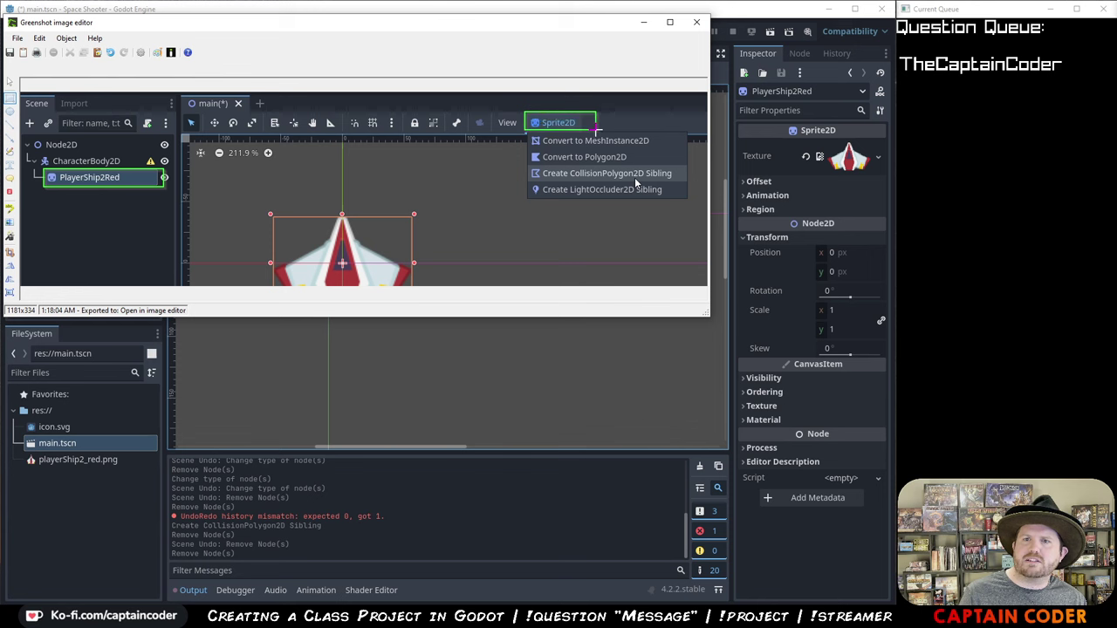
left_click_drag(529, 166, 692, 181)
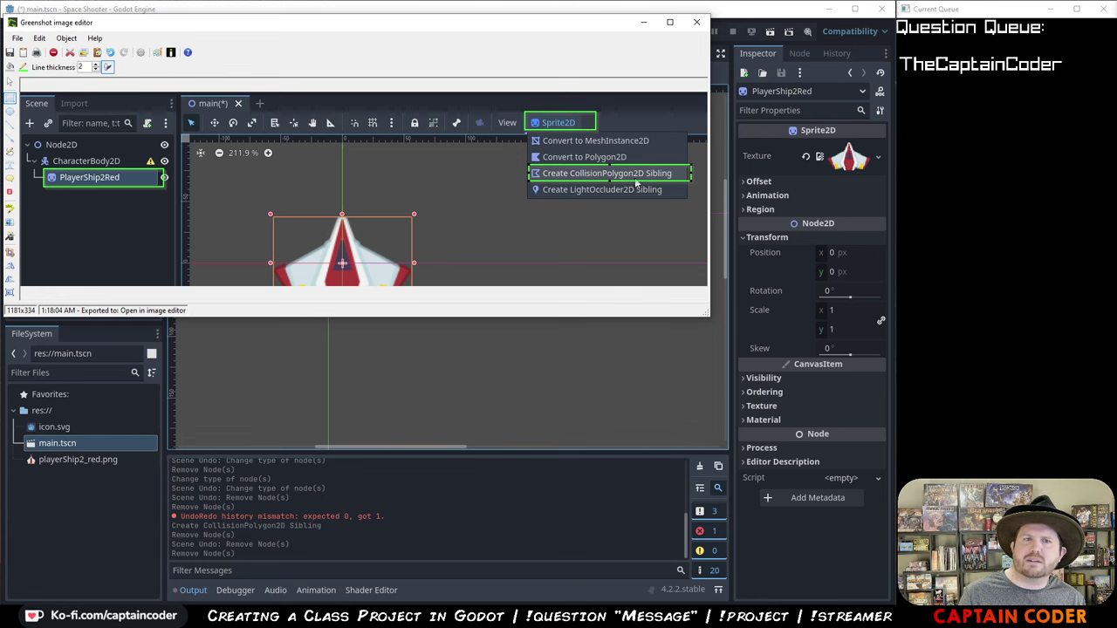
- Add counter markers 1 to 3 beside the outlined PlayerShip2Red, Sprite2D and Create CollisionPolygon2D Sibling items
left_click(10, 191)
left_click(162, 183)
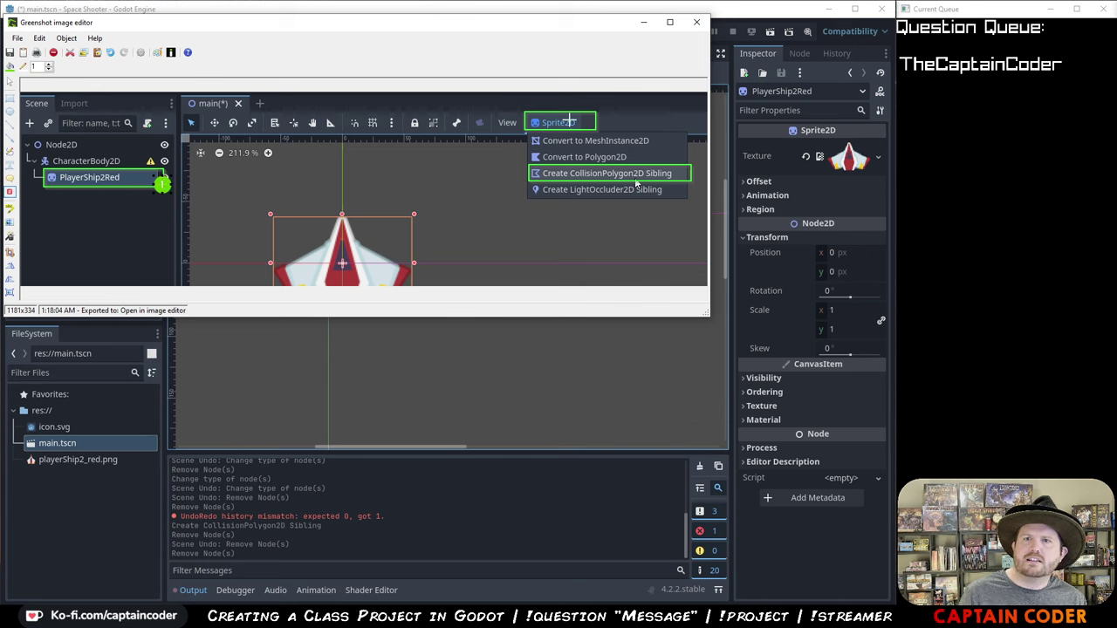
left_click(594, 112)
left_click(518, 172)
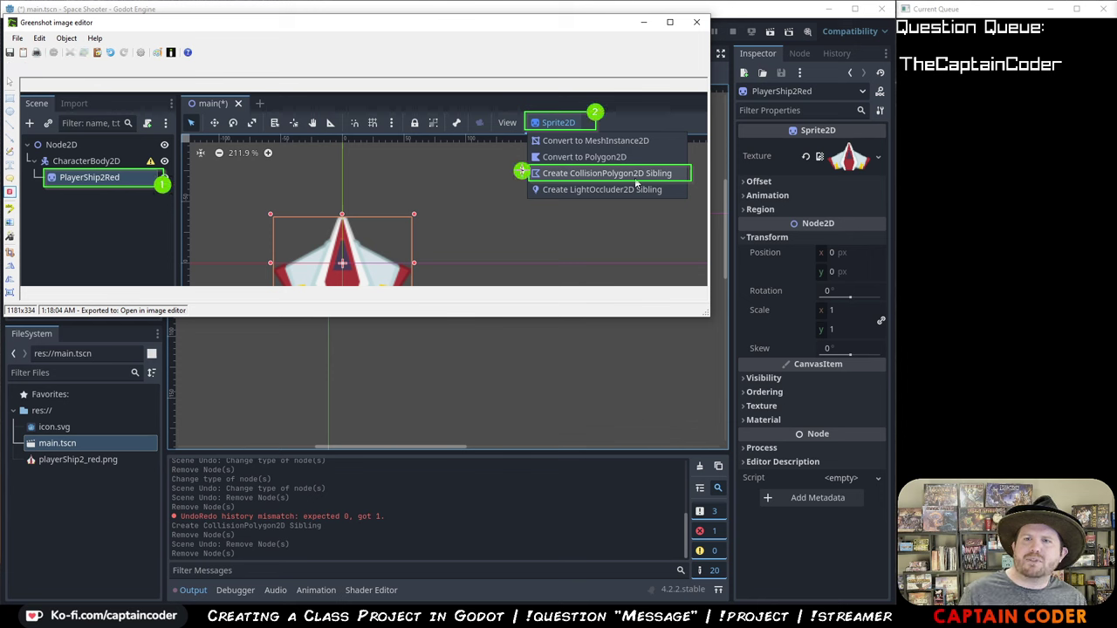
- Copy the annotated screenshot and paste it above the CharacterBody2D script screenshot in the Godot Schmup Screenshots document
left_click(18, 39)
left_click(36, 49)
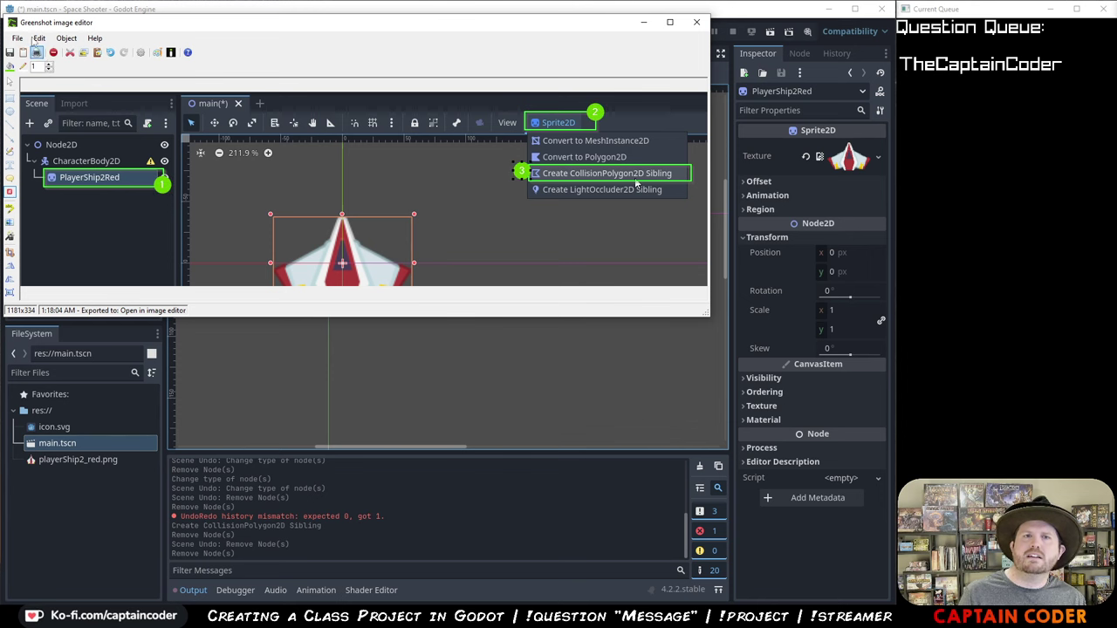
left_click(17, 38)
left_click(86, 87)
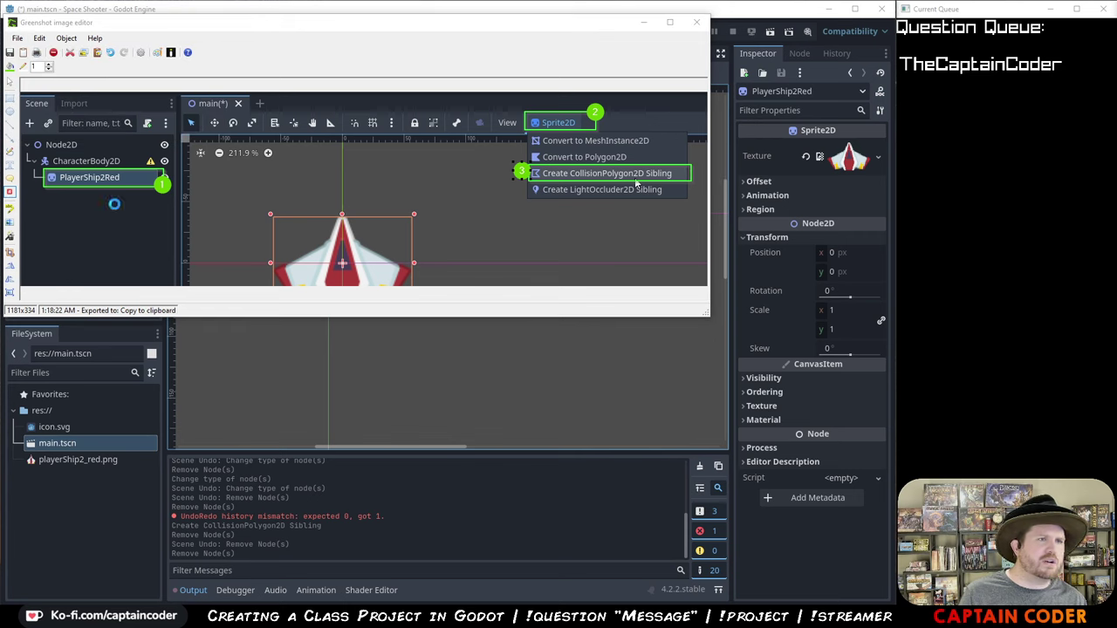
key("alt+Tab")
scroll(515, 279, "down", 10)
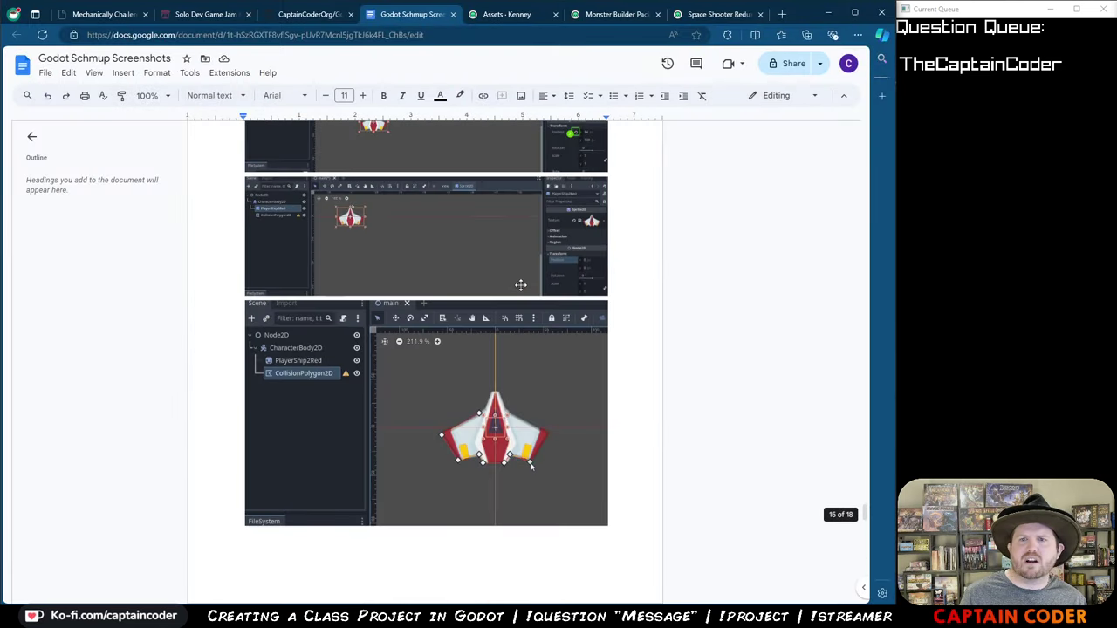
left_click(632, 278)
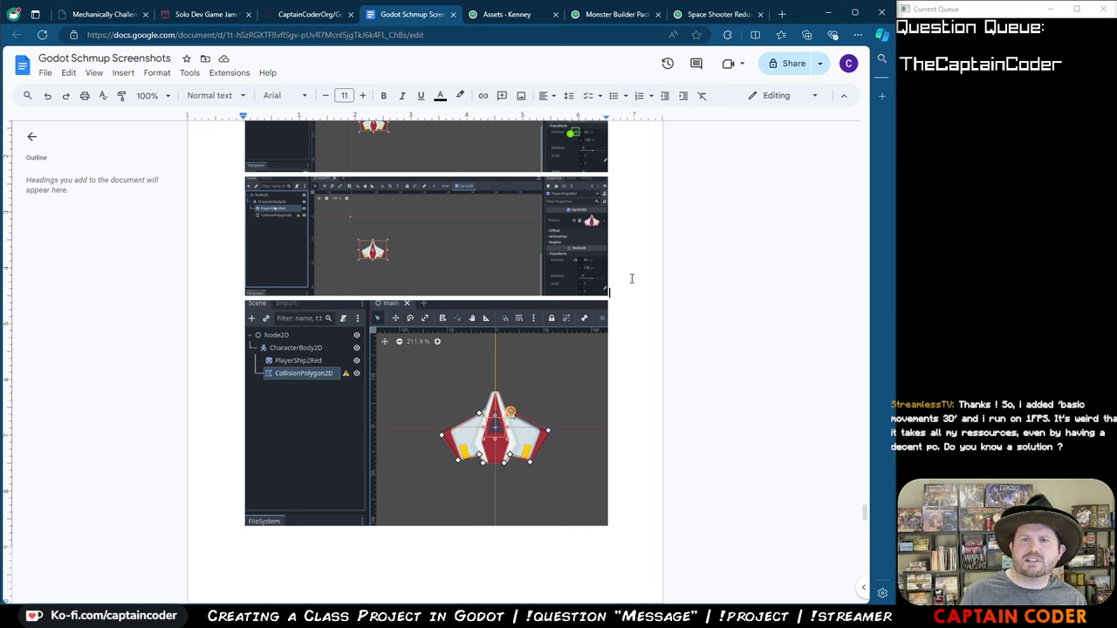
key("ctrl+v")
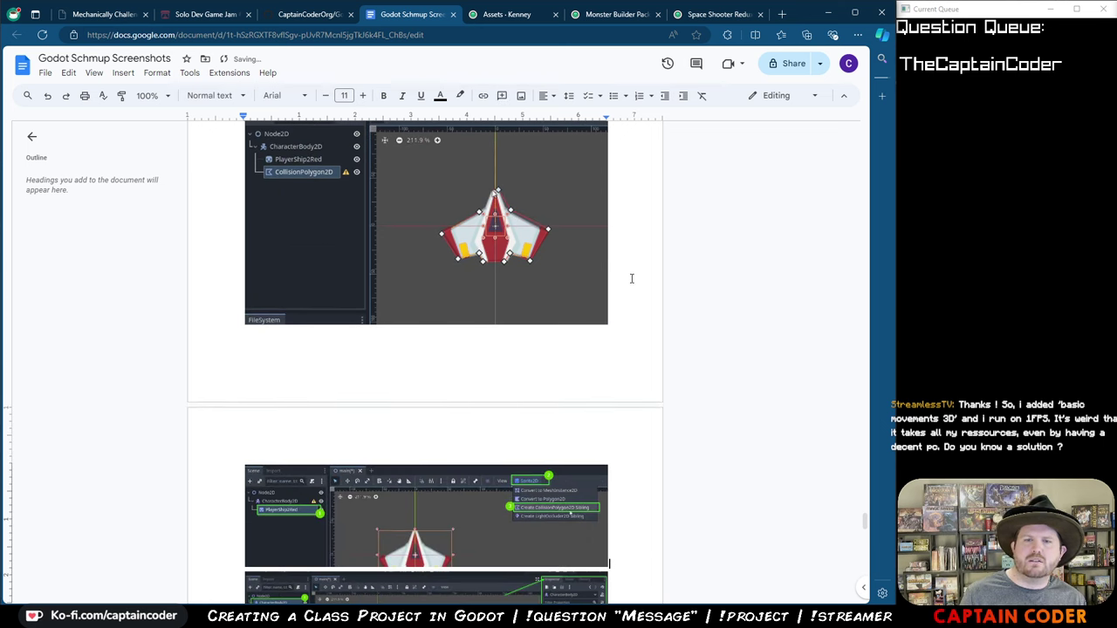
- Move the annotated CollisionPolygon2D sibling screenshot directly below the CharacterBody2D script screenshot, and switch back to the Greenshot image editor
scroll(596, 389, "down", 3)
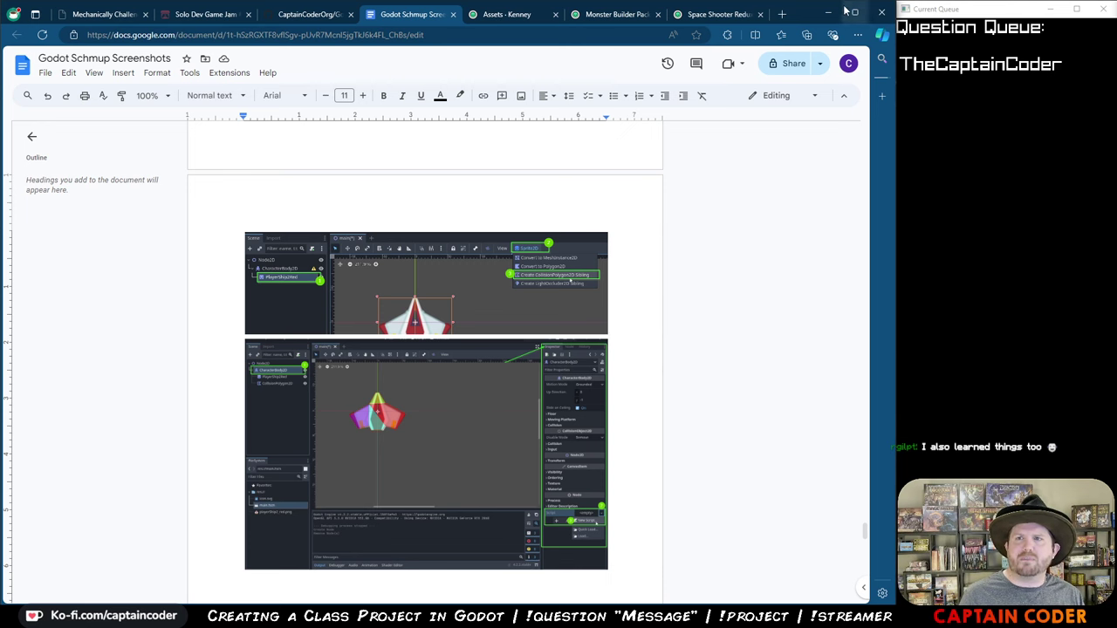
scroll(589, 353, "down", 3)
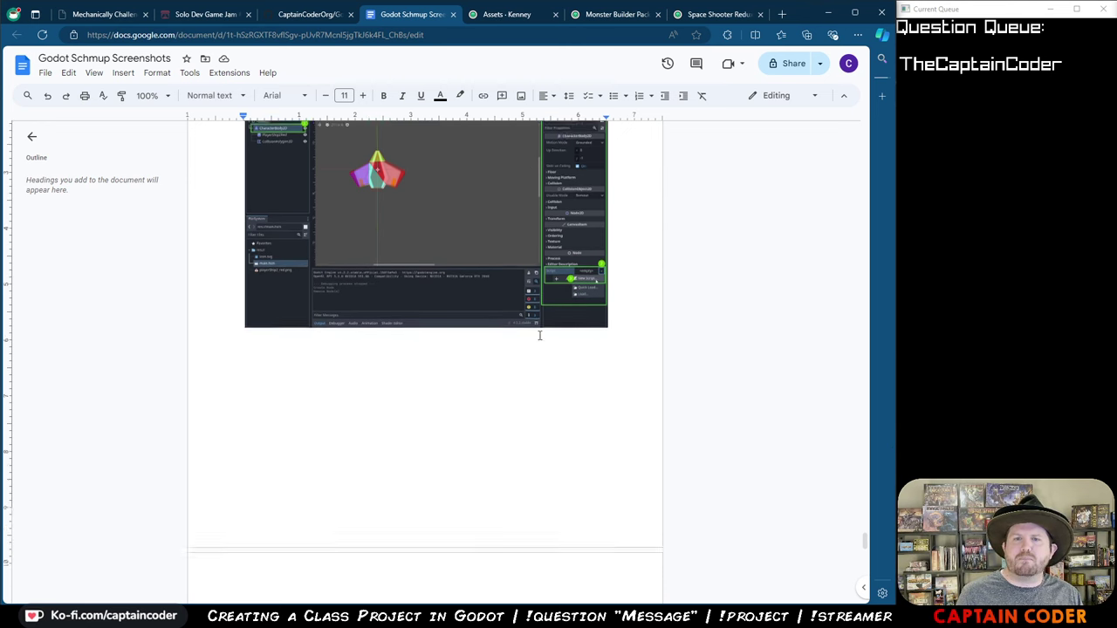
scroll(589, 354, "up", 2)
scroll(589, 354, "down", 4)
scroll(589, 353, "down", 4)
scroll(589, 353, "up", 3)
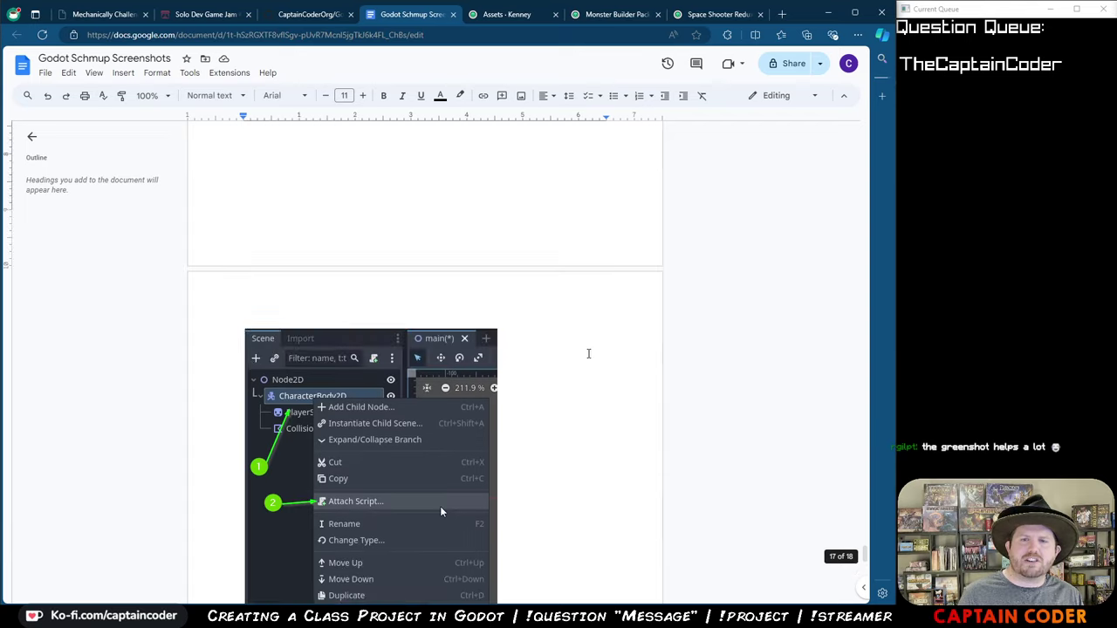
scroll(590, 354, "down", 5)
scroll(633, 332, "down", 3)
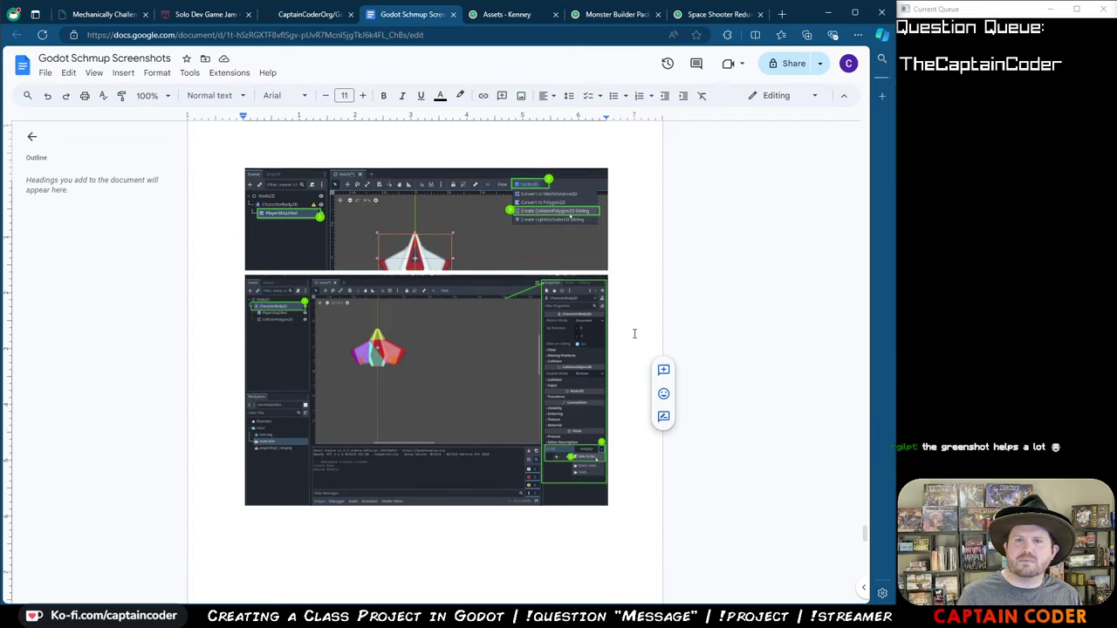
left_click(581, 192)
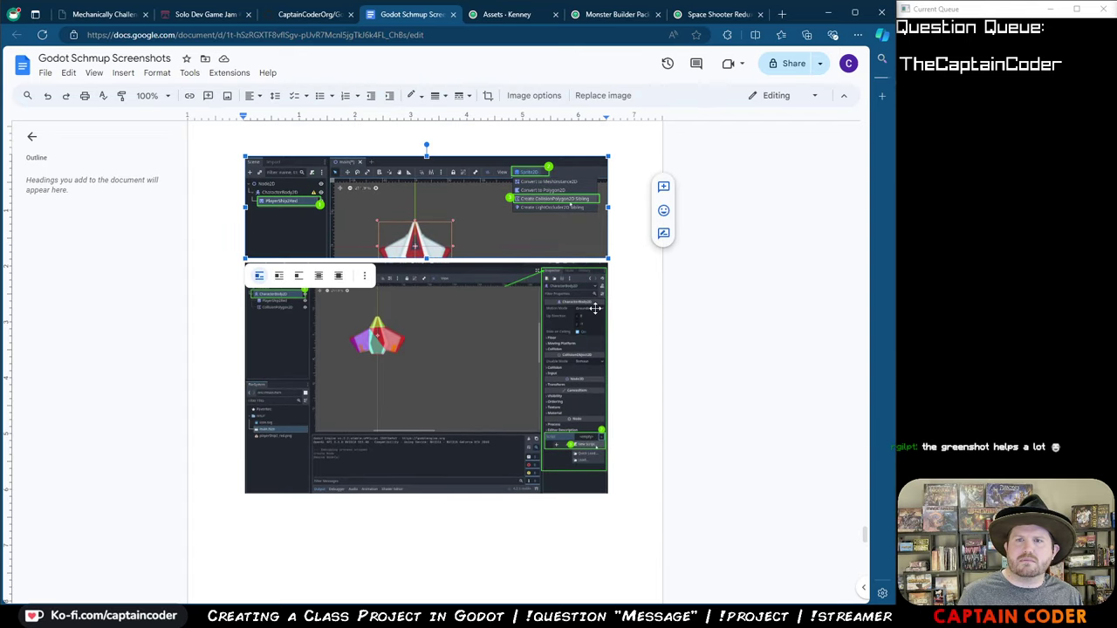
key("Delete")
key("ctrl+v")
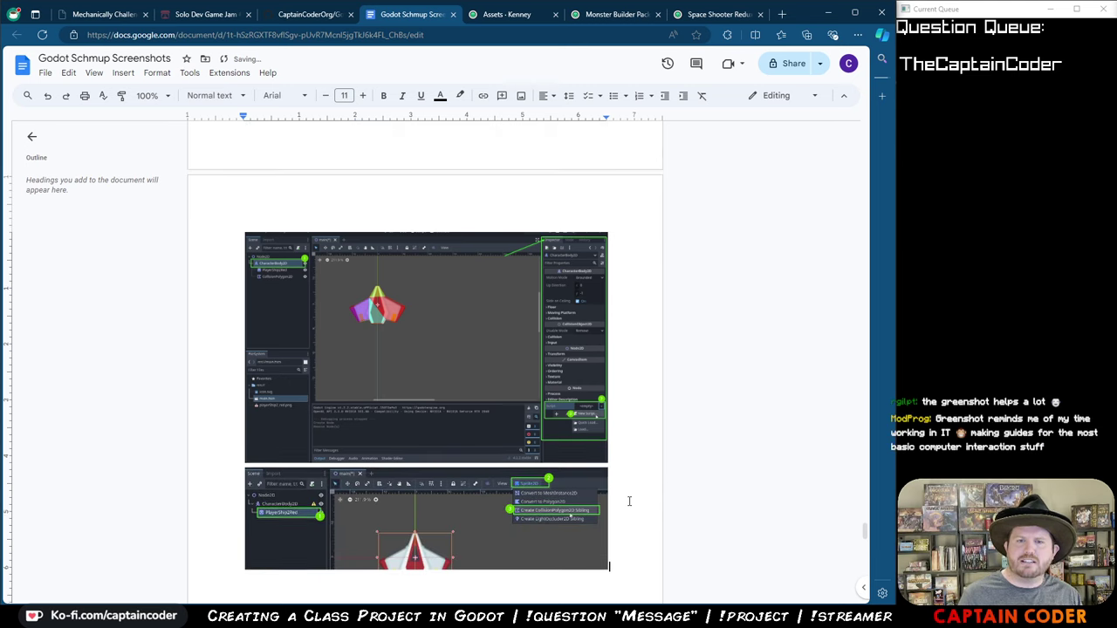
key("alt+Tab")
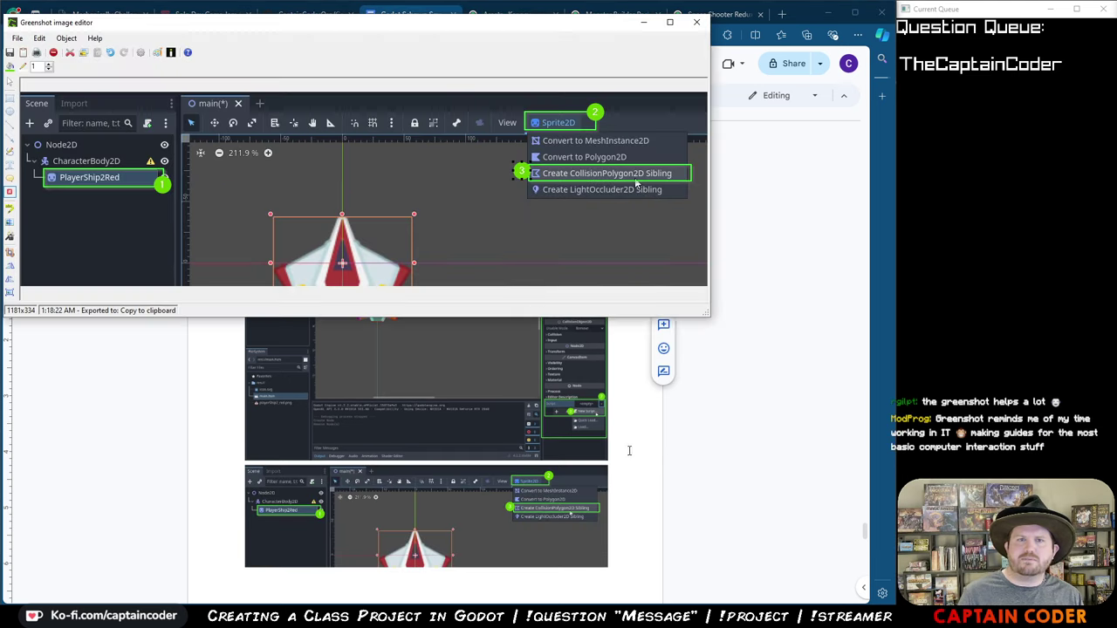
- Close the finished capture, switch to Godot and open the CollisionPolygon2D preview for PlayerShip2Red, repositioning the dialog over the viewport
left_click(696, 22)
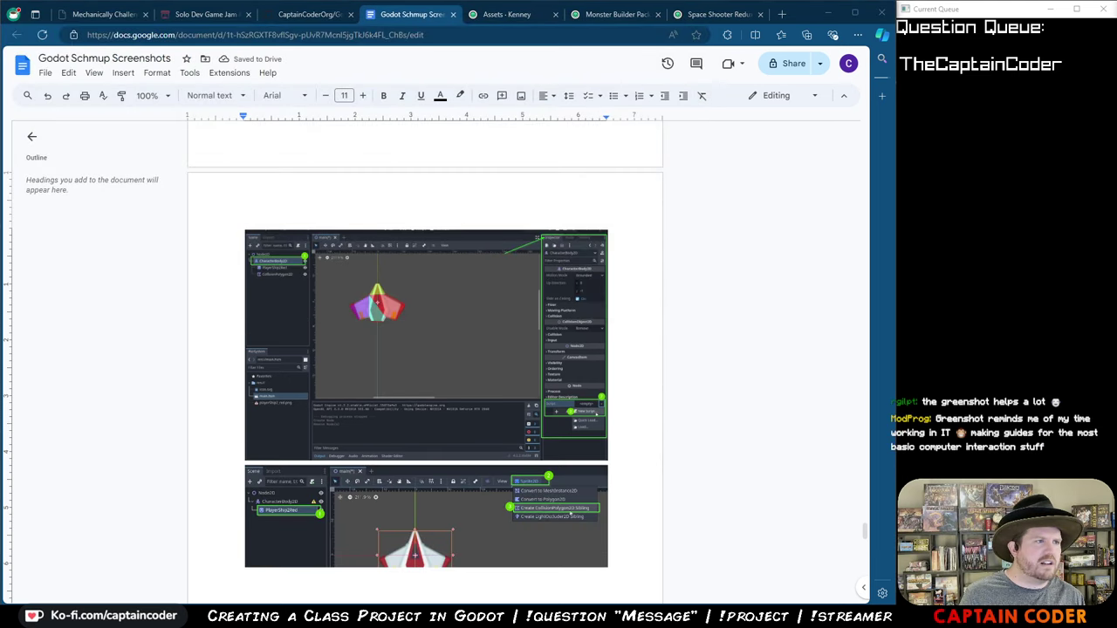
key("alt+Tab")
left_click(545, 72)
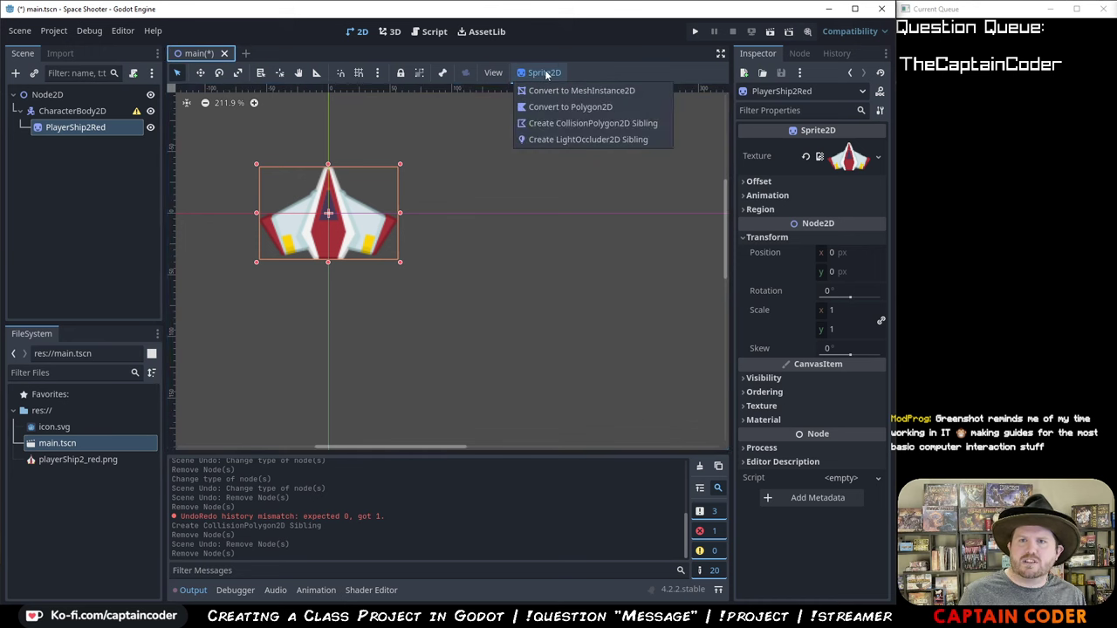
left_click(581, 123)
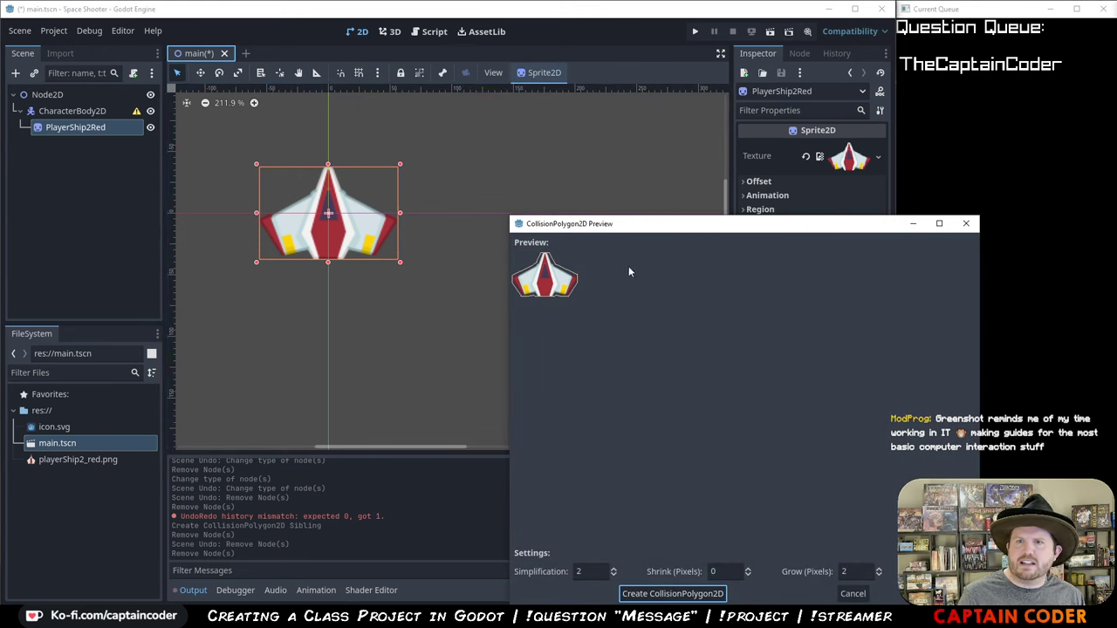
left_click_drag(620, 227, 294, 116)
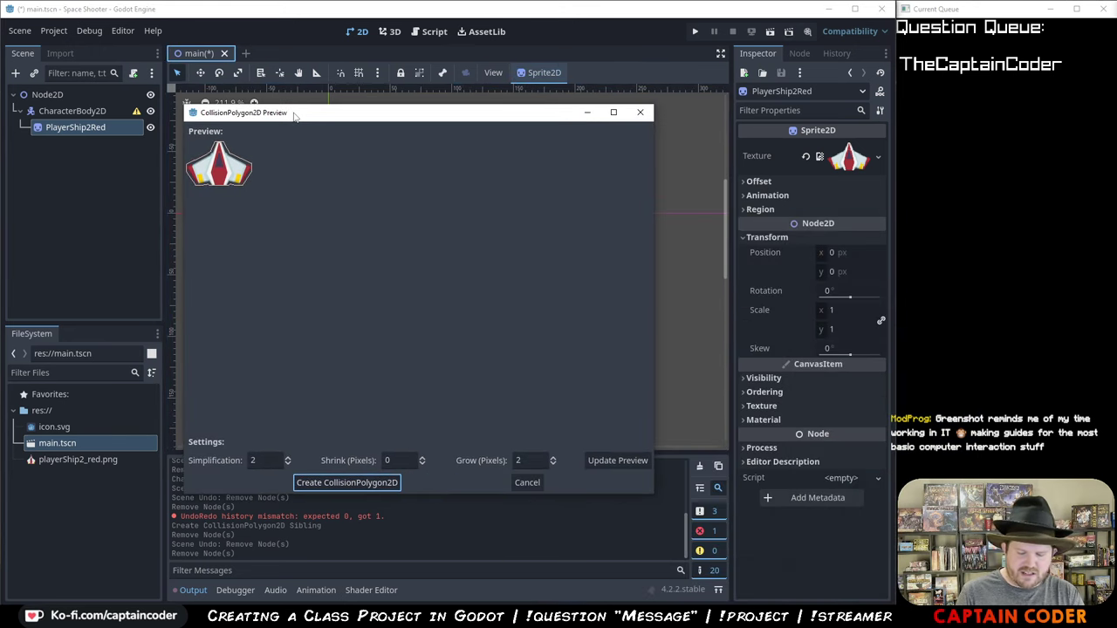
- Capture the CollisionPolygon2D Preview dialog into the Greenshot image editor and draw a green arrow pointing at Create CollisionPolygon2D
key("Print")
left_click_drag(174, 96, 659, 505)
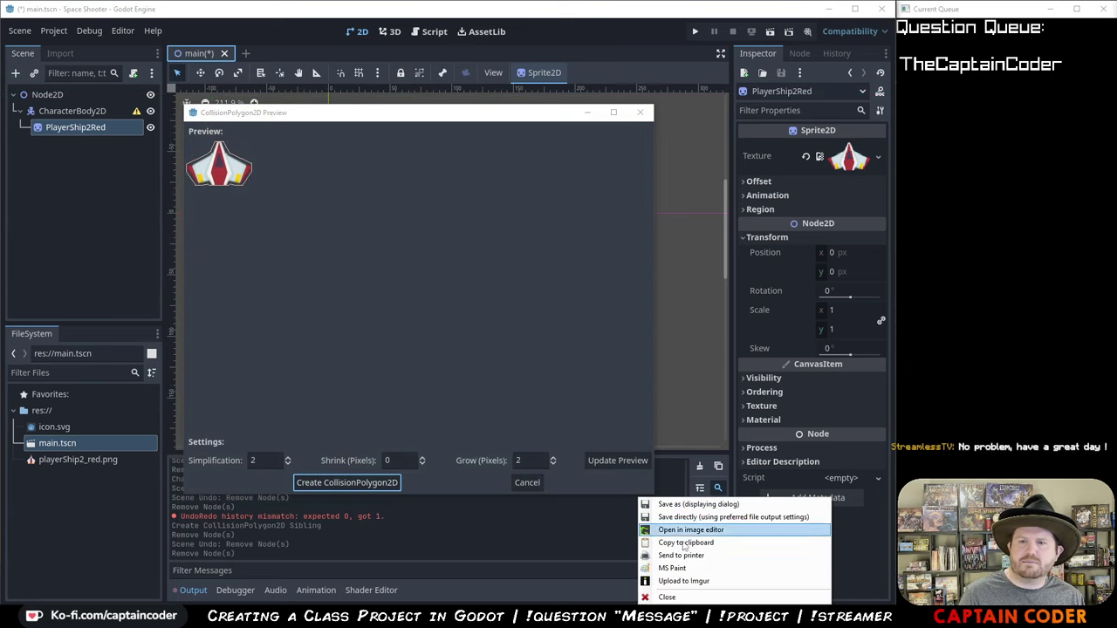
left_click(691, 530)
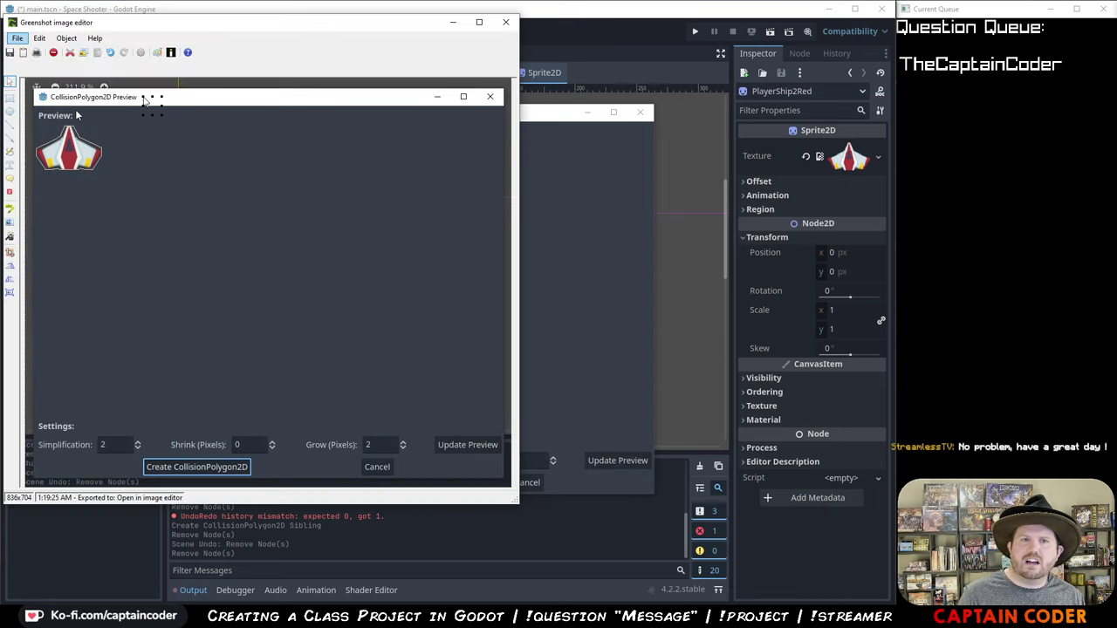
left_click(10, 137)
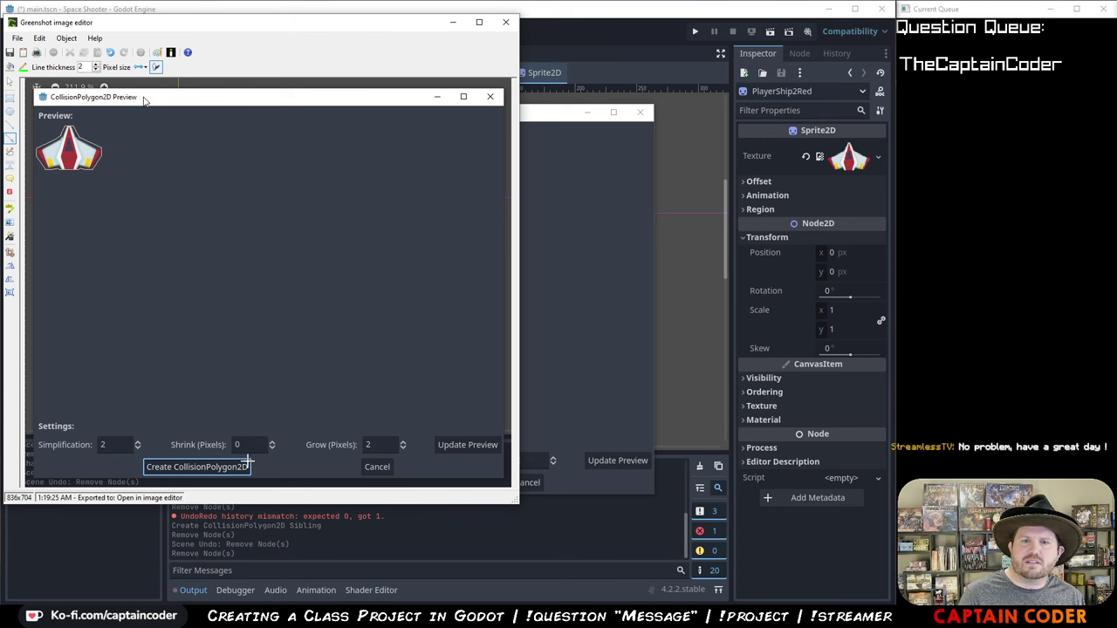
mouse_move(249, 460)
left_mouse_down()
mouse_move(285, 420)
mouse_move(249, 460)
left_mouse_up()
key("ctrl+z")
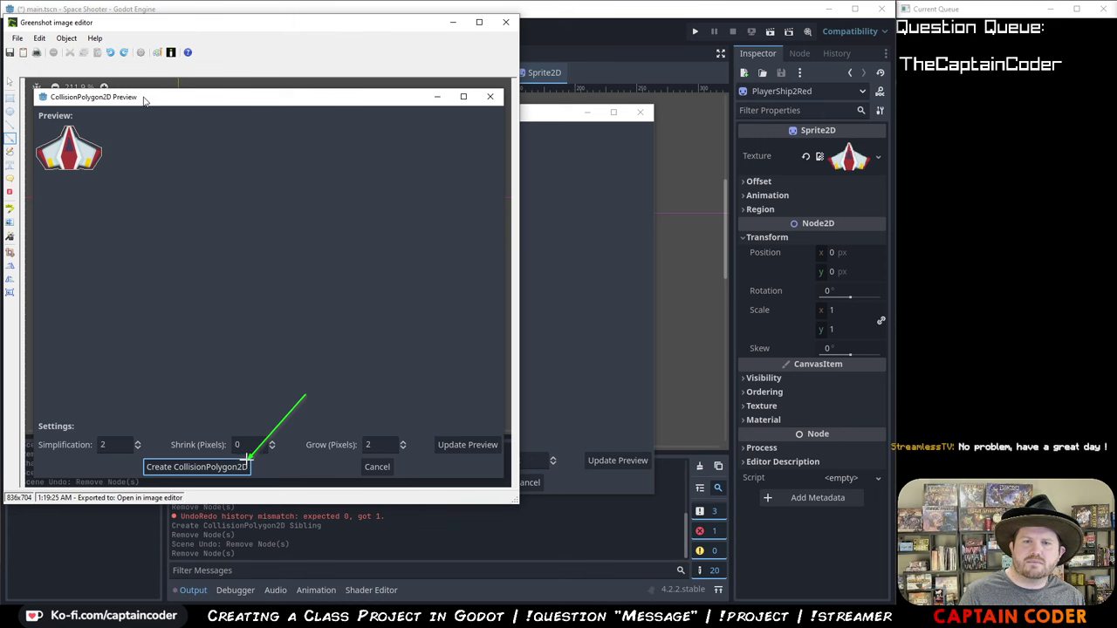
- Copy the annotated preview screenshot, paste it below the sibling screenshot in the Godot Schmup Screenshots document, and close the image editor
left_click(17, 38)
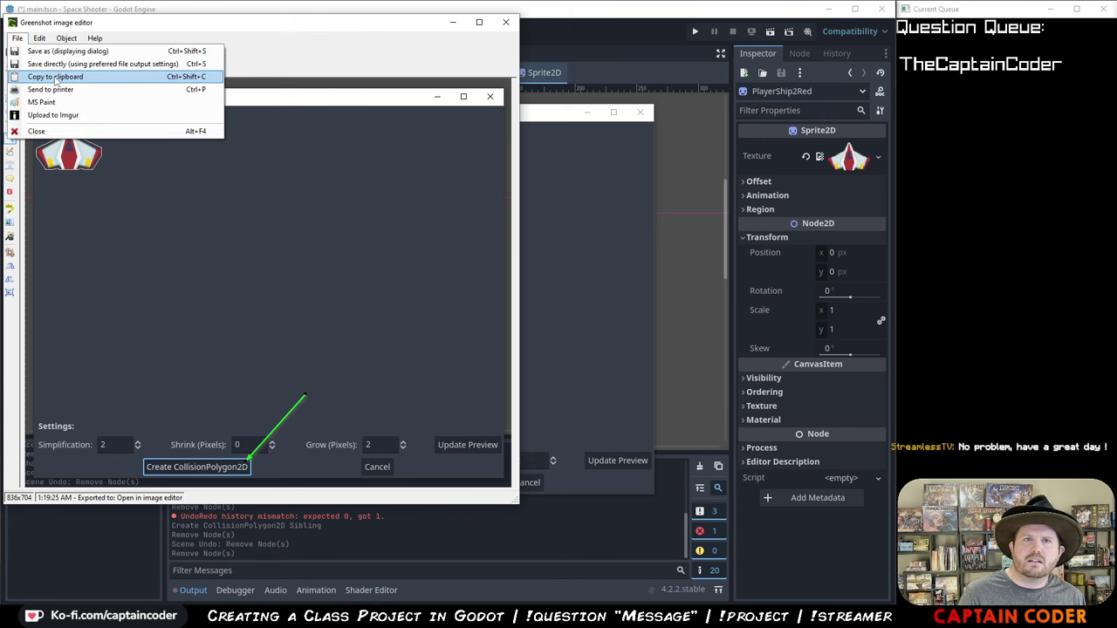
left_click(52, 78)
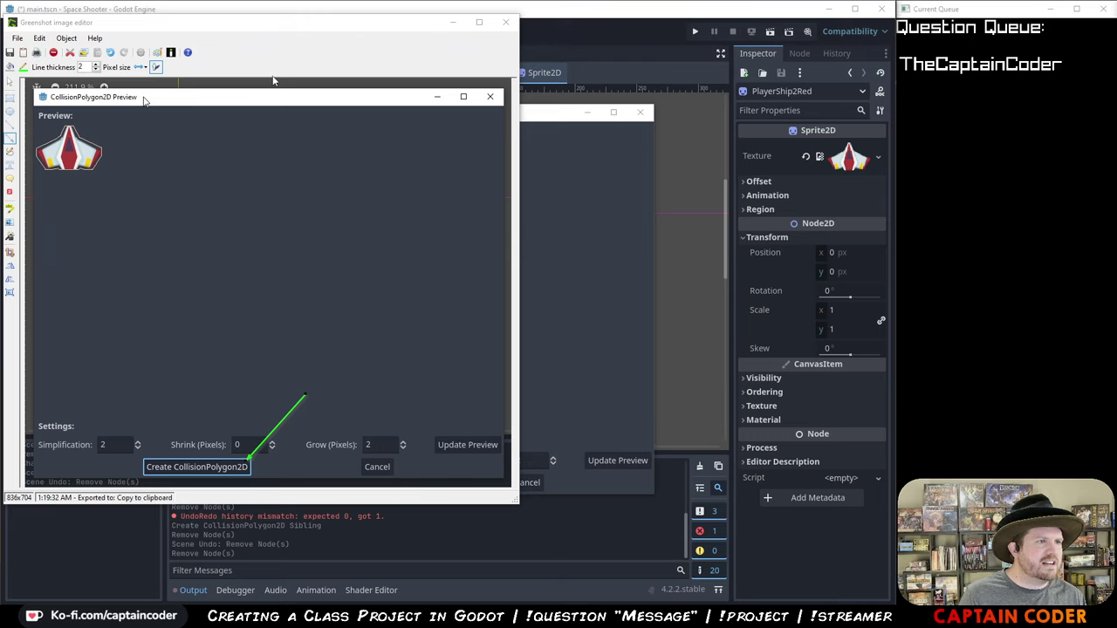
key("alt+Tab")
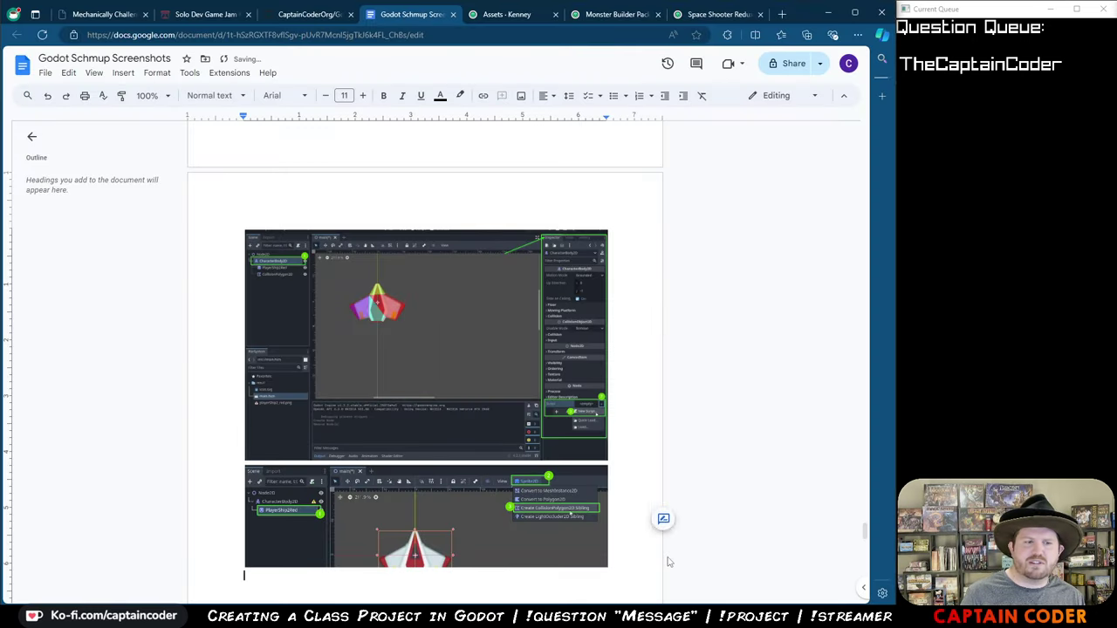
key("ctrl+v")
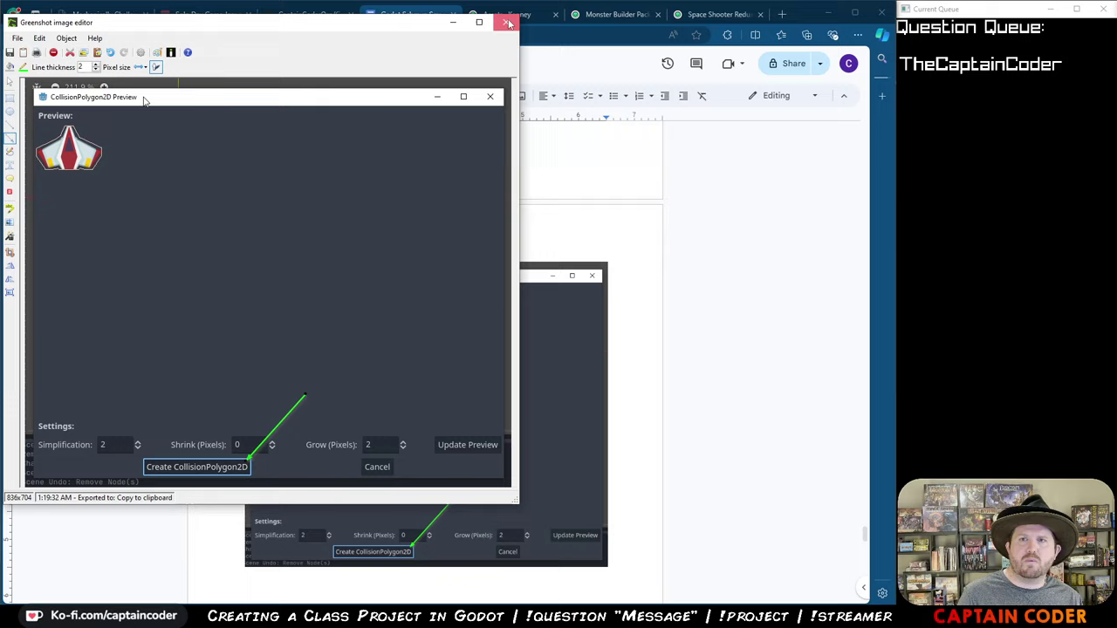
left_click(510, 22)
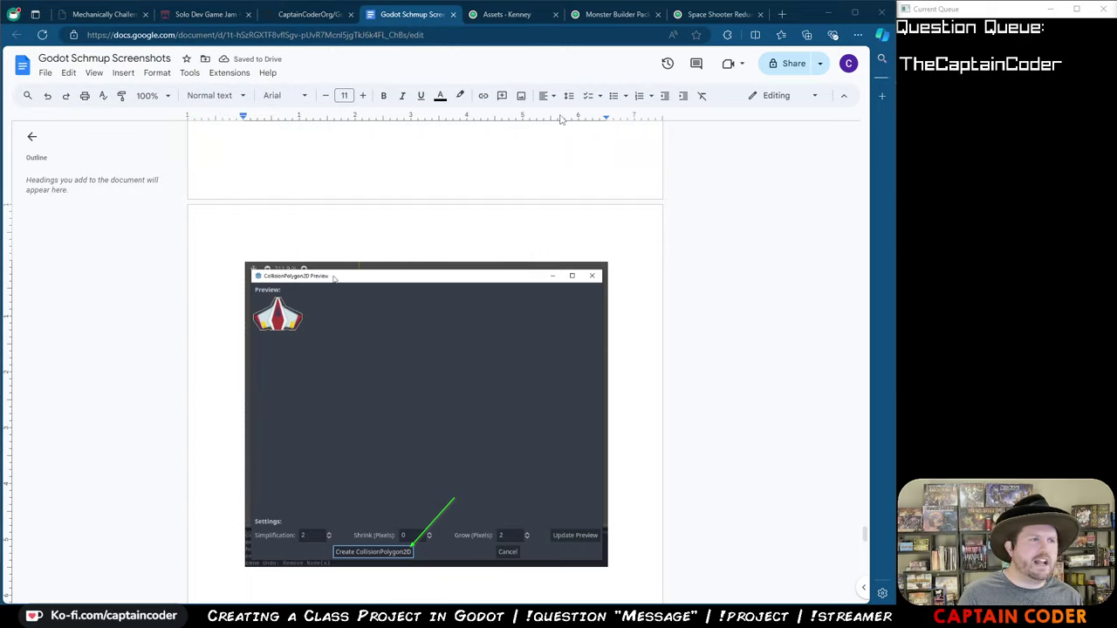
- Switch to Godot, create the CollisionPolygon2D sibling from the preview with its current settings, and save the main scene
key("alt+Tab")
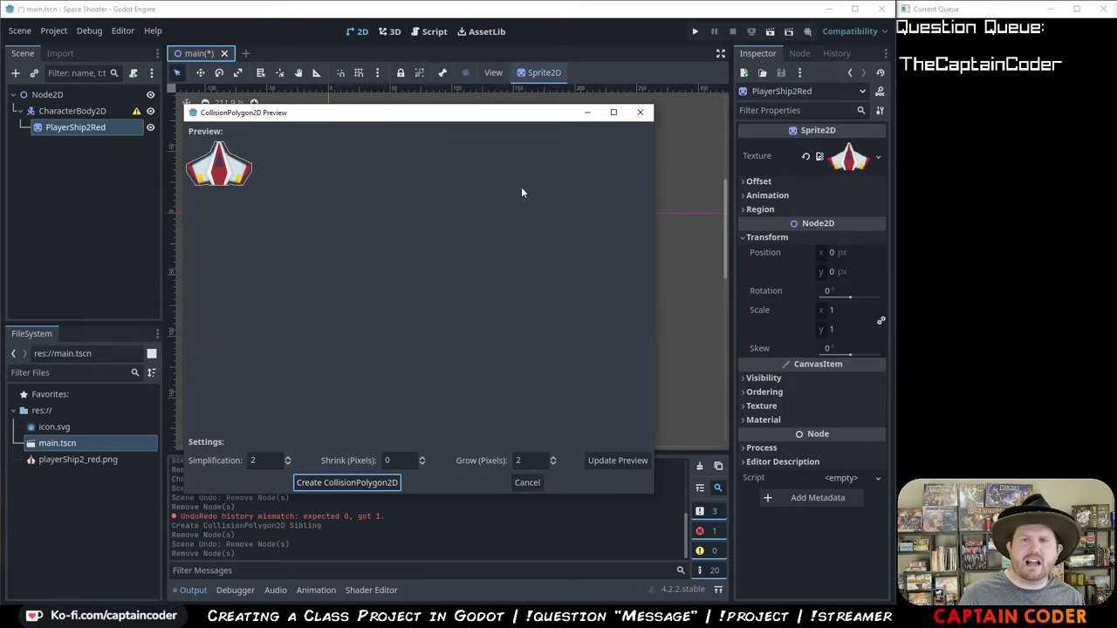
left_click(377, 478)
left_click(89, 147)
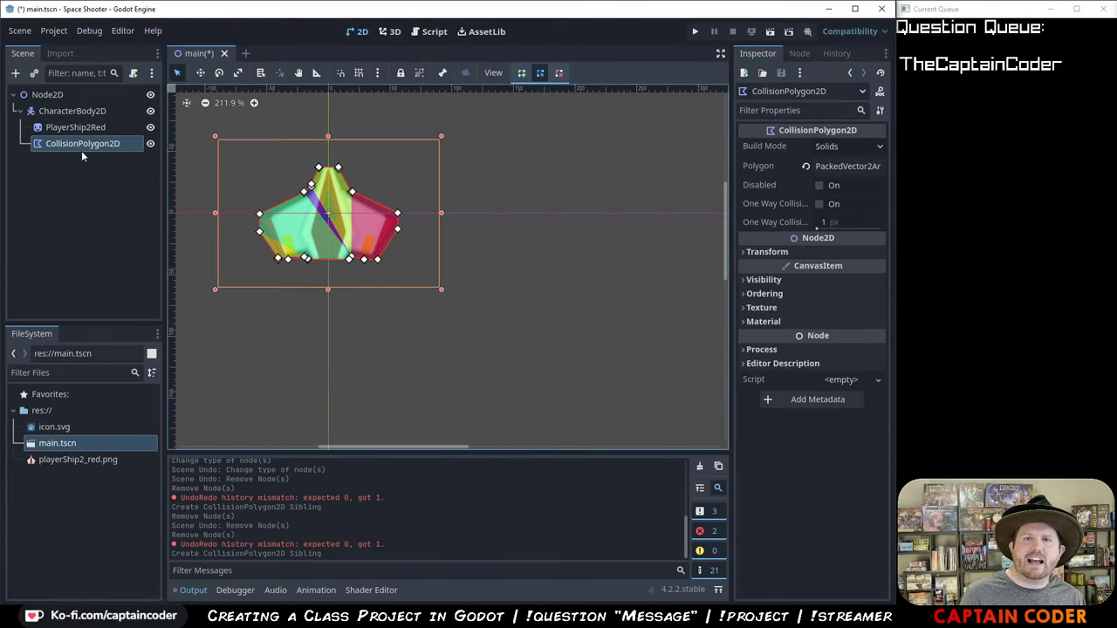
key("ctrl+s")
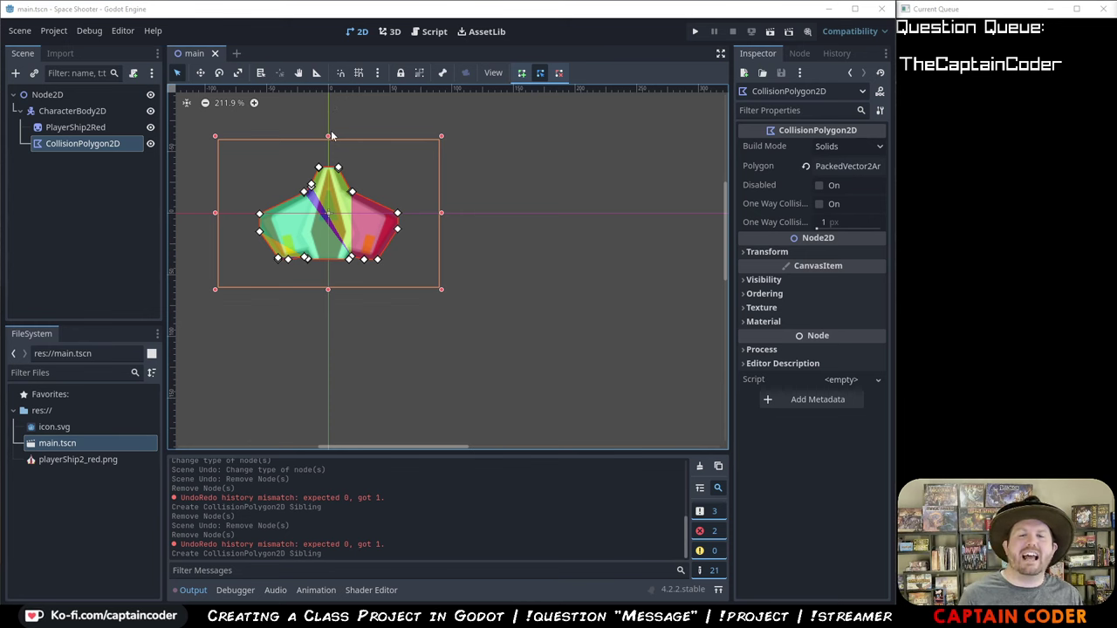
left_click(90, 112)
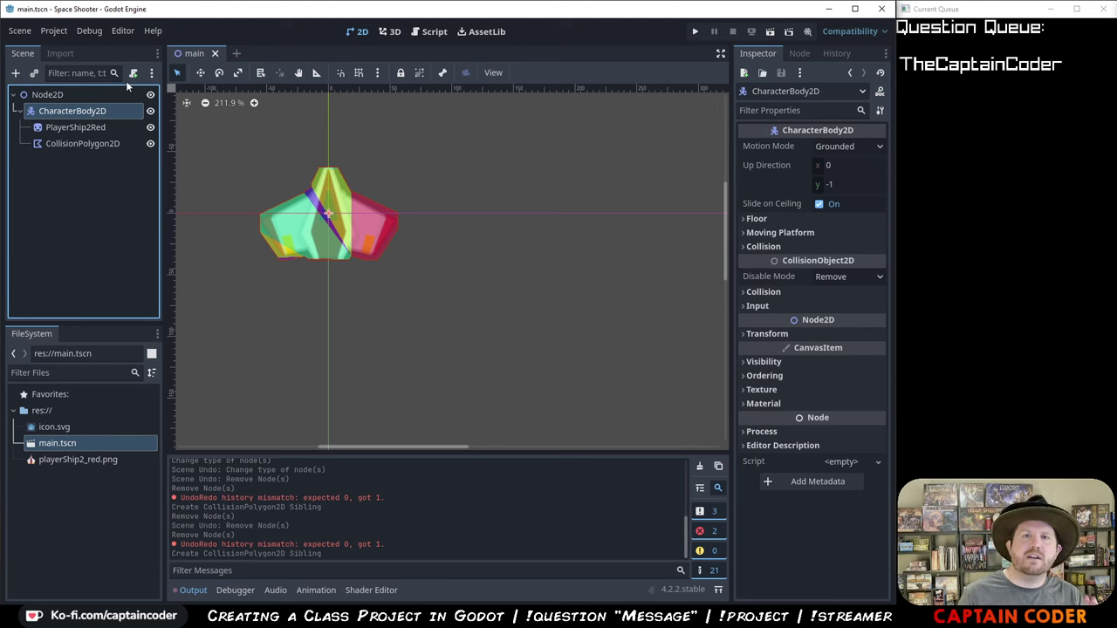
left_click(133, 75)
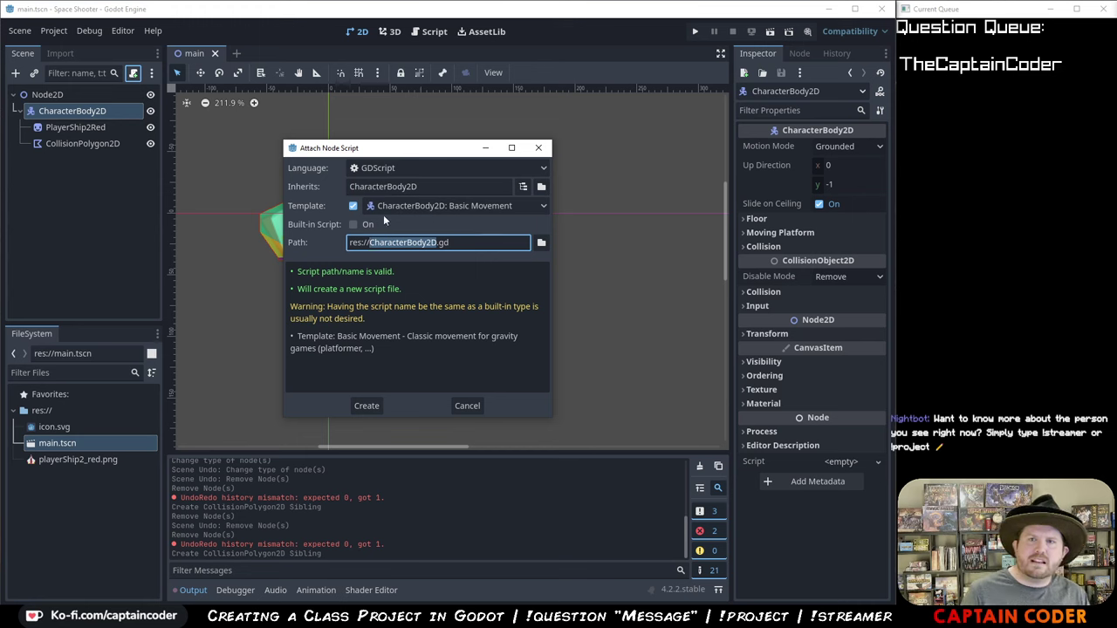
key("Print")
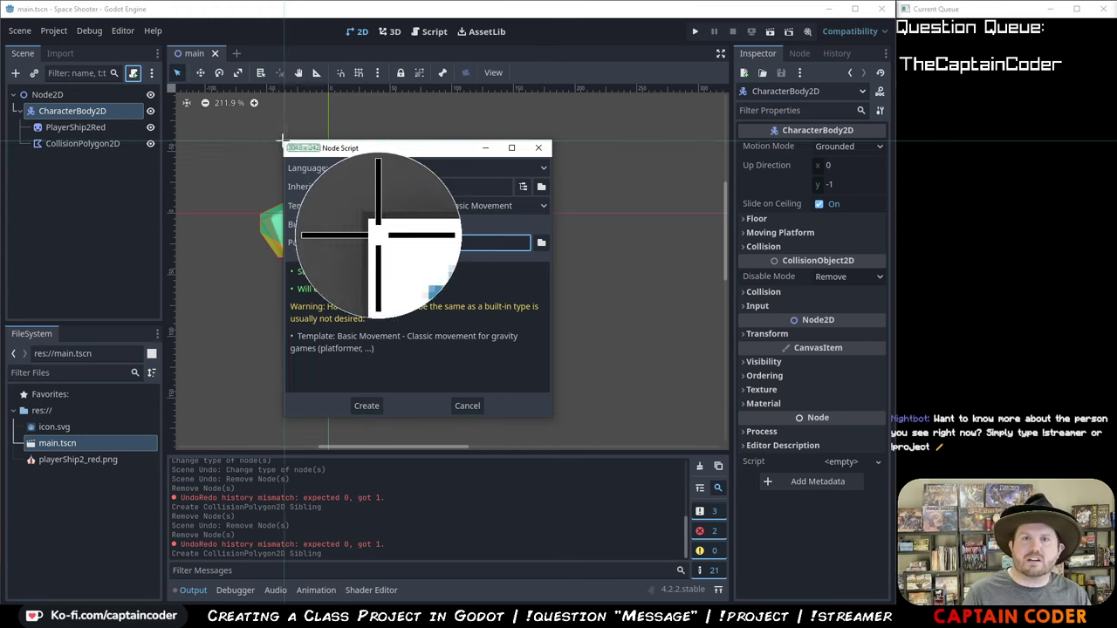
left_click_drag(278, 135, 561, 426)
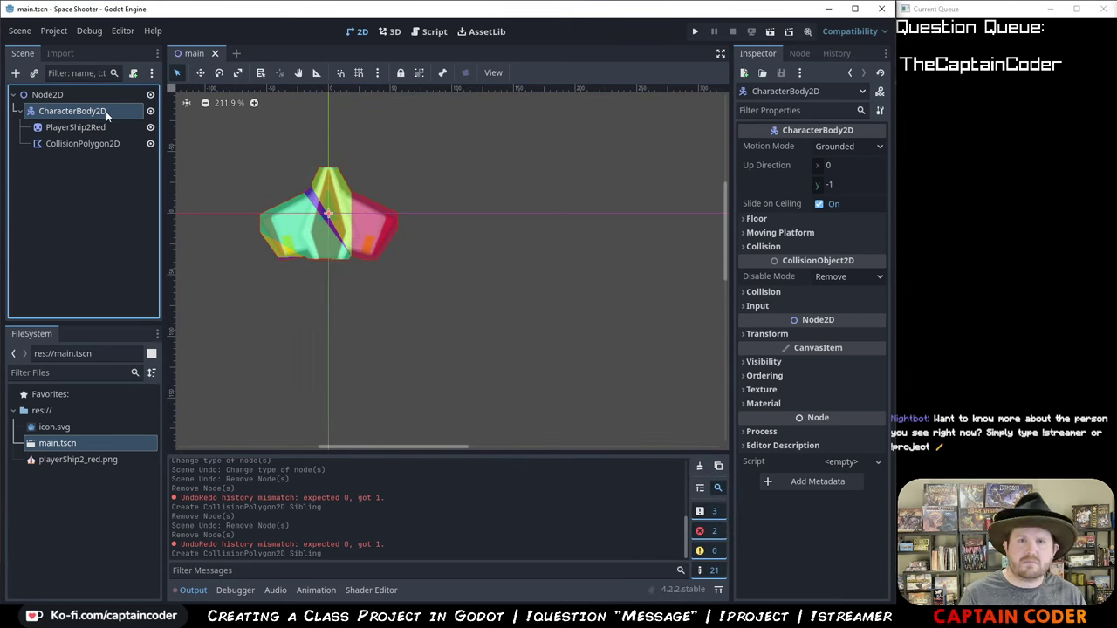
- Start attaching a script to CharacterBody2D with the path res://PlayerShipController.gd and capture the Attach Node Script dialog
left_click(133, 73)
left_click_drag(748, 279, 434, 137)
left_click(430, 231)
double_click(430, 231)
type("PlayerSh")
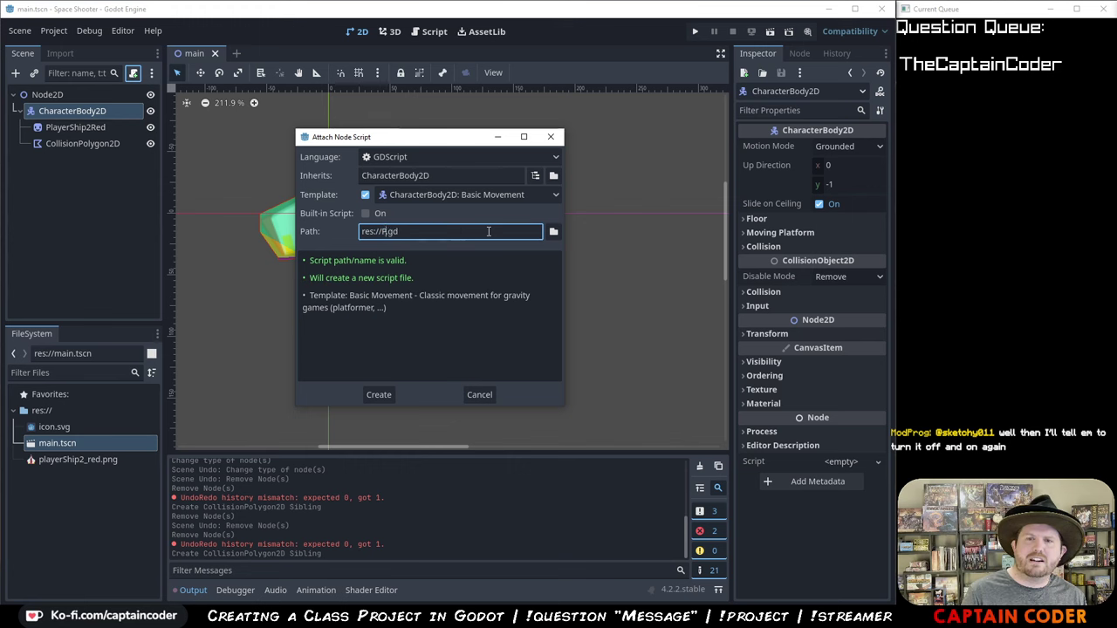
type("ipCont")
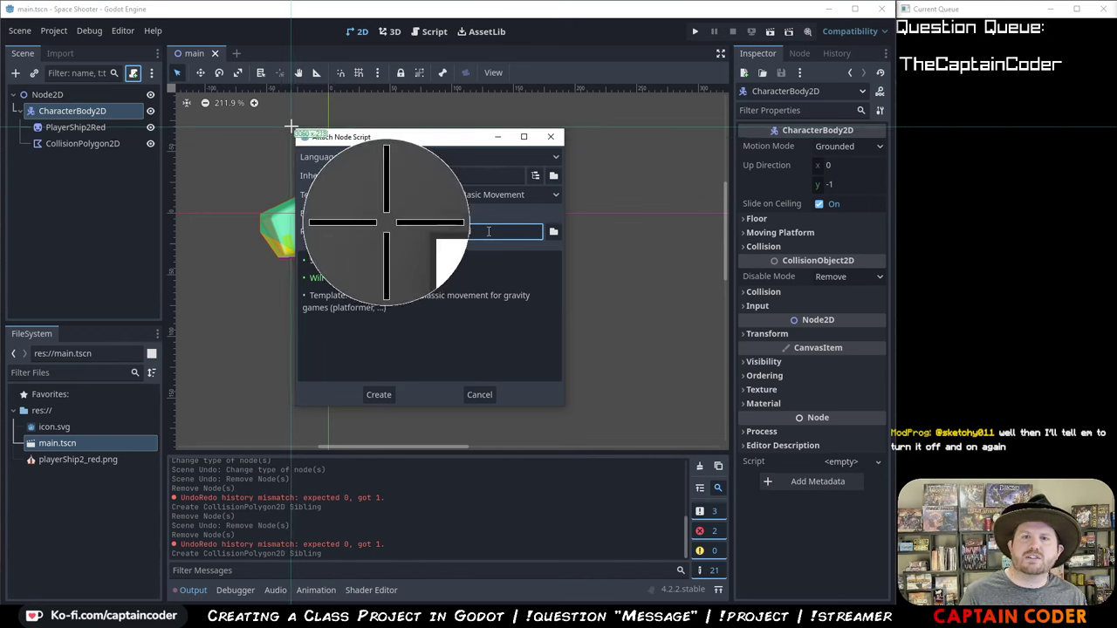
left_click_drag(294, 125, 567, 410)
left_click(611, 434)
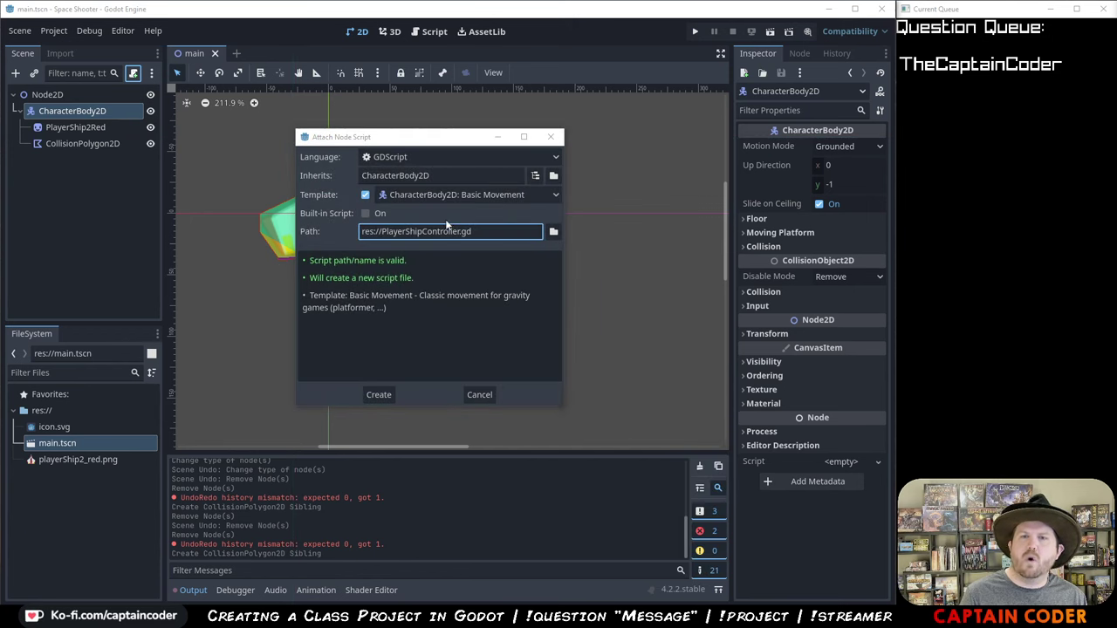
- Change the new script's path to res://player_ship_controller.gd
double_click(439, 231)
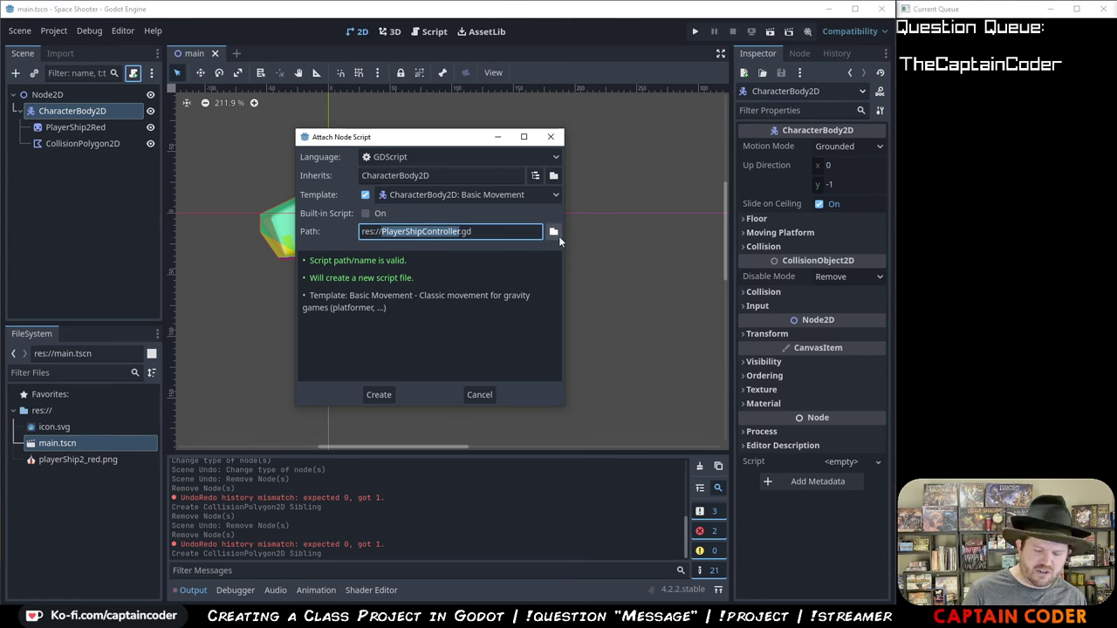
type("player_ship_contro")
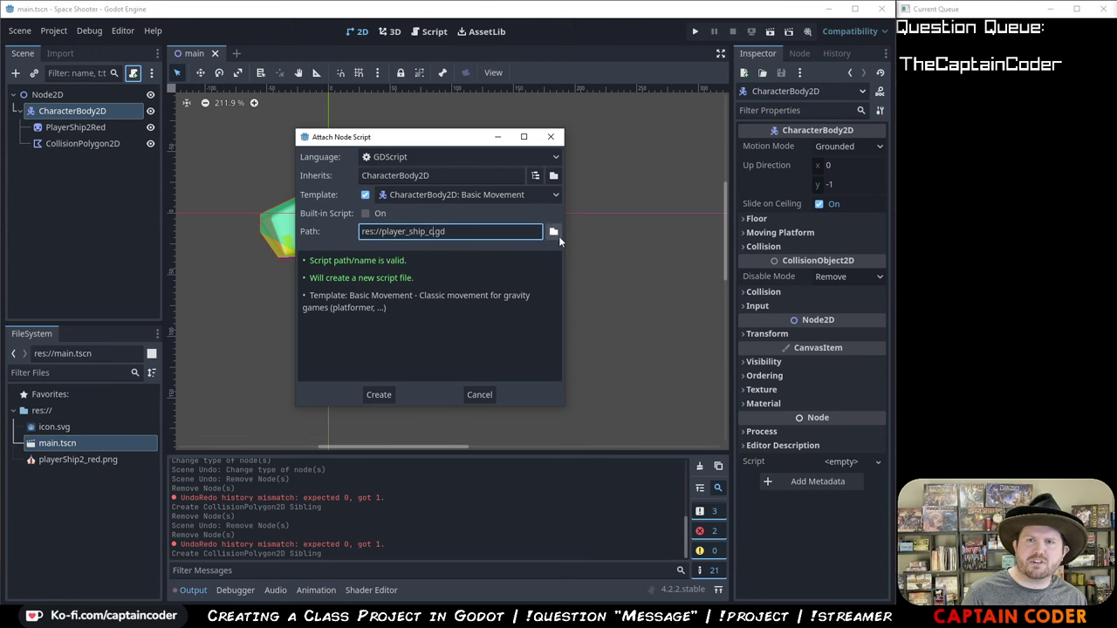
type("ller")
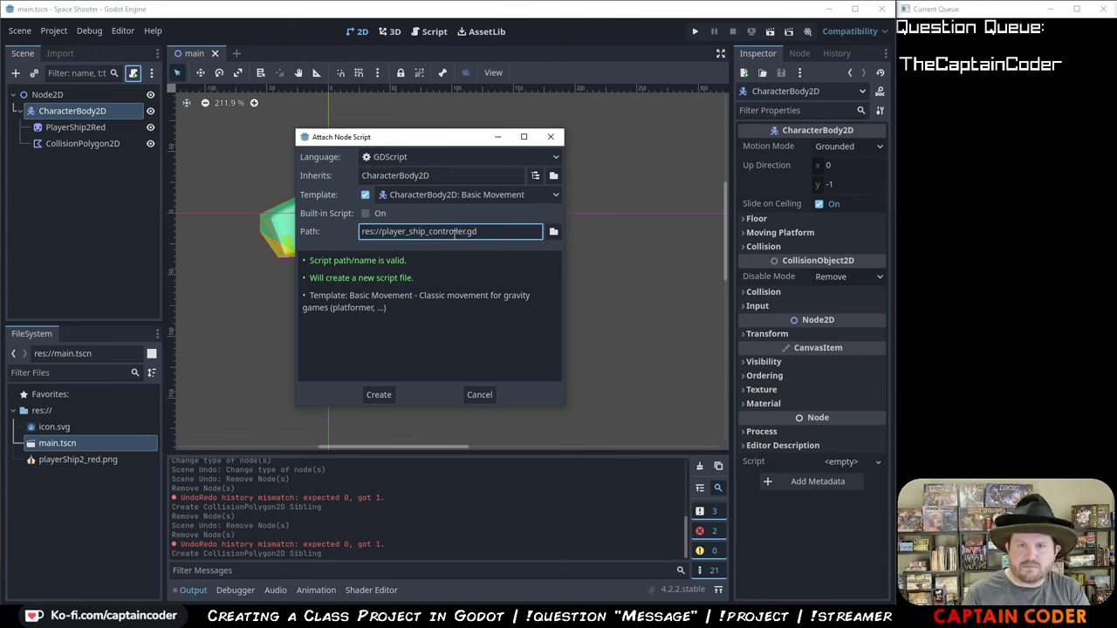
key("ctrl+Print")
left_click_drag(295, 125, 568, 411)
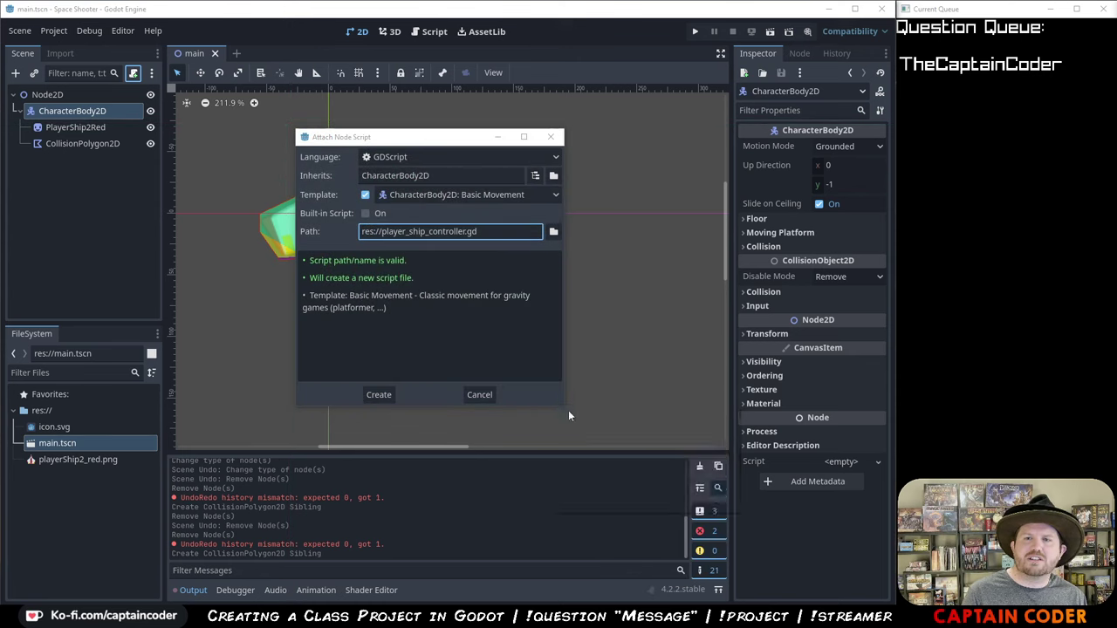
left_click(609, 439)
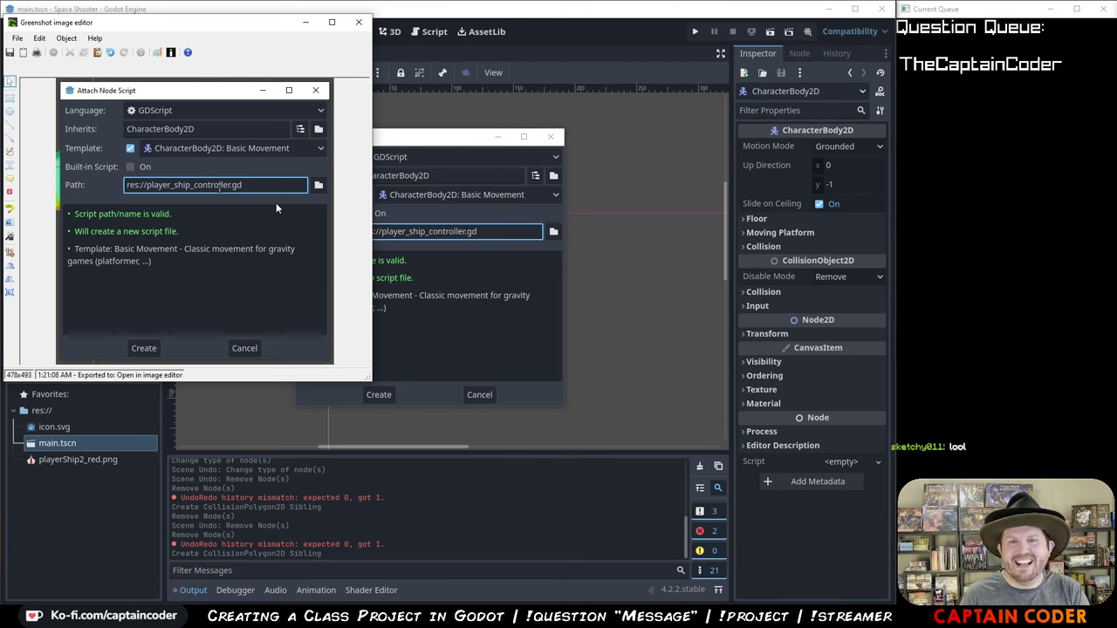
key("Print")
key("Escape")
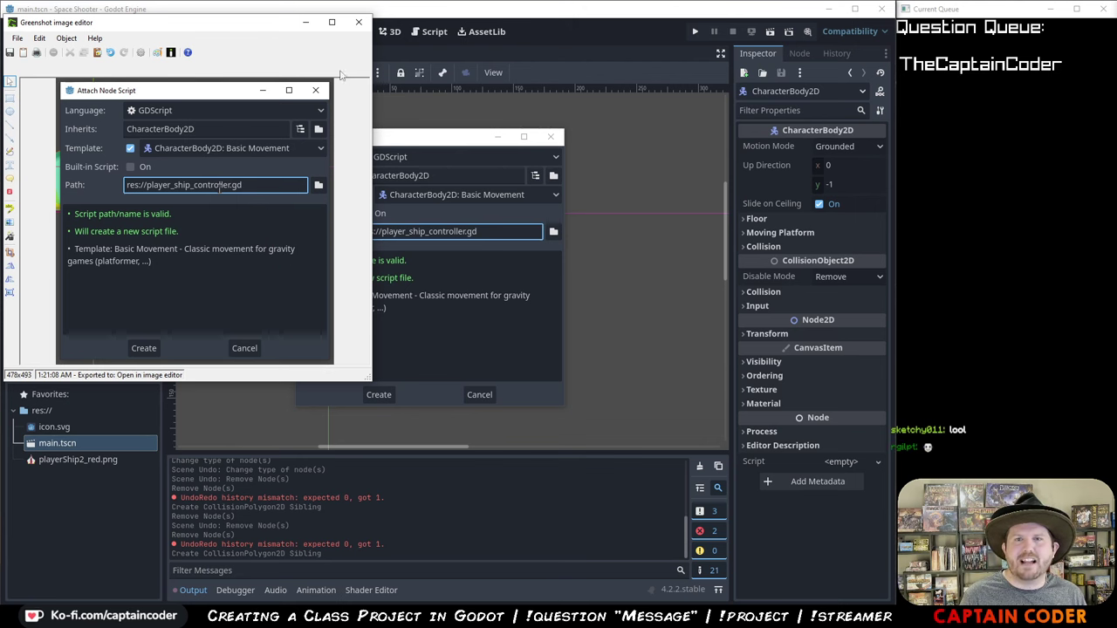
left_click(358, 22)
left_click(749, 452)
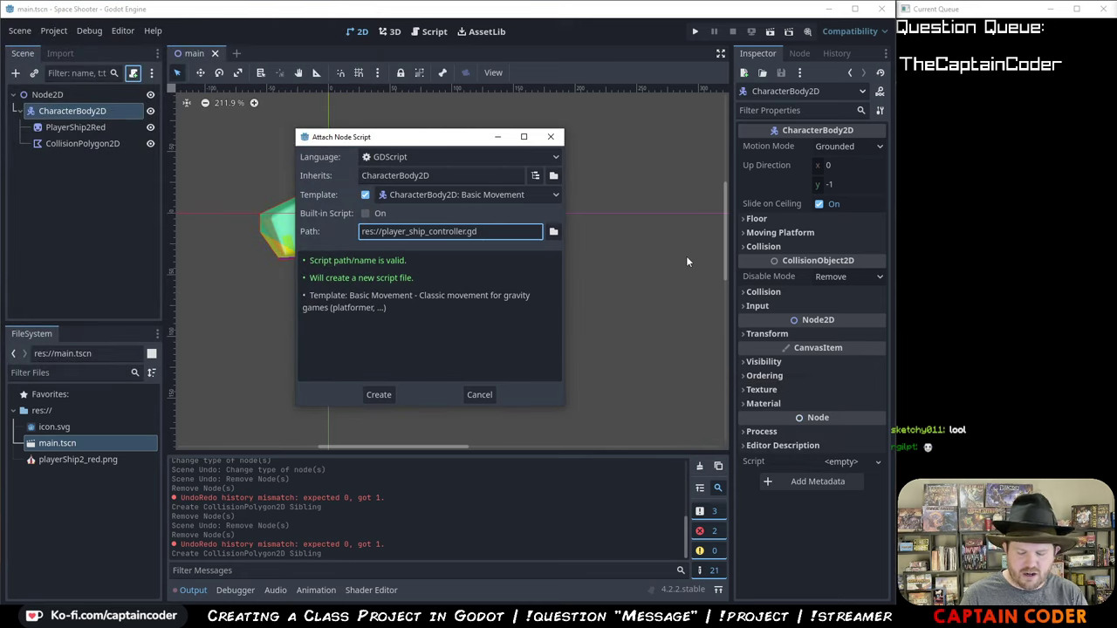
- Capture the Attach Node Script dialog into the Greenshot image editor and outline the Template checkbox with a green rectangle
key("Print")
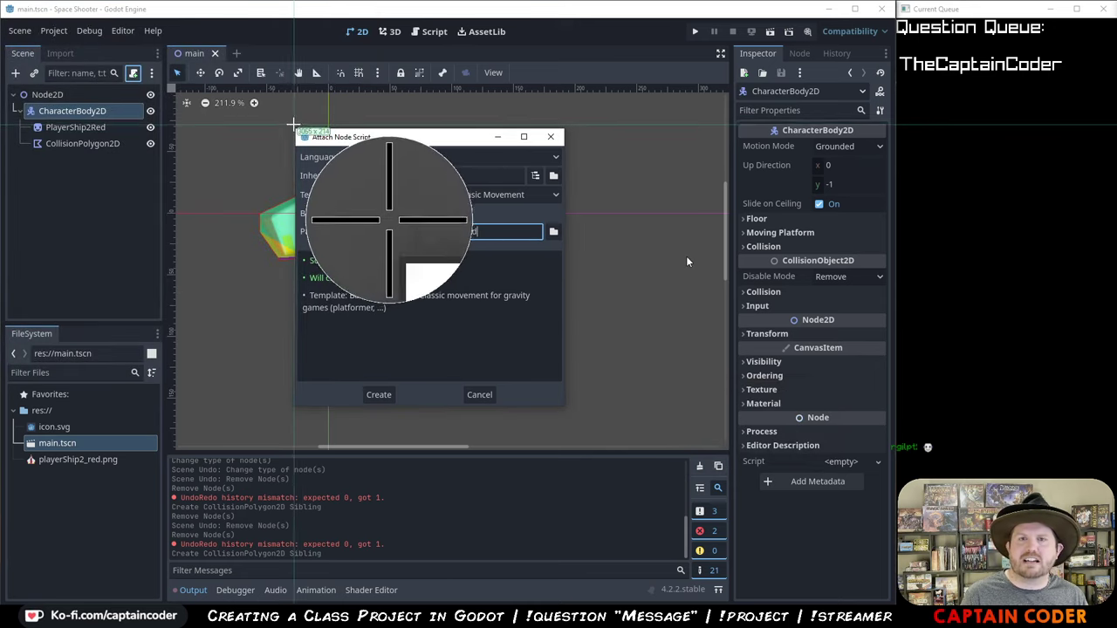
left_click_drag(297, 131, 579, 424)
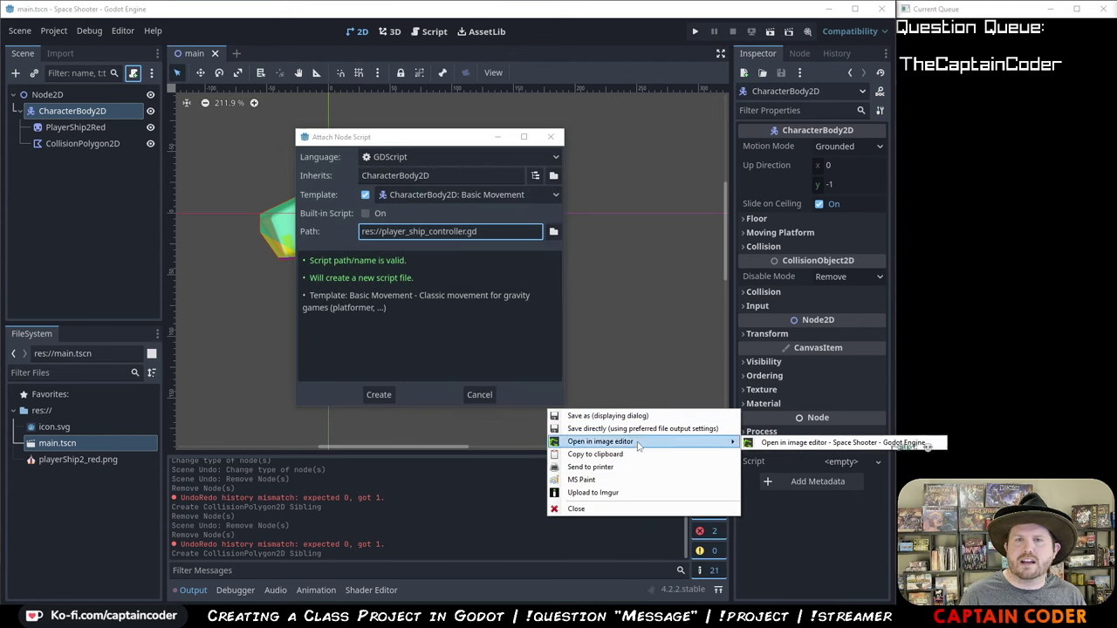
left_click(635, 441)
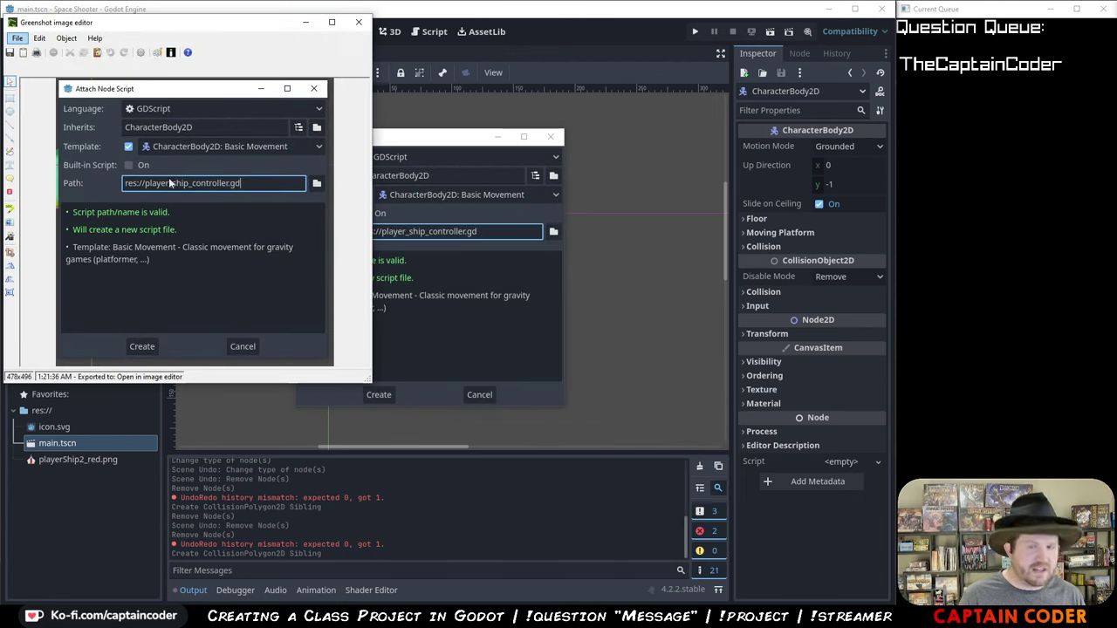
left_click(10, 98)
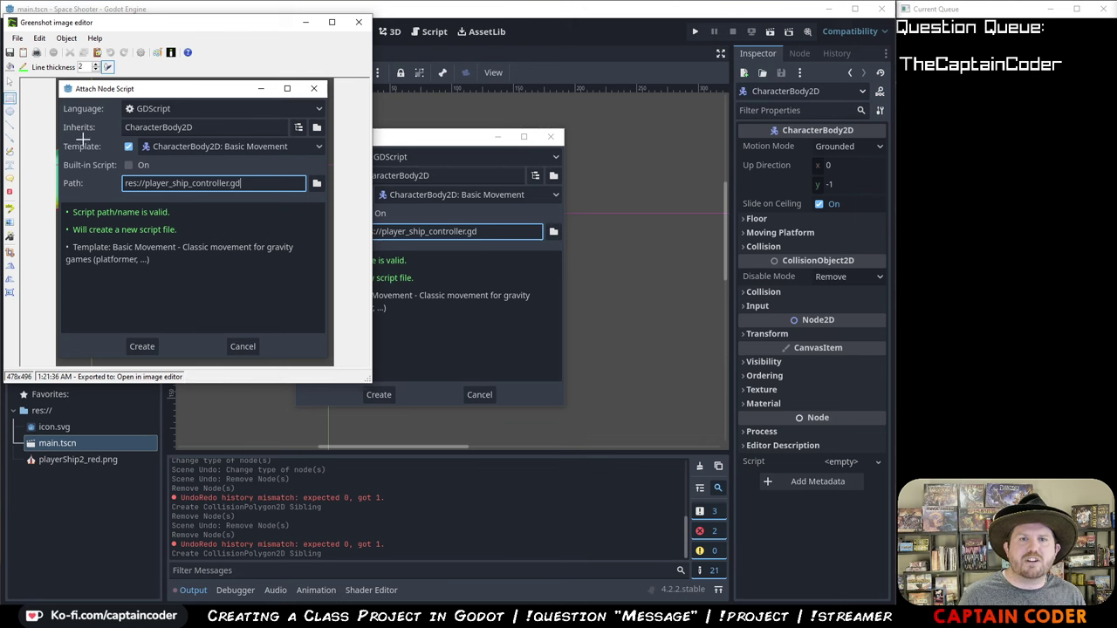
left_click_drag(122, 140, 137, 154)
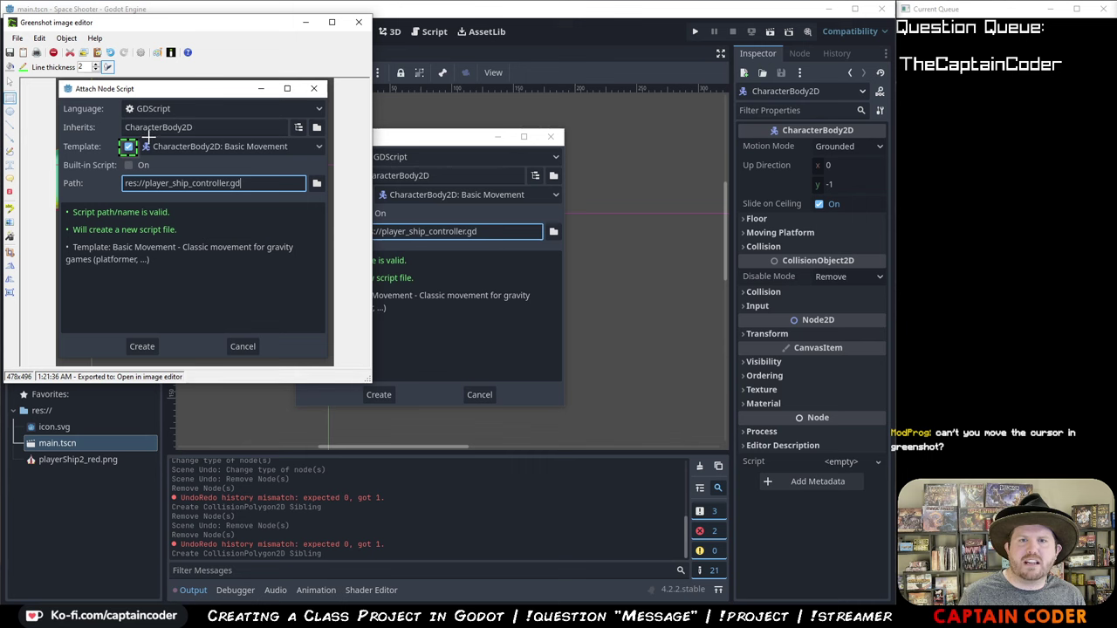
- Outline the Basic Movement template name, the Path field and the Create button with green rectangles
left_click_drag(151, 137, 290, 159)
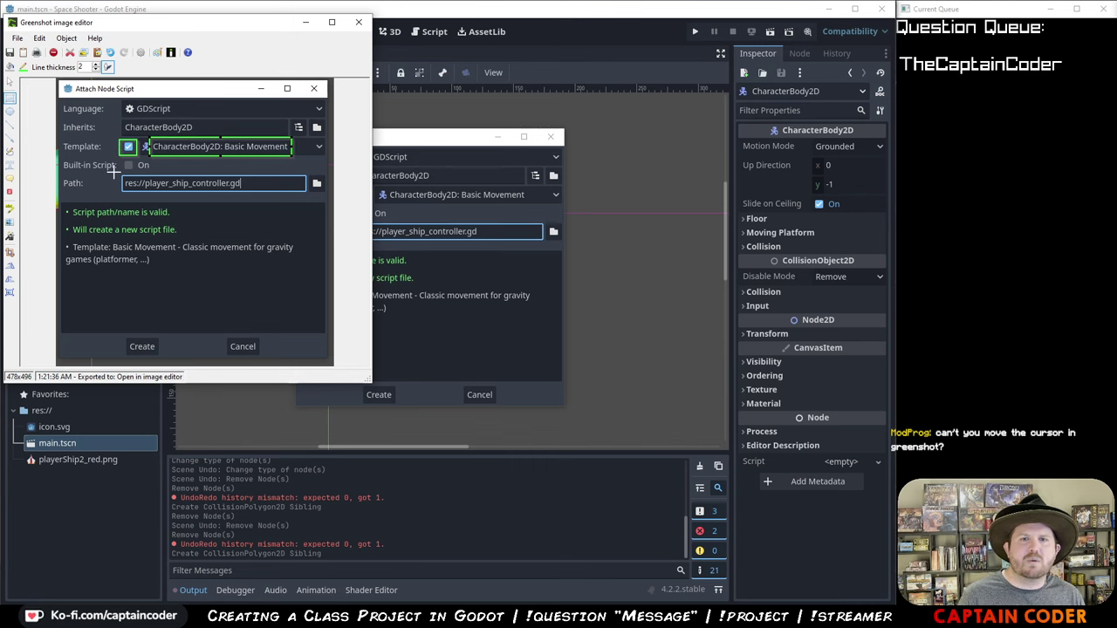
left_click_drag(113, 173, 328, 193)
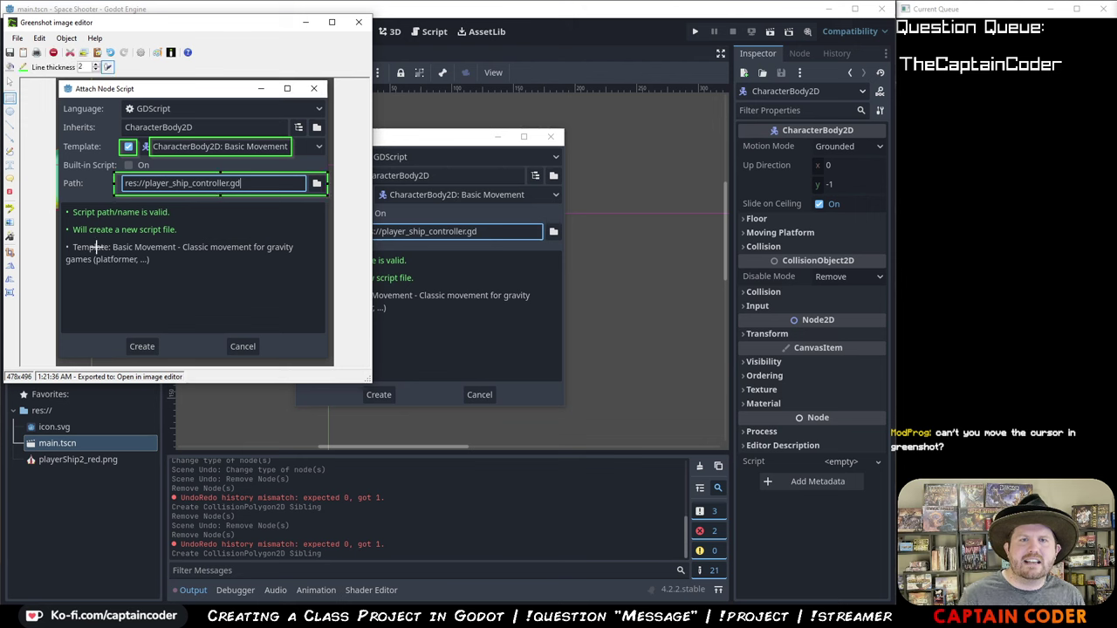
left_click_drag(121, 333, 162, 355)
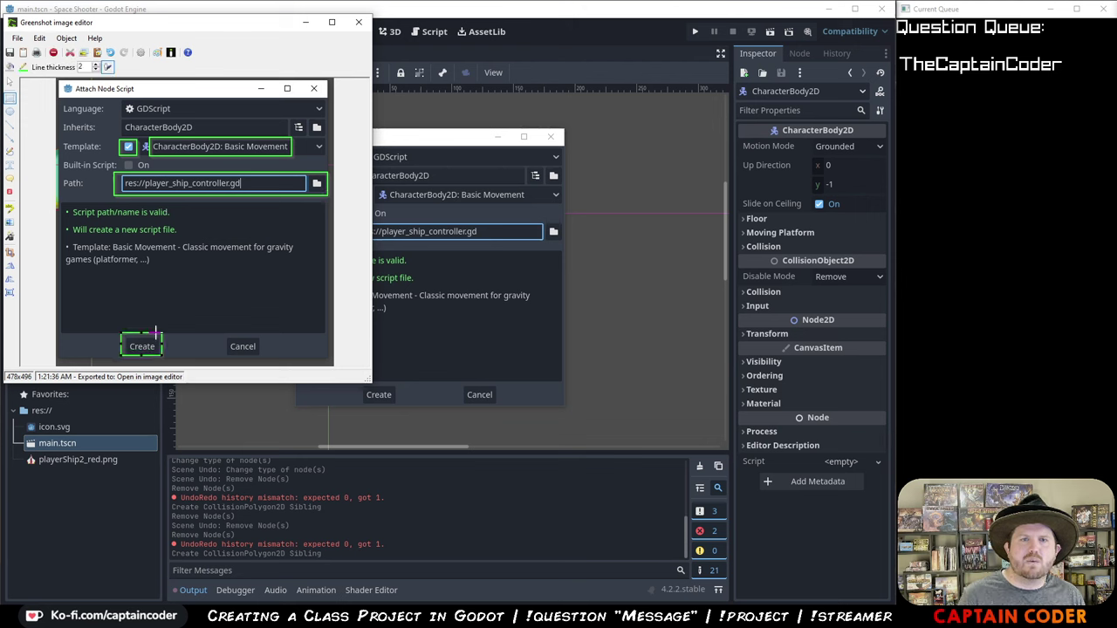
- Add numbered markers to the screenshot: 1 beside the Path field and 2 at the Create button's upper corner
left_click(9, 191)
left_click(106, 195)
left_click(167, 324)
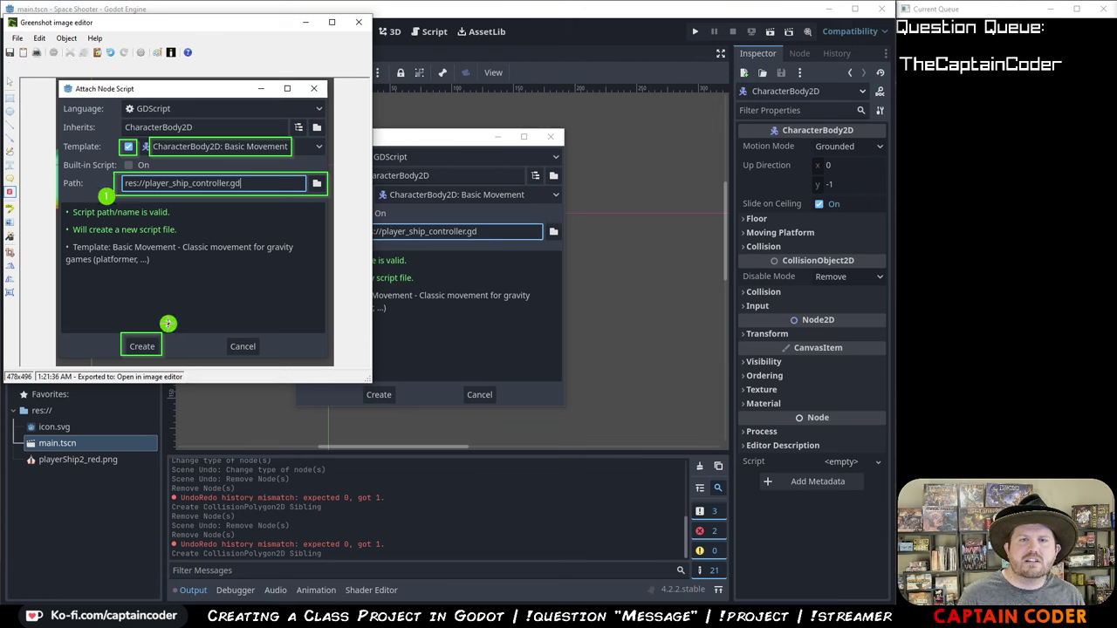
left_click_drag(167, 324, 171, 336)
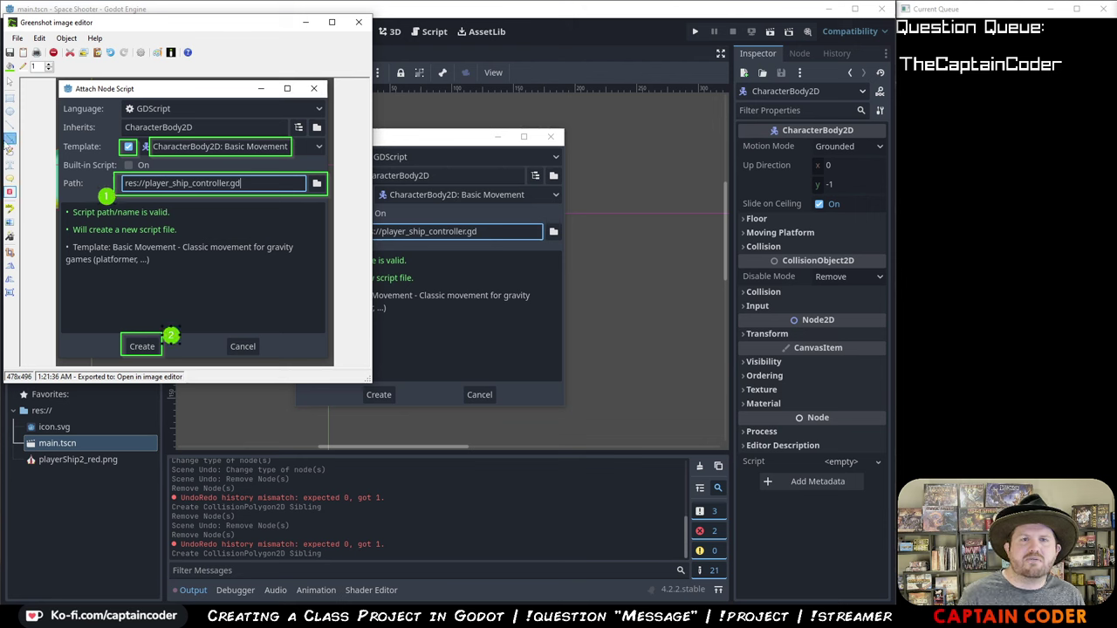
- Draw green arrows pointing to the Template checkbox and to the Basic Movement template name
left_click(10, 138)
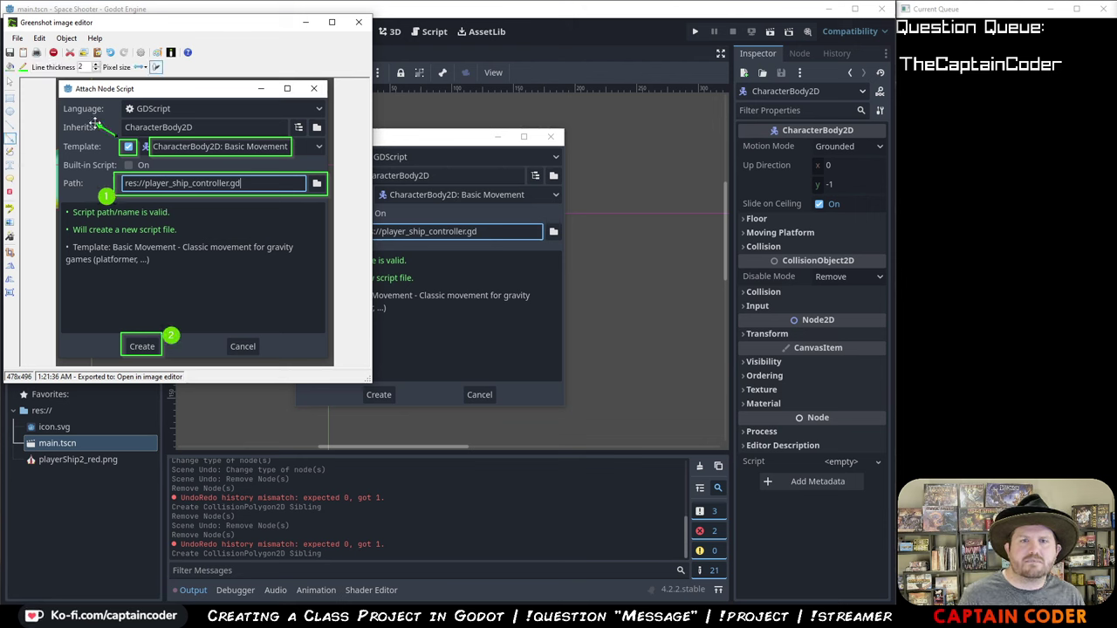
left_click_drag(89, 112, 109, 131)
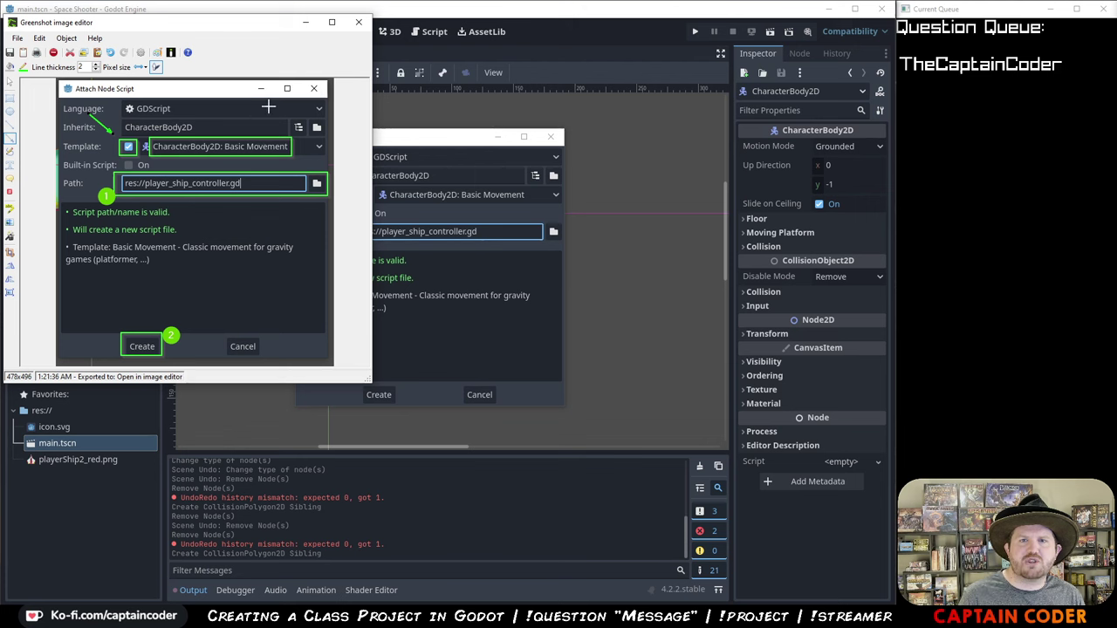
left_click_drag(268, 106, 251, 135)
- Copy the annotated Attach Node Script image and paste it at the end of the Godot Schmup Screenshots document
left_click(16, 38)
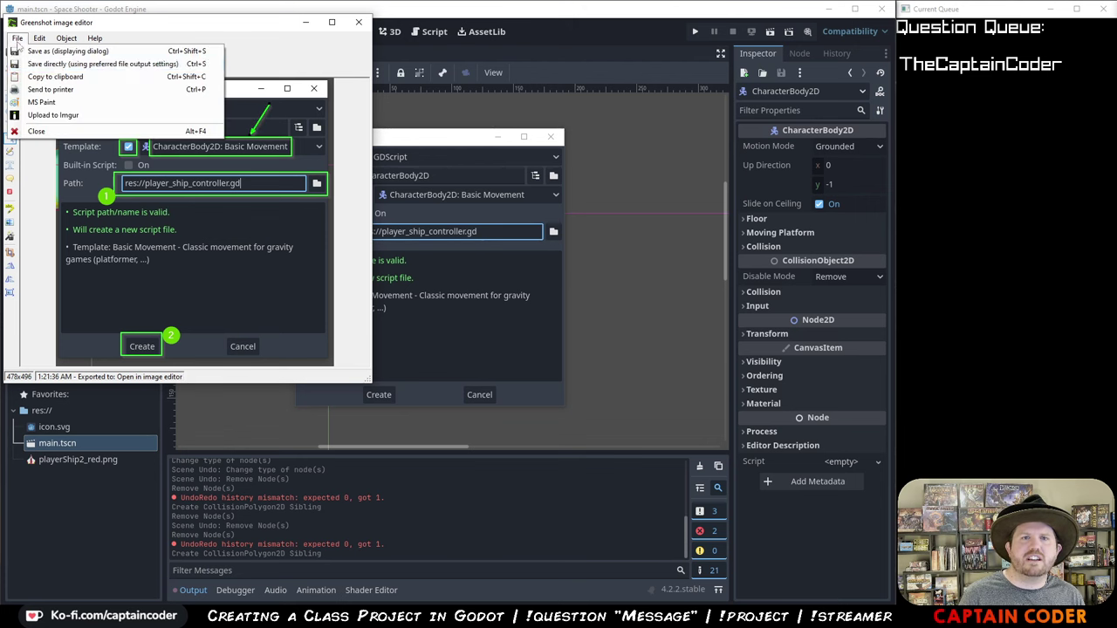
left_click(55, 77)
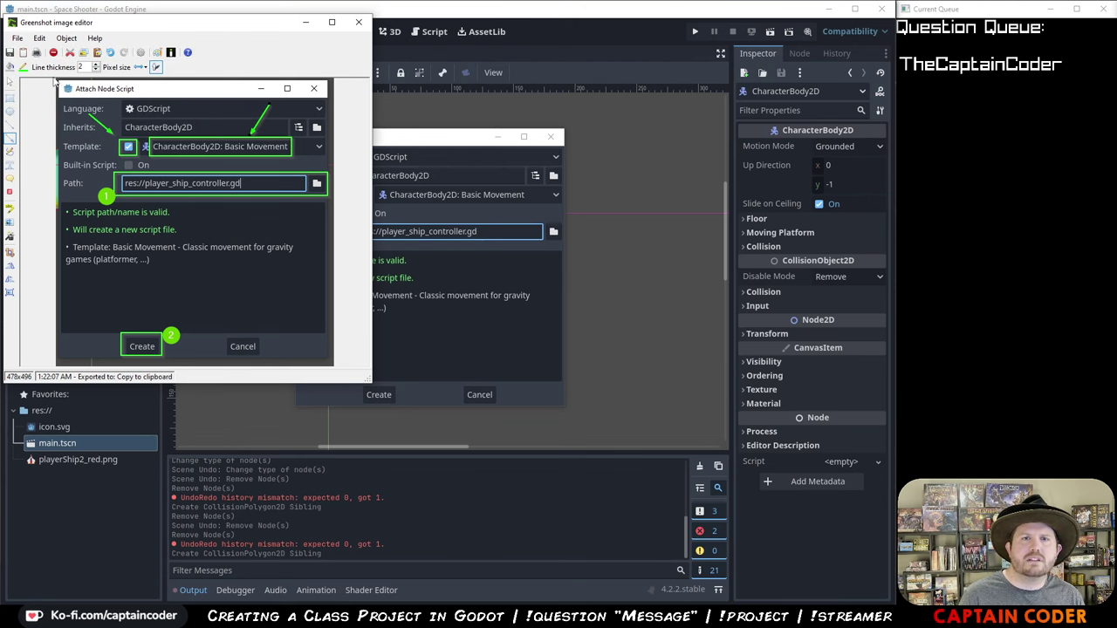
left_click(360, 27)
key("alt+Tab")
scroll(541, 332, "down", 5)
scroll(541, 362, "down", 8)
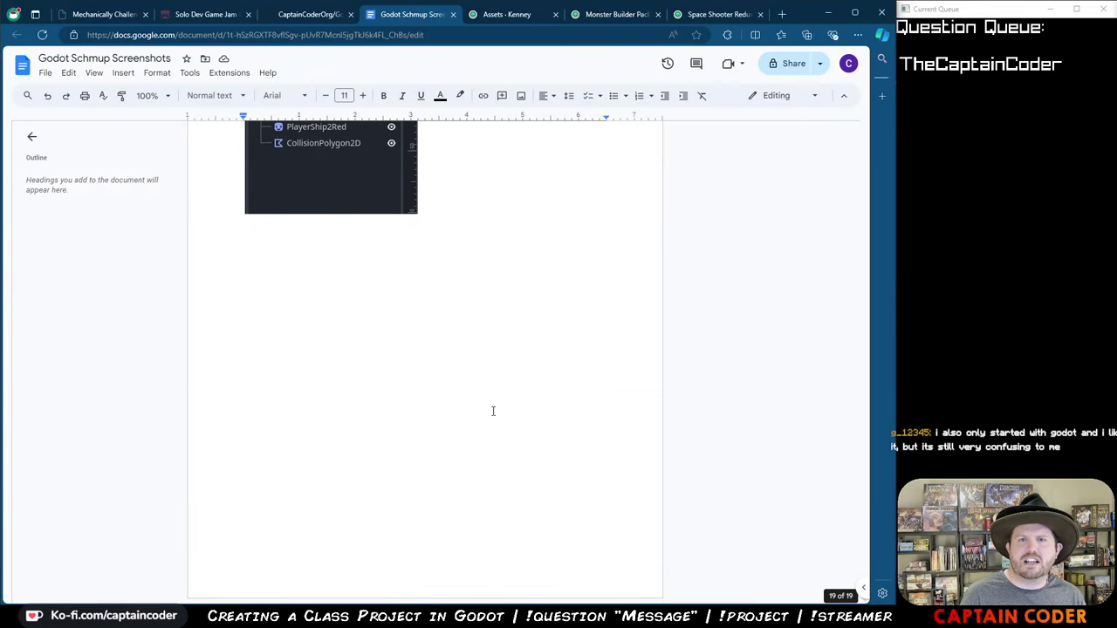
key("ctrl+v")
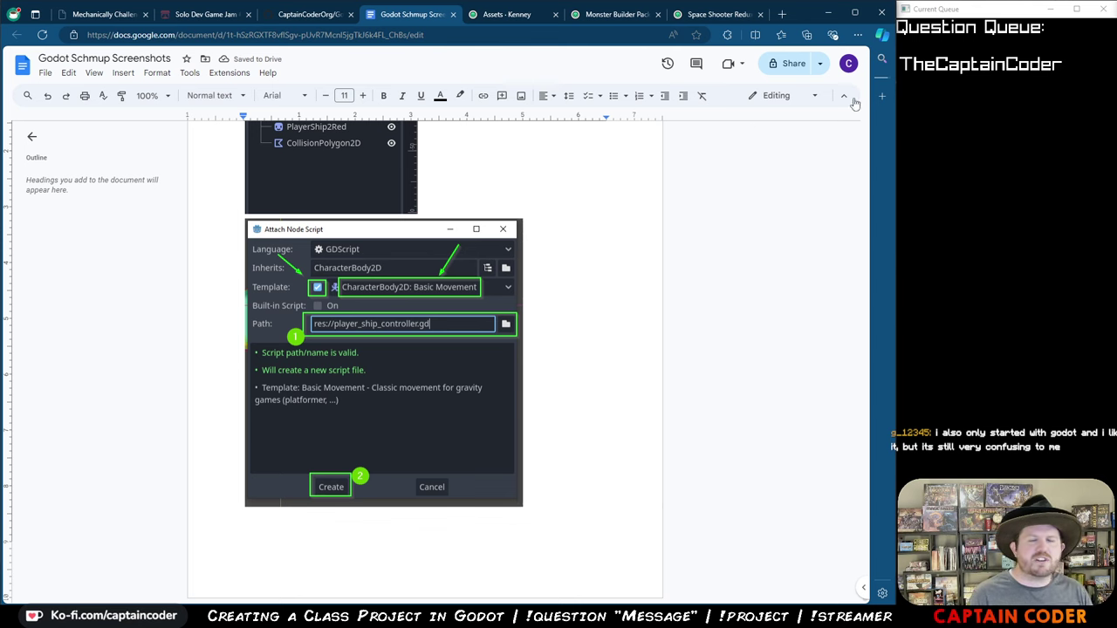
- Return to Godot, close the Greenshot image editor, and create the player_ship_controller.gd script with the Basic Movement template
left_click(830, 14)
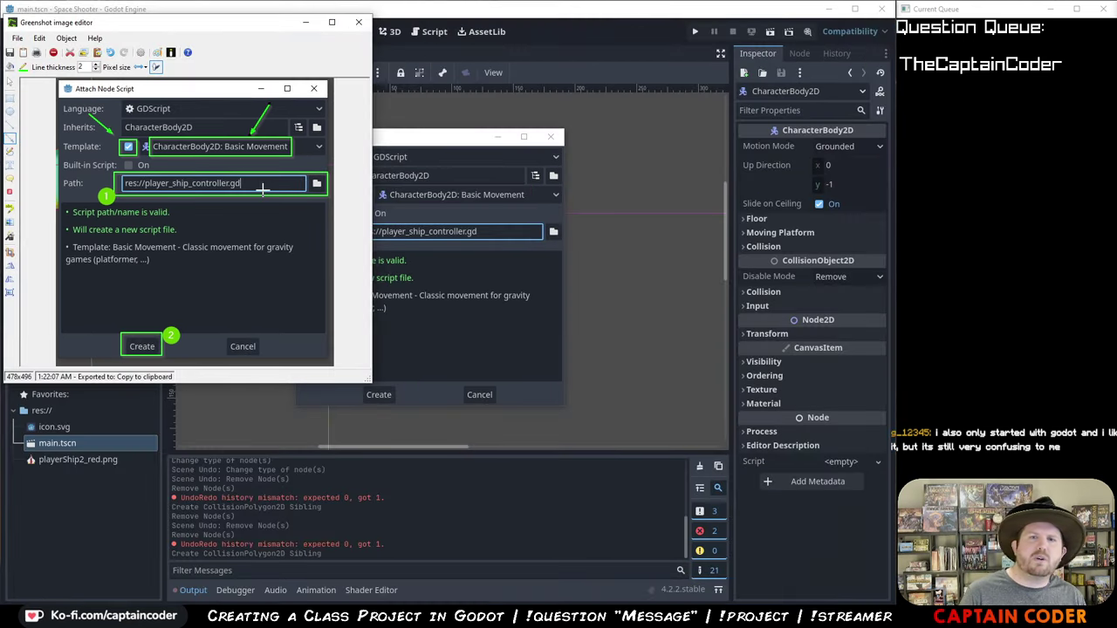
left_click_drag(246, 184, 290, 185)
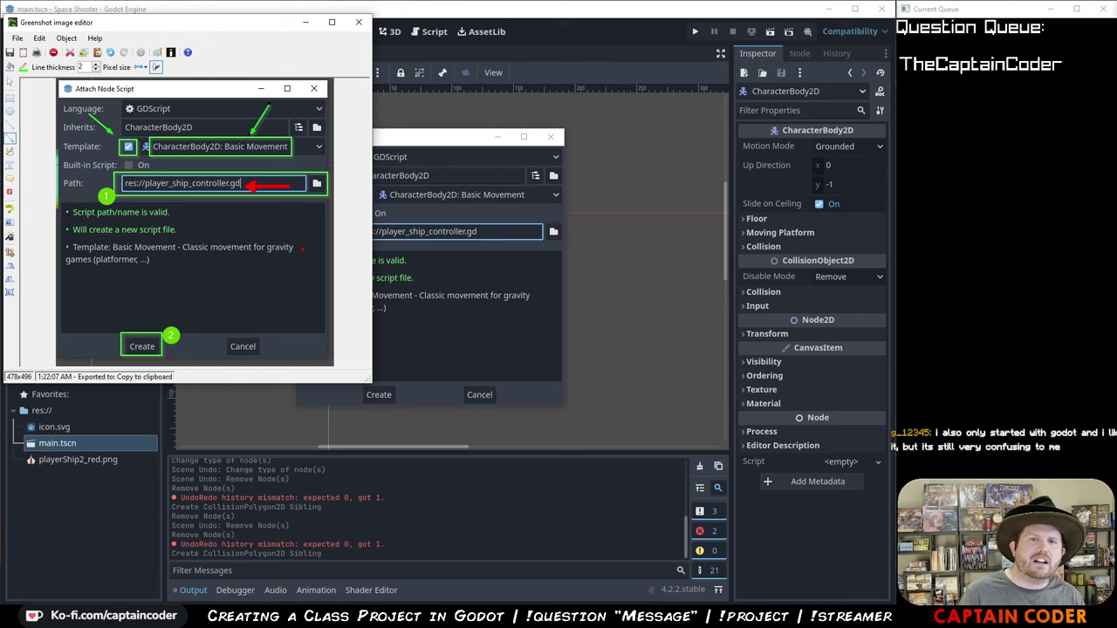
left_click_drag(218, 174, 219, 210)
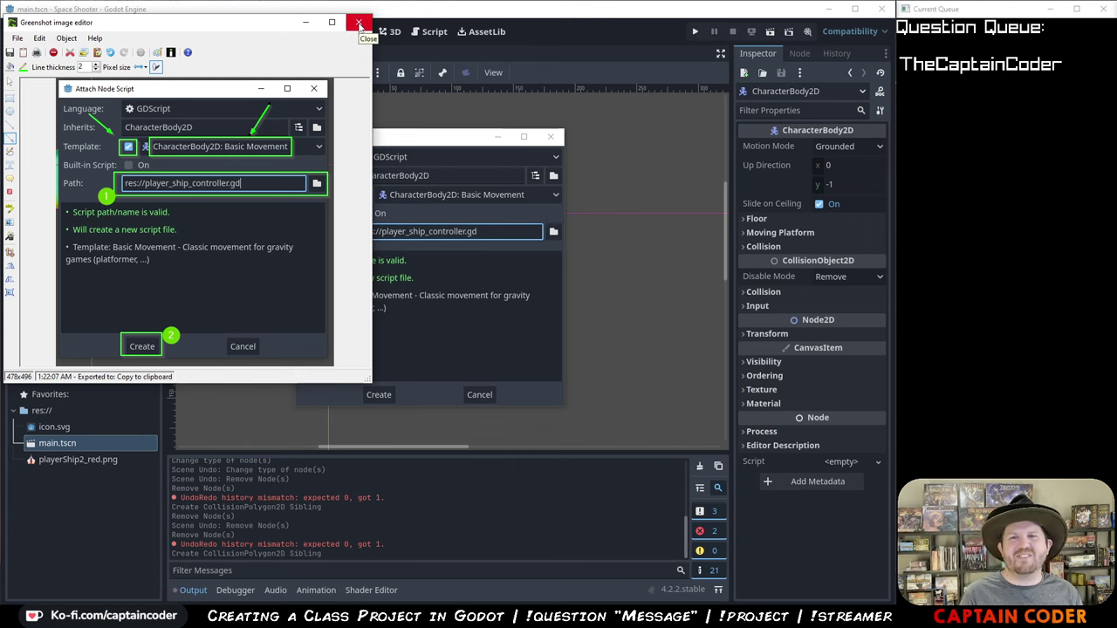
left_click(359, 25)
left_click(381, 397)
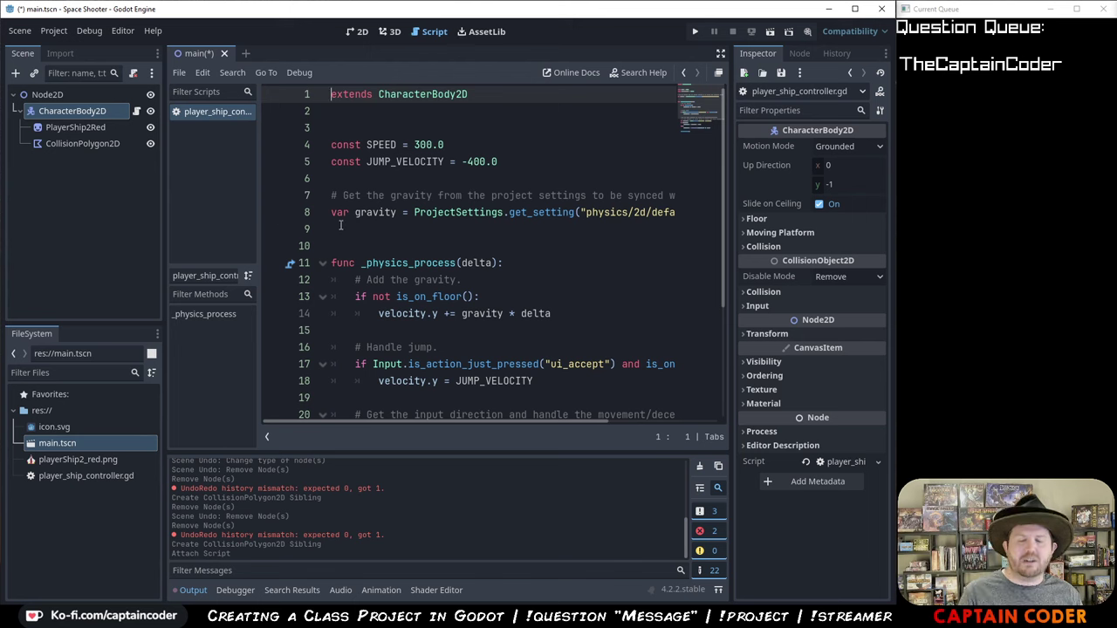
key("Print")
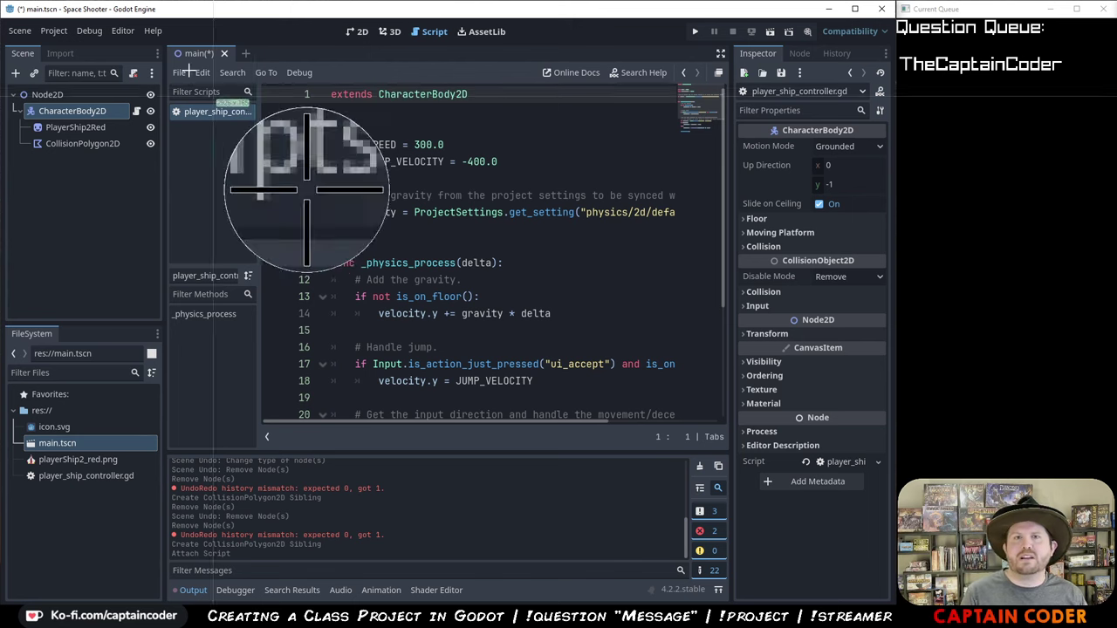
left_click_drag(171, 45, 675, 403)
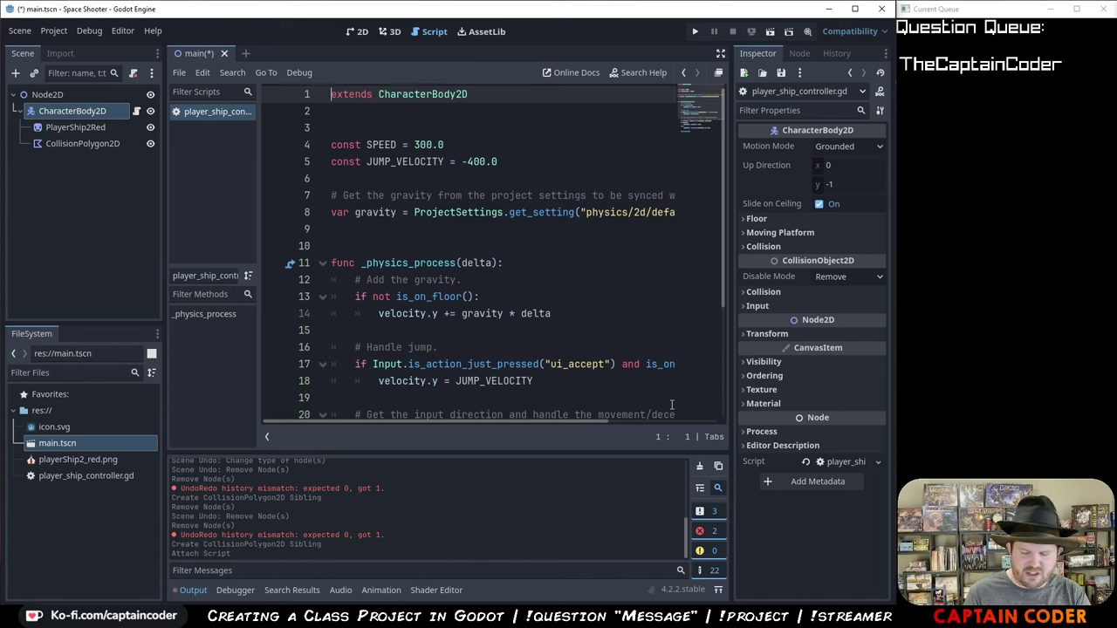
key("Print")
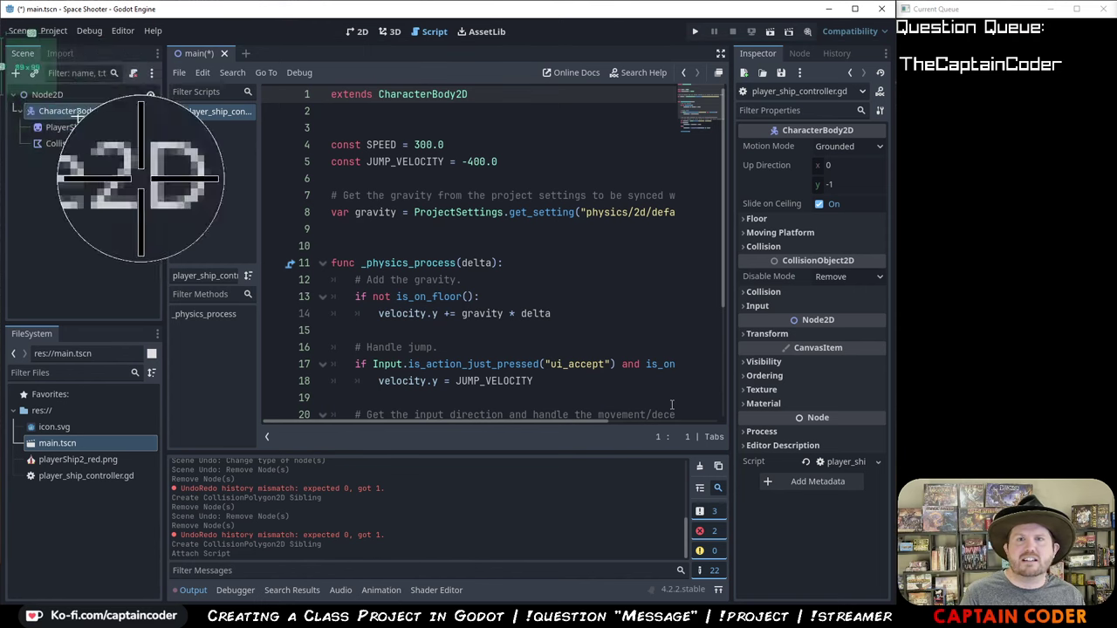
left_click_drag(7, 38, 671, 547)
left_click_drag(728, 539, 736, 542)
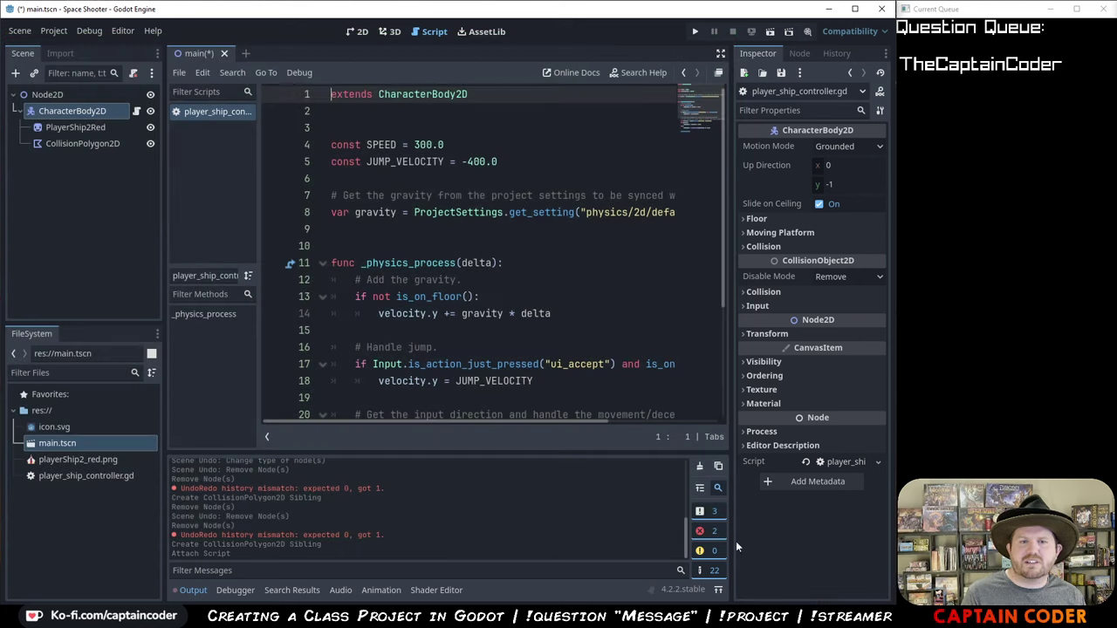
- Select player_ship_controller.gd in the project files and capture the scene tree, files and script area into the Greenshot image editor
left_click(77, 476)
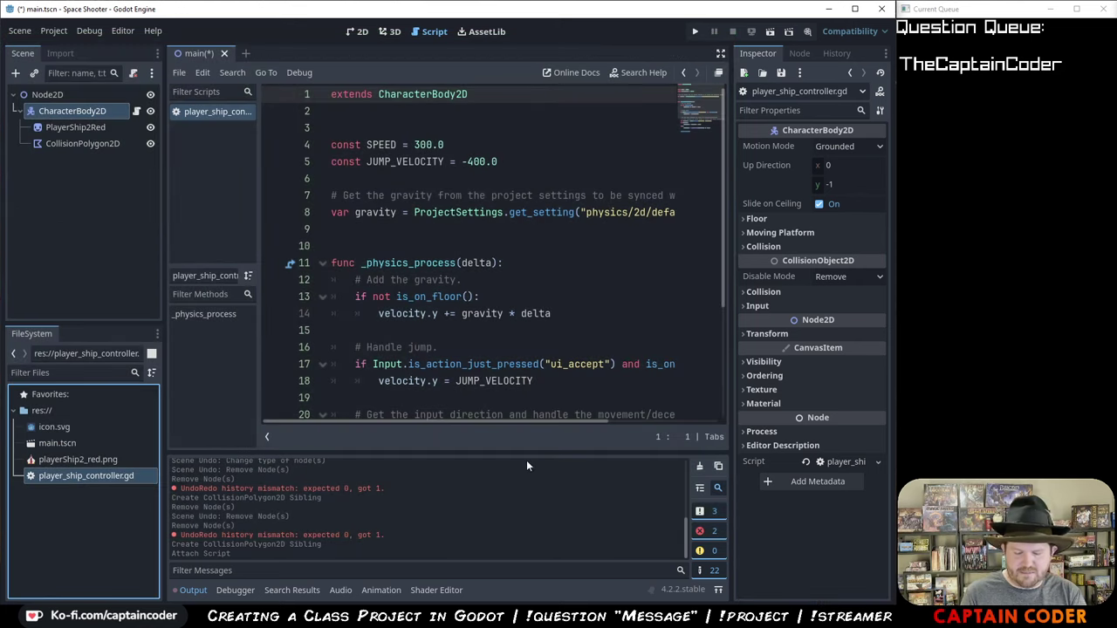
key("ctrl+Print")
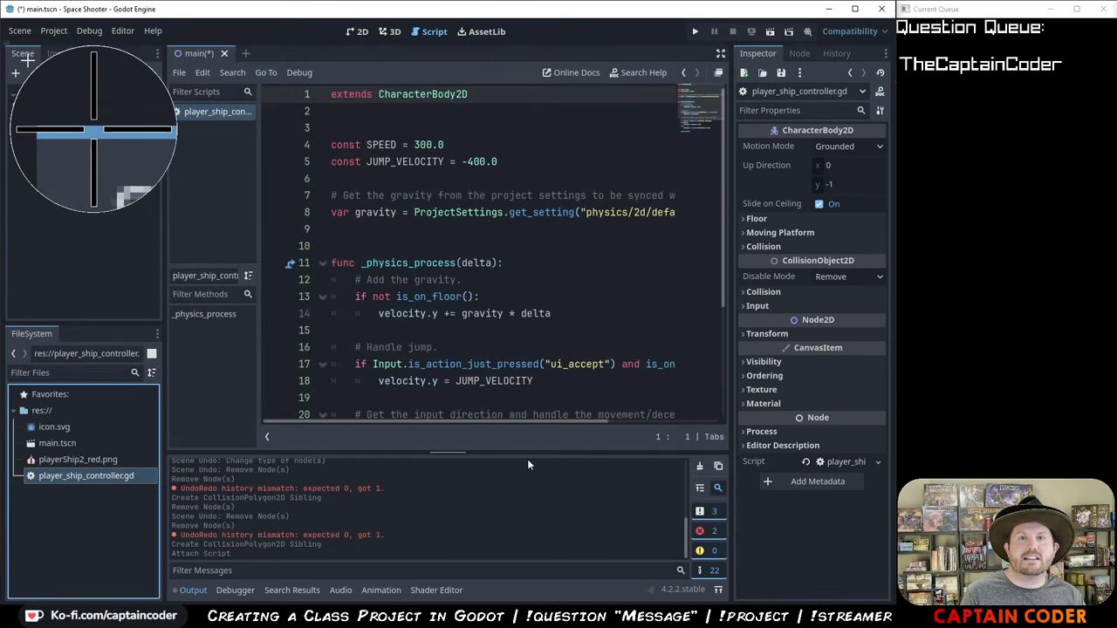
left_click_drag(0, 41, 733, 495)
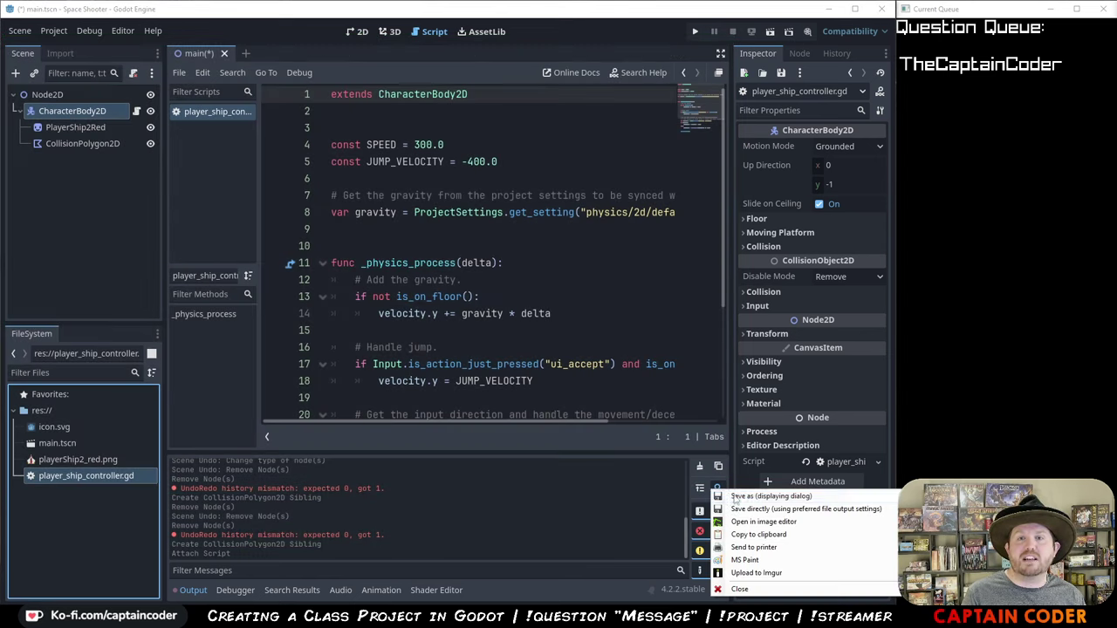
left_click(786, 523)
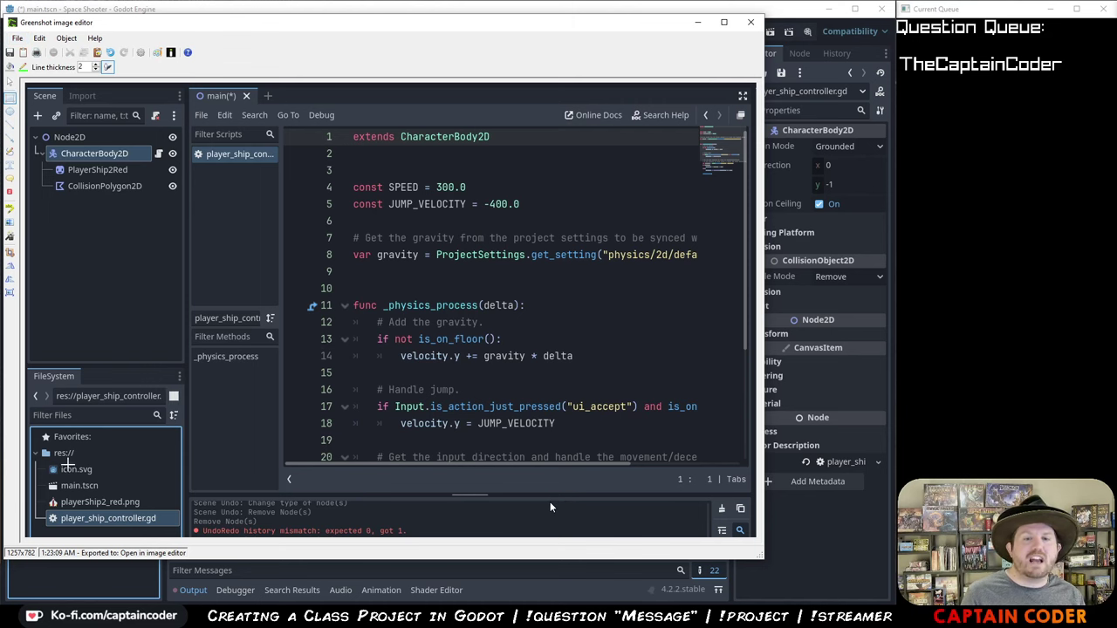
- Outline the player_ship_controller.gd file, its entry in the script list, and the code area with green rectangles
mouse_move(42, 508)
left_mouse_down()
mouse_move(90, 526)
mouse_move(183, 526)
left_mouse_up()
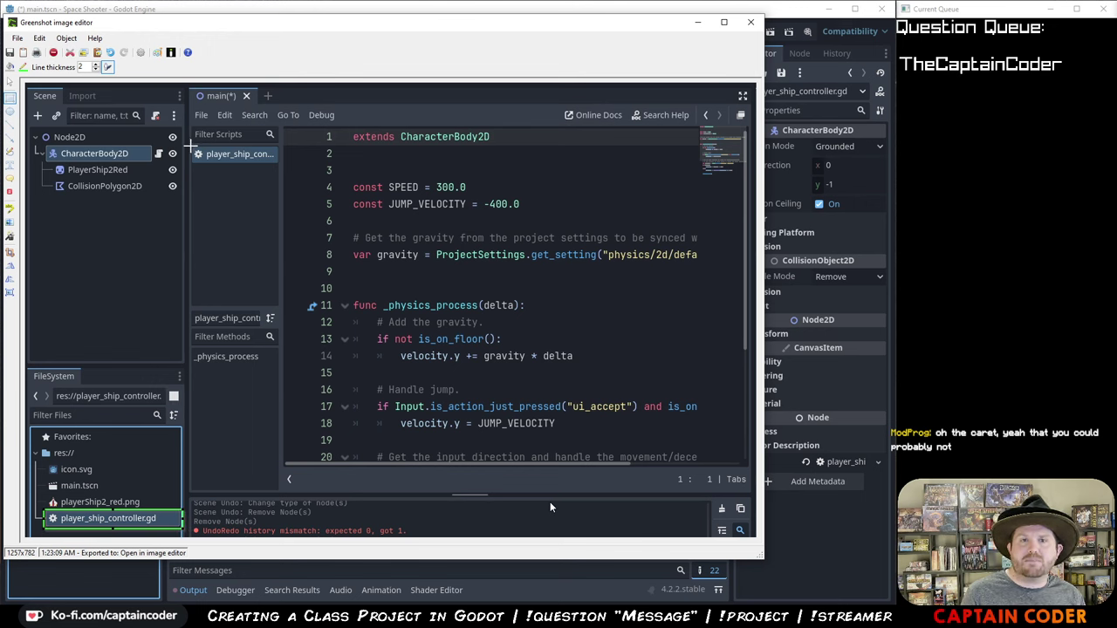
left_click_drag(191, 146, 273, 163)
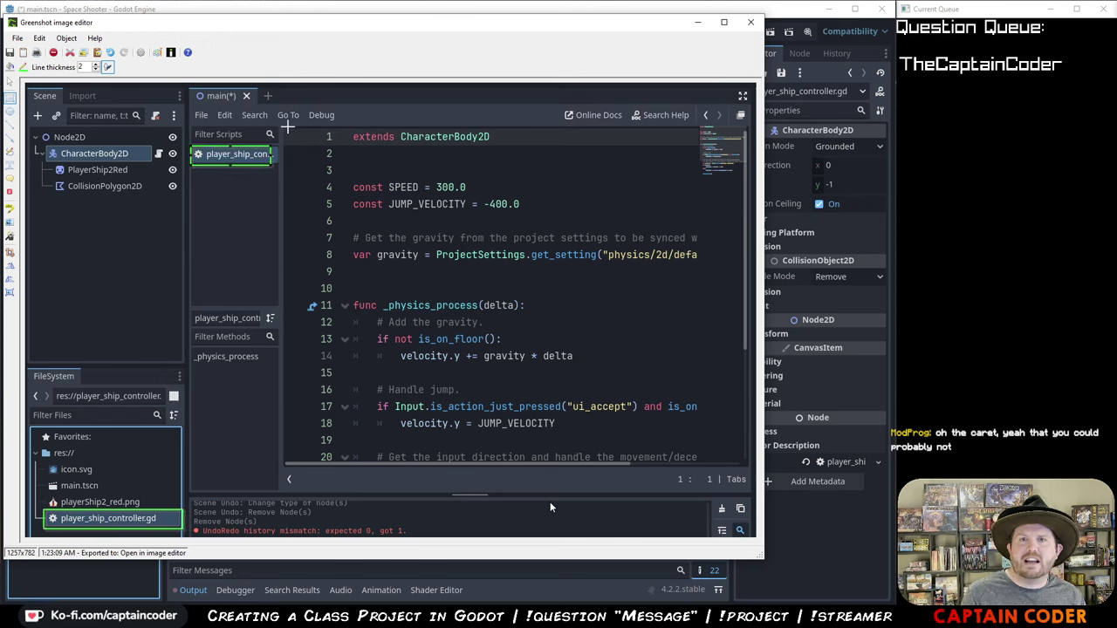
left_click_drag(315, 127, 730, 471)
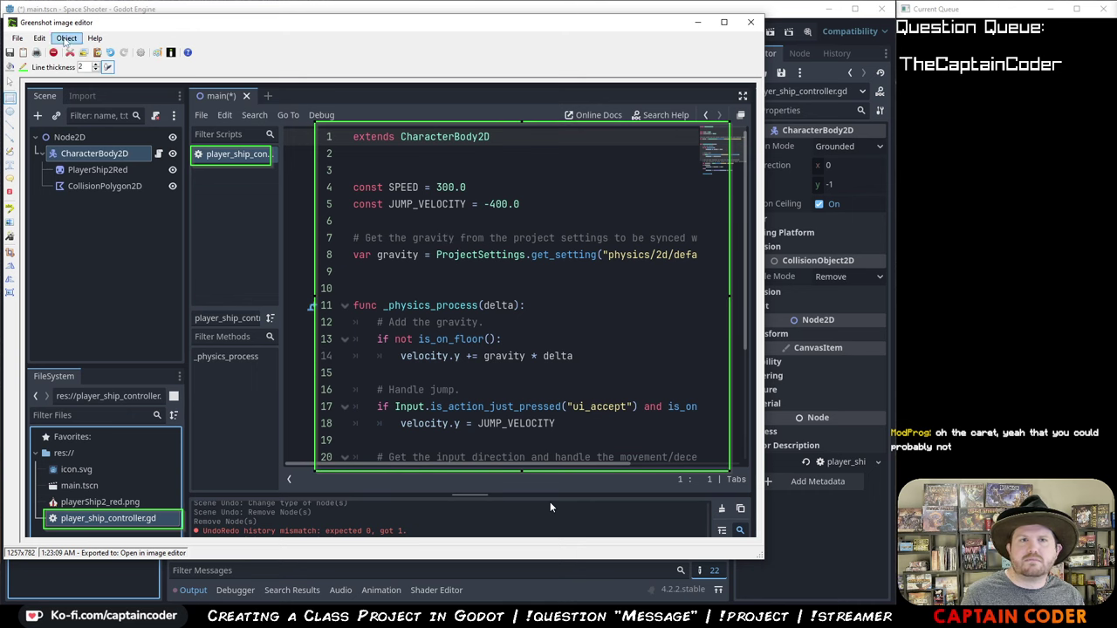
left_click(17, 40)
left_click(17, 40)
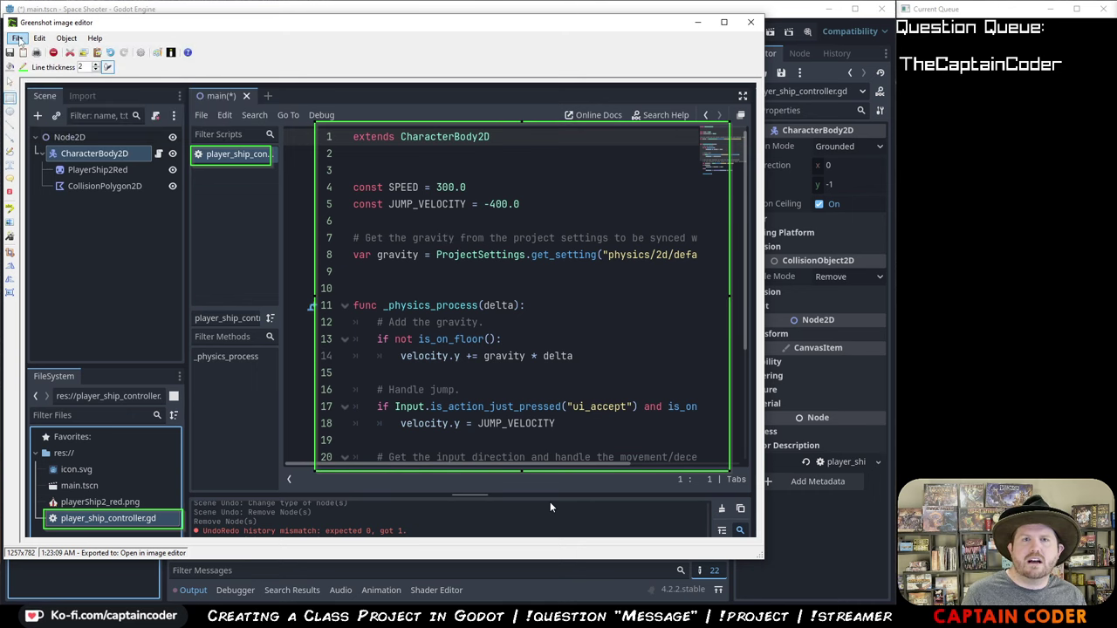
- Add numbered markers 1 to the script file, 2 to the script list entry and 3 to the code area
left_click(9, 192)
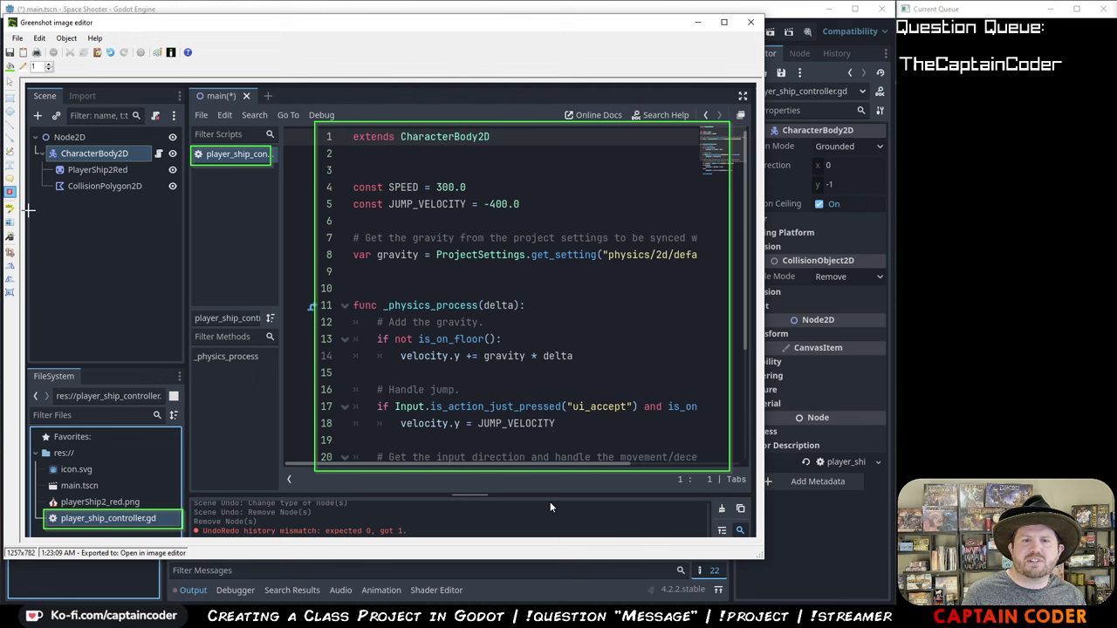
left_click(187, 510)
left_click(181, 166)
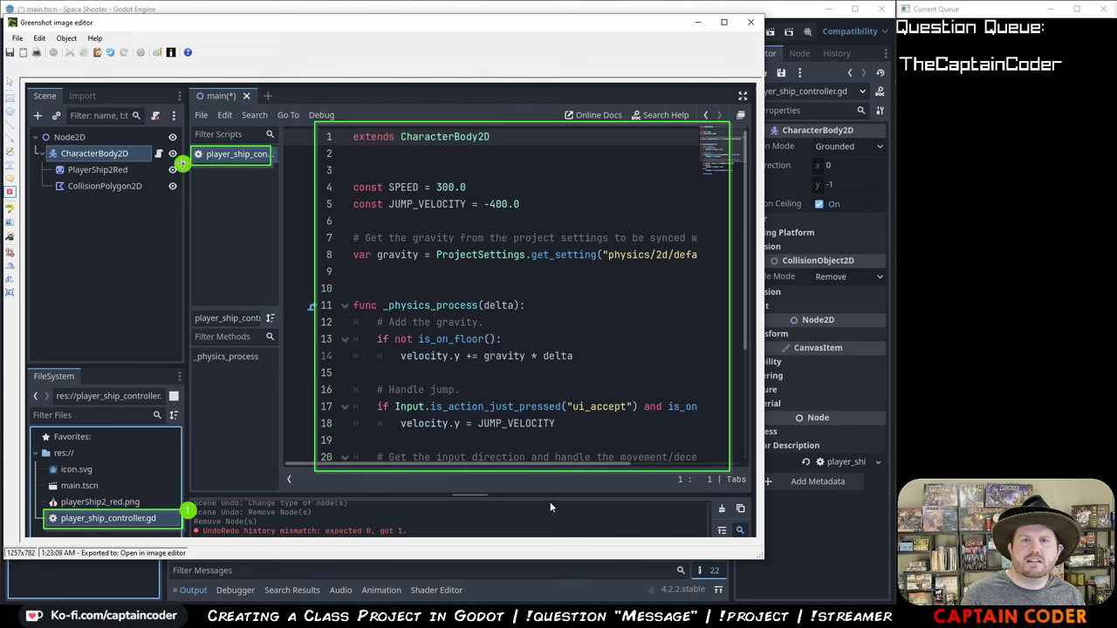
left_click(313, 118)
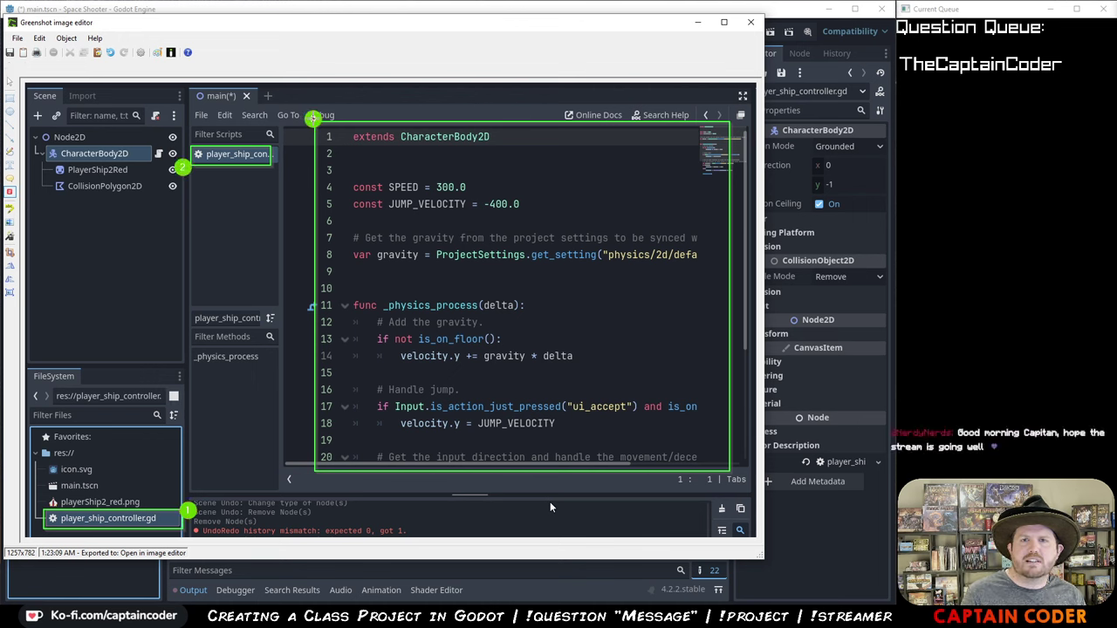
- Copy the annotated script screenshot, paste it below the Attach Node Script image in the Google Docs document, and close the Greenshot editor
left_click(16, 38)
left_click(219, 85)
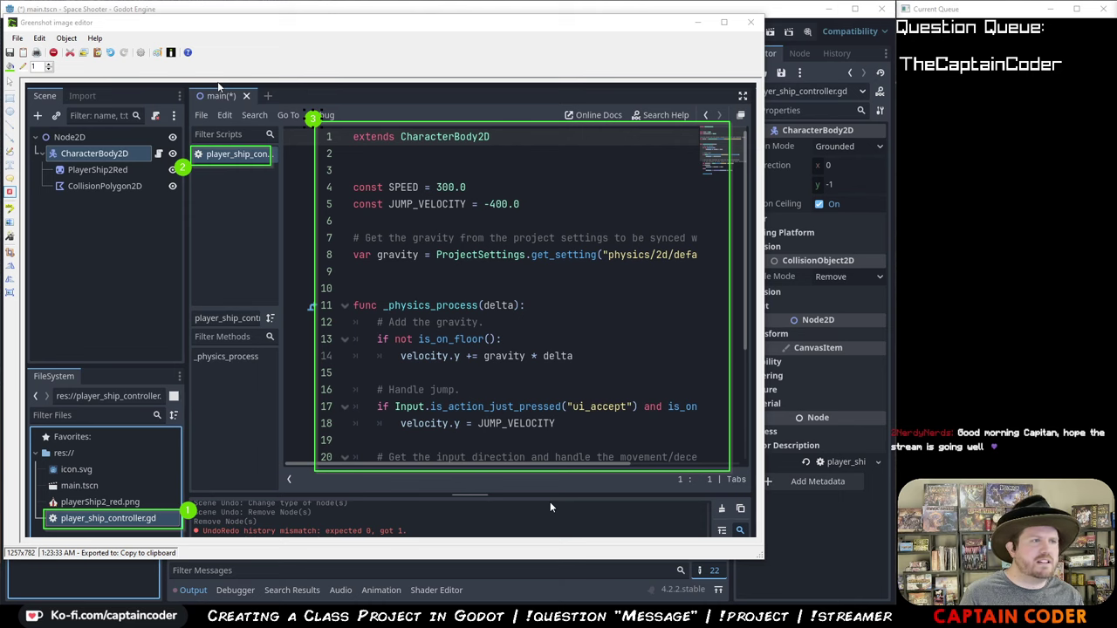
key("alt+Tab")
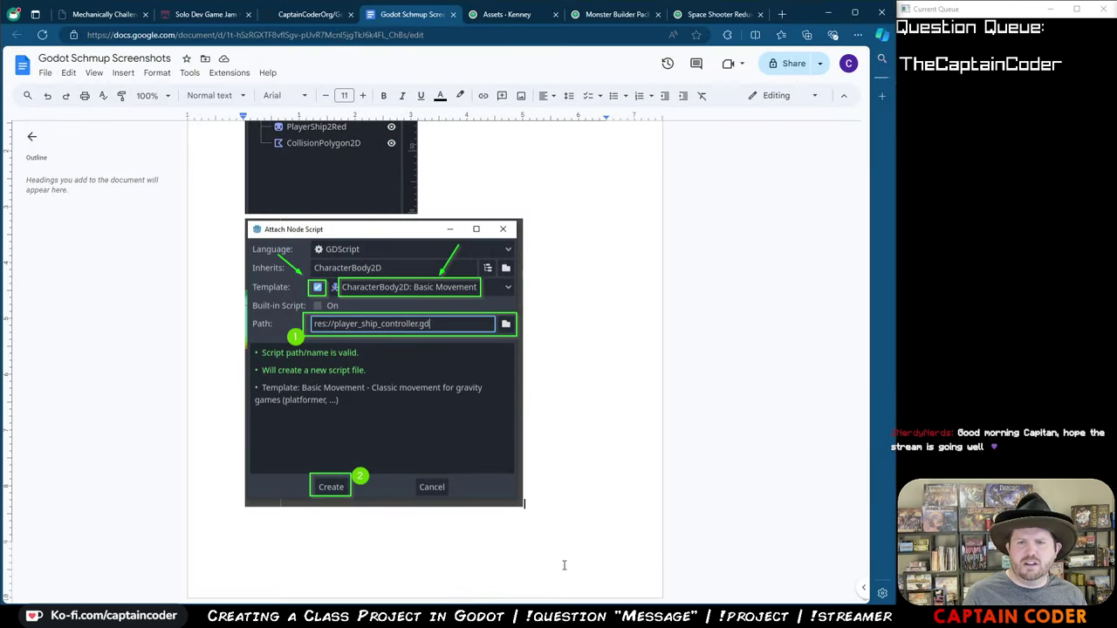
key("ctrl+v")
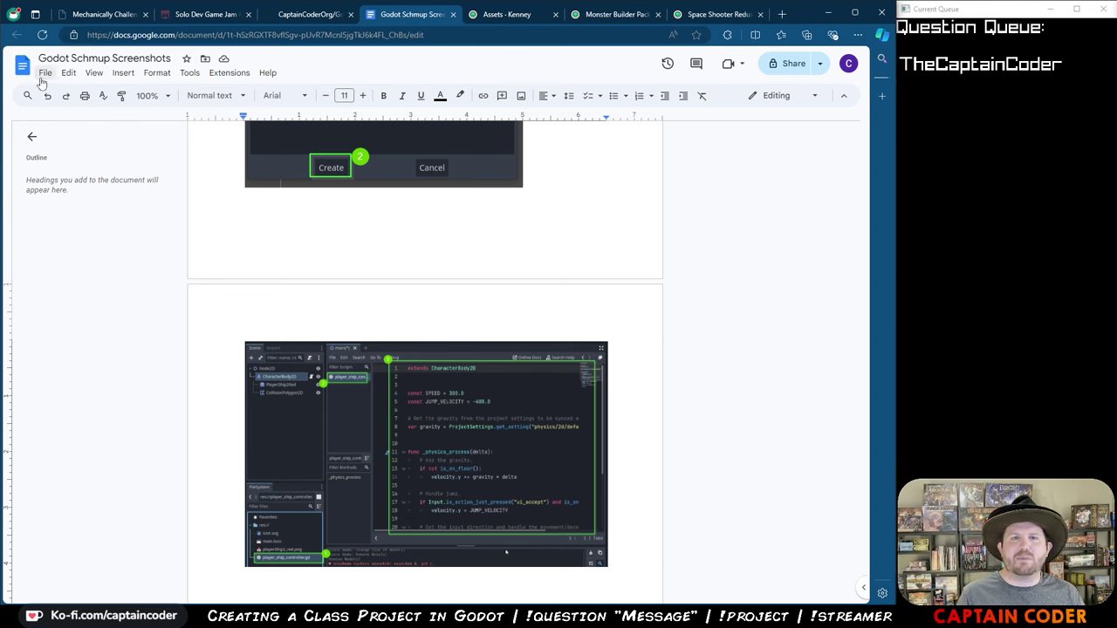
key("alt+Tab")
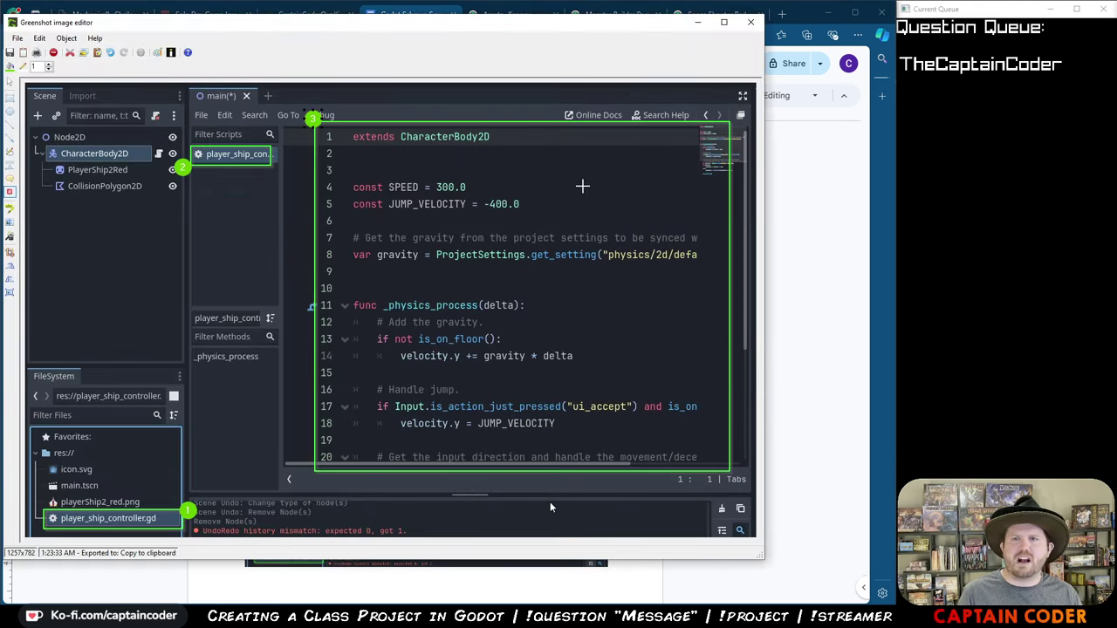
key("alt+F4")
key("ctrl+v")
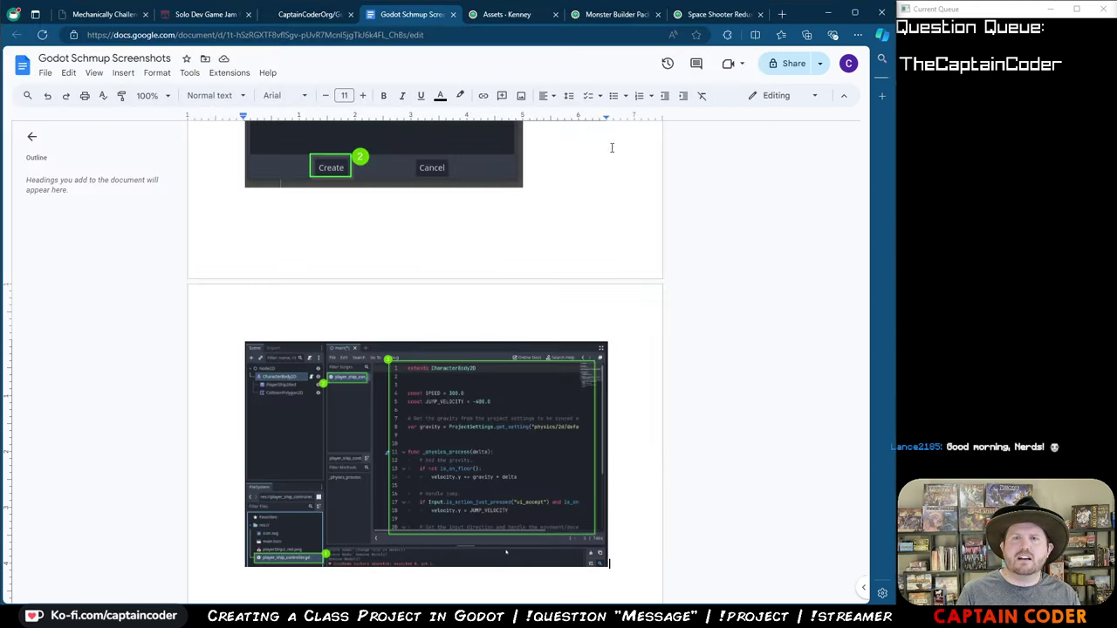
- Switch from the Google Docs document back to Godot and save the main scene with the attached ship script
key("alt+Tab")
key("alt+Tab")
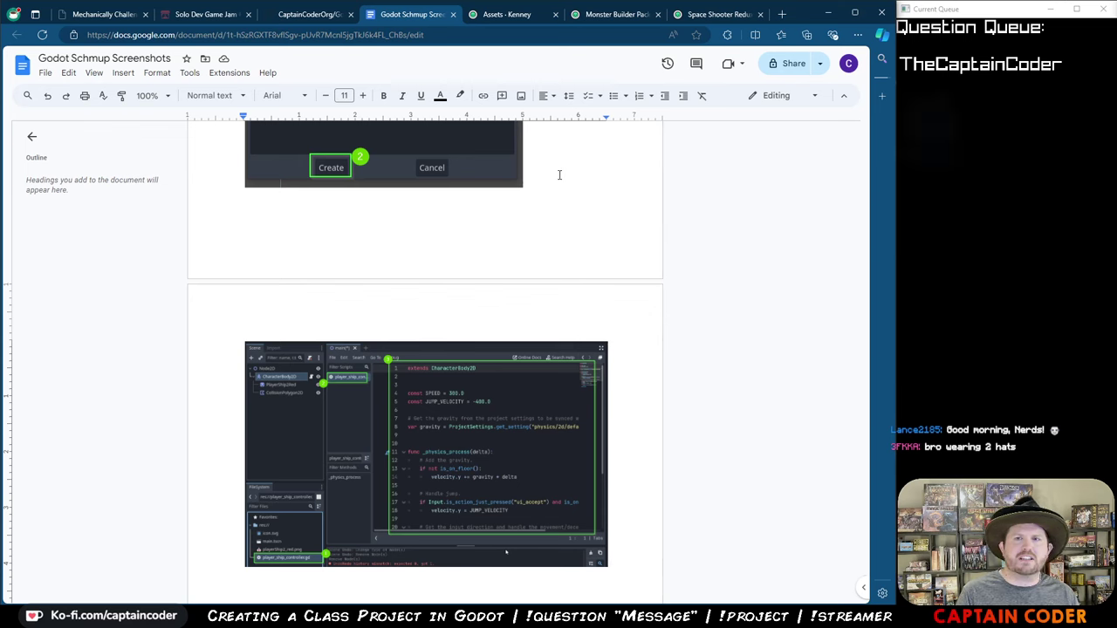
key("alt+Tab")
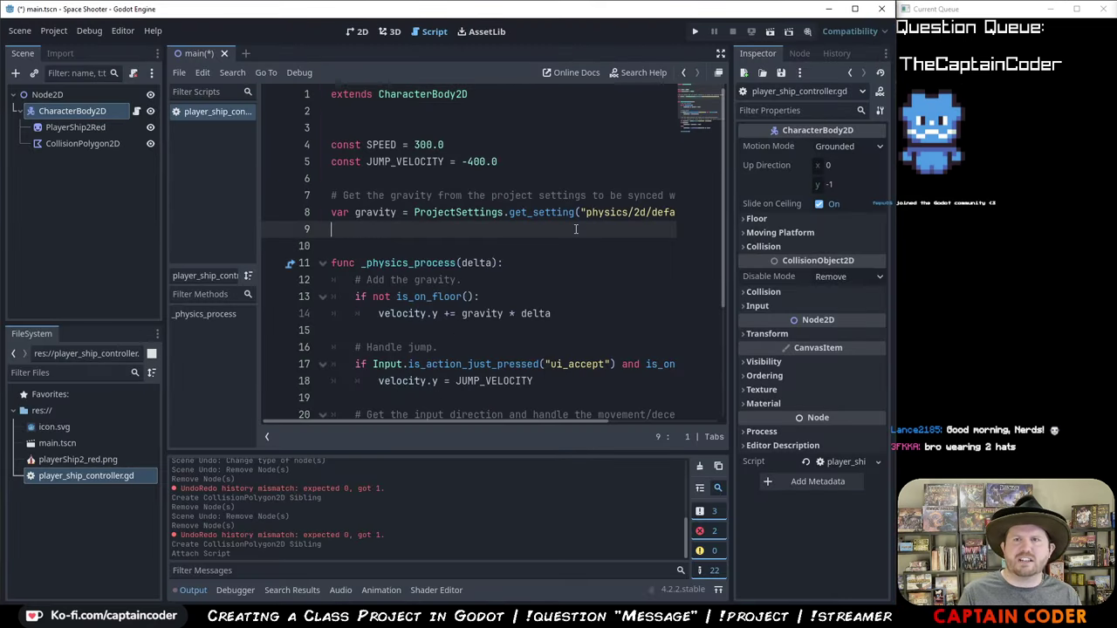
key("ctrl+s")
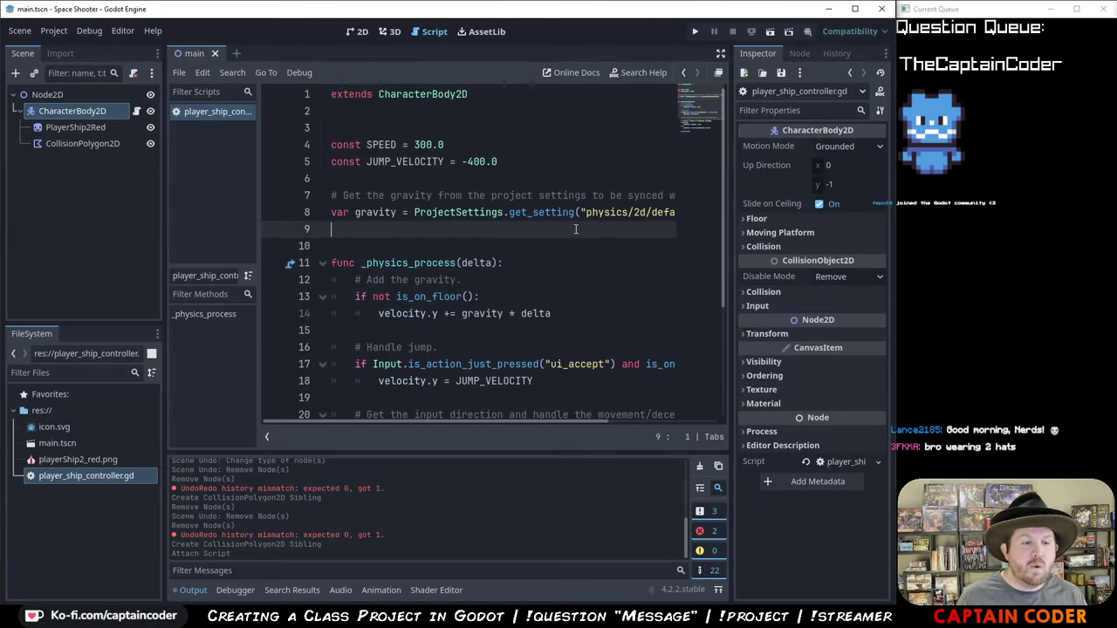
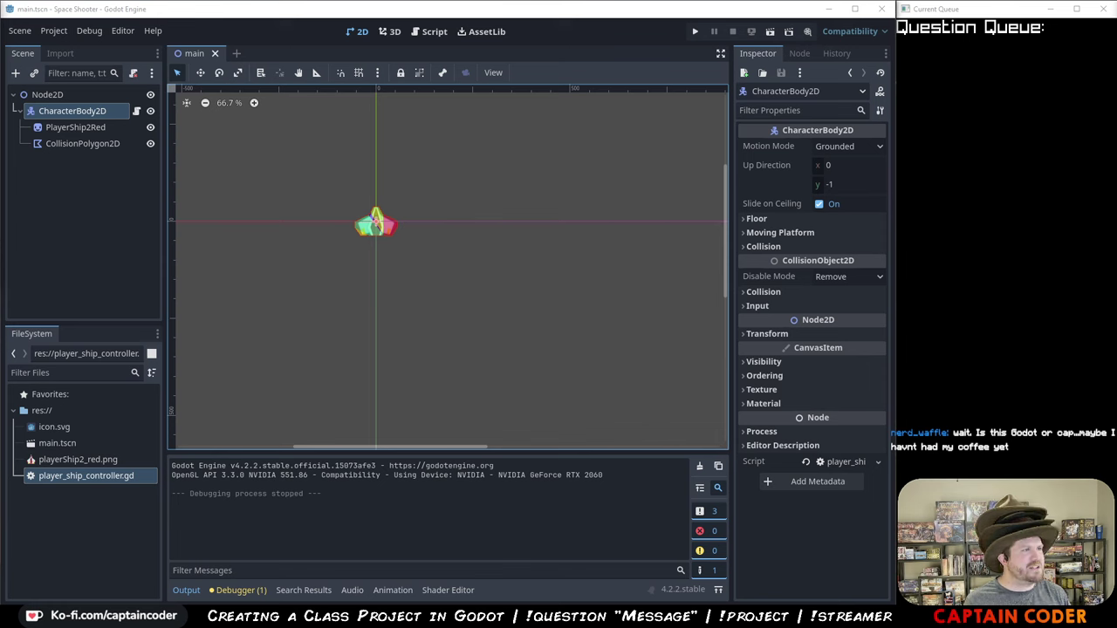
- Switch to Discord and post the copied letter-dice picture in the q-less-hall-of-fame channel
key("alt+Tab")
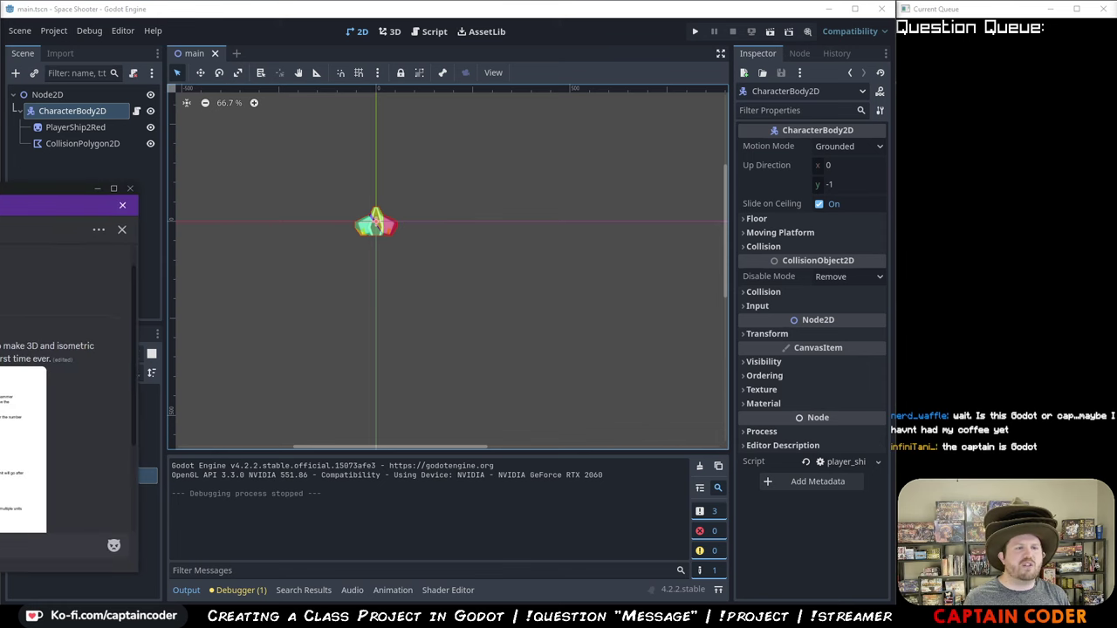
scroll(120, 215, "up", 5)
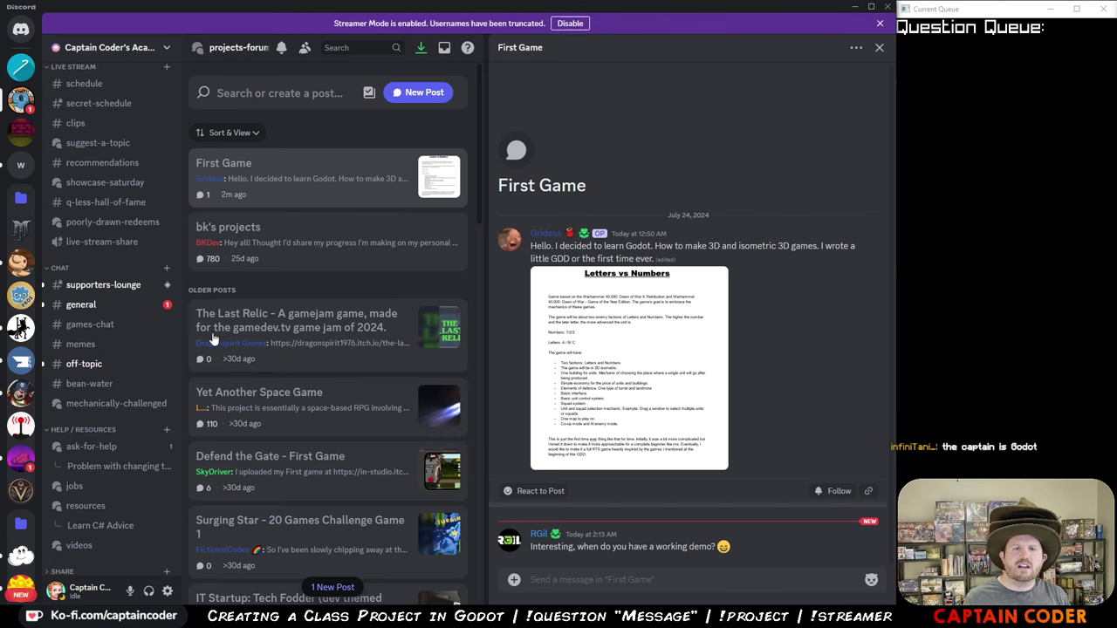
scroll(124, 370, "up", 2)
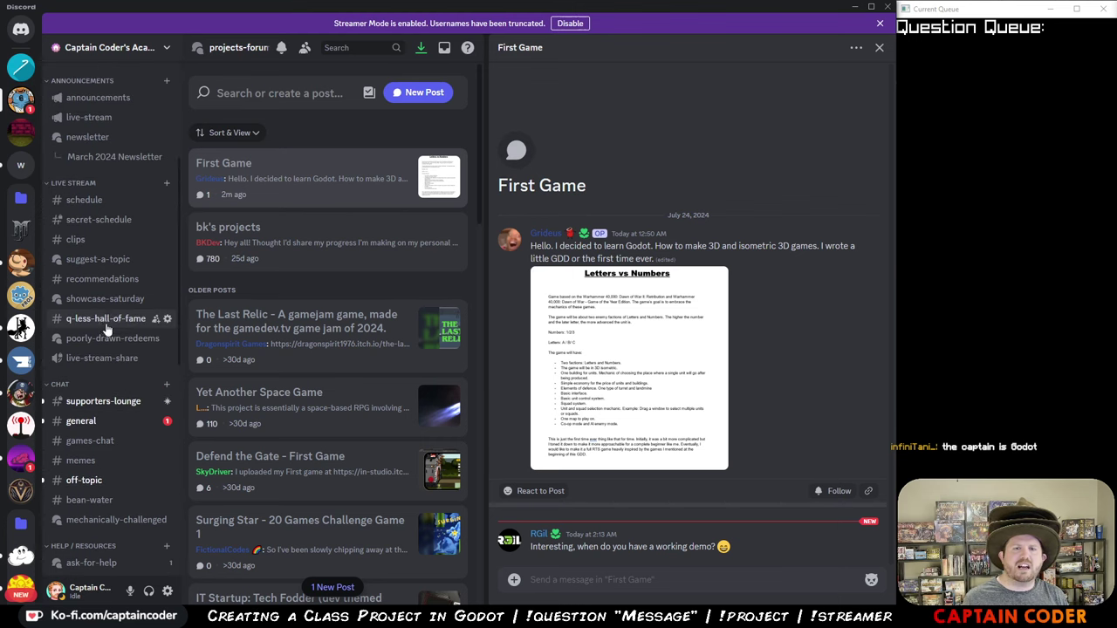
left_click(106, 318)
key("ctrl+v")
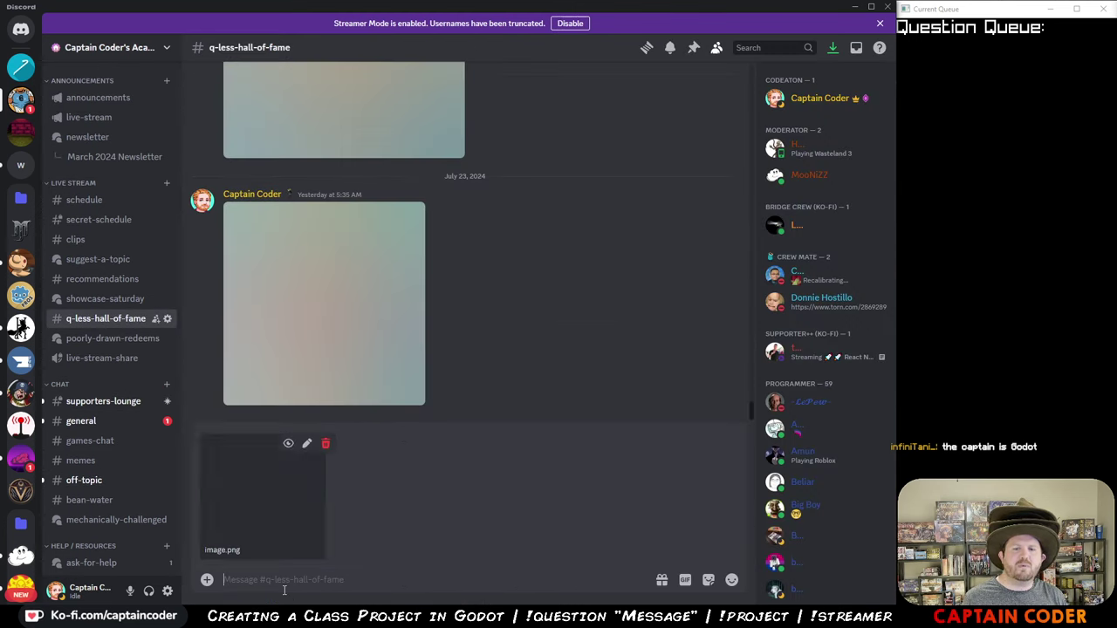
key("Return")
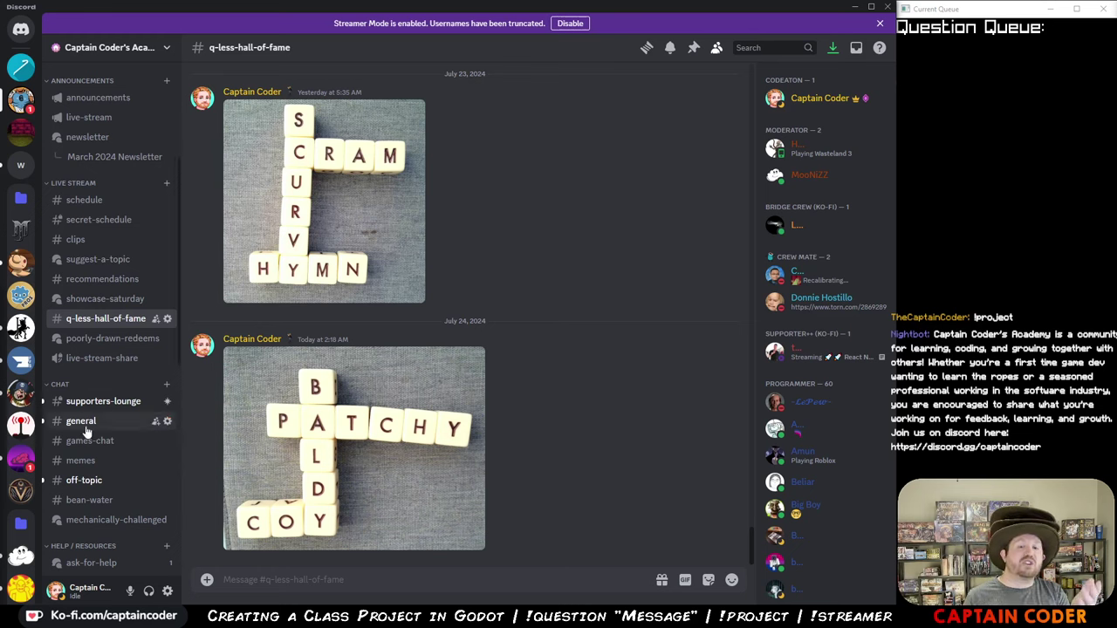
scroll(125, 429, "up", 4)
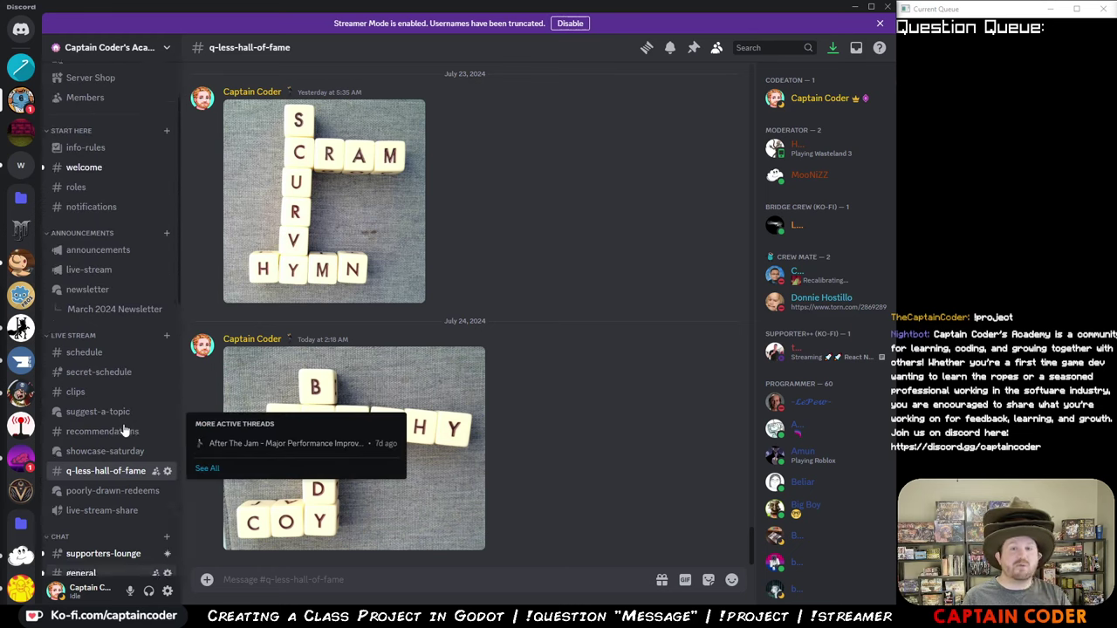
scroll(125, 430, "down", 4)
scroll(124, 430, "down", 6)
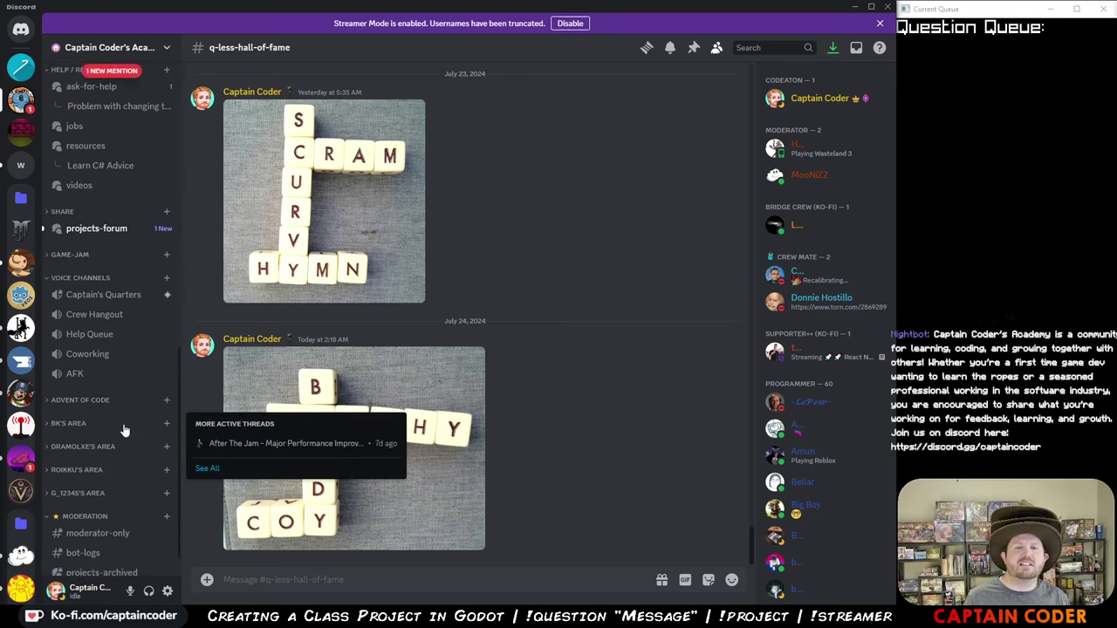
scroll(124, 430, "up", 9)
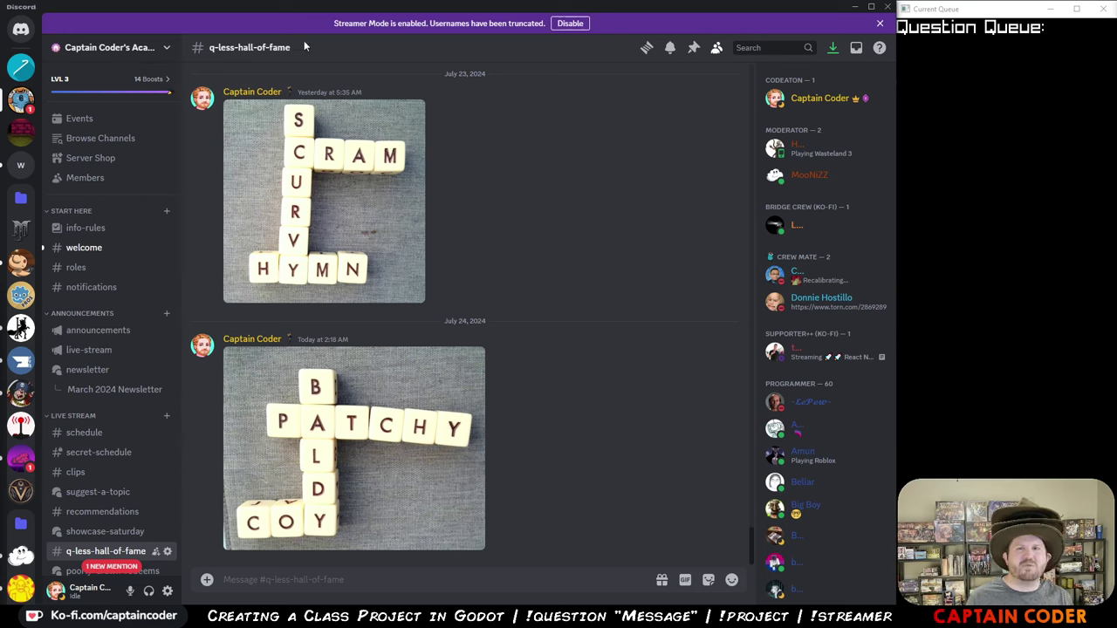
- Move Discord out of the way, return to Godot and run the project with the current scene as its main scene
left_click_drag(338, 13, 0, 262)
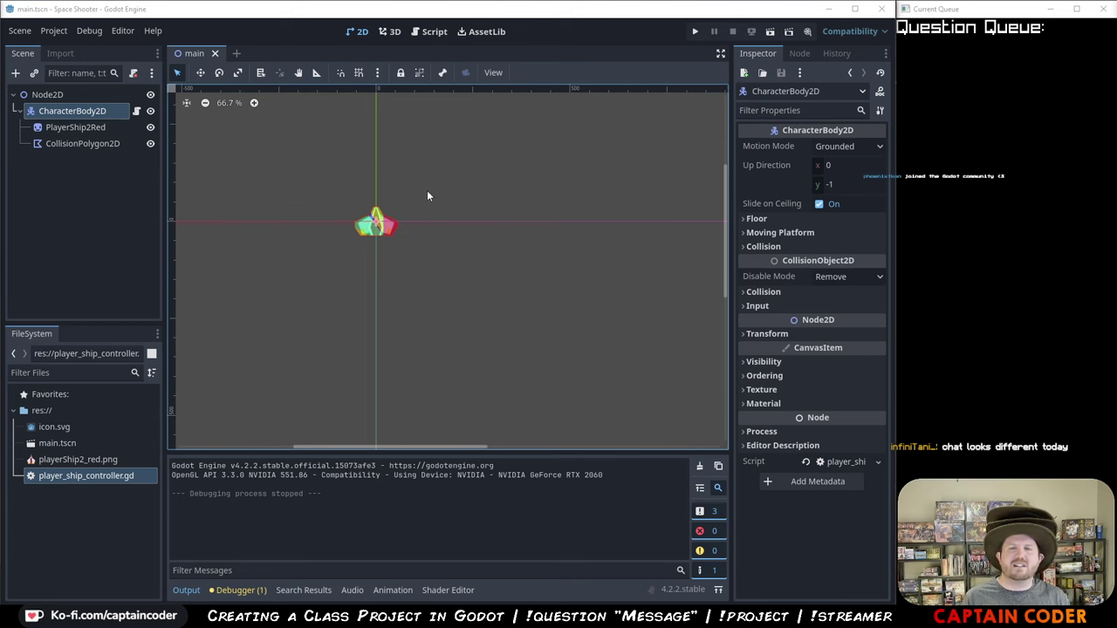
left_click(695, 32)
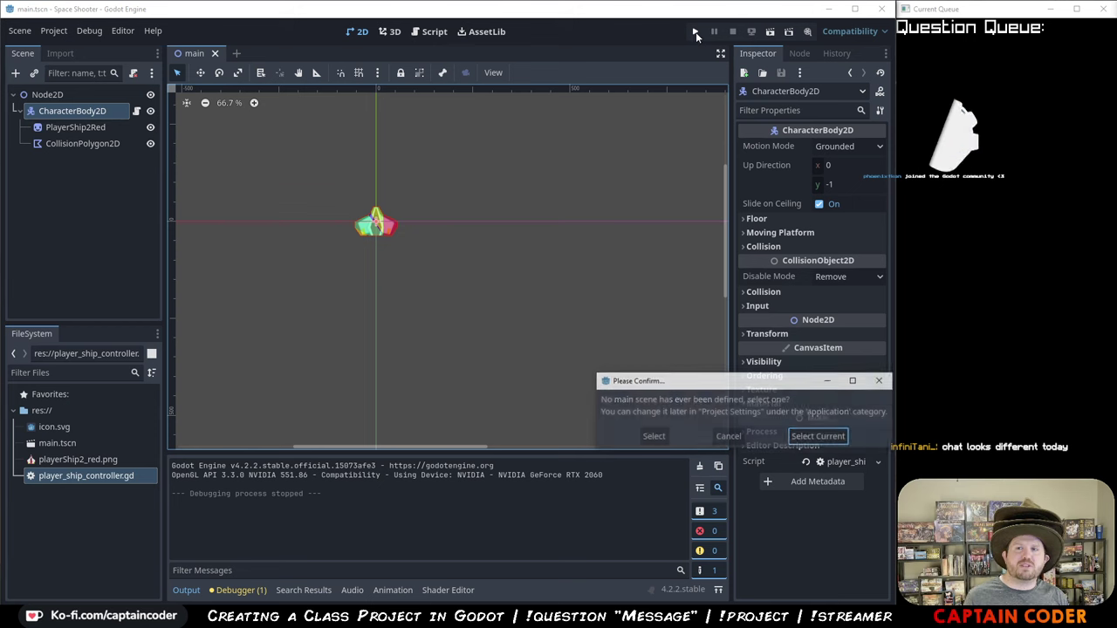
key("Return")
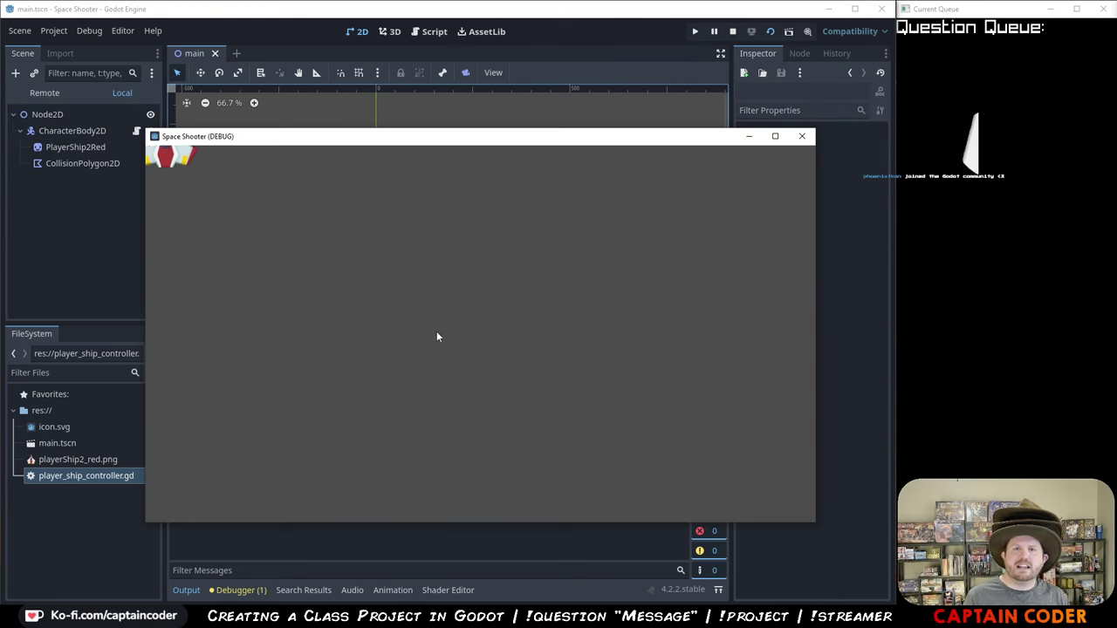
- Steer the player ship right, left, up and down in the running game to test its movement
key("Down")
key("Right")
key("Right")
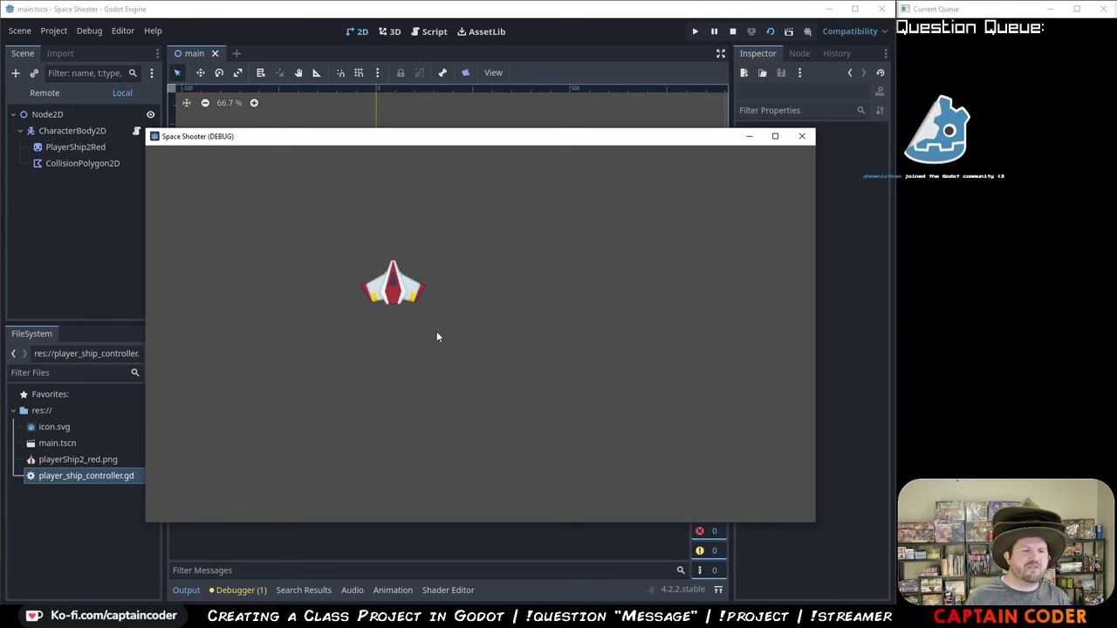
key("Up")
key("Right")
key("Down")
key("Right")
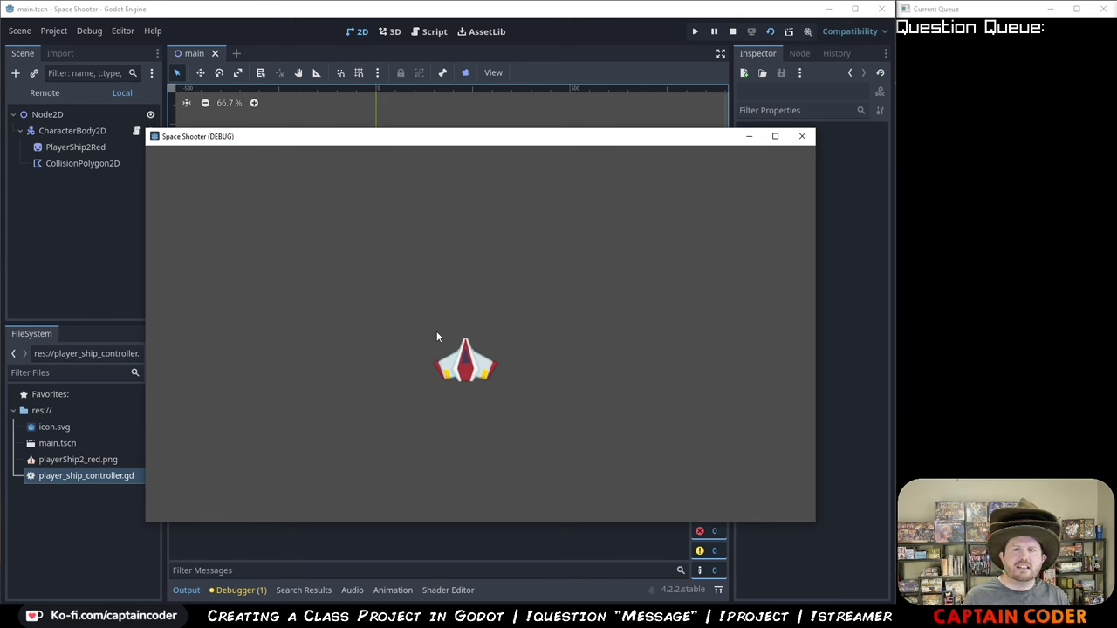
key("Left")
key("Up")
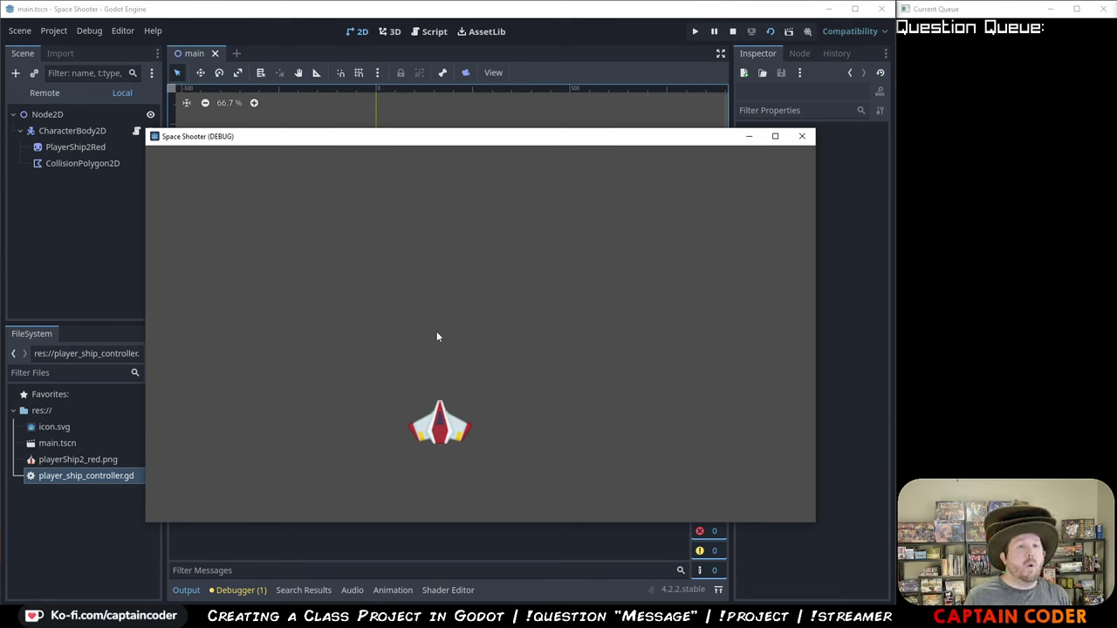
- Fly the ship around in all directions in the running game to test its movement, and close the game window
key("Down")
key("Right")
key("Up")
key("Down")
key("Left")
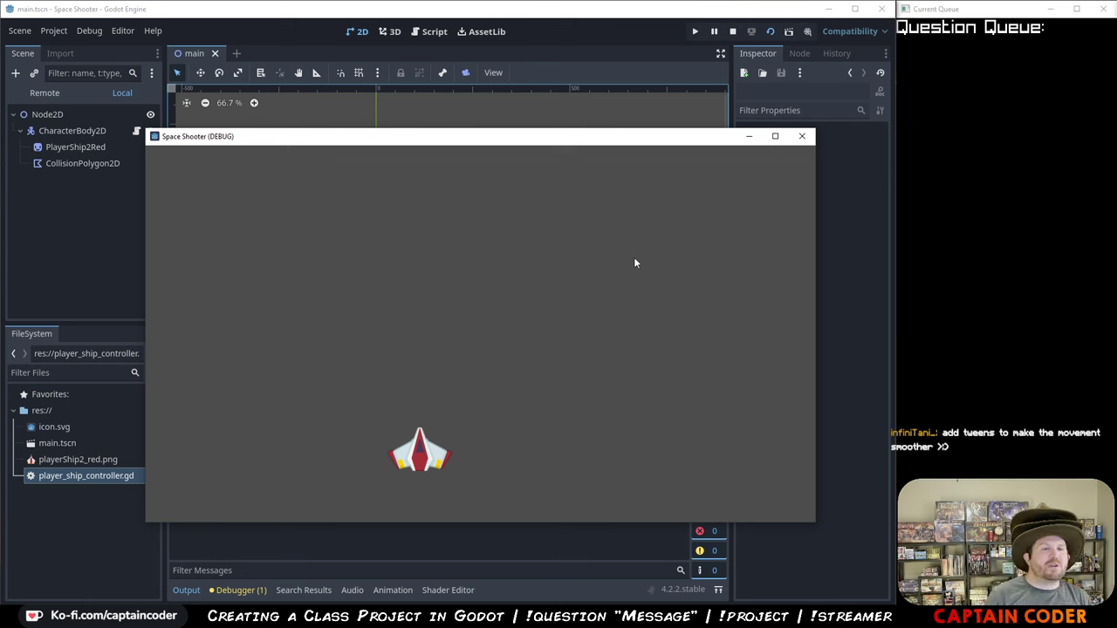
key("Right")
key("Up")
key("Right")
key("Up")
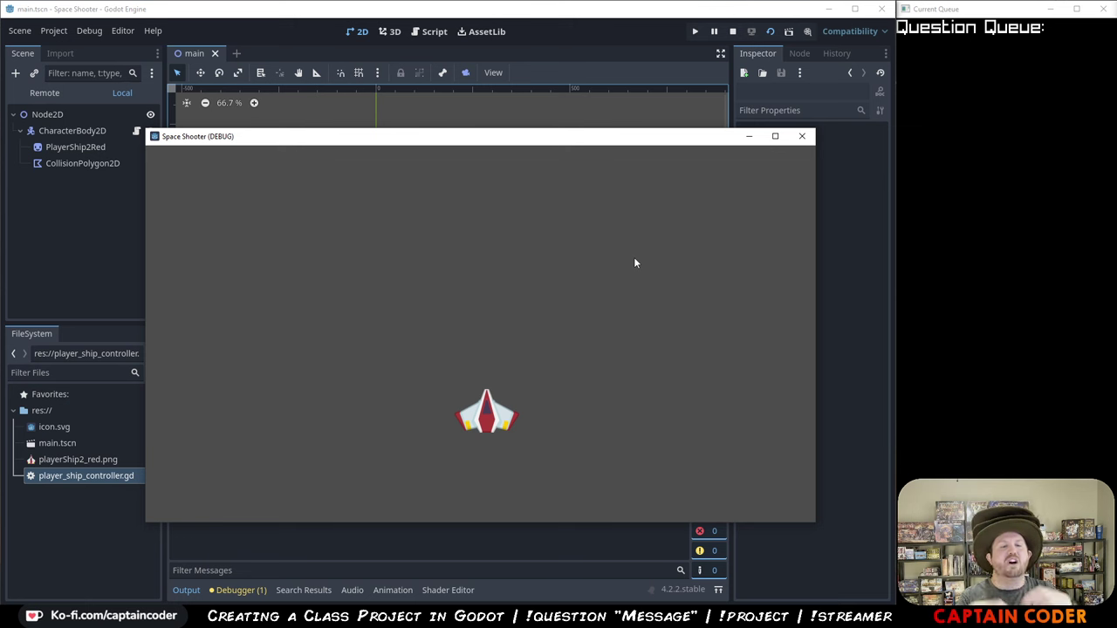
key("Right")
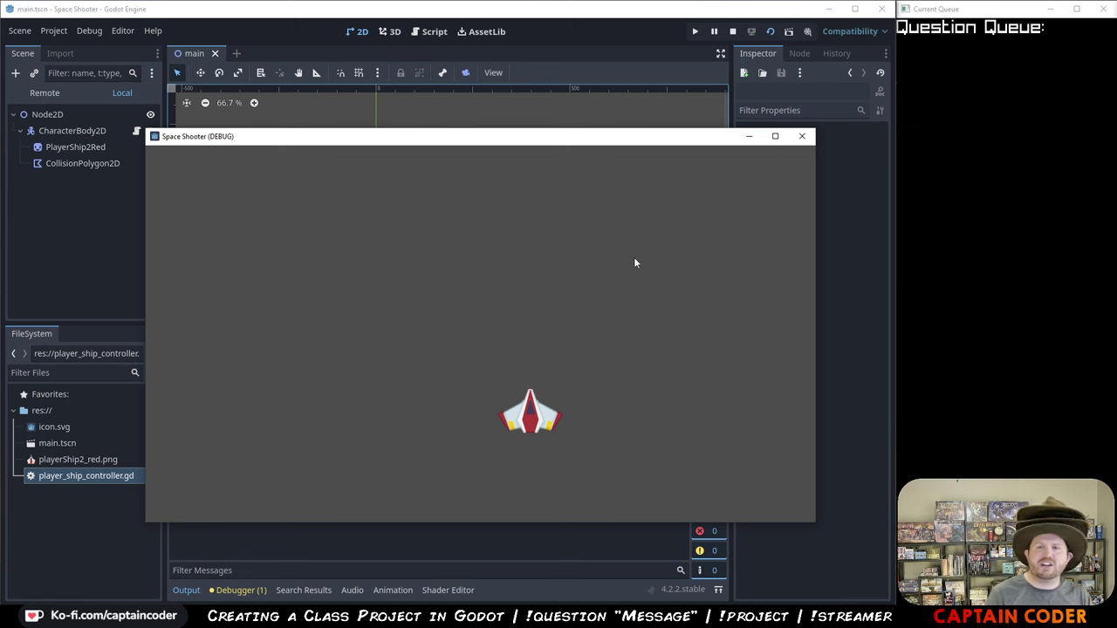
key("Up")
key("Left")
key("Down")
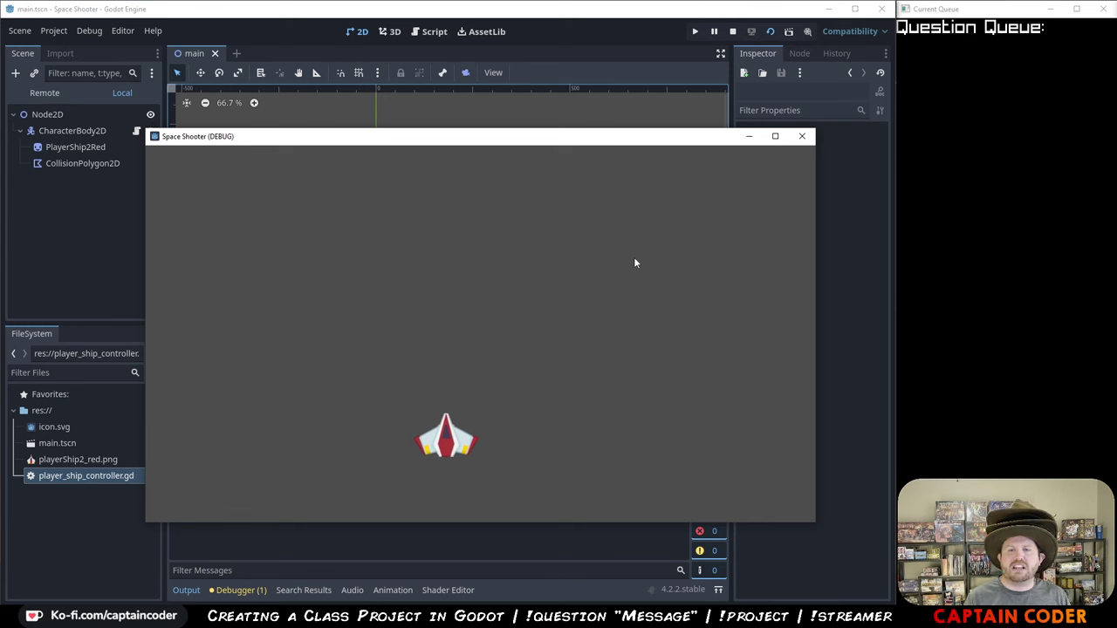
key("Right")
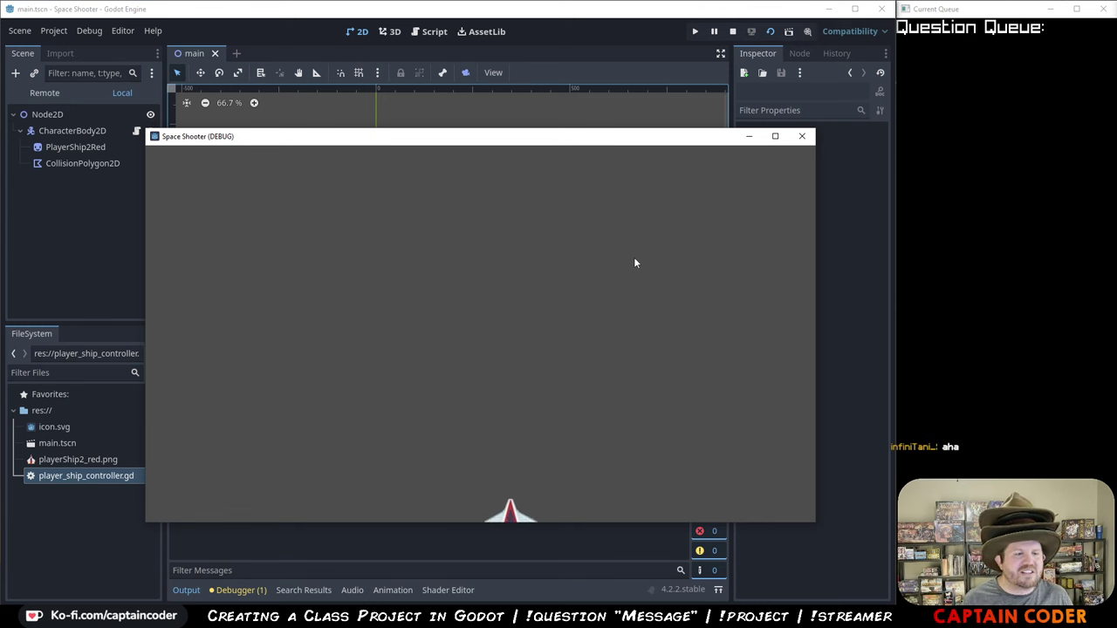
key("Up")
key("Left")
key("Right")
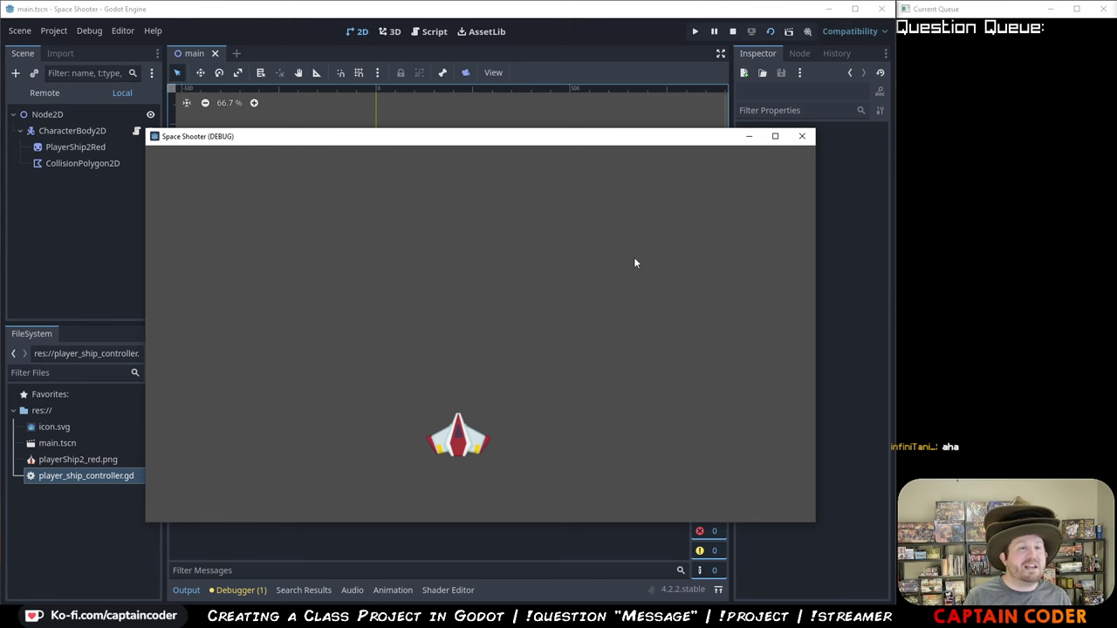
key("Left")
key("Left")
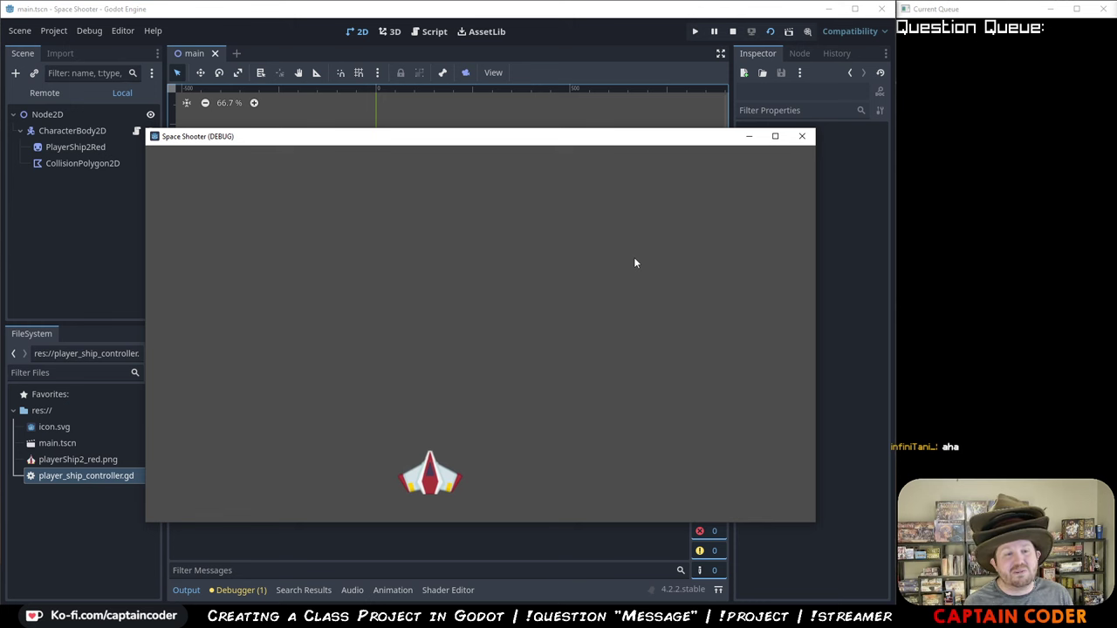
key("Right")
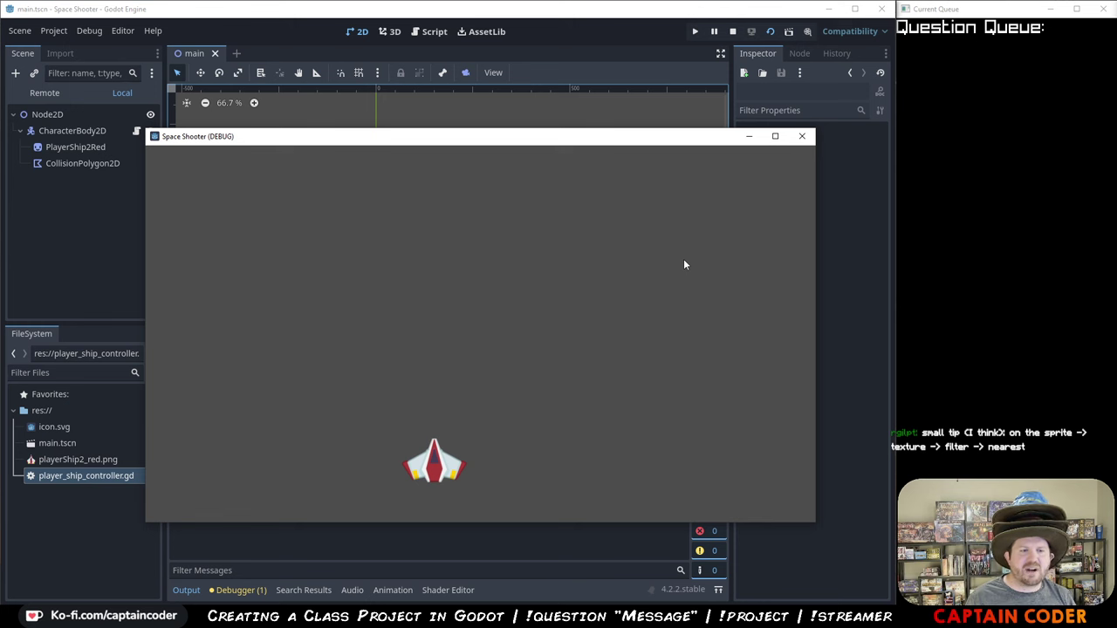
key("Right")
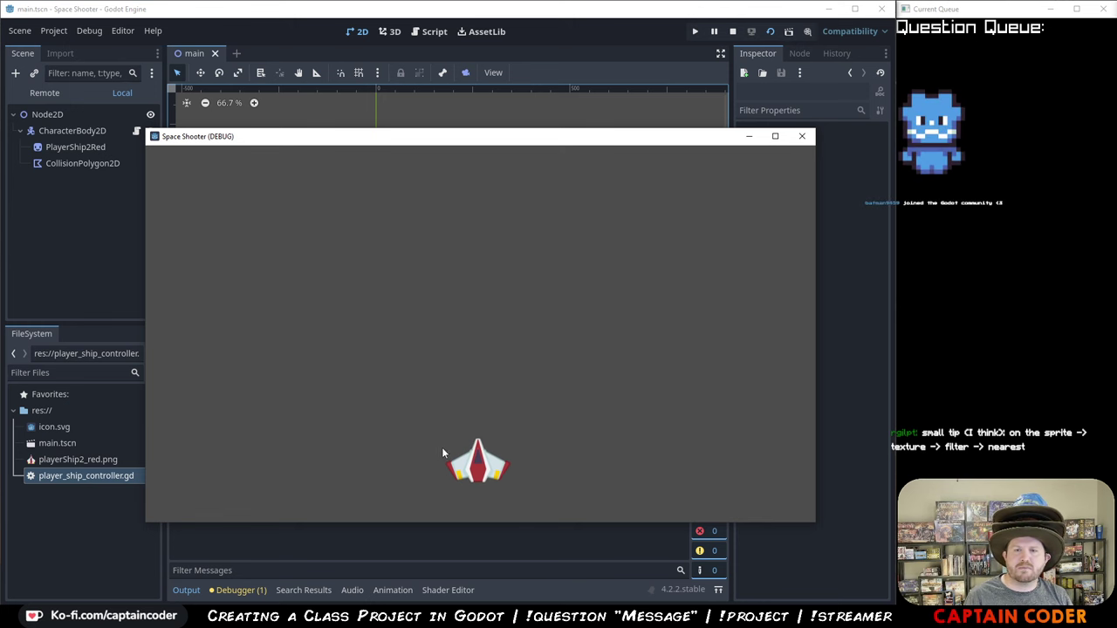
key("Left")
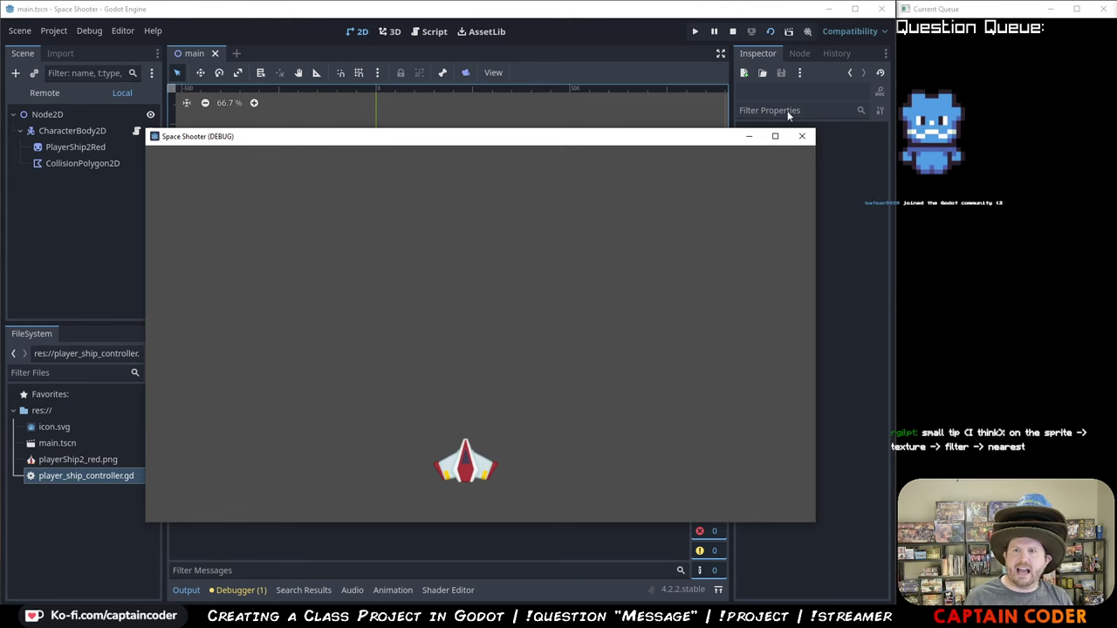
left_click(800, 138)
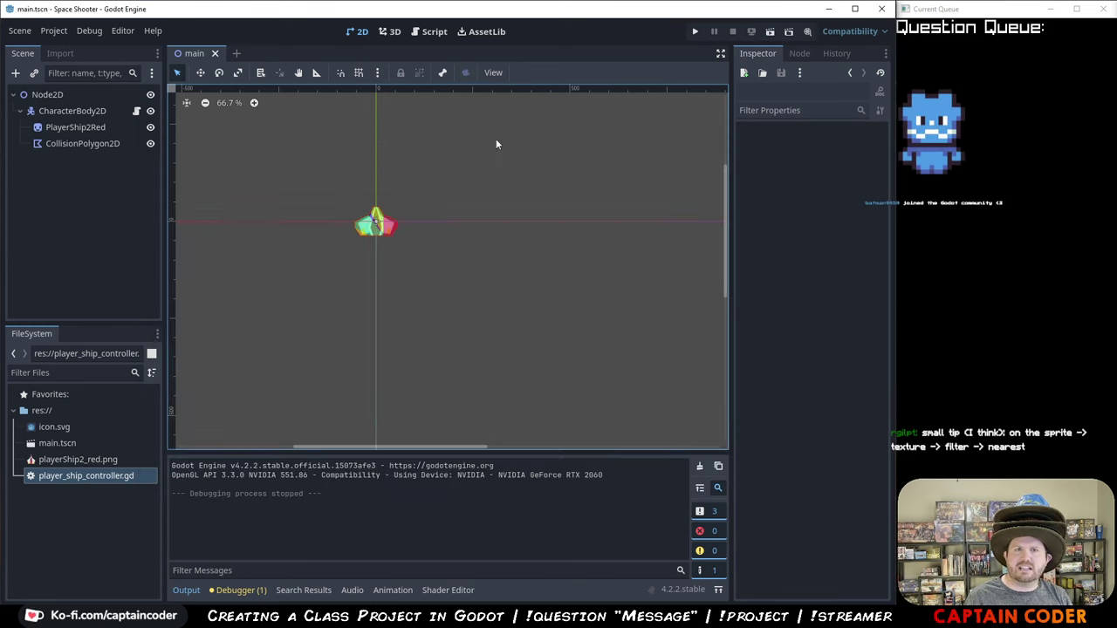
- Try the Nearest texture filter on the PlayerShip2Red sprite and undo the change
left_click(90, 128)
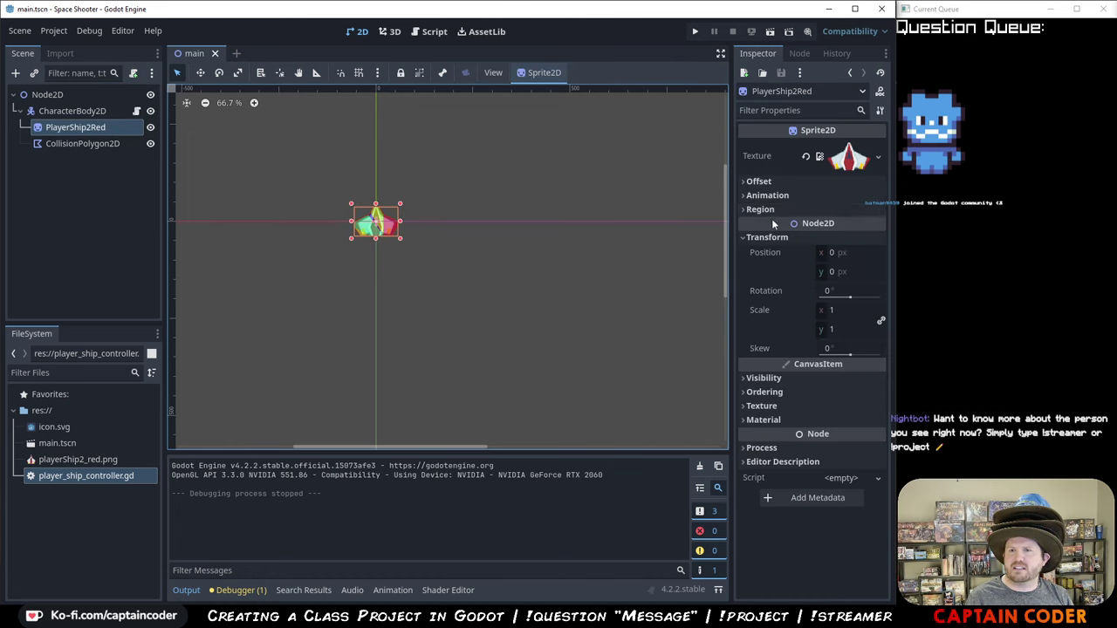
left_click(744, 407)
left_click(825, 422)
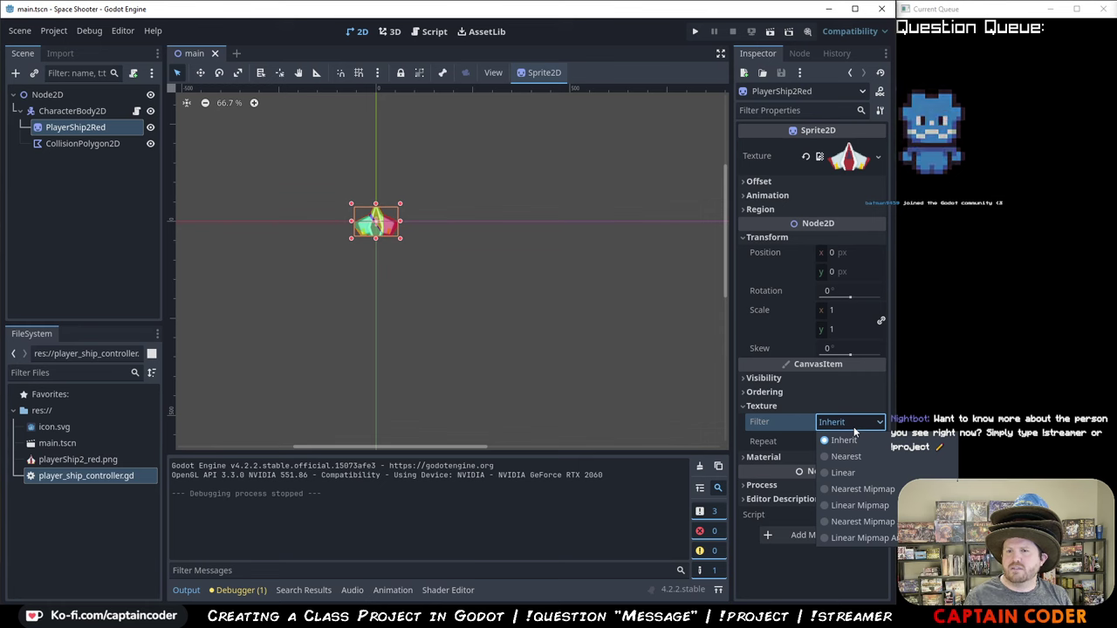
left_click(847, 457)
key("ctrl+z")
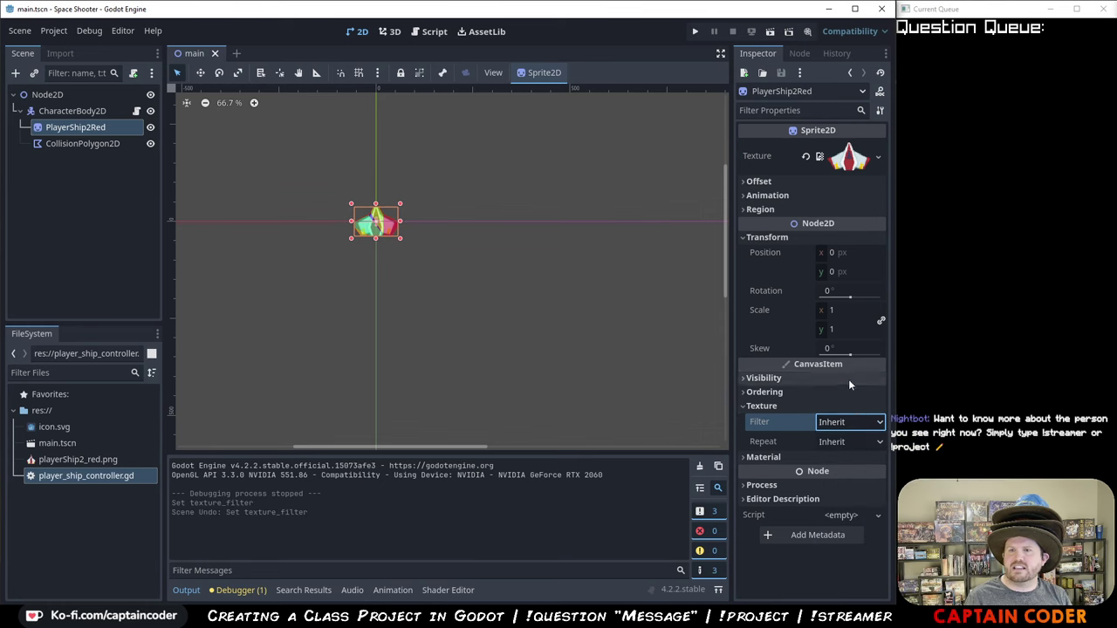
- Search the project settings for "texture", examine the Default Texture Filter options under Rendering Textures, and close the settings
left_click(54, 30)
left_click(70, 49)
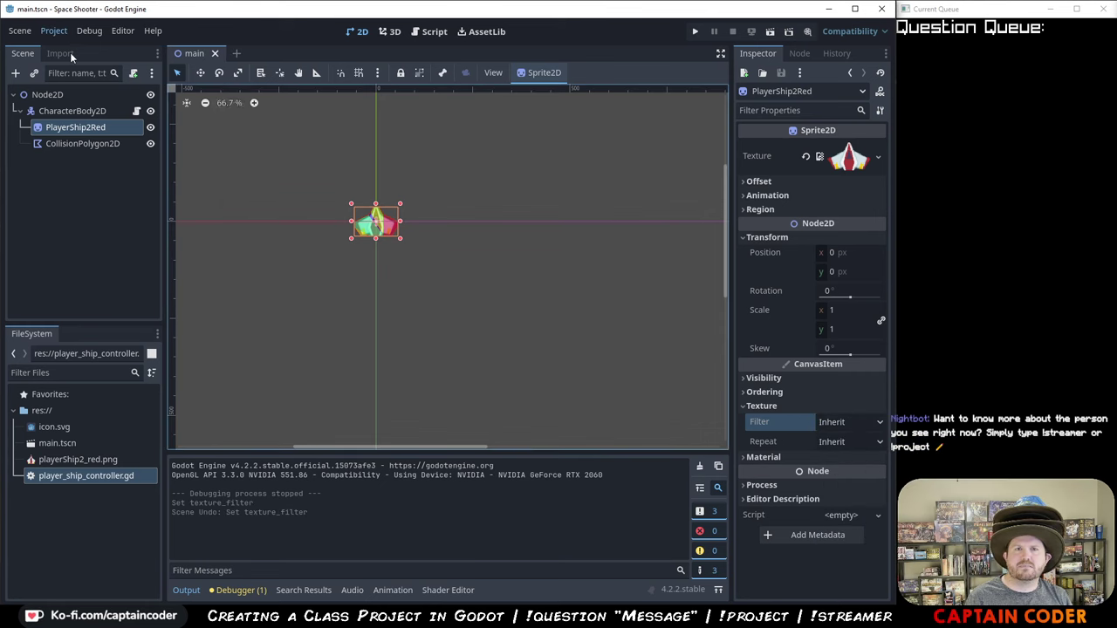
left_click(239, 132)
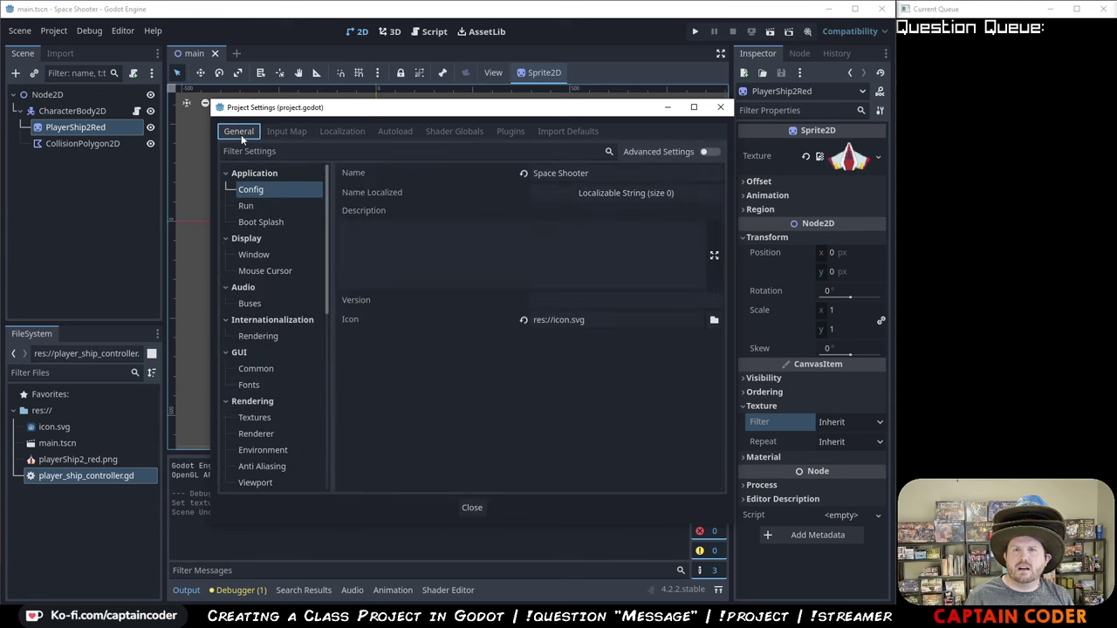
left_click(481, 151)
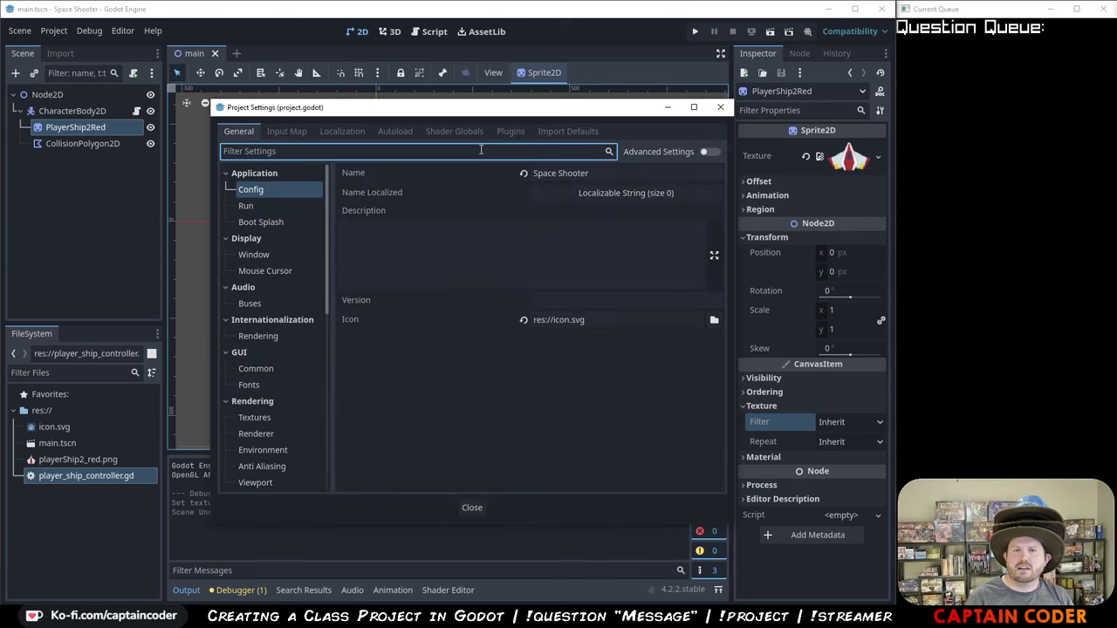
type("texture")
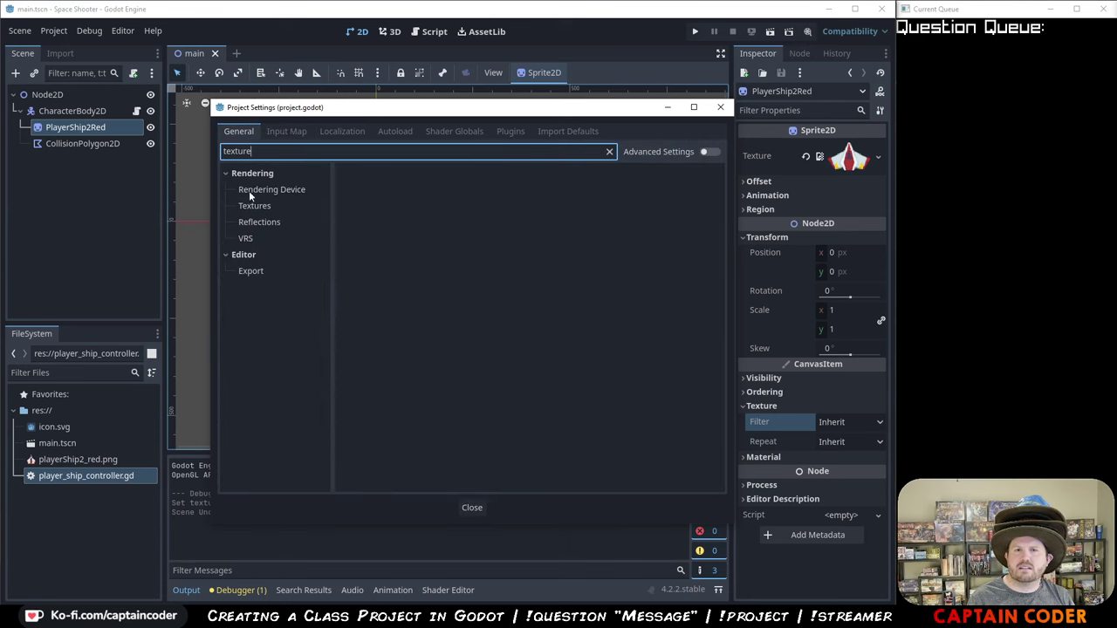
left_click(259, 204)
left_click(594, 187)
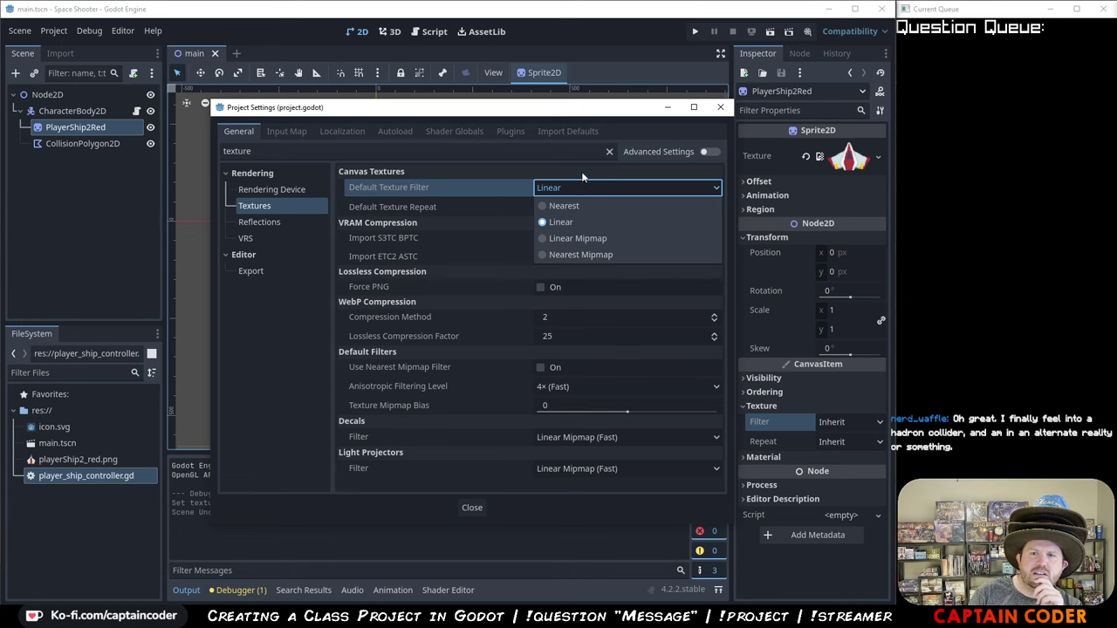
left_click(577, 161)
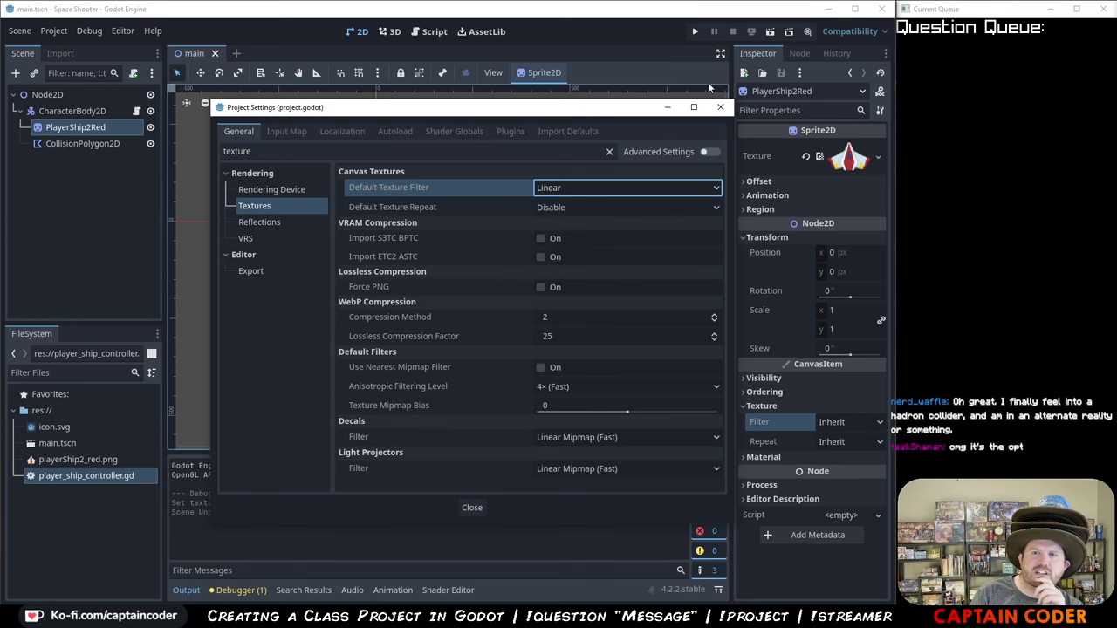
left_click(719, 108)
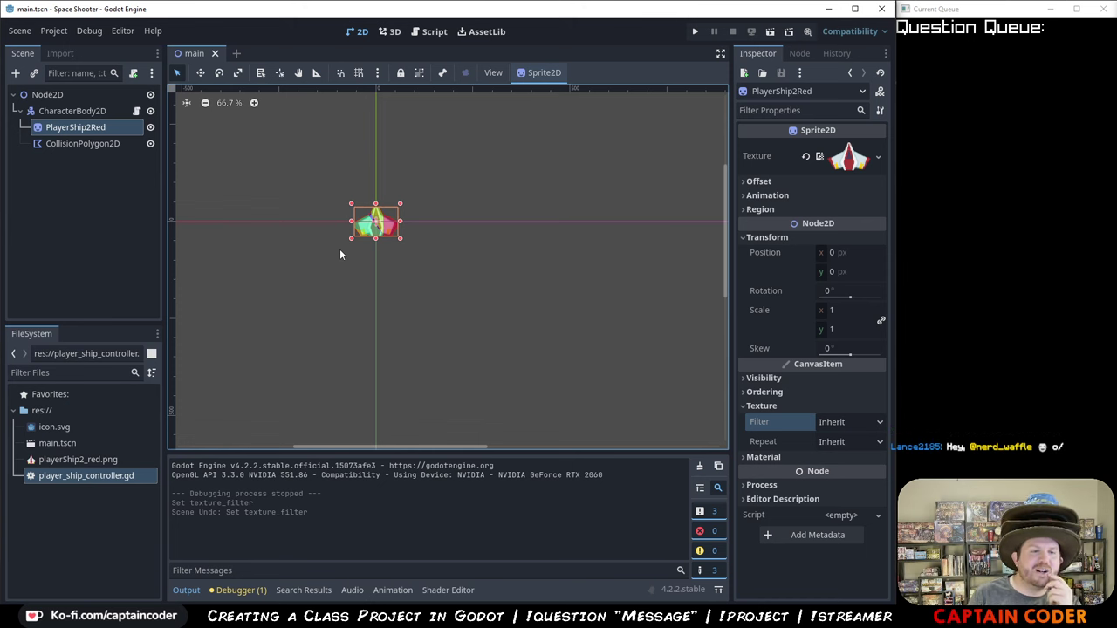
- Cancel the project run without defining a main scene and run the current scene instead
left_click(441, 202)
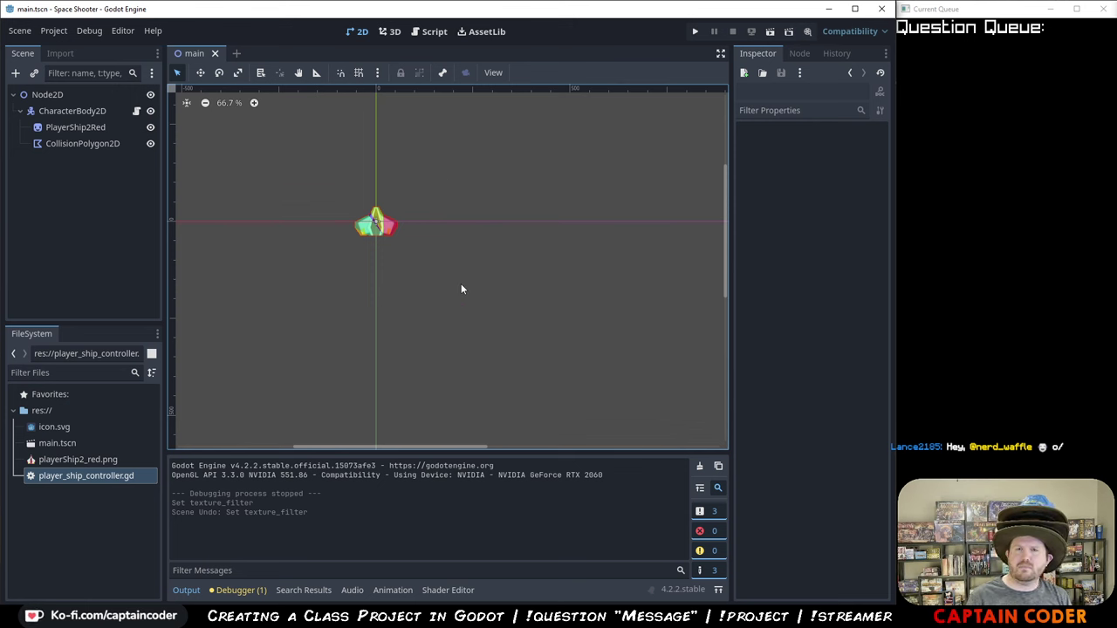
key("F5")
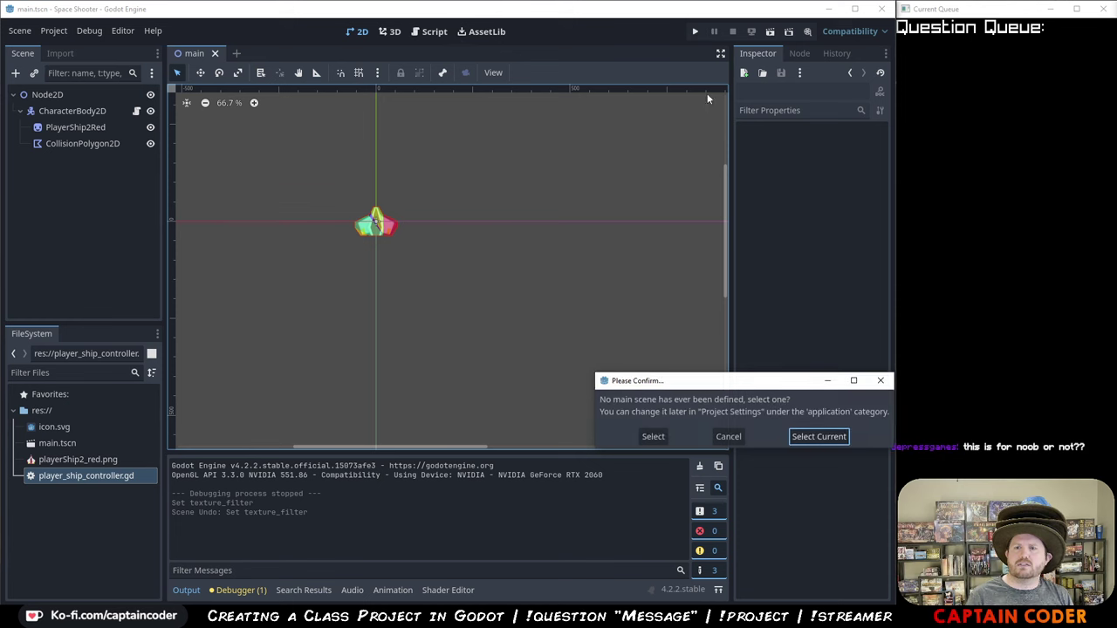
key("Escape")
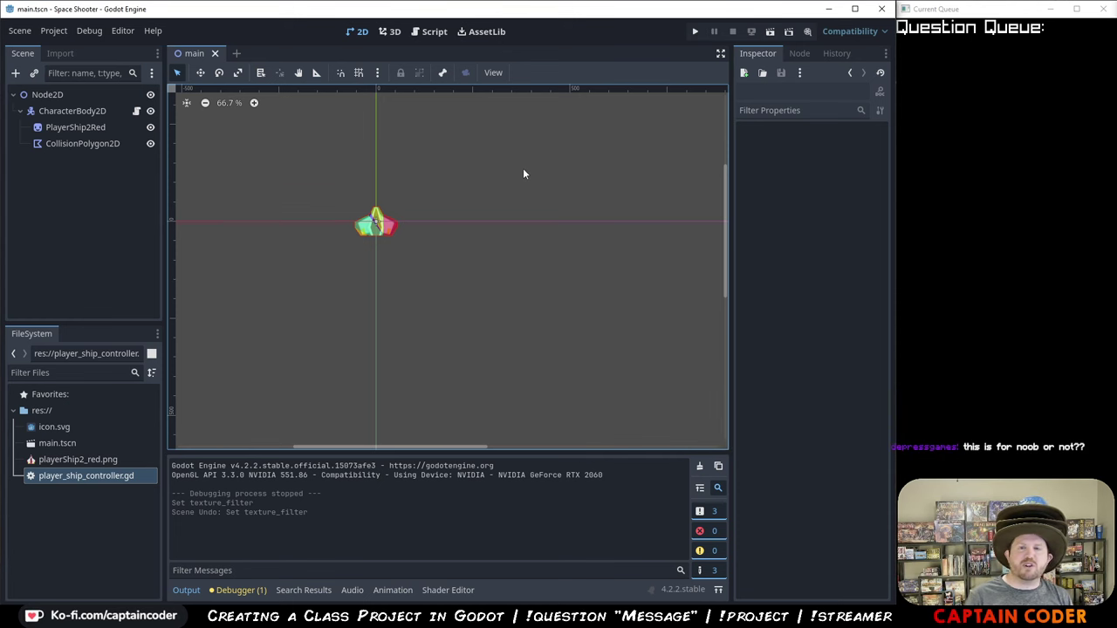
left_click(770, 32)
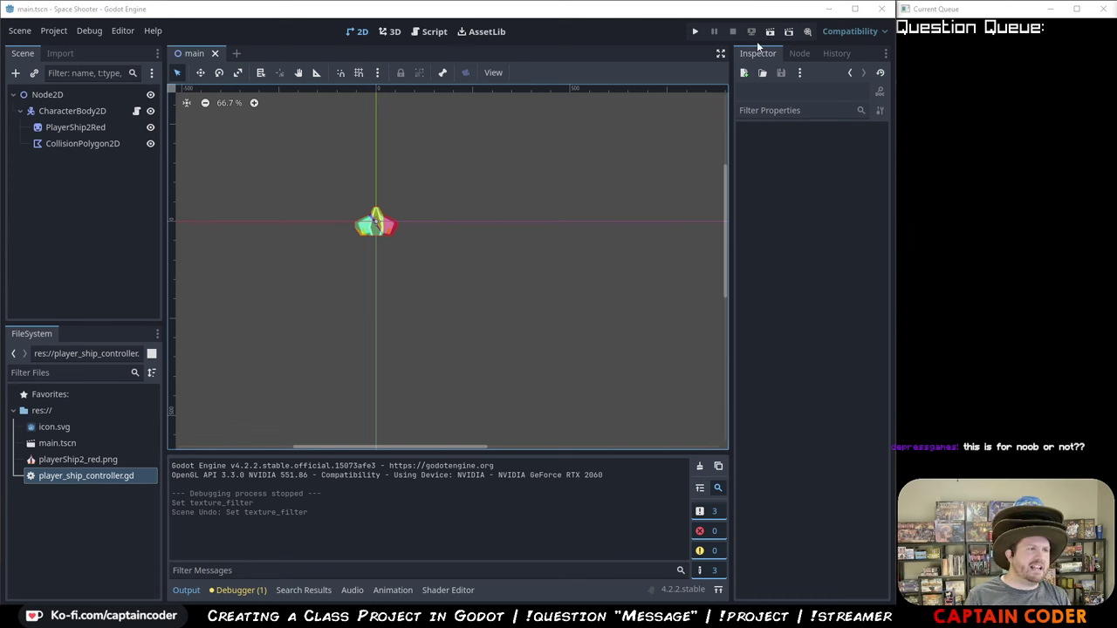
- Switch to the Godot Schmup Screenshots document and review its screenshots from project creation through the CollisionPolygon2D setup
key("alt+Tab")
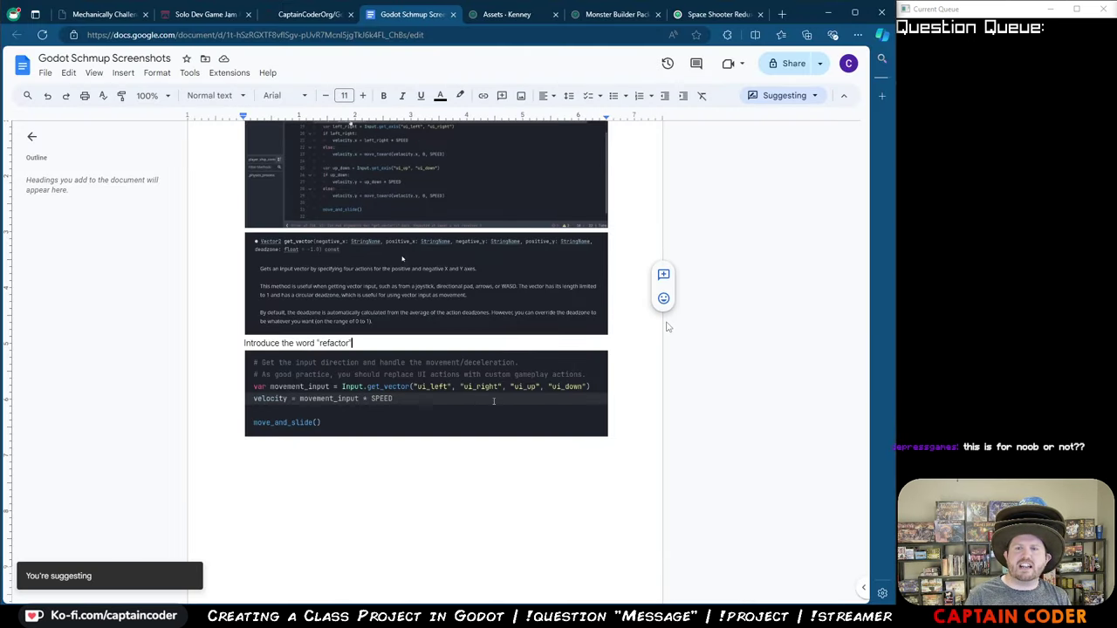
scroll(703, 349, "up", 5)
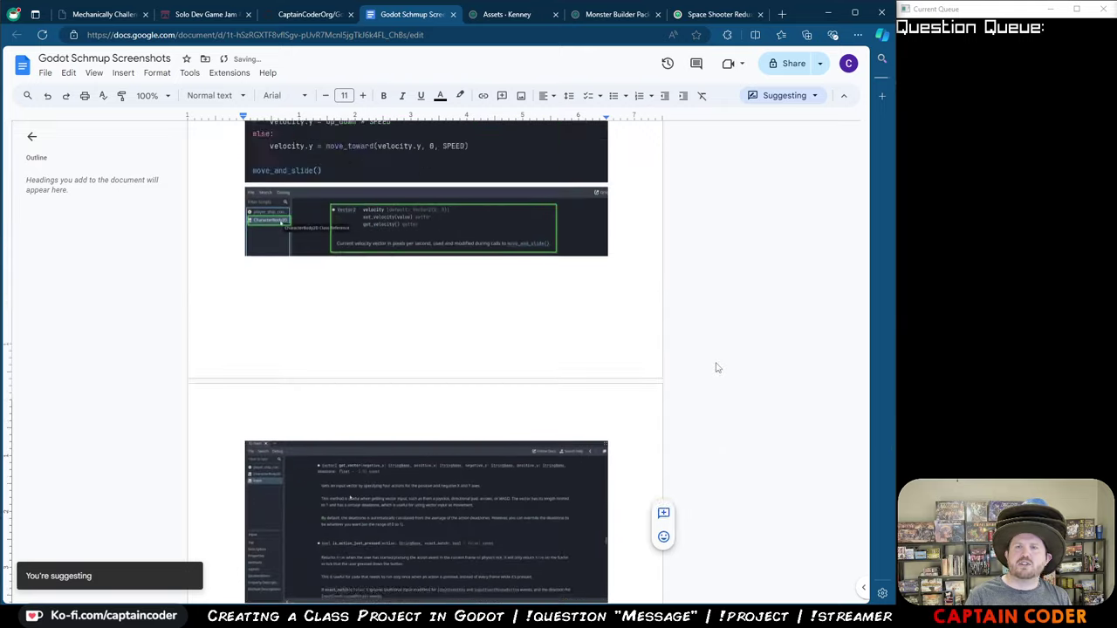
scroll(717, 367, "down", 4)
scroll(728, 350, "up", 6)
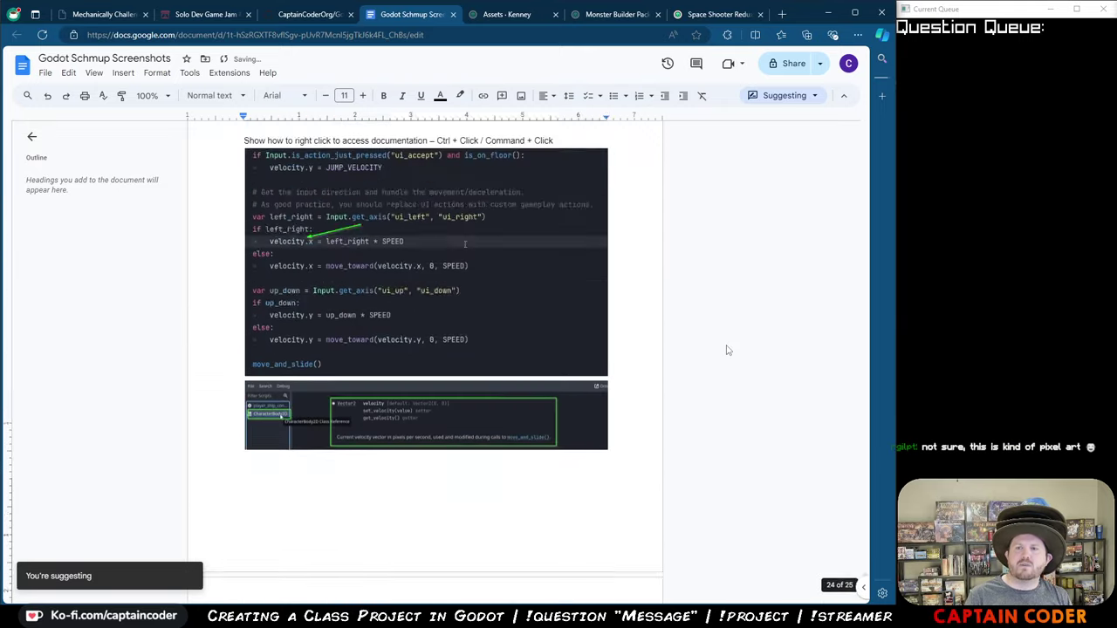
scroll(728, 350, "up", 15)
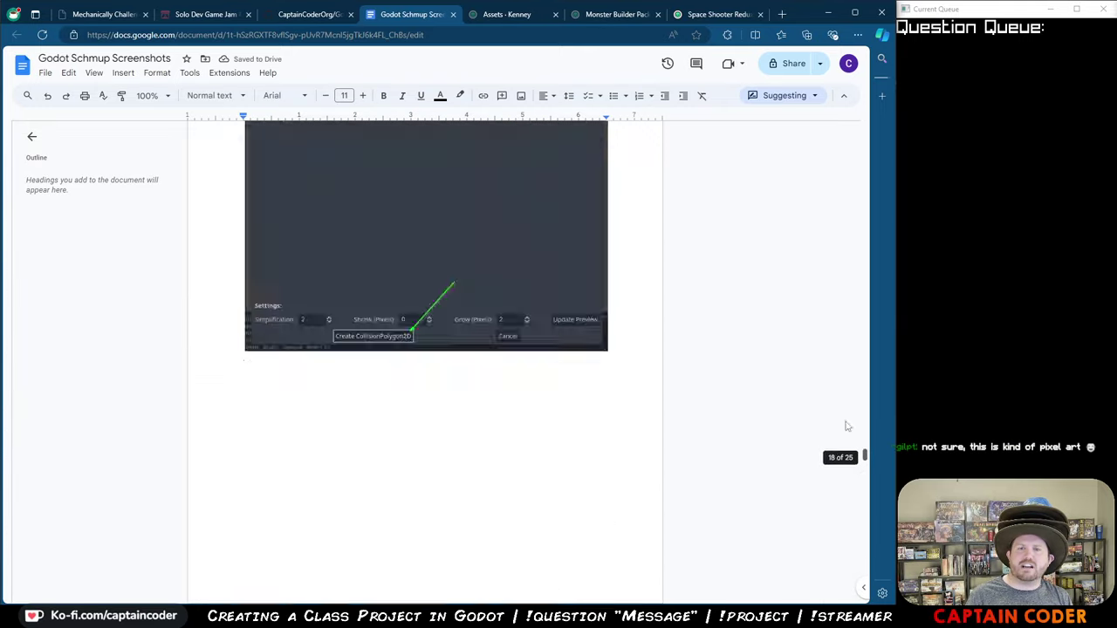
left_click_drag(864, 455, 870, 125)
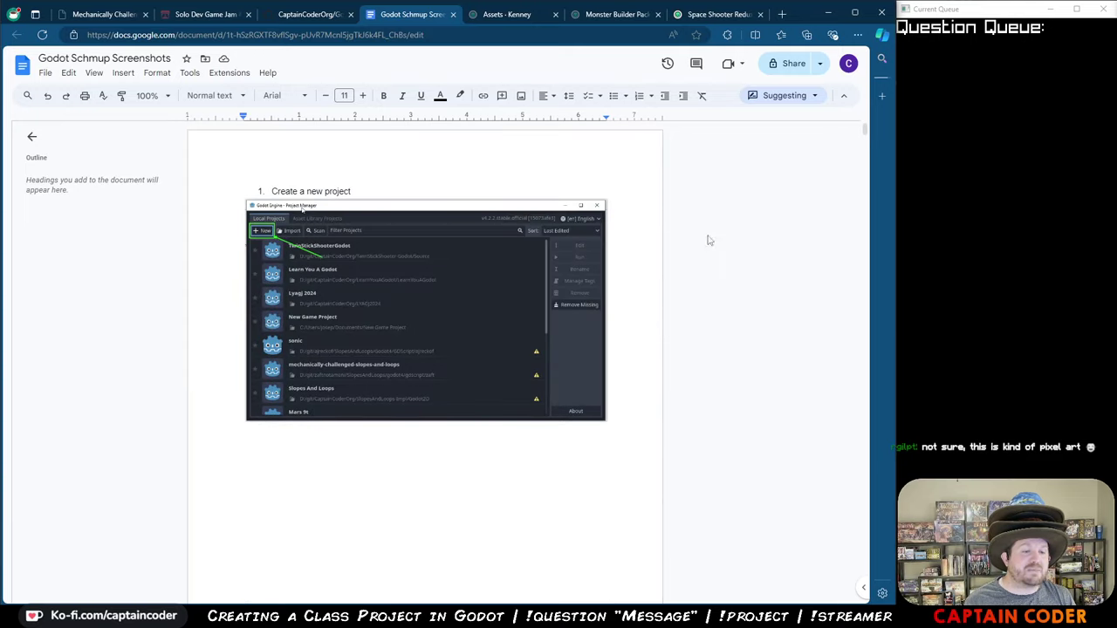
scroll(616, 315, "down", 10)
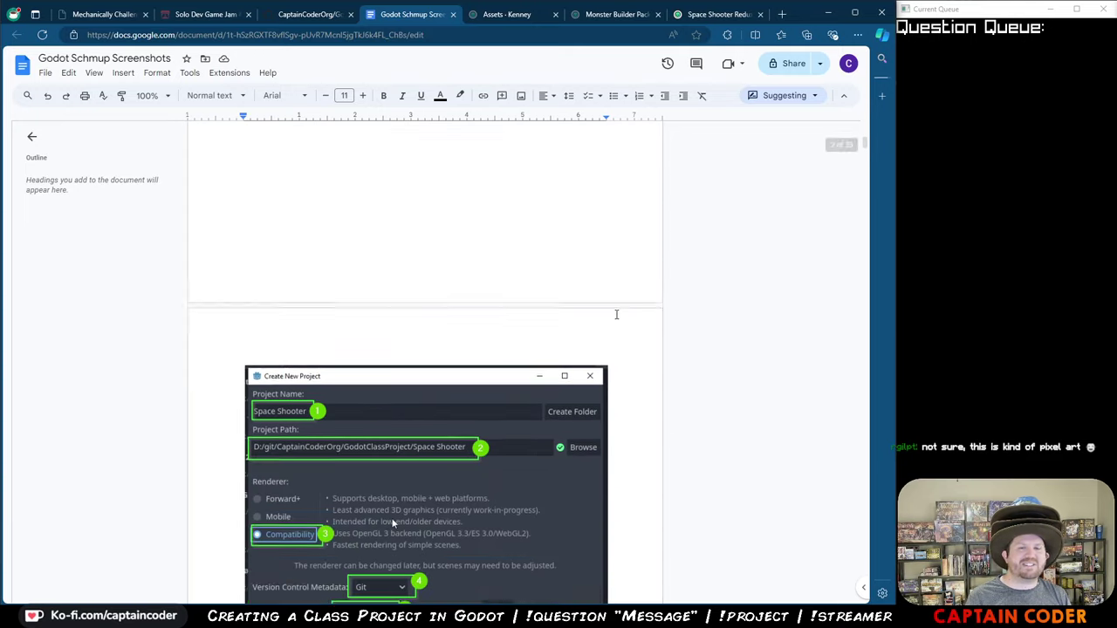
scroll(617, 314, "down", 15)
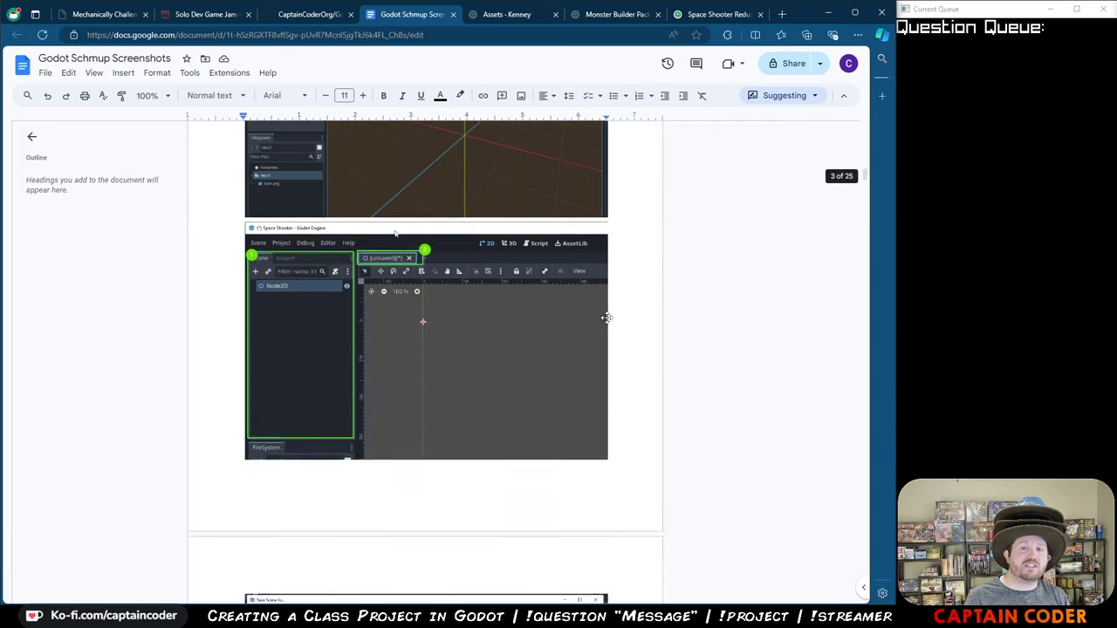
scroll(611, 323, "down", 15)
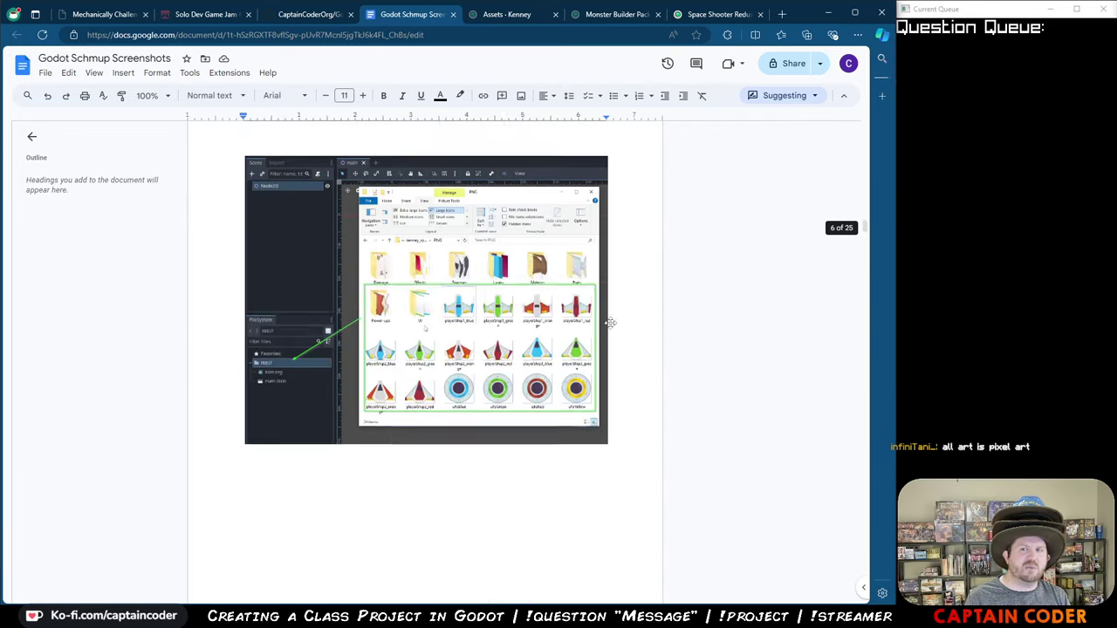
scroll(625, 331, "down", 15)
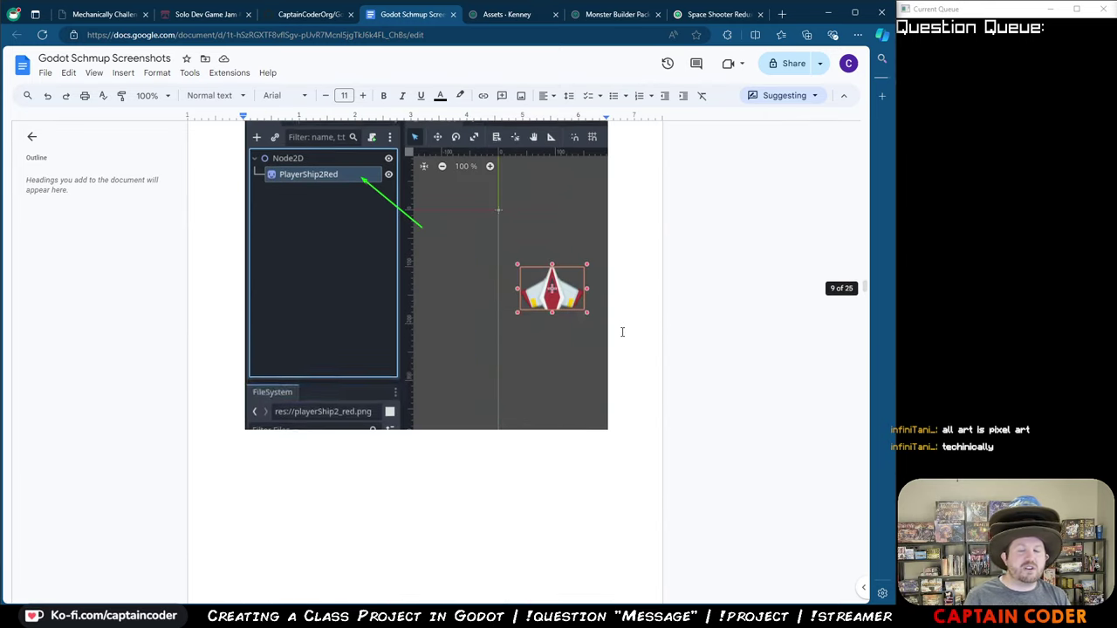
scroll(624, 330, "down", 15)
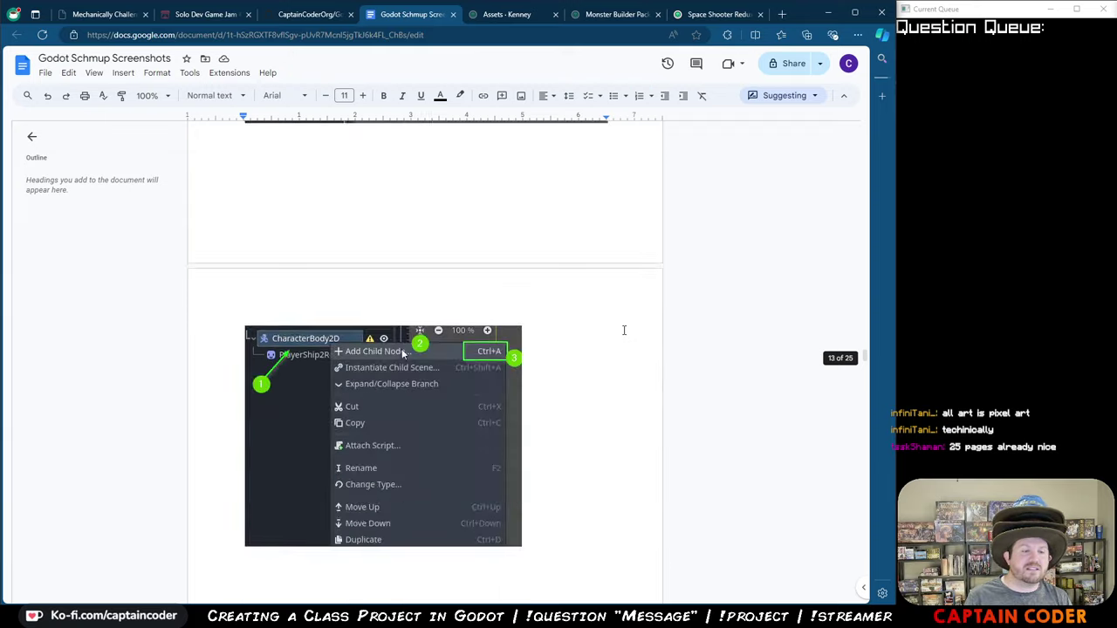
scroll(661, 330, "down", 18)
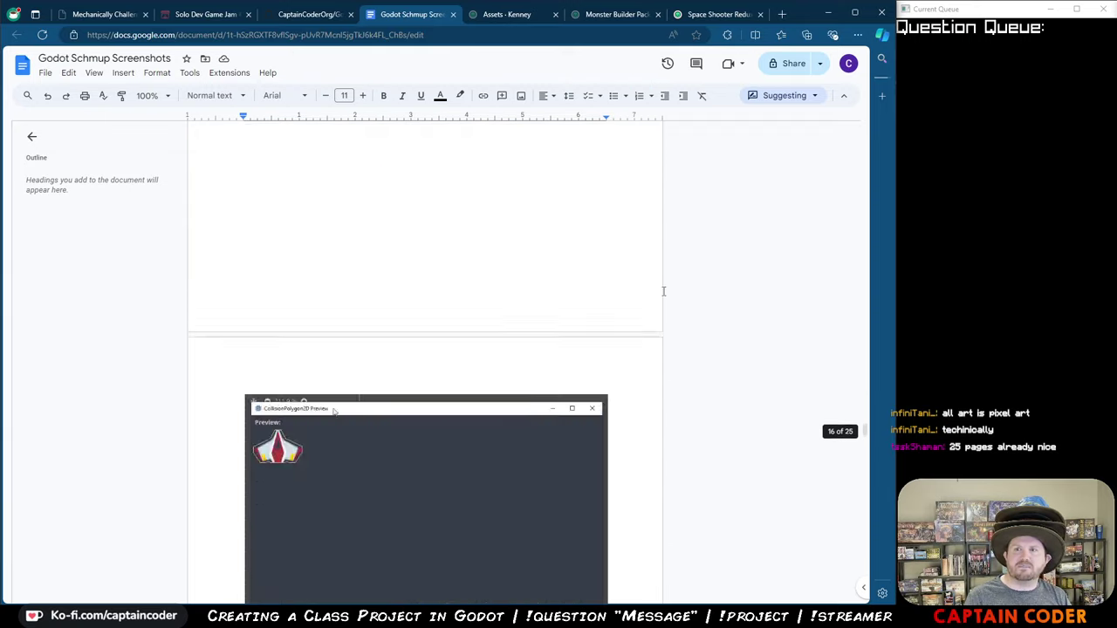
- Set the document's general access to Anyone with the link as viewer and copy its share link
left_click(783, 66)
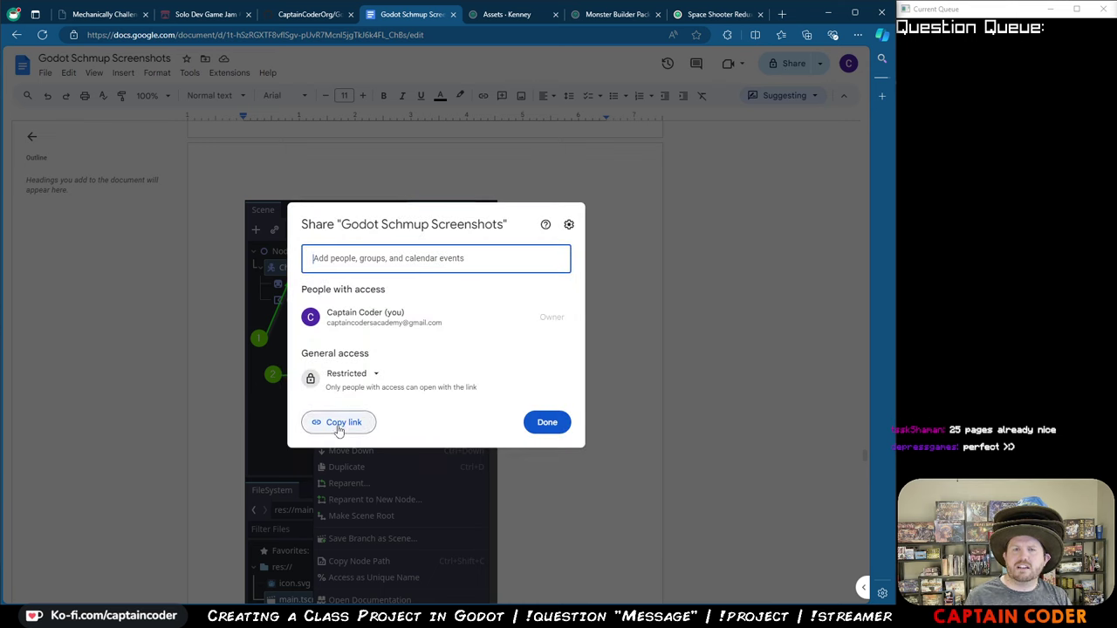
left_click(367, 381)
left_click(387, 430)
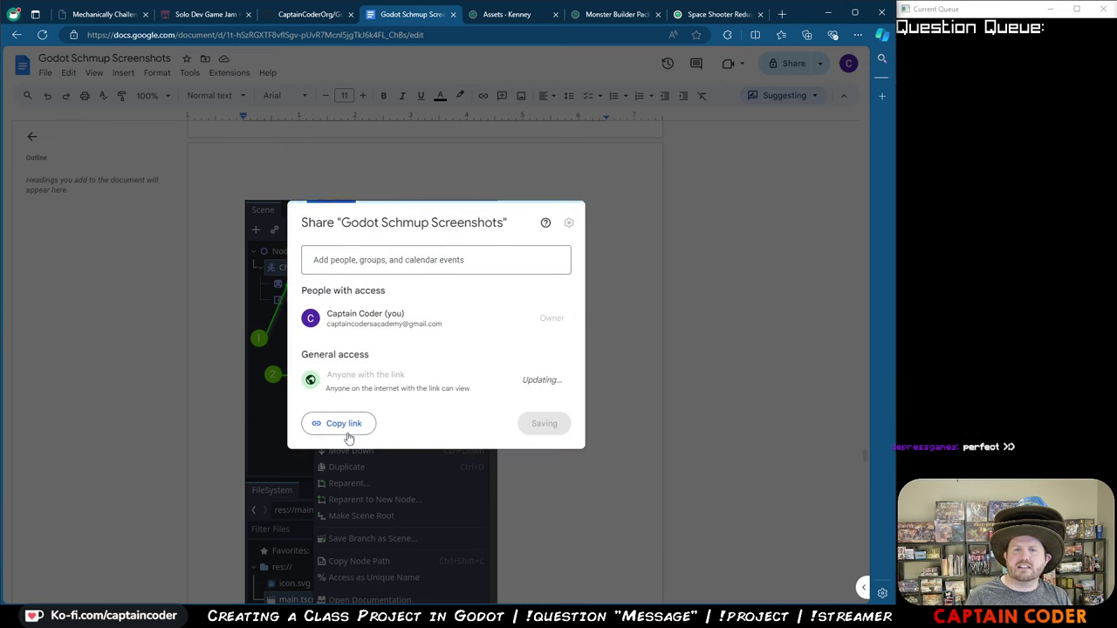
left_click(344, 422)
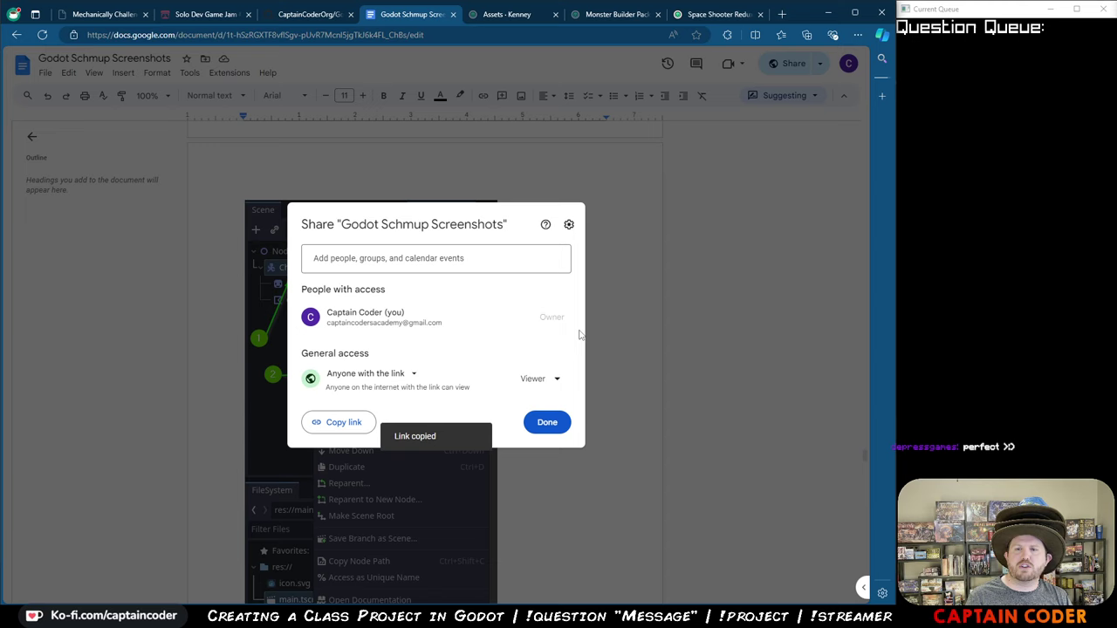
left_click(646, 240)
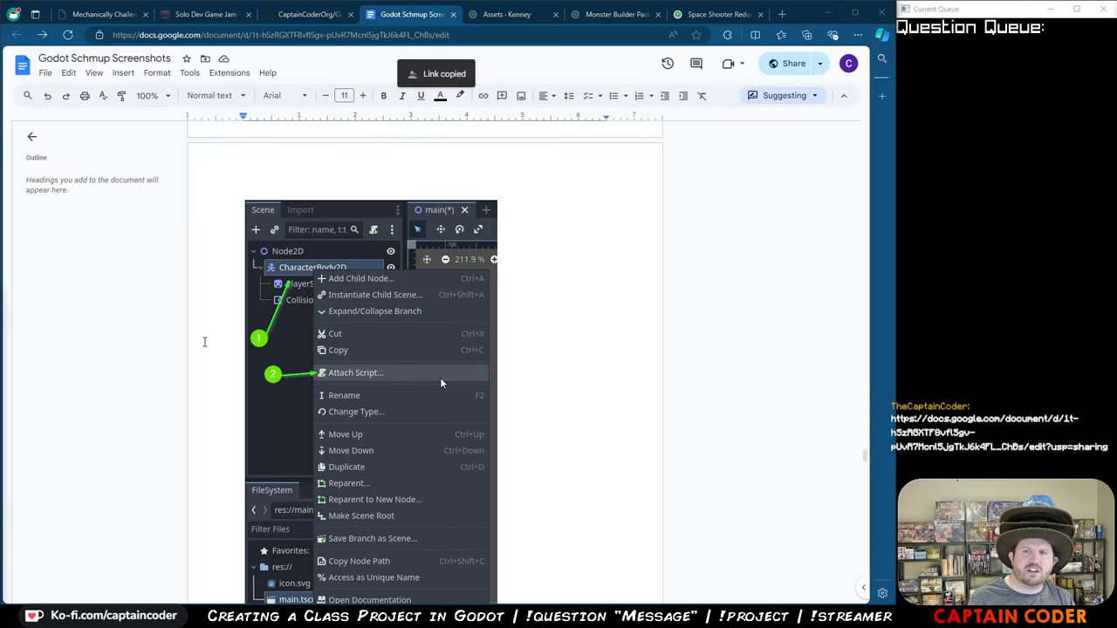
scroll(548, 274, "down", 5)
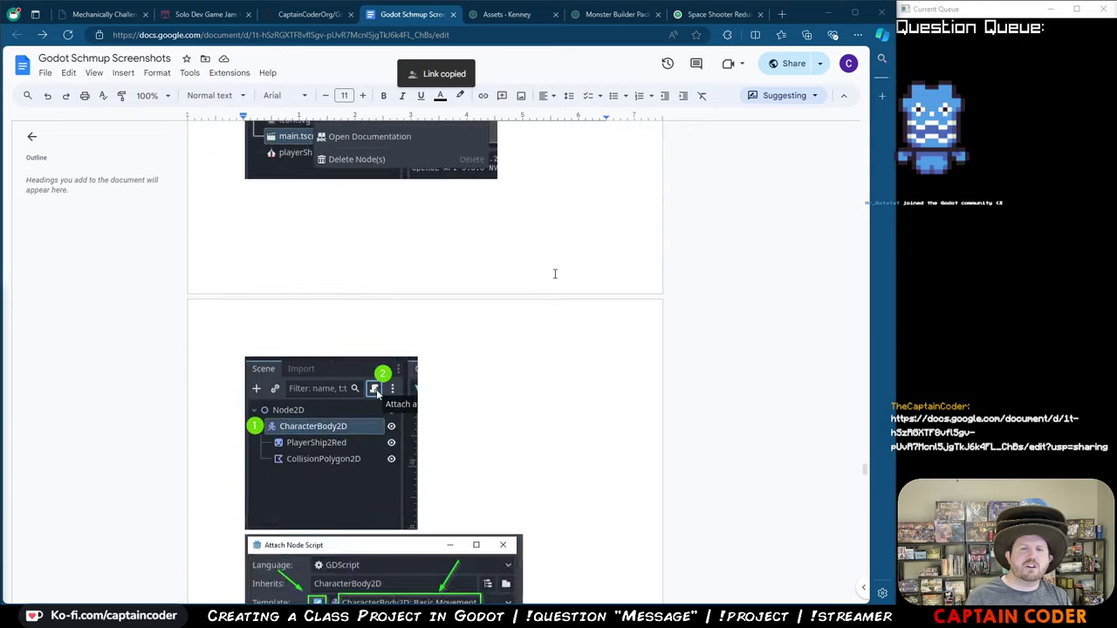
scroll(558, 276, "down", 15)
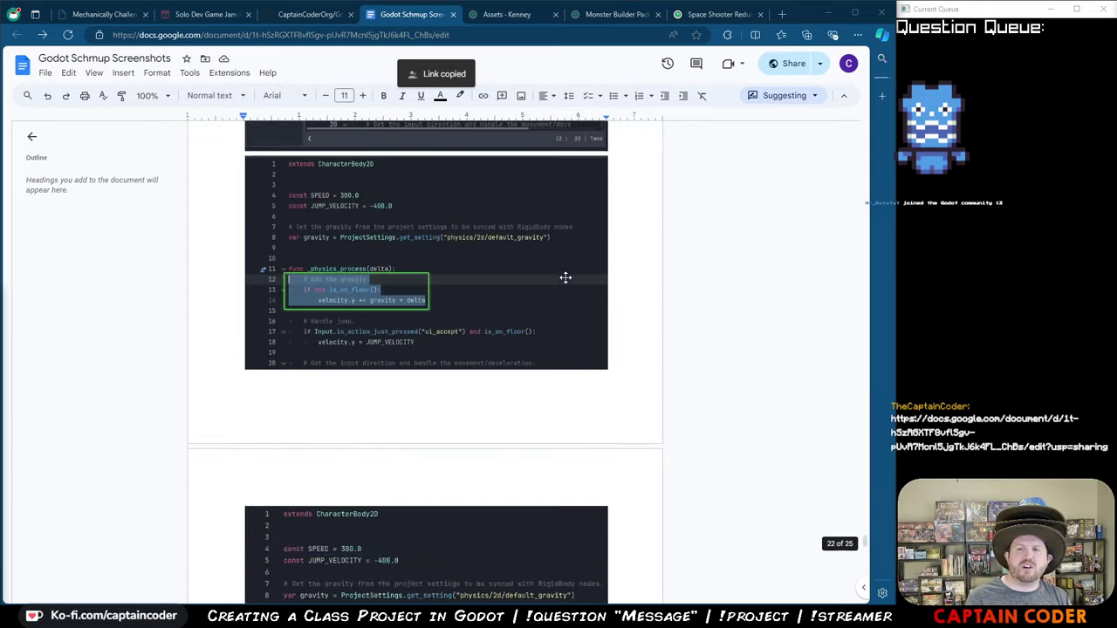
scroll(565, 278, "down", 5)
scroll(593, 275, "down", 5)
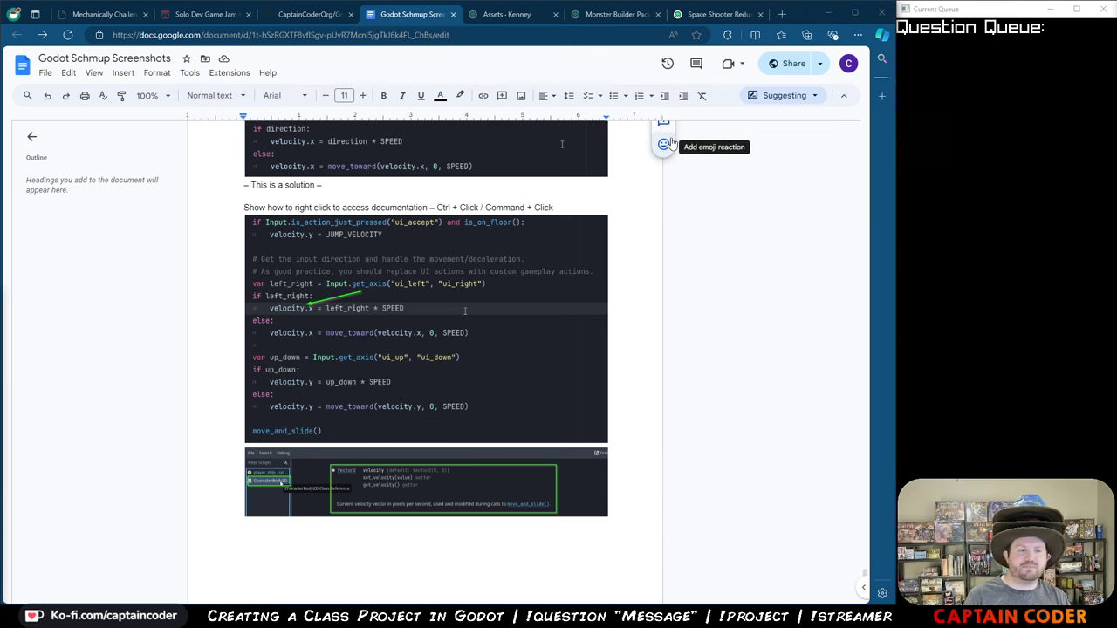
- Switch back to Godot and run the project with the current scene selected as the main scene
key("alt+Tab")
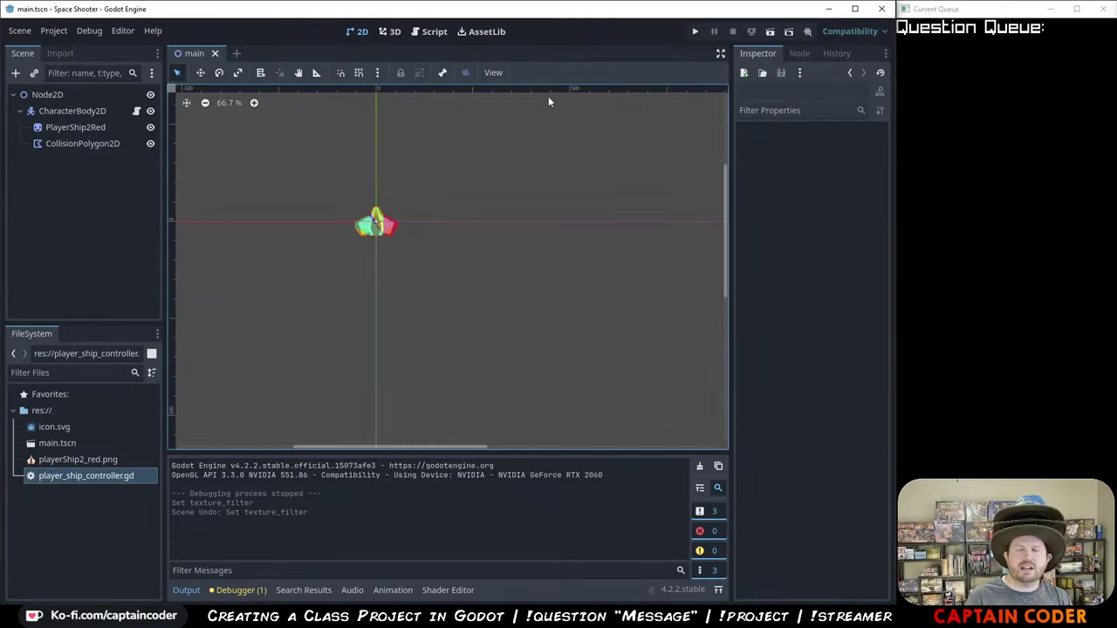
left_click(695, 33)
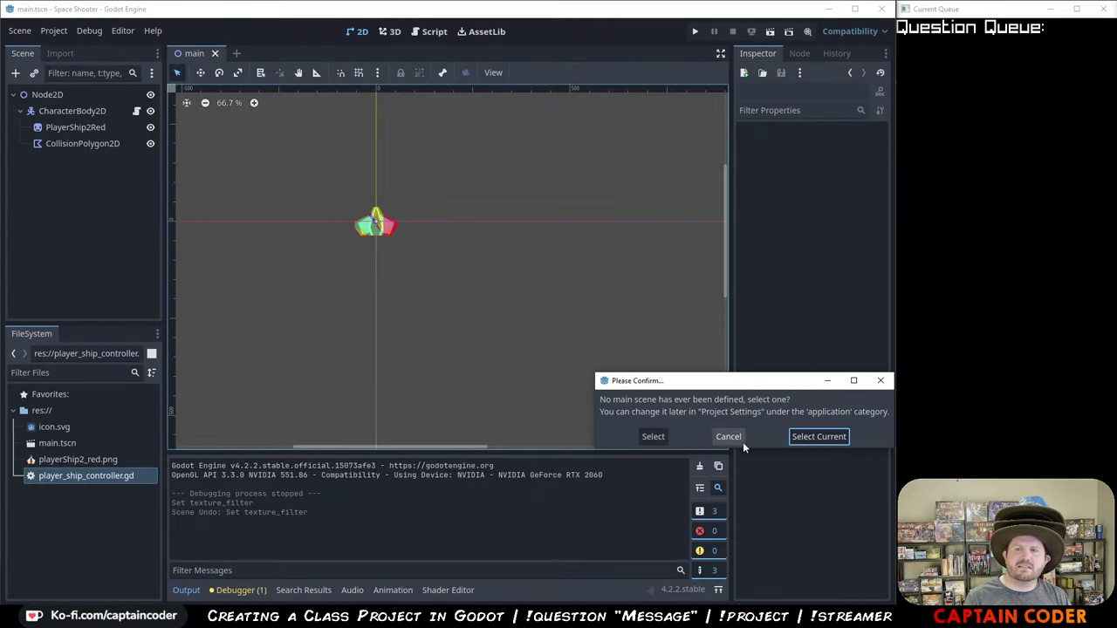
left_click(801, 437)
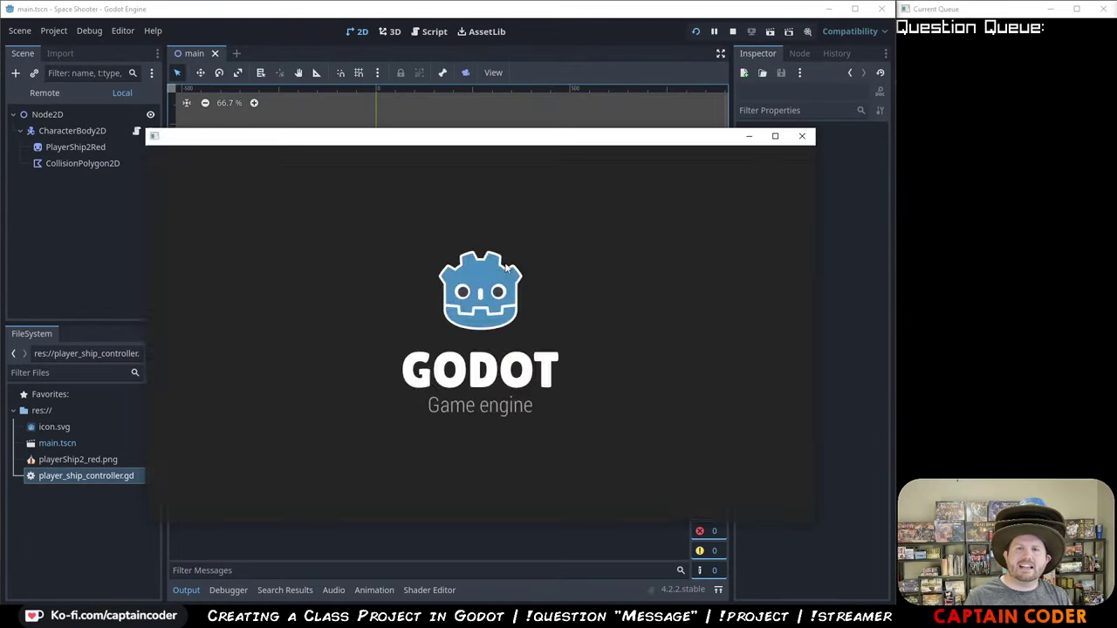
- Test the player ship's movement in all four directions, including past the top and right edges of the play area, and close the game
key("Down")
key("Right")
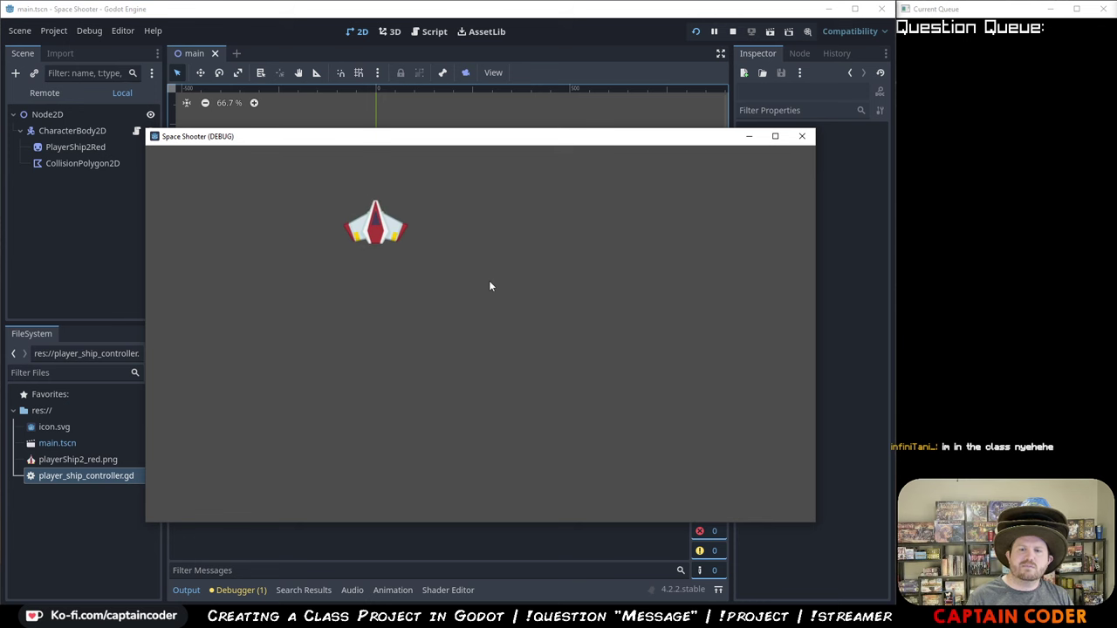
key("Left")
key("Left")
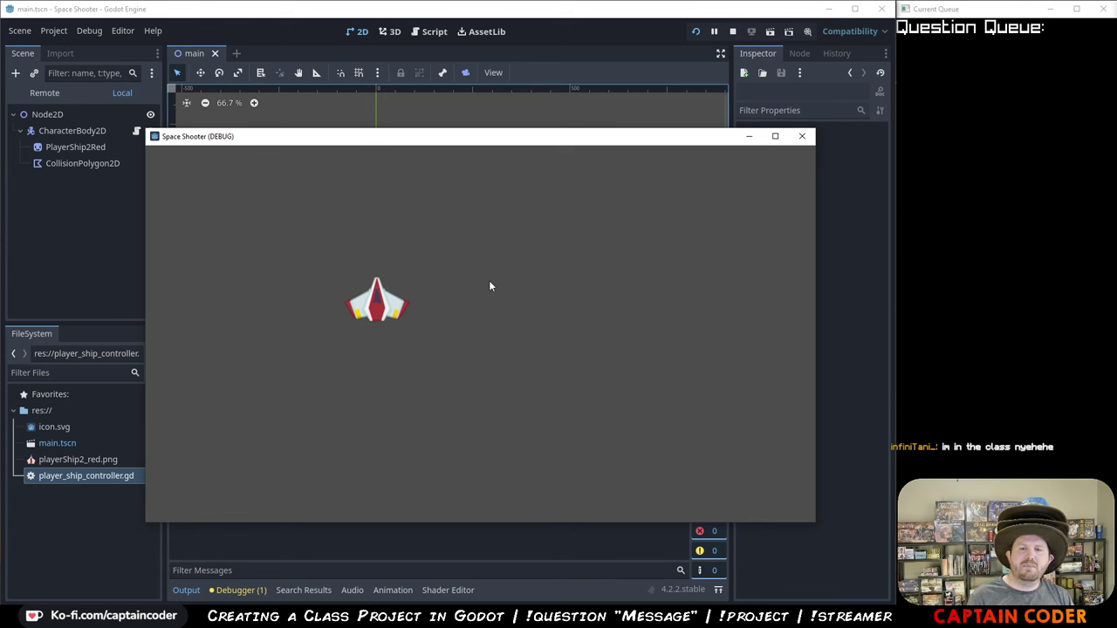
key("Down")
key("Right")
key("Up")
key("Down")
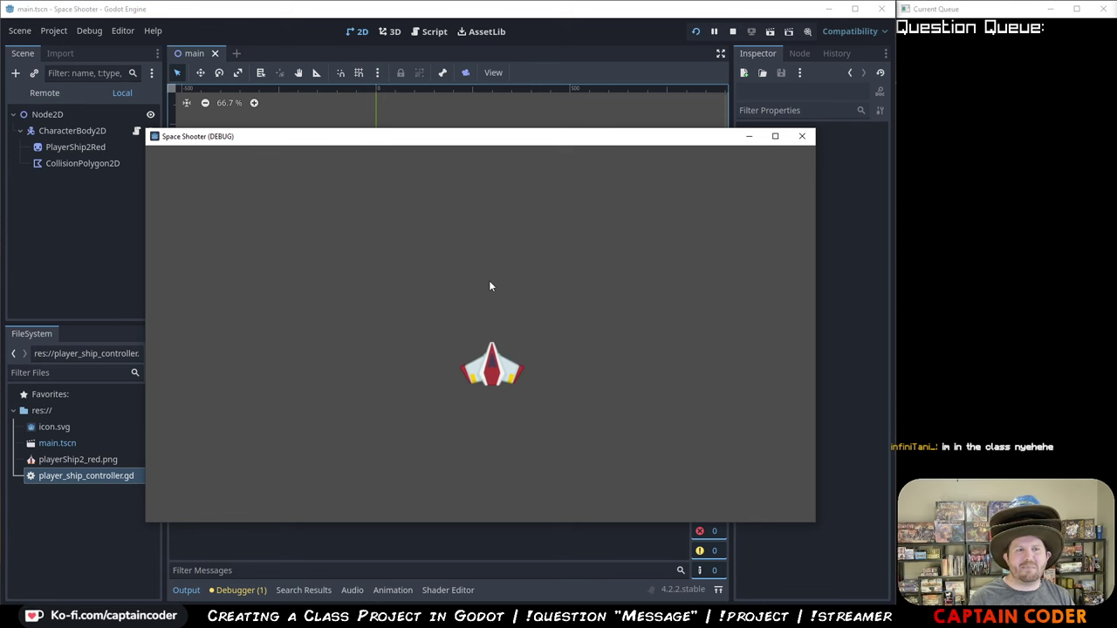
key("Left")
key("Right")
key("Down")
key("Right")
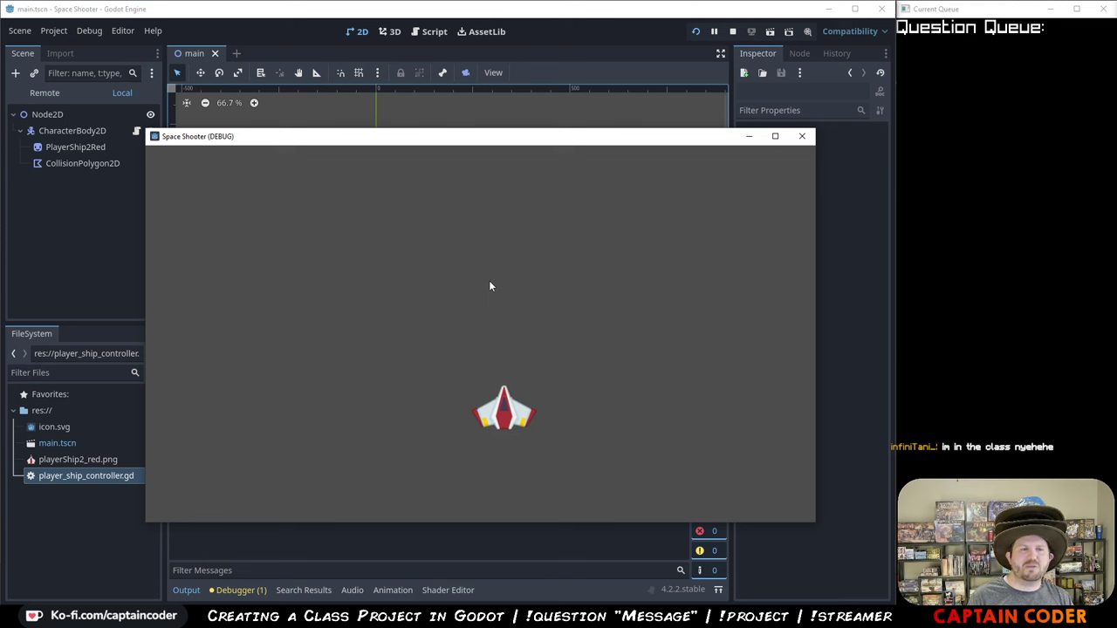
key("Up")
key("Left")
key("Down")
key("Left")
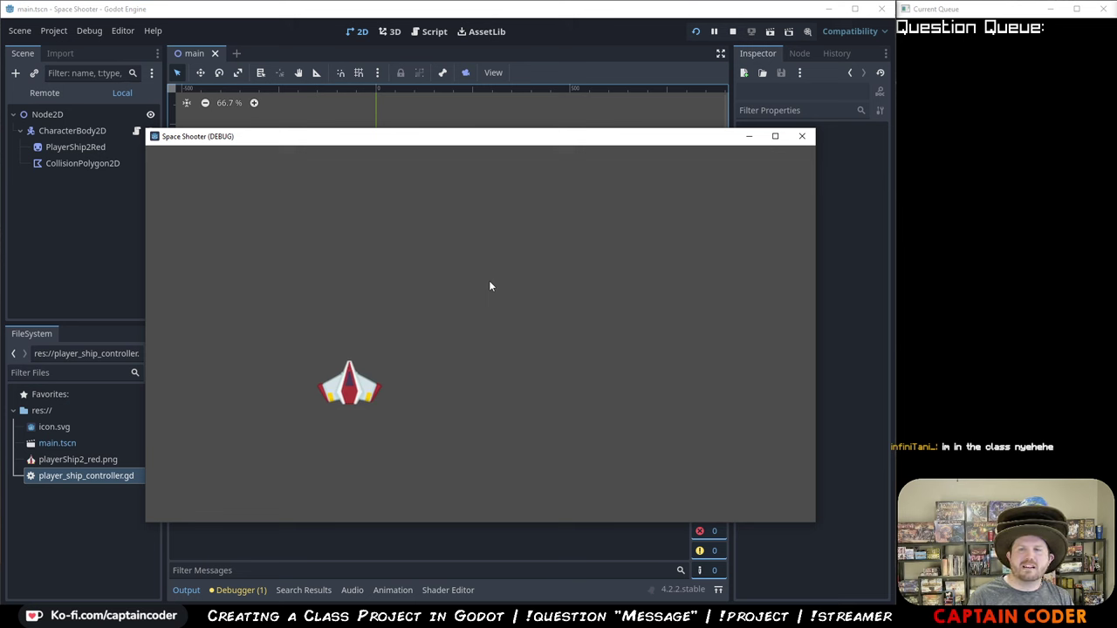
key("Right")
key("Right")
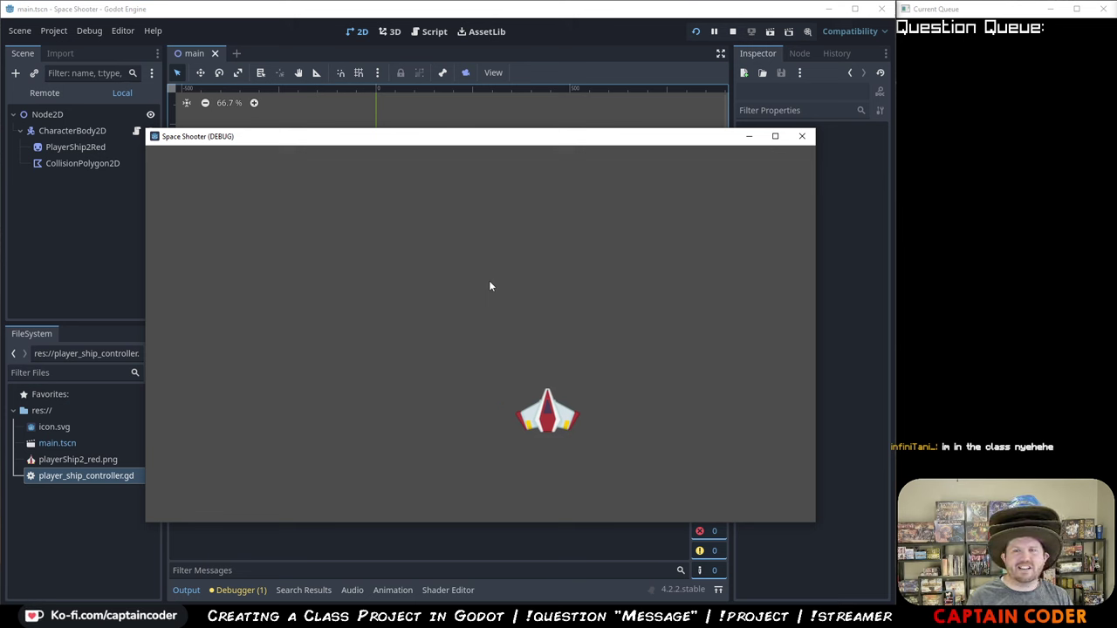
key("Left")
key("Left")
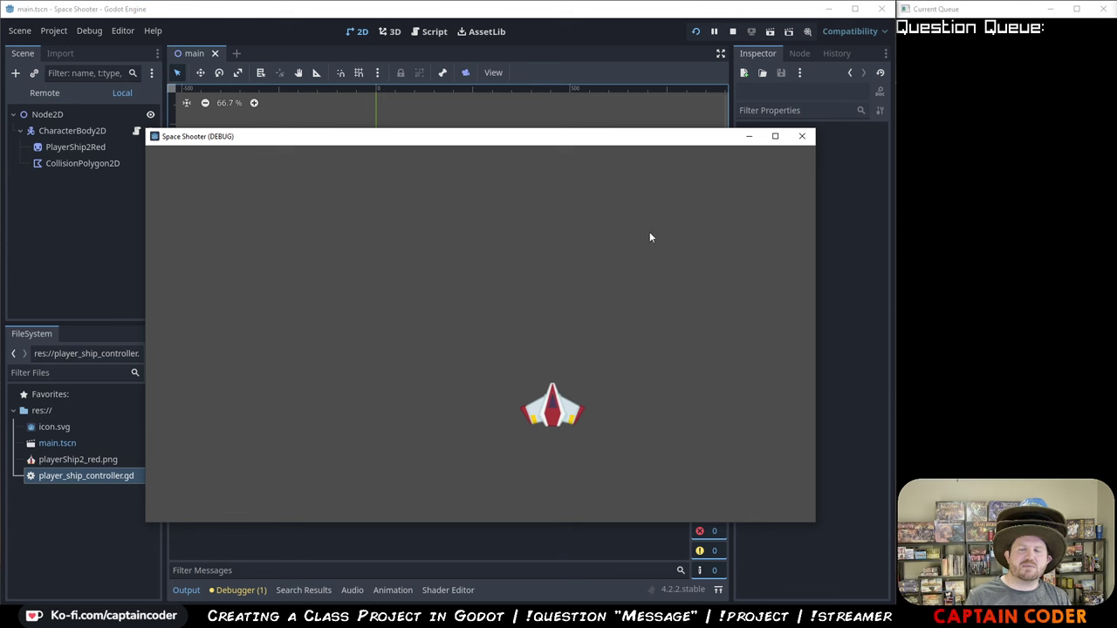
key("Right")
key("Left")
key("Up")
key("Left")
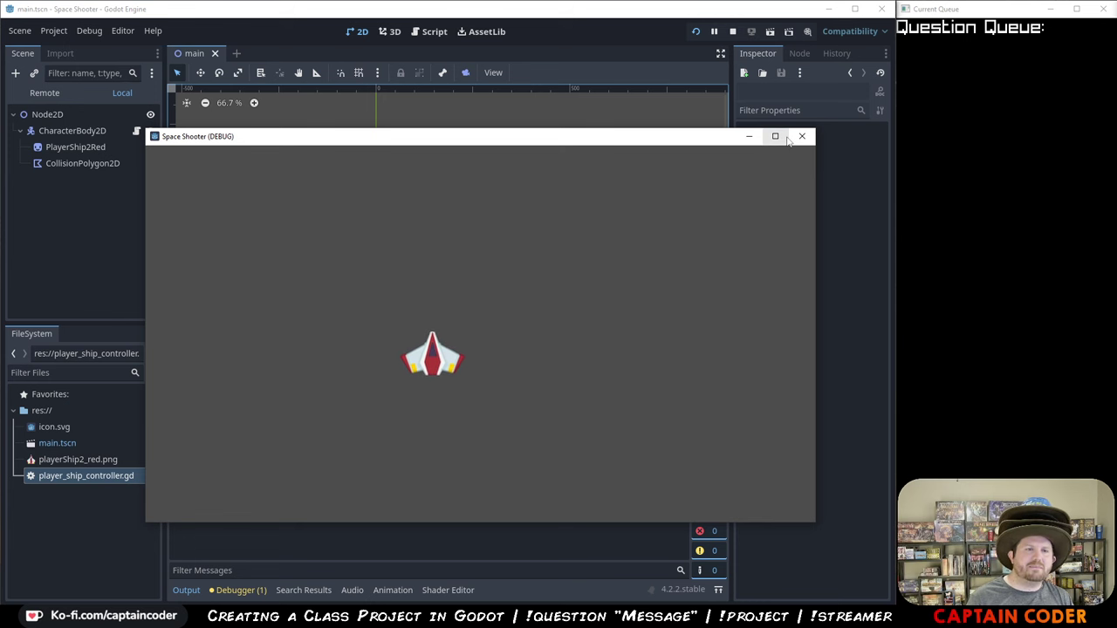
key("Down")
key("Up")
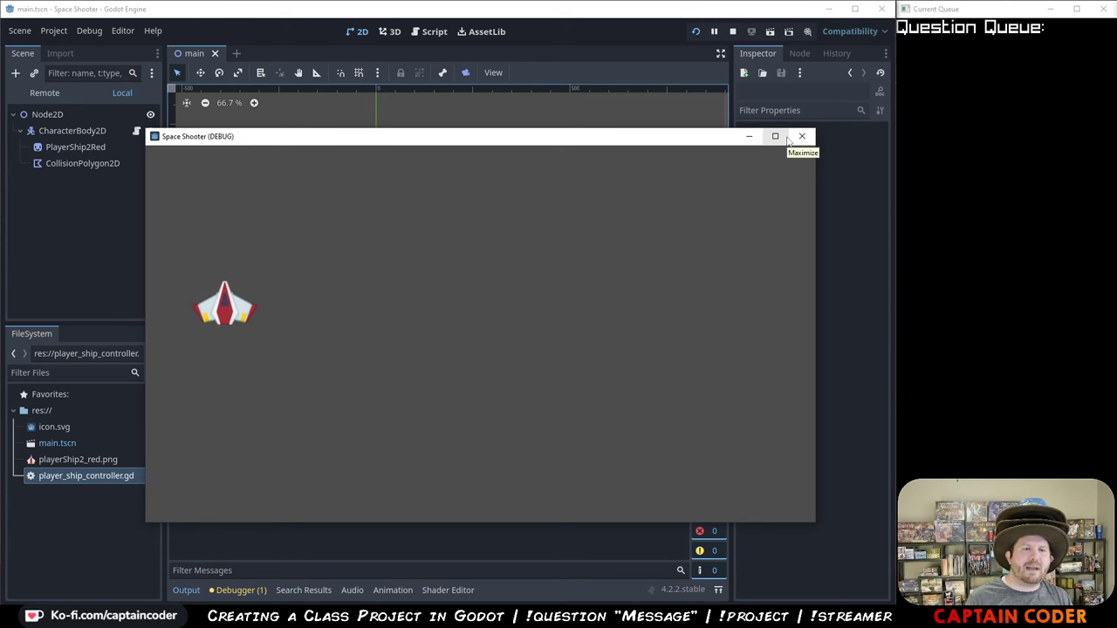
key("Right")
key("Right")
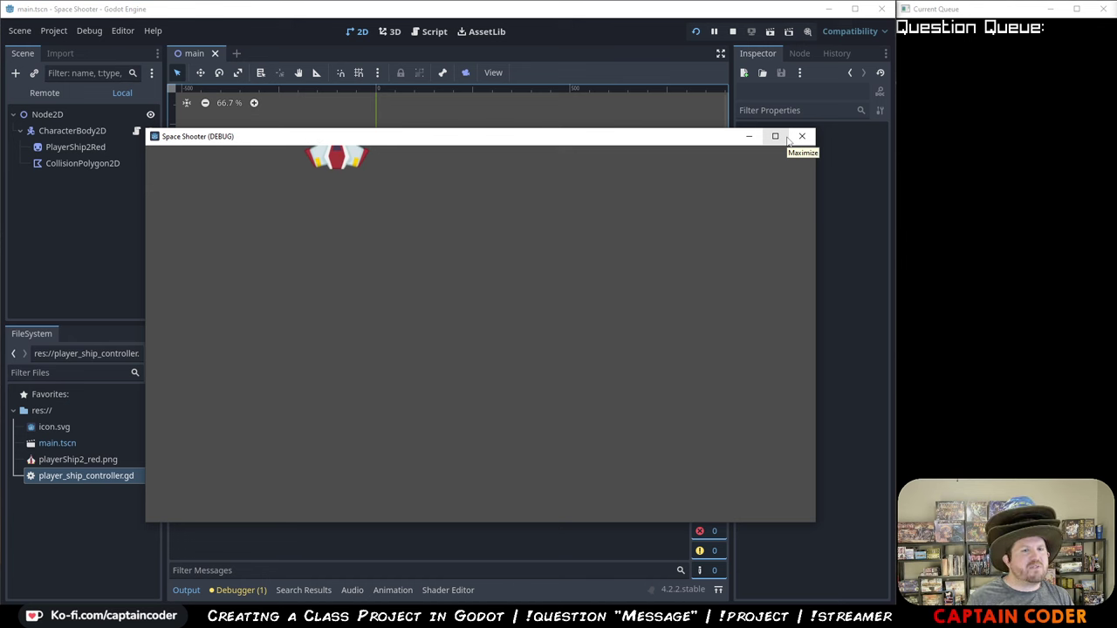
key("Right")
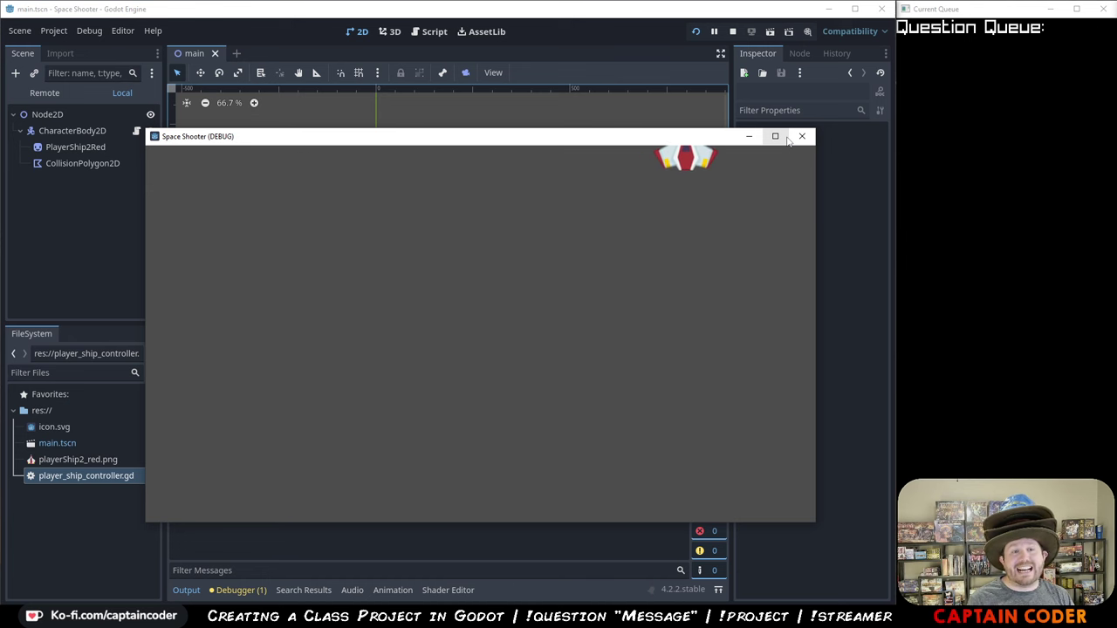
key("Down")
key("Down")
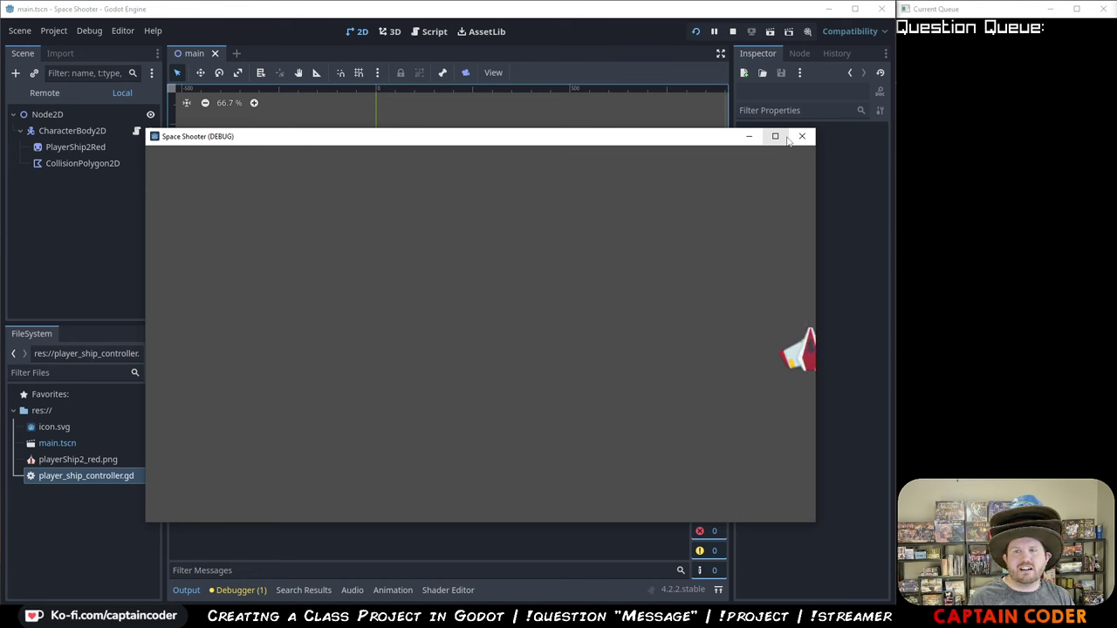
key("Left")
key("Up")
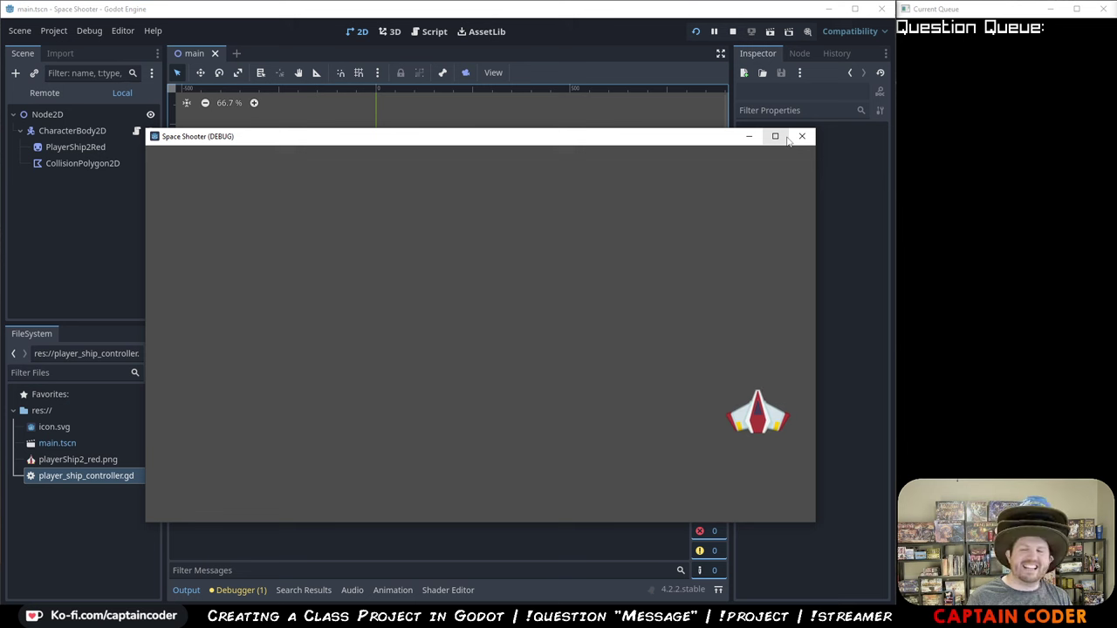
key("Left")
key("Down")
key("Up")
key("Down")
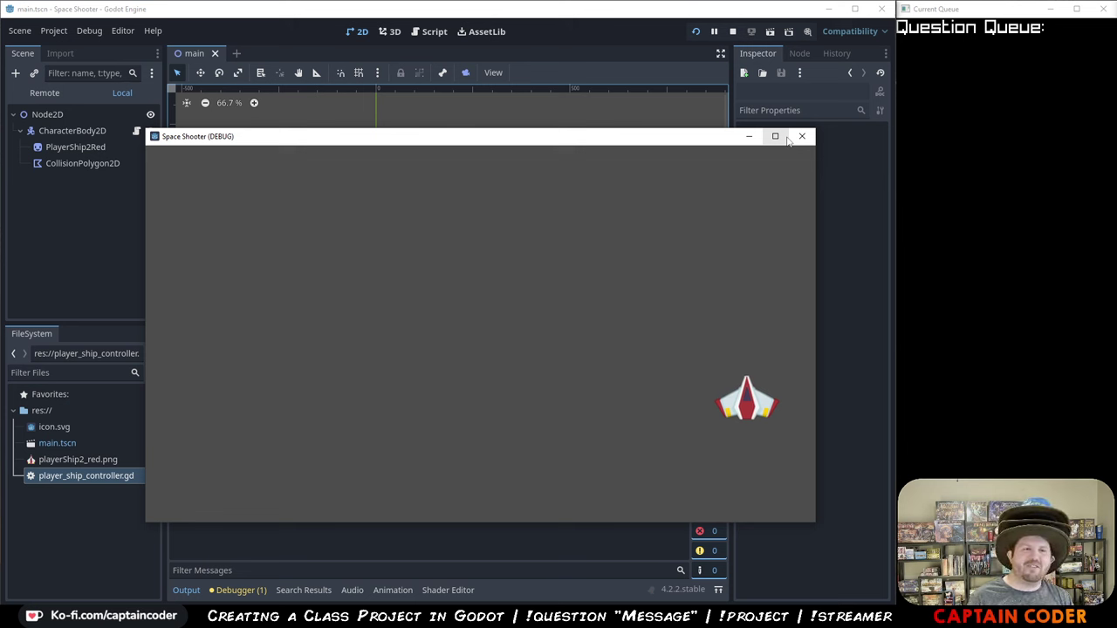
key("Up")
key("Left")
key("Down")
key("Left")
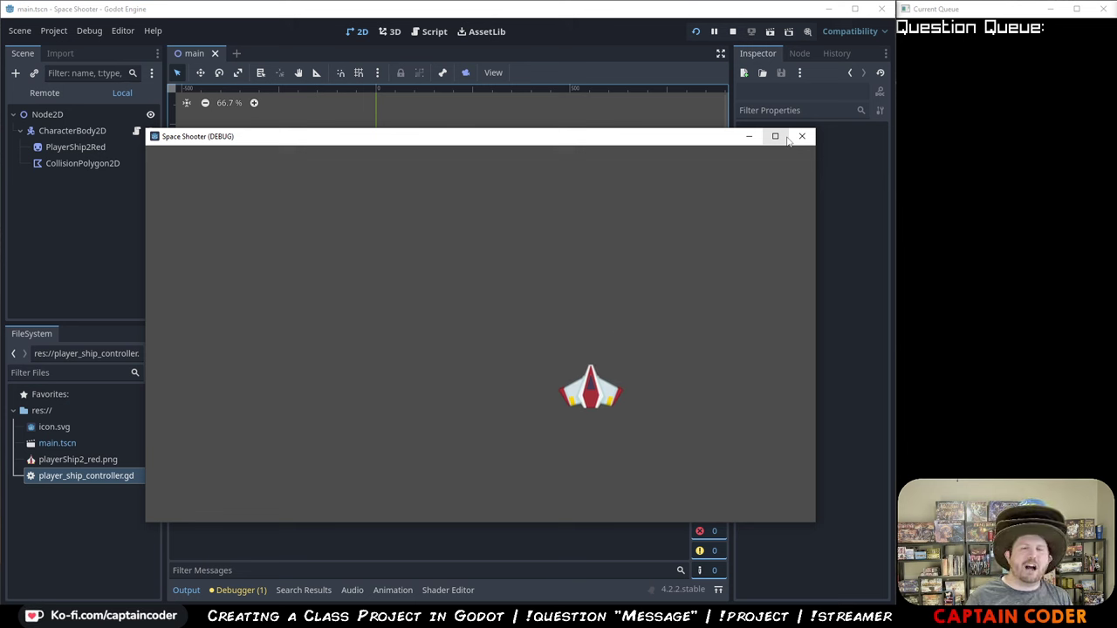
key("Up")
key("Up")
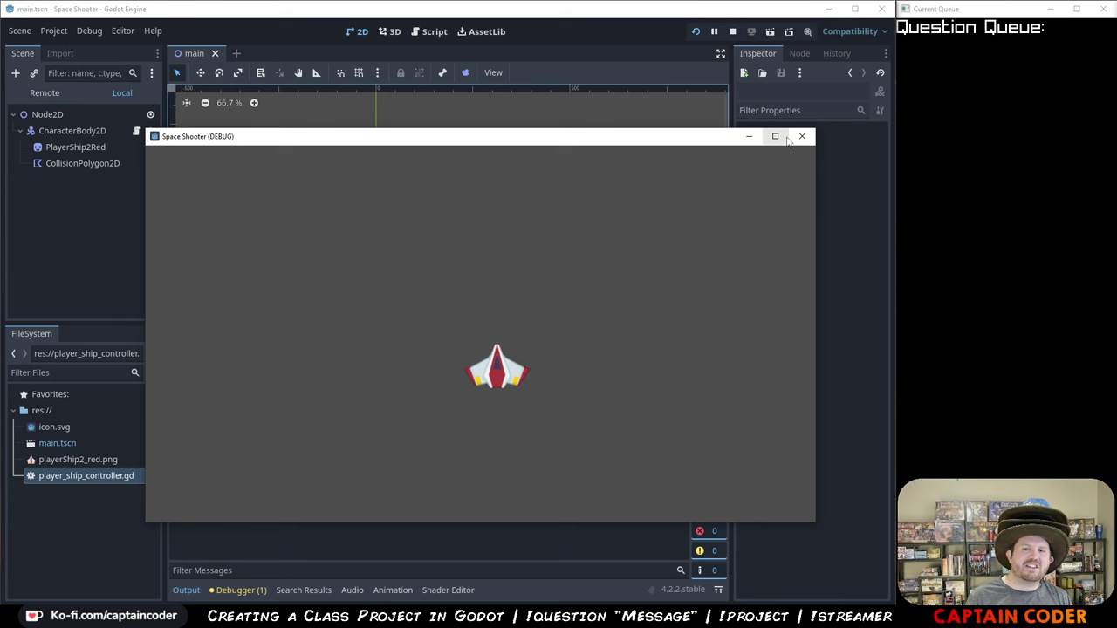
key("Down")
key("Down")
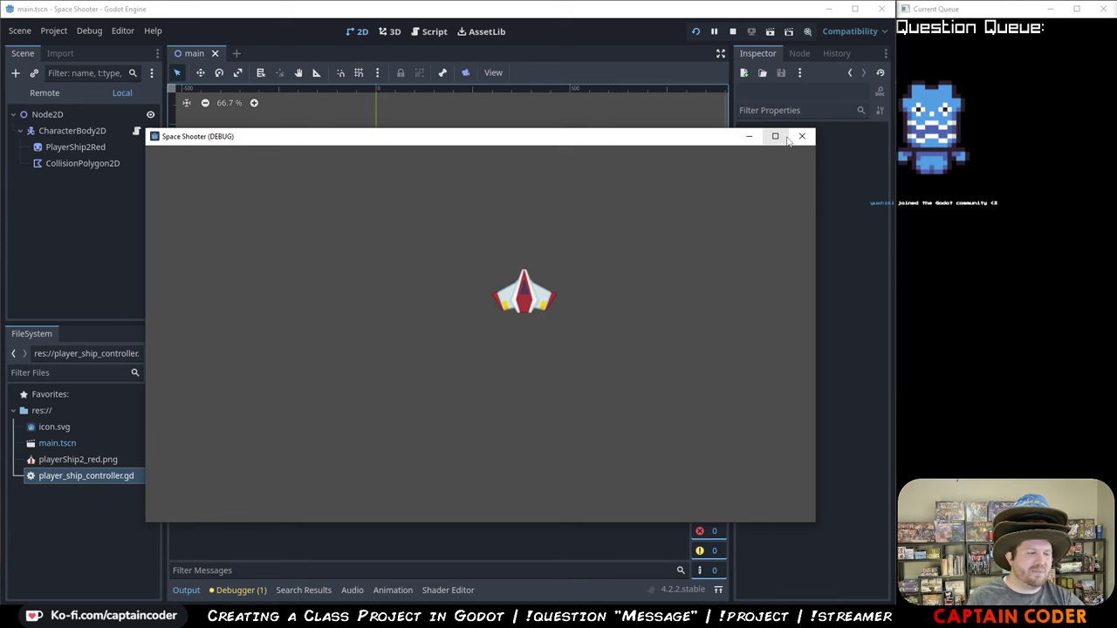
key("Up")
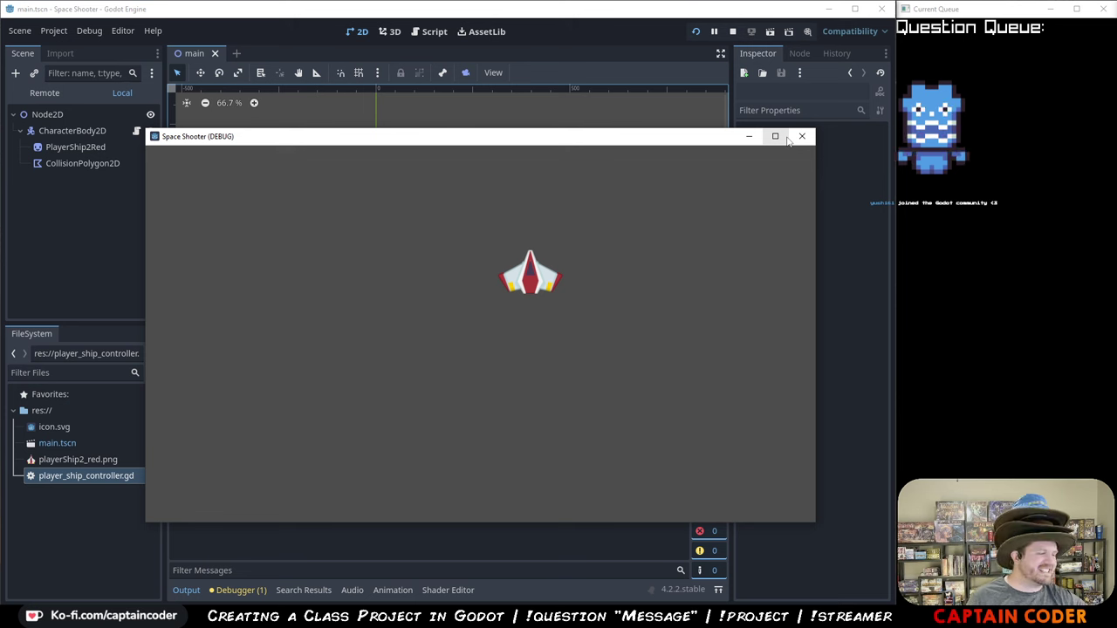
key("Down")
key("Right")
key("Up")
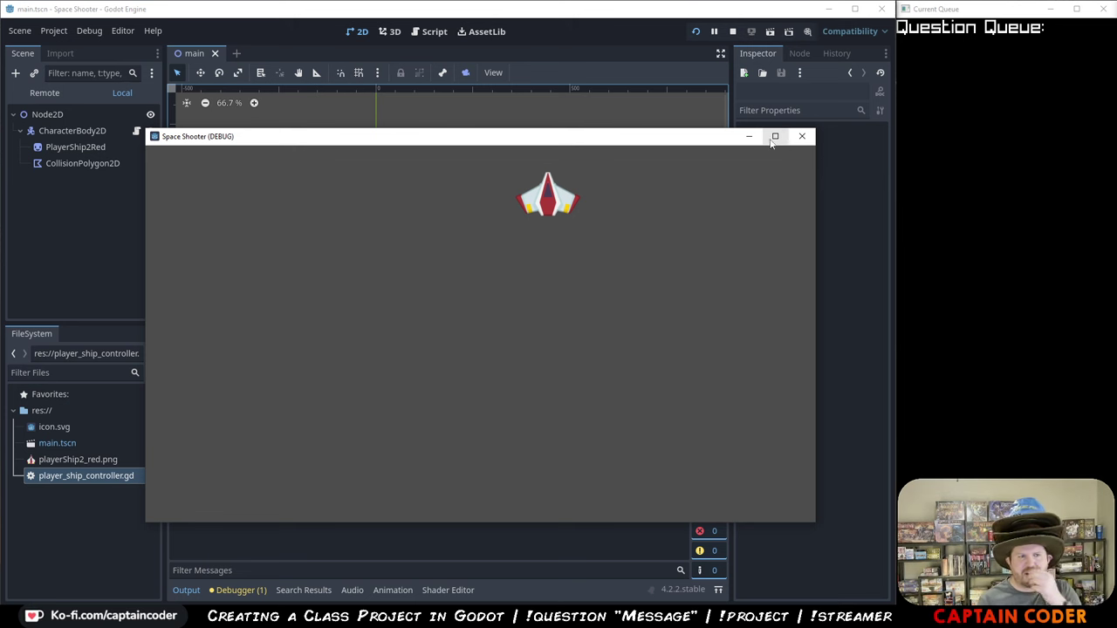
key("Right")
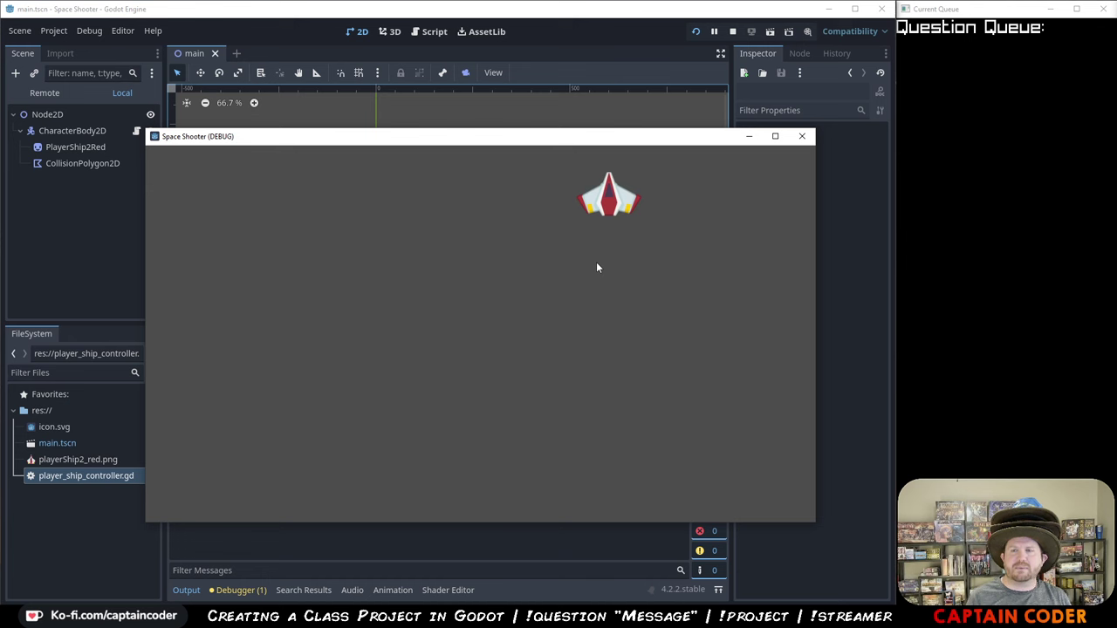
key("Left")
key("Down")
key("Right")
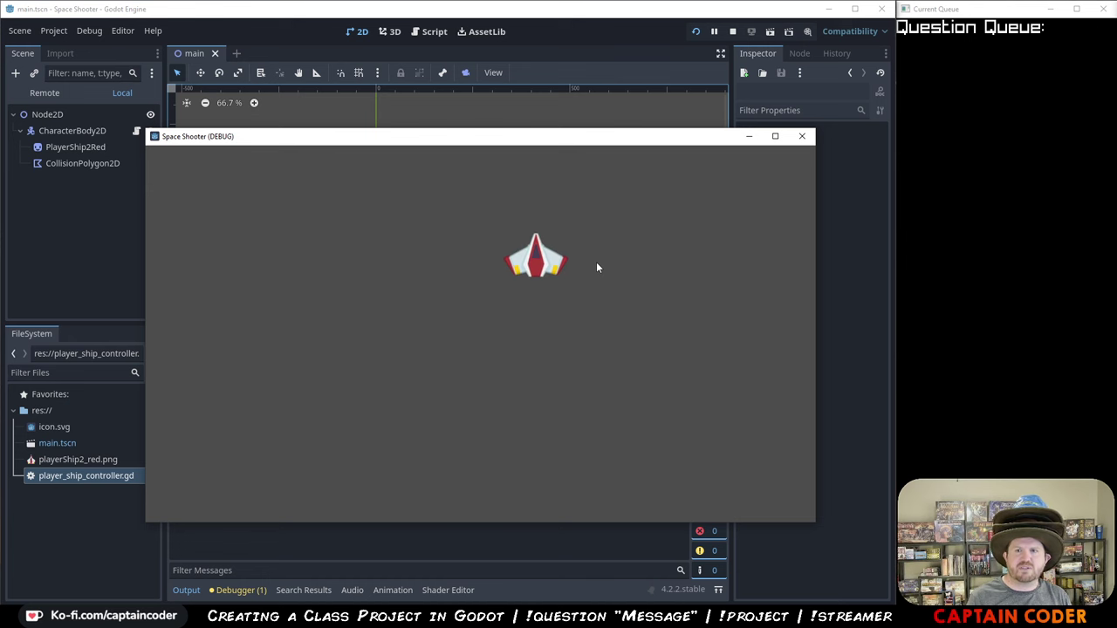
left_click(802, 136)
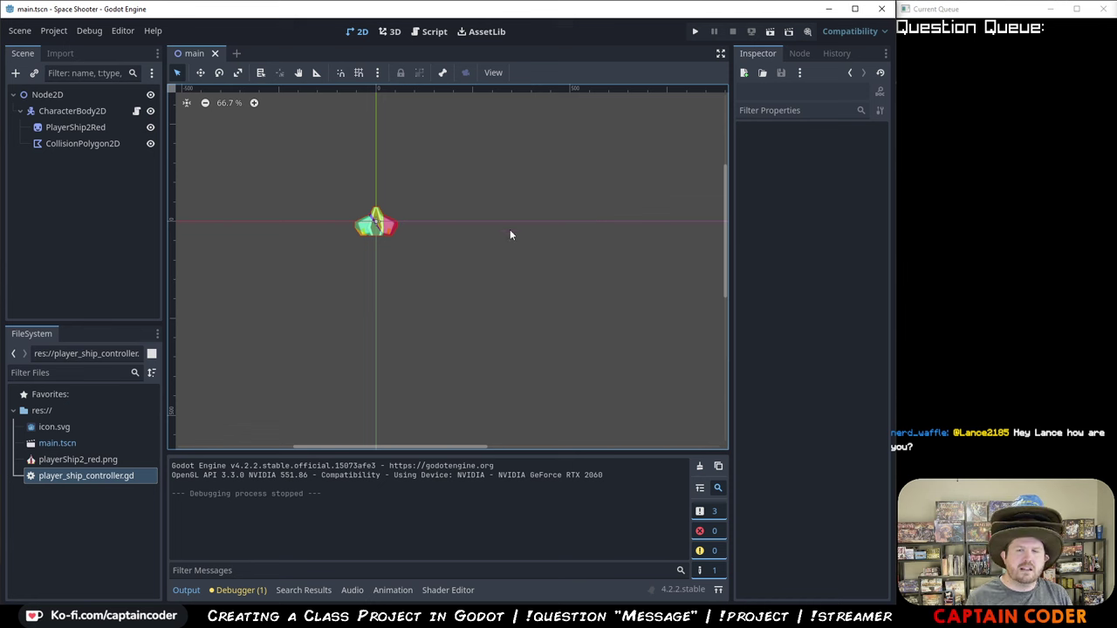
- Collapse the CharacterBody2D branch and add a CollisionShape2D node as a child of the root Node2D
scroll(440, 246, "down", 2)
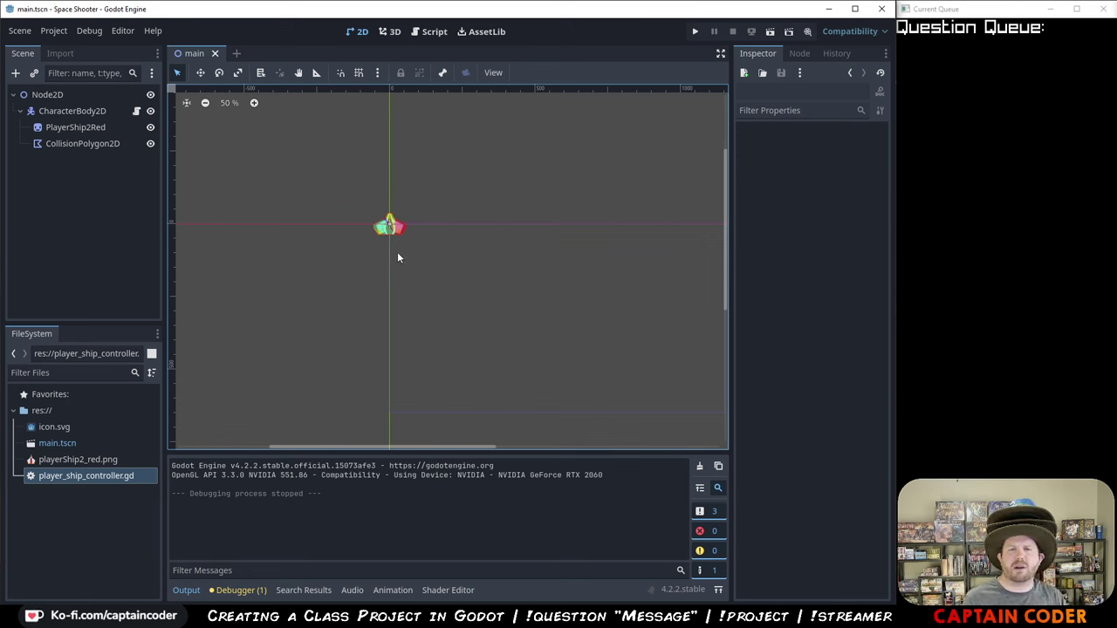
left_click(21, 112)
right_click(50, 94)
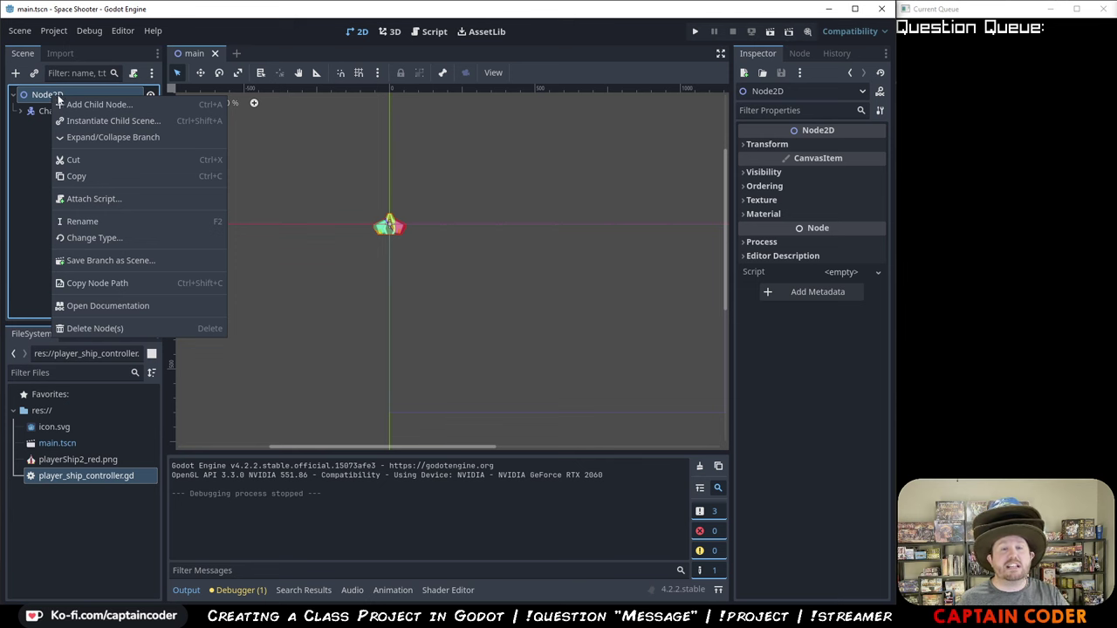
left_click(98, 104)
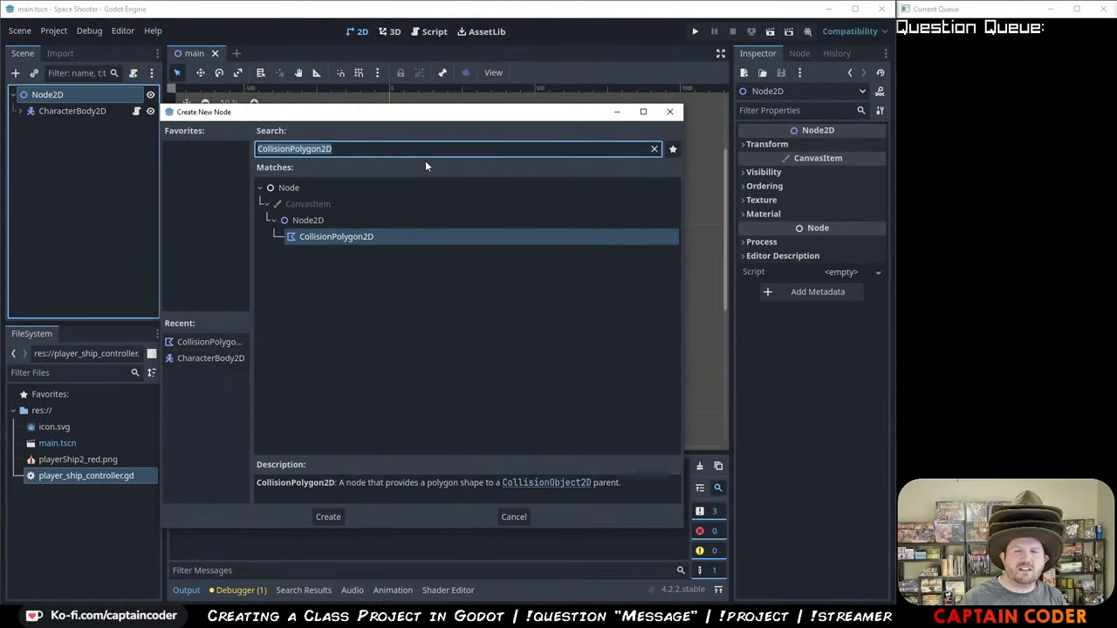
type("Line")
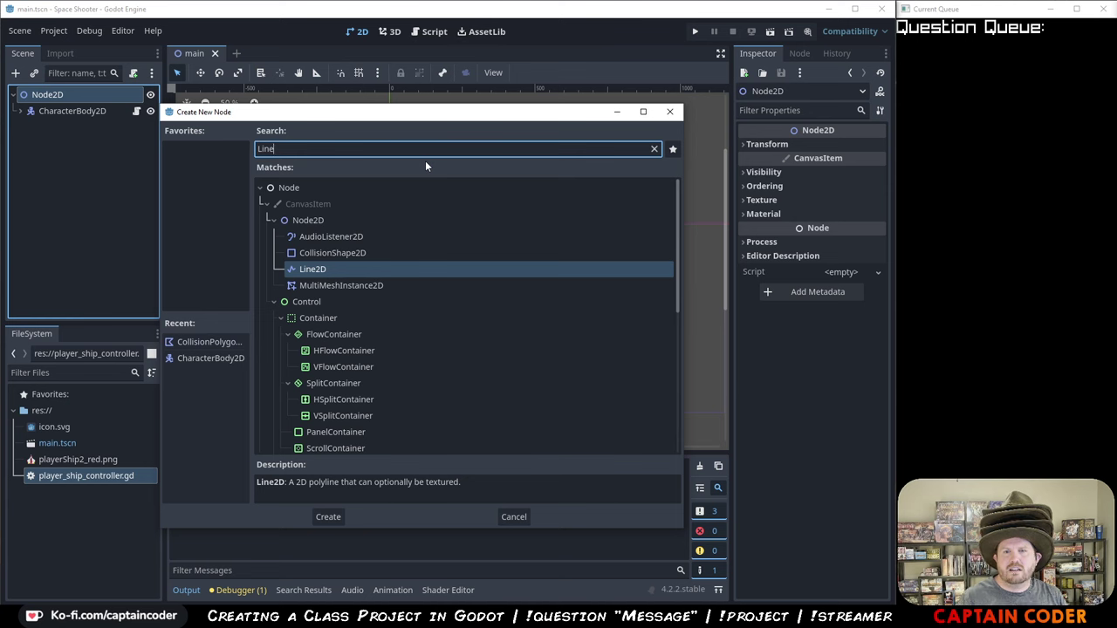
key("ctrl+a")
type("Collision")
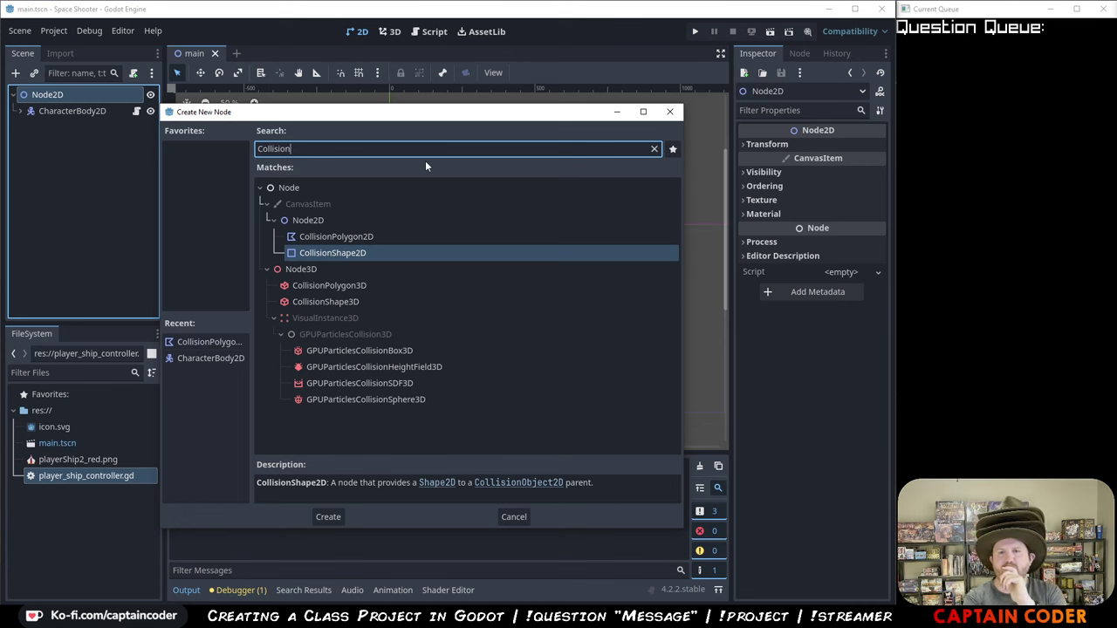
key("Return")
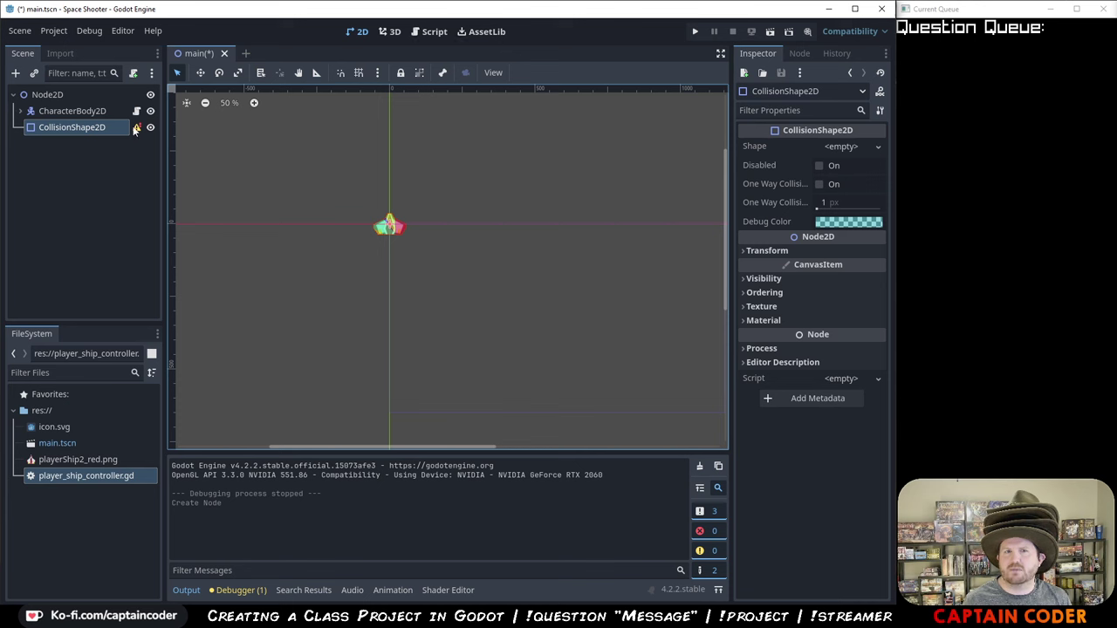
- Read the configuration warning of the CollisionShape2D node and dismiss it, keeping the node selected
mouse_move(136, 129)
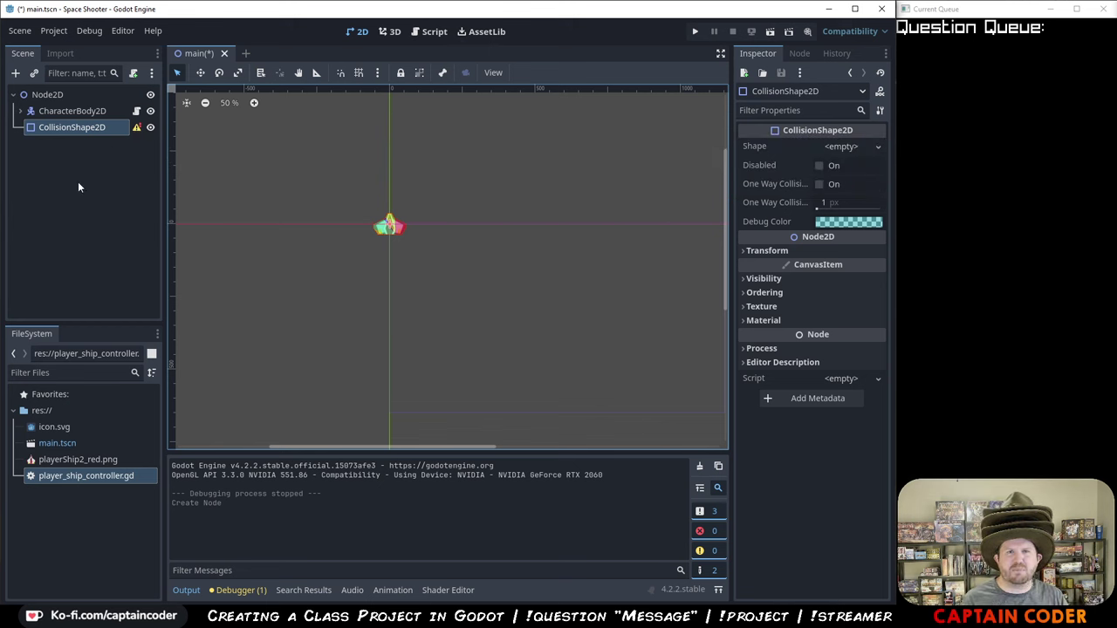
left_click(136, 128)
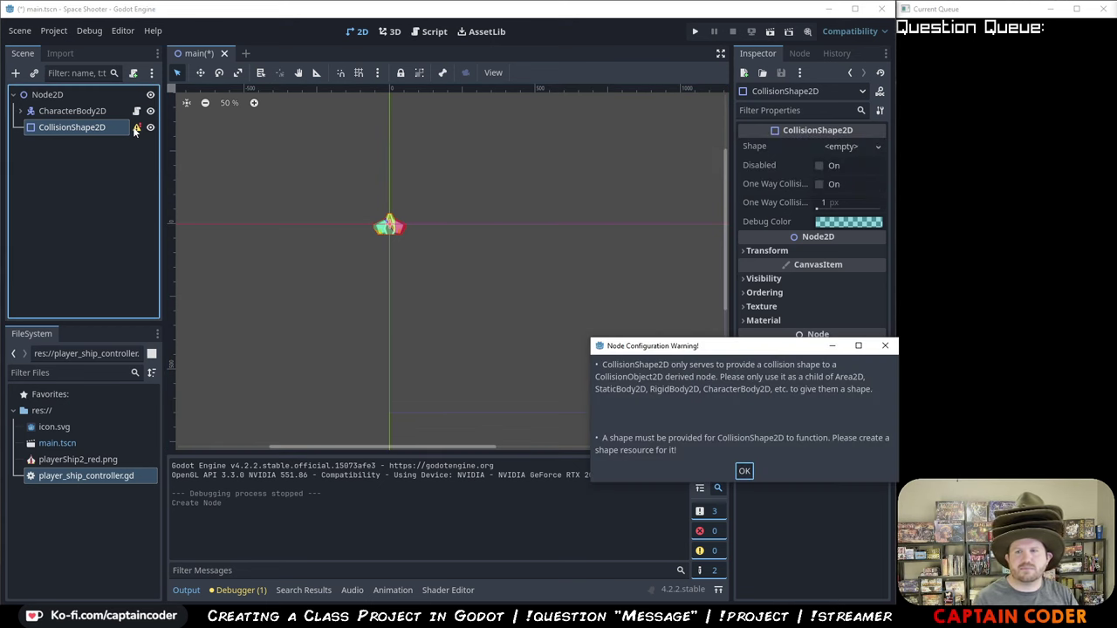
key("Escape")
right_click(77, 128)
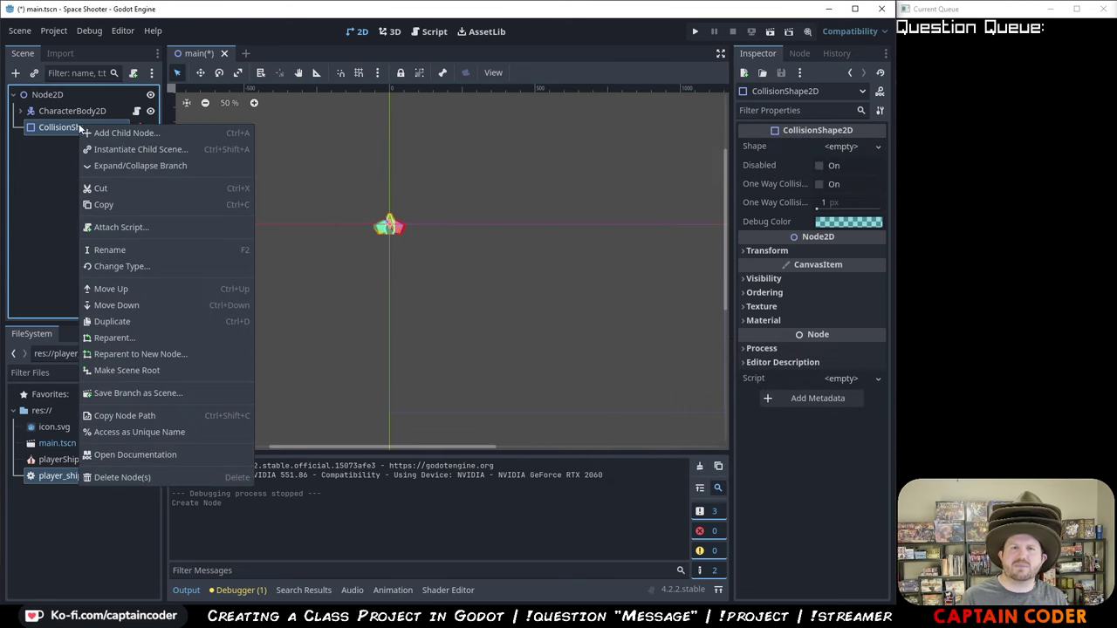
left_click(67, 127)
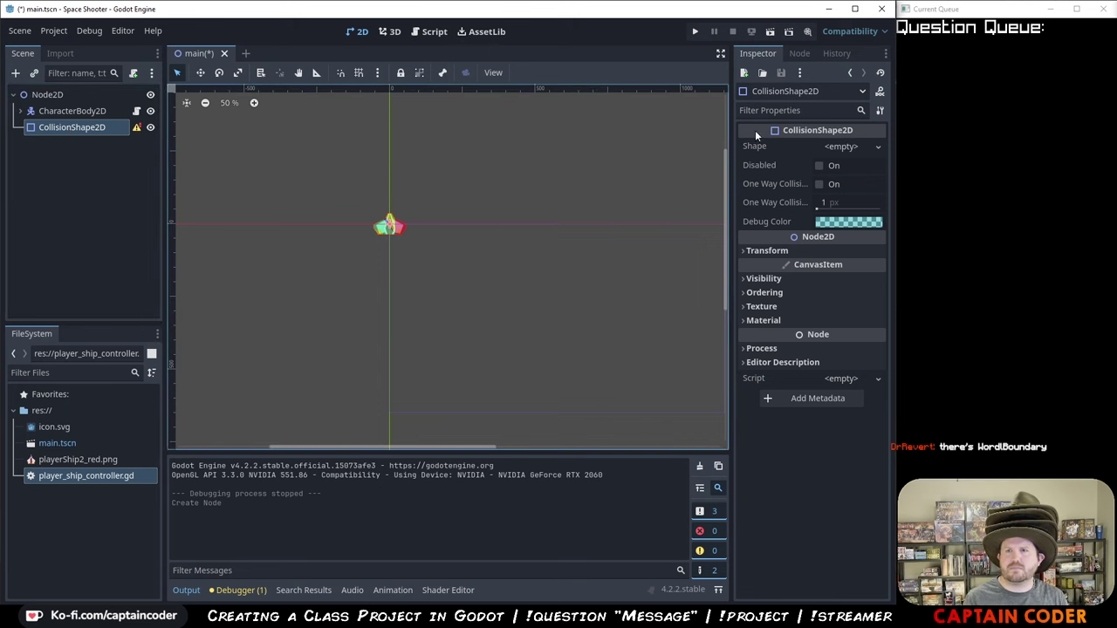
- Assign a new SegmentShape2D as the shape of the CollisionShape2D node
left_click(847, 148)
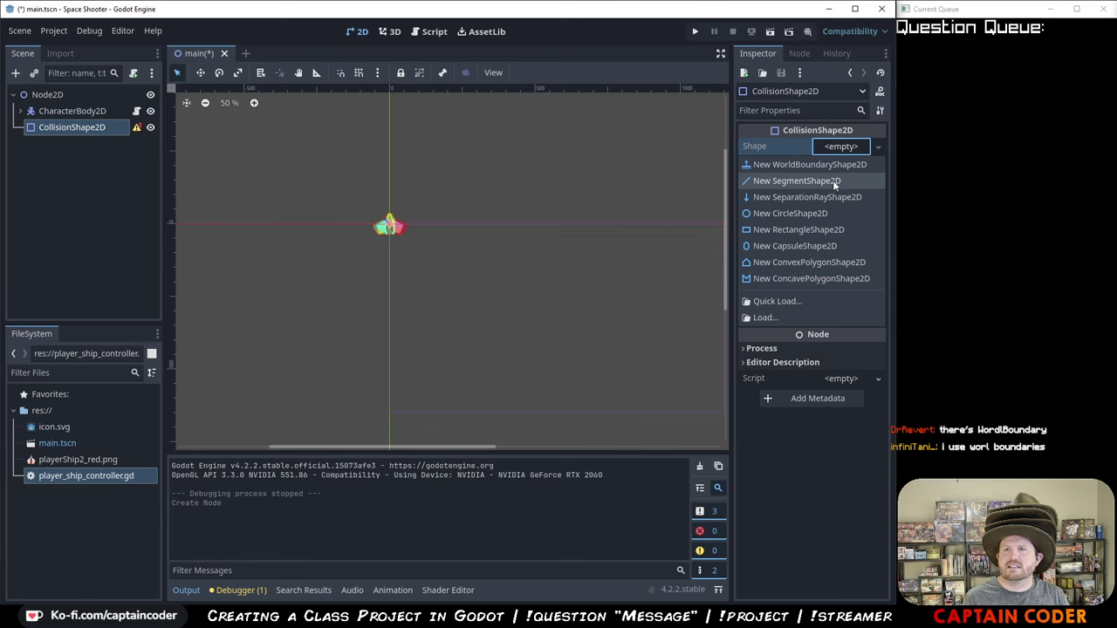
left_click(832, 180)
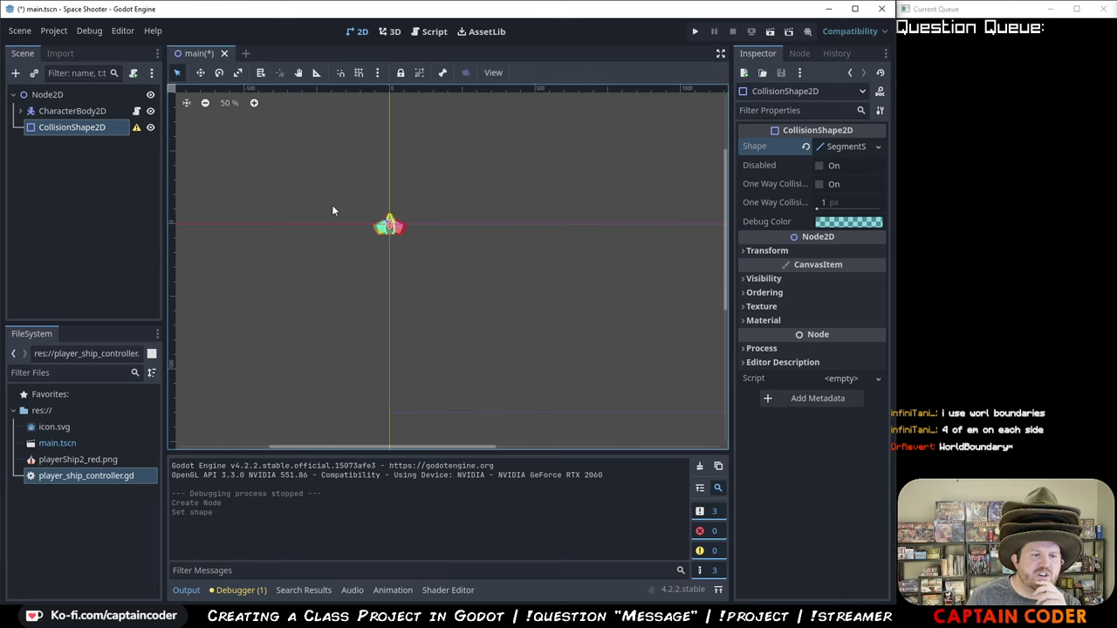
middle_click_drag(482, 276, 431, 258)
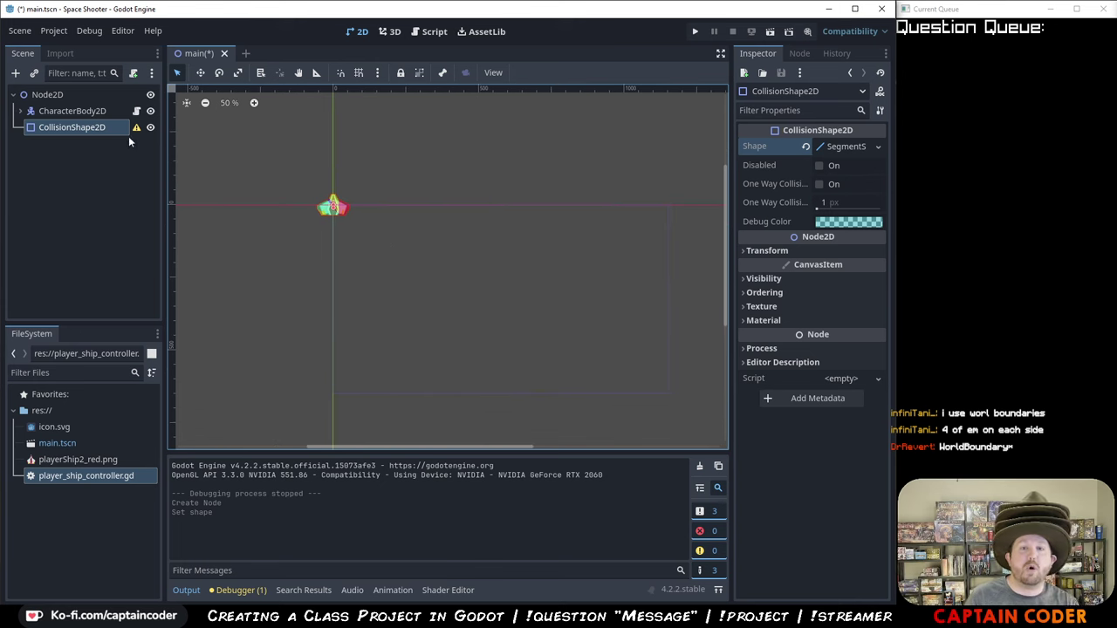
- Delete the CollisionShape2D node that sits directly under the root Node2D
left_click(91, 134)
key("Delete")
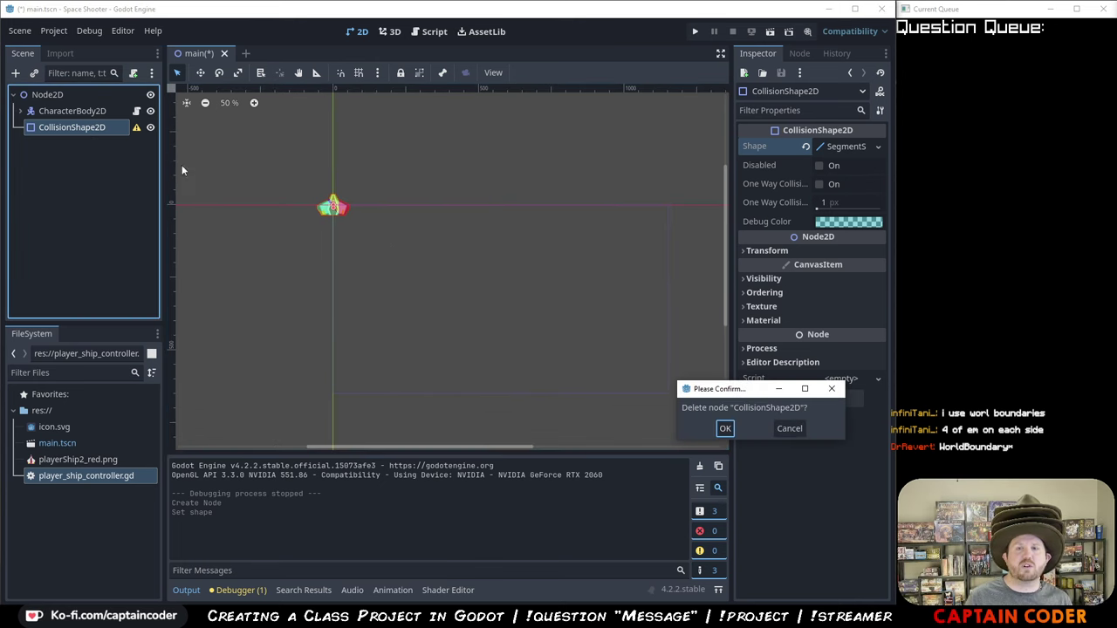
left_click(724, 429)
- Add a CollisionShape2D node as a child of the root Node2D and assign it a new WorldBoundaryShape2D
right_click(70, 96)
left_click(119, 111)
type("w")
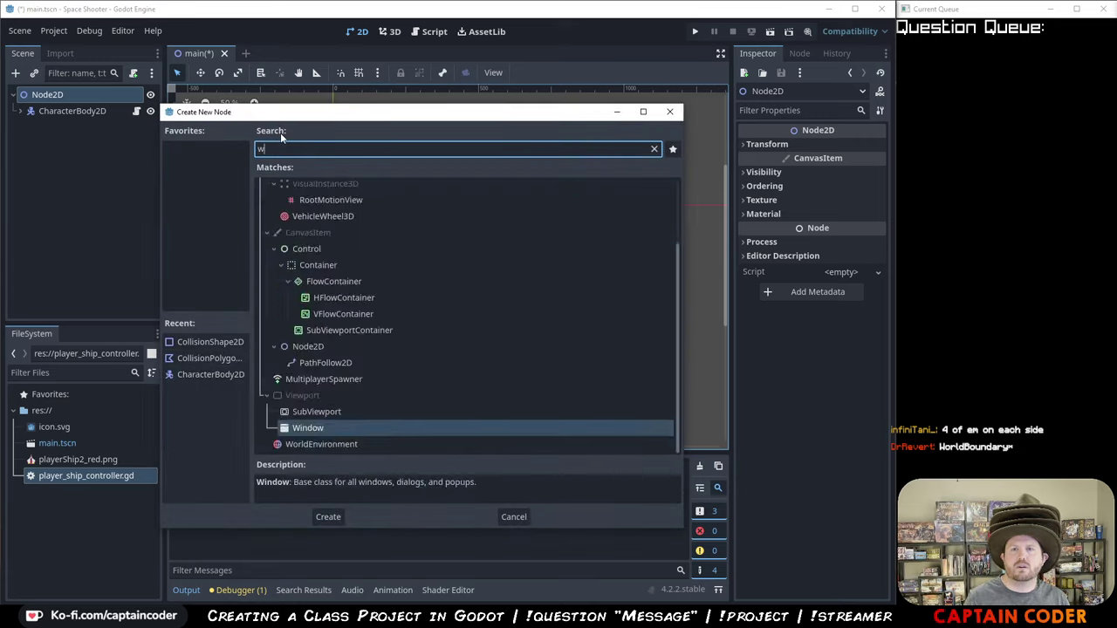
type("orld")
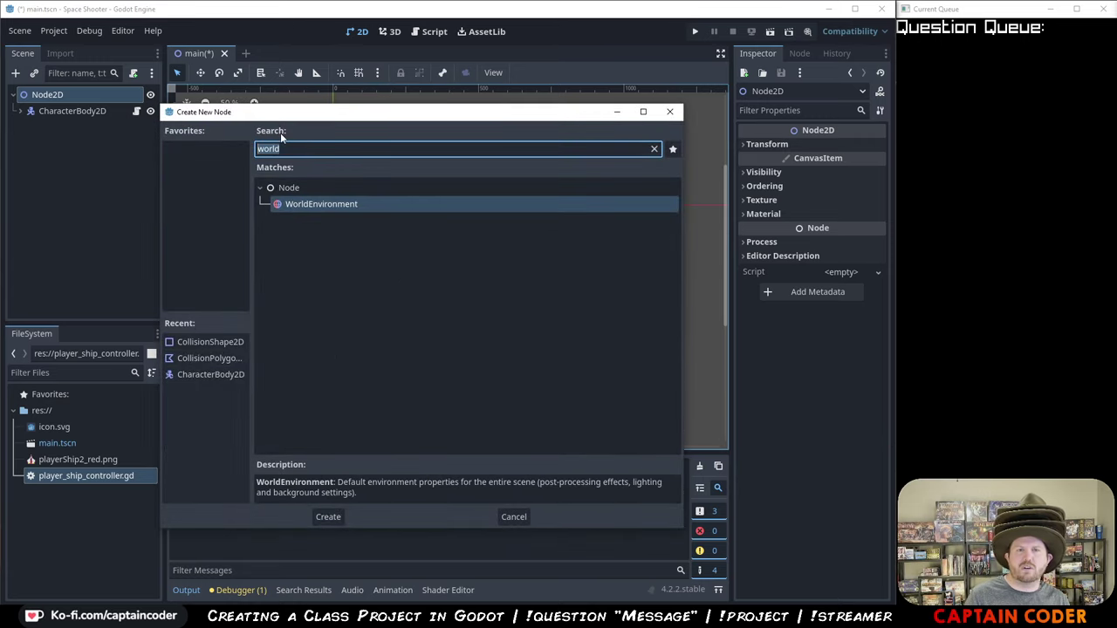
key("BackSpace")
type("Collisi")
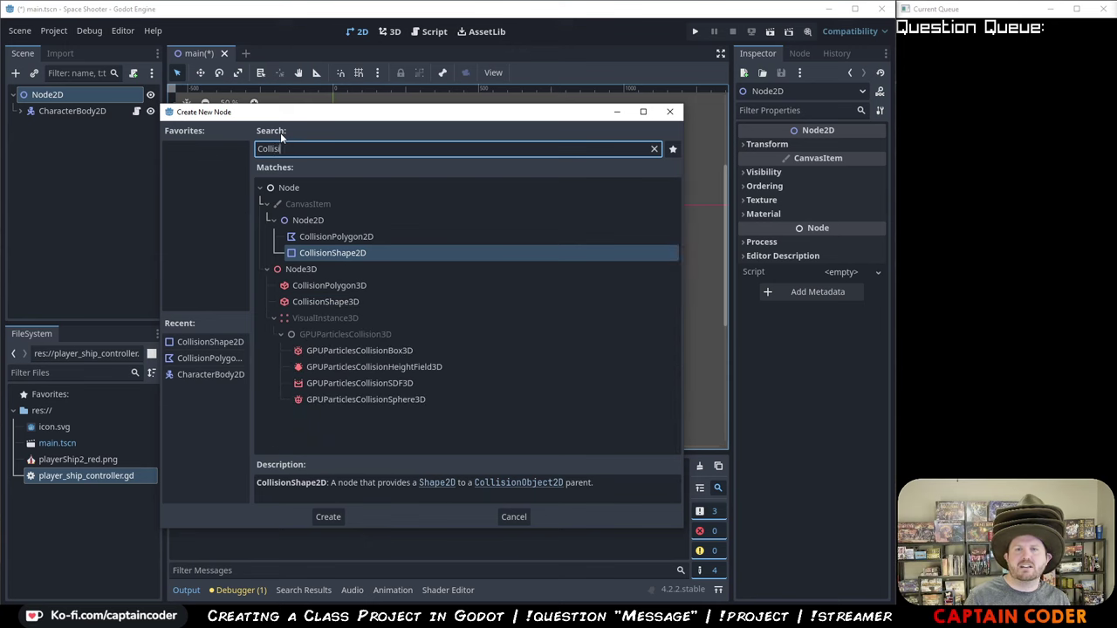
key("Return")
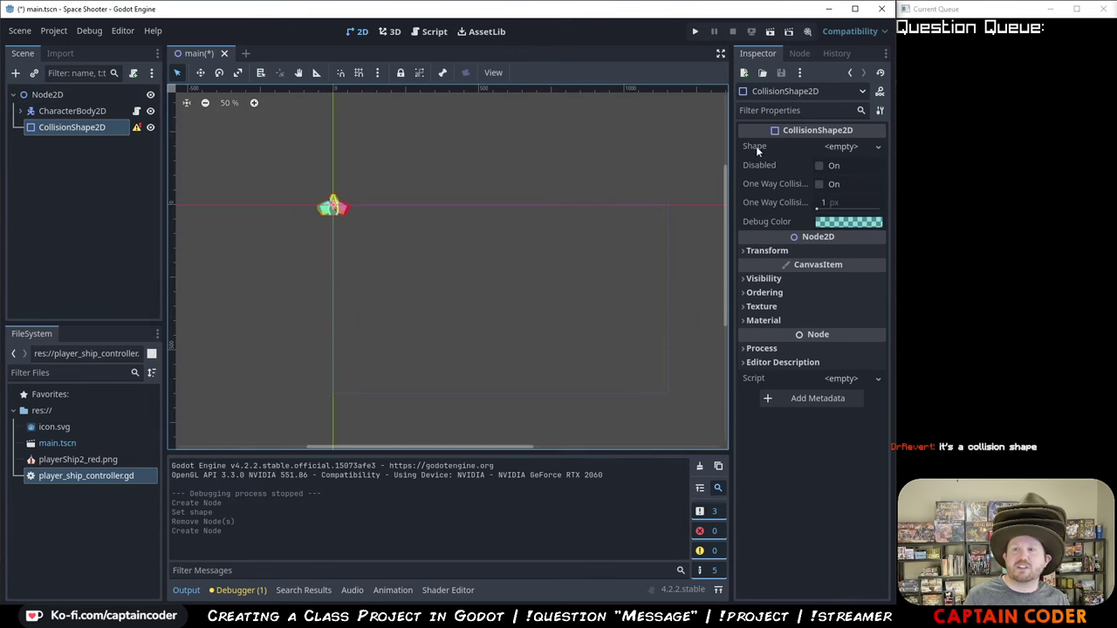
left_click(878, 147)
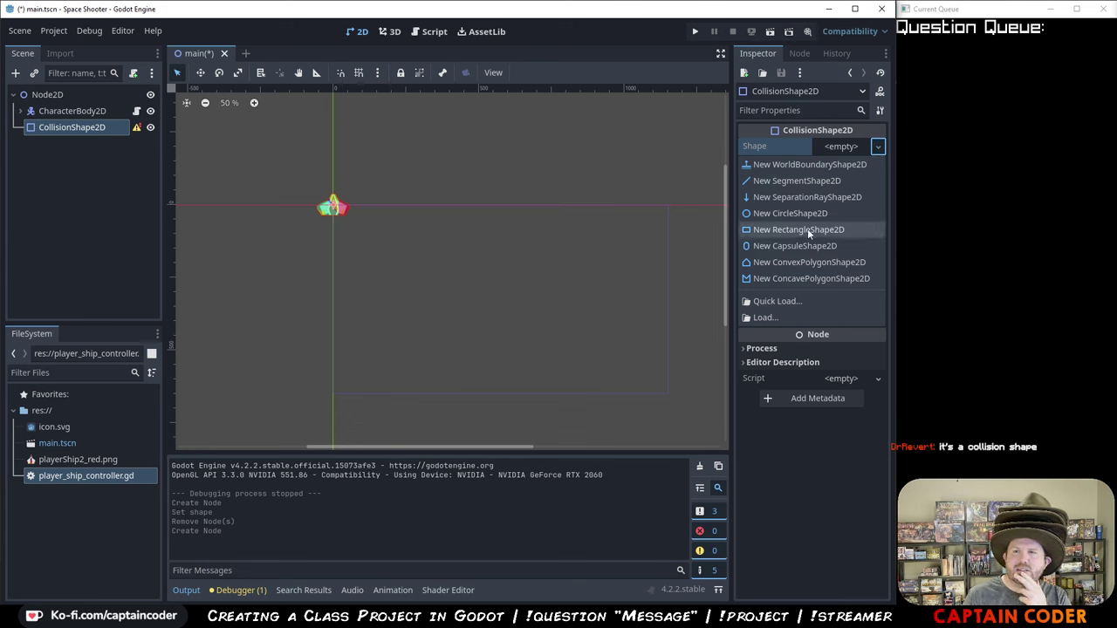
left_click(826, 164)
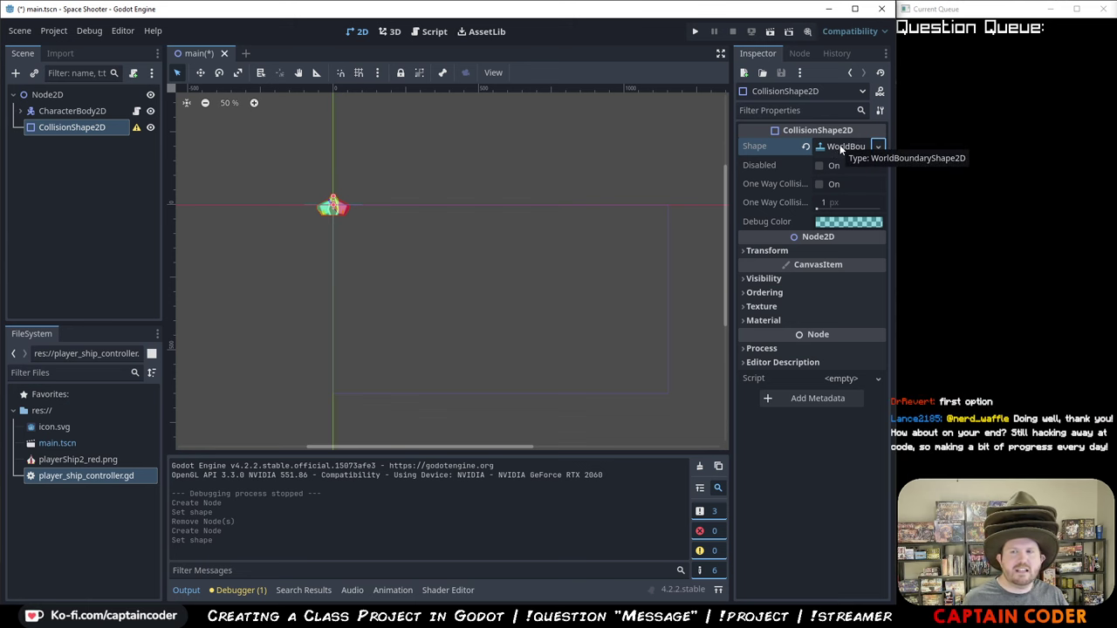
mouse_move(136, 131)
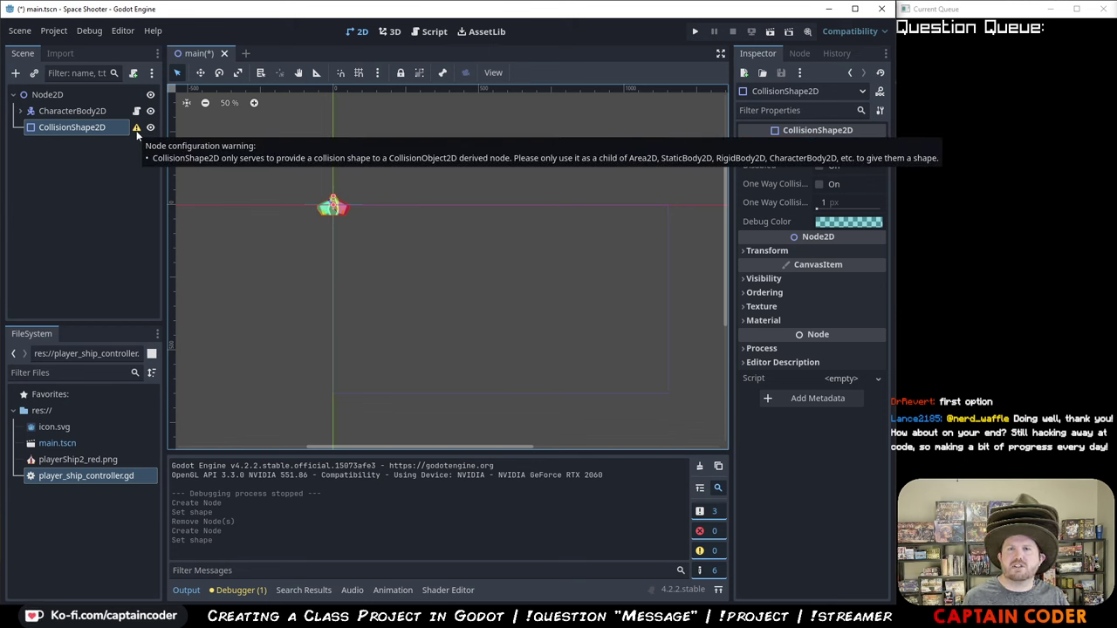
right_click(80, 127)
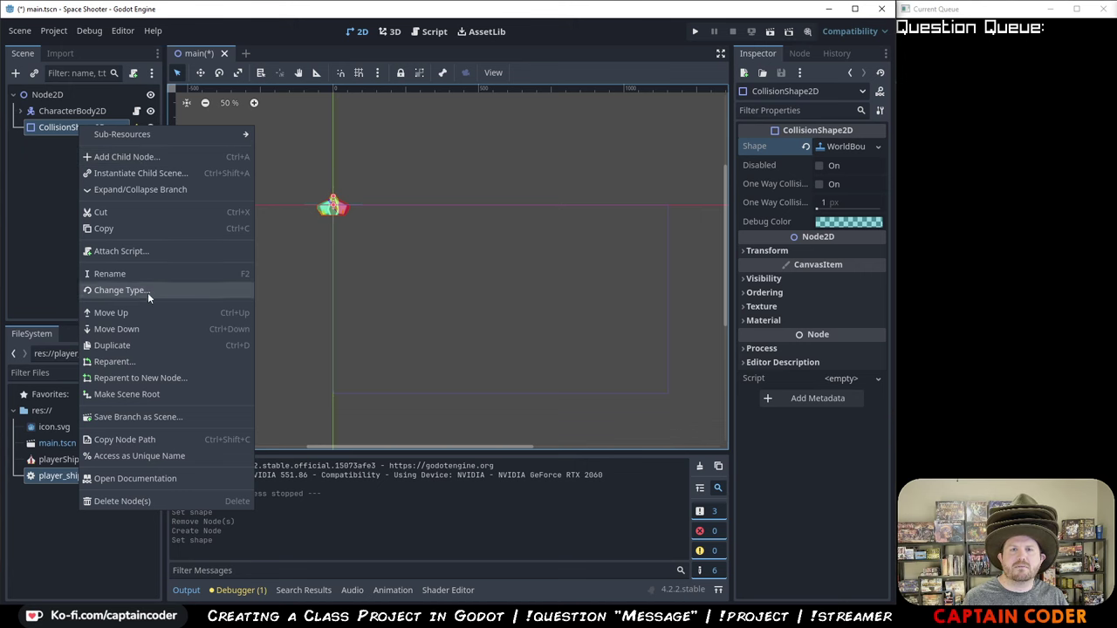
left_click(144, 378)
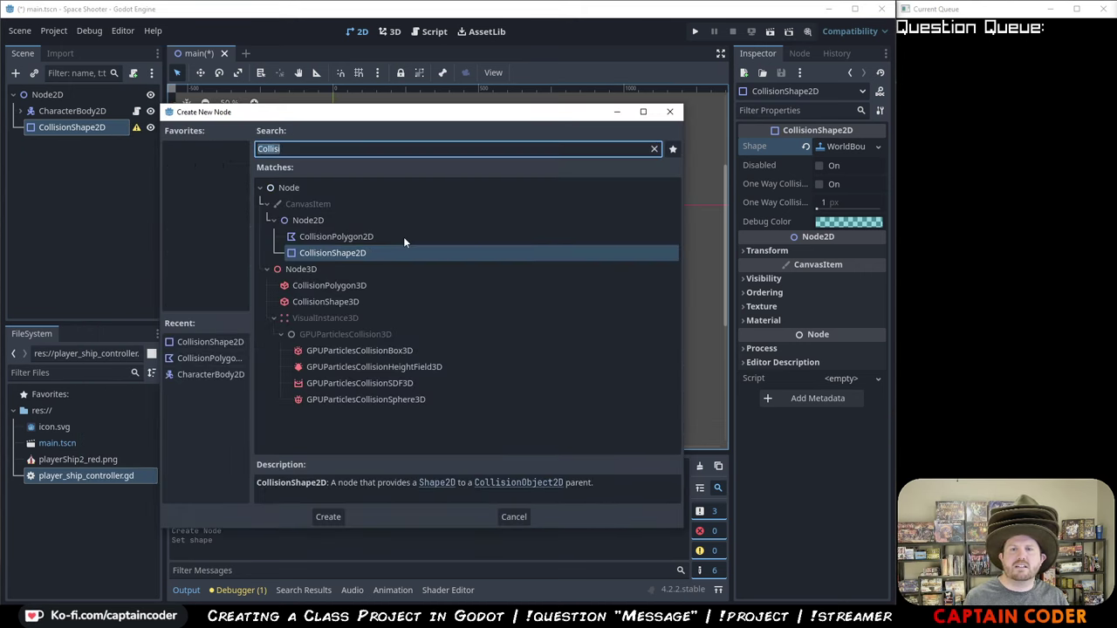
type("Colli")
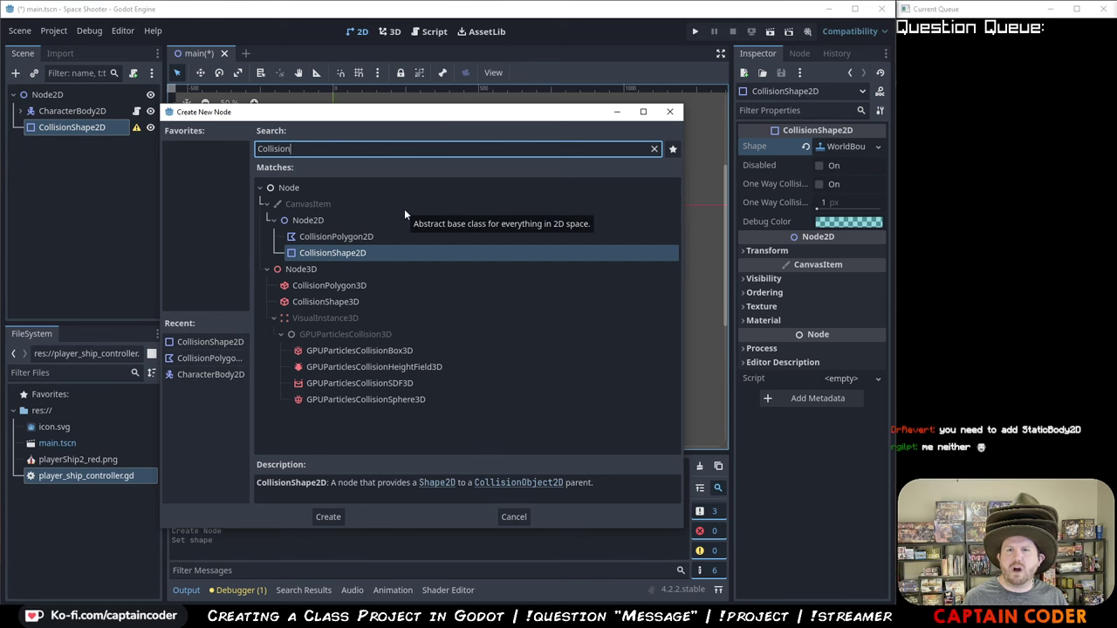
key("ctrl+a")
key("BackSpace")
key("Escape")
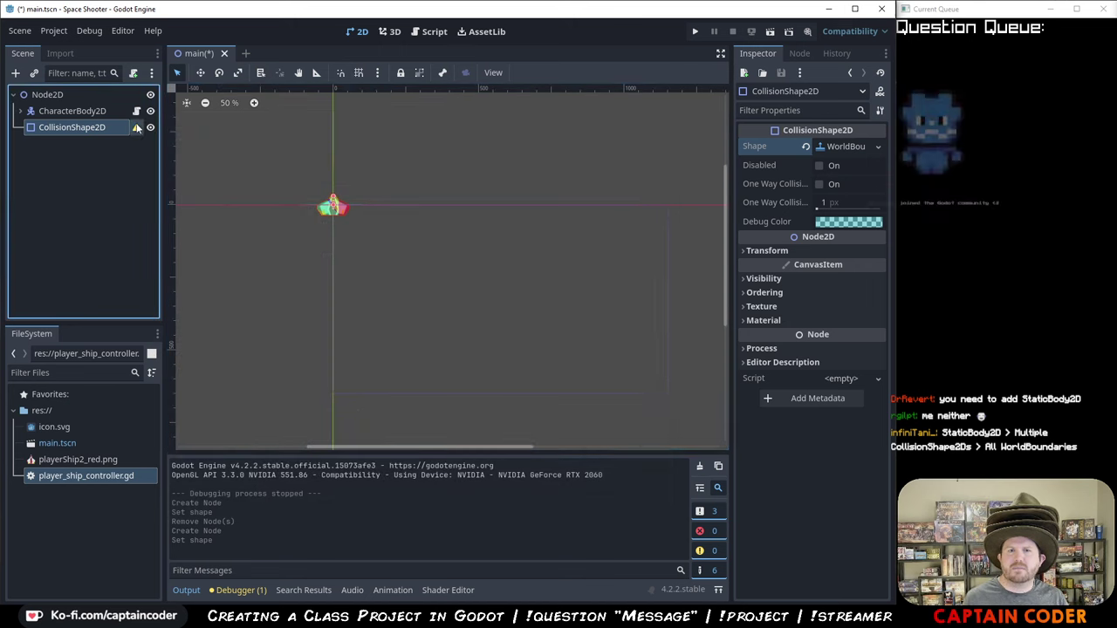
- Read the configuration warning of the CollisionShape2D node for its permitted parent types and dismiss it
left_click(137, 129)
left_click_drag(703, 339, 400, 223)
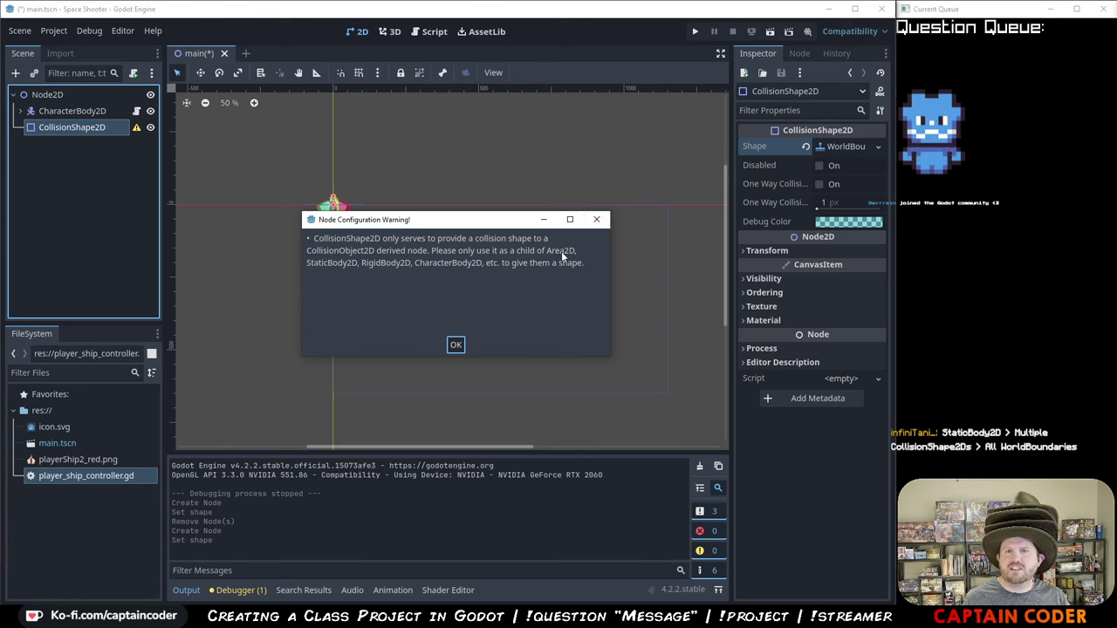
left_click(597, 220)
- Reparent the CollisionShape2D node to a new StaticBody2D node
right_click(94, 131)
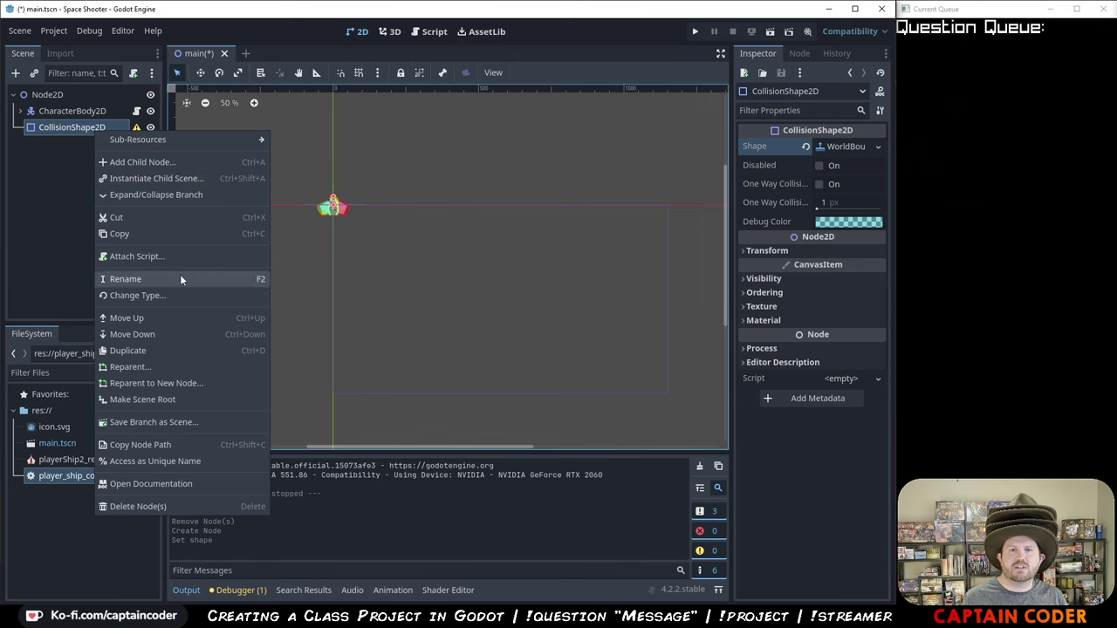
left_click(172, 388)
type("Static")
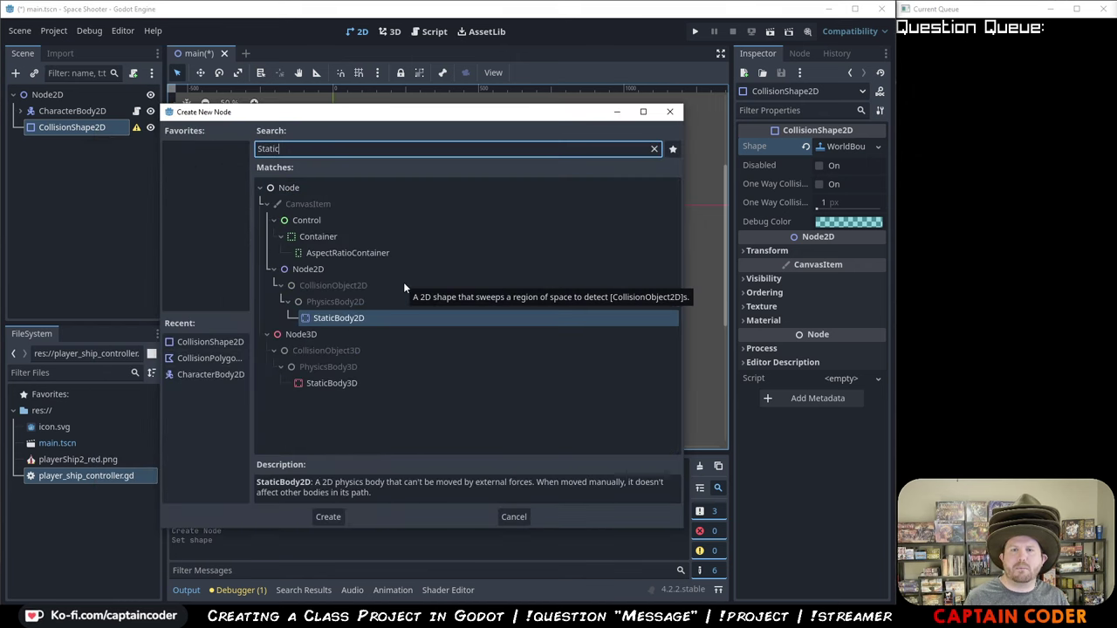
type("Body")
key("Return")
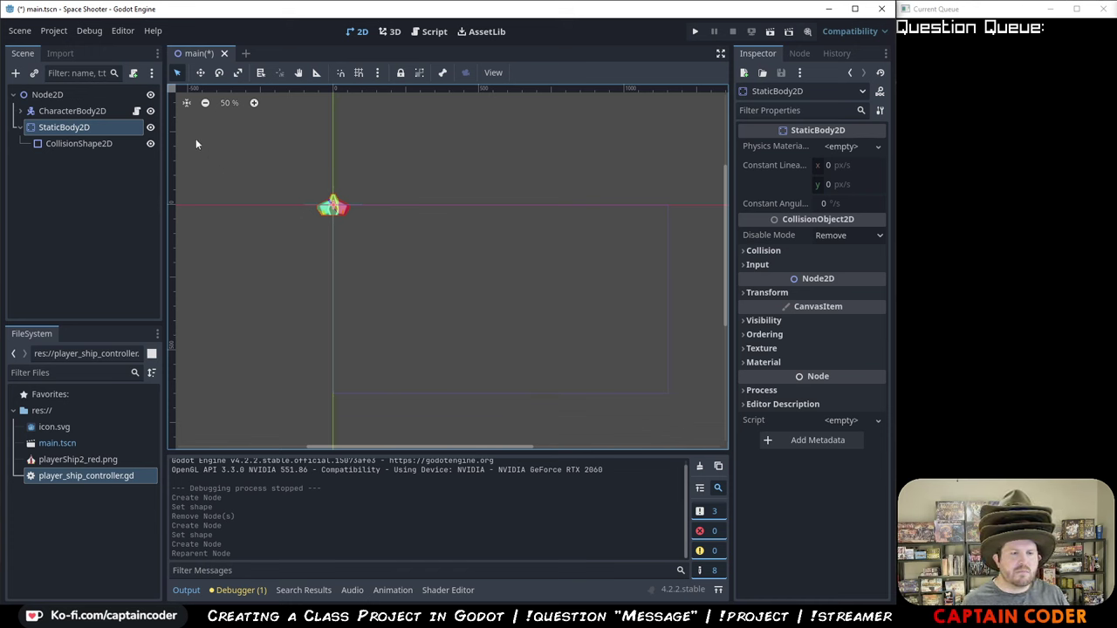
- Move the world boundary CollisionShape2D along the play area's upper edge to about (356, -4)
left_click(91, 143)
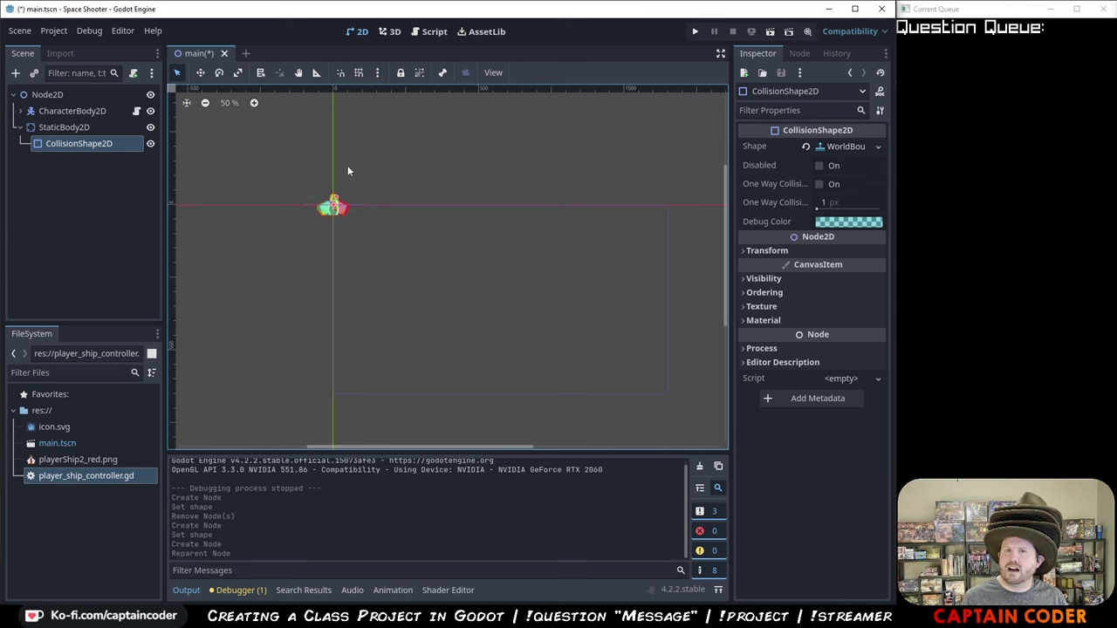
left_click_drag(359, 207, 360, 253)
key("ctrl+z")
scroll(365, 290, "up", 3)
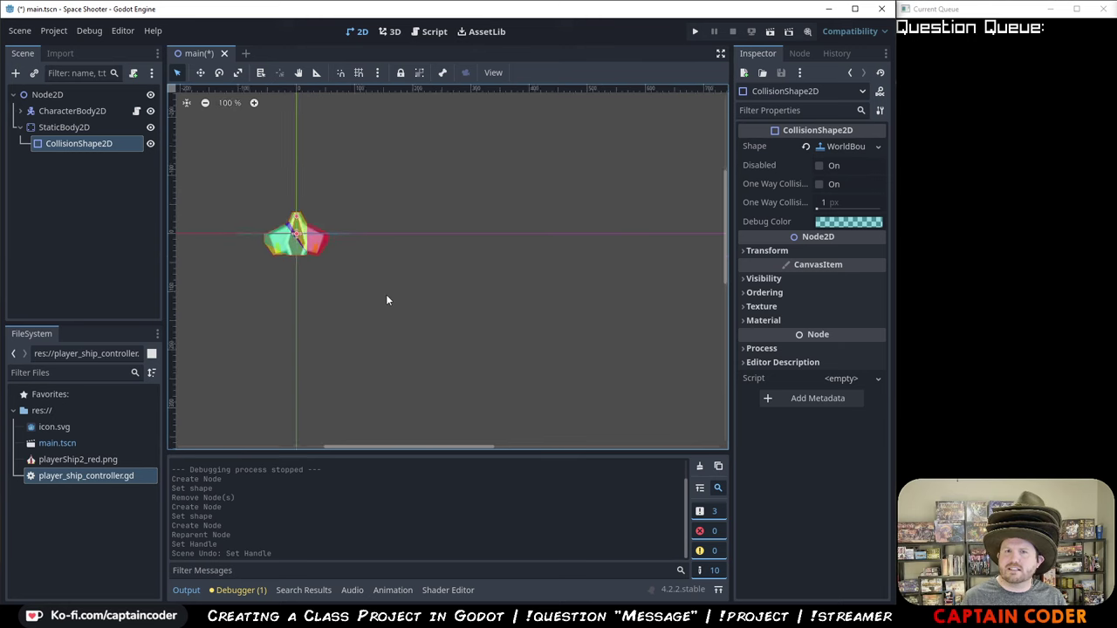
scroll(393, 297, "right", 3)
scroll(393, 296, "down", 2)
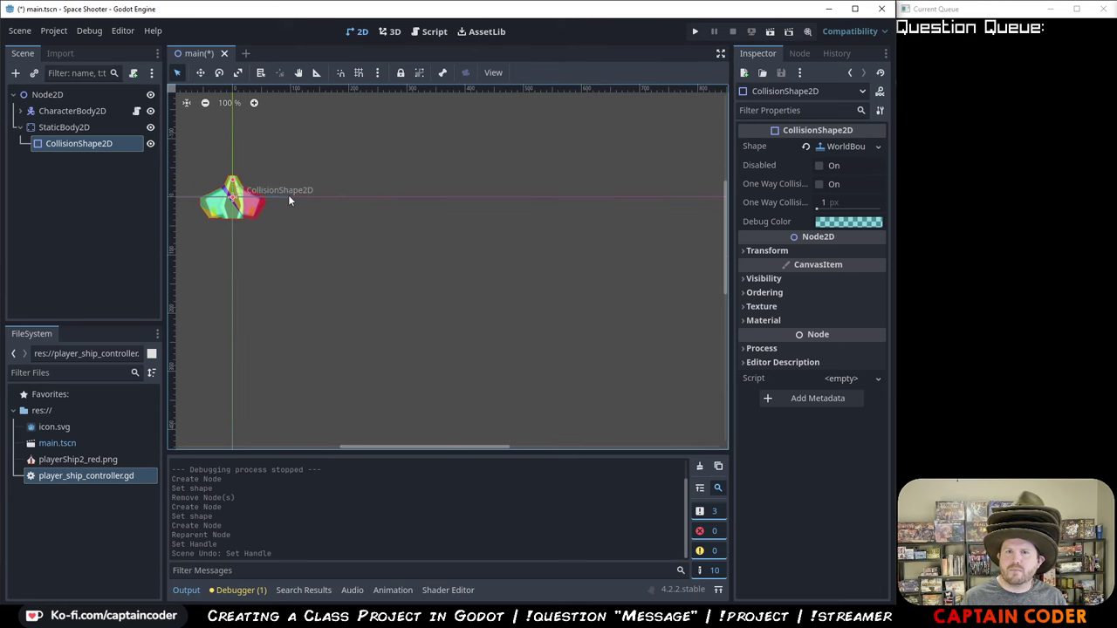
left_click_drag(290, 201, 492, 198)
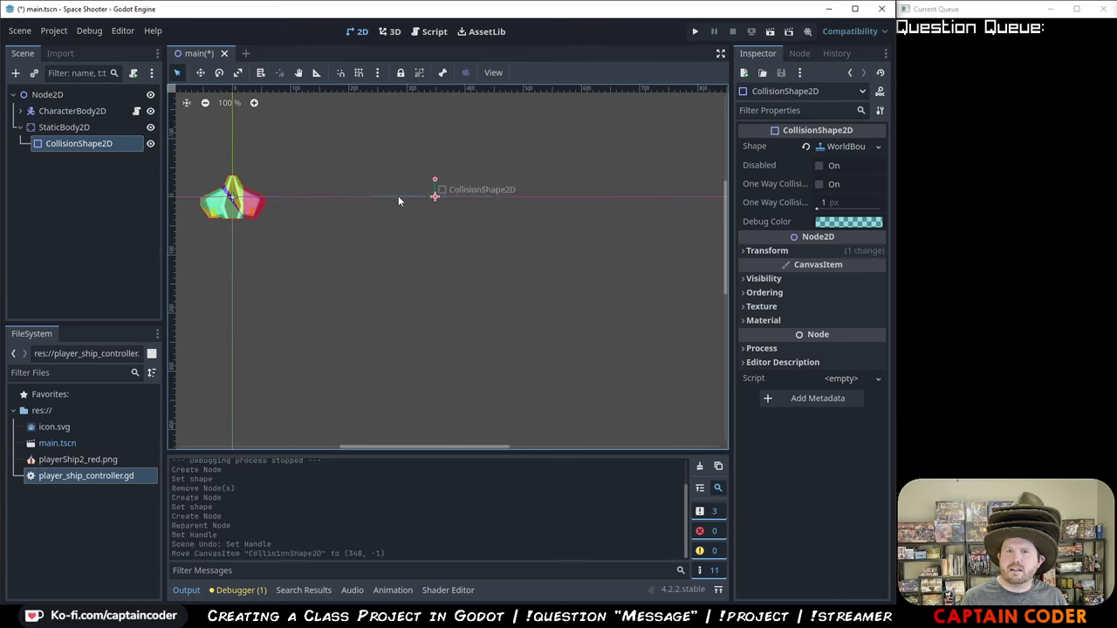
left_click_drag(380, 197, 387, 195)
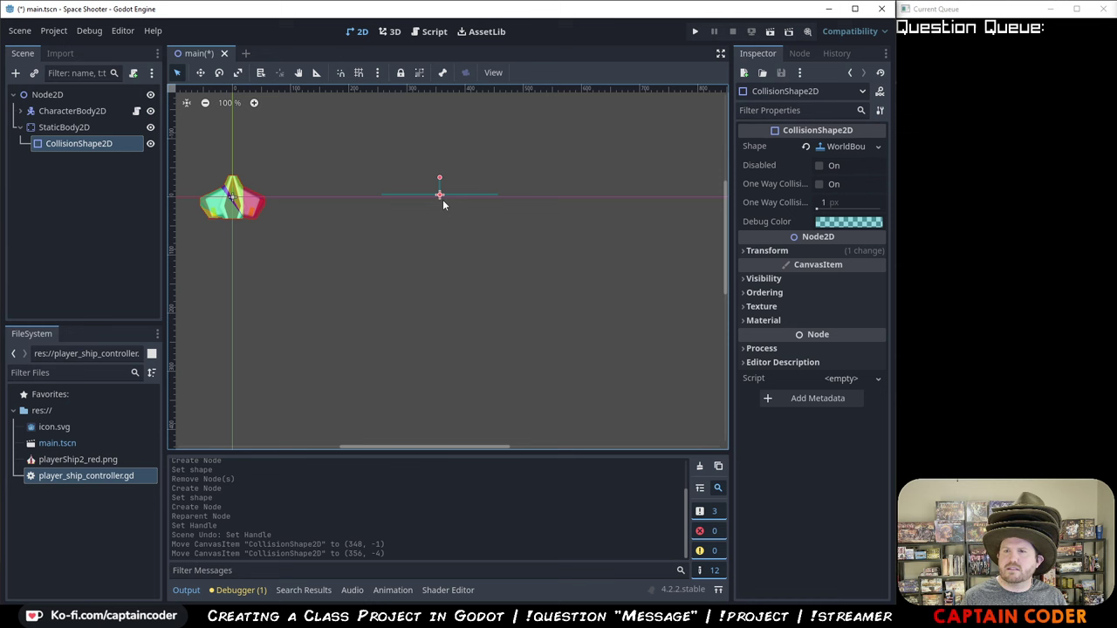
- Try changing the horizontal scale in the CollisionShape2D's Transform properties, and undo the change
left_click(756, 251)
left_click(756, 251)
scroll(569, 243, "down", 4)
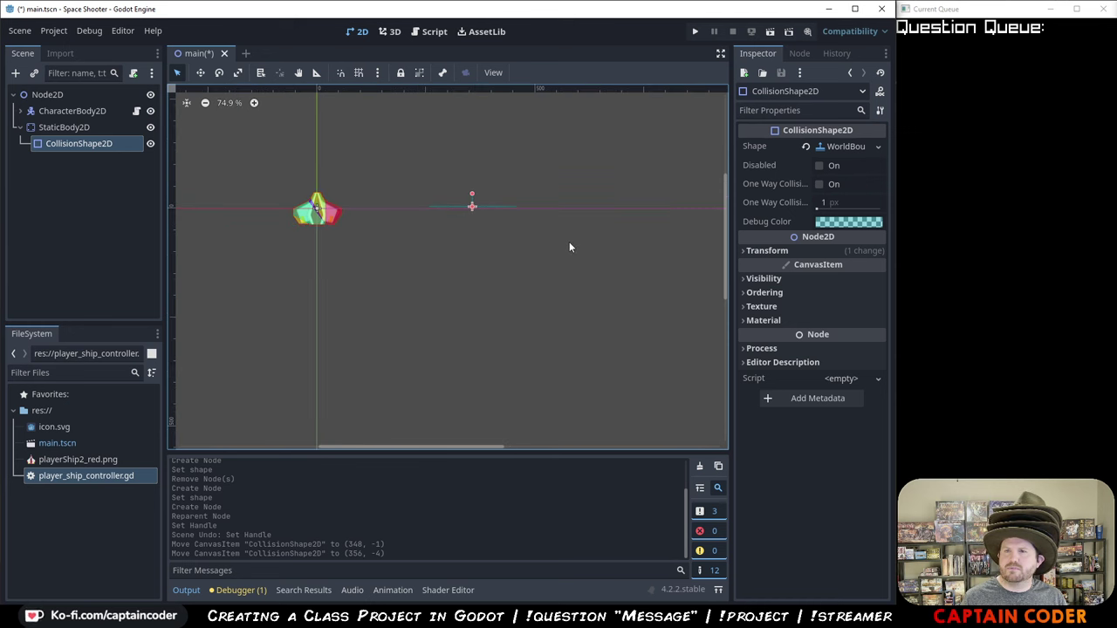
middle_click_drag(604, 274, 531, 235)
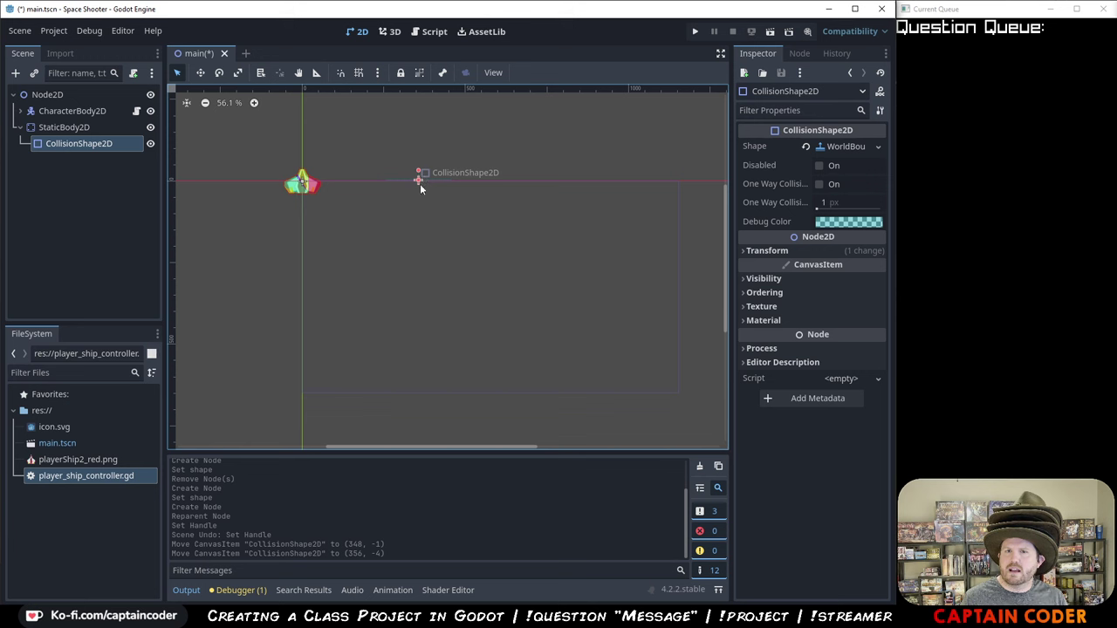
left_click(764, 250)
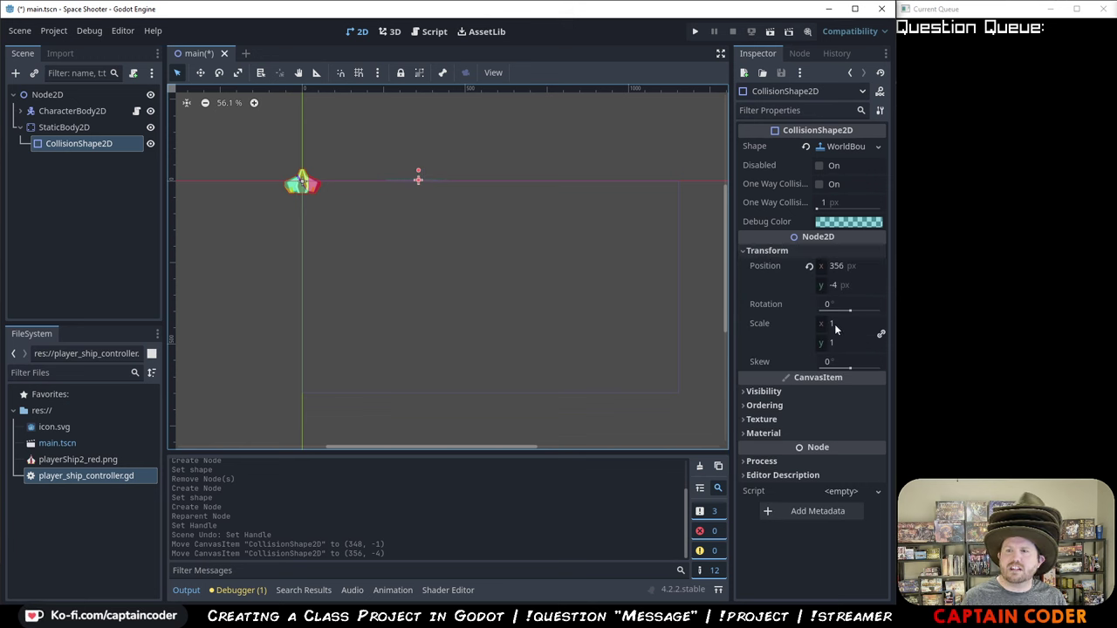
mouse_move(829, 328)
left_mouse_down()
mouse_move(904, 327)
mouse_move(836, 328)
left_mouse_up()
key("ctrl+z")
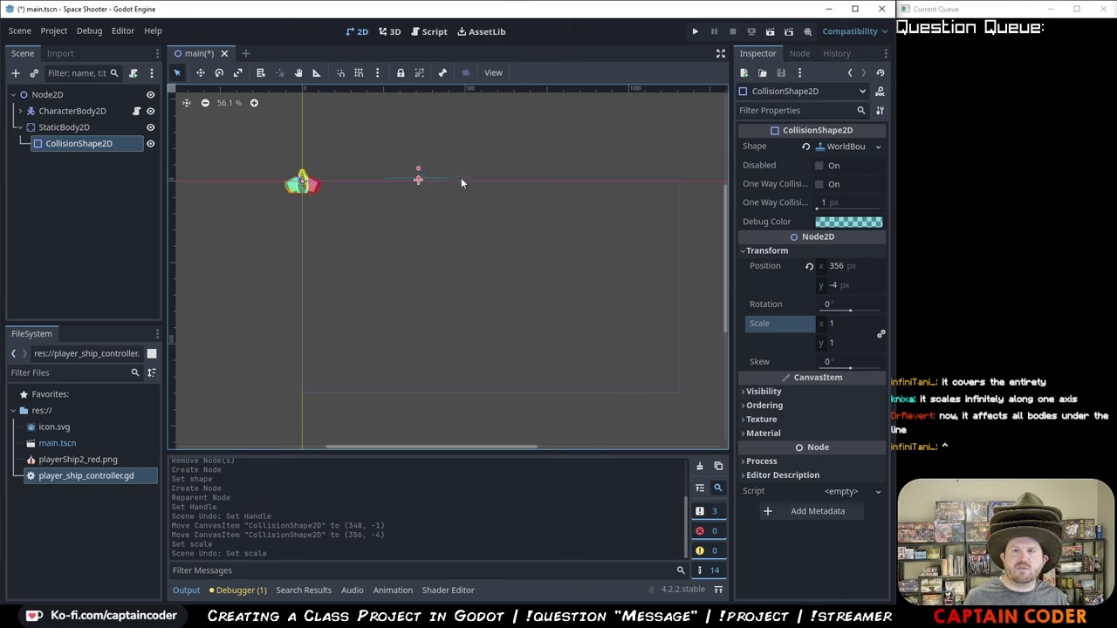
- Raise the boundary line slightly above the play area's upper edge and stretch the CollisionShape2D to a scale of about (4.24, 1)
left_click(420, 169)
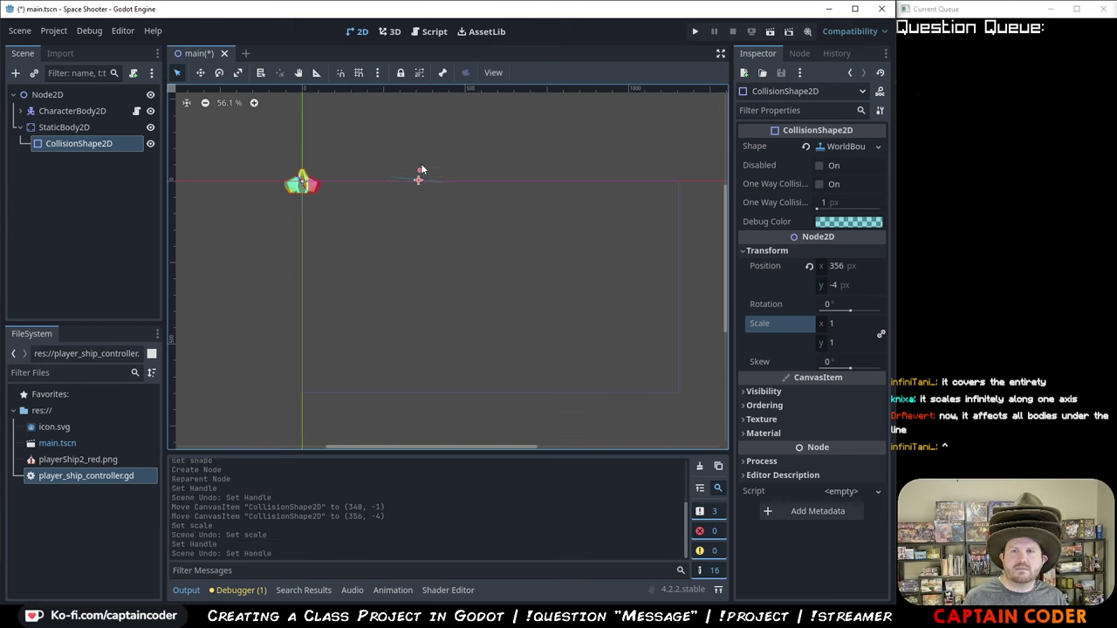
left_click(420, 169)
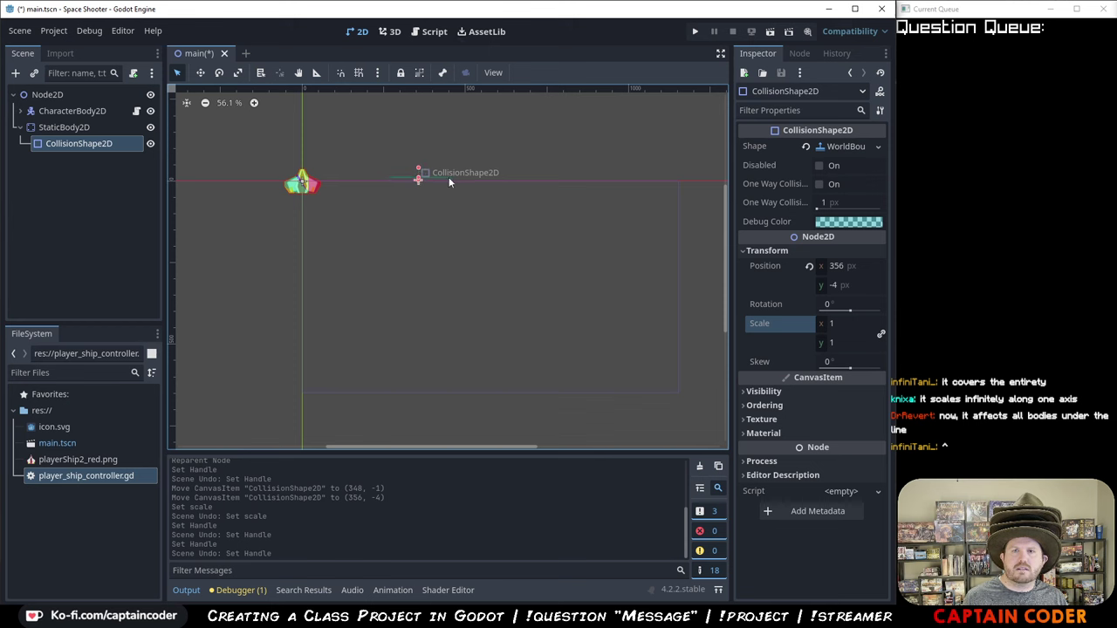
left_click_drag(419, 174, 430, 163)
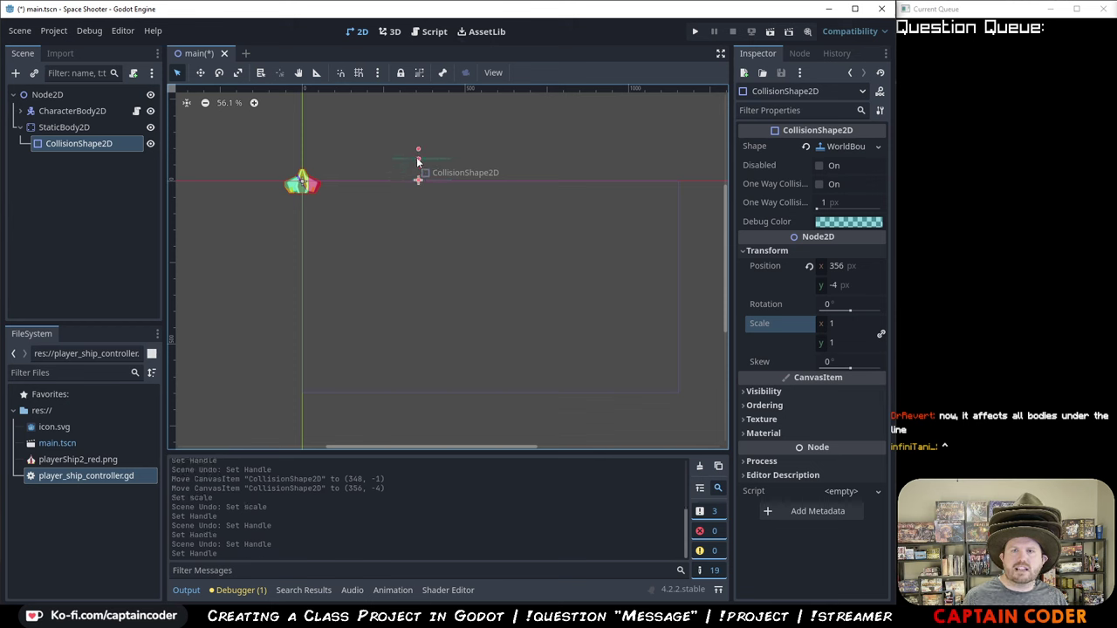
left_click(418, 160)
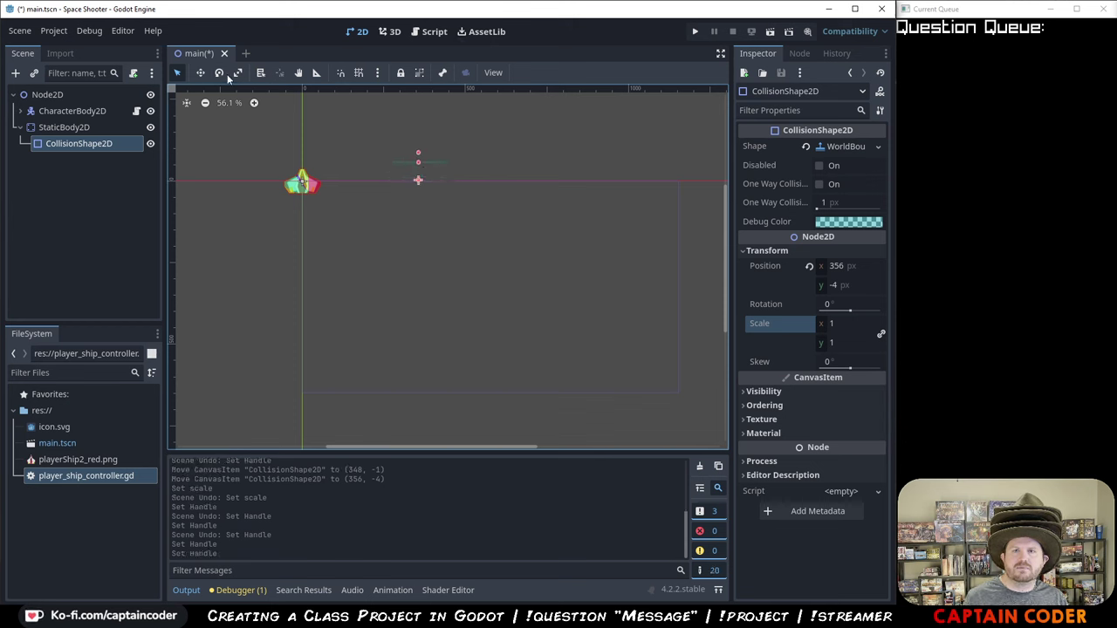
left_click(237, 74)
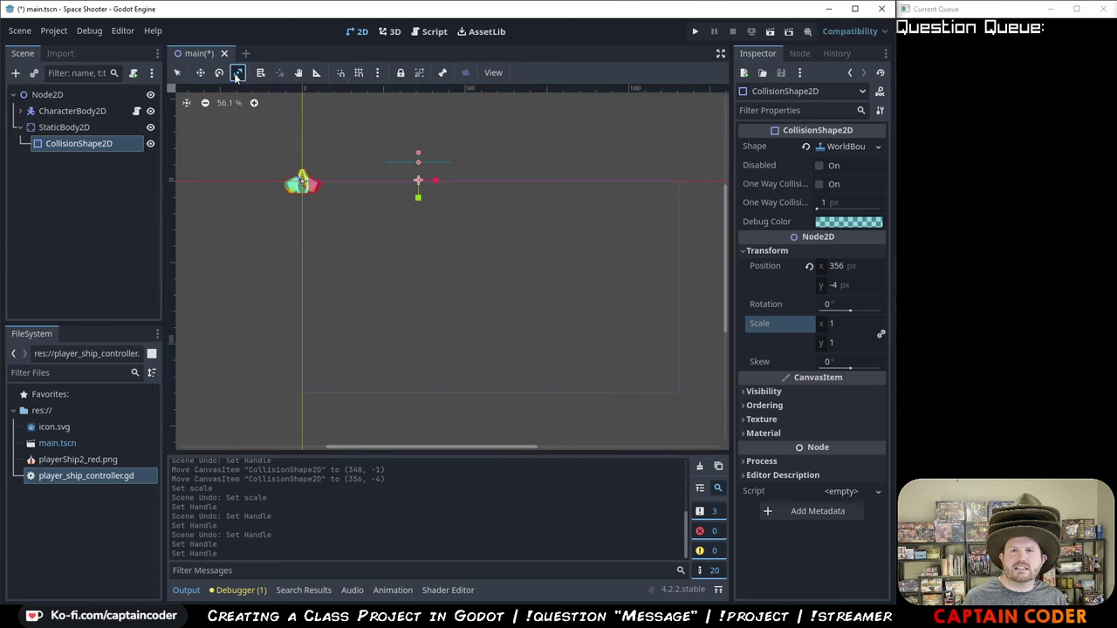
left_click_drag(439, 184, 483, 188)
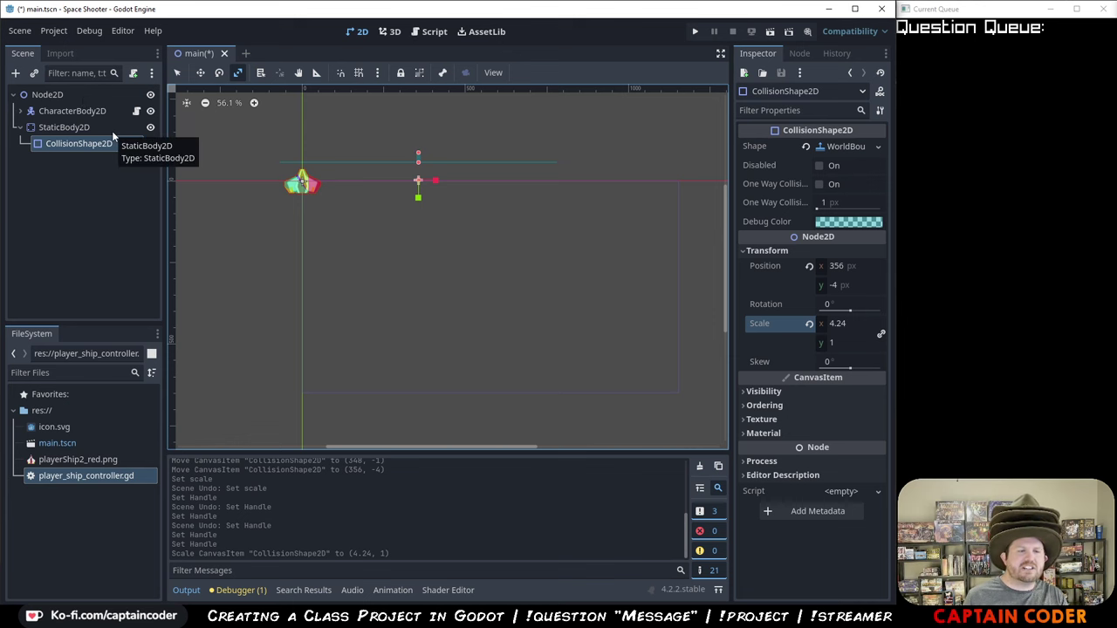
left_click(70, 127)
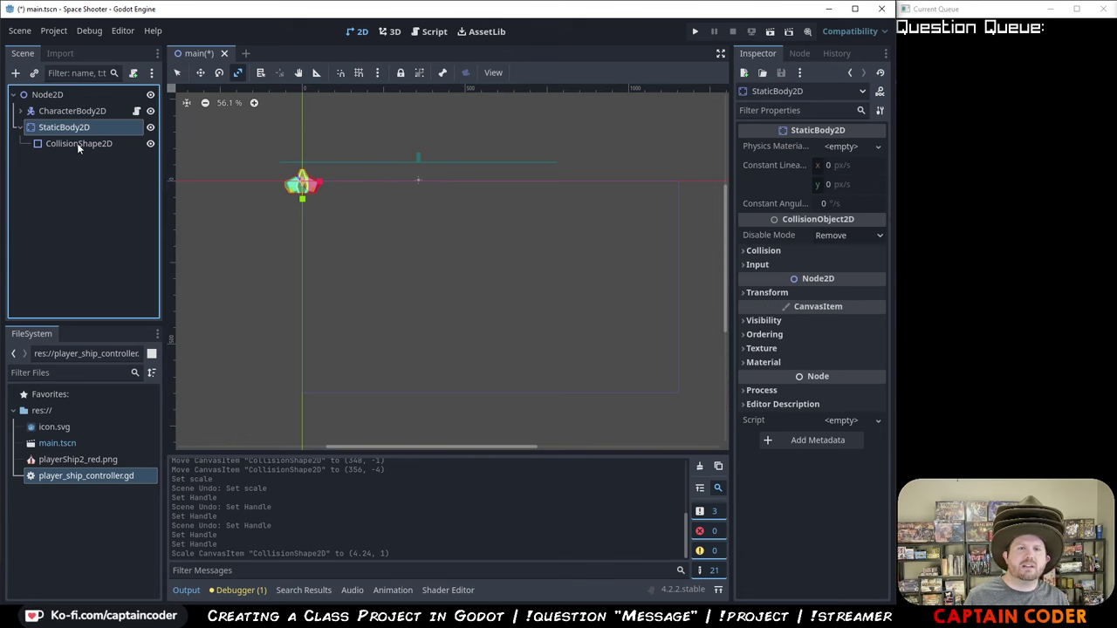
left_click(78, 143)
left_click(63, 92)
right_click(63, 92)
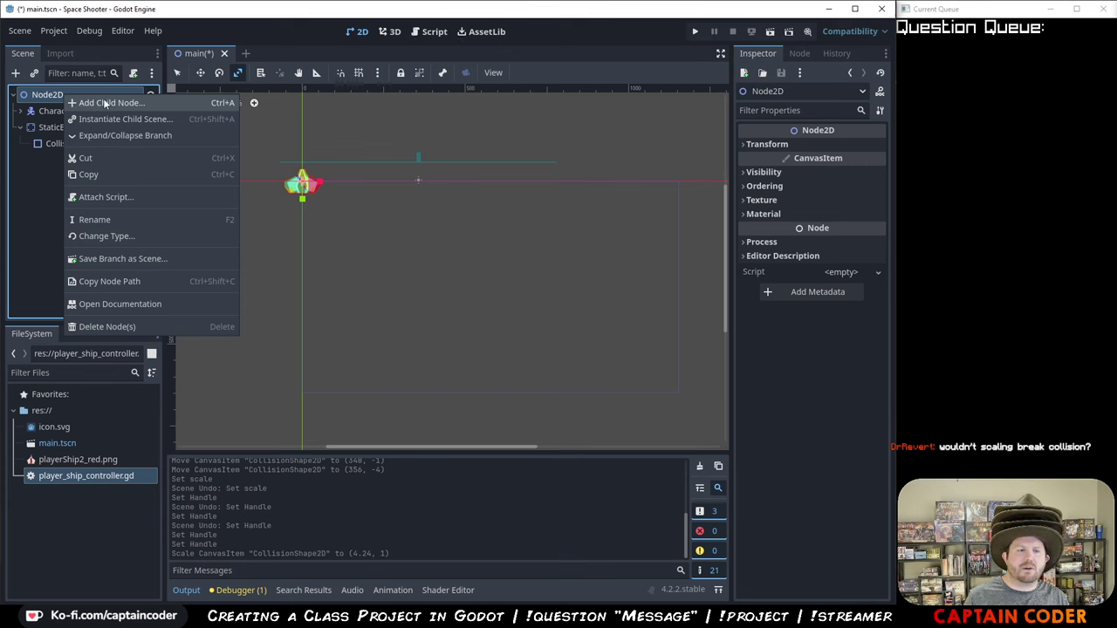
key("Escape")
- Stretch the CollisionShape2D further to a scale of (6, 1), undoing any scaling beyond that
left_click(79, 143)
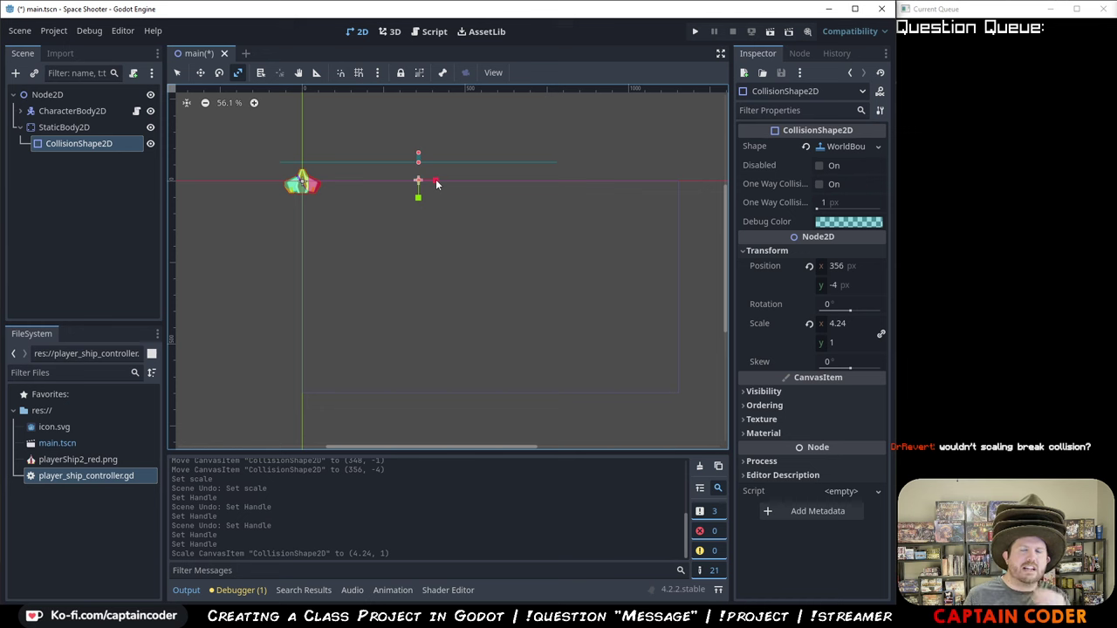
mouse_move(436, 183)
left_mouse_down()
mouse_move(456, 185)
mouse_move(433, 190)
left_mouse_up()
key("ctrl+z")
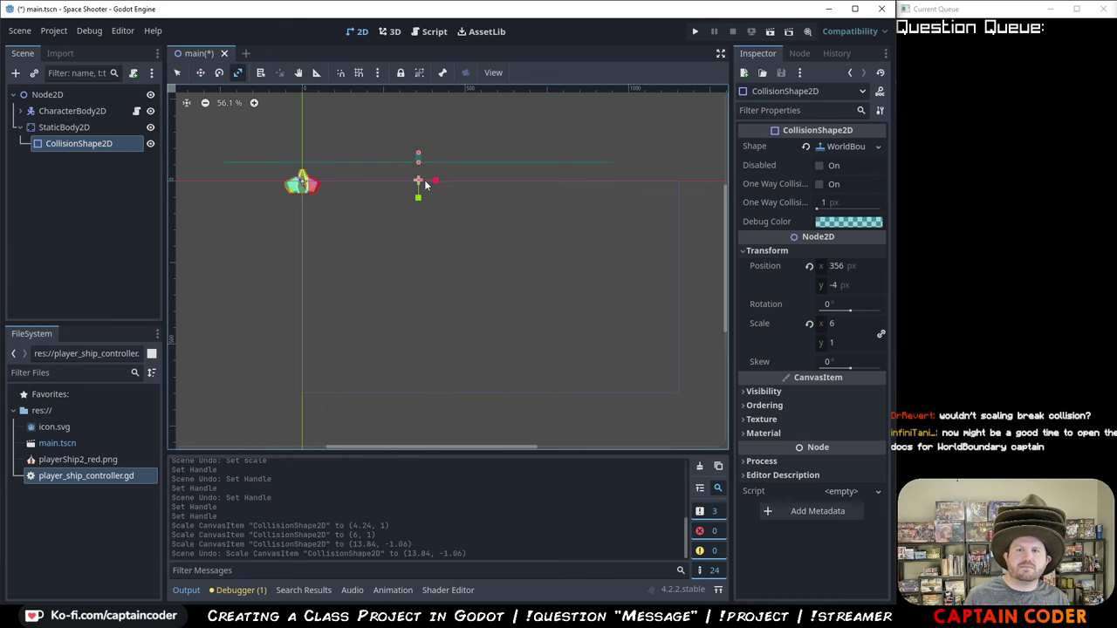
- Set the CollisionShape2D's horizontal scale to 1 with the scale axes linked
left_click(836, 324)
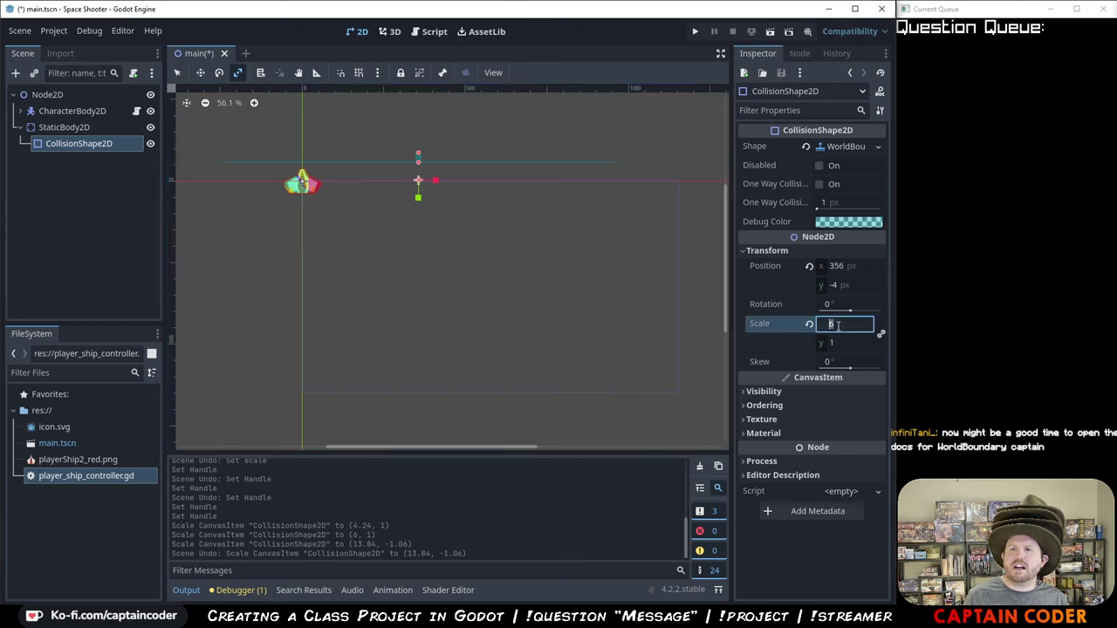
type("1")
key("Return")
left_click(805, 303)
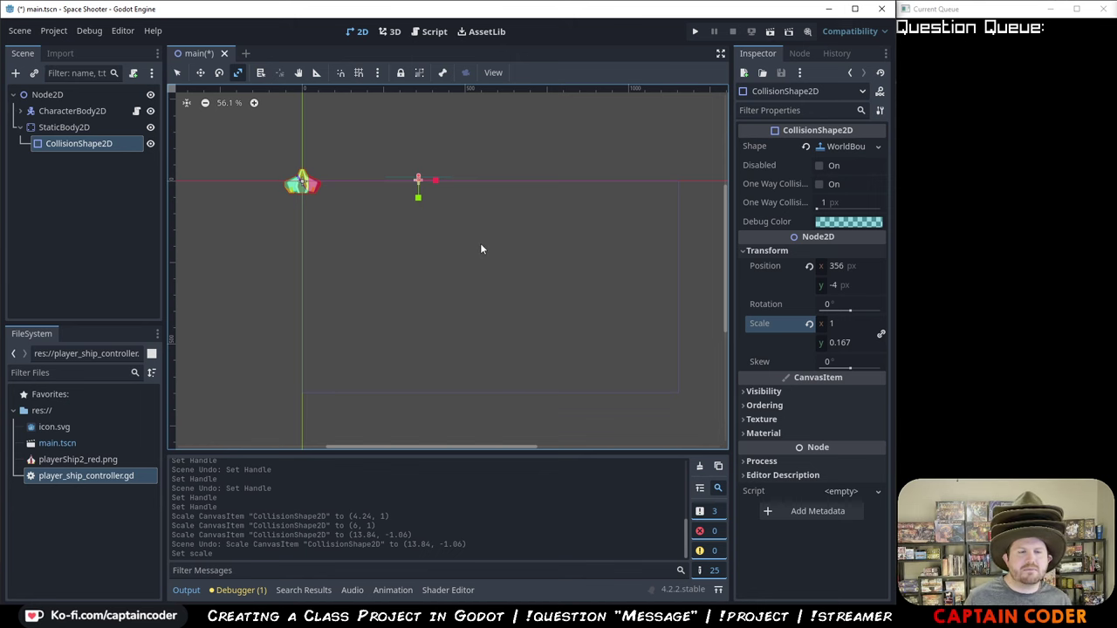
- Switch to the web browser, search for "world boundary godot" and open the WorldBoundaryShape2D documentation page
key("alt+Tab")
key("ctrl+t")
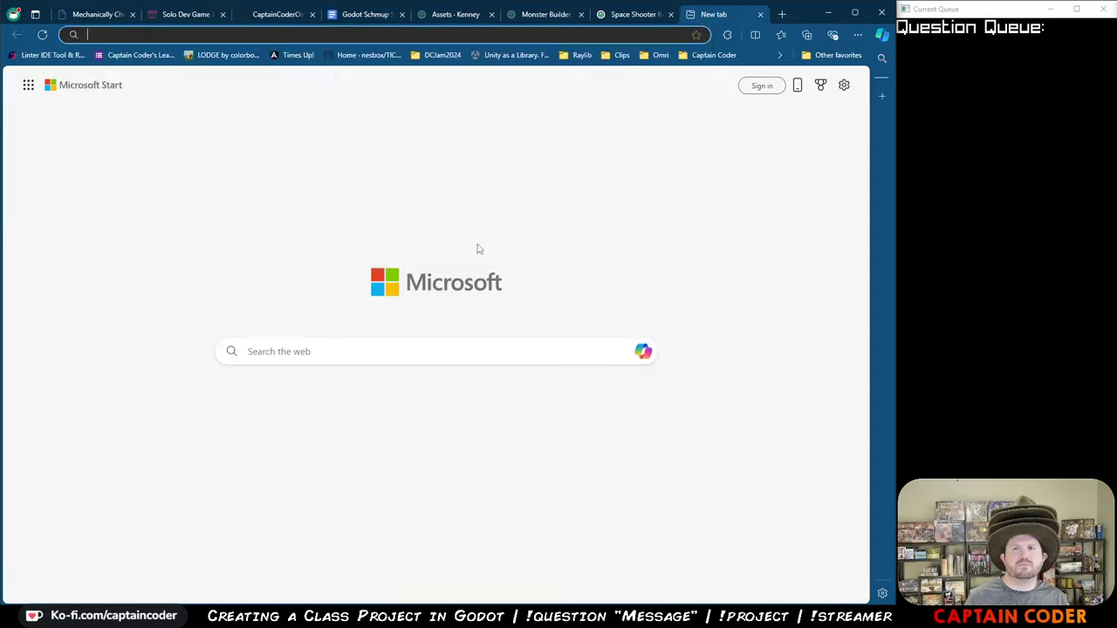
type("world boundar")
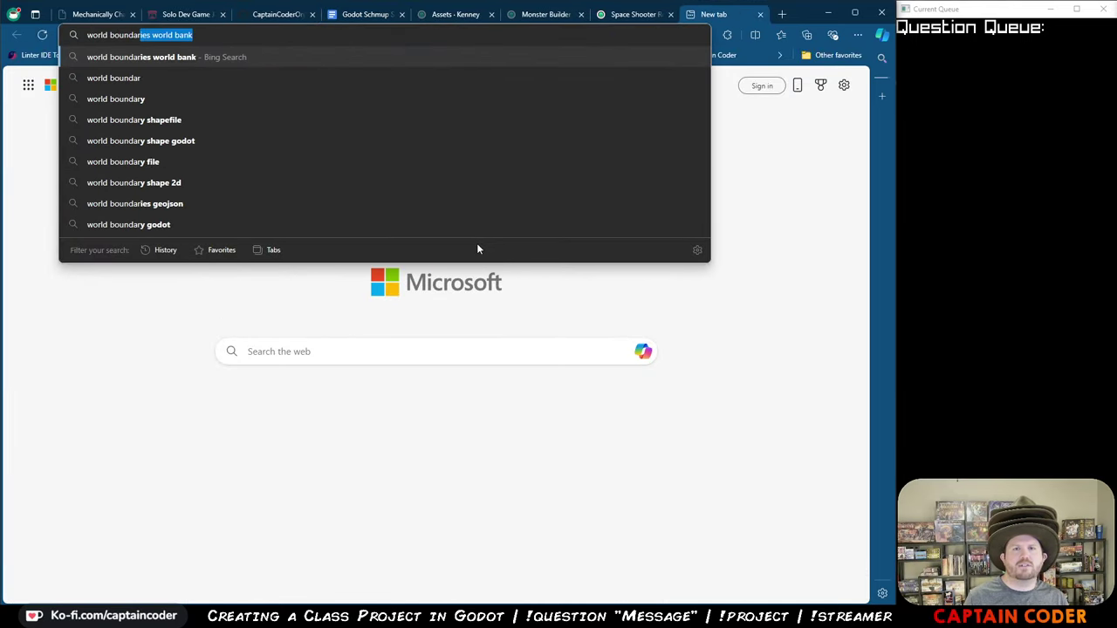
type("y godot")
key("Return")
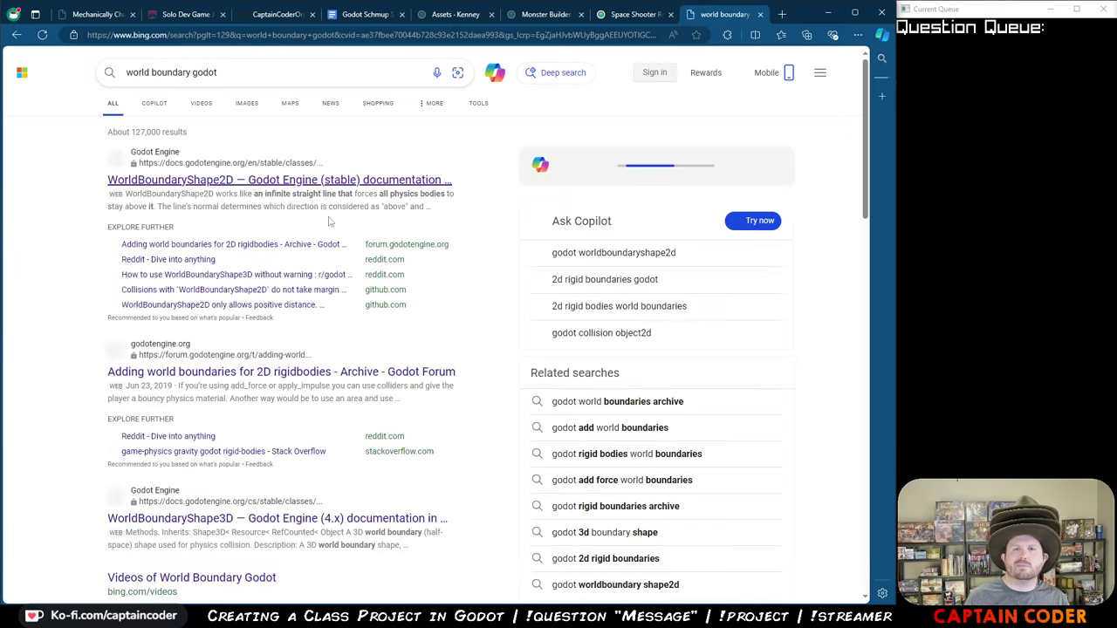
left_click(244, 184)
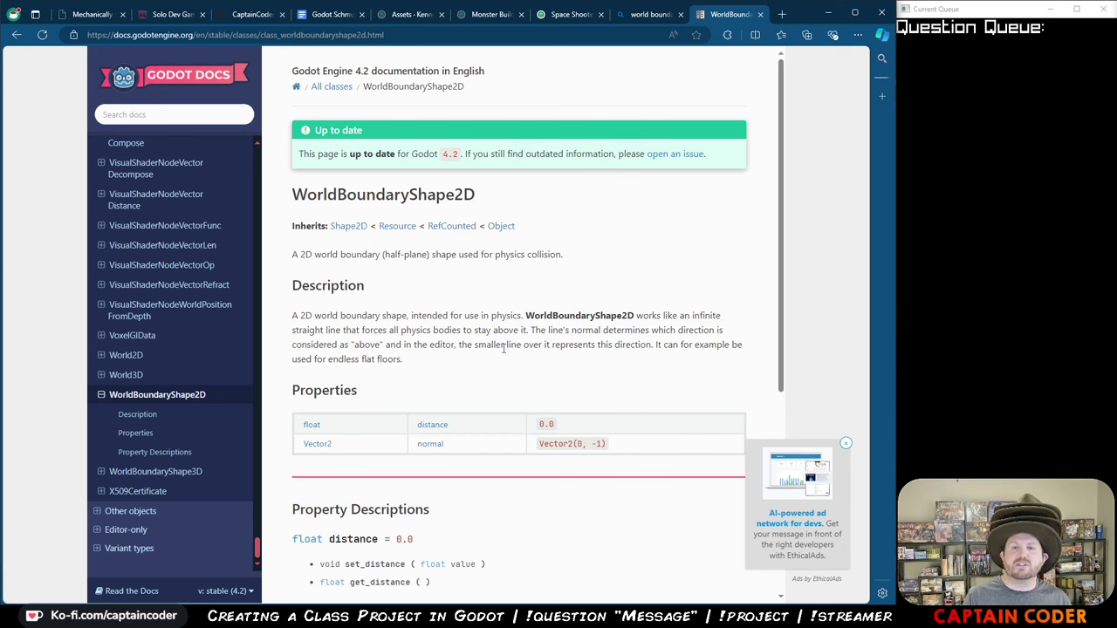
- Switch back to Godot and set the CollisionShape2D's position to (0, 0) px
key("alt+Tab")
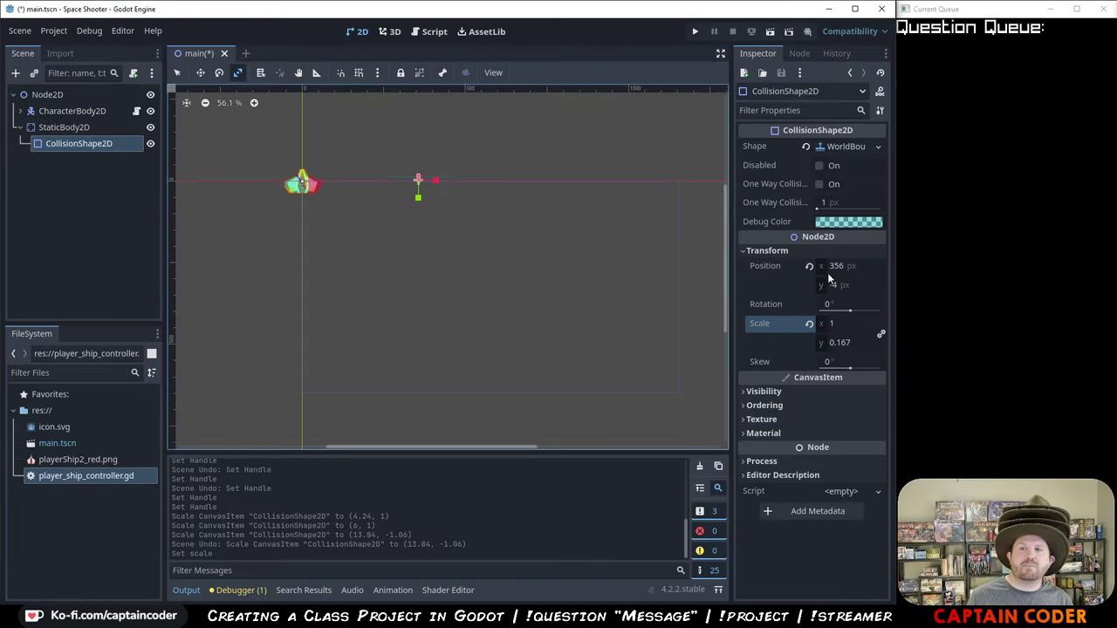
left_click(871, 272)
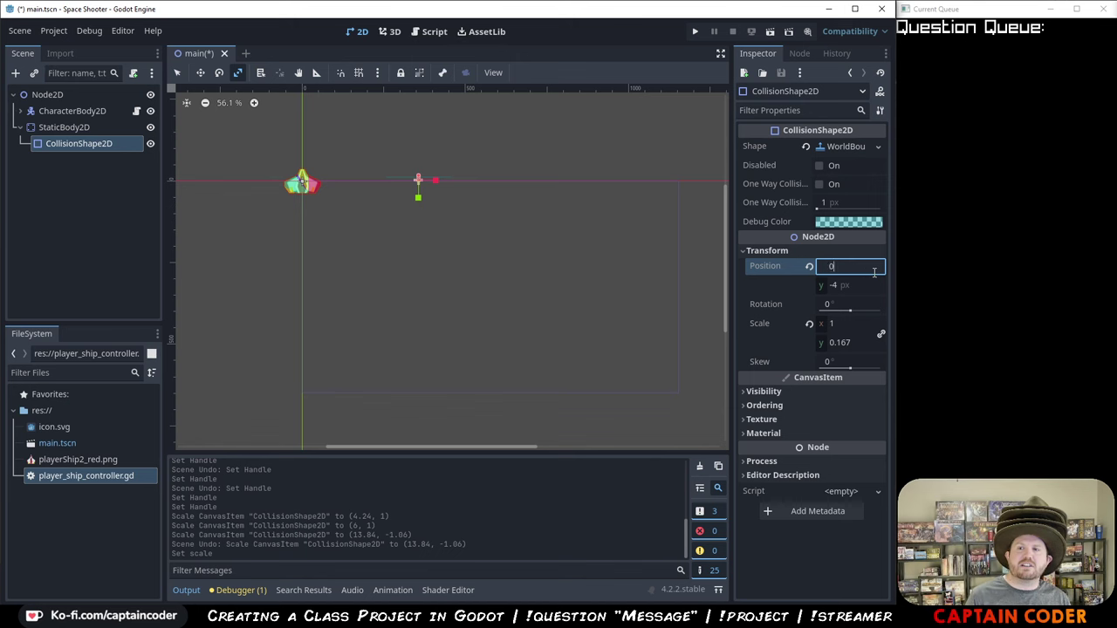
key("Tab")
type("0")
key("Return")
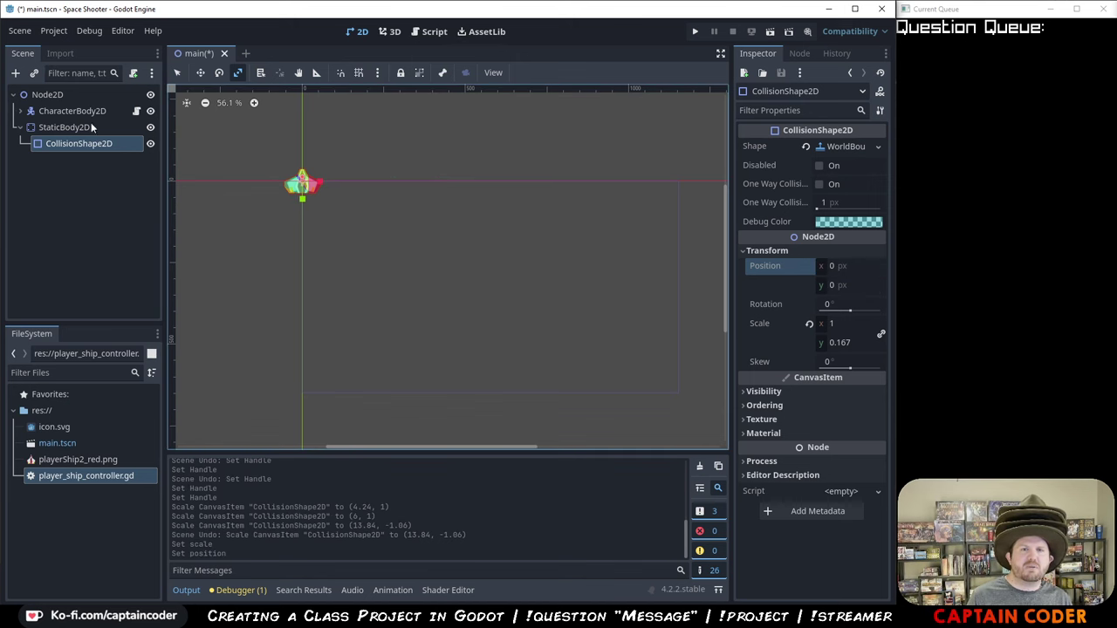
- Move the CharacterBody2D ship from the origin into the upper-left area of the playfield and test-run the project
left_click(48, 95)
left_click(70, 111)
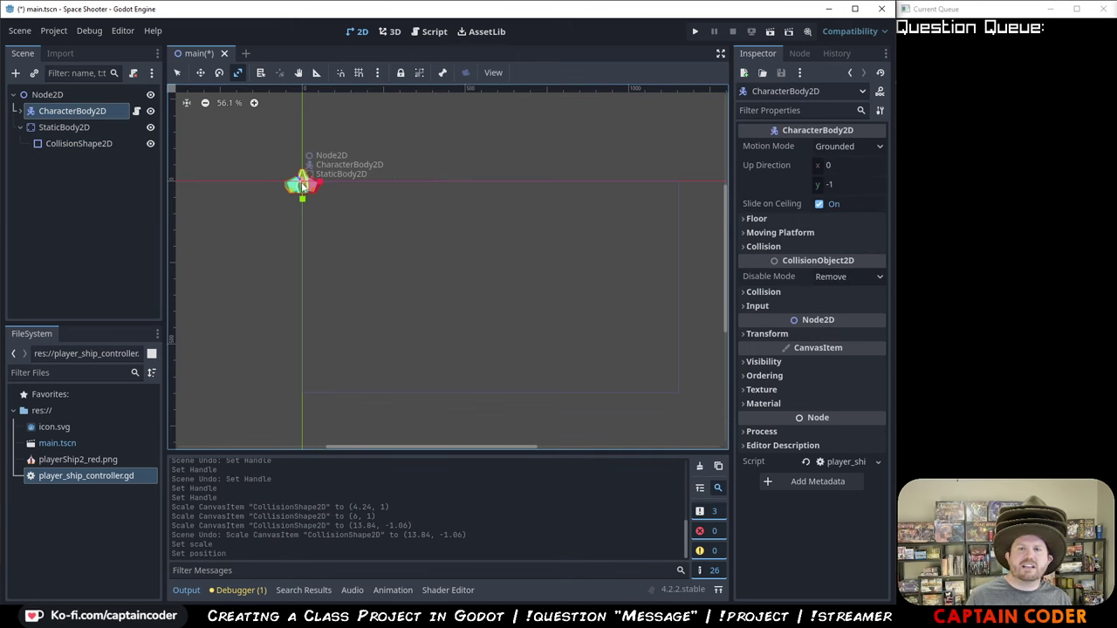
left_click_drag(305, 186, 370, 232)
key("ctrl+z")
key("w")
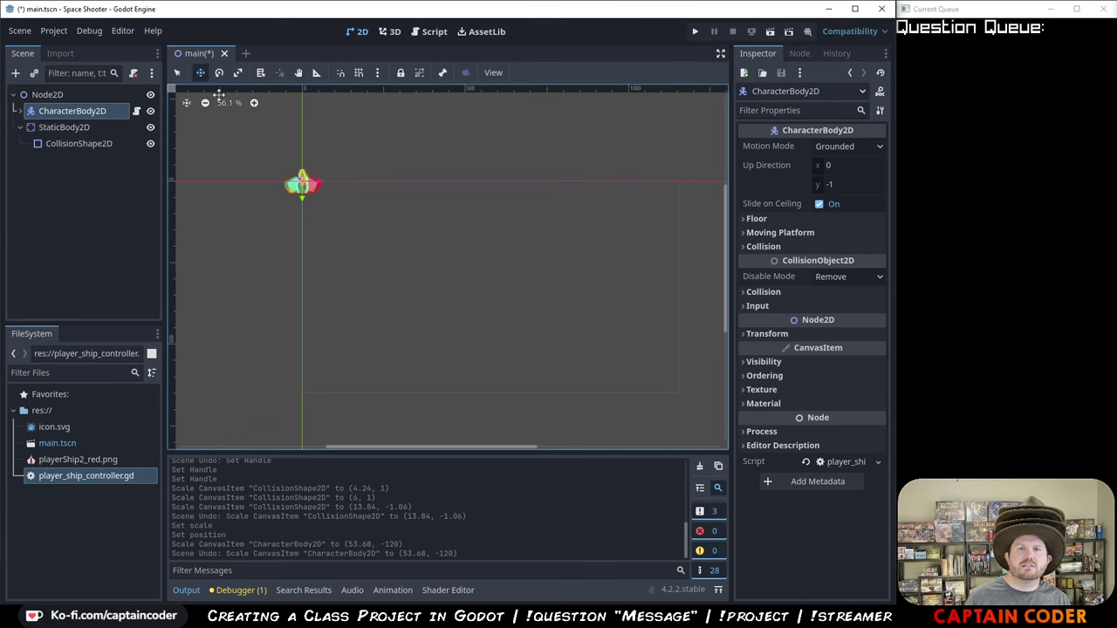
left_click_drag(302, 175, 366, 253)
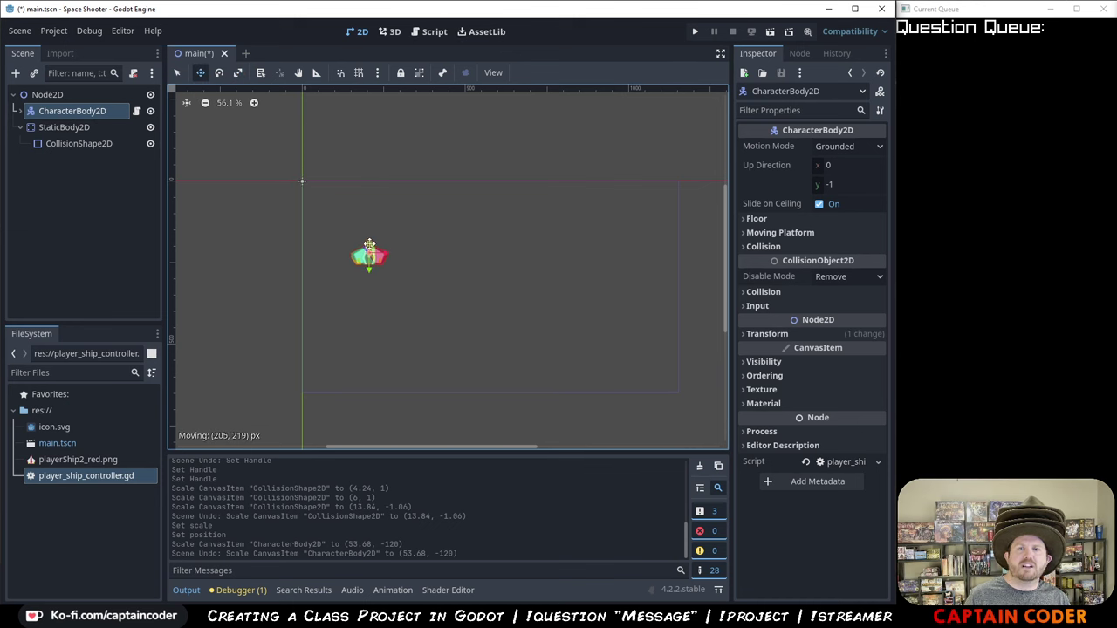
left_click(688, 32)
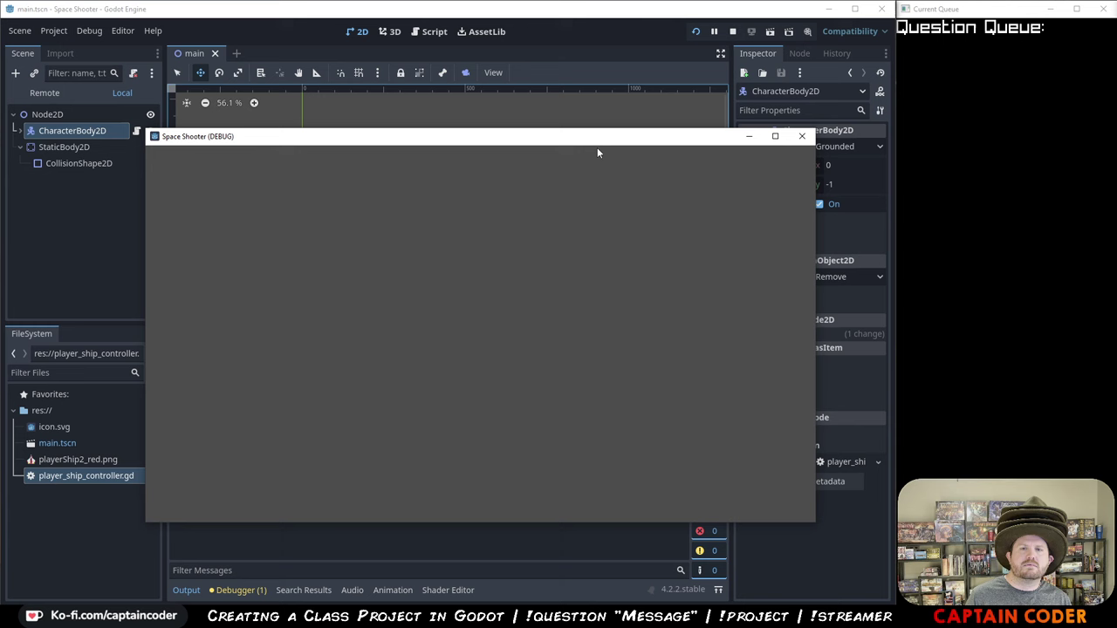
left_click(801, 136)
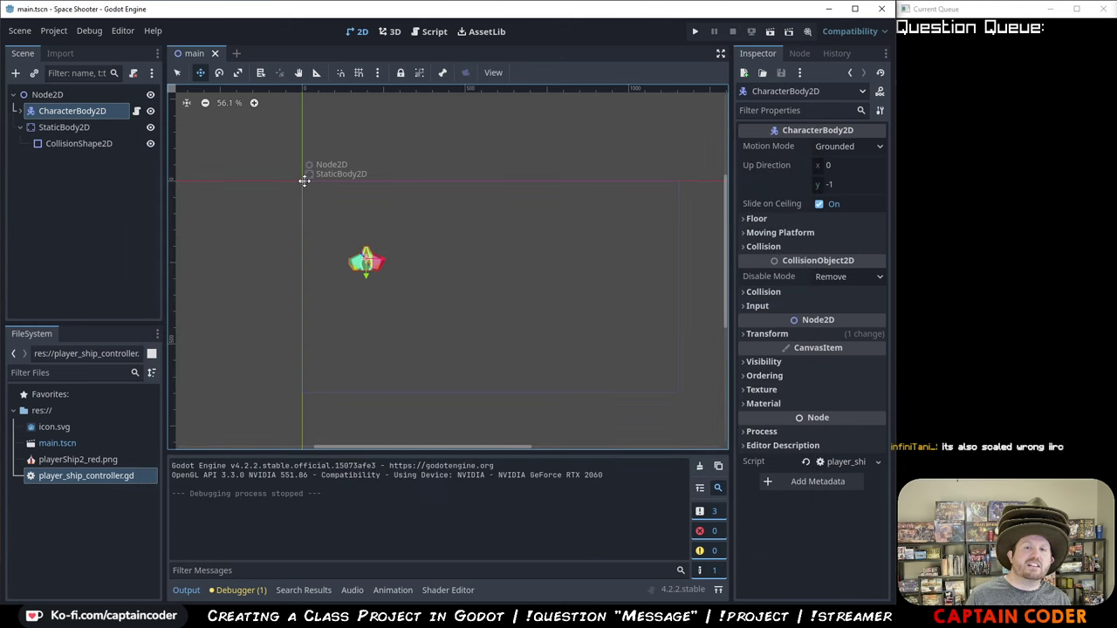
- Rename the CollisionShape2D under StaticBody2D as Bottom
left_click(97, 144)
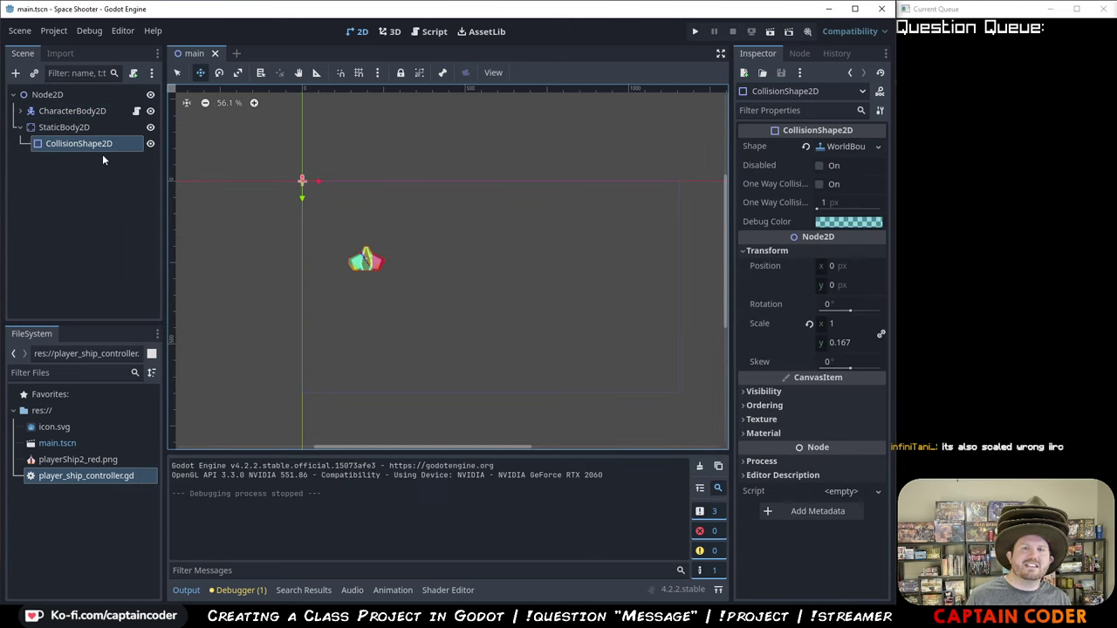
key("F2")
type("Bottom")
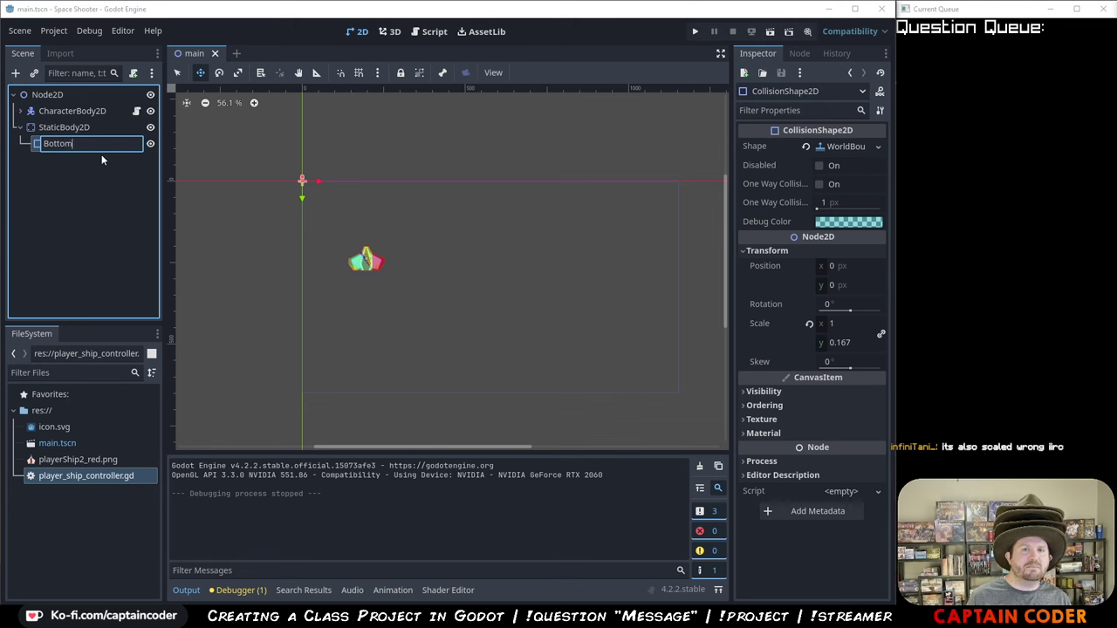
key("Return")
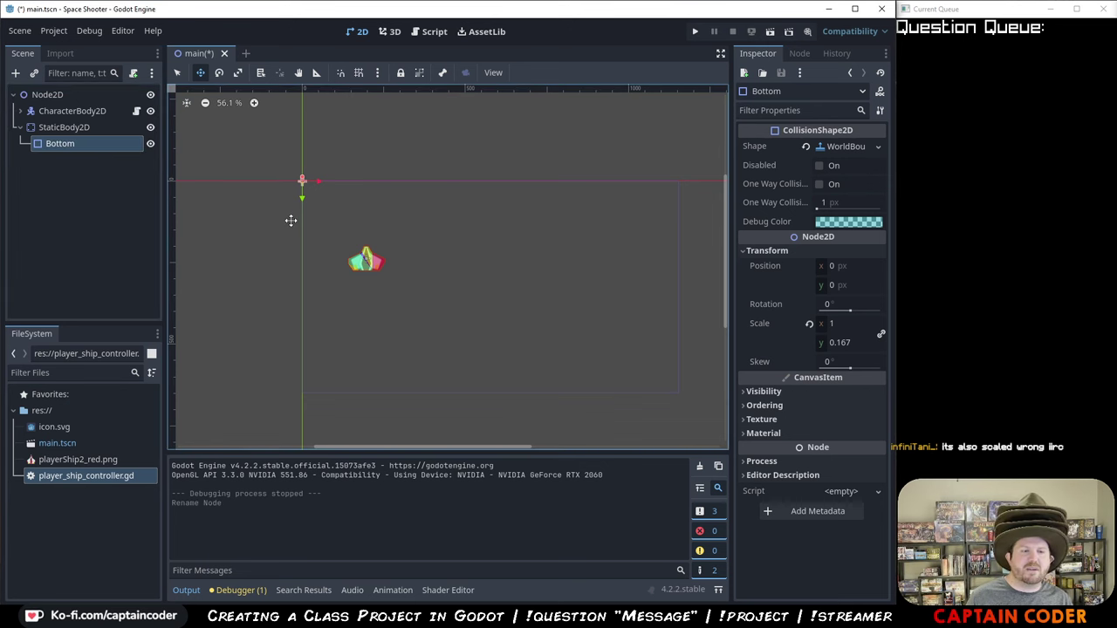
- Reset the Bottom shape's scale to (1, 1) and test the saved scene in a game run
left_click(811, 324)
key("ctrl+s")
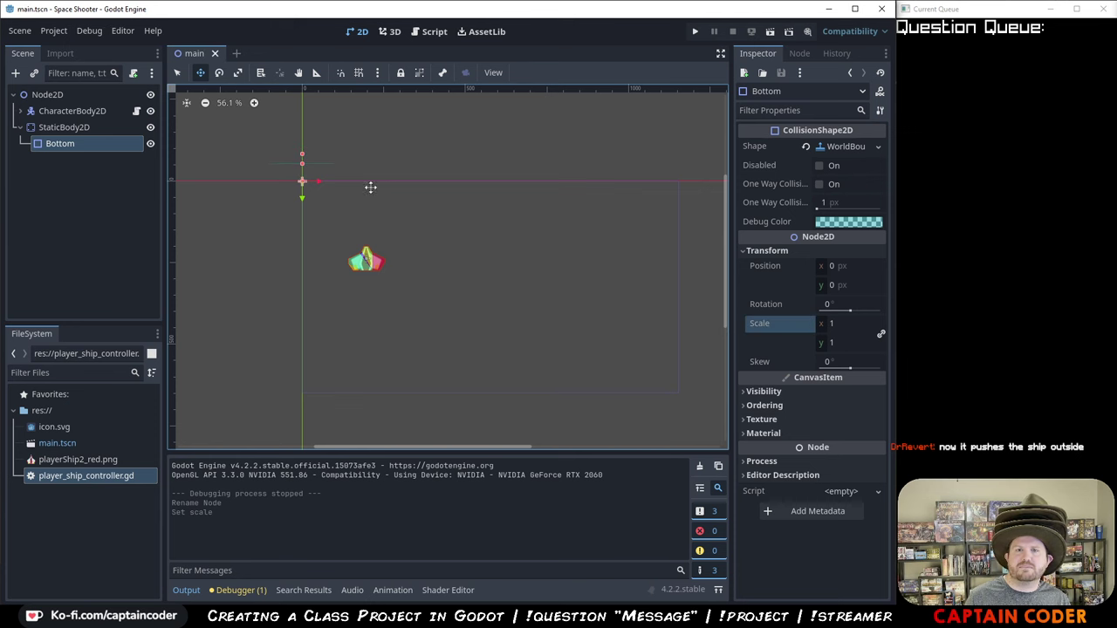
left_click(695, 32)
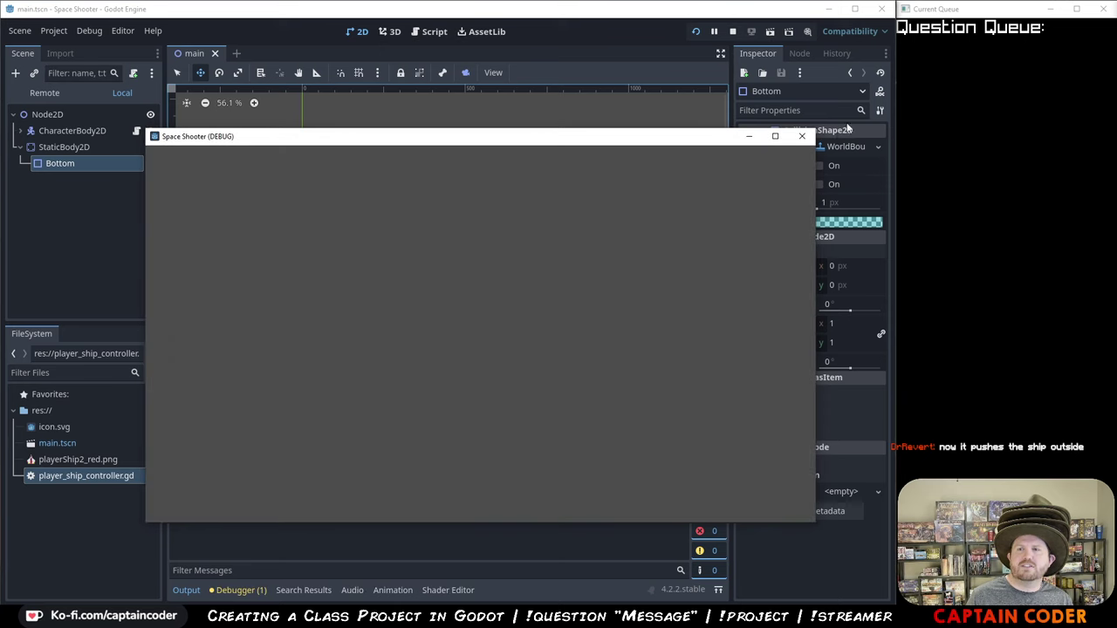
left_click(802, 136)
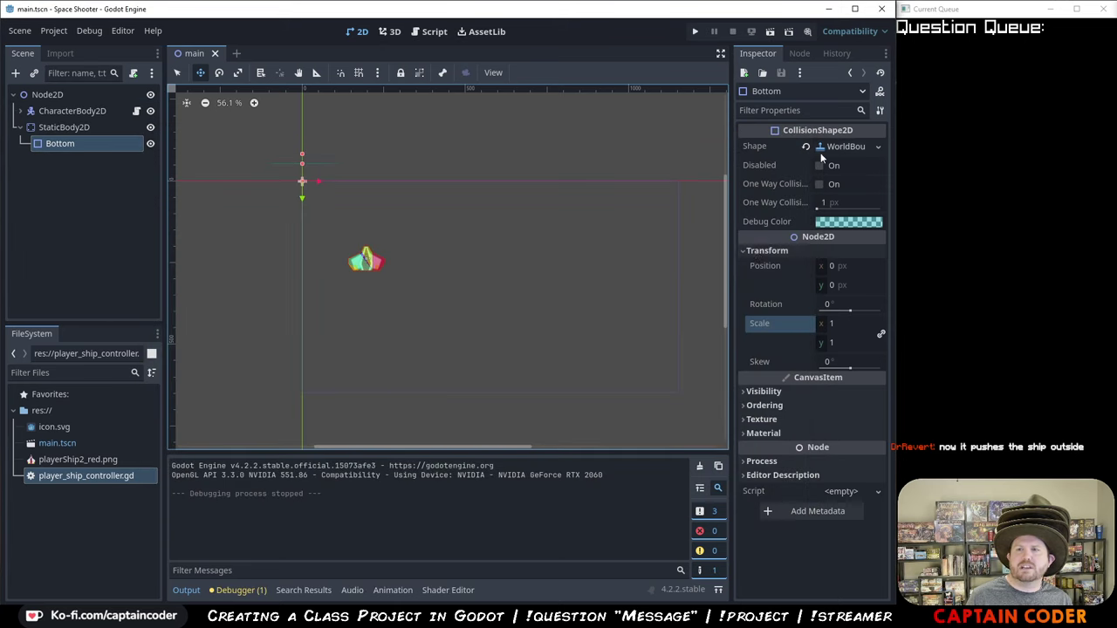
- Move the Bottom boundary down to about y = 593 px and fly the ship around in a test run
left_click_drag(302, 194, 302, 375)
left_click(695, 31)
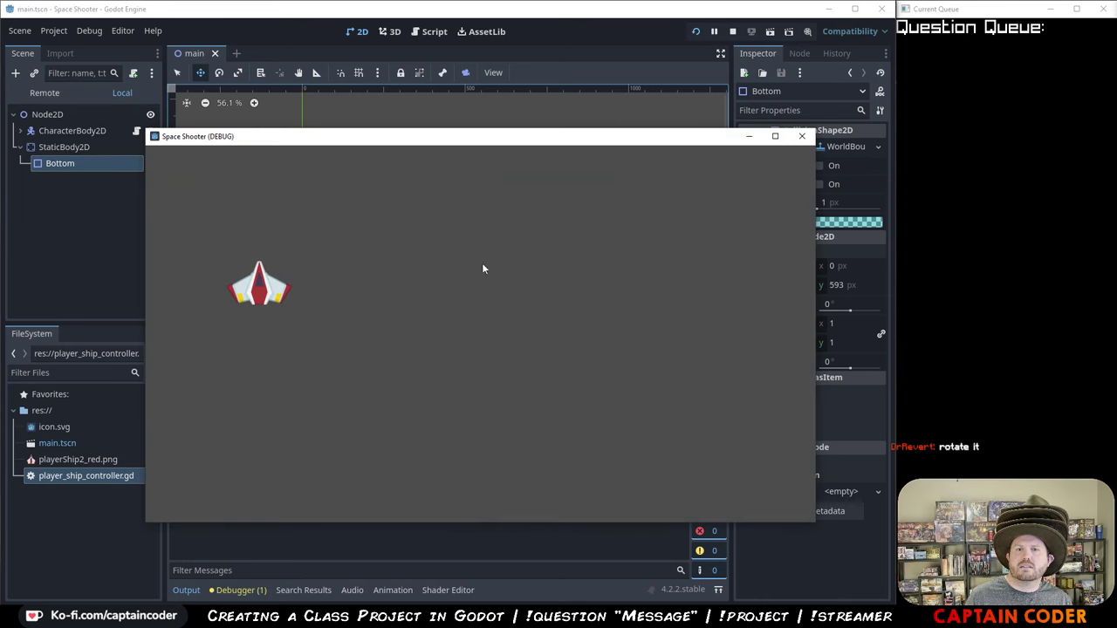
key("Left")
key("Down")
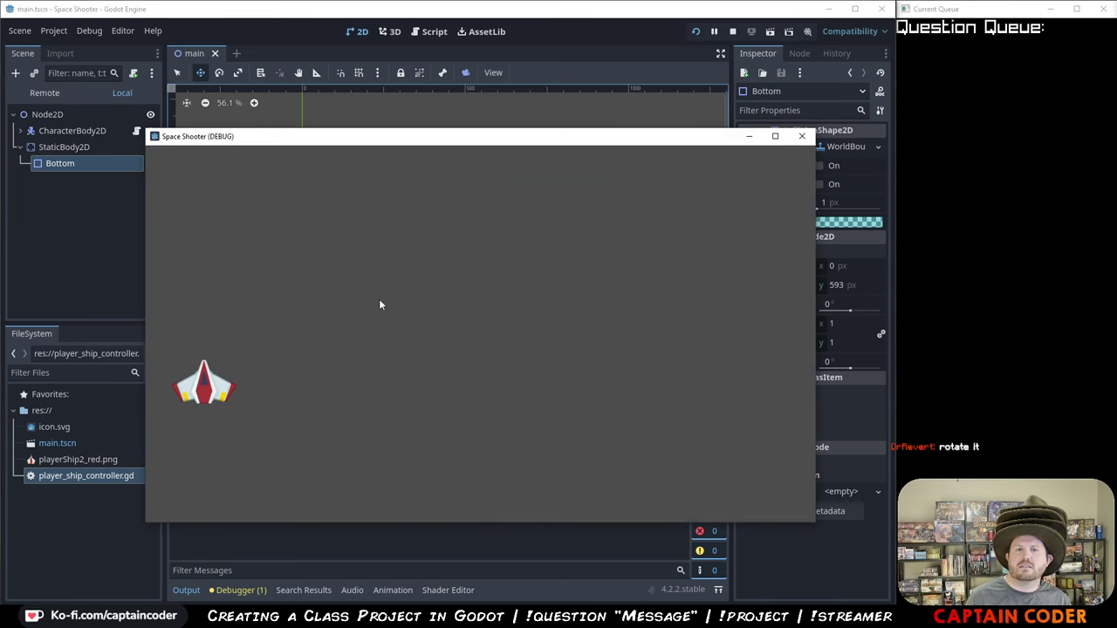
key("Right")
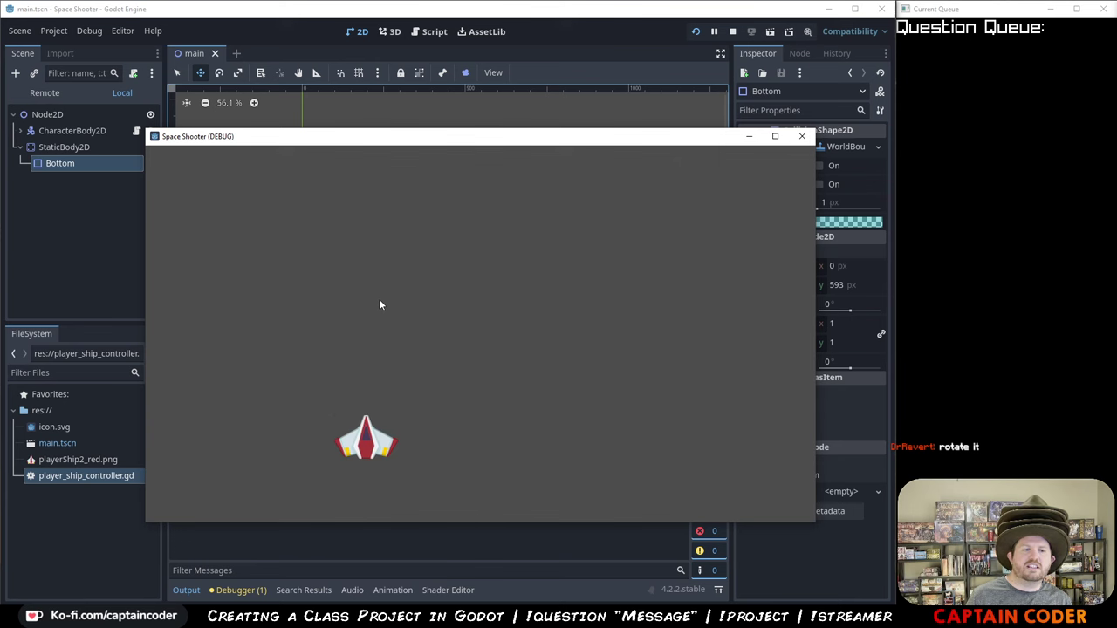
key("Up")
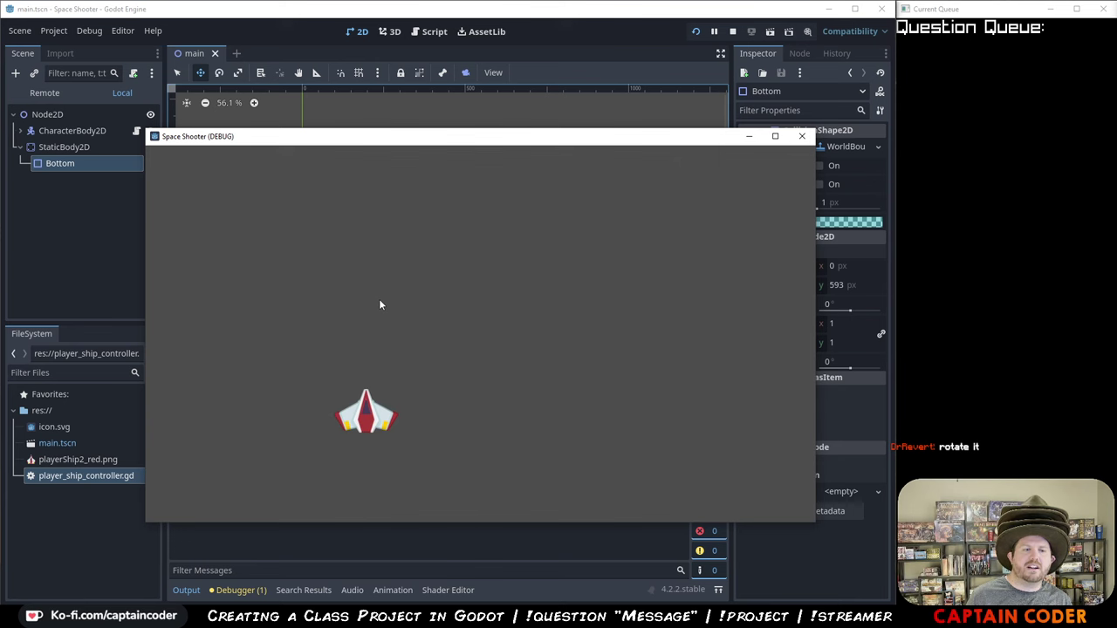
left_click(802, 137)
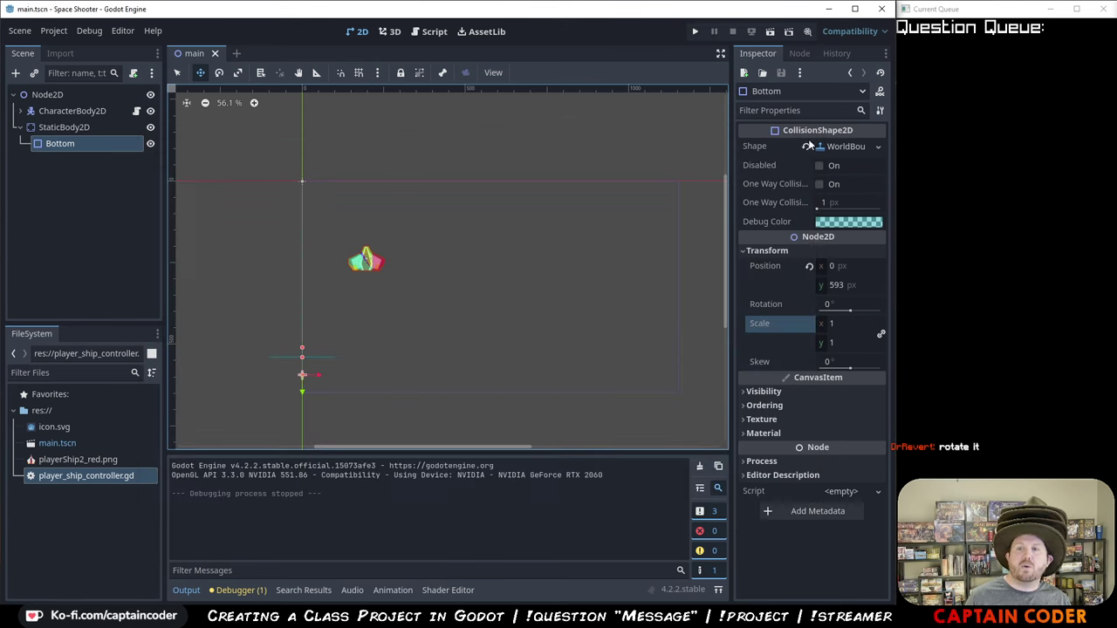
- Look up the viewport height in the project's window settings and set the Bottom shape's vertical position to 648 px
left_click(838, 287)
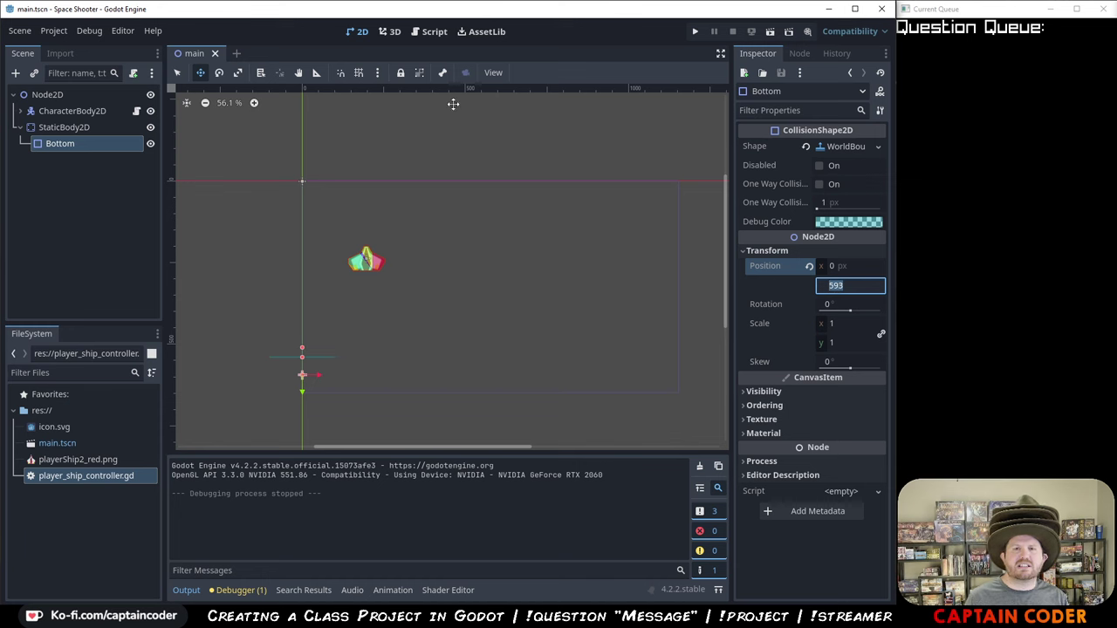
left_click(68, 28)
left_click(67, 45)
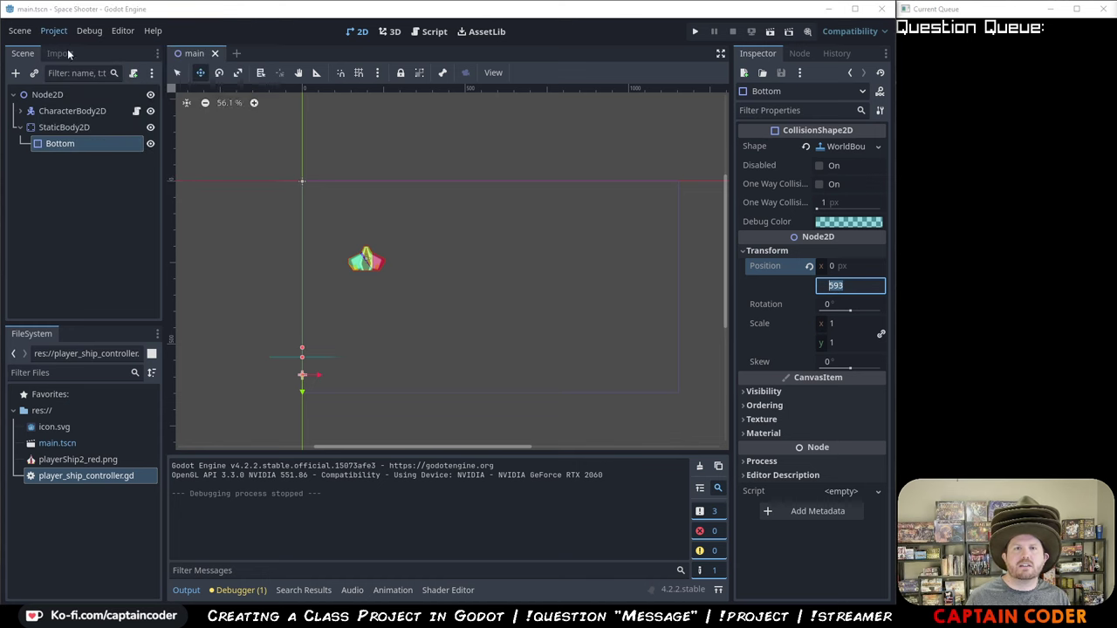
double_click(404, 154)
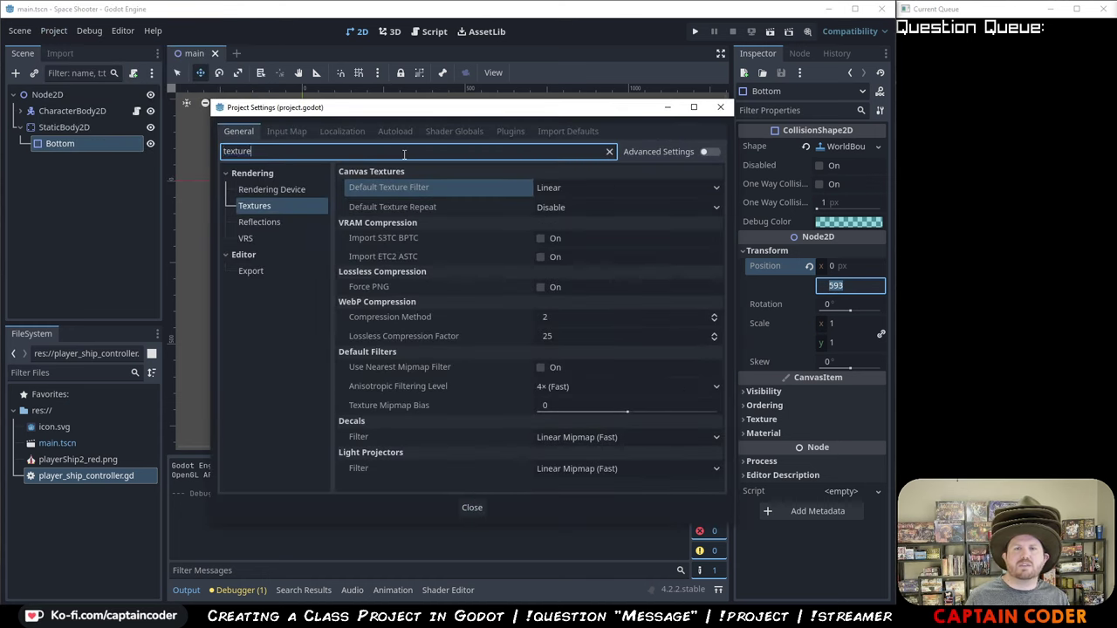
type("window")
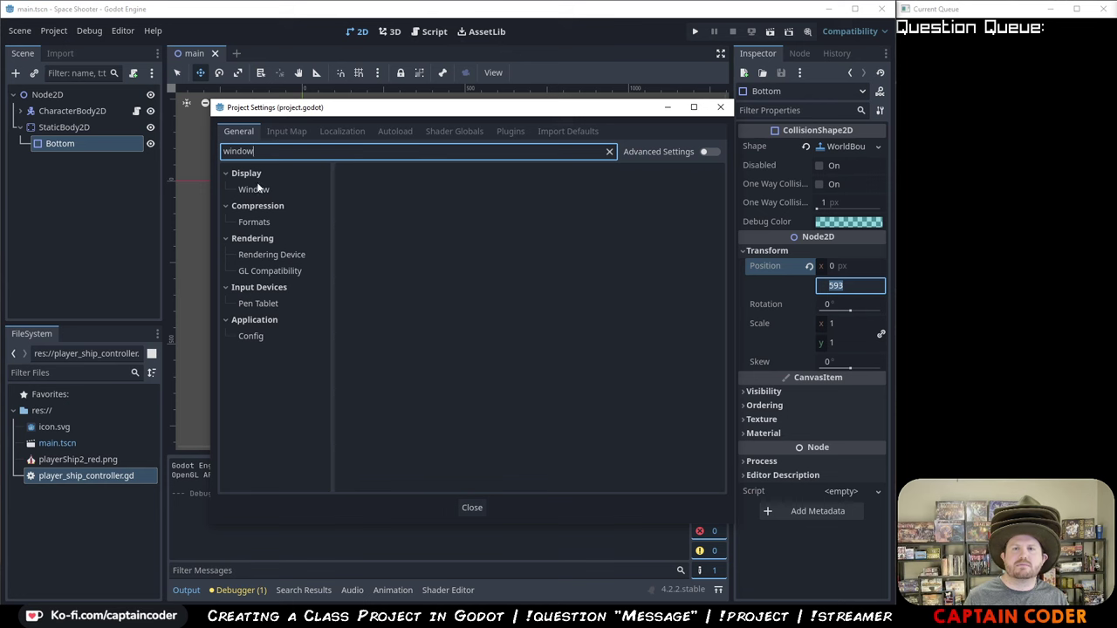
left_click(255, 190)
left_click(574, 210)
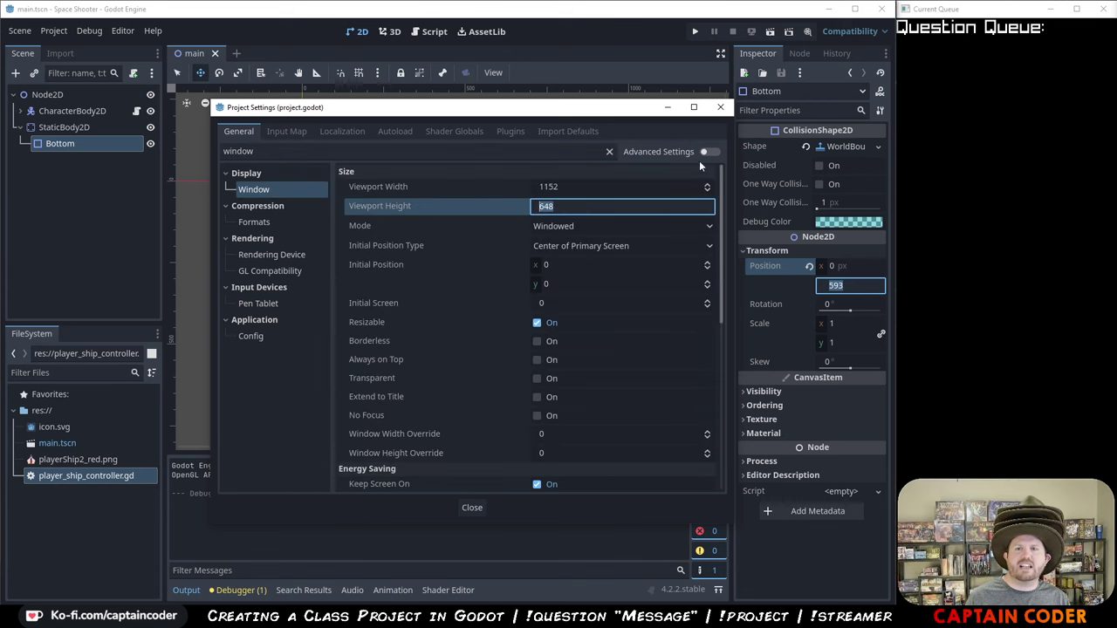
left_click(720, 106)
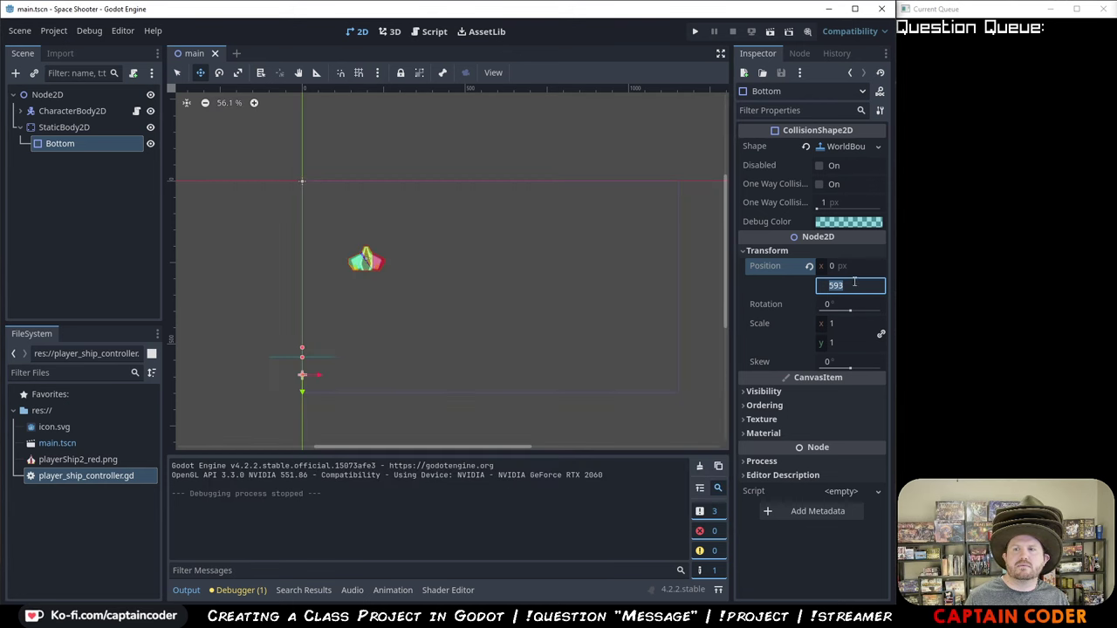
type("648")
key("Return")
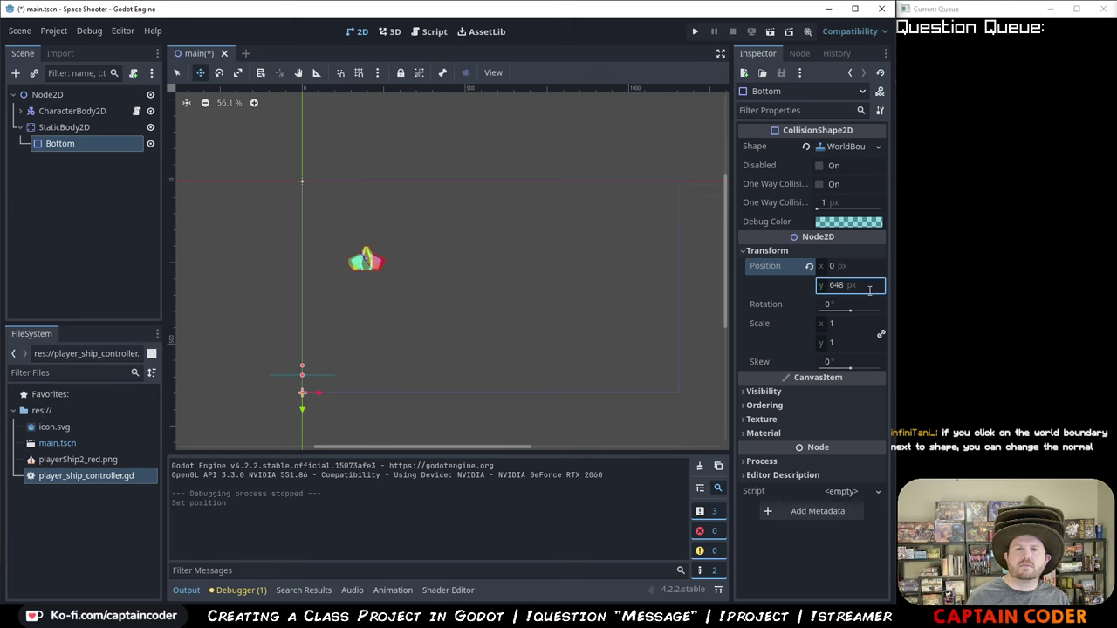
- Run the project and fly the ship along the lower edge to test the Bottom boundary
left_click(698, 32)
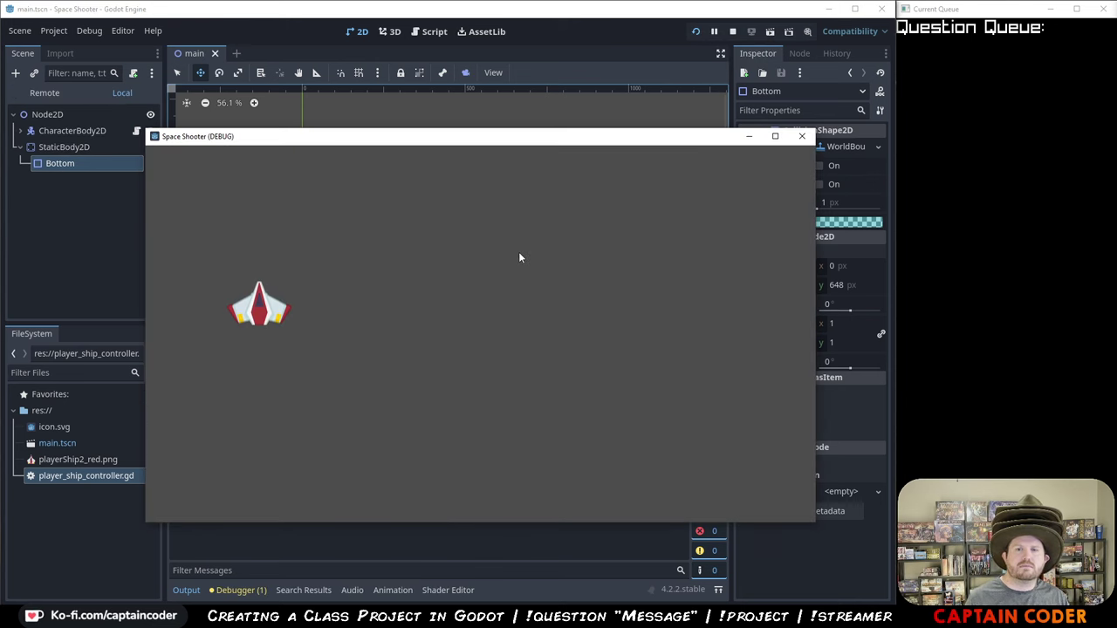
key("Right")
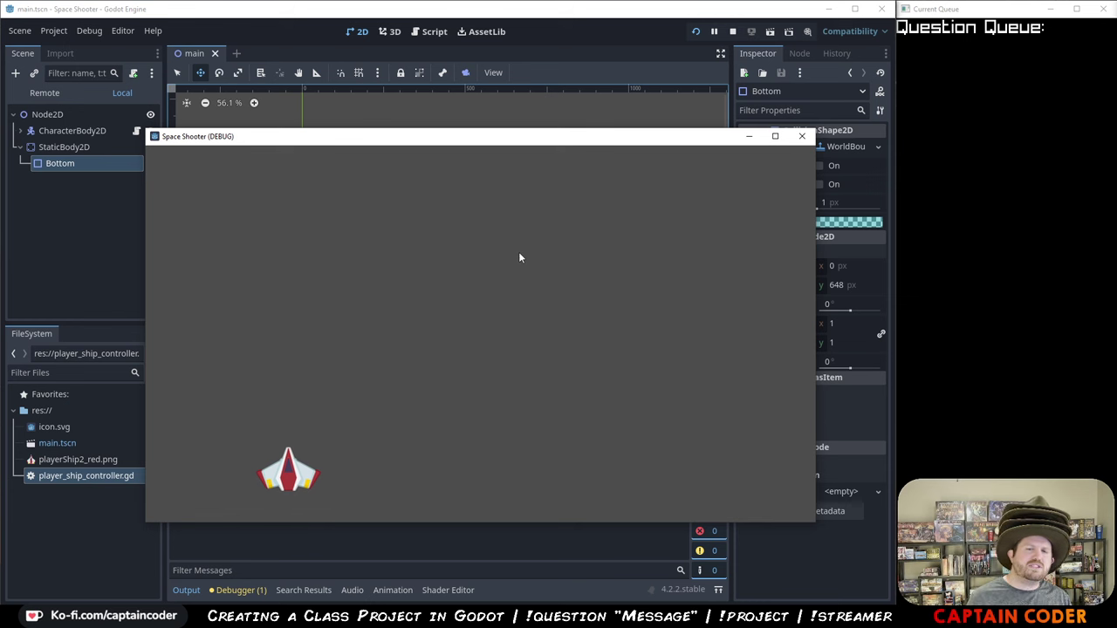
key("Left")
key("Right")
key("Right")
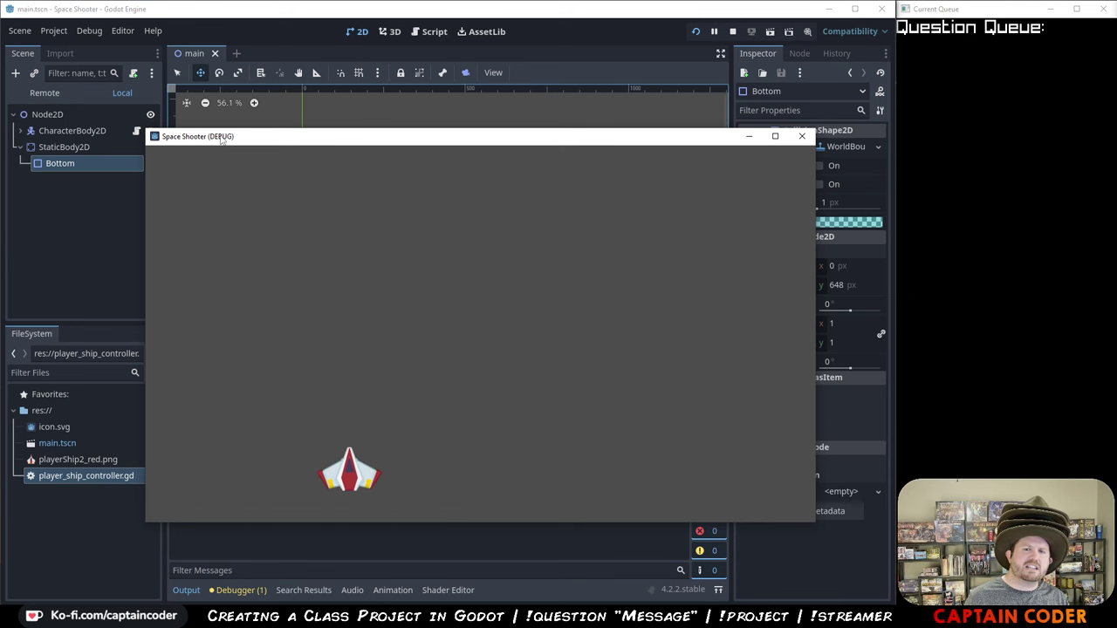
- Fly the ship left along the lower edge to finish the boundary test and close the running game
key("Left")
left_click(803, 136)
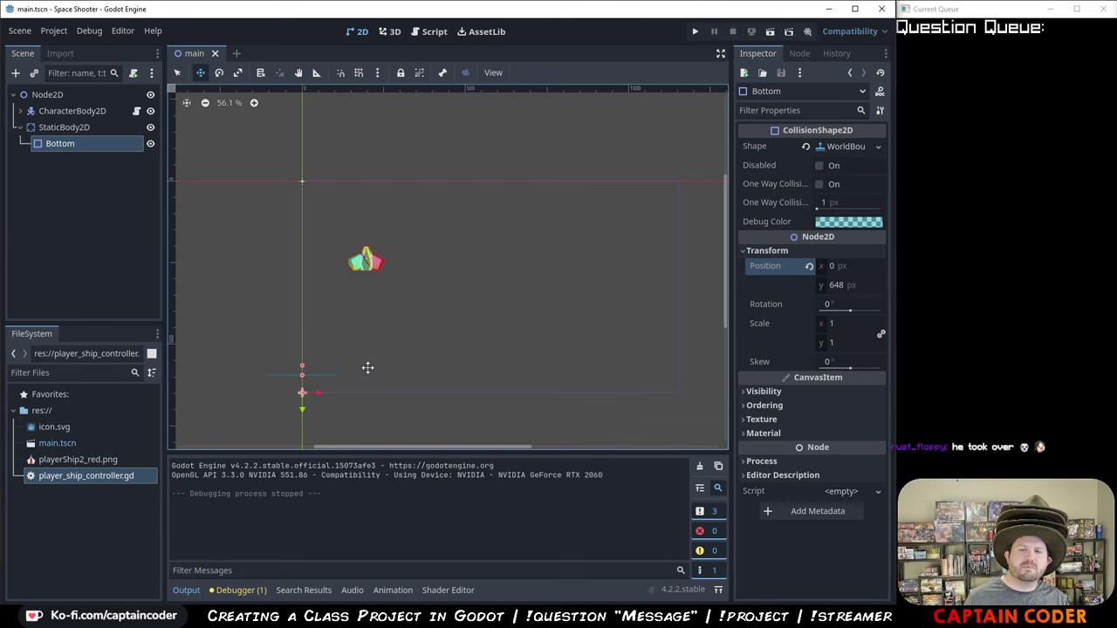
- Try moving the Bottom boundary and rotating its normal handle in the viewport, undoing the handle changes
left_click_drag(298, 405, 299, 422)
key("ctrl+z")
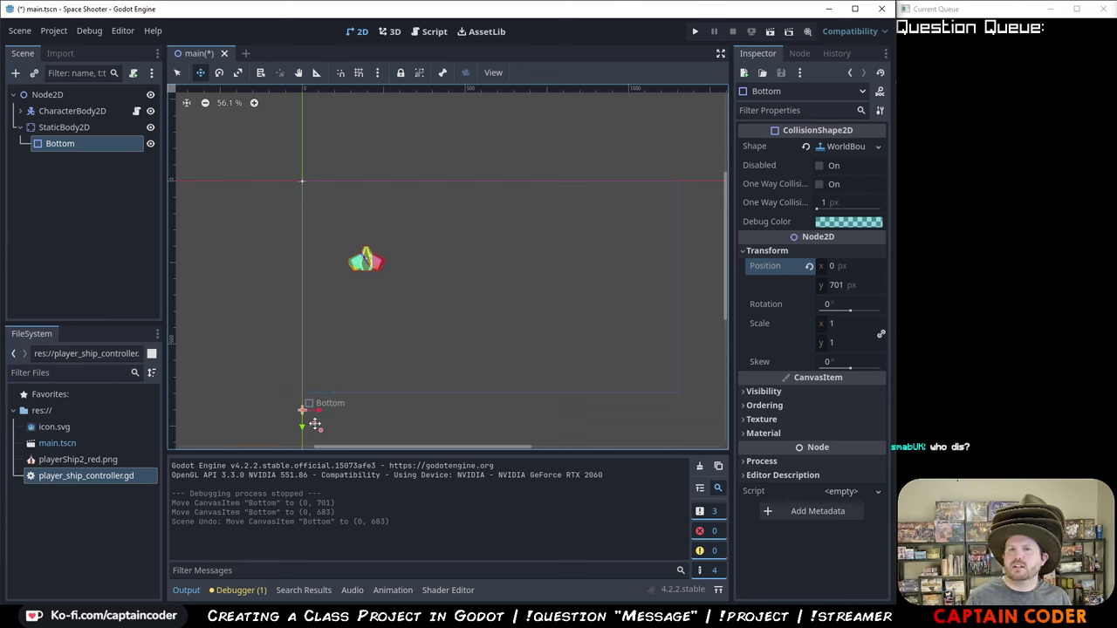
left_click_drag(307, 392, 389, 344)
key("ctrl+z")
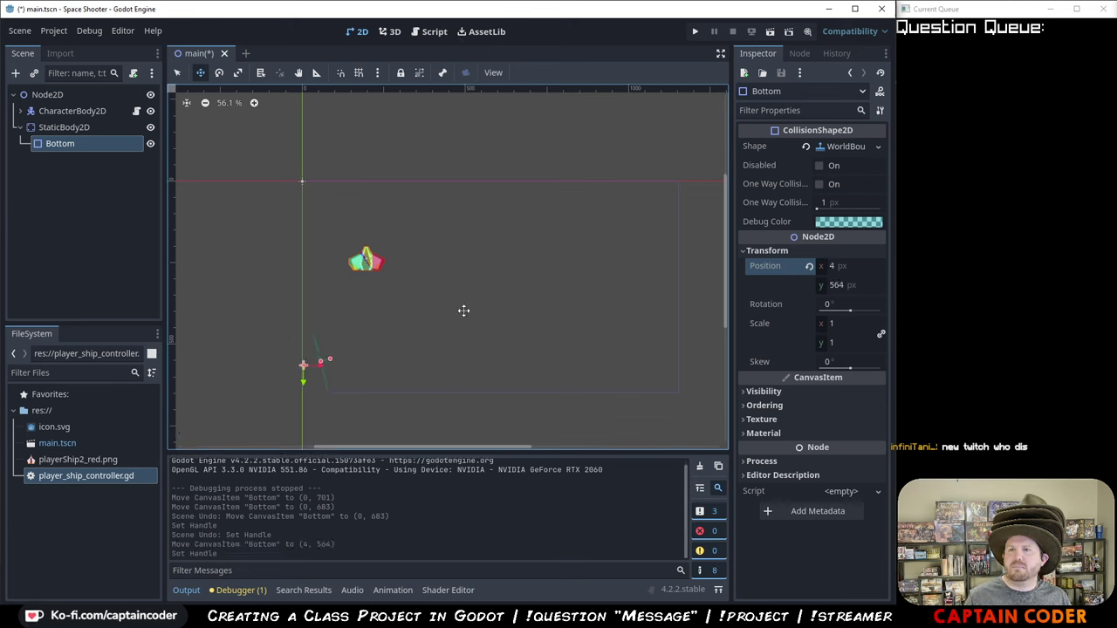
key("ctrl+z")
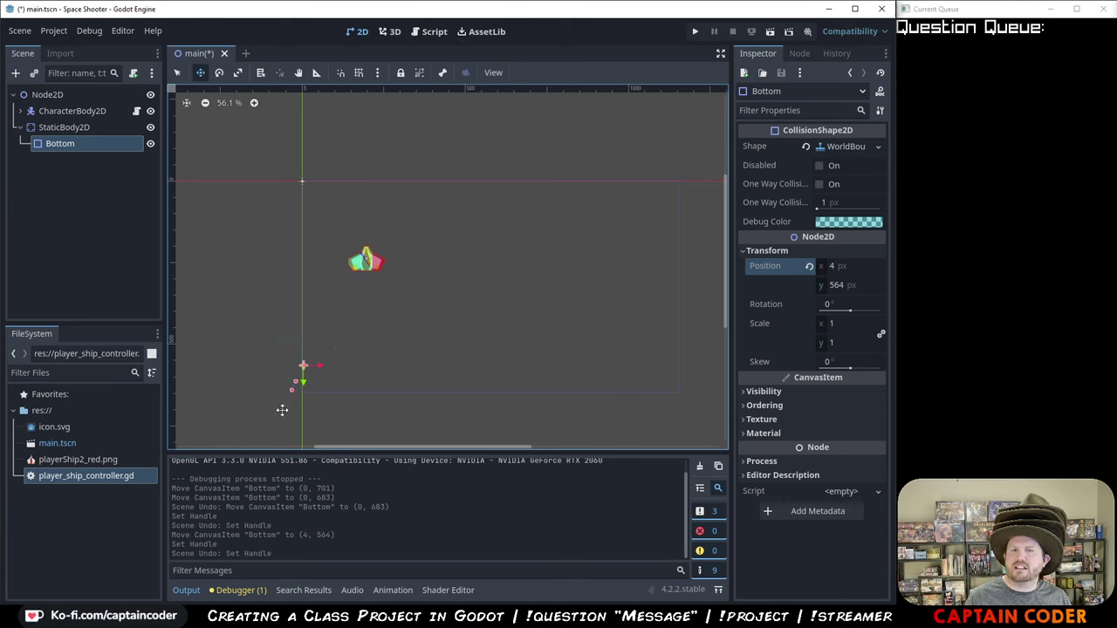
left_click_drag(240, 400, 366, 328)
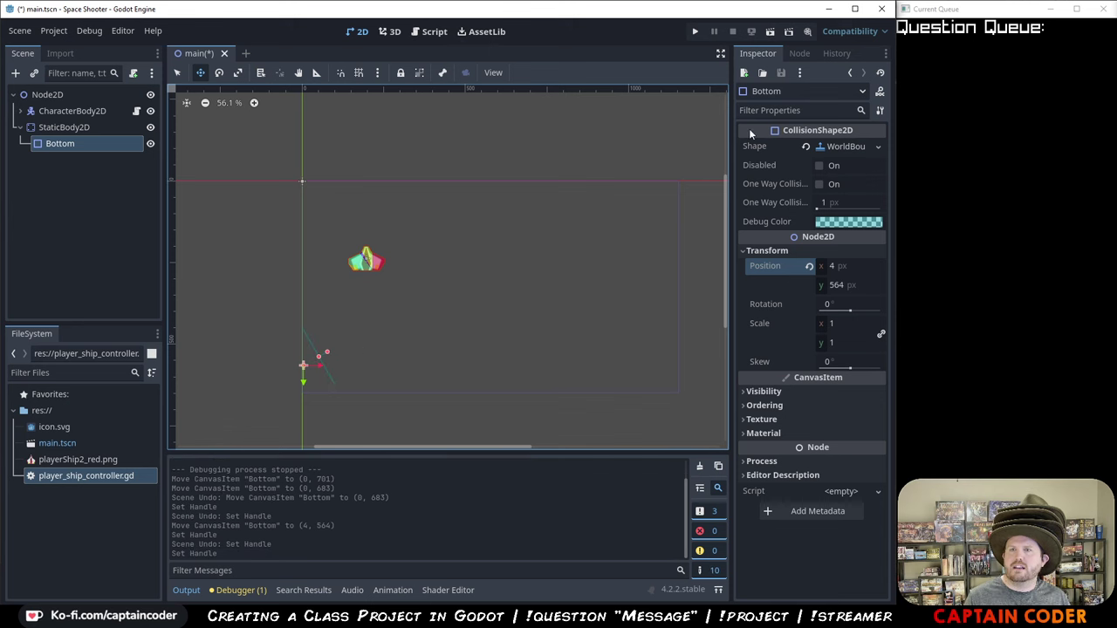
key("ctrl+z")
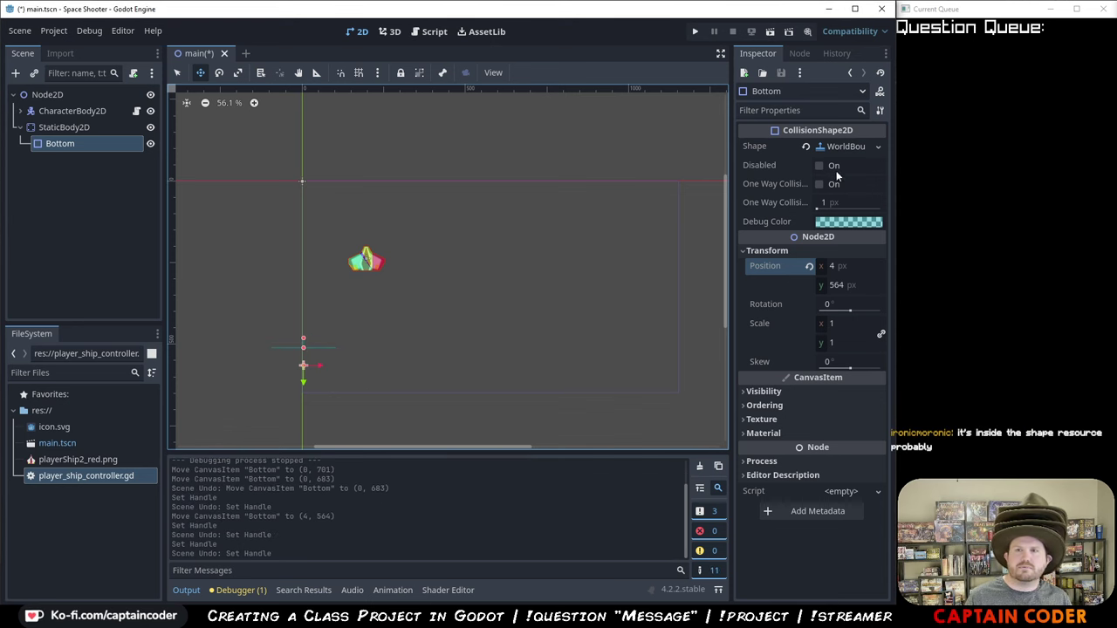
- Expand the Bottom node's world boundary shape properties and set the distance to 0 px
left_click(780, 146)
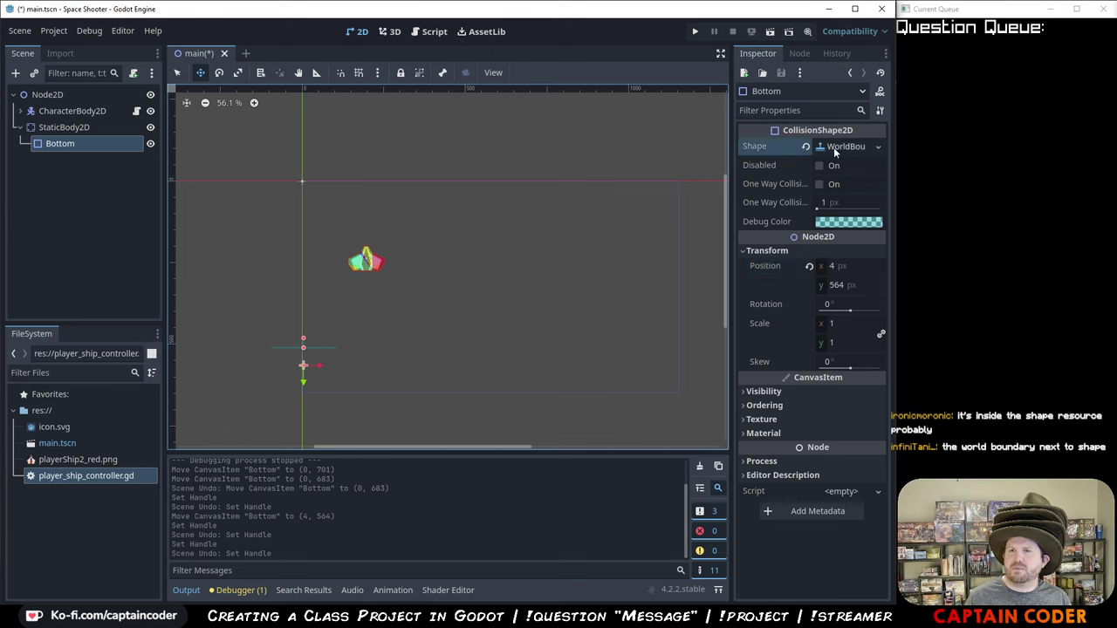
left_click(877, 146)
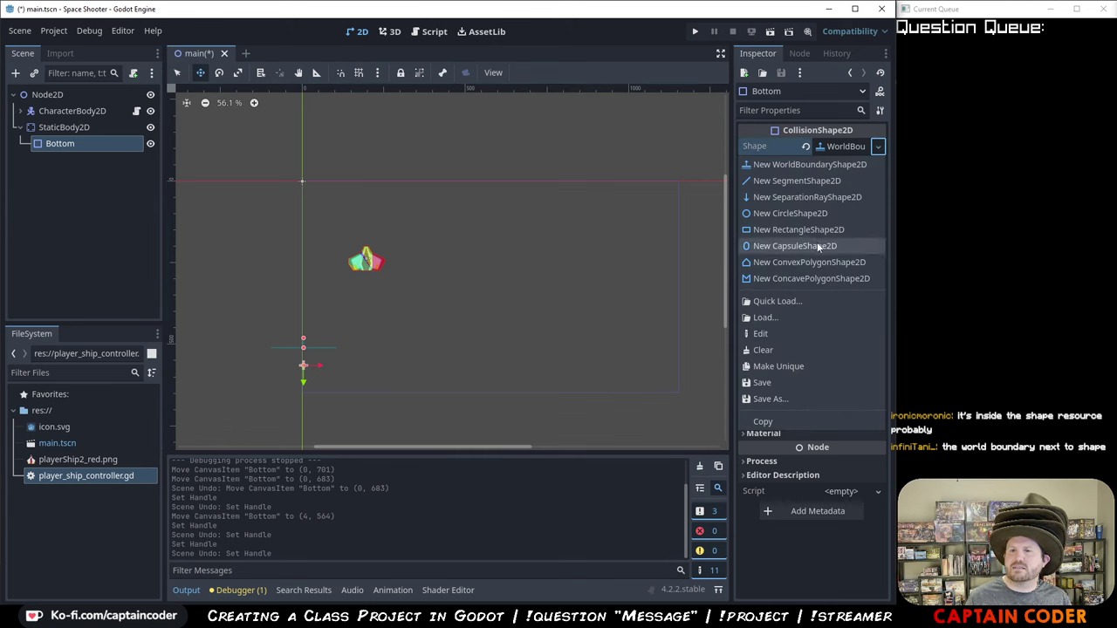
left_click(842, 146)
left_click(843, 146)
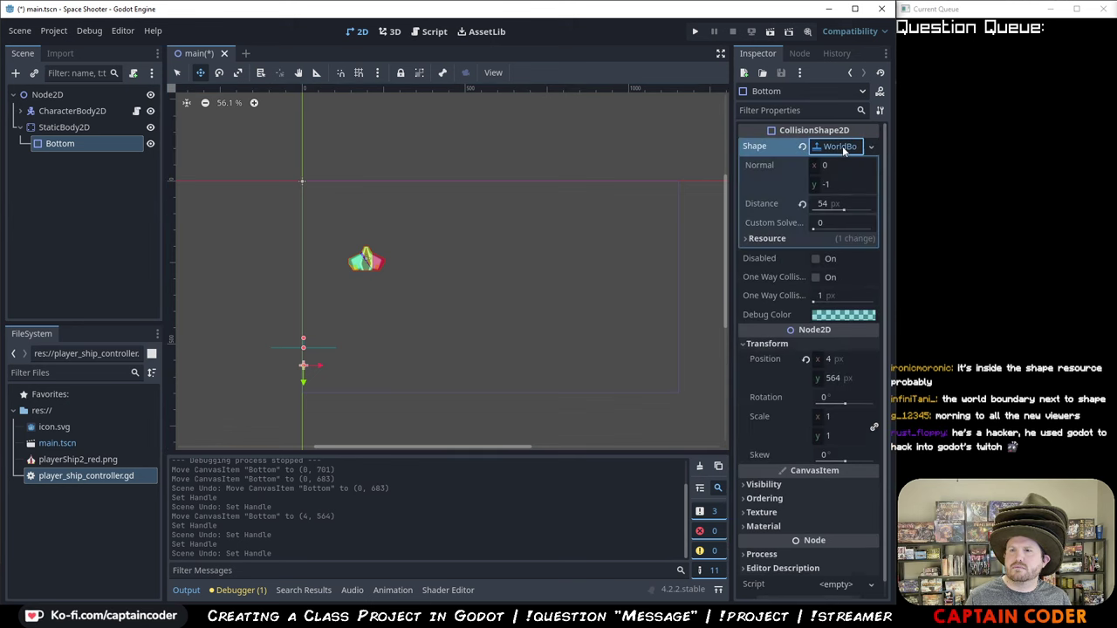
left_click(823, 205)
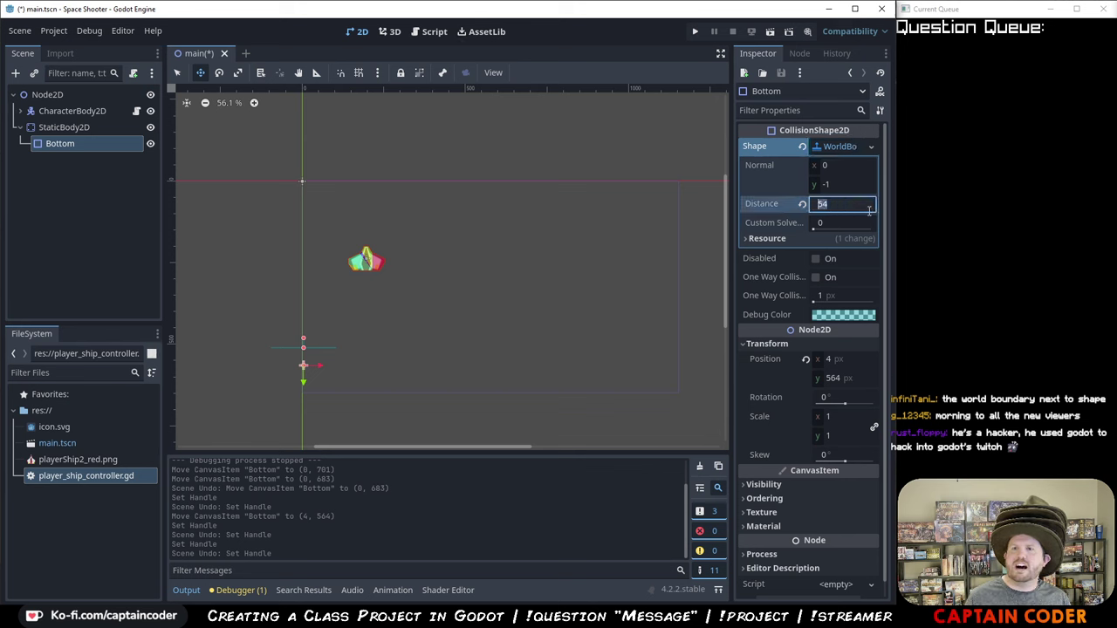
type("0")
key("Return")
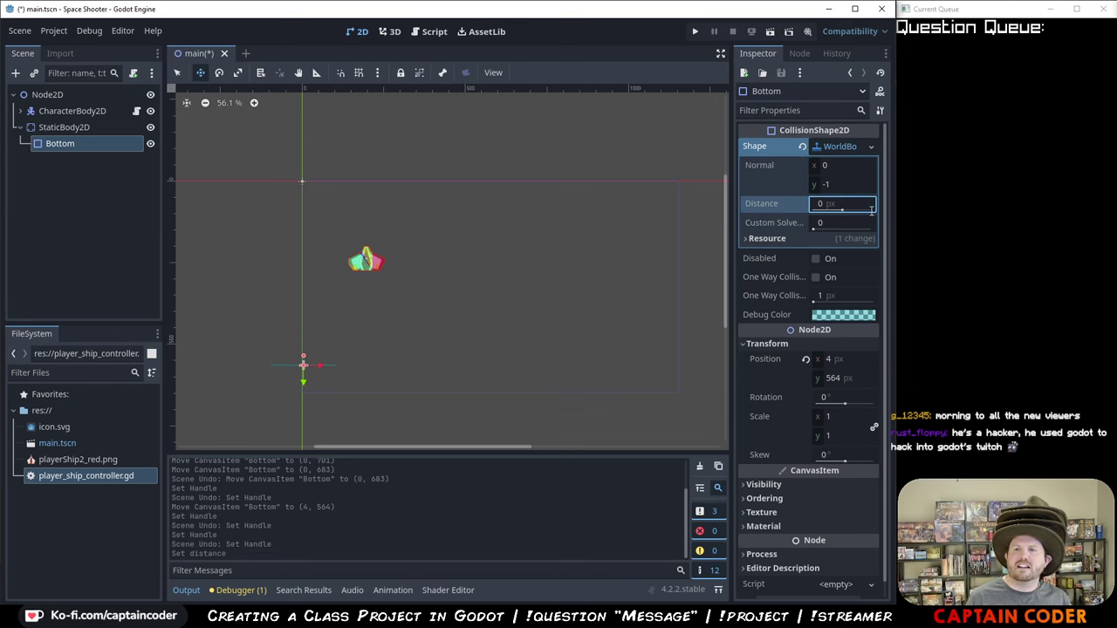
- Set the Bottom node's vertical position to 648 px
left_click(831, 384)
type("648")
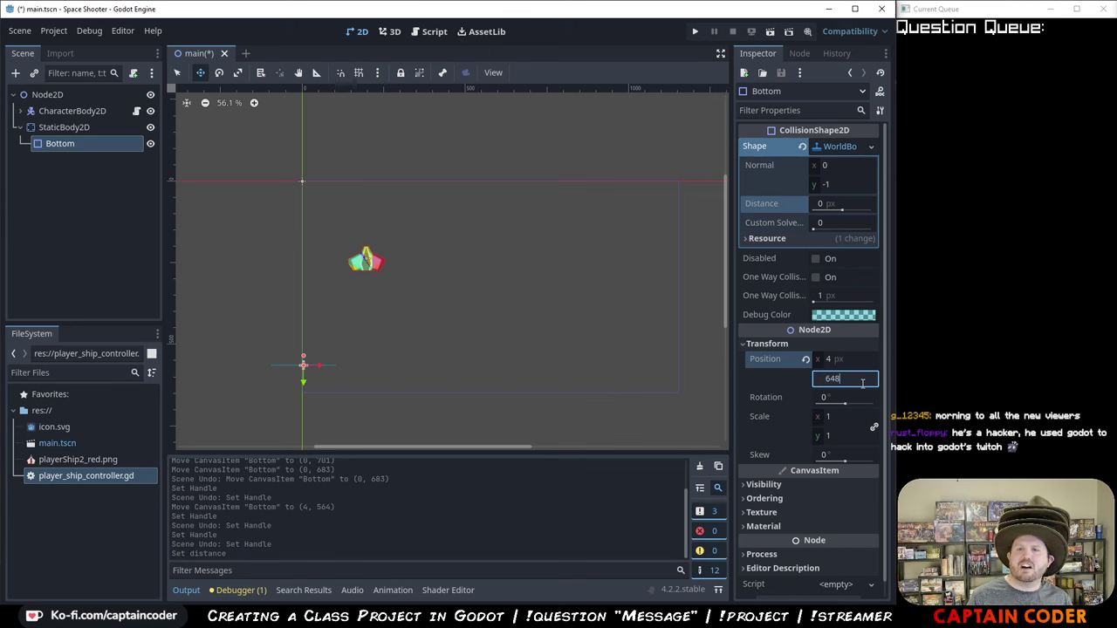
key("Return")
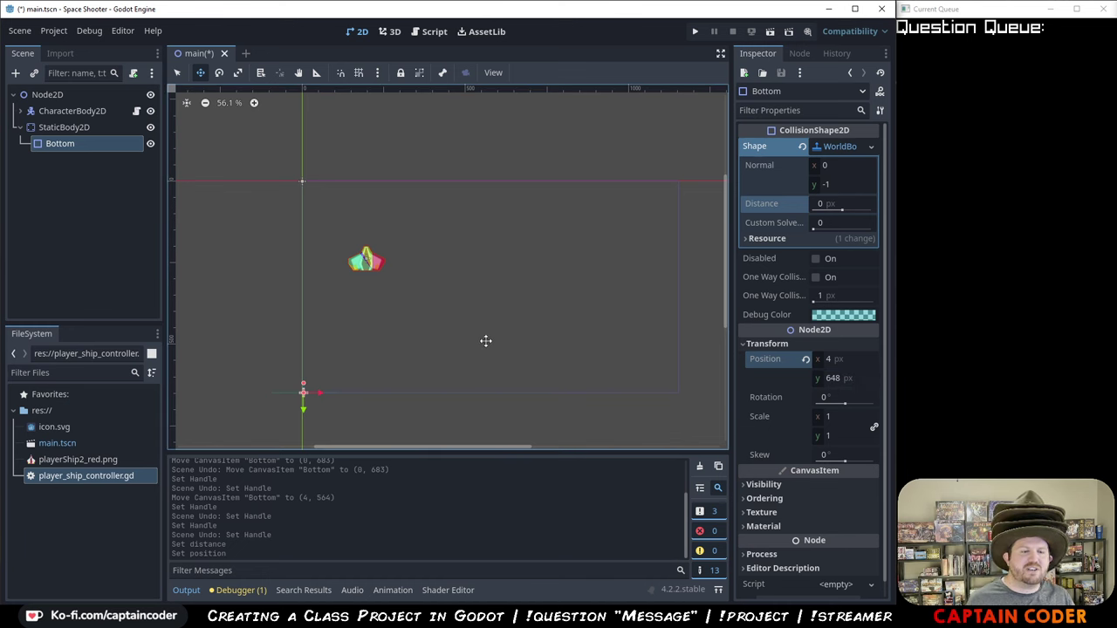
- Undo the accidental reset of Bottom's shape and enter -1 for the y component of its normal
left_click(829, 186)
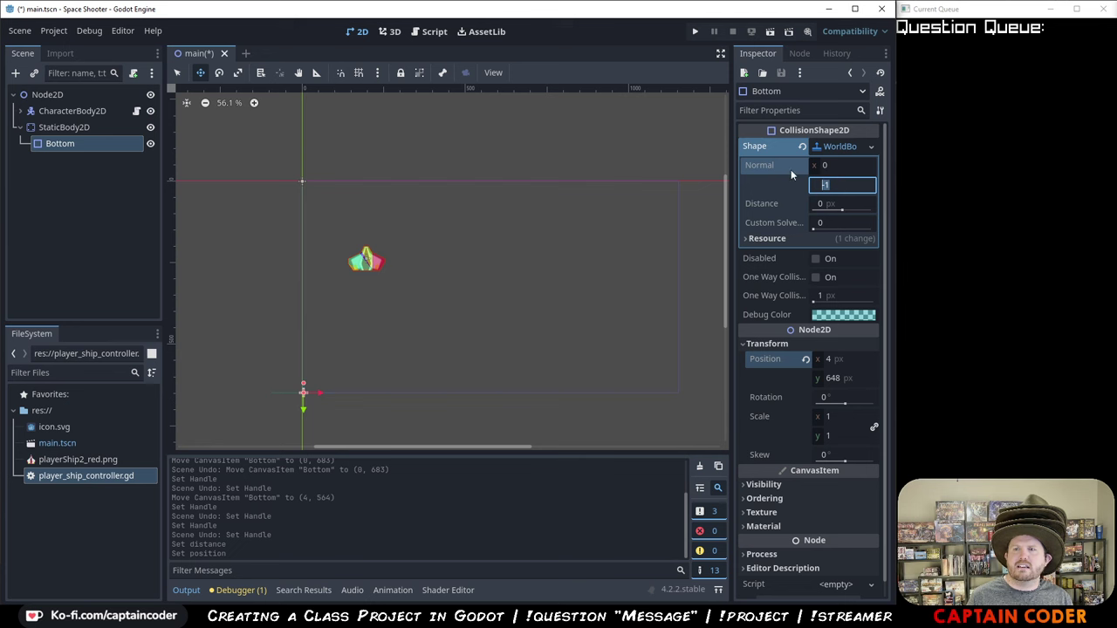
left_click(800, 148)
key("ctrl+z")
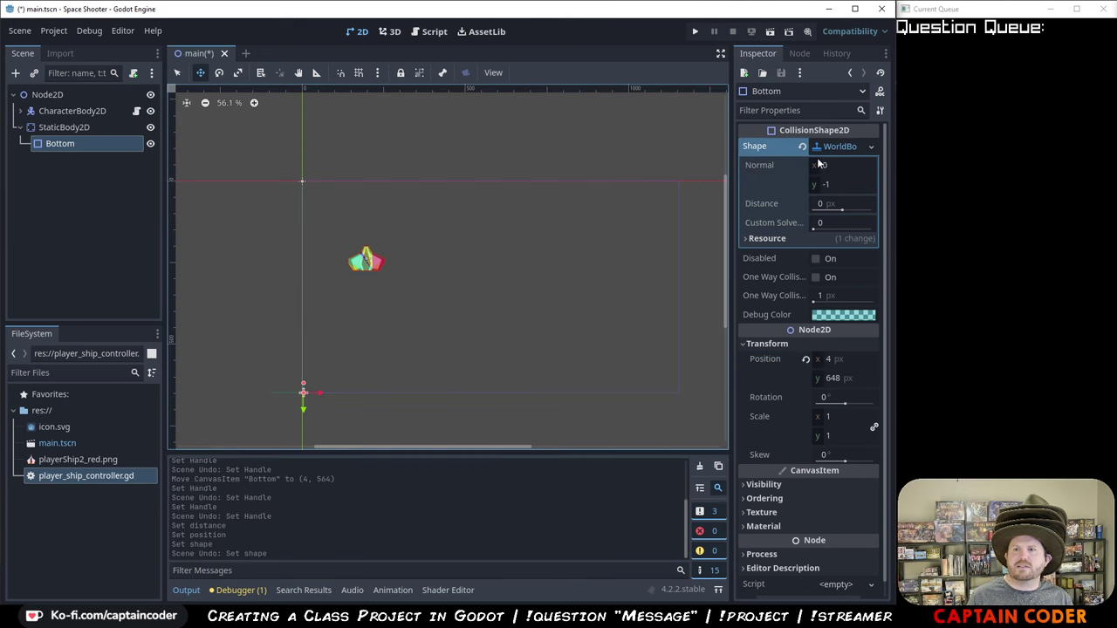
left_click(833, 185)
type("-1")
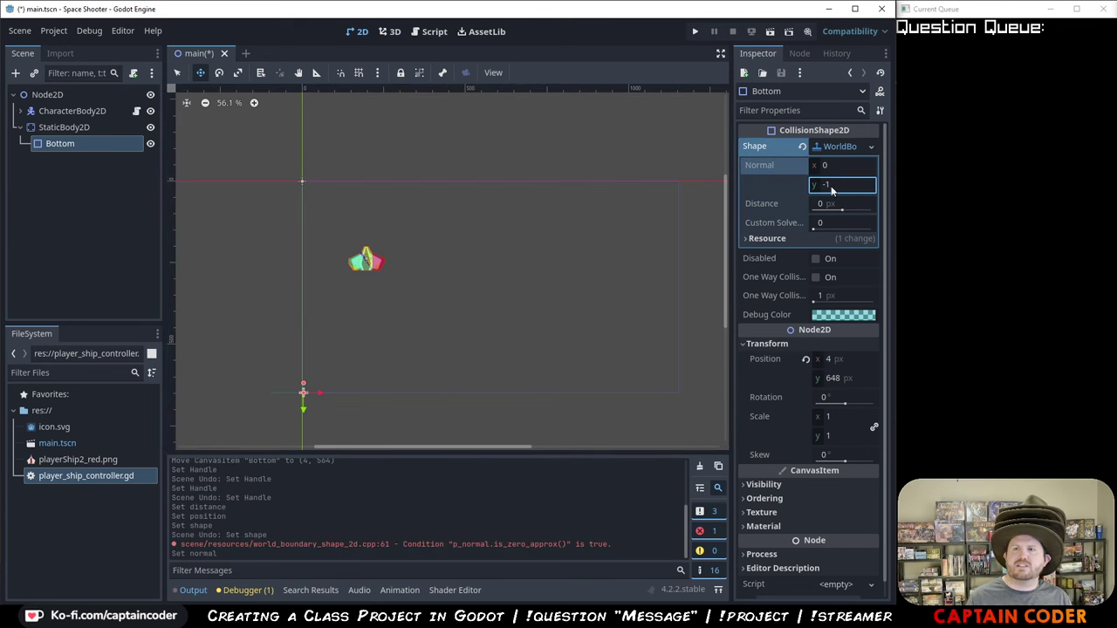
key("Return")
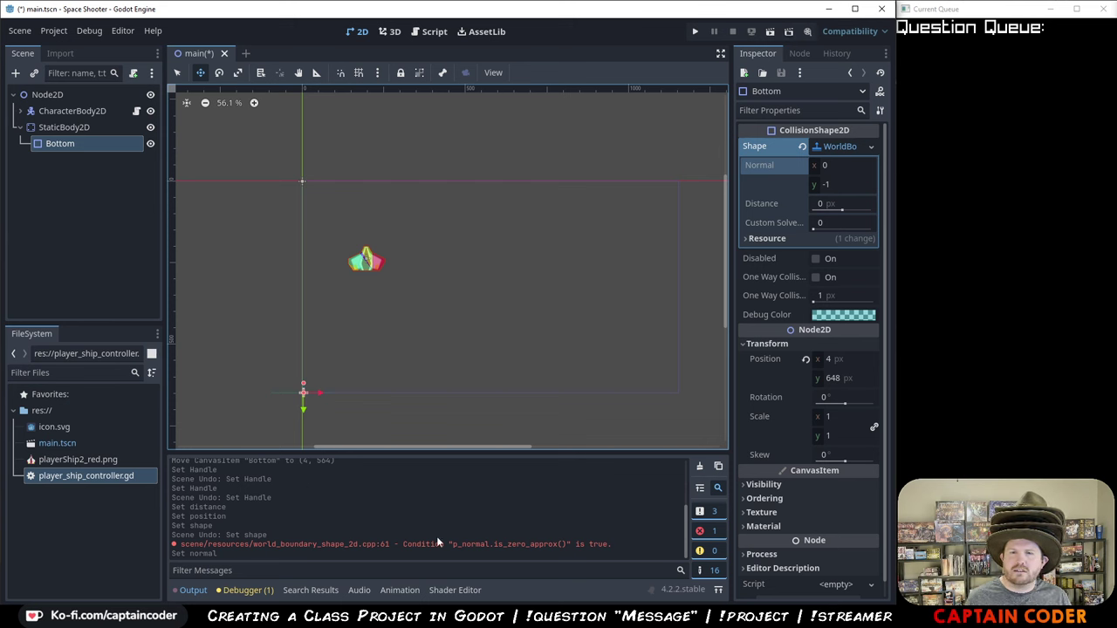
- Try a normal y value of 1 on the Bottom boundary and restore it to -1
left_click(830, 186)
type("1")
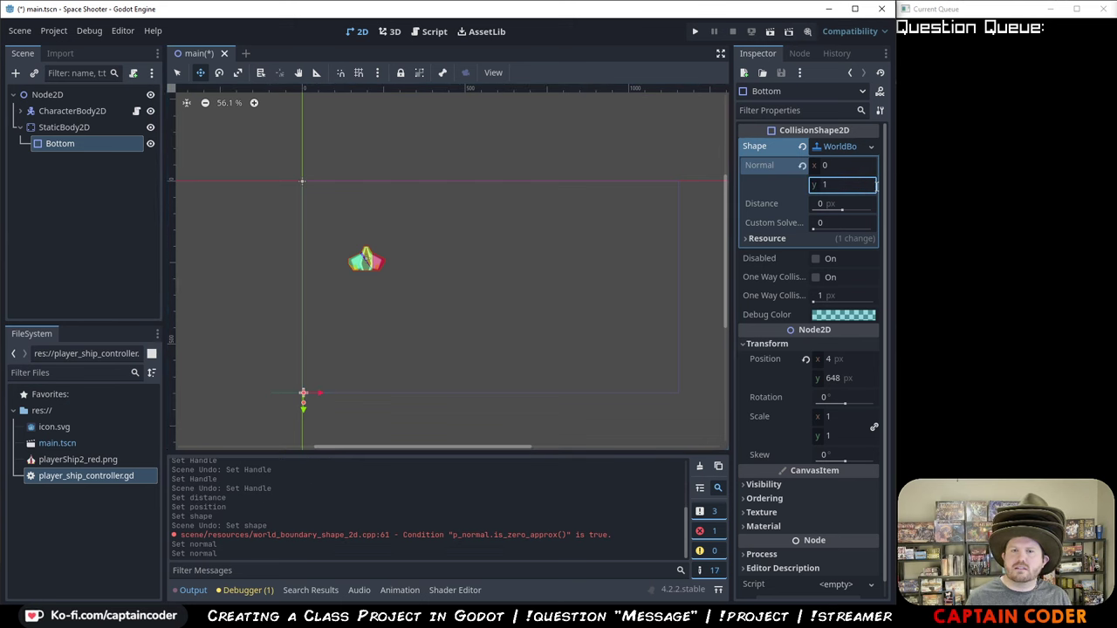
double_click(830, 183)
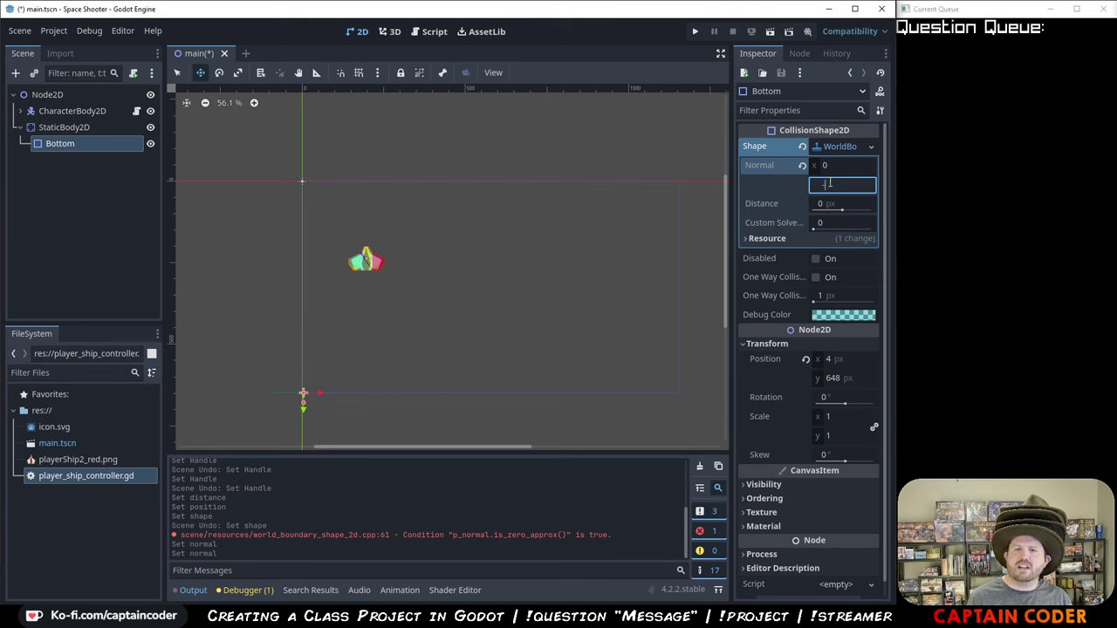
type("-1")
key("Return")
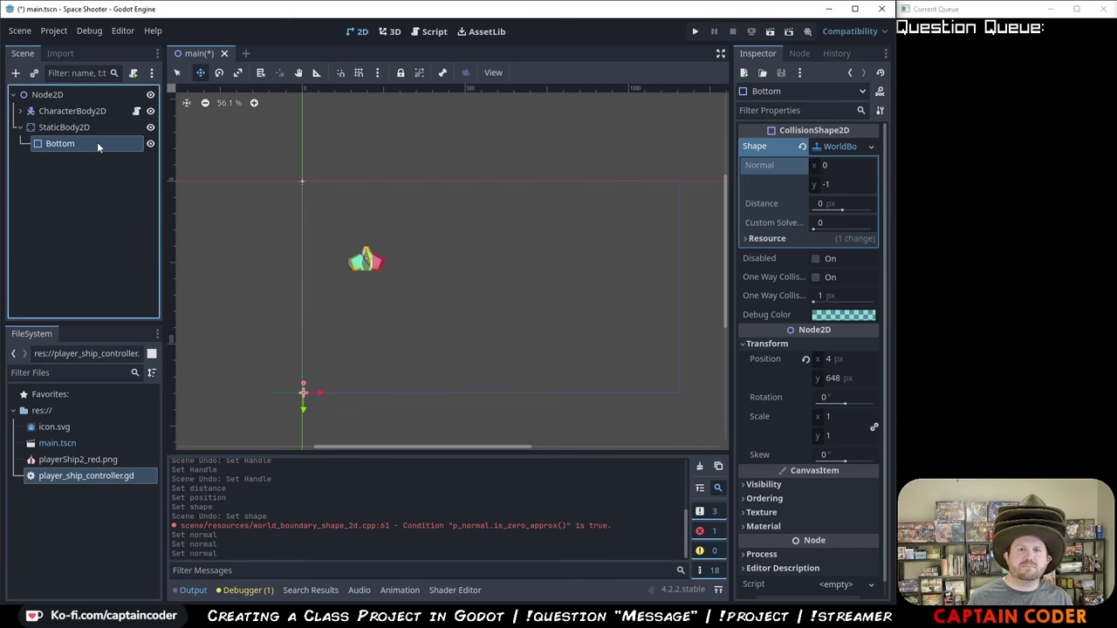
- Duplicate the Bottom collision shape and name the copy Top
key("ctrl+d")
double_click(79, 160)
type("Top")
key("Return")
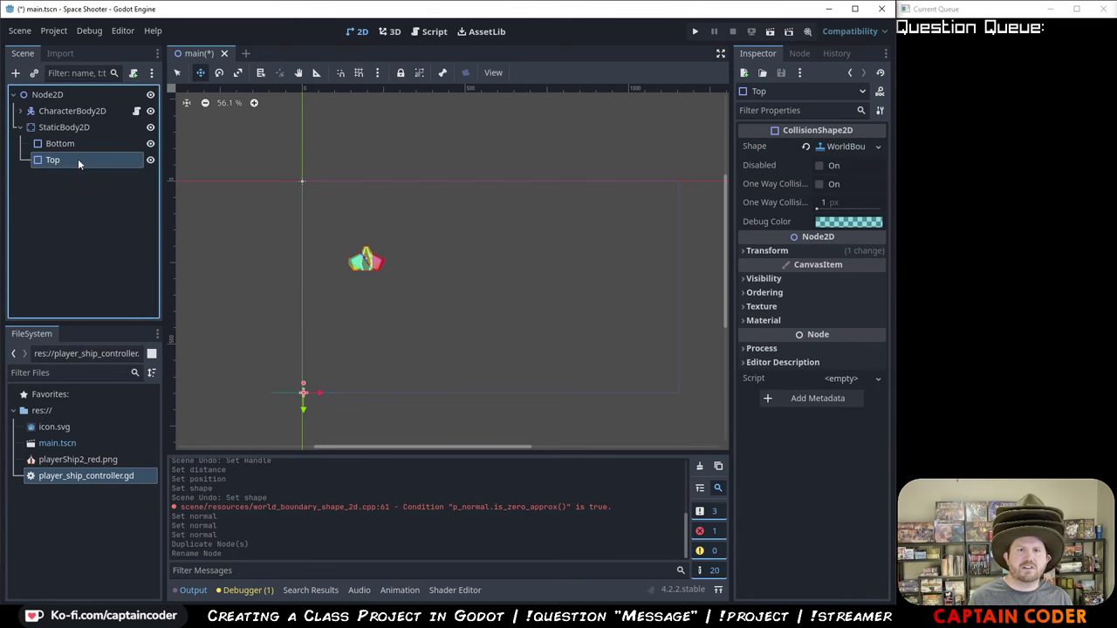
- Set the Top collision shape's position to x 0 px, y 0 px
double_click(77, 159)
left_click(754, 256)
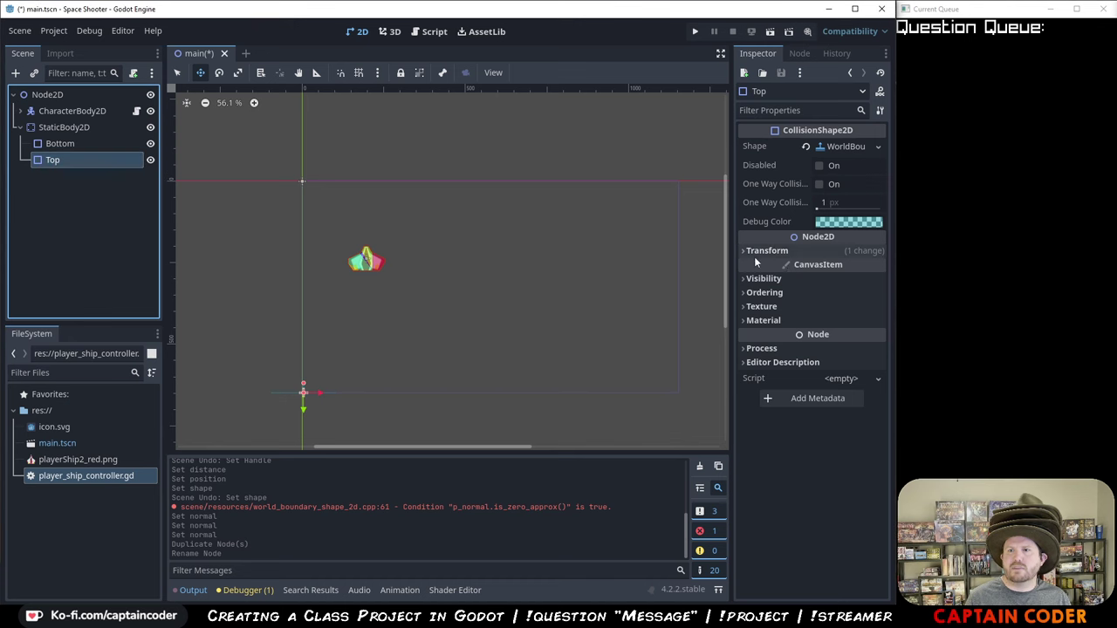
left_click(755, 251)
left_click(835, 285)
type("0")
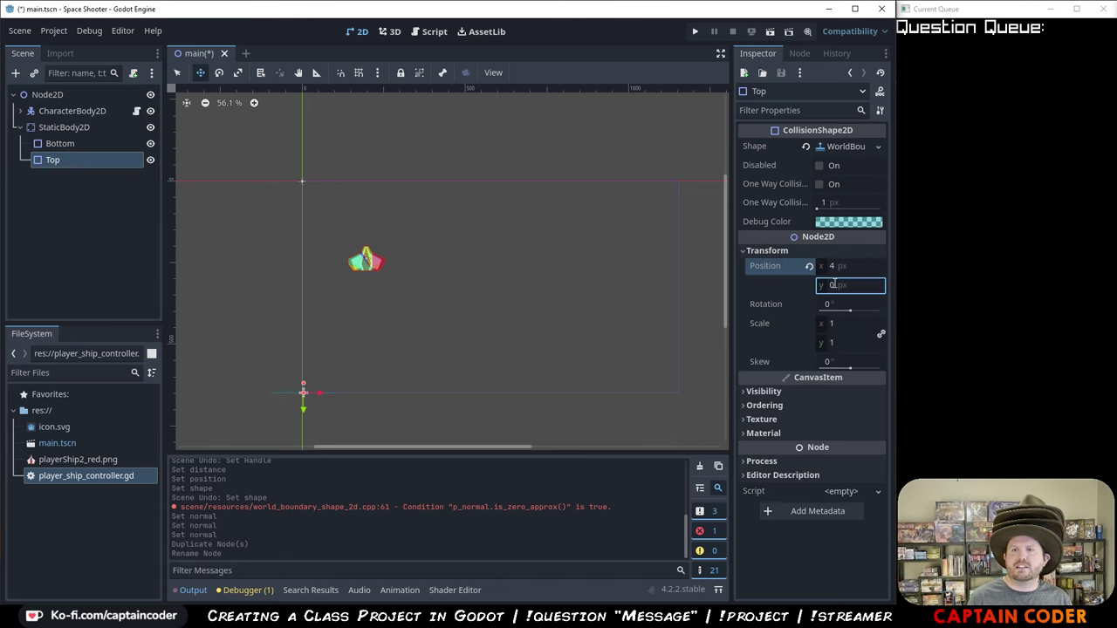
key("Return")
key("shift+Tab")
type("0")
key("Return")
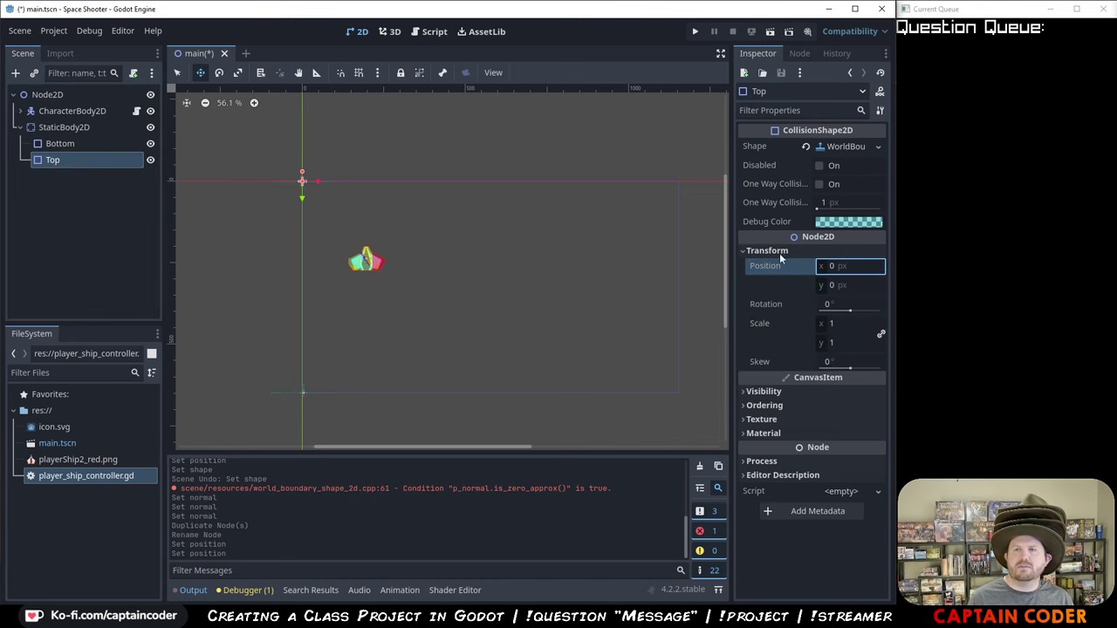
- Set the Bottom collision shape's horizontal position to 0 px
left_click(38, 145)
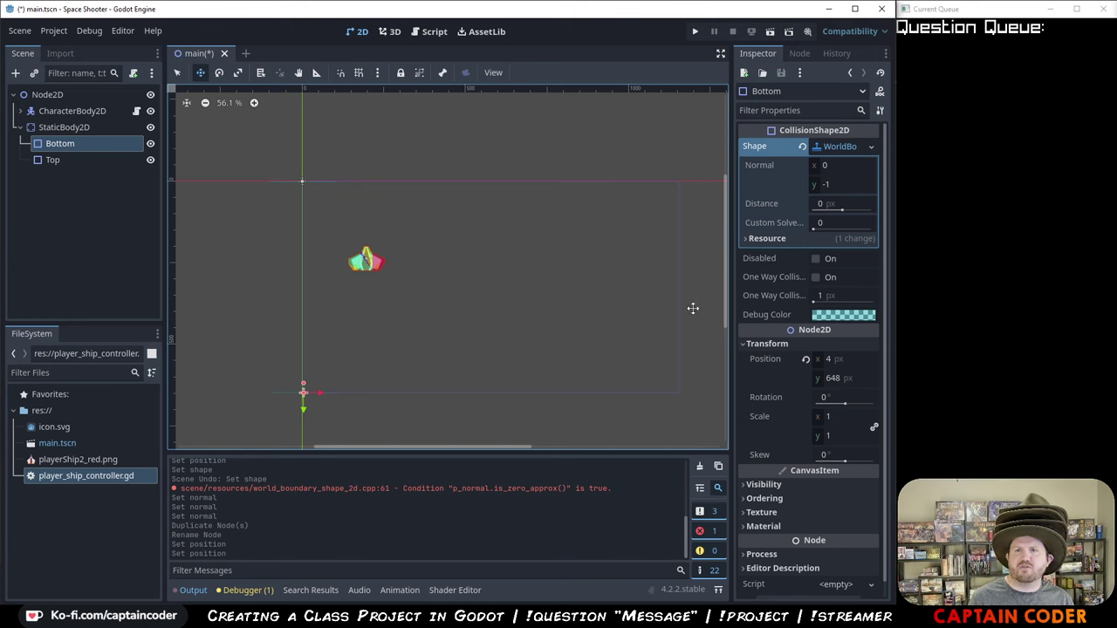
left_click(838, 358)
type("0")
key("Return")
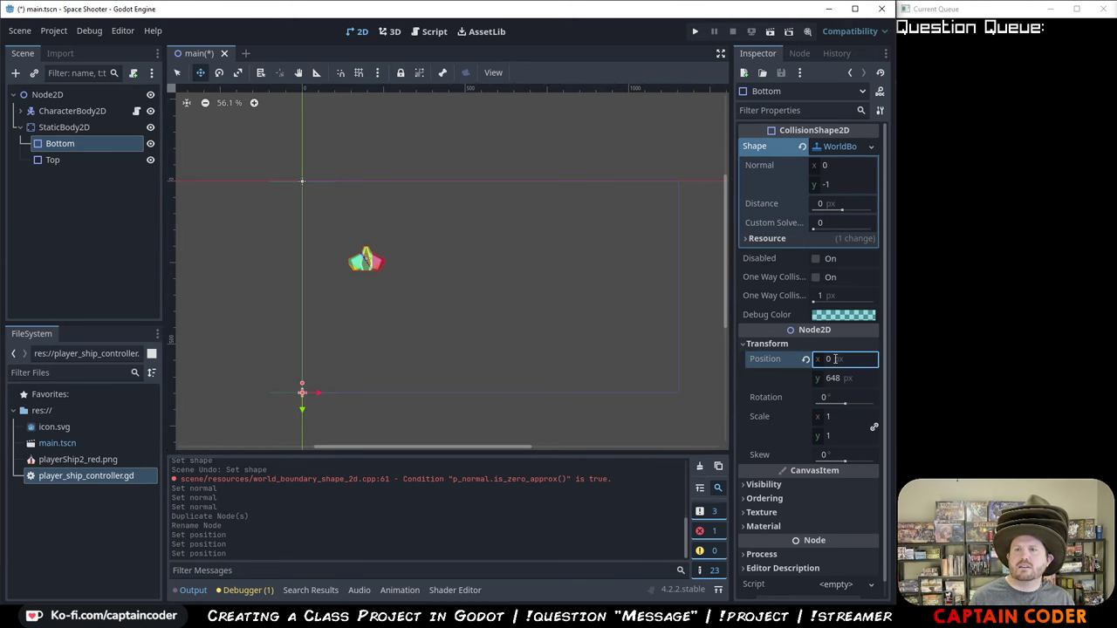
- Set the y component of the Top boundary's normal to 1 and test it in a brief game run
left_click(84, 159)
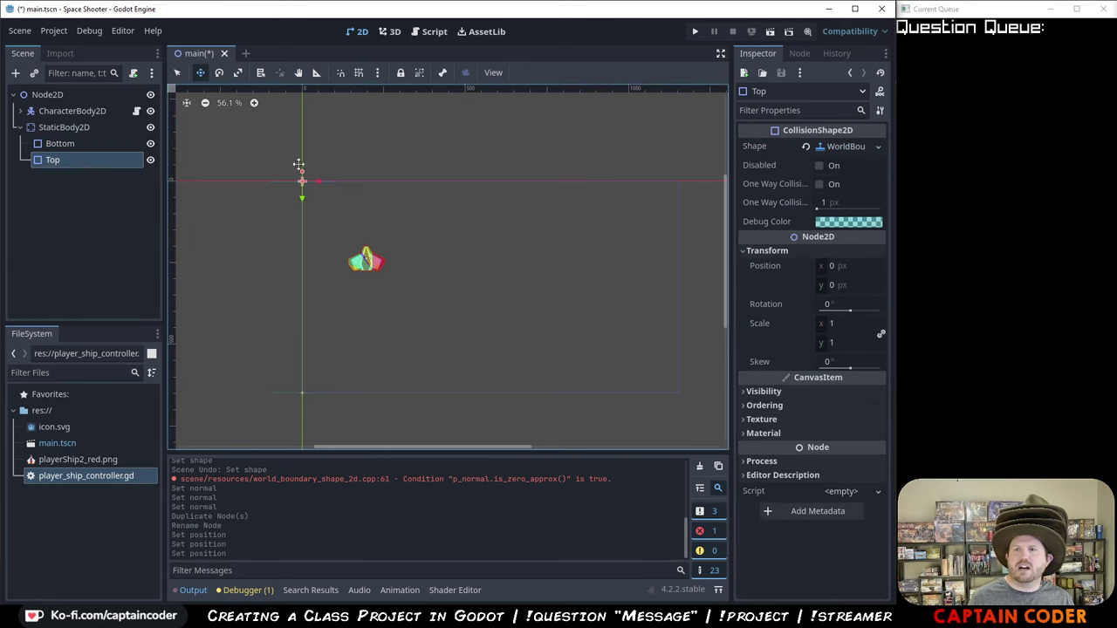
left_click(827, 148)
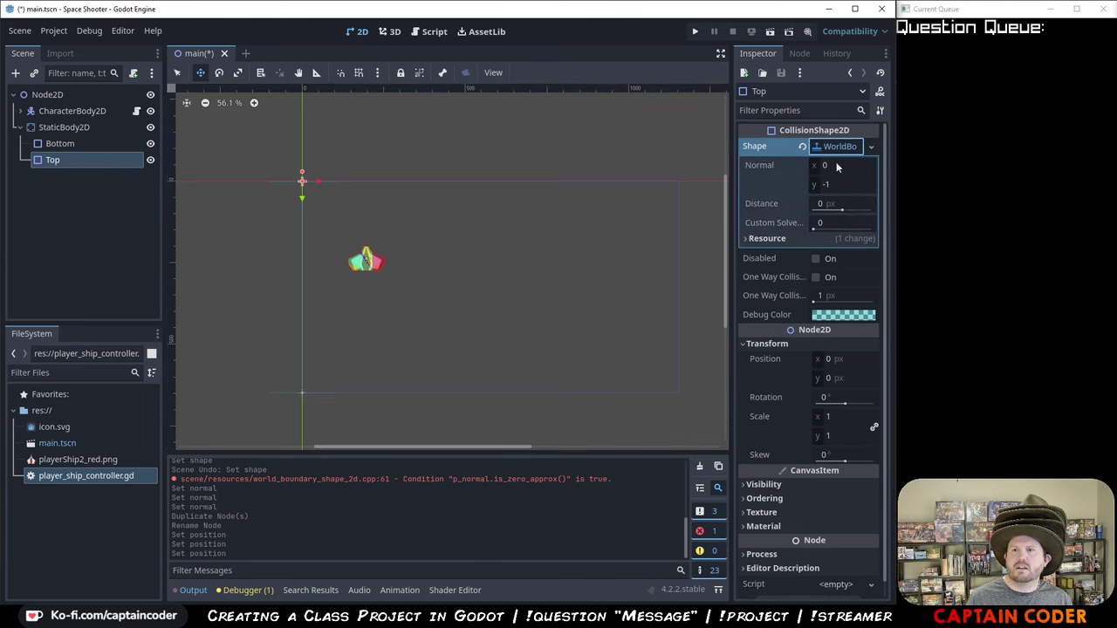
left_click(826, 185)
type("1")
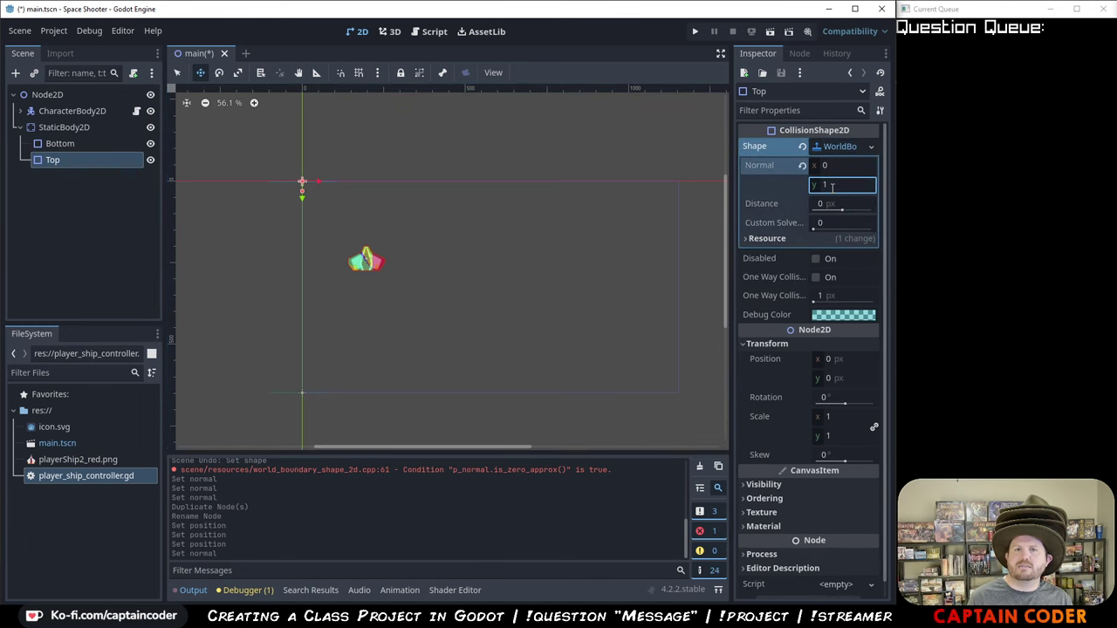
key("Return")
left_click(695, 31)
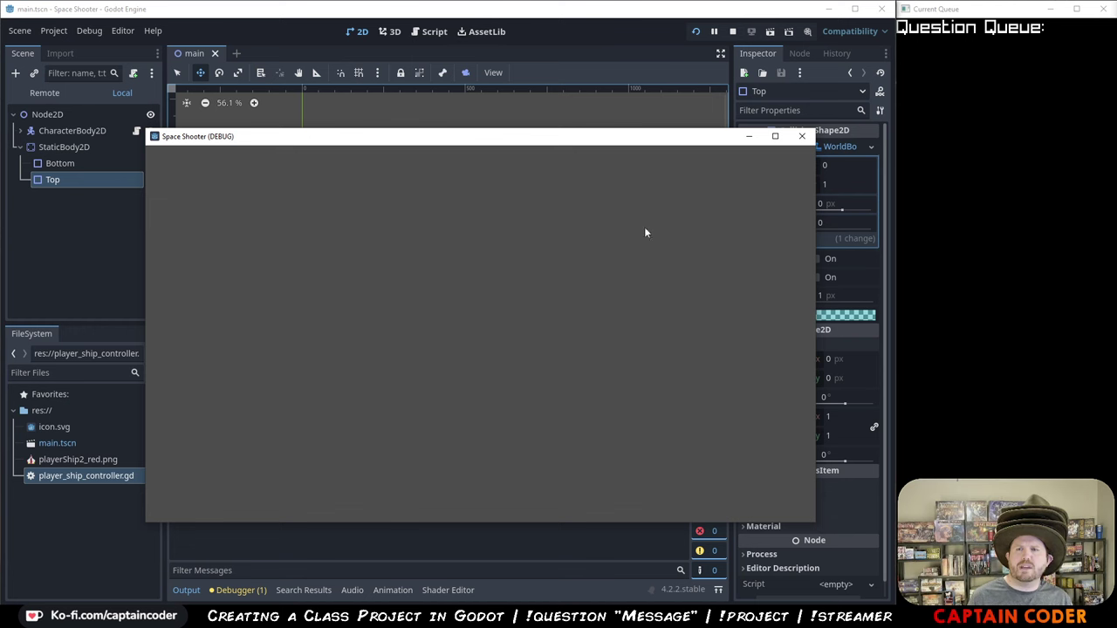
left_click(802, 137)
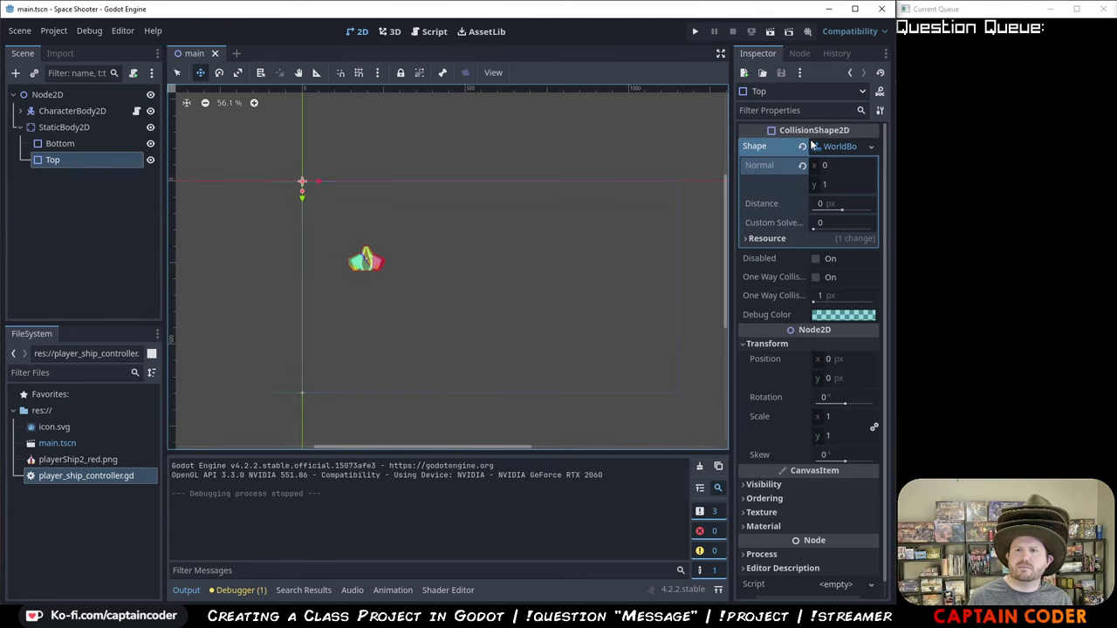
- Set the y component of the Top boundary's normal back to -1
left_click(820, 187)
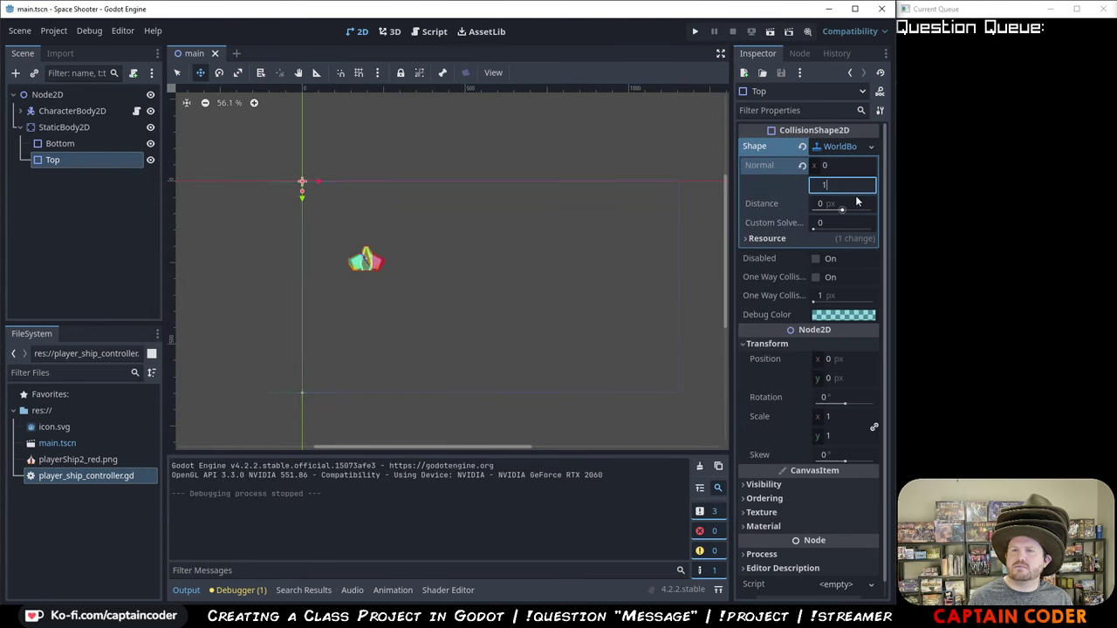
type("-1")
key("Return")
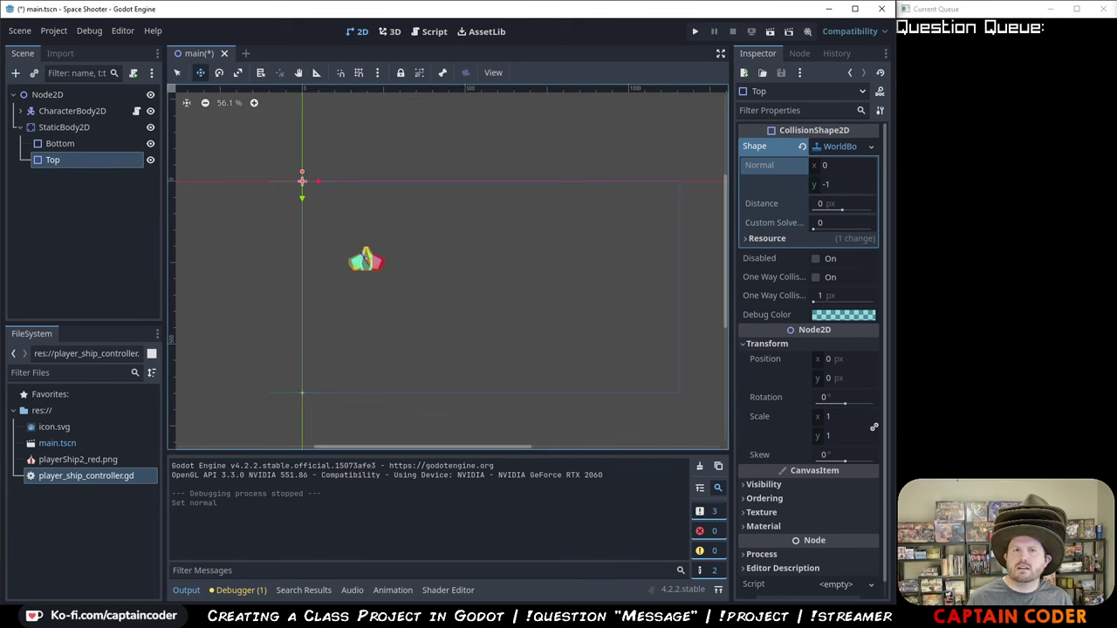
- Flip the Top boundary's normal downward with its viewport handle, to about x -0.031, y 1
right_click(125, 163)
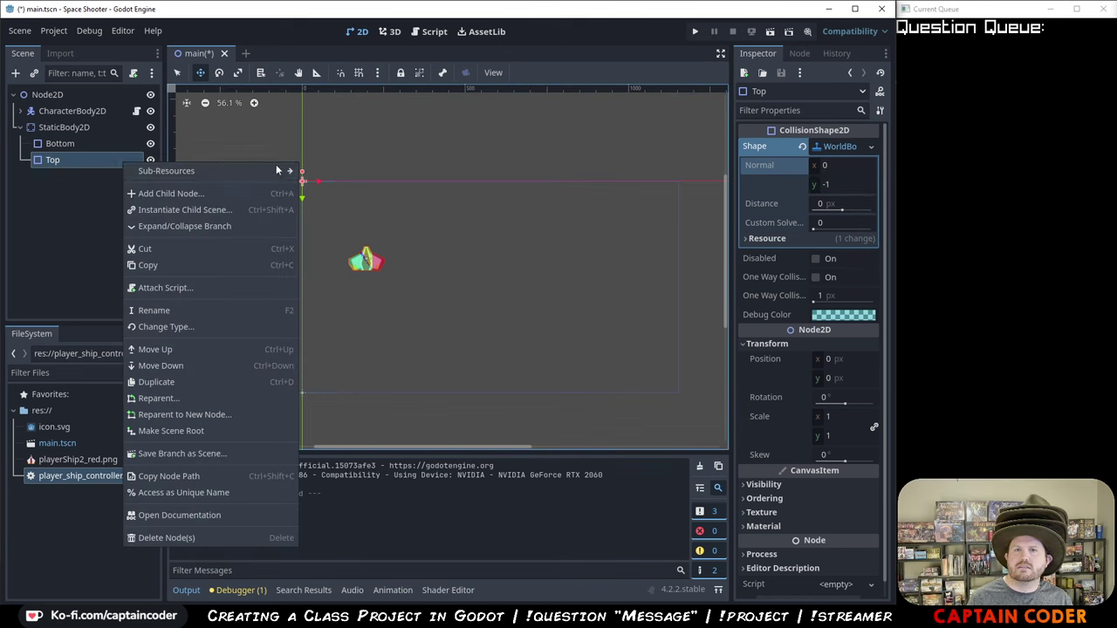
left_click(383, 162)
left_click_drag(302, 173, 301, 234)
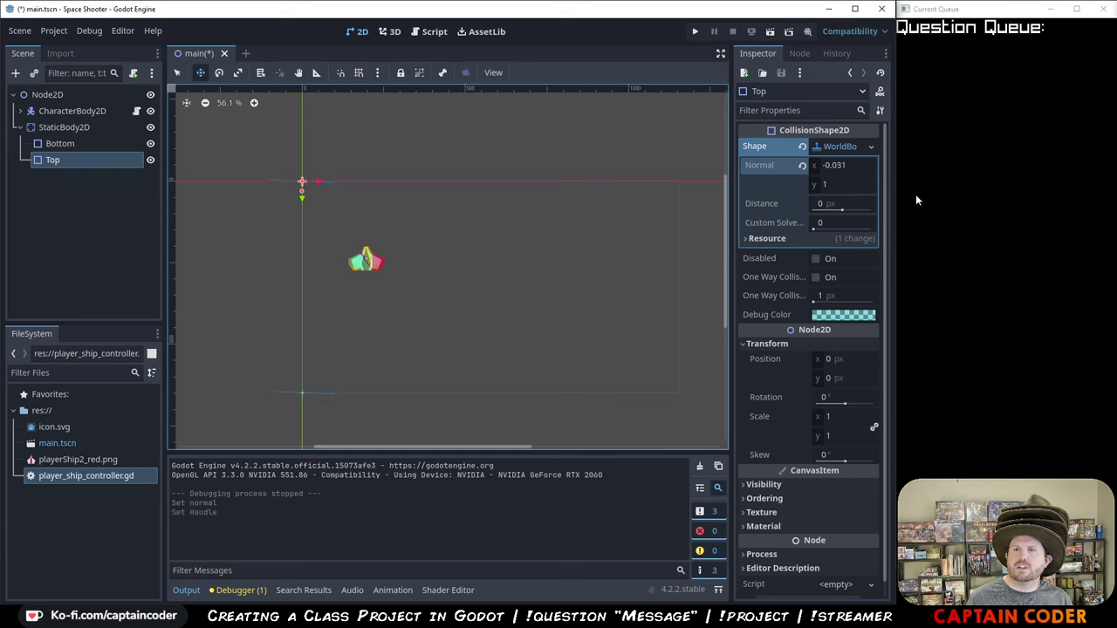
- Set the x component of the Top boundary's normal to 0 and save the scene
left_click(838, 166)
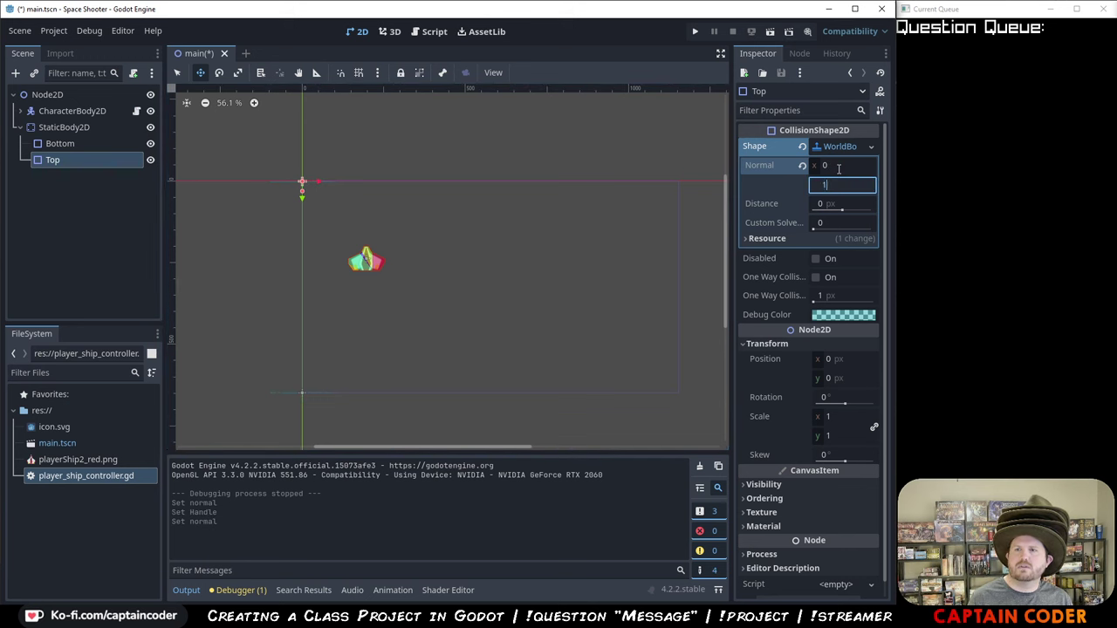
key("Return")
key("ctrl+s")
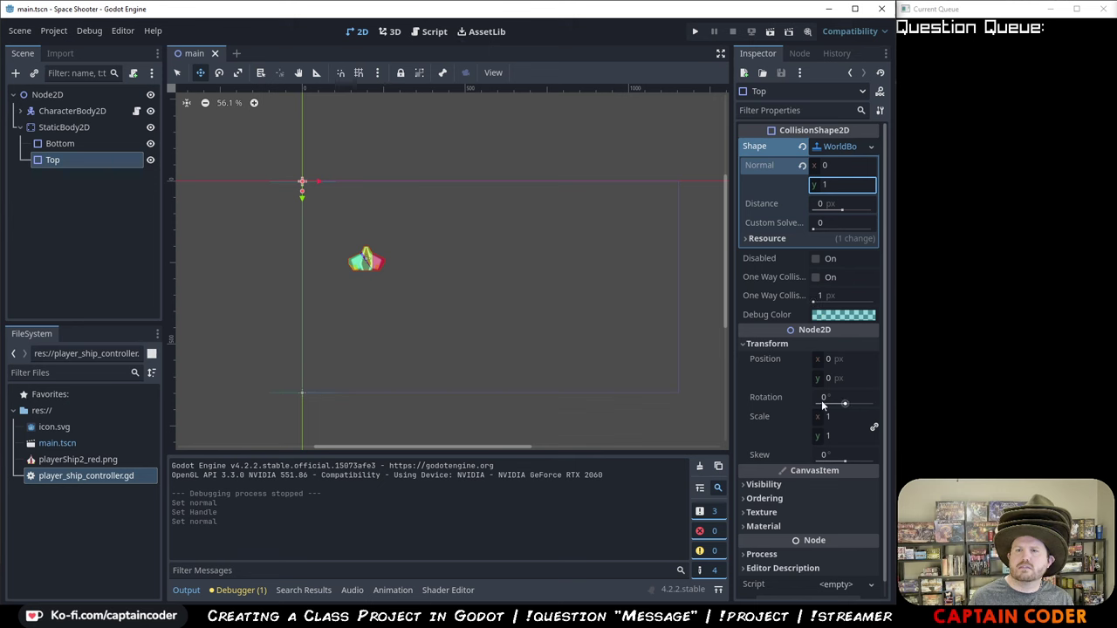
left_click(313, 399)
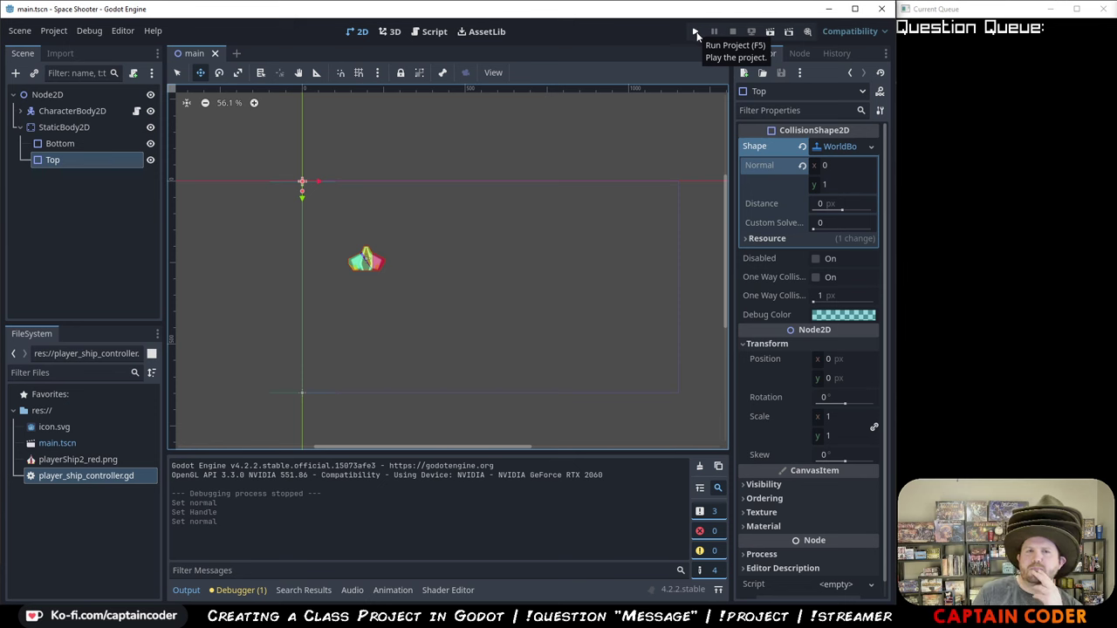
- Compare the shape properties of the Bottom and Top collision nodes
left_click(74, 141)
key("Delete")
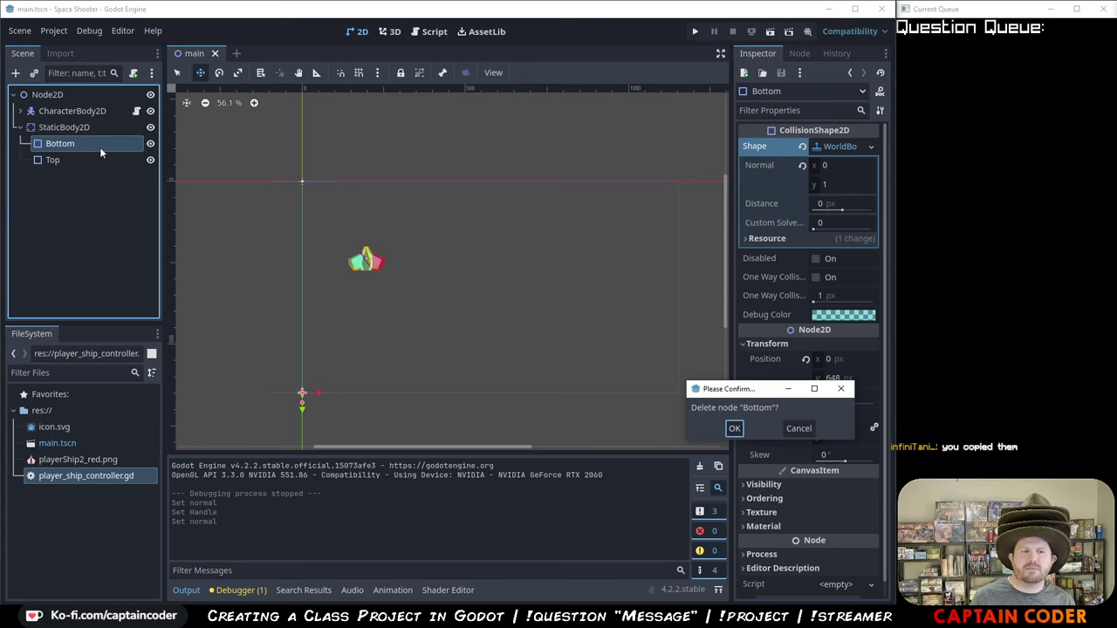
key("Escape")
left_click(87, 163)
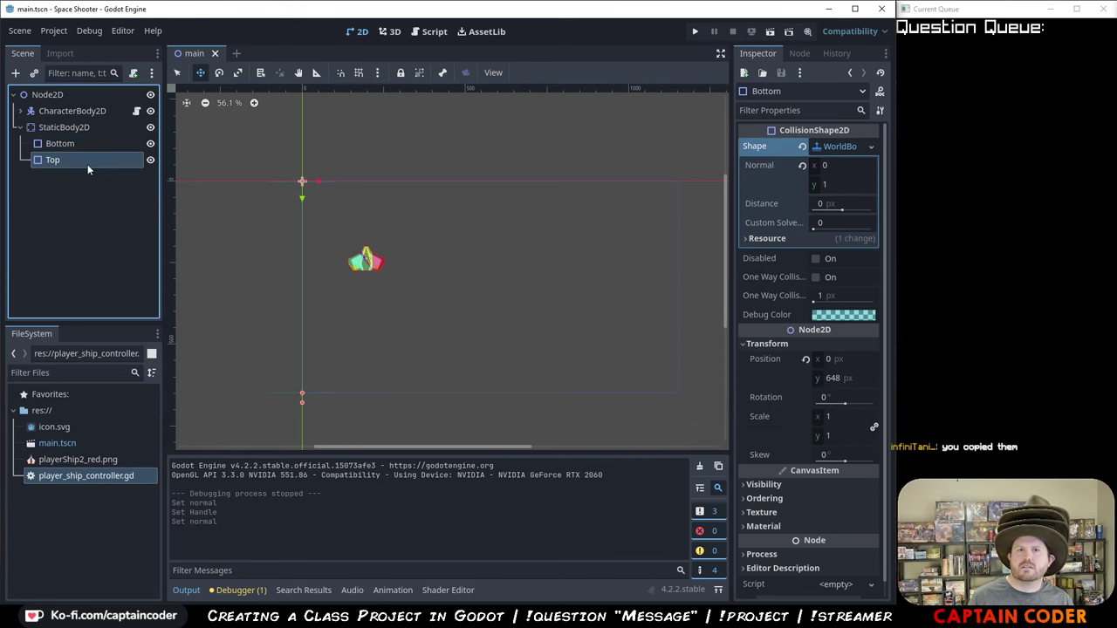
left_click(84, 147)
left_click(87, 155)
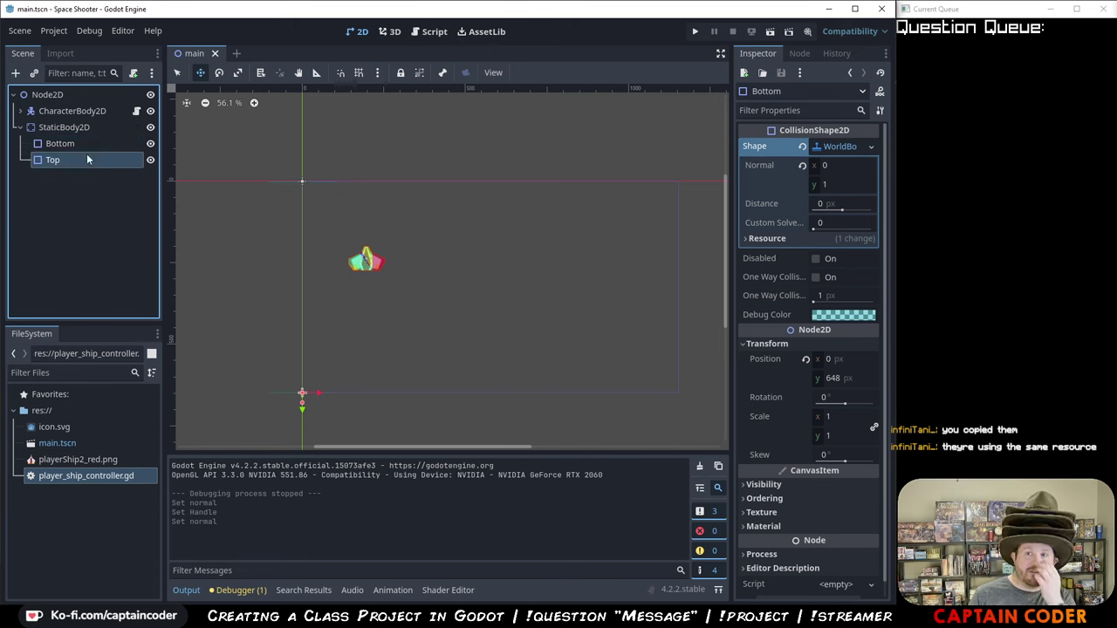
left_click(89, 144)
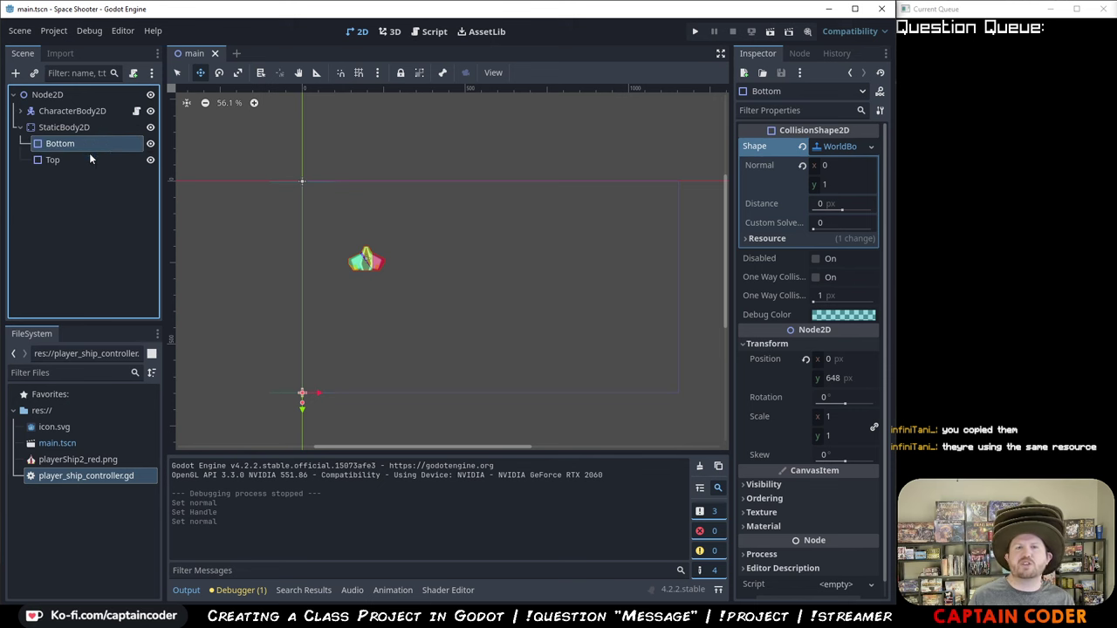
- Undo the boundary normal and position changes, the rename to Top and the duplication of the Bottom collision shape
left_click(89, 153)
key("ctrl+z")
key("ctrl+z")
key("ctrl+z")
key("ctrl+z")
key("ctrl+z")
key("ctrl+z")
key("ctrl+z")
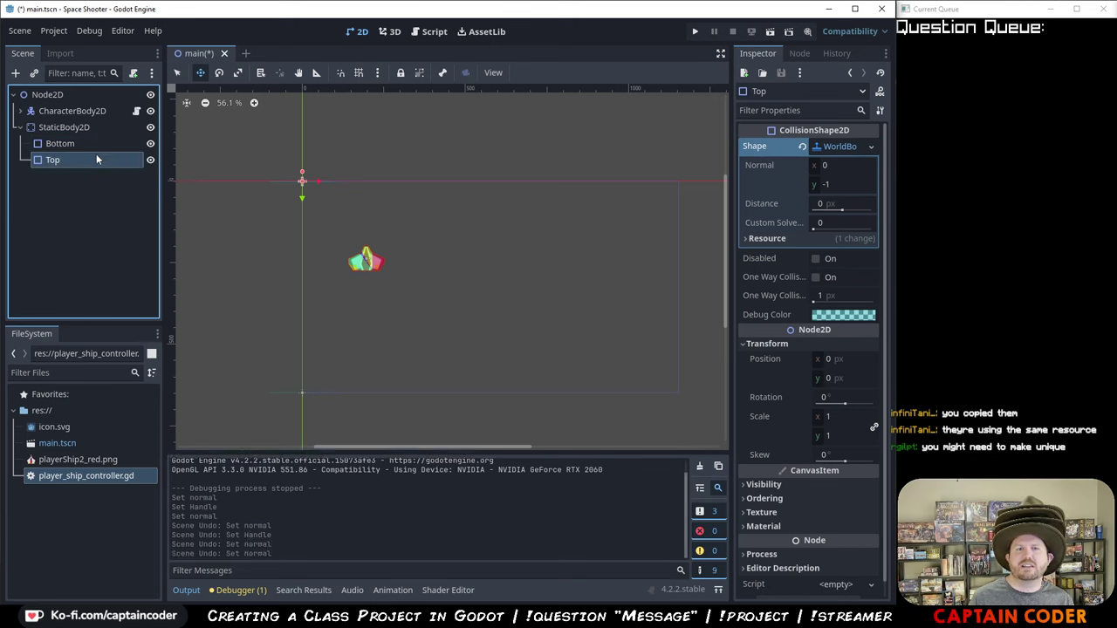
key("ctrl+z")
key("ctrl+z")
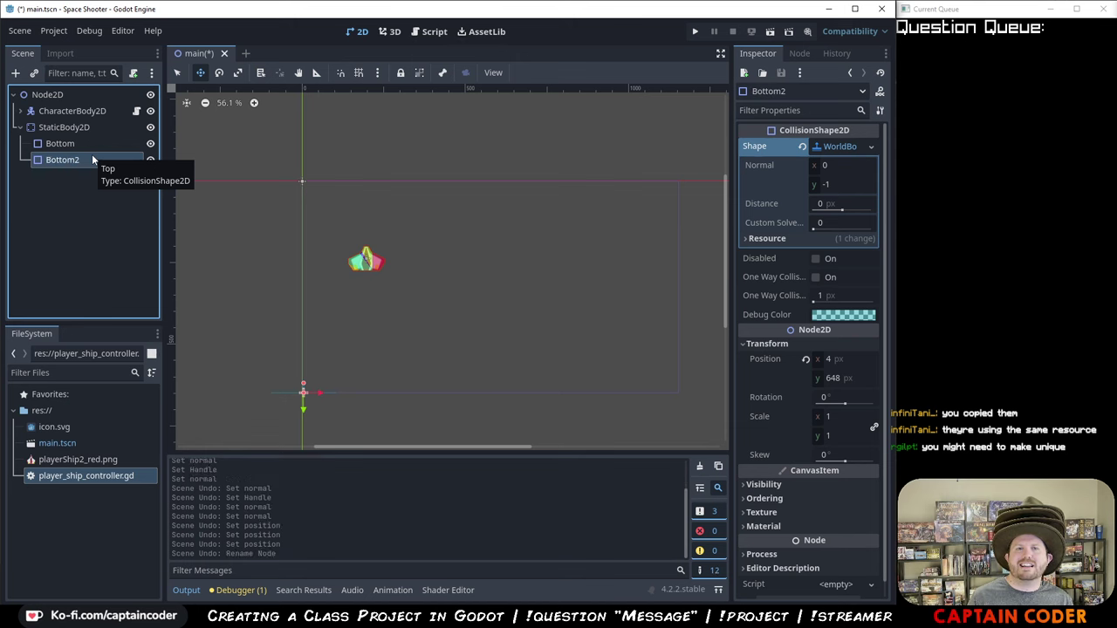
- Duplicate the Bottom collision shape and give the copy a new WorldBoundaryShape2D
left_click(83, 139)
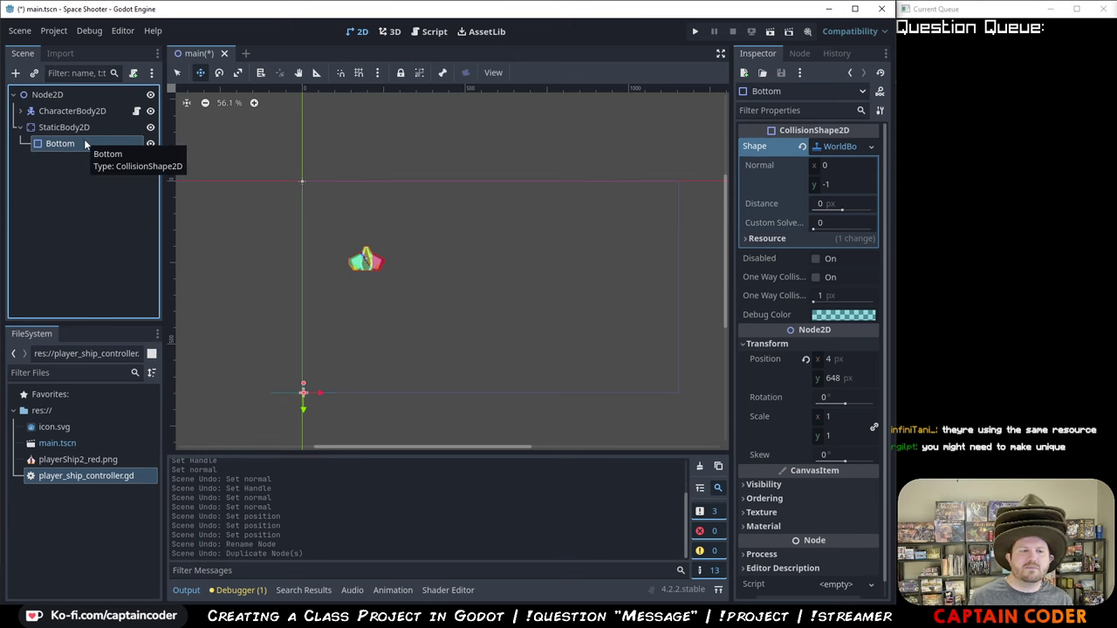
key("ctrl+d")
left_click(877, 147)
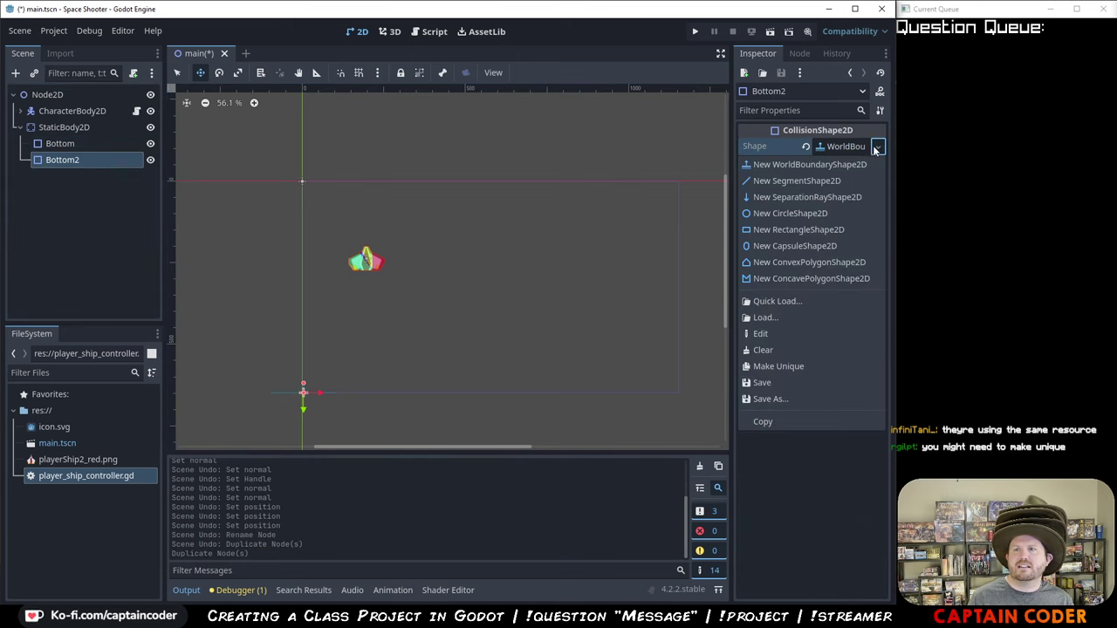
left_click(817, 166)
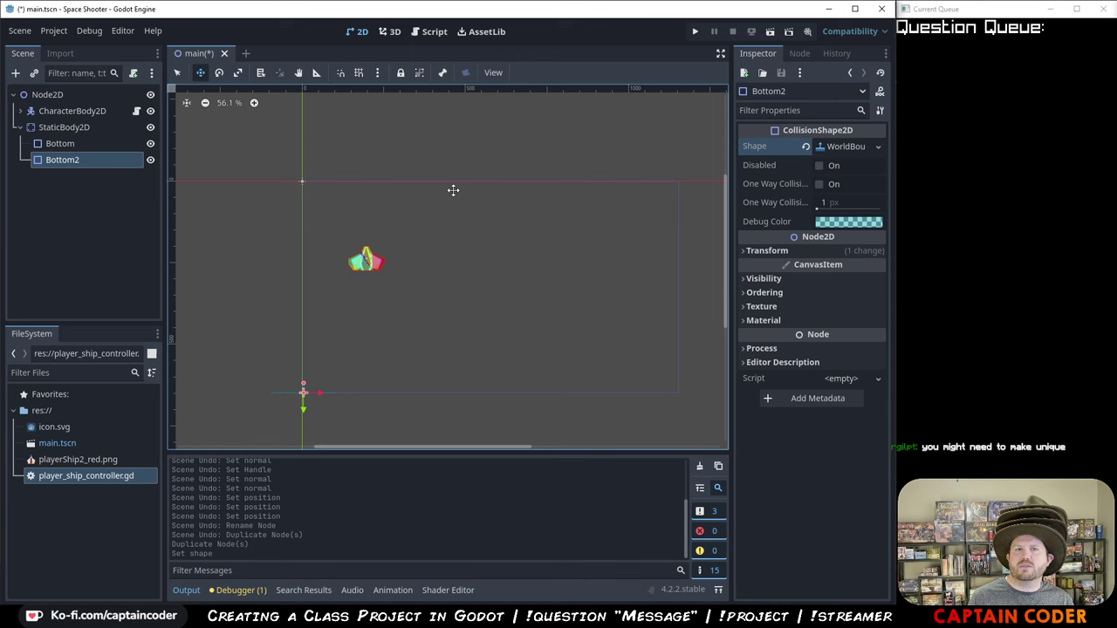
- Rename the duplicated collision shape as Top
left_click(91, 166)
key("F2")
type("Top")
key("Return")
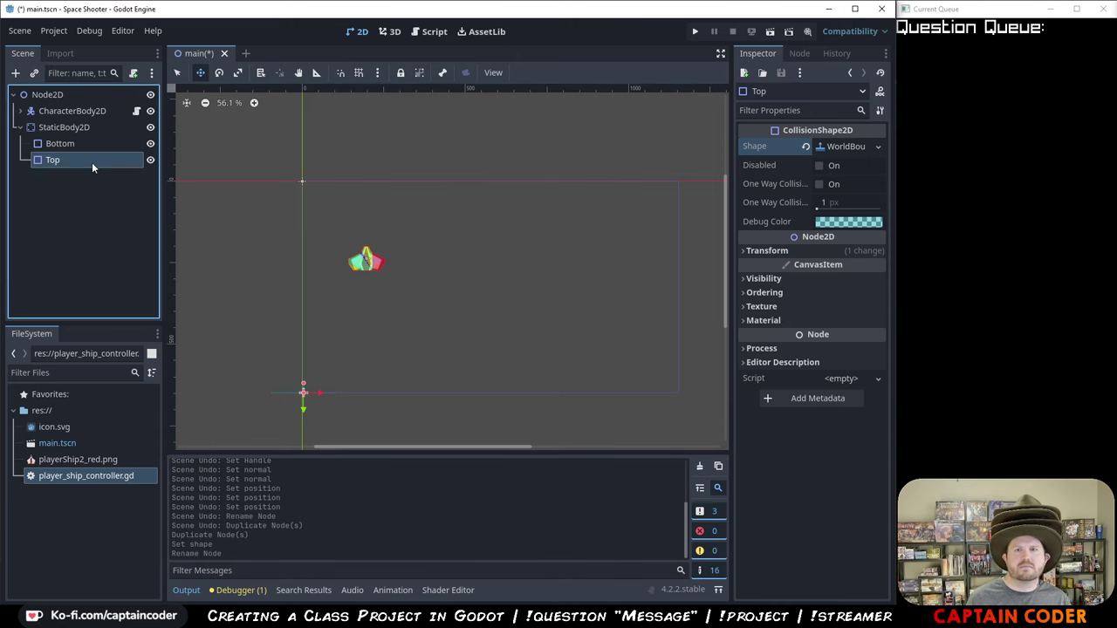
- Set the y component of the Top boundary shape's normal to 1
left_click(843, 147)
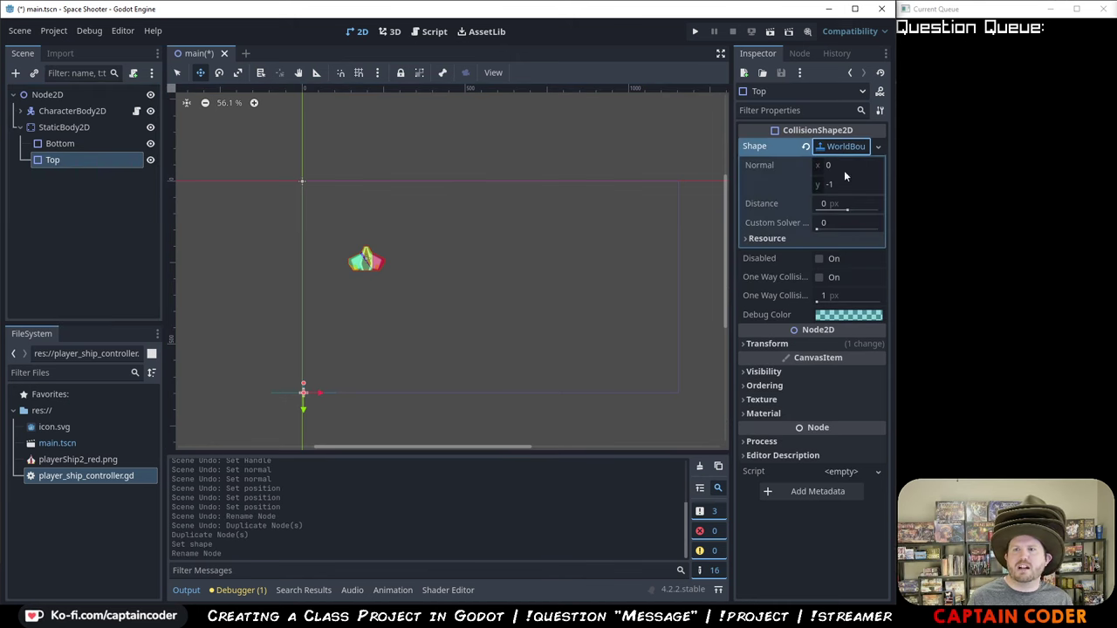
left_click(832, 185)
type("1")
key("Tab")
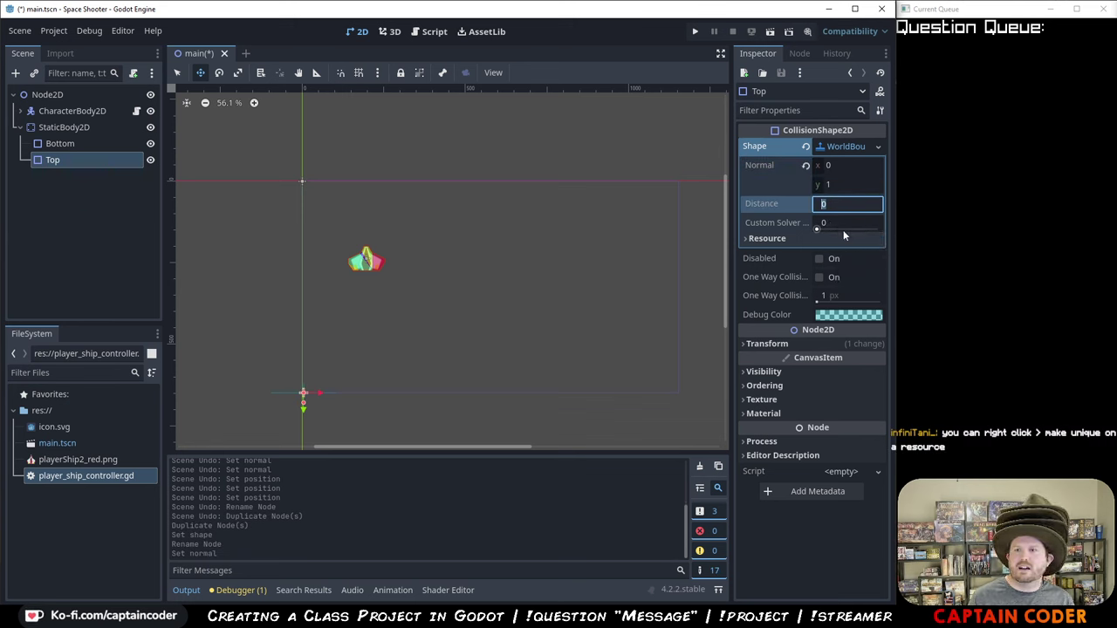
- Set the Top collision shape's position to x 0 px, y 0 px
left_click(764, 344)
left_click(828, 360)
type("0")
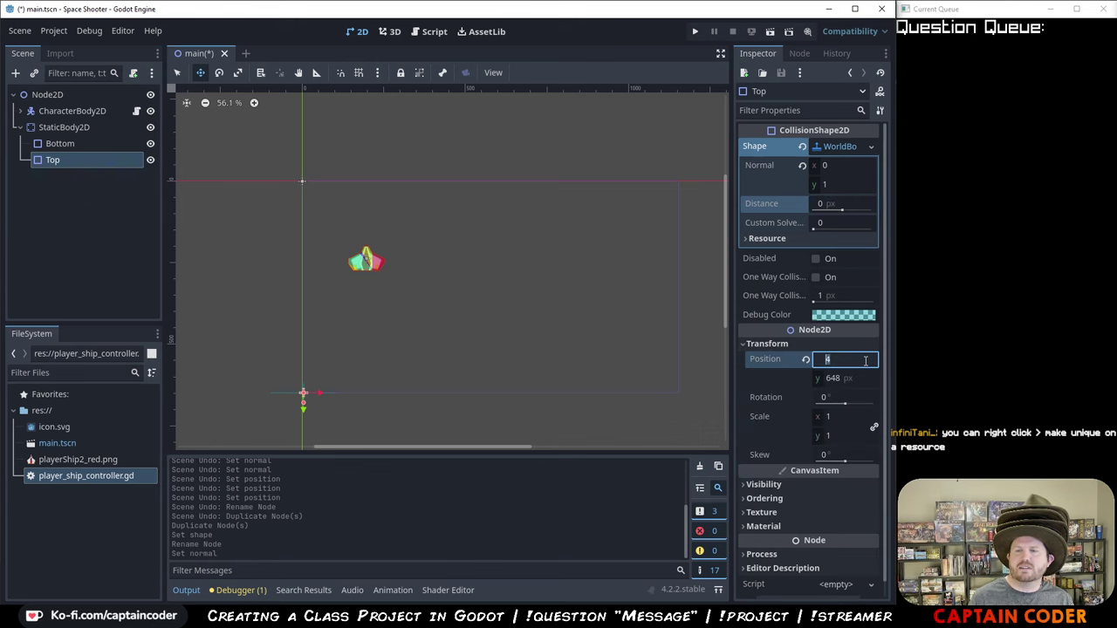
key("Tab")
type("0")
key("Return")
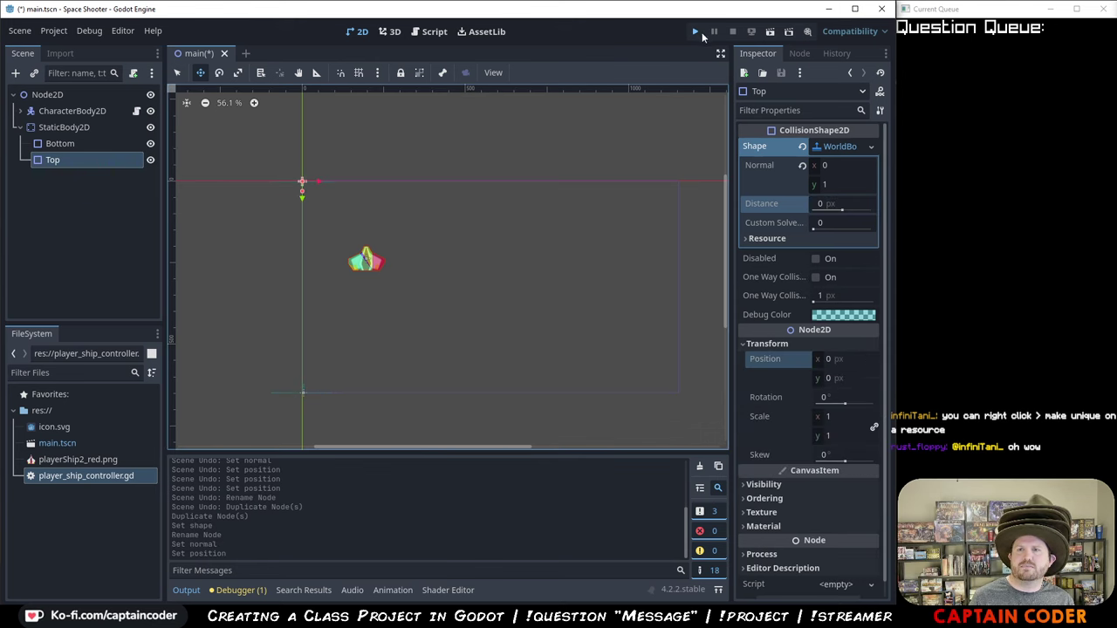
- Run the project, fly the ship up, down and sideways to test the boundaries, and close the game
left_click(702, 32)
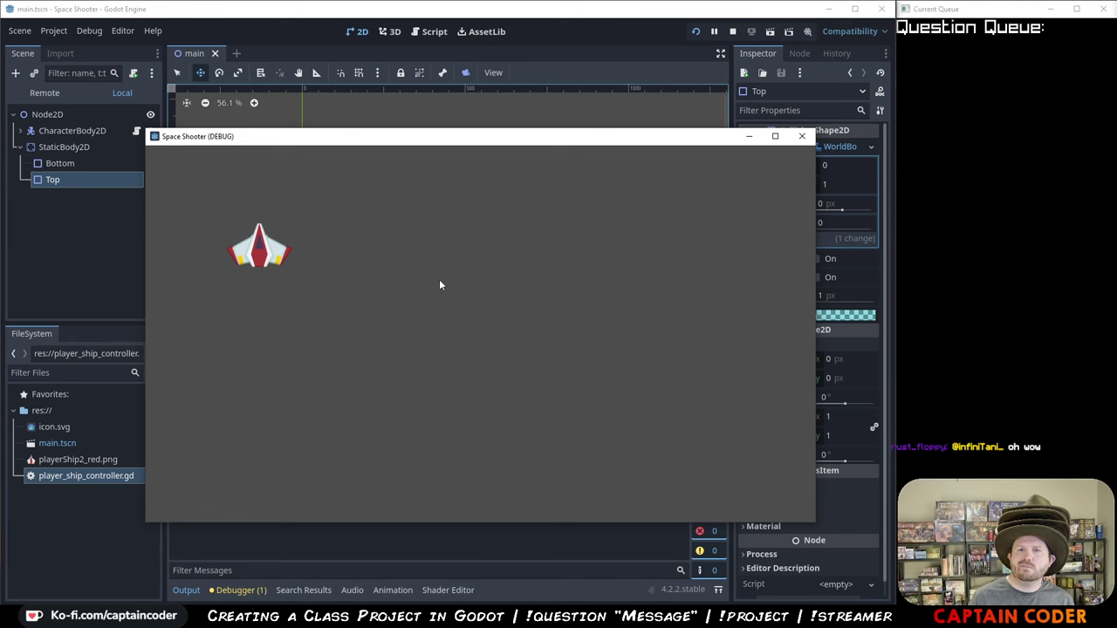
key("Up")
key("Down")
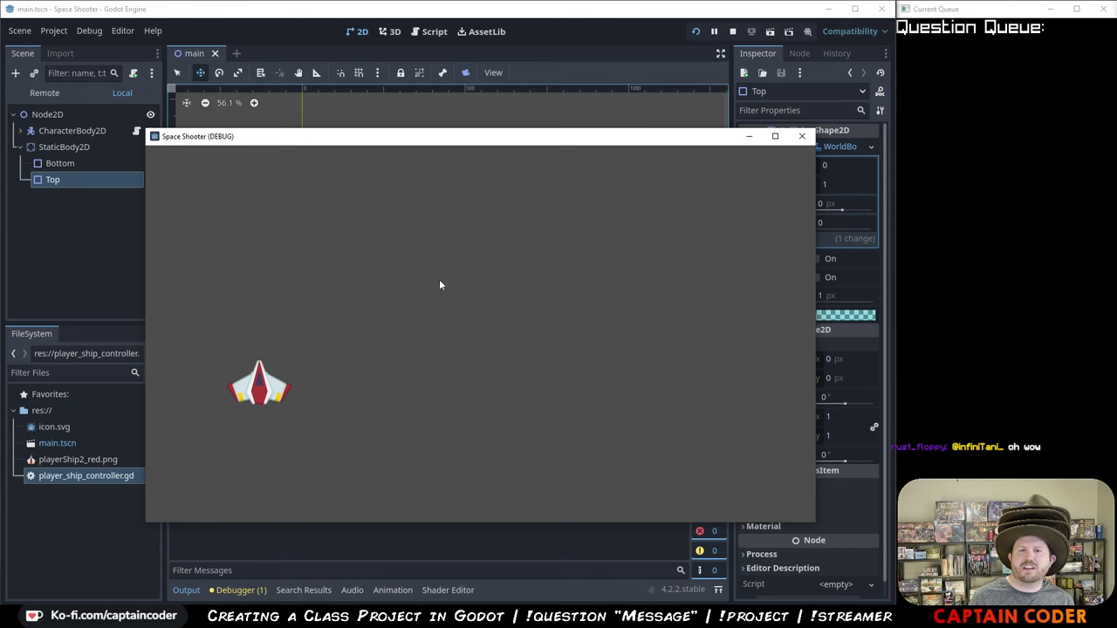
key("Left")
key("Right")
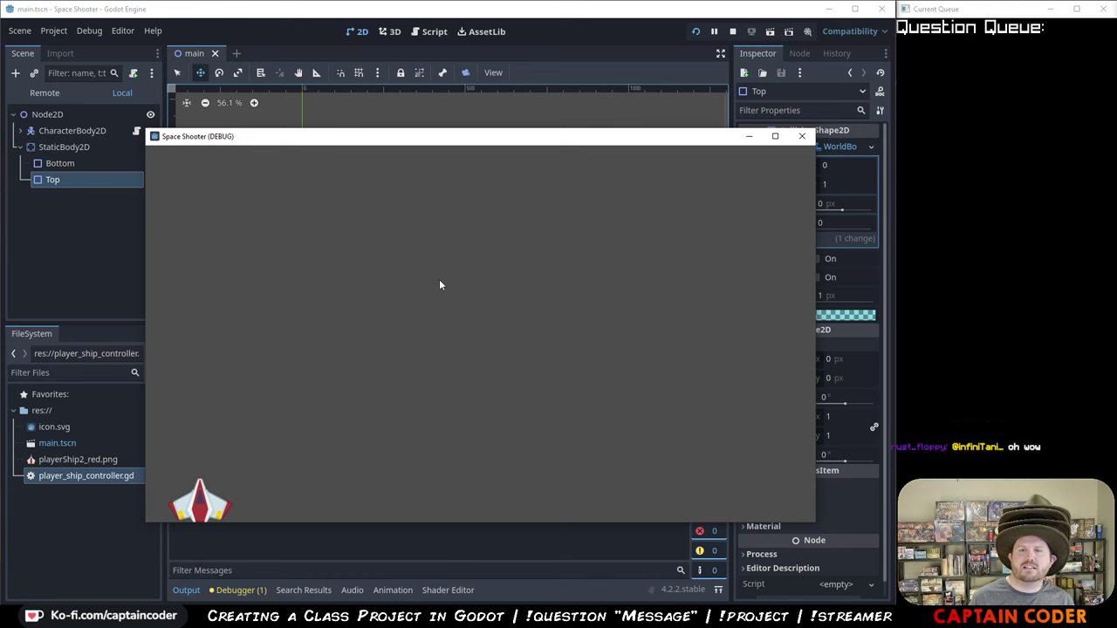
left_click(802, 136)
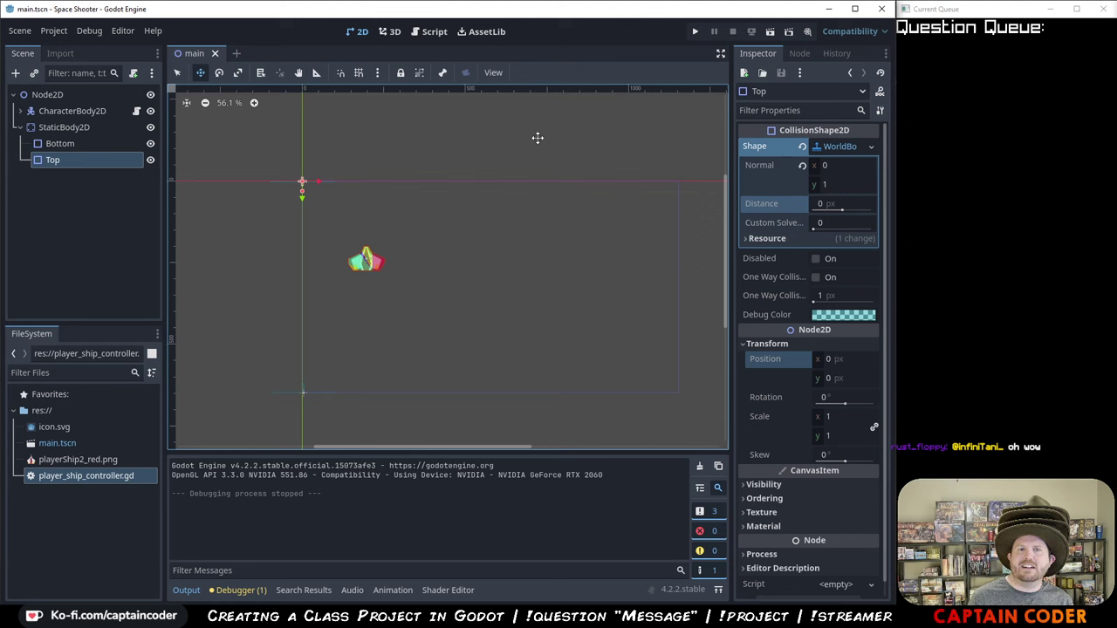
left_click(69, 147)
left_click(79, 162)
left_click(81, 144)
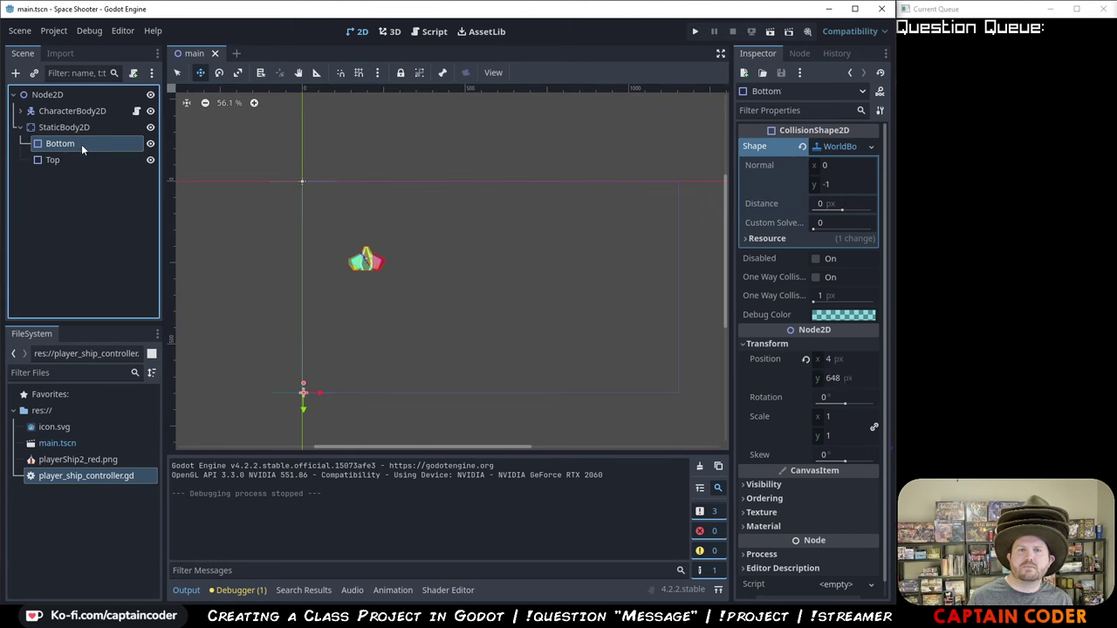
key("ctrl+d")
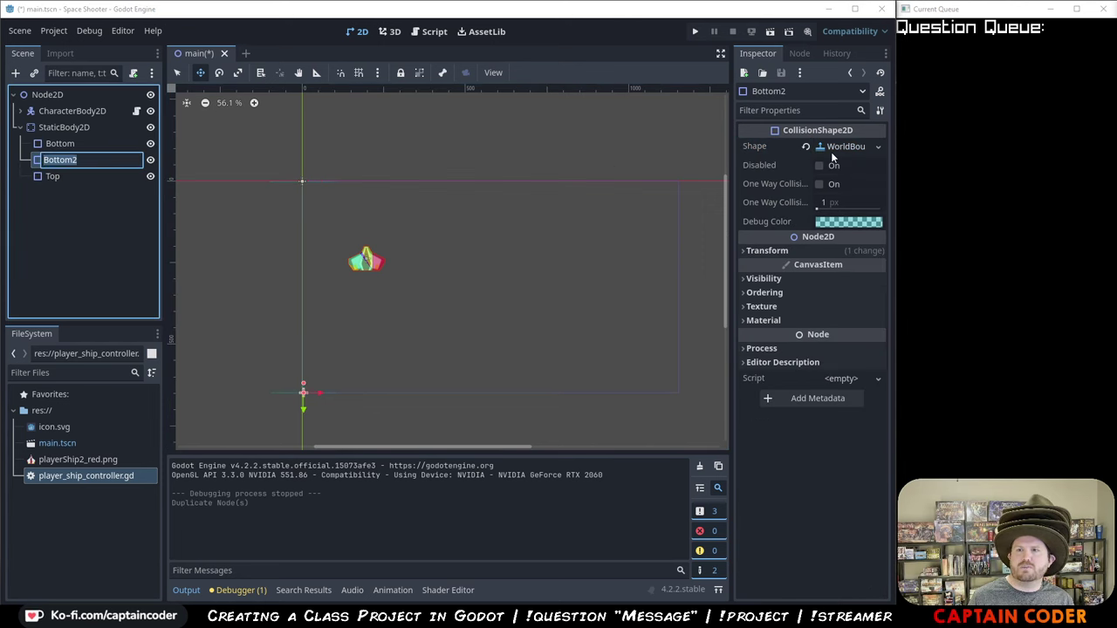
left_click(89, 164)
key("Delete")
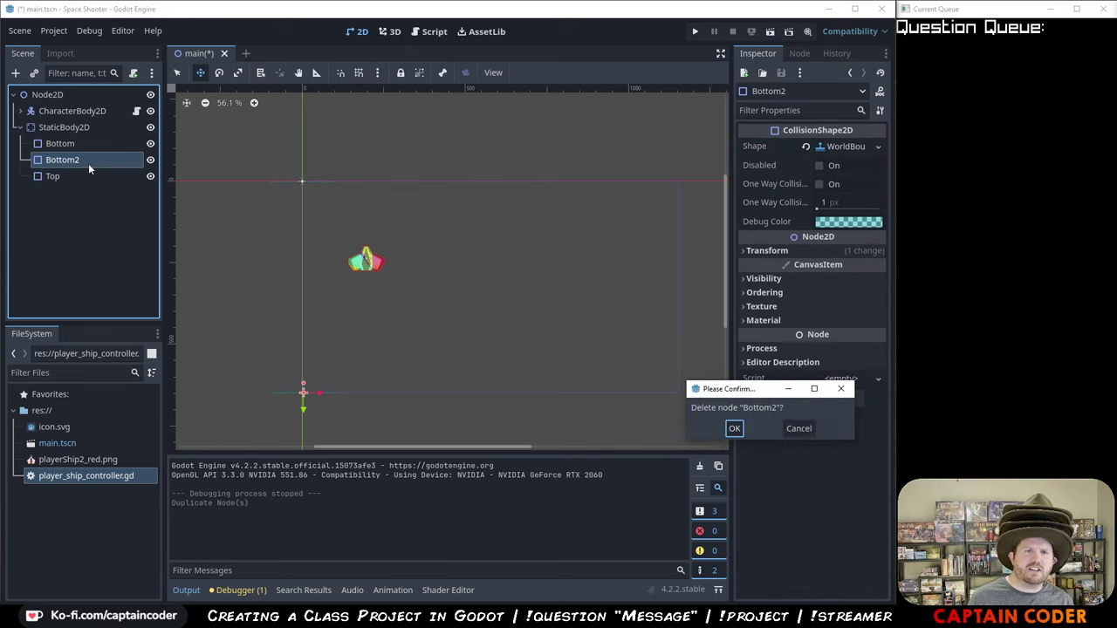
left_click(734, 429)
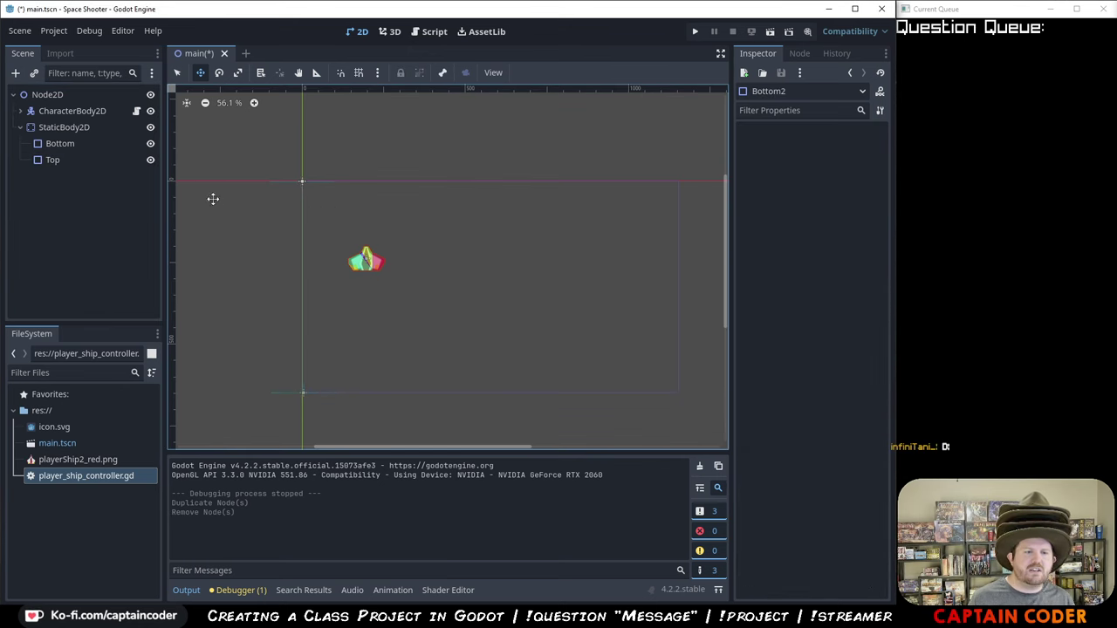
- Duplicate the Bottom collision shape and make the copy's world boundary shape unique
left_click(84, 143)
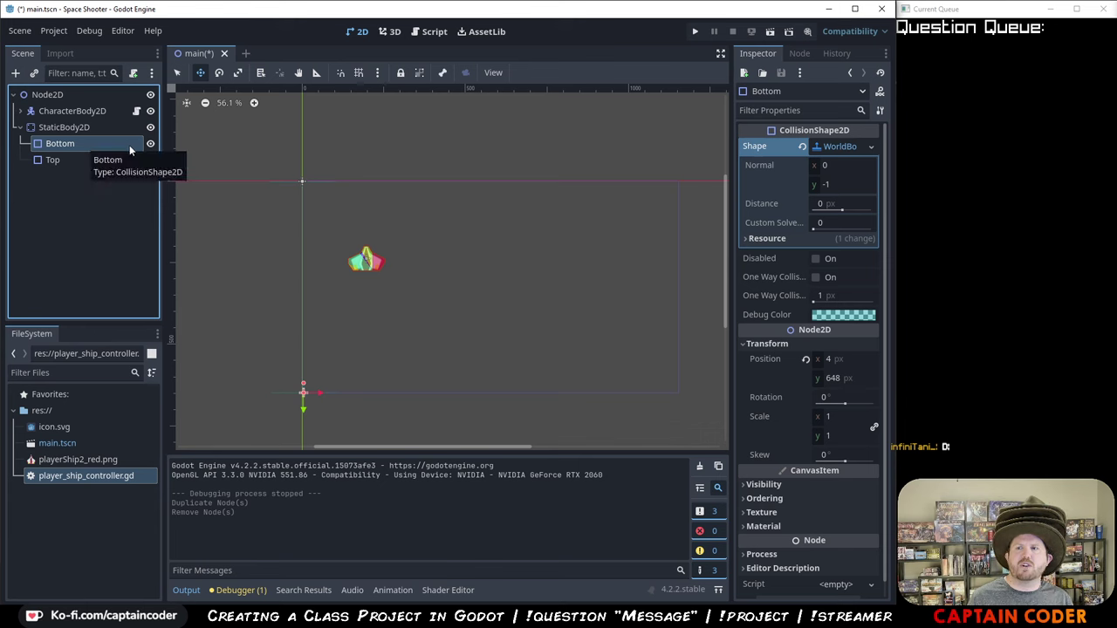
left_click(95, 144)
key("ctrl+d")
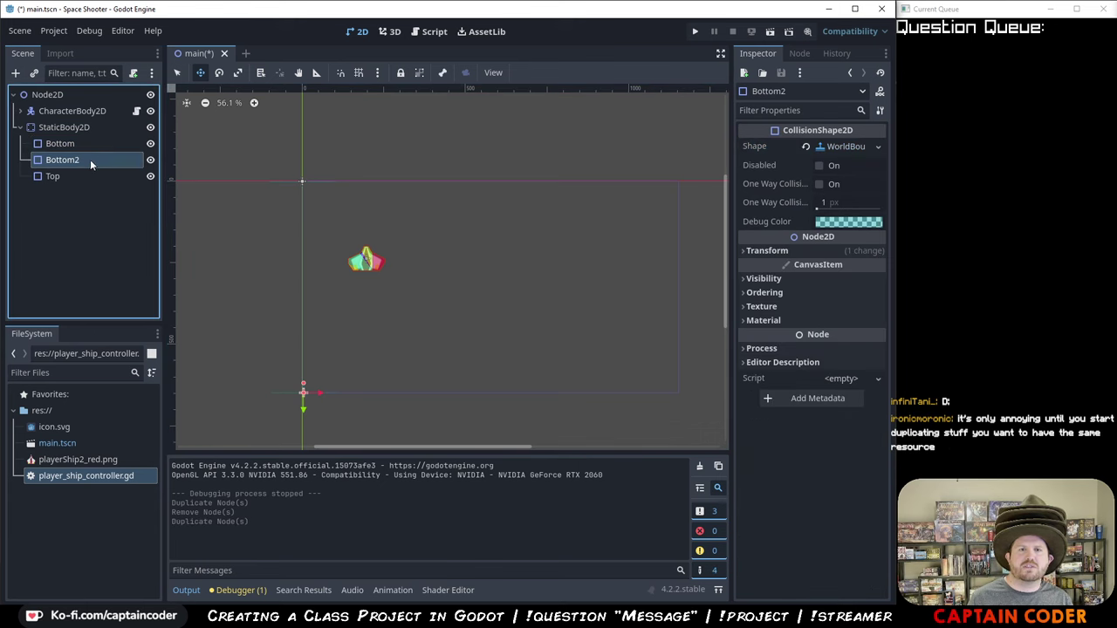
double_click(90, 161)
left_click(864, 147)
left_click(853, 148)
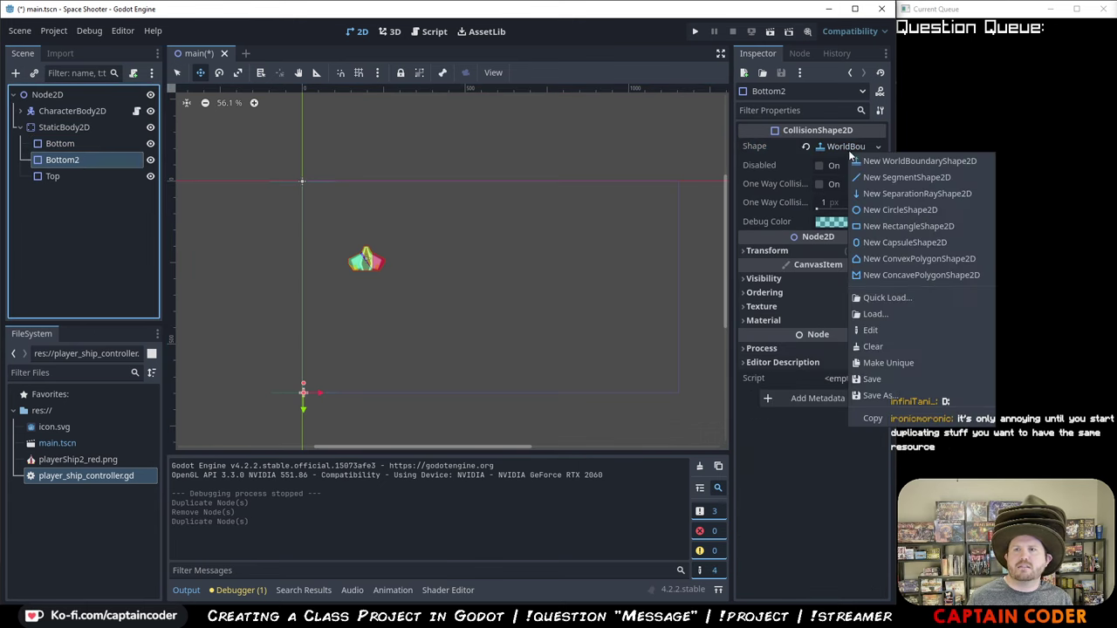
left_click(896, 363)
- Rename the Bottom2 collision shape as Left
left_click(98, 163)
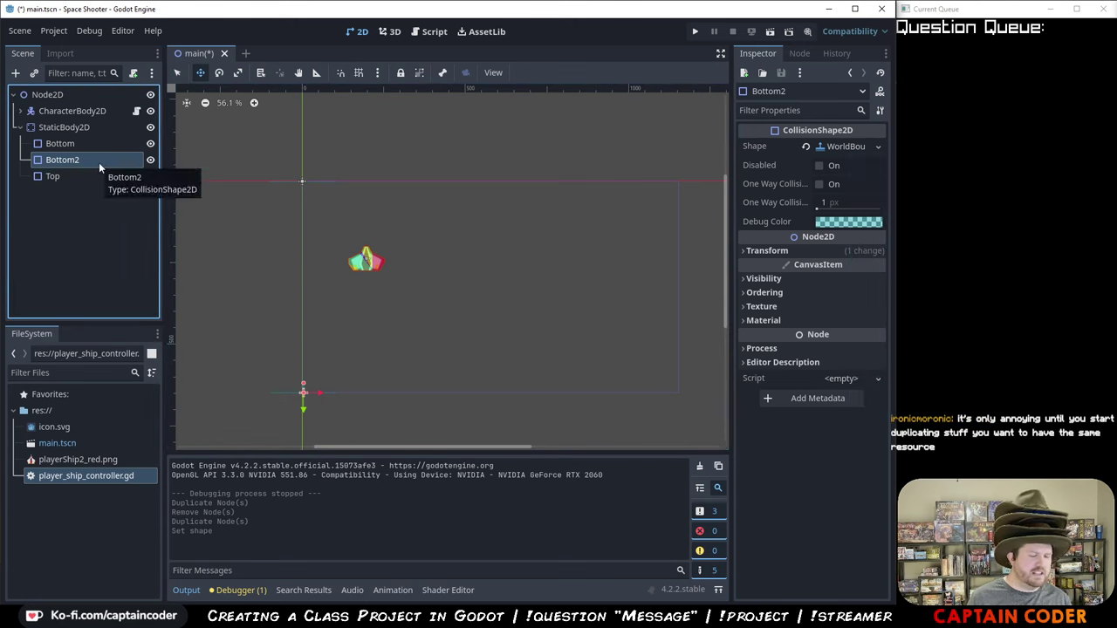
double_click(99, 162)
type("Left")
key("Return")
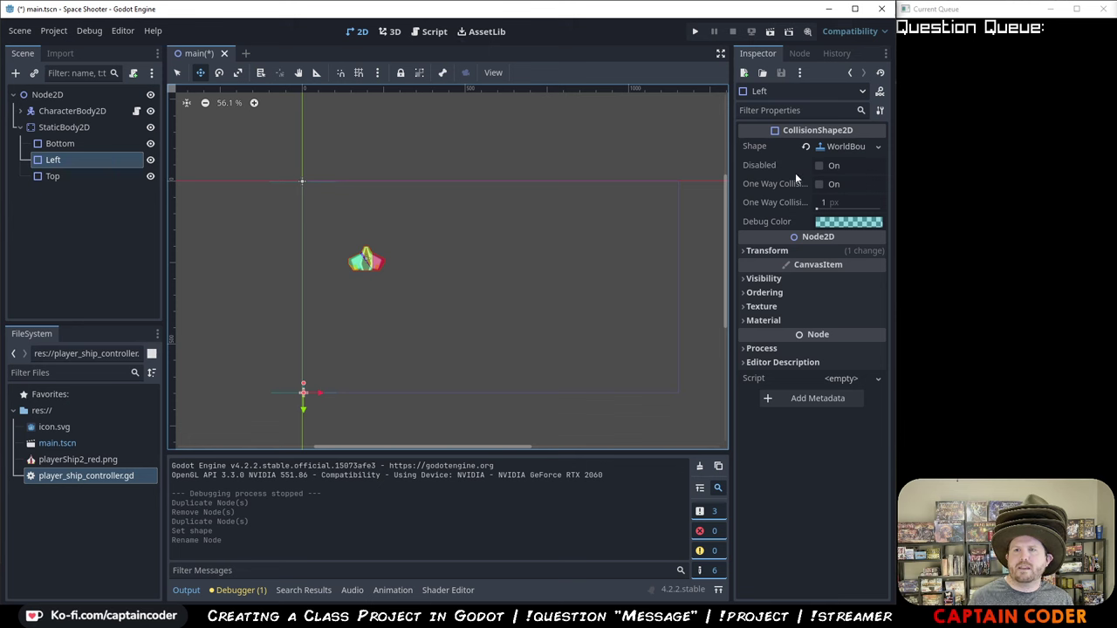
- Set the Left boundary shape's normal to x 1, y 0
left_click(834, 148)
left_click(831, 183)
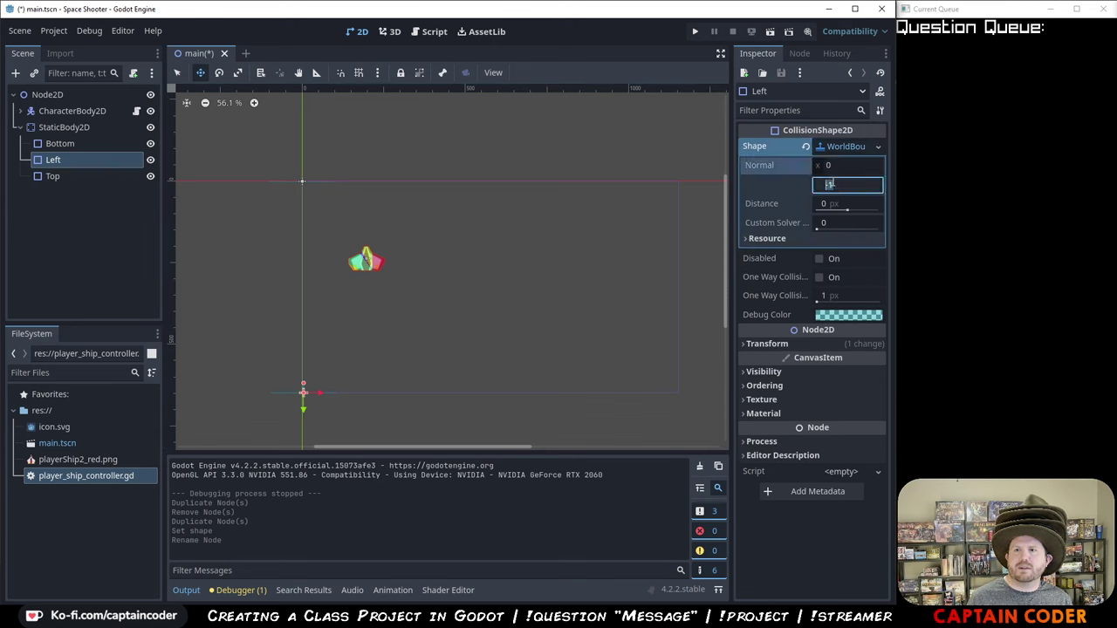
type("0")
key("Return")
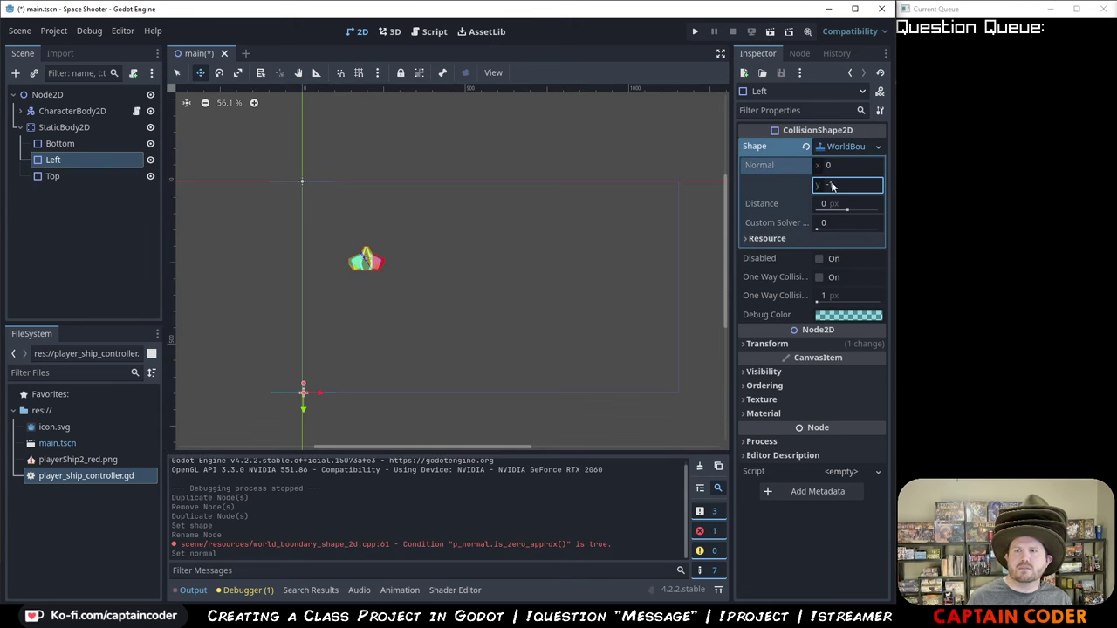
left_click(828, 165)
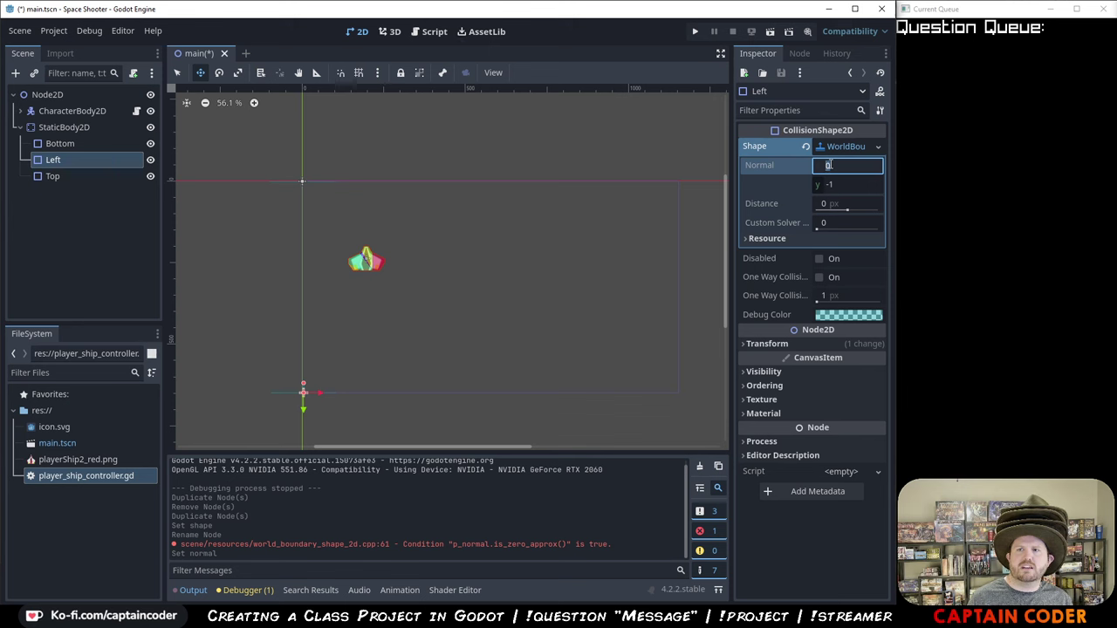
type("1")
key("Return")
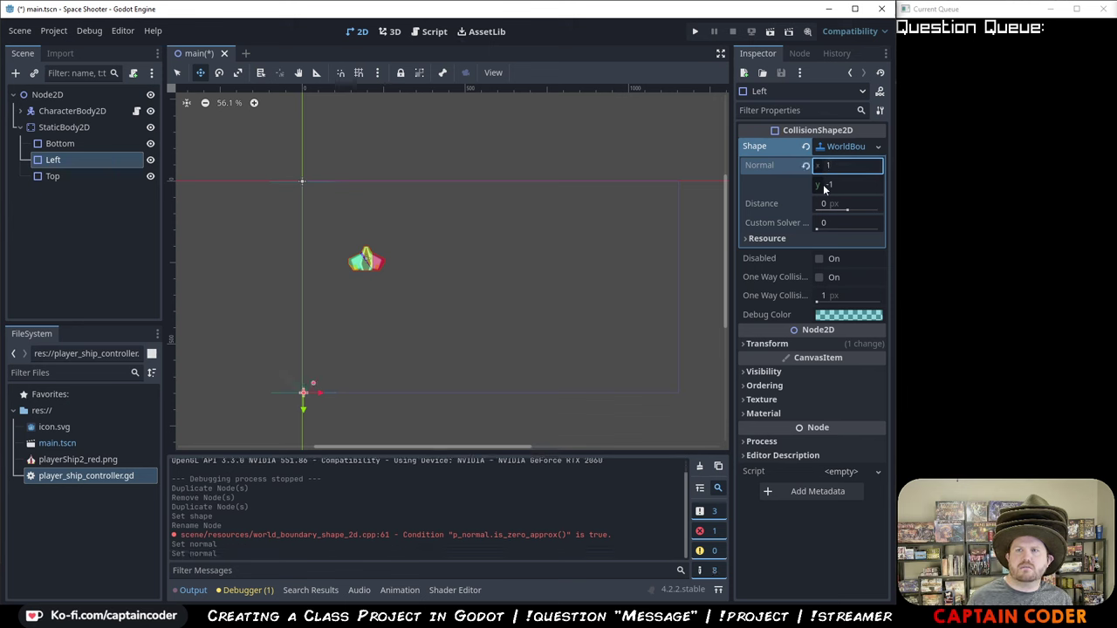
left_click(824, 187)
type("0")
key("Return")
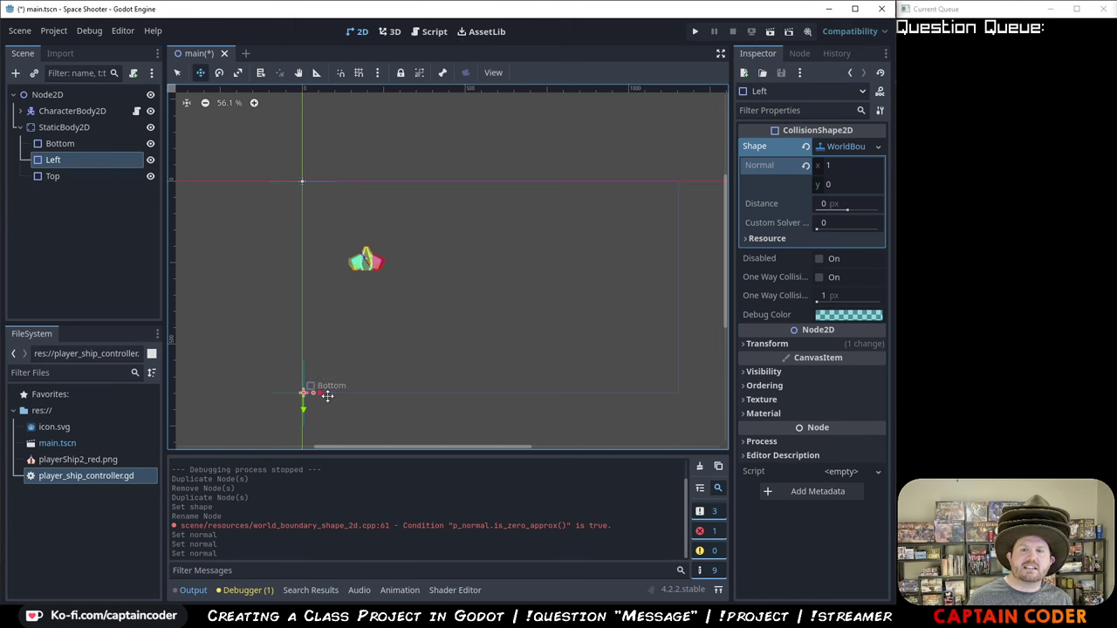
- Set the Left collision shape's position to x 0, y 0 and save the scene
left_click_drag(324, 396, 307, 374)
key("ctrl+z")
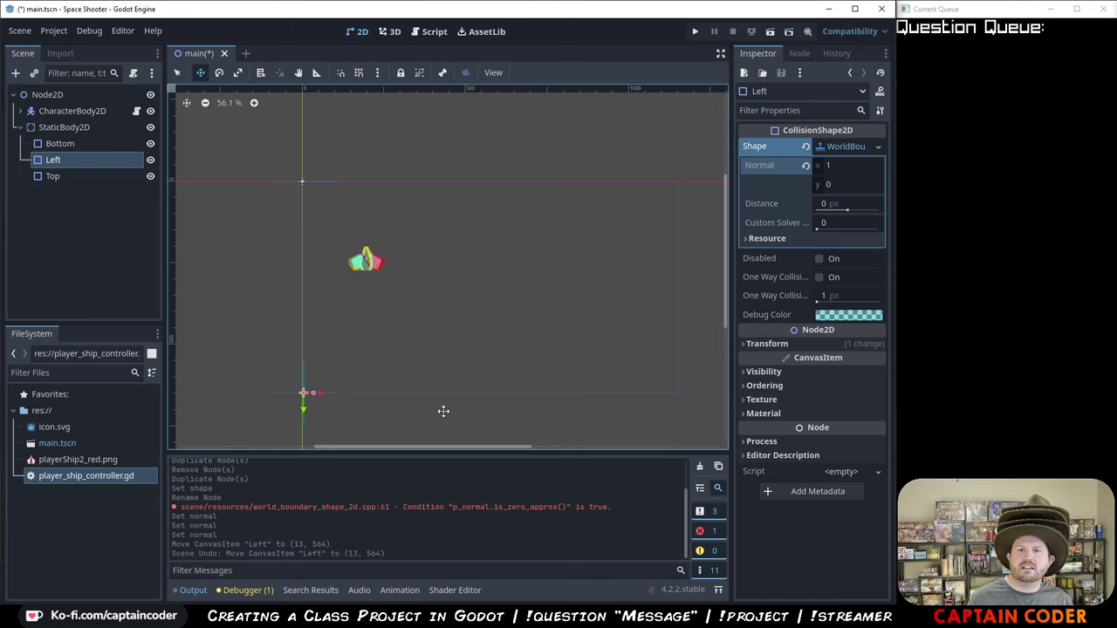
left_click(756, 345)
left_click(834, 358)
type("0")
key("Tab")
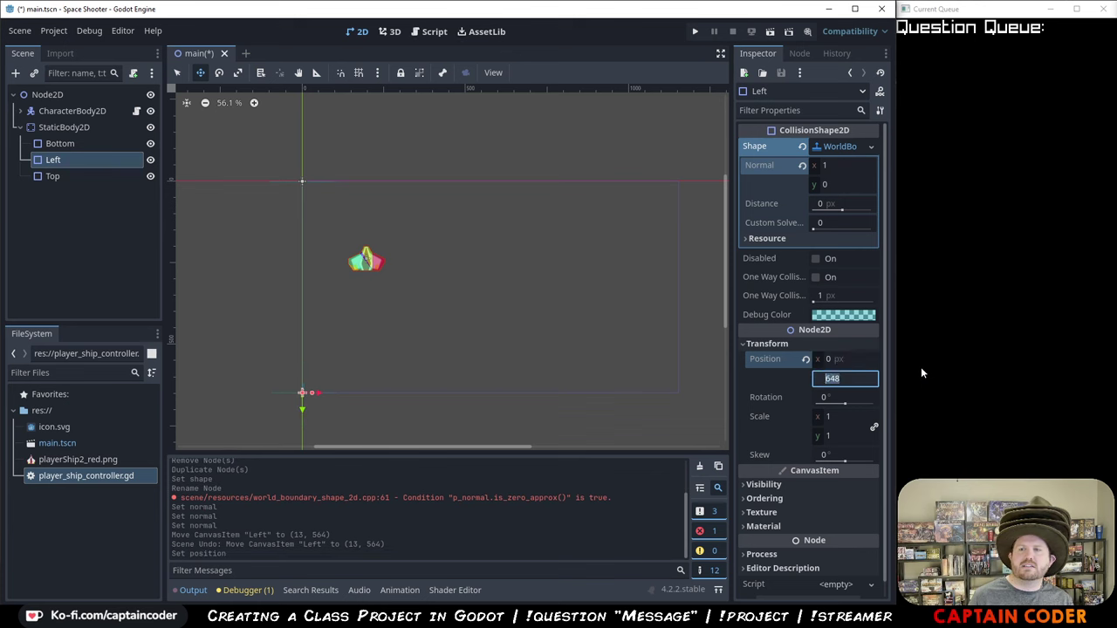
type("0")
key("Return")
key("ctrl+s")
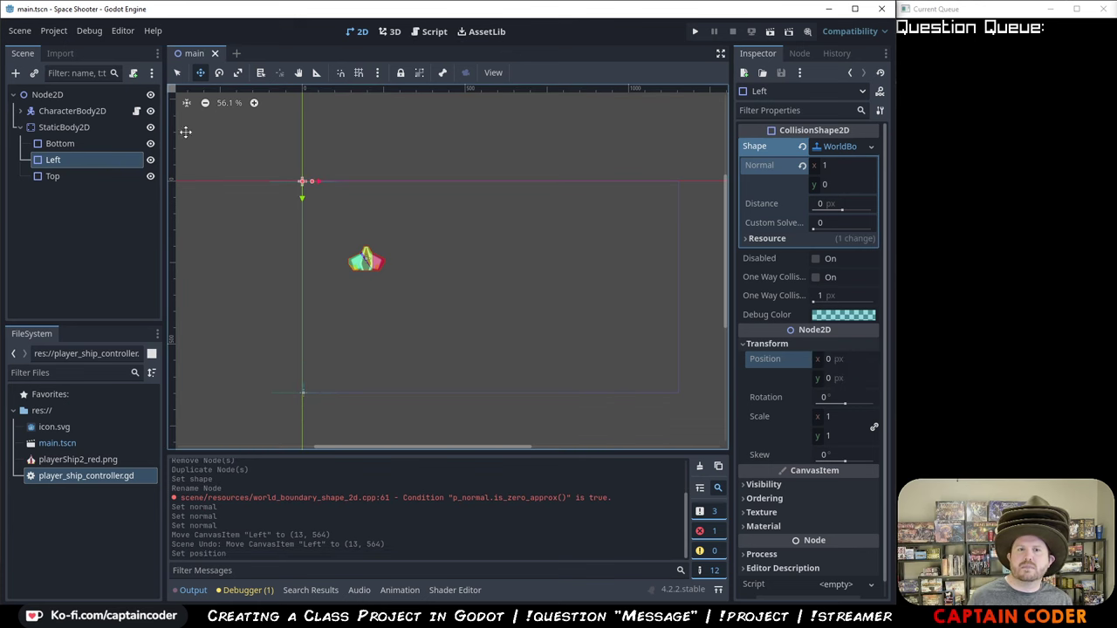
- Run the project, fly the ship sideways to test the Left boundary, and stop the game
left_click(696, 32)
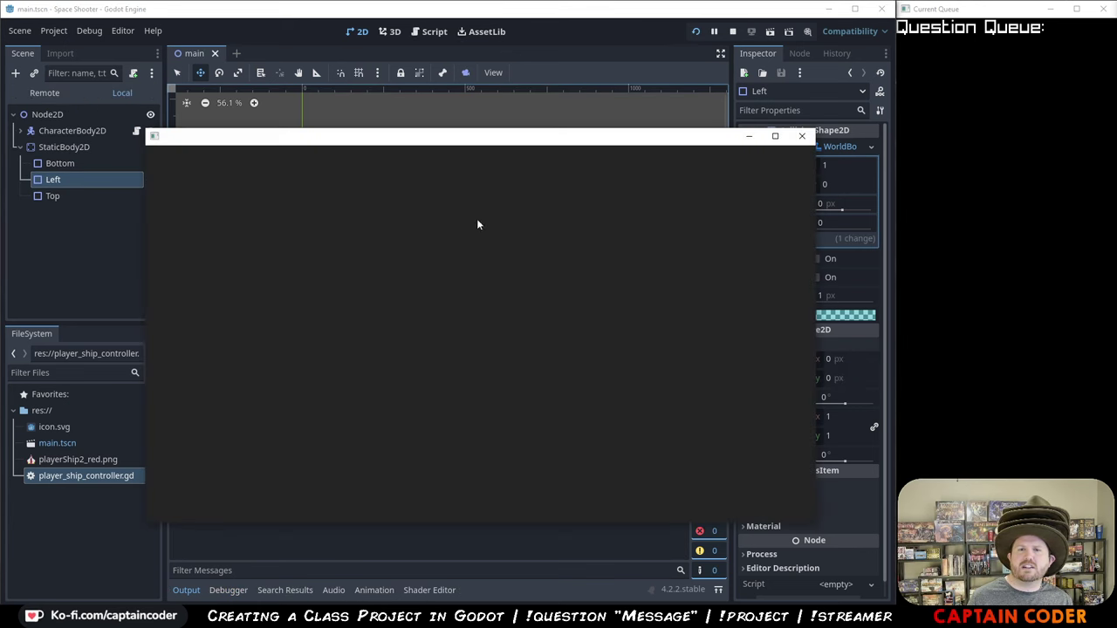
key("Right")
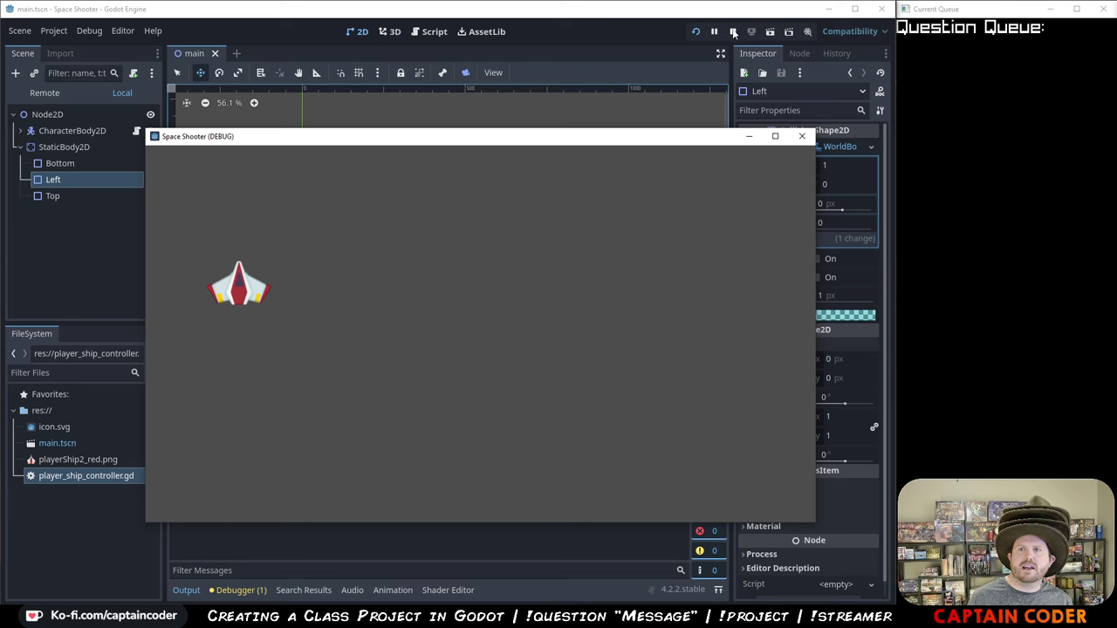
key("F8")
- Move the Left collision shape below Top, duplicate it, and rename the copy Right
left_click_drag(88, 160, 86, 179)
key("ctrl+d")
double_click(80, 191)
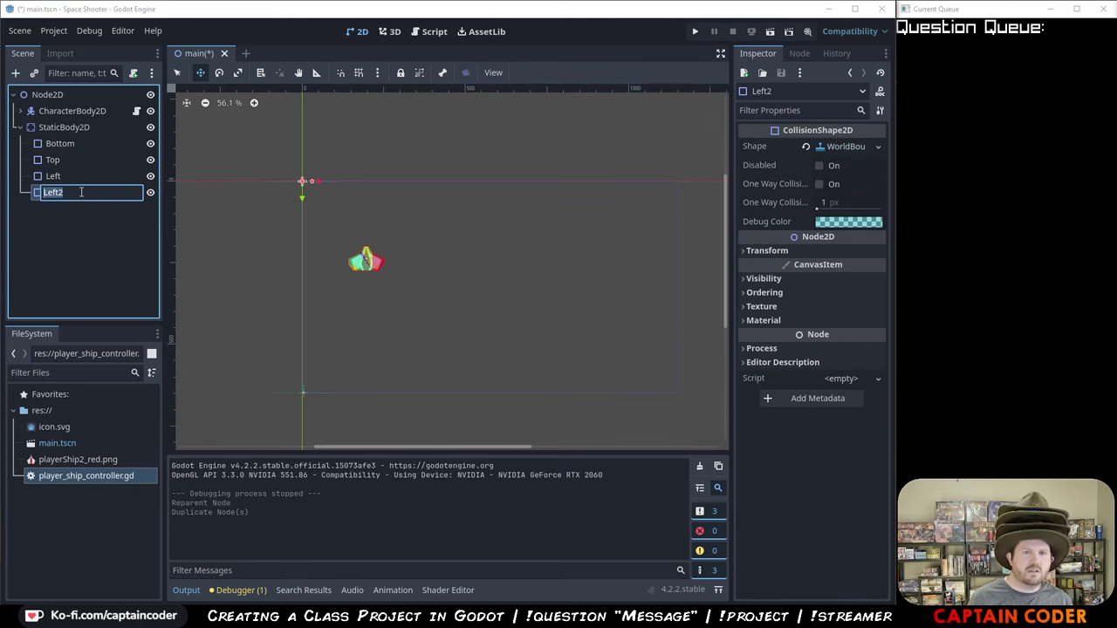
type("Right")
key("Return")
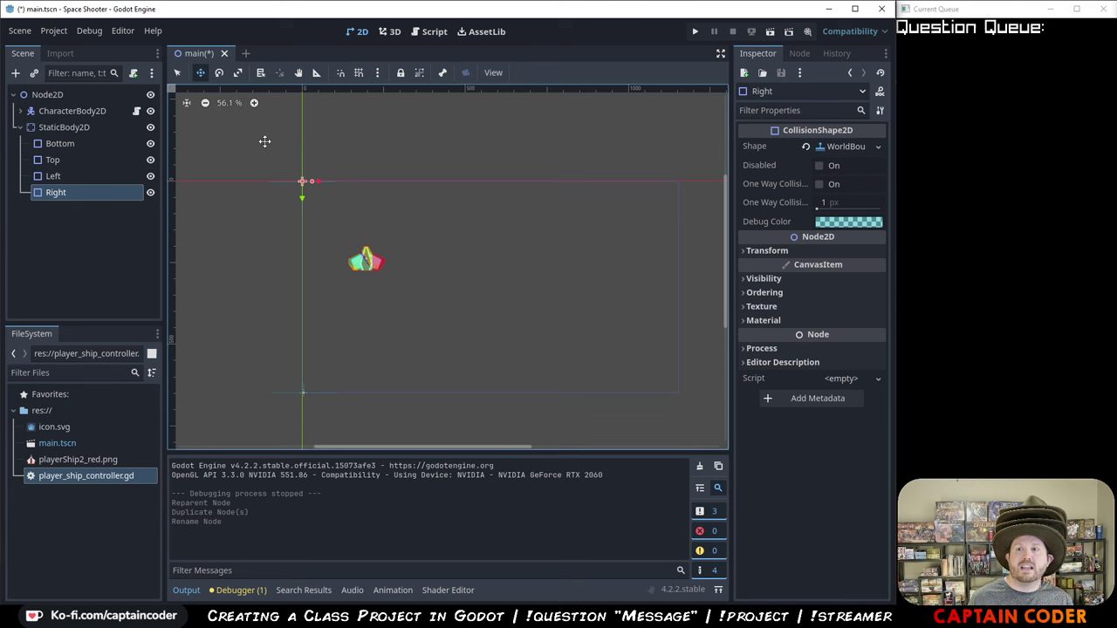
- Make the Right collision shape's world boundary unique and set its normal x to -1
left_click(838, 146)
right_click(838, 146)
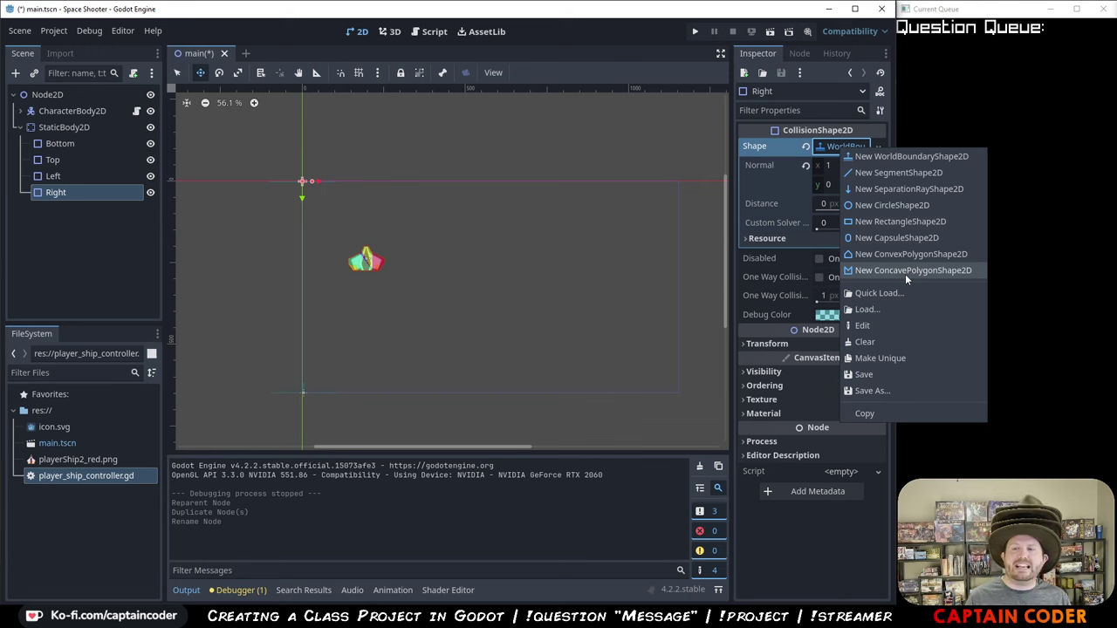
left_click(909, 358)
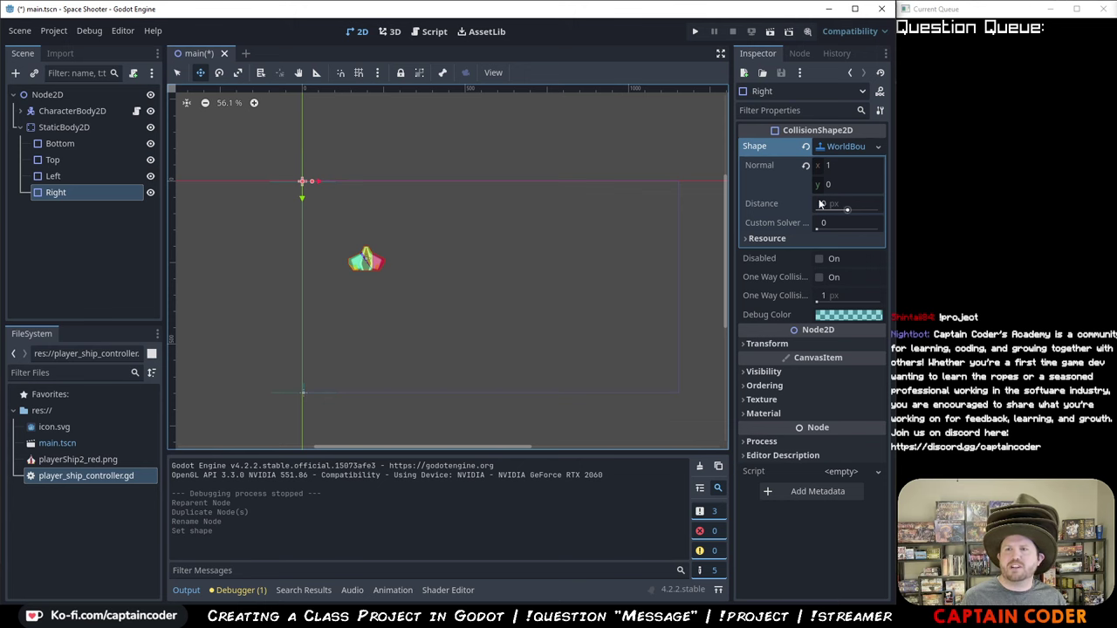
left_click(830, 166)
type("-1")
key("Return")
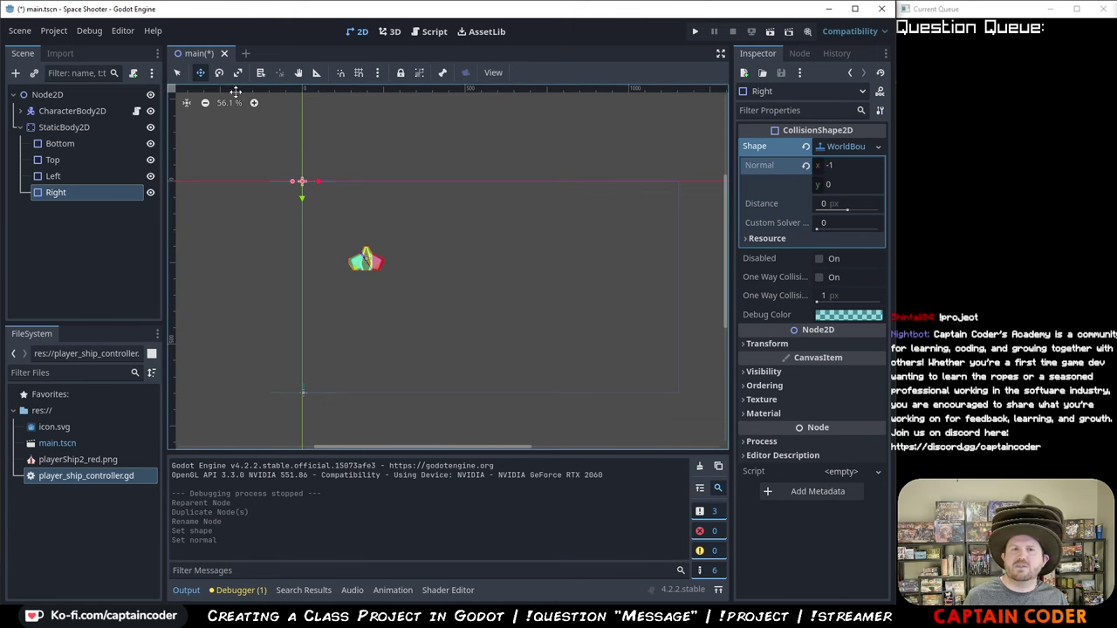
- Look up the viewport width in the project's window size settings
left_click(70, 30)
left_click(76, 47)
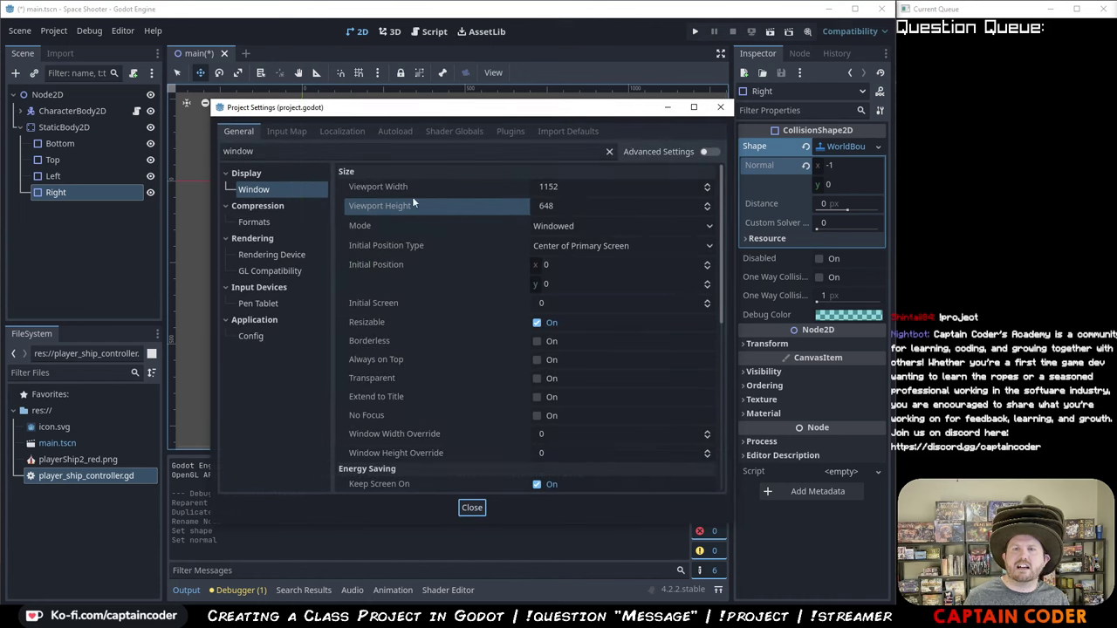
left_click(584, 184)
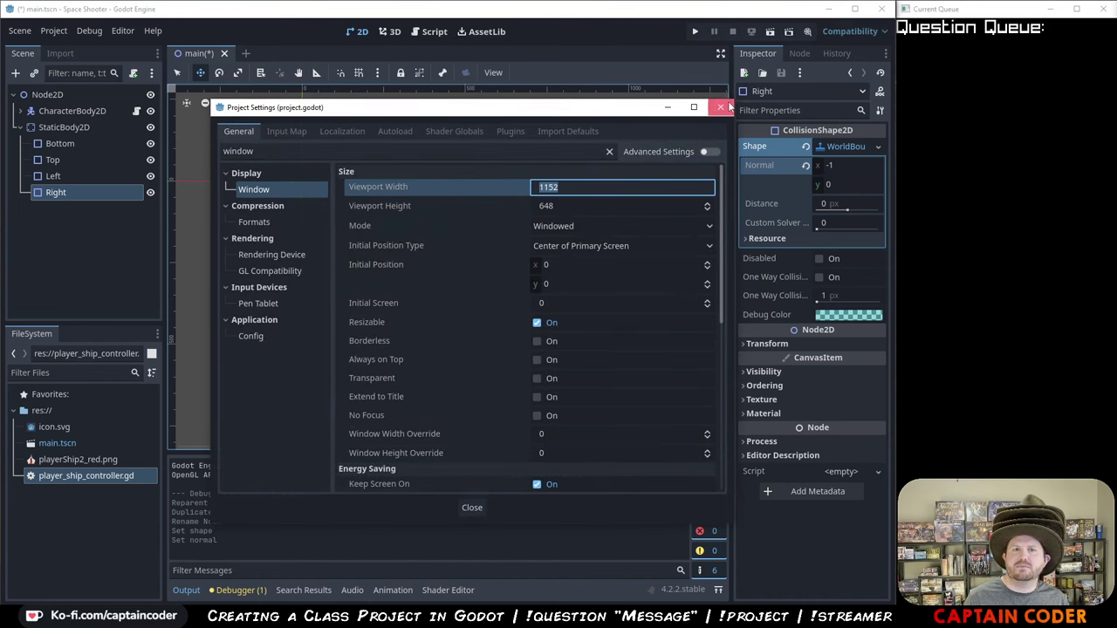
left_click(720, 106)
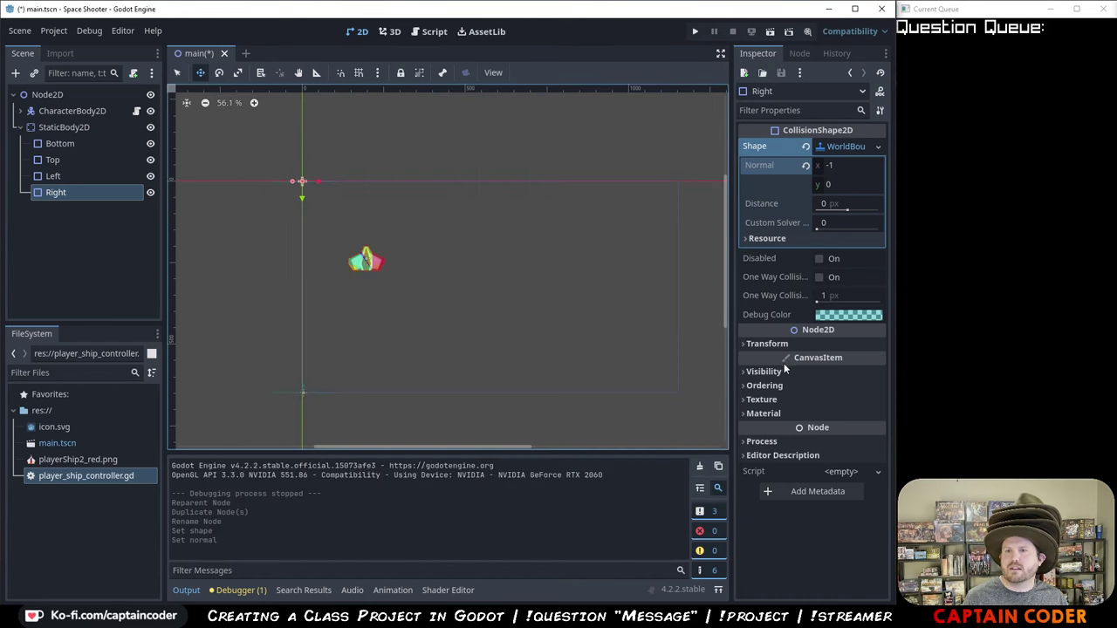
left_click(767, 343)
left_click(838, 378)
type("1152")
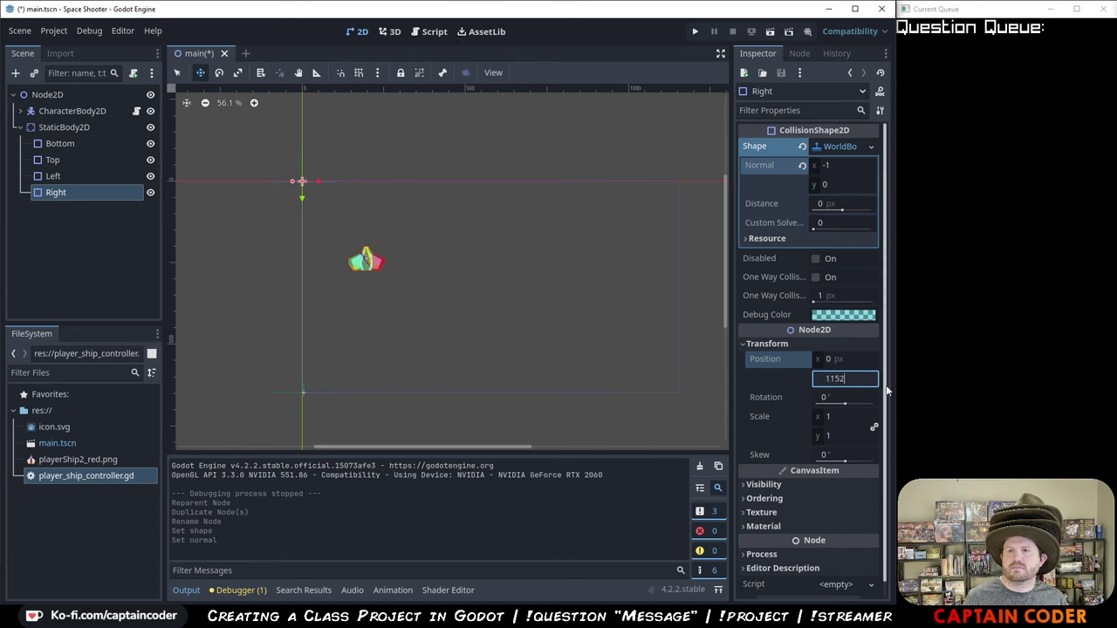
key("Return")
key("ctrl+z")
- Set the Right collision shape's x position to 1152 px
left_click(829, 359)
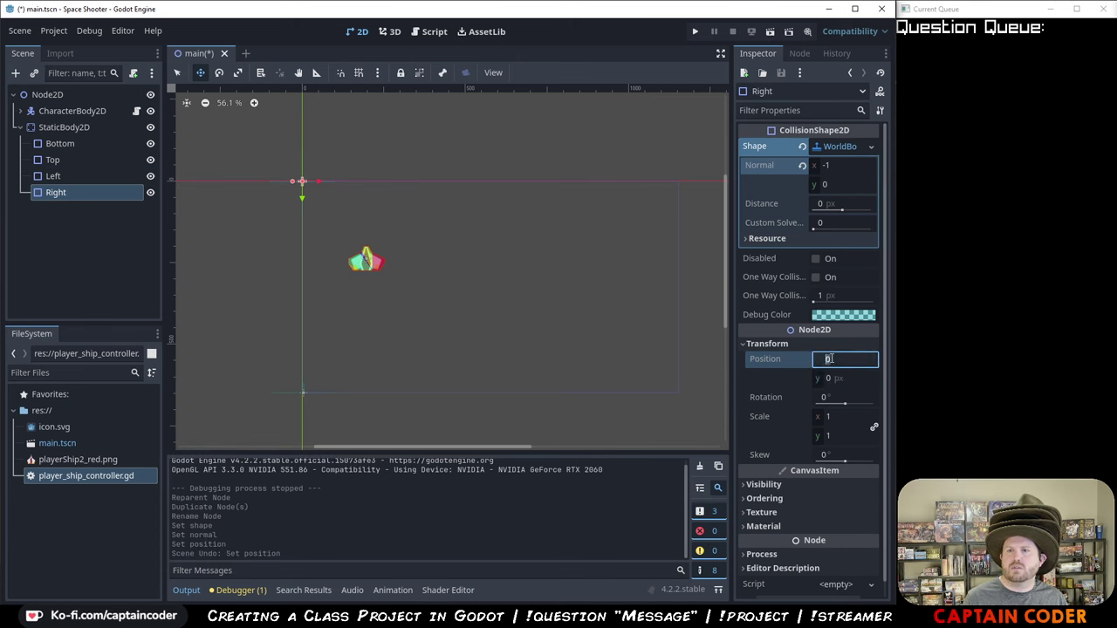
key("Return")
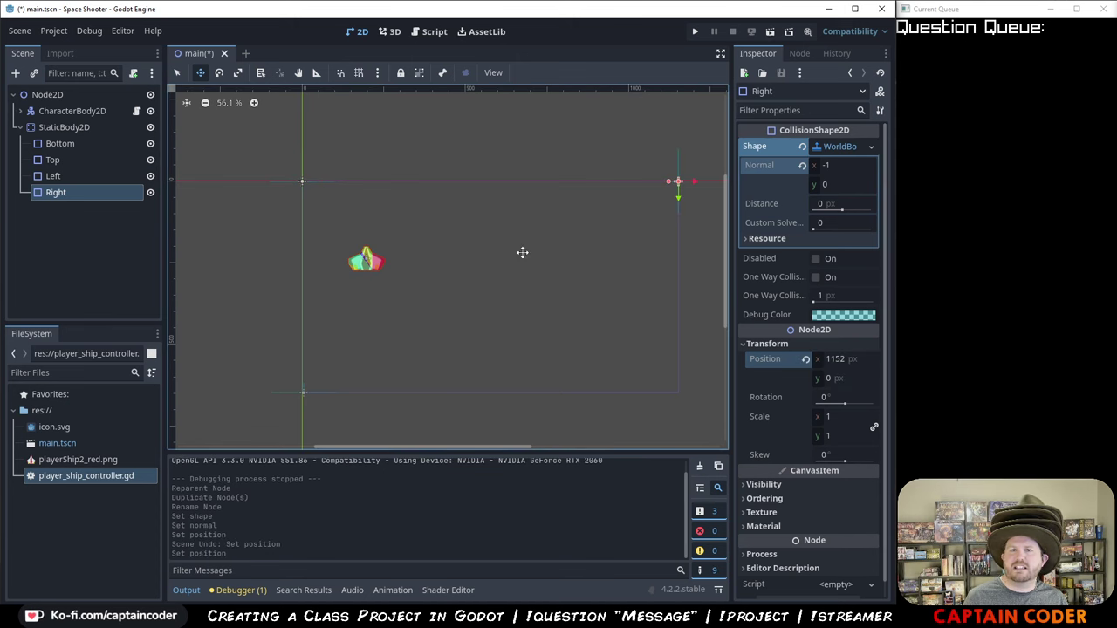
- Run the project, fly the ship against the left, top, right and bottom boundaries, and close the game
left_click(696, 32)
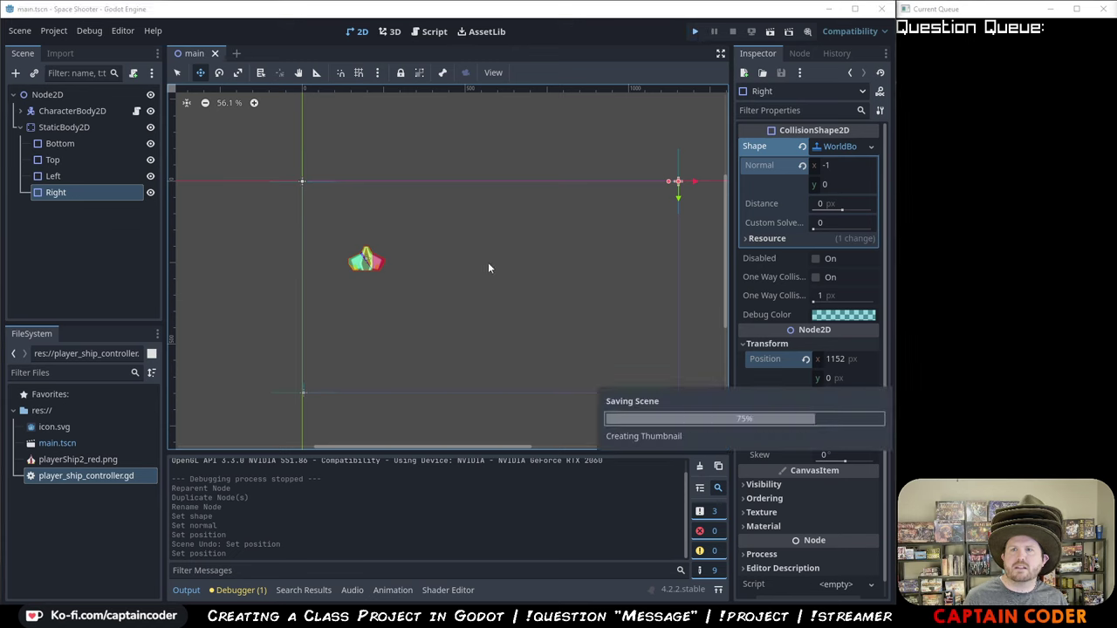
key("Left")
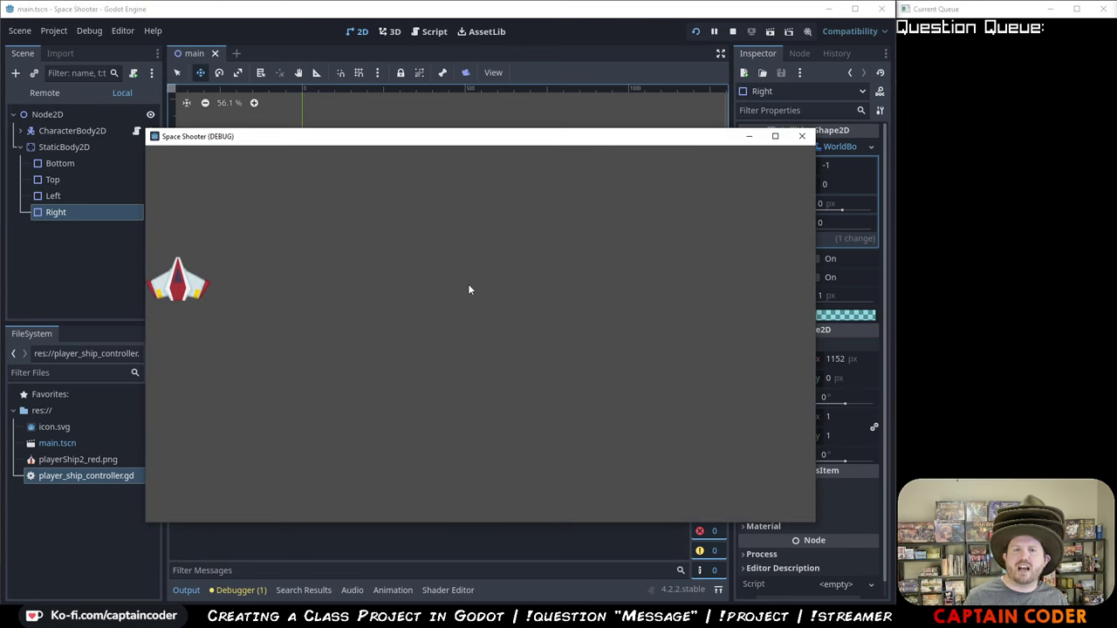
key("Up")
key("Right")
key("Right")
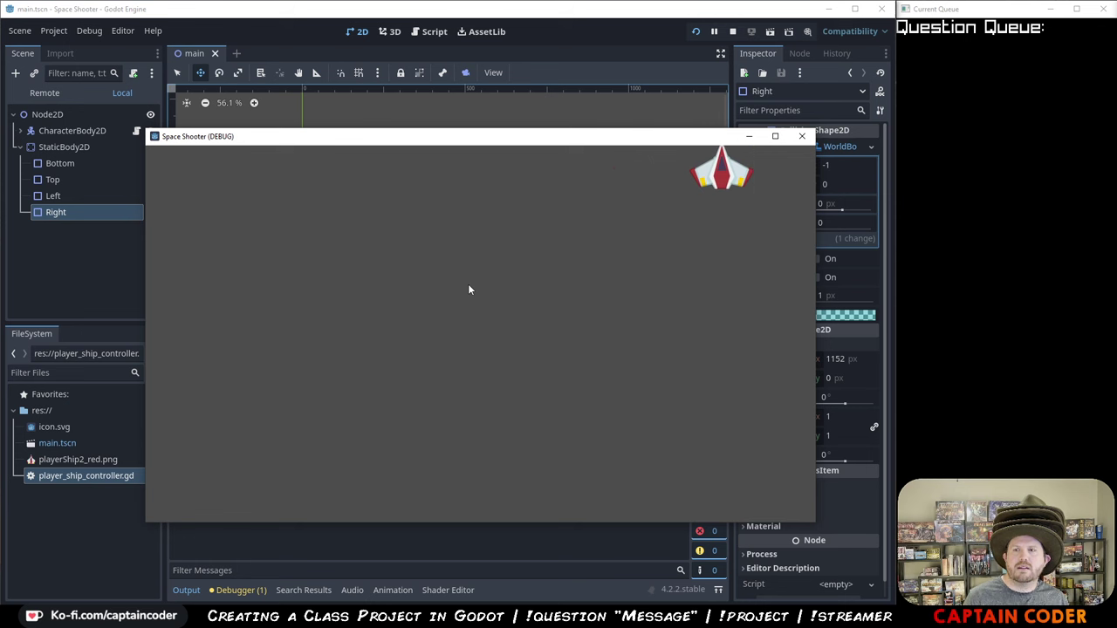
key("Down")
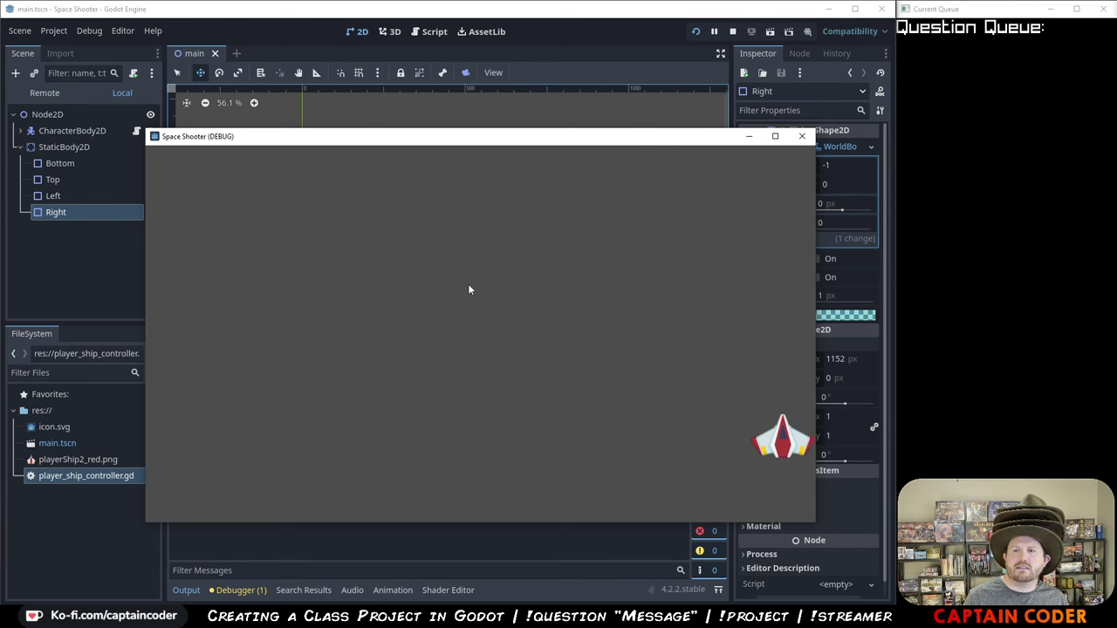
key("Left")
key("Left")
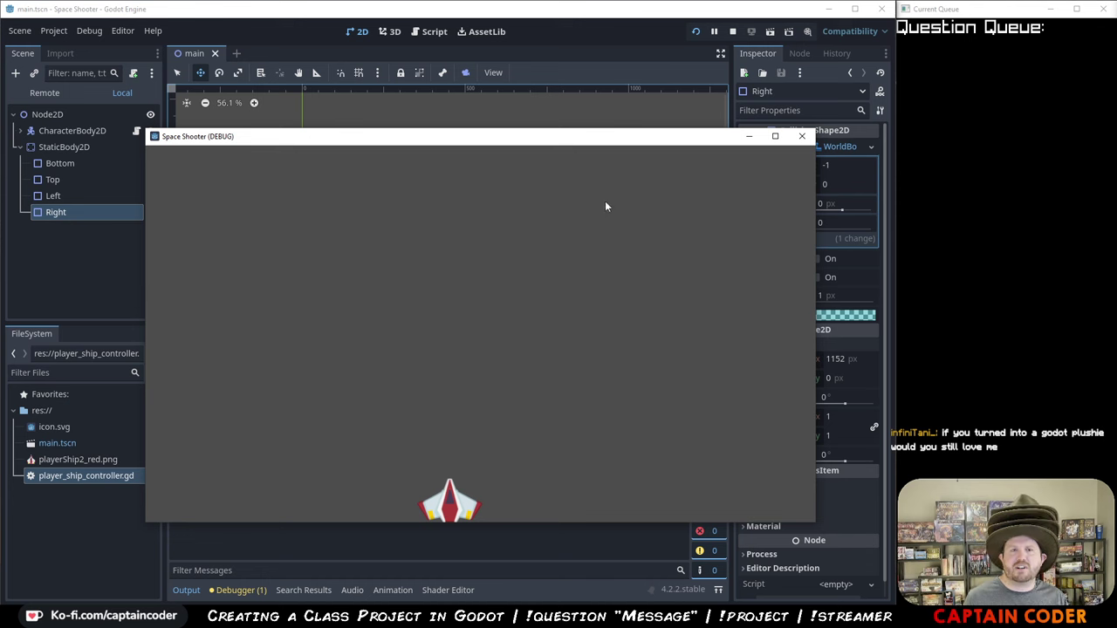
left_click(801, 136)
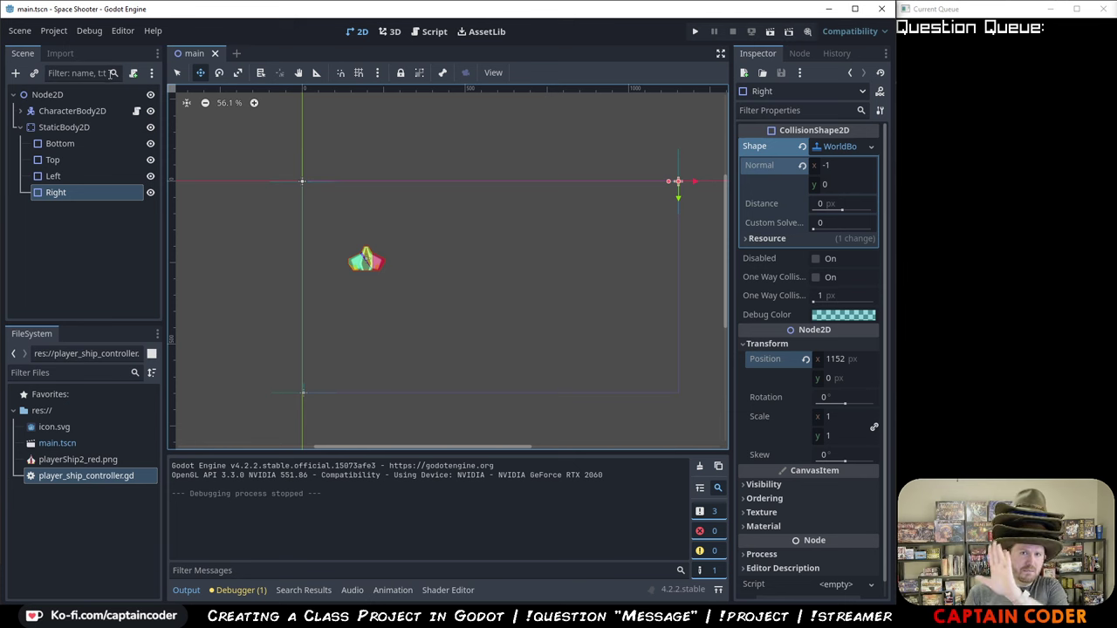
- Delete the StaticBody2D together with its Bottom, Top, Left and Right collision shapes
left_click(43, 127)
left_click(67, 193)
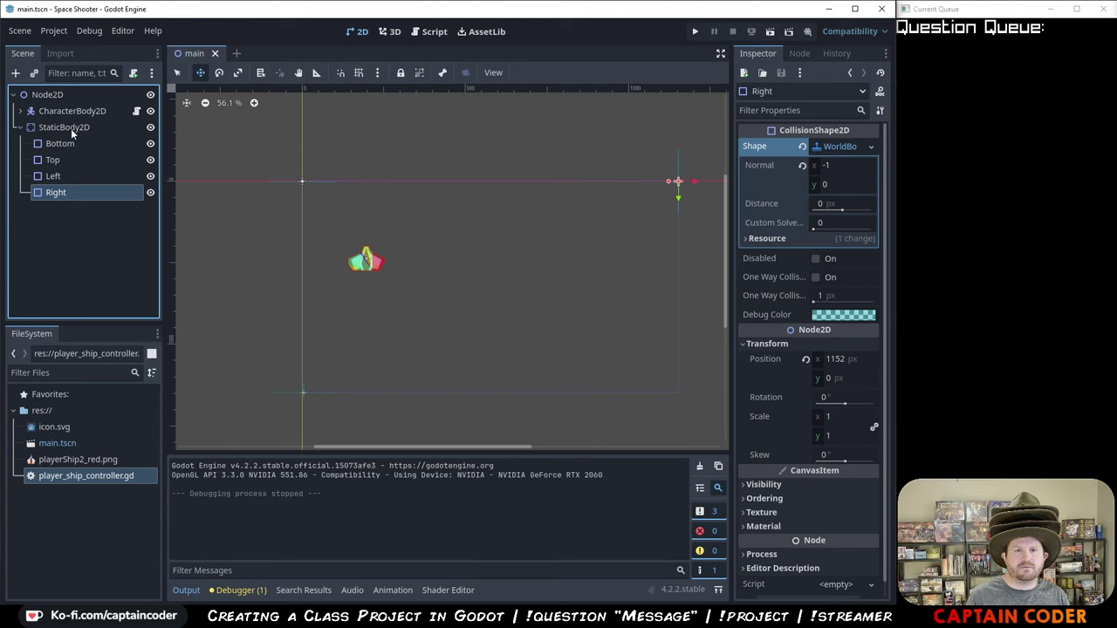
left_click(71, 129, "shift")
key("Delete")
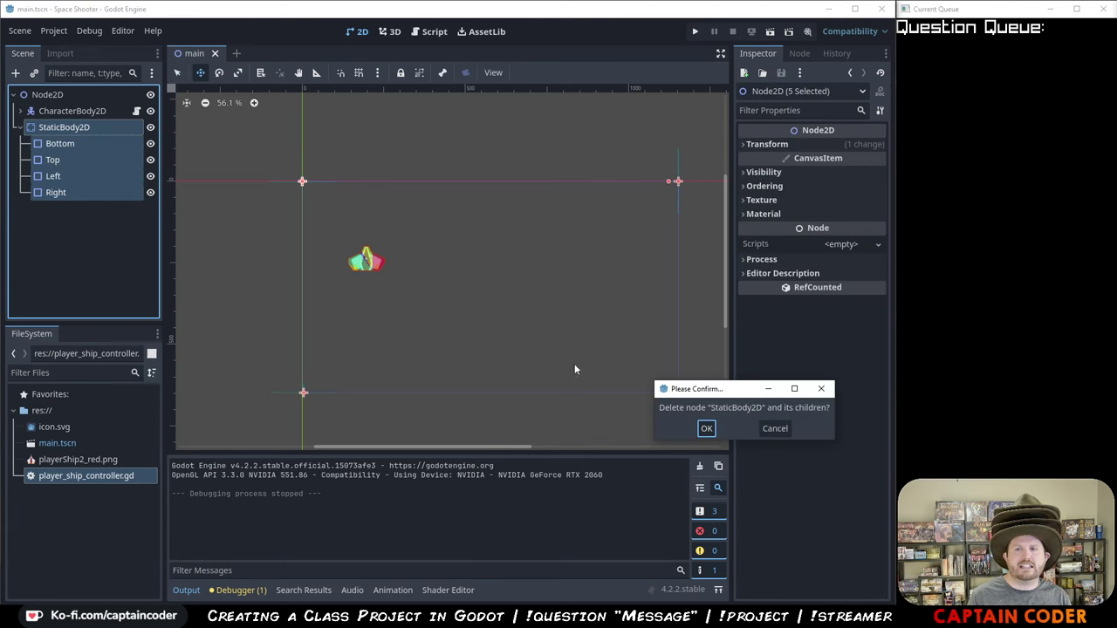
left_click(705, 428)
- Reset the CharacterBody2D's position to x 0, y 0, save the scene, and expand the node's children
left_click(80, 111)
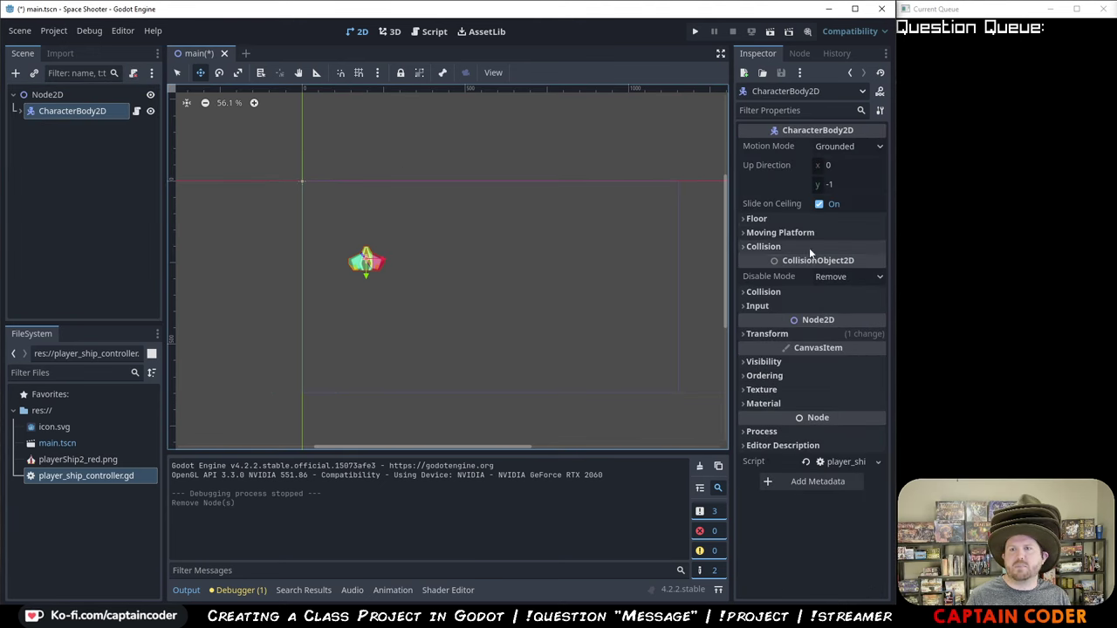
left_click(757, 334)
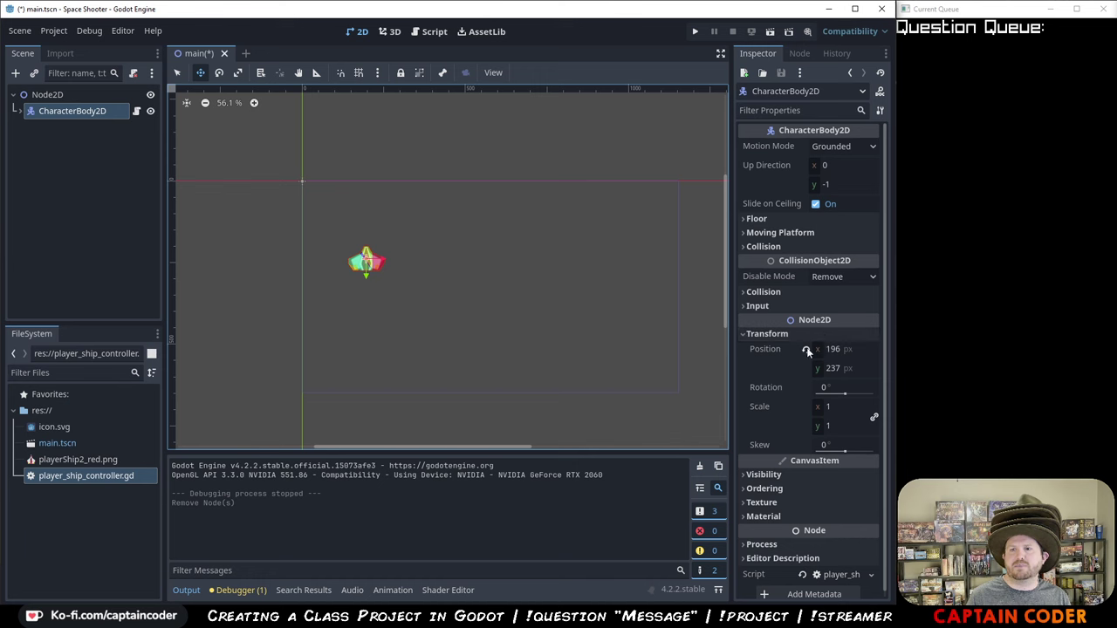
left_click(807, 350)
key("ctrl+s")
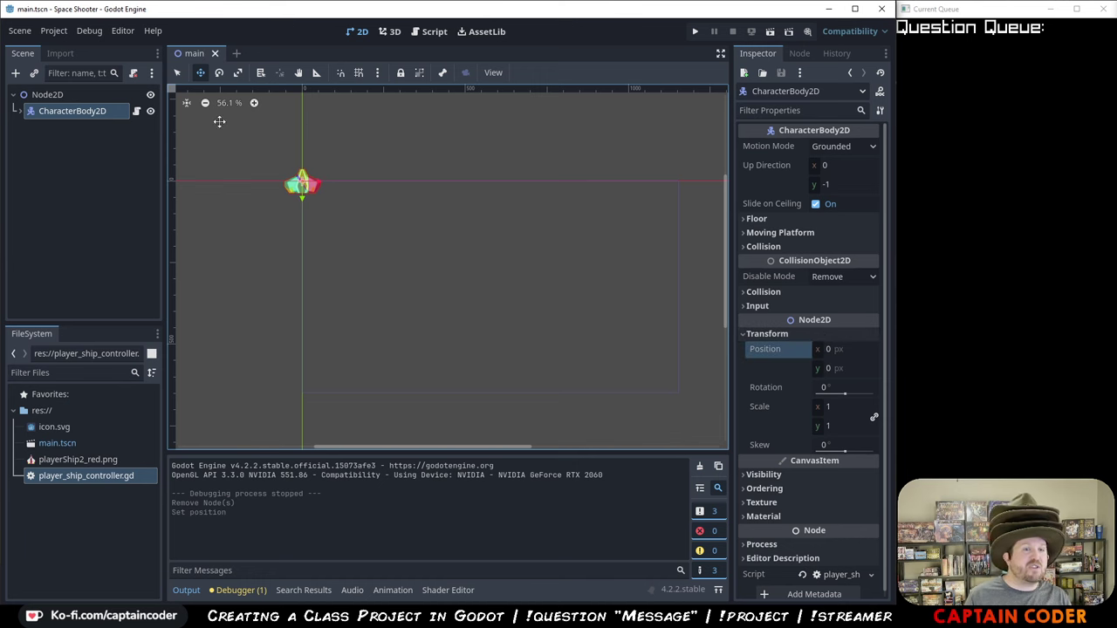
left_click(20, 111)
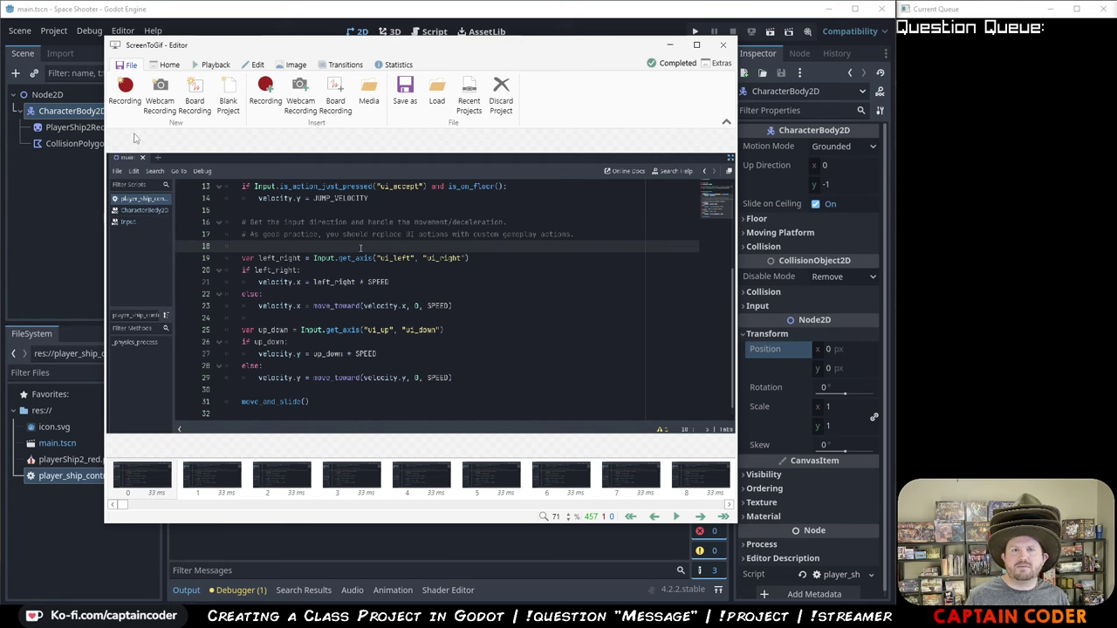
- Switch to ScreenToGif and start a new recording with an area of about 1250 x 708 px framing the scene tree and 2D viewport
left_click(119, 94)
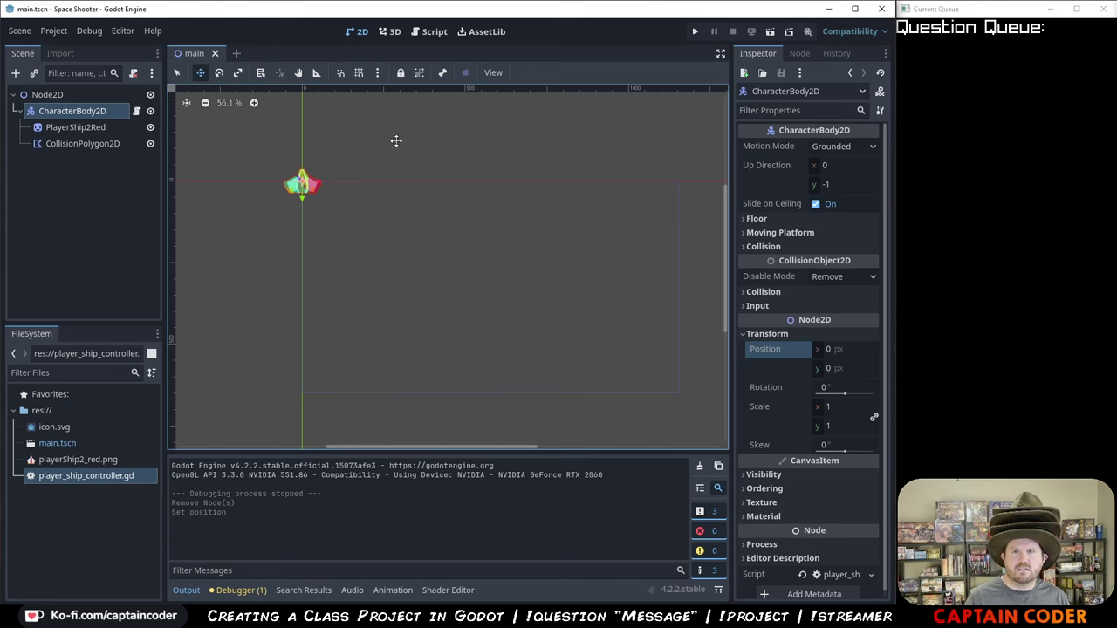
left_click(178, 73)
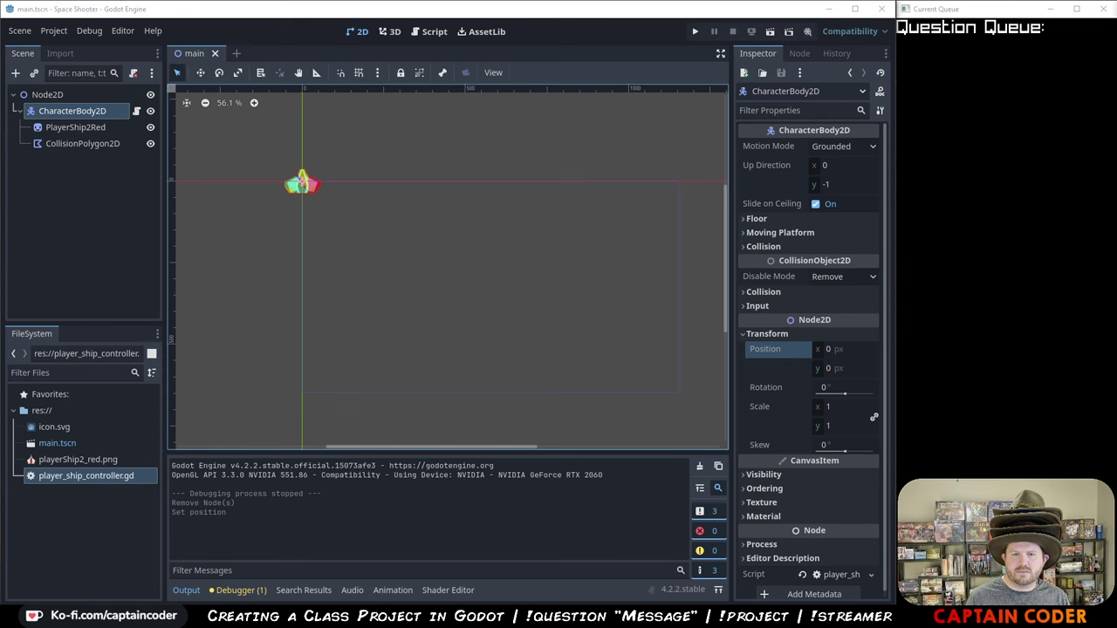
key("F8")
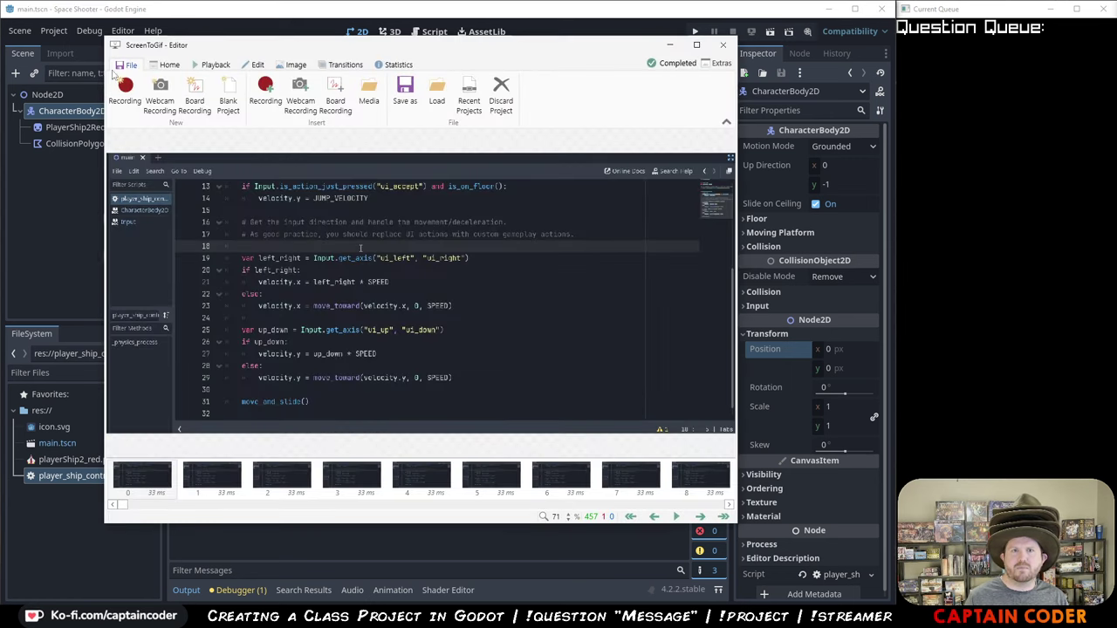
key("alt+Tab")
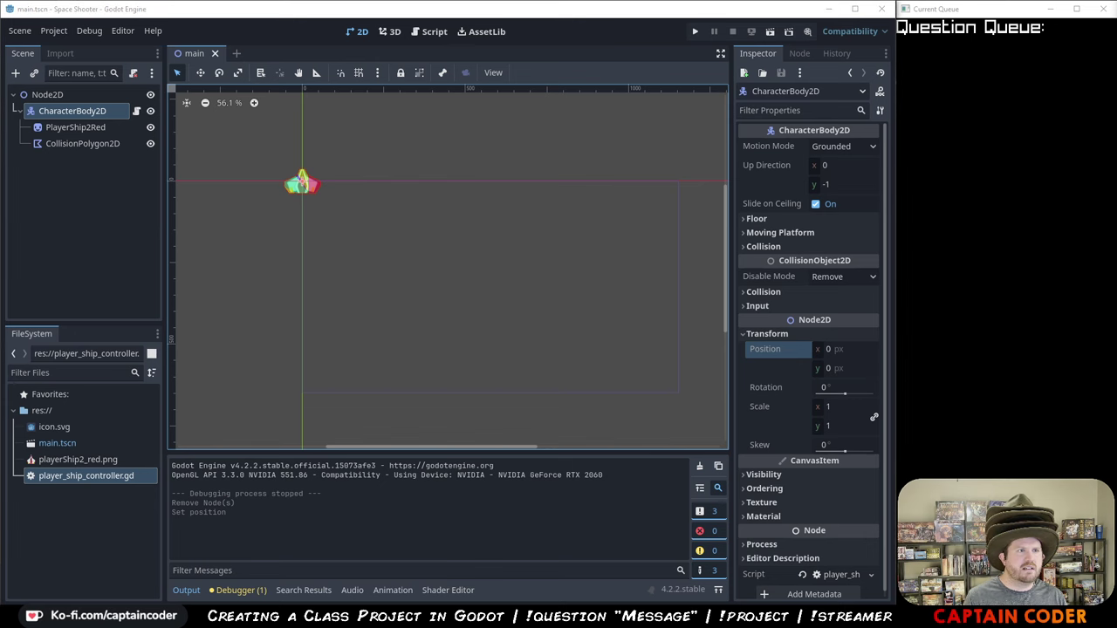
left_click_drag(474, 42, 317, 38)
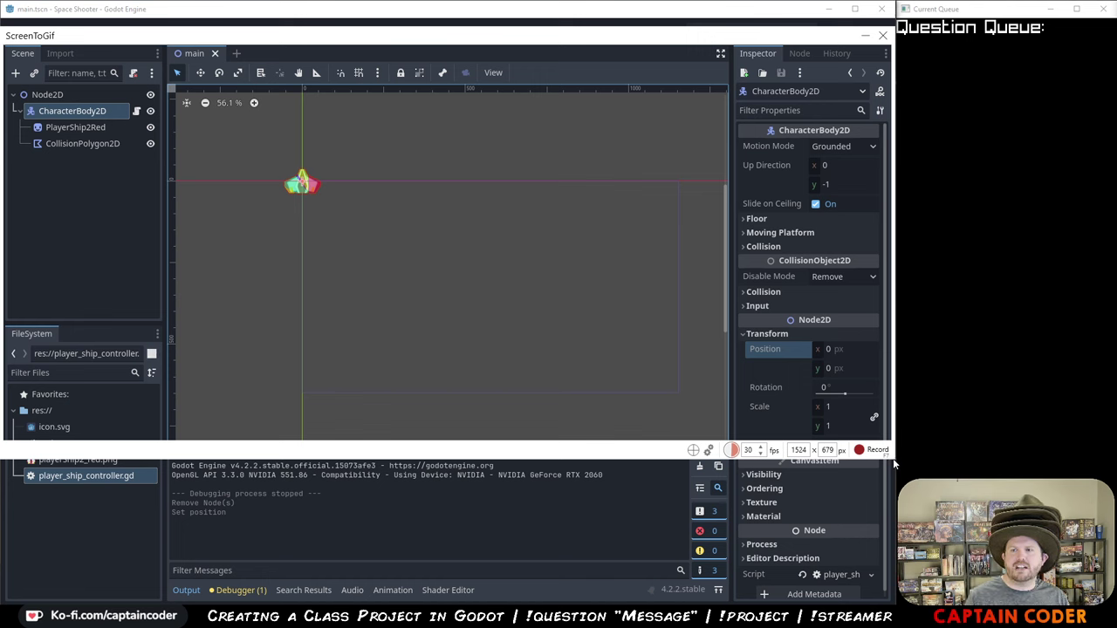
left_click_drag(896, 458, 732, 474)
left_click(716, 467)
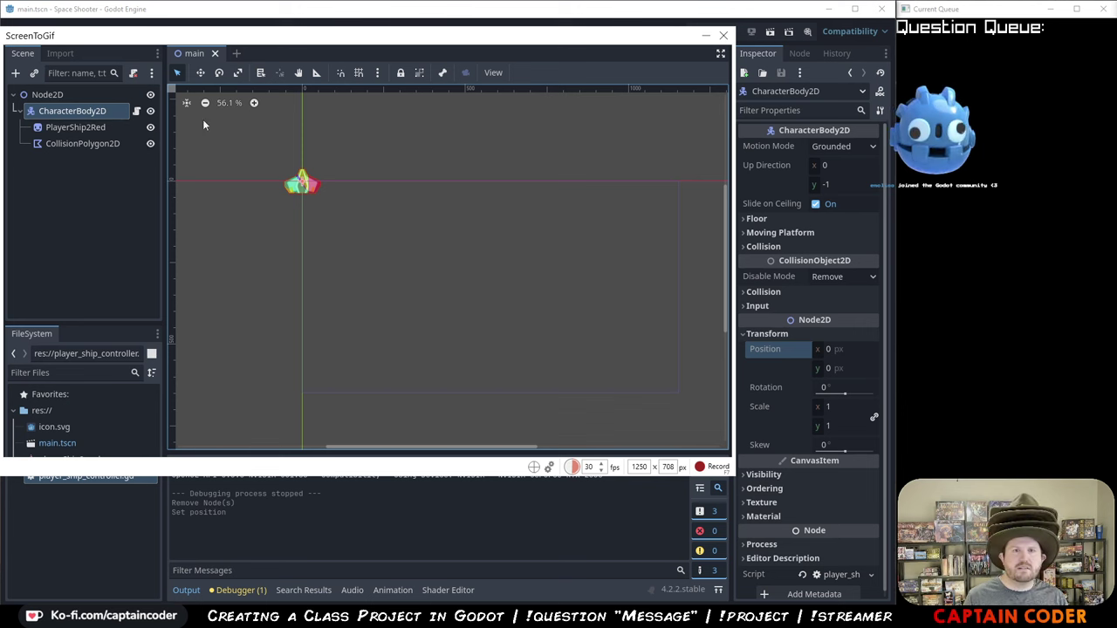
- Record moving the CharacterBody2D with the Move tool to about x 558, y 547, near the viewport's bottom center, and stop the recording
left_click(77, 111)
key("w")
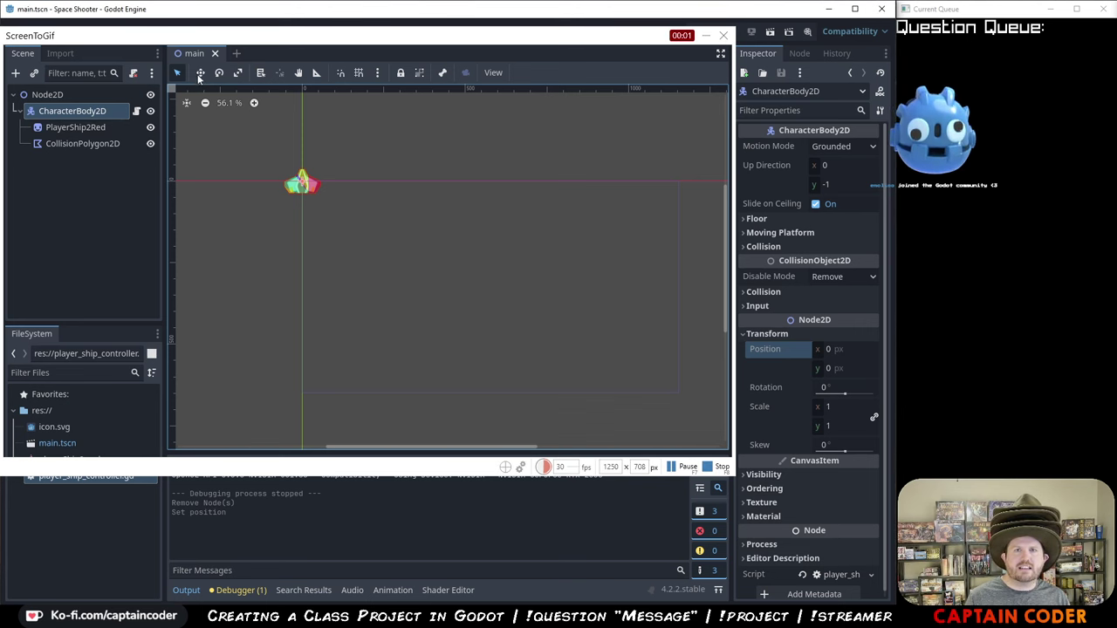
left_click_drag(302, 184, 486, 365)
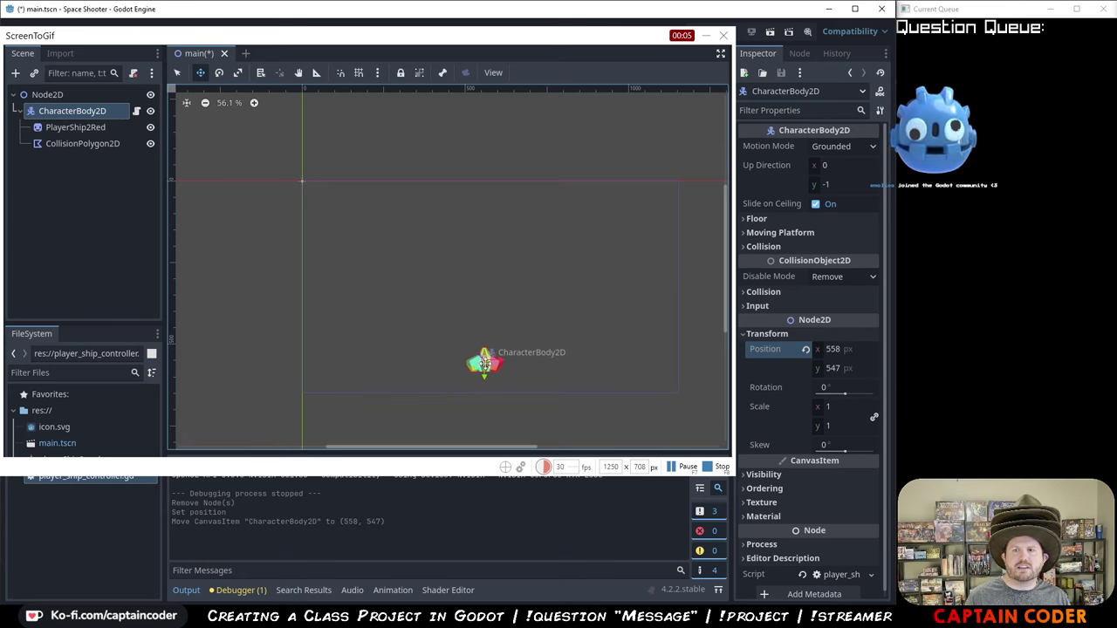
key("F8")
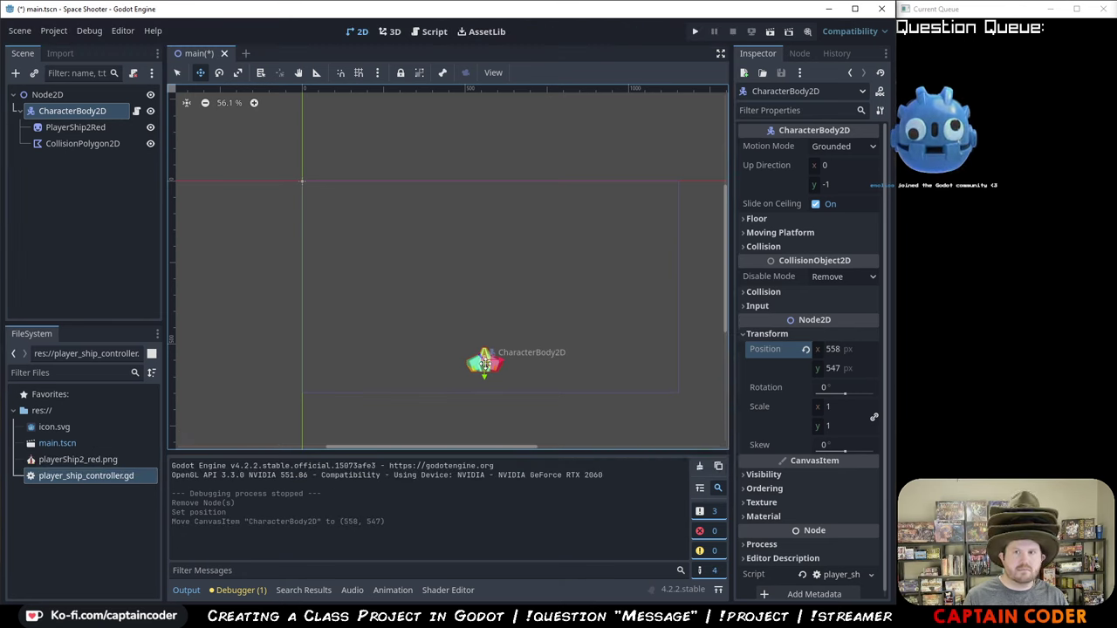
left_click(778, 451)
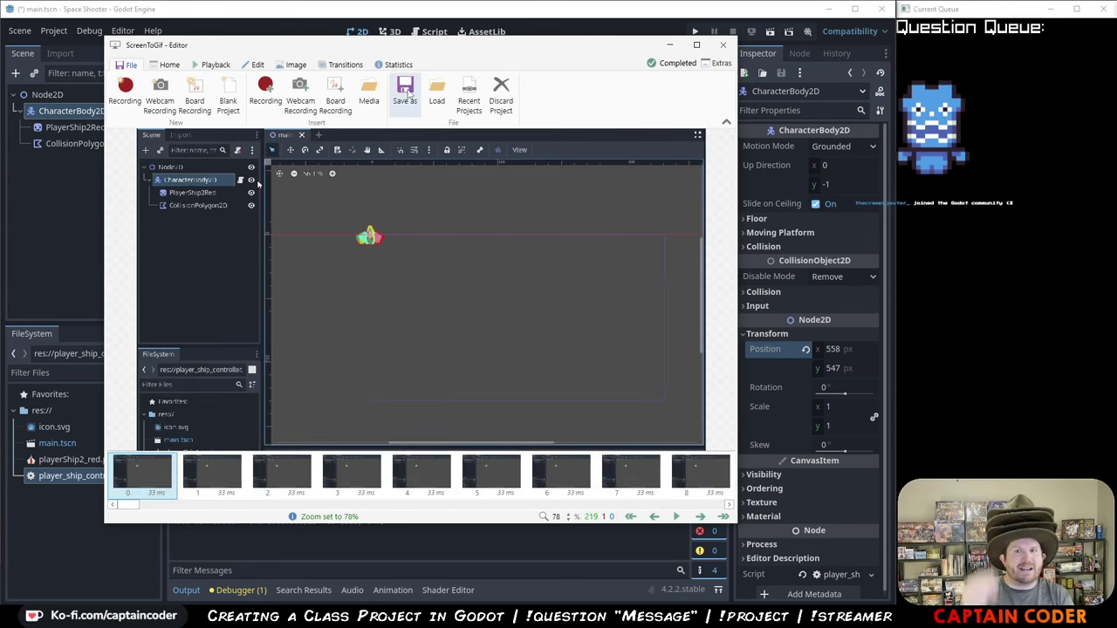
- Save the recording as a GIF named move-player-to-bottom-center in the GodotProject folder
left_click(405, 92)
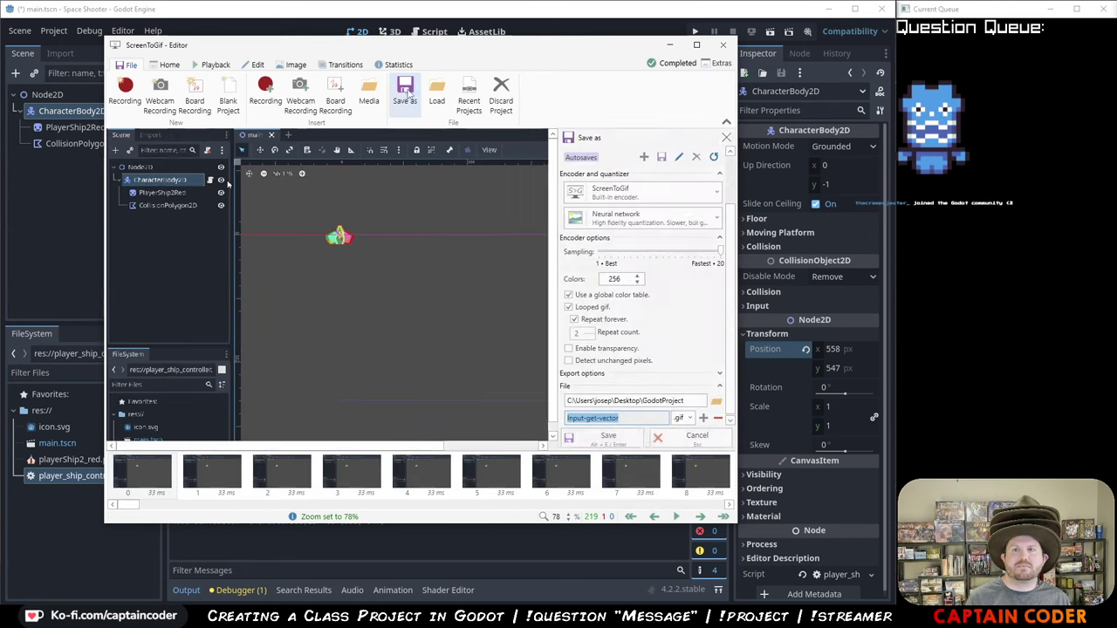
type("move-p")
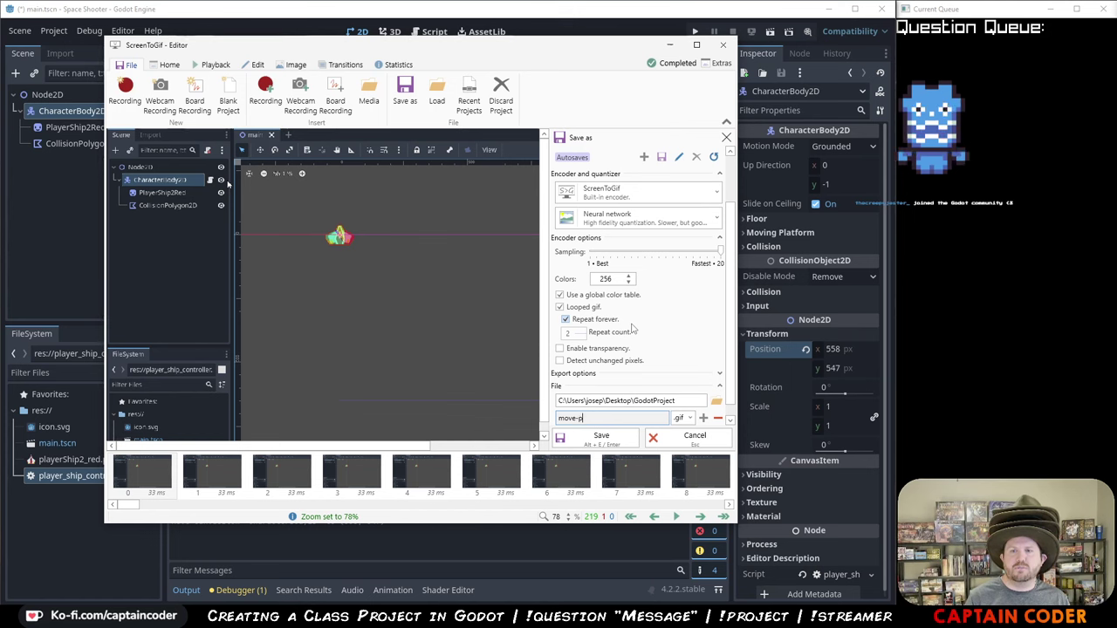
type("layer-to-bottom")
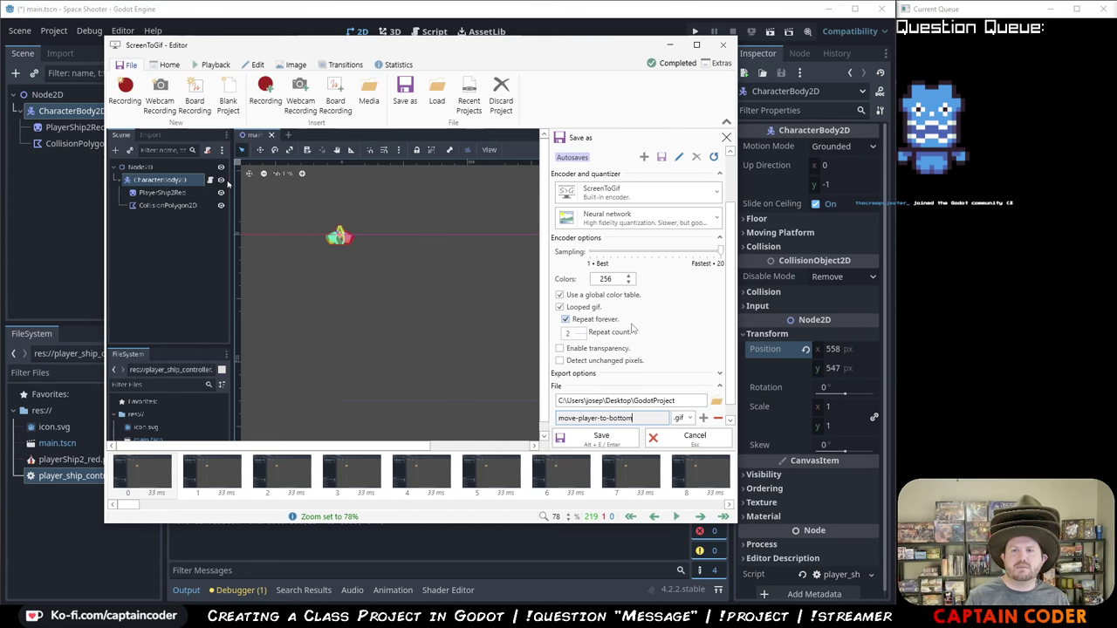
type("-center")
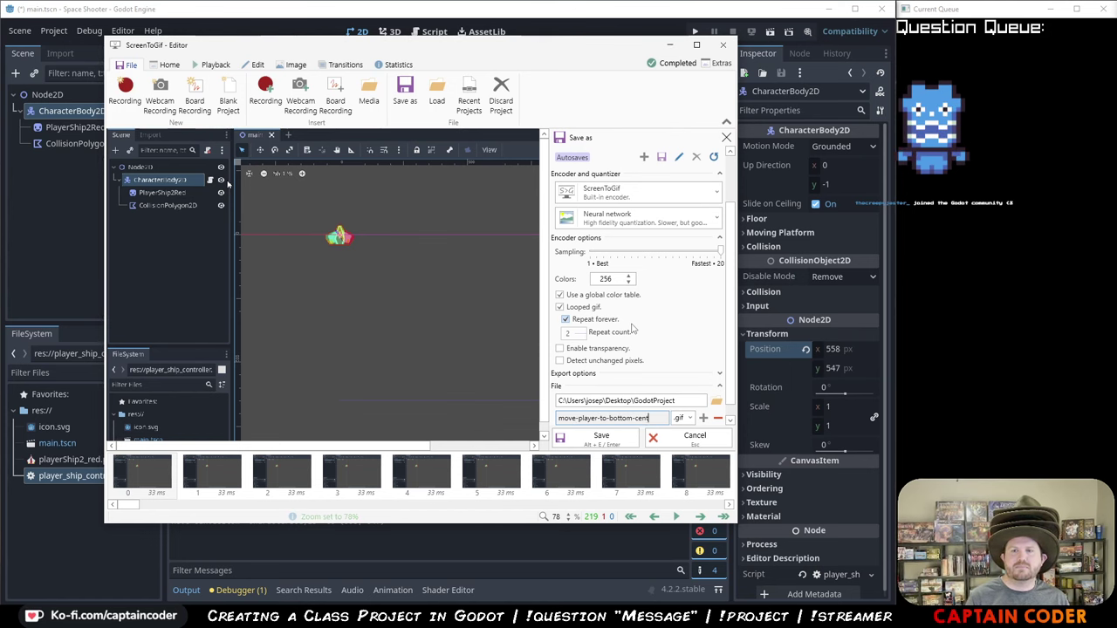
key("Return")
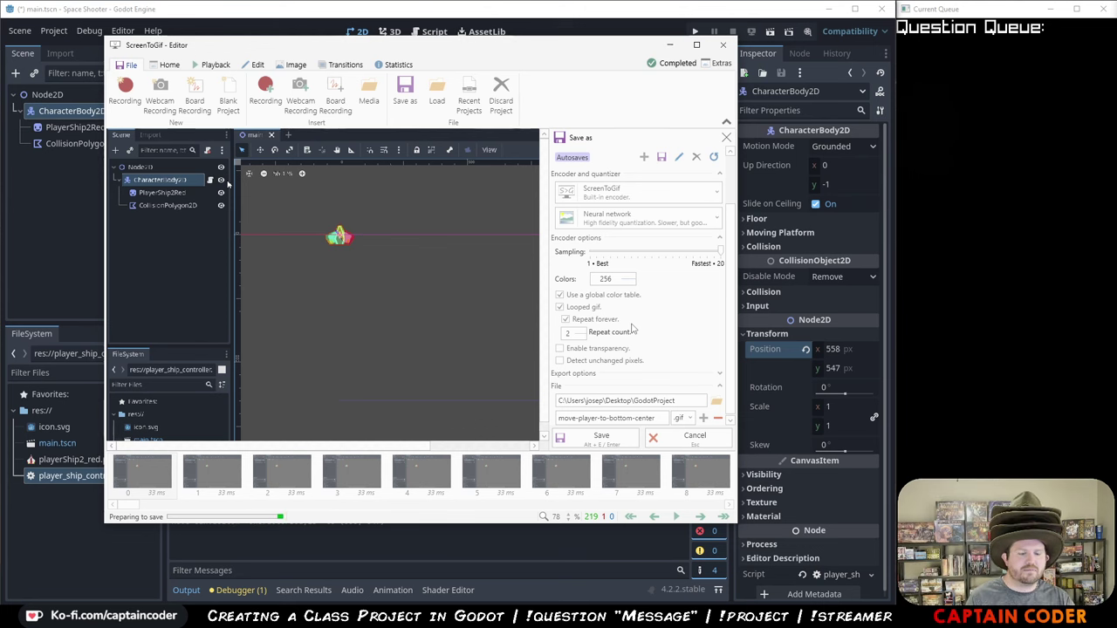
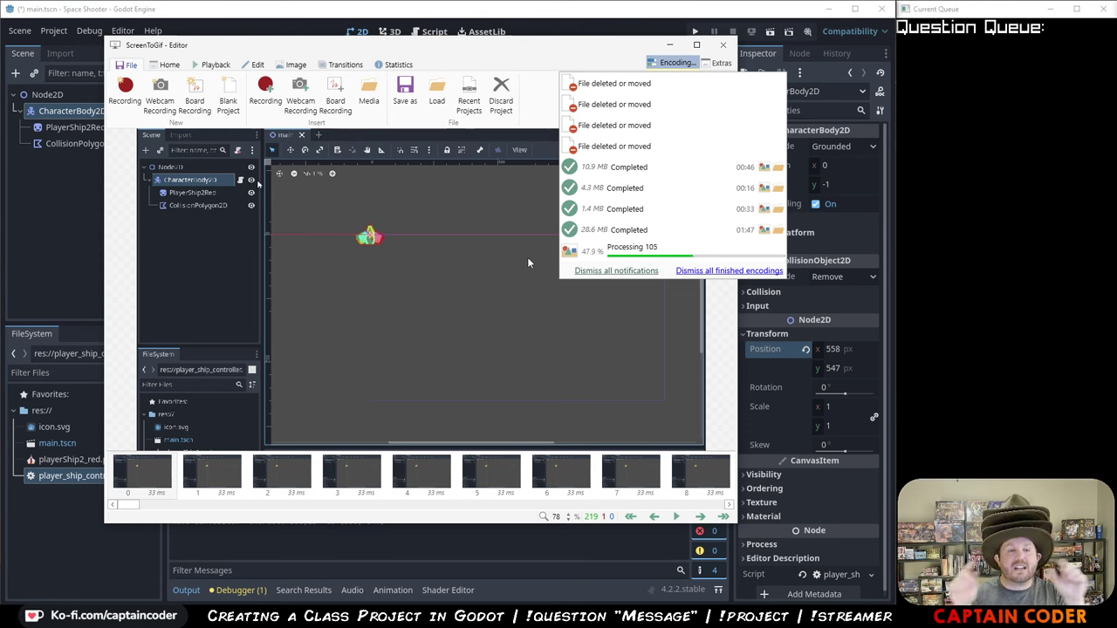
- Switch to Godot, clear the Project Settings filter, show the Application Config page, and close the settings
left_click(253, 41)
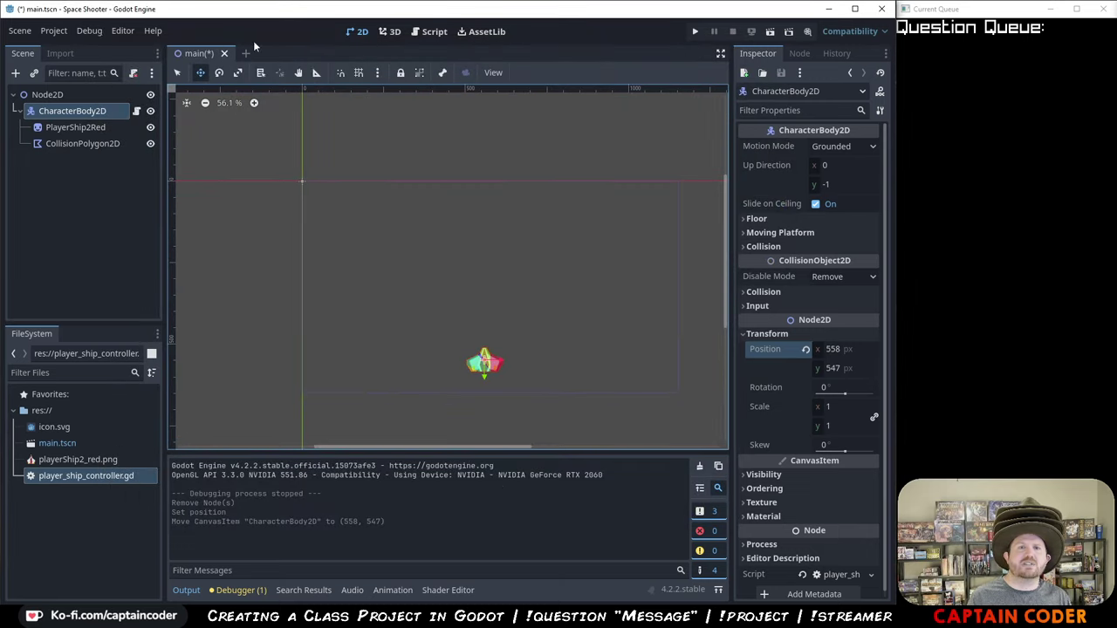
left_click(61, 32)
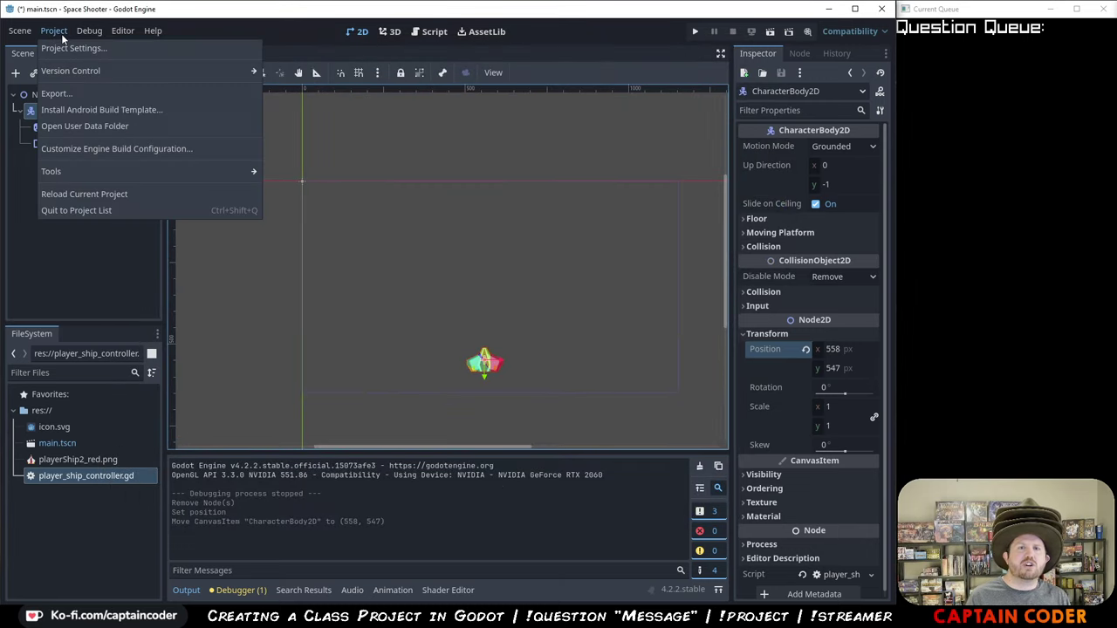
left_click(144, 47)
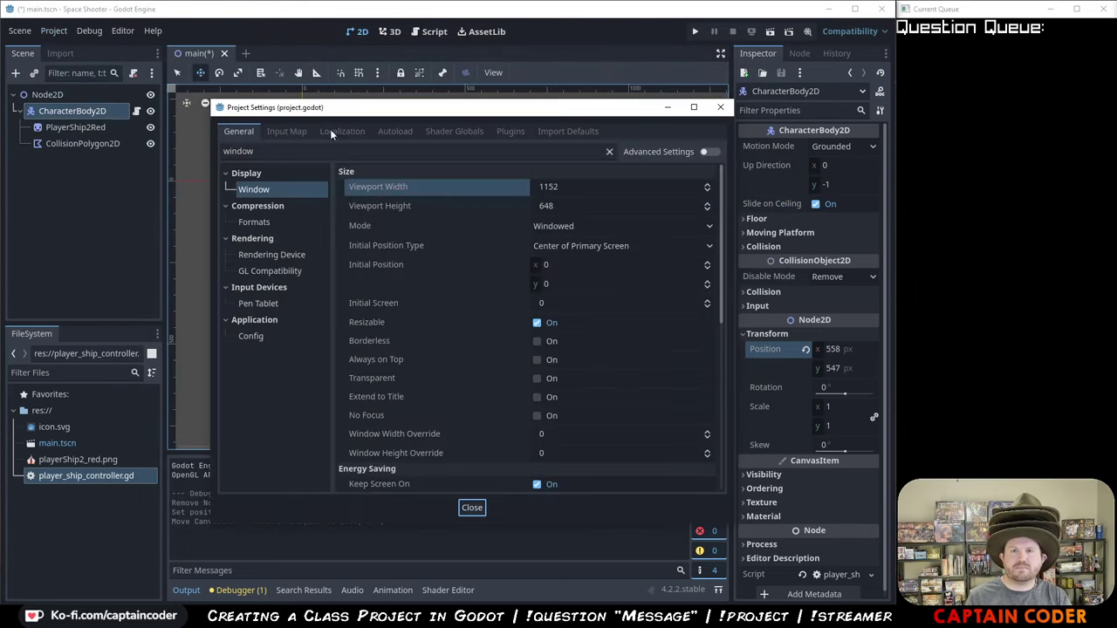
left_click(610, 151)
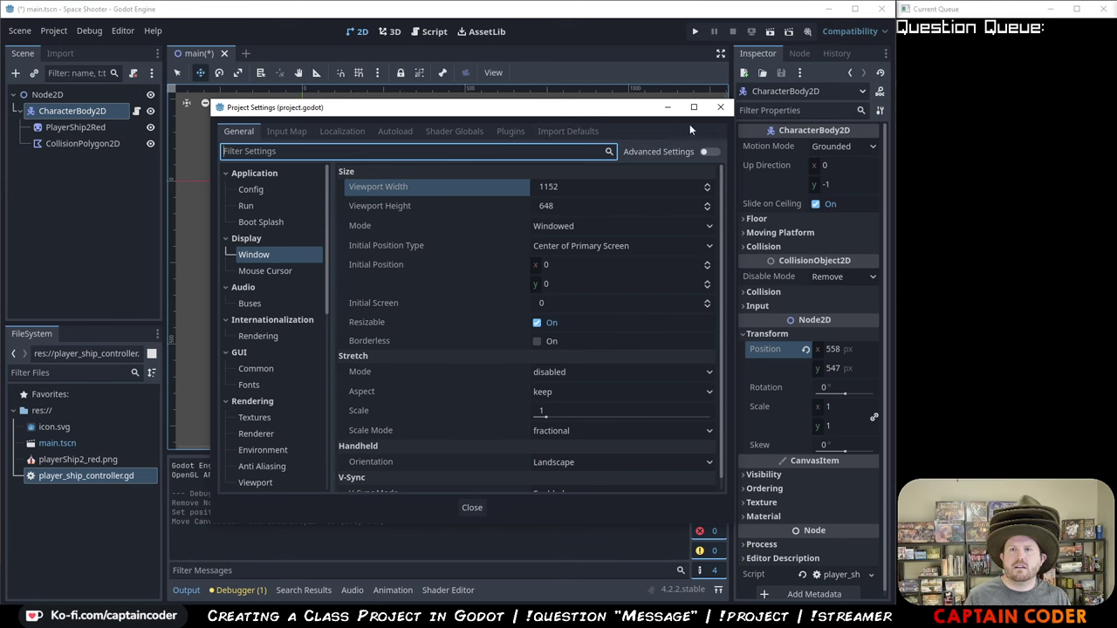
left_click(251, 189)
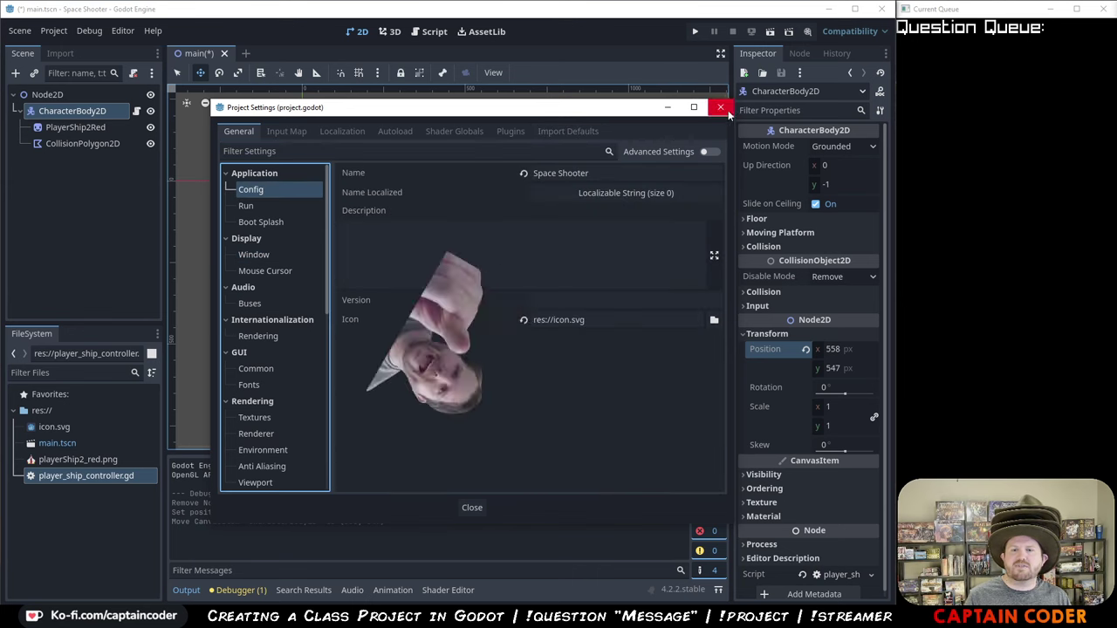
left_click(720, 106)
- Capture a screenshot of the expanded Project menu with Project Settings highlighted and open it in the Greenshot image editor
left_click(54, 31)
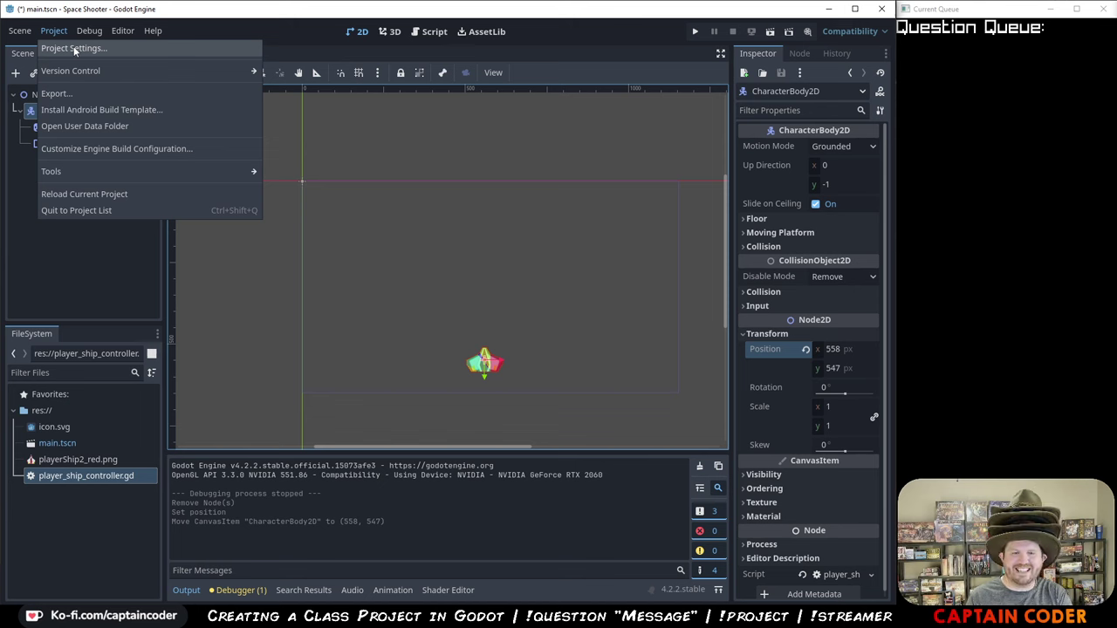
key("Print")
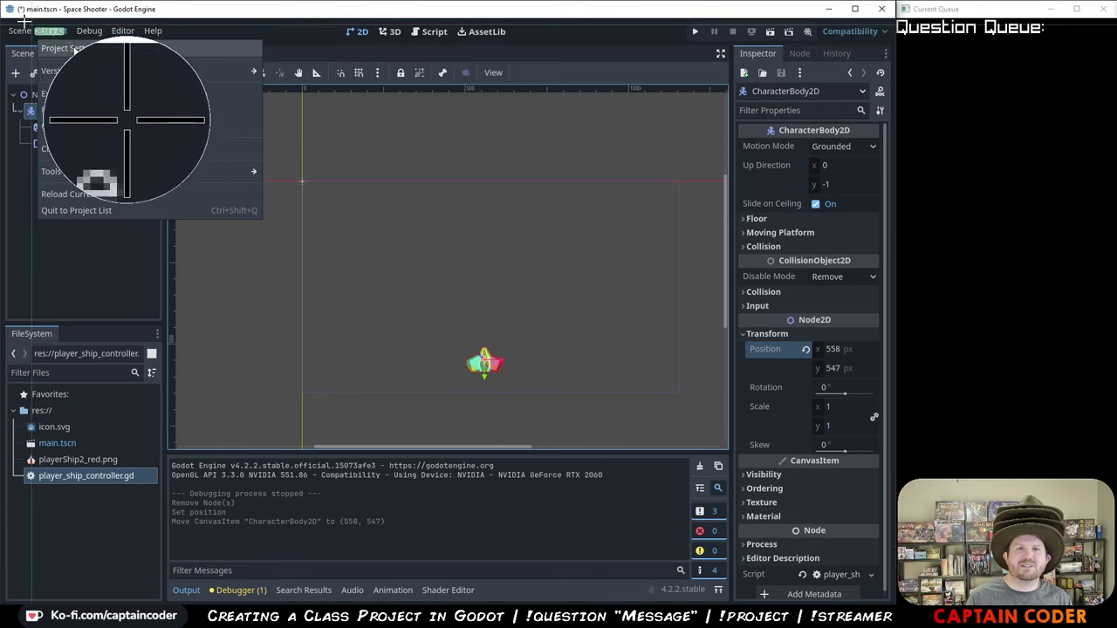
left_click_drag(4, 19, 265, 233)
left_click(317, 265)
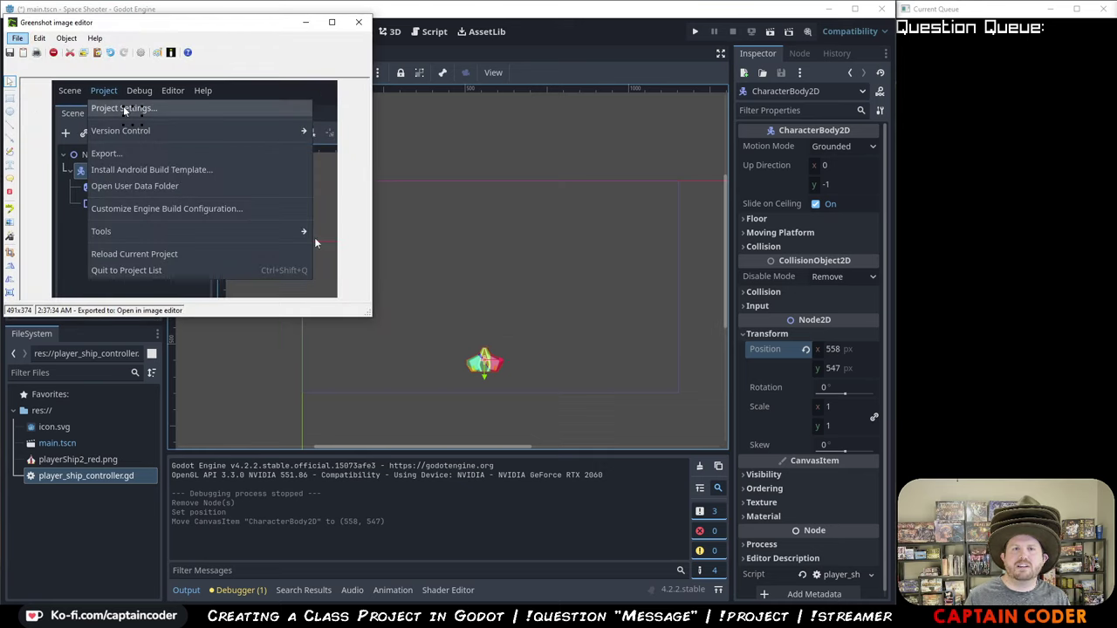
- Outline Project and Project Settings with green rectangles, number them 1 and 2, and copy the annotated image to the clipboard
left_click(11, 99)
mouse_move(86, 82)
left_mouse_down()
mouse_move(198, 119)
mouse_move(273, 118)
left_mouse_up()
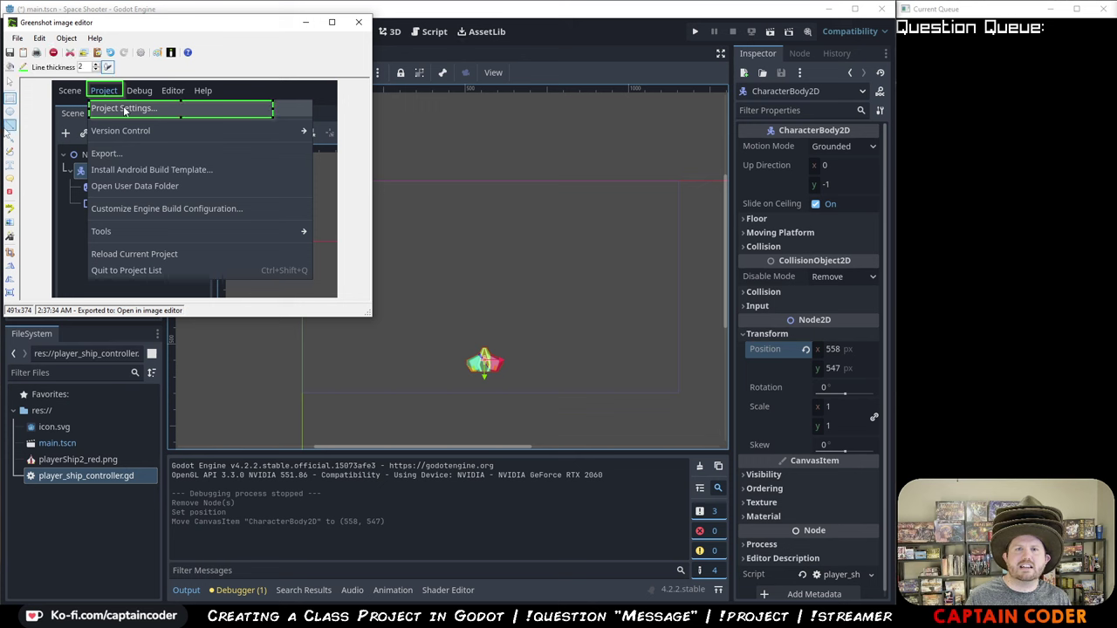
left_click(11, 192)
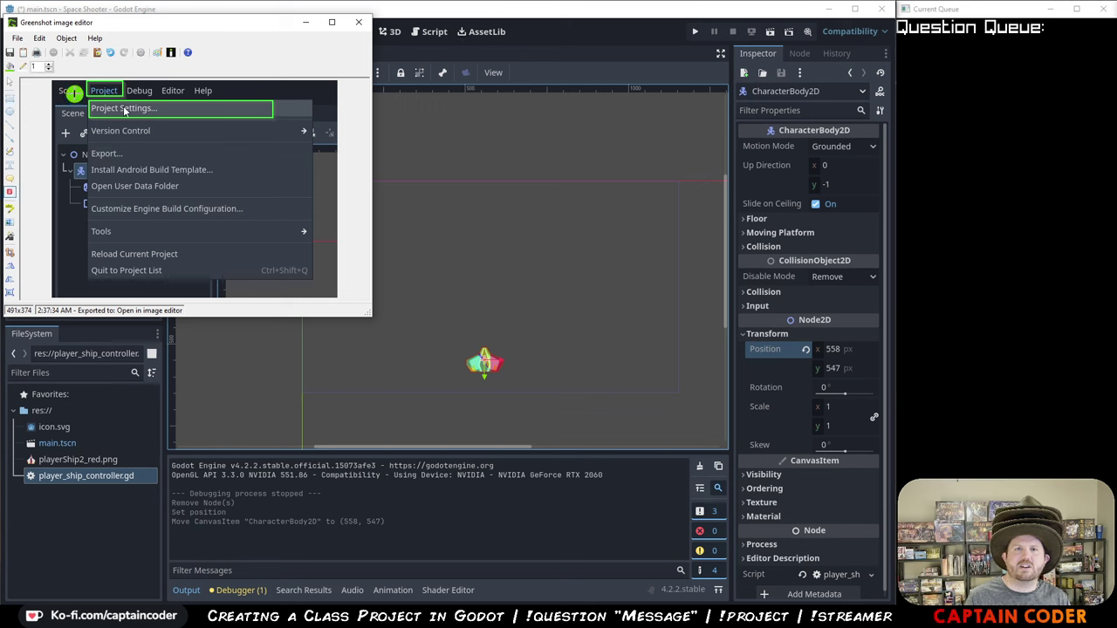
left_click(190, 110)
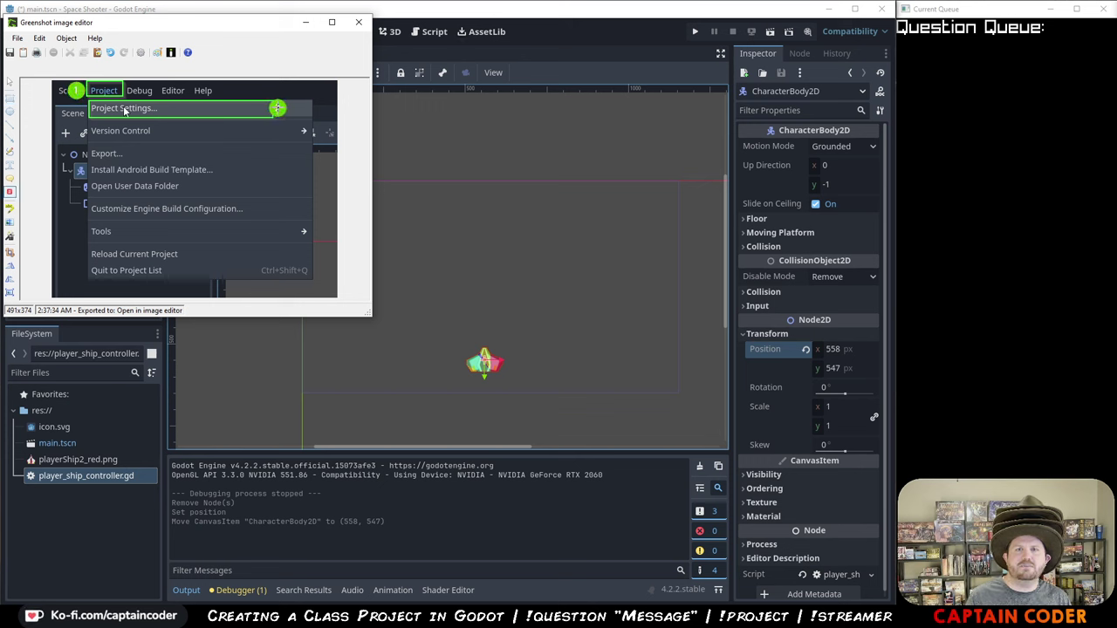
left_click_drag(276, 108, 278, 108)
left_click(16, 39)
left_click(43, 75)
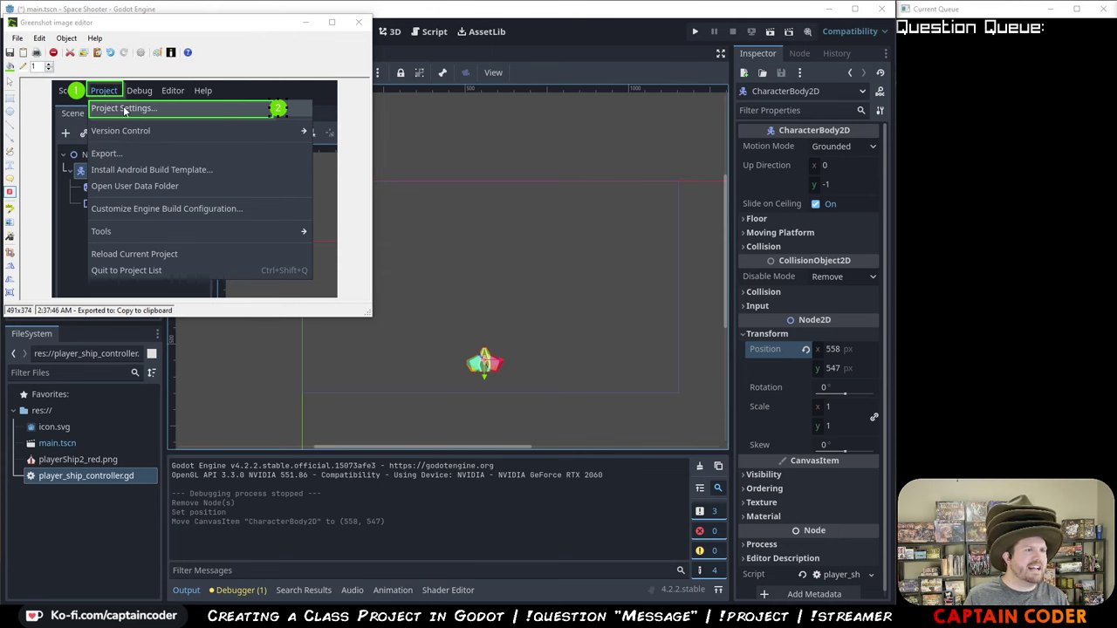
- Switch to the Godot Schmup Screenshots document in the browser
key("alt+Tab")
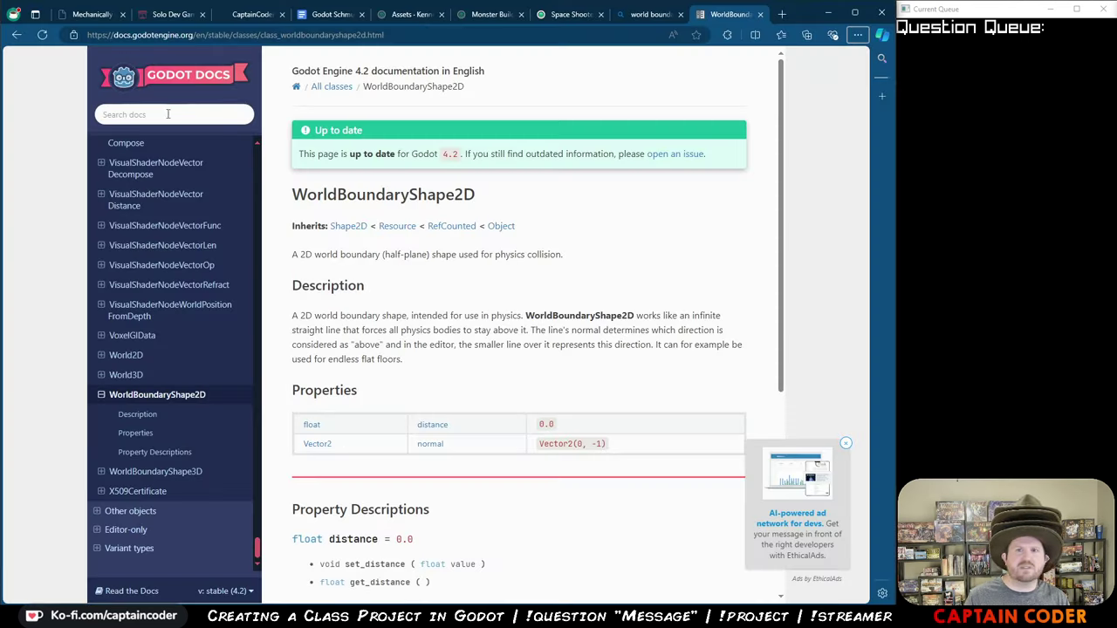
left_click(332, 16)
key("ctrl+v")
key("Return")
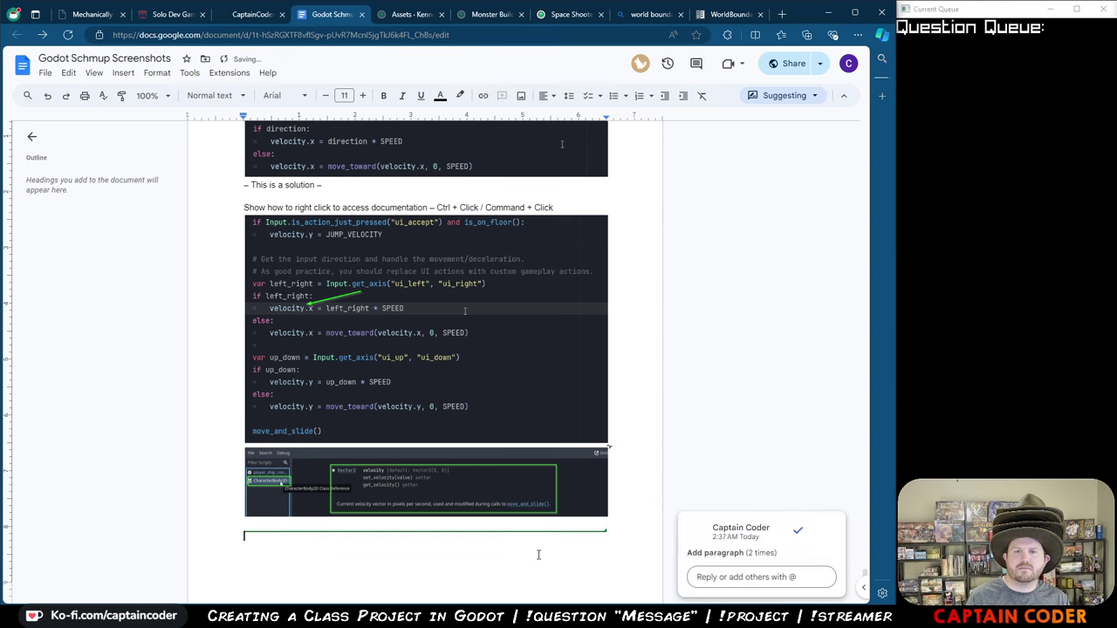
key("ctrl+v")
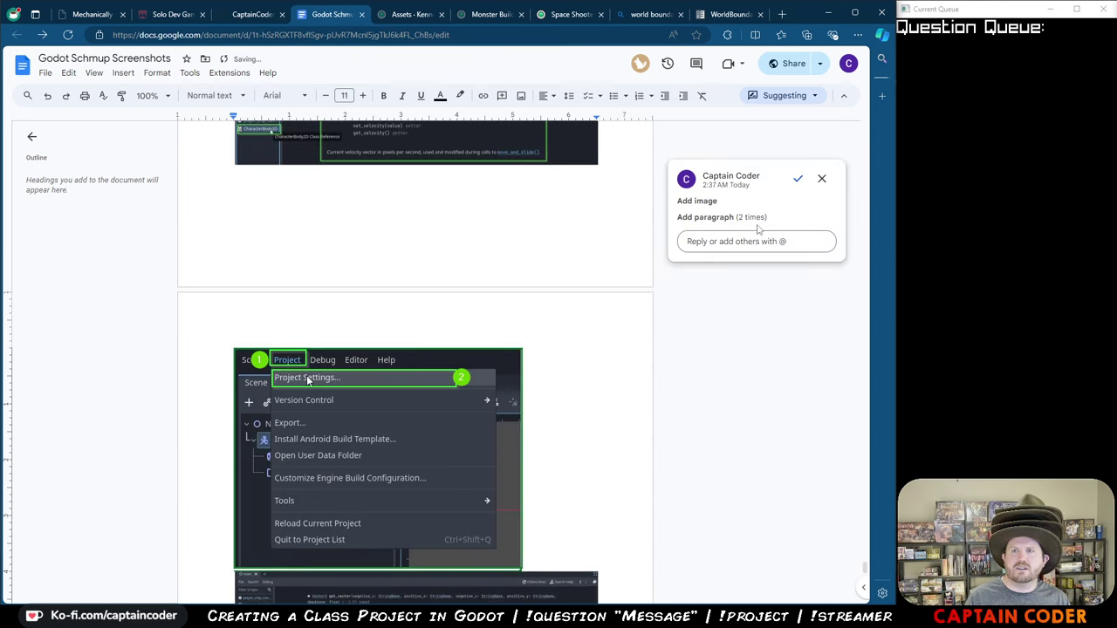
left_click(821, 179)
scroll(626, 286, "down", 3)
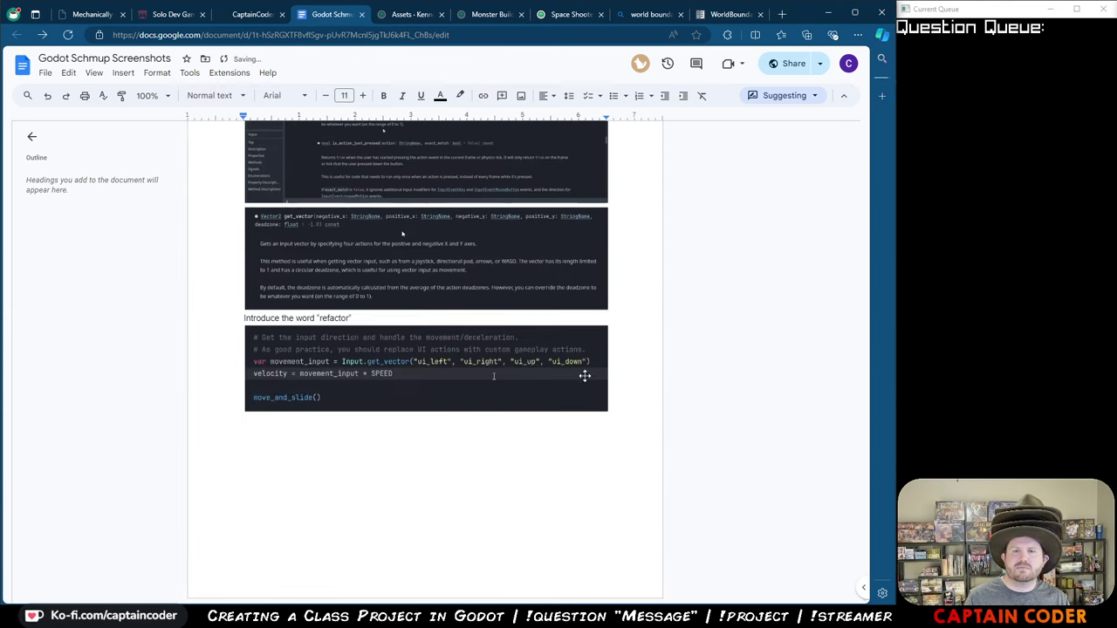
key("ctrl+z")
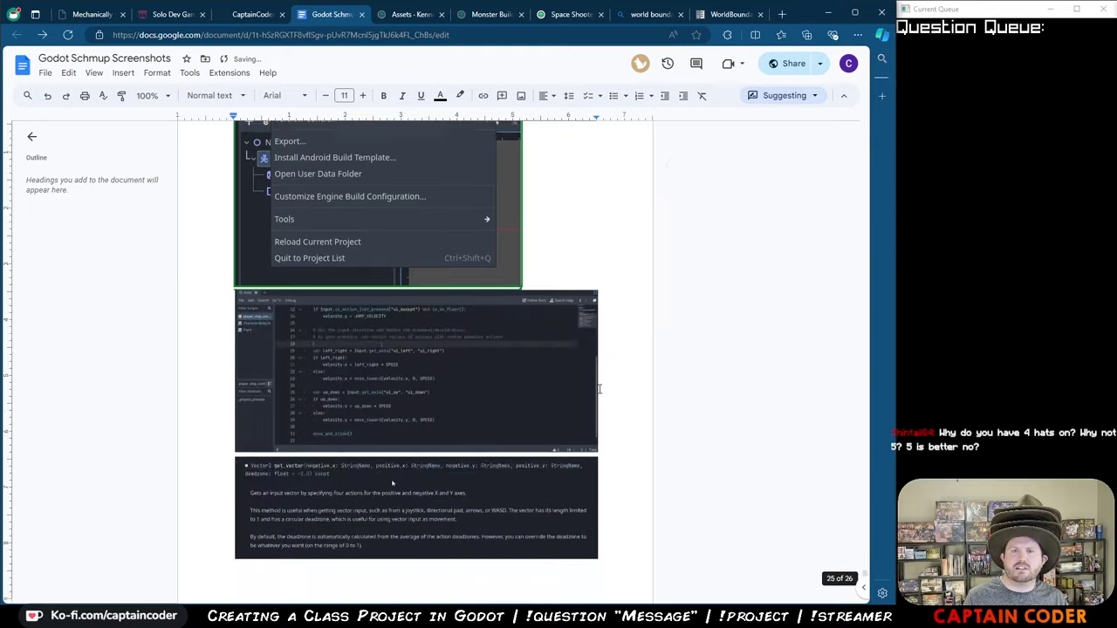
key("ctrl+z")
key("ctrl+z")
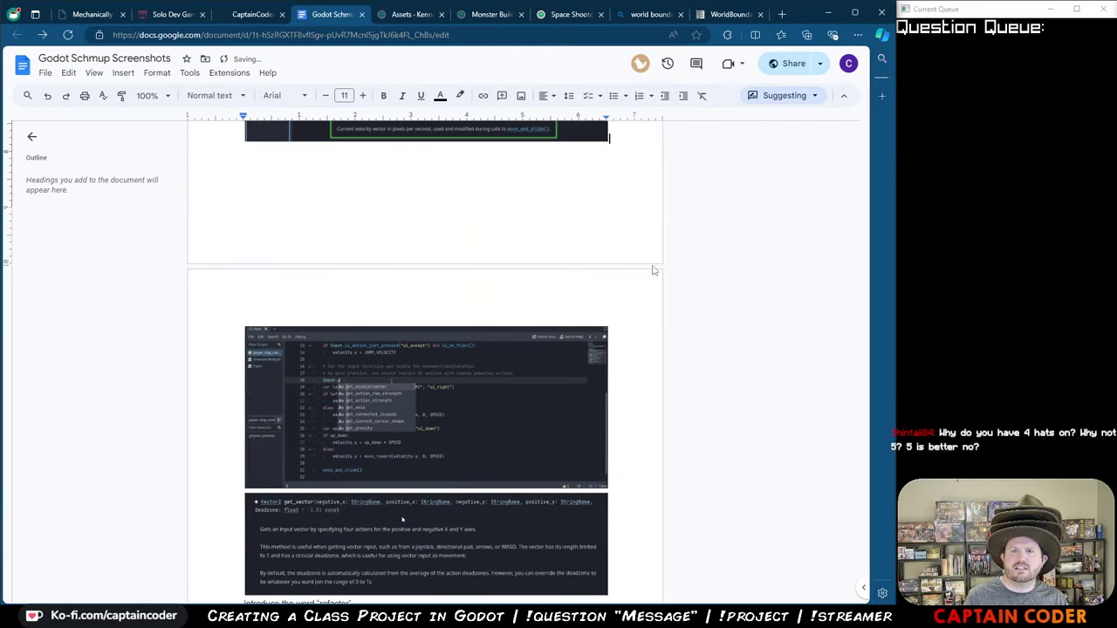
key("ctrl+y")
key("ctrl+y")
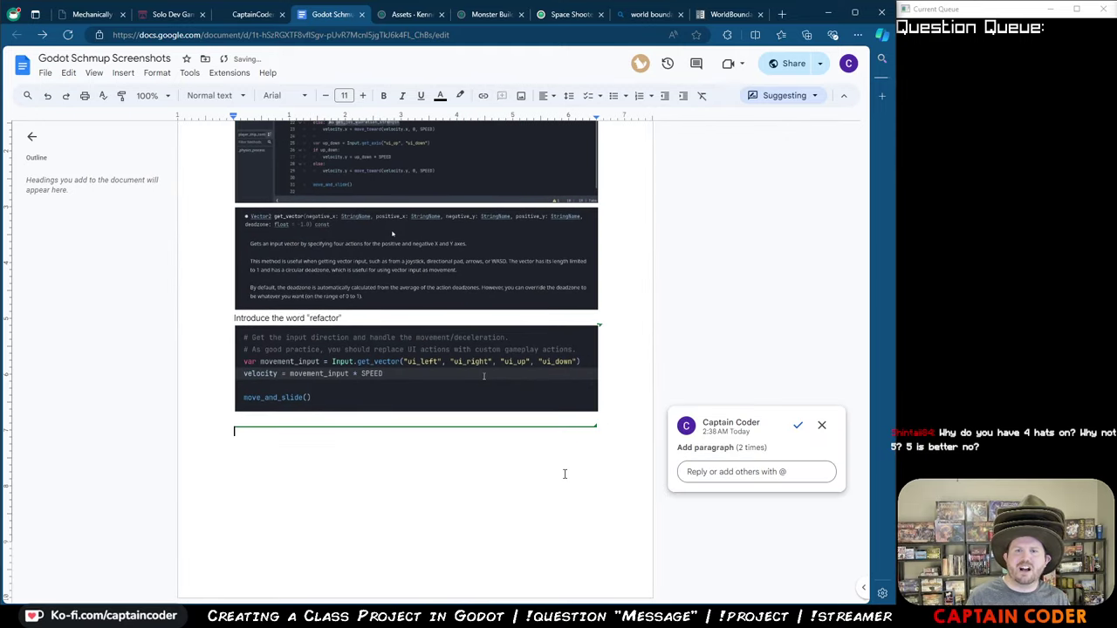
key("ctrl+z")
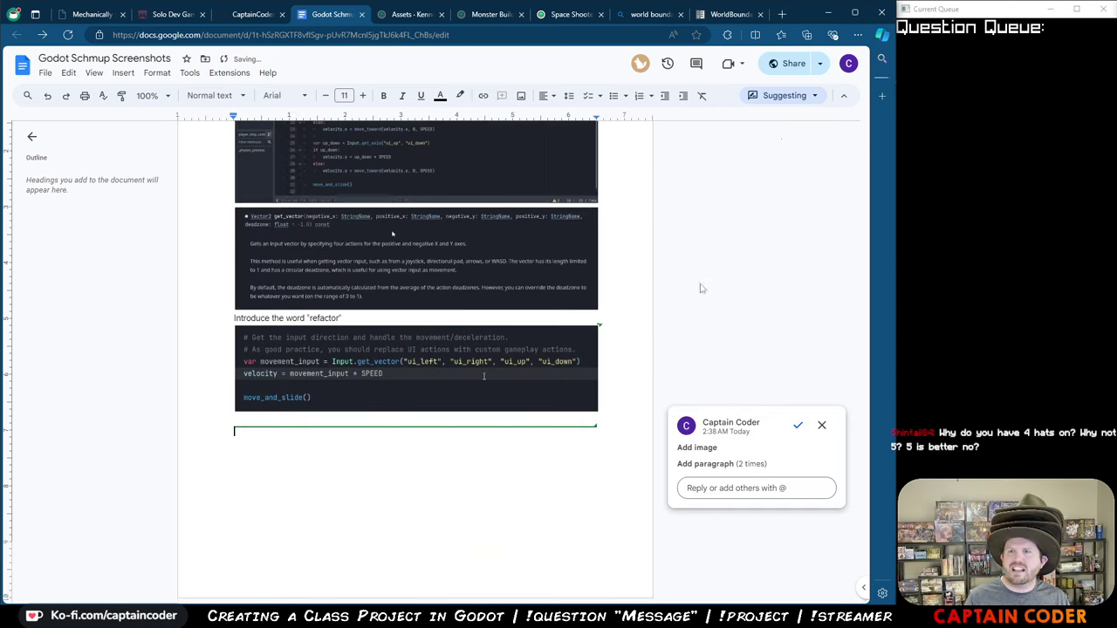
- Change the document to Editing mode, reject the suggested paragraphs, and paste the annotated Project menu screenshot at the document's end
left_click(783, 95)
left_click(724, 122)
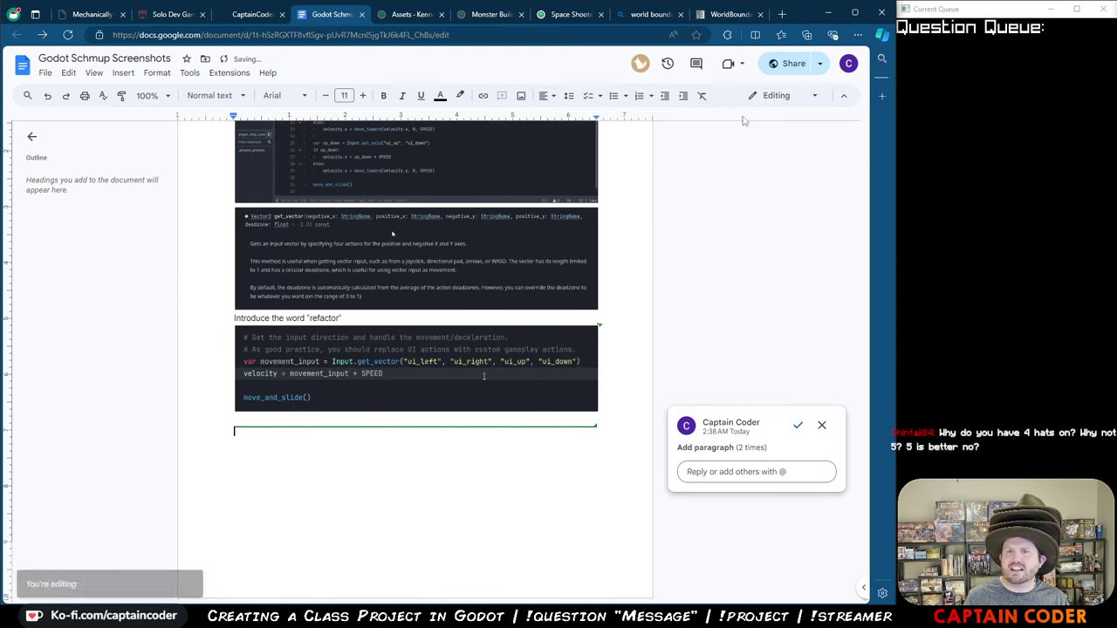
left_click(822, 425)
key("Return")
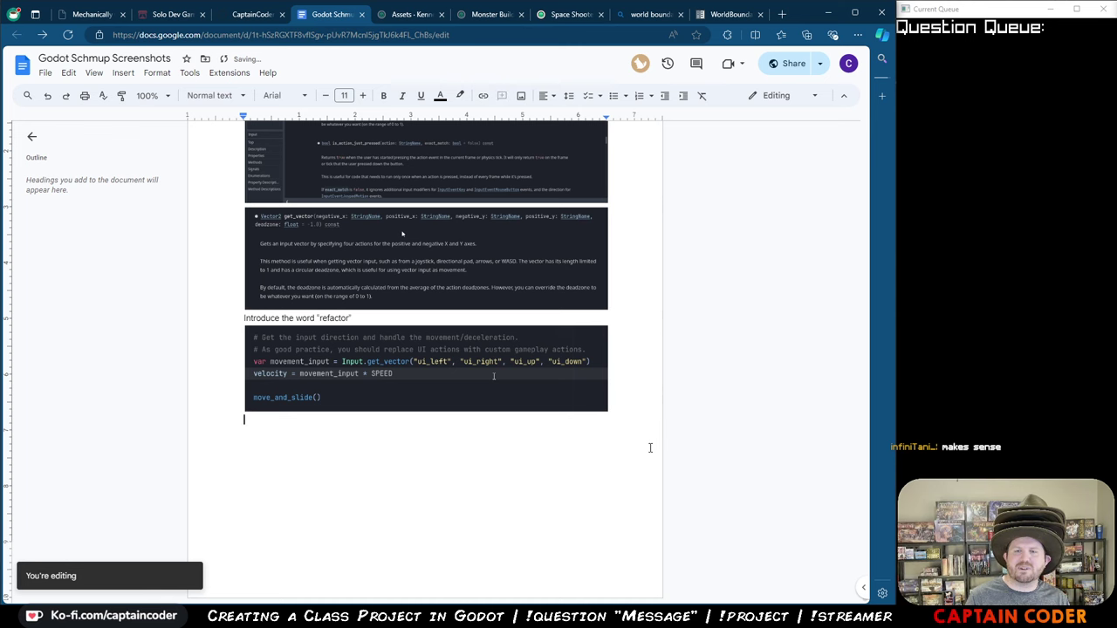
key("ctrl+v")
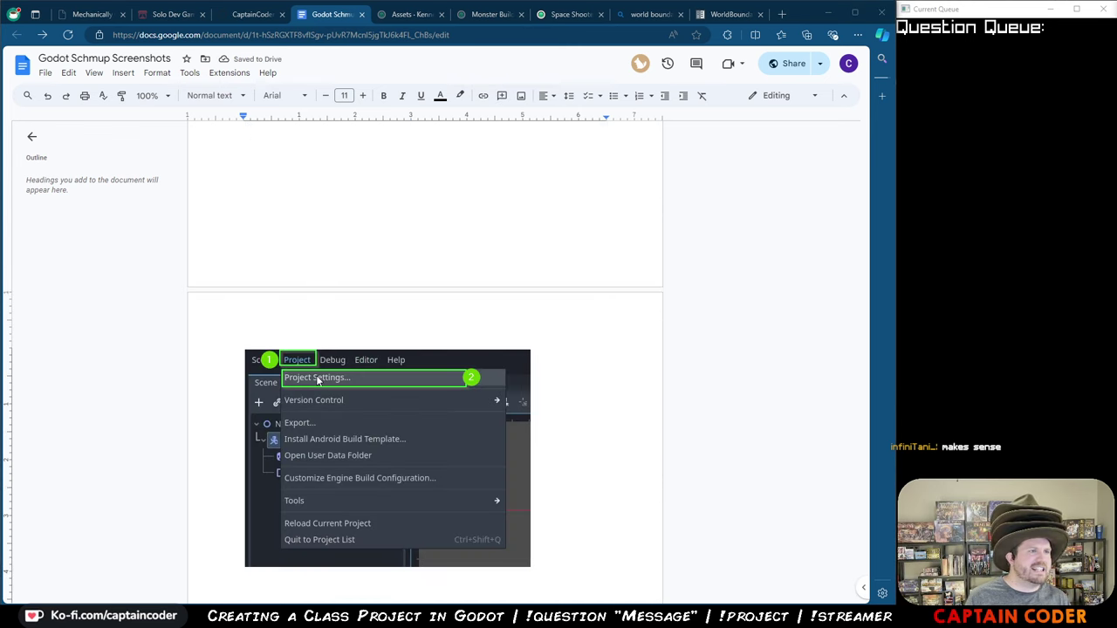
- Switch to the ScreenToGif editor and take the most recently completed GIF from its list of finished encodings
key("alt+Tab")
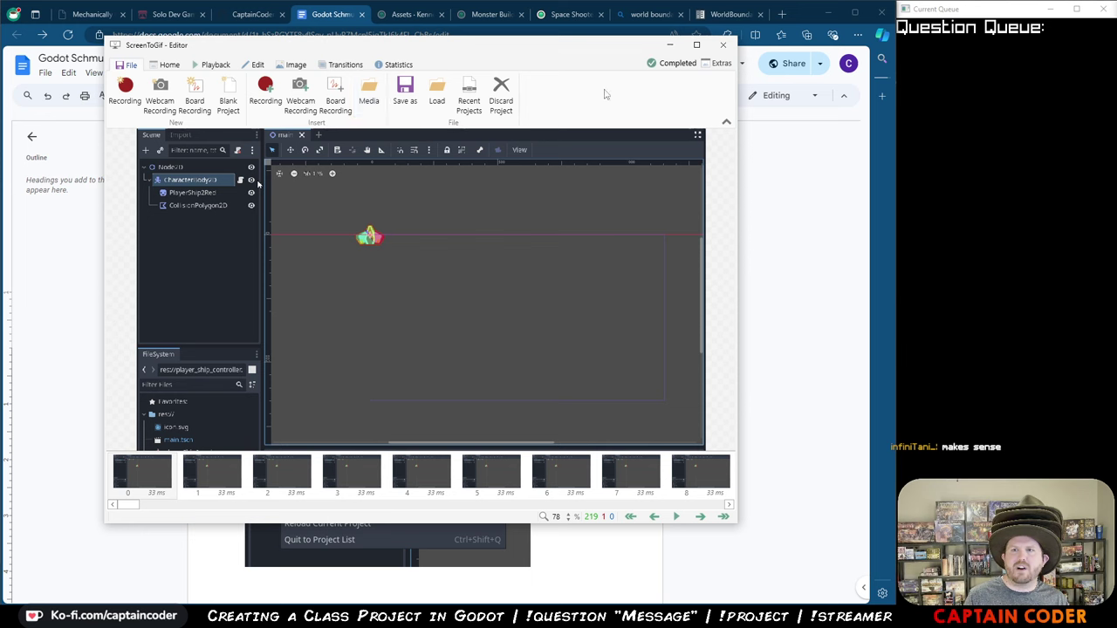
left_click(661, 67)
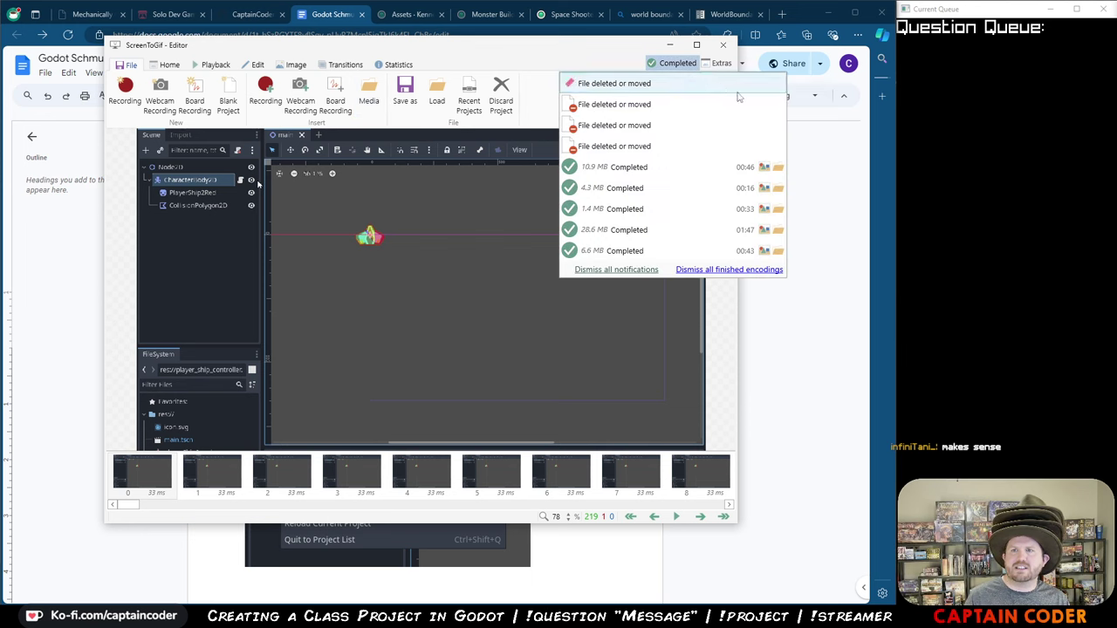
left_click(778, 251)
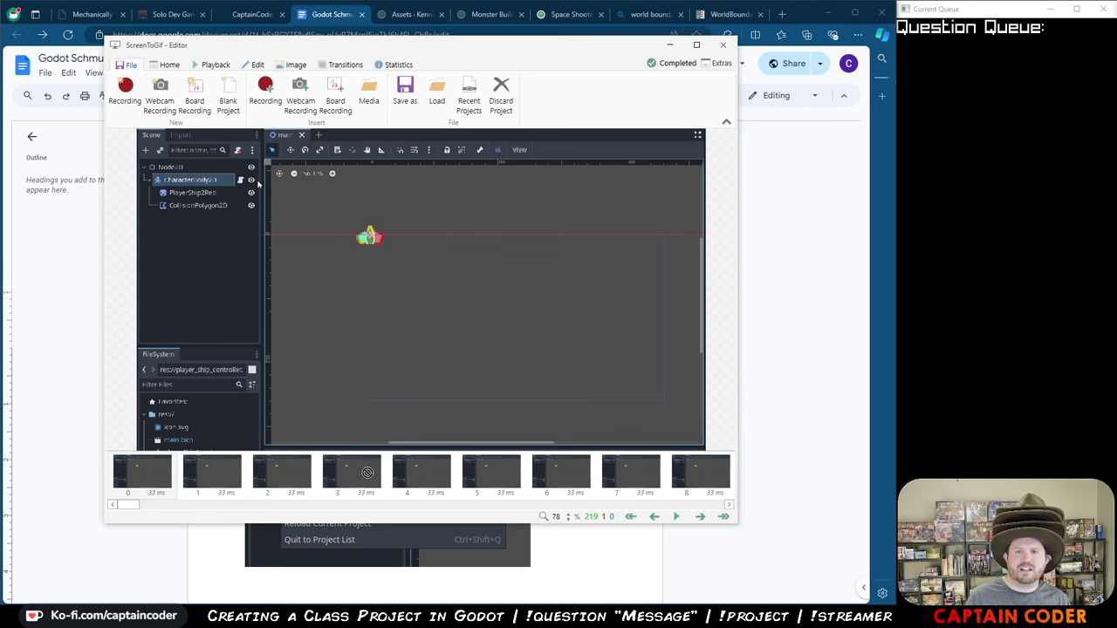
left_click(524, 548)
key("ctrl+v")
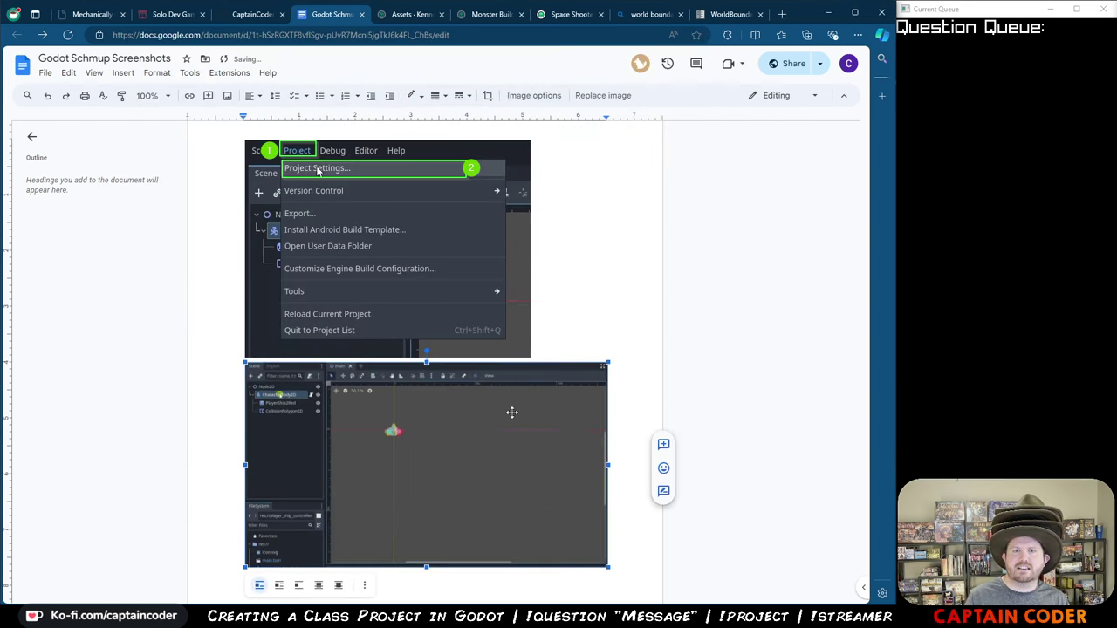
key("ctrl+z")
- Paste the ship-movement GIF into the document directly above the annotated Project menu screenshot
scroll(512, 412, "up", 2)
scroll(410, 297, "up", 3)
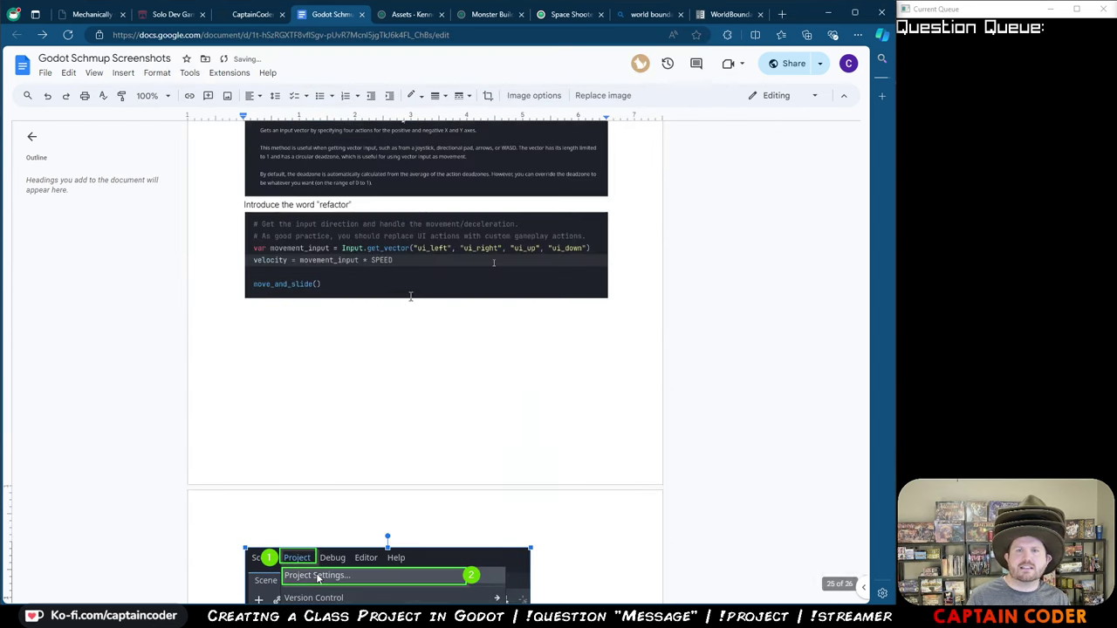
left_click(381, 370)
key("ctrl+v")
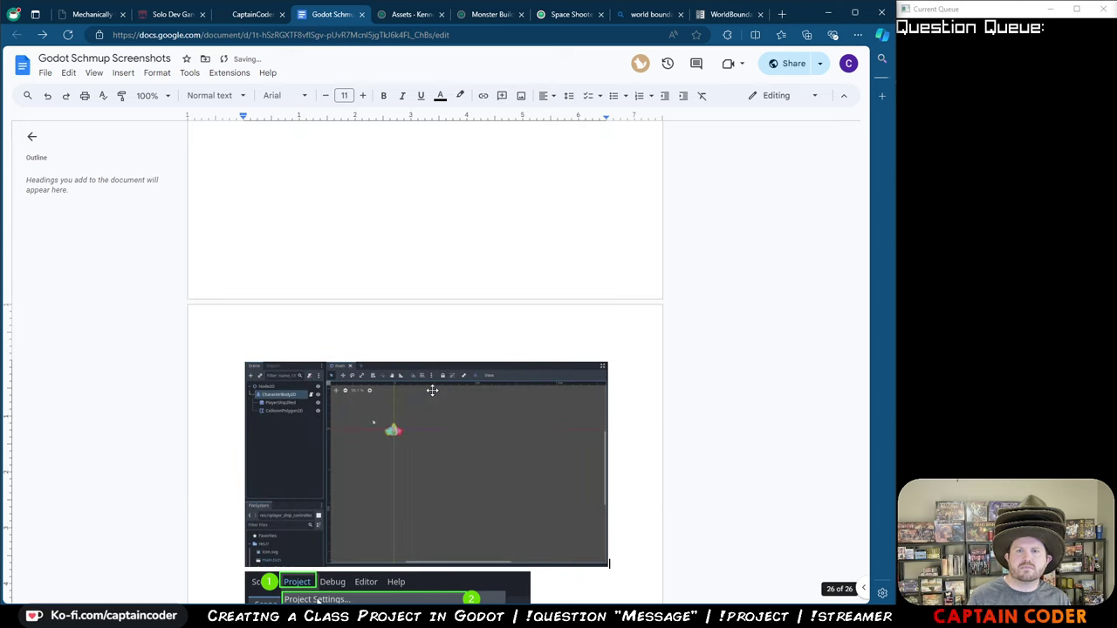
- Add the heading "Adding Boundaries" in Heading 1 style directly above the pasted GIF
scroll(401, 371, "up", 1)
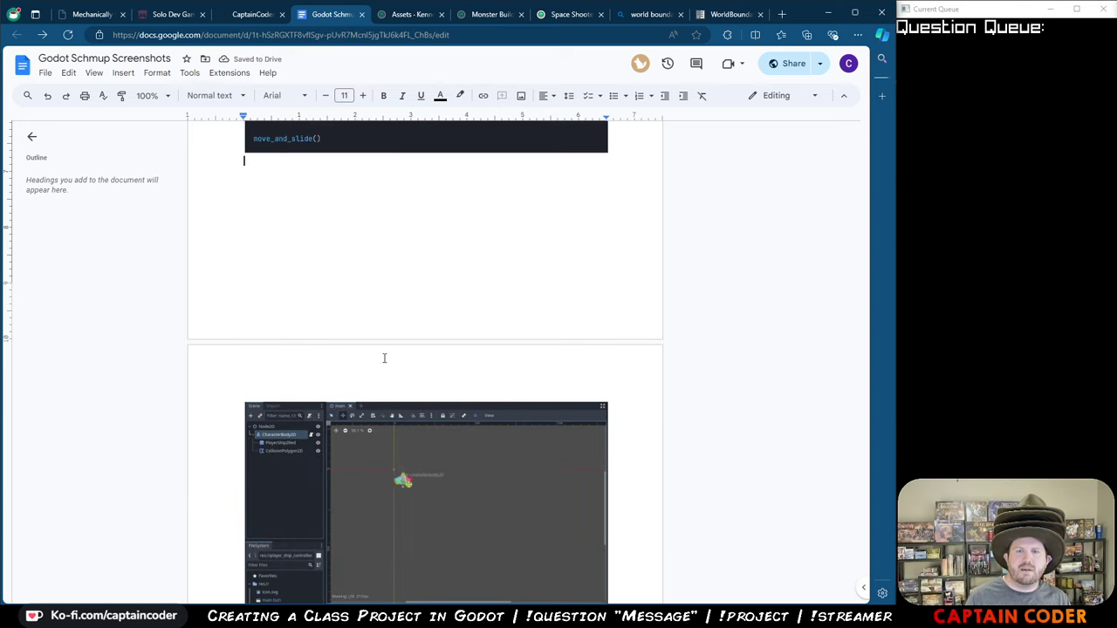
left_click(316, 265)
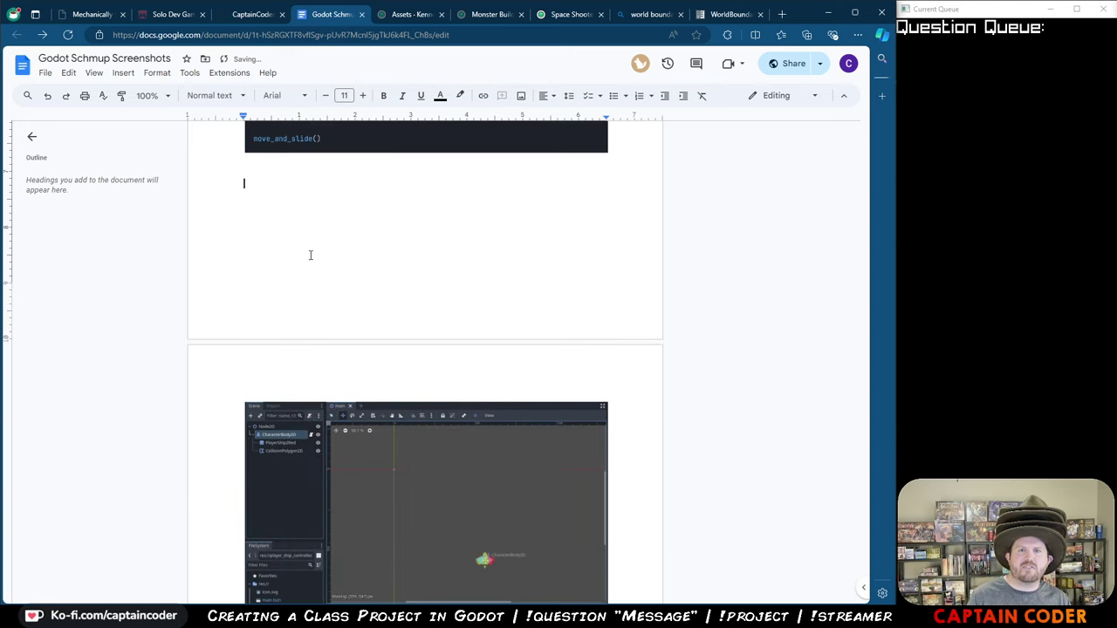
left_click(215, 95)
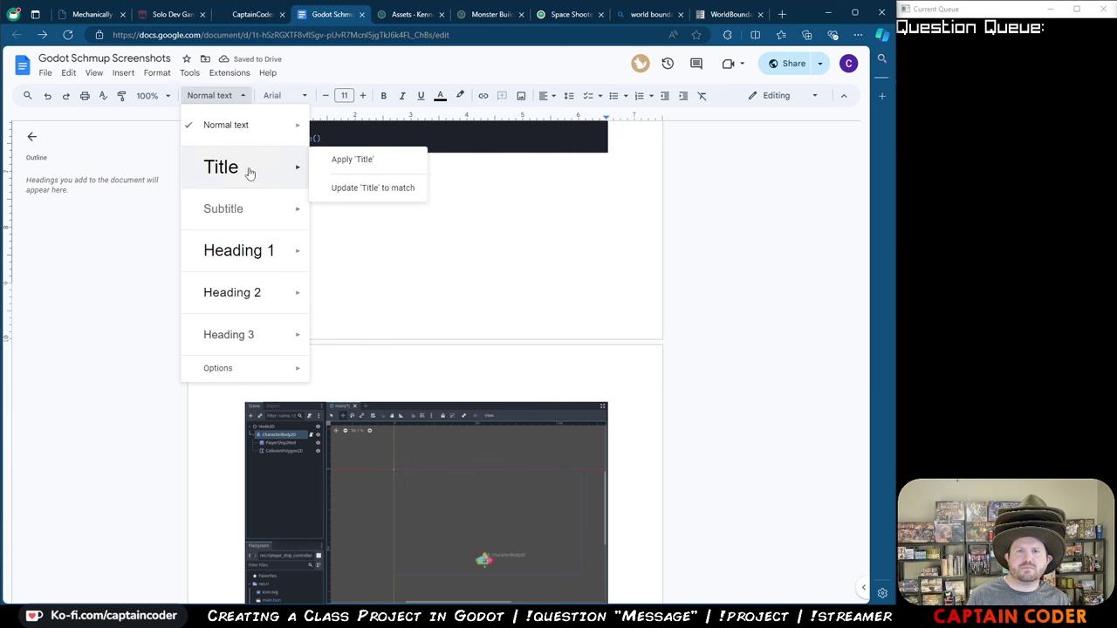
left_click(263, 271)
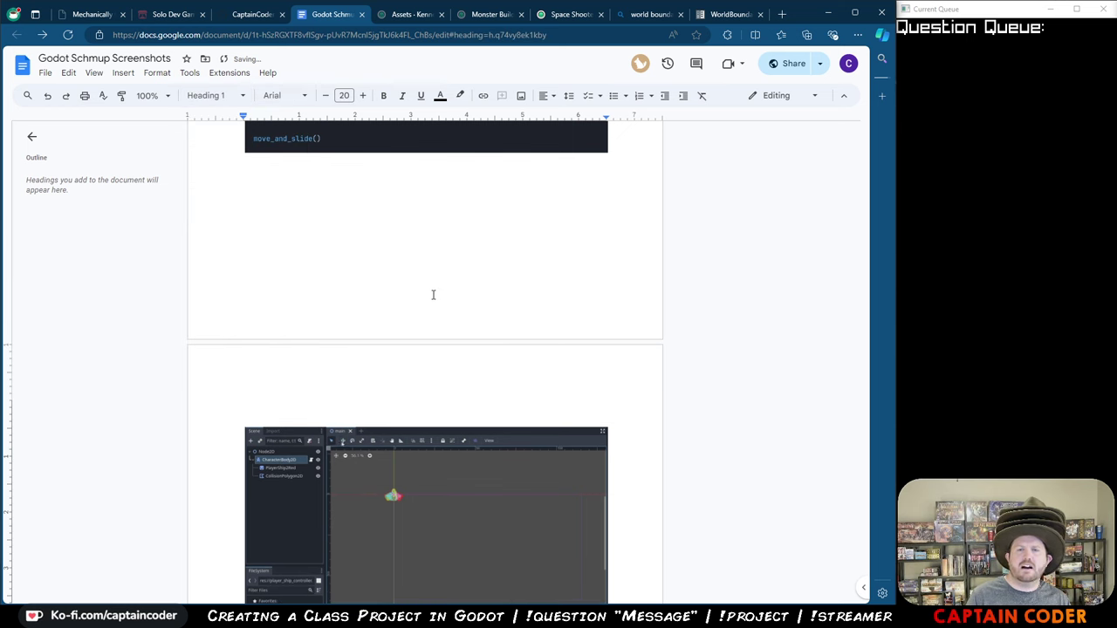
type("Adding Boundaries")
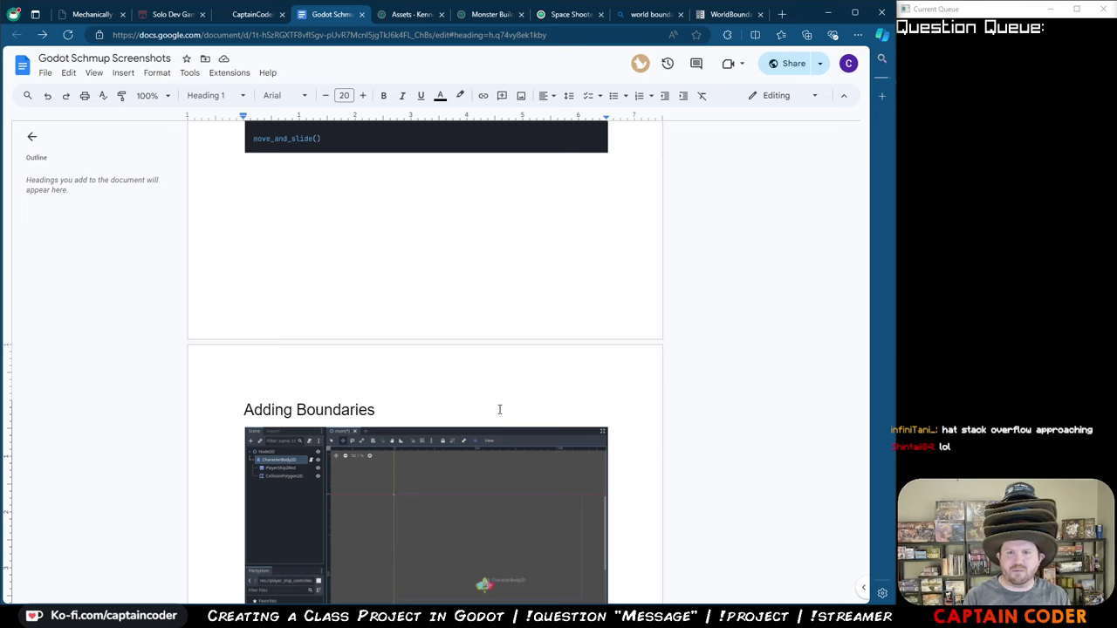
- Place the text cursor right after the annotated Project menu screenshot in the document
scroll(499, 409, "down", 4)
left_click(490, 545)
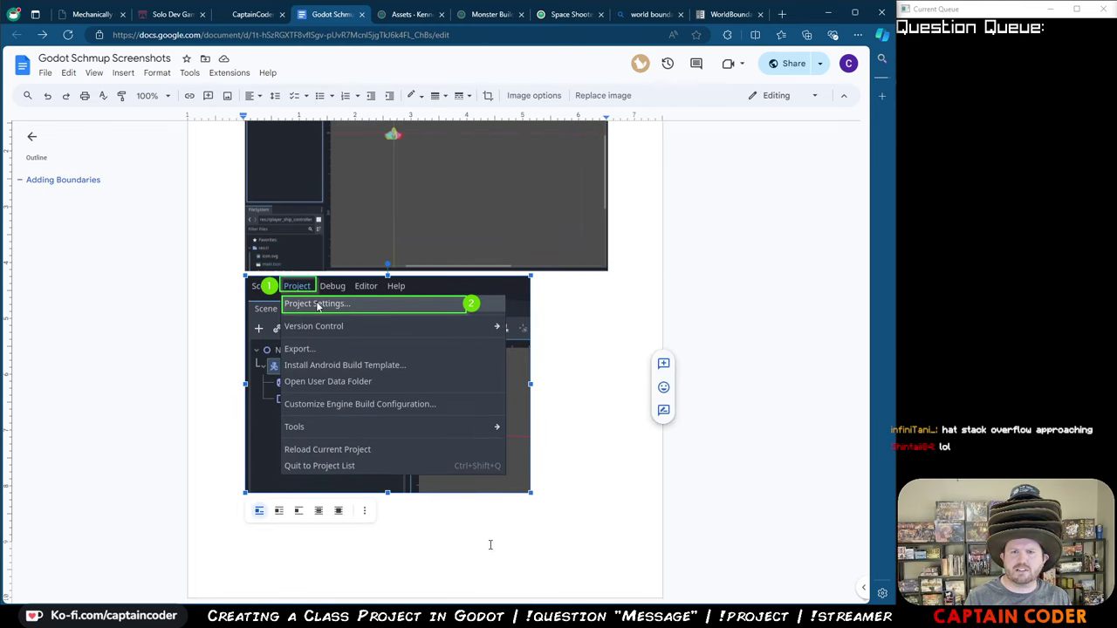
left_click(578, 540)
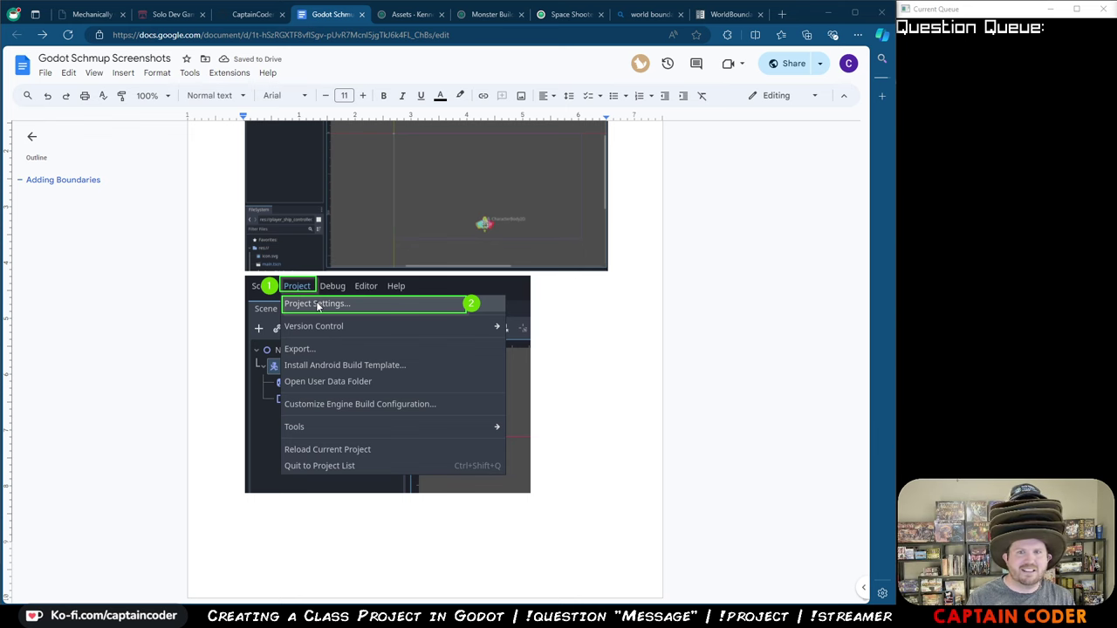
- Switch to Godot, open the Project Settings, filter them by "window" and show the Display Window settings
key("alt+Tab")
left_click(54, 30)
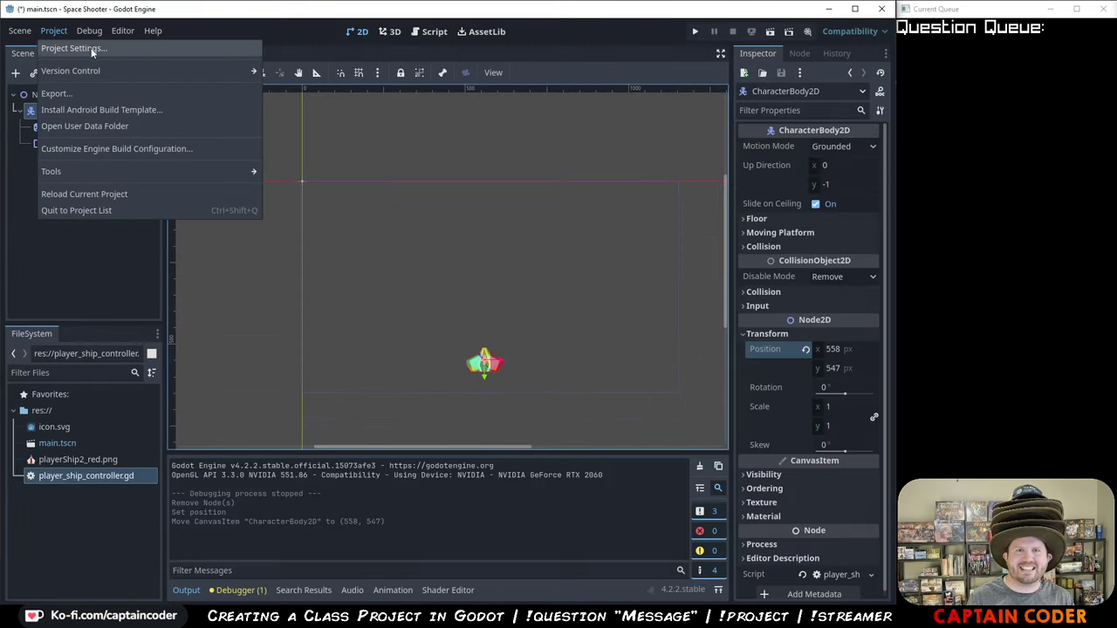
left_click(70, 46)
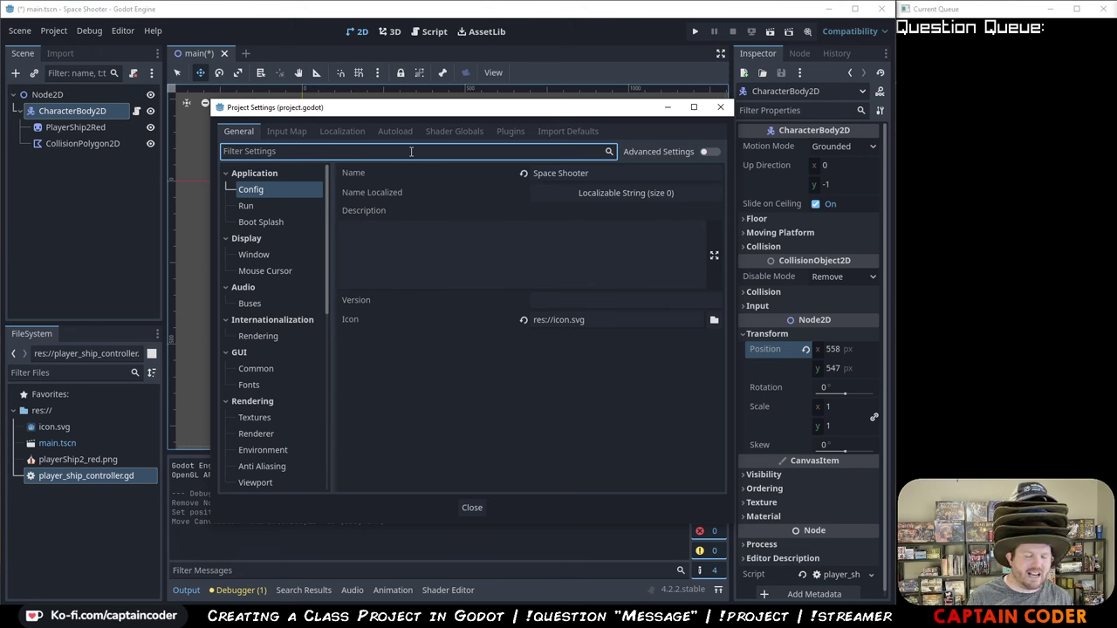
type("window")
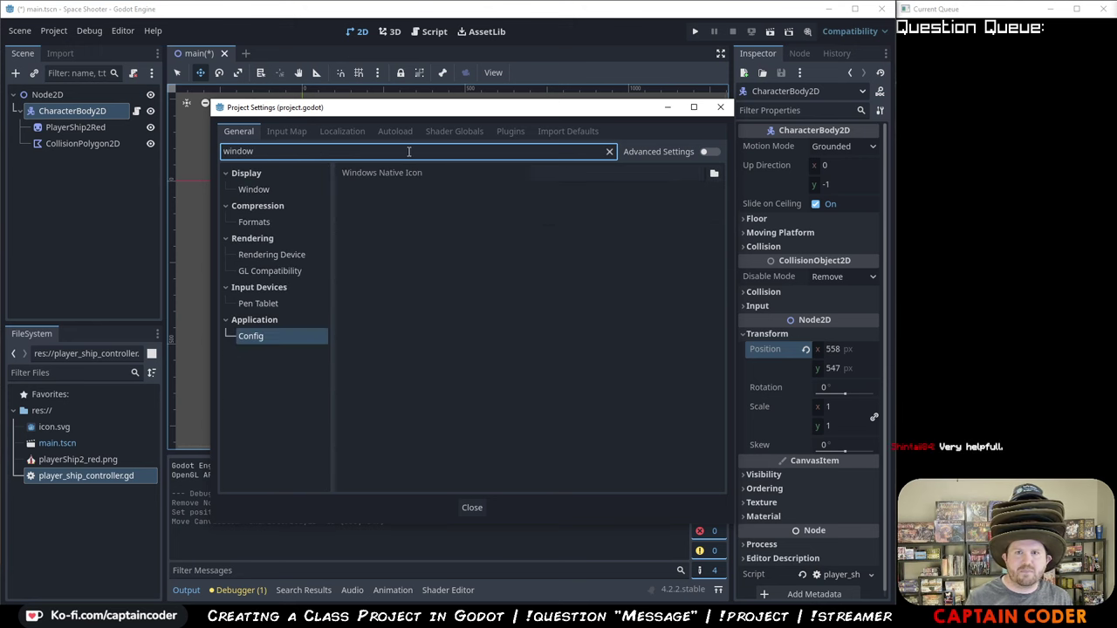
left_click(254, 189)
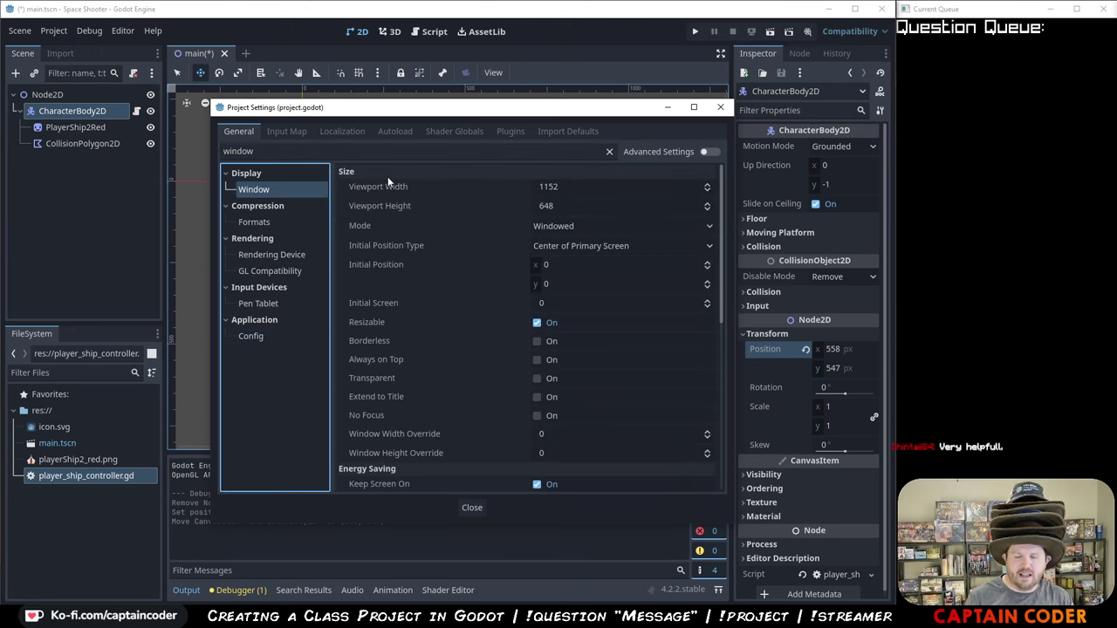
key("ctrl+Print")
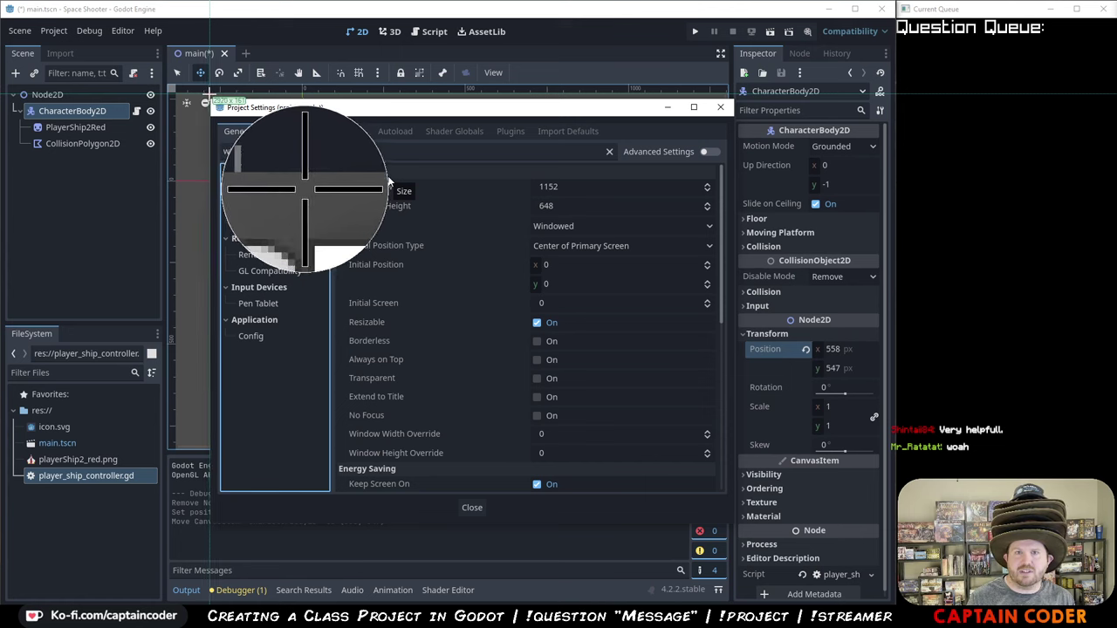
left_click_drag(210, 94, 735, 527)
left_click(742, 551)
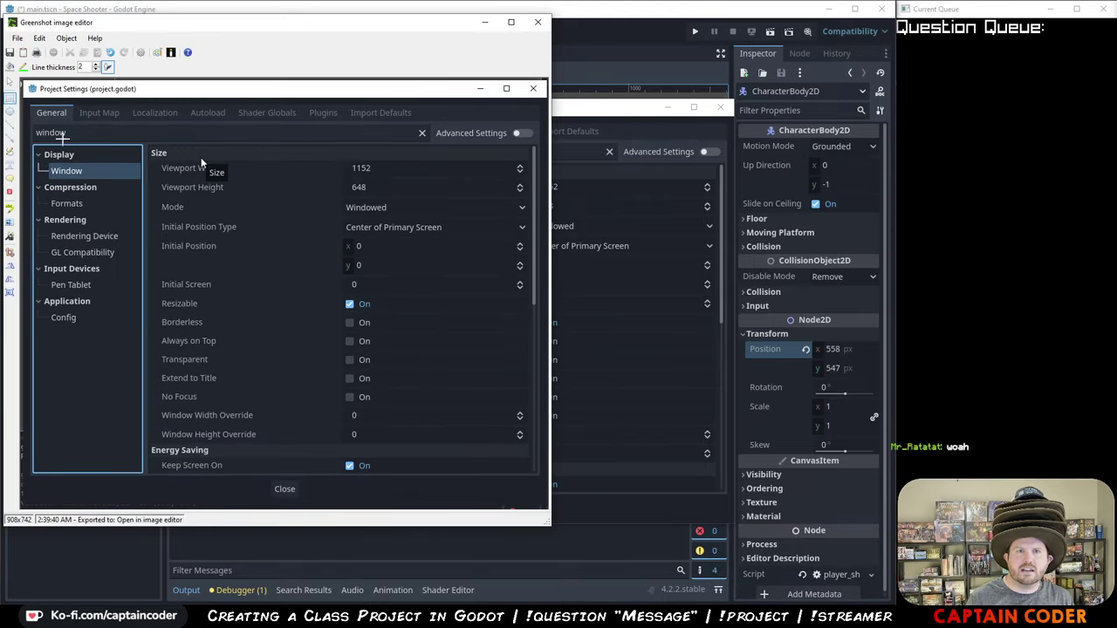
left_click_drag(31, 125, 101, 140)
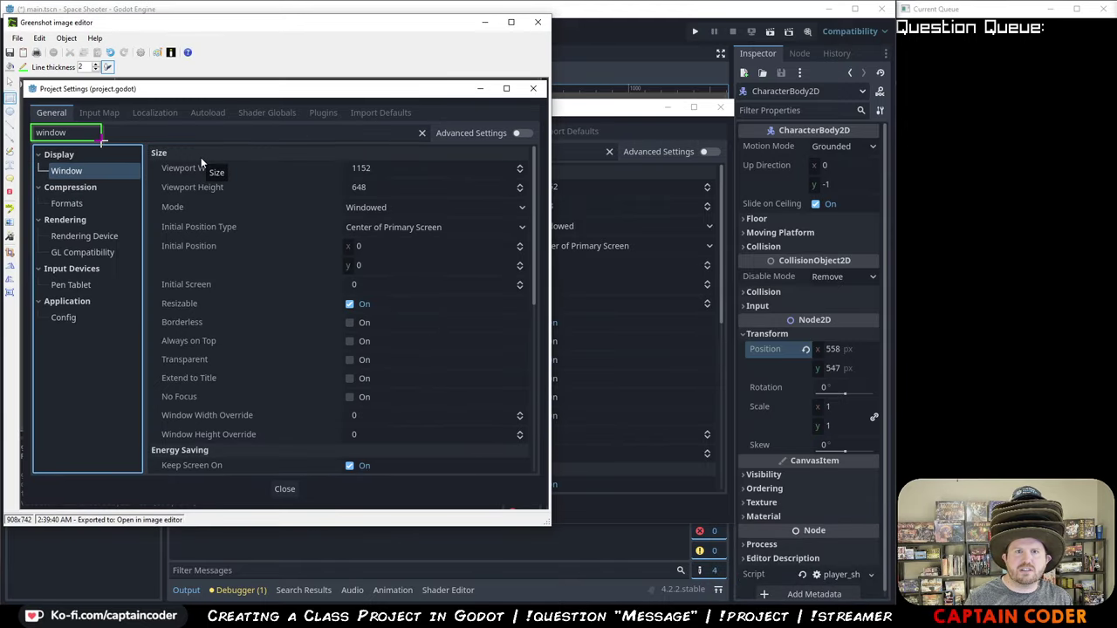
left_click_drag(45, 163, 109, 181)
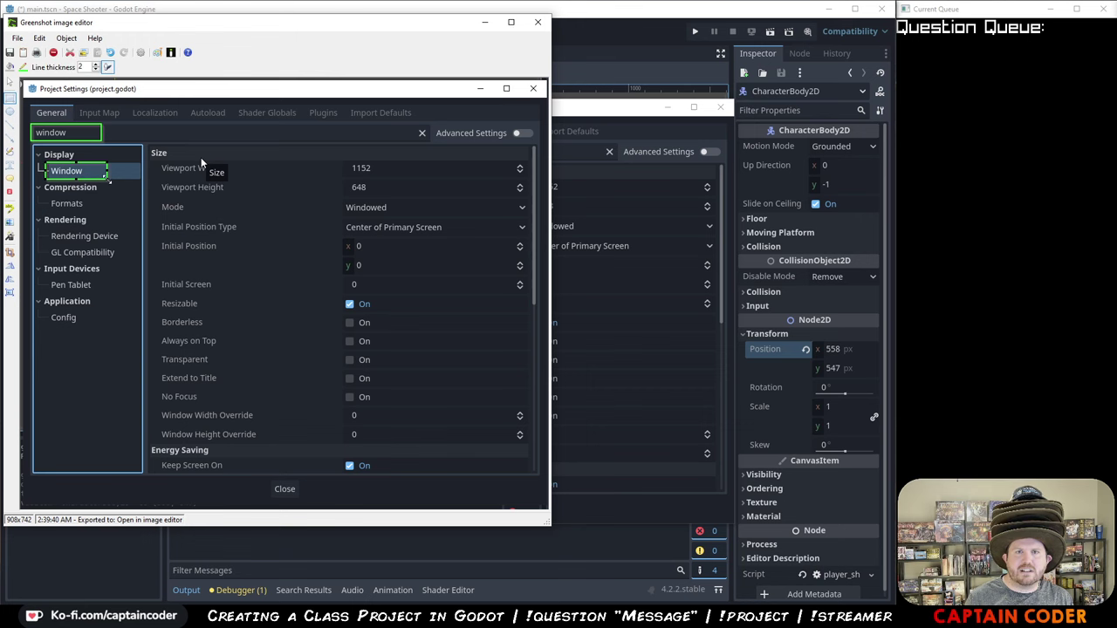
key("Escape")
left_click(538, 22)
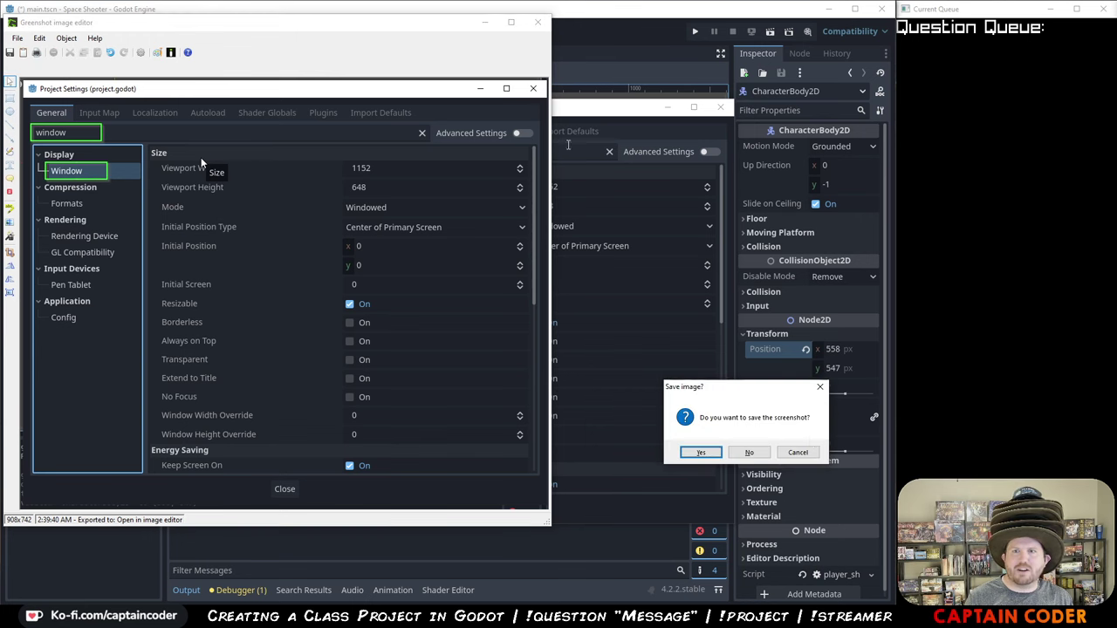
left_click(749, 452)
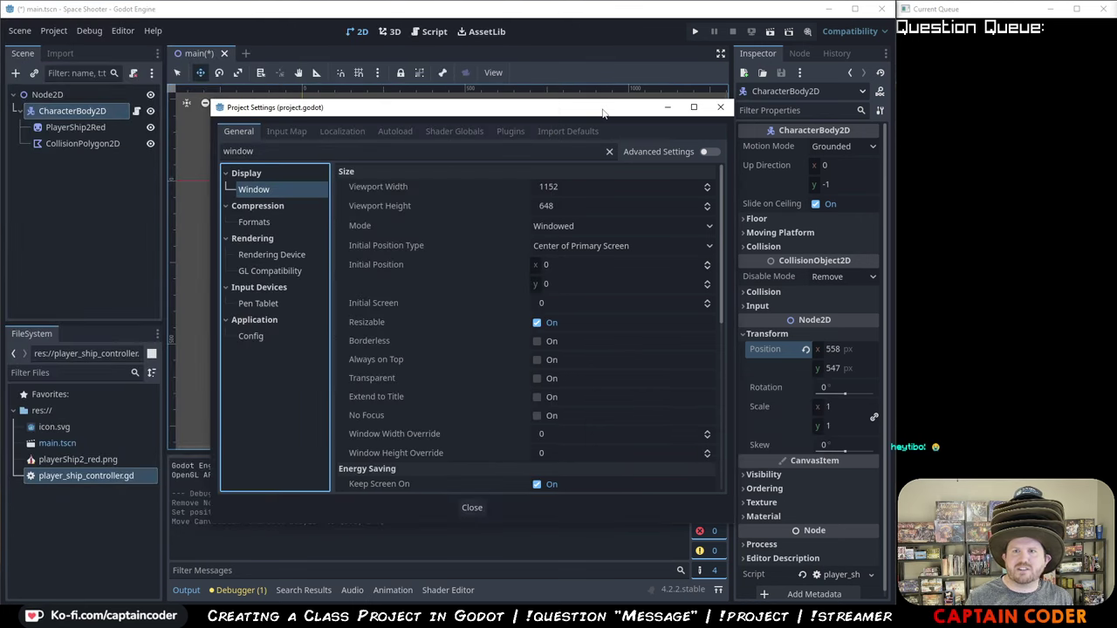
- Capture a region screenshot of the Project Settings window and open it in the Greenshot image editor
key("Print")
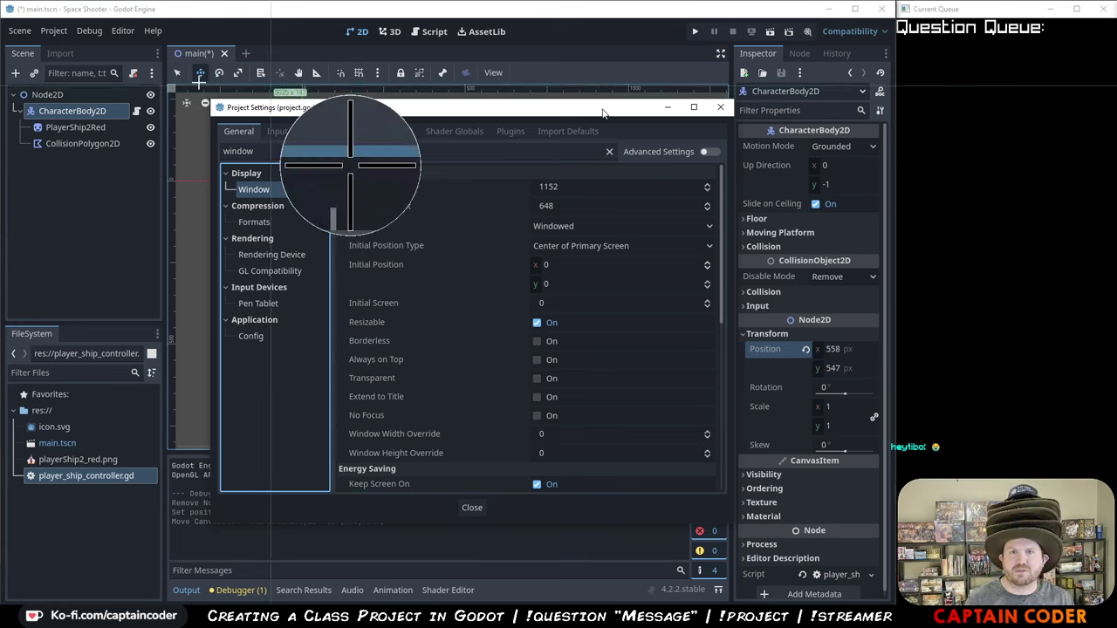
left_click_drag(210, 104, 736, 526)
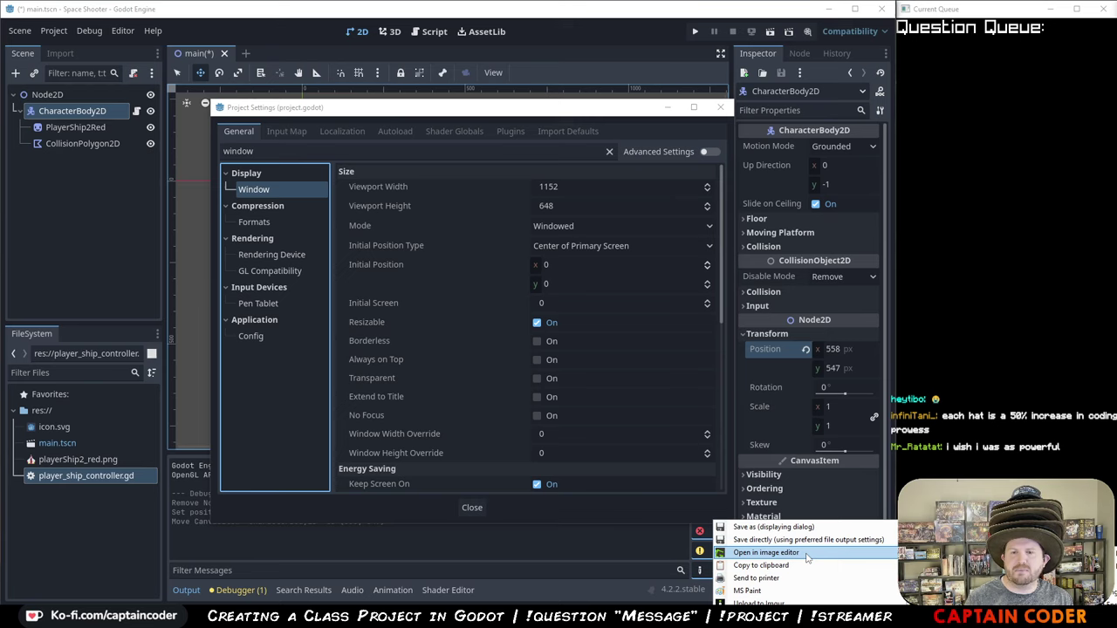
left_click(766, 553)
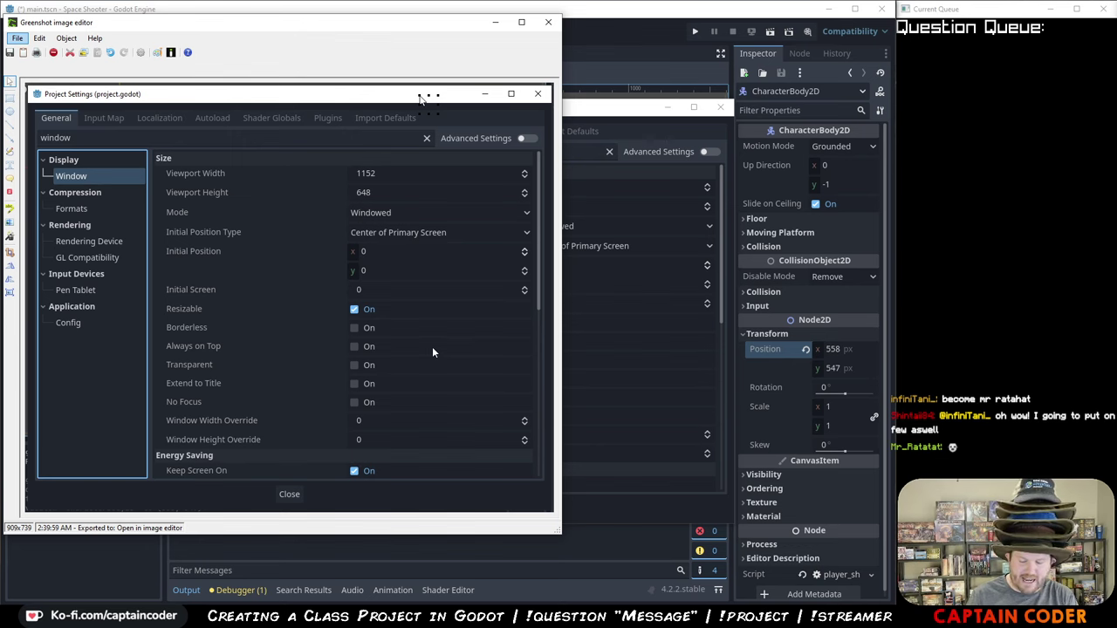
key("Print")
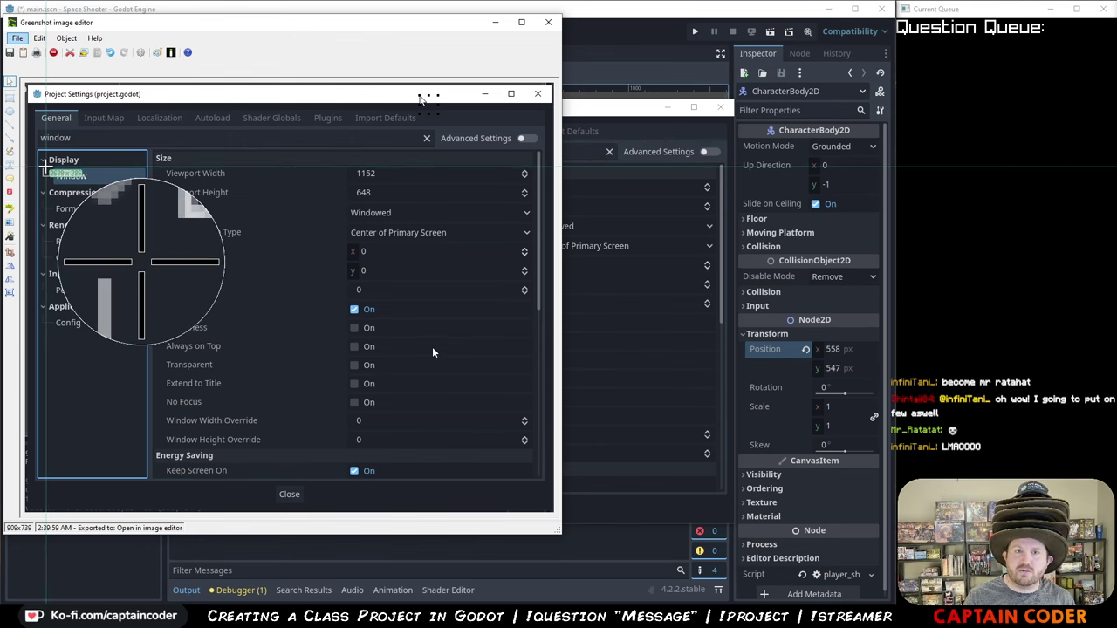
left_click_drag(41, 129, 143, 154)
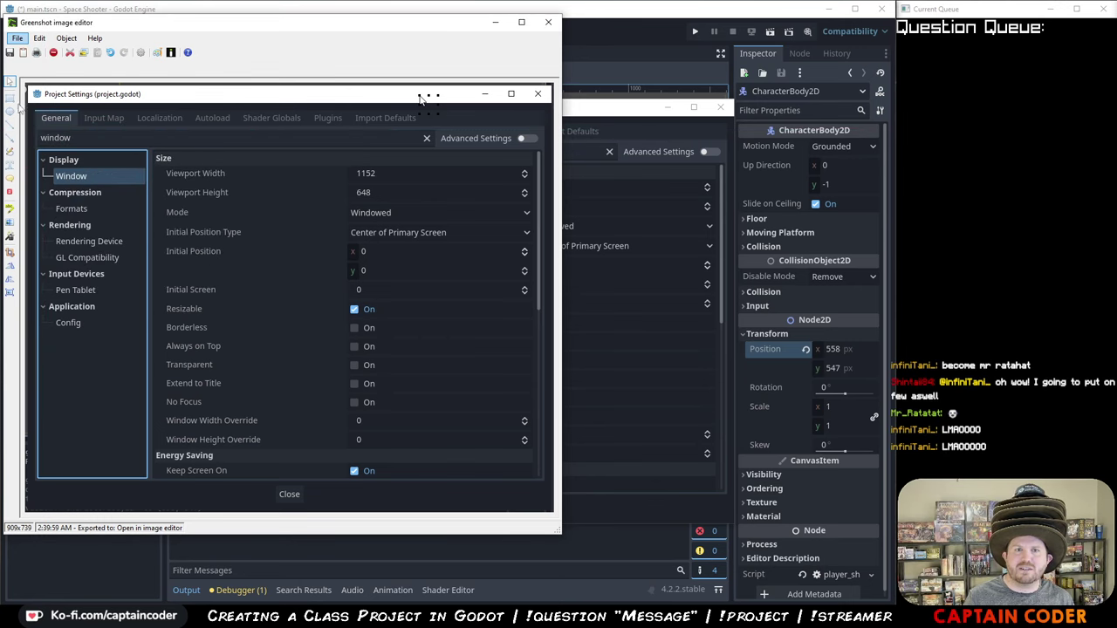
- Outline the "window" filter text, the Window entry, and the Viewport Width and Height rows with green rectangles
left_click(10, 97)
mouse_move(33, 129)
left_mouse_down()
mouse_move(90, 147)
mouse_move(88, 183)
mouse_move(99, 184)
left_mouse_up()
left_click_drag(162, 161, 531, 204)
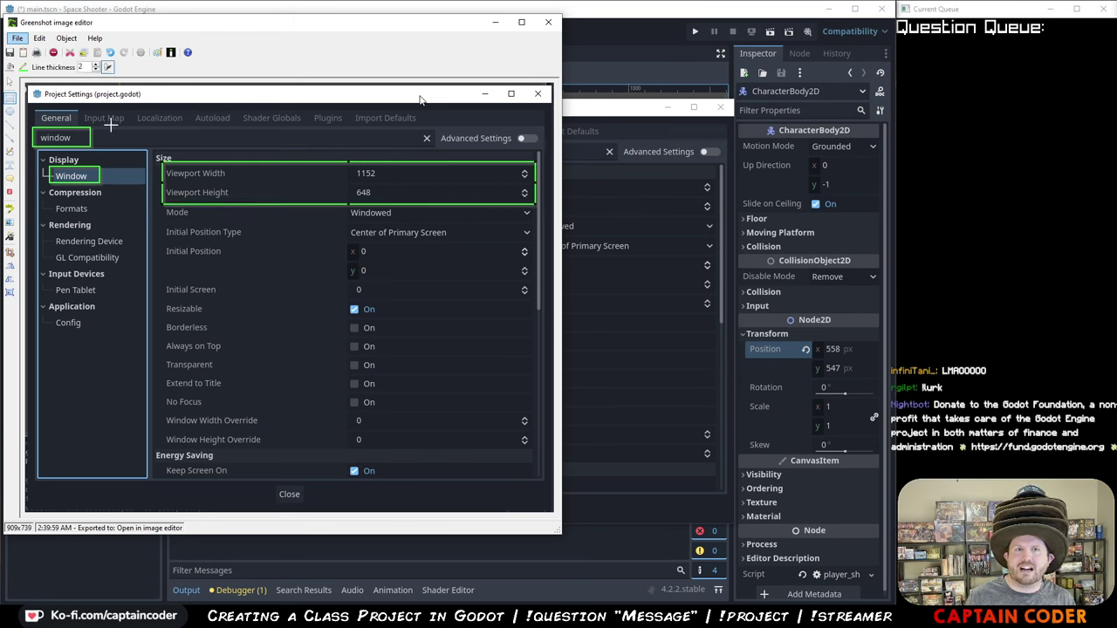
- Number the filter text 1 and the Window entry 2, and draw a green arrow pointing to the viewport size rows
left_click(9, 192)
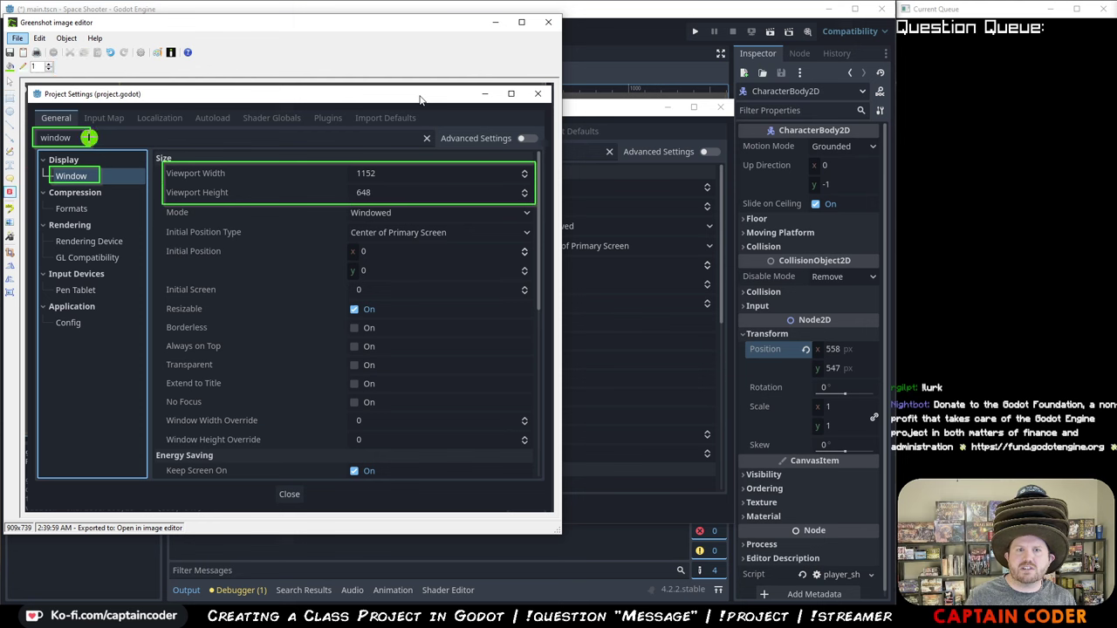
left_click(89, 131)
left_click(53, 181)
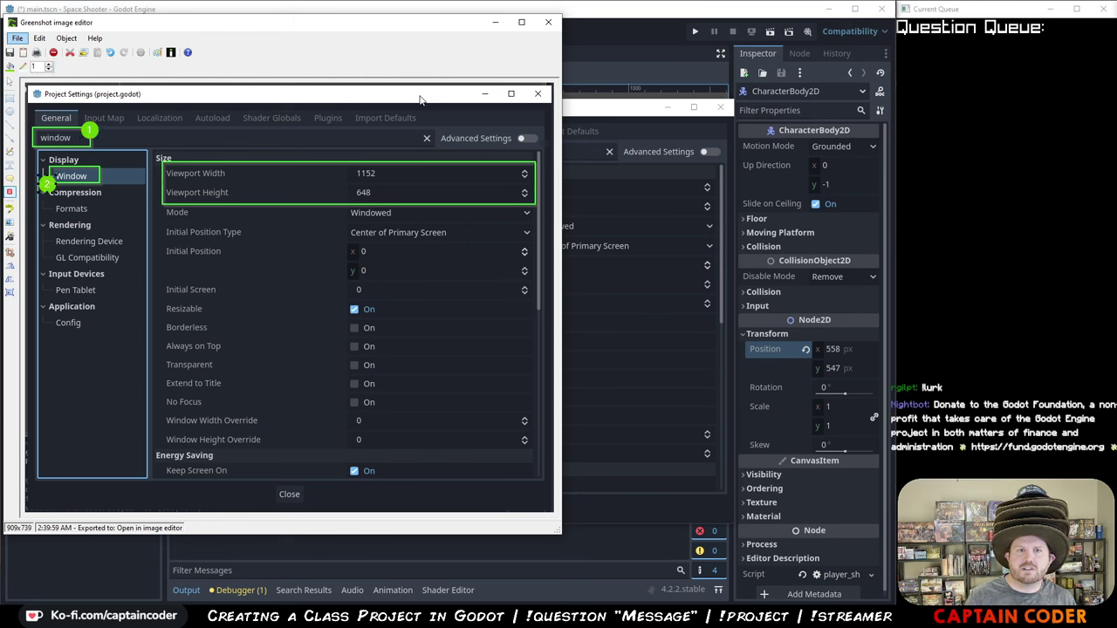
left_click(9, 138)
left_click_drag(199, 297, 258, 218)
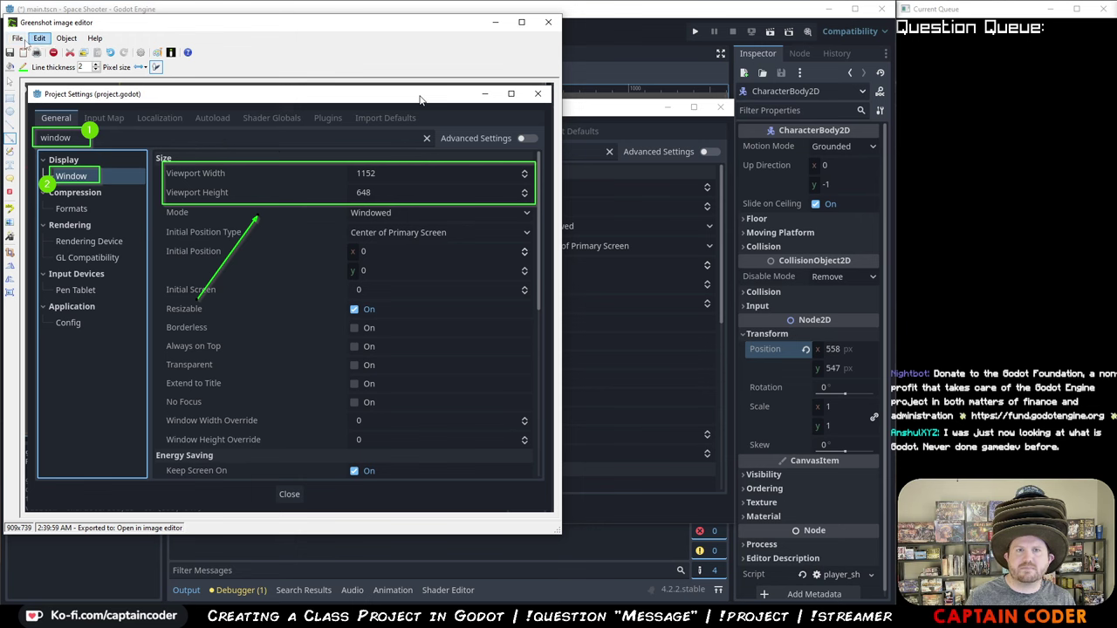
- Copy the annotated Project Settings image, paste it after the Project menu screenshot in the Google Docs document, and start a new line below it
left_click(18, 38)
left_click(55, 78)
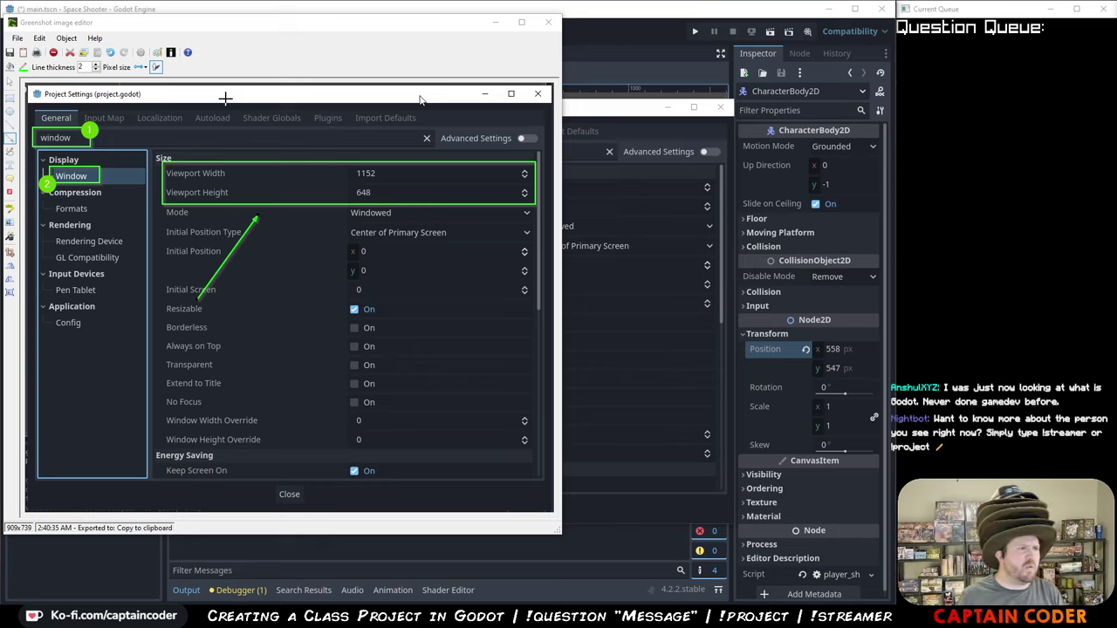
key("alt+Tab")
key("ctrl+v")
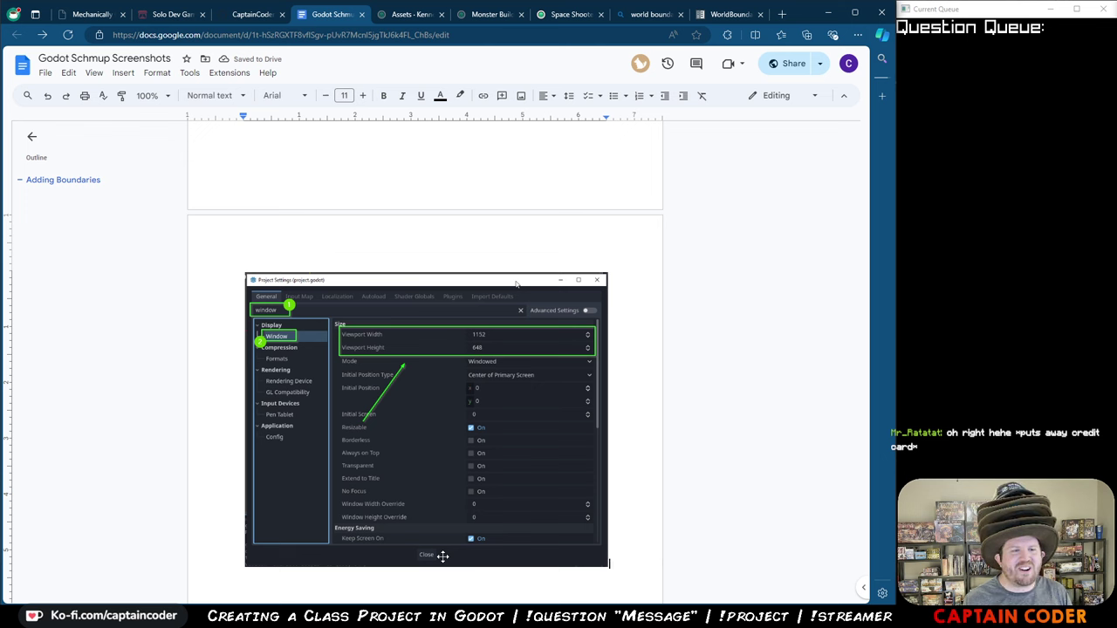
key("Return")
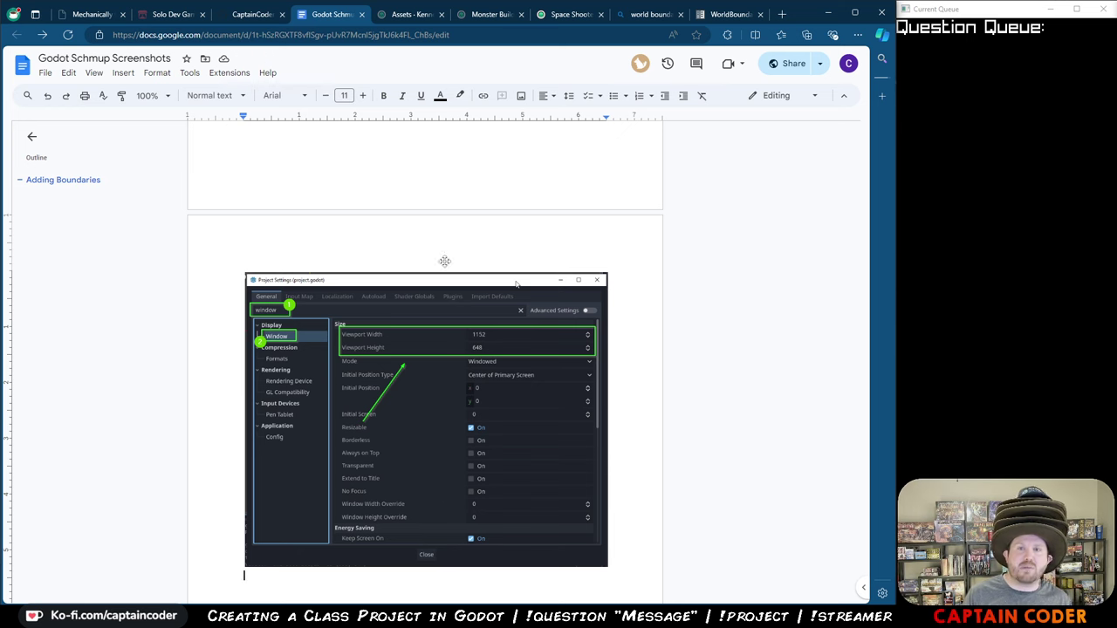
- Copy the sharing link of the Godot Schmup Screenshots document and close its sharing settings
left_click(783, 64)
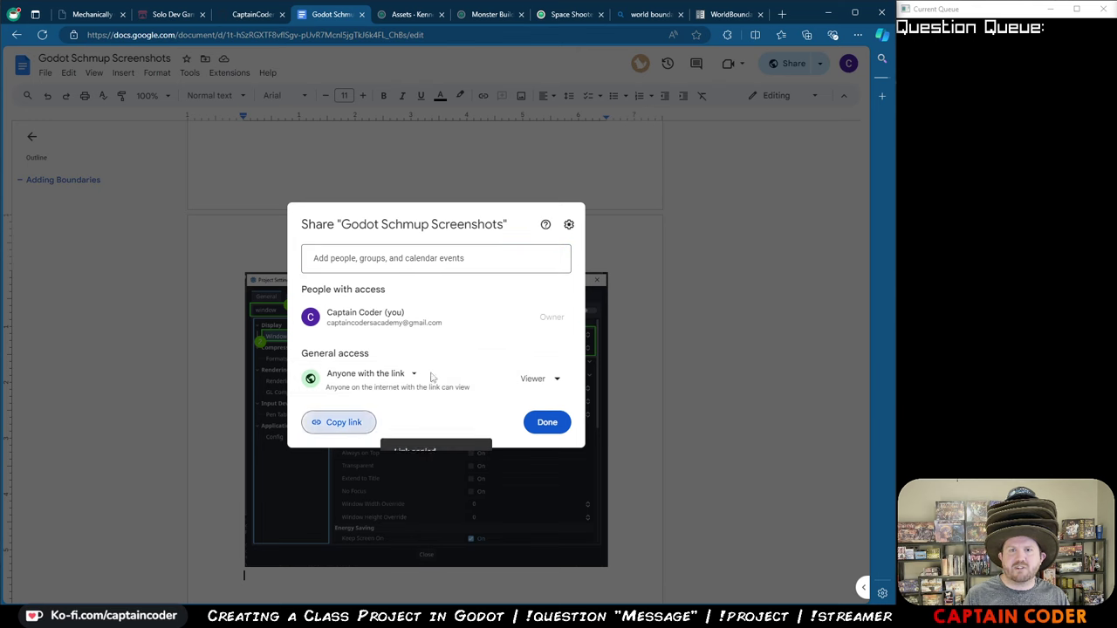
left_click(339, 422)
left_click(547, 422)
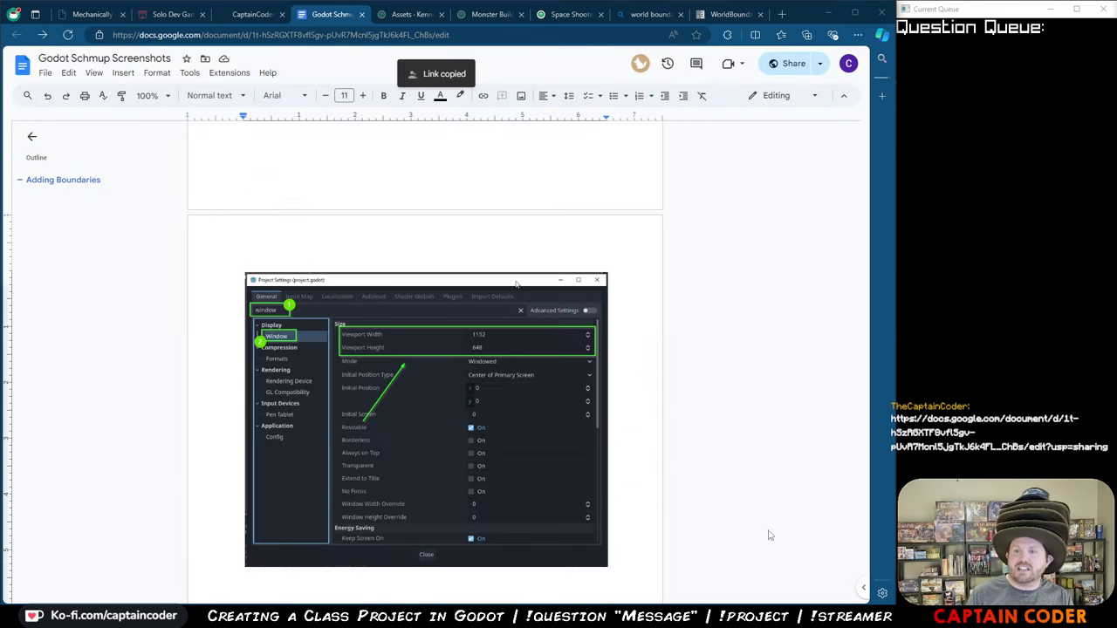
scroll(628, 439, "down", 20)
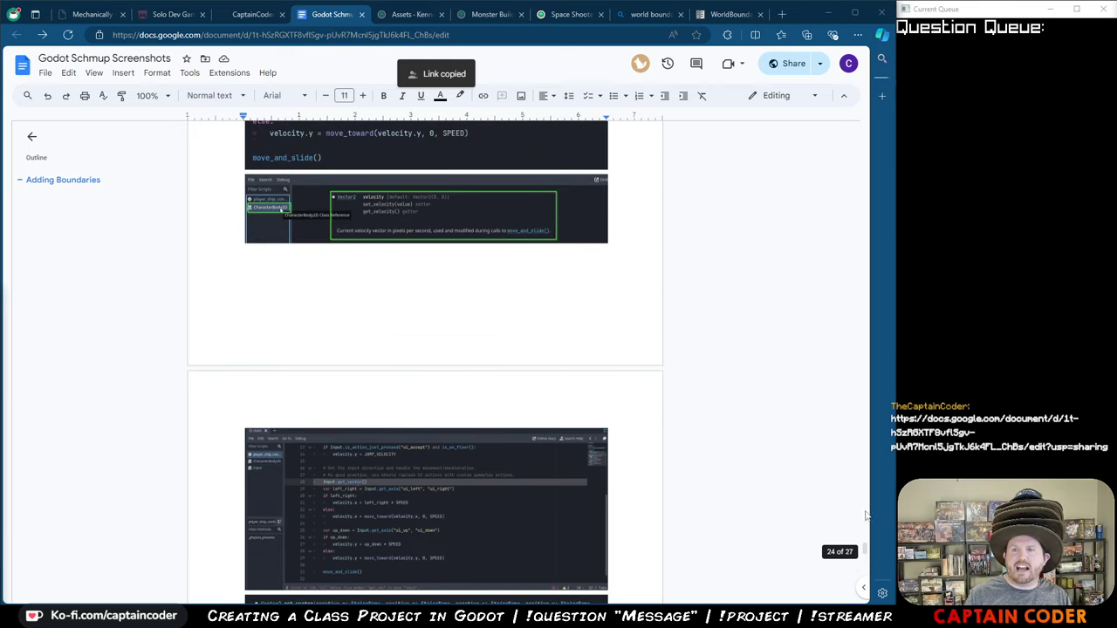
left_click_drag(865, 550, 851, 124)
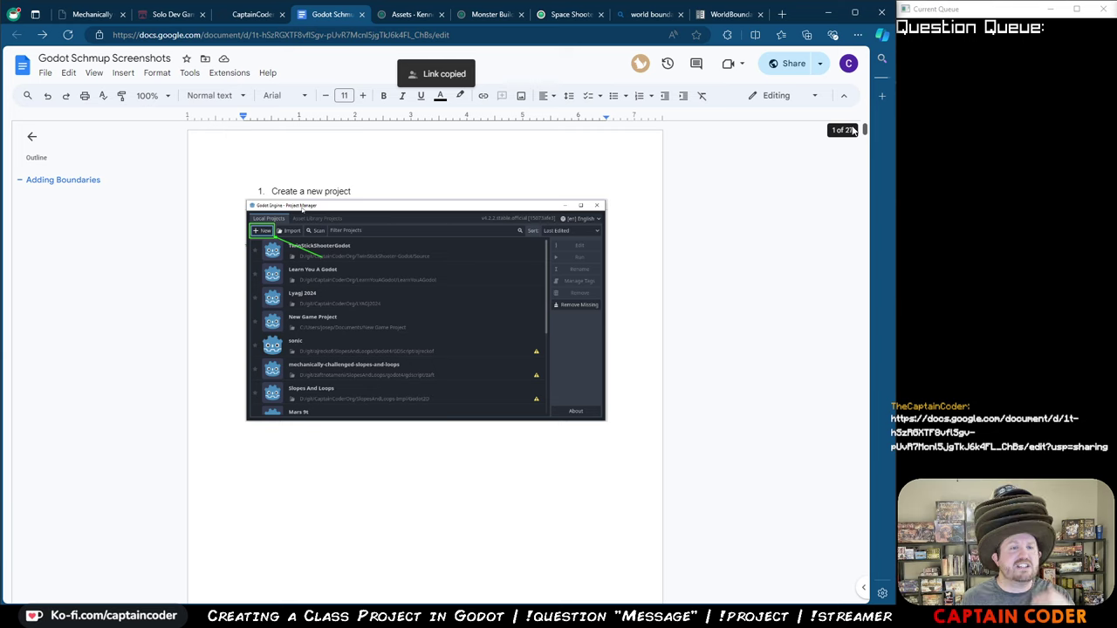
left_click_drag(854, 129, 841, 564)
scroll(673, 482, "down", 2)
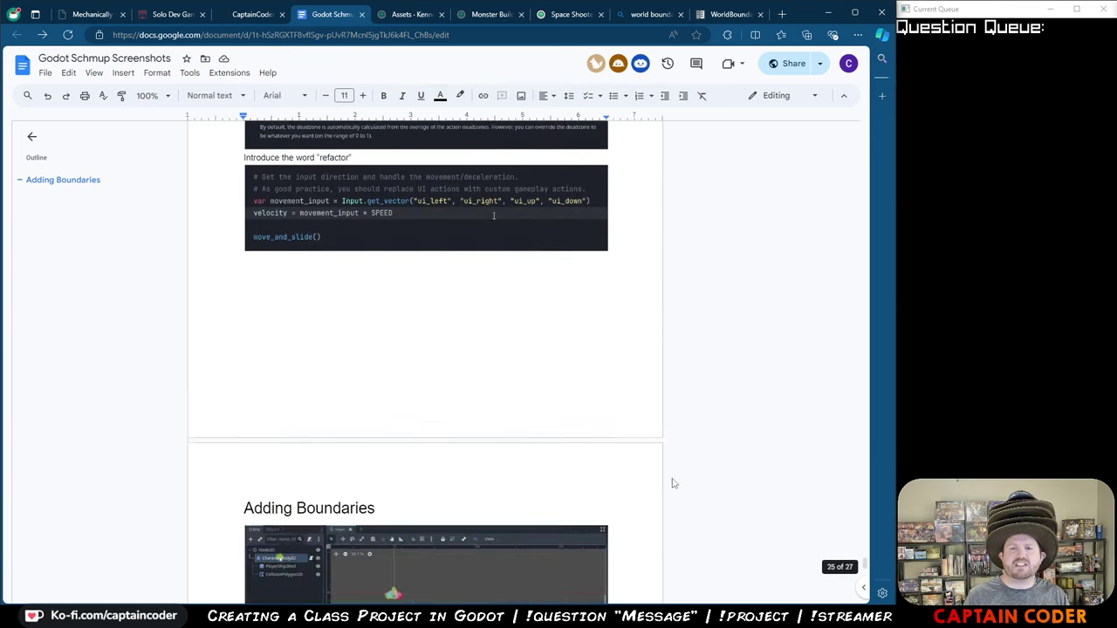
scroll(673, 483, "down", 4)
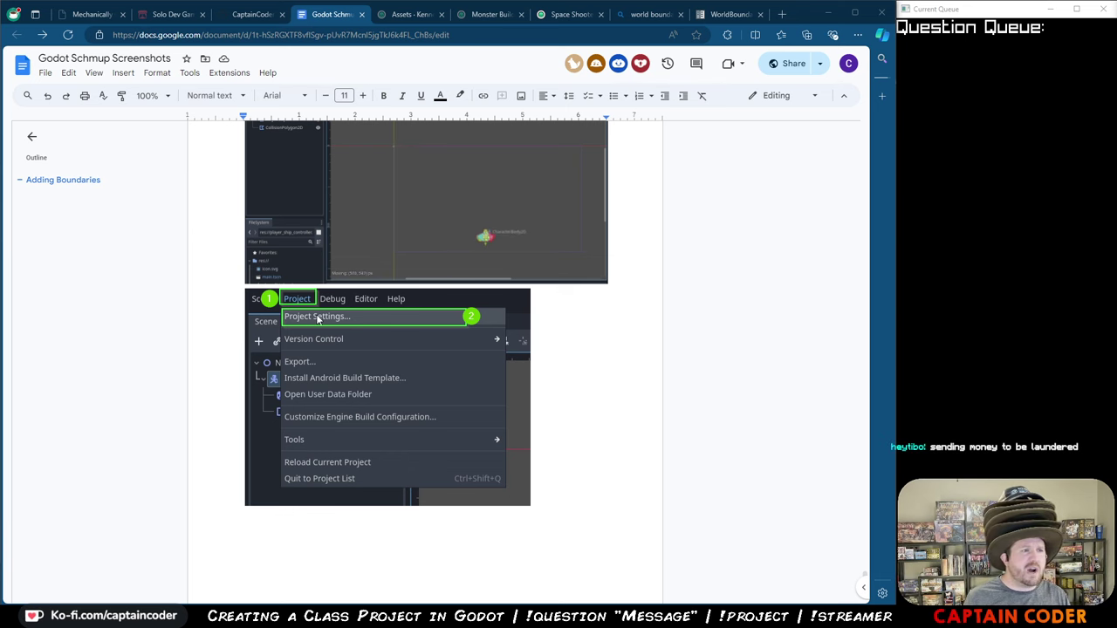
- Switch to Godot, close the Project Settings, and collapse the CharacterBody2D branch with no node selected
key("alt+Tab")
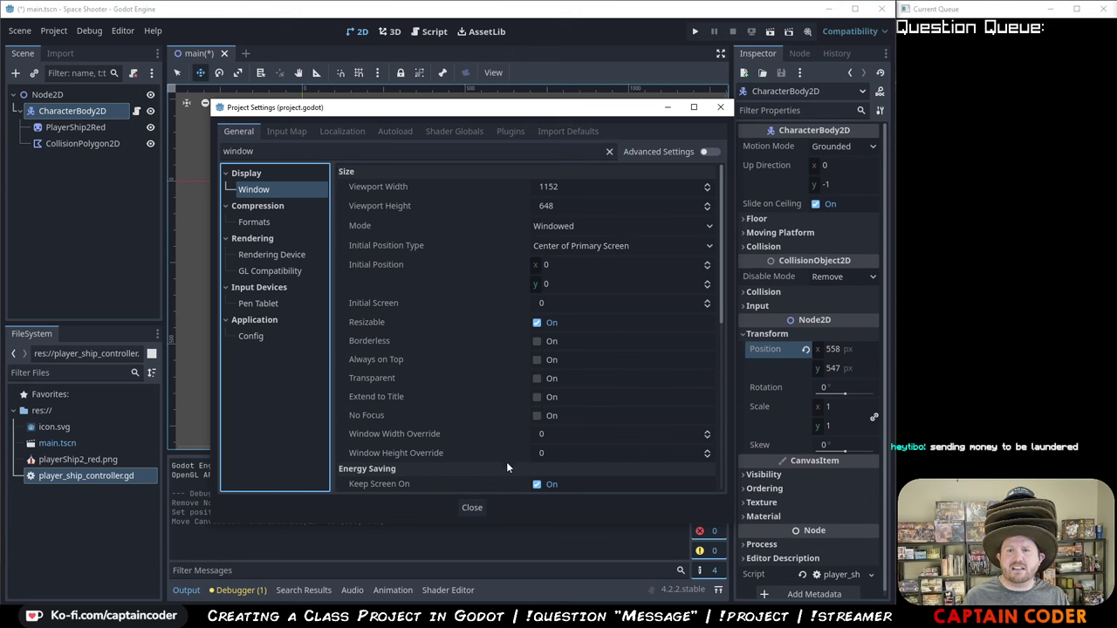
left_click(471, 508)
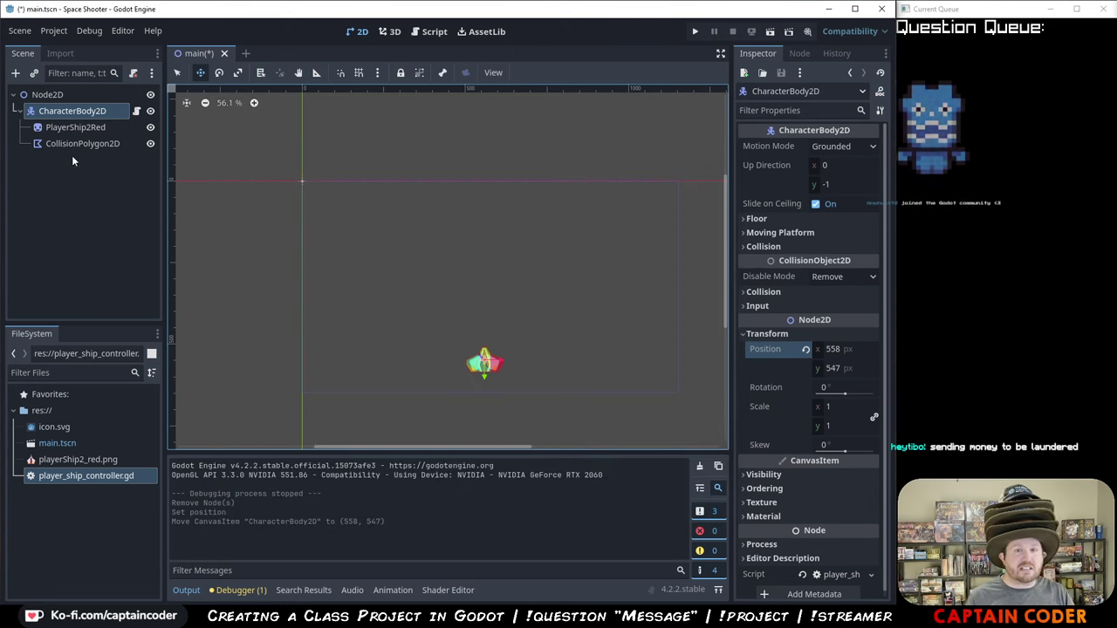
left_click(19, 112)
left_click(51, 163)
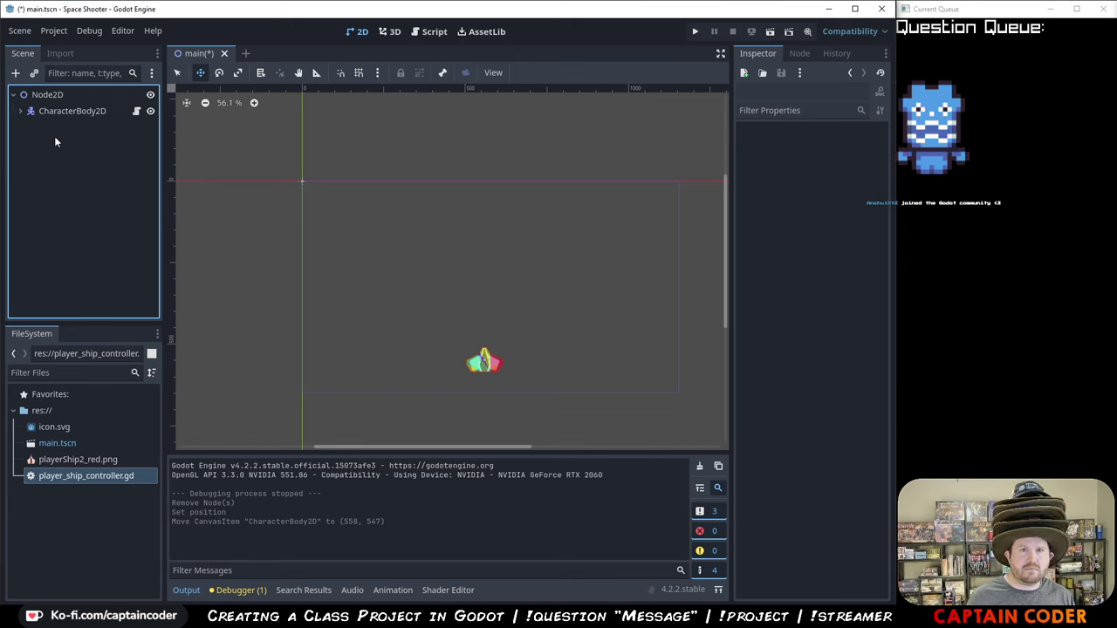
key("ctrl+a")
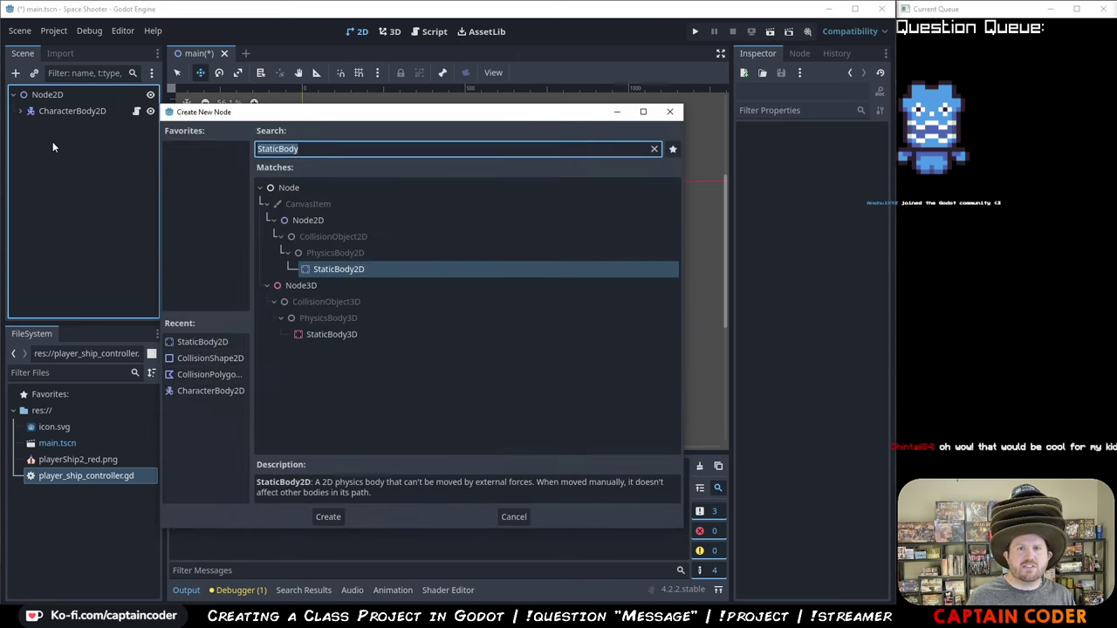
key("Escape")
left_click(15, 72)
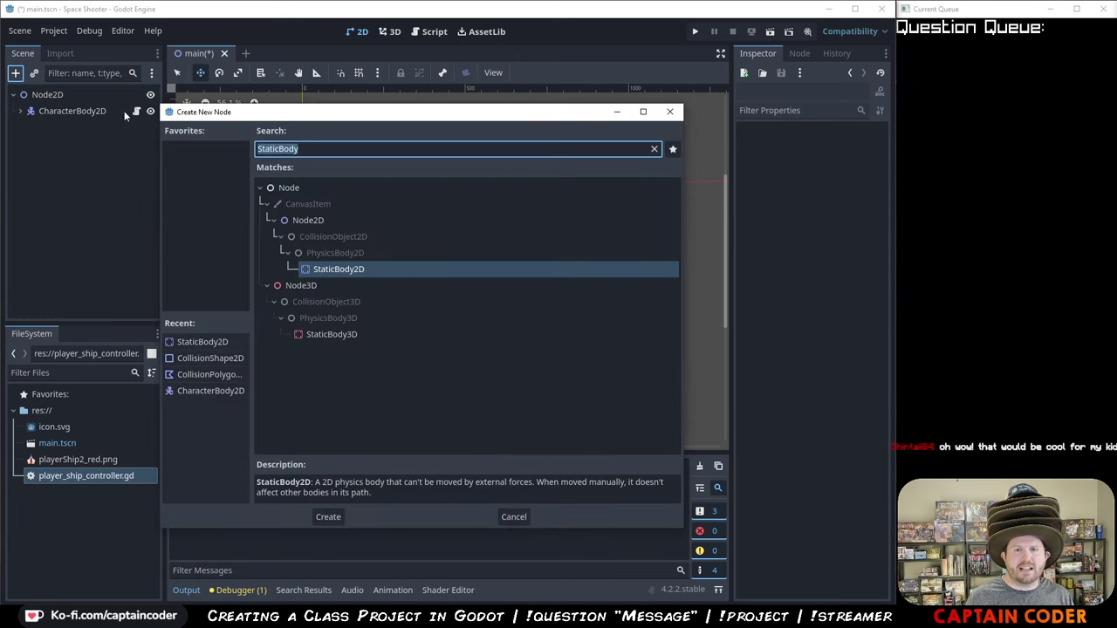
key("Escape")
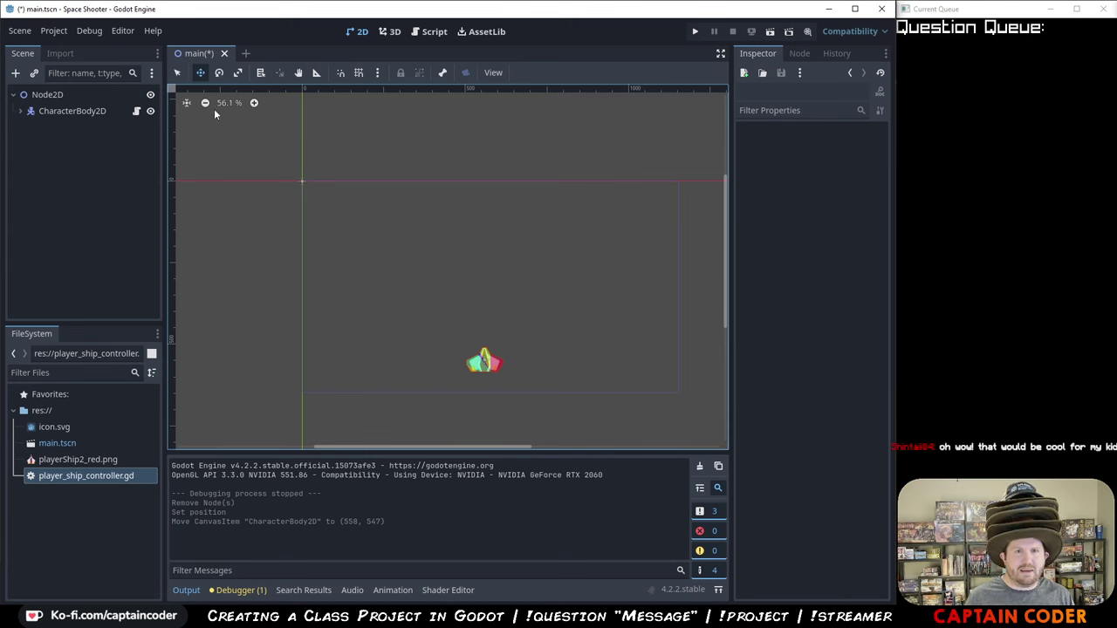
- Start adding a new node and extend the node search text to StaticBody2D
key("ctrl+a")
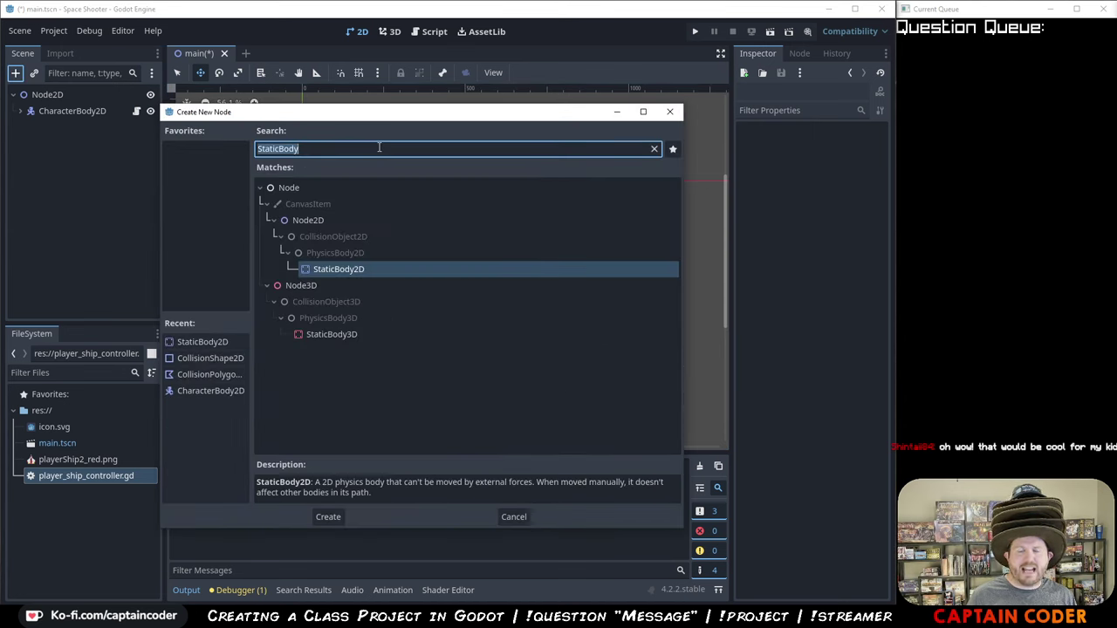
key("Right")
type("2")
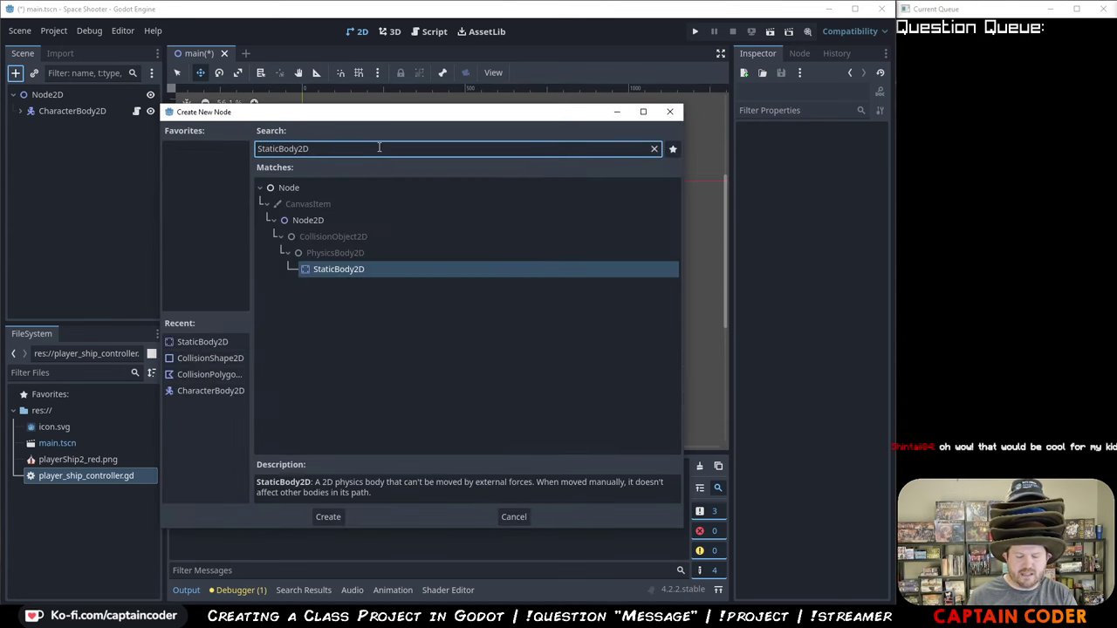
key("ctrl+Print")
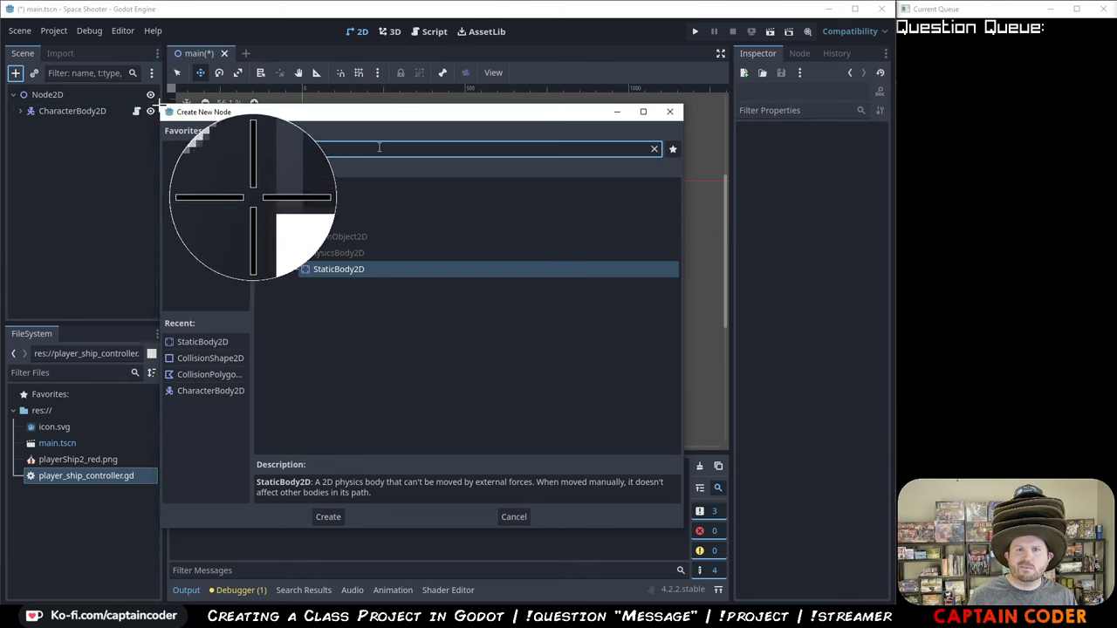
left_click_drag(157, 103, 694, 537)
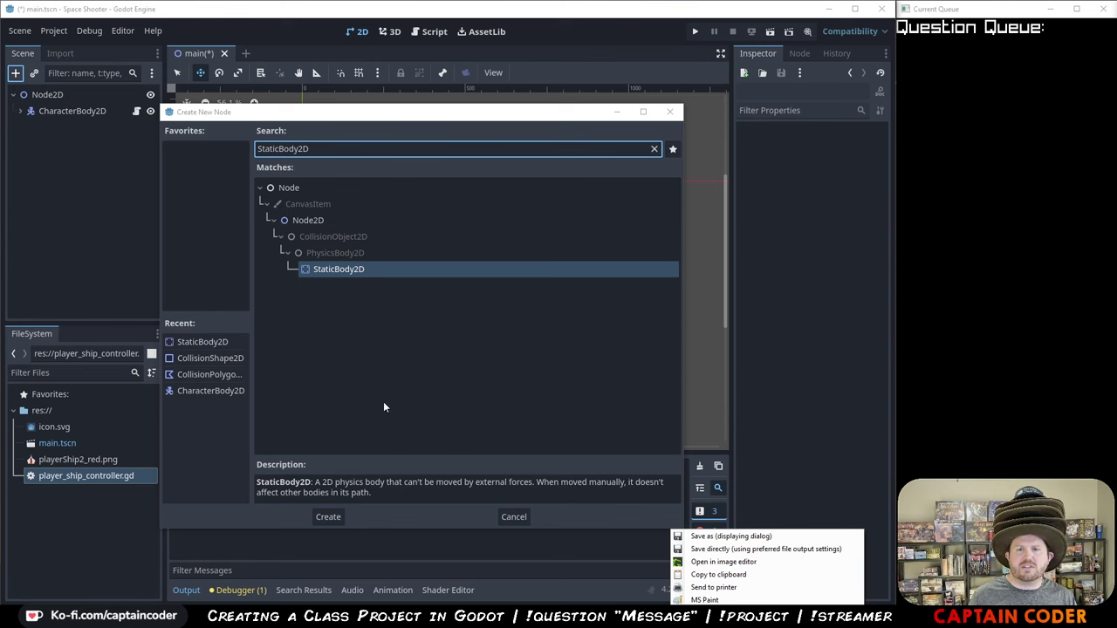
left_click(513, 516)
- Capture a region screenshot of Node2D's context menu with Add Child Node highlighted, and open it in the Greenshot image editor
right_click(53, 96)
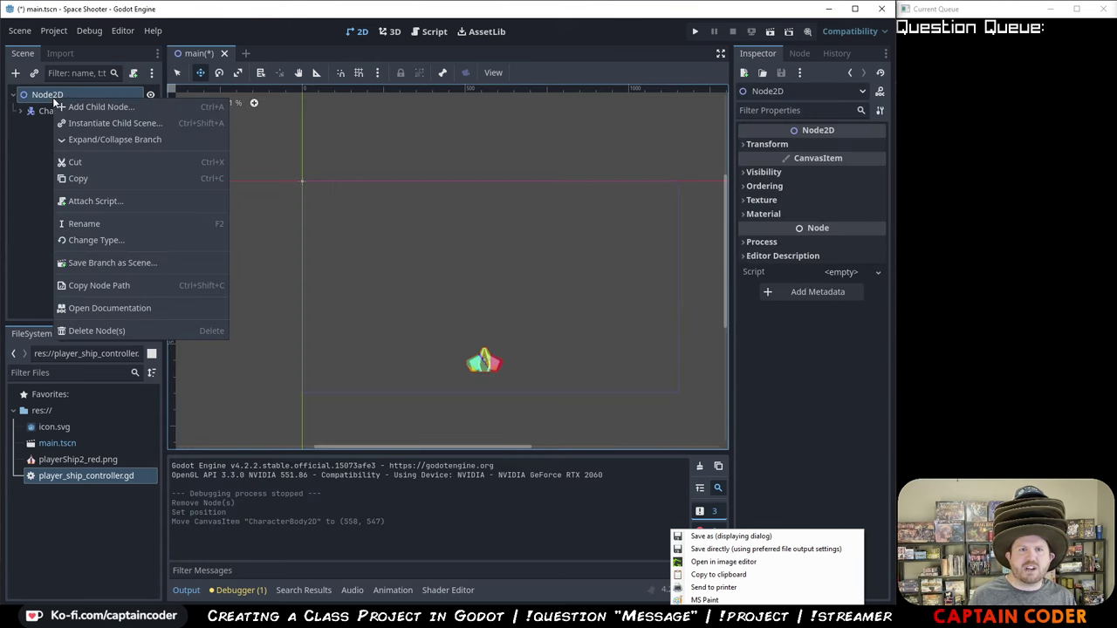
right_click(111, 92)
right_click(110, 95)
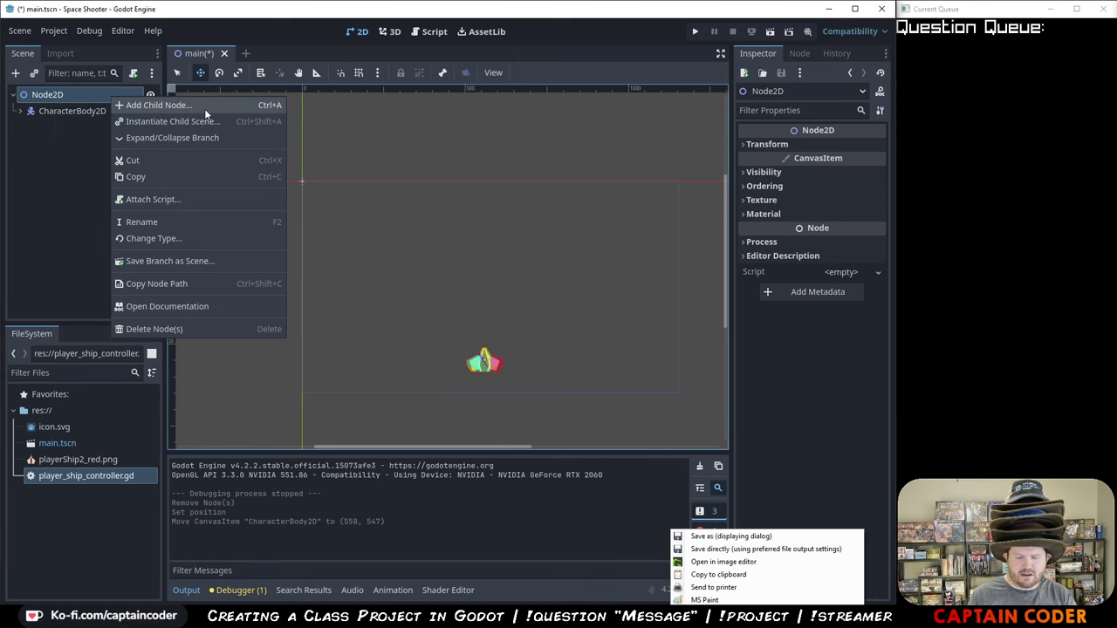
key("Print")
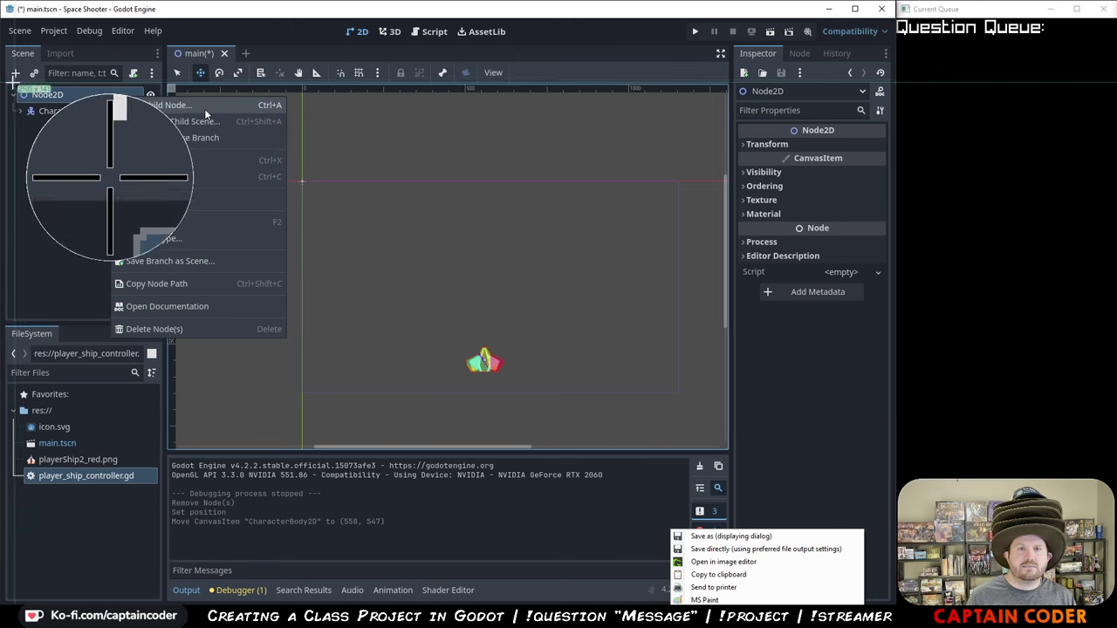
left_click_drag(3, 39, 301, 353)
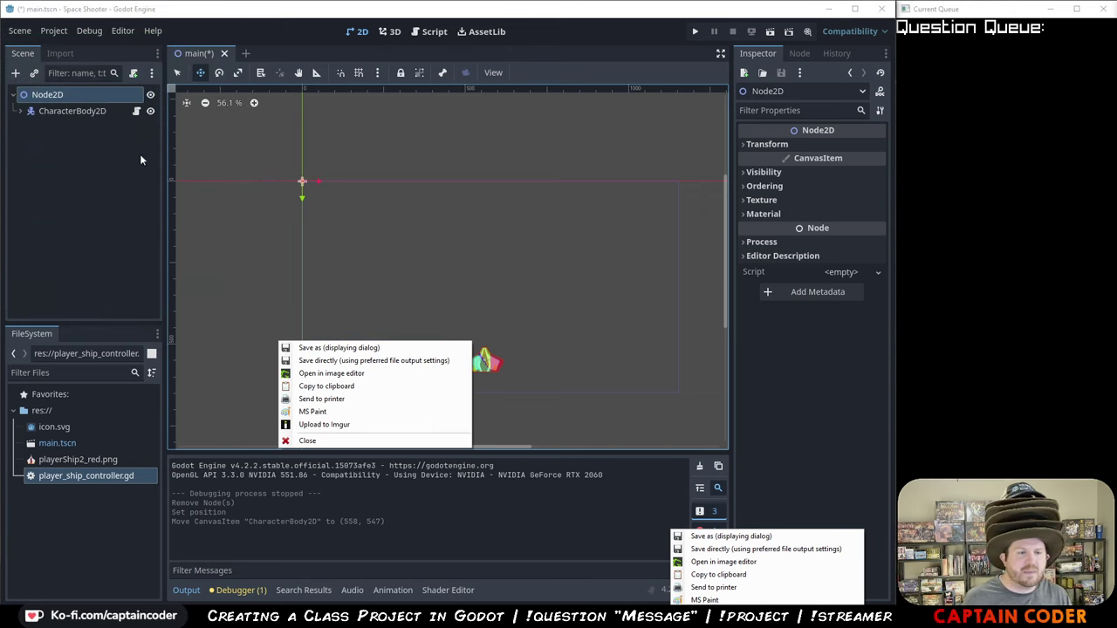
left_click(335, 375)
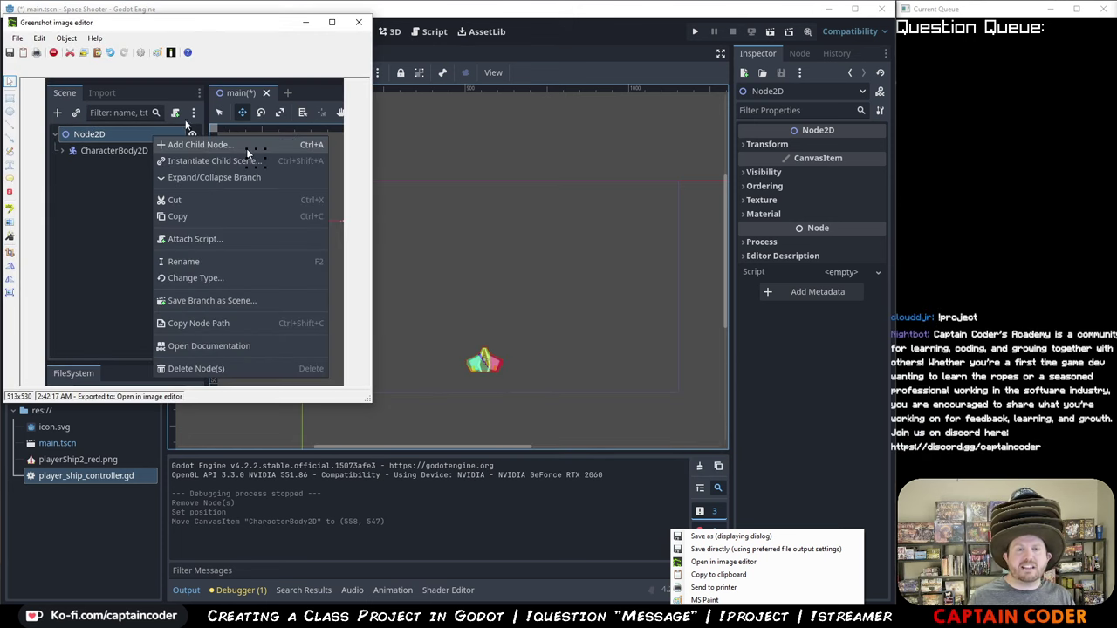
left_click(10, 125)
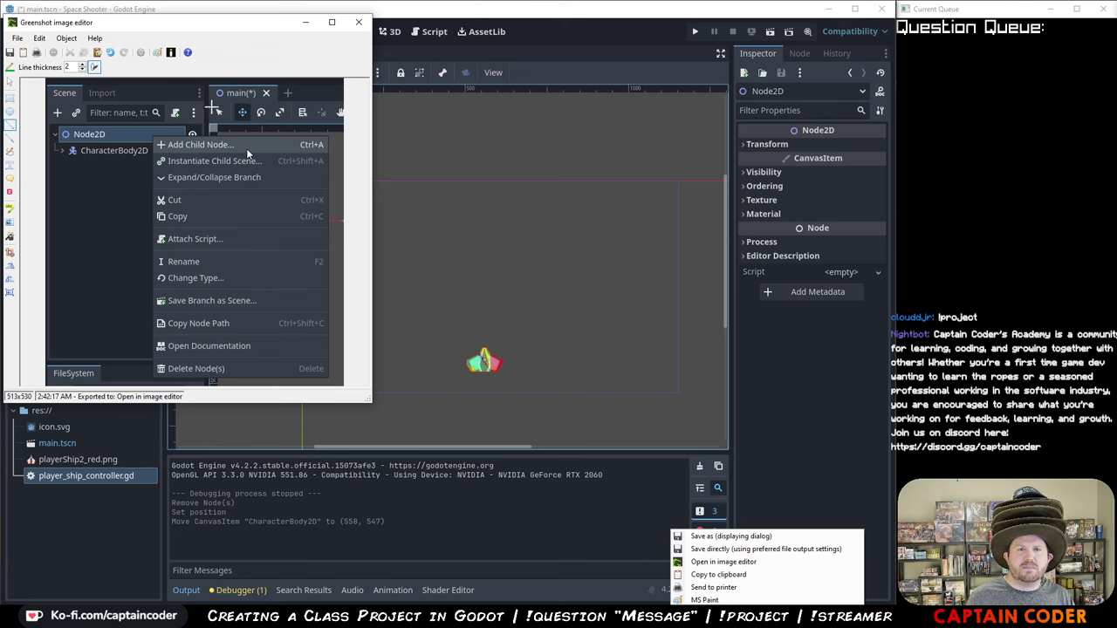
left_click_drag(217, 110, 137, 135)
key("ctrl+z")
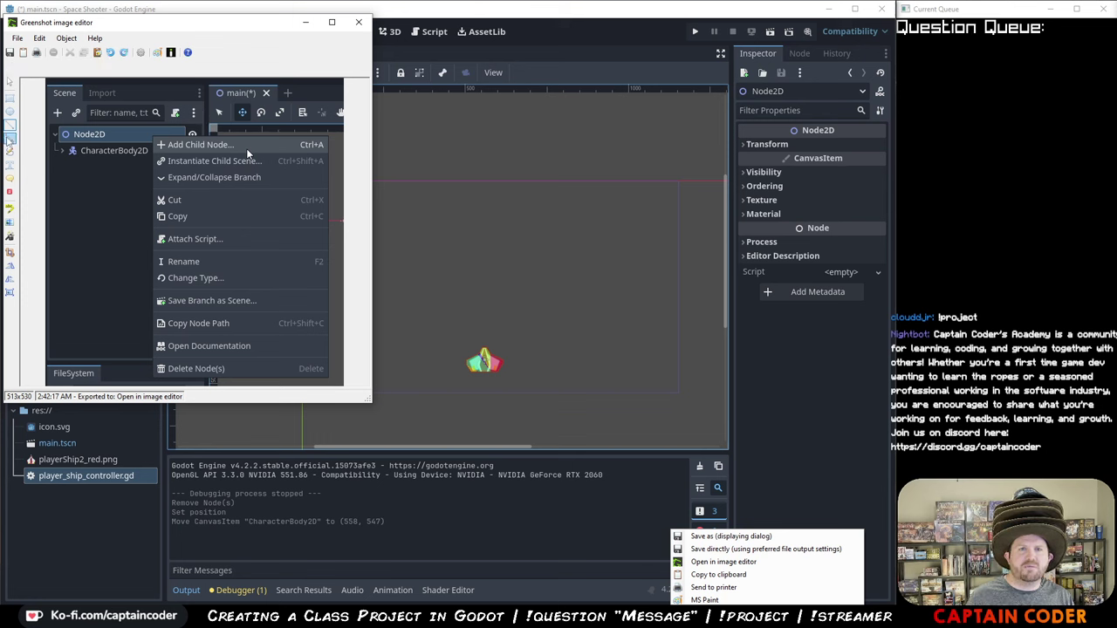
- Draw green arrows pointing to Node2D and Add Child Node, and number the arrows 1 and 2
key("a")
left_click_drag(219, 101, 135, 131)
left_click_drag(285, 122, 242, 144)
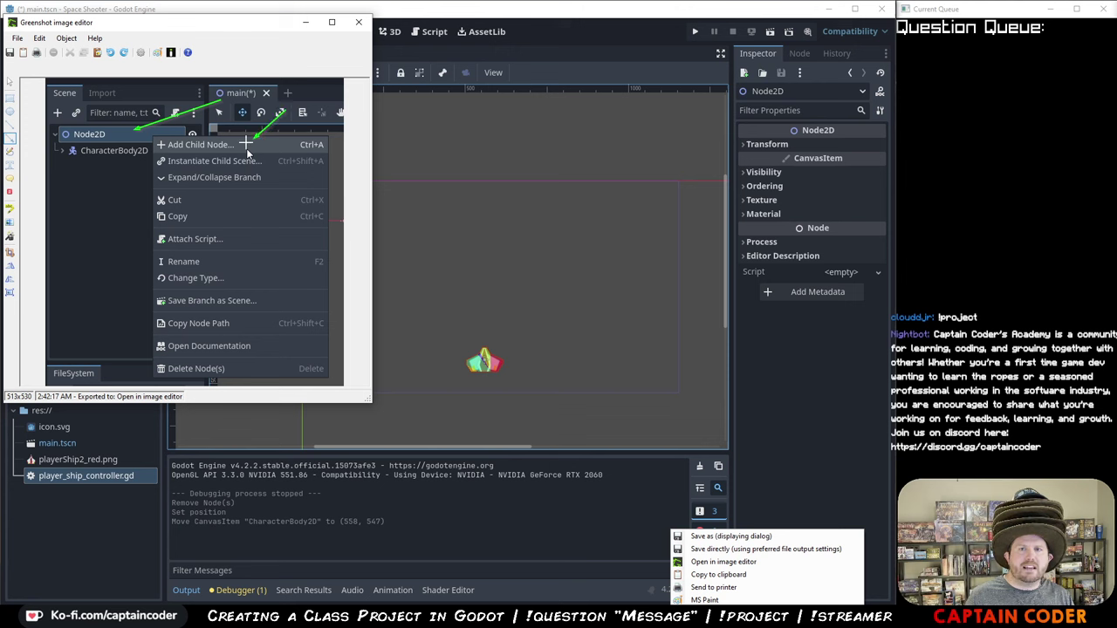
left_click(10, 191)
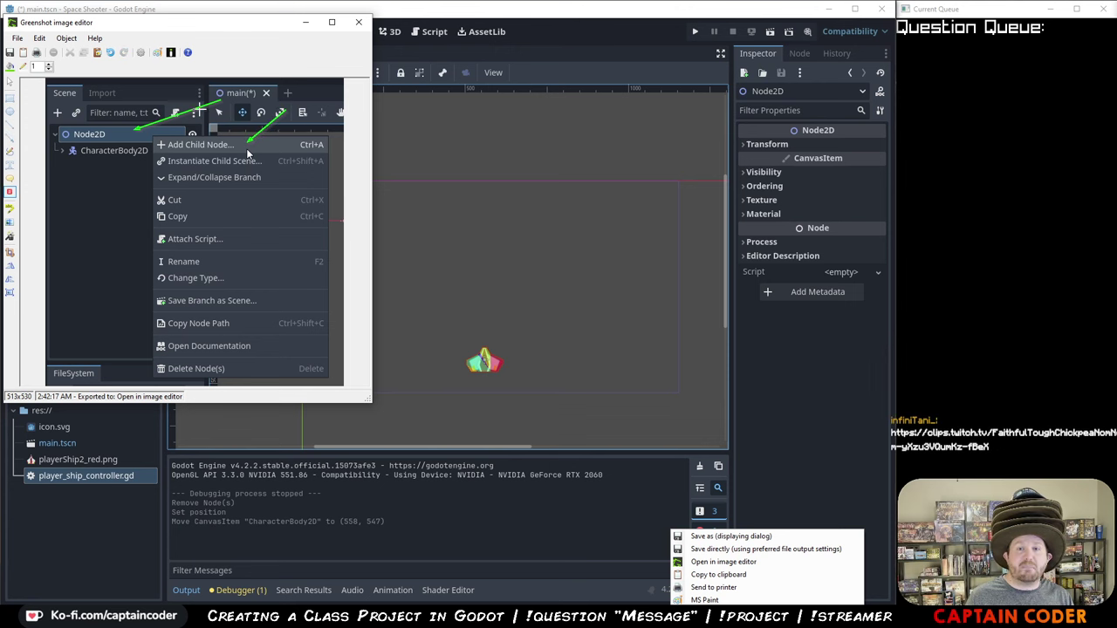
left_click(222, 94)
left_click_drag(298, 112, 290, 108)
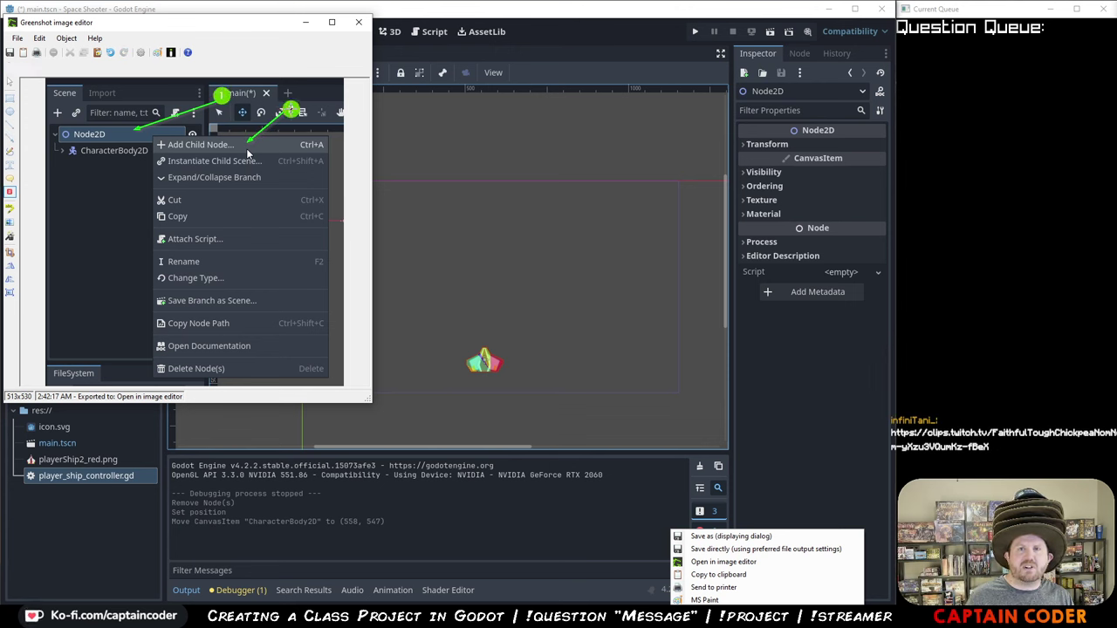
- Copy the annotated Add Child Node image and paste it into the Google Docs document below the Project Settings images
left_click(17, 38)
left_click(78, 79)
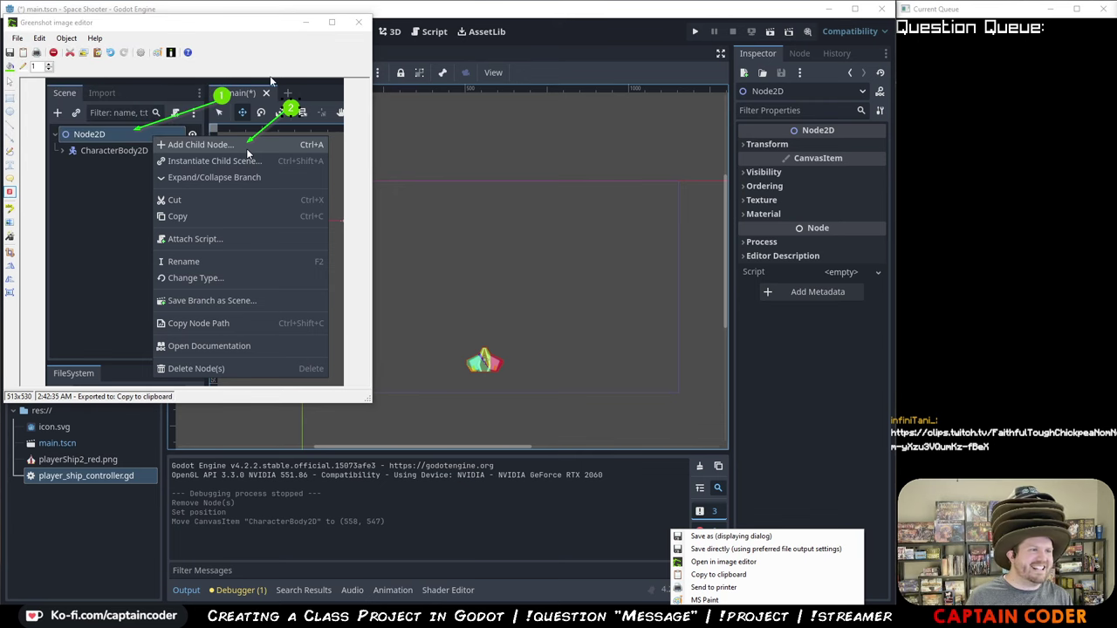
key("alt+Tab")
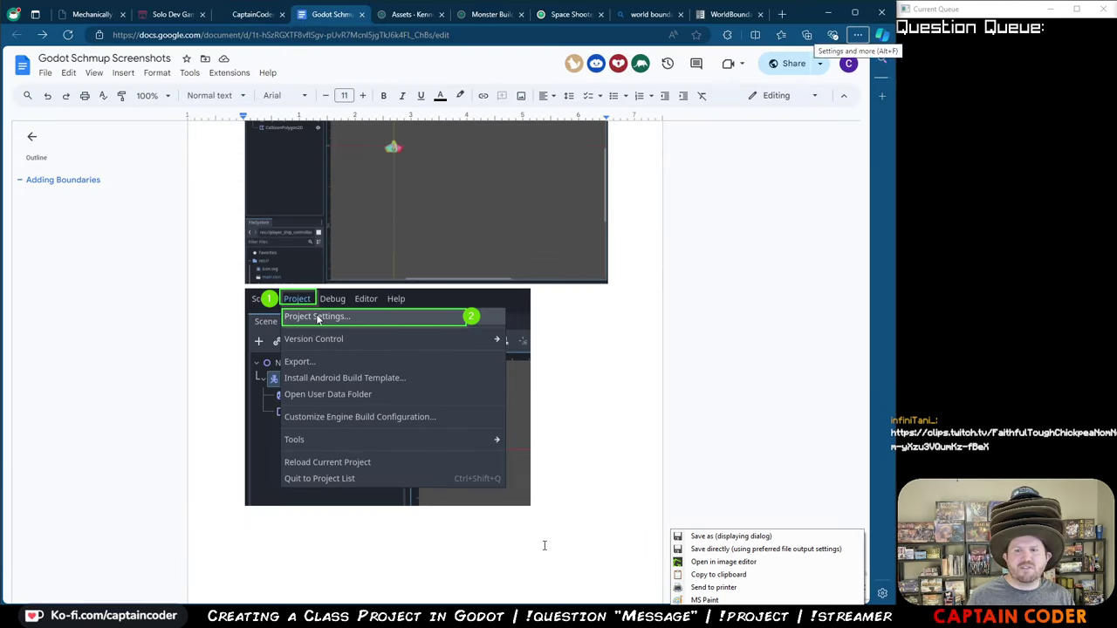
key("ctrl+v")
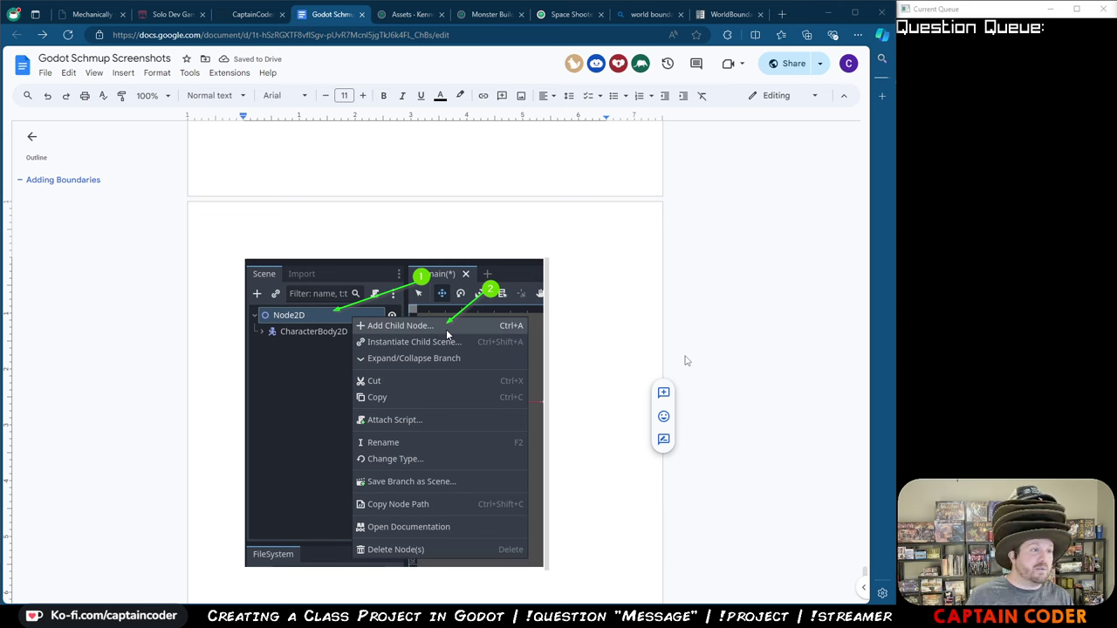
- In Godot, start adding a child to Node2D, capture the Create New Node dialog showing StaticBody2D, and open the capture in the Greenshot editor
key("alt+Tab")
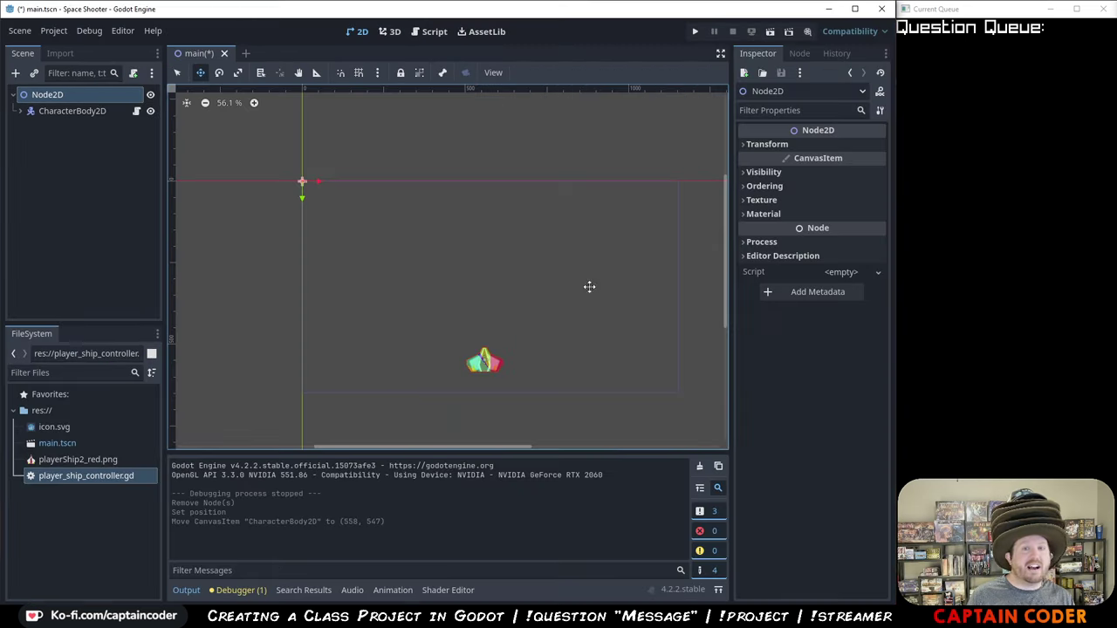
right_click(87, 102)
left_click(115, 109)
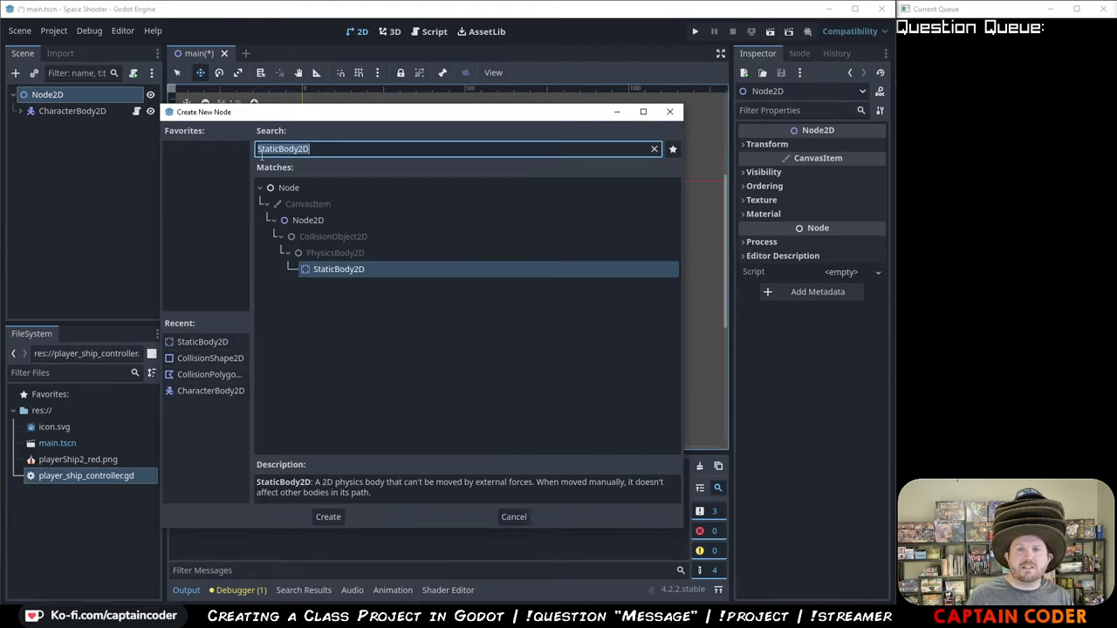
key("Print")
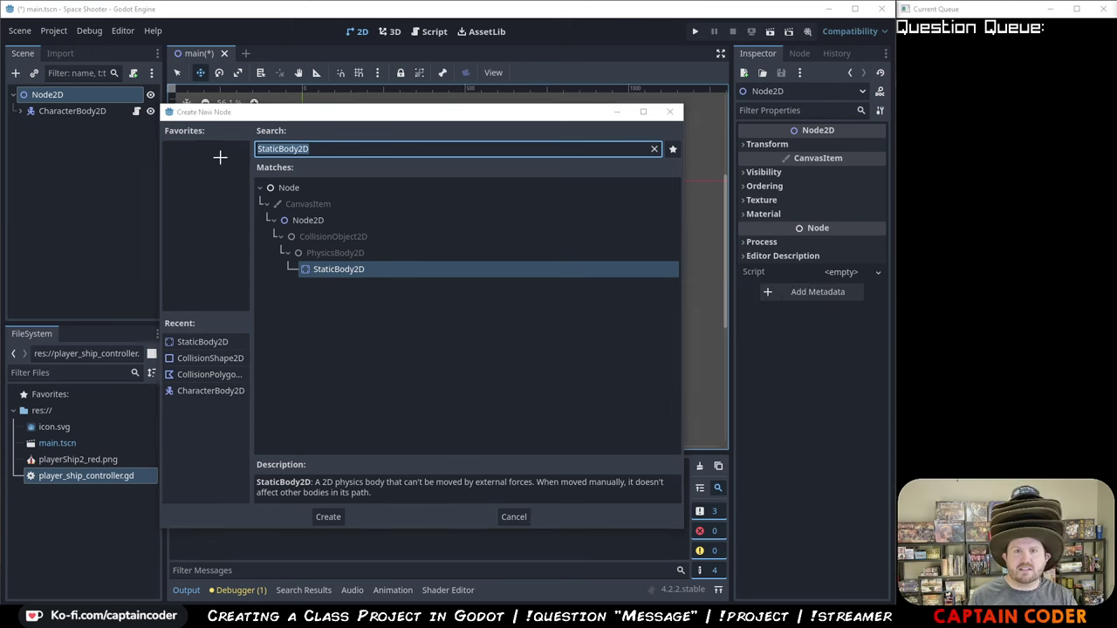
left_click_drag(156, 105, 691, 537)
left_click(722, 563)
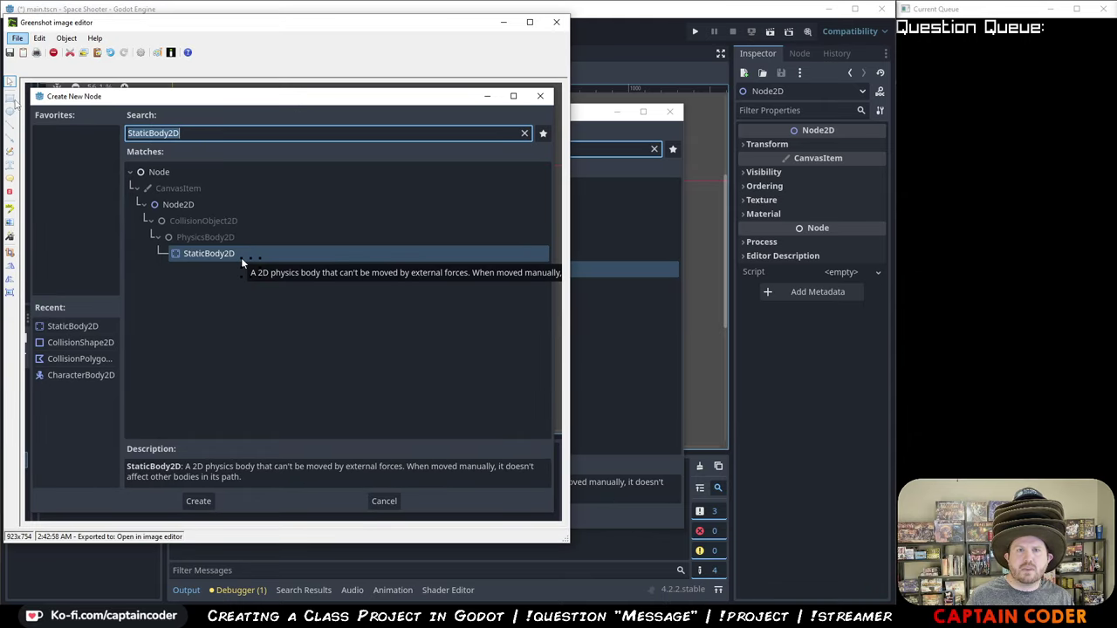
- Outline the StaticBody2D search text, the StaticBody2D match, and the Create button with green rectangles in the screenshot
left_click(11, 98)
left_click_drag(122, 120, 203, 140)
left_click_drag(159, 245, 248, 265)
left_click_drag(177, 495, 222, 511)
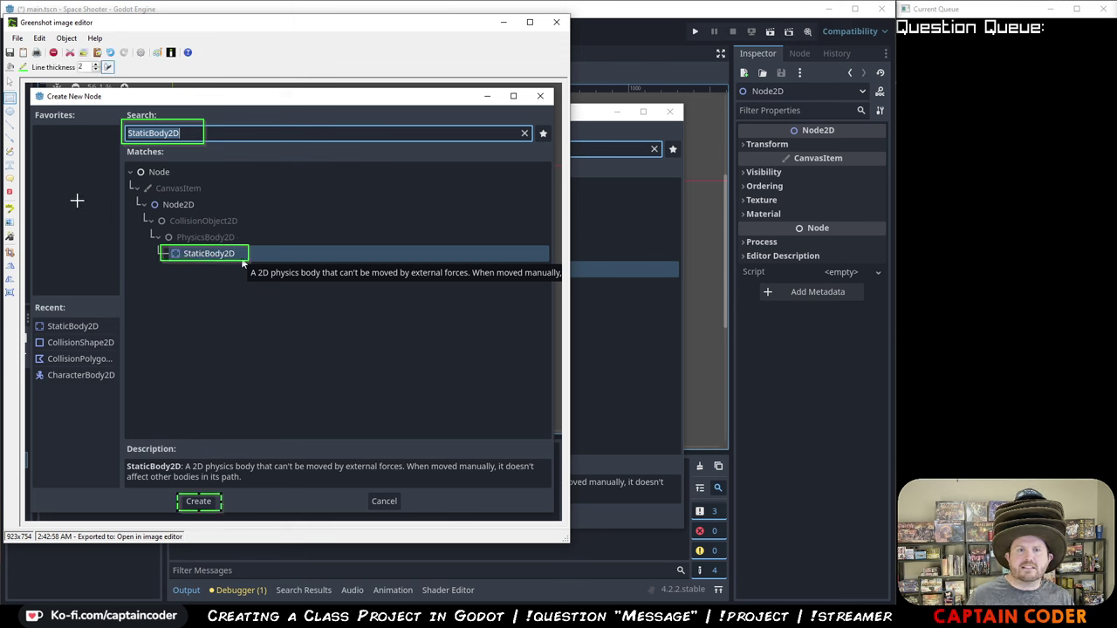
- Number the outlined areas of the Create New Node screenshot with counter labels
left_click(10, 192)
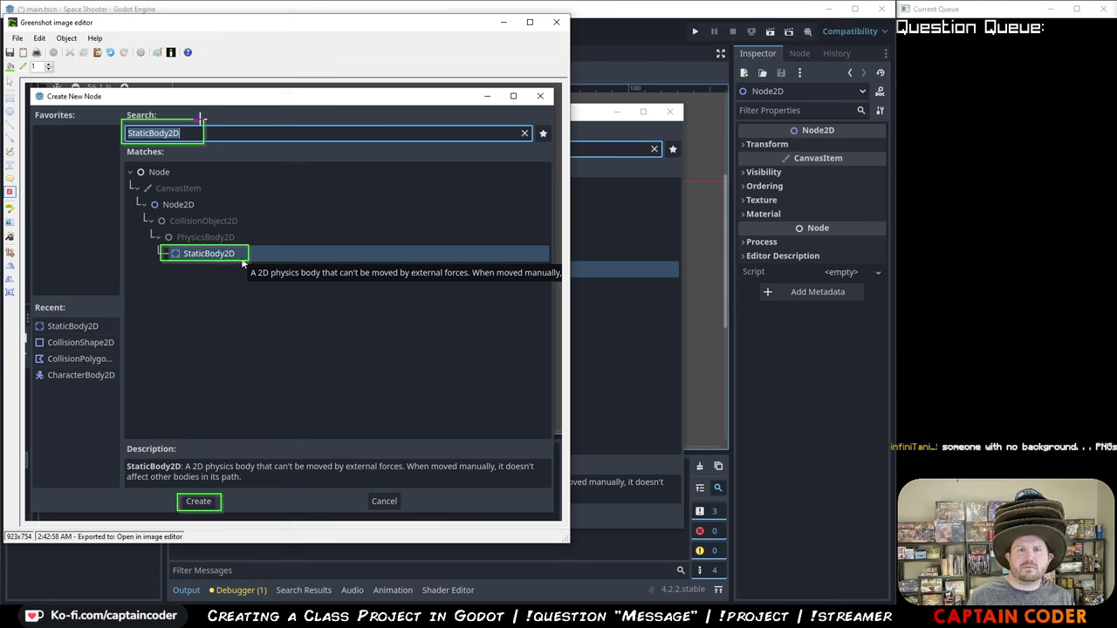
- Number the StaticBody2D search text, the StaticBody2D match and the Create button 1 to 3, and copy the annotated screenshot to the clipboard
left_click(198, 123)
left_click(253, 245)
left_click(226, 499)
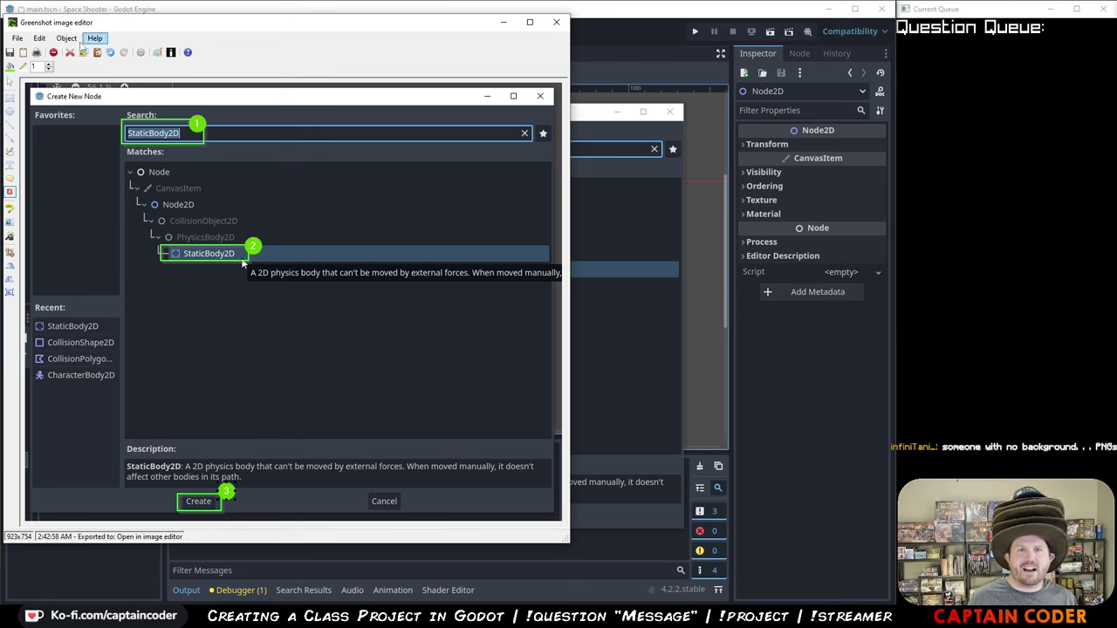
left_click(19, 39)
left_click(82, 77)
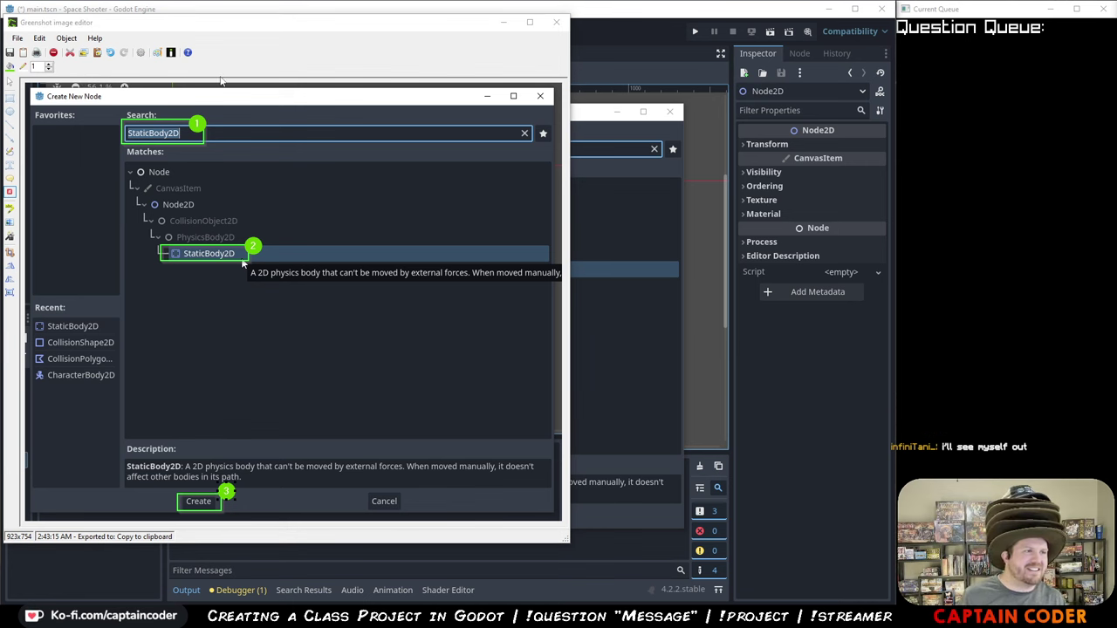
- Switch to the Godot Schmup Screenshots document in Google Docs and paste the screenshot below the context menu image
key("alt+Tab")
scroll(446, 329, "down", 3)
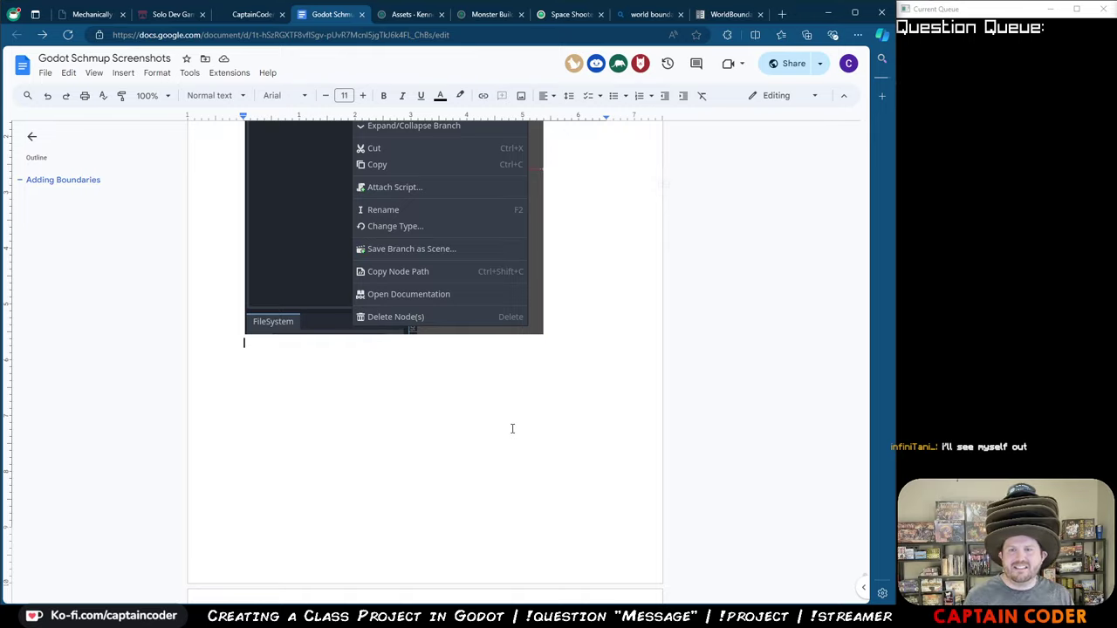
key("ctrl+v")
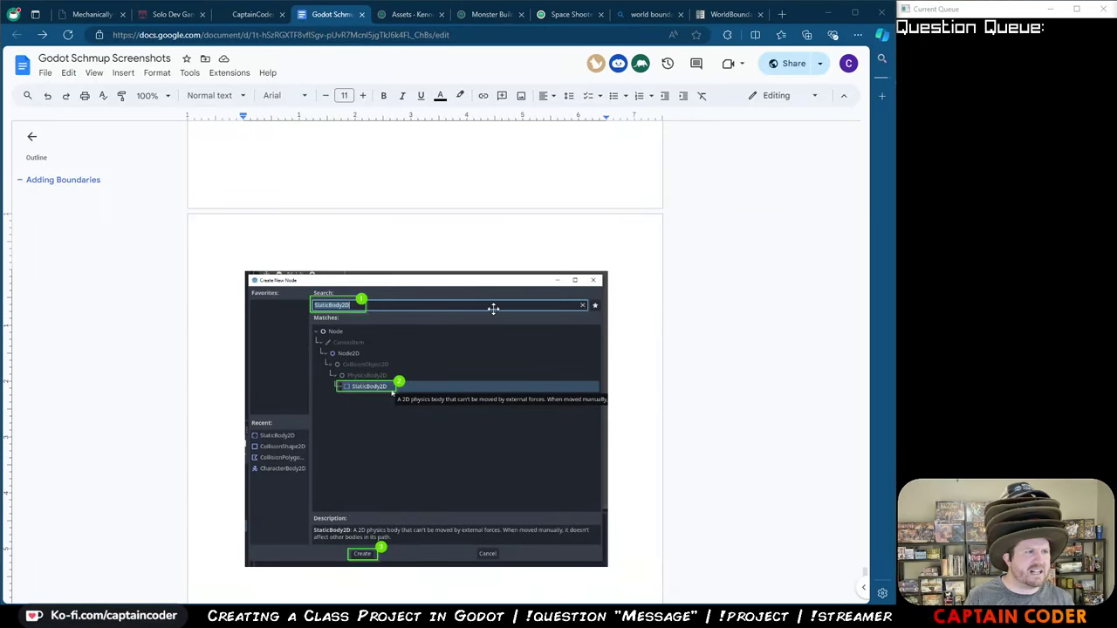
- Return to Godot, create the StaticBody2D node, and capture the scene tree into the Greenshot image editor
key("alt+Tab")
left_click(329, 517)
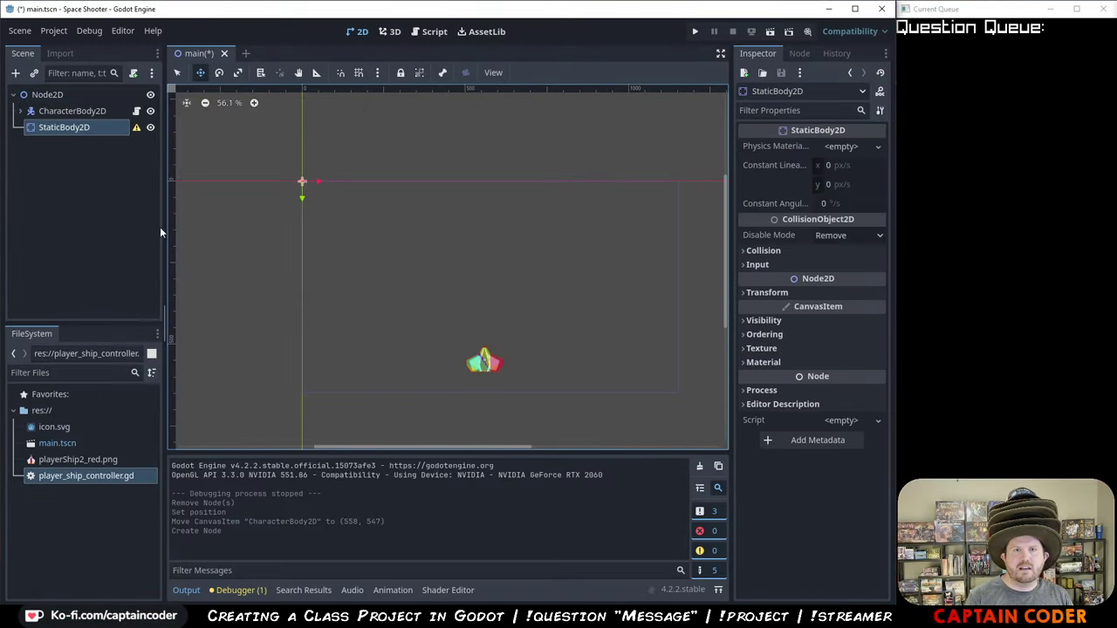
key("ctrl+Print")
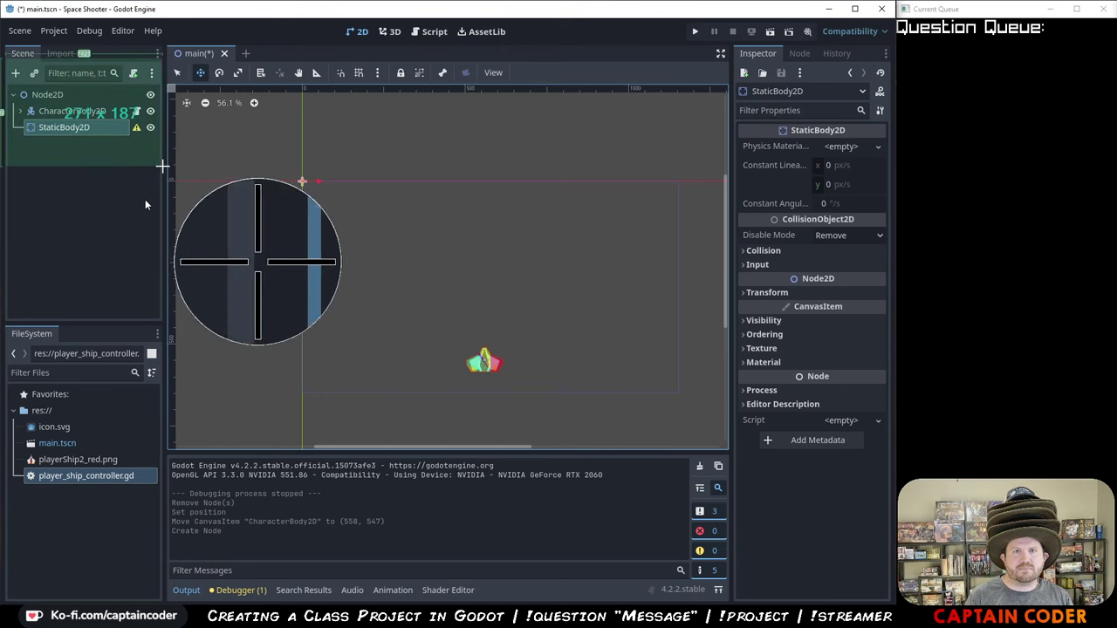
left_click(167, 165)
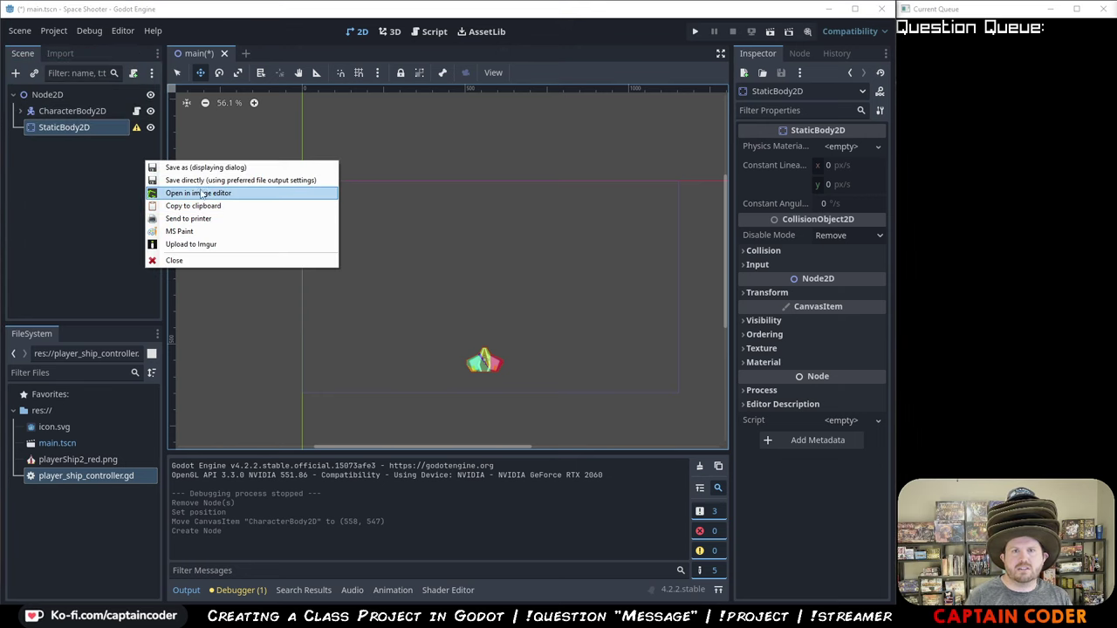
left_click(293, 194)
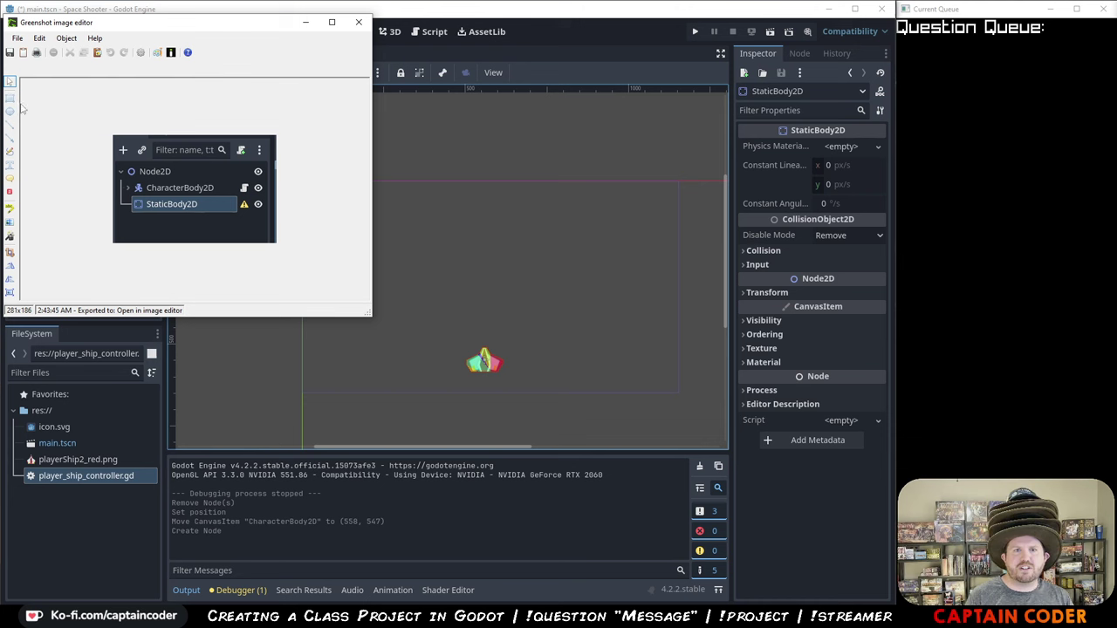
- Frame the three scene nodes with a green rectangle and strike through CharacterBody2D with a dark red (#990000) line
left_click(10, 97)
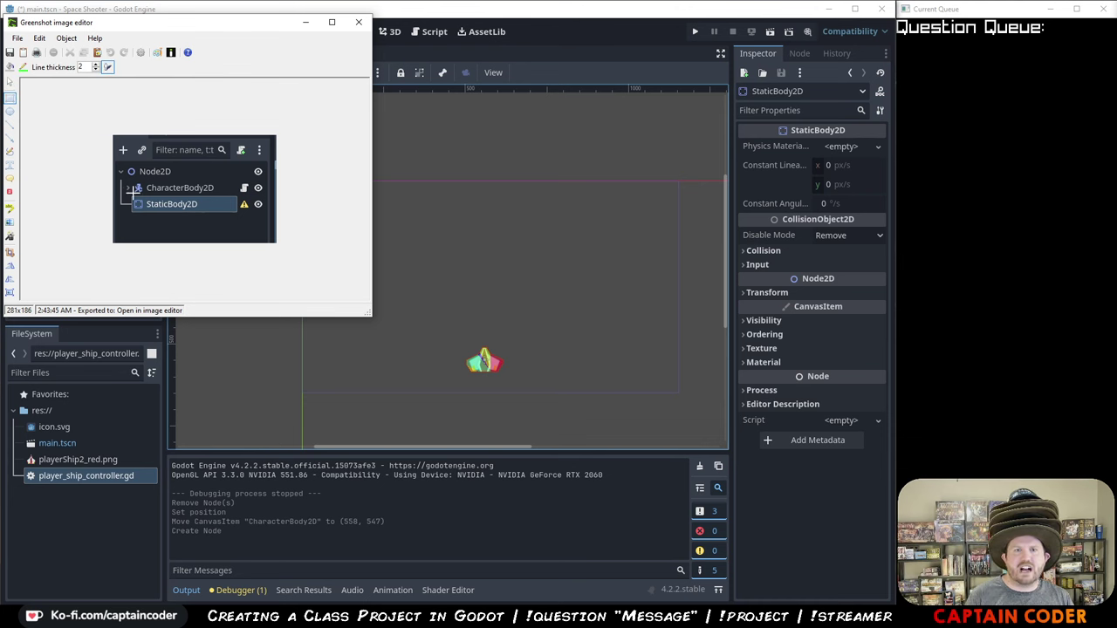
left_click_drag(114, 164, 266, 220)
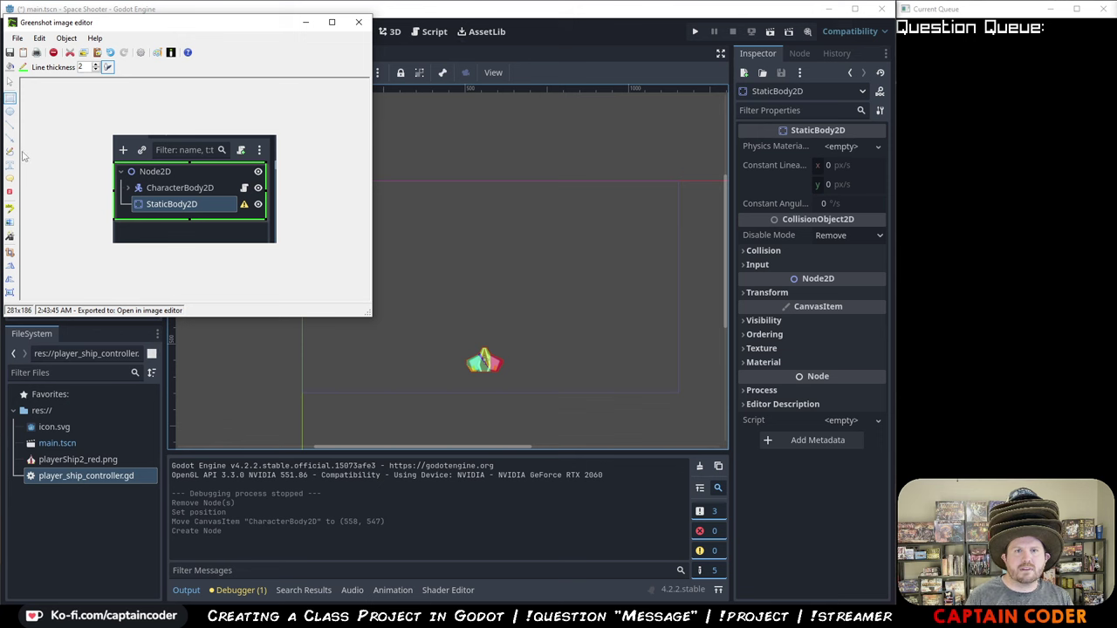
left_click(10, 124)
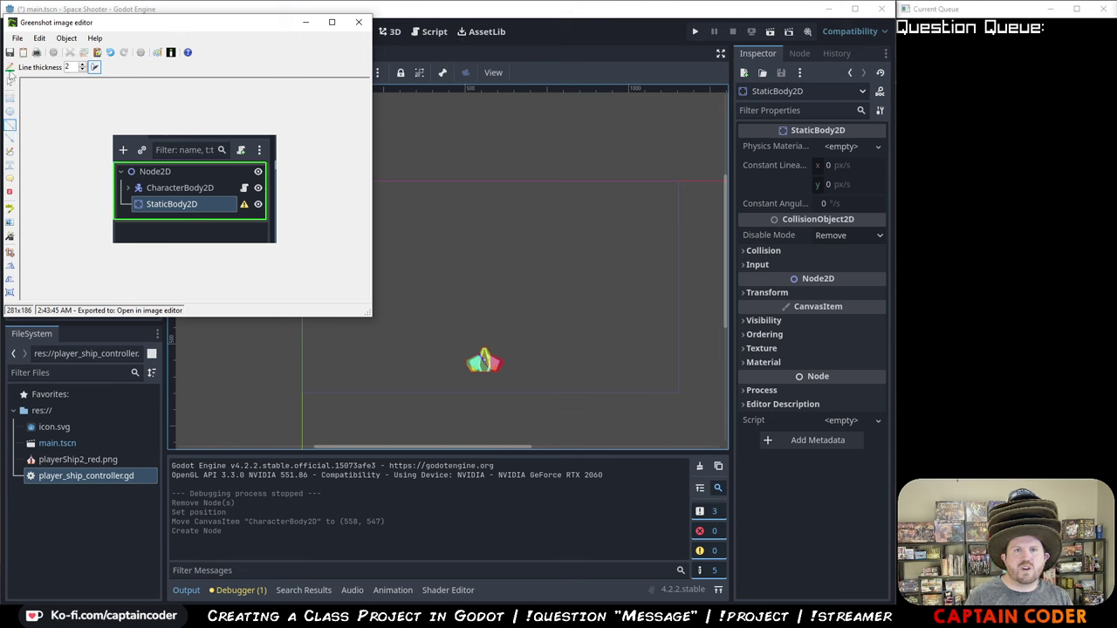
left_click(10, 67)
left_click(70, 111)
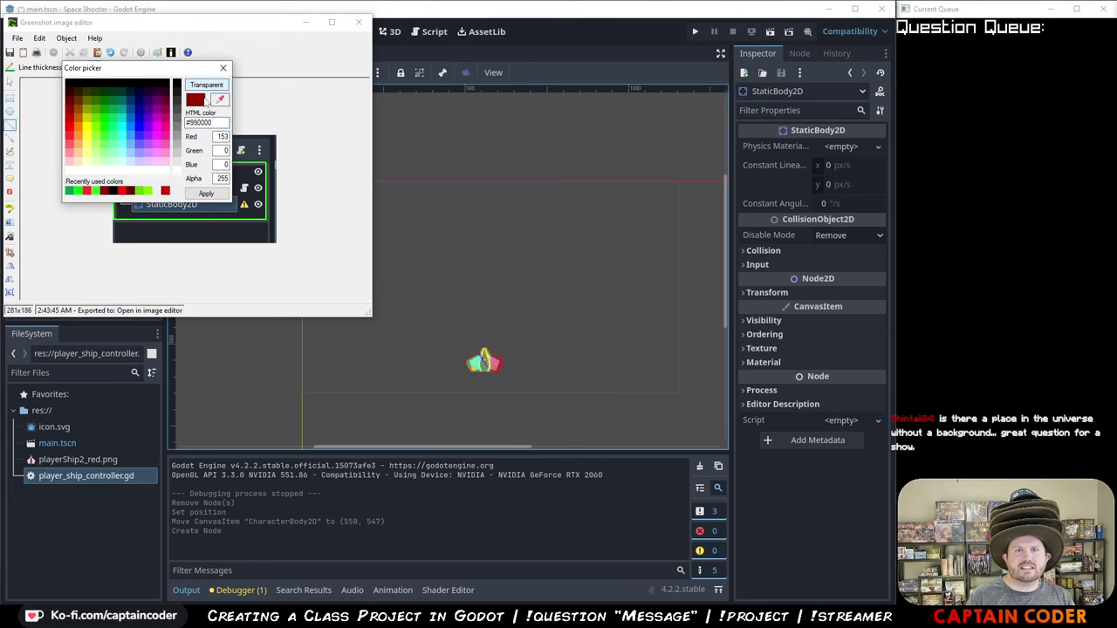
left_click(224, 68)
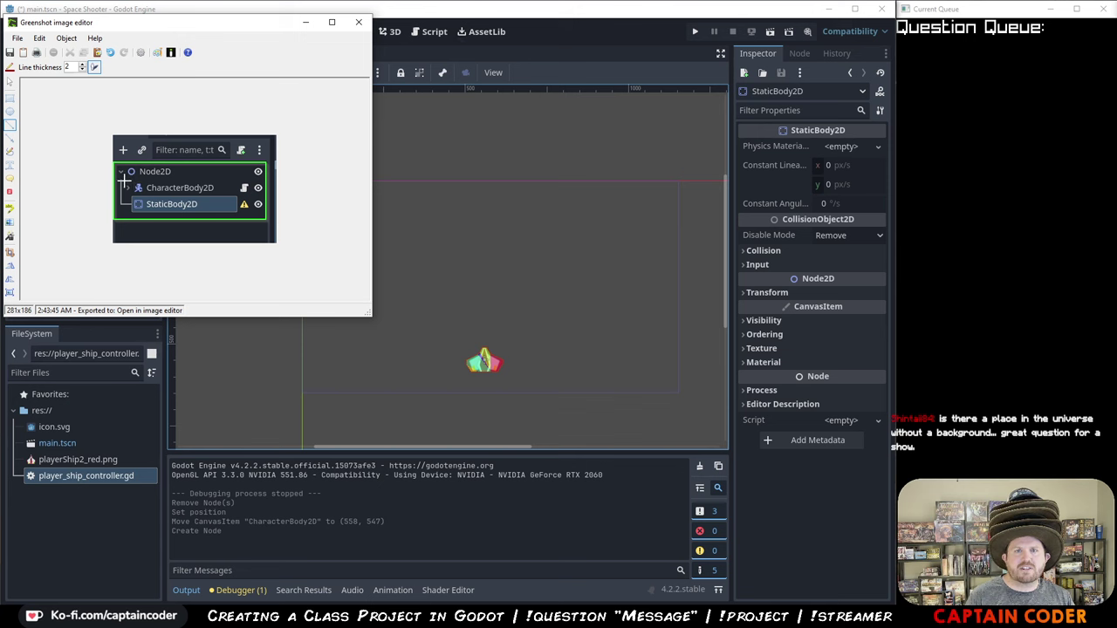
mouse_move(190, 188)
left_mouse_down()
mouse_move(238, 185)
mouse_move(131, 187)
left_mouse_up()
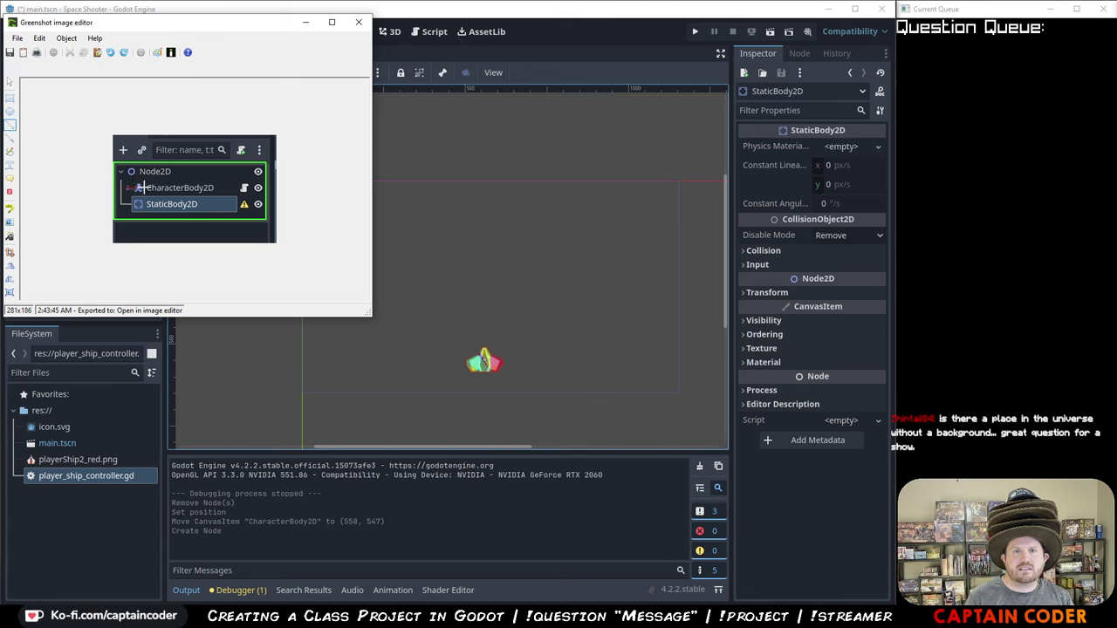
left_click_drag(139, 188, 228, 187)
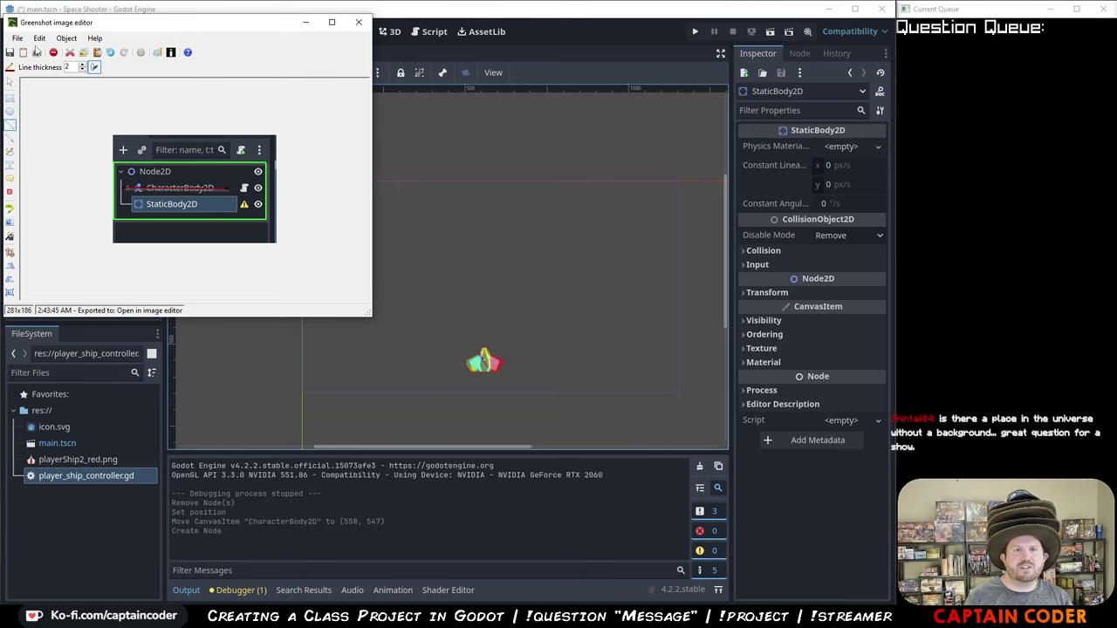
- Copy the annotated scene tree, paste it on a new line below the project settings image in Google Docs, and return to Godot
left_click(36, 51)
left_click(79, 77)
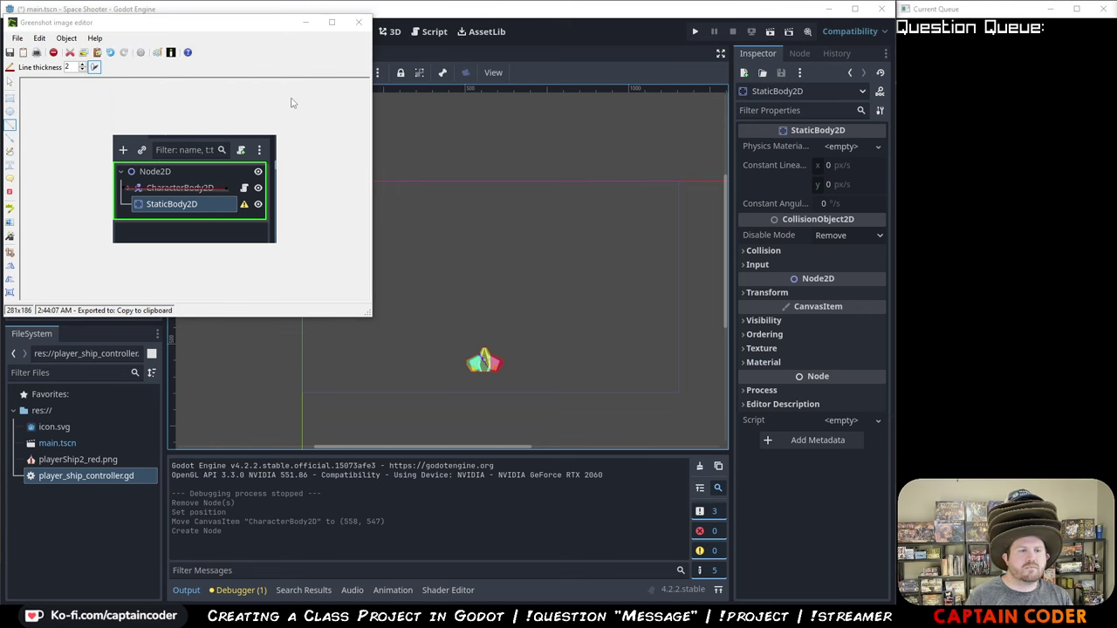
key("alt+Tab")
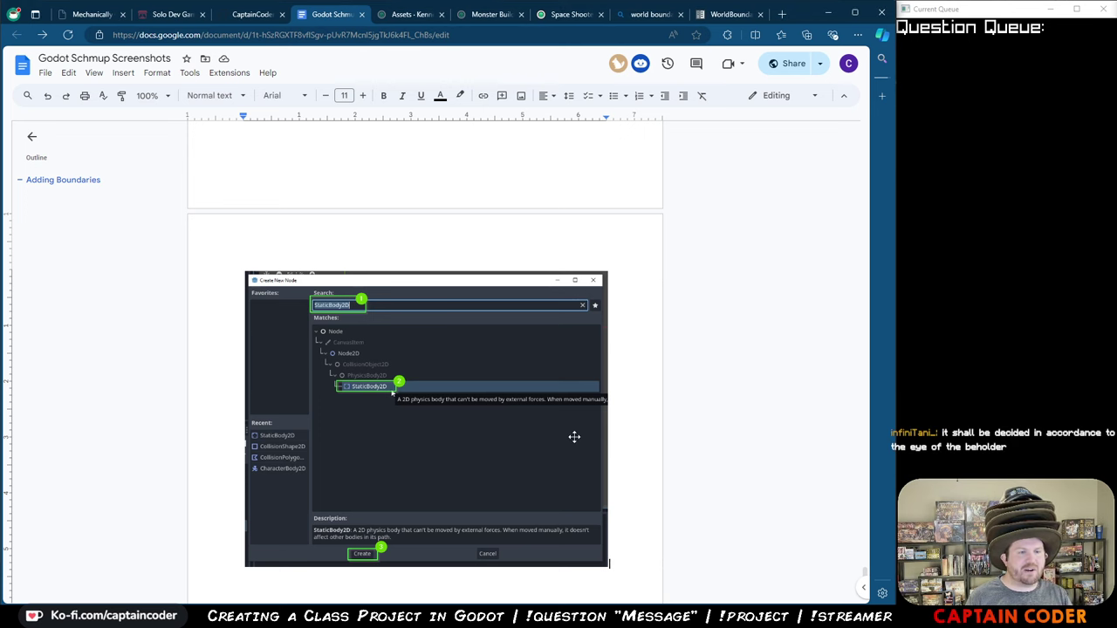
scroll(616, 502, "down", 7)
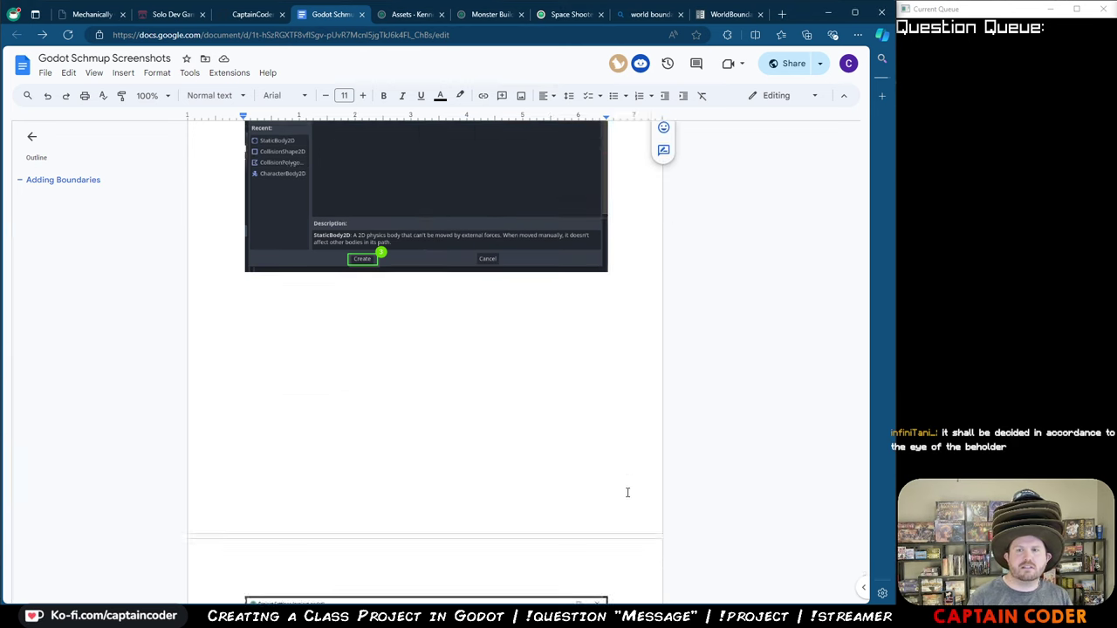
scroll(646, 483, "down", 3)
key("Return")
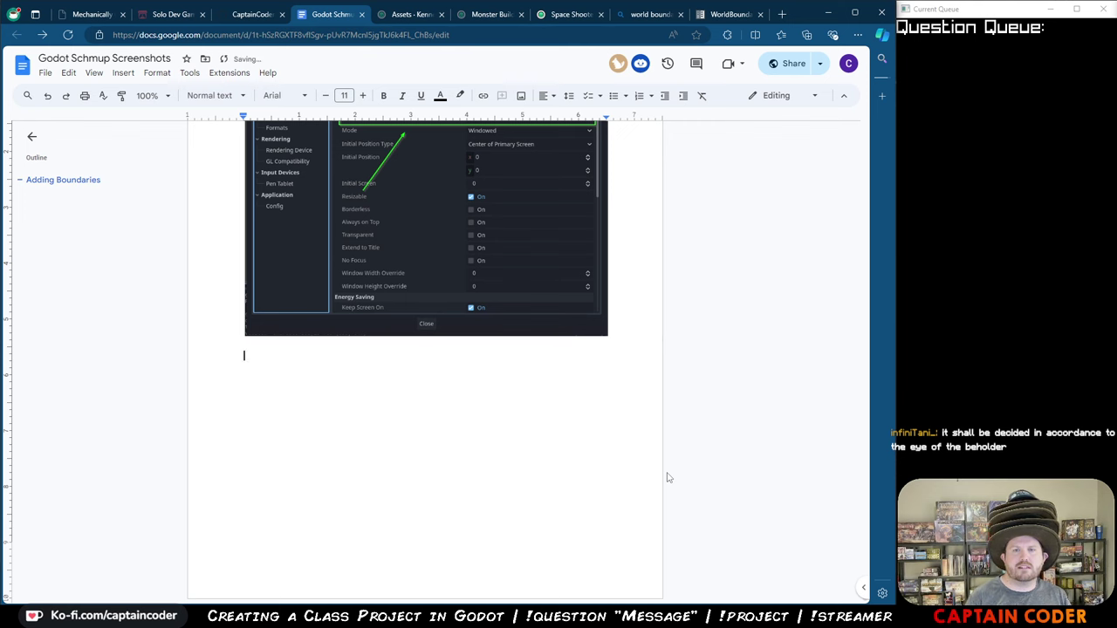
key("ctrl+v")
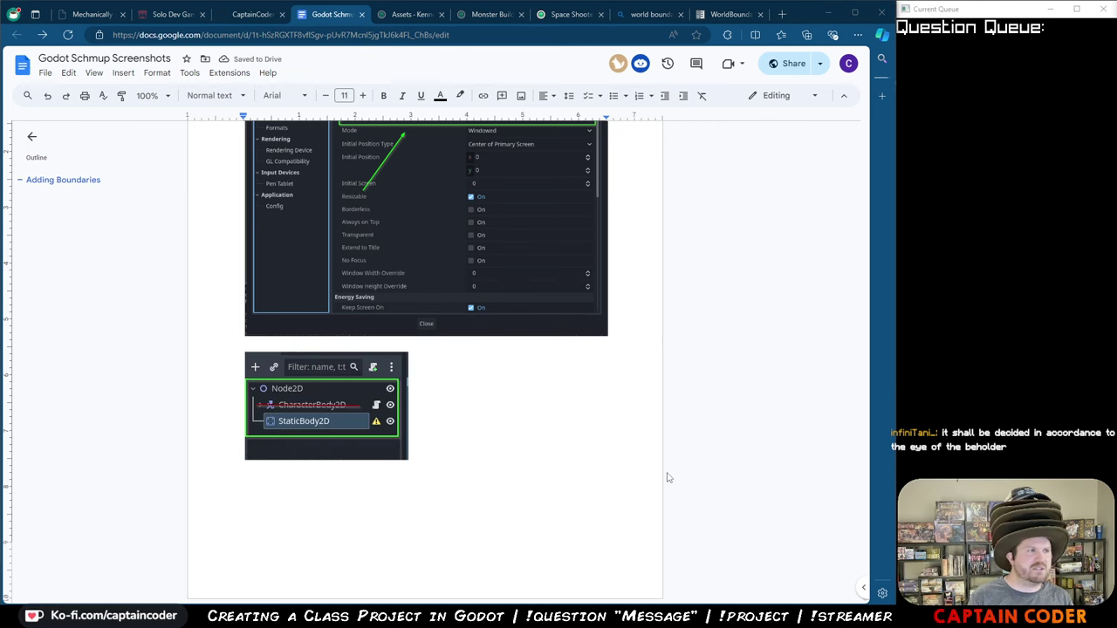
key("alt+Tab")
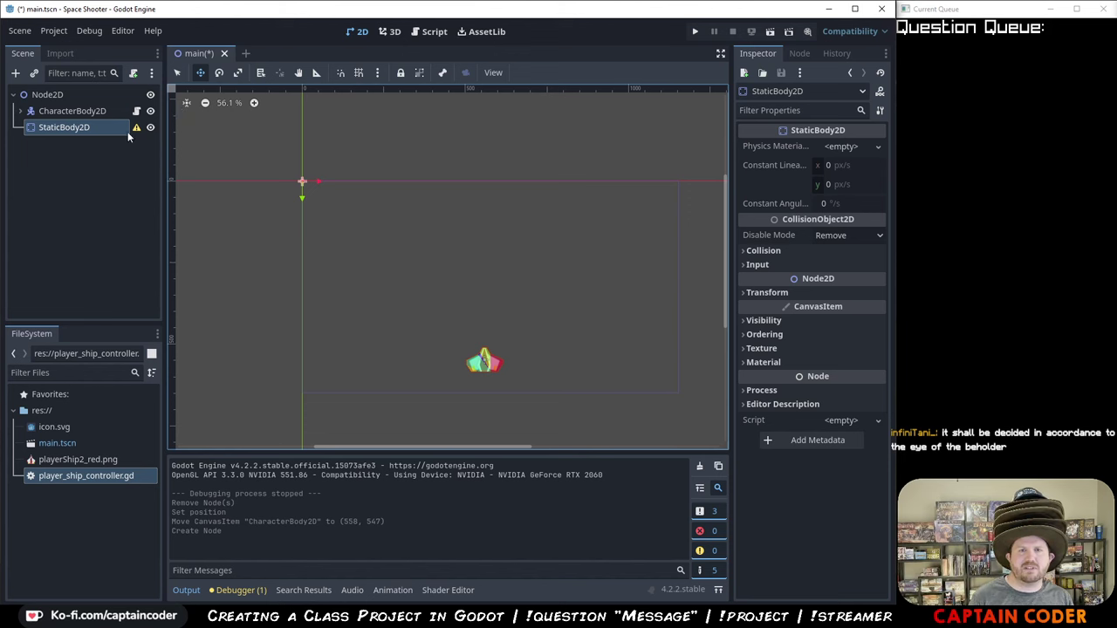
right_click(100, 132)
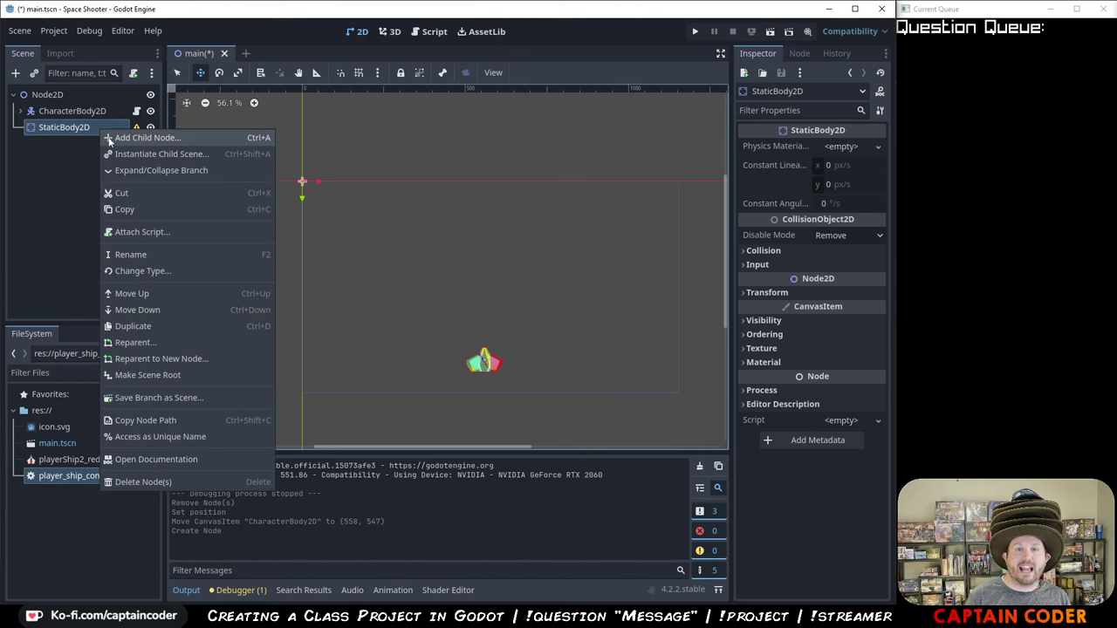
left_click(110, 137)
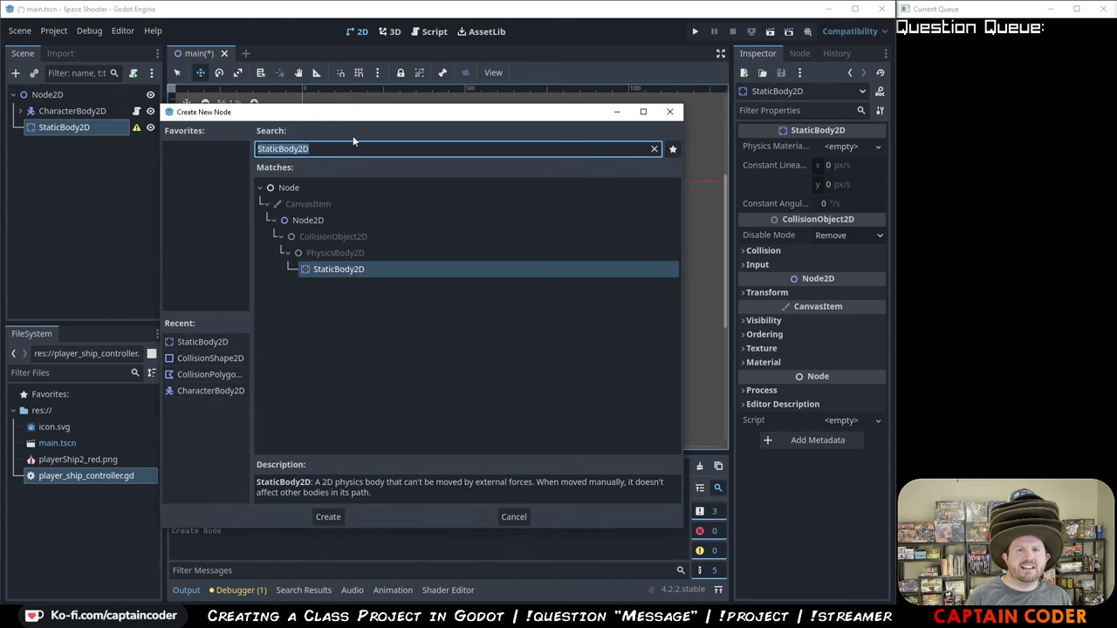
type("Collision")
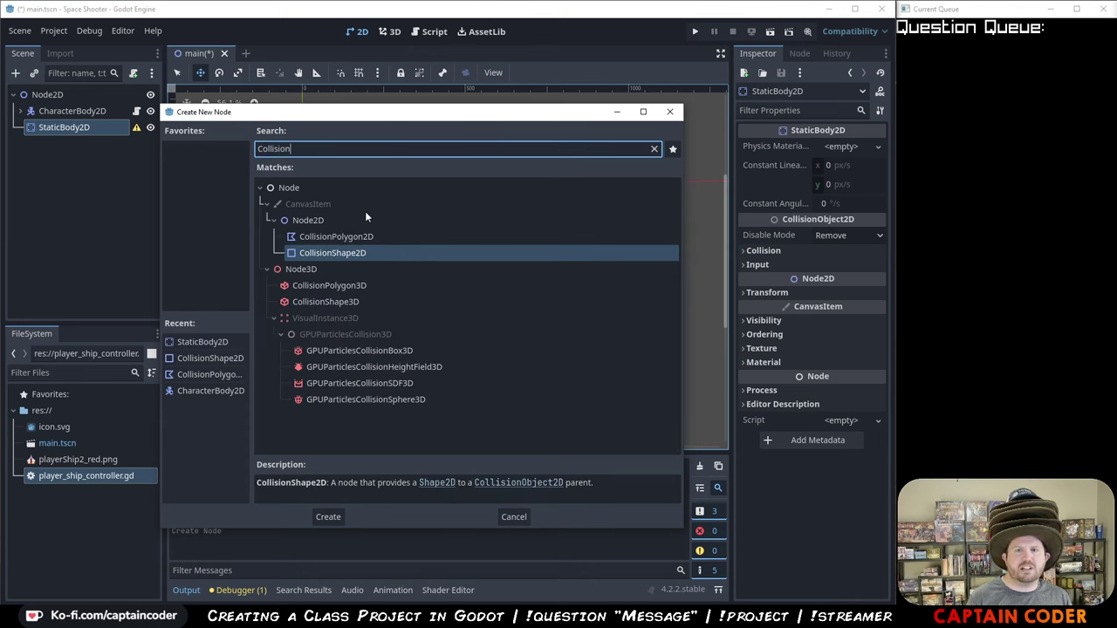
type("Shape2D")
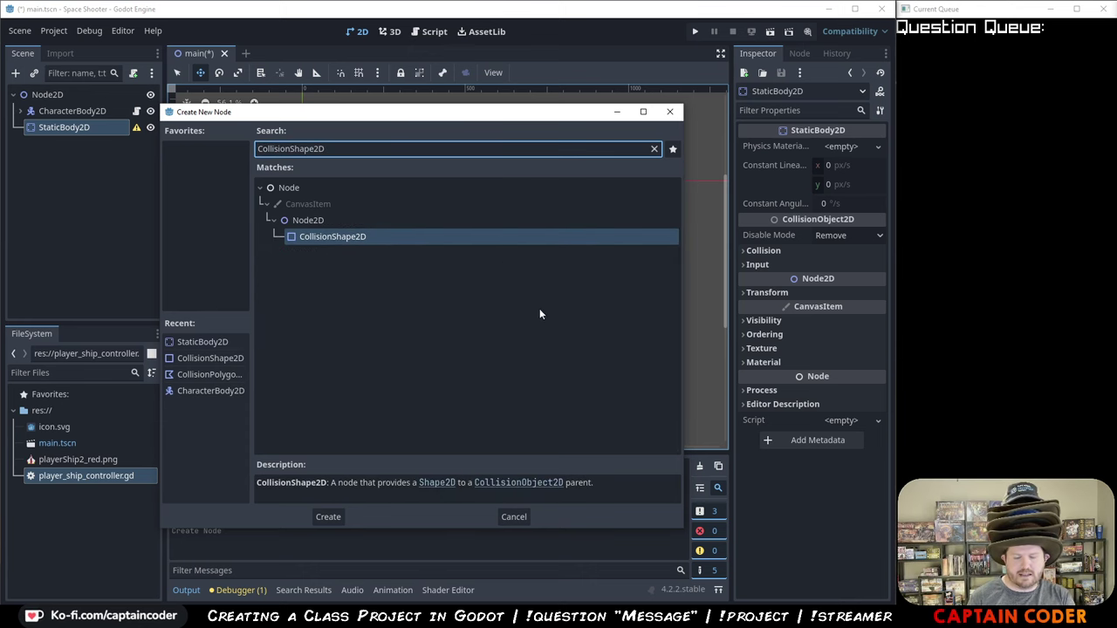
key("ctrl+Print")
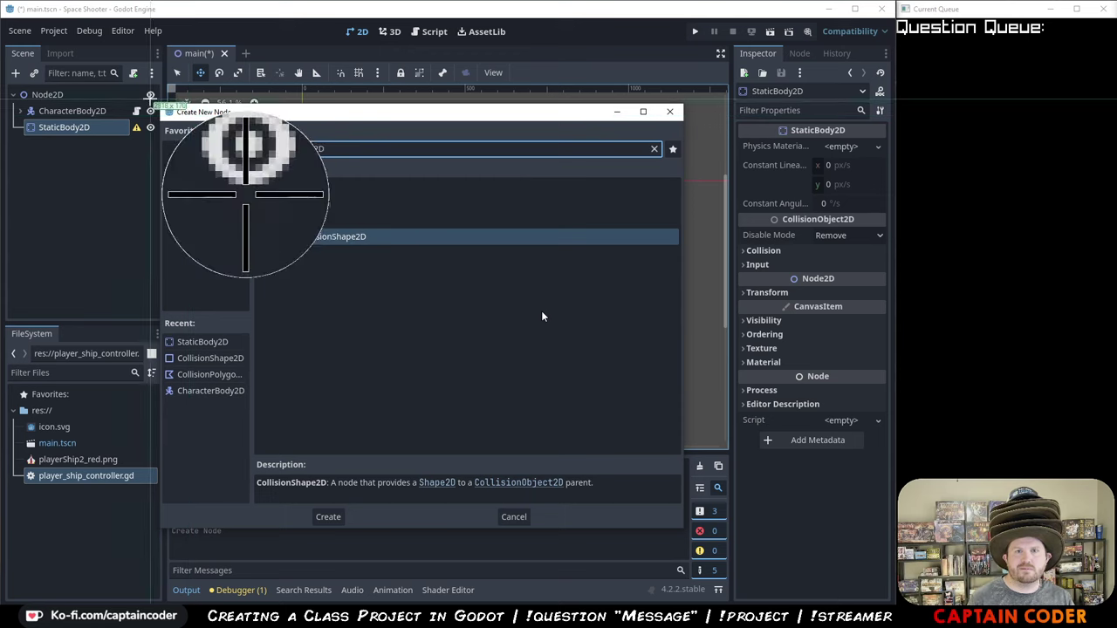
left_click_drag(151, 103, 699, 587)
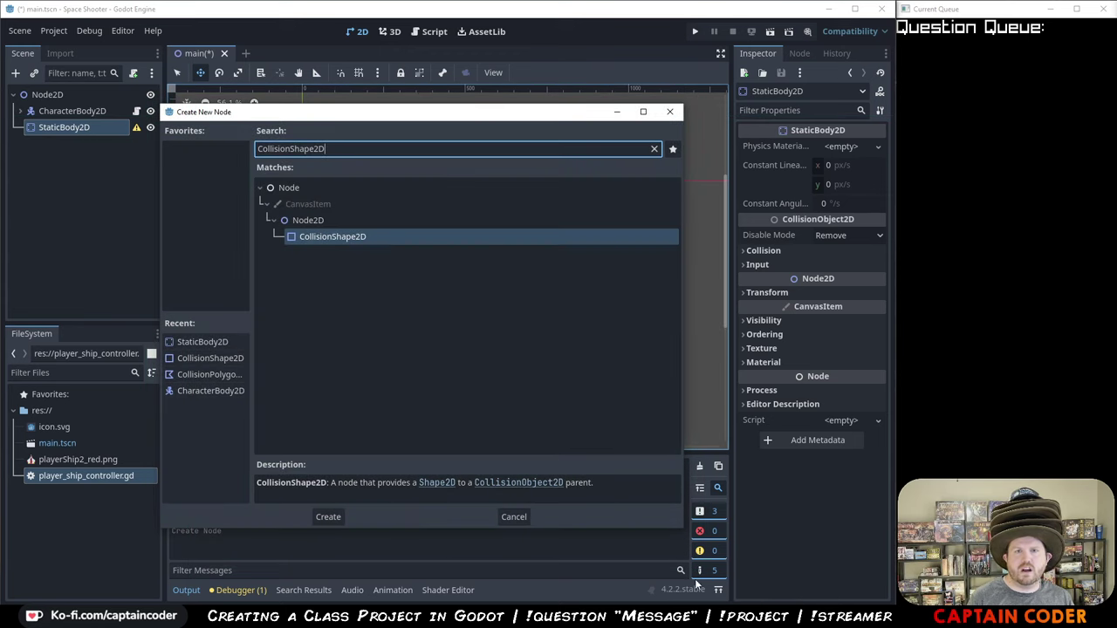
key("Escape")
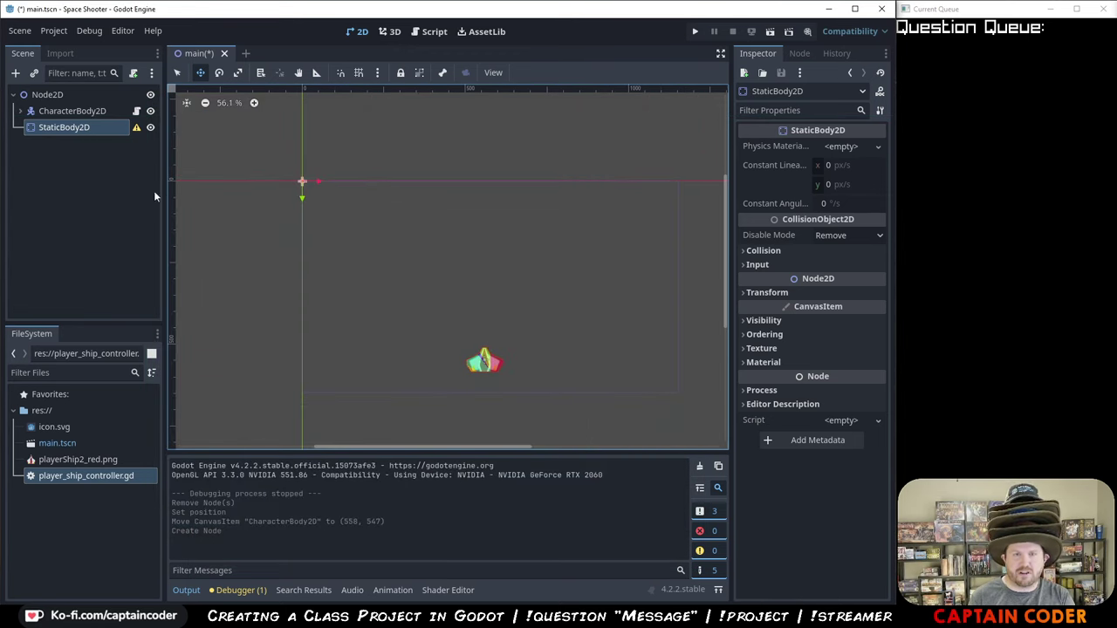
- Capture the StaticBody2D node with its context menu showing Add Child Node and open the capture in the image editor
right_click(96, 125)
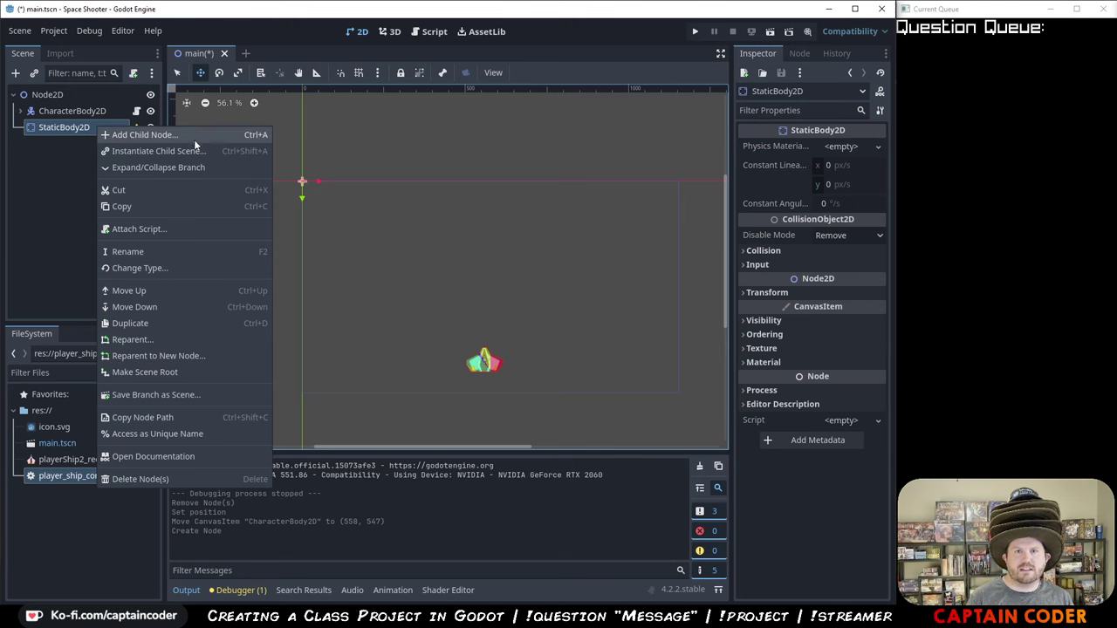
key("Print")
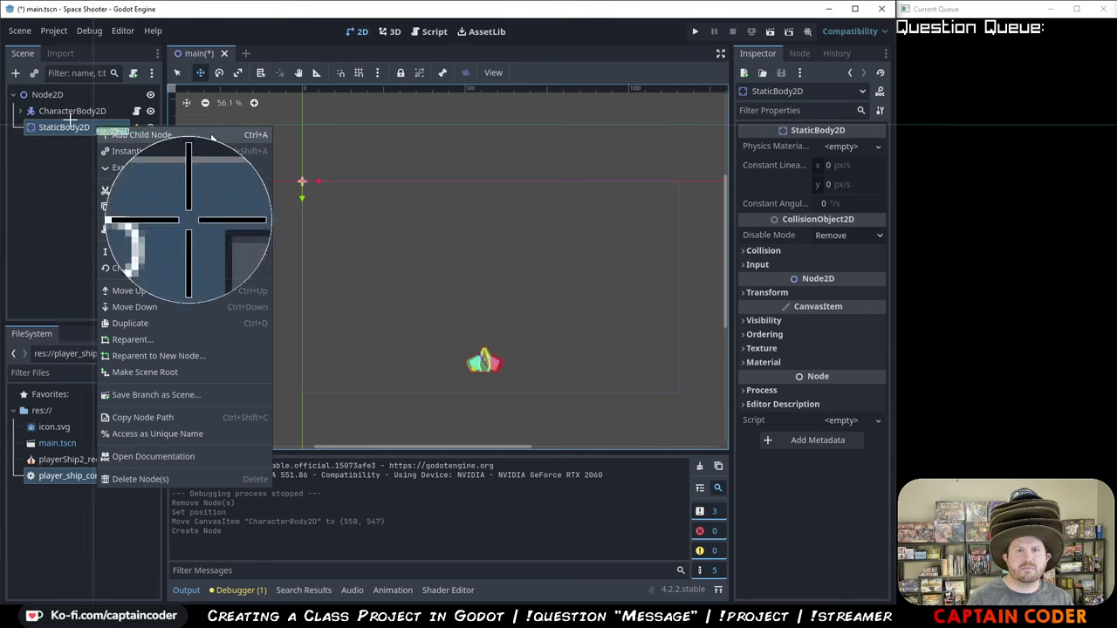
left_click_drag(29, 120, 289, 332)
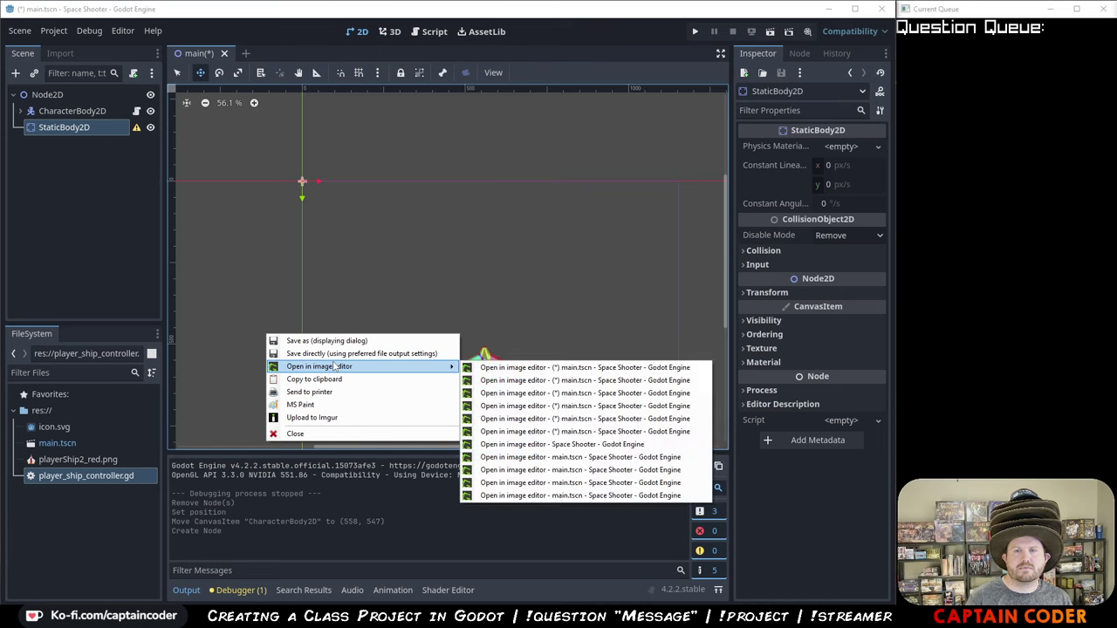
left_click(356, 370)
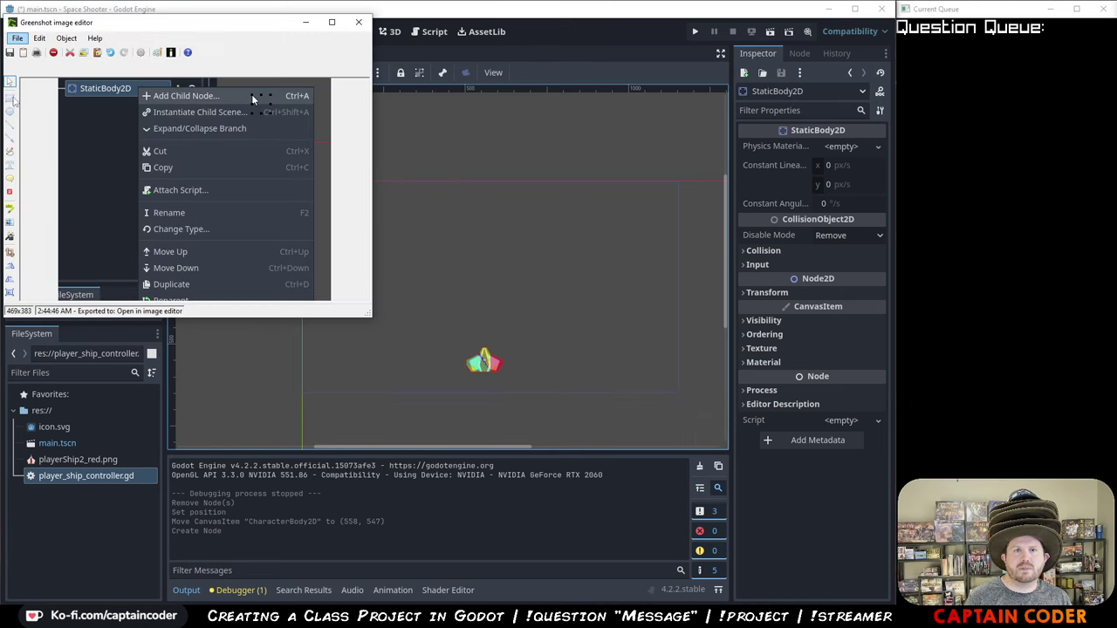
- Place numbered counter 1 beside the StaticBody2D node and counter 2 beside Add Child Node in the captured image
left_click(11, 97)
left_click(9, 165)
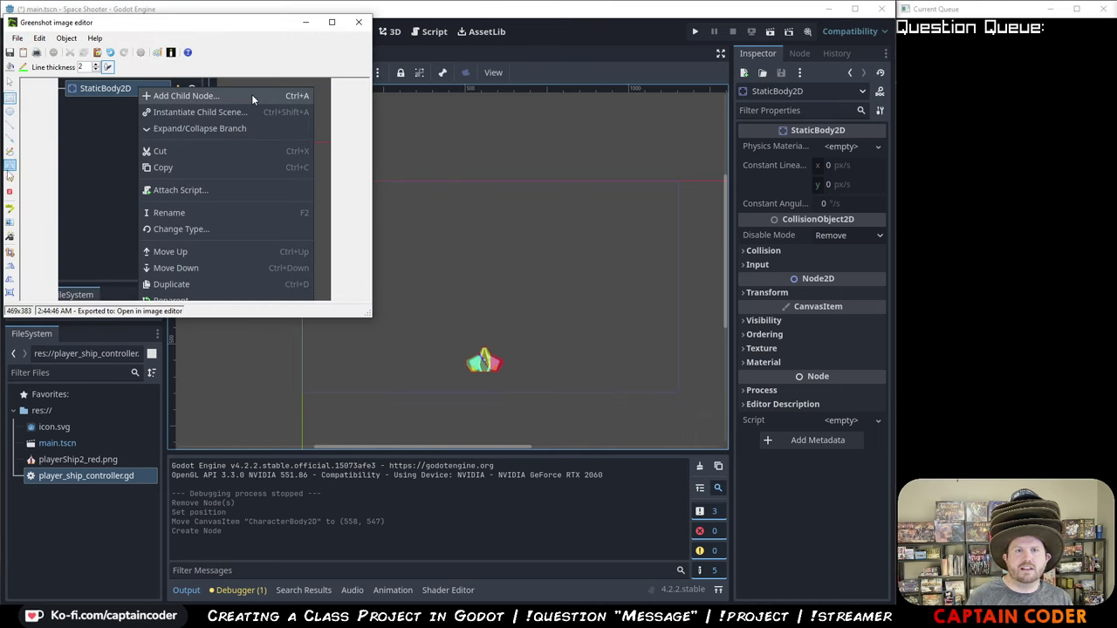
left_click(10, 191)
left_click(68, 102)
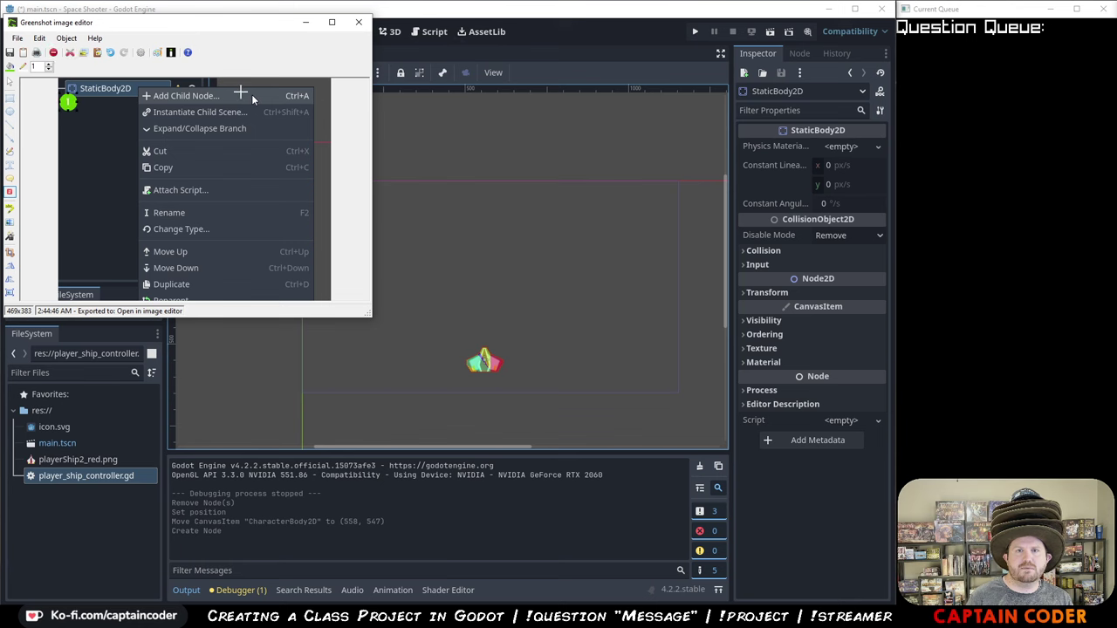
left_click(244, 90)
- Copy the annotated Add Child Node image, paste it on a new line below the scene tree image in Google Docs, and add a line after it
left_click(17, 39)
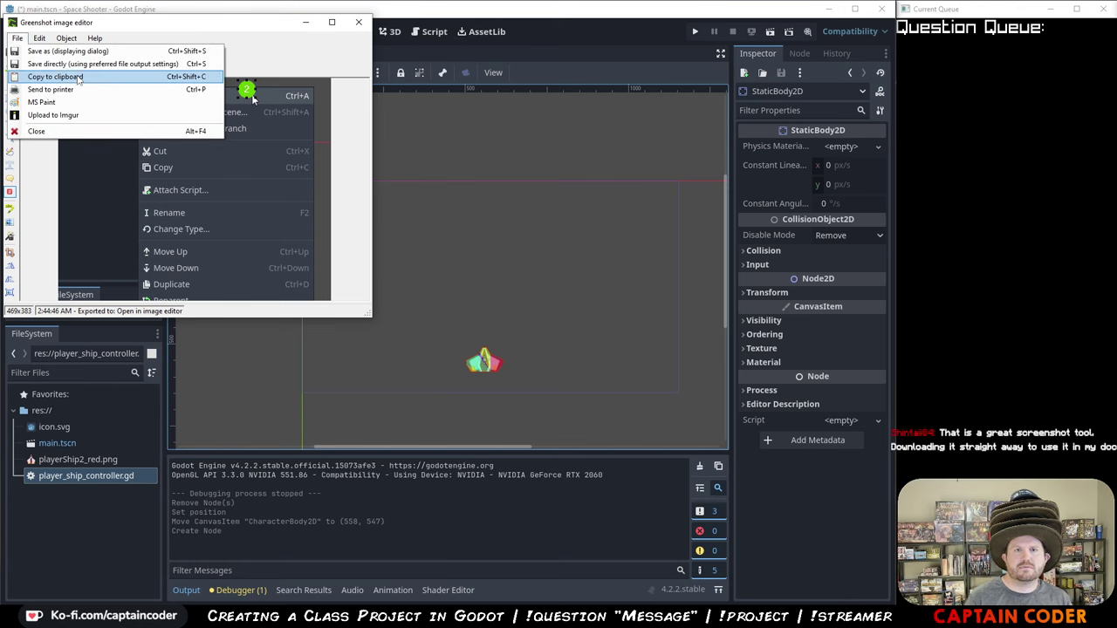
left_click(54, 76)
key("alt+Tab")
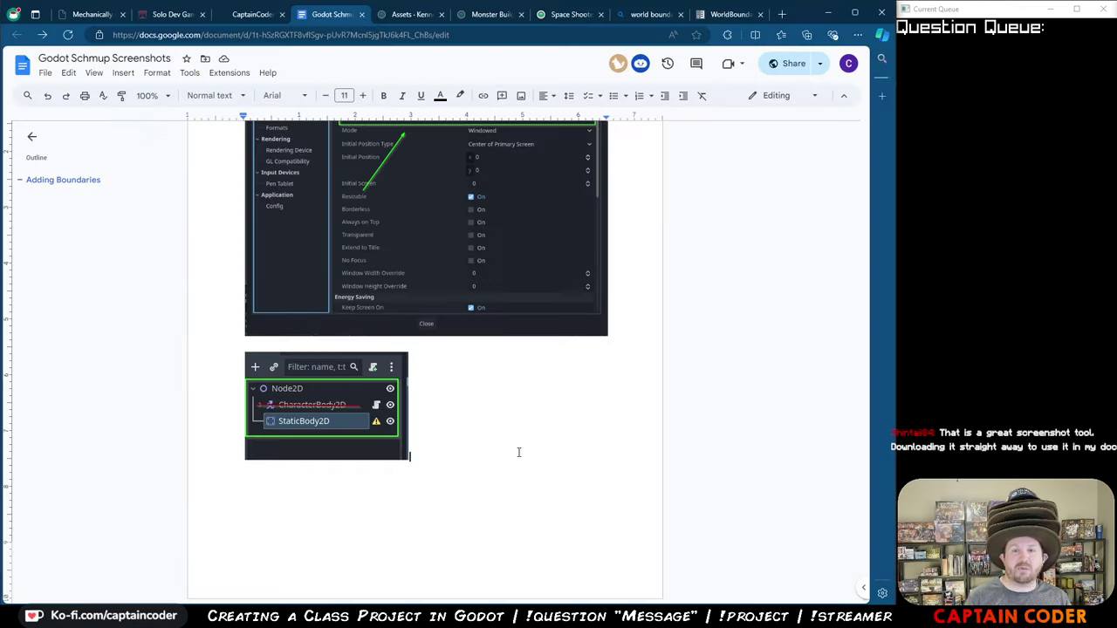
key("Return")
key("ctrl+v")
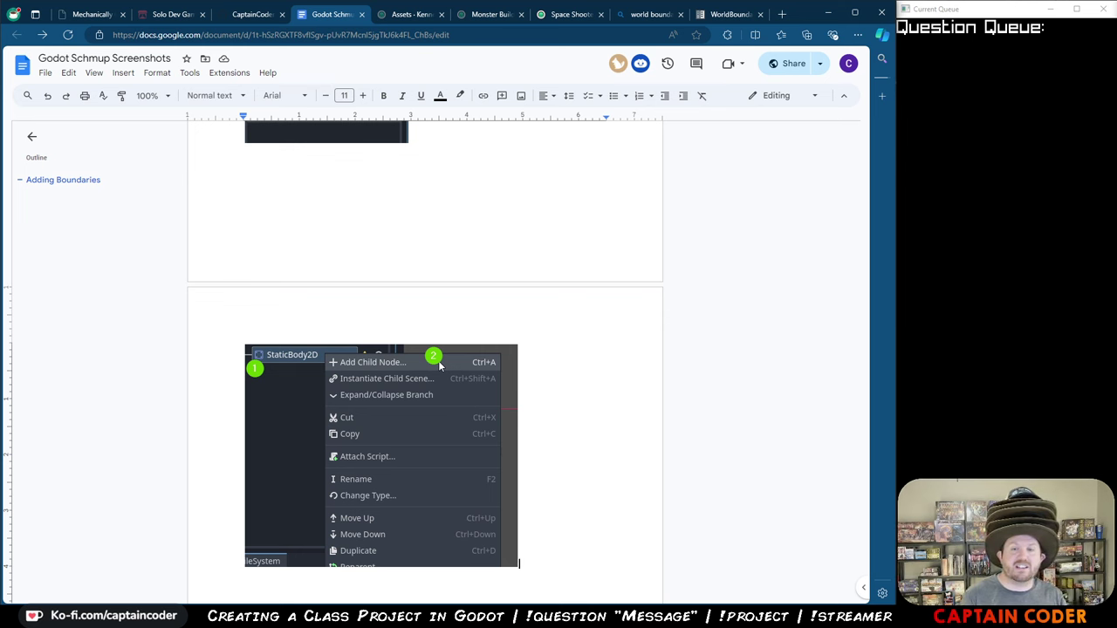
key("Return")
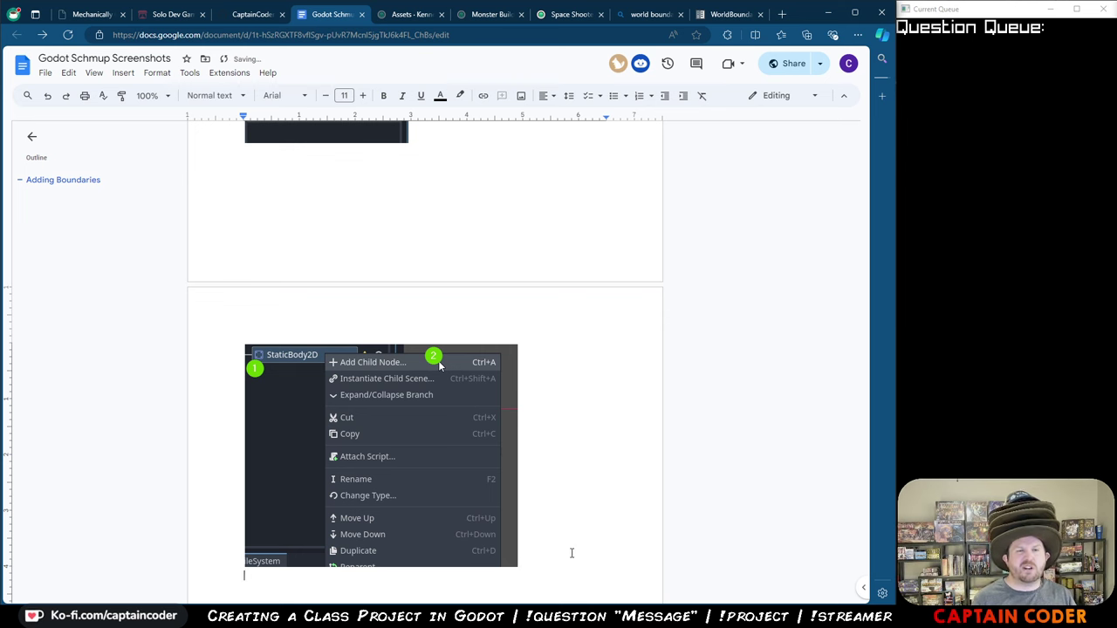
- Return to Godot, start adding a child node to StaticBody2D, and capture the Create New Node dialog showing CollisionShape2D into the image editor
key("alt+Tab")
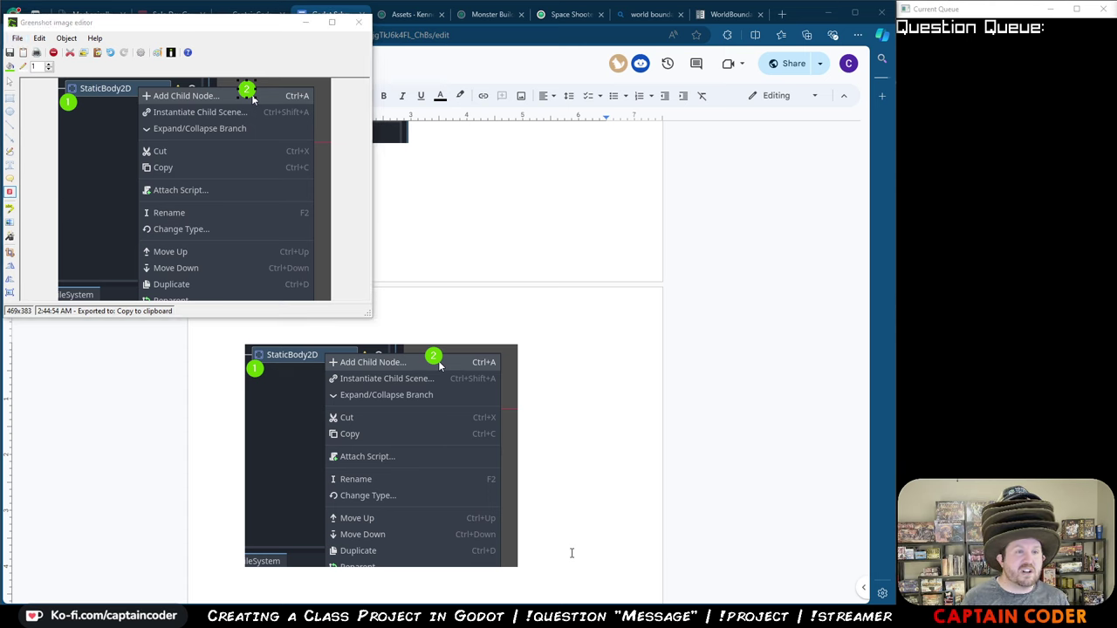
left_click(572, 553)
key("alt+Tab")
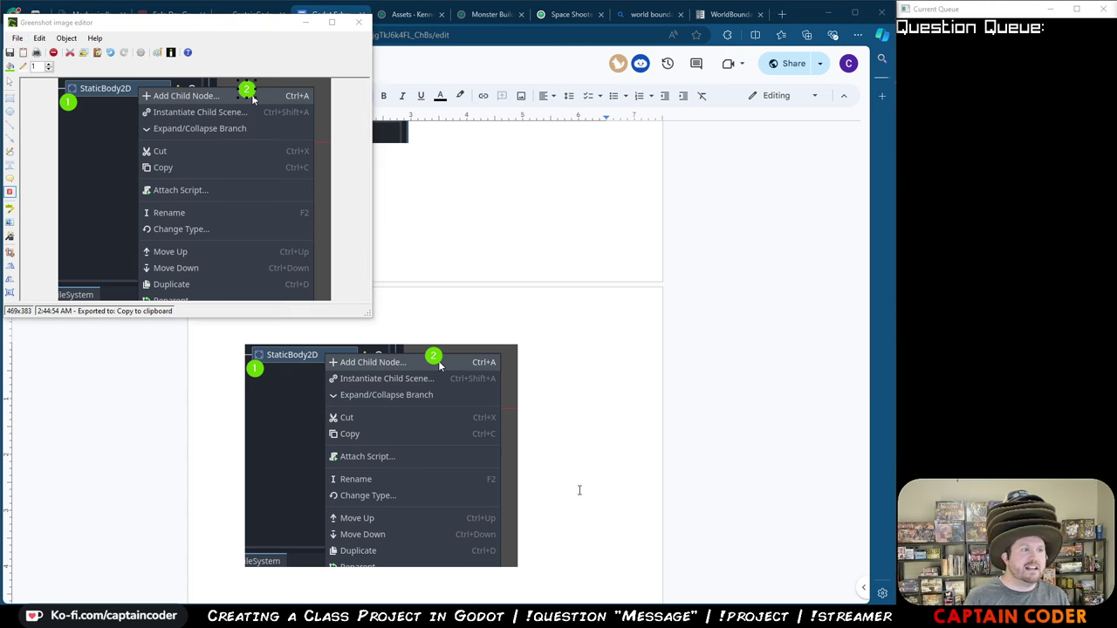
key("alt+Tab")
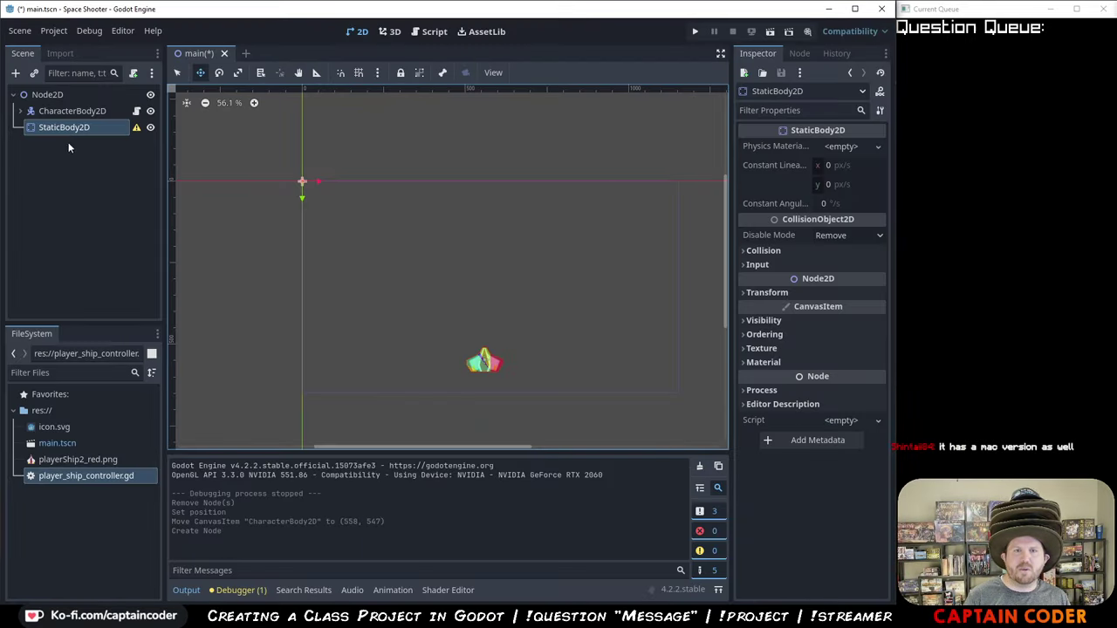
right_click(74, 131)
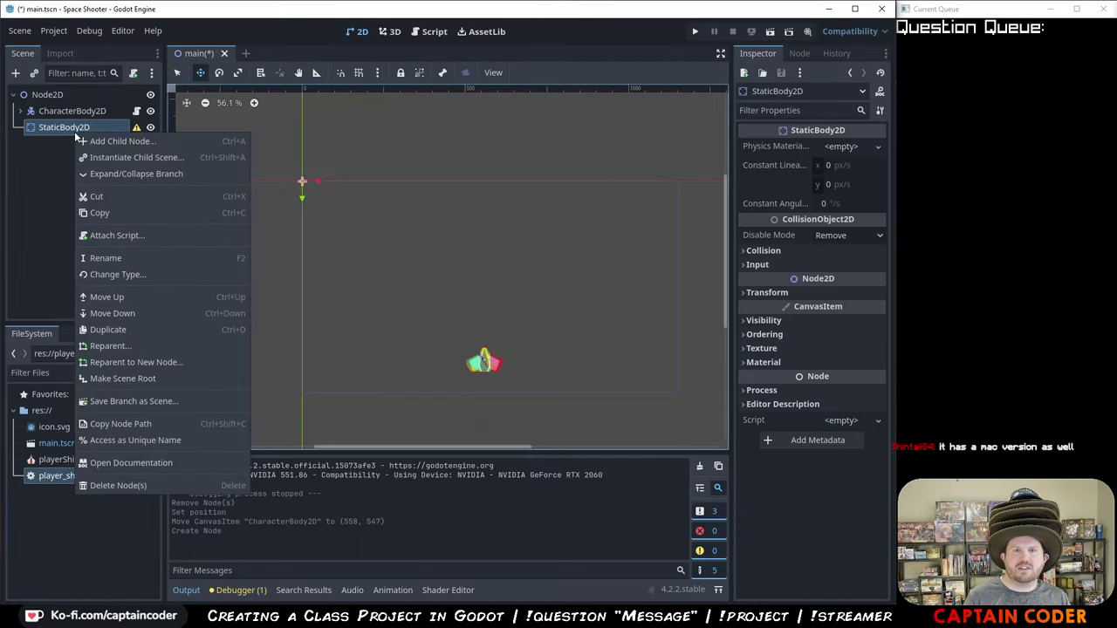
left_click(113, 138)
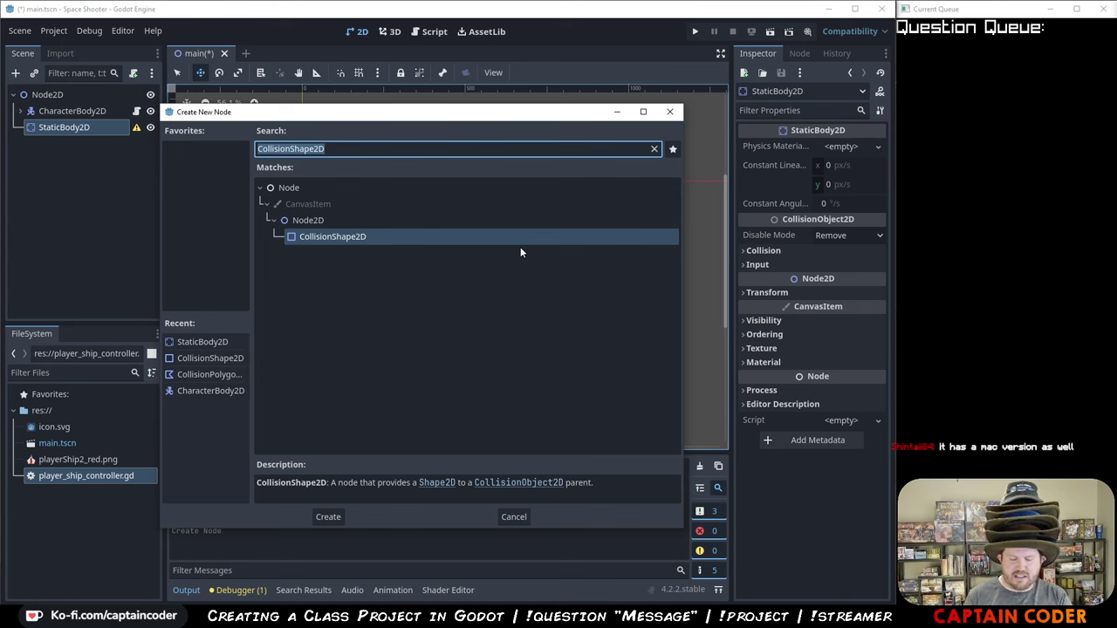
key("ctrl+Print")
left_click_drag(159, 104, 686, 530)
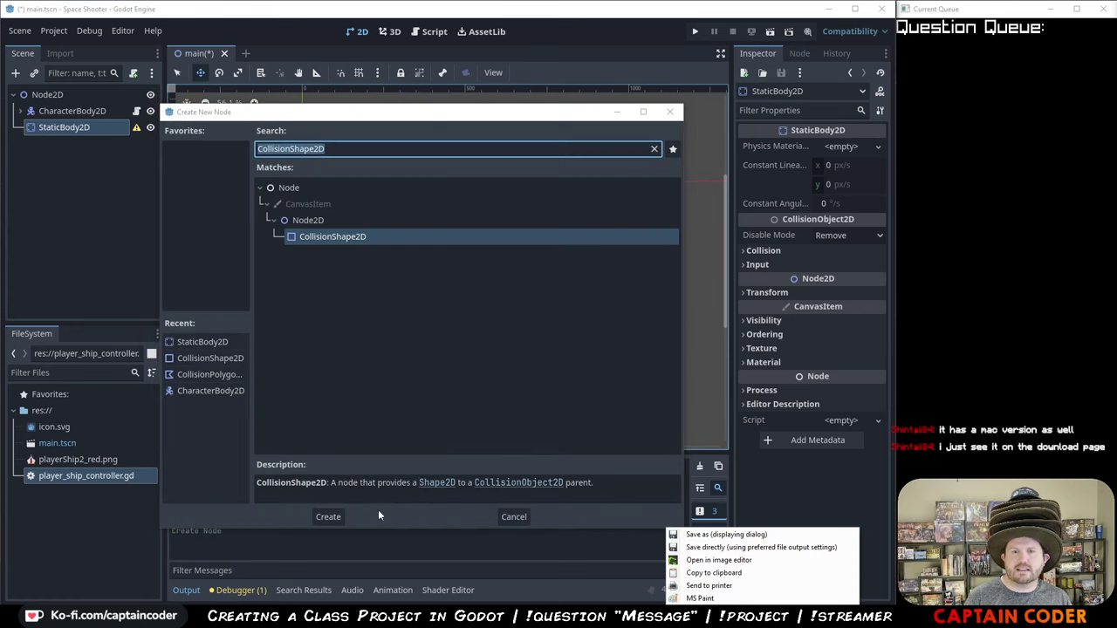
left_click(710, 558)
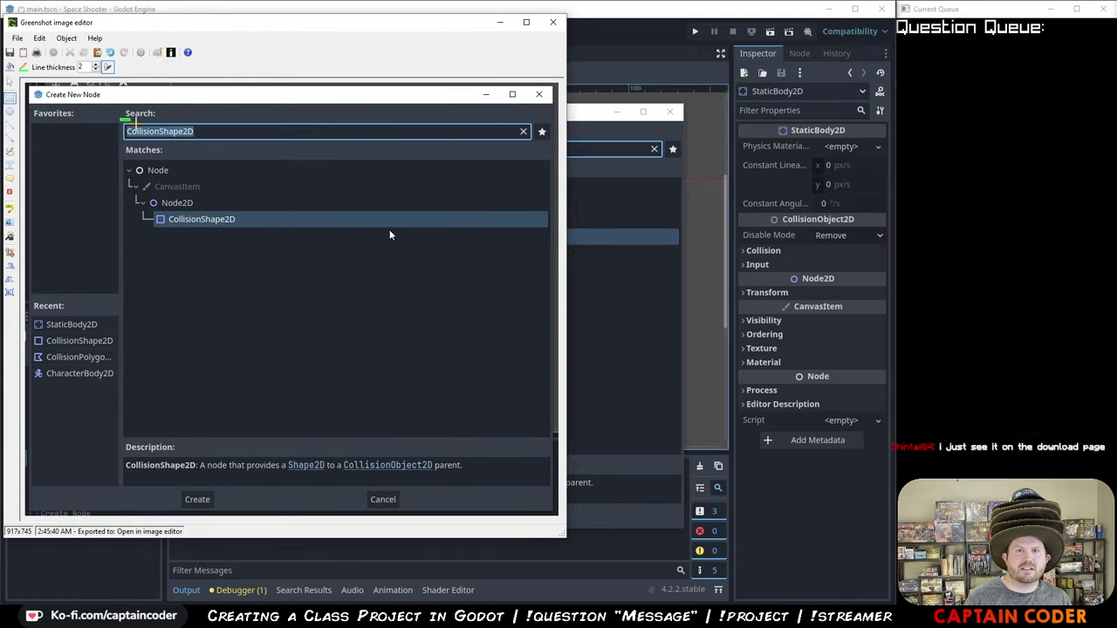
- Frame the CollisionShape2D search text, its matching entry and the Create button with green rectangles, and copy the image
left_click_drag(136, 123, 209, 141)
left_click_drag(148, 210, 254, 229)
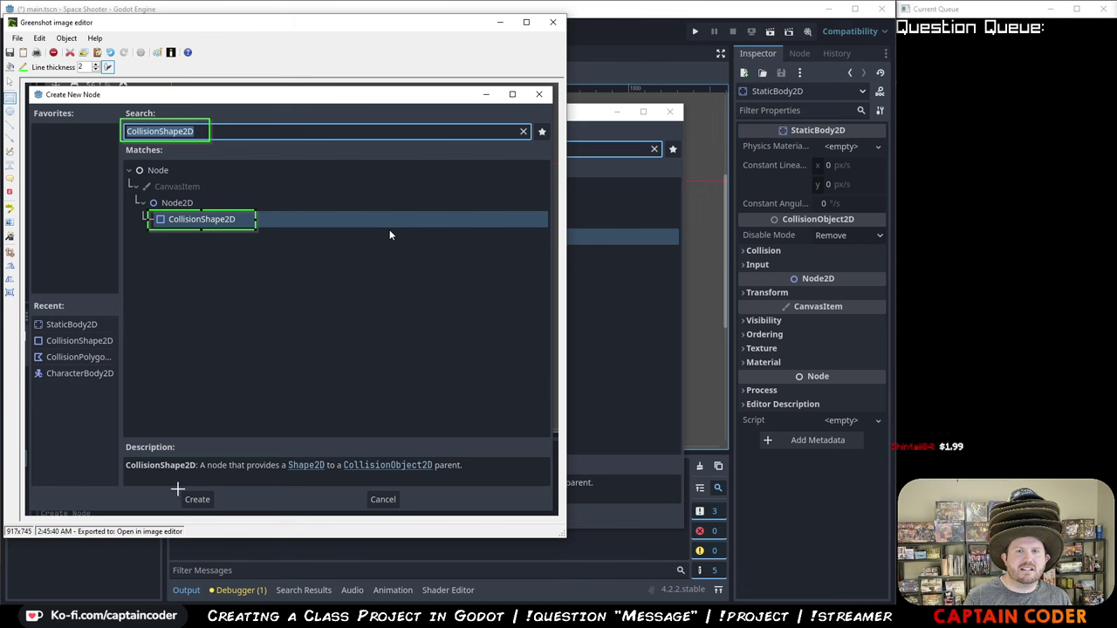
left_click_drag(177, 490, 217, 509)
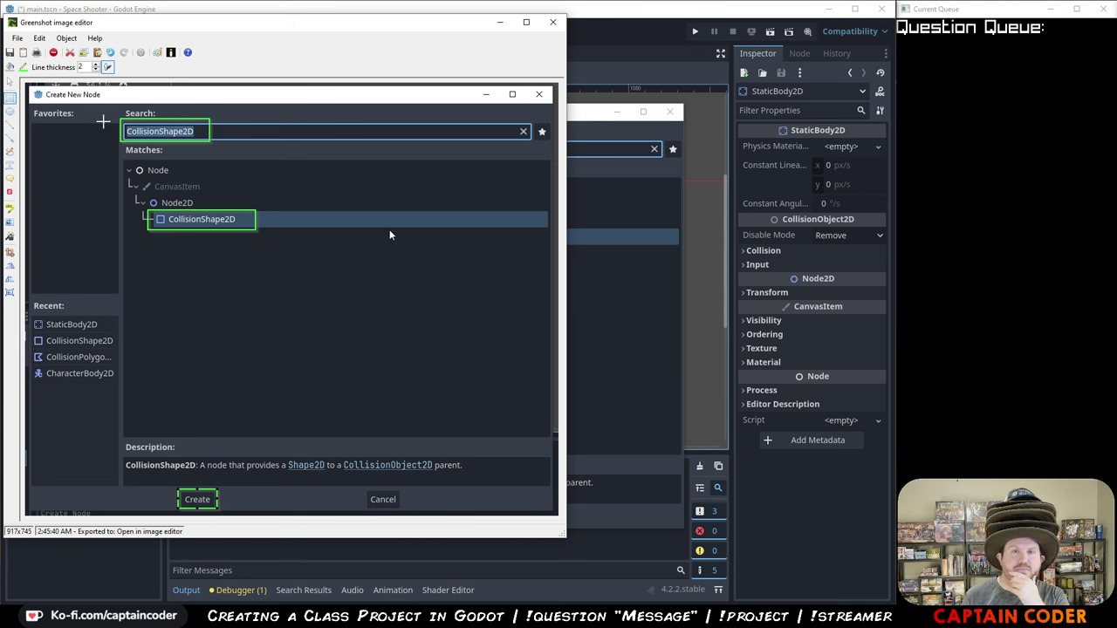
left_click(18, 38)
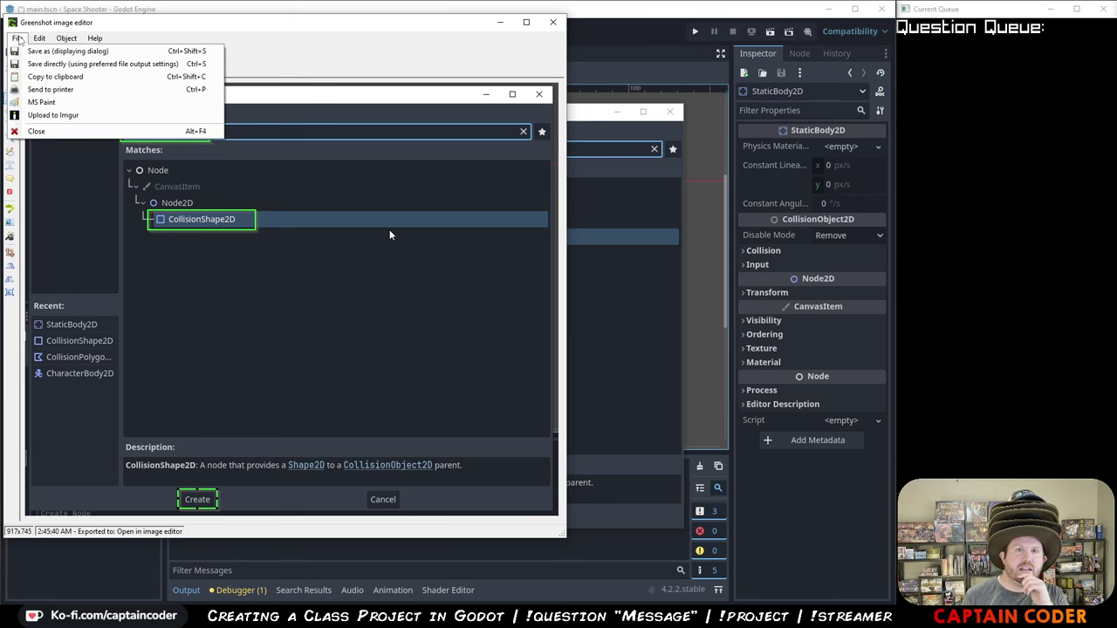
left_click(55, 76)
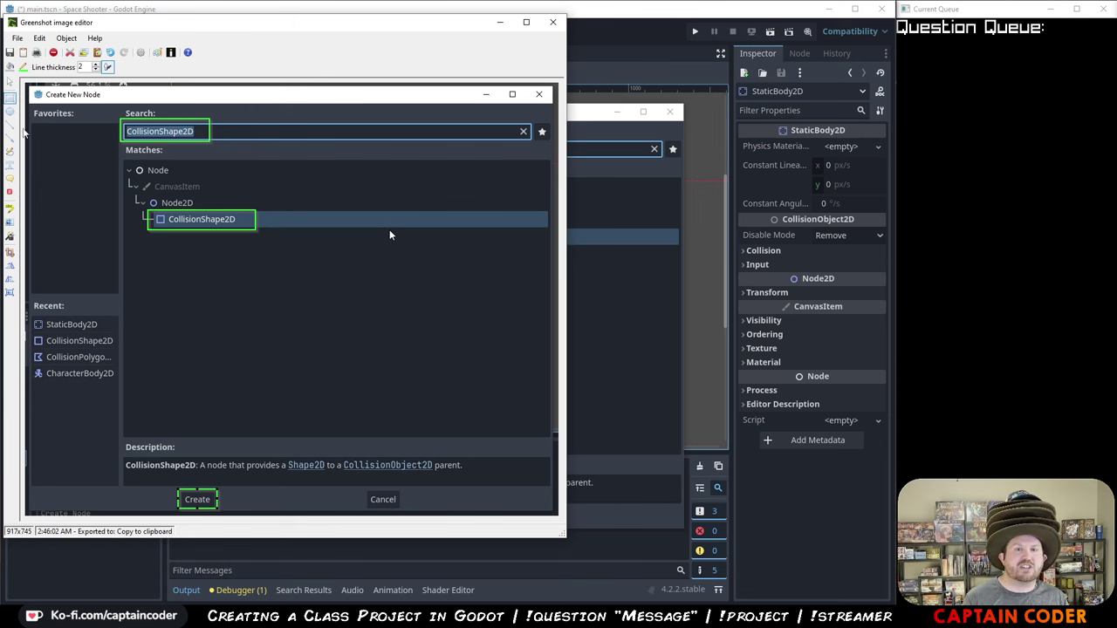
- Add numbered counters 1, 2 and 3 at the corners of the search text, matching entry and Create button frames
left_click(9, 191)
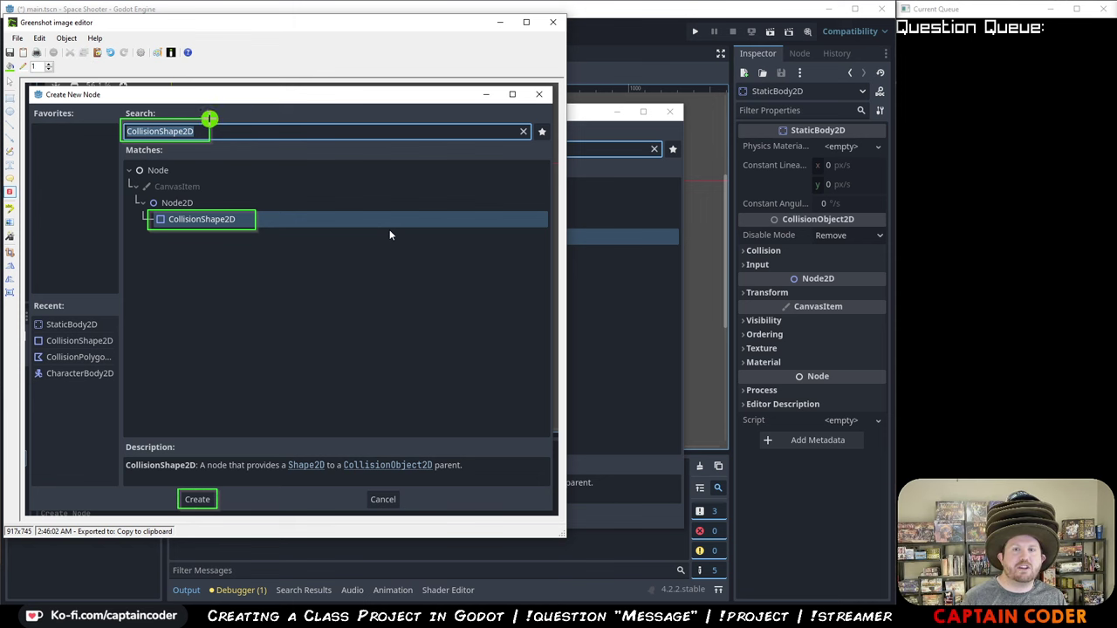
left_click(259, 209)
left_click(221, 490)
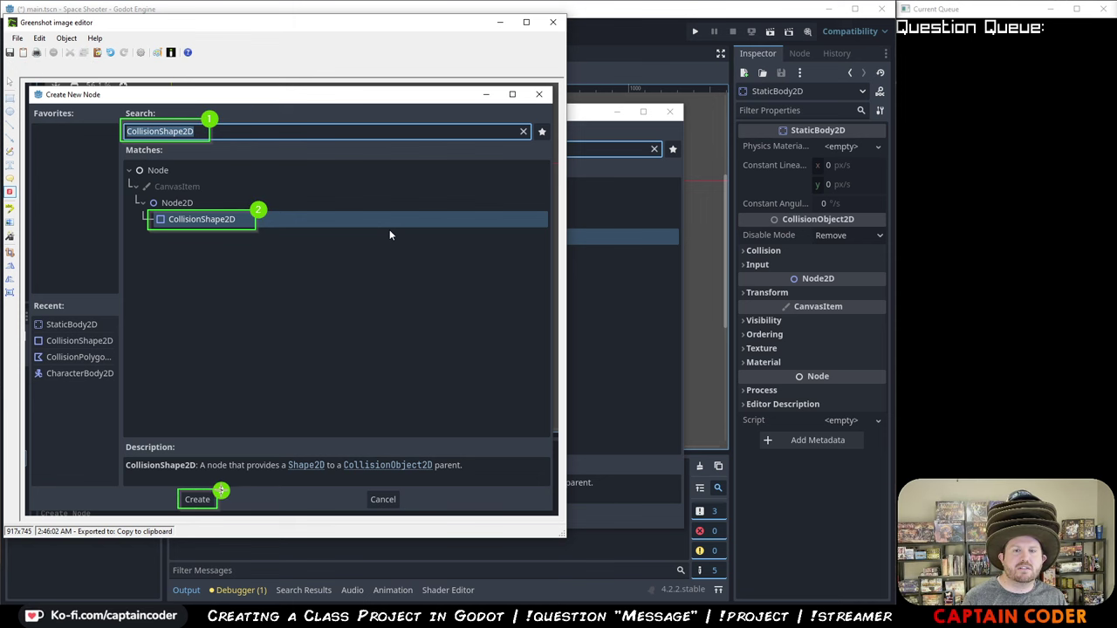
- Copy the numbered Create New Node image, close its editor, and paste it below the Add Child Node image in Google Docs
left_click(18, 37)
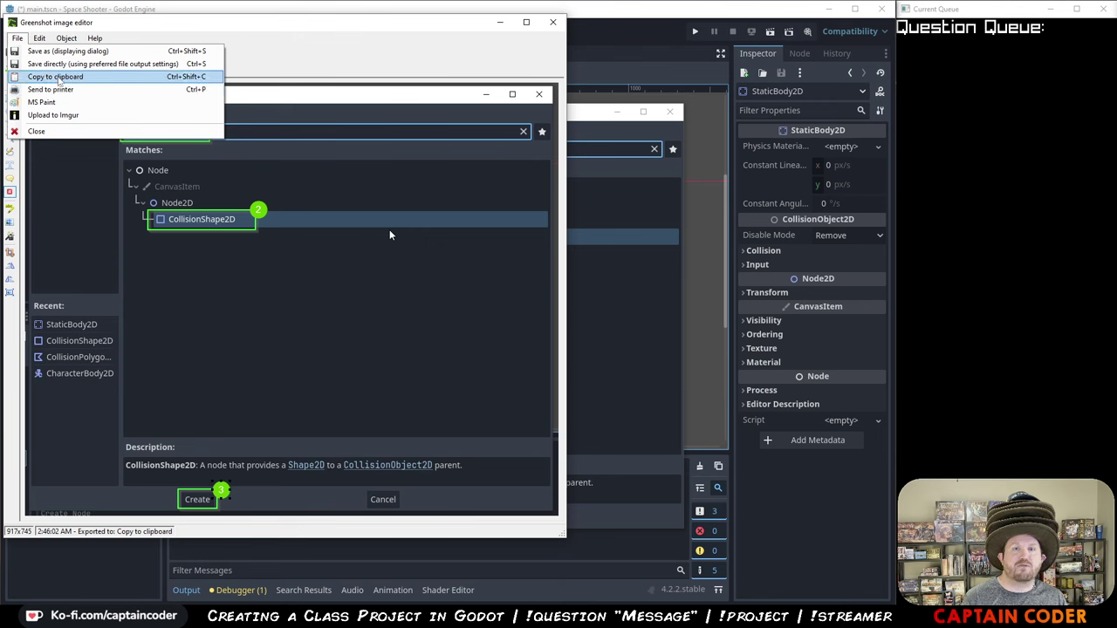
left_click(55, 76)
left_click(553, 22)
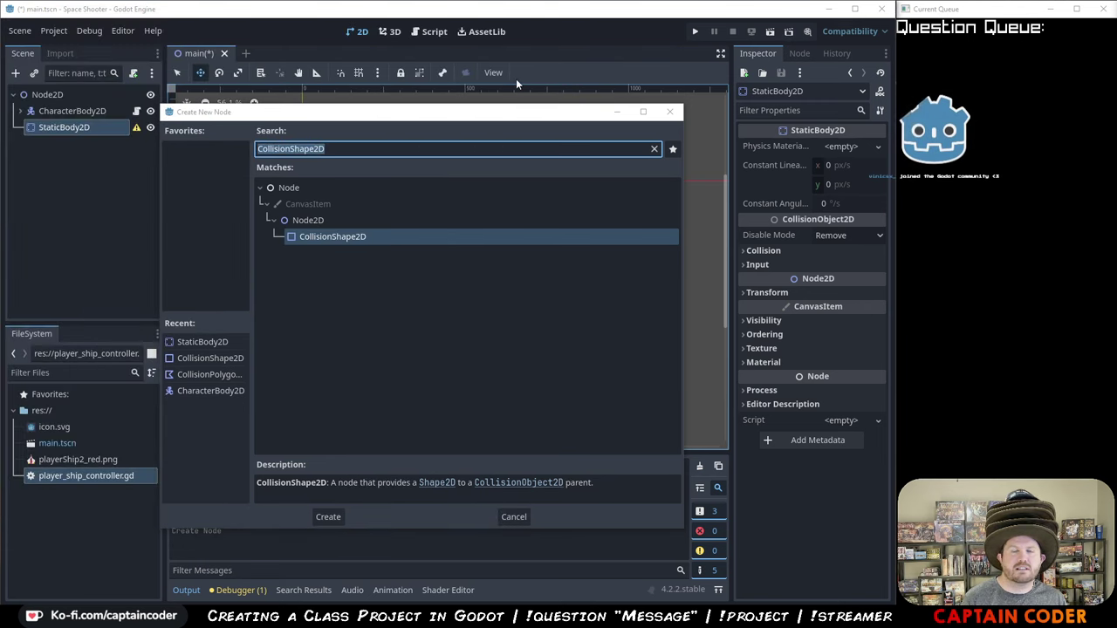
key("alt+Tab")
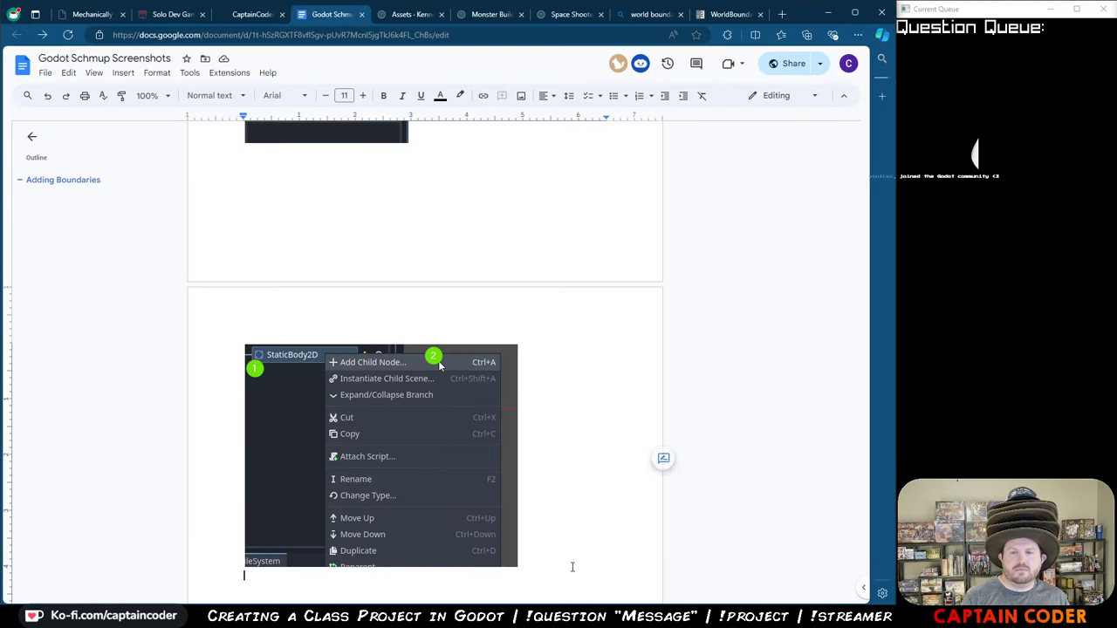
key("ctrl+v")
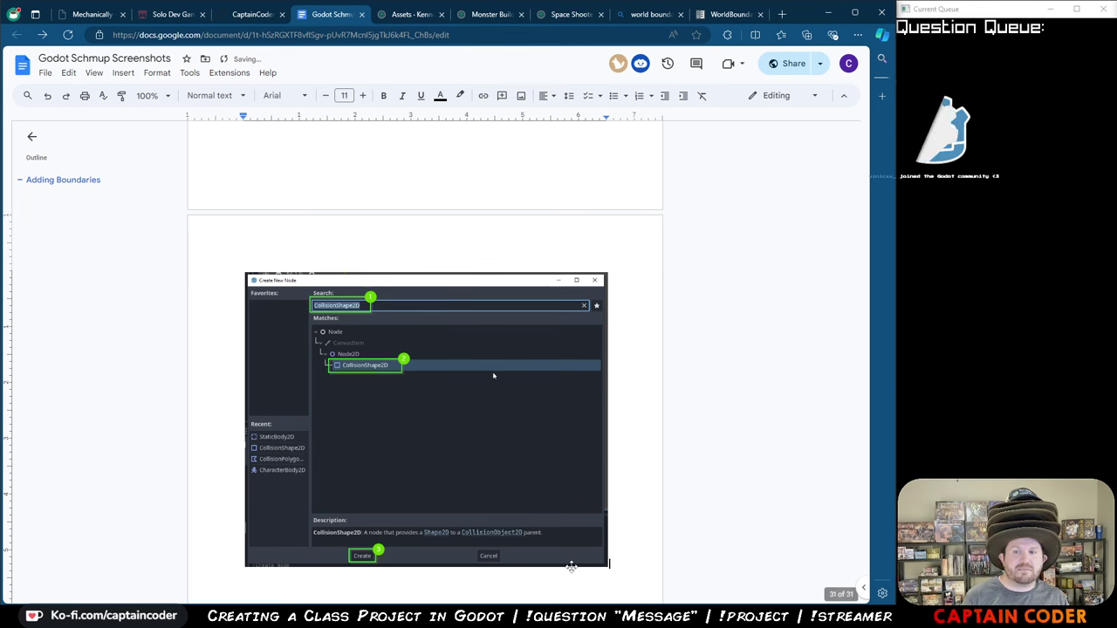
- Return to Godot and create the CollisionShape2D node as a child of StaticBody2D
key("alt+Tab")
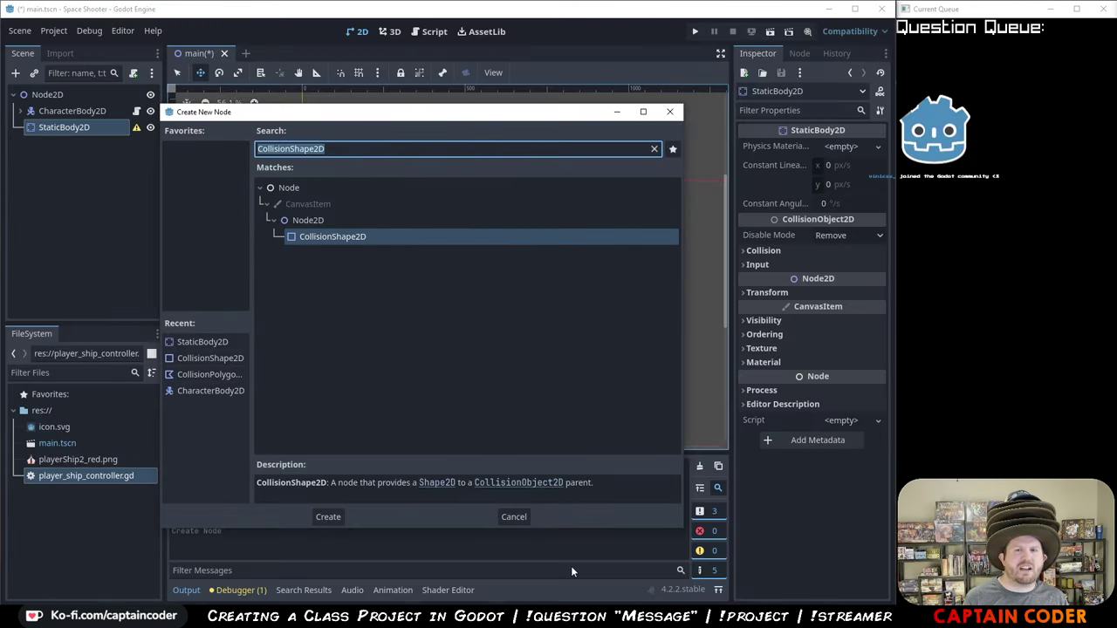
left_click(323, 517)
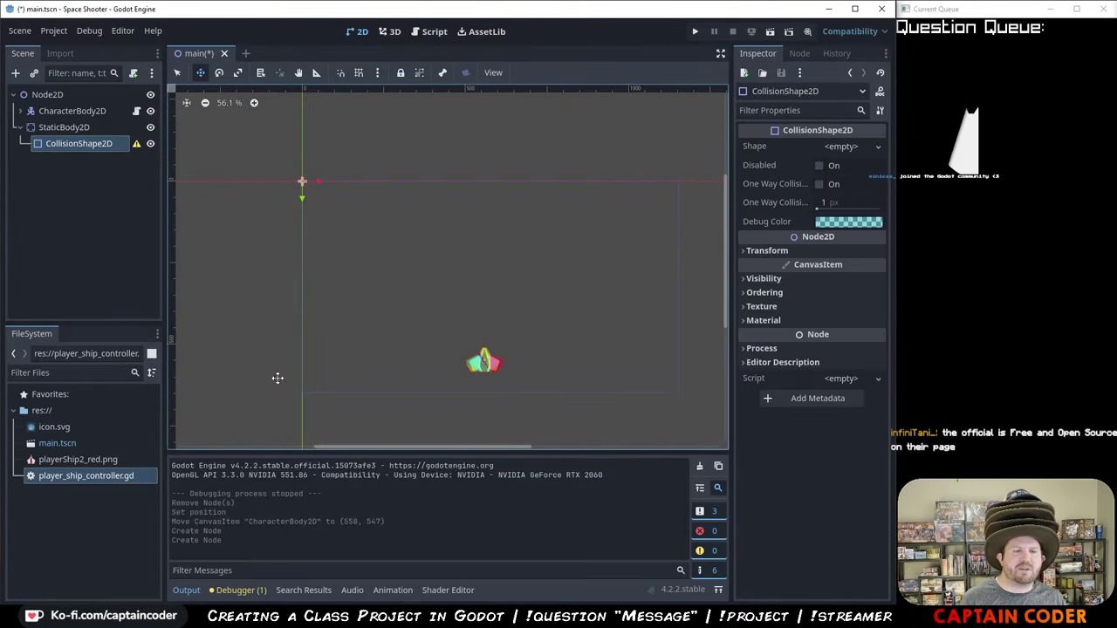
- Try renaming the CollisionShape2D node to Top and undo the rename
left_click(106, 147)
left_click(105, 145)
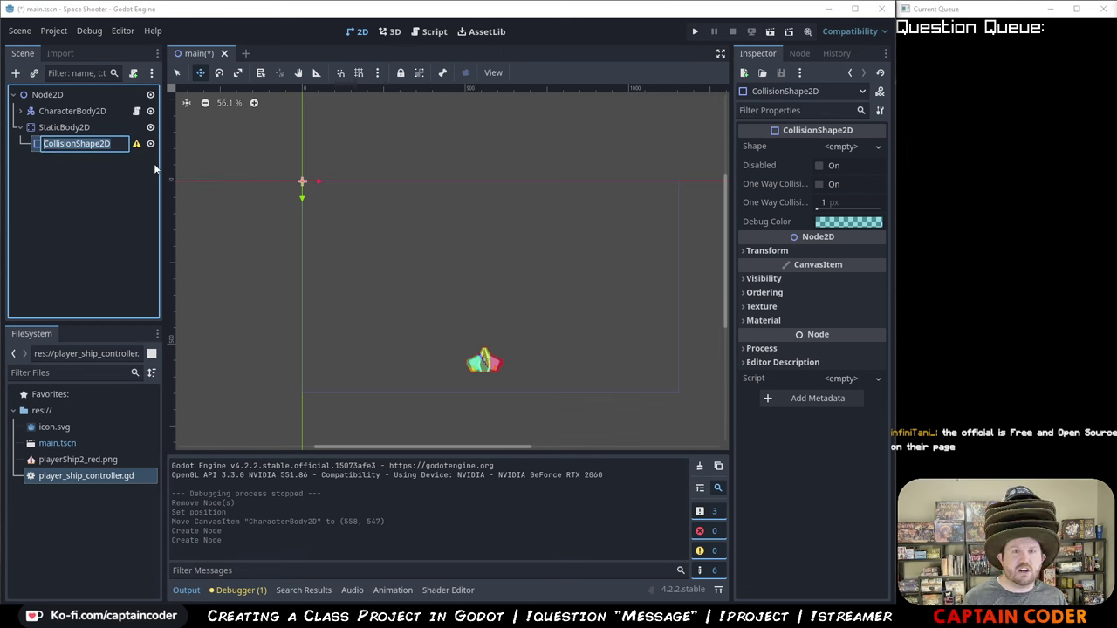
type("Top")
key("Return")
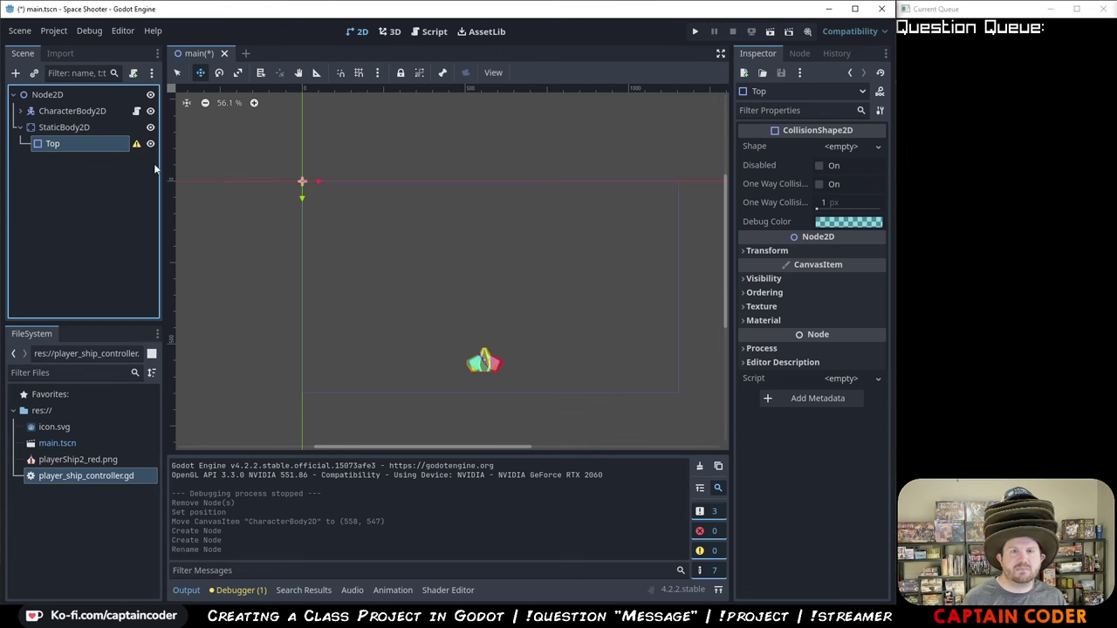
key("ctrl+z")
- Capture the CollisionShape2D node with its context menu showing Rename and open the capture in the image editor
right_click(94, 142)
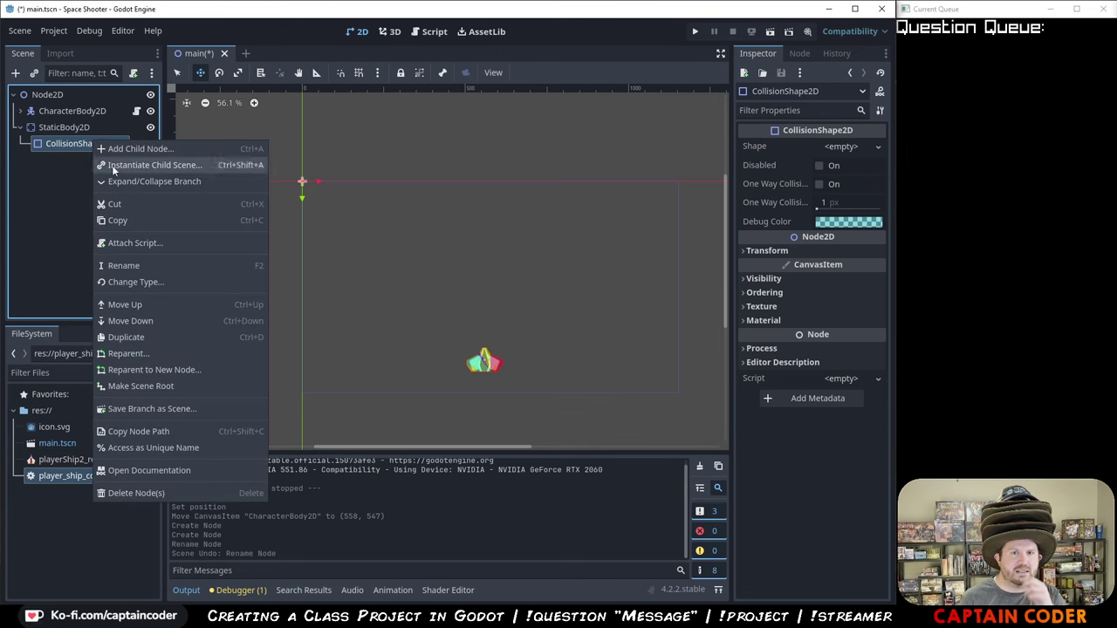
key("ctrl+Print")
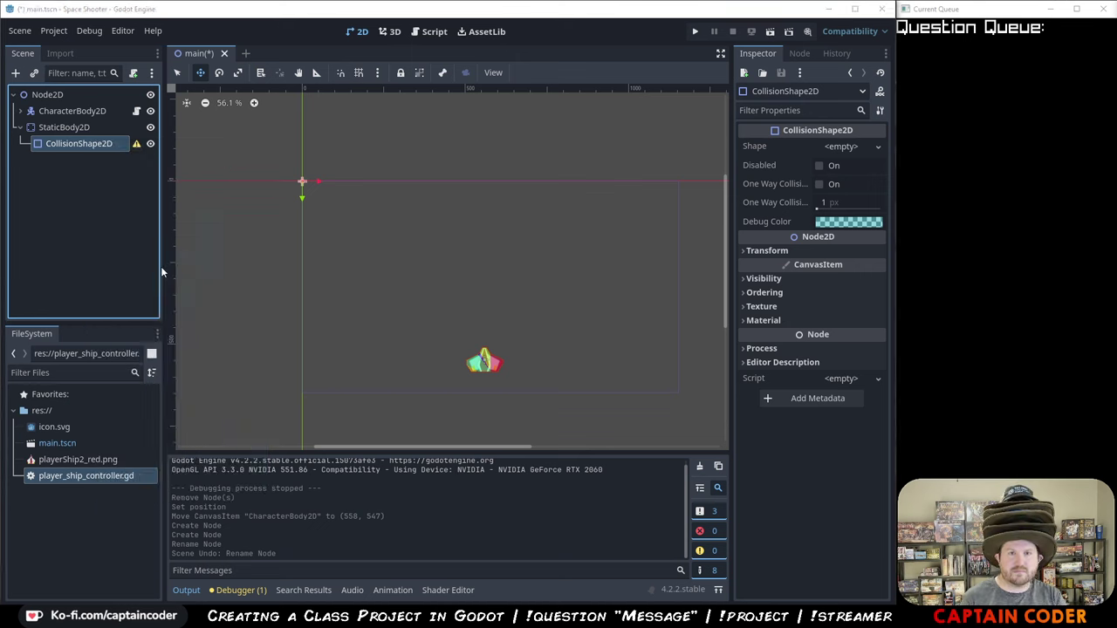
left_click_drag(12, 131, 289, 319)
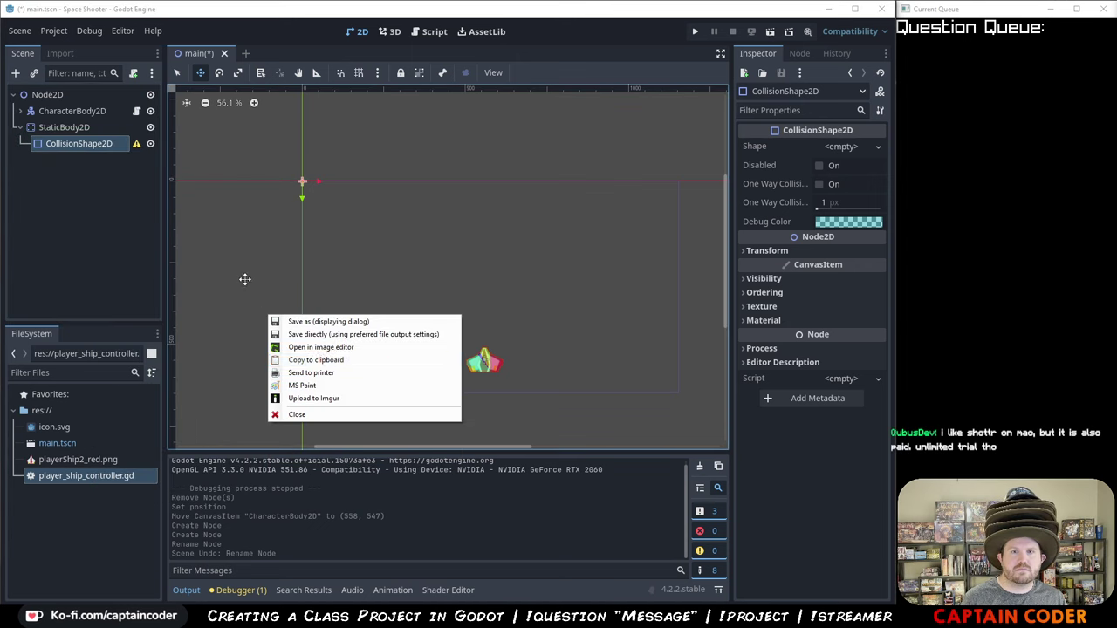
left_click(328, 347)
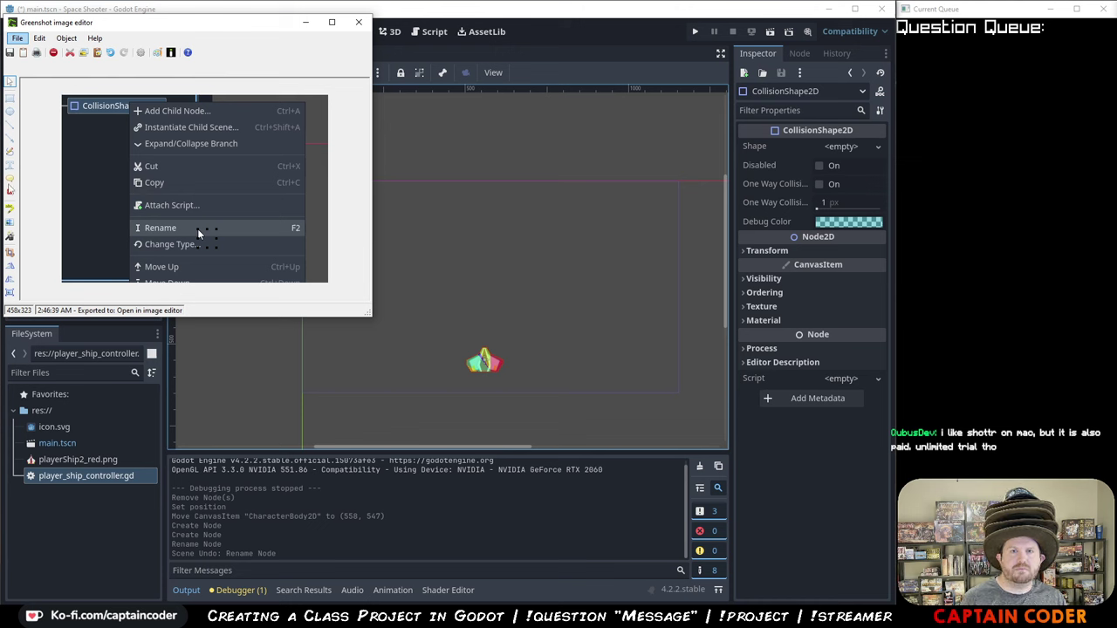
- Place numbered counter 1 beside the CollisionShape2D node and counter 2 beside Rename in the captured image
left_click(10, 186)
left_click(68, 117)
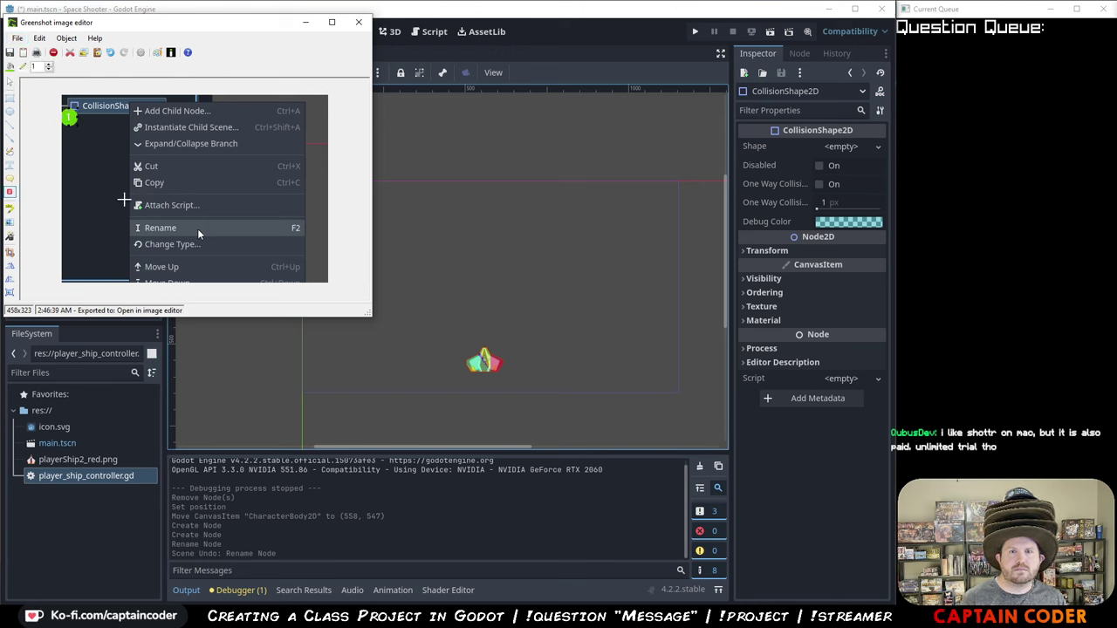
left_click(124, 228)
- Copy the annotated Rename image and paste it below the Create New Node image in Google Docs
left_click(16, 37)
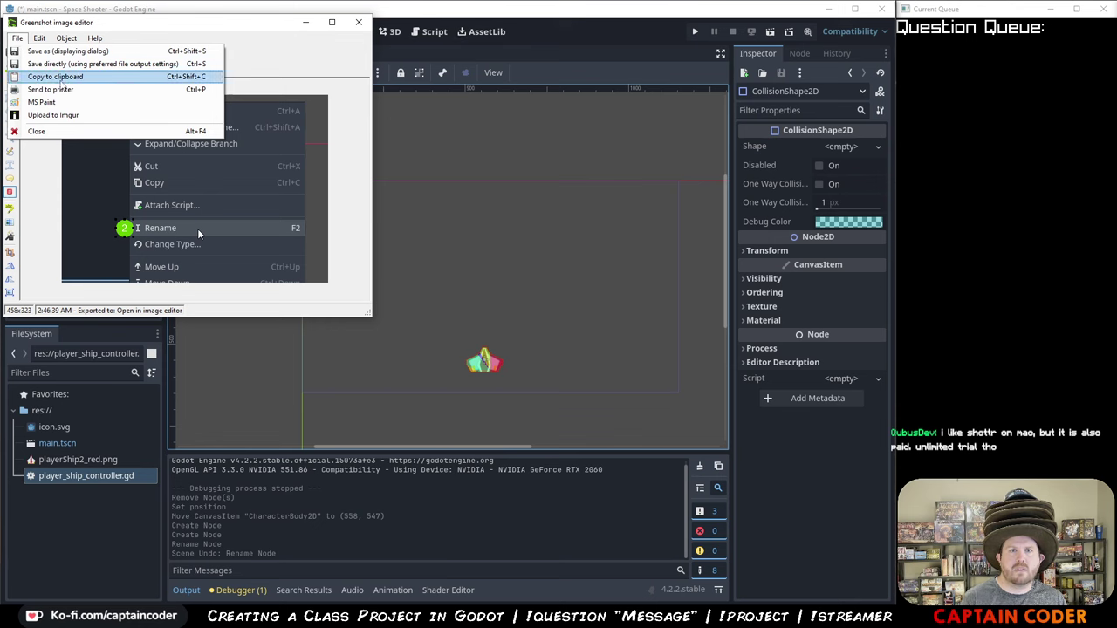
left_click(179, 81)
key("alt+Tab")
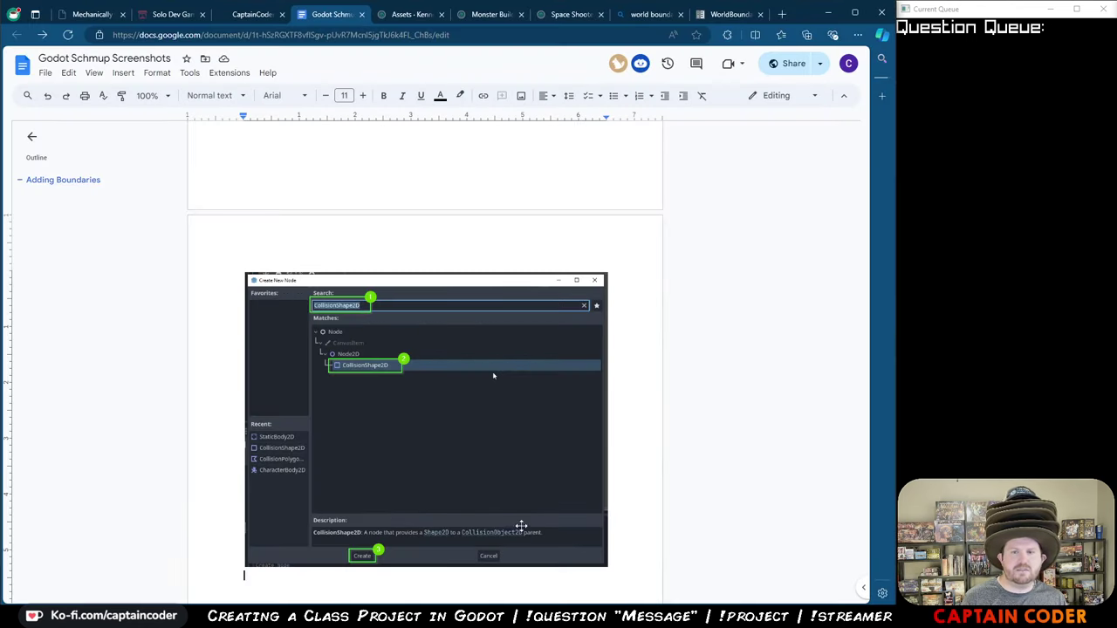
key("ctrl+v")
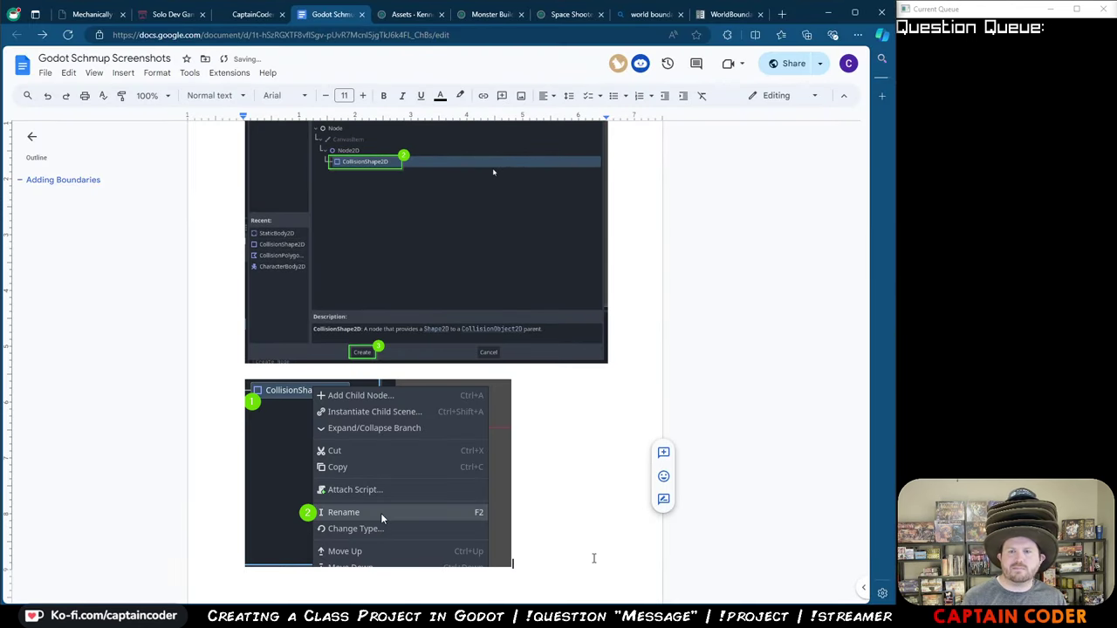
- Switch to ScreenToGif, open a new recording and fit its capture frame over Godot's scene tree at 408 x 359 px
scroll(594, 558, "down", 2)
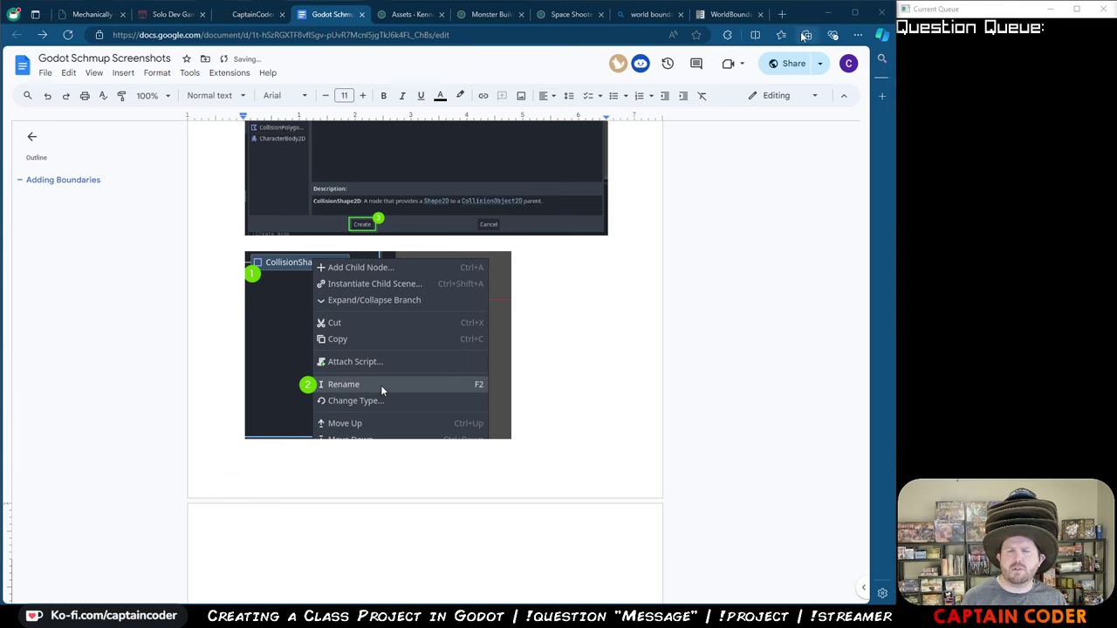
key("alt+Tab")
key("alt+Tab")
key("alt+Tab")
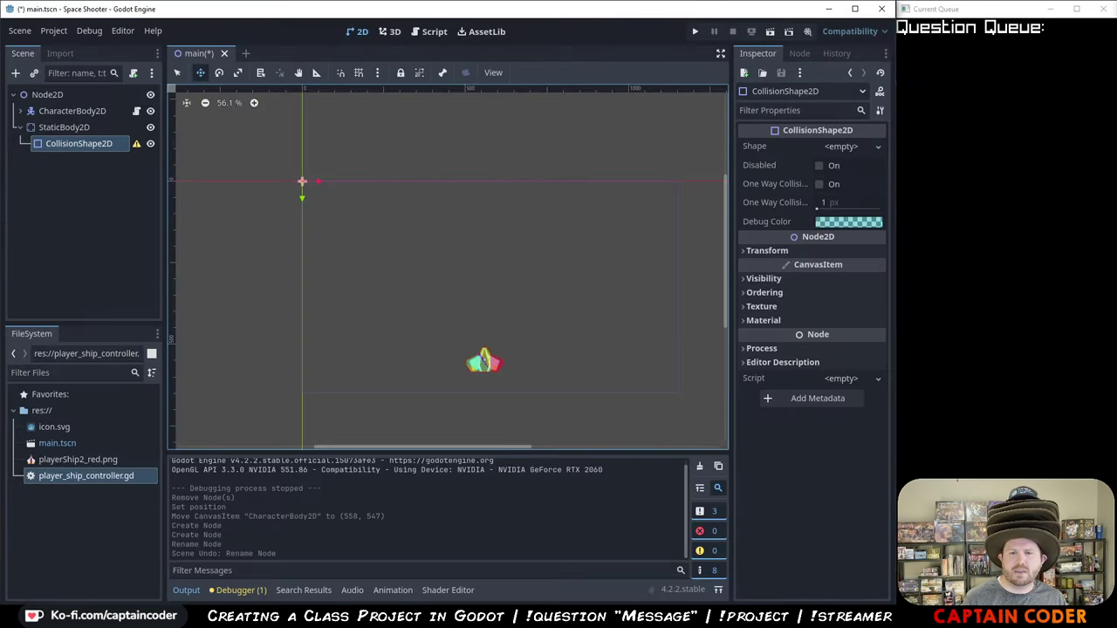
key("alt+Tab")
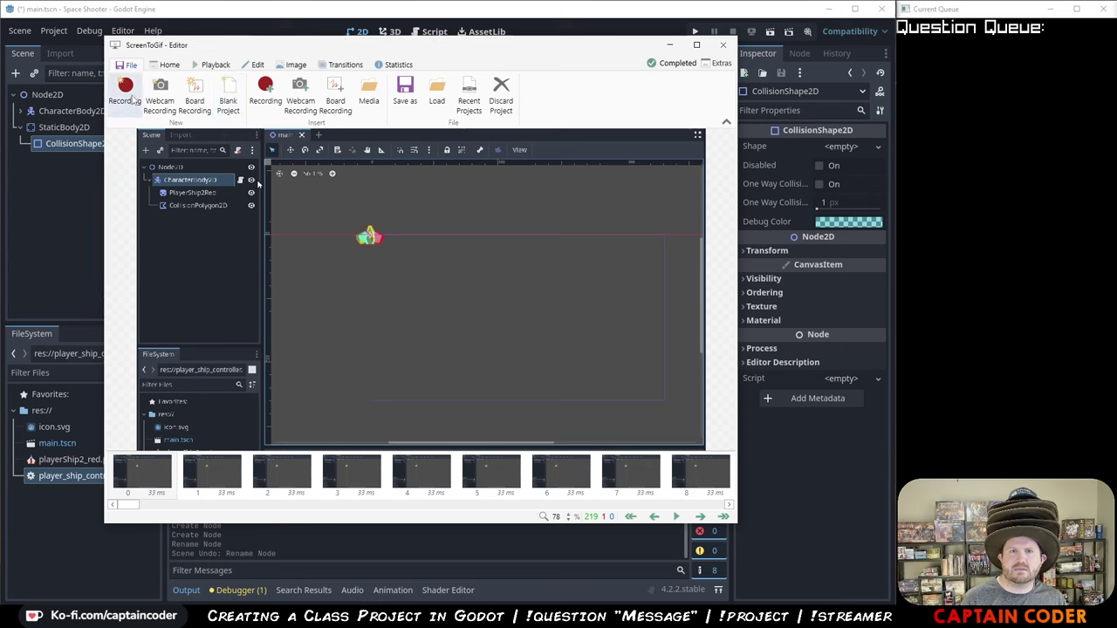
key("alt+Tab")
key("alt+Tab")
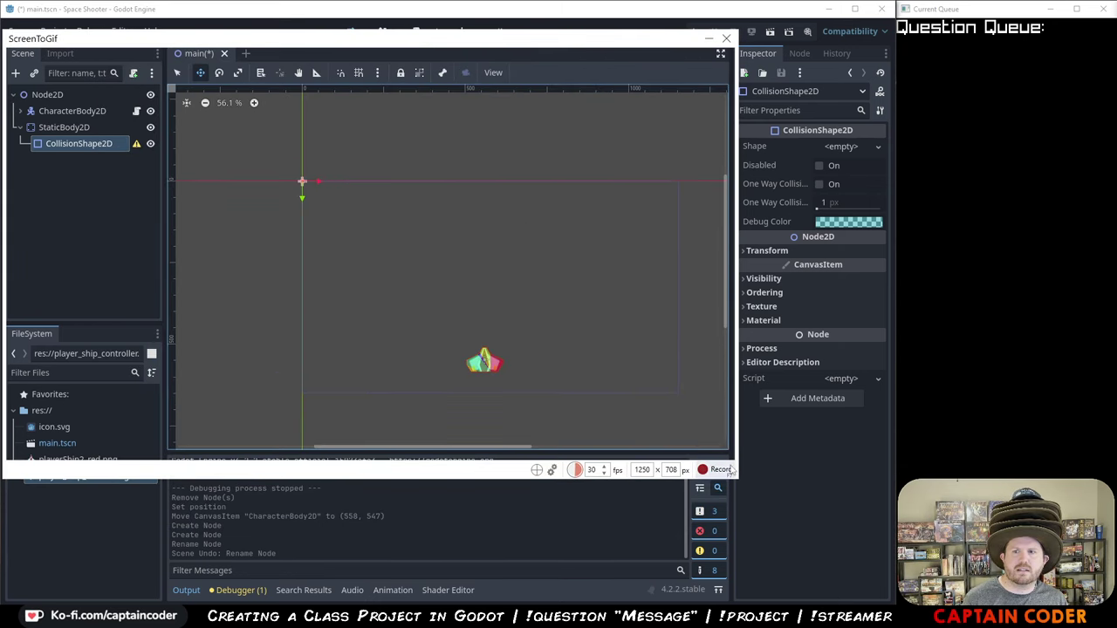
left_click_drag(738, 478, 248, 276)
left_click(223, 266)
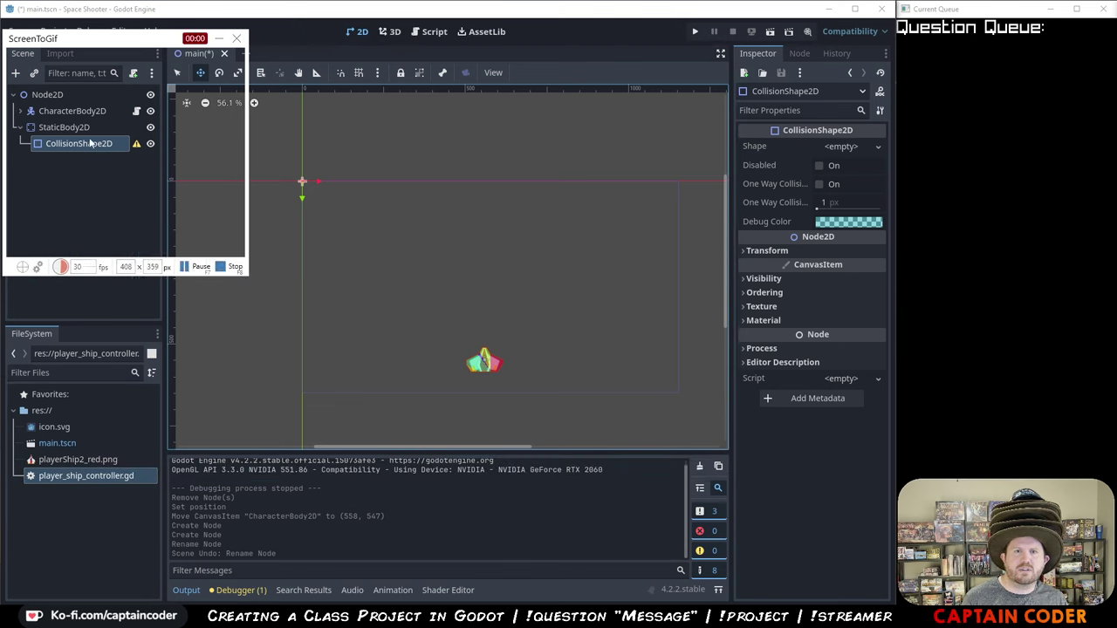
right_click(85, 146)
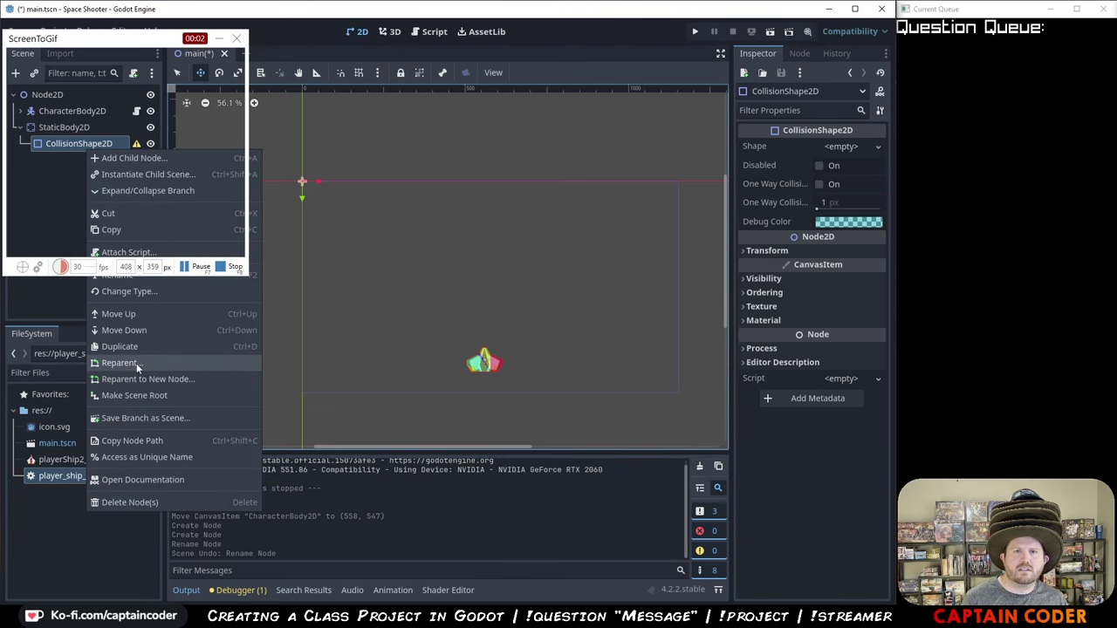
left_click(218, 278)
left_click(231, 267)
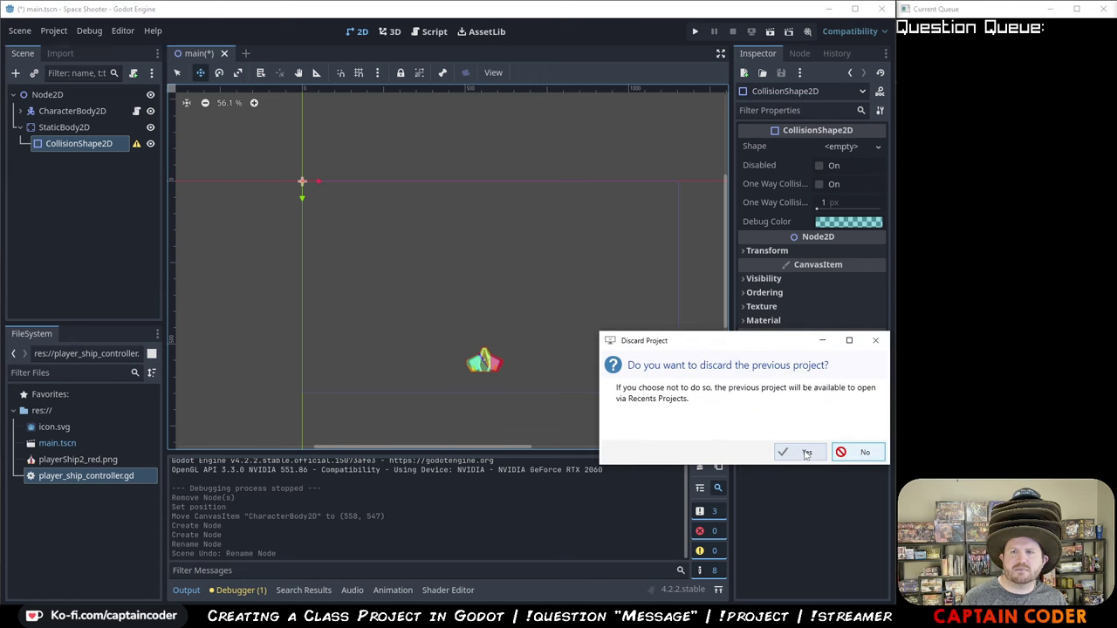
left_click(807, 453)
left_click(120, 112)
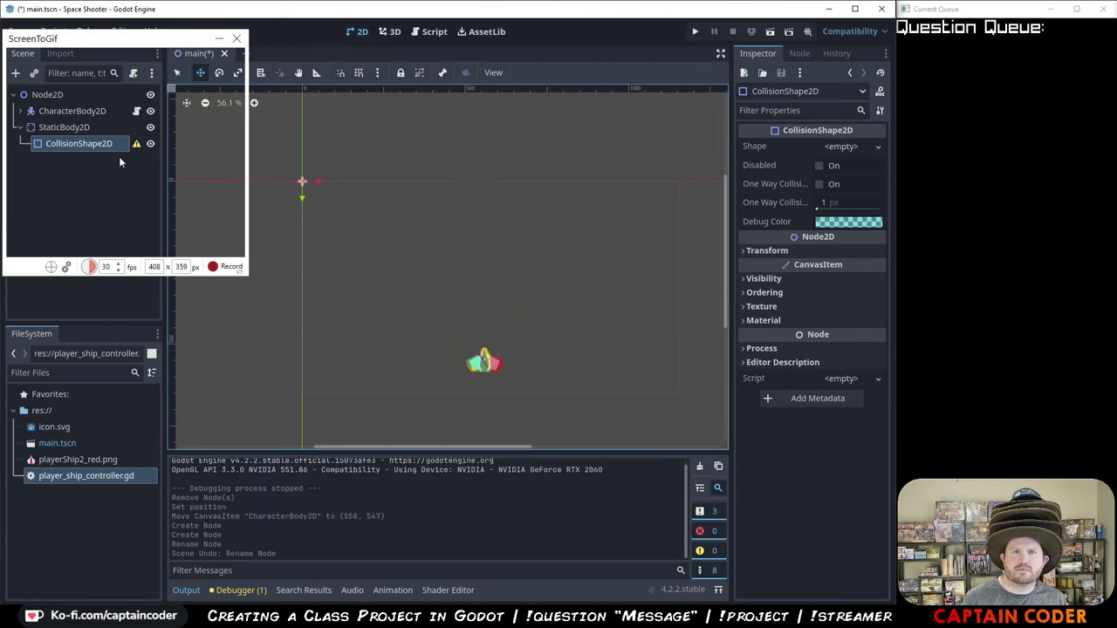
- Extend the height of the recorder's capture frame to 554 px
left_click_drag(173, 277, 173, 389)
- Try recording the rename of the CollisionShape2D node to Top, undo the rename and reopen the recorder
left_click(226, 380)
right_click(93, 142)
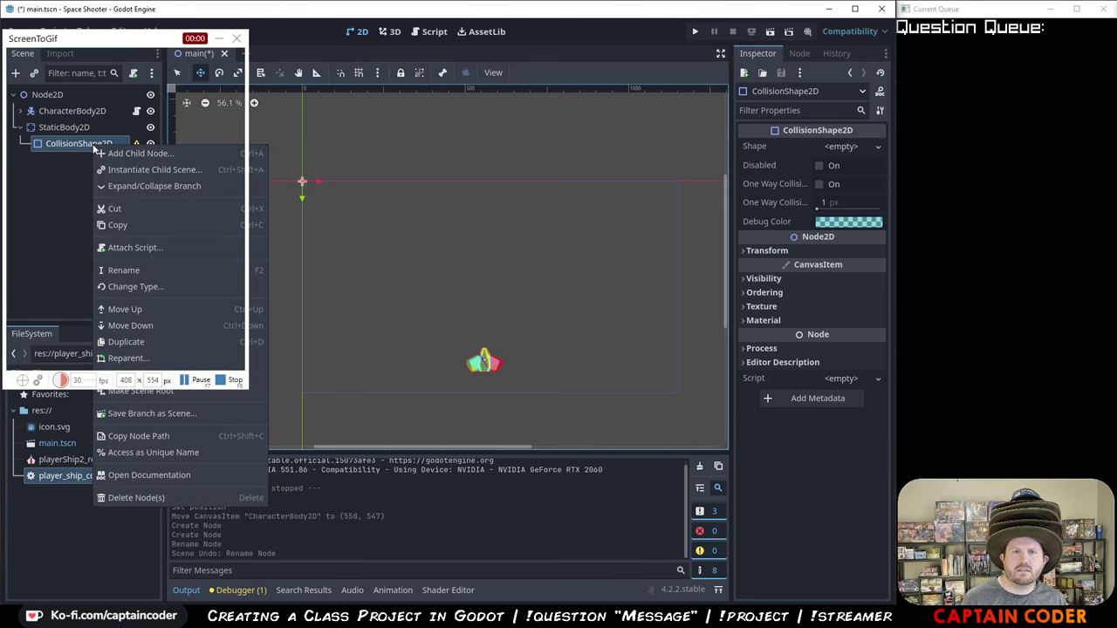
left_click(136, 271)
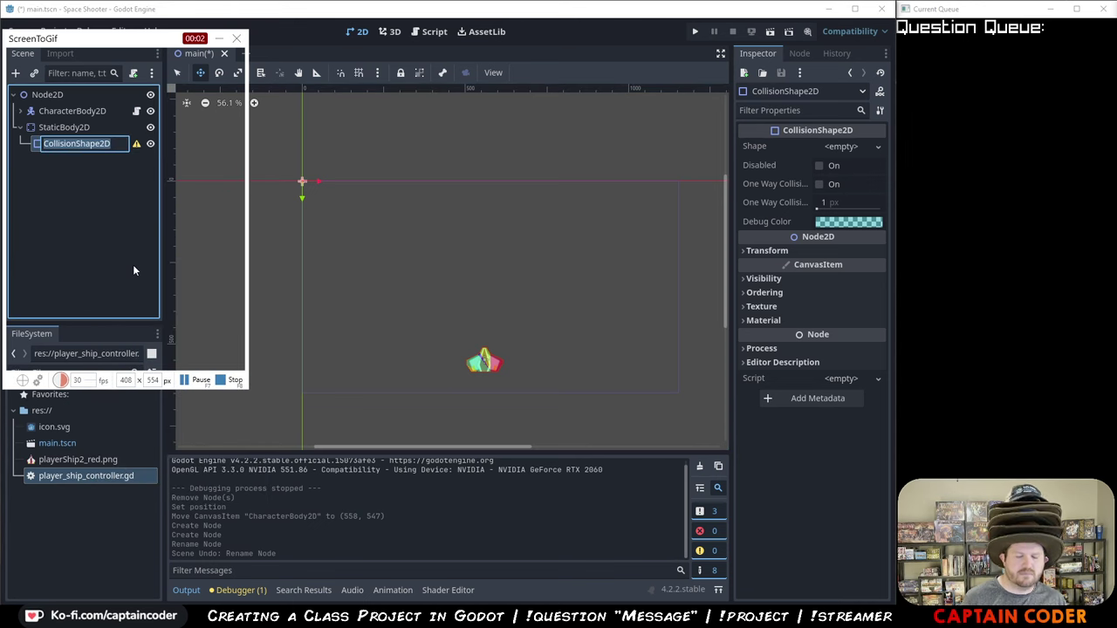
type("Top")
key("Return")
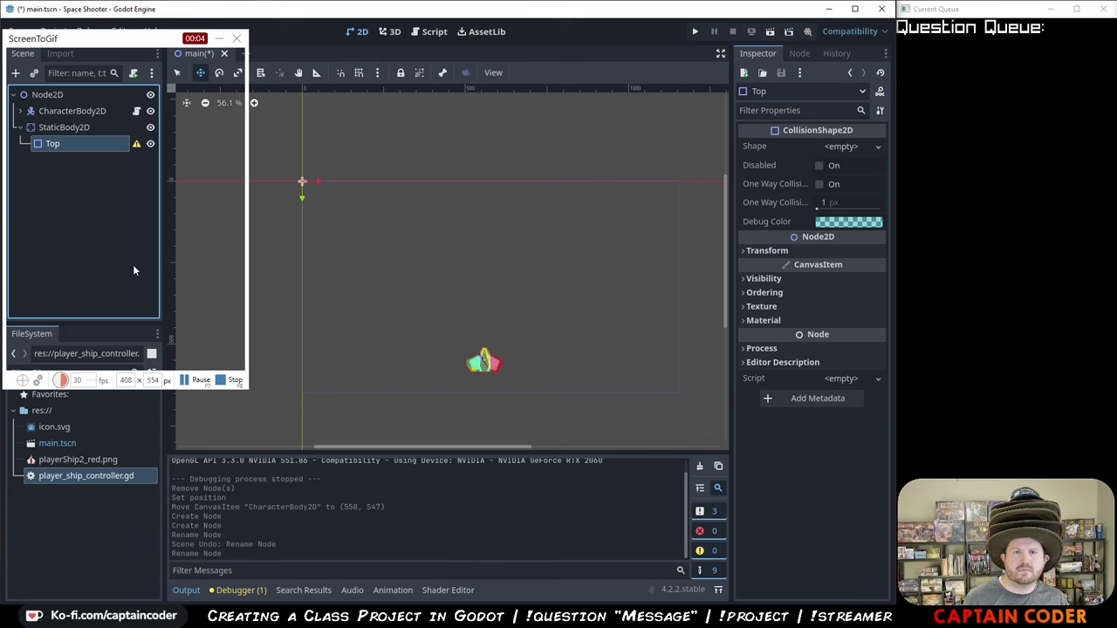
key("ctrl+z")
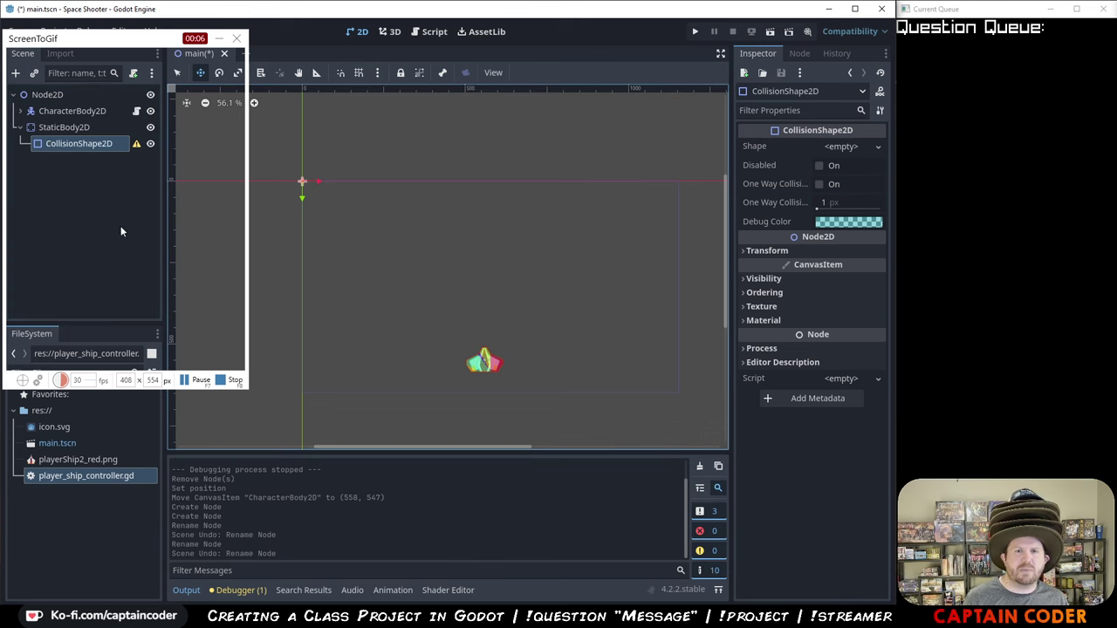
left_click(233, 380)
left_click(803, 448)
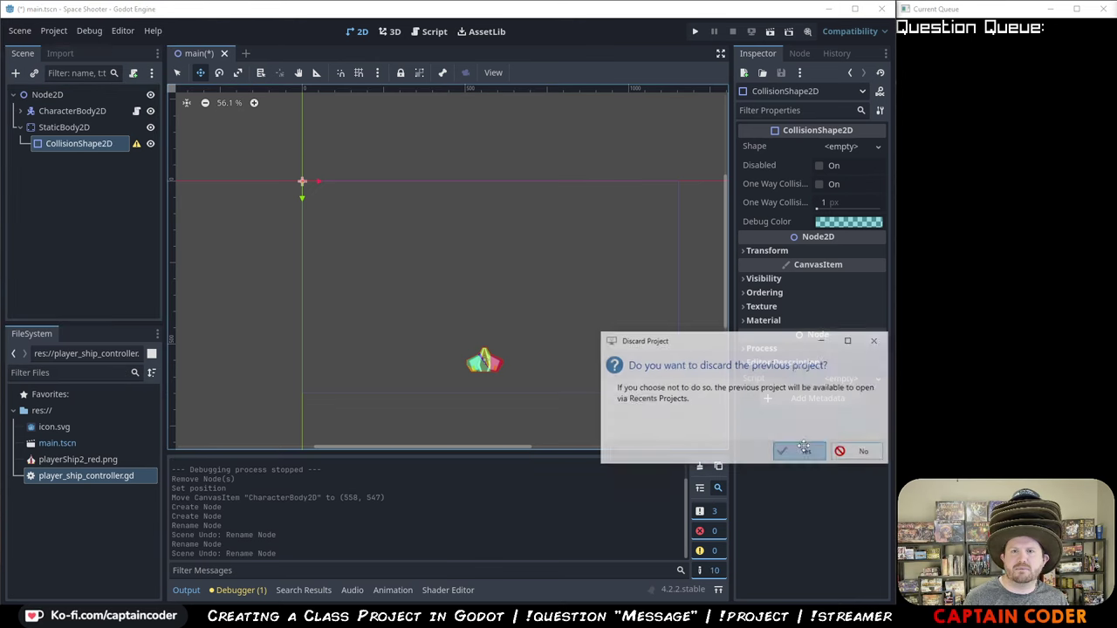
left_click(125, 84)
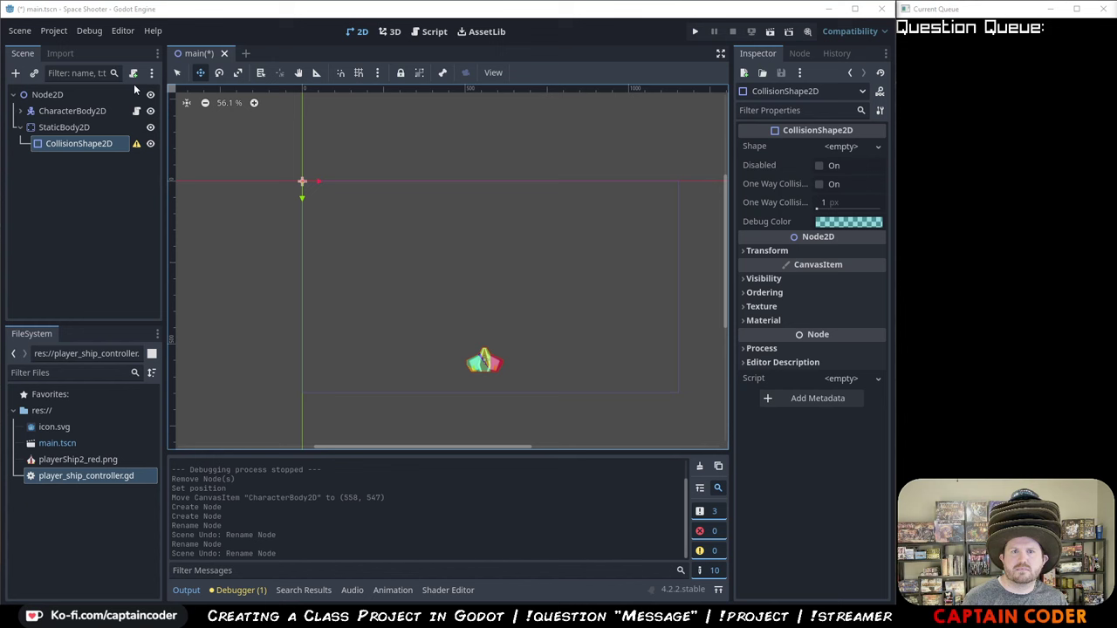
right_click(122, 145)
left_click(142, 265)
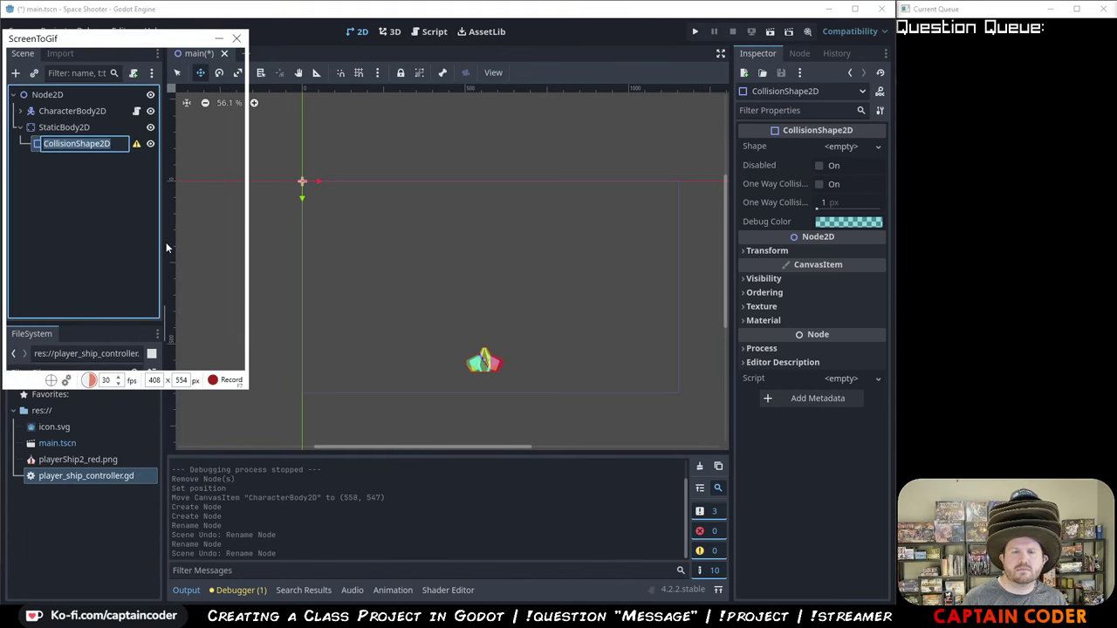
left_click(167, 247)
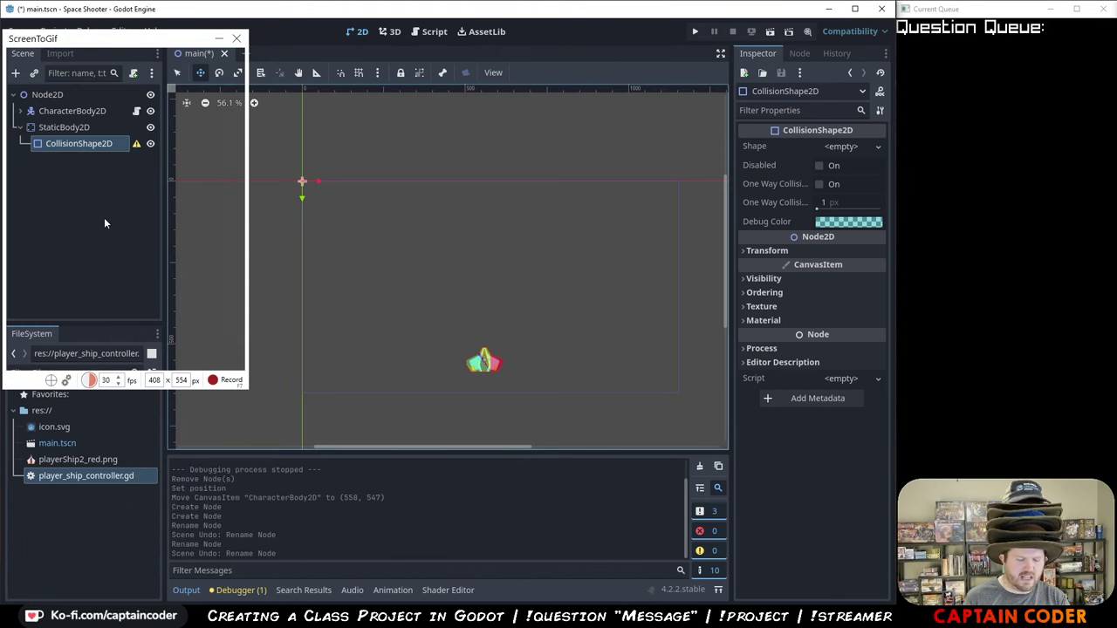
- Record renaming the CollisionShape2D node to Bottom, stop the recording and discard the previous recording project
key("F7")
right_click(73, 146)
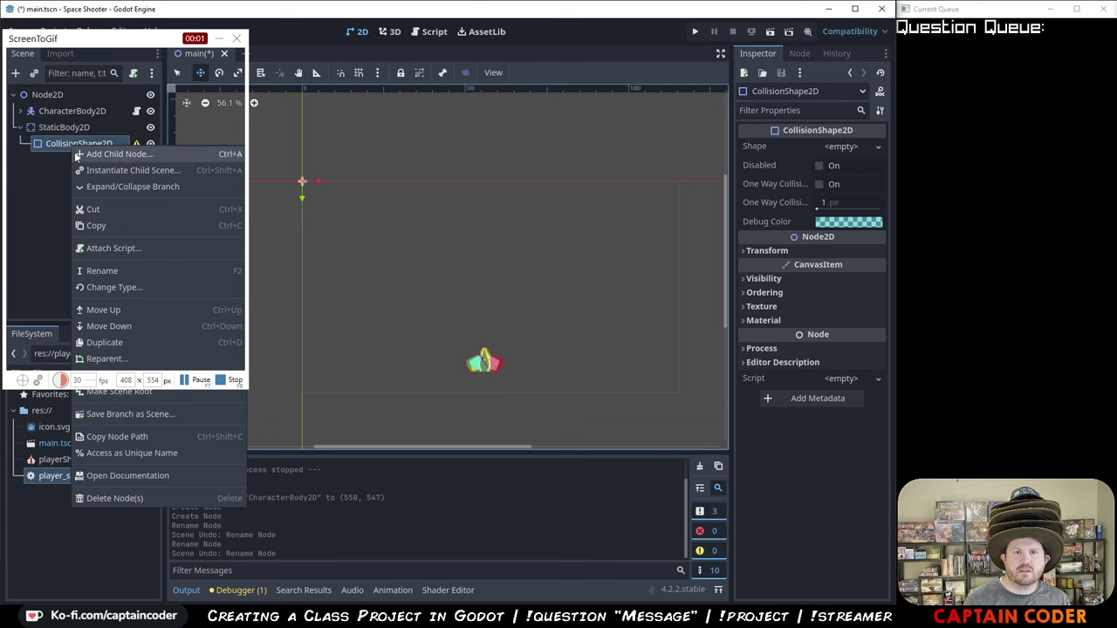
left_click(127, 270)
type("Bottom")
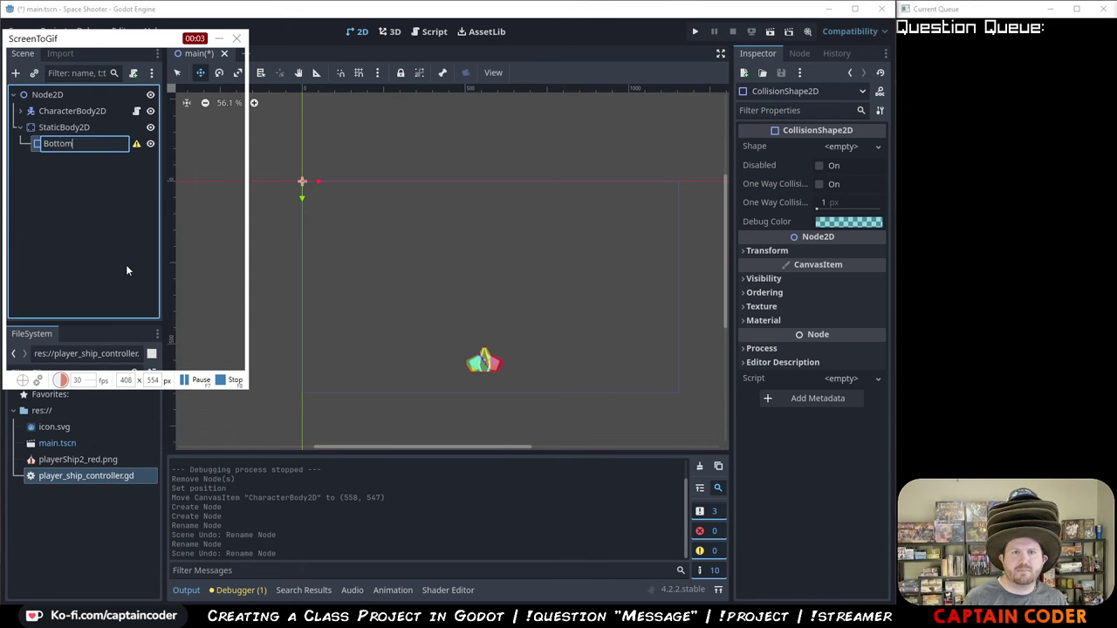
key("Return")
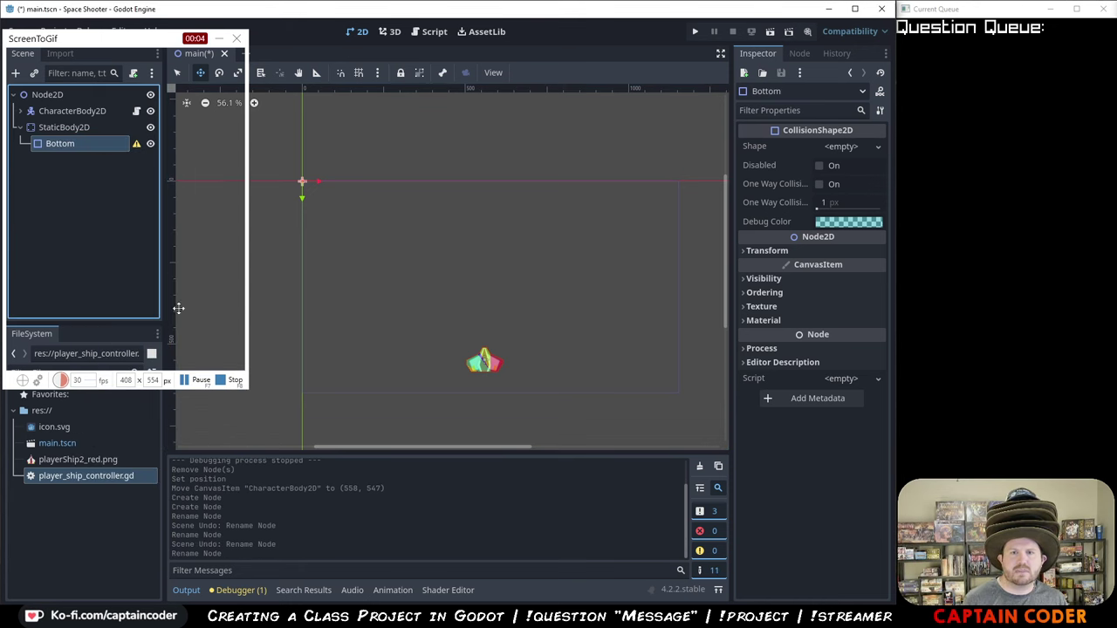
left_click(235, 380)
left_click(789, 456)
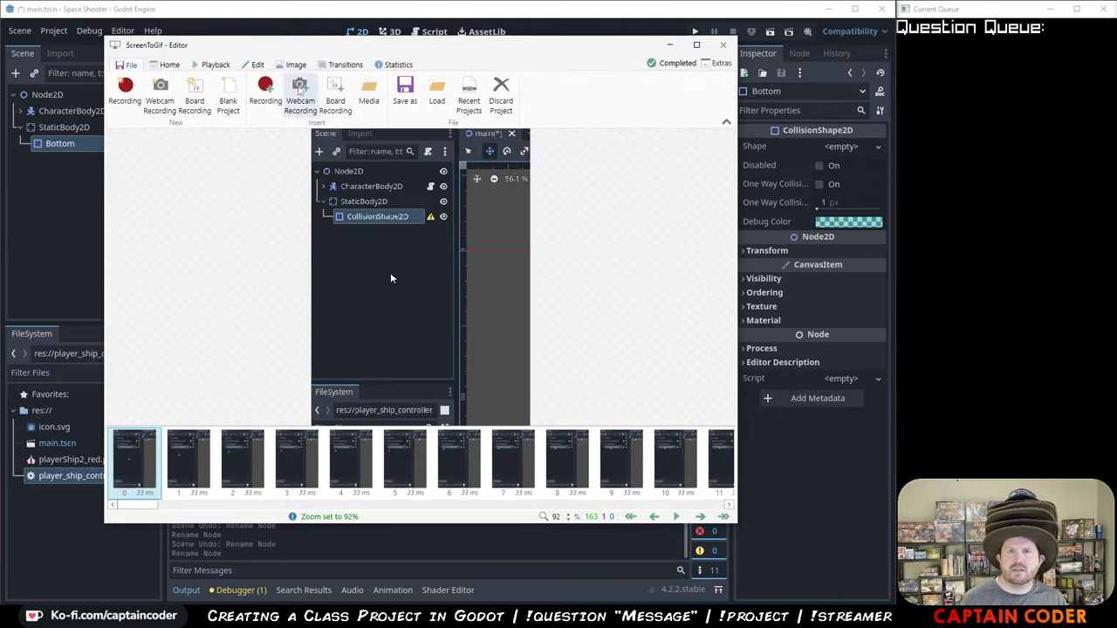
- Save the recording as a GIF in the GodotProject folder under a name starting with bottom-world-rena
key("ctrl+s")
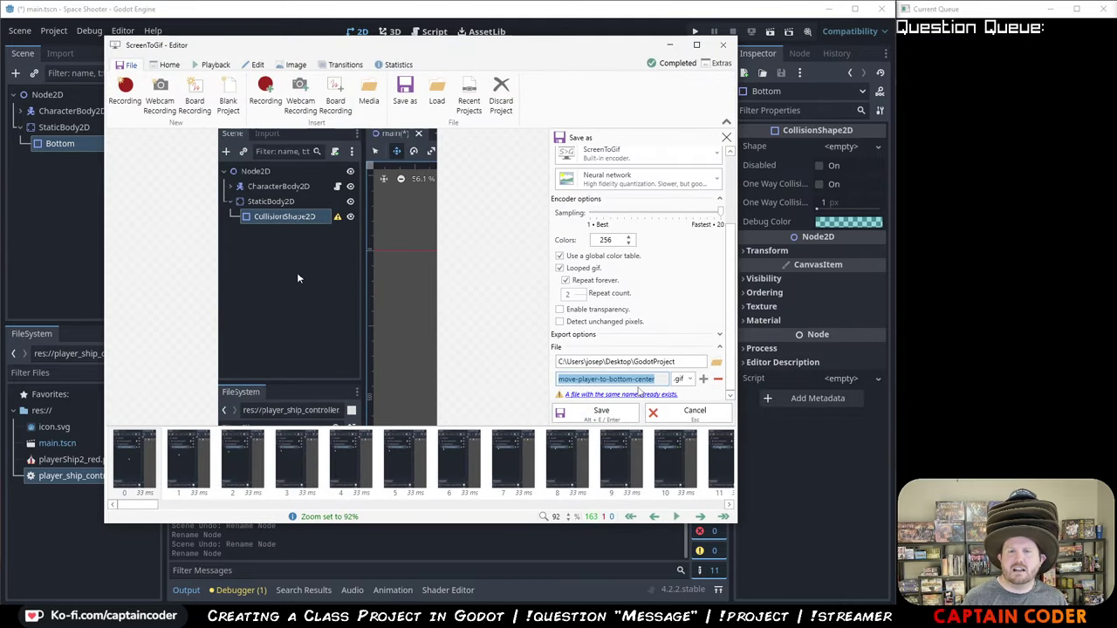
type("bottom-w")
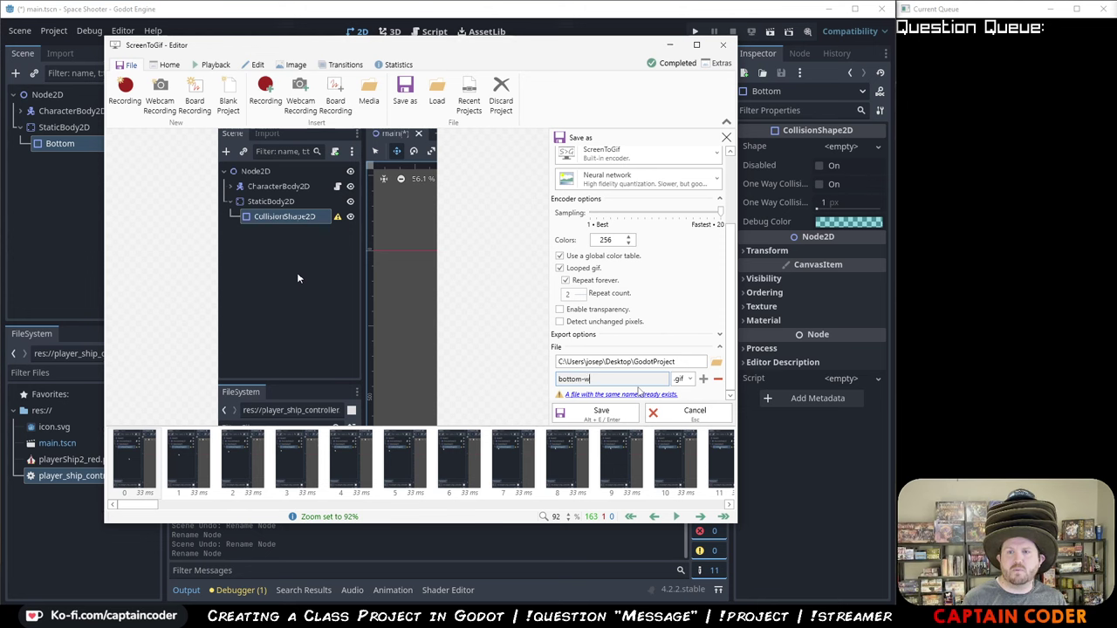
type("orld-rect")
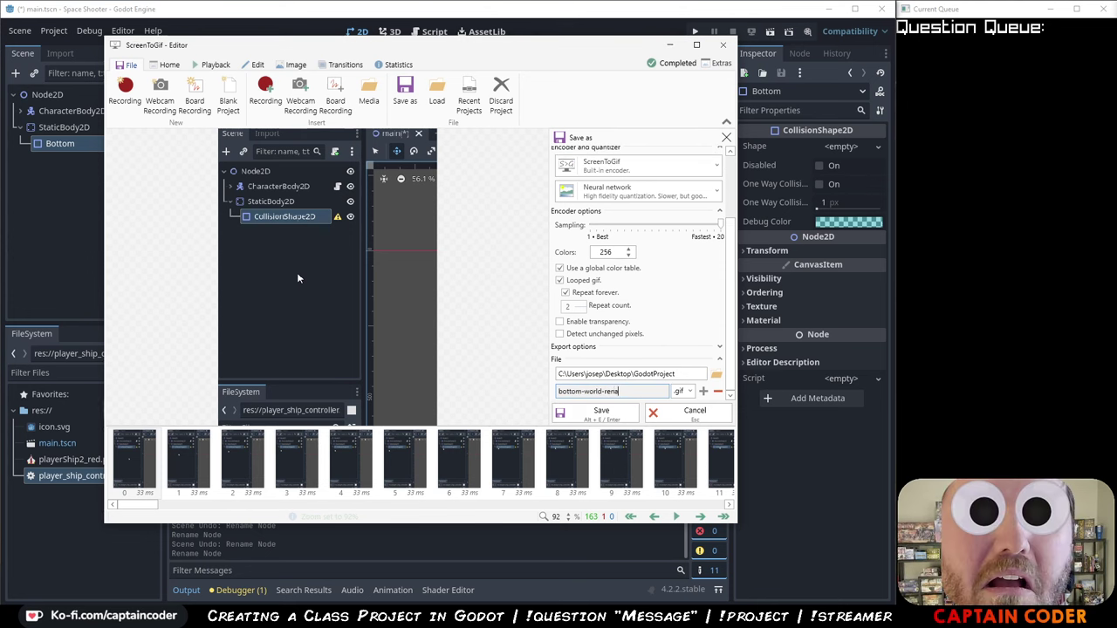
key("Return")
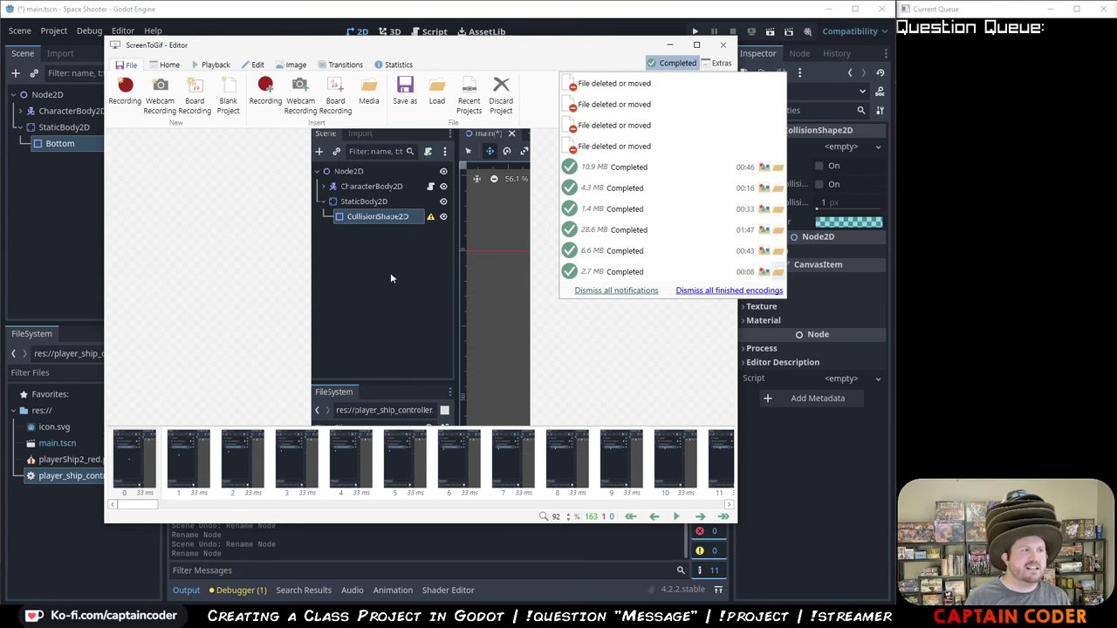
- Paste the exported node-rename GIF below the annotated Rename image in Google Docs
left_click(614, 48)
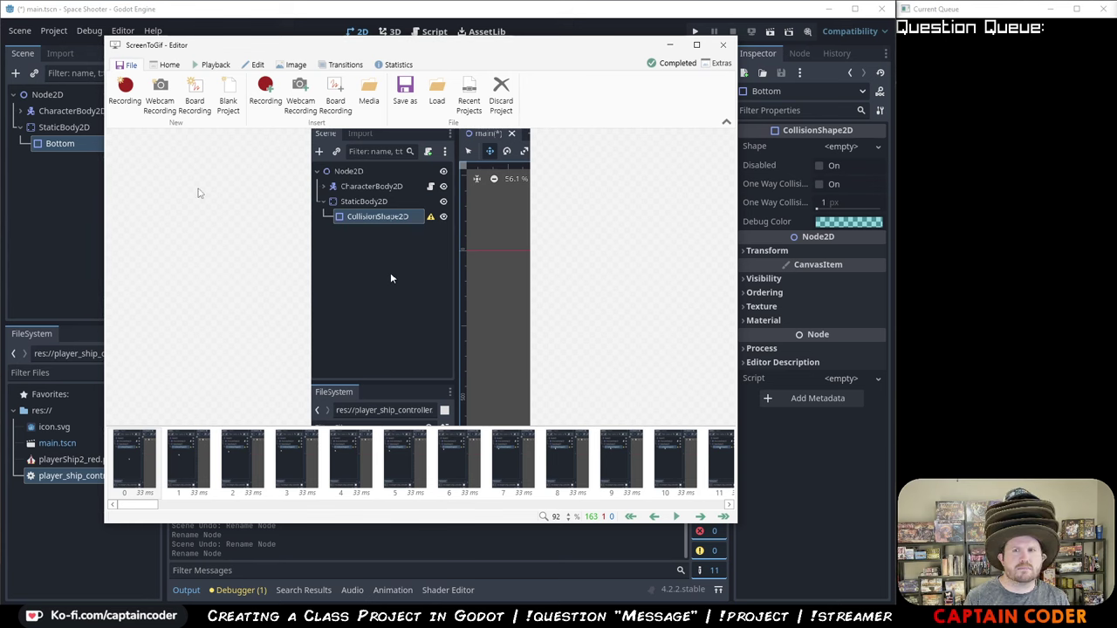
key("alt+Tab")
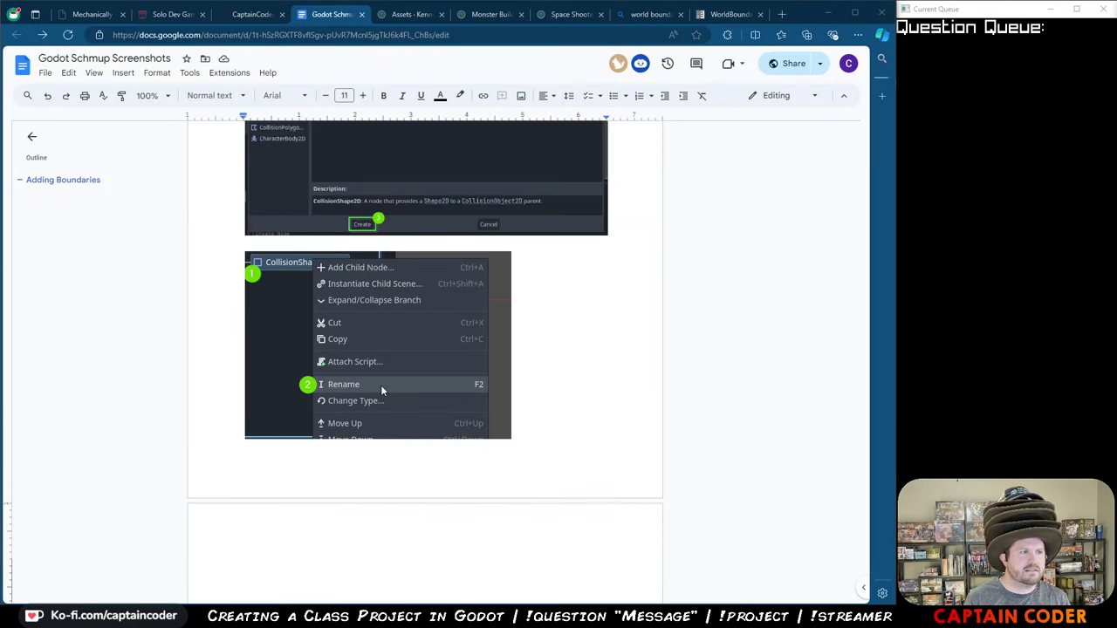
key("ctrl+v")
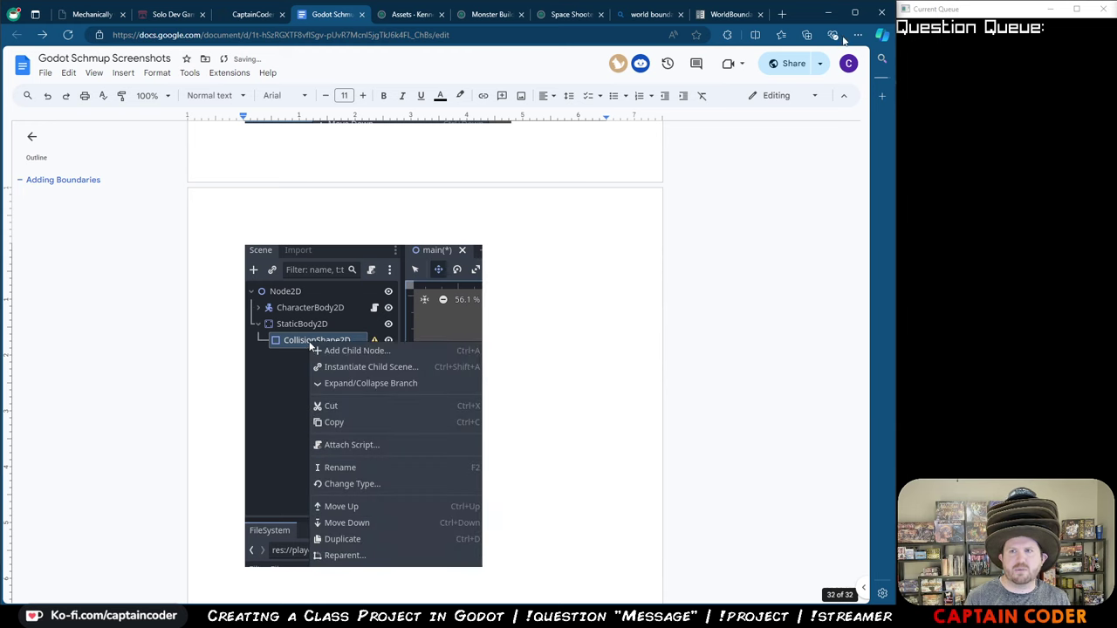
- Capture Godot's Inspector with the Bottom node's Shape options showing New WorldBoundaryShape2D and open the capture in the image editor
key("alt+Tab")
key("alt+Tab")
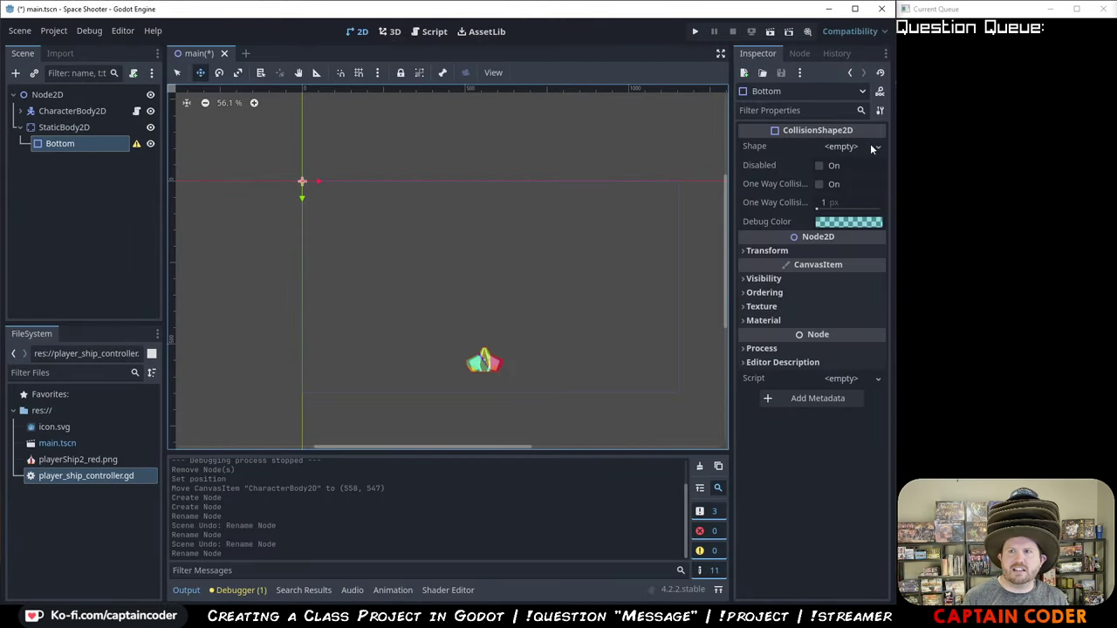
left_click(136, 144)
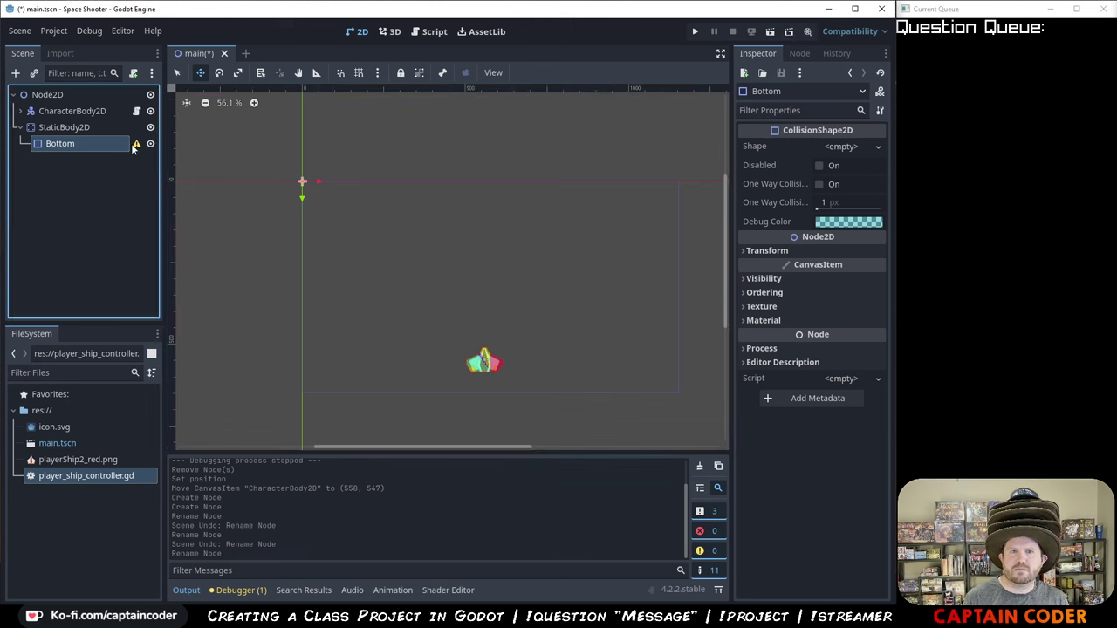
left_click(745, 472)
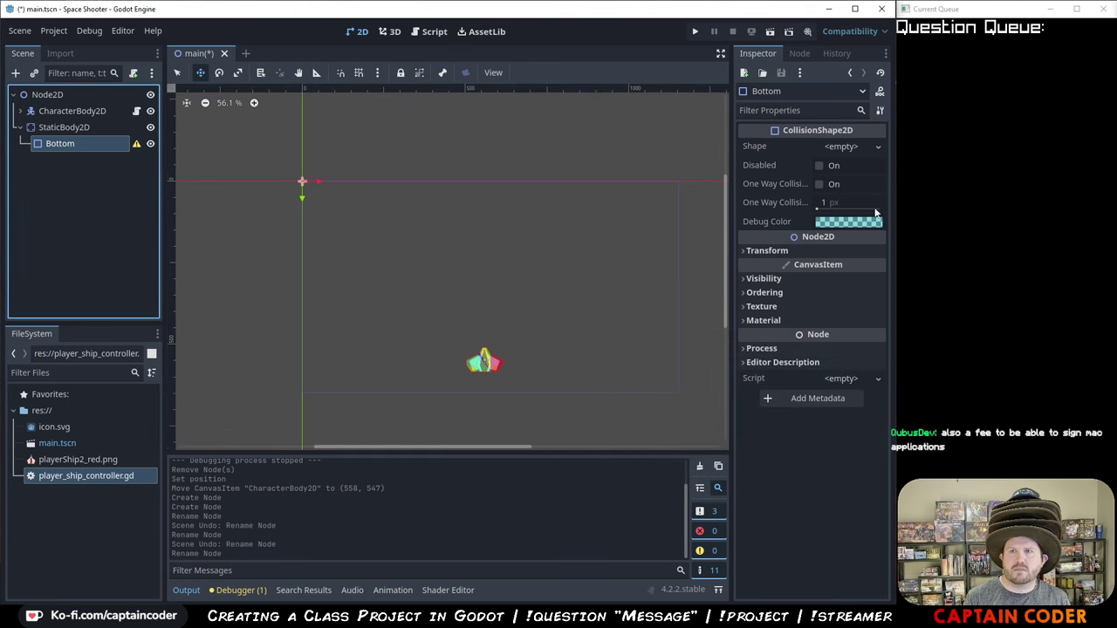
left_click(878, 146)
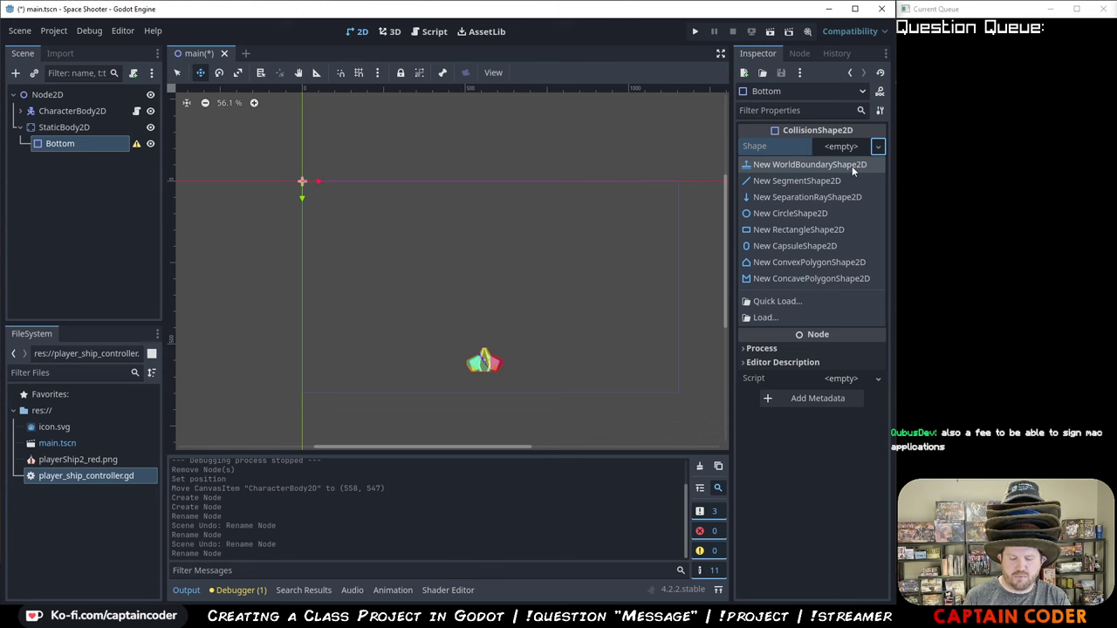
left_click(852, 166)
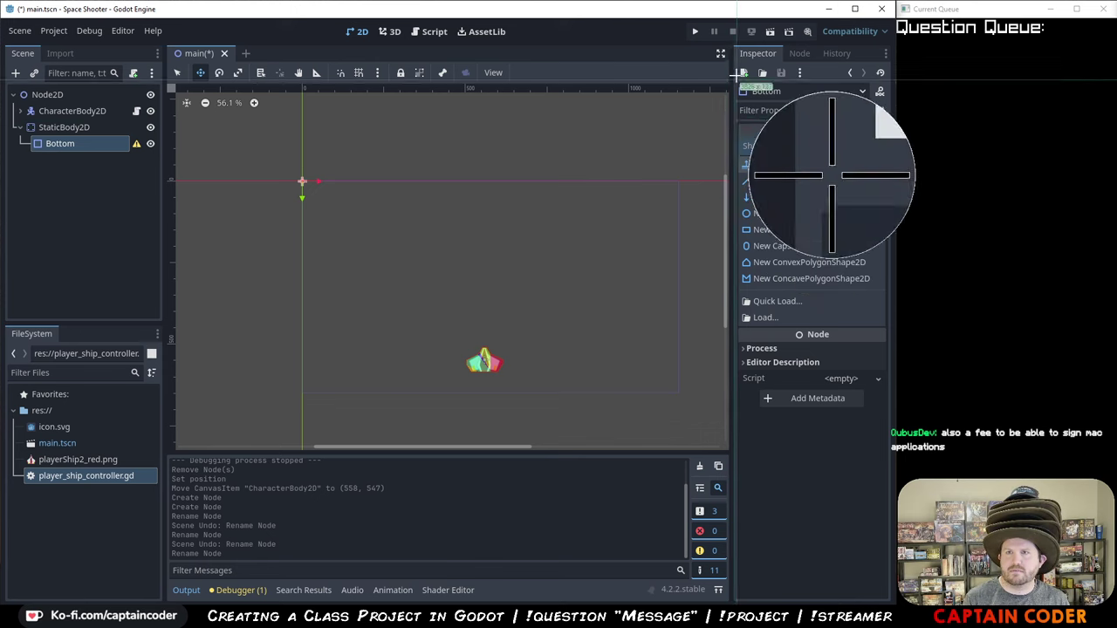
left_click_drag(725, 37, 894, 379)
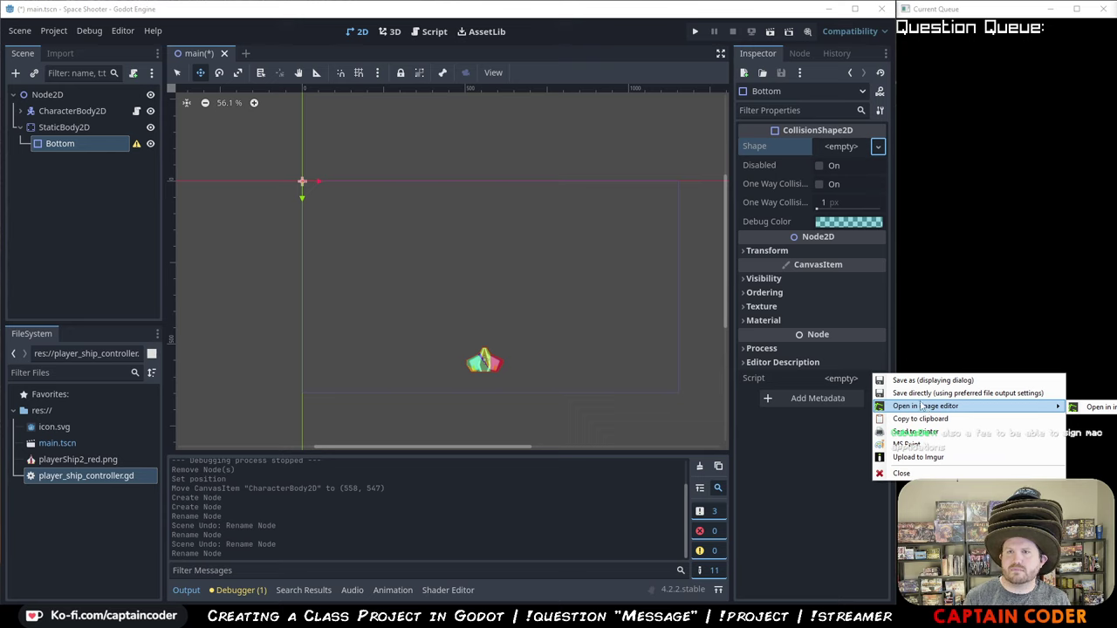
left_click(923, 407)
- Draw a rectangle outline around New WorldBoundaryShape2D in the captured Inspector image
left_click(10, 98)
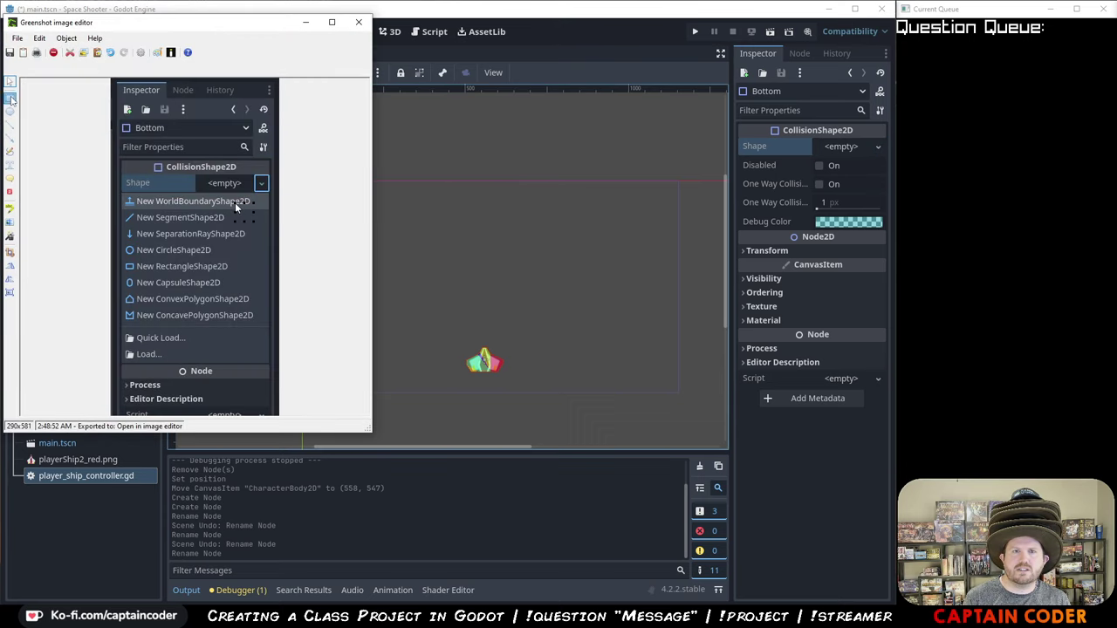
left_click_drag(124, 194, 259, 216)
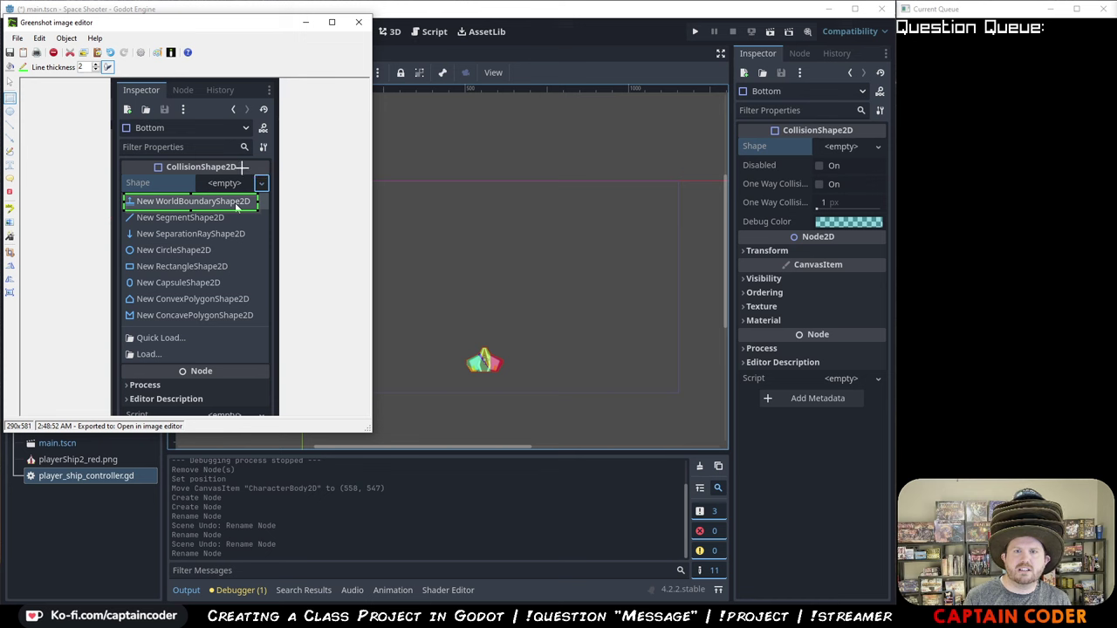
- Add an arrow pointing to the Shape dropdown, with counter 1 at its start and counter 2 beside New WorldBoundaryShape2D
left_click(12, 138)
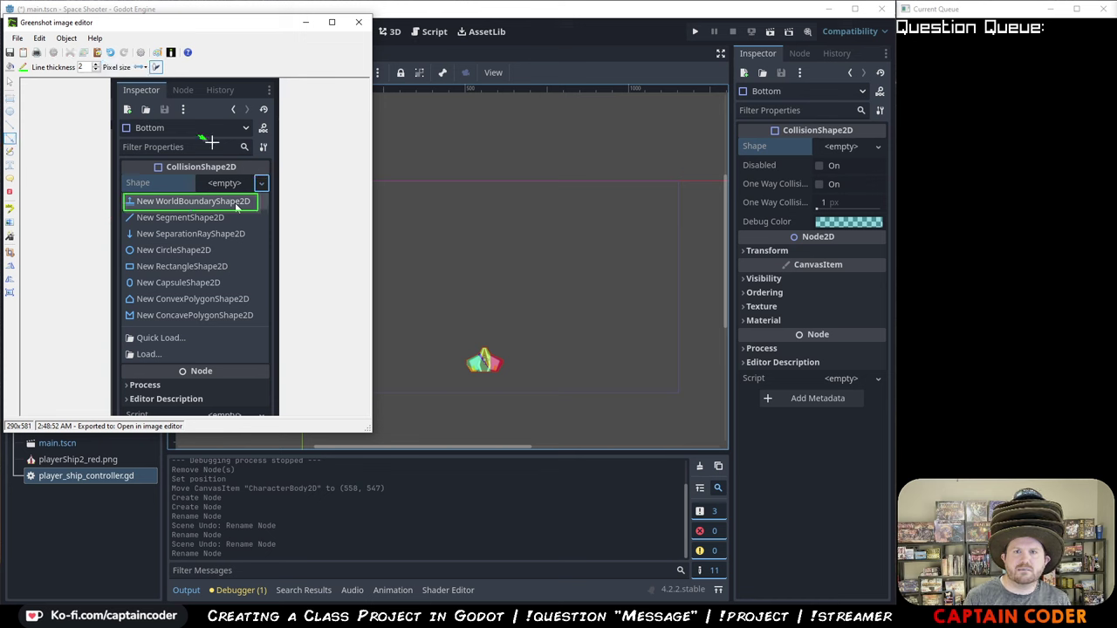
left_click_drag(211, 141, 251, 168)
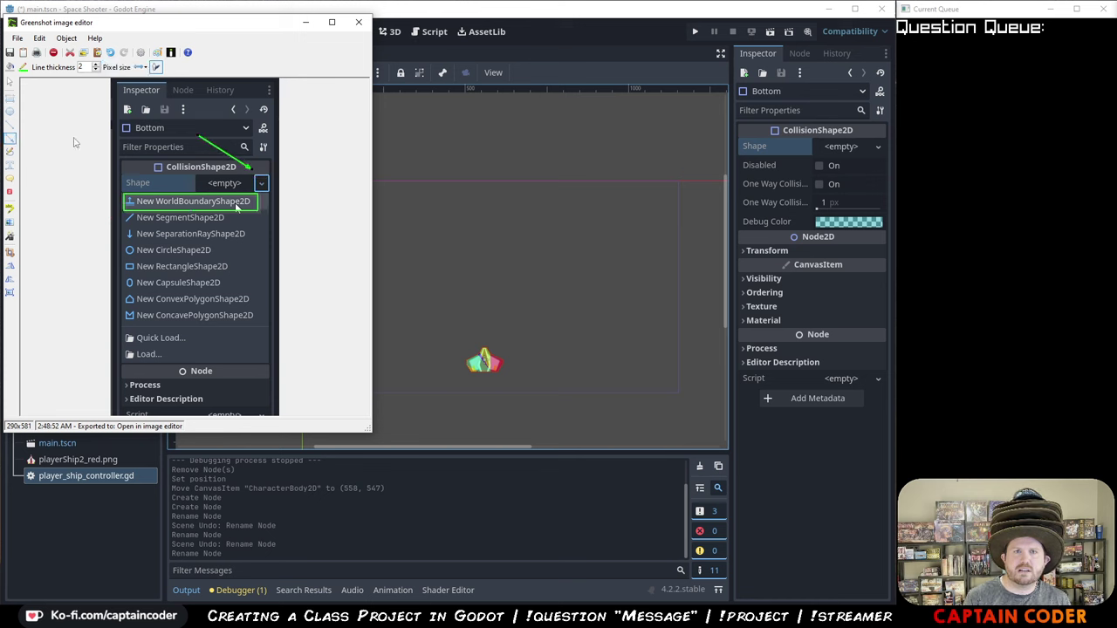
left_click(9, 192)
left_click(175, 123)
left_click_drag(174, 123, 190, 130)
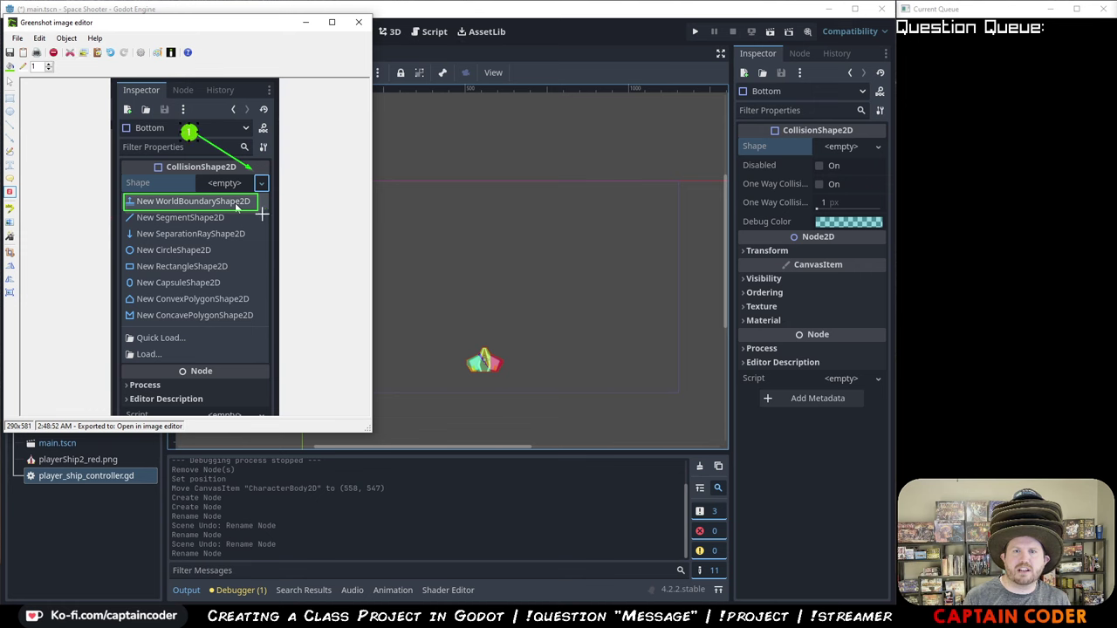
left_click(262, 214)
- Copy the annotated Inspector image and paste it below the node-rename GIF in the Google Docs document
left_click(16, 37)
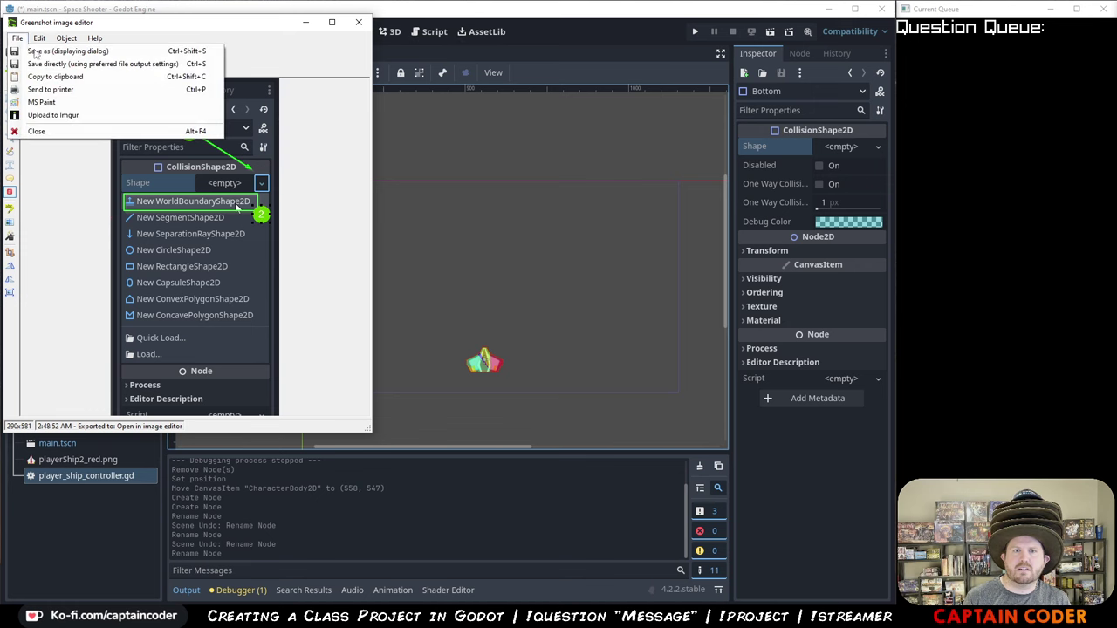
left_click(52, 50)
key("Escape")
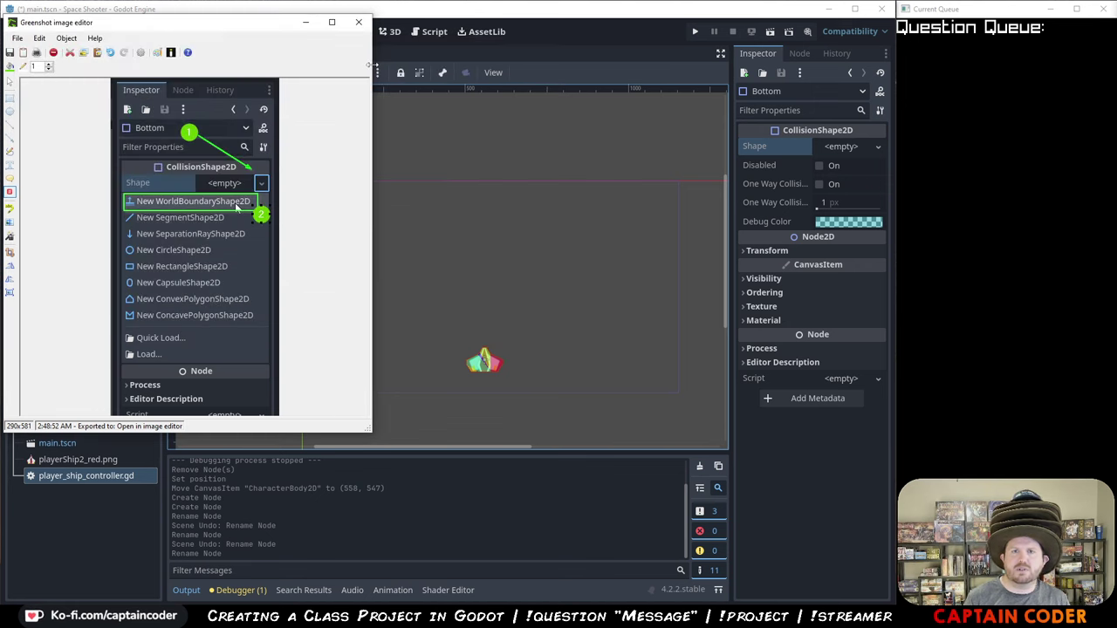
left_click(17, 38)
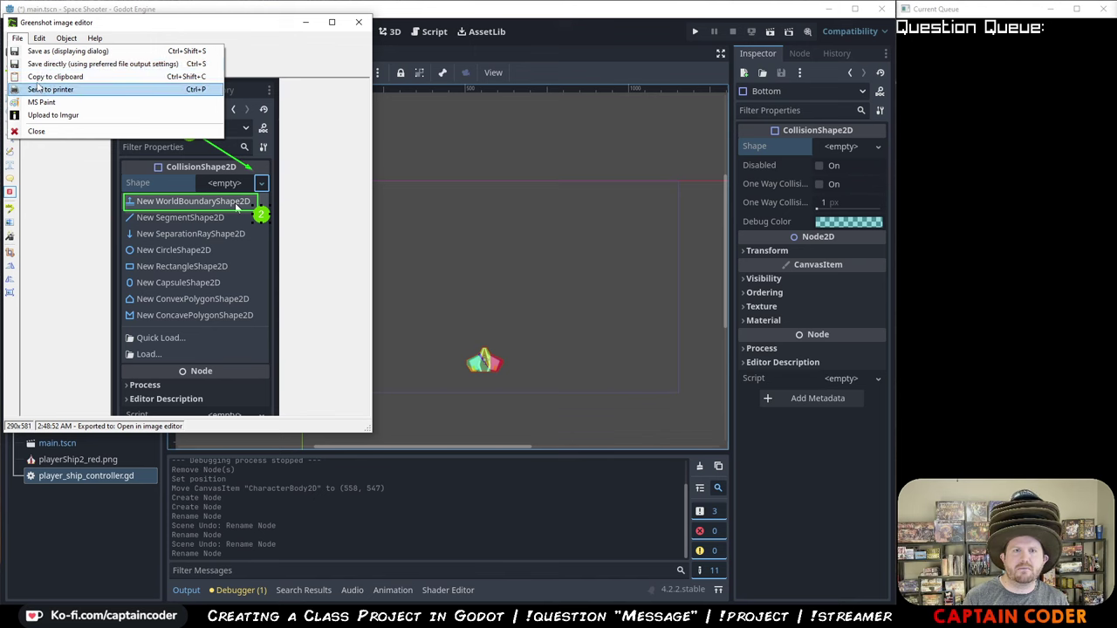
left_click(46, 76)
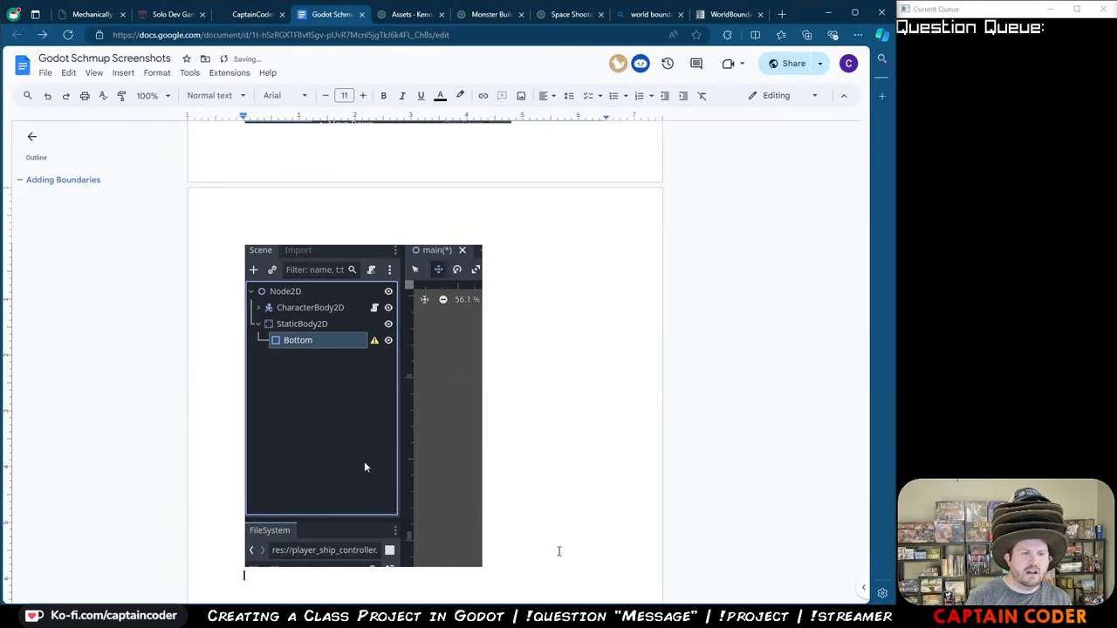
key("ctrl+v")
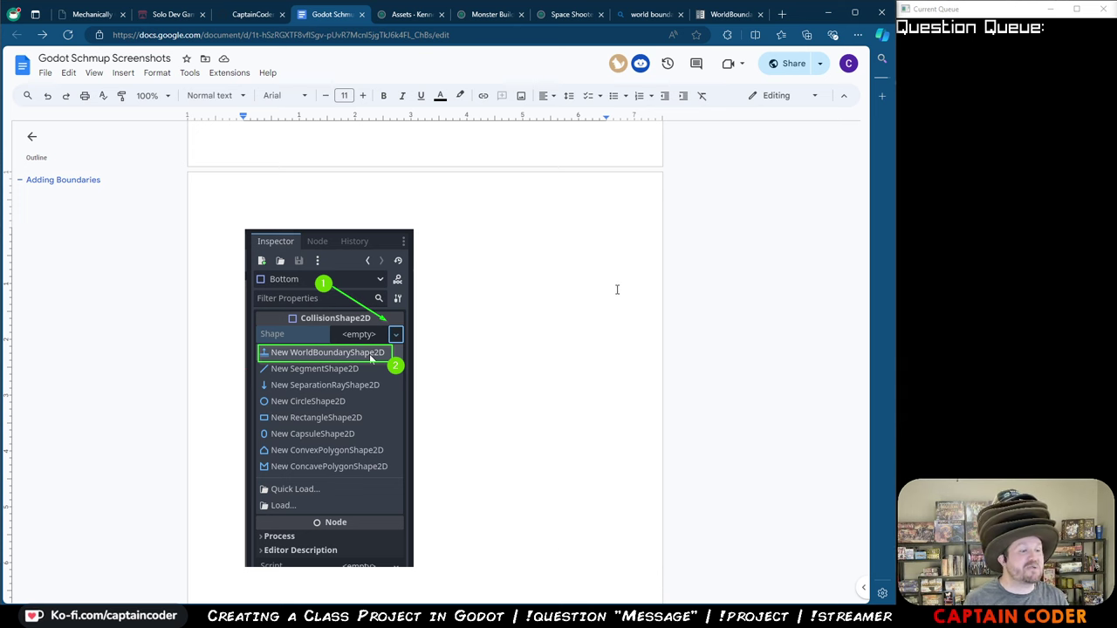
- Switch to Godot and assign a New WorldBoundaryShape2D to the Bottom node's Shape property
key("alt+Tab")
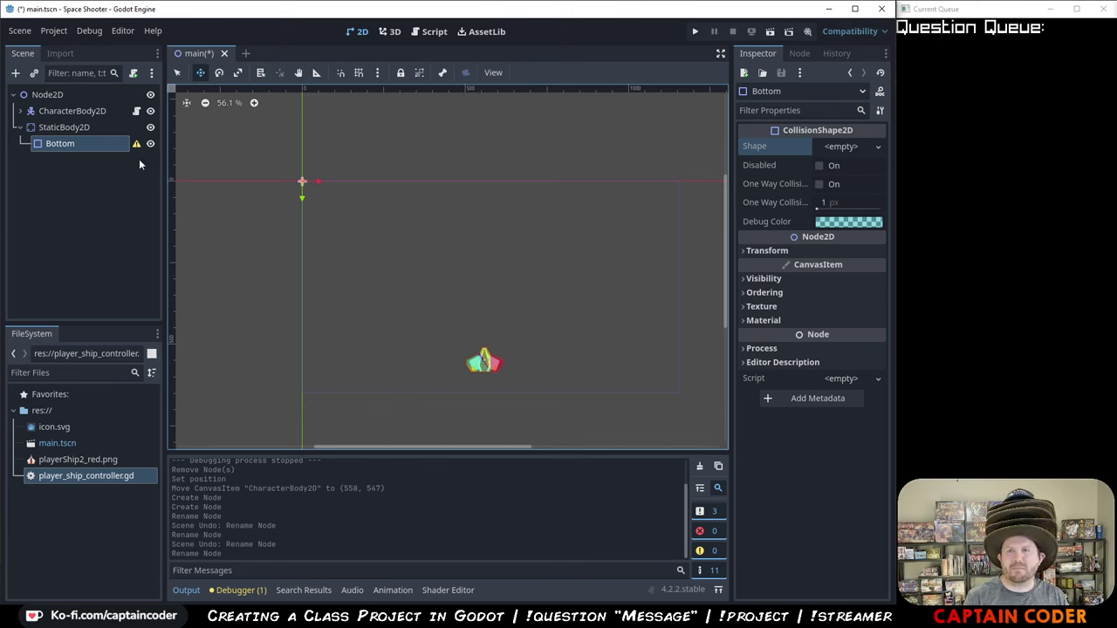
left_click(869, 149)
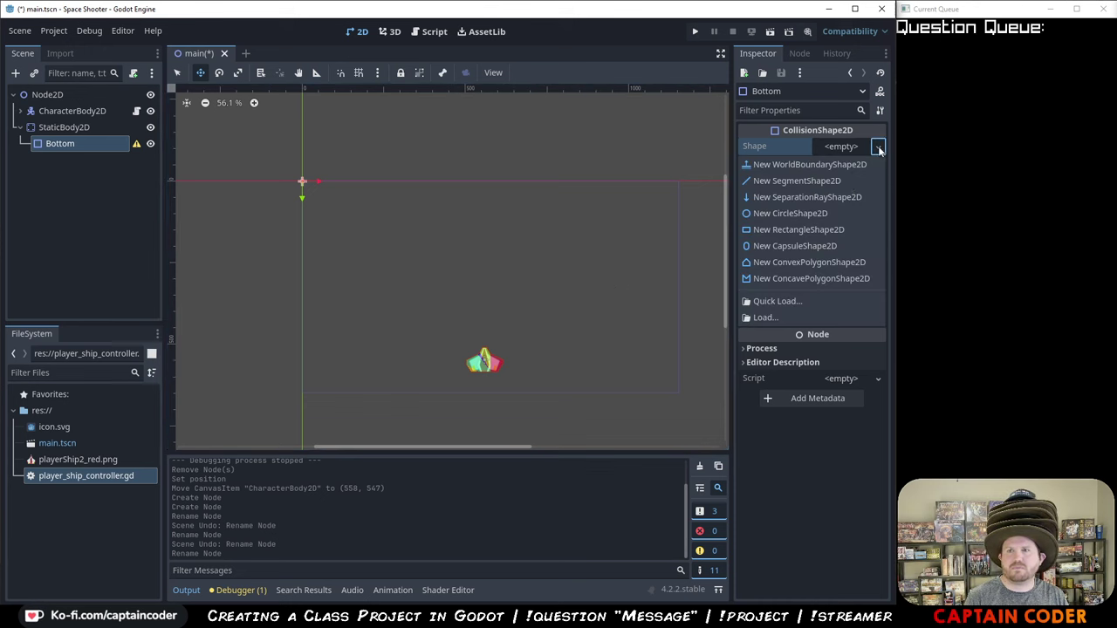
left_click(822, 169)
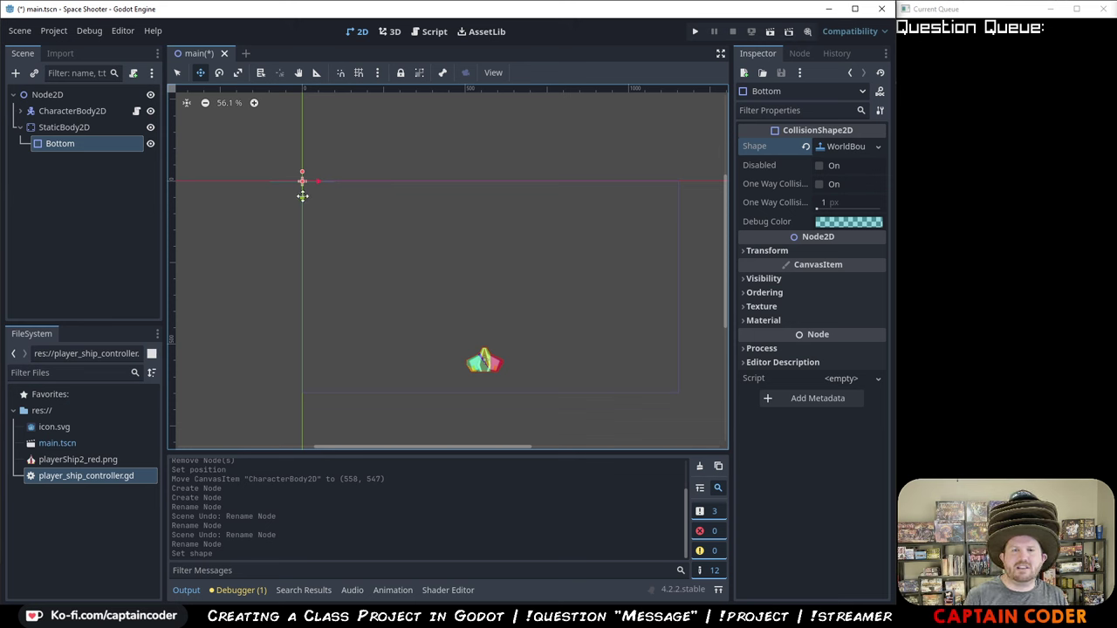
- Set the Bottom node's Transform Position y to 648 px and briefly inspect its shape's properties
left_click(742, 250)
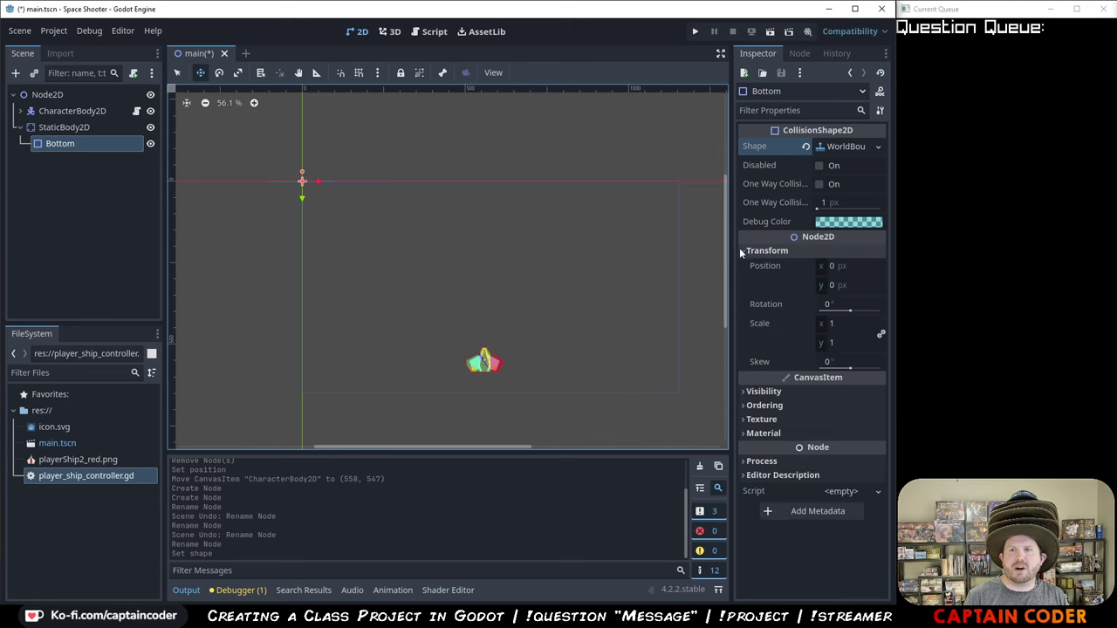
left_click(831, 286)
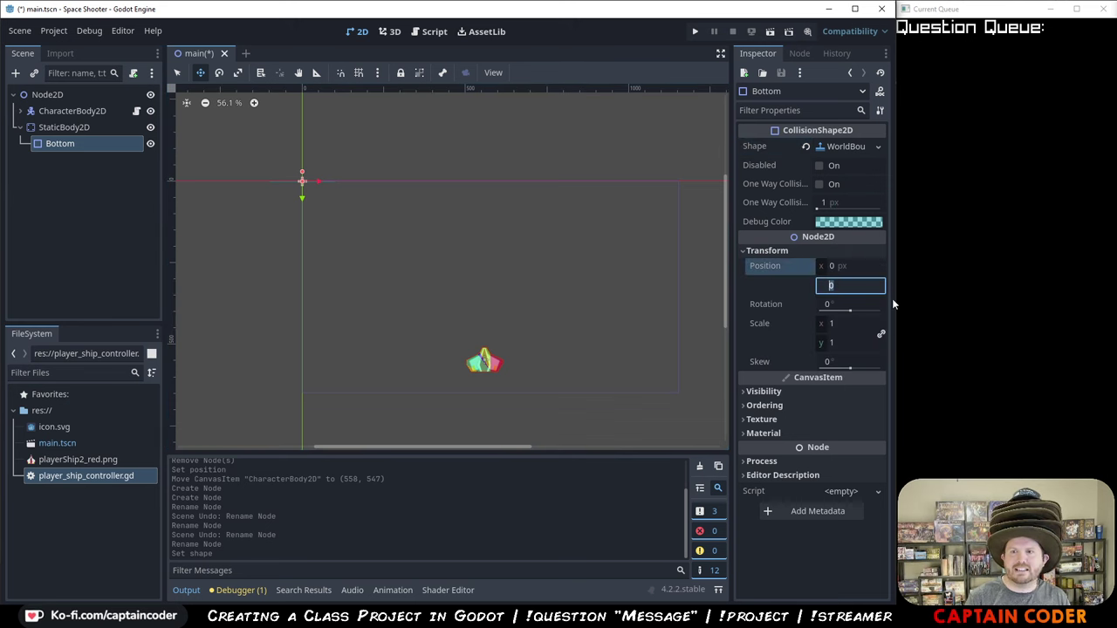
type("648")
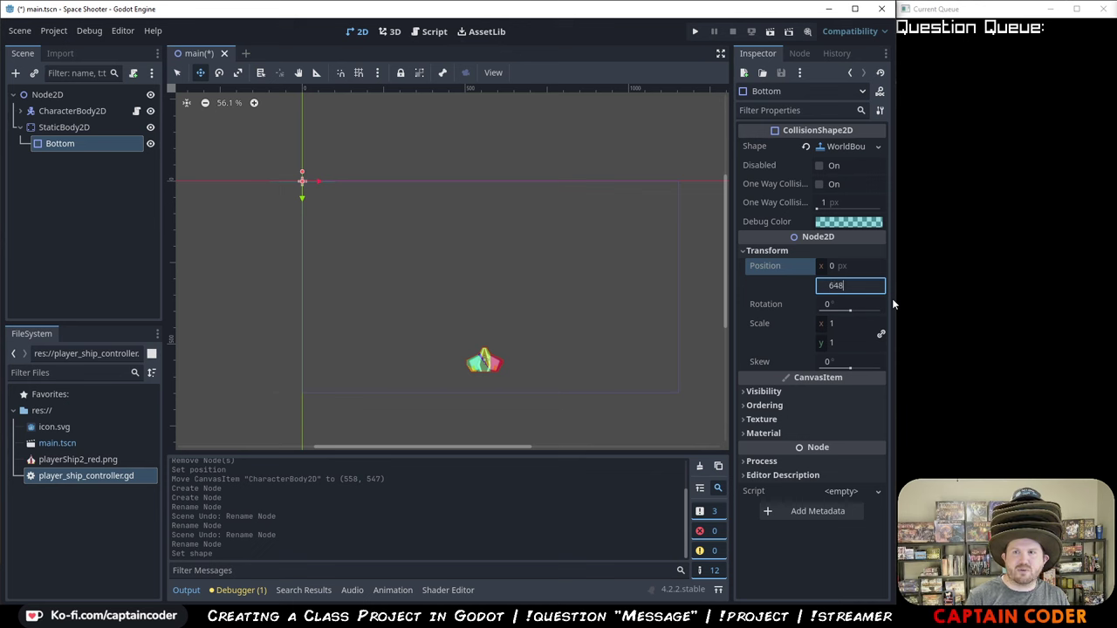
key("Return")
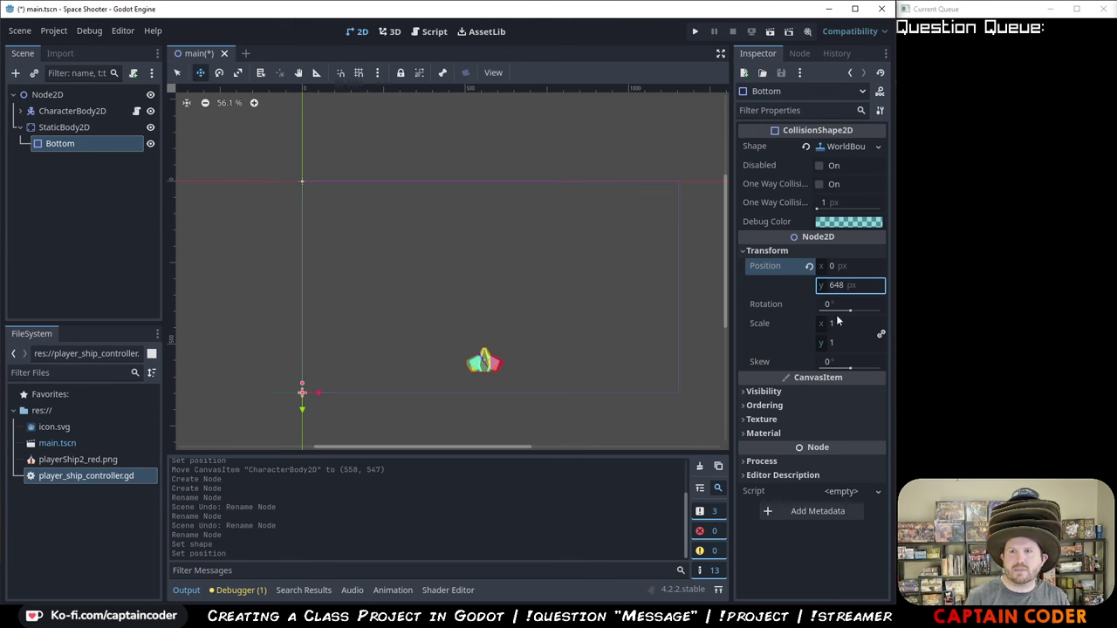
left_click(865, 148)
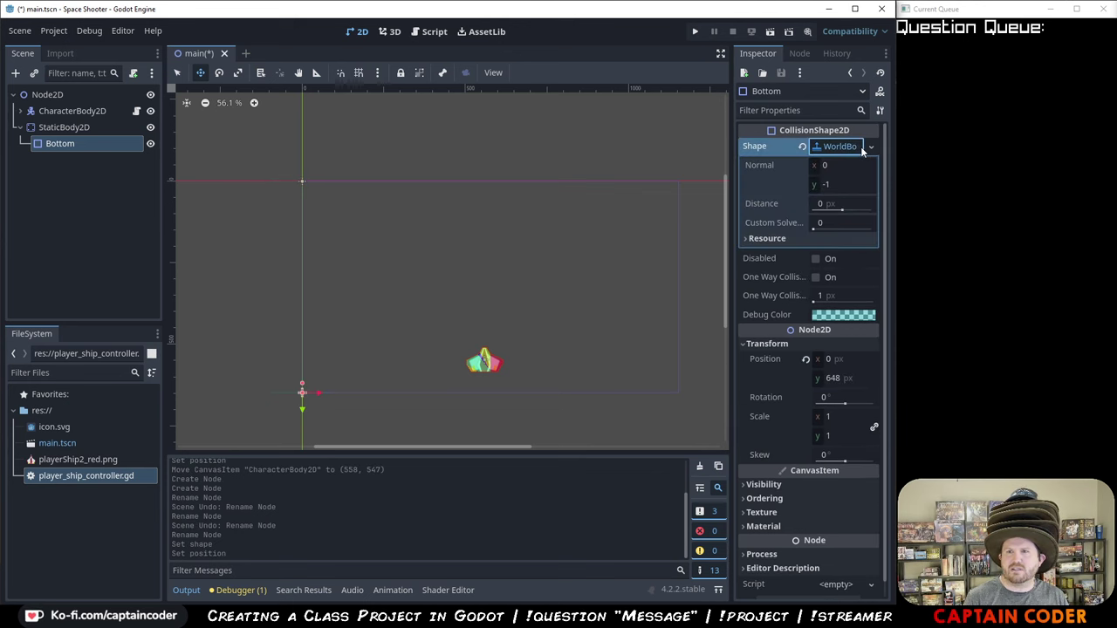
left_click(863, 148)
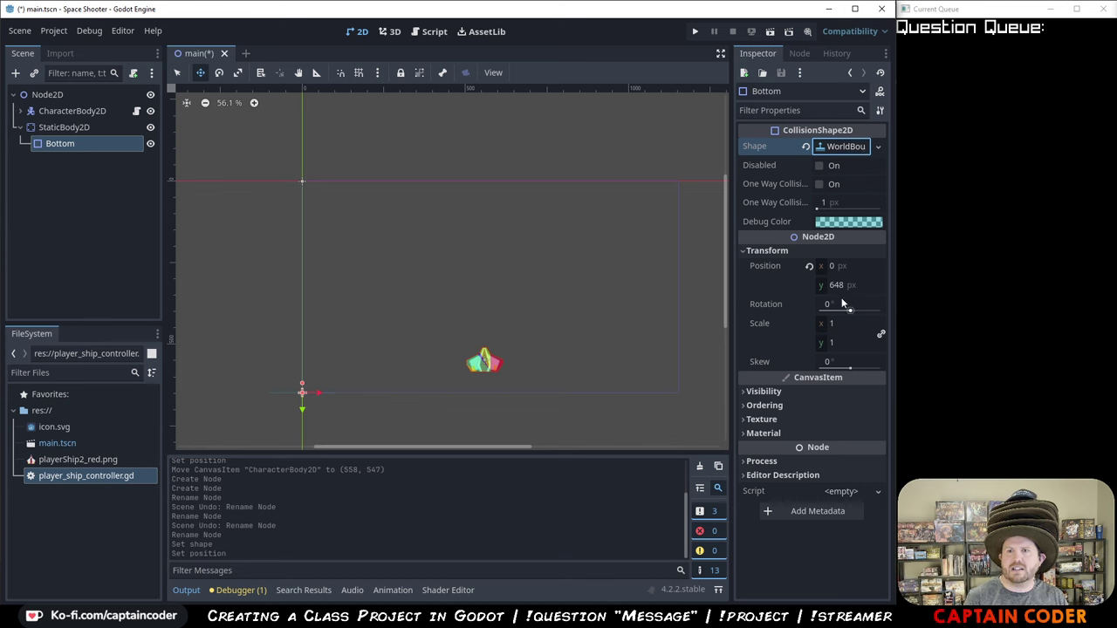
- Capture the Inspector with the Bottom node's Transform values and open the capture in the image editor
key("super+shift+m")
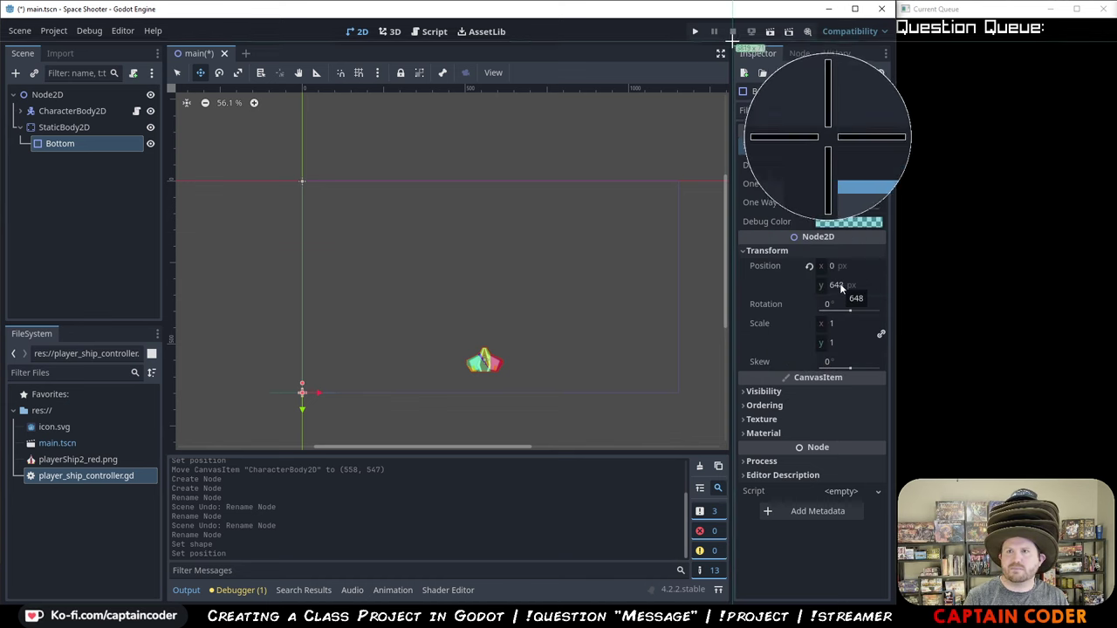
mouse_move(731, 53)
left_mouse_down()
mouse_move(889, 358)
mouse_move(893, 393)
left_mouse_up()
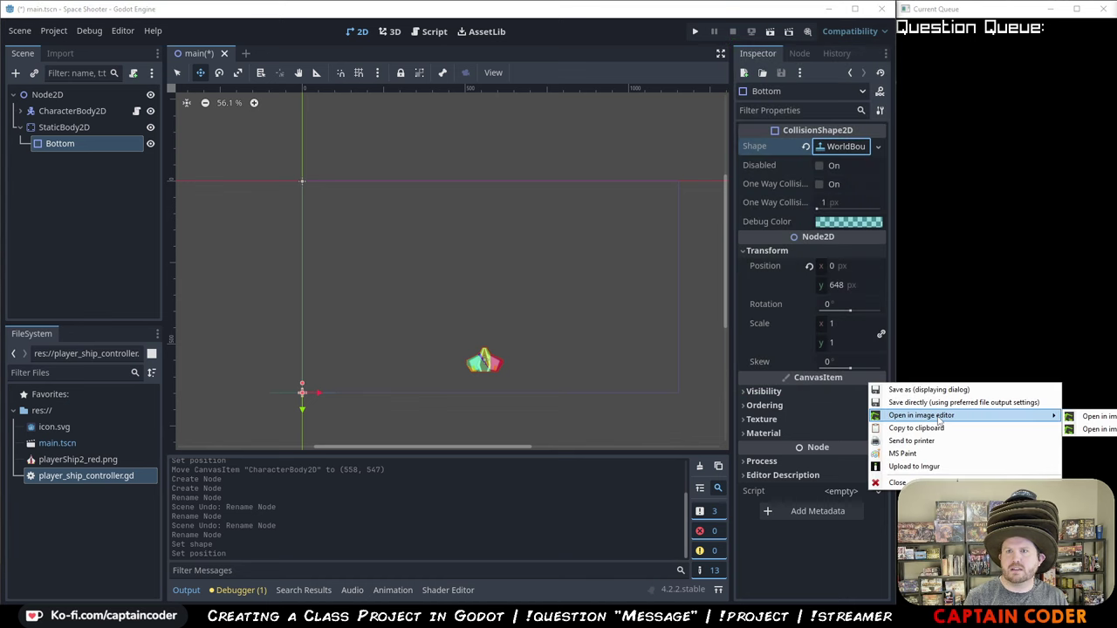
left_click(939, 417)
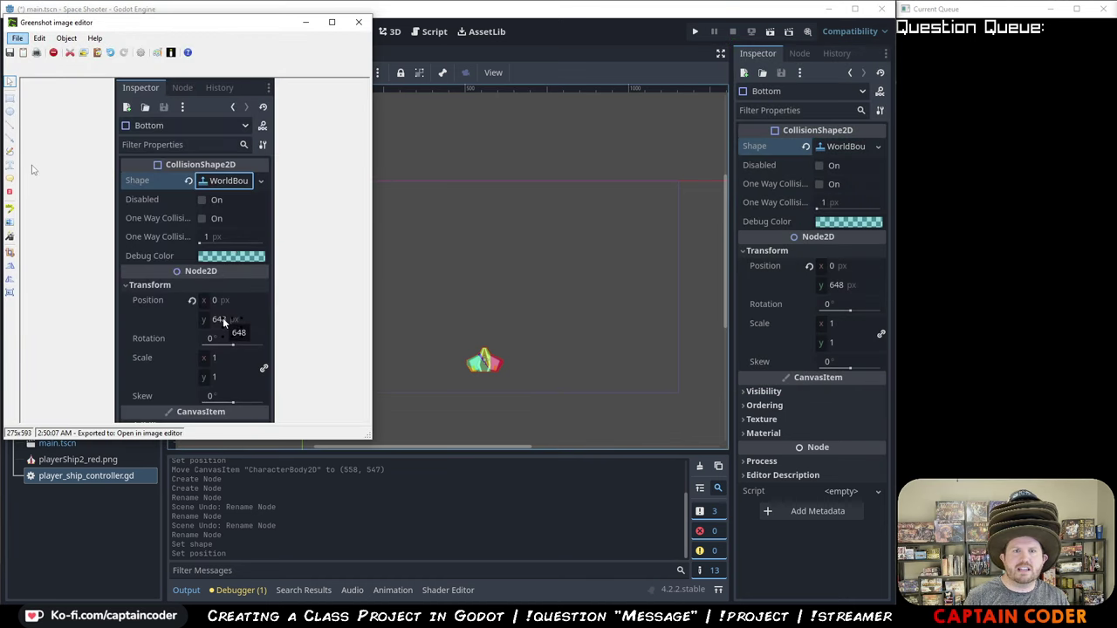
- Outline Transform and the Position y value in the capture with rectangles and number them 1 and 2
left_click(10, 98)
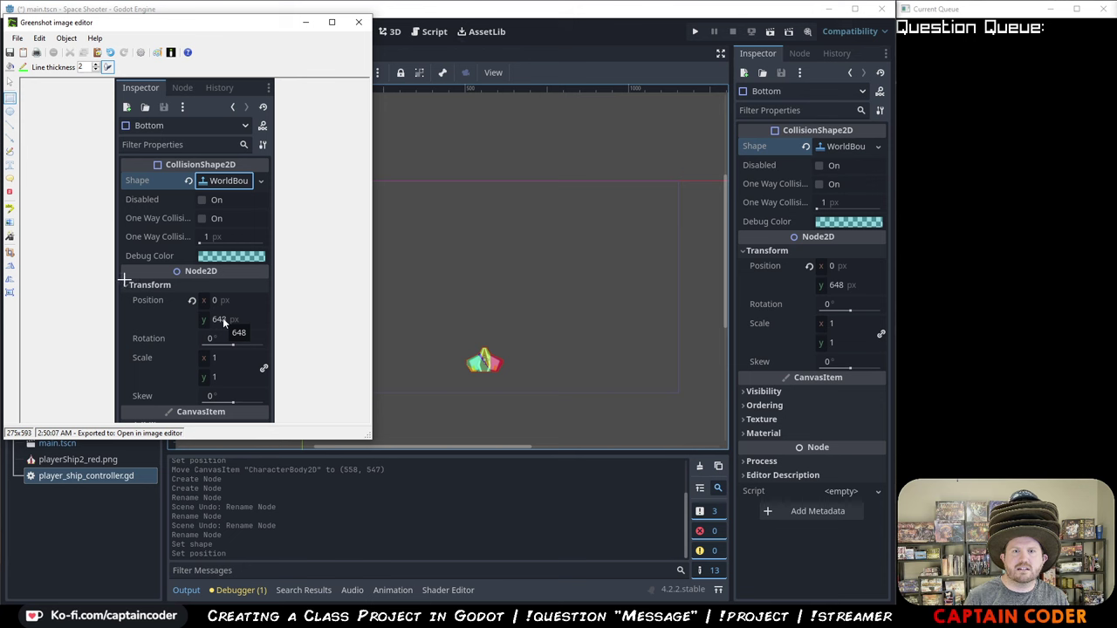
mouse_move(120, 280)
left_mouse_down()
mouse_move(178, 287)
mouse_move(256, 342)
left_mouse_up()
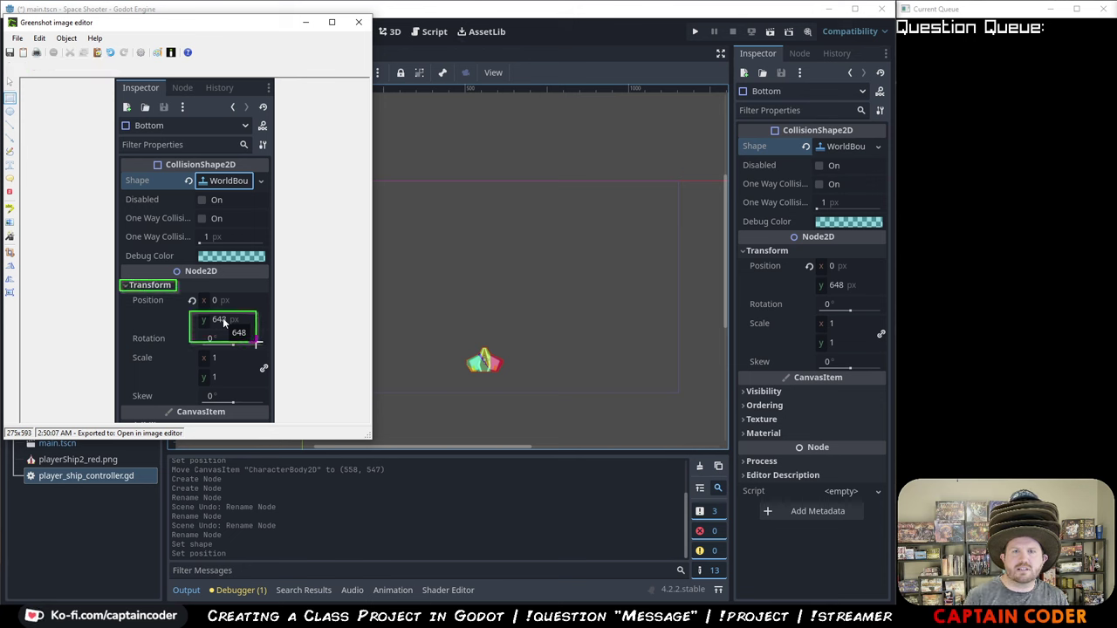
left_click(10, 192)
left_click(179, 278)
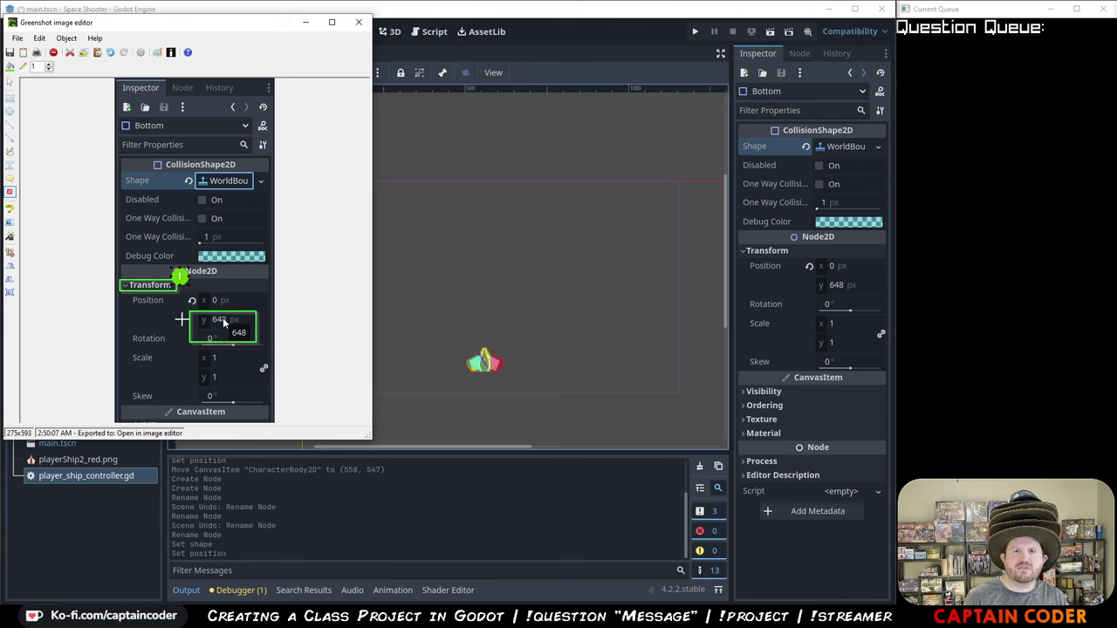
left_click(182, 324)
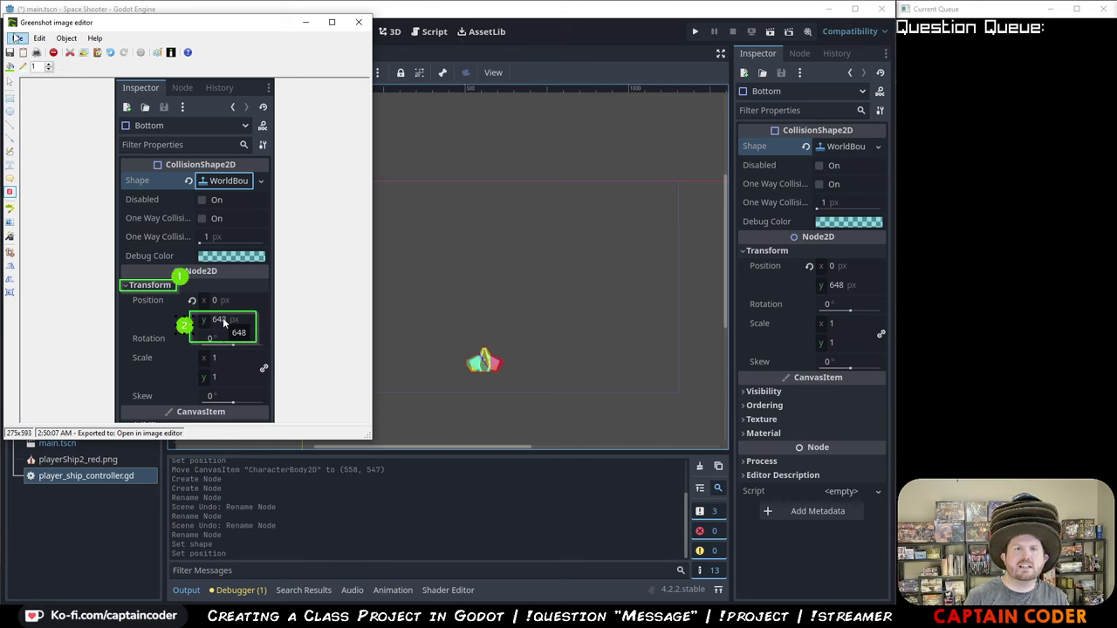
- Copy the annotated Transform image, paste it into the Google Docs document after the shape image, and close the image editor
left_click(18, 38)
left_click(51, 70)
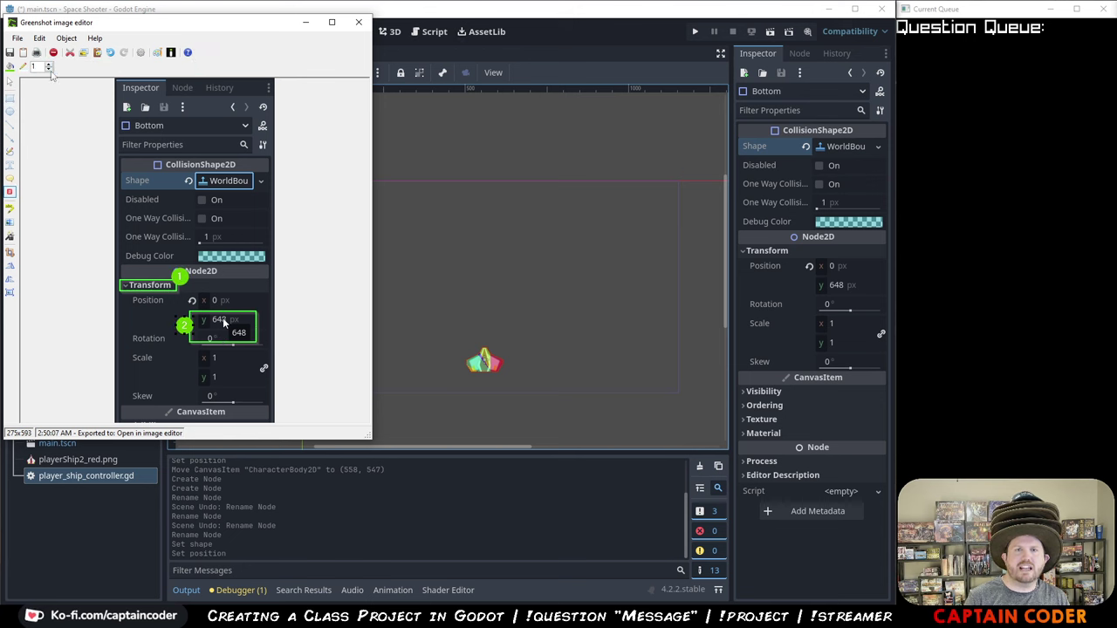
left_click(361, 24)
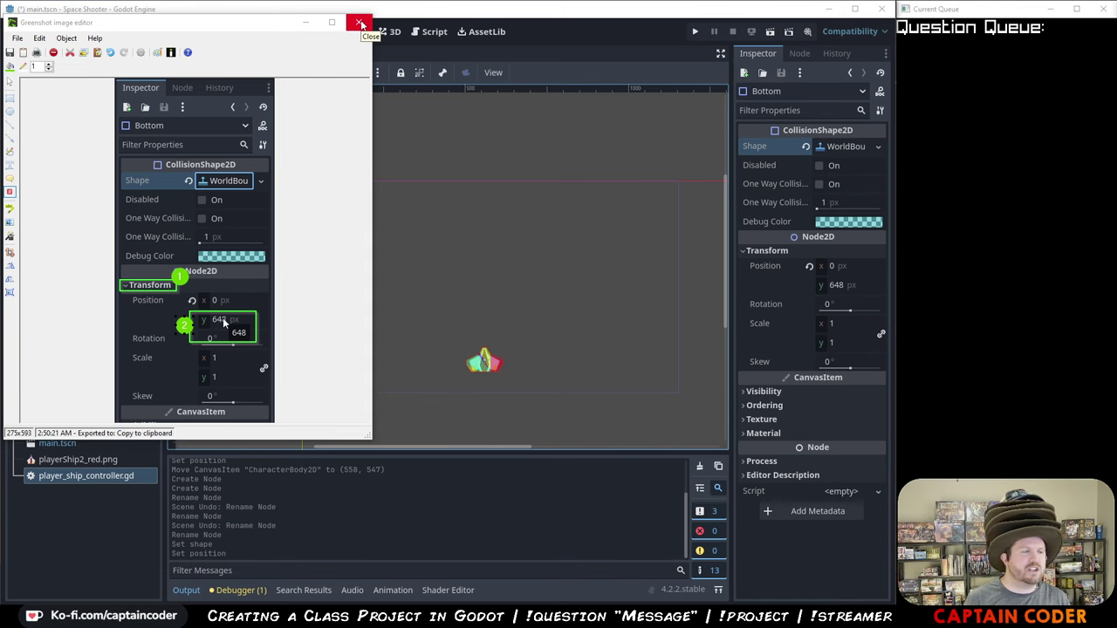
key("alt+Tab")
key("ctrl+v")
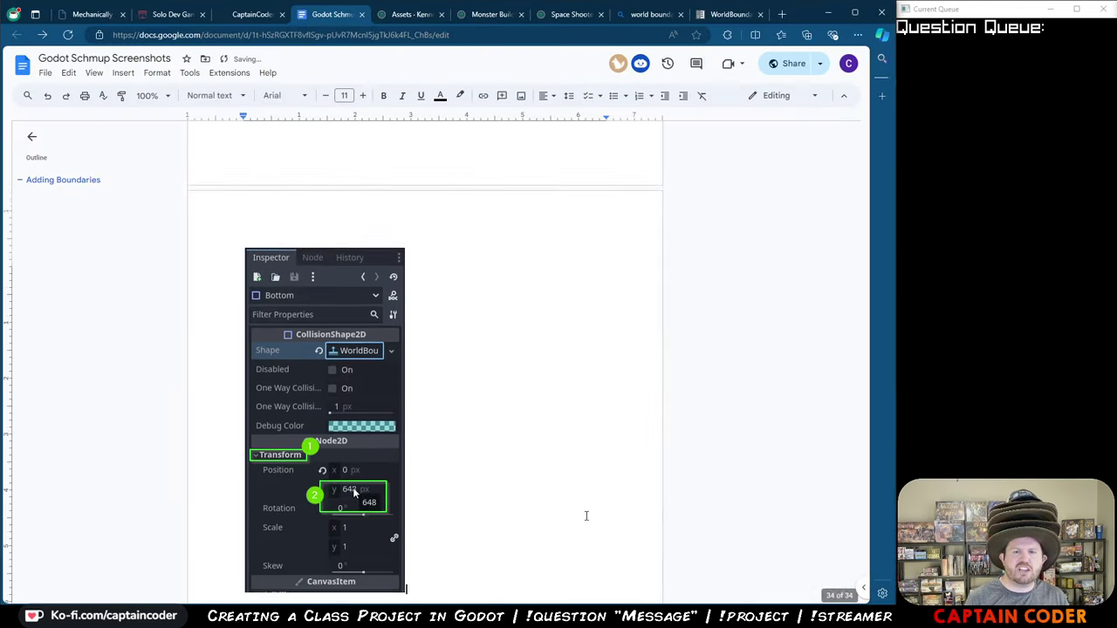
key("alt+Tab")
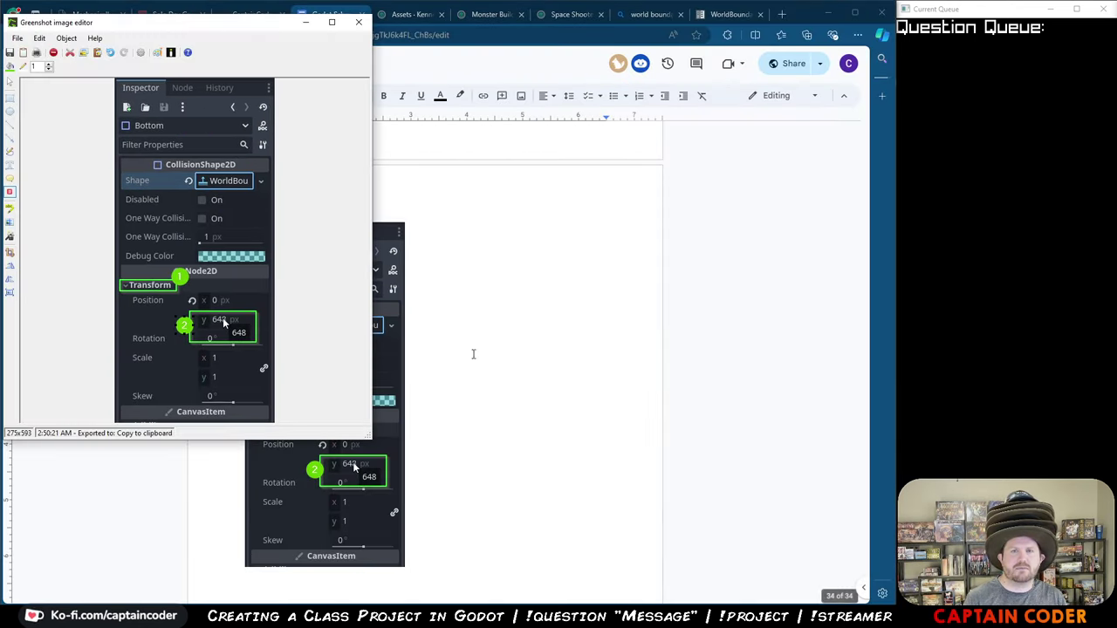
left_click(362, 19)
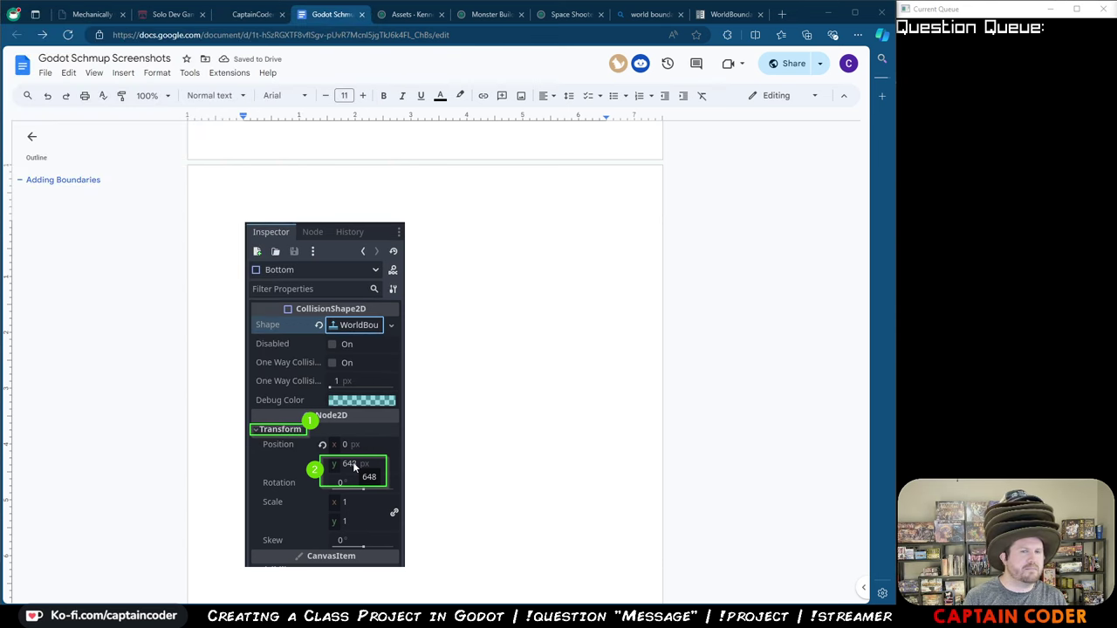
- Run the Space Shooter project in Godot to test the bottom boundary and close the game window
key("alt+Tab")
left_click(694, 31)
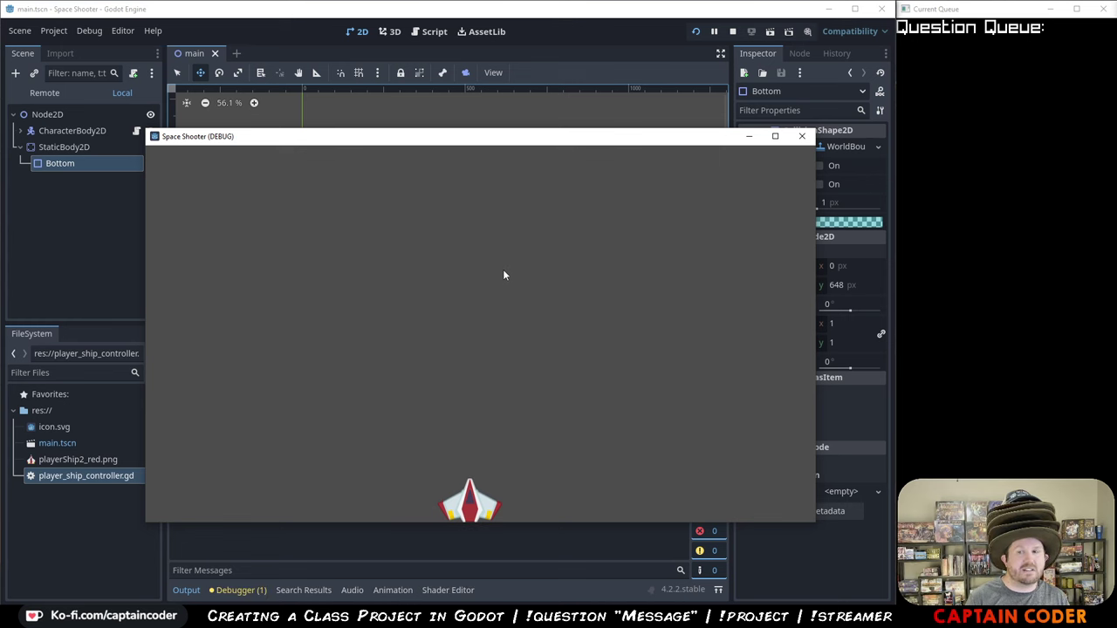
left_click(802, 137)
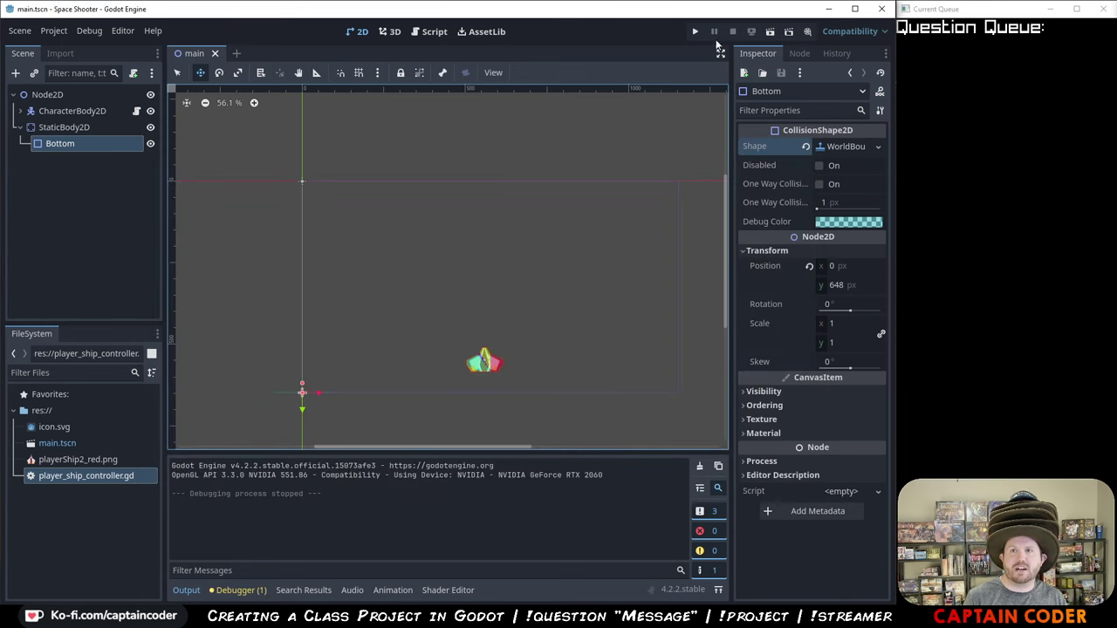
- Run the game again and start a ScreenToGif recording with its frame fitted around the Space Shooter window, at 1146 x 675 px
left_click(780, 35)
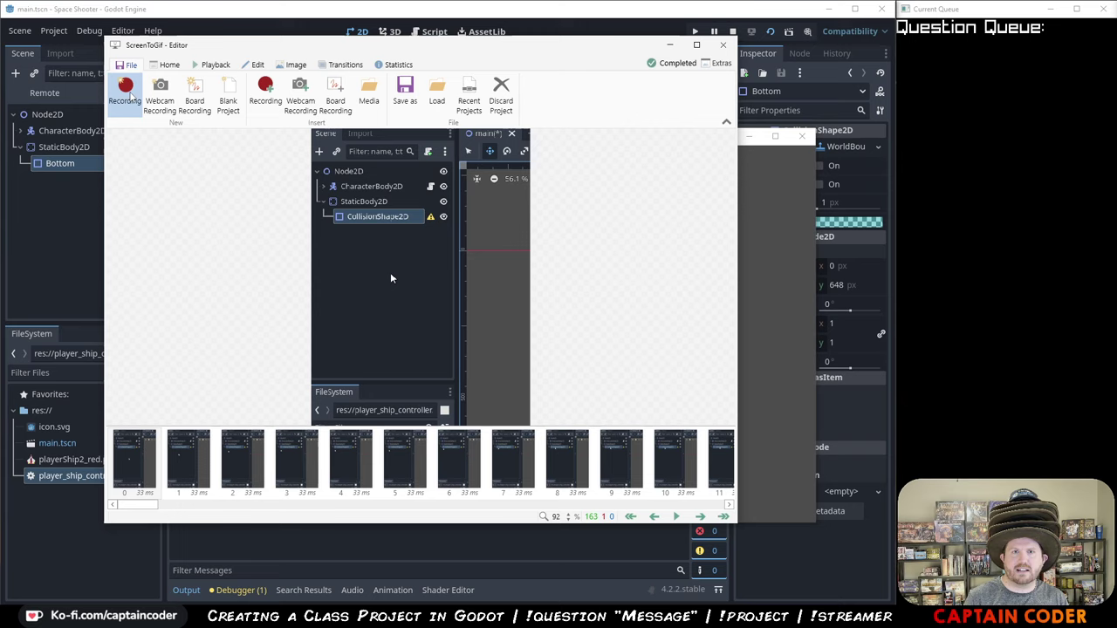
left_click(125, 95)
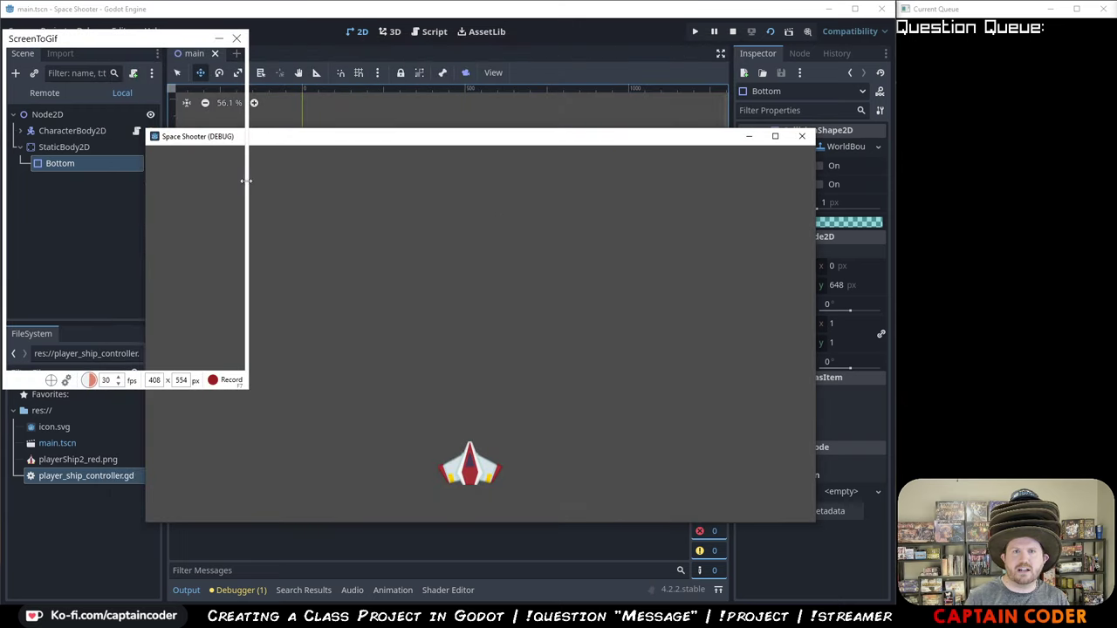
left_click_drag(145, 41, 283, 124)
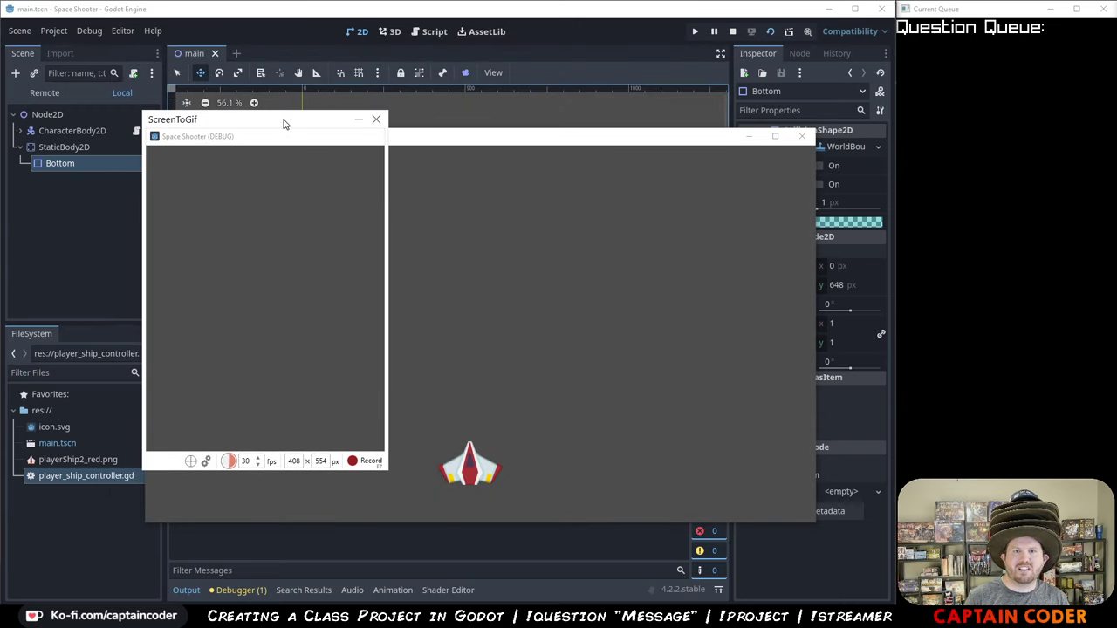
left_click_drag(386, 469, 812, 541)
left_click(796, 531)
left_click(733, 435)
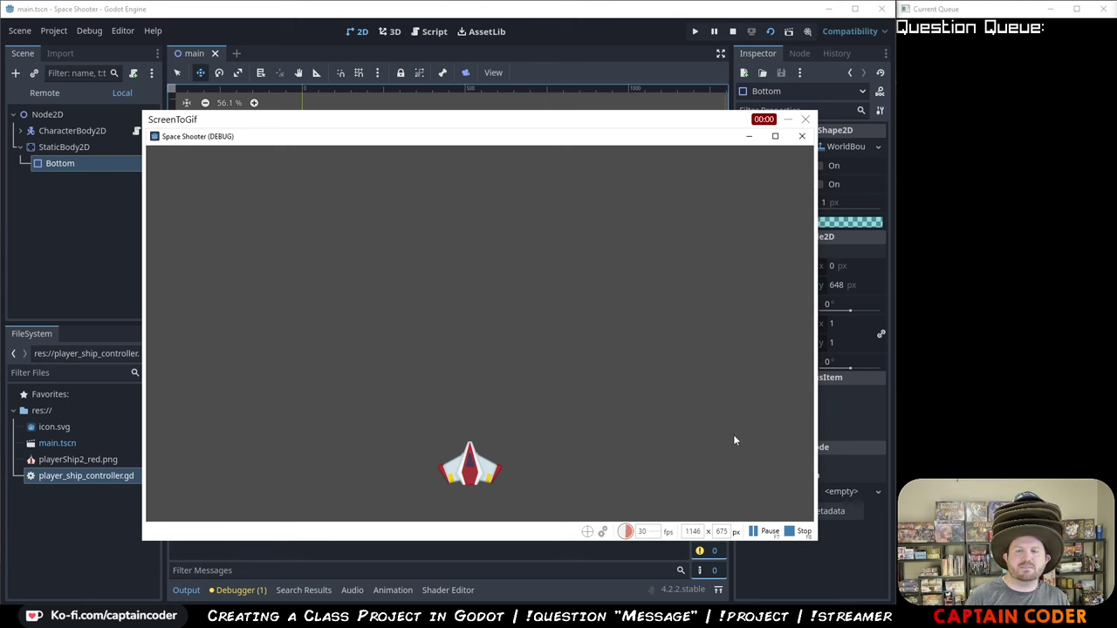
- Record the ship moving against the bottom boundary, stop the ScreenToGif recording, and discard the previous recording project
key("Up")
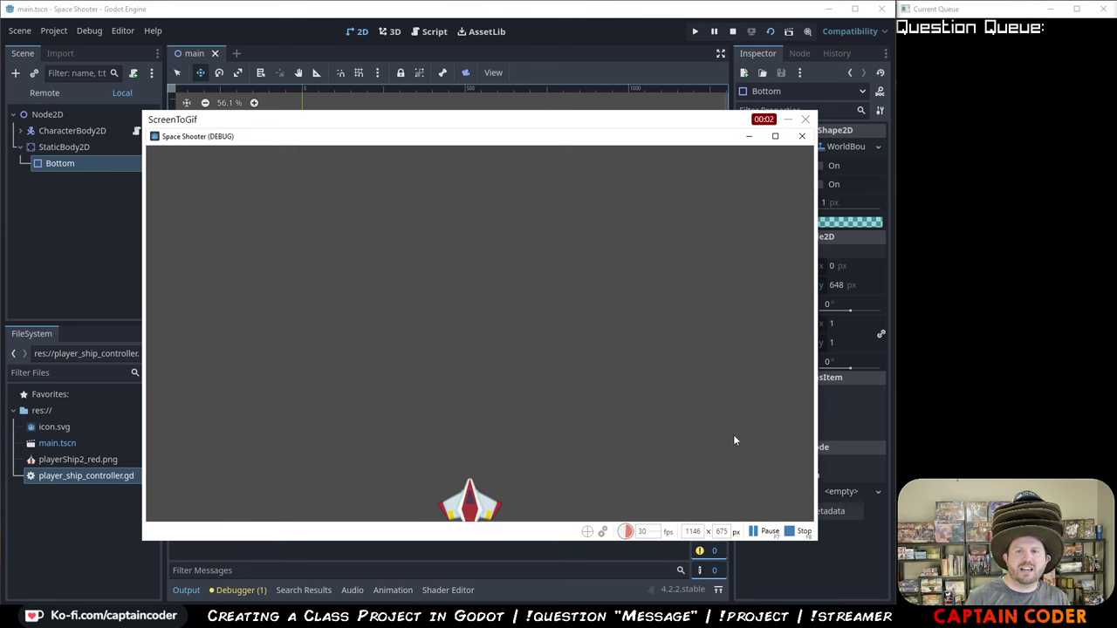
key("Up")
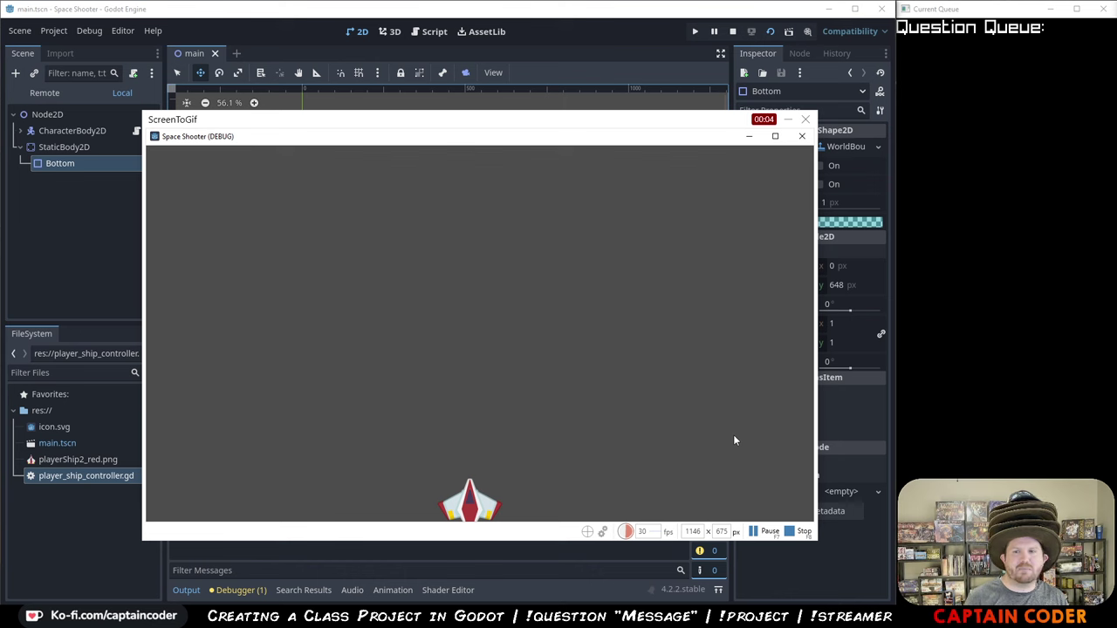
left_click(801, 531)
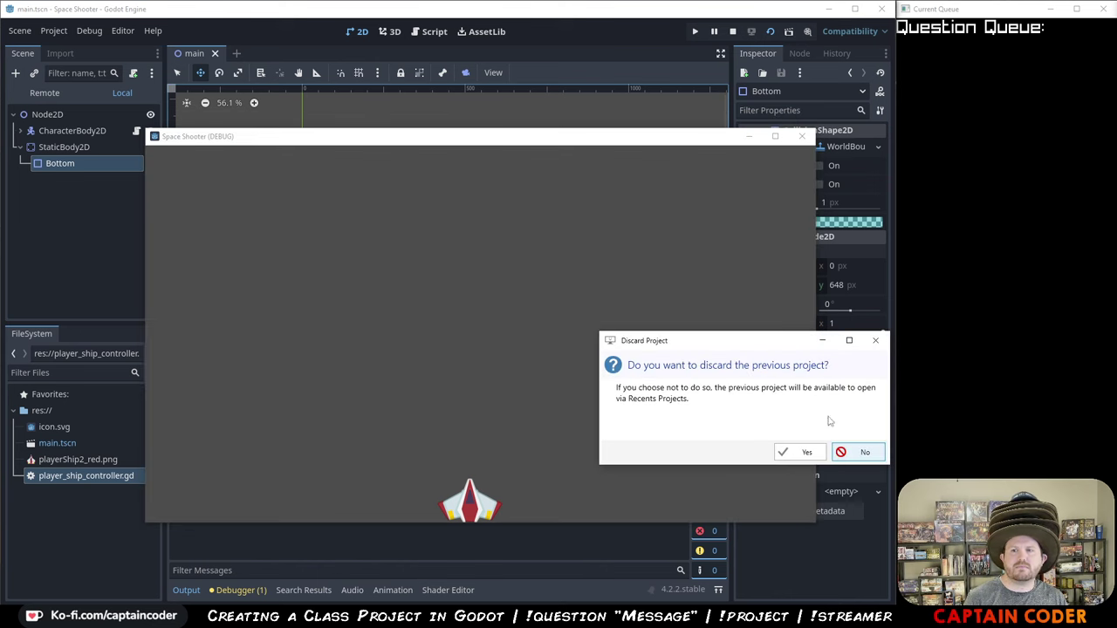
left_click(796, 452)
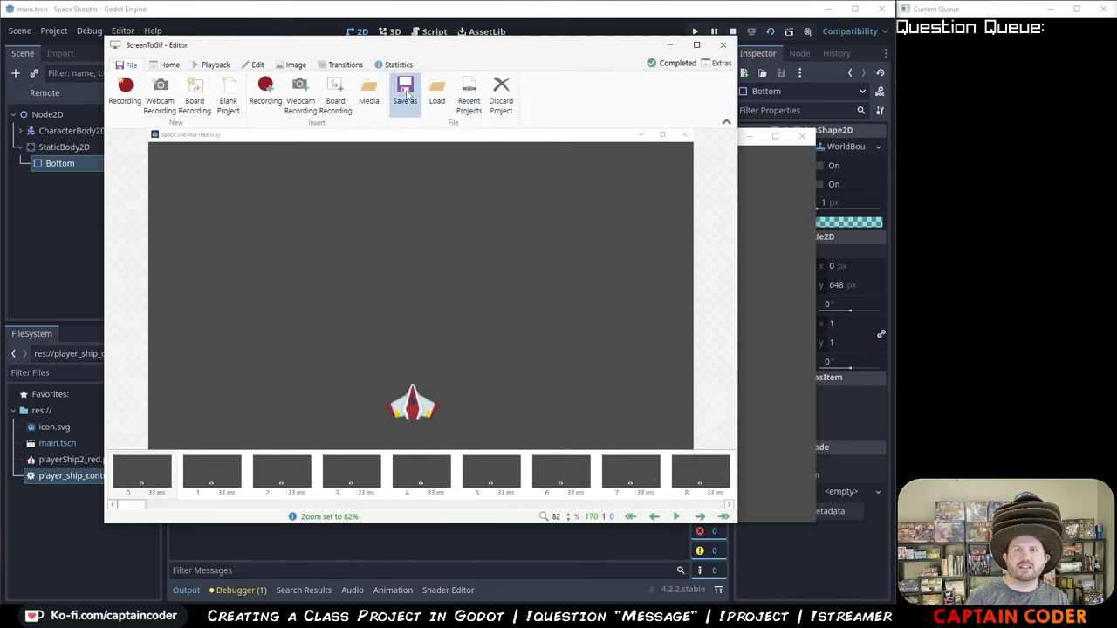
- Save the recording as a GIF named bottom-boundary in the GodotProject folder
left_click(407, 95)
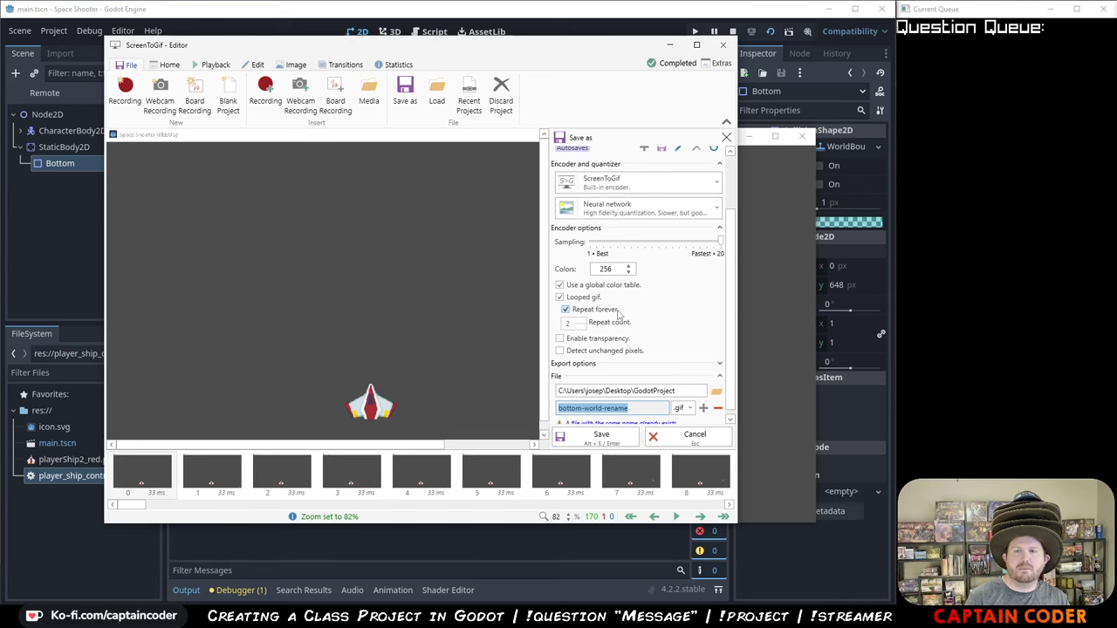
type("bottom-boundary")
key("Return")
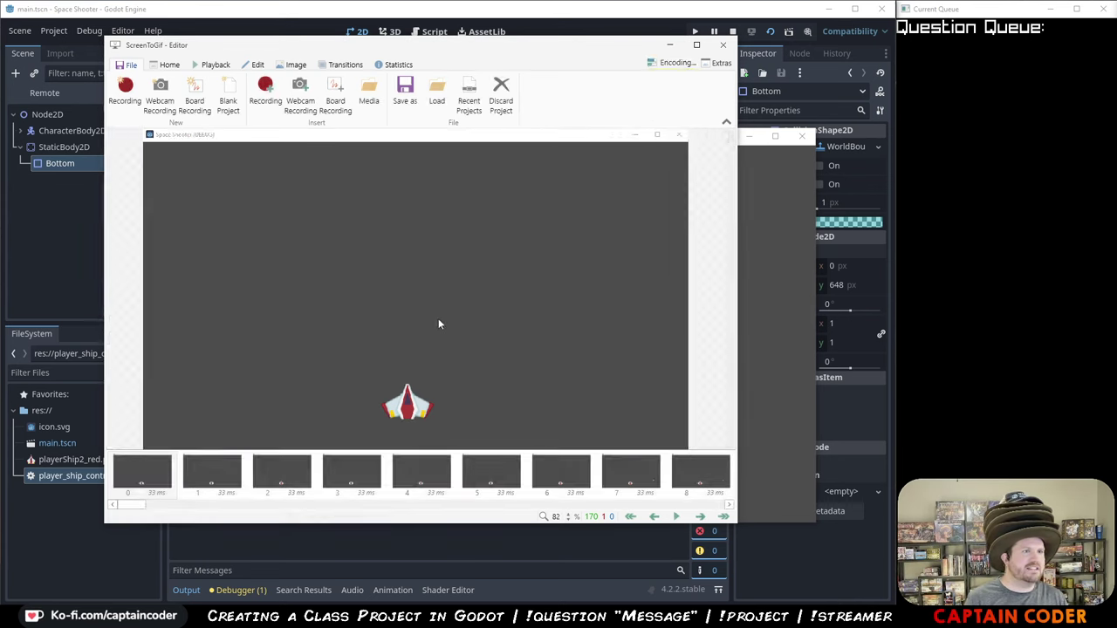
- Review the end of the Google Docs document and check the GIF's encoding progress in ScreenToGif
key("alt+Tab")
scroll(493, 551, "down", 1)
scroll(493, 551, "down", 1)
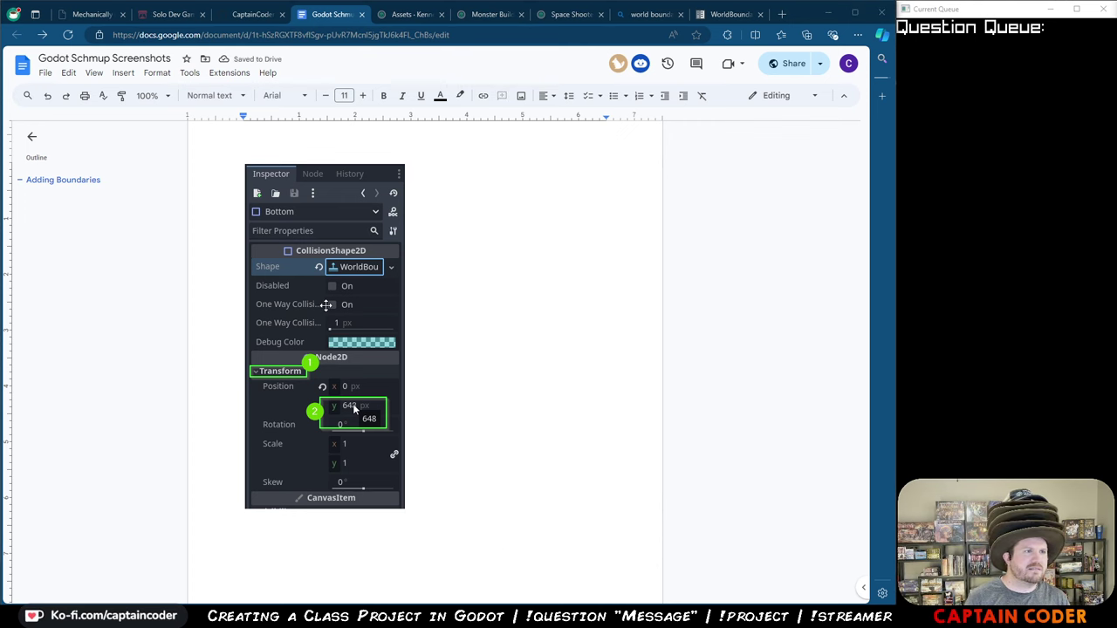
key("alt+Tab")
left_click(684, 65)
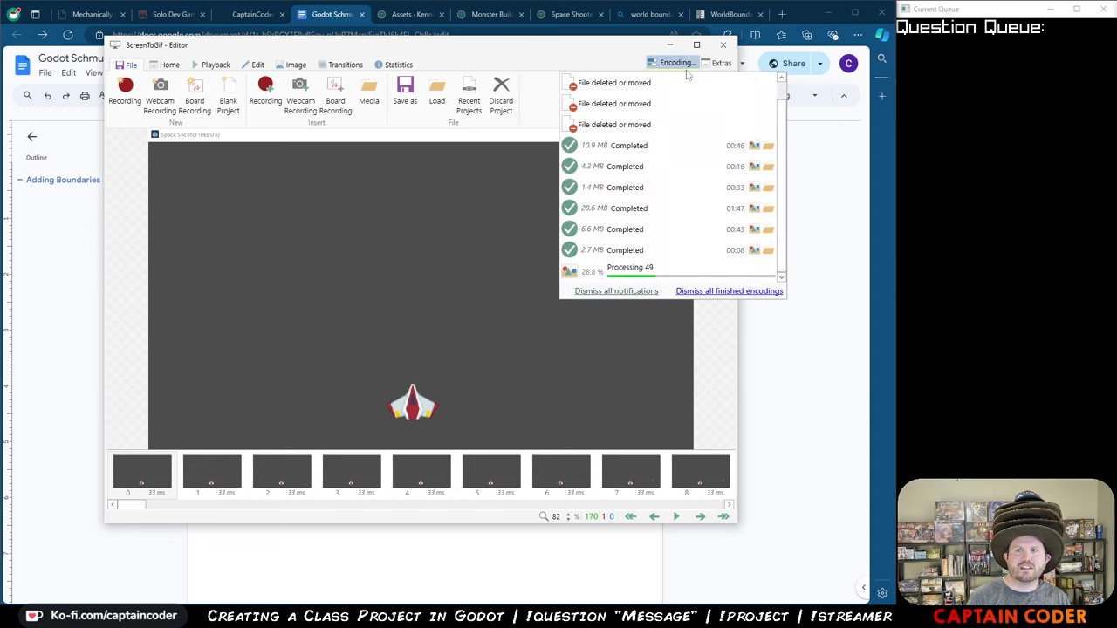
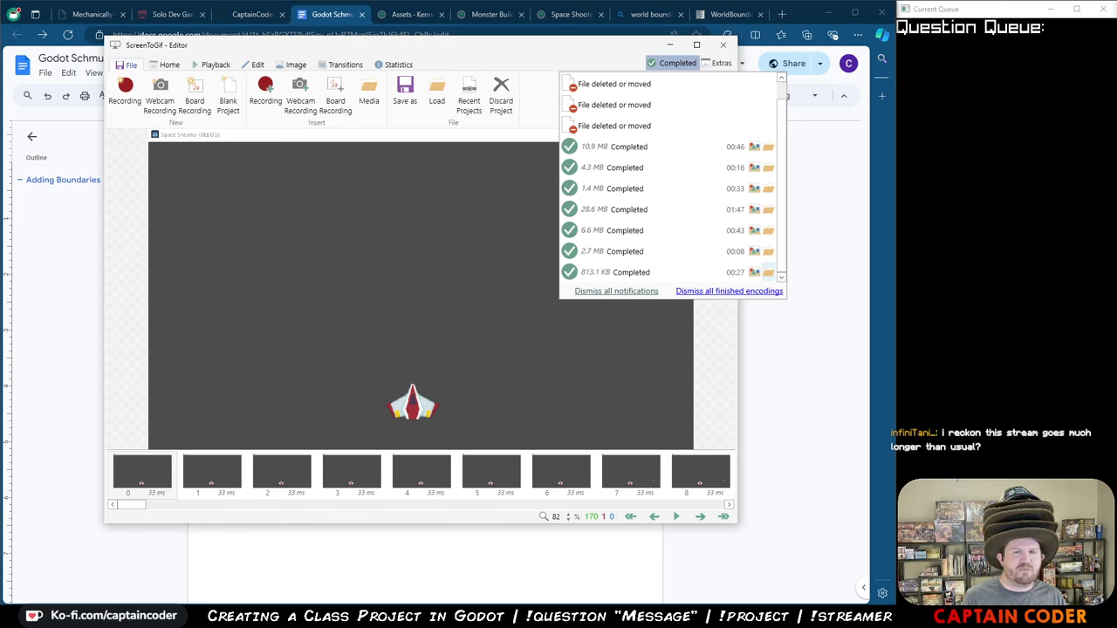
- Insert the bottom-boundary GIF below the Transform image in Google Docs, then close the Space Shooter game window and return to Godot
key("Escape")
key("alt+Tab")
key("ctrl+v")
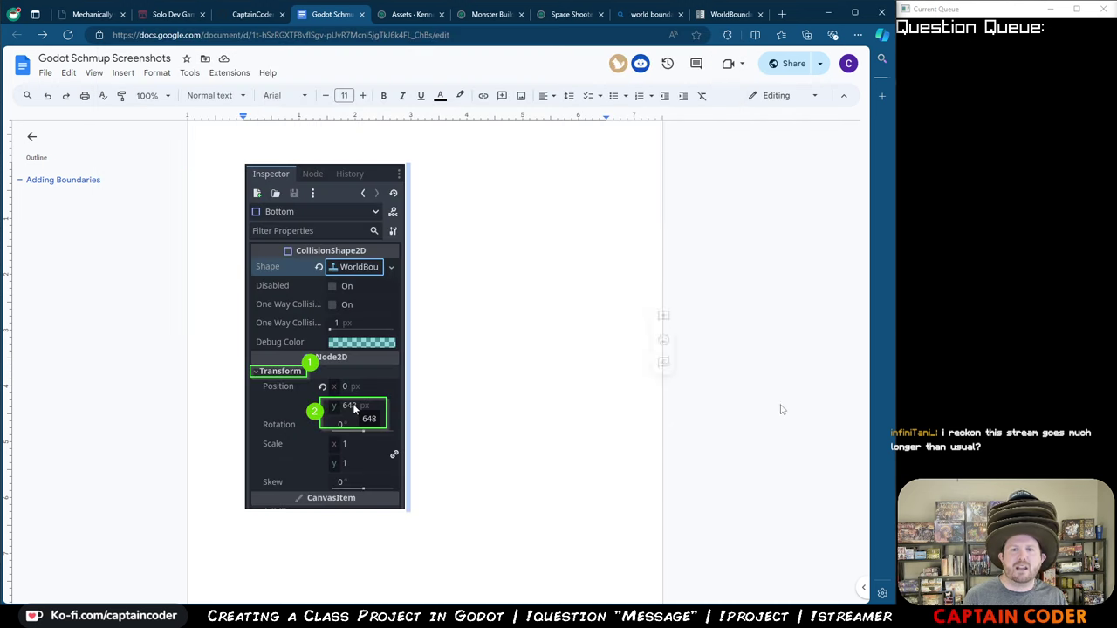
scroll(459, 510, "down", 2)
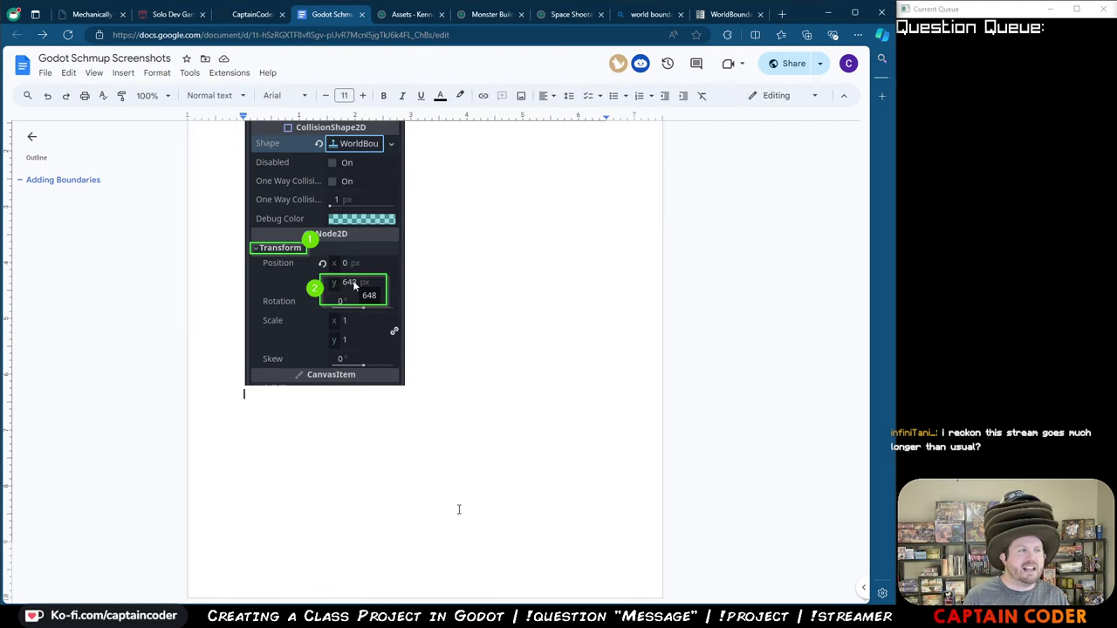
left_click_drag(459, 510, 396, 449)
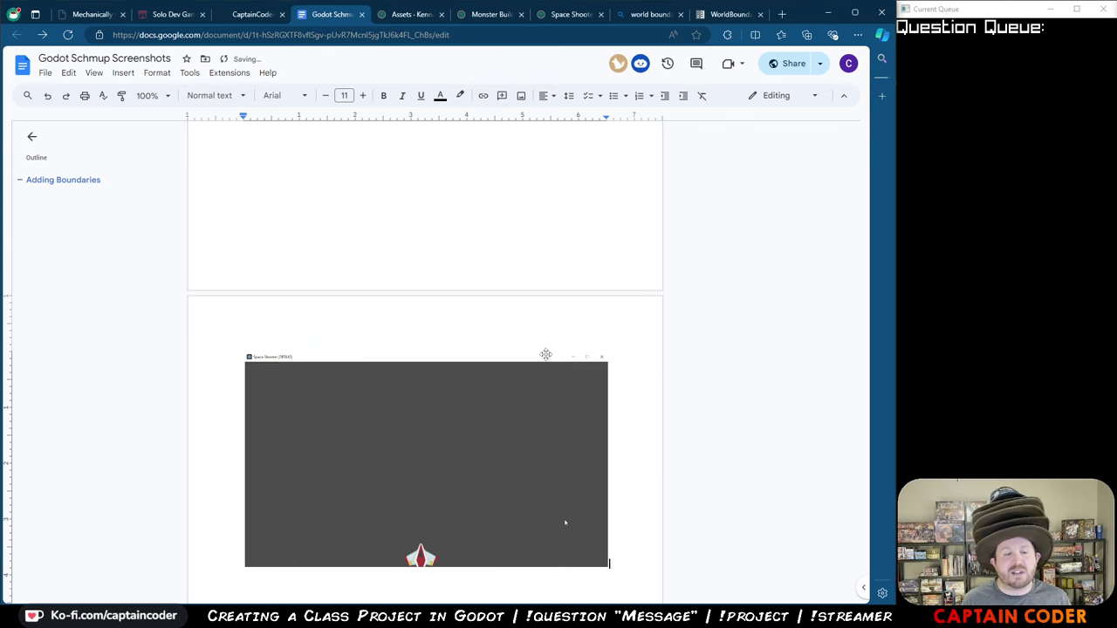
key("Return")
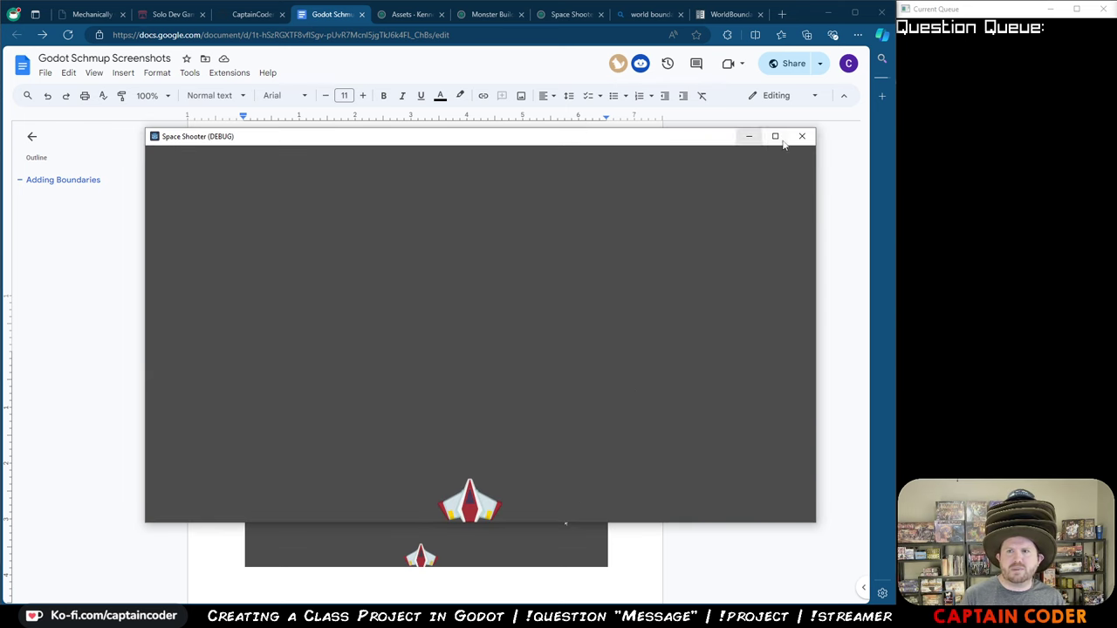
left_click(786, 143)
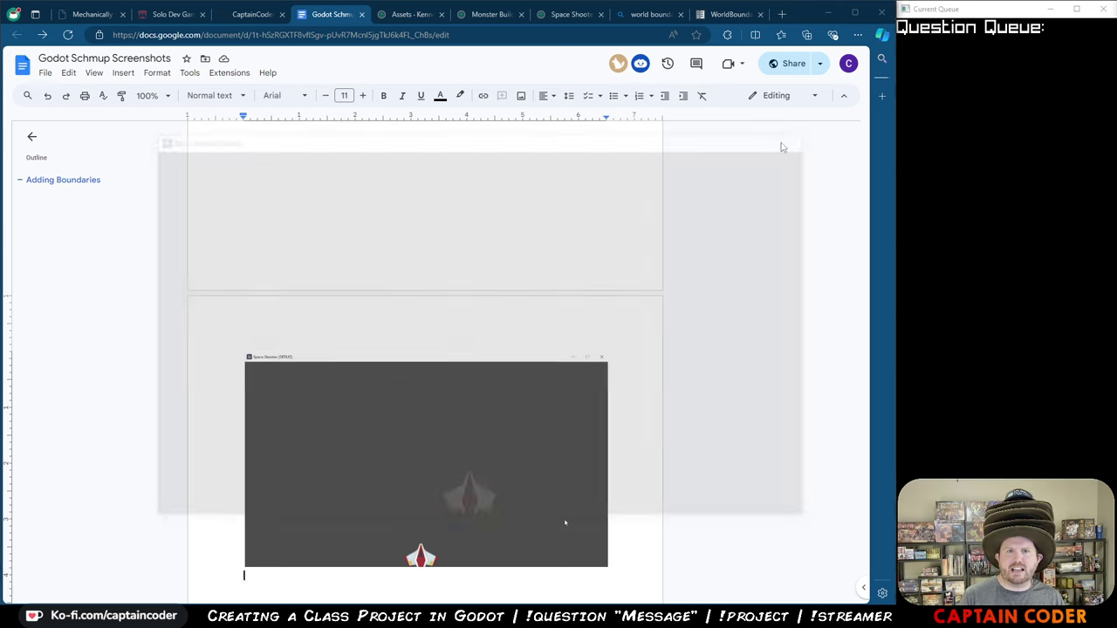
key("alt+Tab")
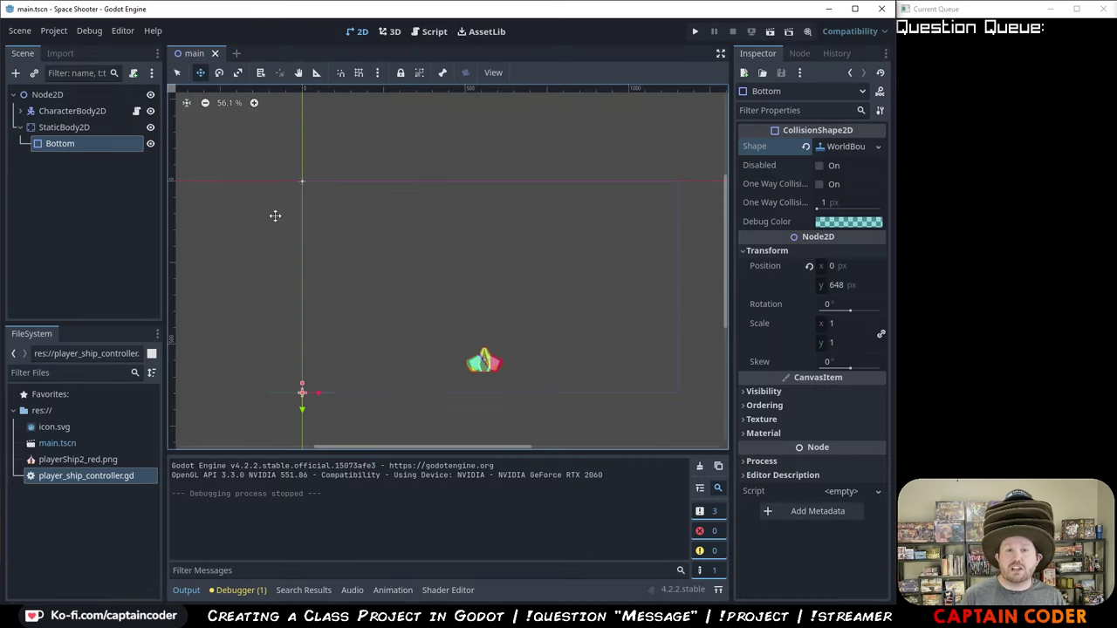
left_click(69, 148)
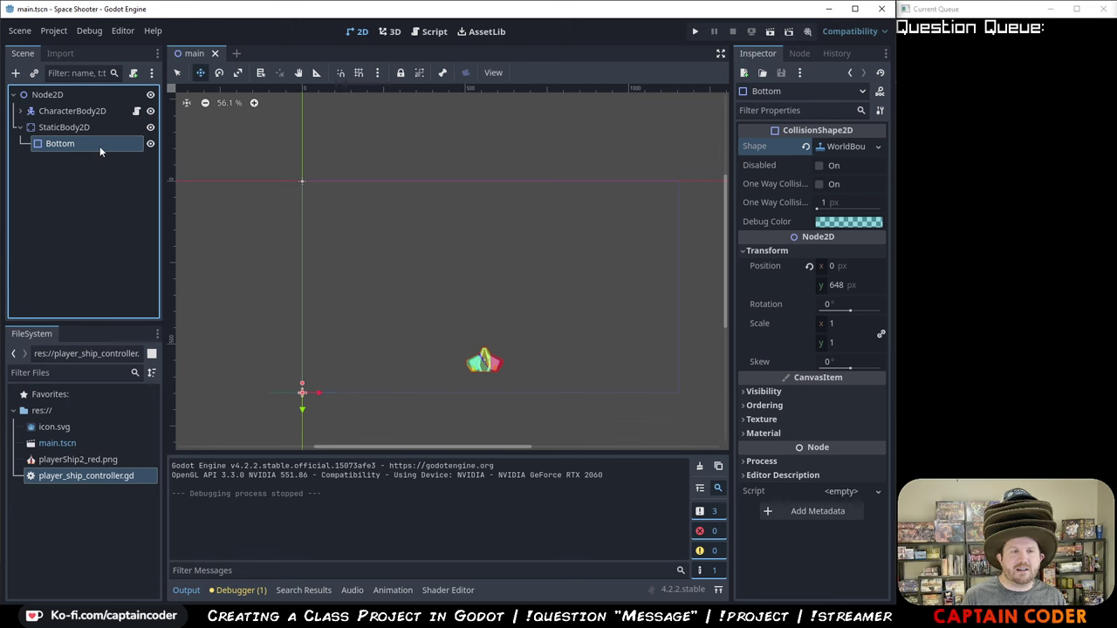
key("ctrl+d")
double_click(84, 162)
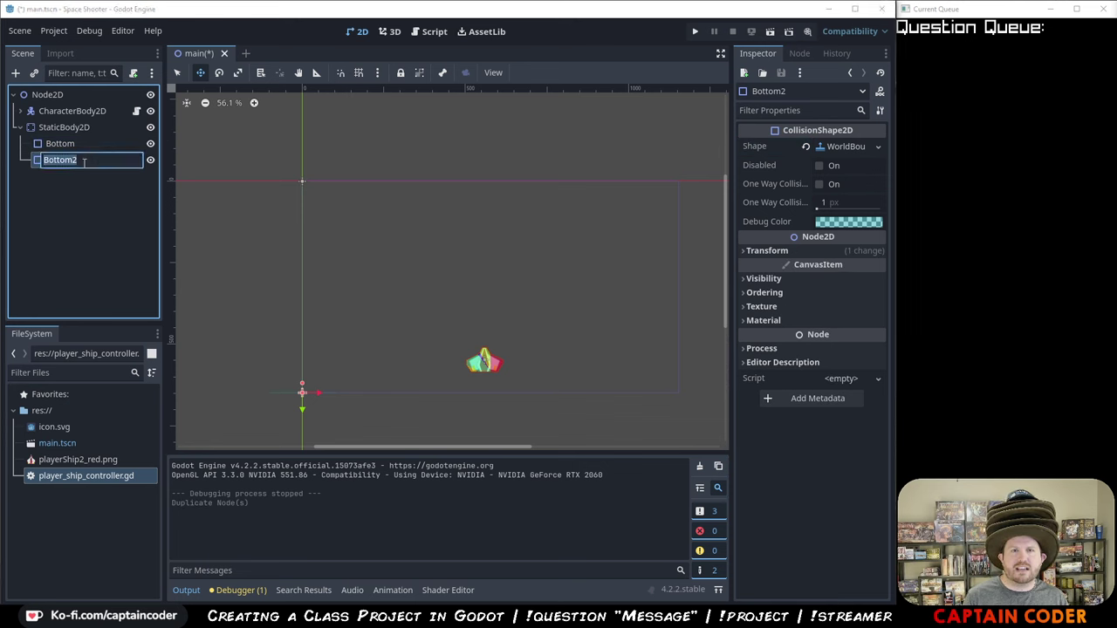
key("BackSpace")
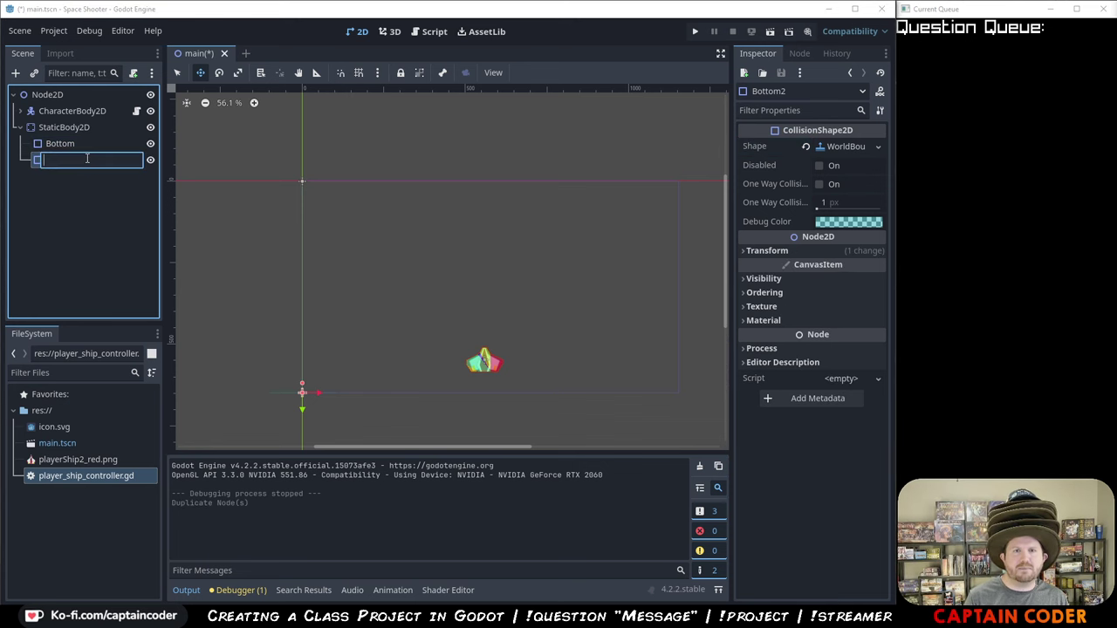
key("Escape")
key("Delete")
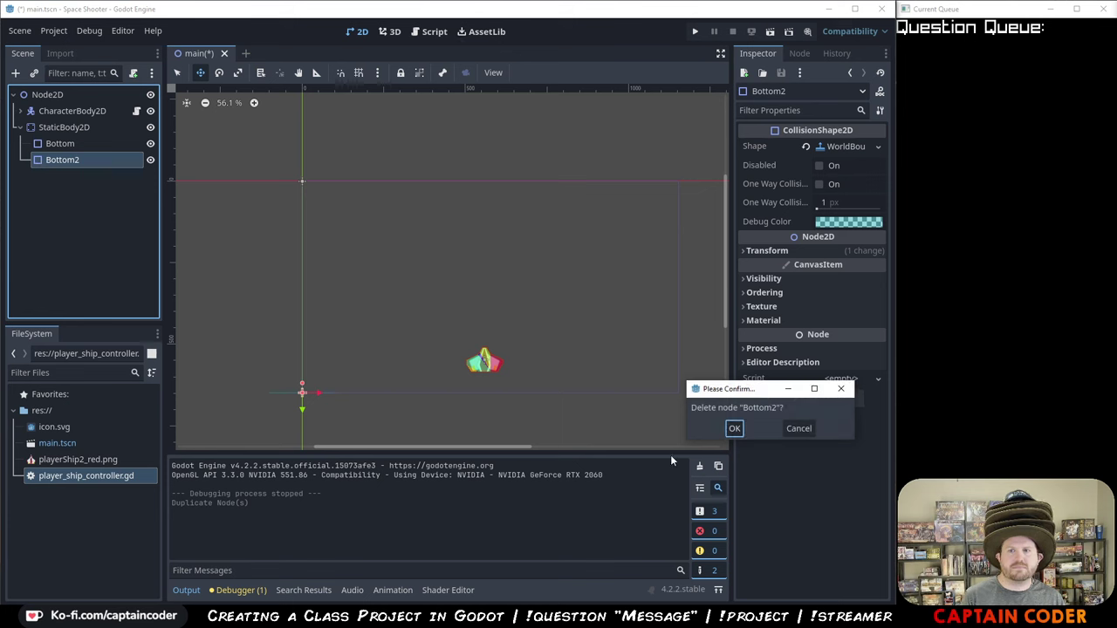
left_click(735, 429)
- Capture the Bottom node's context menu with Duplicate highlighted and open the capture in the Greenshot image editor
right_click(87, 145)
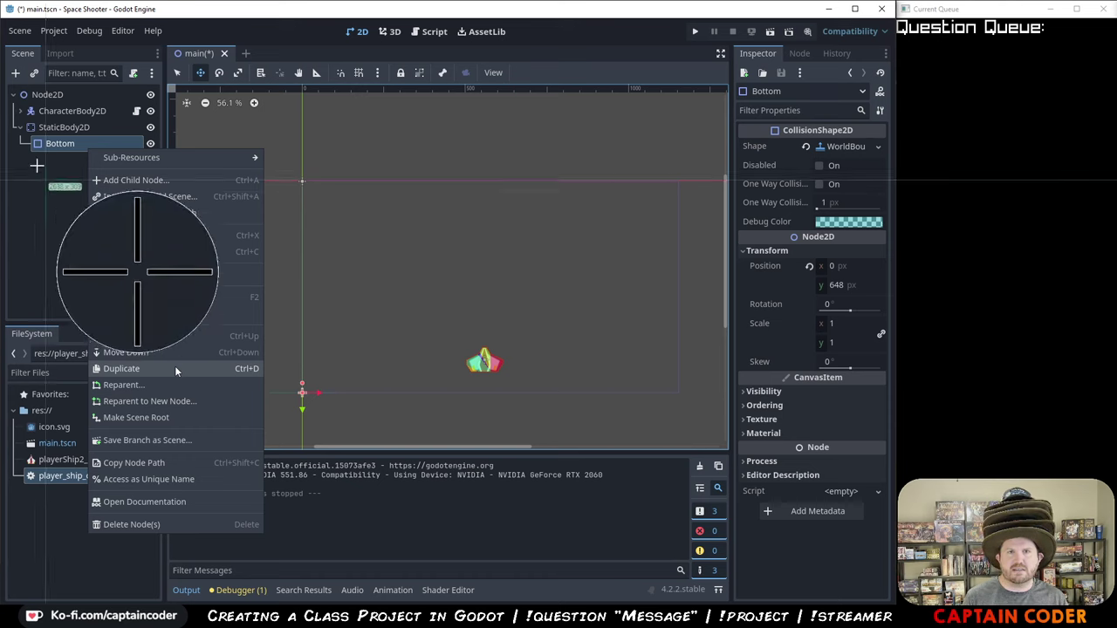
left_click_drag(12, 118, 276, 425)
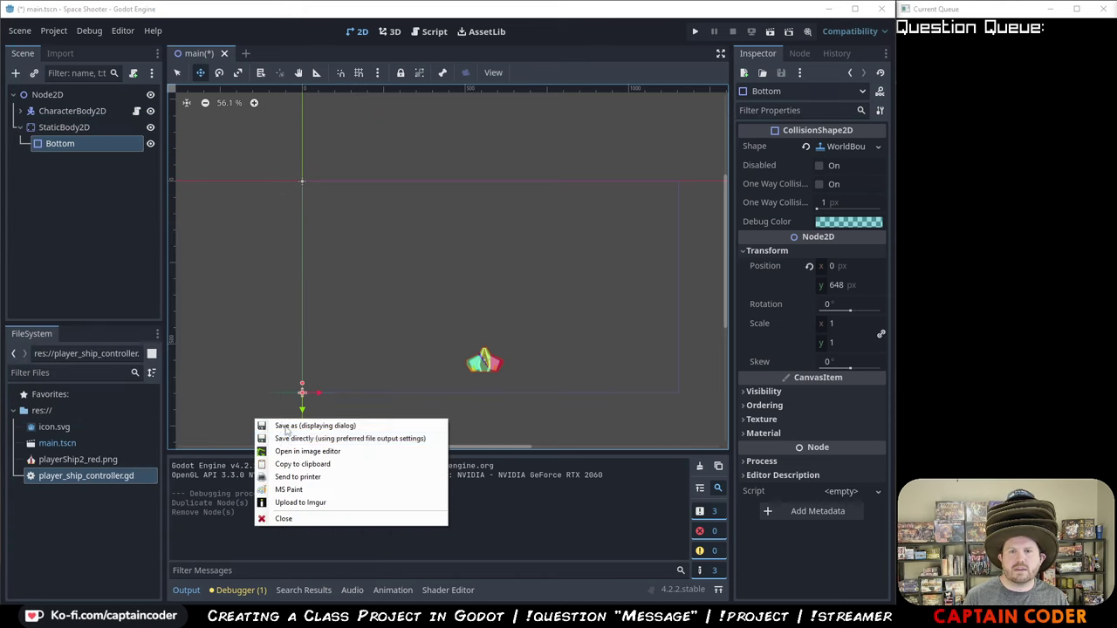
left_click(357, 454)
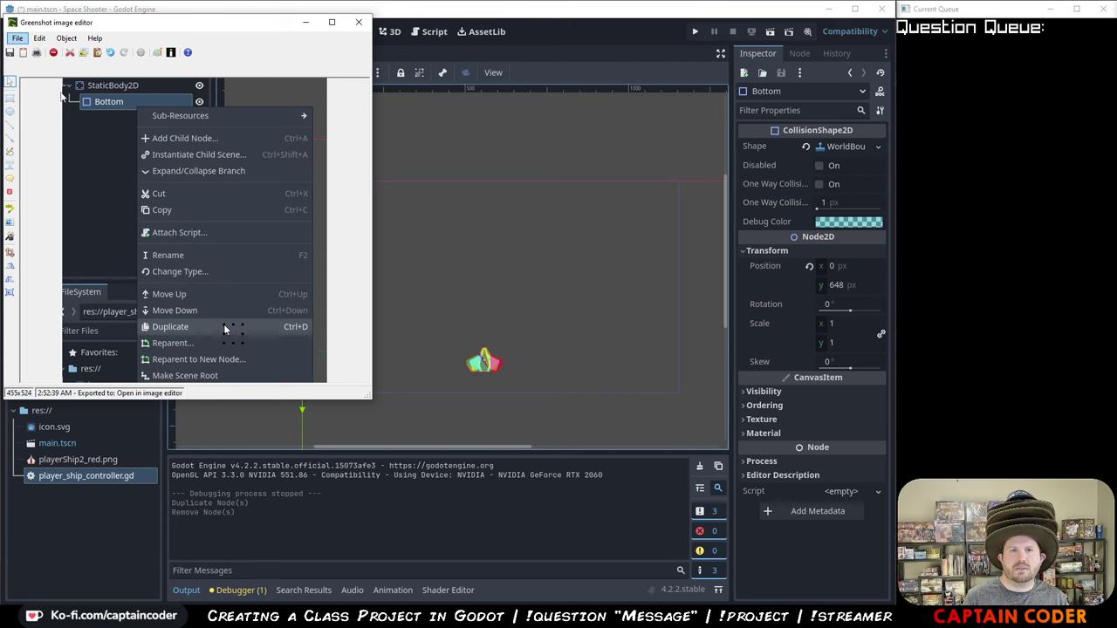
- Outline the Bottom node and the Duplicate entry in the capture with rectangles
left_click_drag(77, 94, 131, 107)
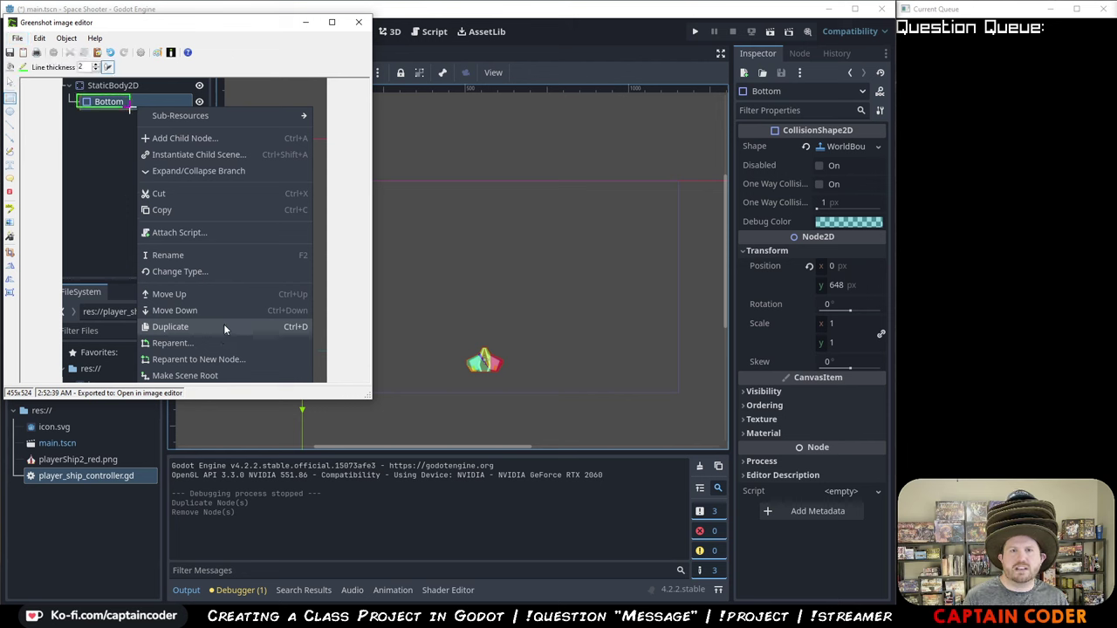
key("ctrl+z")
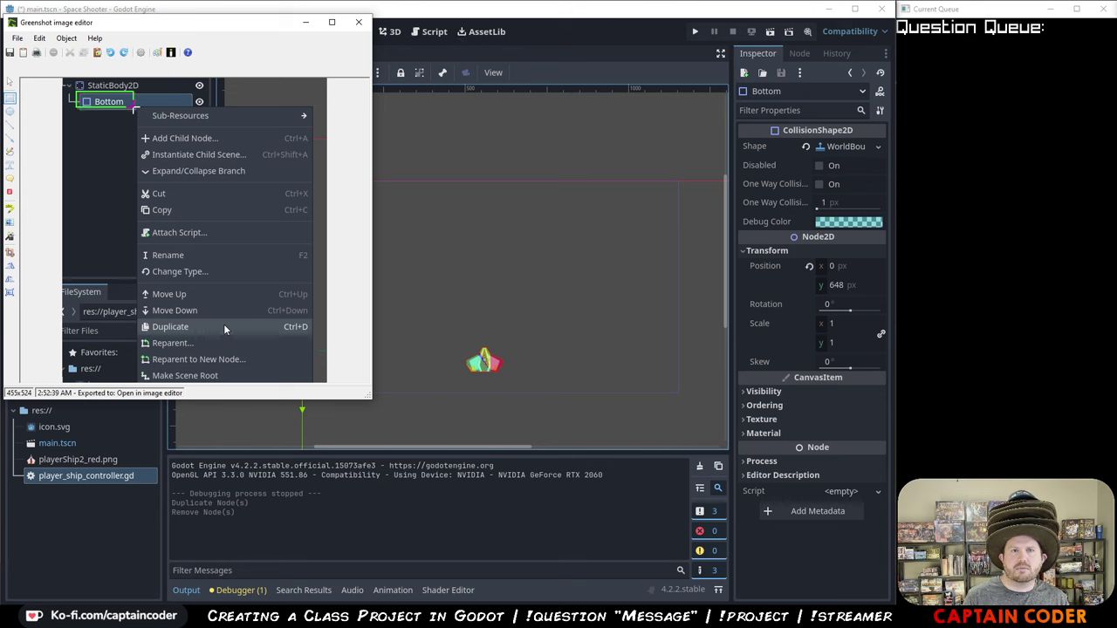
mouse_move(138, 319)
left_mouse_down()
mouse_move(323, 346)
mouse_move(315, 339)
left_mouse_up()
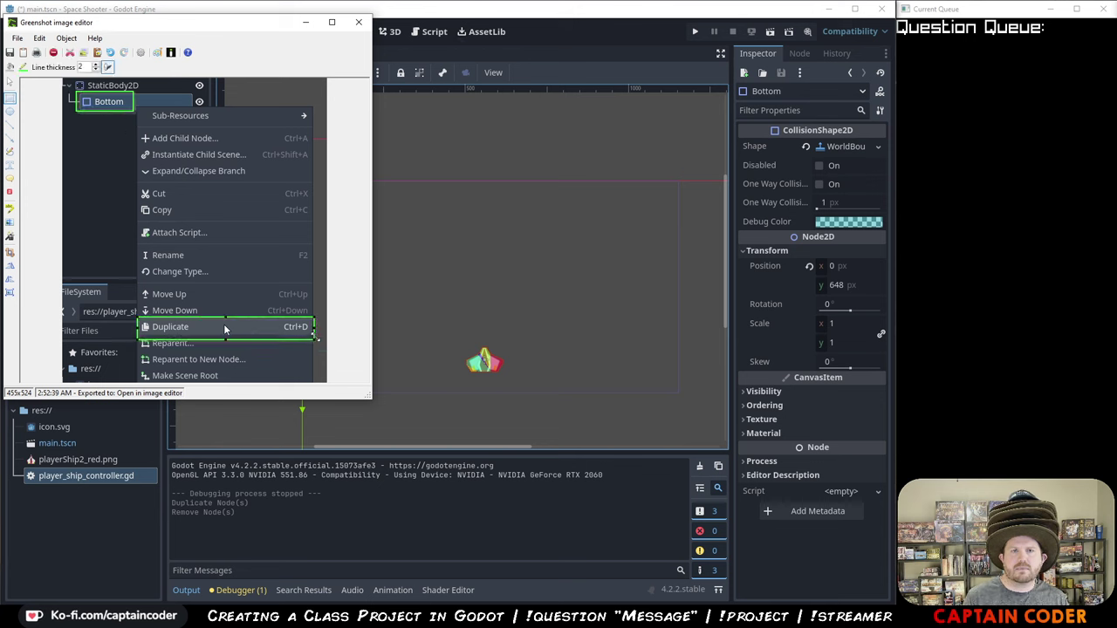
- Copy the annotated Duplicate image, paste it into the Google Docs document after the GIF, and close the image editor
left_click(16, 38)
left_click(70, 75)
key("alt+Tab")
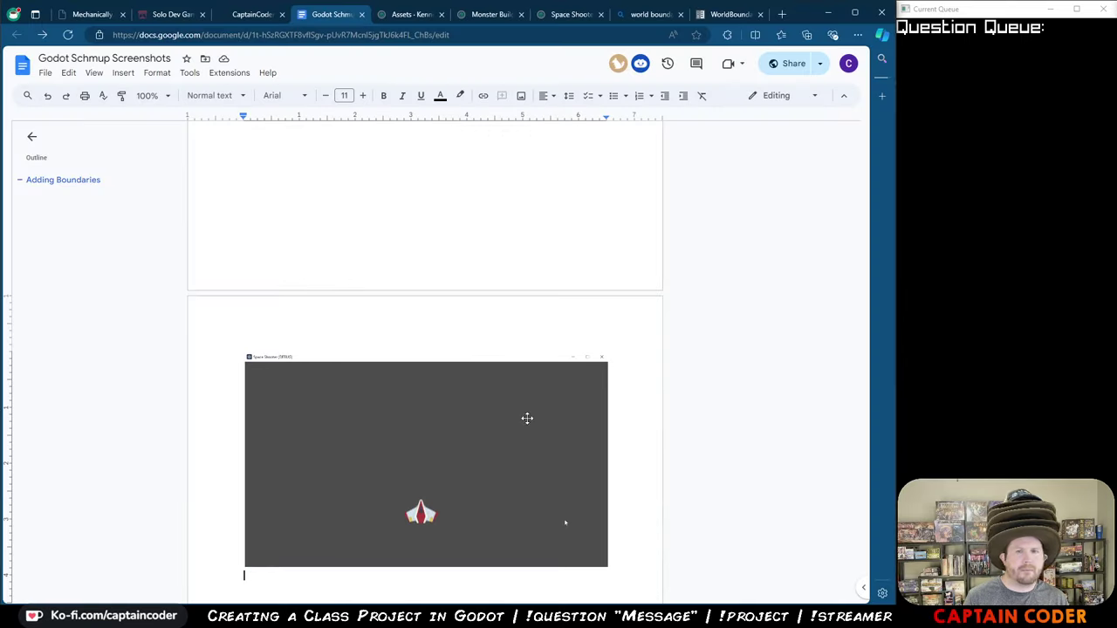
key("ctrl+v")
key("alt+Tab")
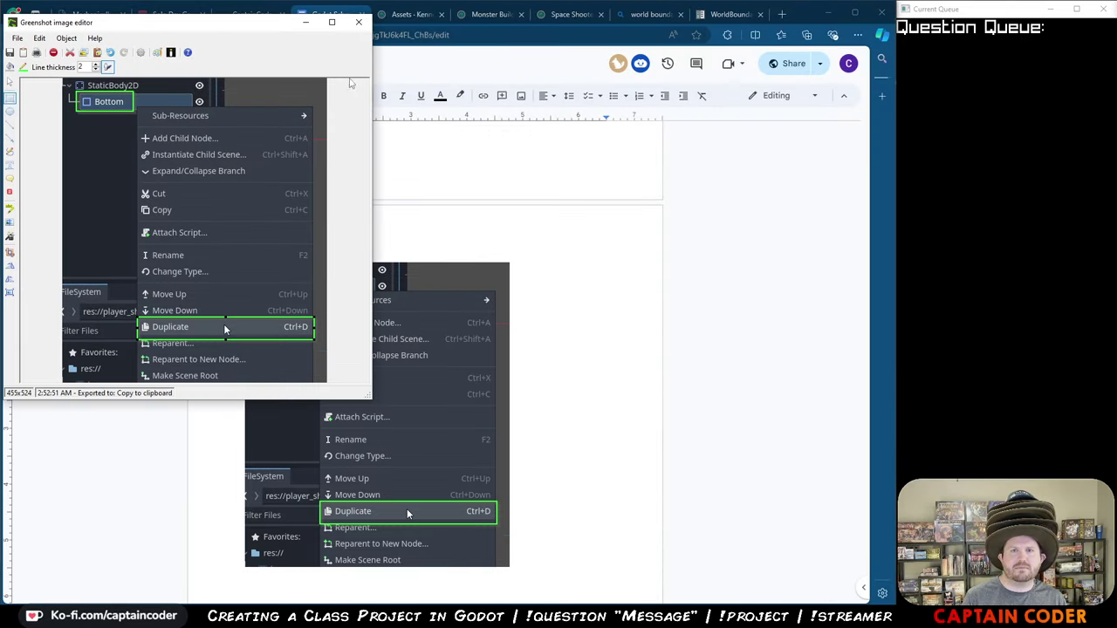
left_click(357, 28)
- Switch to Godot and duplicate the Bottom node under StaticBody2D
key("alt+Tab")
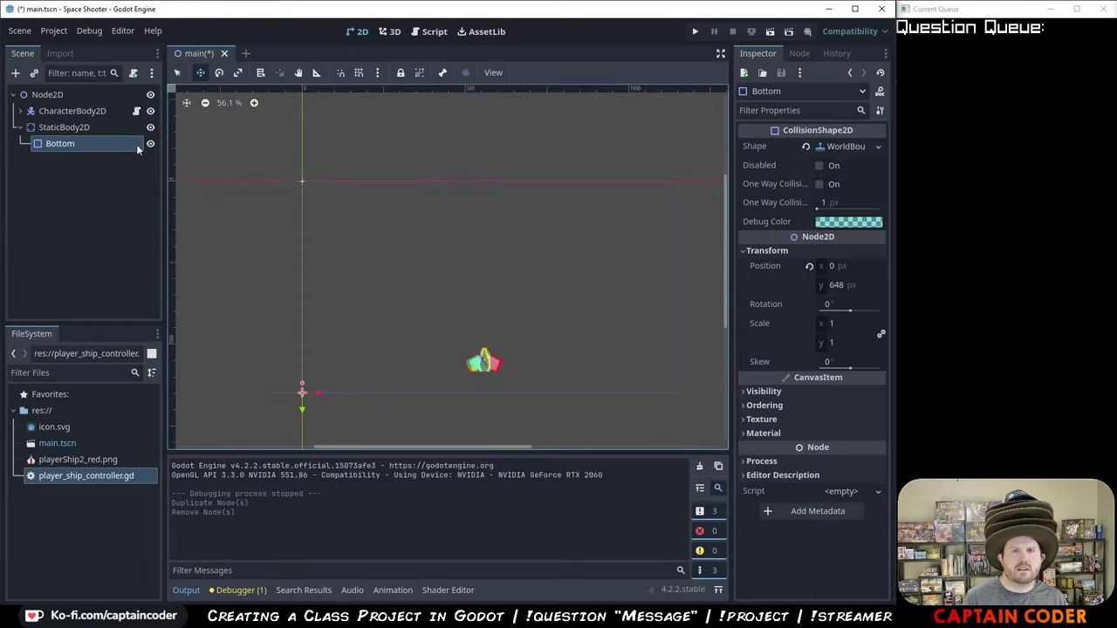
left_click(103, 143)
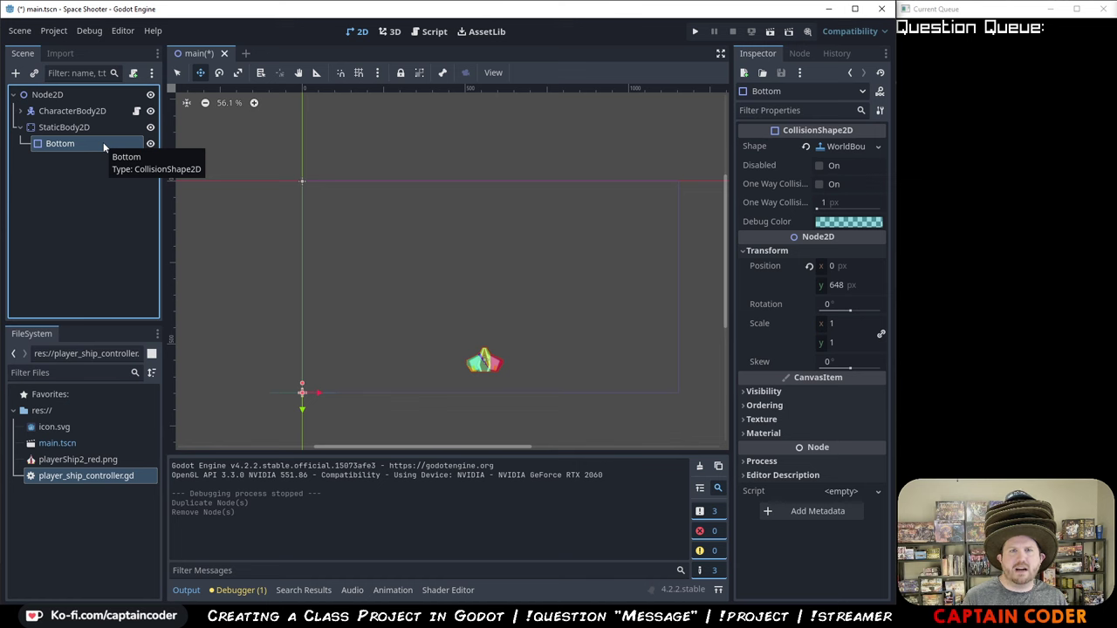
key("ctrl+d")
right_click(87, 162)
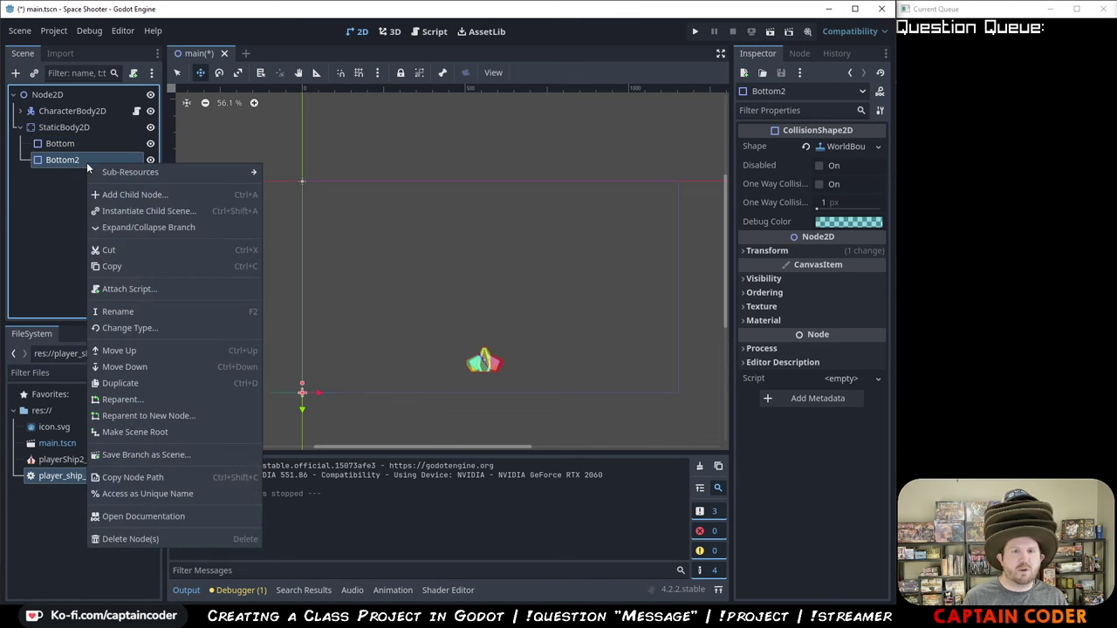
left_click(159, 312)
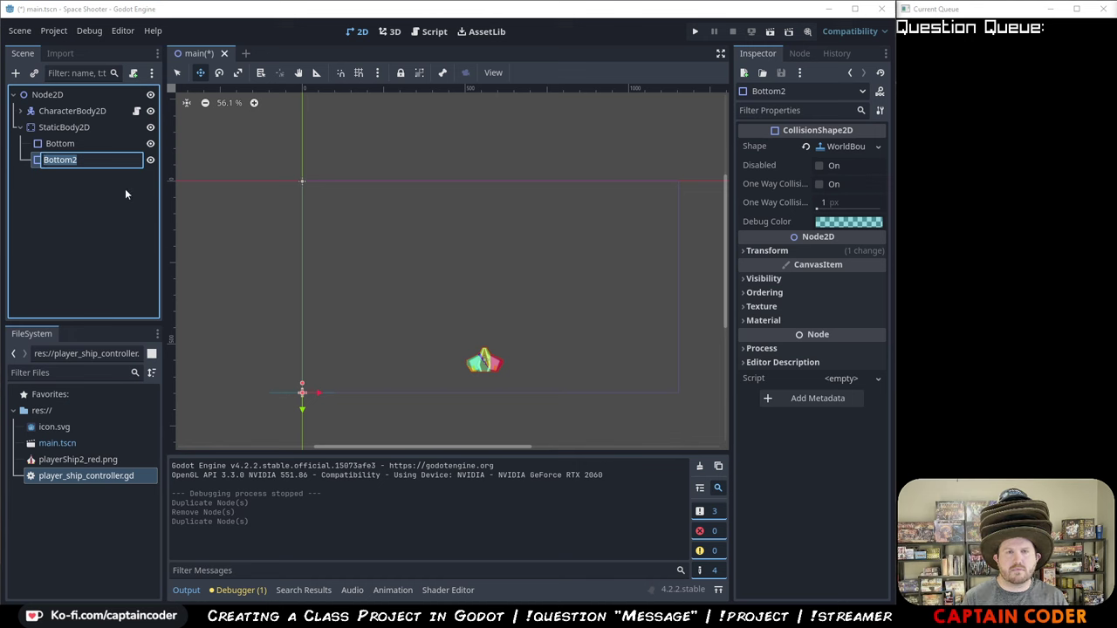
key("Escape")
- Capture the Bottom2 node's context menu with Rename highlighted and open the capture in the Greenshot image editor
right_click(98, 162)
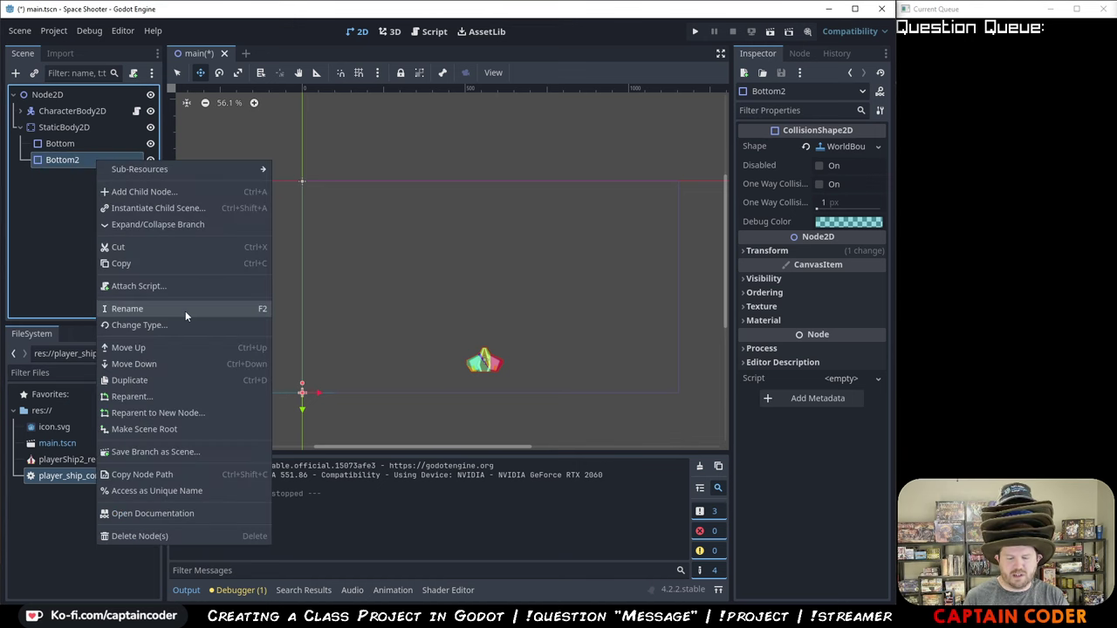
key("ctrl+Print")
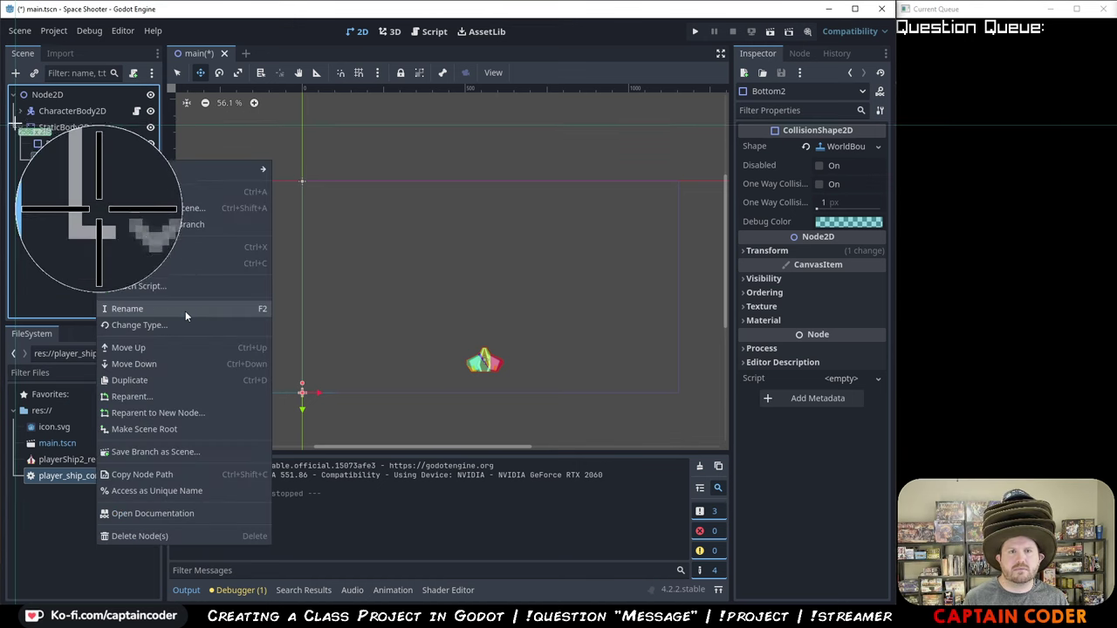
left_click_drag(9, 119, 262, 336)
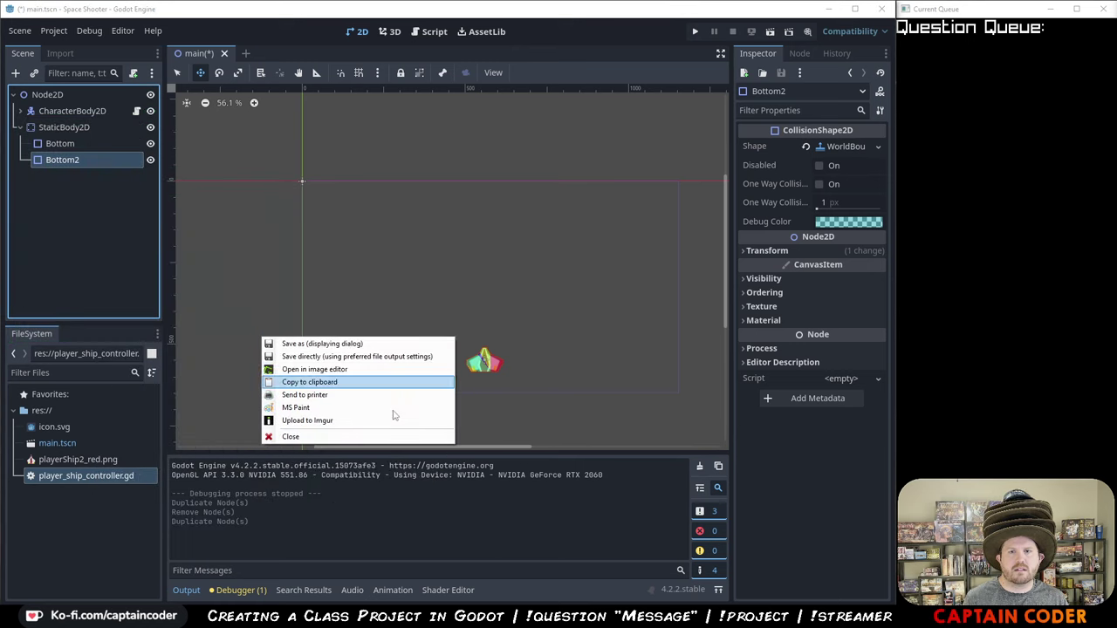
left_click(345, 370)
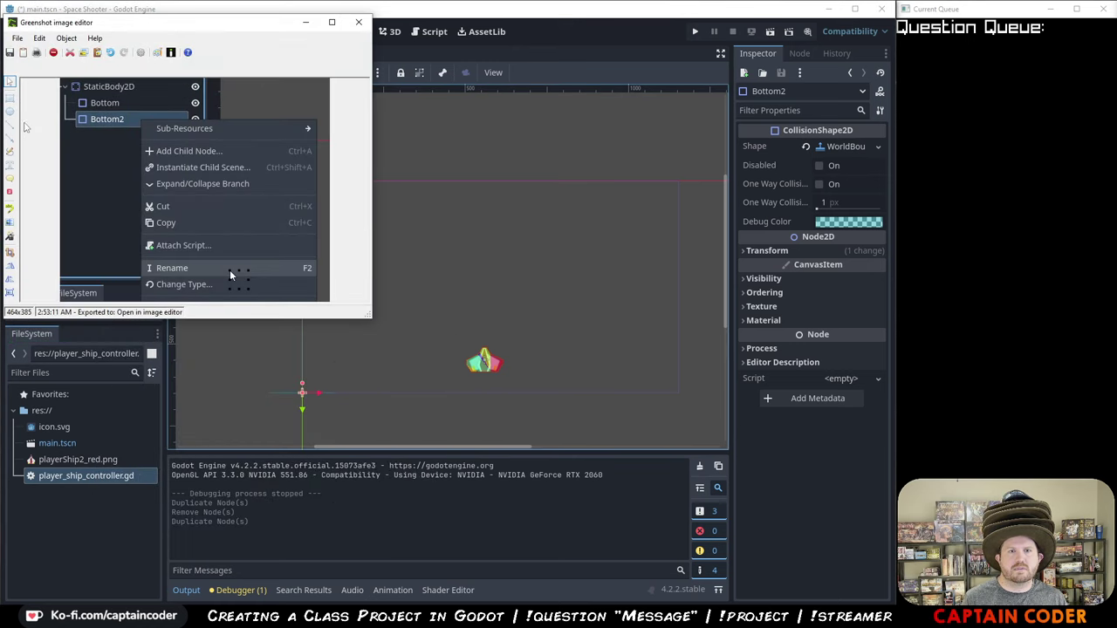
- Mark the Bottom2 node and the Rename entry with counters 1 and 2, and paste the annotated image into the Google Docs document
left_click(10, 193)
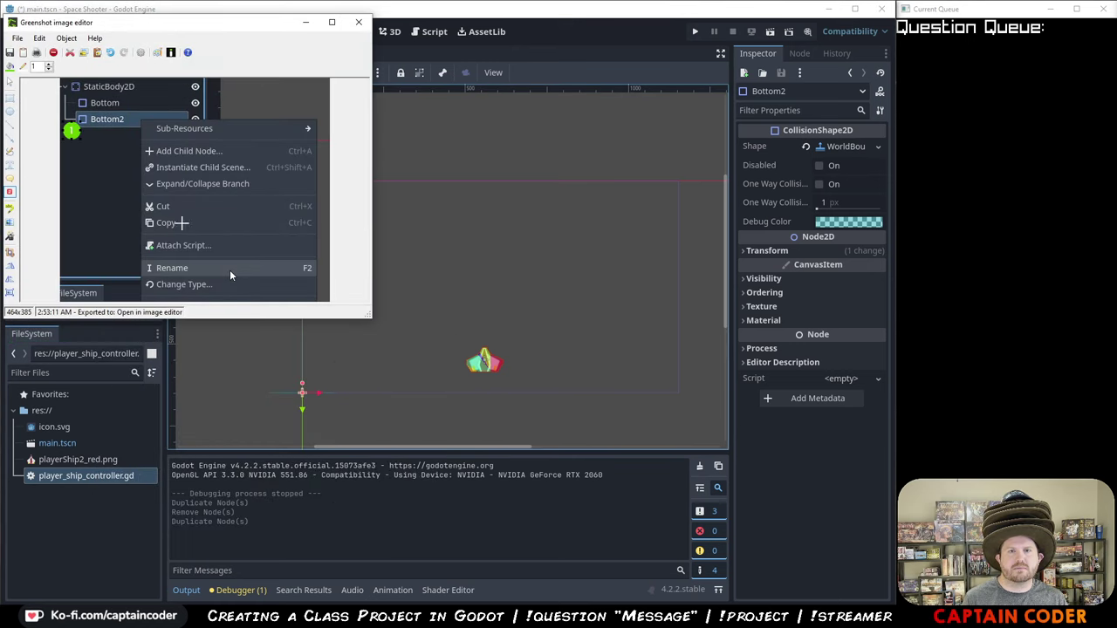
left_click(140, 264)
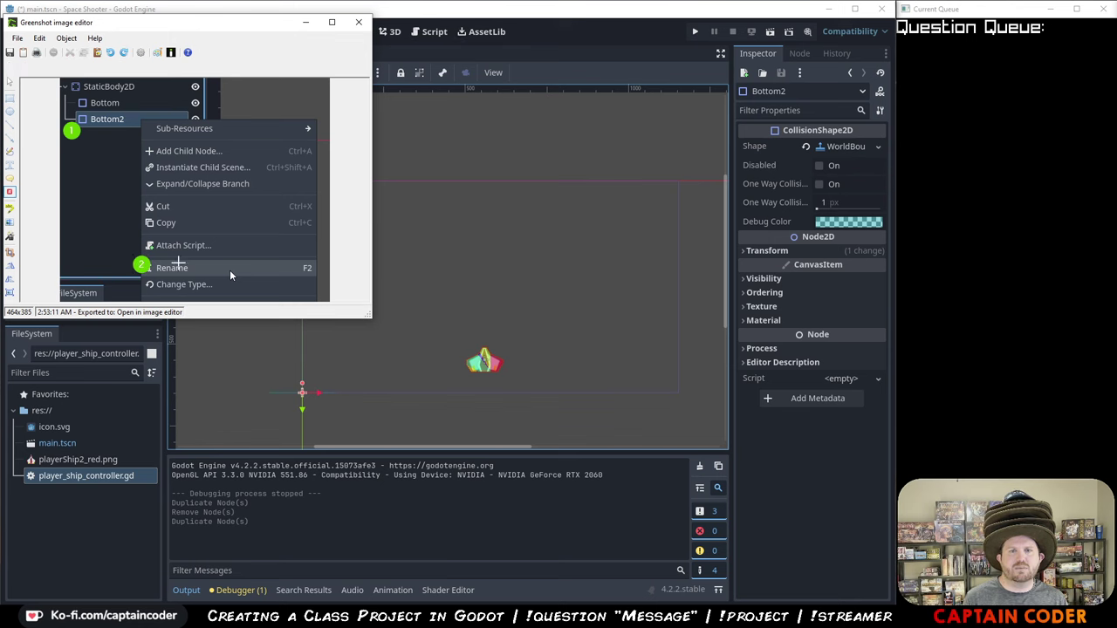
left_click(17, 38)
left_click(56, 76)
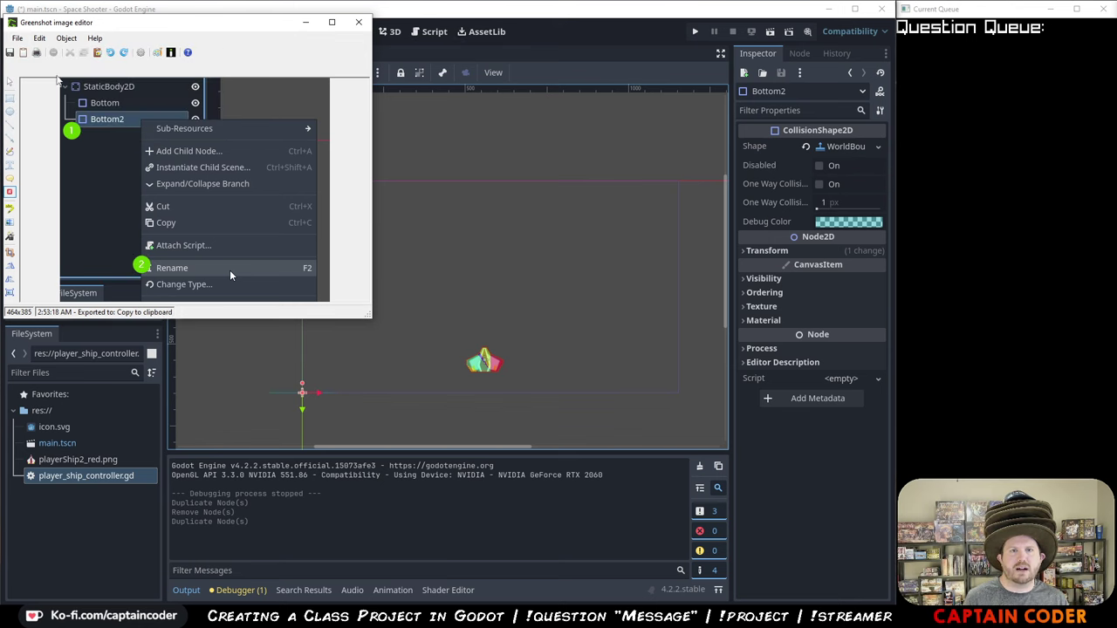
key("alt+Tab")
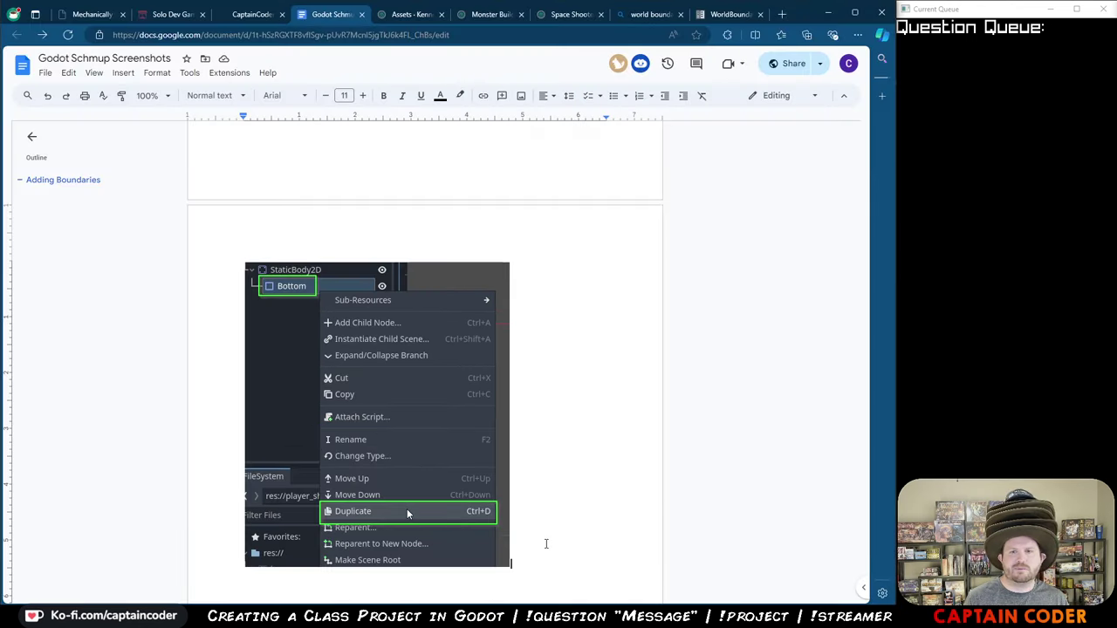
key("ctrl+v")
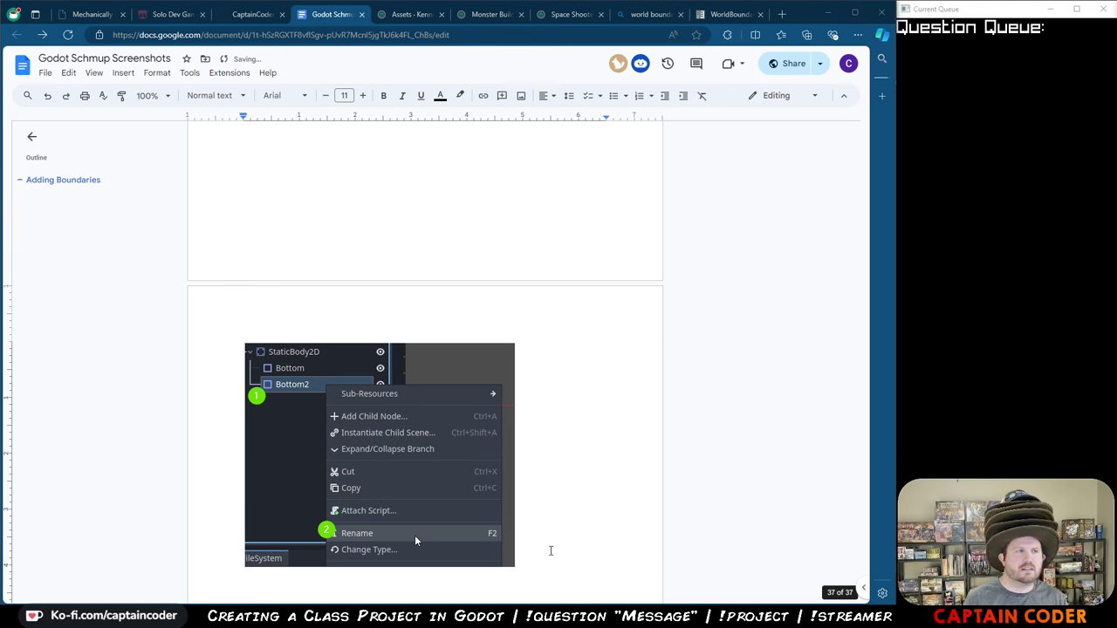
- Switch to Godot and rename the Bottom2 node under StaticBody2D as Top
key("alt+Tab")
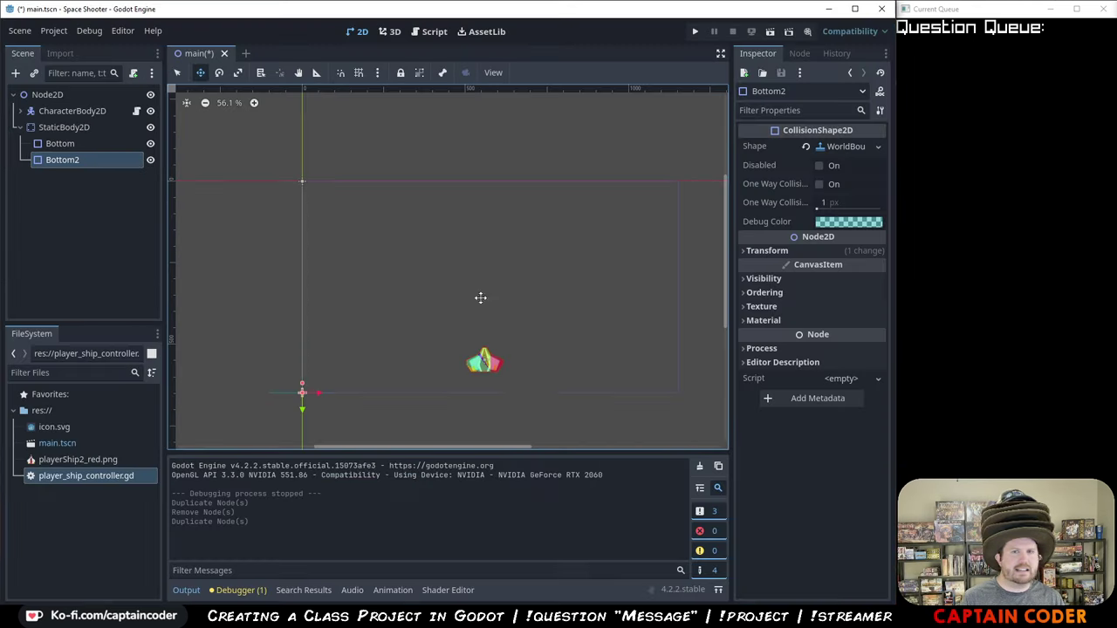
right_click(109, 160)
left_click(174, 301)
type("T")
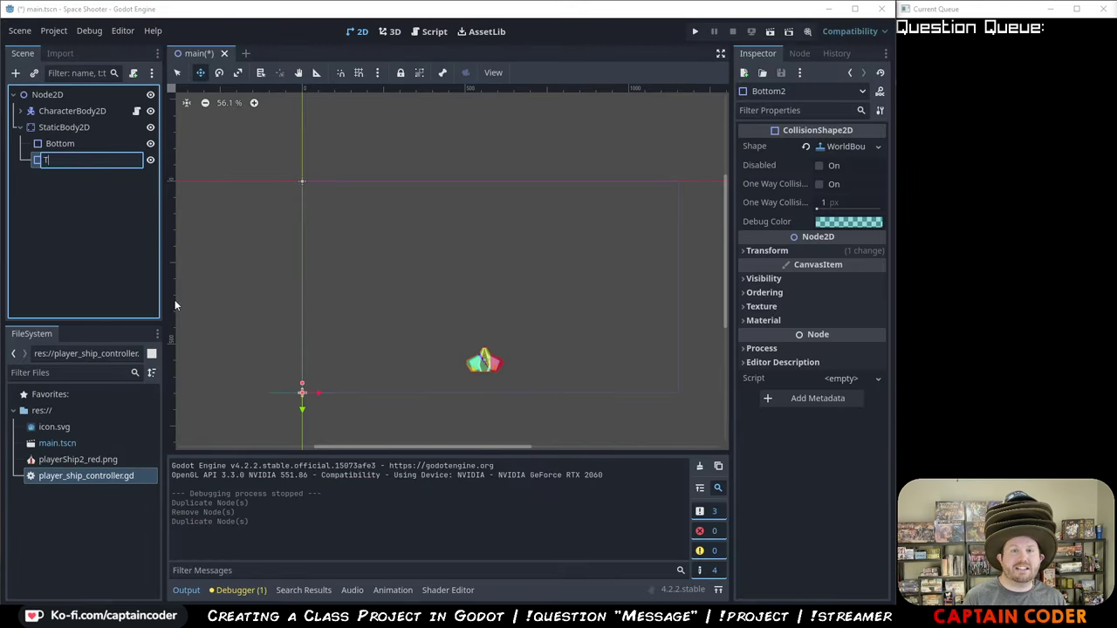
type("op")
key("Return")
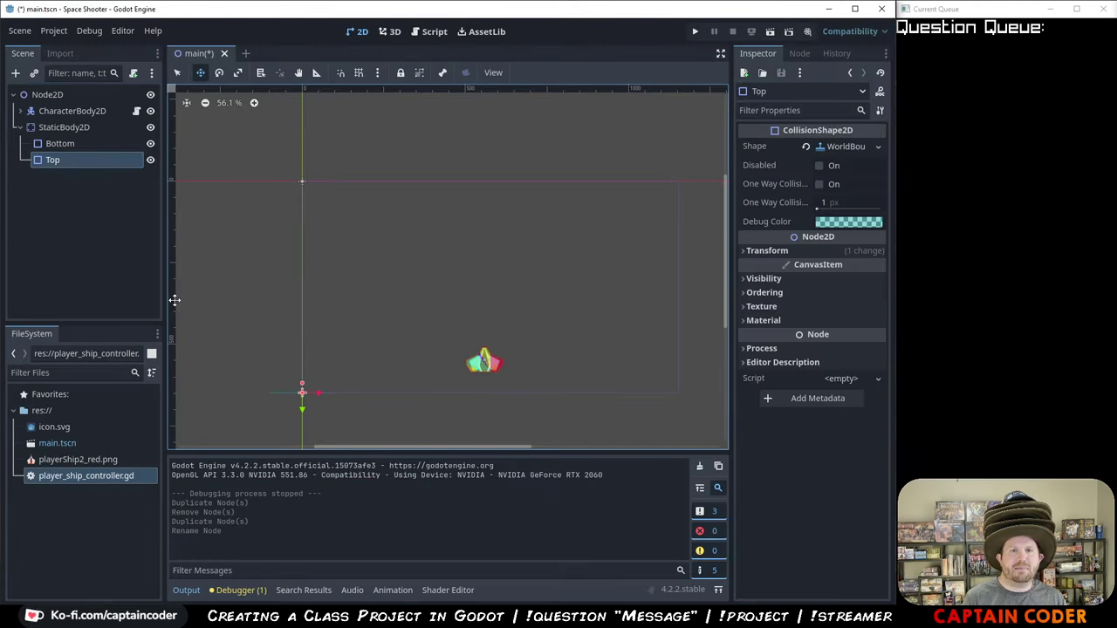
- Expand the Top node's Transform properties and set its y position to 0 px
left_click(747, 249)
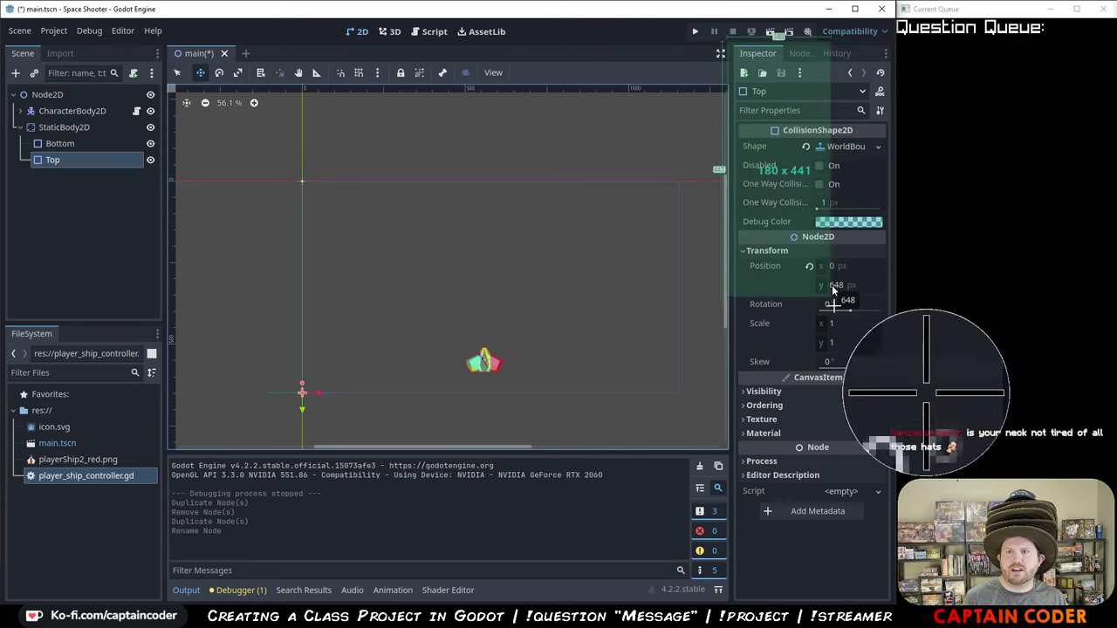
left_click(833, 285)
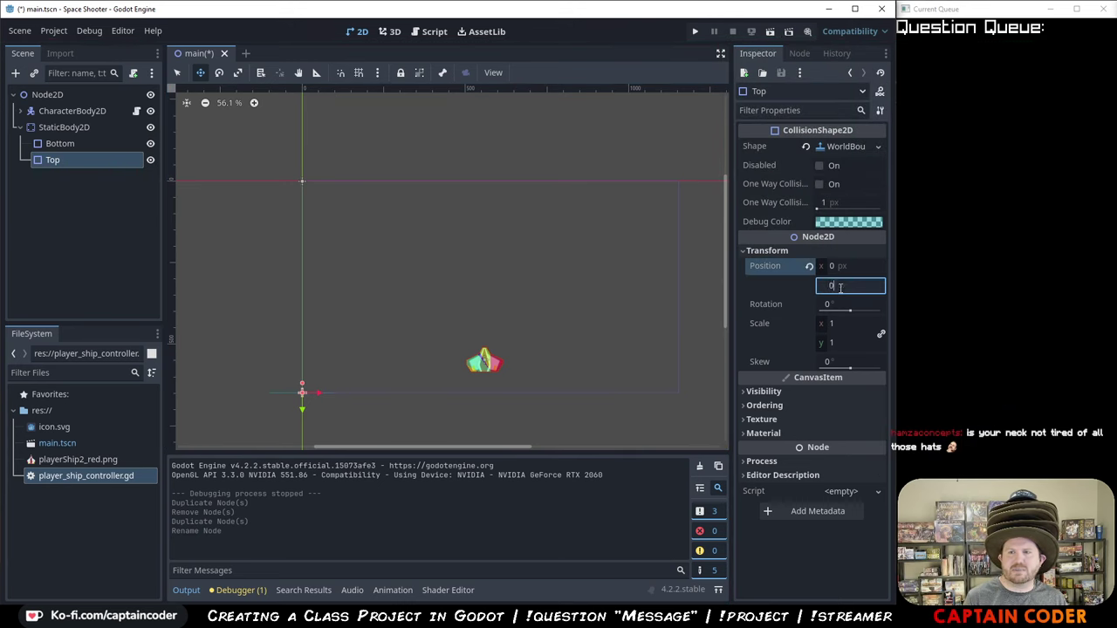
key("Return")
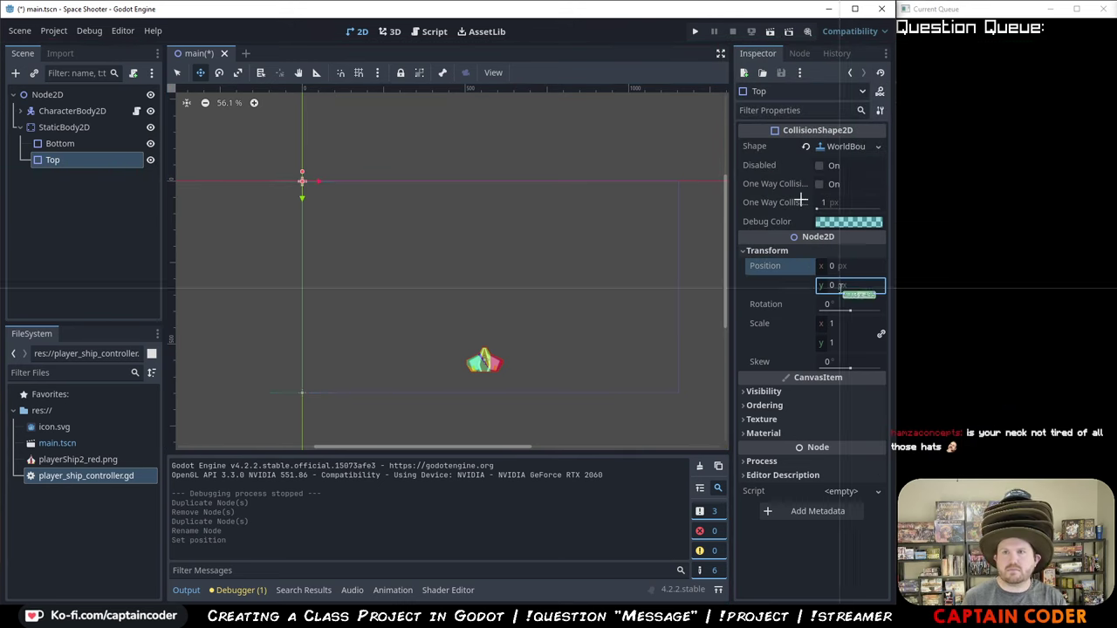
left_click_drag(774, 137, 893, 389)
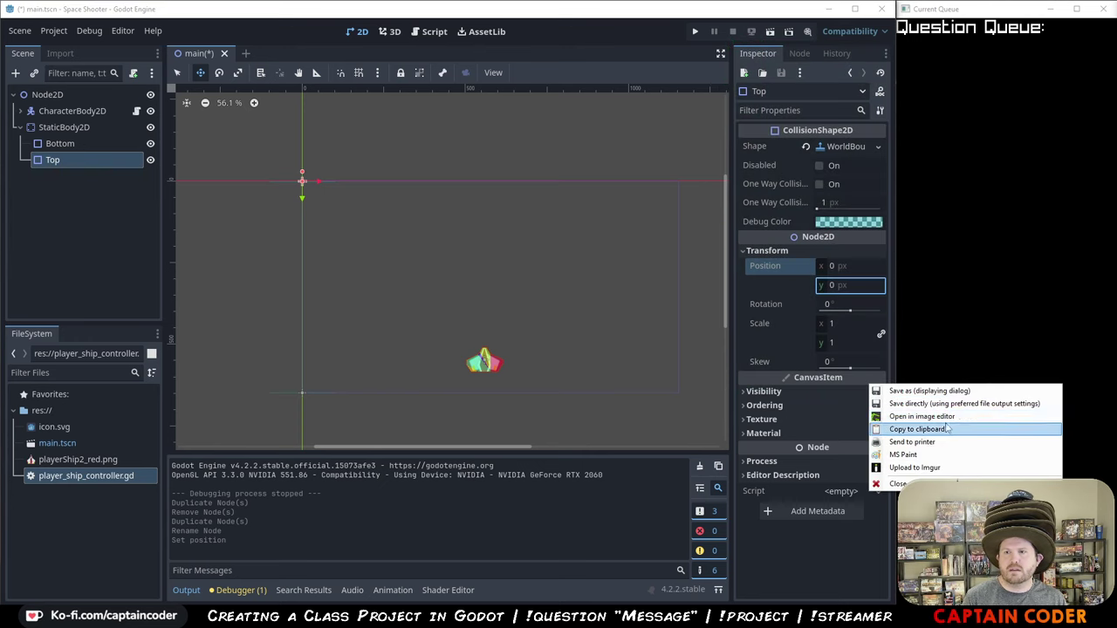
left_click(917, 429)
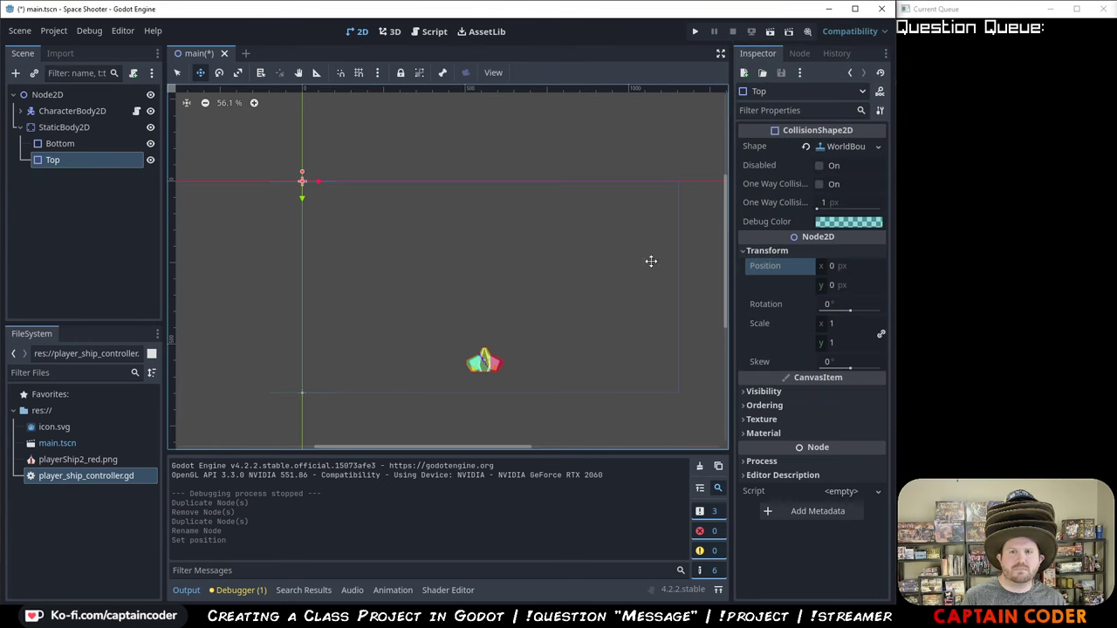
key("Print")
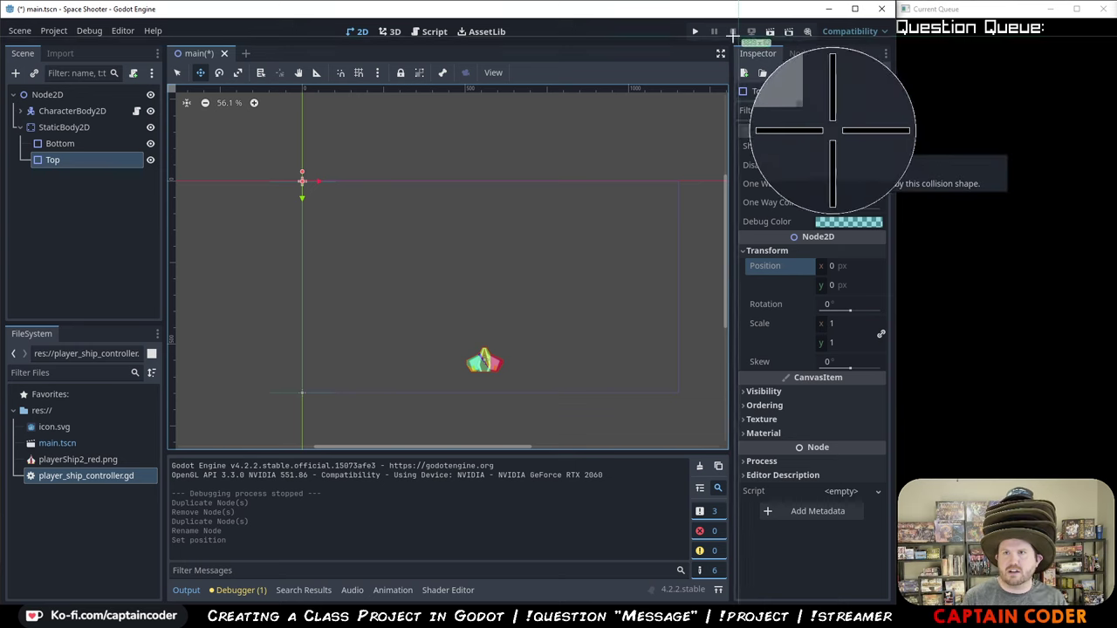
left_click_drag(783, 92, 885, 333)
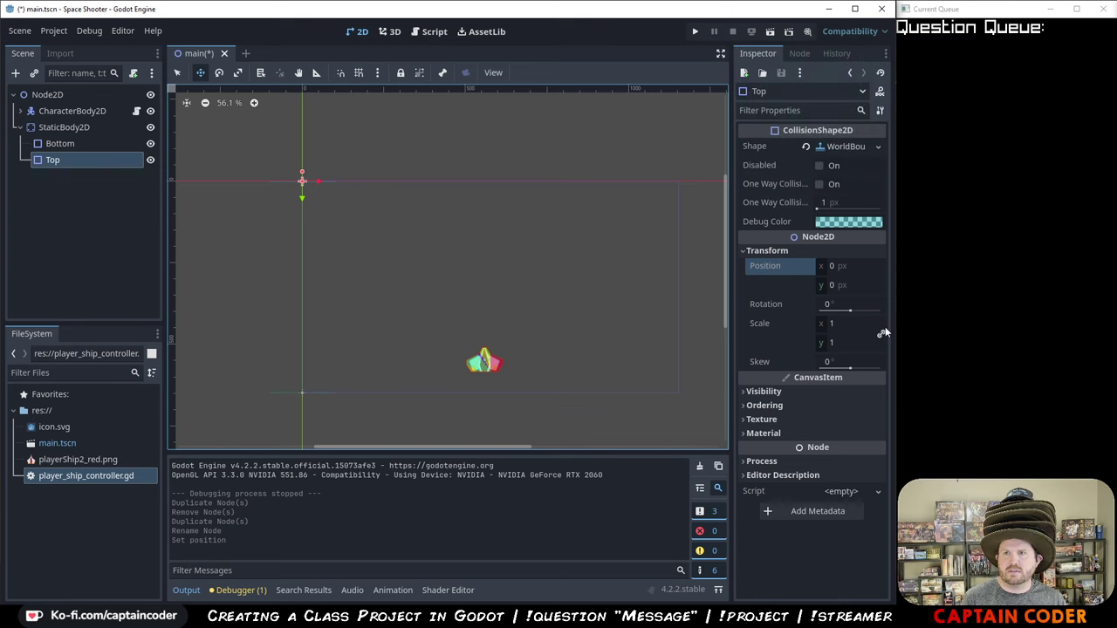
- Capture the Inspector with the Top node's Transform properties expanded and open the capture in the Greenshot image editor
key("Print")
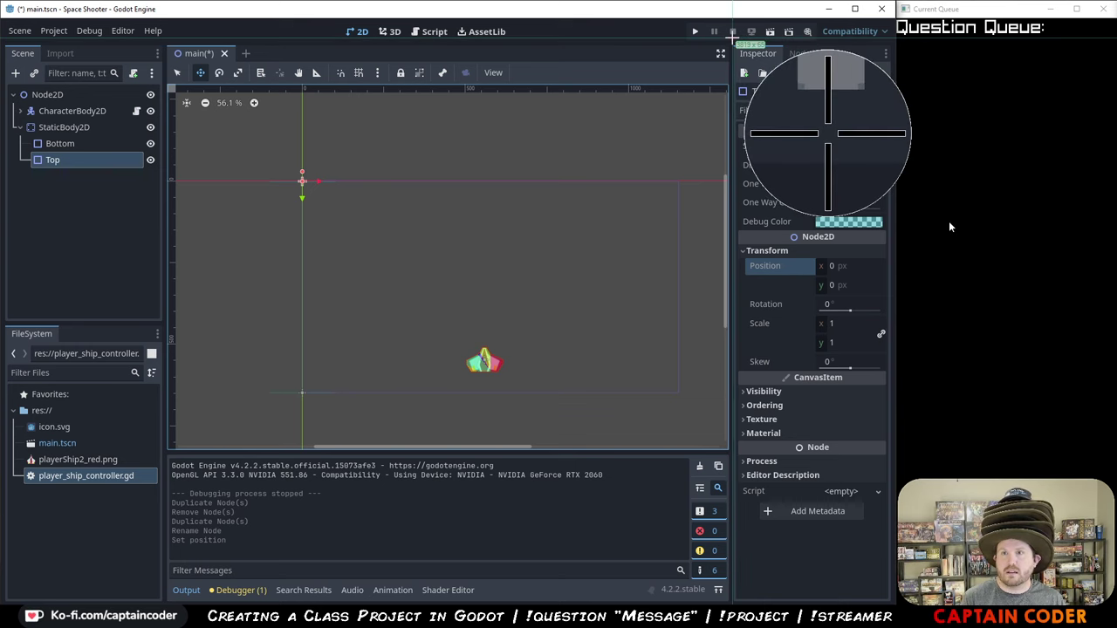
left_click_drag(731, 39, 891, 386)
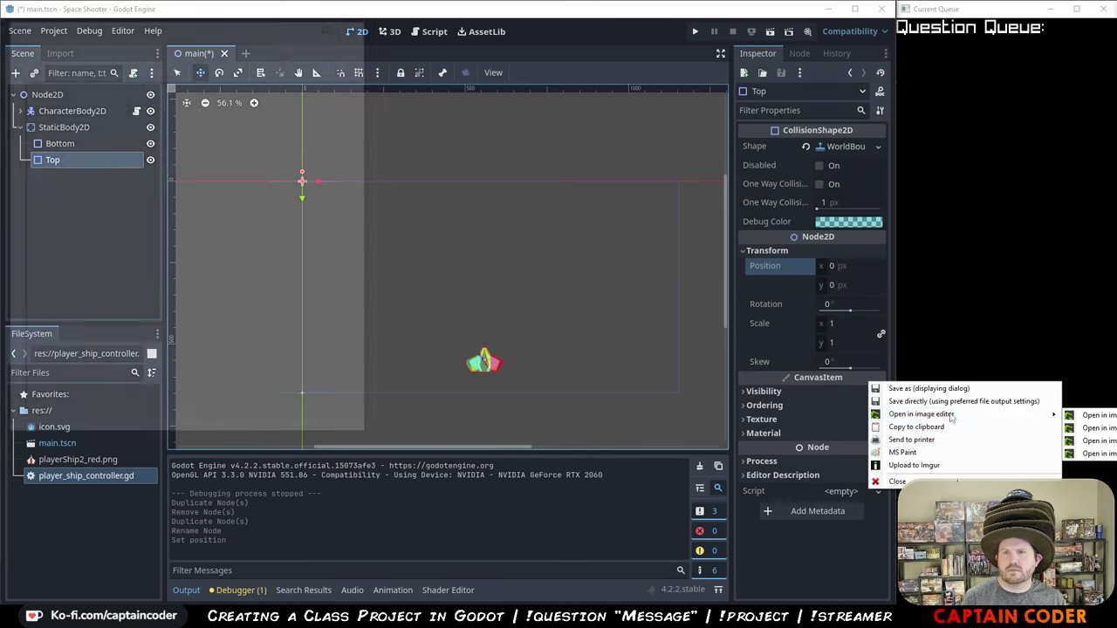
left_click(951, 414)
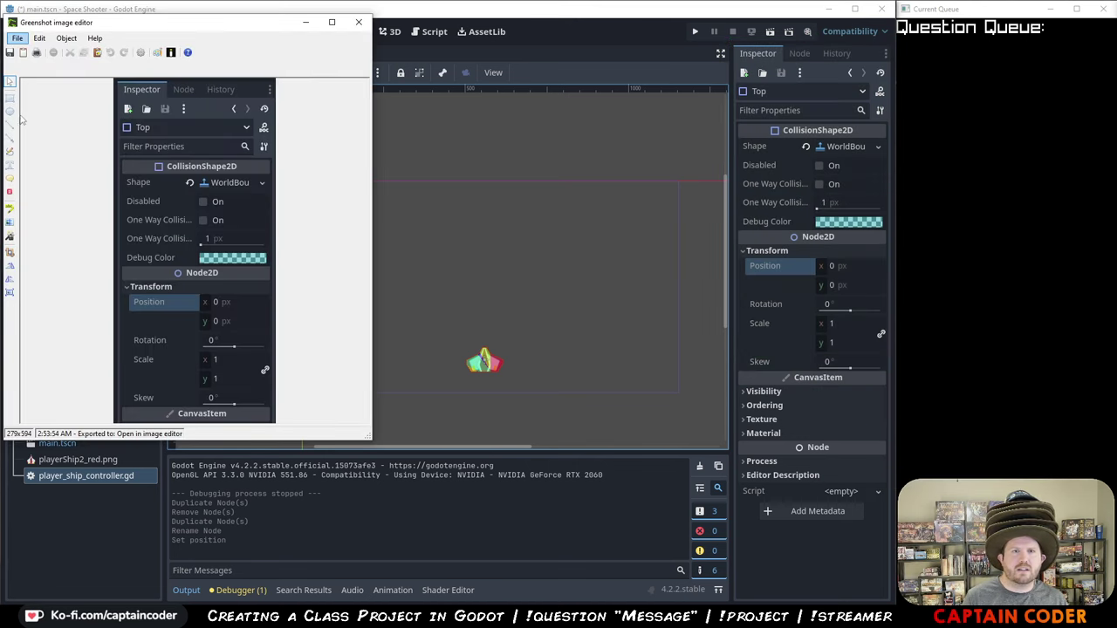
- Outline the Top node name, the Transform position section and the y position value in the capture with rectangles
left_click(11, 99)
left_click_drag(117, 120, 170, 133)
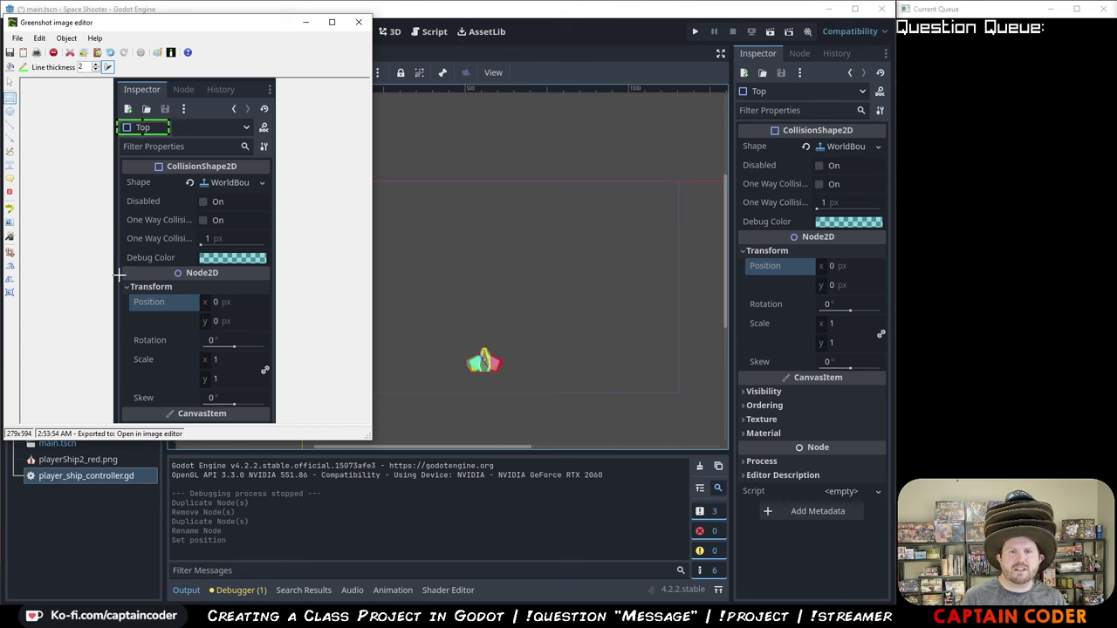
mouse_move(123, 277)
left_mouse_down()
mouse_move(206, 319)
mouse_move(277, 335)
left_mouse_up()
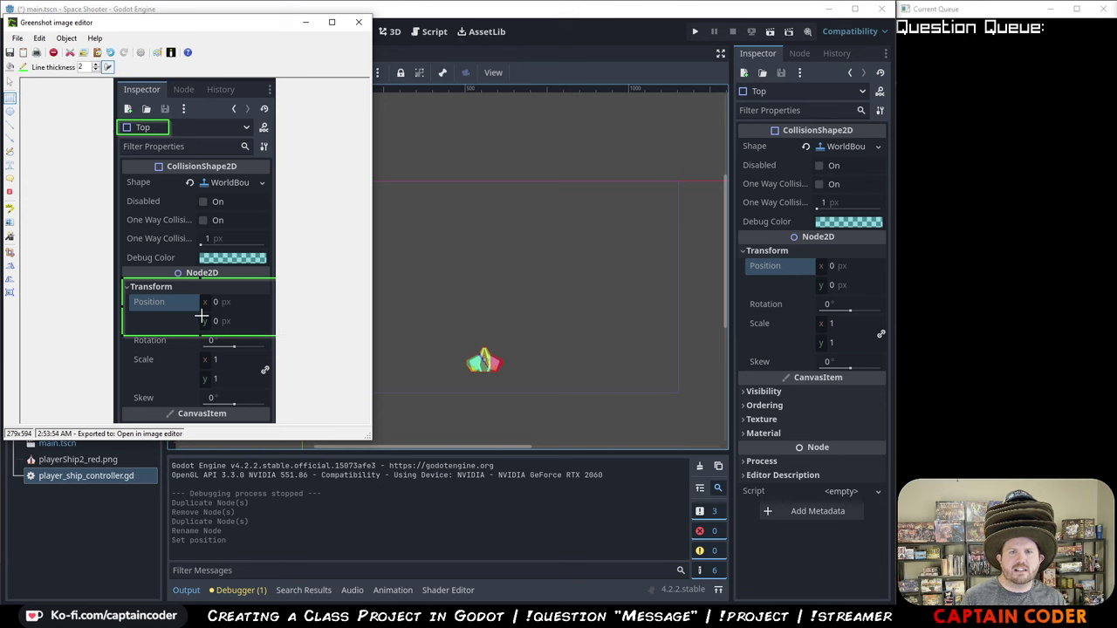
left_click_drag(197, 314, 238, 329)
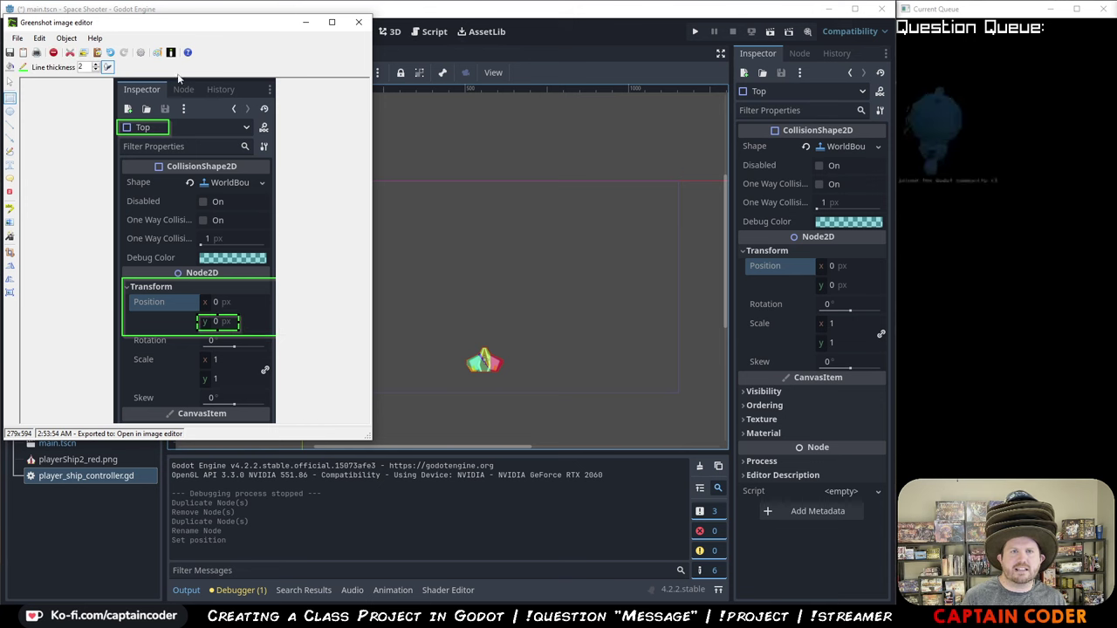
- Copy the annotated Top position image and paste it into the Google Docs document after the Rename image
left_click(17, 38)
left_click(73, 81)
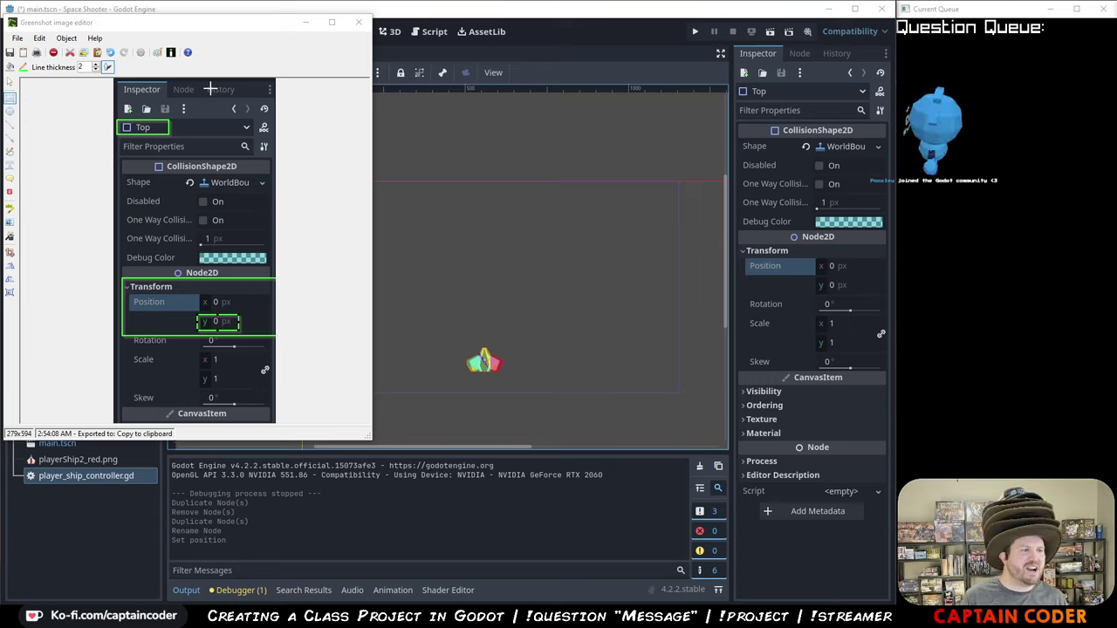
key("alt+Tab")
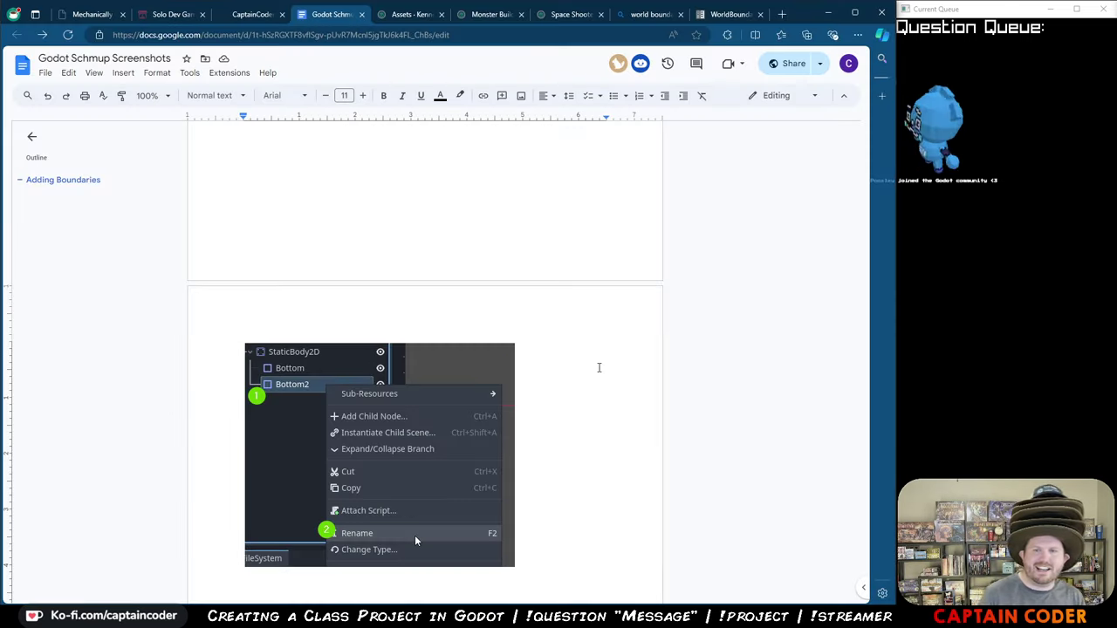
key("ctrl+v")
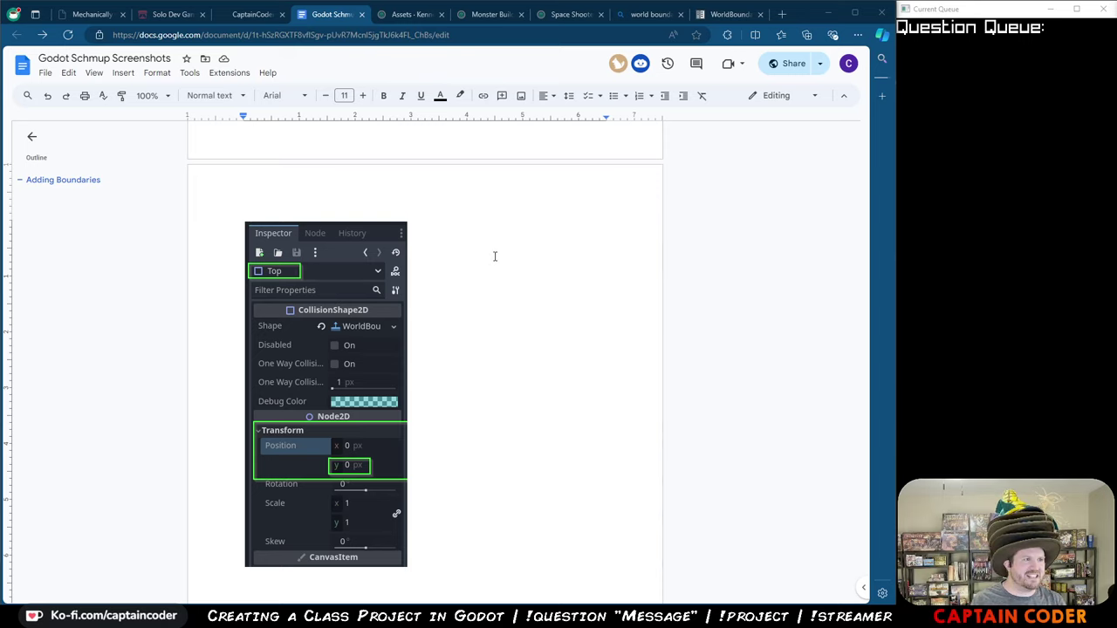
- Switch to Godot, expand the Top node's world boundary shape, and set its Normal y value to 1
key("alt+Tab")
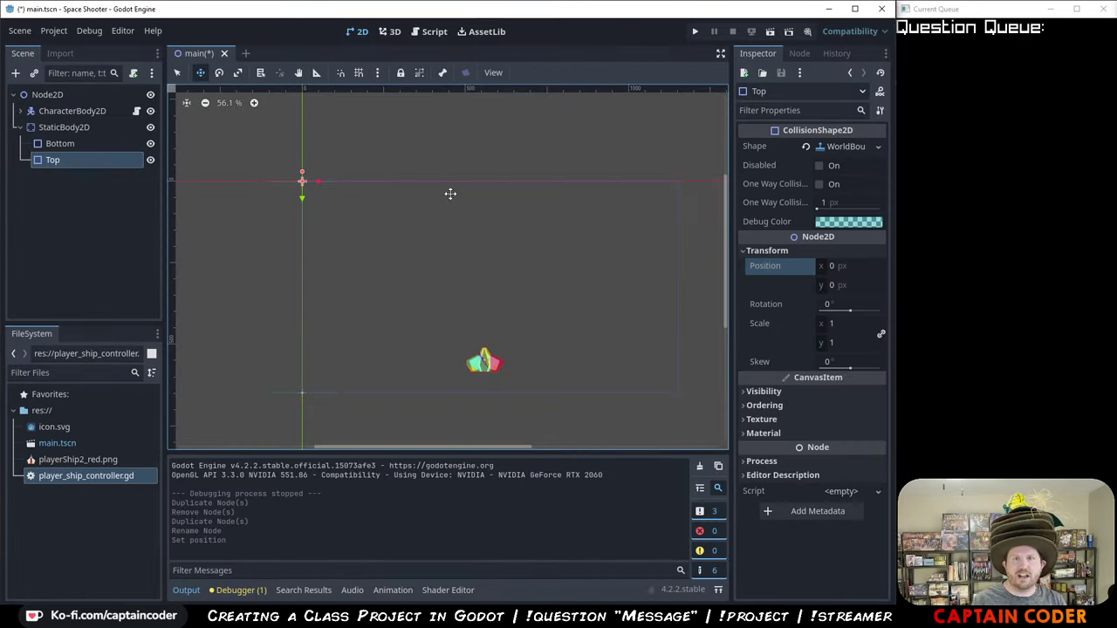
left_click(852, 150)
left_click(852, 150)
left_click(852, 150)
left_click(851, 150)
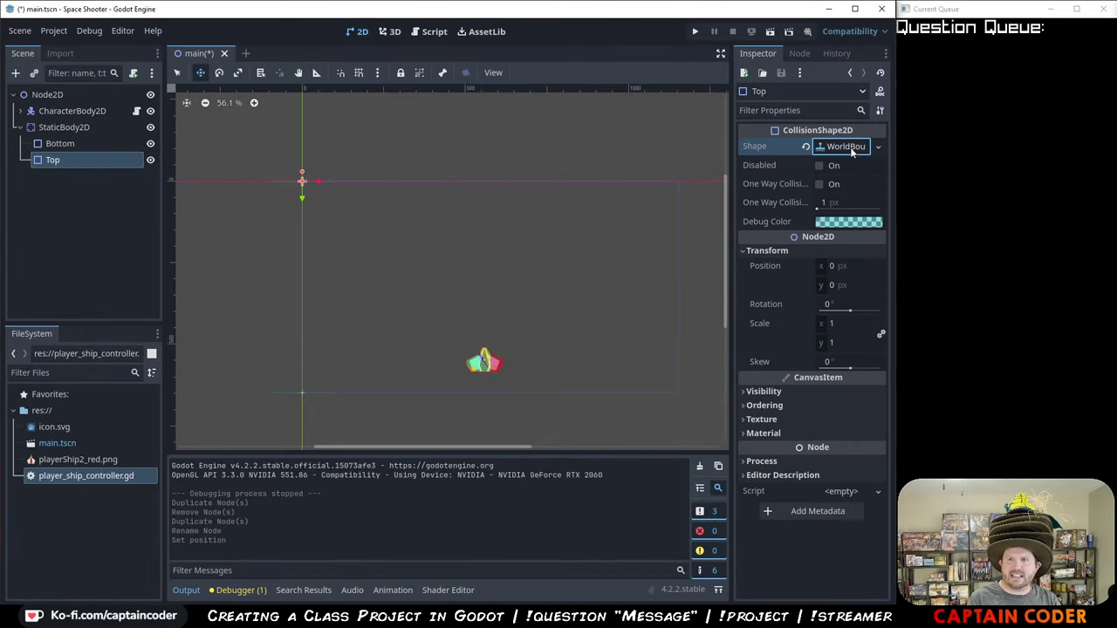
left_click(740, 252)
left_click(839, 148)
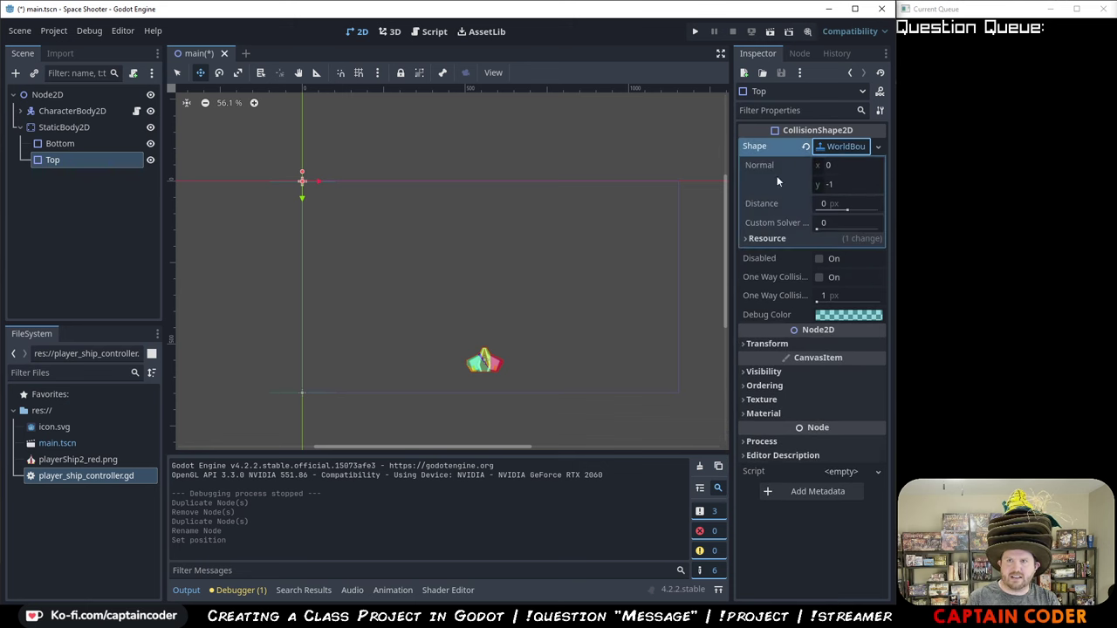
left_click(832, 187)
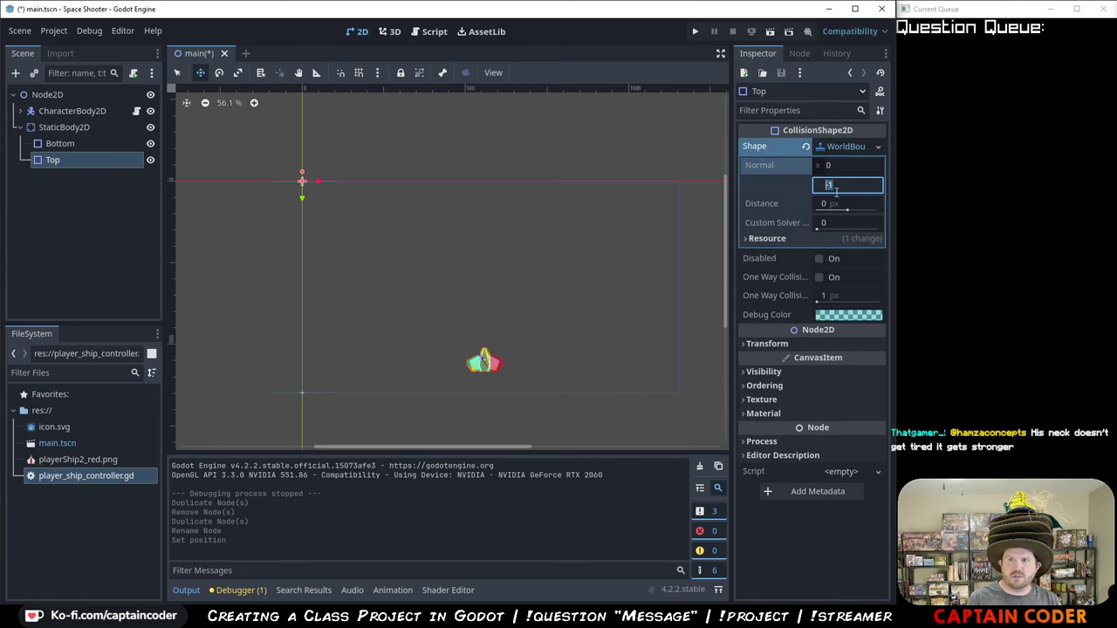
key("Return")
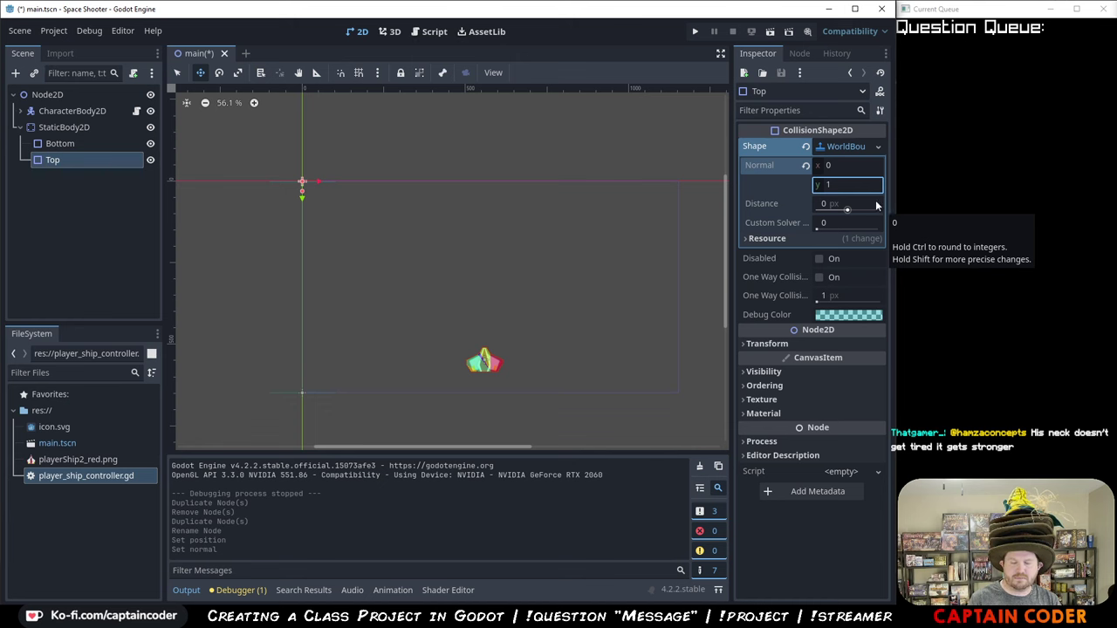
- Capture the Inspector with the Top node's shape properties expanded and open the capture in the Greenshot image editor
key("Print")
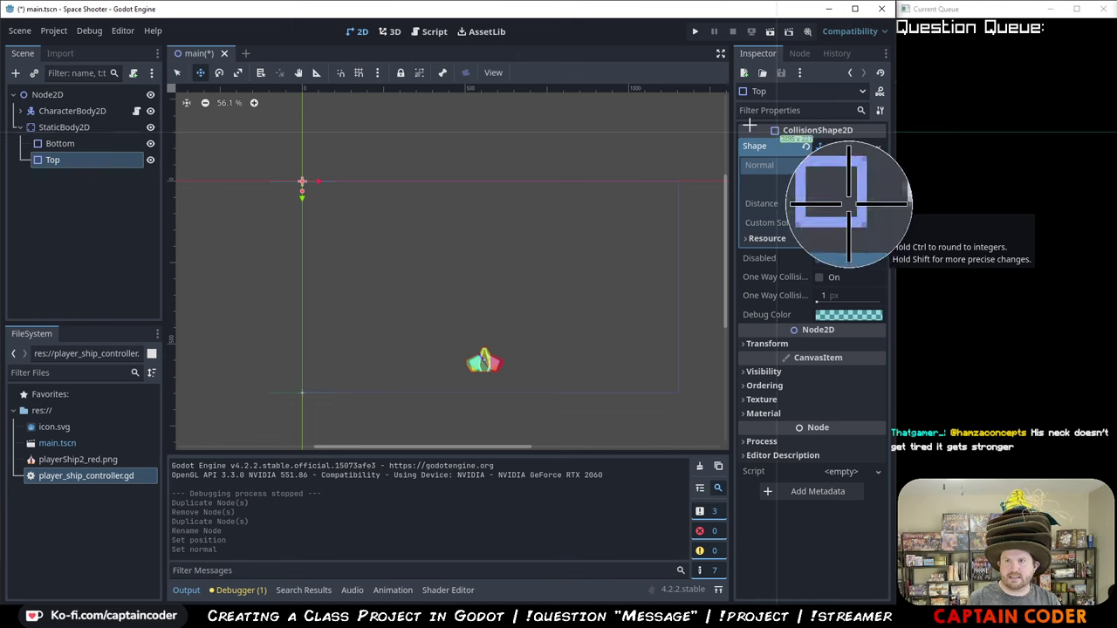
left_click_drag(731, 44, 905, 358)
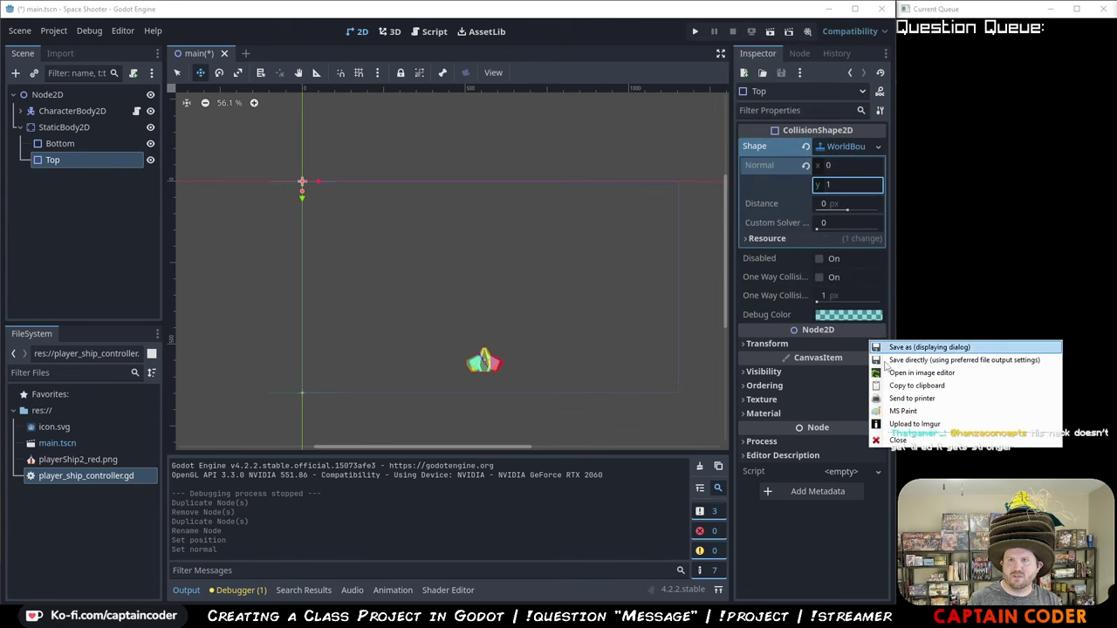
left_click(922, 373)
- Outline the Top node name, the Shape value and the Normal x and y rows in the capture with rectangles
left_click(11, 100)
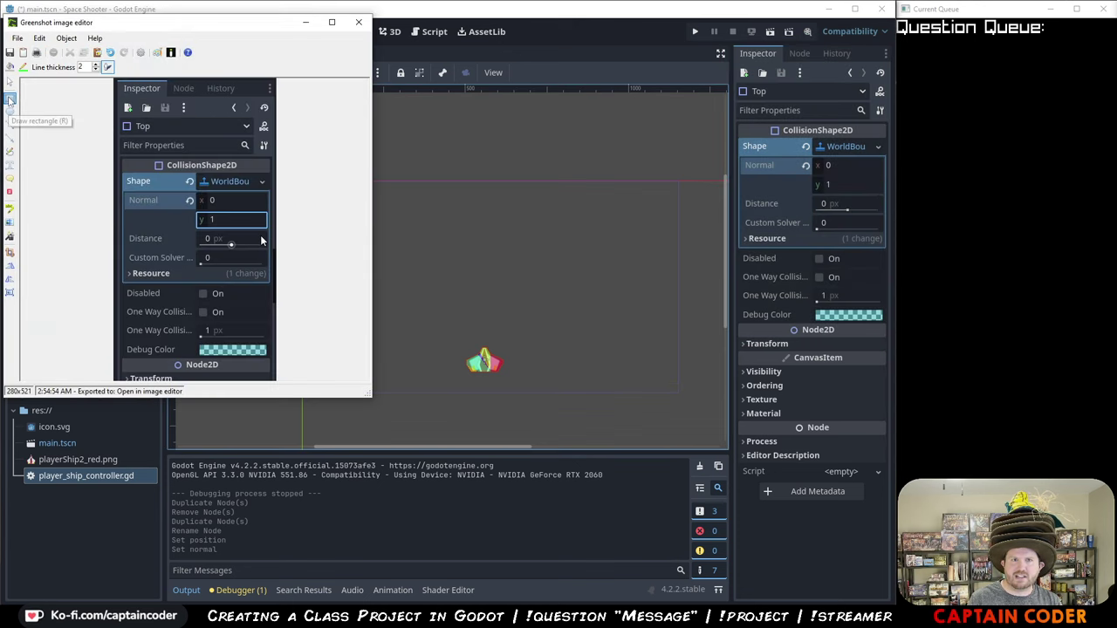
left_click_drag(115, 121, 226, 133)
left_click_drag(201, 173, 268, 188)
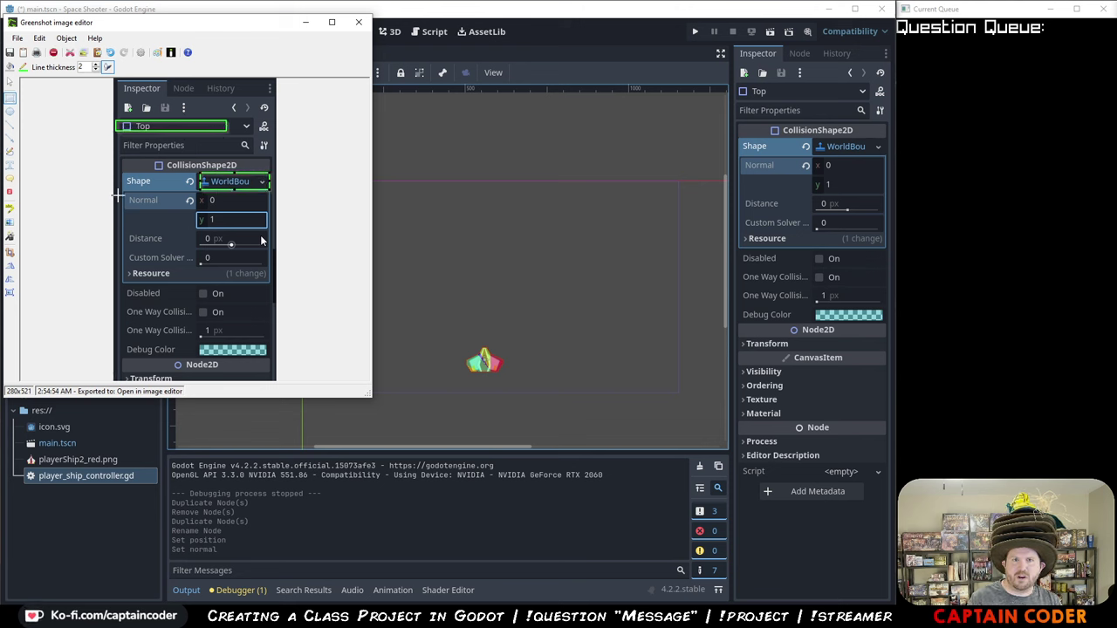
left_click_drag(122, 195, 272, 229)
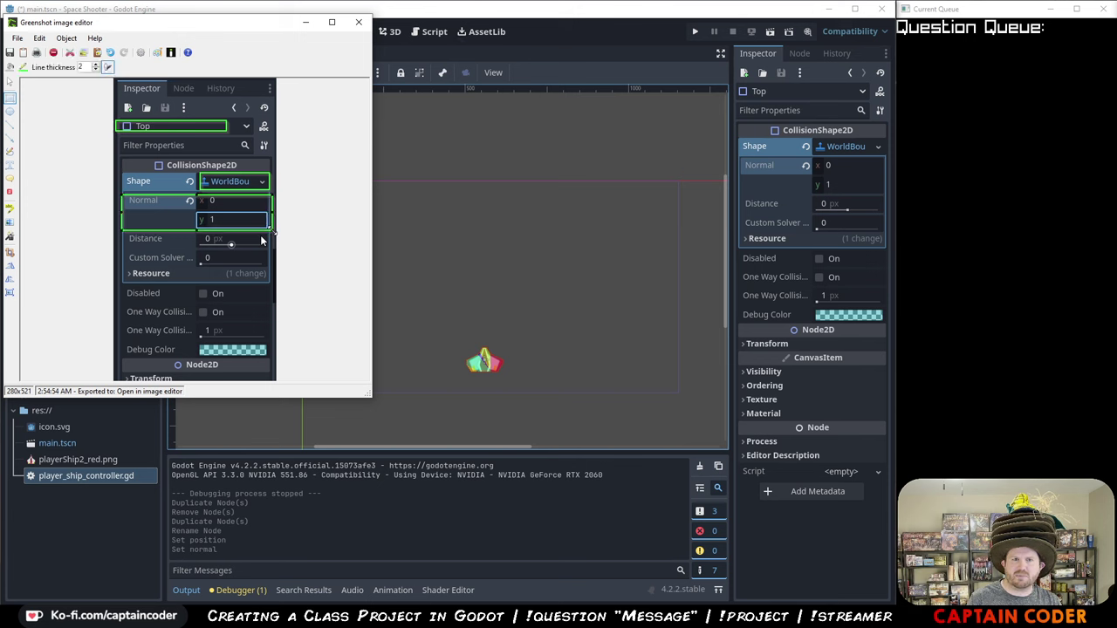
- Add counter labels 1 beside the Shape outline and 2 beside the Normal outline, and copy the annotated image to the clipboard
left_click(11, 191)
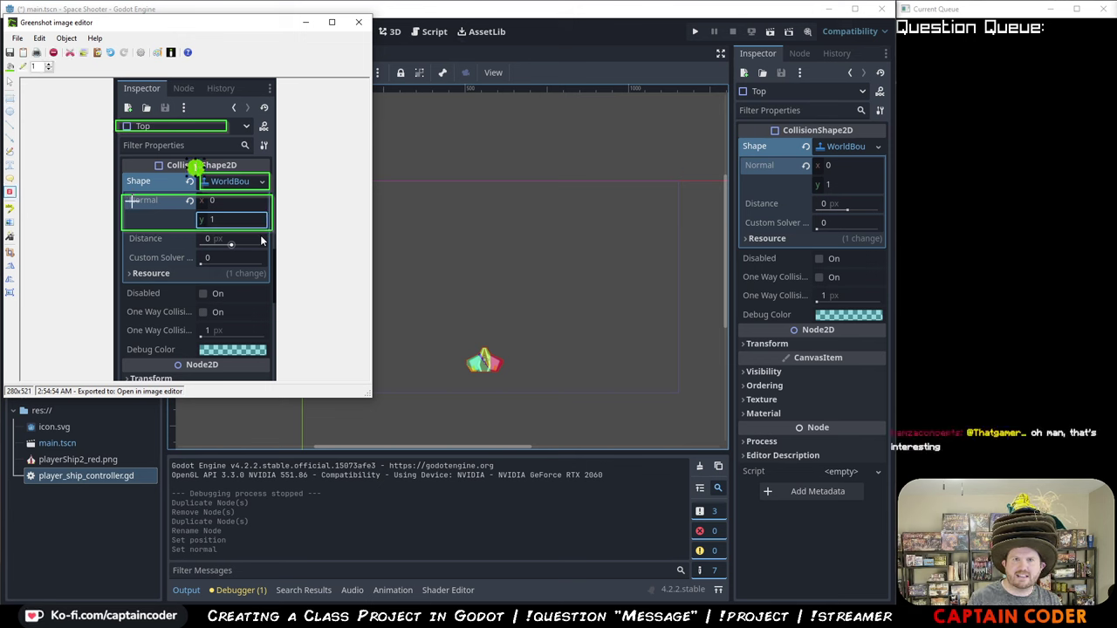
left_click(180, 219)
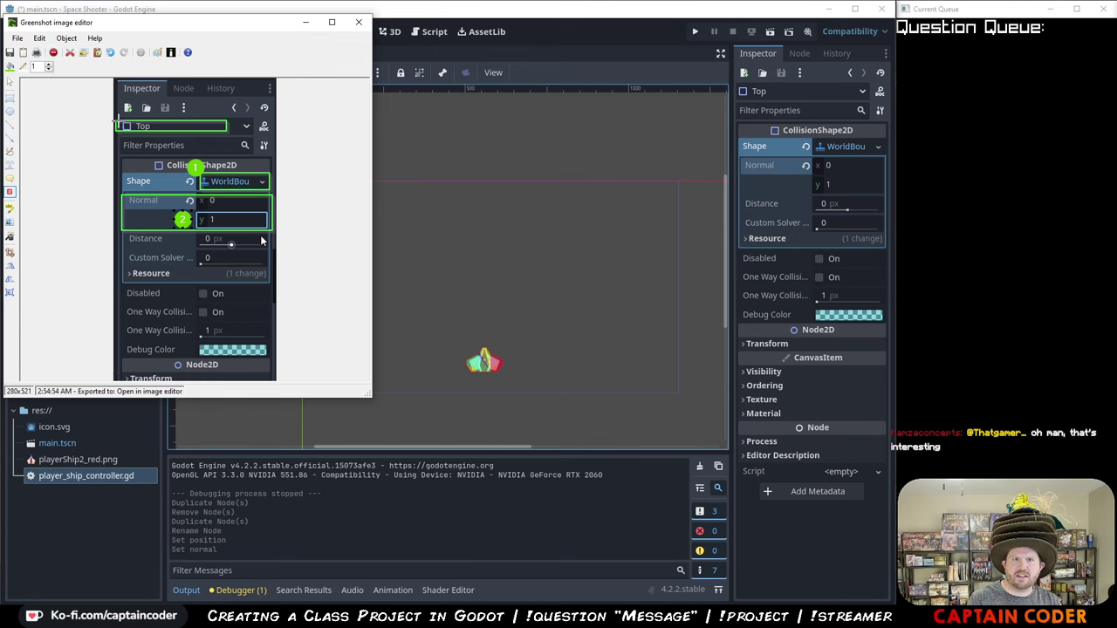
left_click(17, 39)
left_click(56, 77)
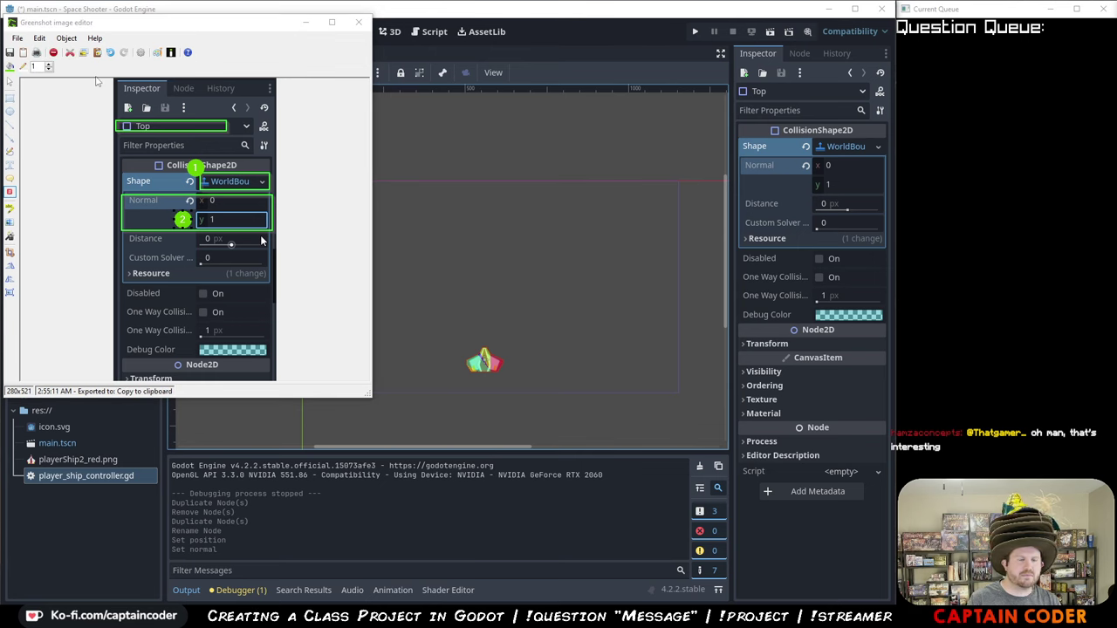
- Switch to the Google Docs document and paste the annotated Normal image on a new line after the Top position image
key("alt+Tab")
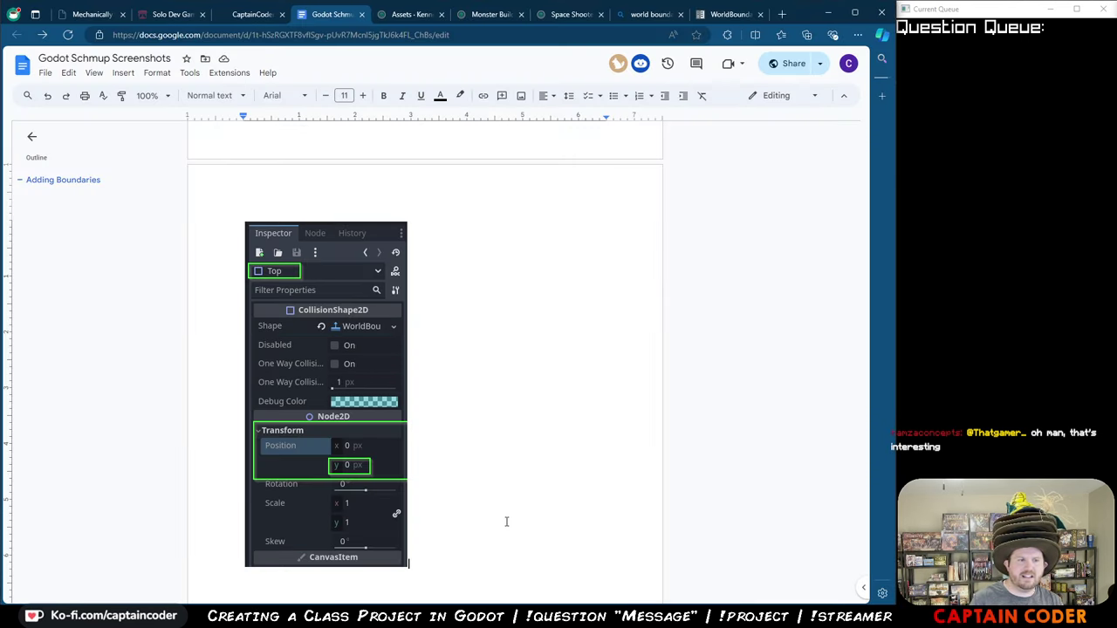
key("Return")
key("ctrl+v")
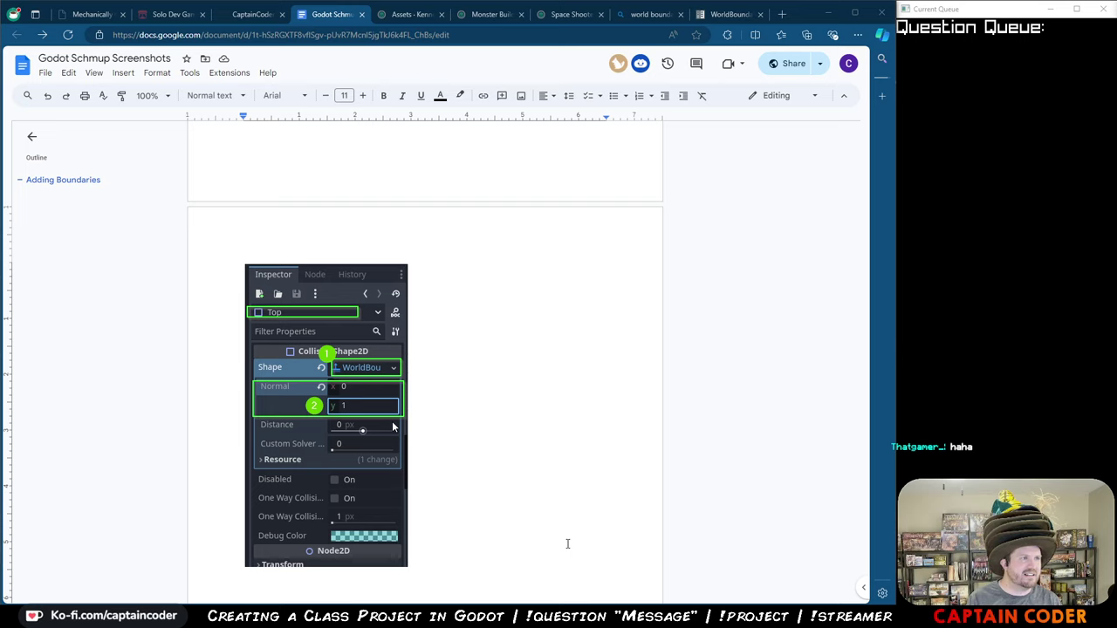
- Switch to Godot, run the project to test the boundaries, and close the game window
key("alt+Tab")
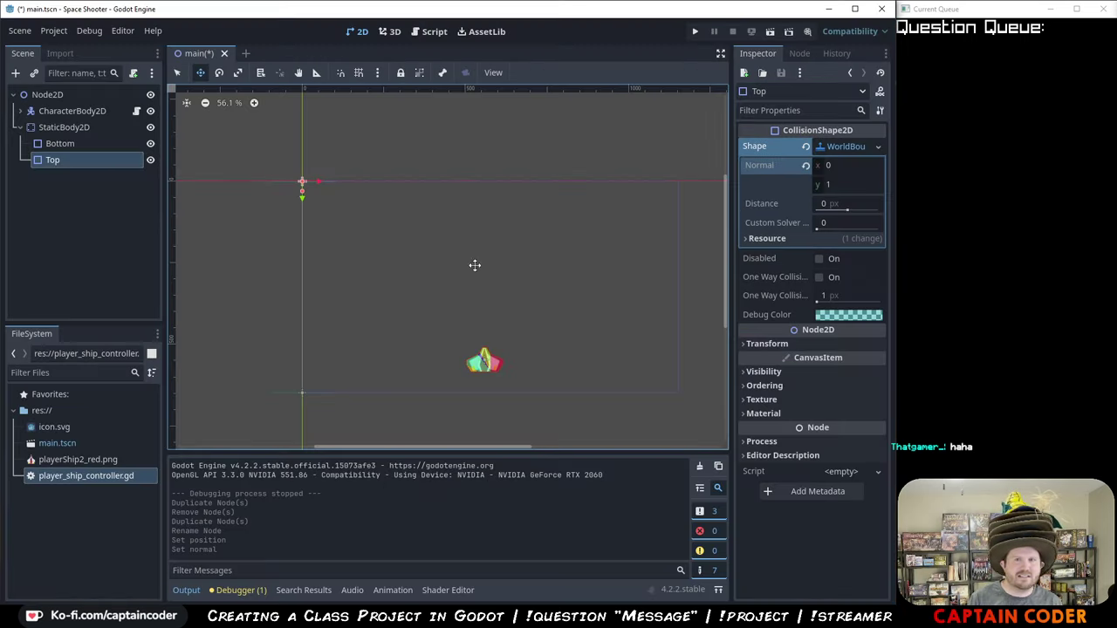
left_click(701, 32)
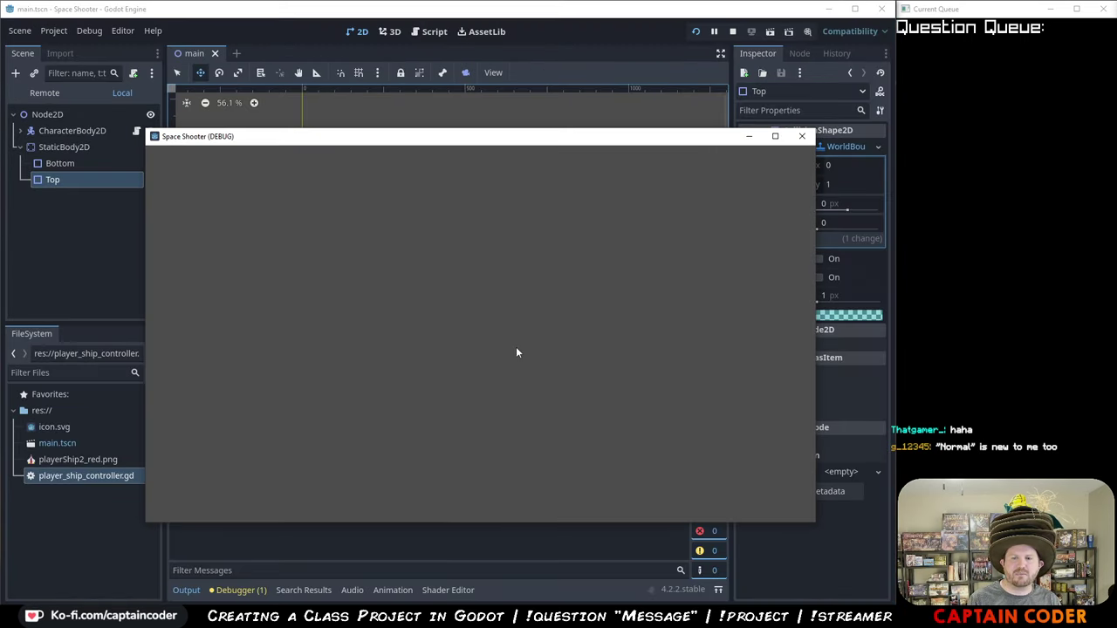
left_click(801, 136)
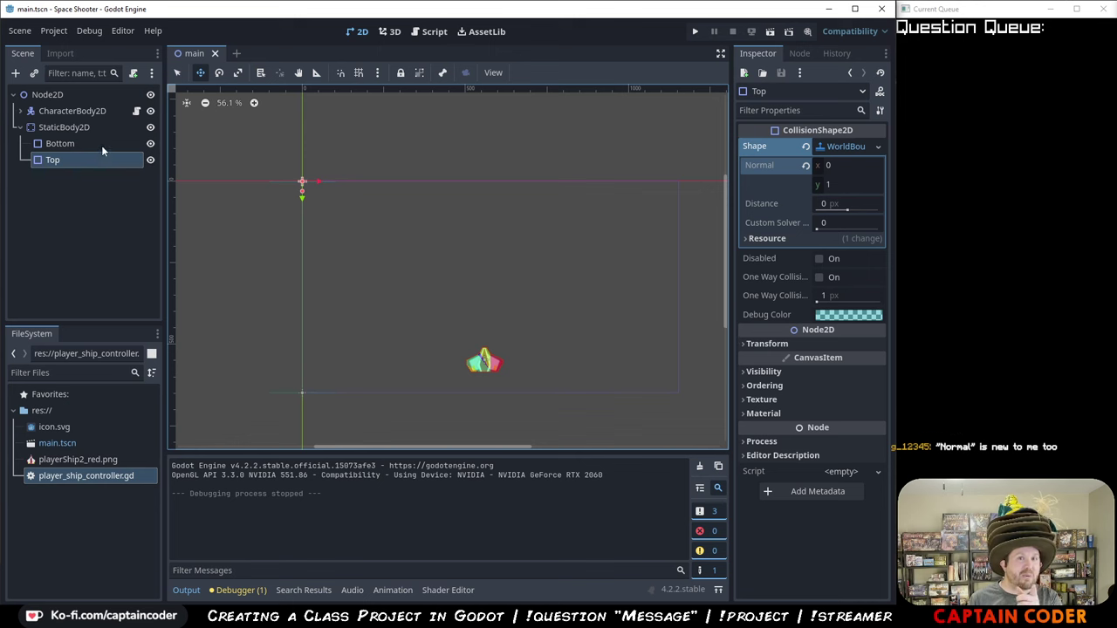
- Select the Bottom node and expand its world boundary shape properties
left_click(99, 144)
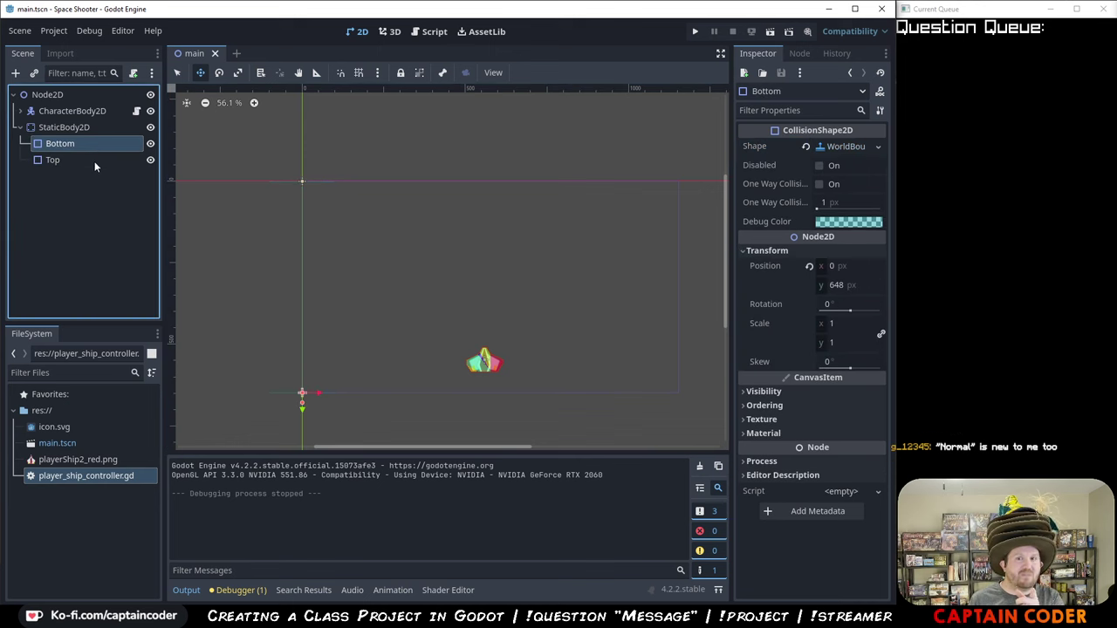
left_click(878, 148)
left_click(878, 147)
left_click(851, 147)
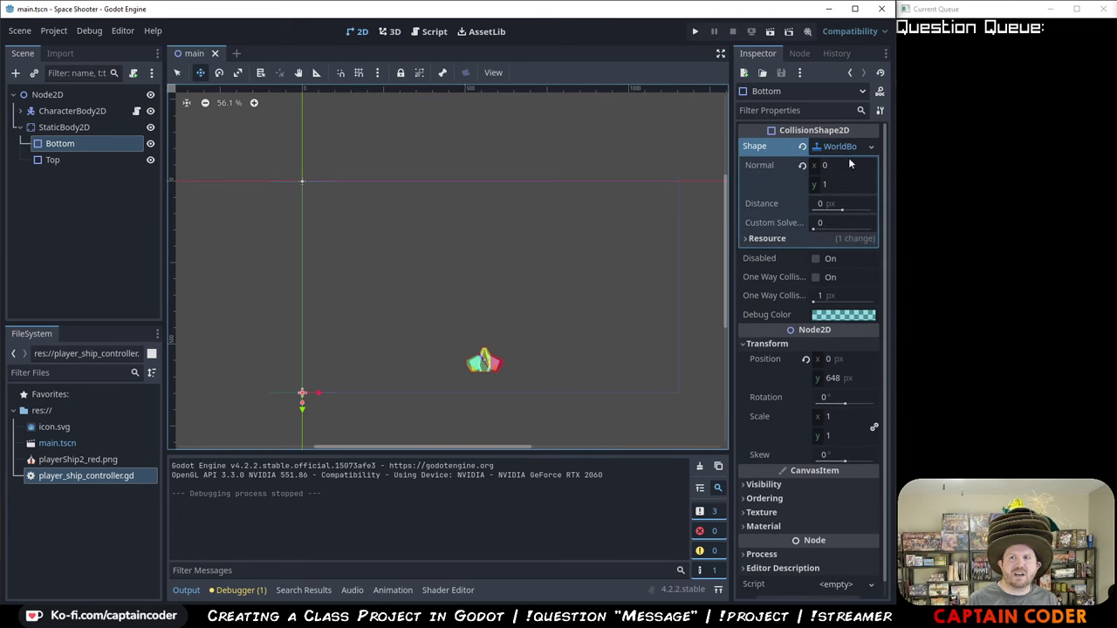
- Capture the Inspector with the Bottom shape's options showing Make Unique, and open the capture in the Greenshot image editor
right_click(843, 149)
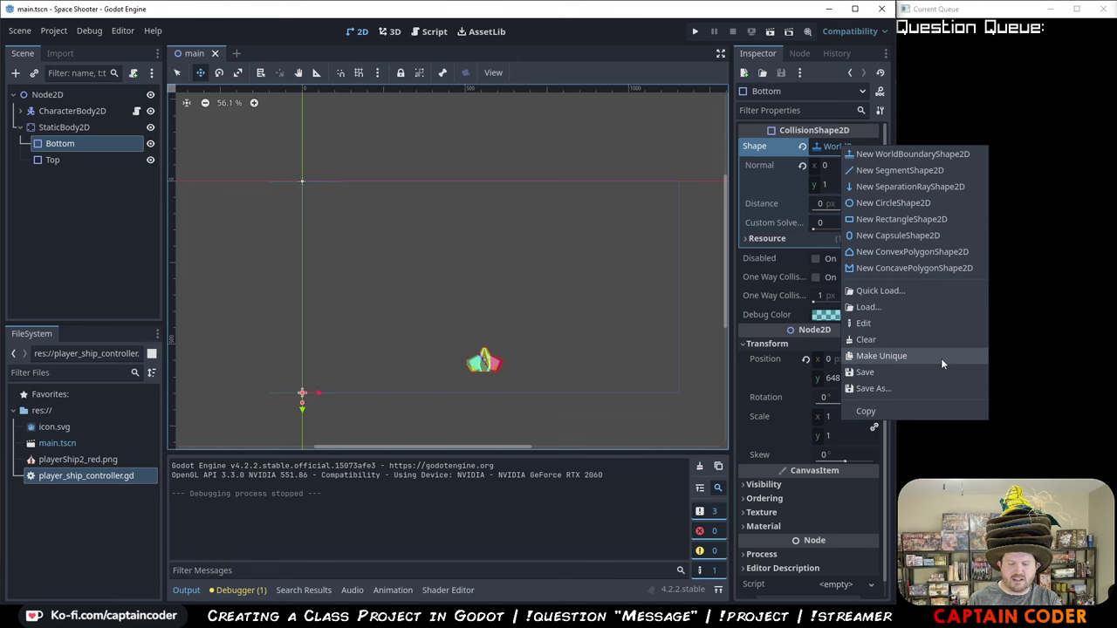
key("Print")
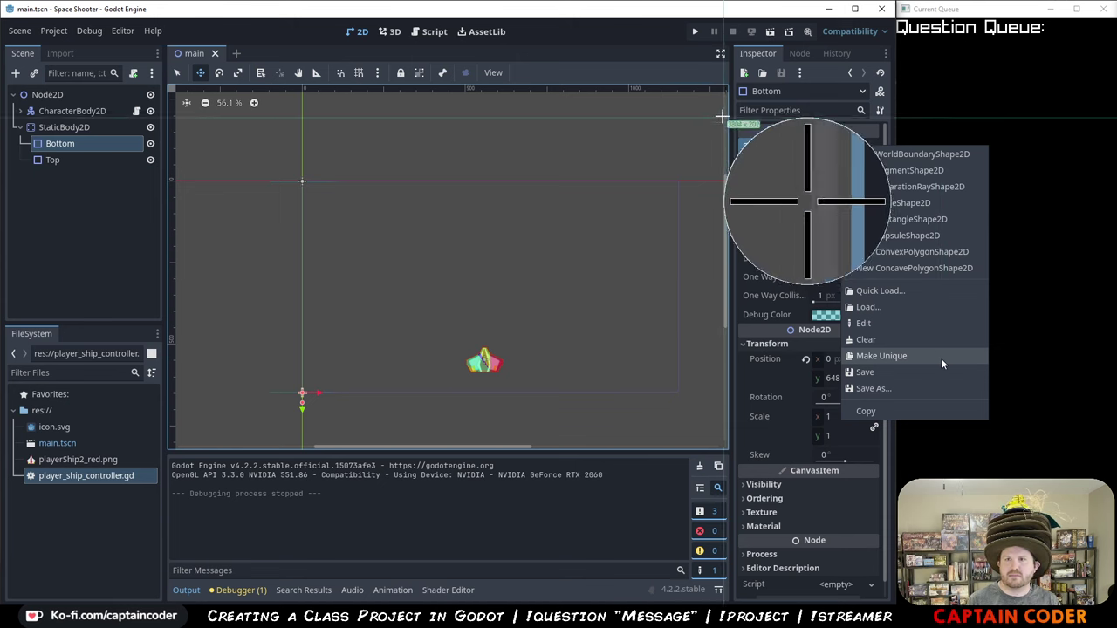
left_click_drag(722, 116, 995, 427)
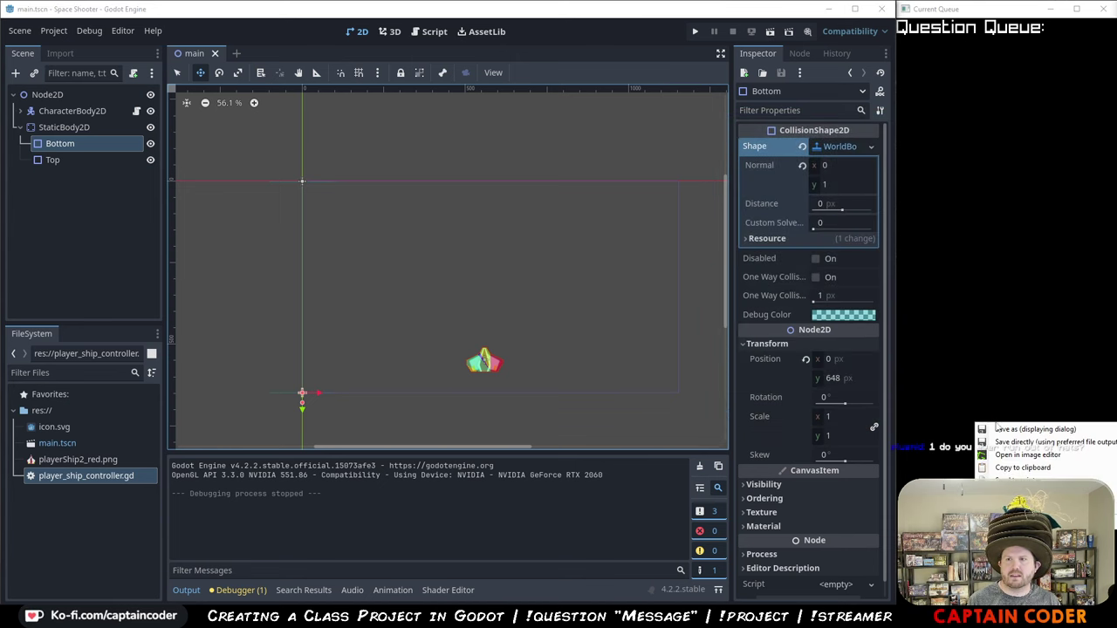
left_click(1026, 455)
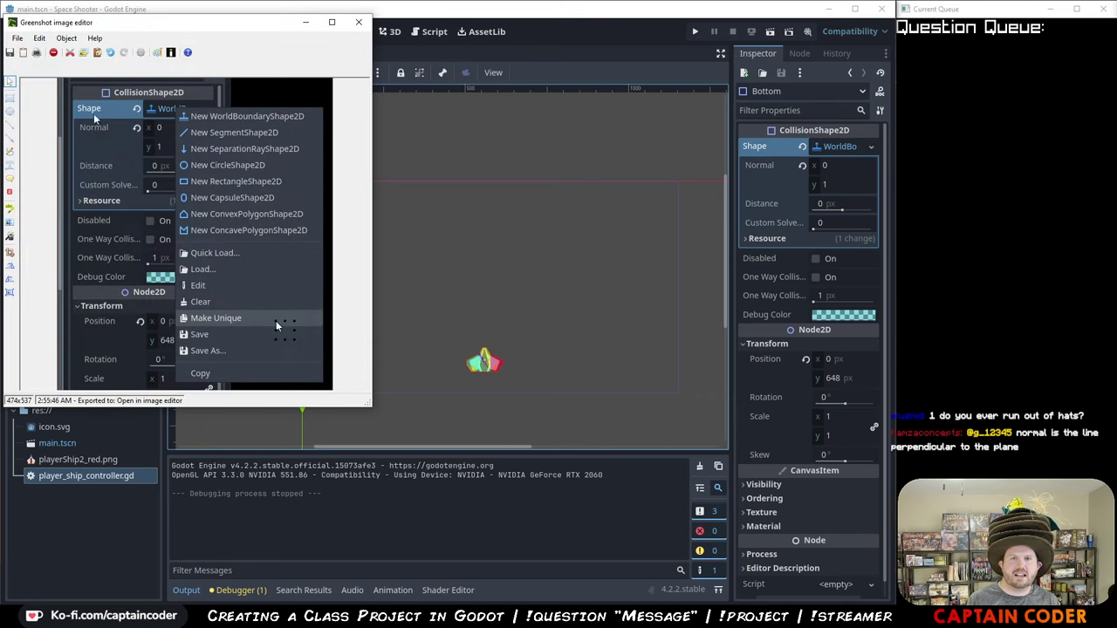
- Outline the Make Unique option in the capture with a rectangle and copy the annotated image to the clipboard
left_click(11, 102)
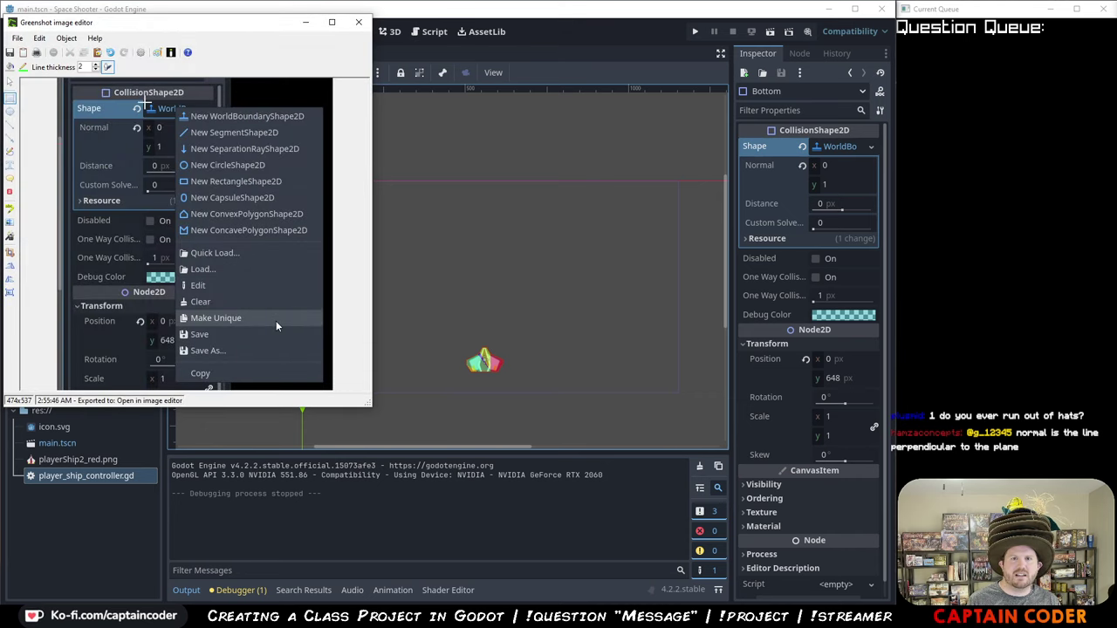
left_click_drag(175, 309, 327, 326)
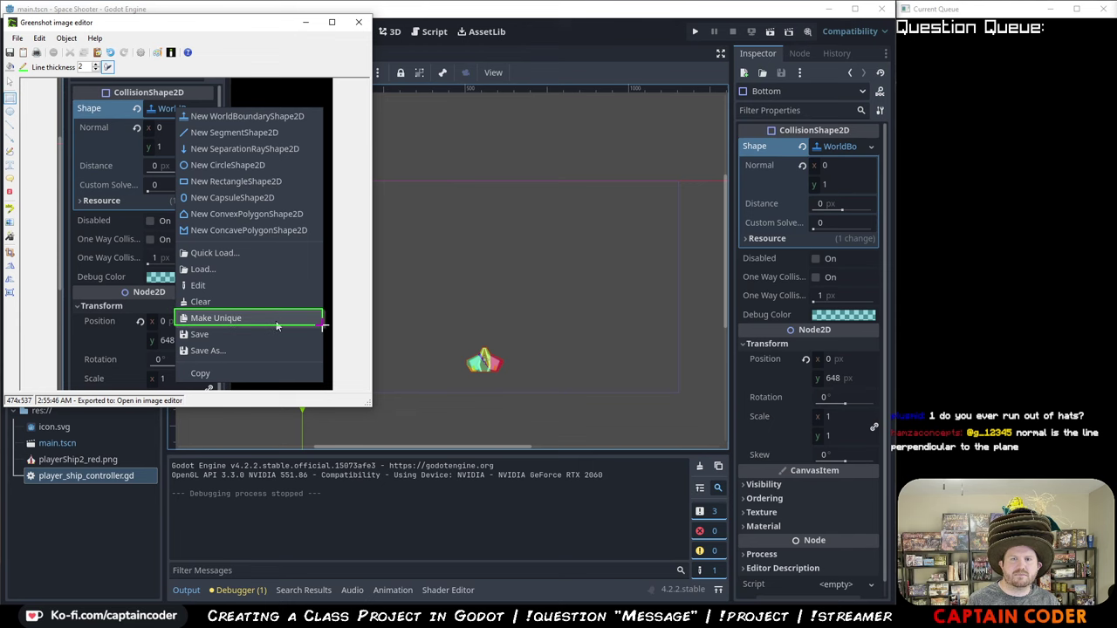
left_click(17, 38)
left_click(55, 76)
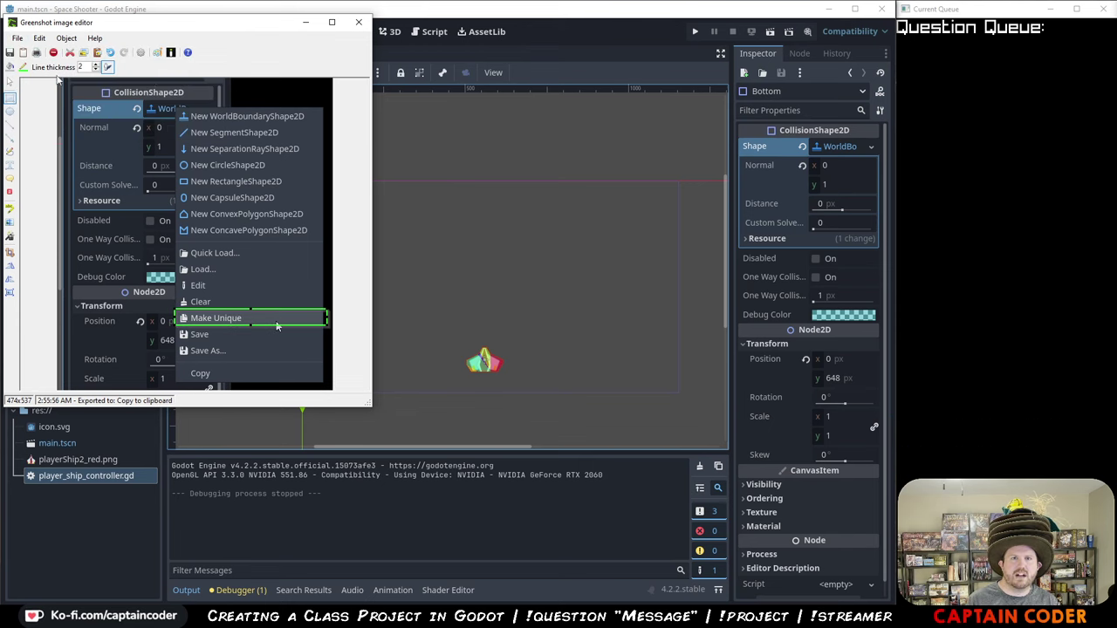
- Switch to the Google Docs document and paste in the annotated Make Unique image
key("alt+Tab")
scroll(553, 326, "down", 3)
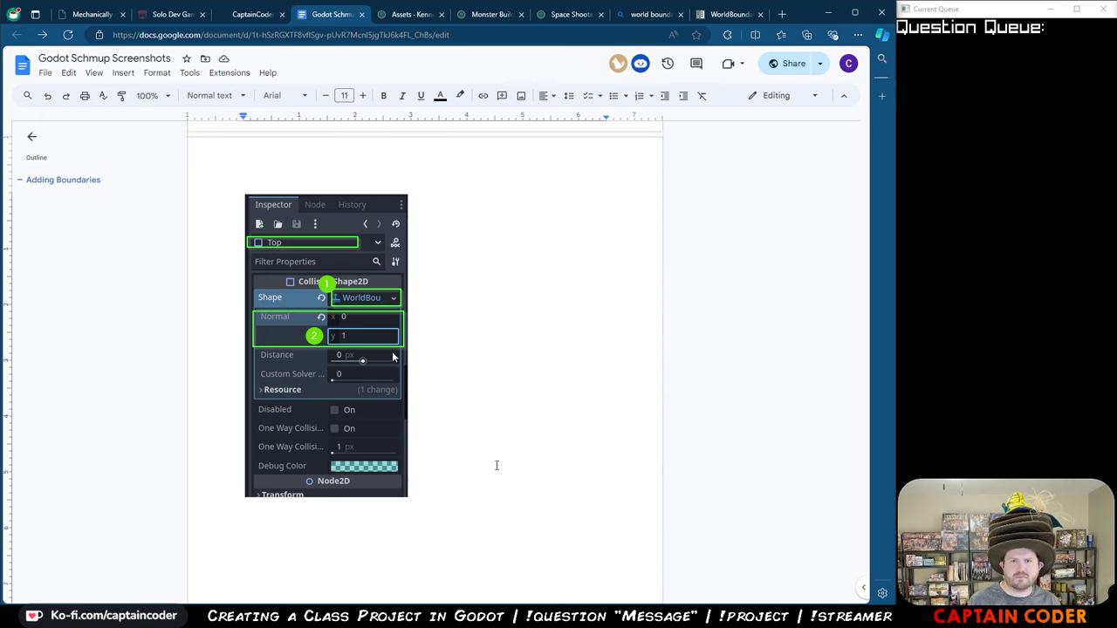
key("ctrl+v")
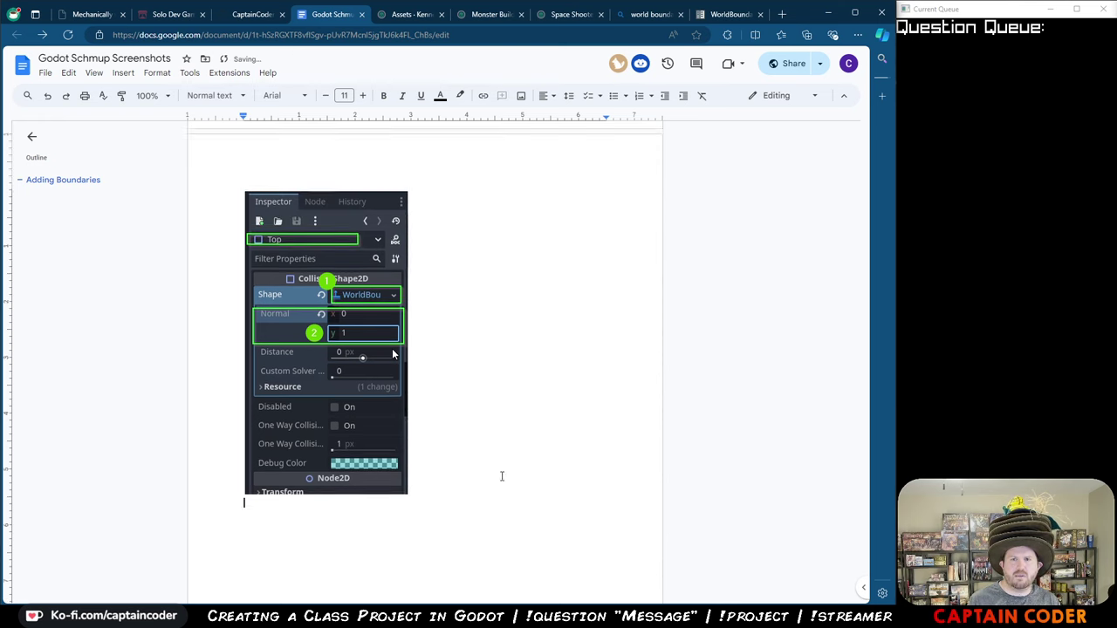
scroll(478, 384, "up", 5)
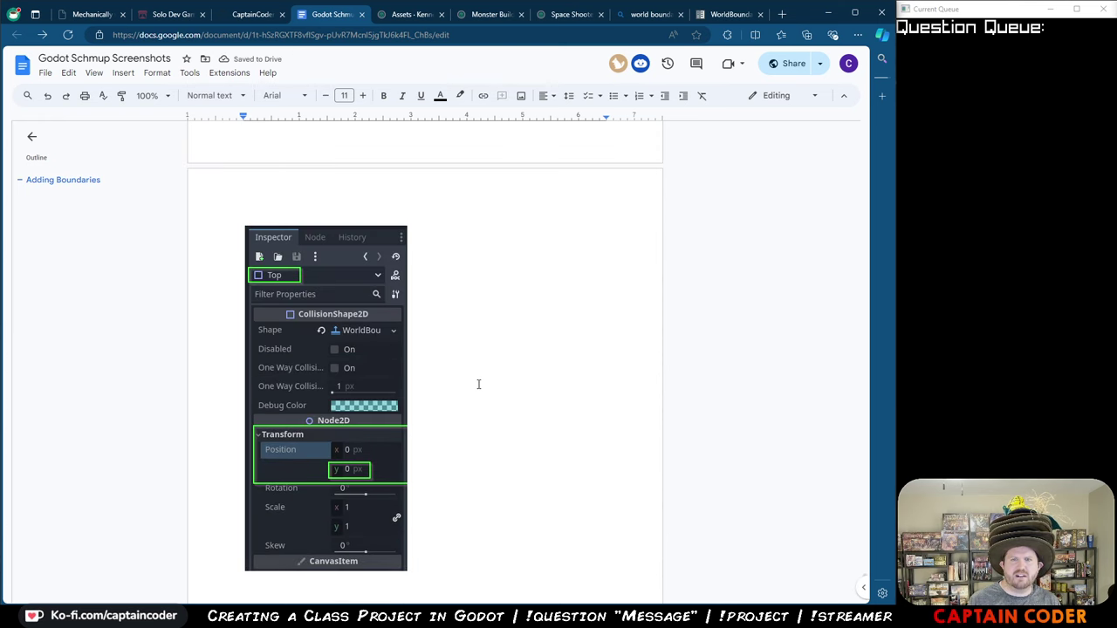
key("ctrl+v")
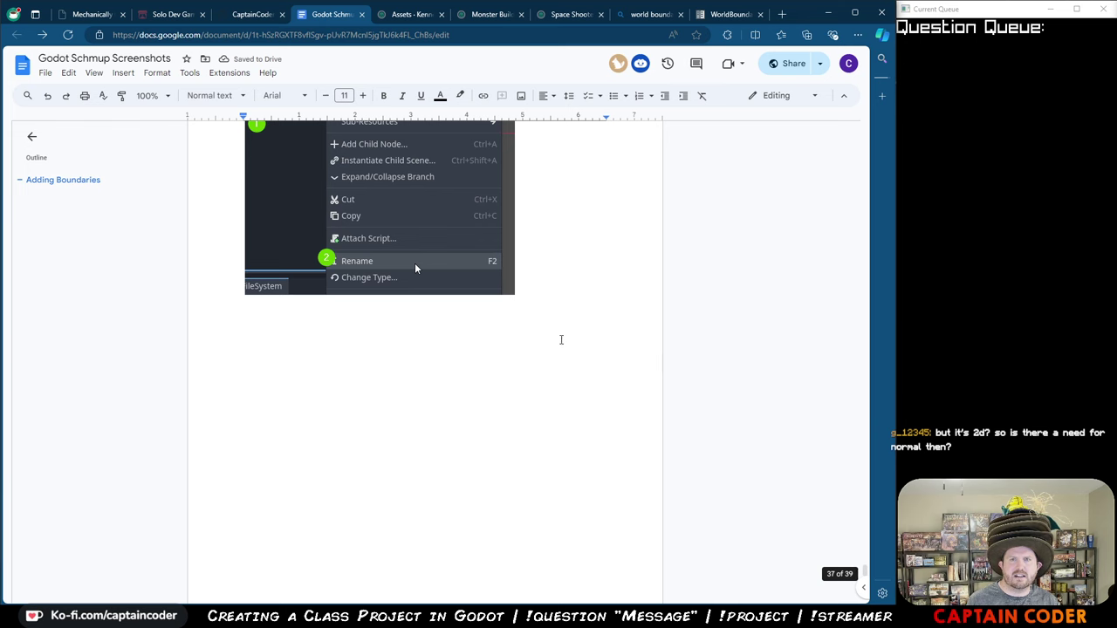
scroll(562, 339, "up", 2)
key("ctrl+v")
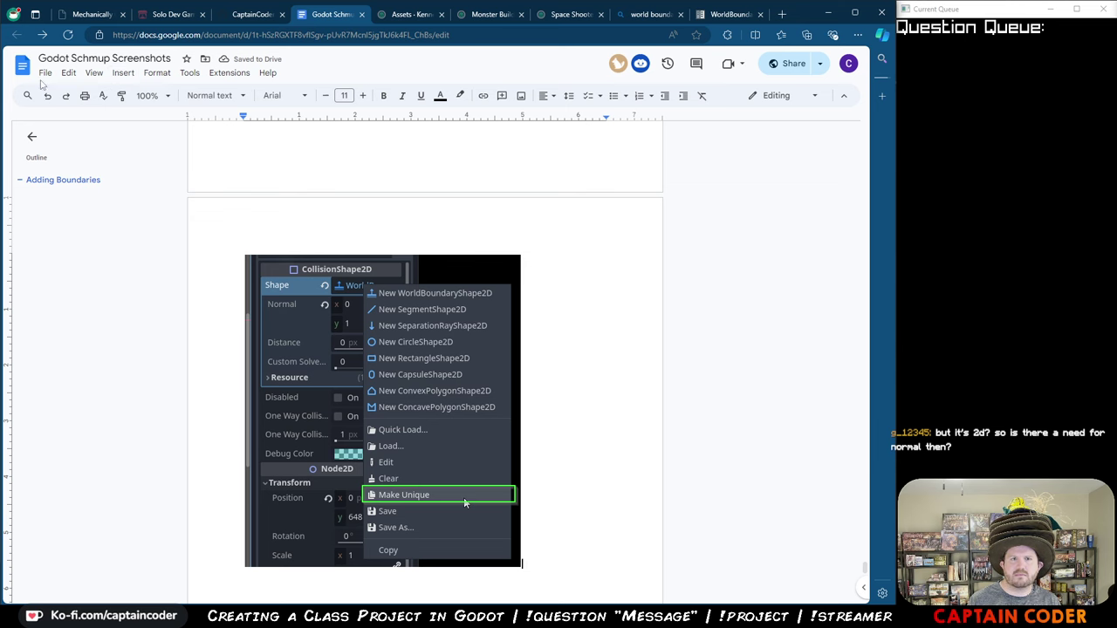
- Move the Make Unique image directly before the Top node's Normal image in the document
left_click(421, 309)
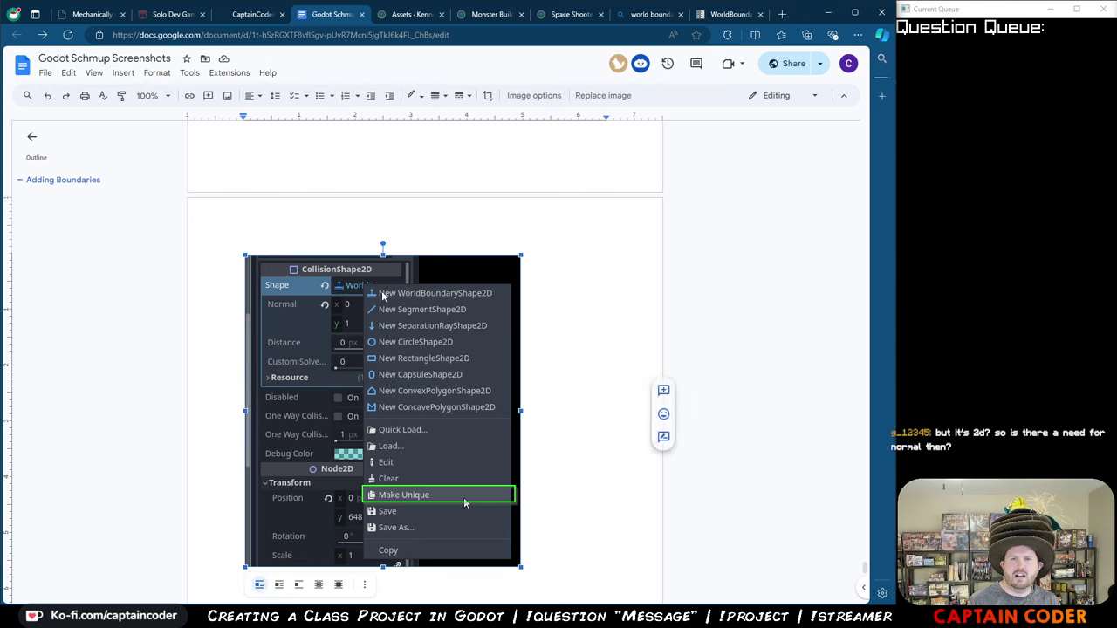
key("ctrl+v")
scroll(421, 309, "down", 4)
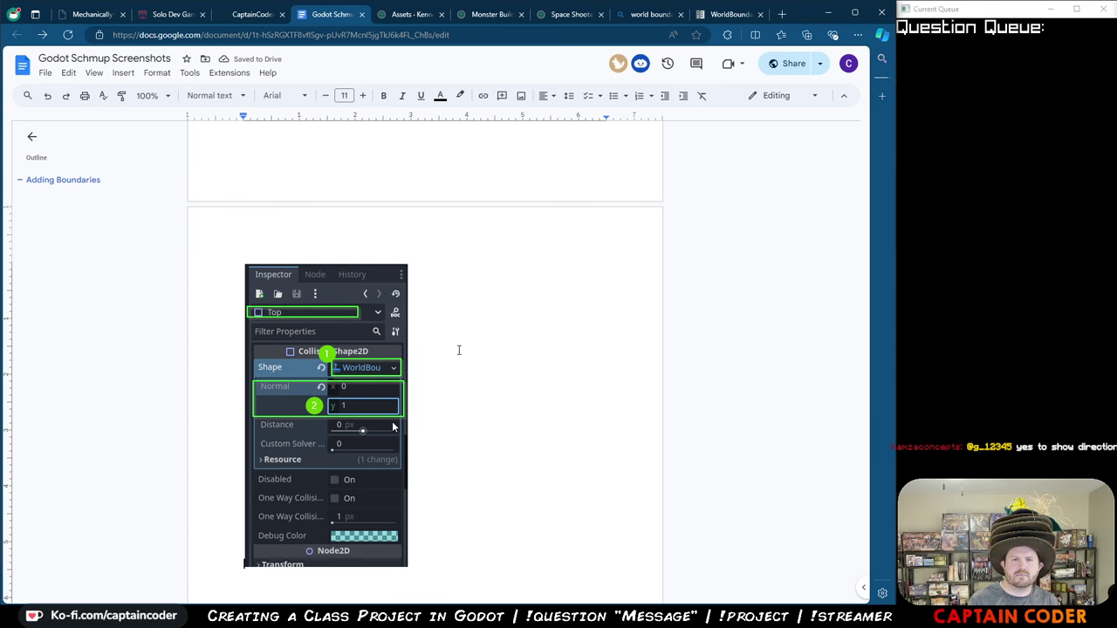
key("ctrl+v")
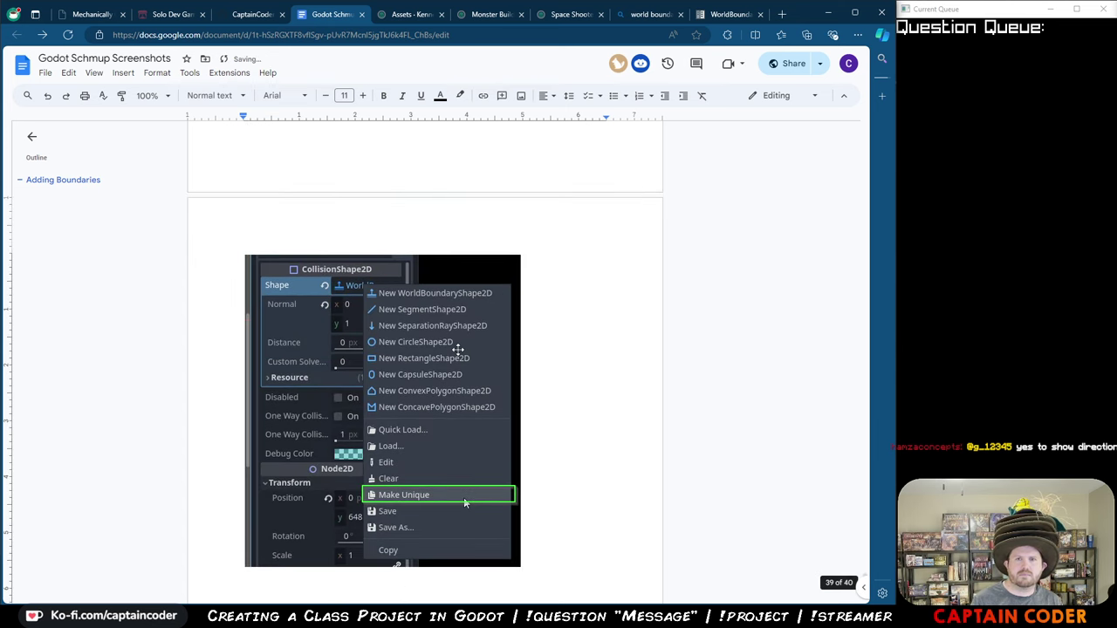
- Switch to Godot, make the Bottom node's world boundary shape unique, and set its Normal y value to -1
key("alt+Tab")
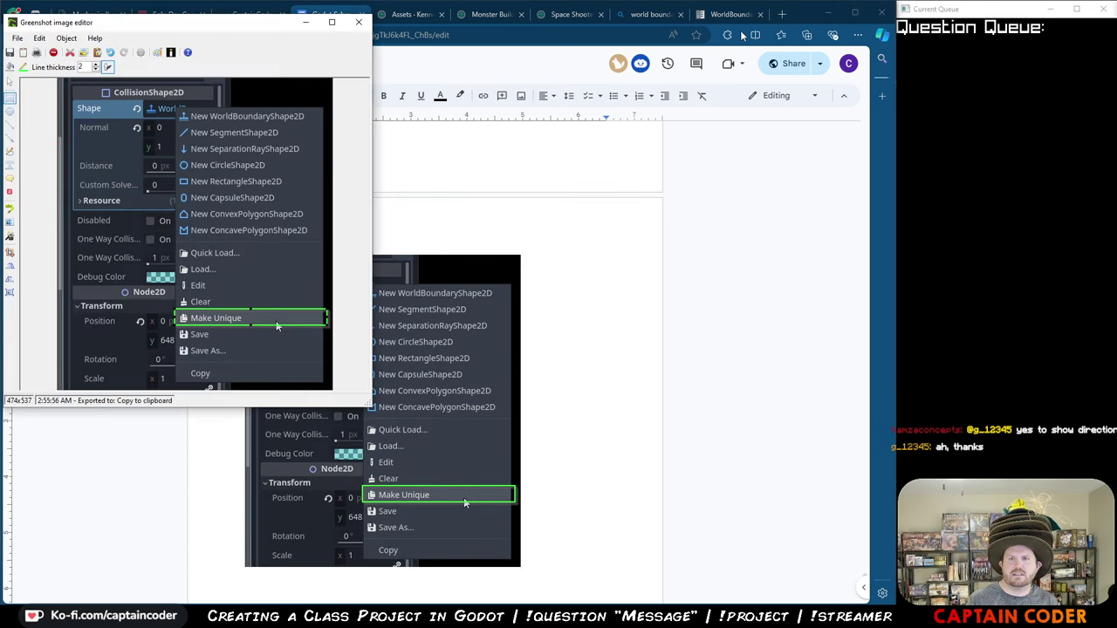
key("alt+Tab")
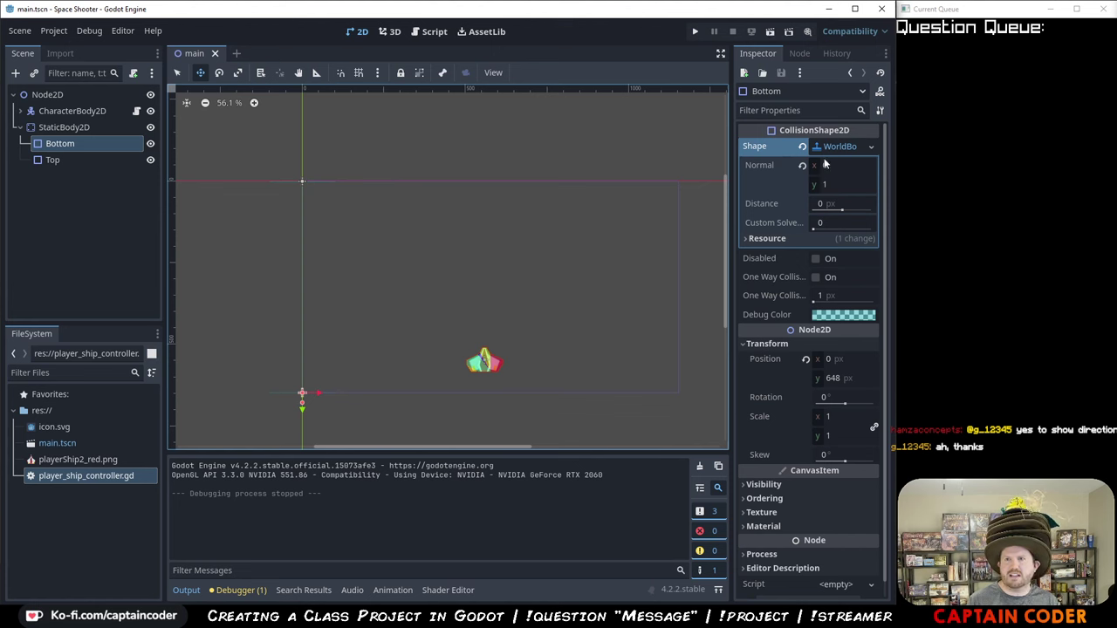
right_click(852, 148)
left_click(887, 349)
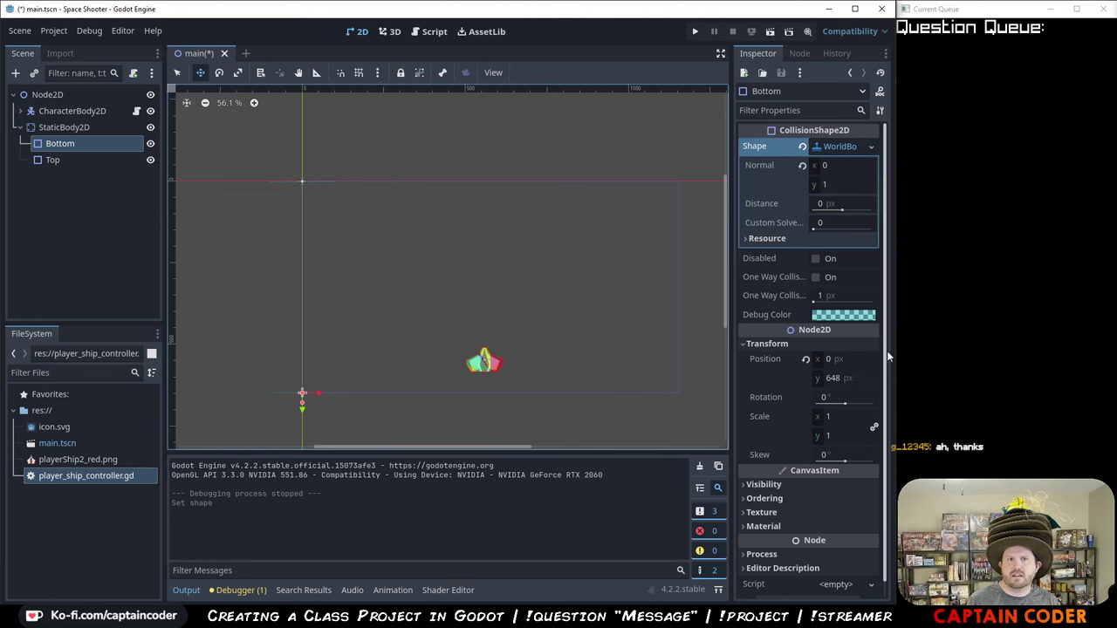
left_click(831, 185)
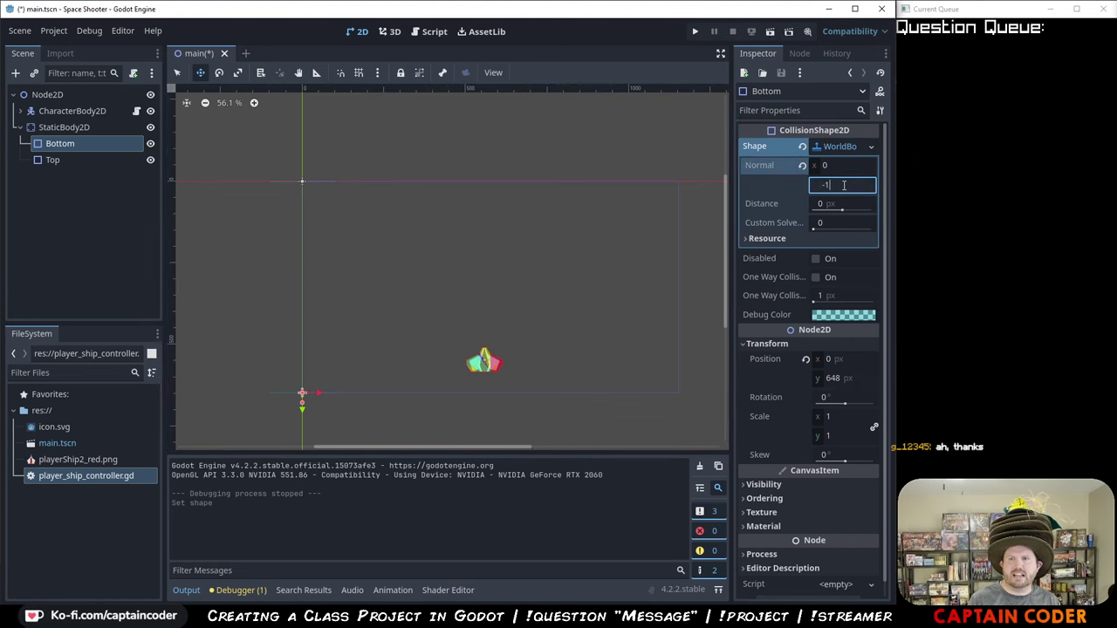
type("-1")
key("Return")
- Run the project and fly the ship up, down and sideways in the game window to test the boundaries
left_click(696, 31)
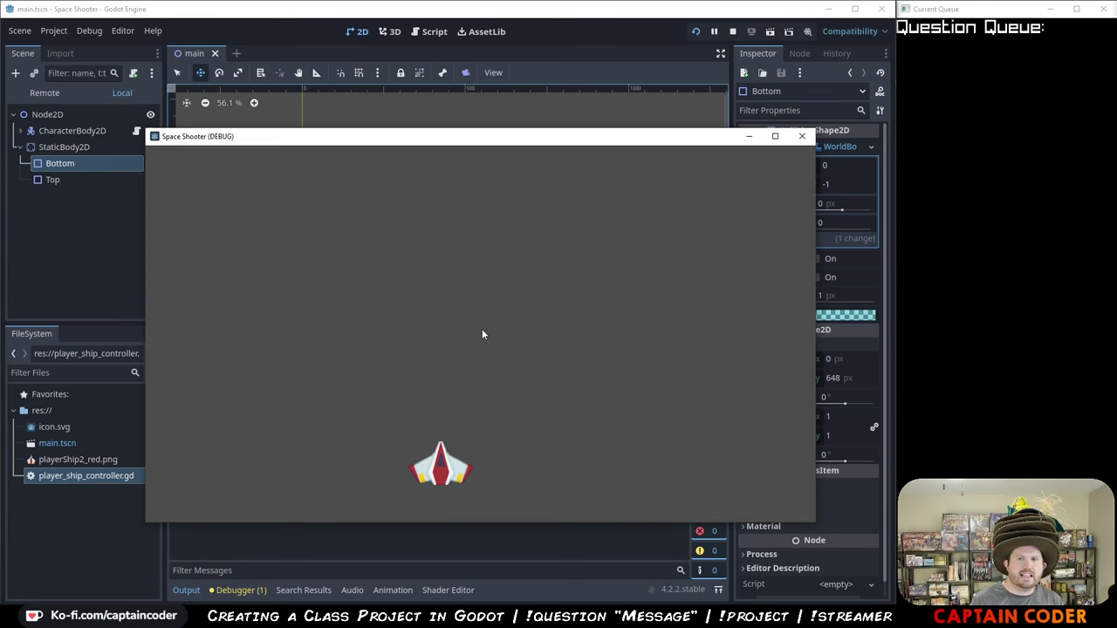
key("Right")
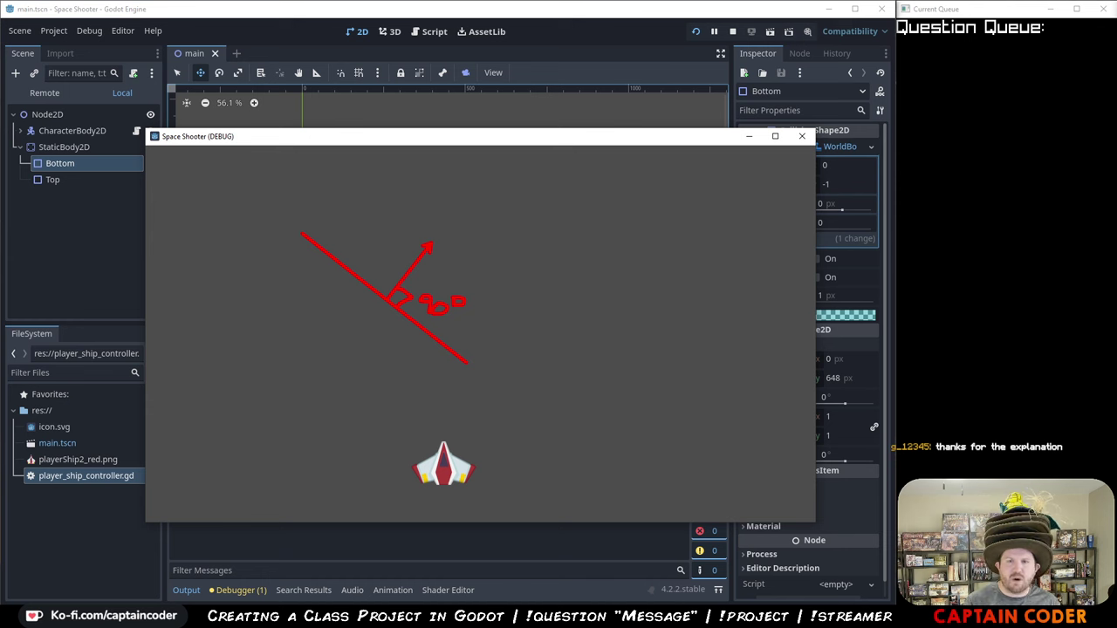
key("Escape")
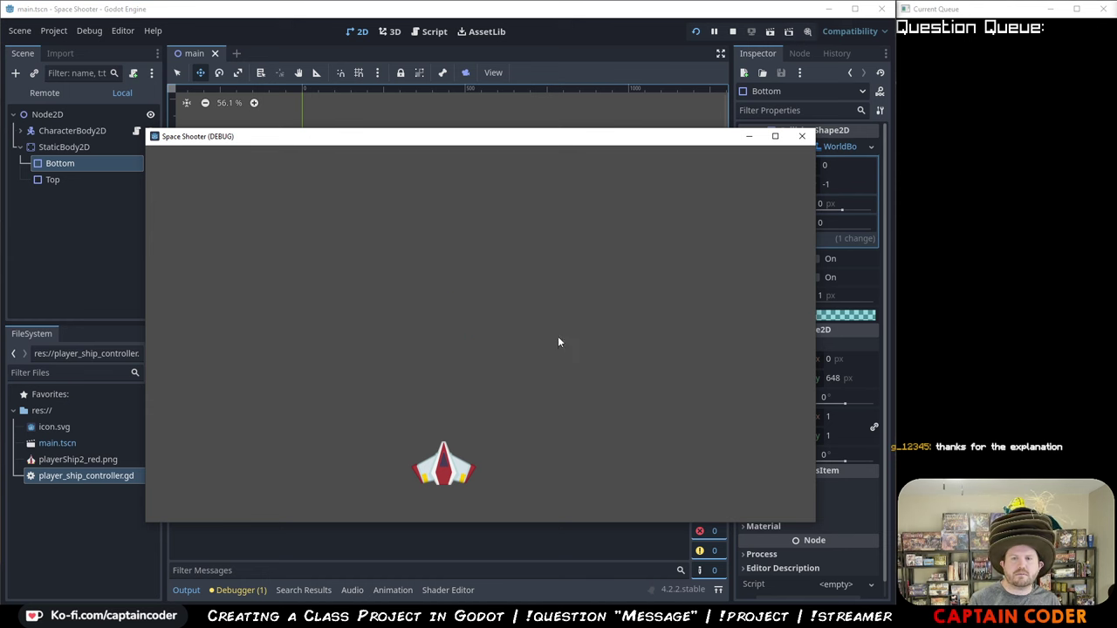
key("Up")
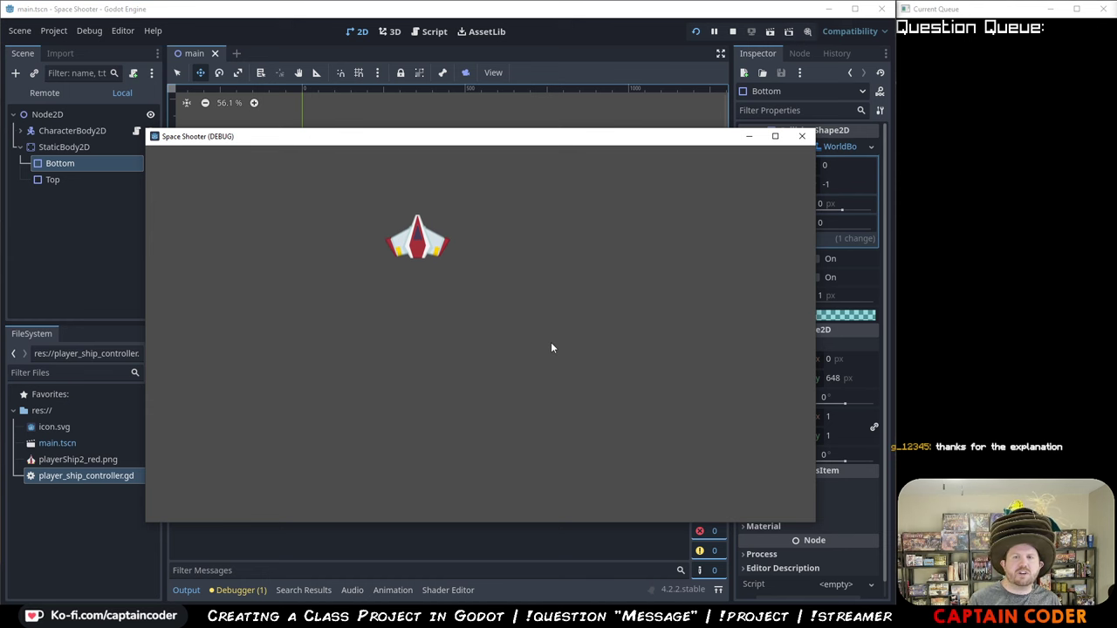
key("Down")
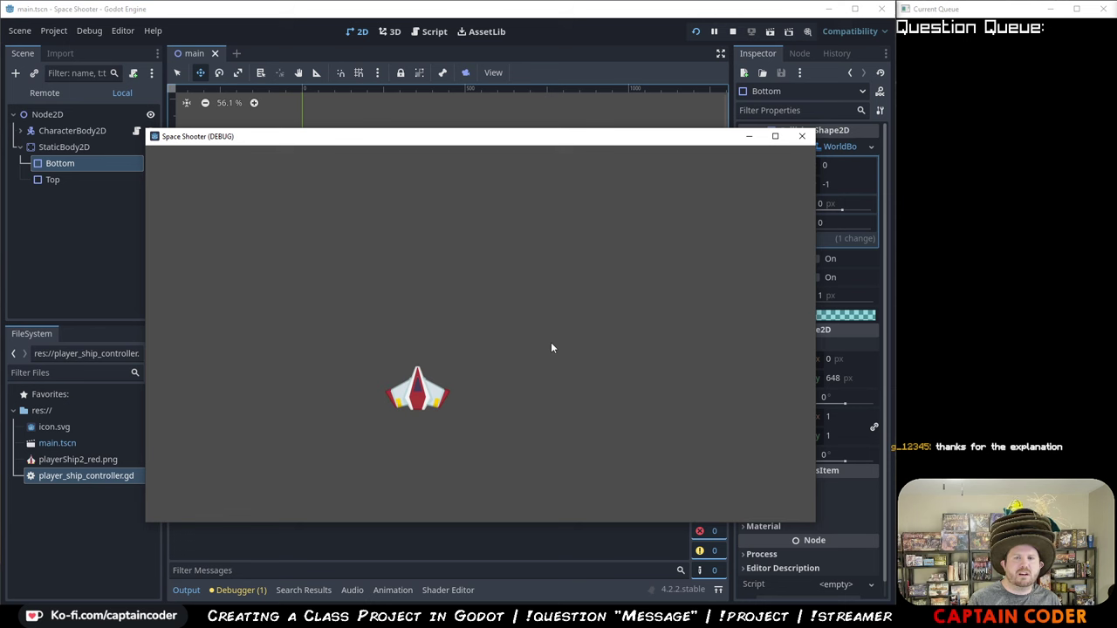
key("Right")
key("Up")
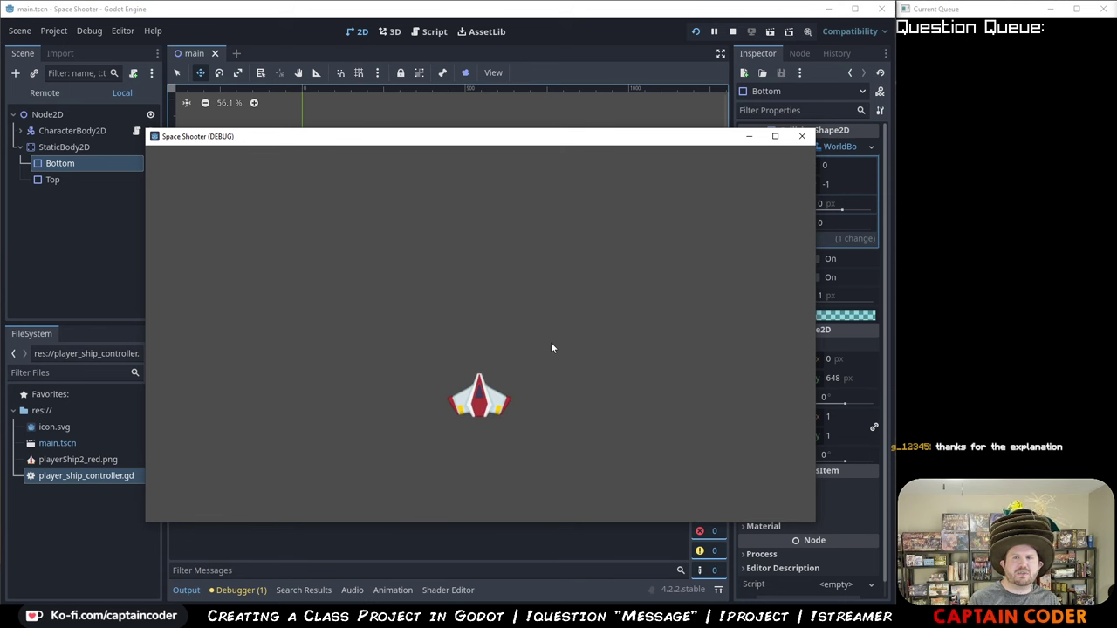
key("Down")
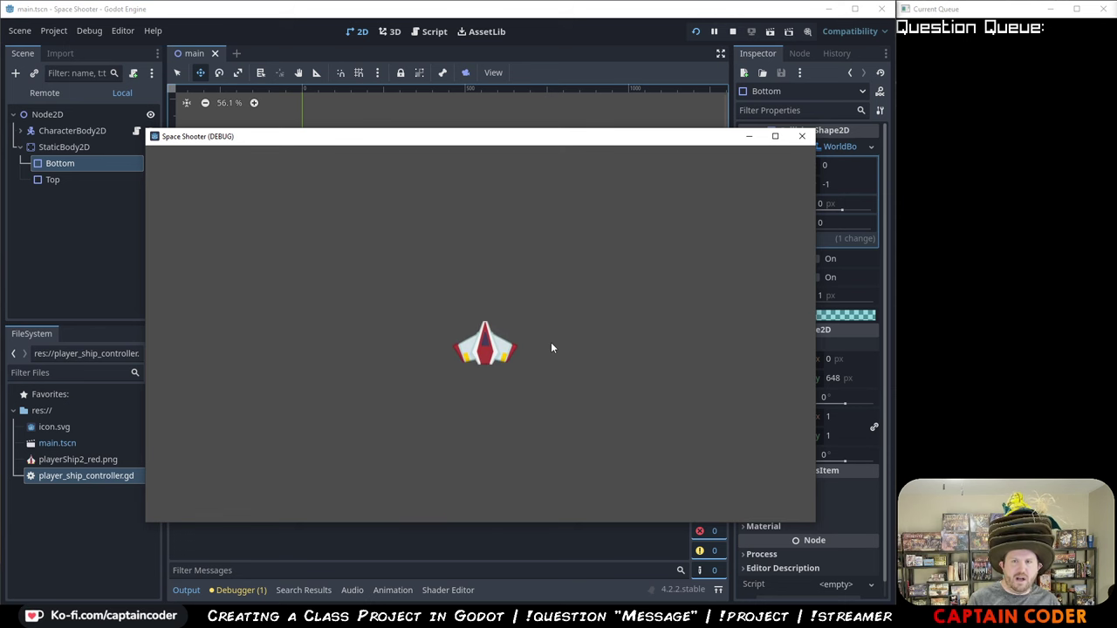
- Fit the ScreenToGif recorder around the running game window and move the ship down towards the bottom boundary
key("ctrl+Print")
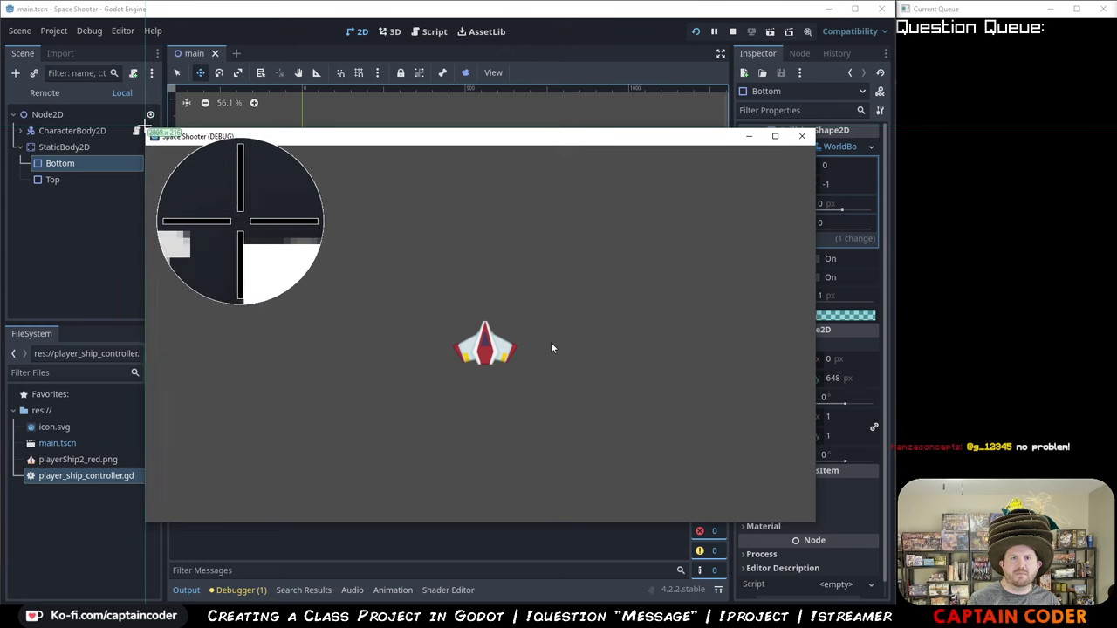
left_click_drag(150, 131, 820, 534)
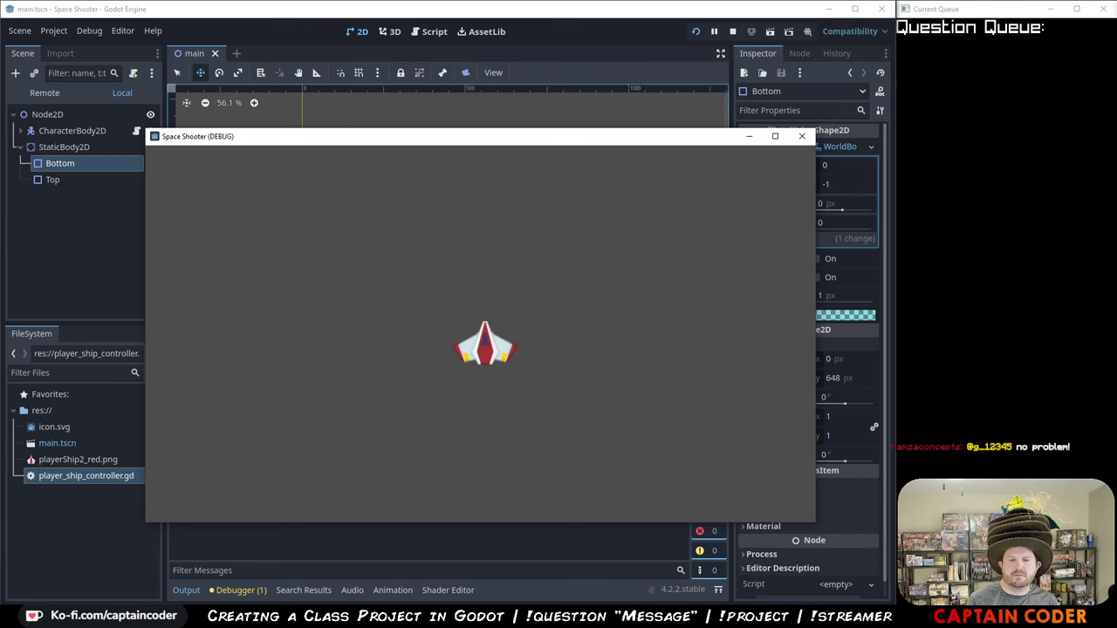
left_click(123, 95)
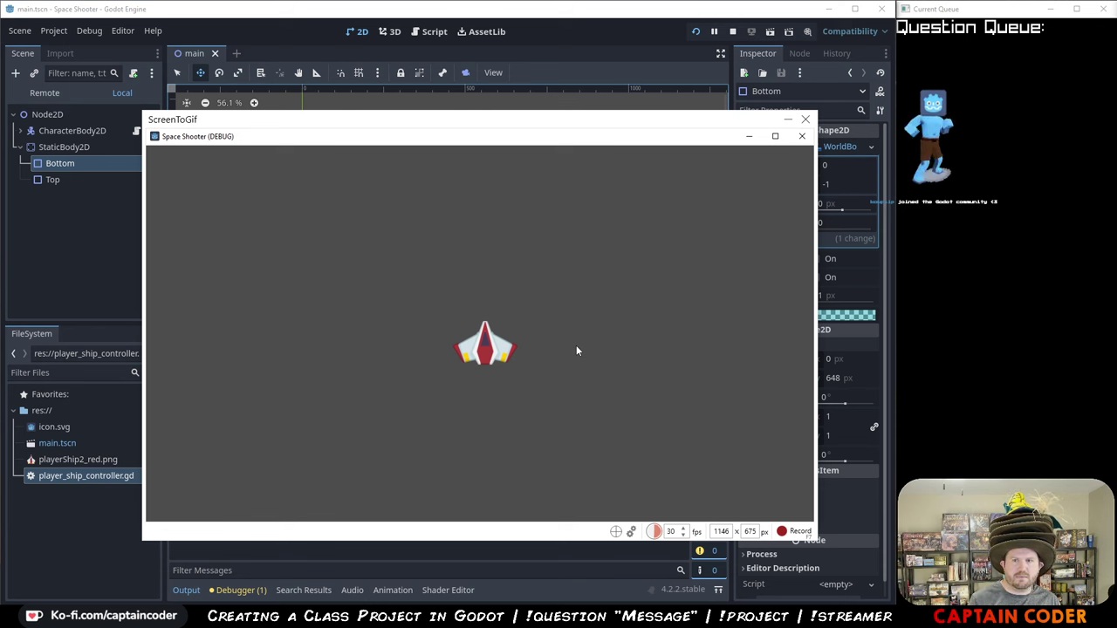
key("Down")
key("Down")
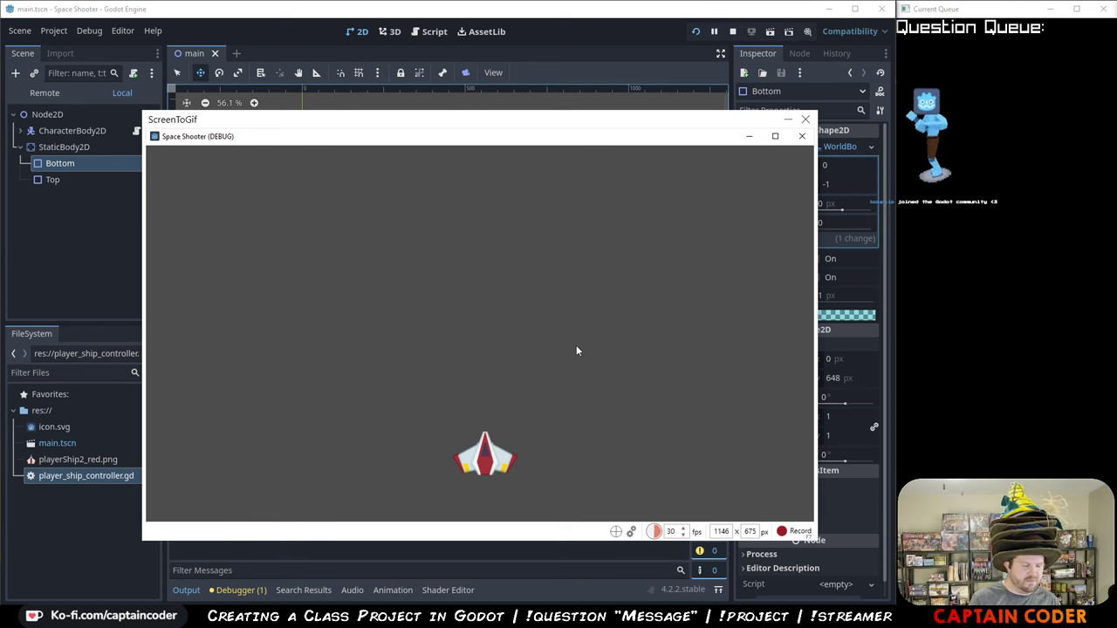
- Record the ship flying against the bottom and top boundaries in ScreenToGif, end the recording, and discard the previous project
key("F7")
key("Down")
key("Up")
key("Down")
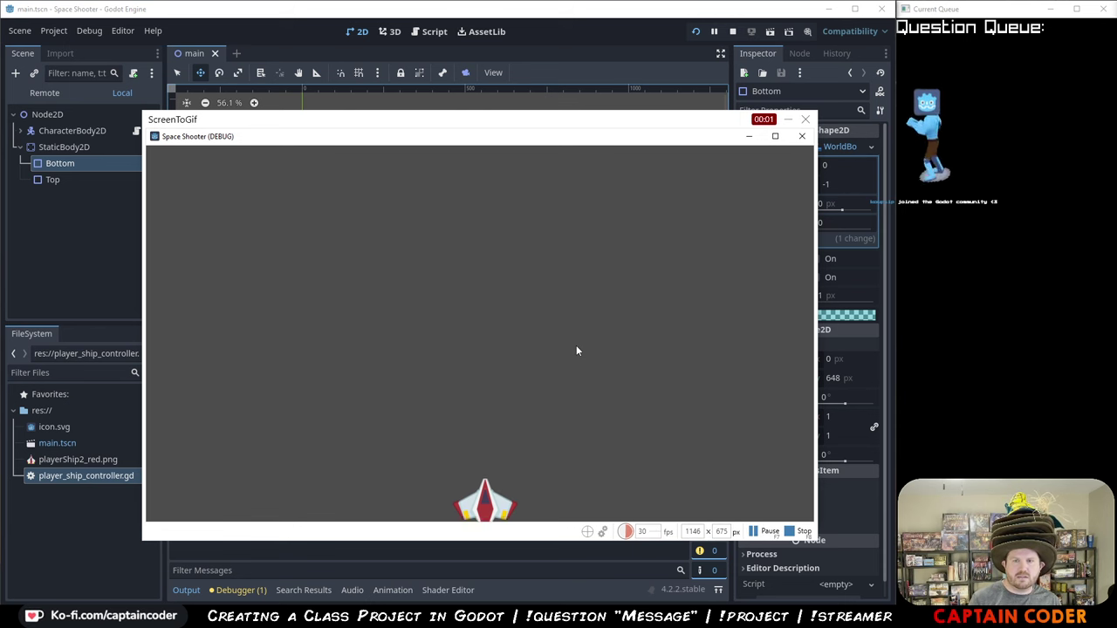
key("Up")
key("Up")
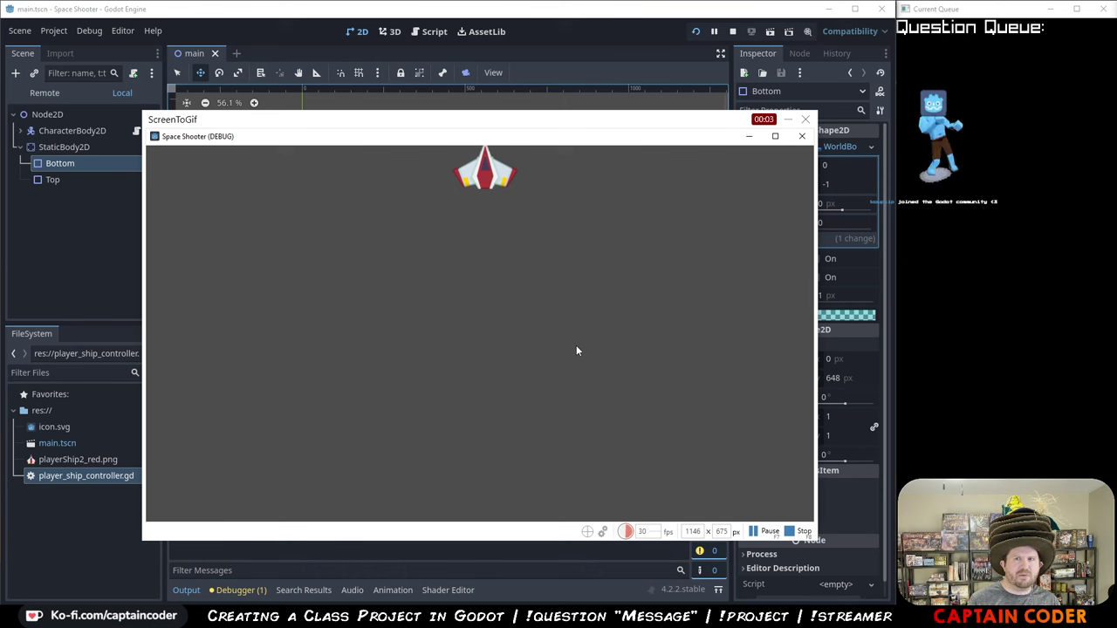
key("Down")
key("Up")
key("Down")
key("Up")
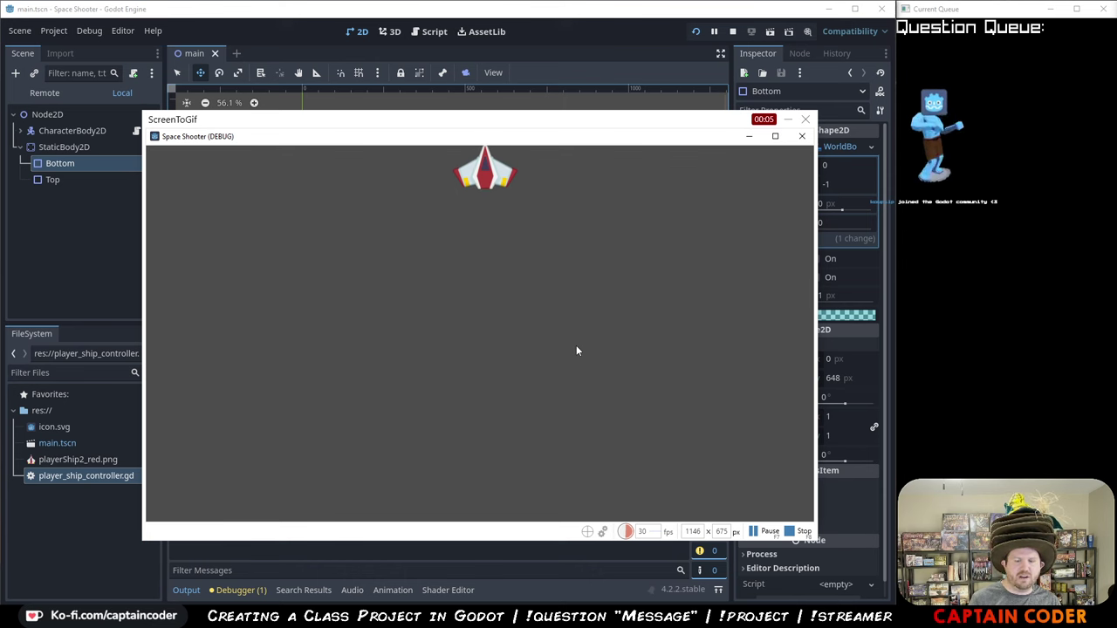
key("F8")
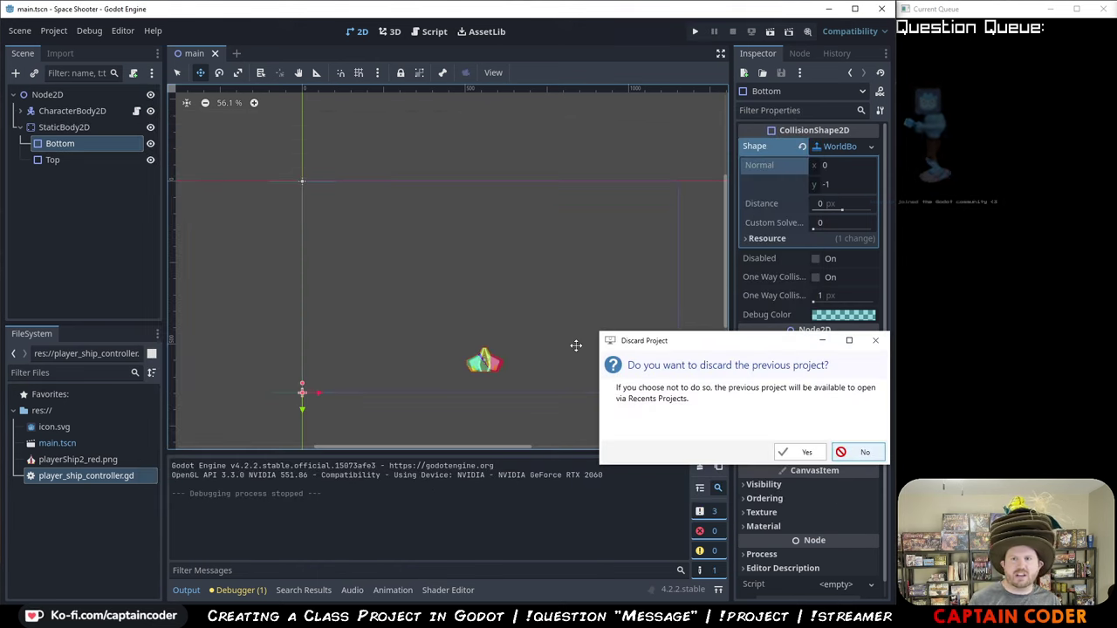
left_click(804, 452)
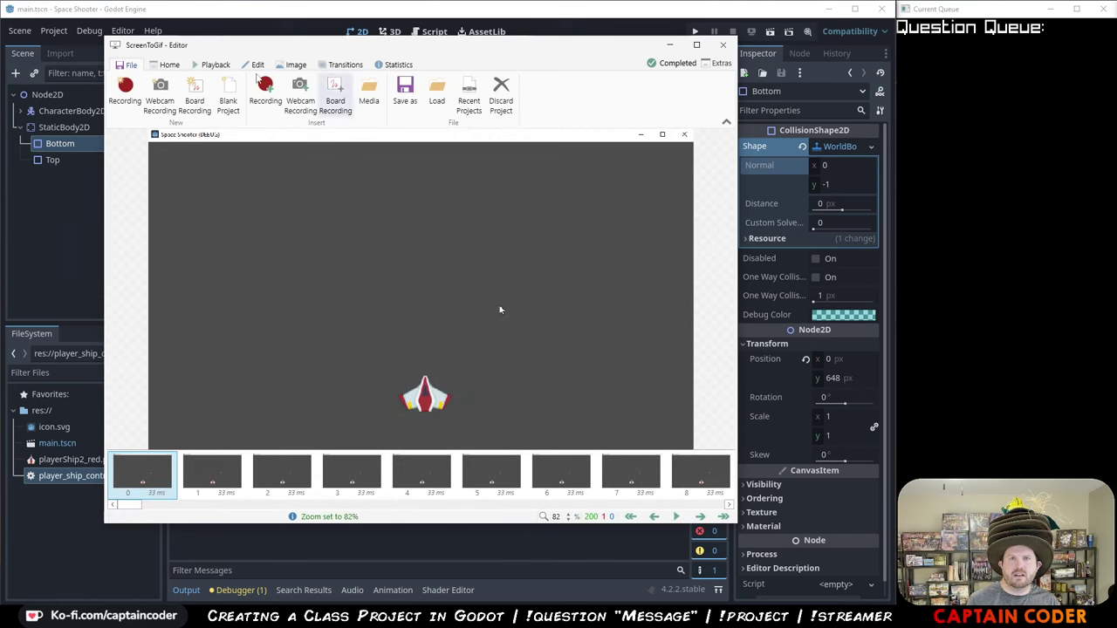
- Save the recording as a GIF named top-and-bottom in the GodotProject folder
left_click(405, 92)
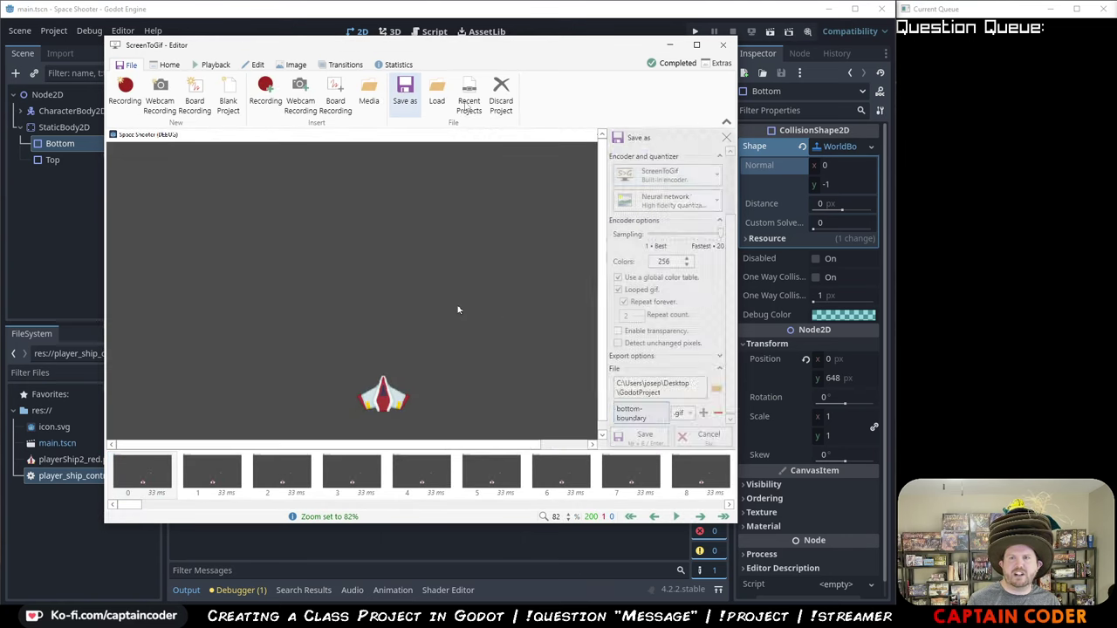
type("to")
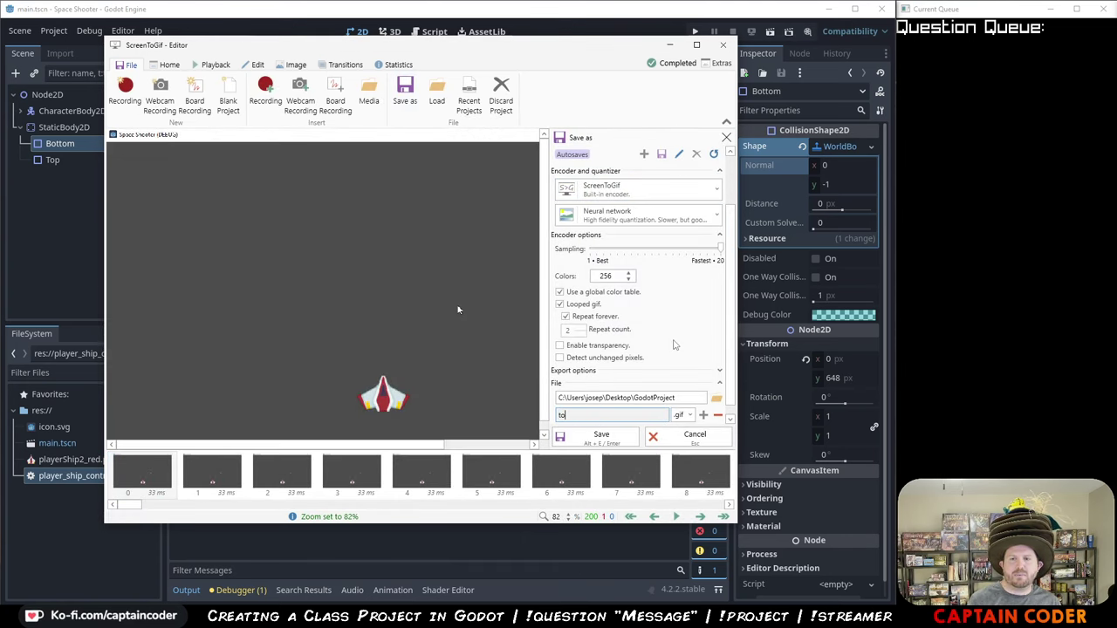
type("p-and-bottom")
key("Return")
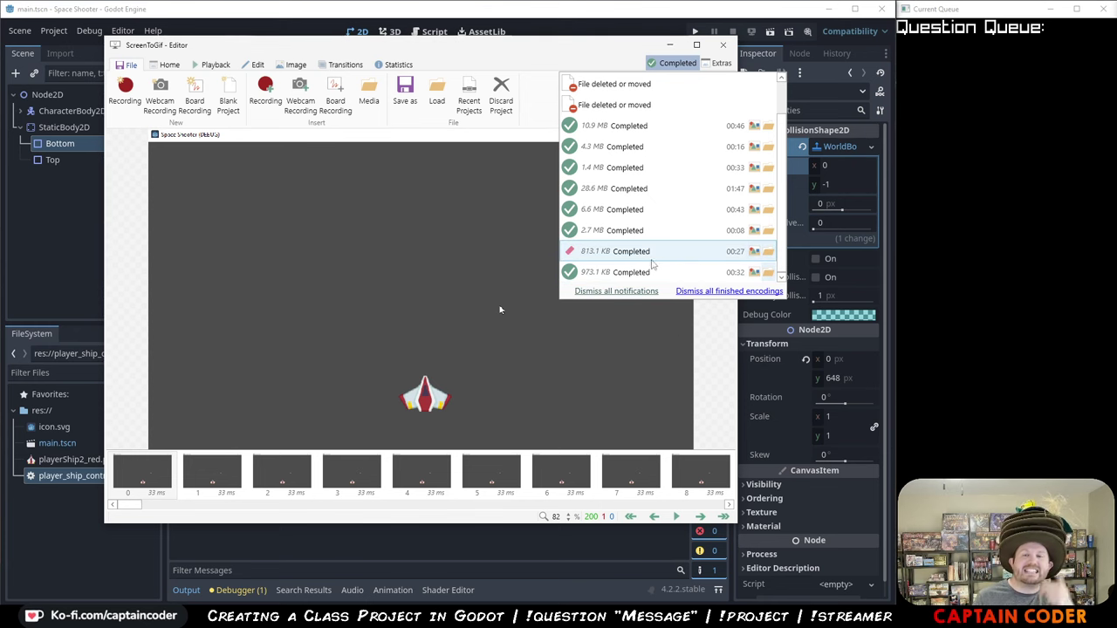
left_click(500, 310)
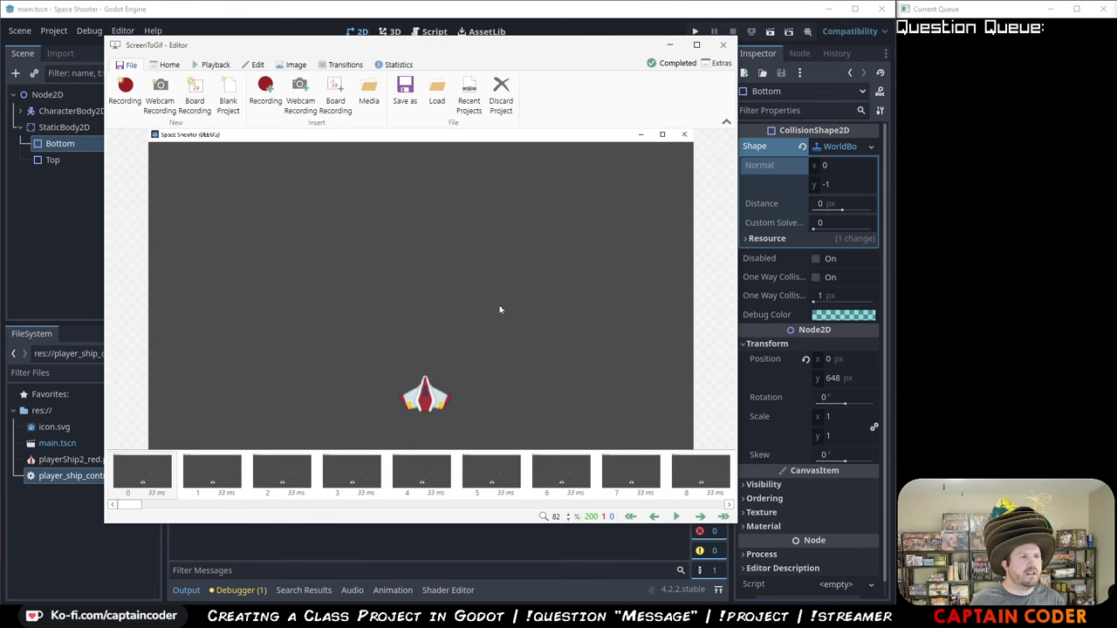
- Switch to the Google Docs document and paste the boundary test GIF at the end, below the existing screenshots
key("alt+Tab")
scroll(422, 535, "down", 3)
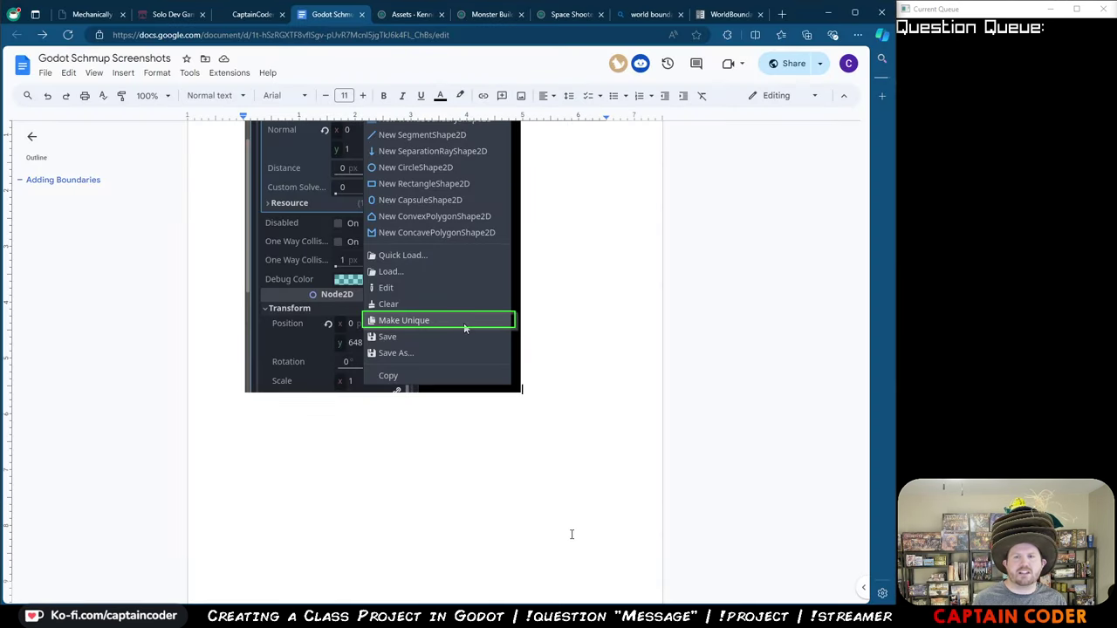
key("ctrl+v")
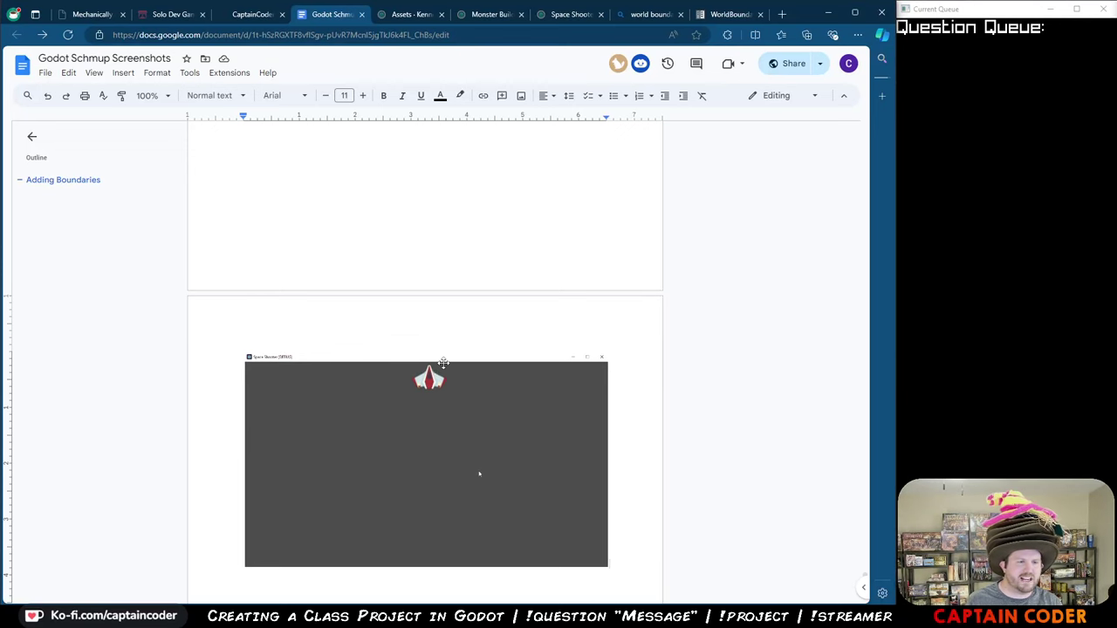
- Switch to Godot, run the project, fly the ship up and down to check both boundaries, and close the game
key("alt+Tab")
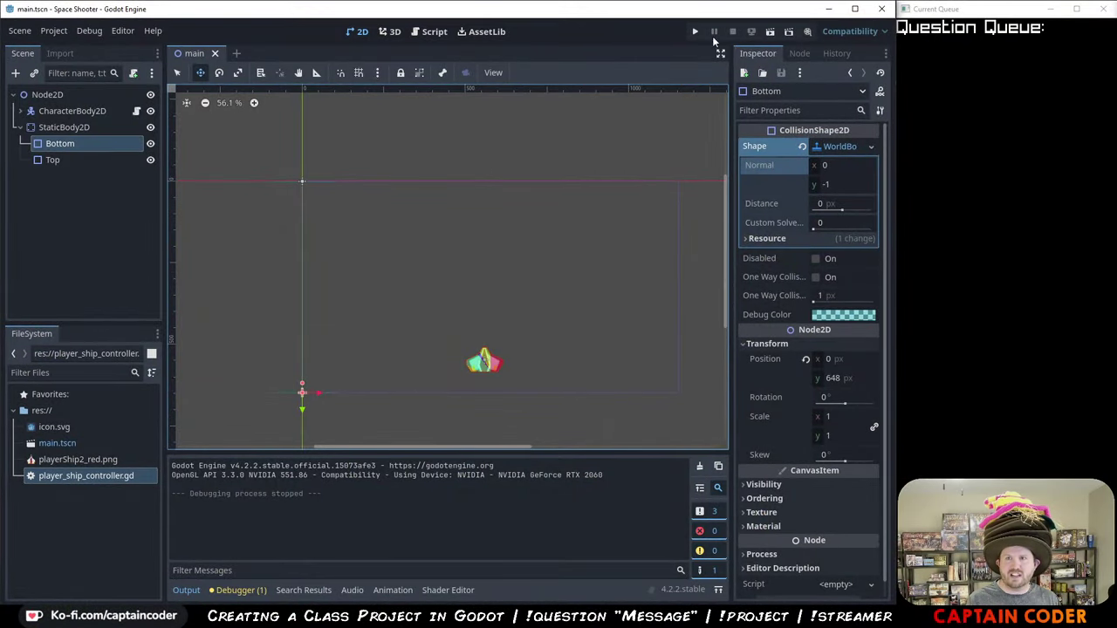
left_click(696, 33)
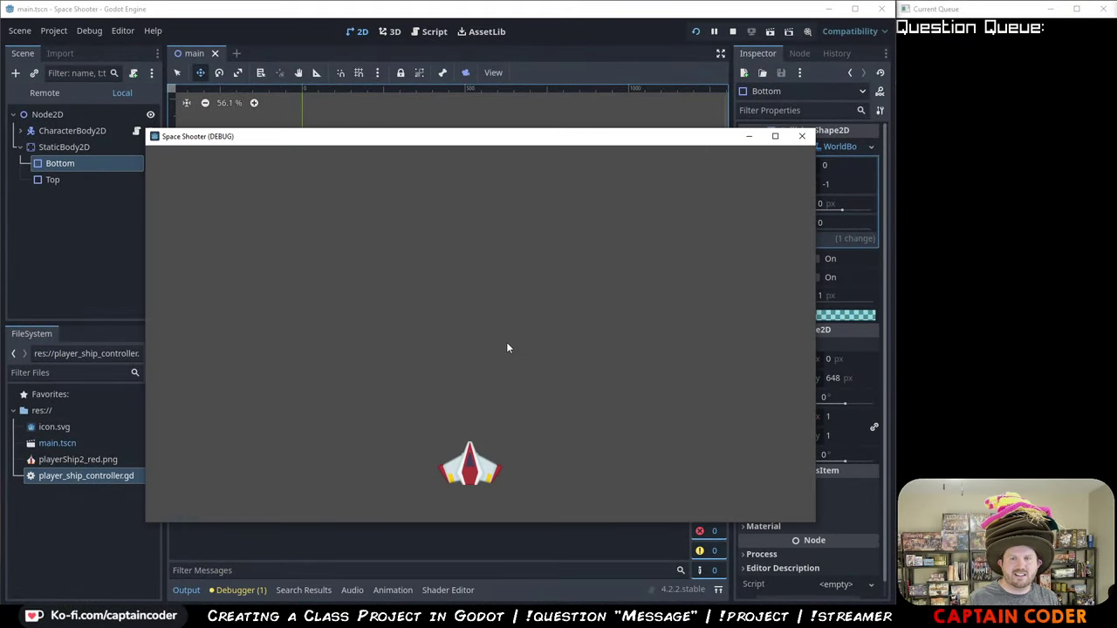
key("Up")
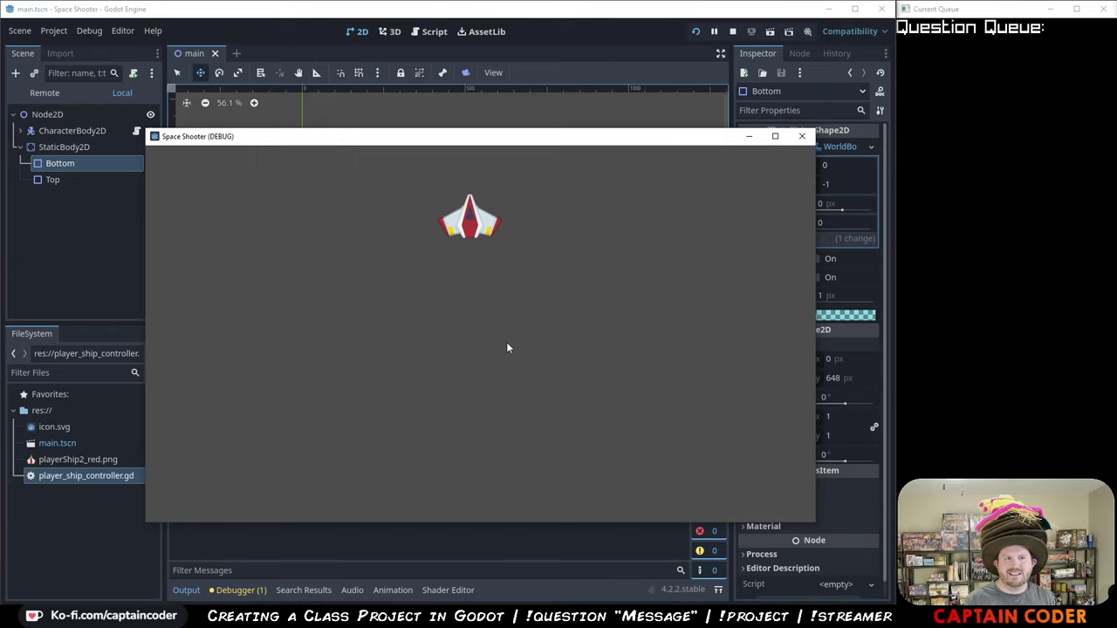
key("Down")
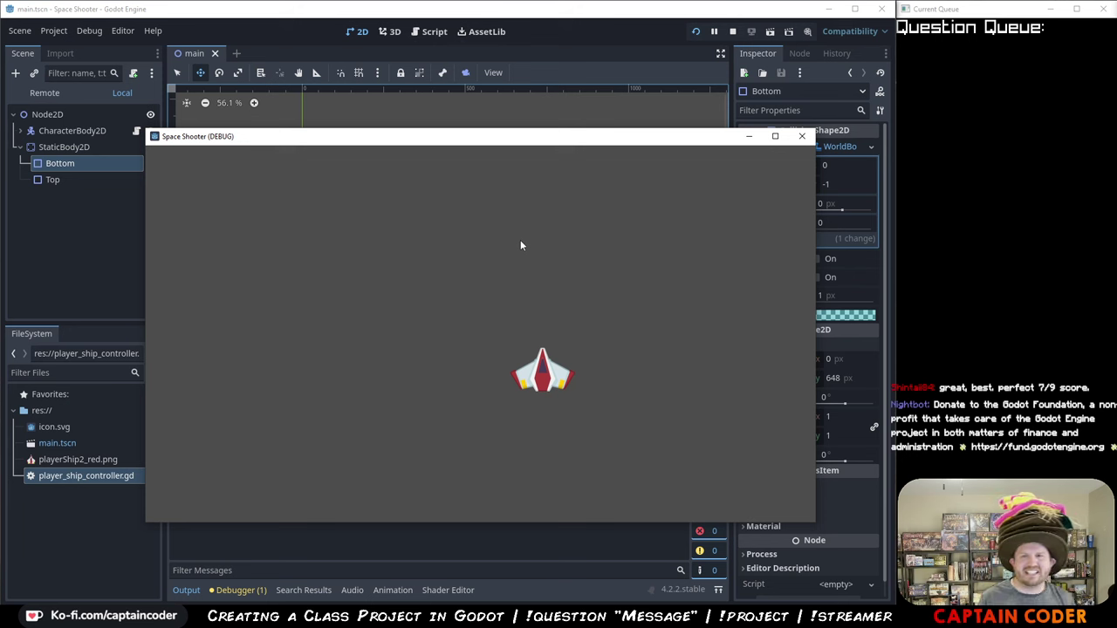
left_click(802, 137)
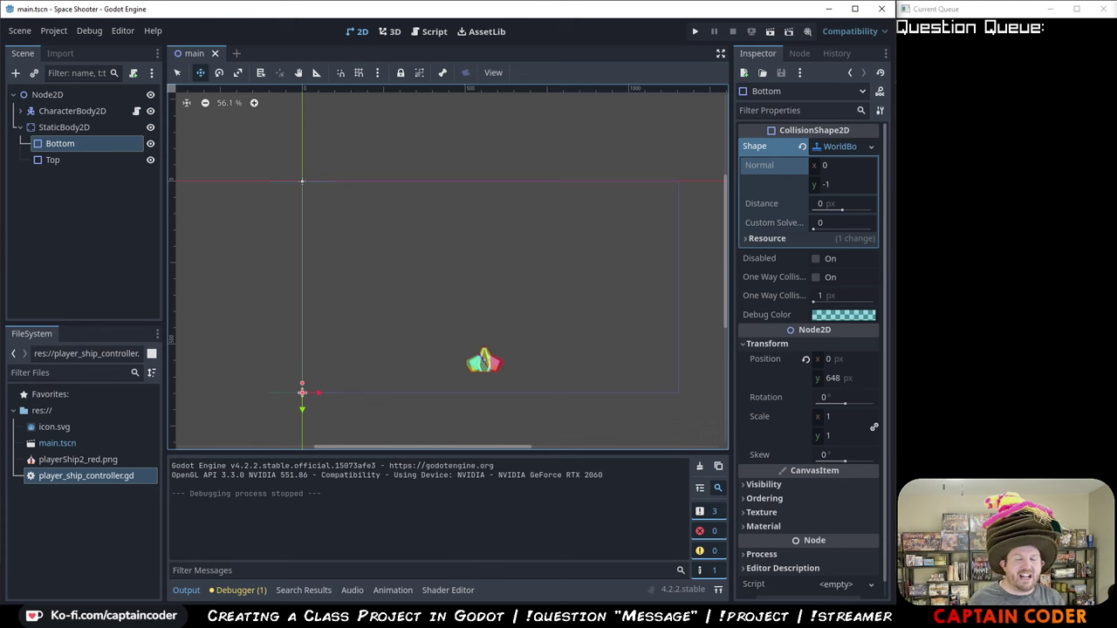
- Switch to the browser, look up "85f to c" in a new tab, and underline the Celsius value
key("alt+Tab")
key("ctrl+t")
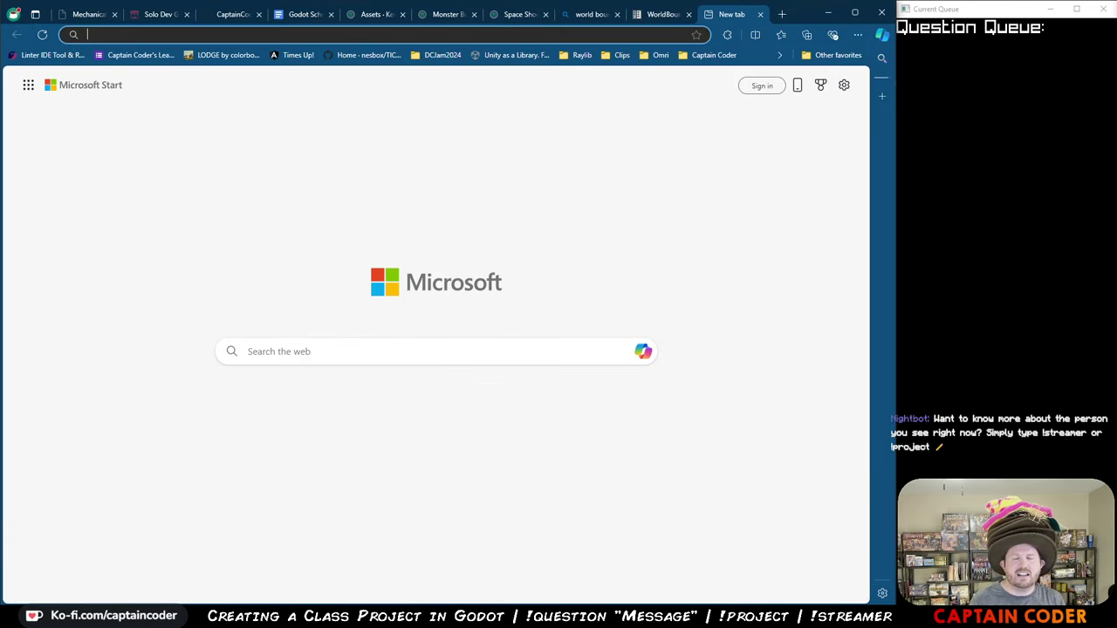
type("85f to c")
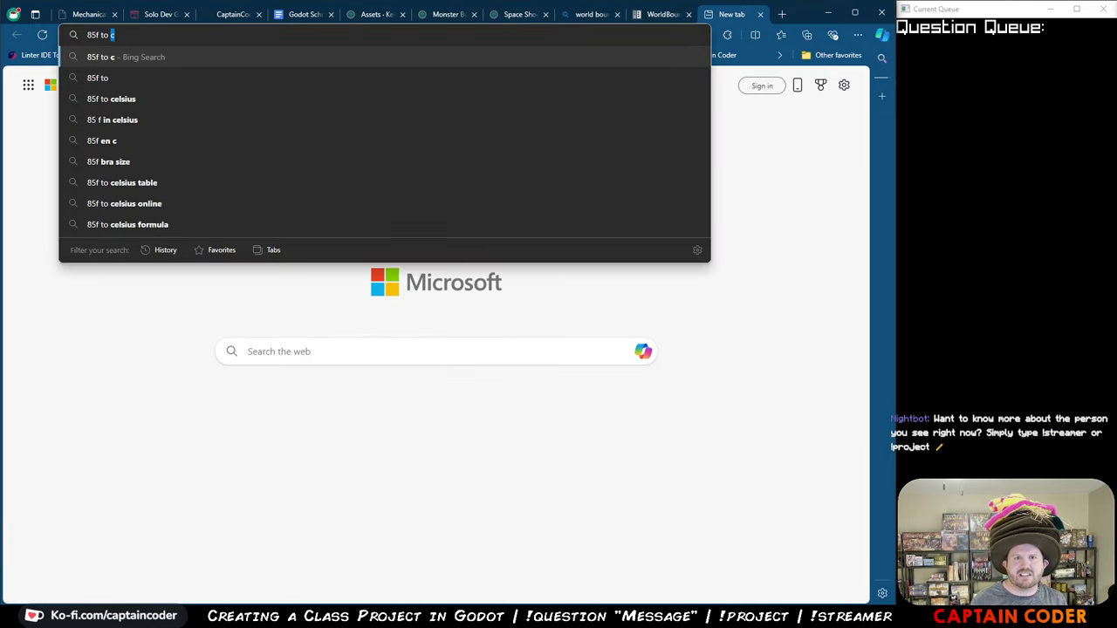
key("Return")
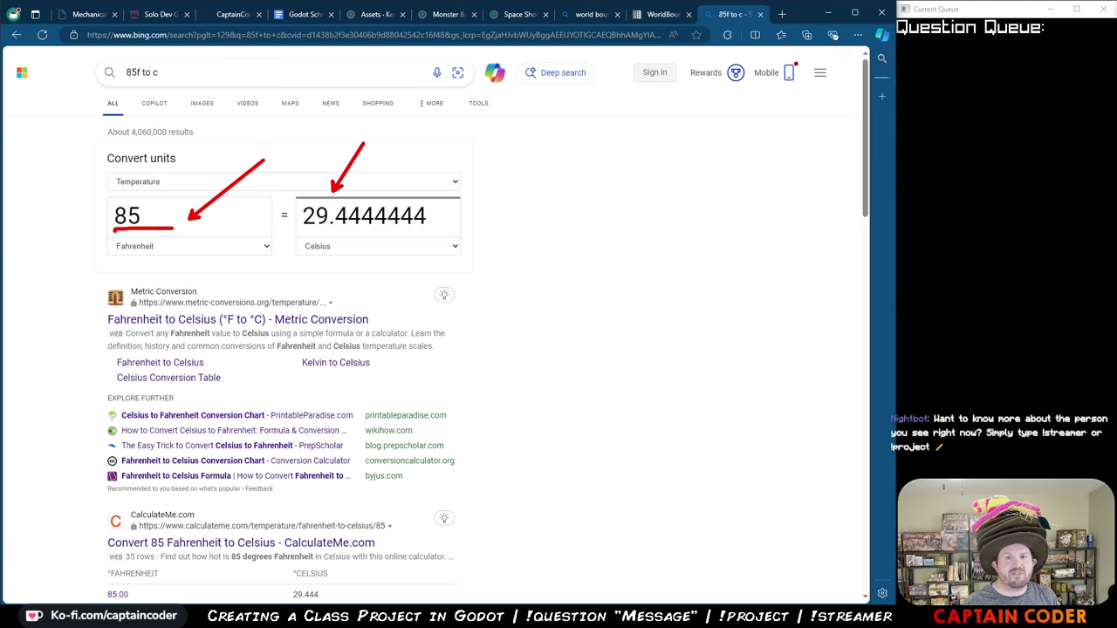
left_click_drag(302, 232, 360, 232)
key("Escape")
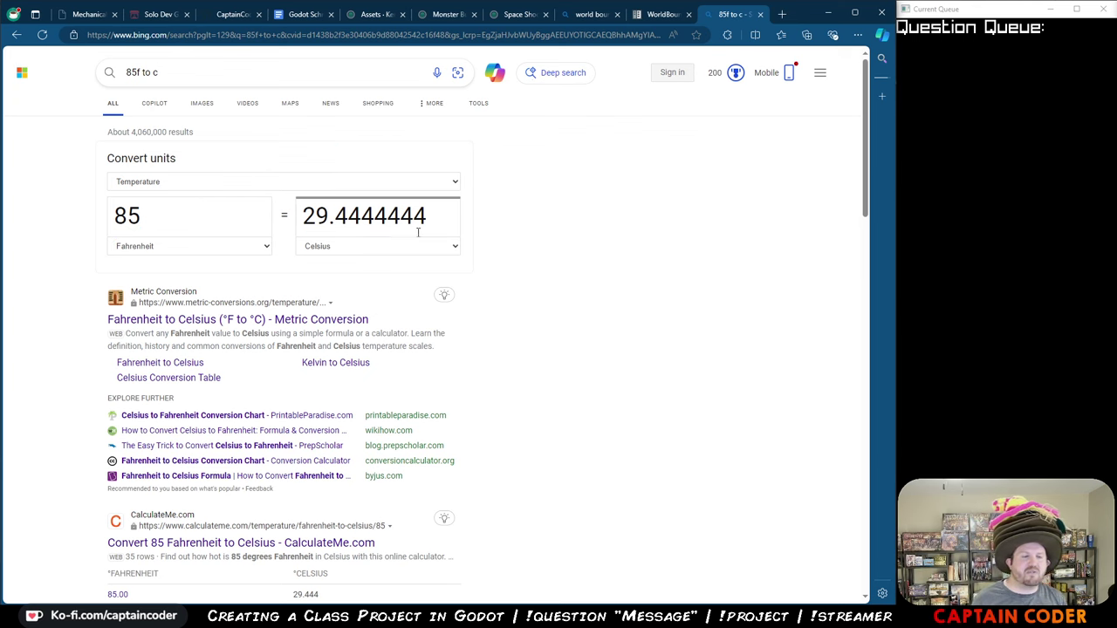
- Switch back to Godot, run the project again, and fly the ship right, left and up
key("alt+Tab")
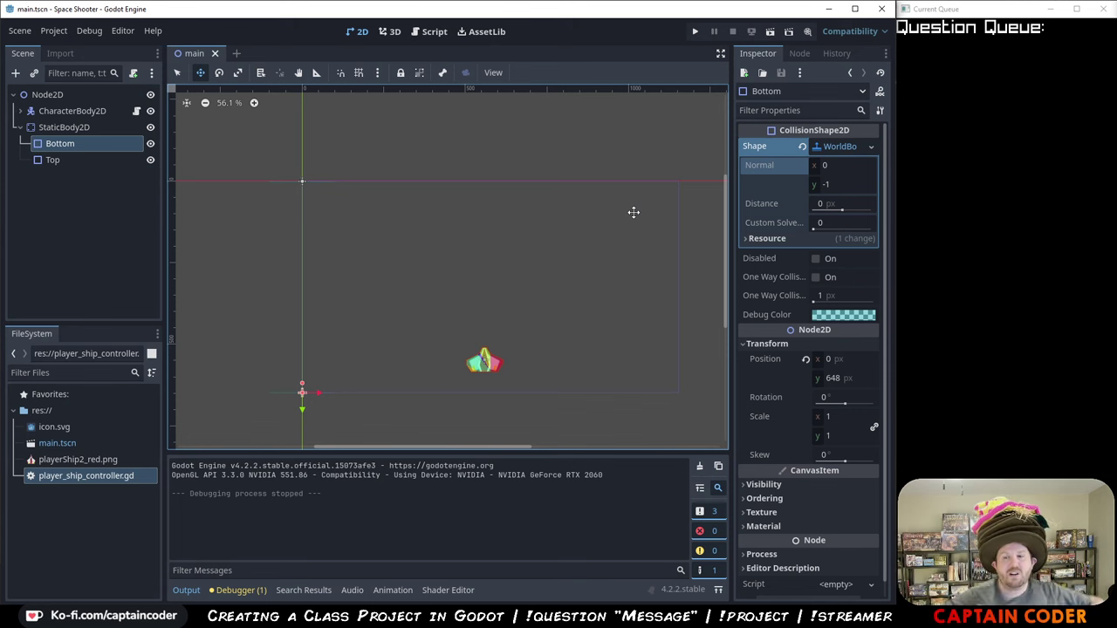
left_click(694, 33)
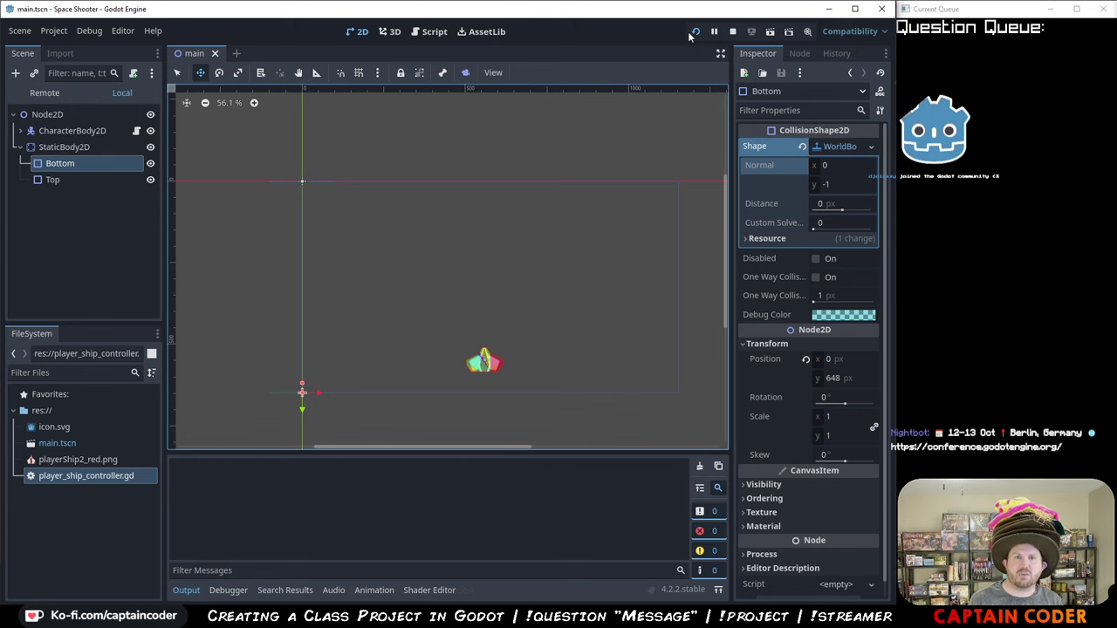
key("Right")
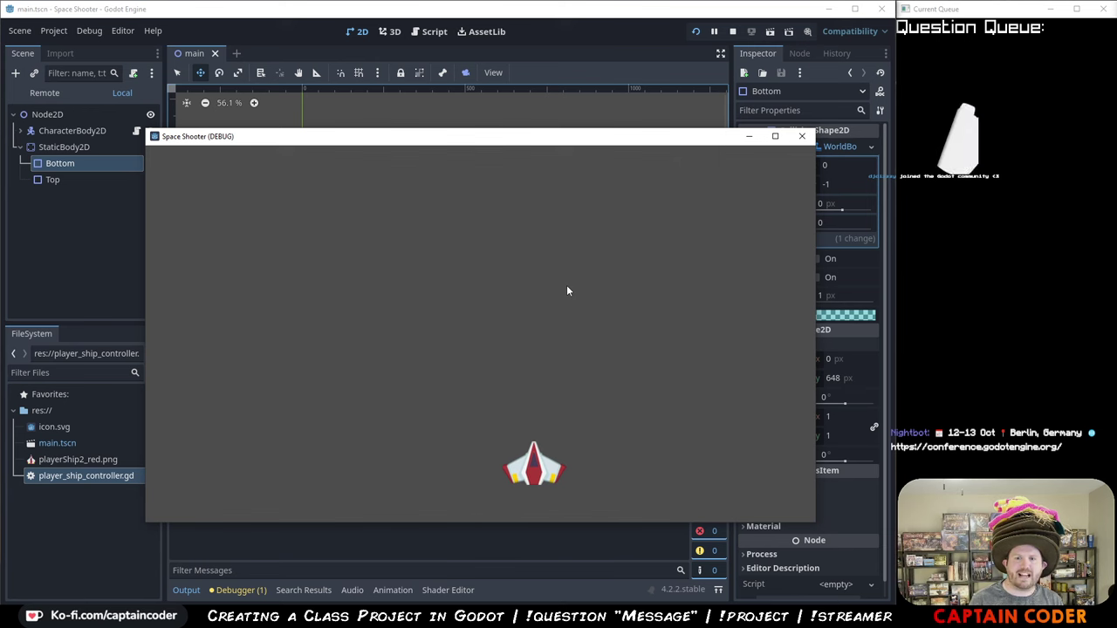
key("Left")
key("Up")
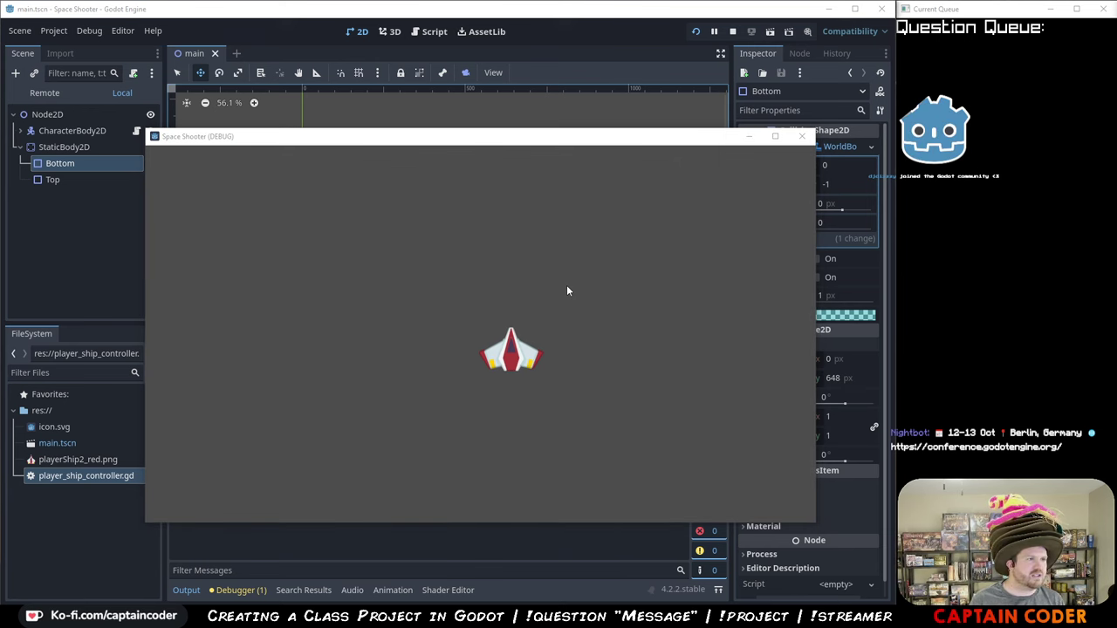
- Switch to the Google Docs document and add the line "– Student should now attempt to add left and right boundary –" below the GIF
key("alt+Tab")
left_click(293, 16)
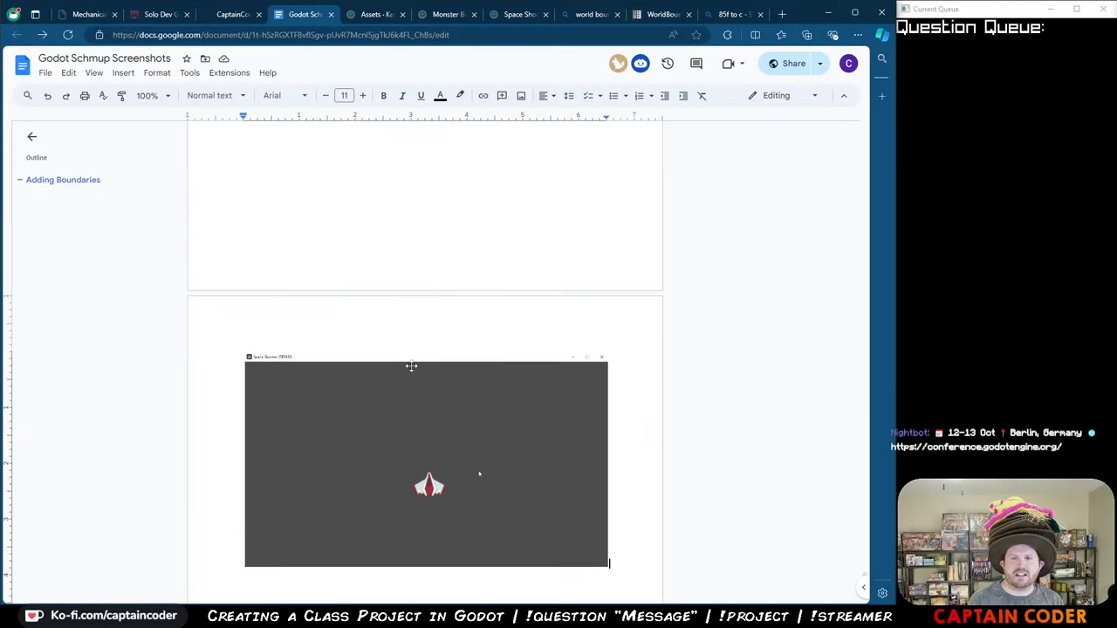
scroll(524, 474, "down", 3)
left_click(524, 473)
key("Return")
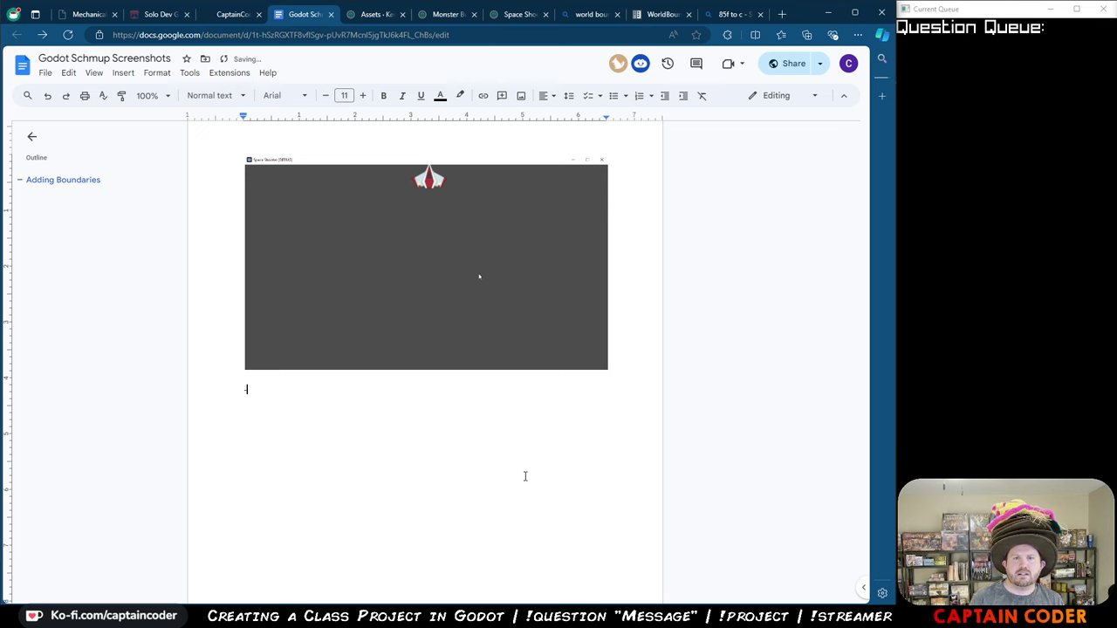
type("- Student shou")
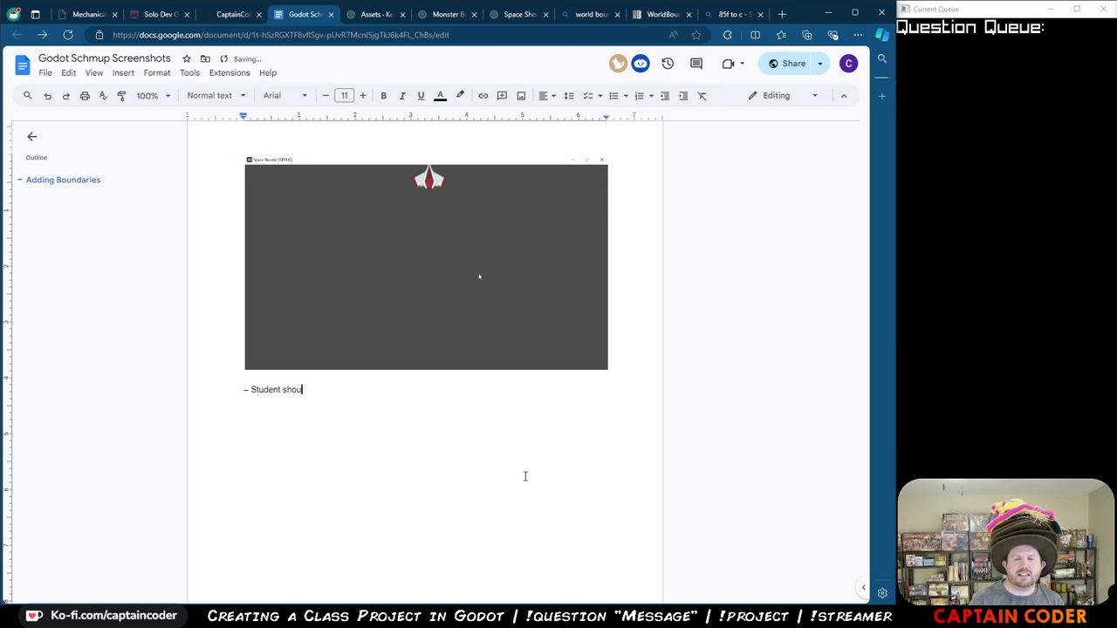
type("ld now atte")
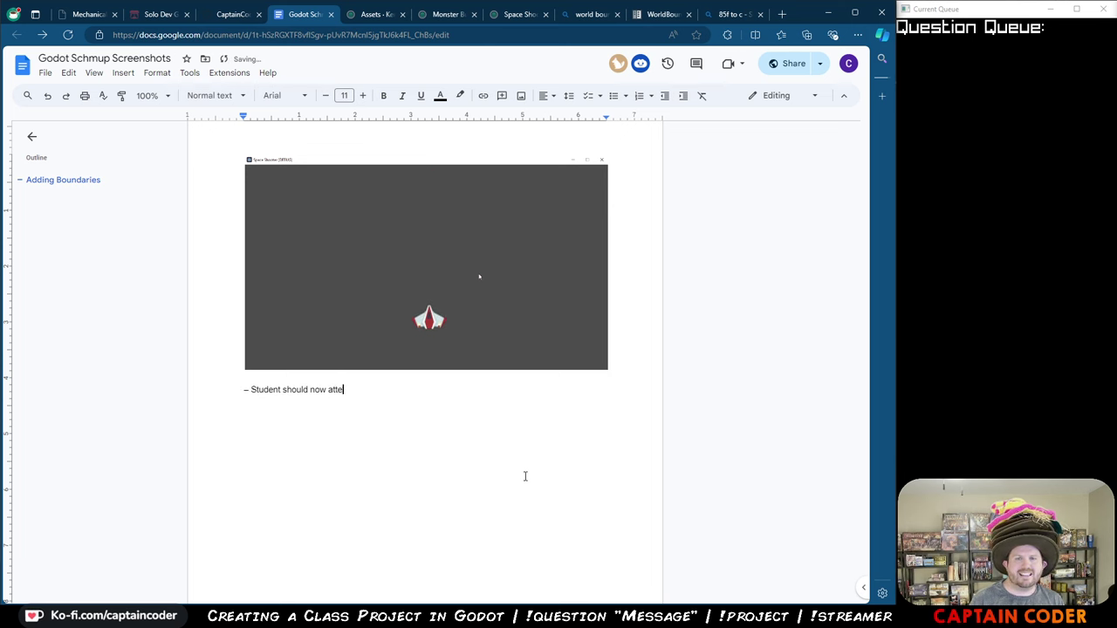
type("mpt to add lef t")
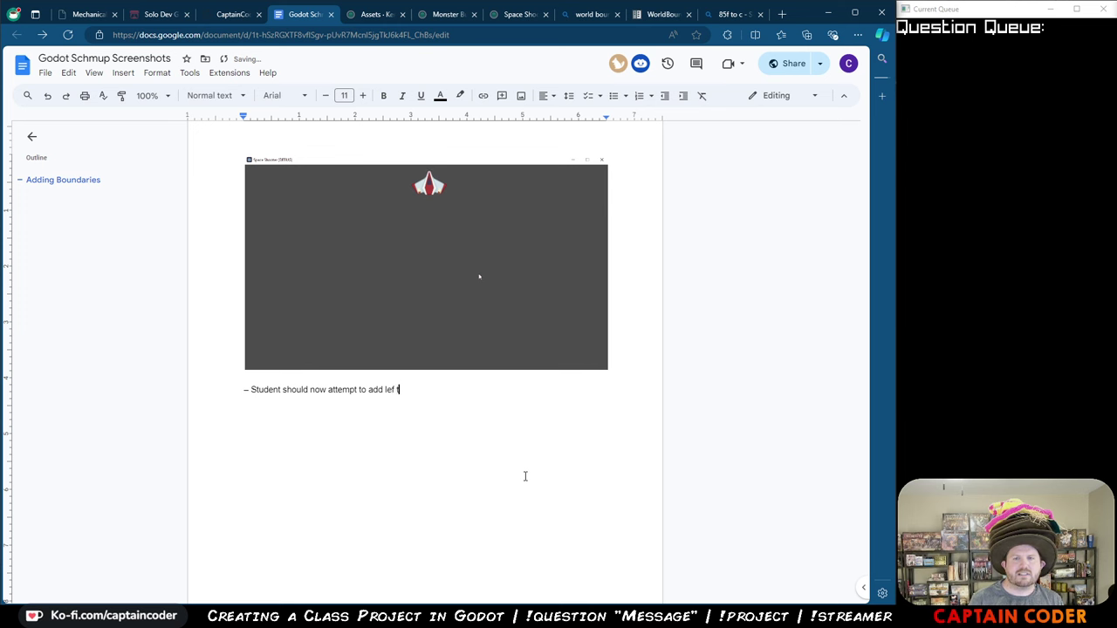
type(" and right boundar")
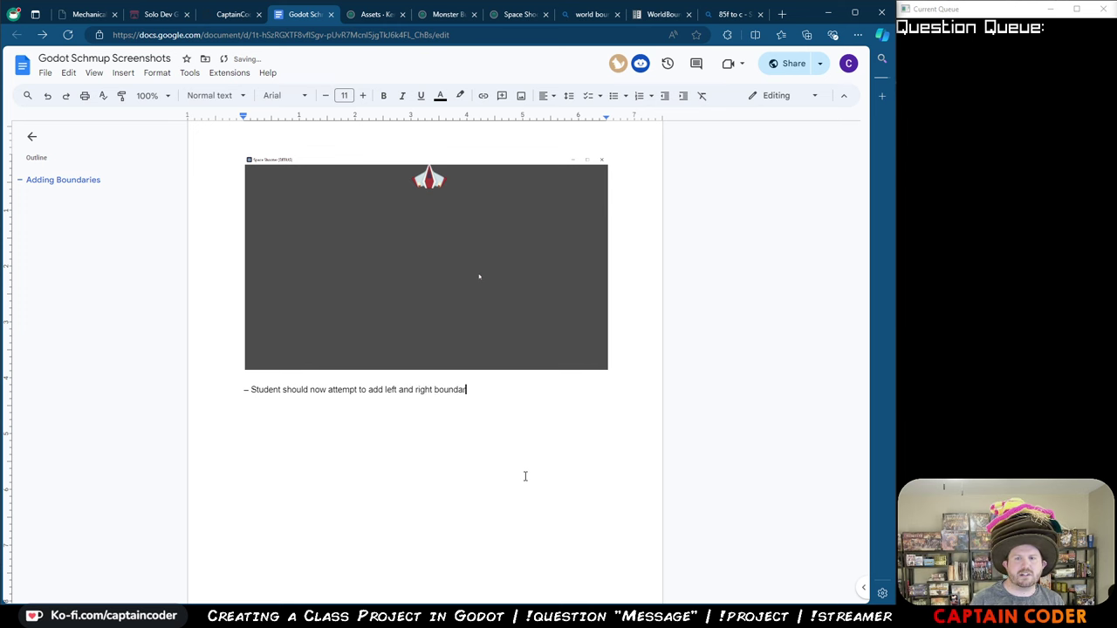
type("y –")
key("Return")
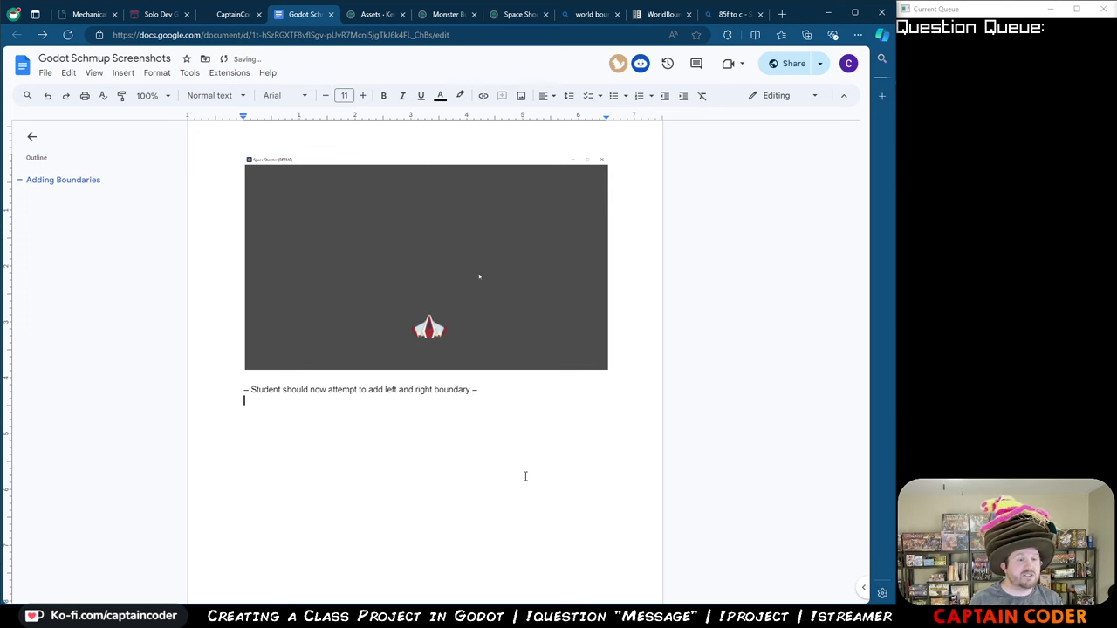
- Switch to the running Space Shooter game and close it
key("alt+Tab")
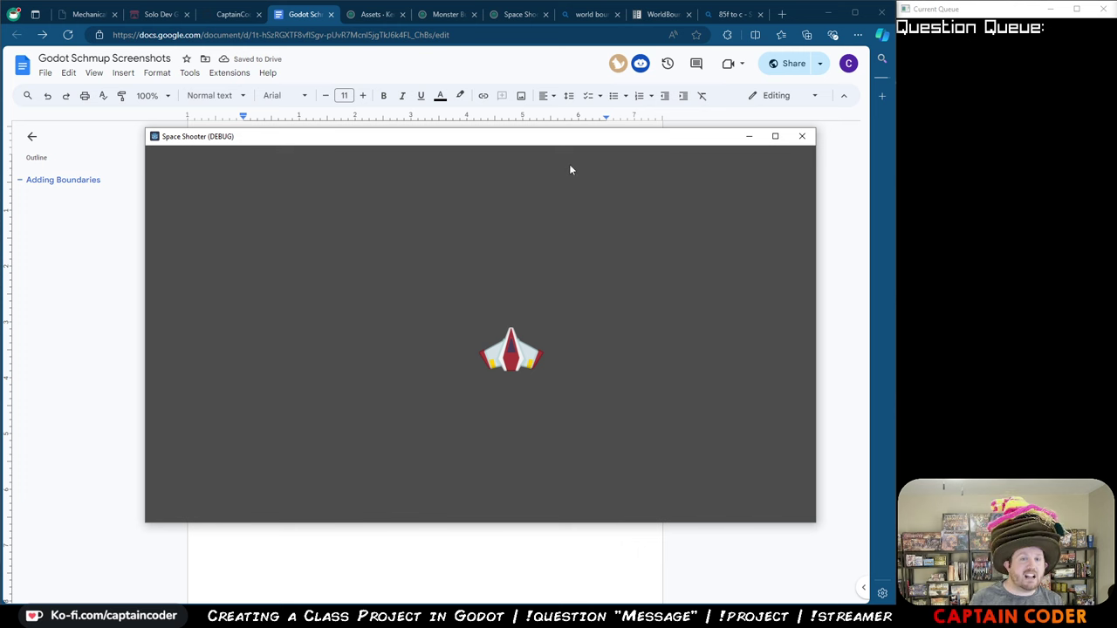
left_click(811, 141)
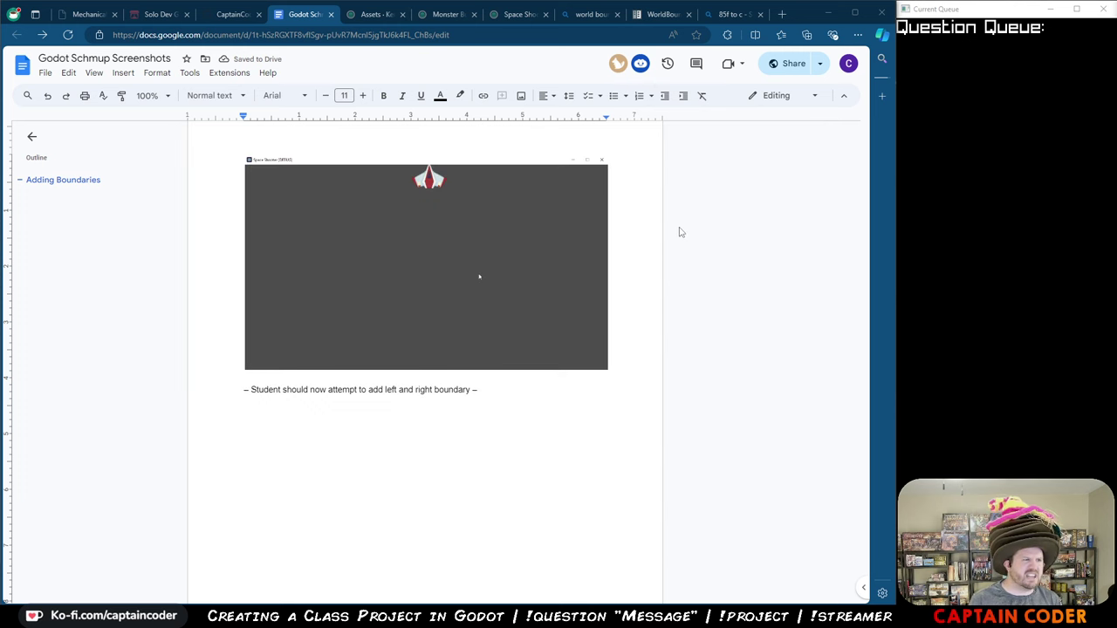
key("Up")
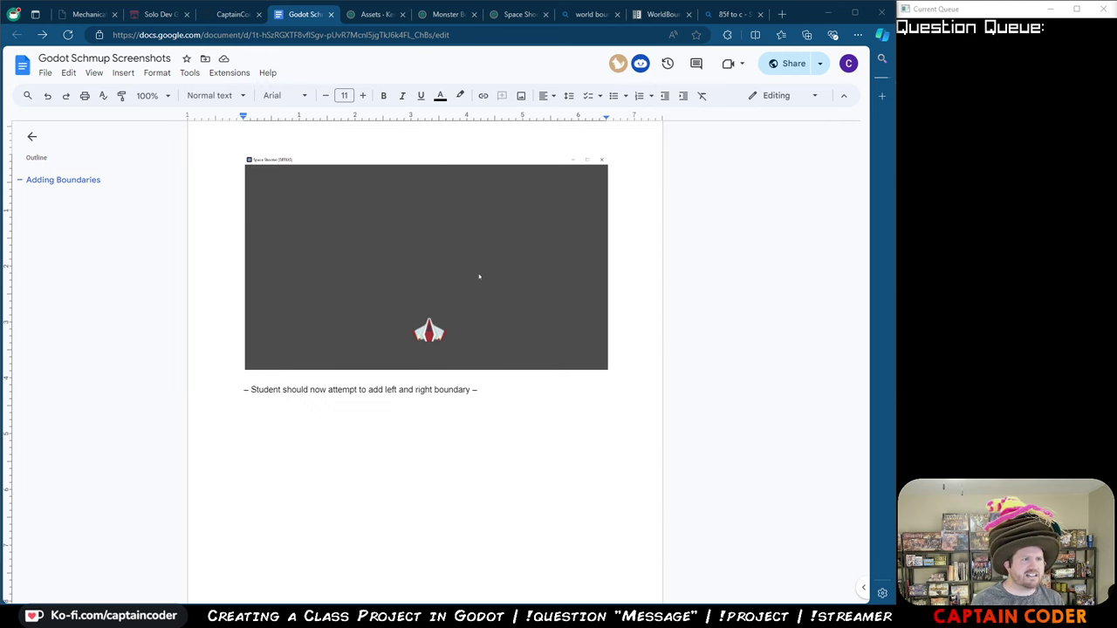
key("Up")
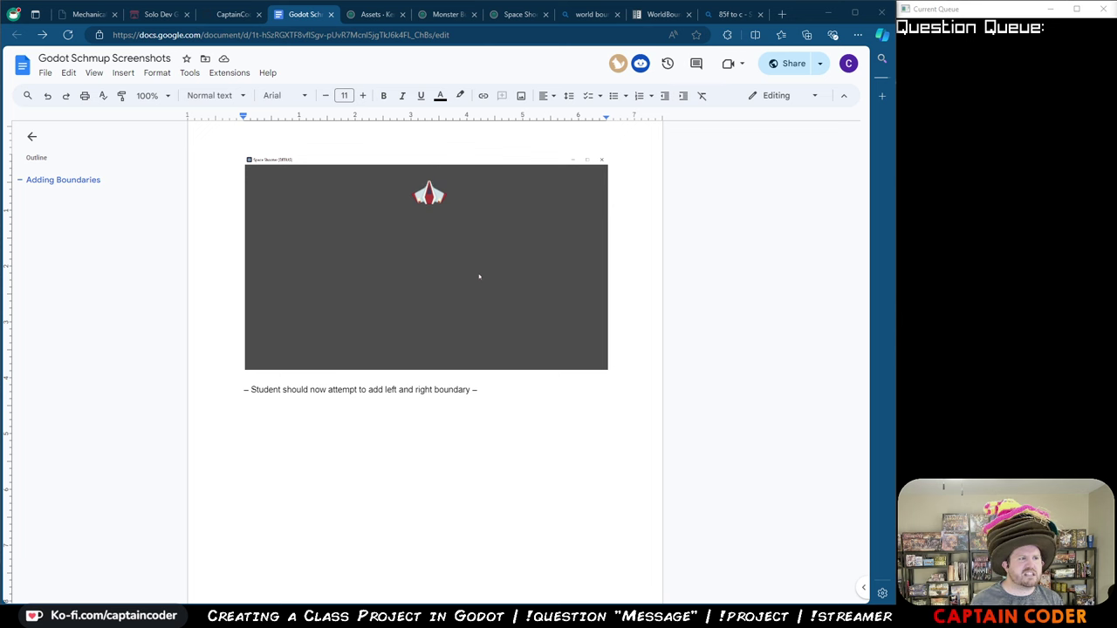
key("Up")
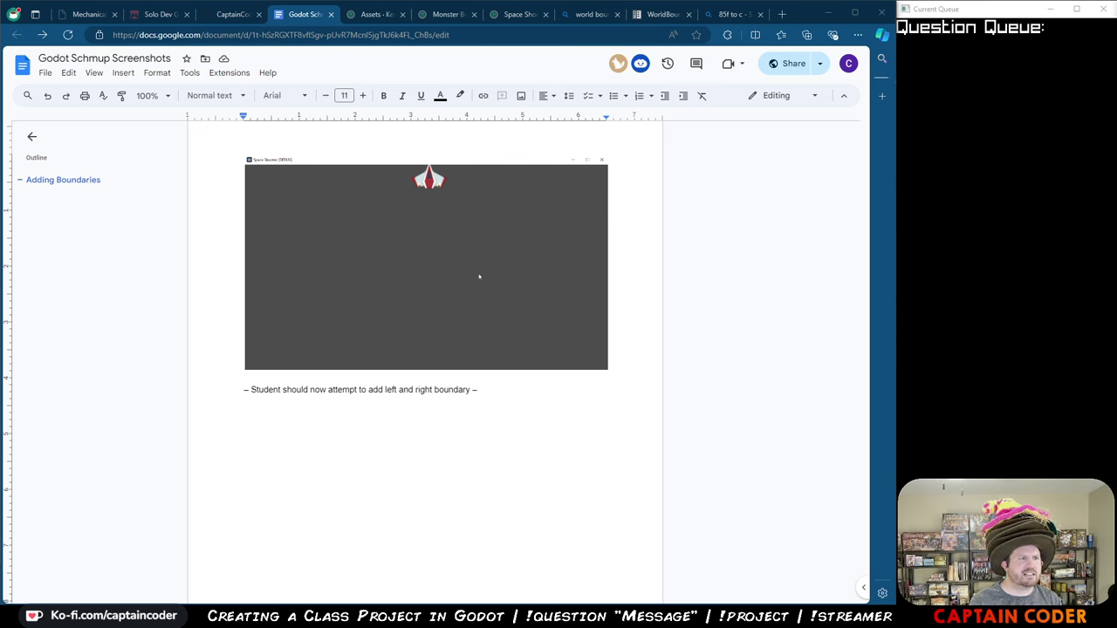
key("Down")
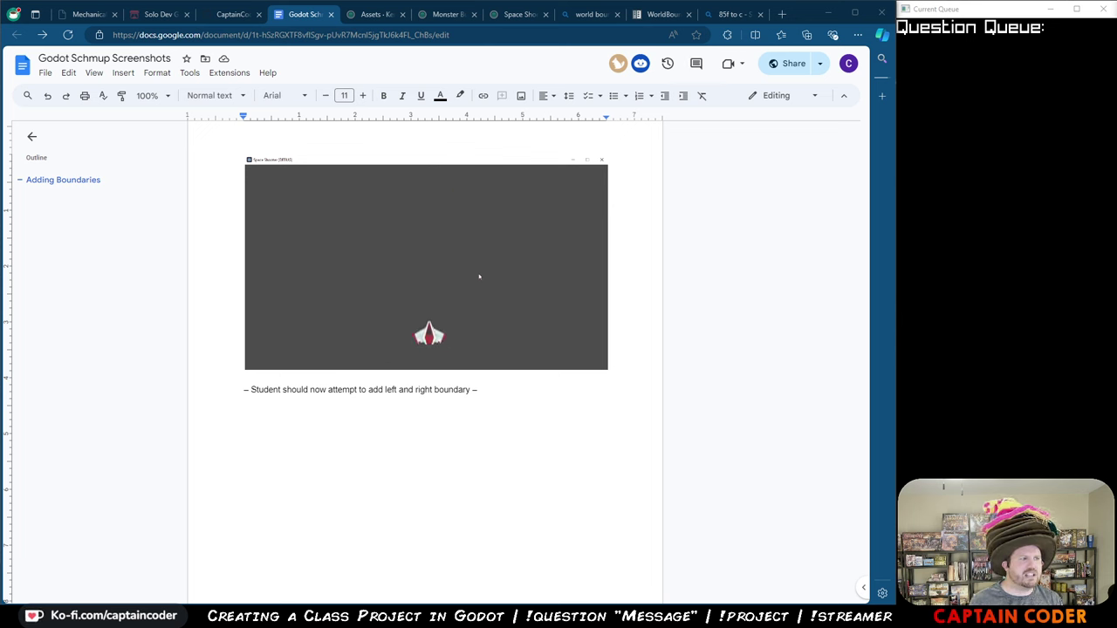
key("Up")
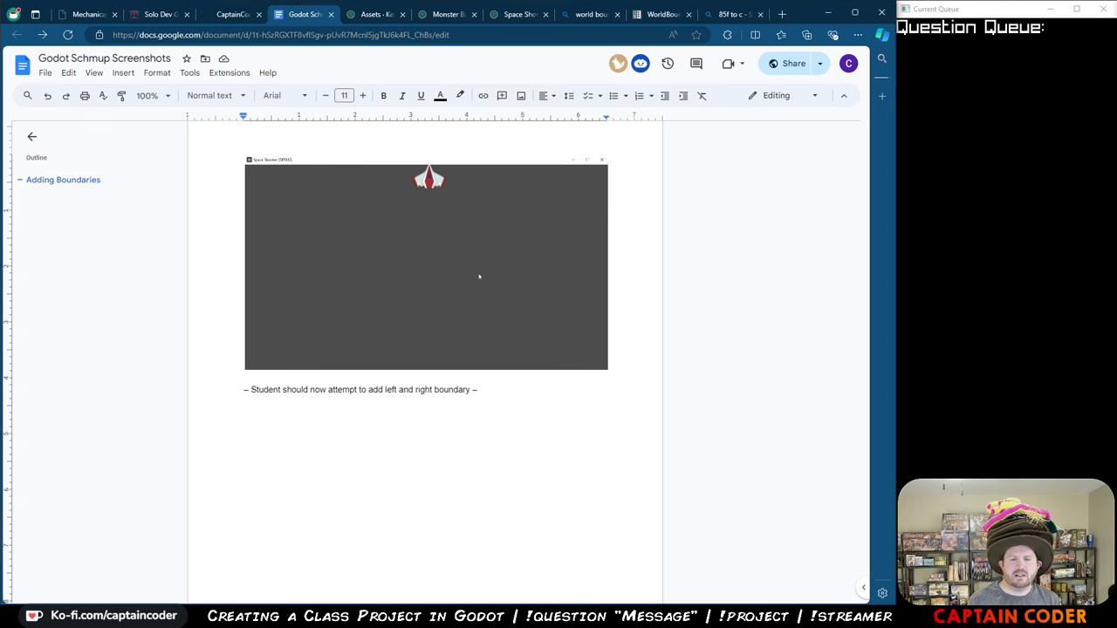
- Switch to Godot, duplicate the Bottom collision shape under StaticBody2D, and rename the copy Left
key("alt+Tab")
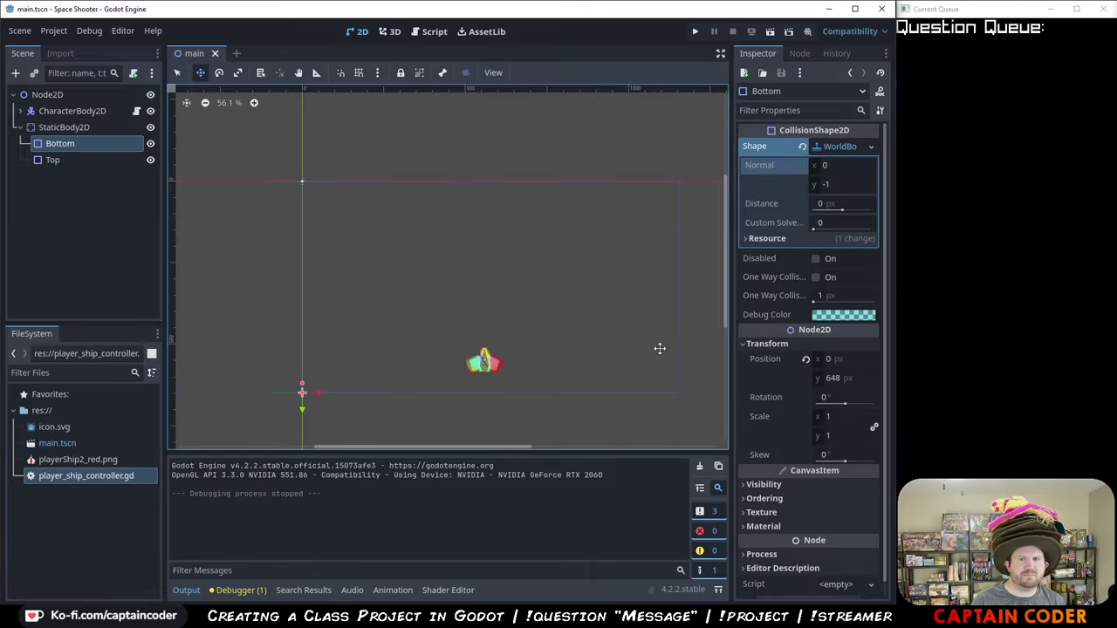
left_click(86, 141)
key("ctrl+d")
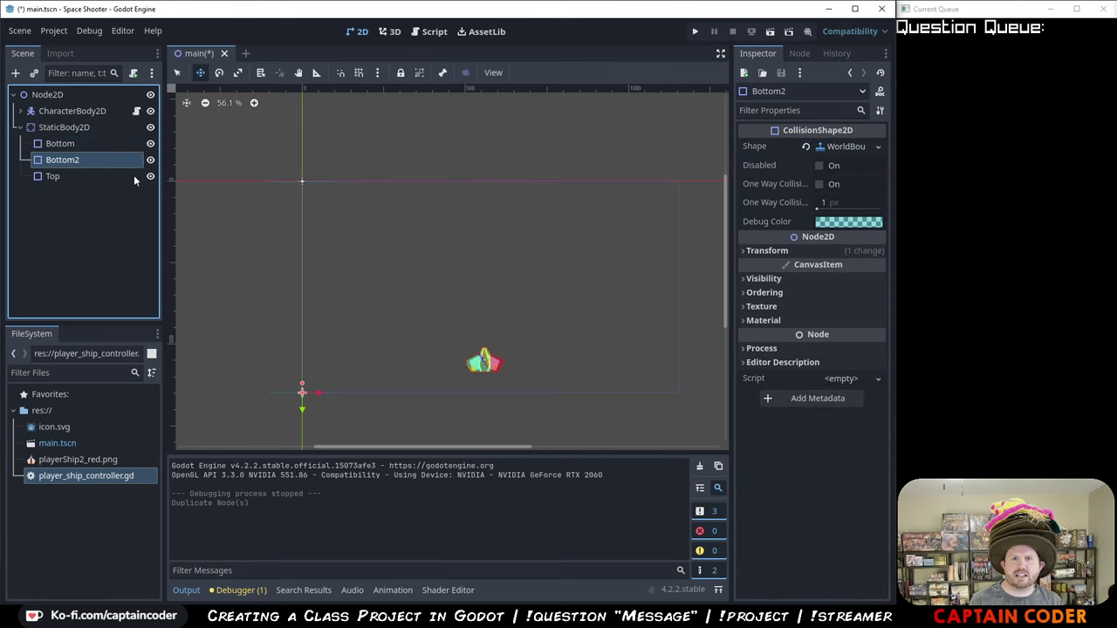
key("F2")
type("Left")
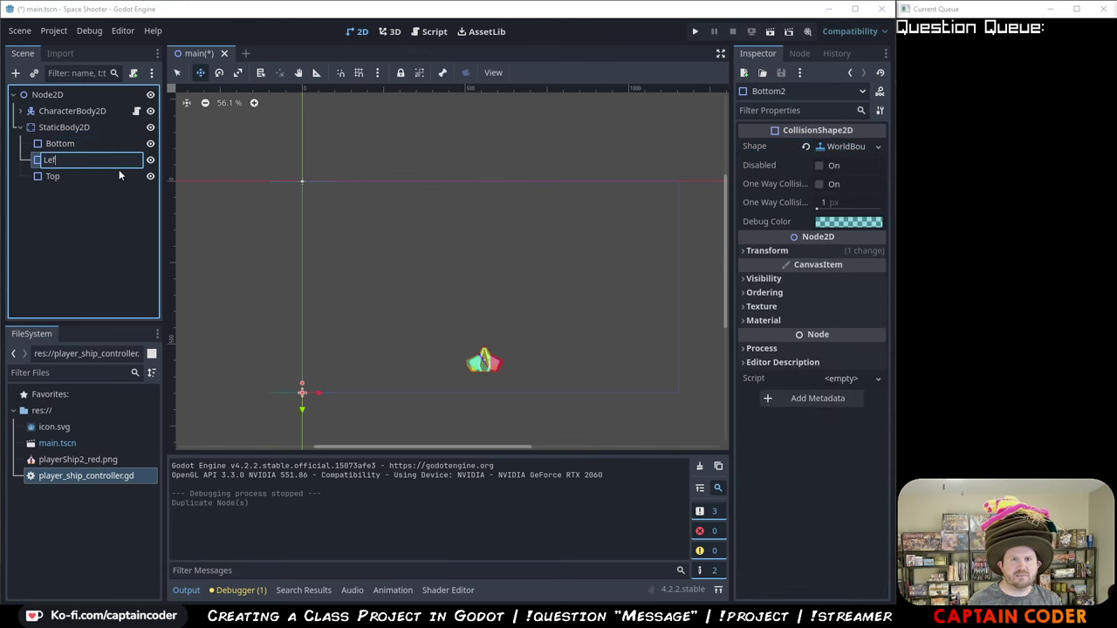
key("Return")
- Make the Left node's world boundary shape unique and set its normal to x 1, y 0
left_click(846, 146)
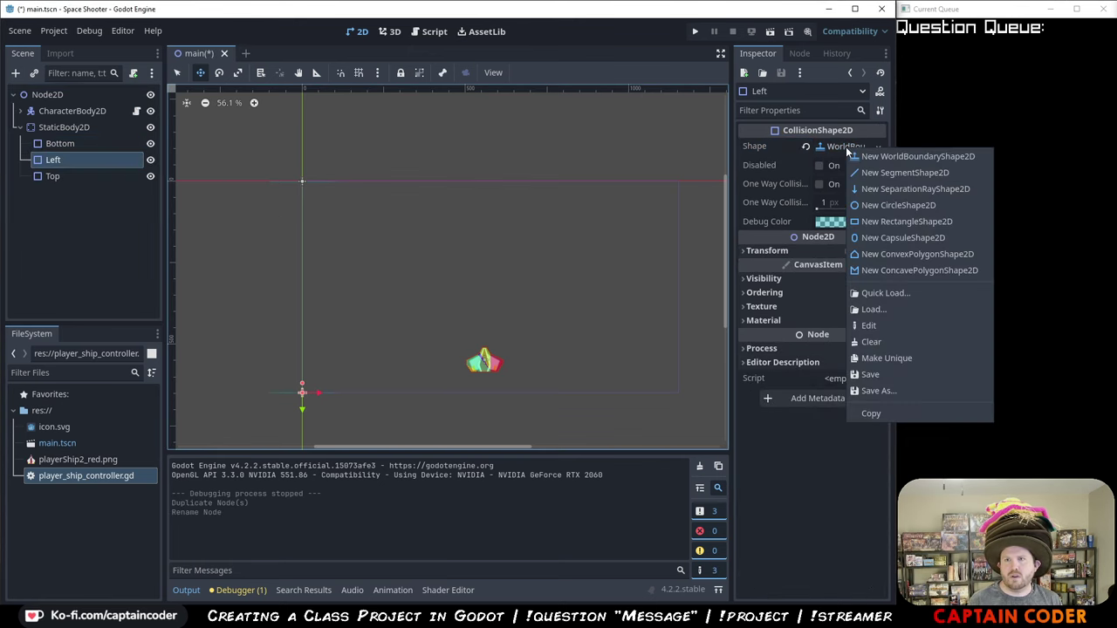
left_click(913, 358)
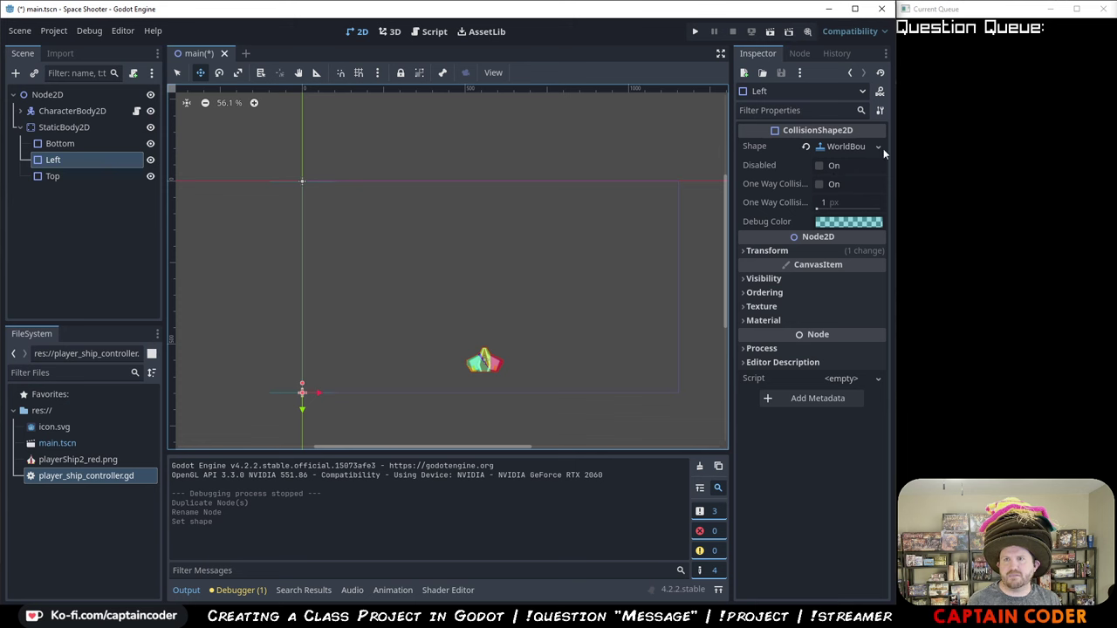
left_click(880, 148)
left_click(797, 155)
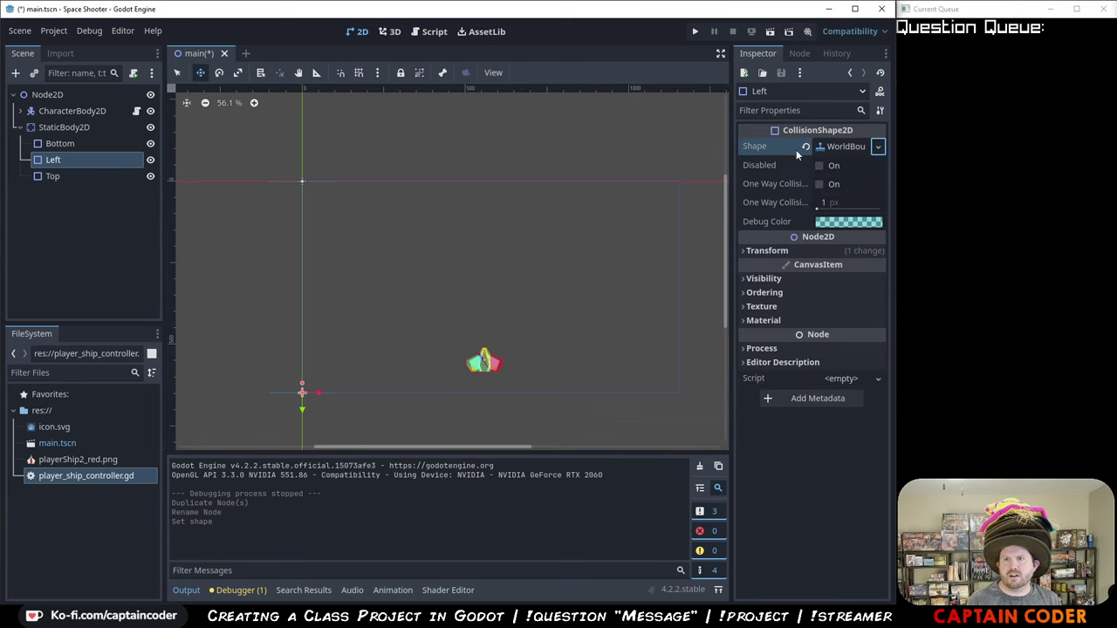
left_click(845, 147)
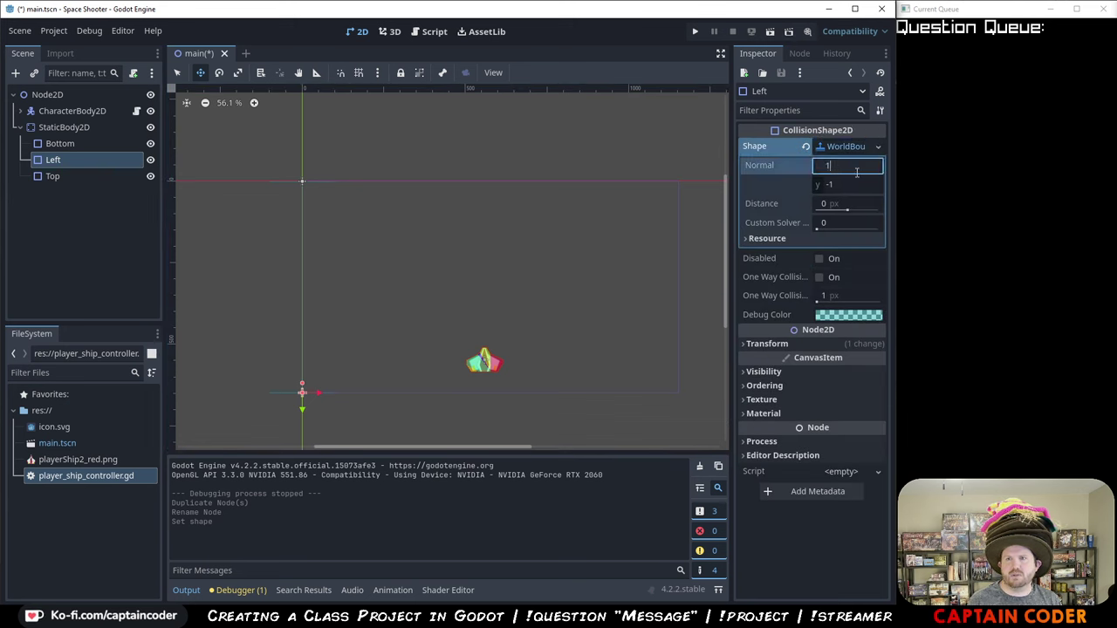
left_click(857, 172)
type("1")
key("Tab")
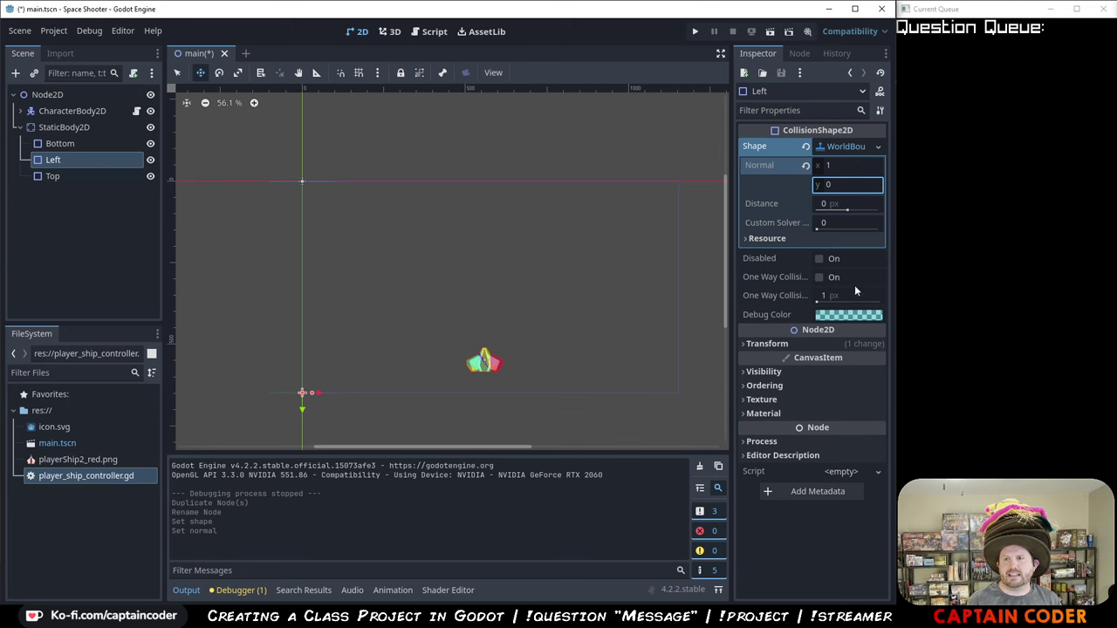
- Set the Left node's y position to 0 px
left_click(759, 343)
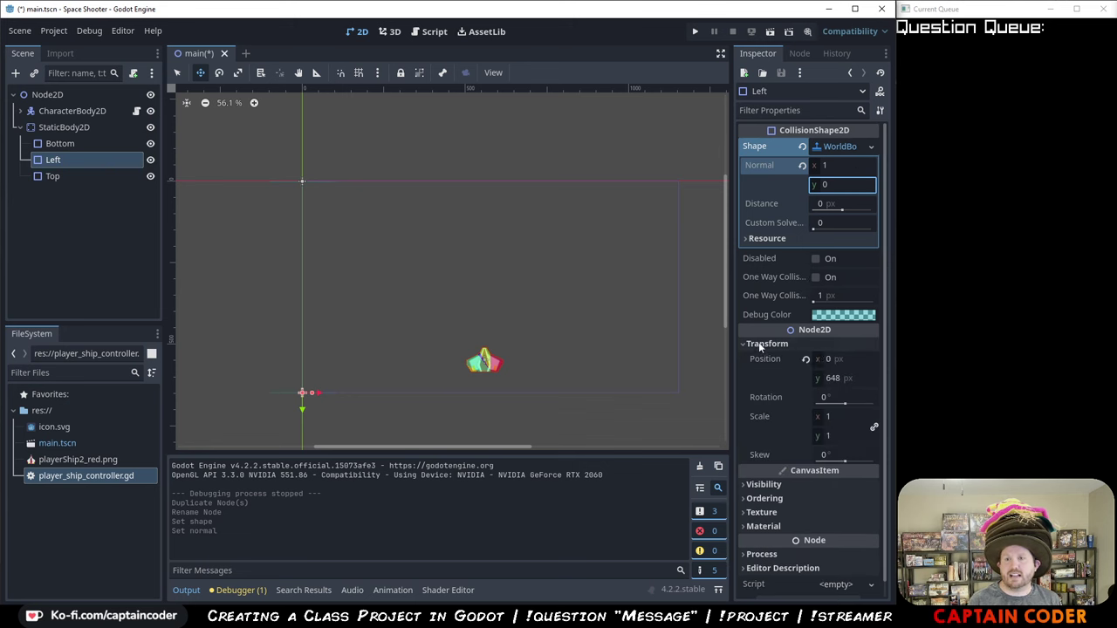
left_click(832, 378)
type("0")
key("Return")
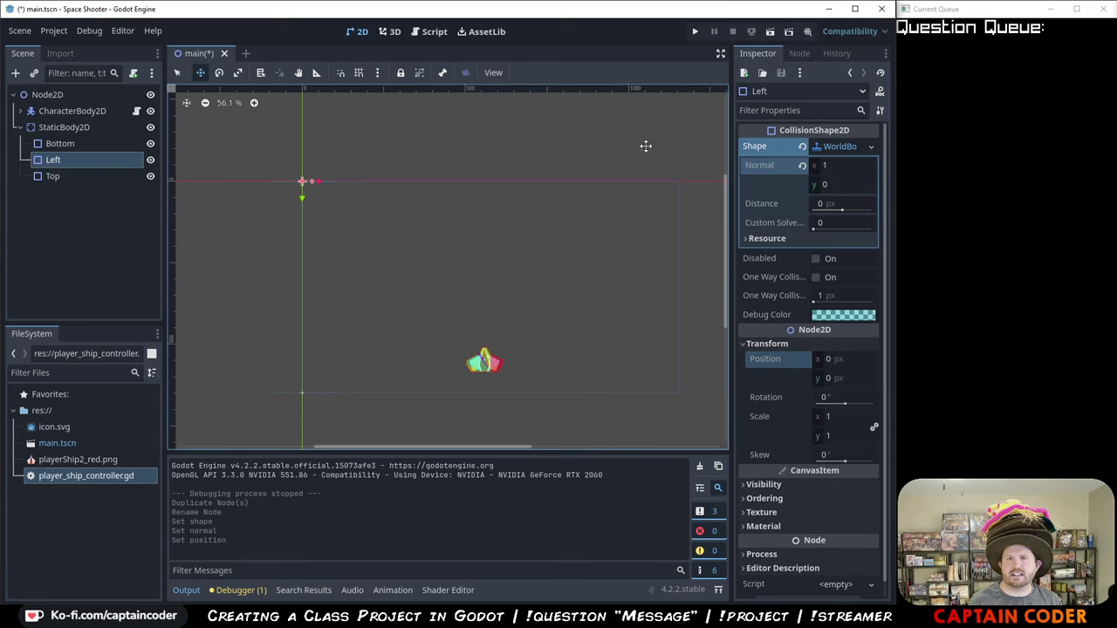
- Run the project, fly the ship left to test the left boundary, and close the game
left_click(695, 31)
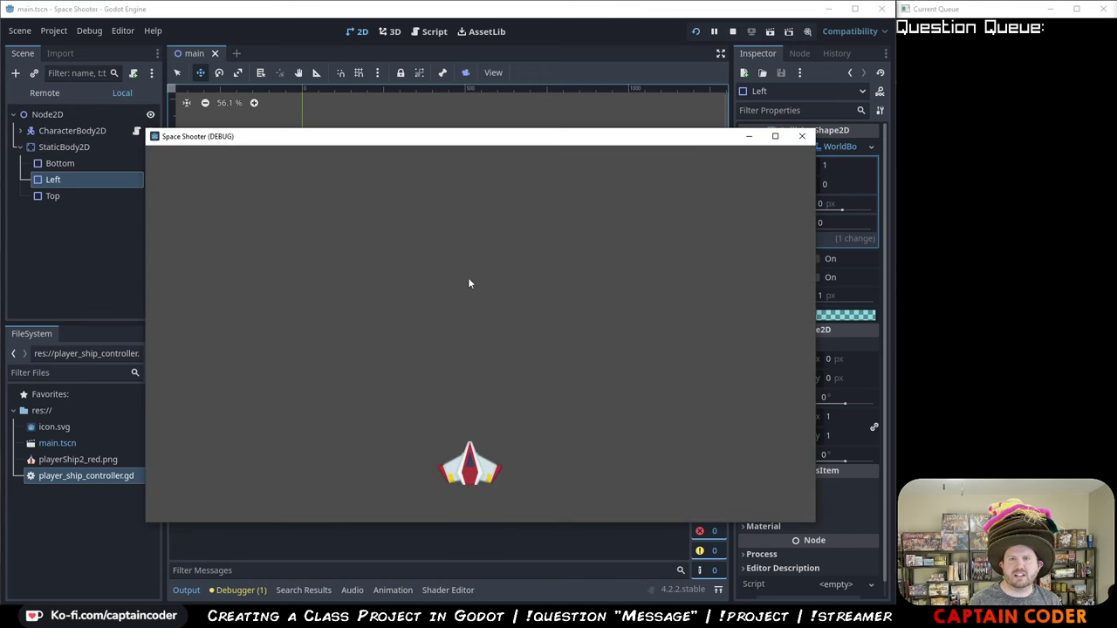
key("Left")
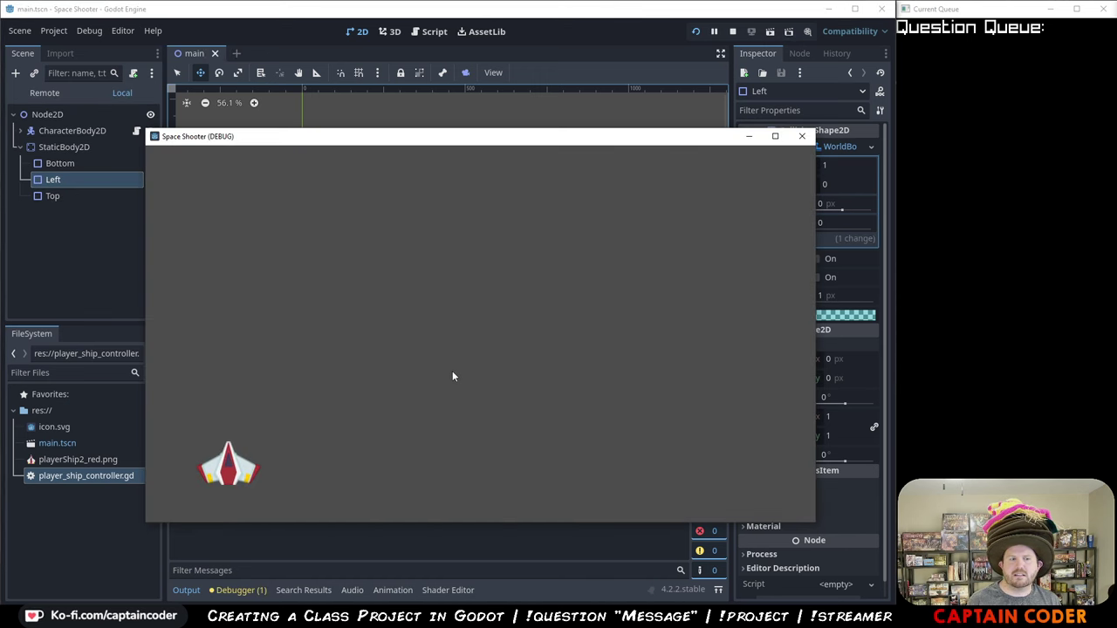
left_click(802, 136)
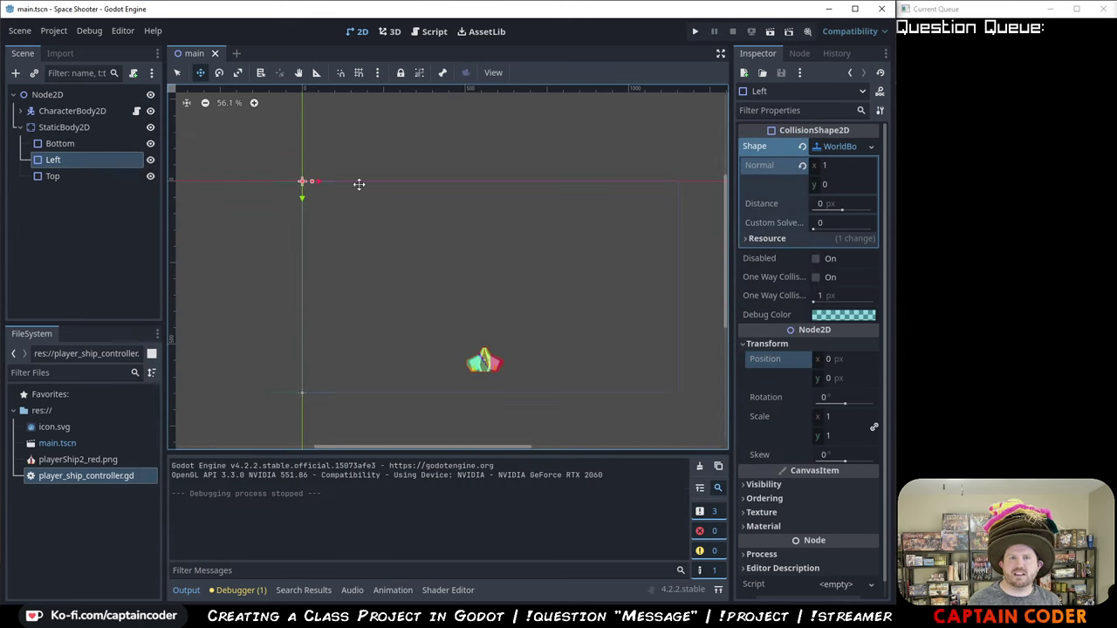
- Duplicate the Left collision shape and rename the copy Right
key("ctrl+d")
double_click(102, 176)
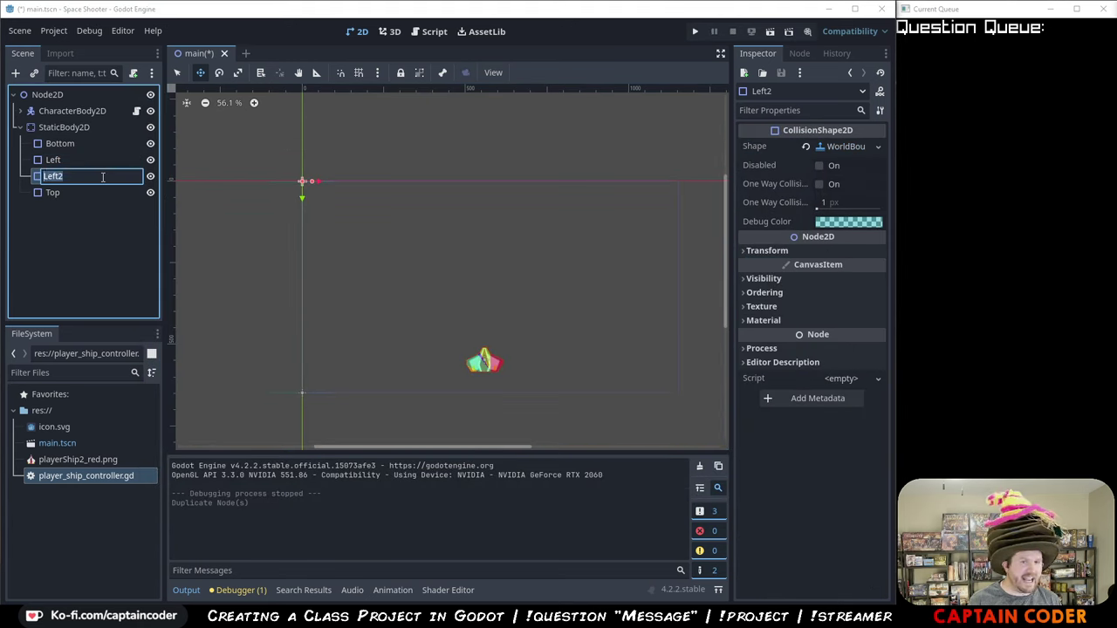
type("Right")
key("Return")
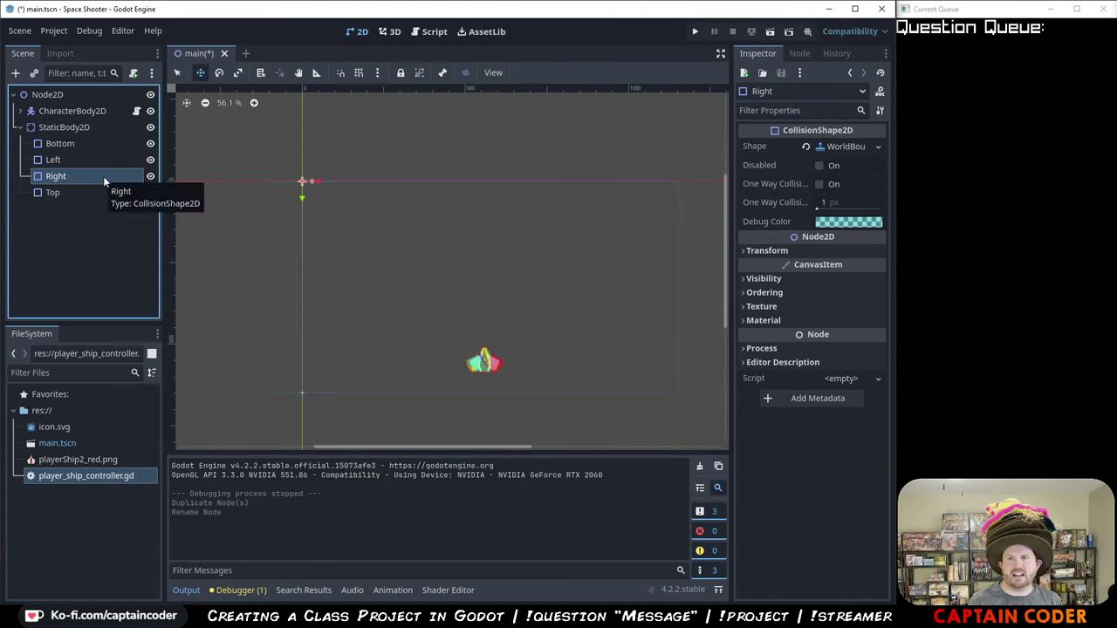
- Make the Right node's world boundary shape unique and set its normal's x value to -1
right_click(842, 147)
left_click(889, 361)
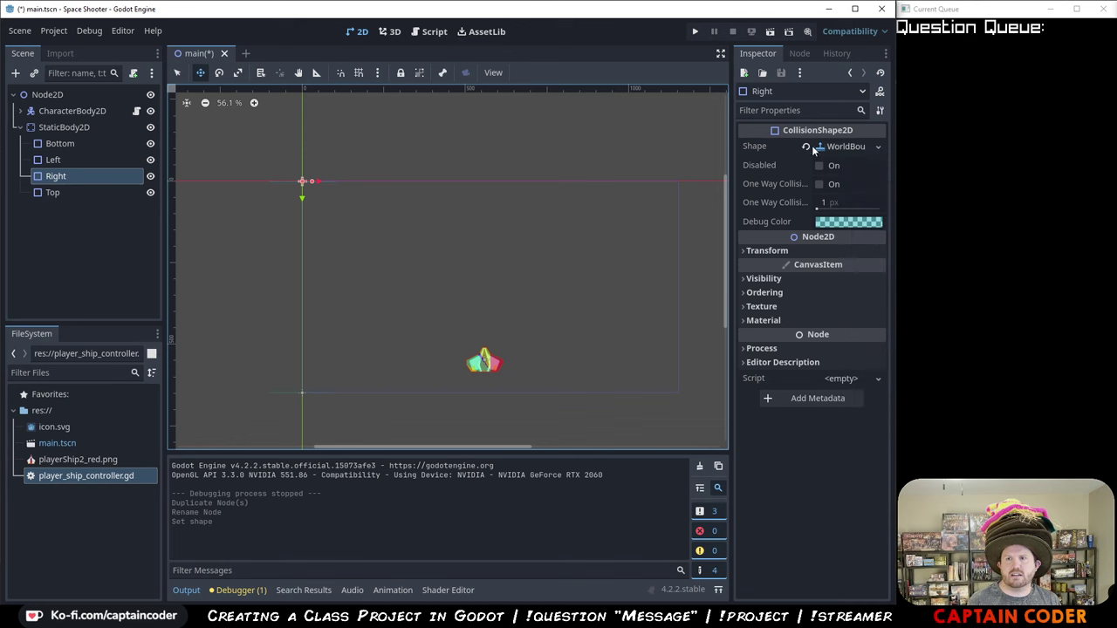
left_click(845, 149)
left_click(848, 166)
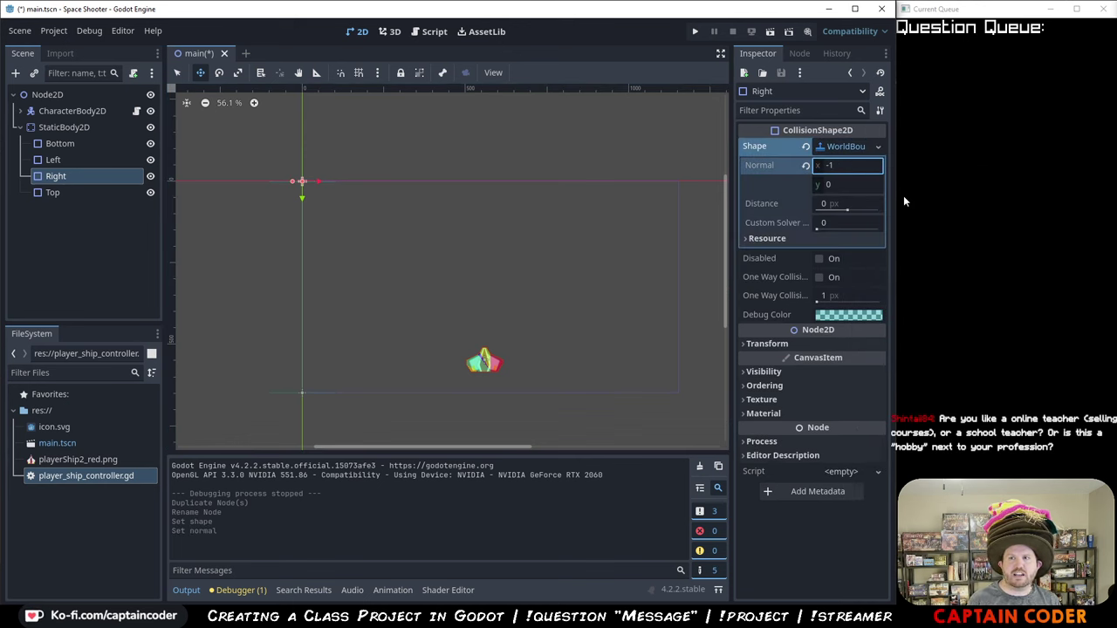
key("Return")
- Copy the viewport width from the project settings and use it to set the Right node's x position to 1152 px
left_click(793, 346)
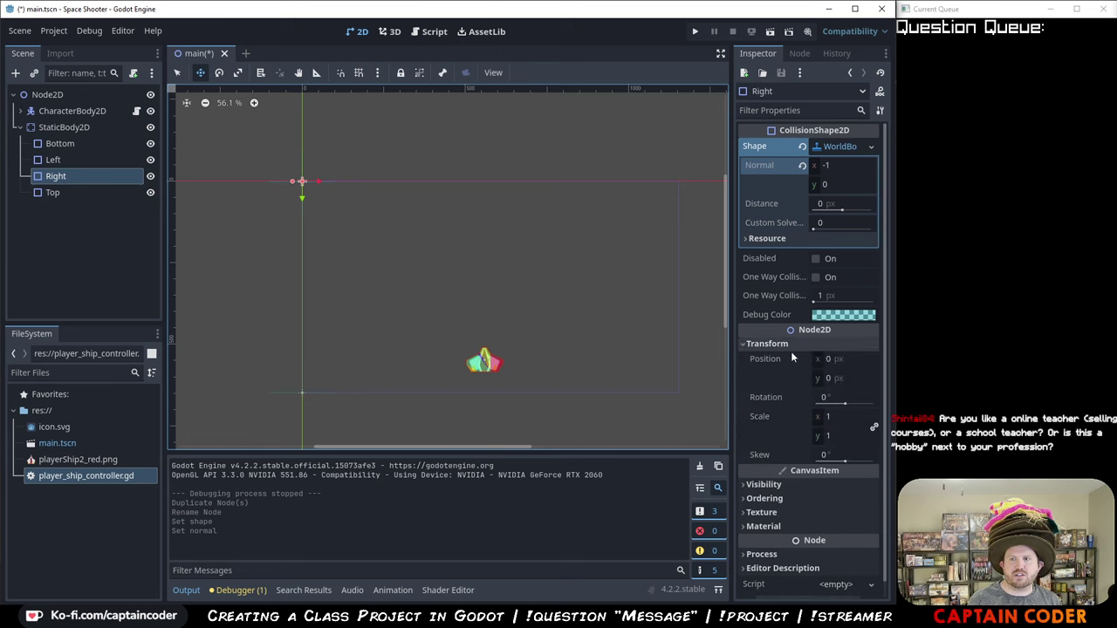
left_click(832, 359)
left_click(57, 35)
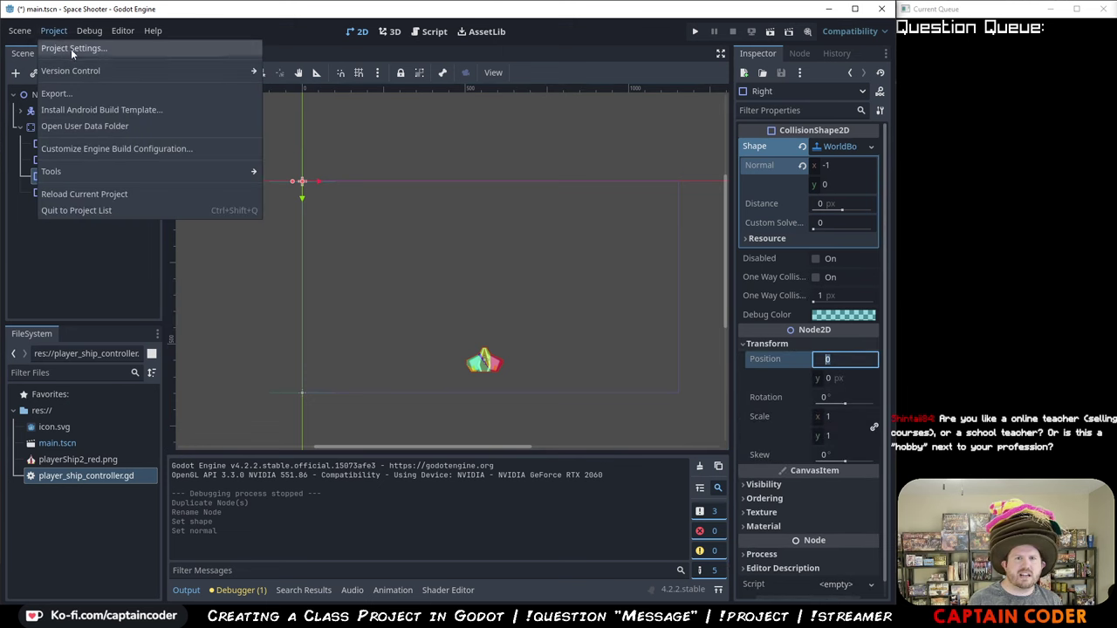
left_click(72, 48)
left_click(571, 185)
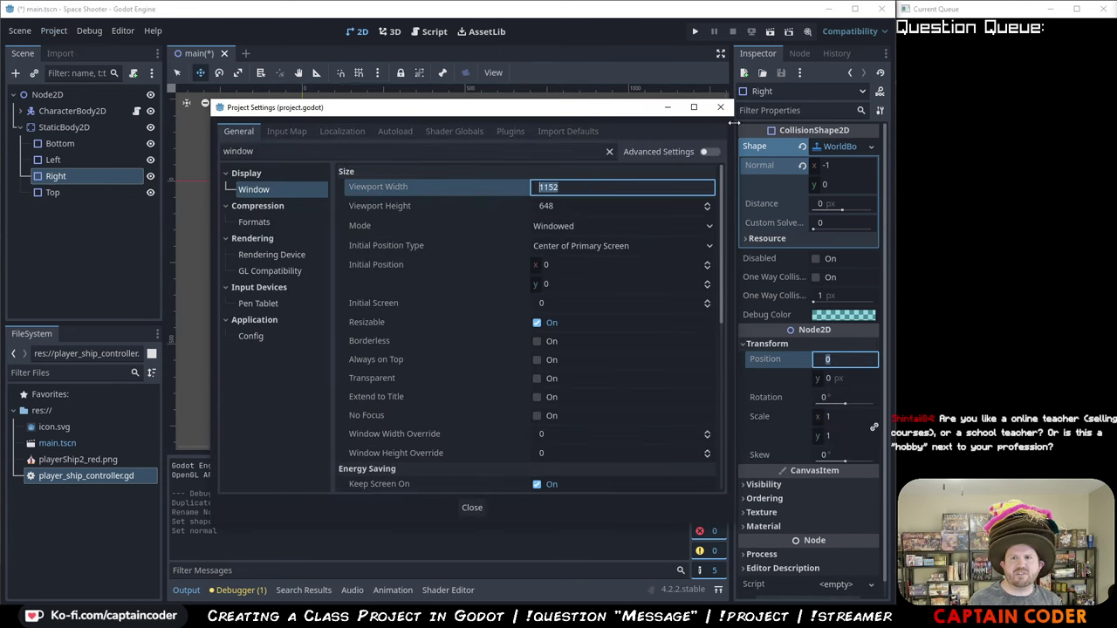
key("ctrl+c")
left_click(720, 107)
key("ctrl+v")
key("Return")
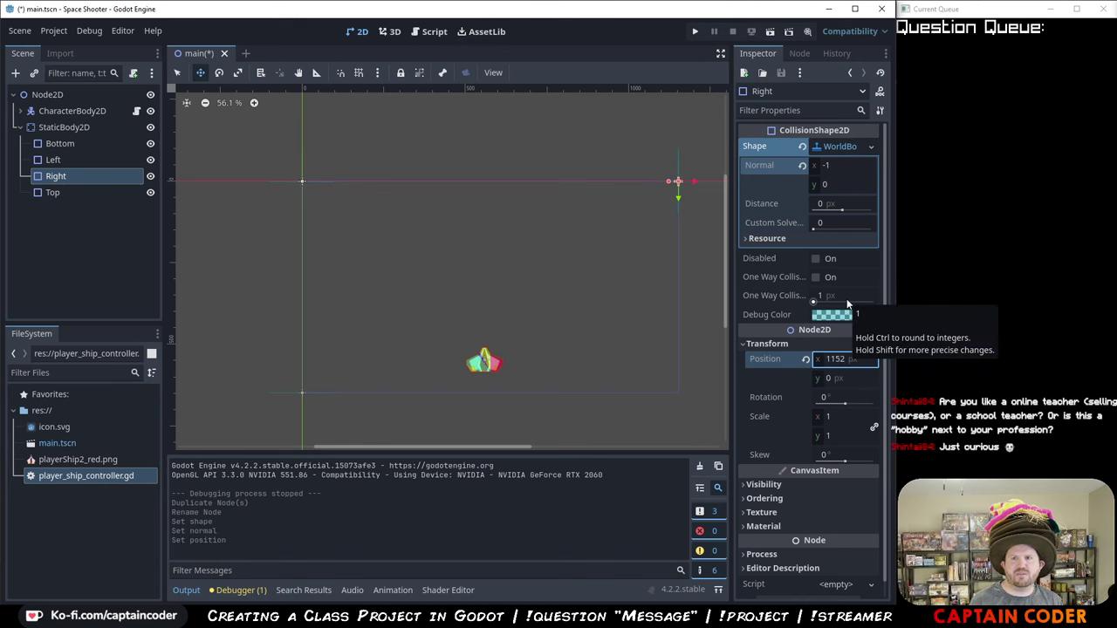
- Save the scene and run the project to test all the boundaries by flying the ship around, closing the game at the end
key("ctrl+s")
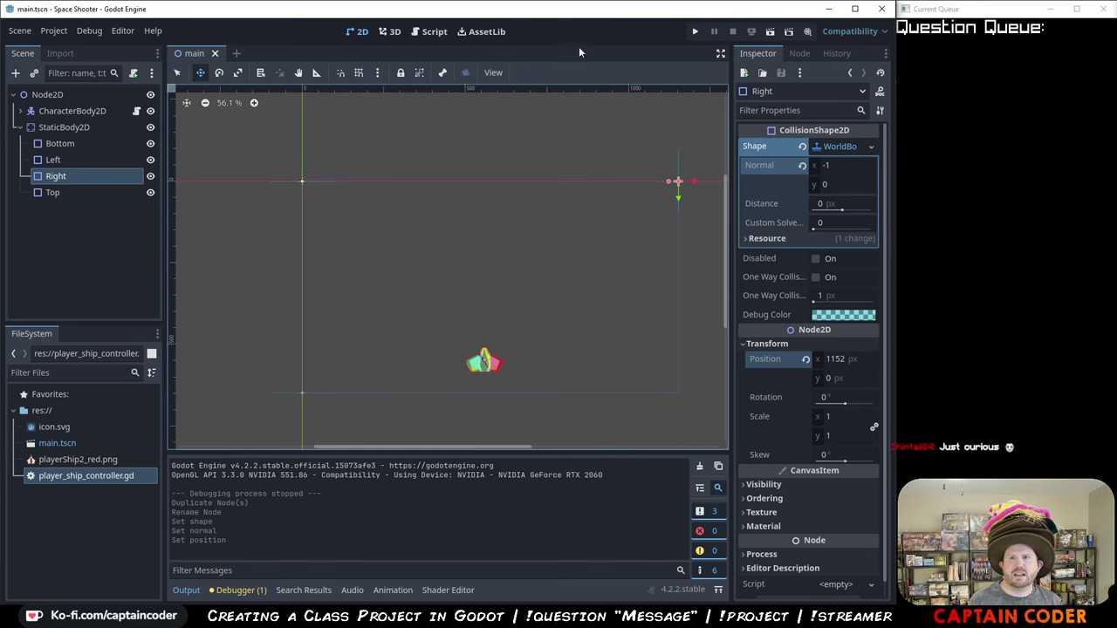
left_click(696, 33)
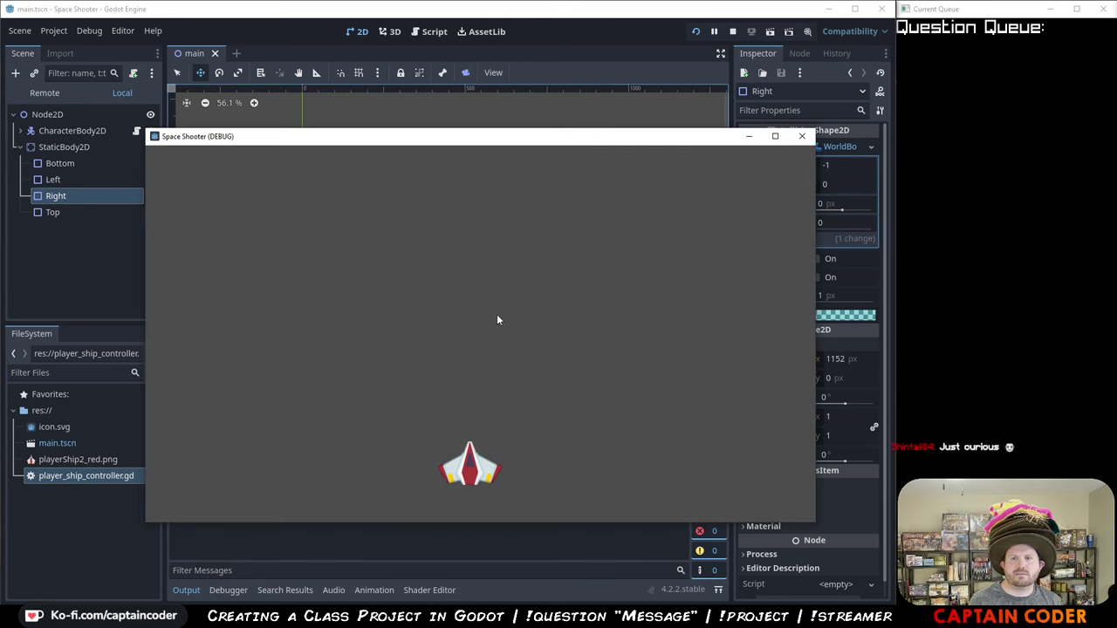
key("Right")
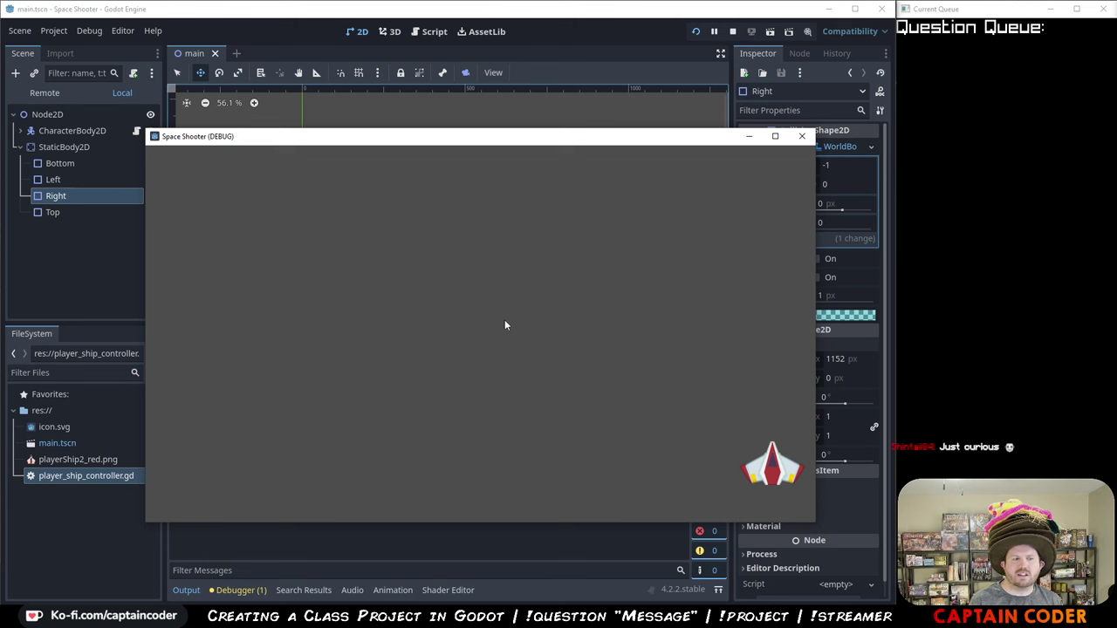
key("Left")
key("Down")
key("Up")
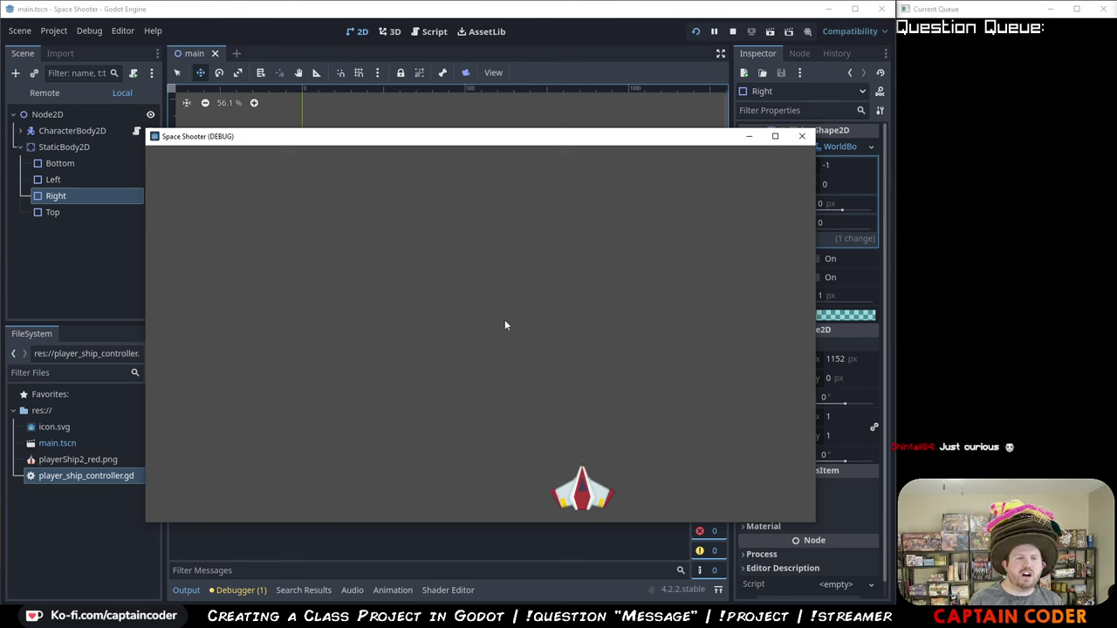
key("Left")
key("Up")
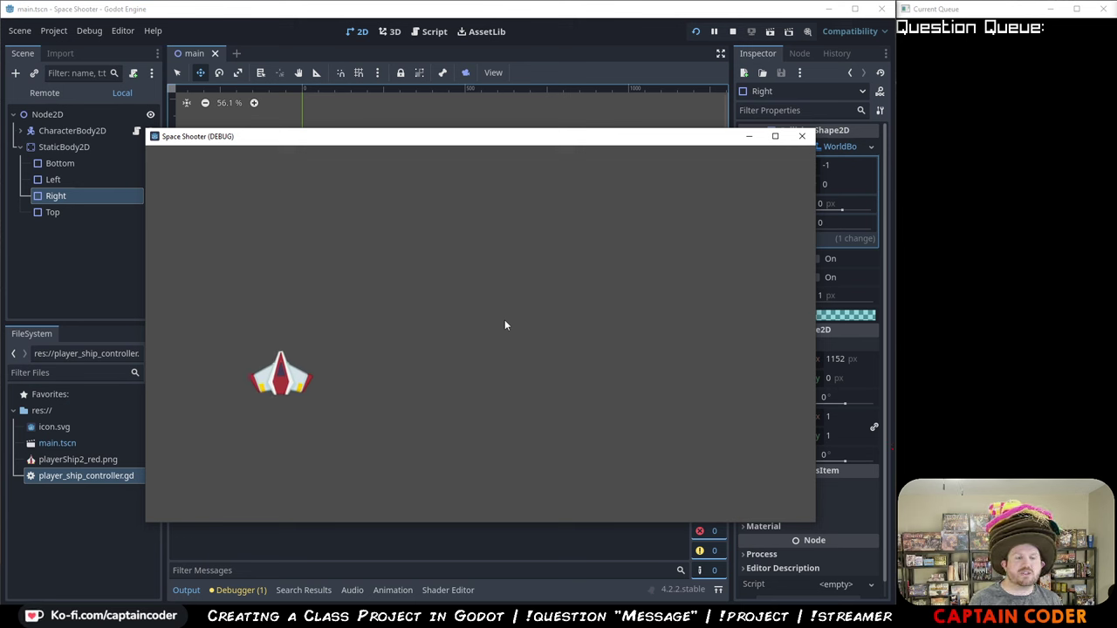
key("Right")
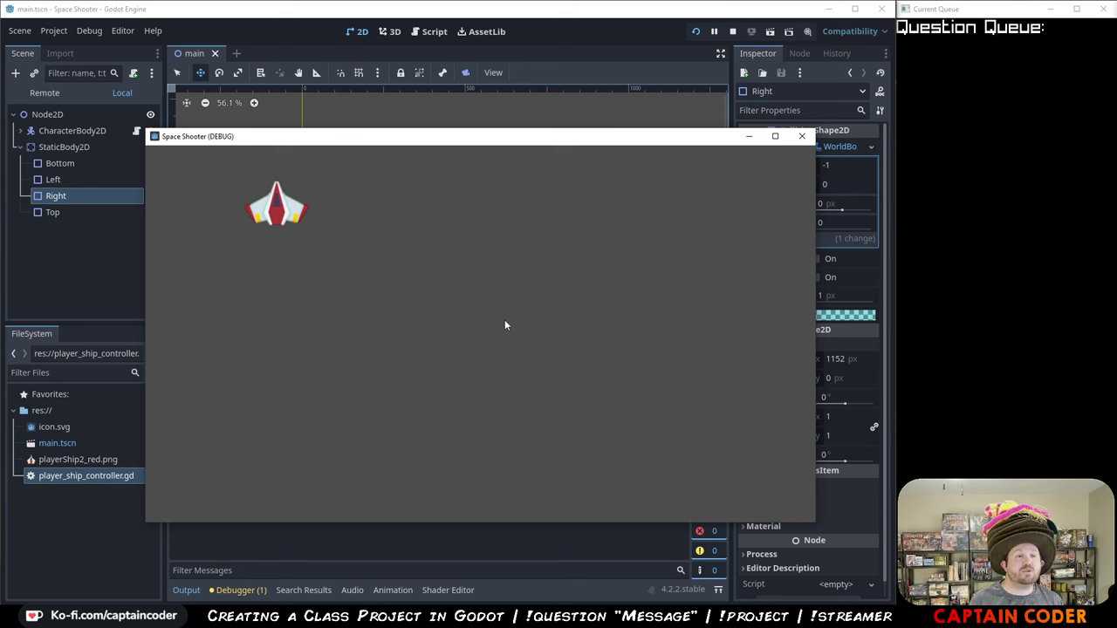
key("Down")
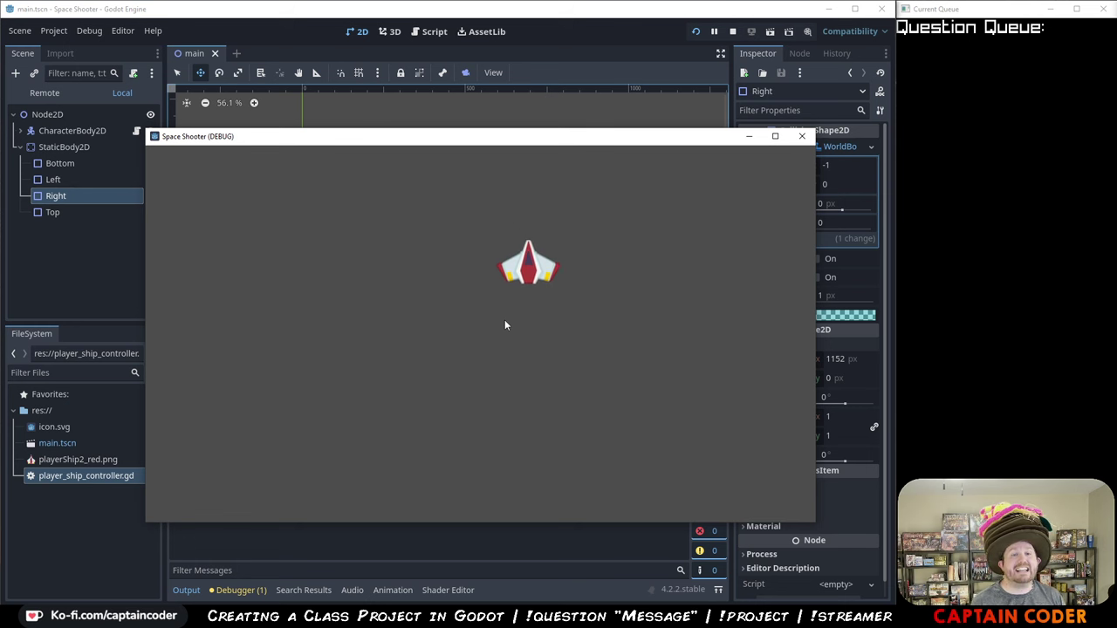
key("Up")
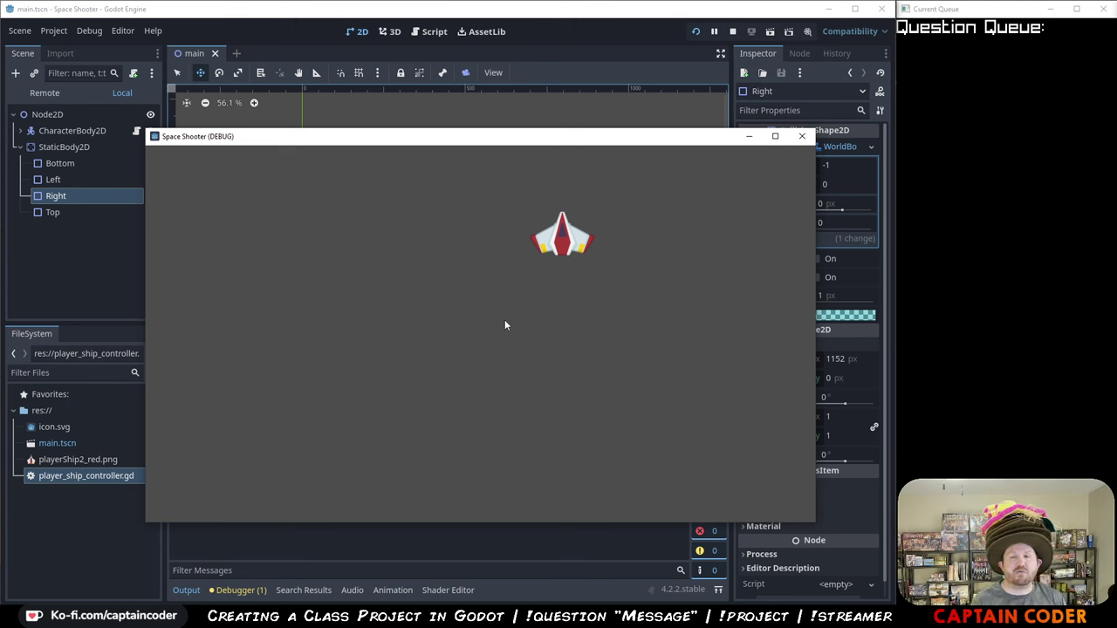
key("Up")
key("Right")
key("Down")
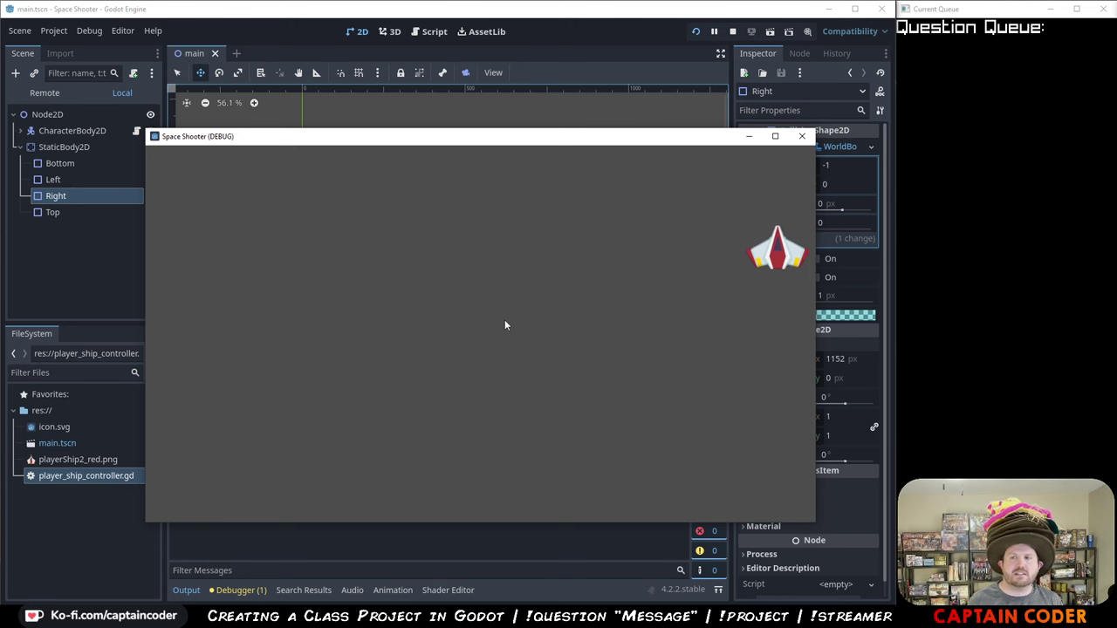
key("Left")
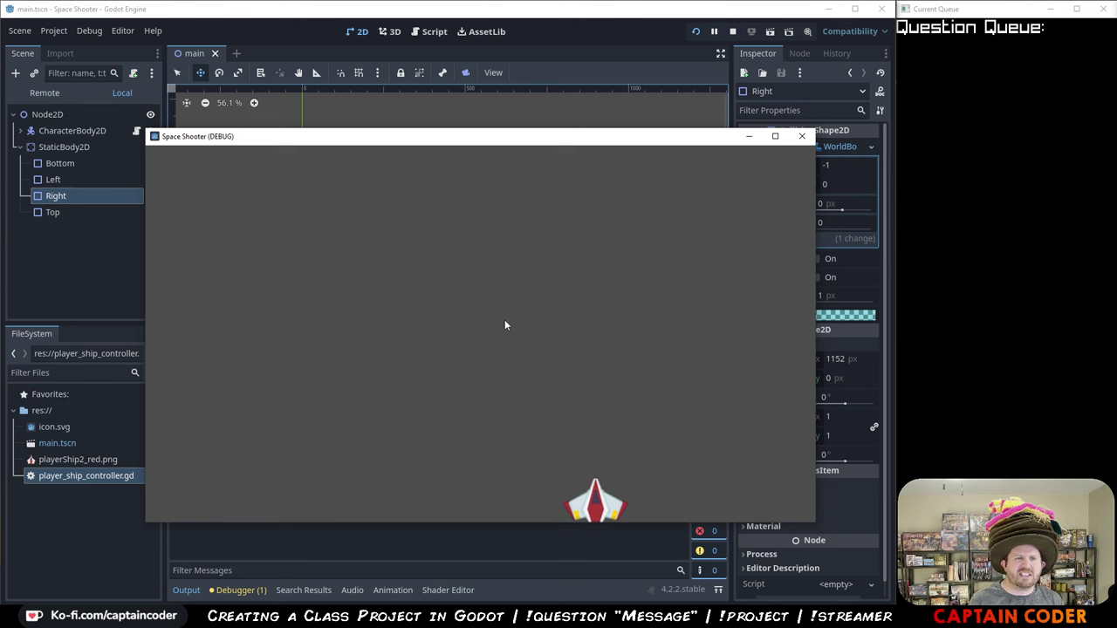
key("Up")
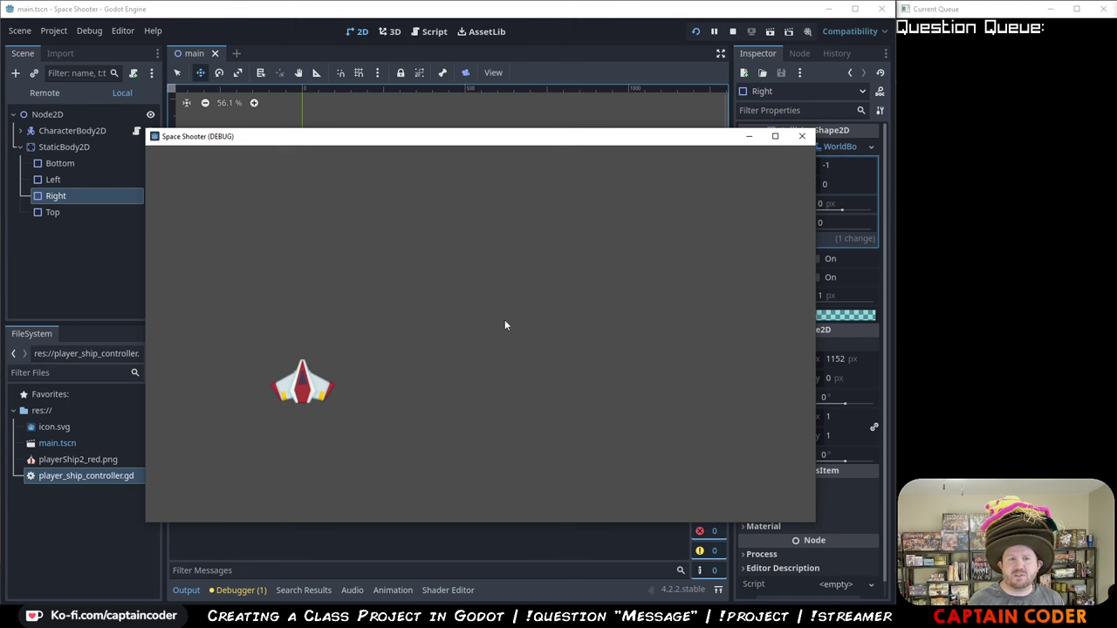
key("Up")
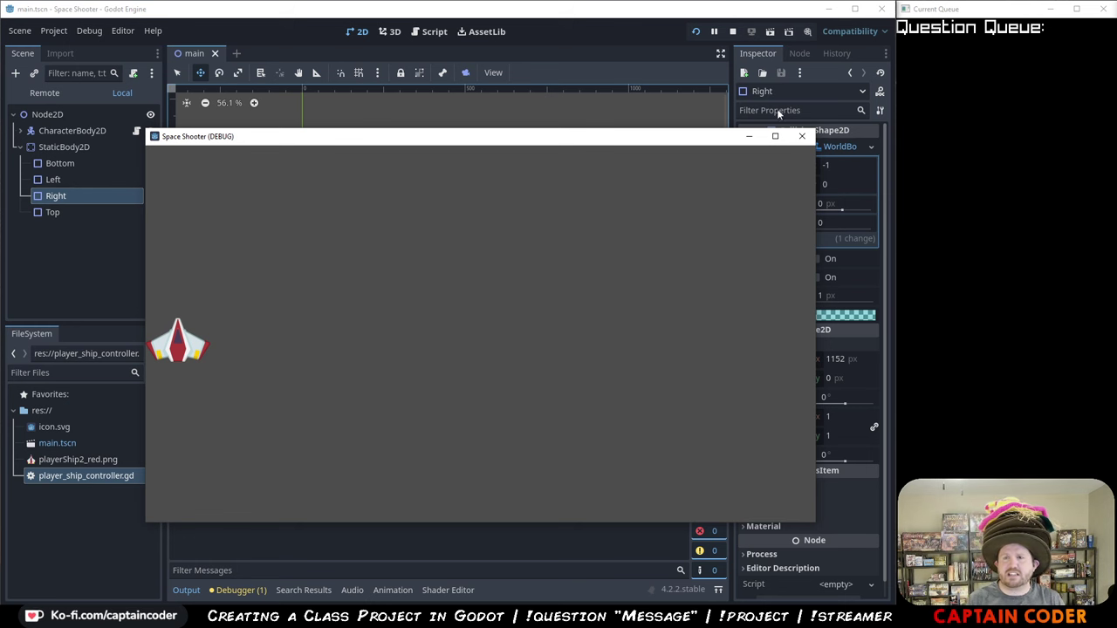
left_click(801, 136)
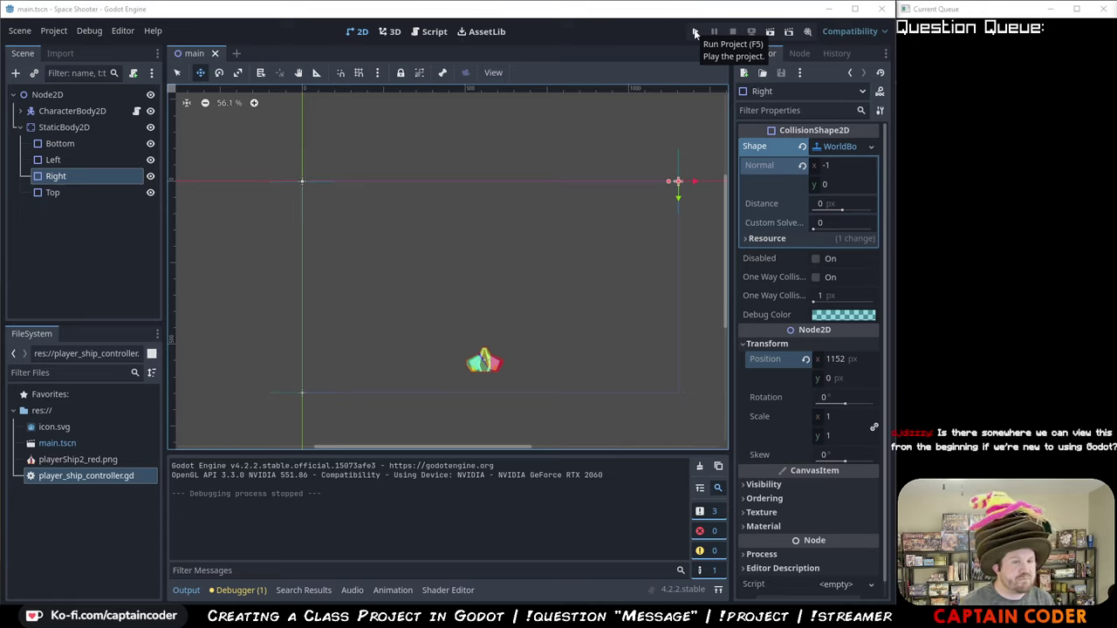
- Switch to the Godot Schmup Screenshots document in Google Docs and copy its sharing link
key("alt+Tab")
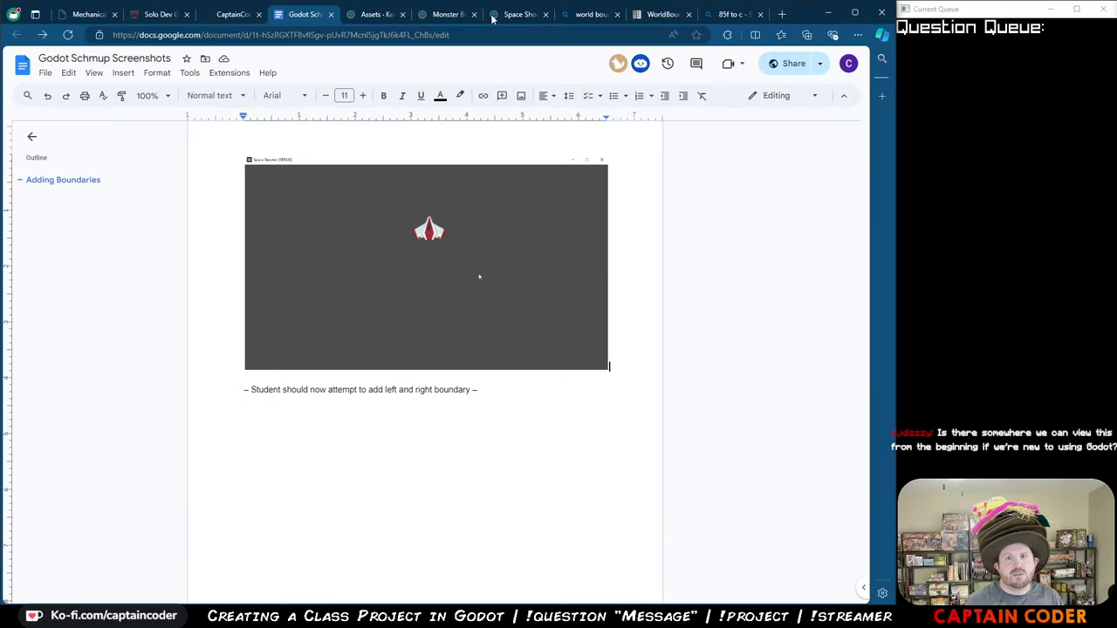
left_click(768, 66)
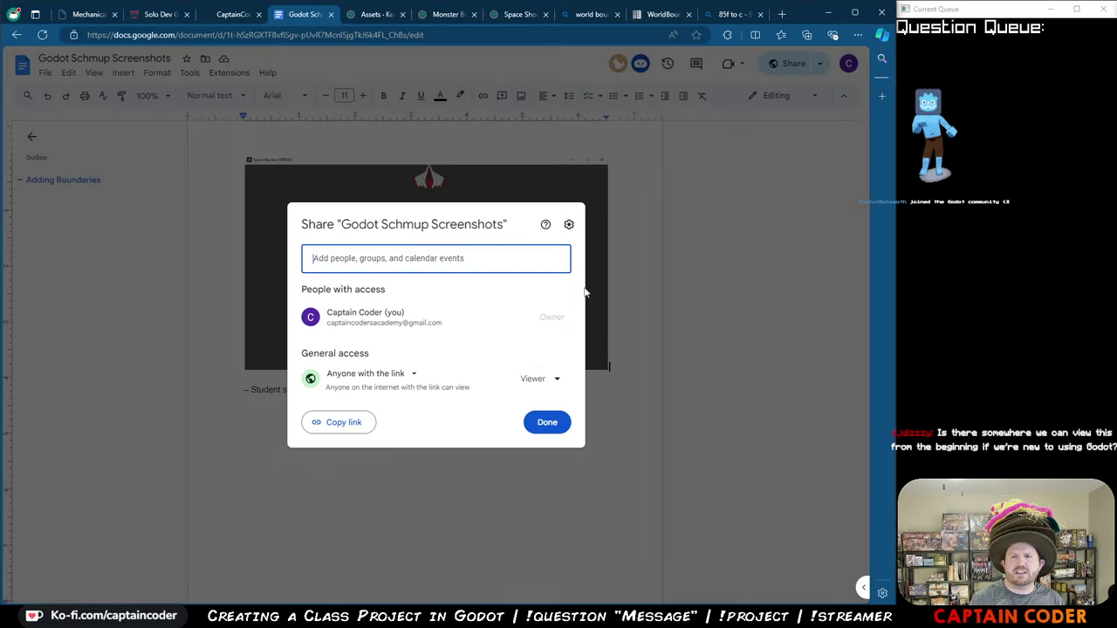
left_click(354, 424)
key("Escape")
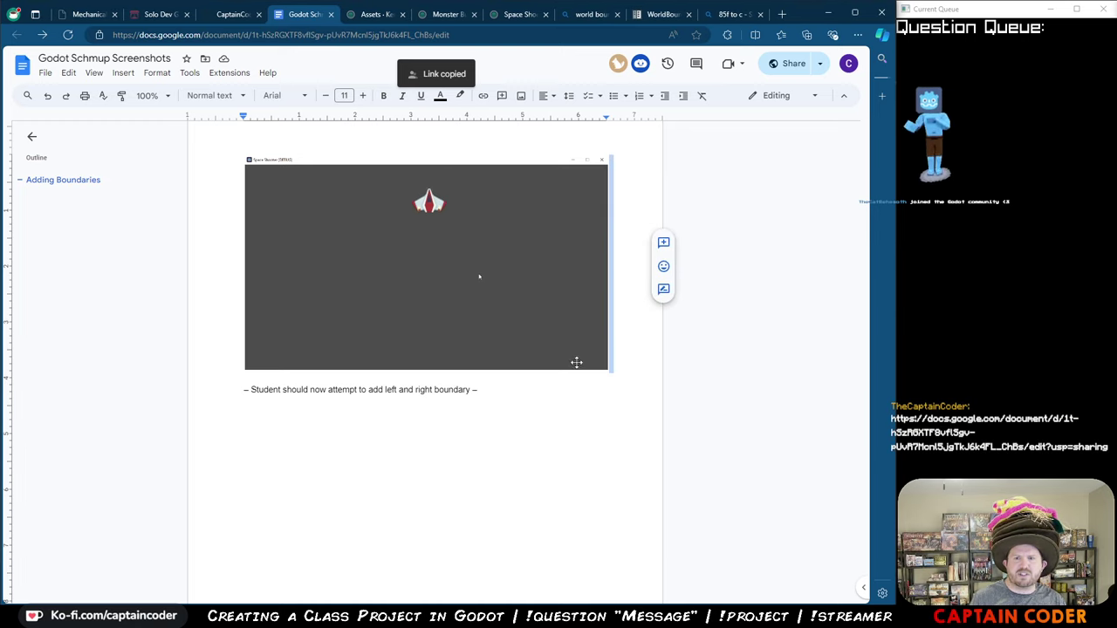
- Look through the lesson screenshots from the project creation section to the closing note about adding left and right boundaries
scroll(593, 358, "up", 5)
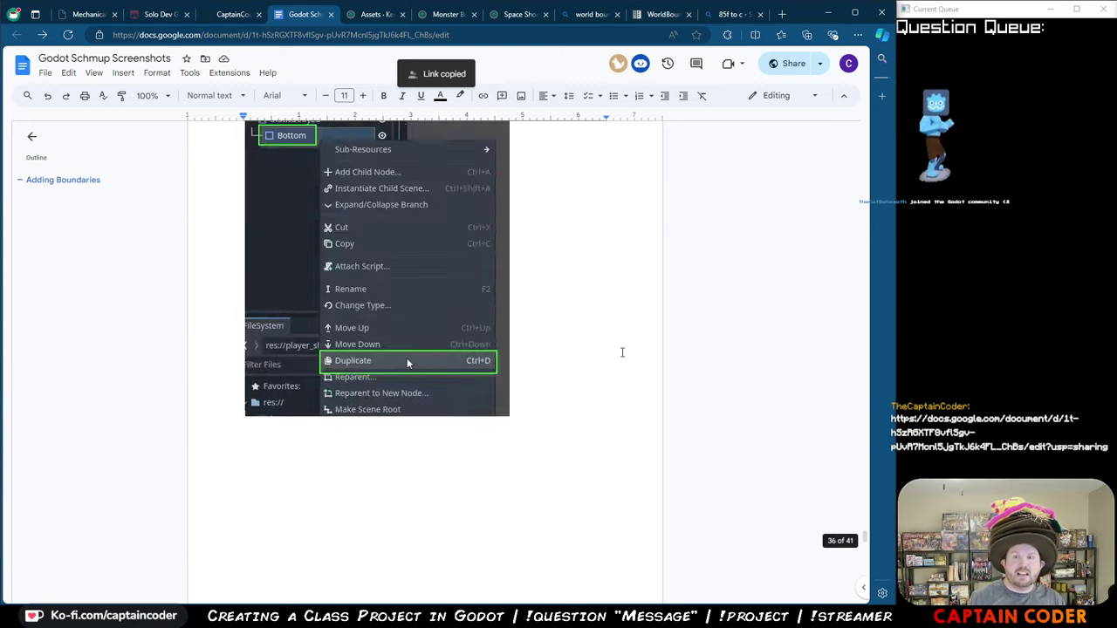
scroll(623, 351, "up", 20)
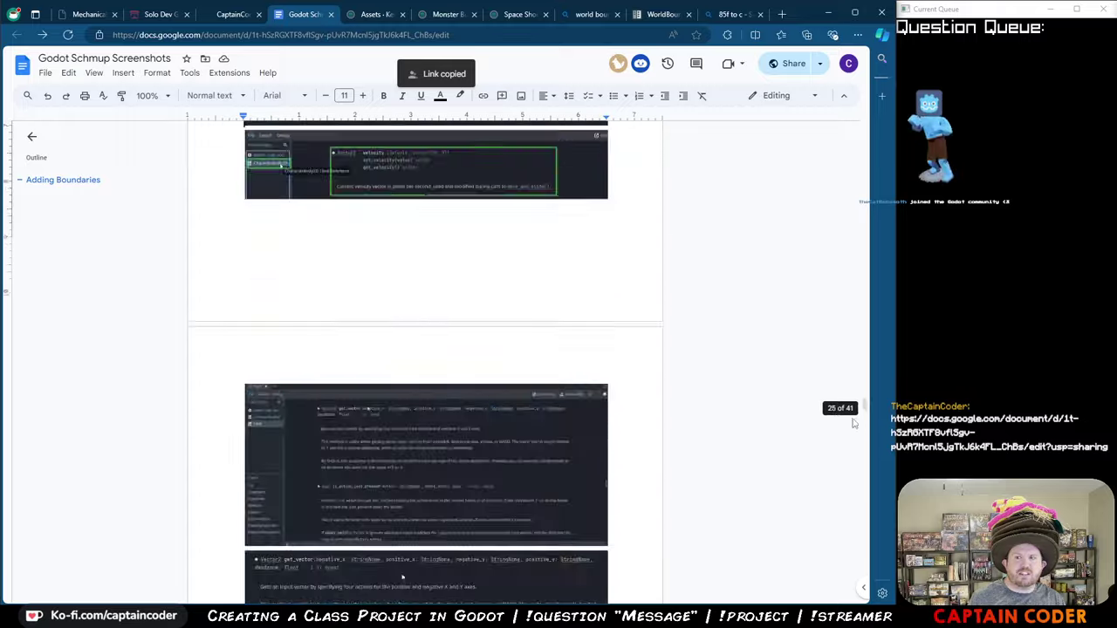
scroll(856, 411, "up", 20)
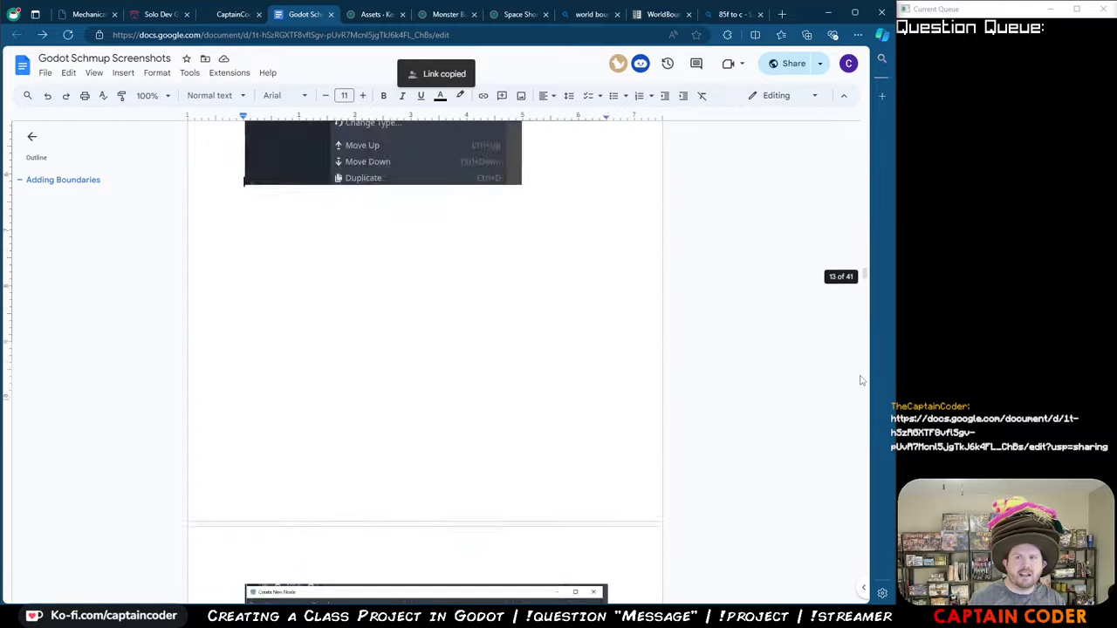
scroll(861, 381, "up", 20)
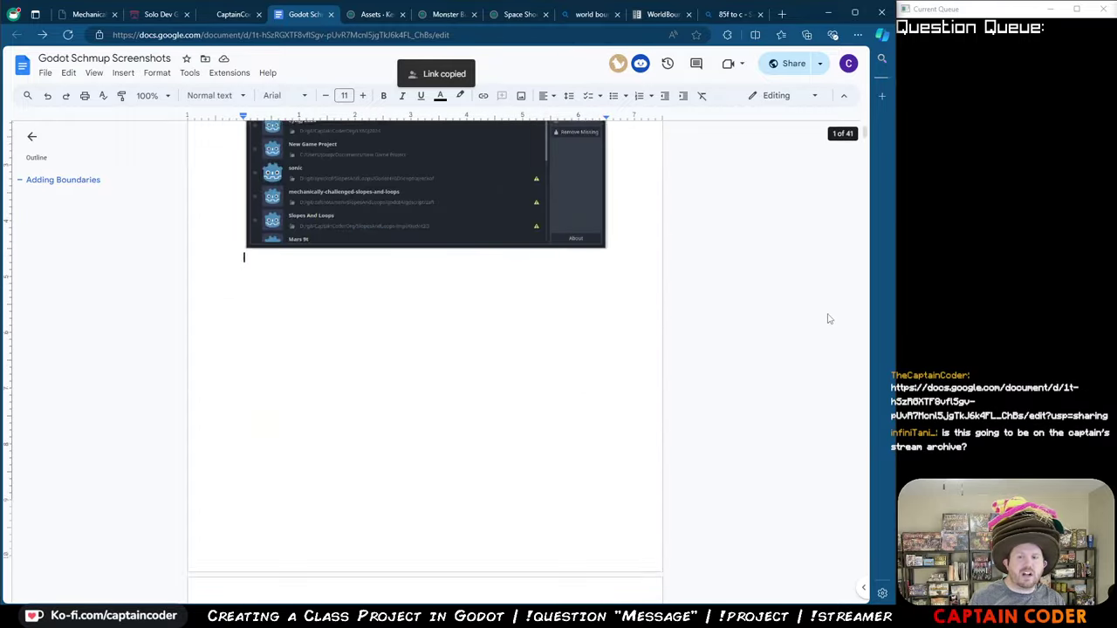
scroll(829, 319, "up", 3)
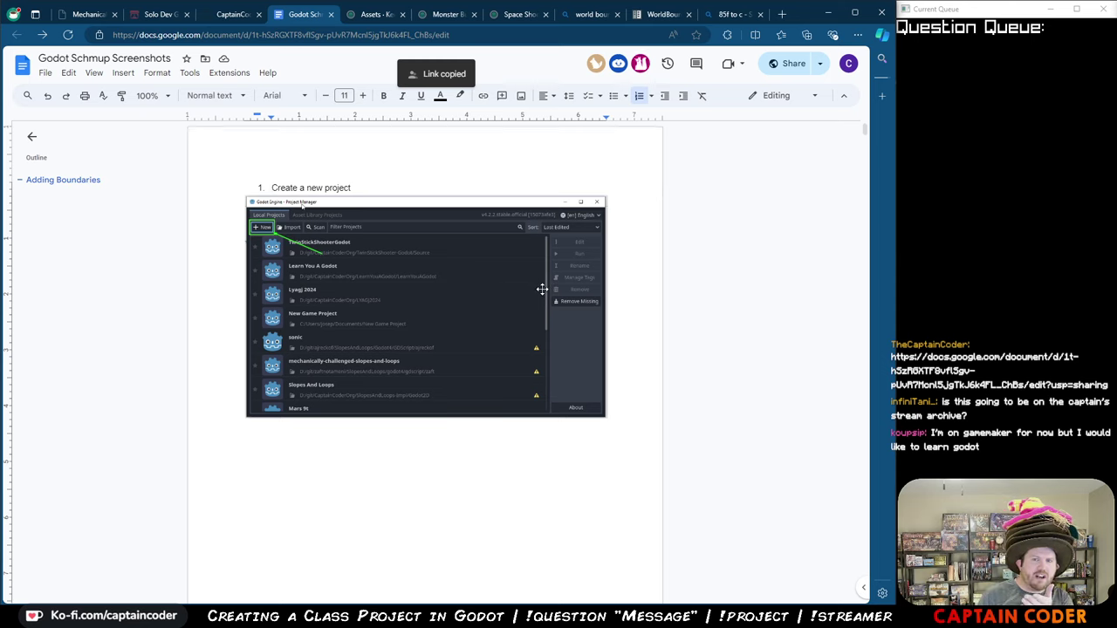
scroll(542, 289, "down", 8)
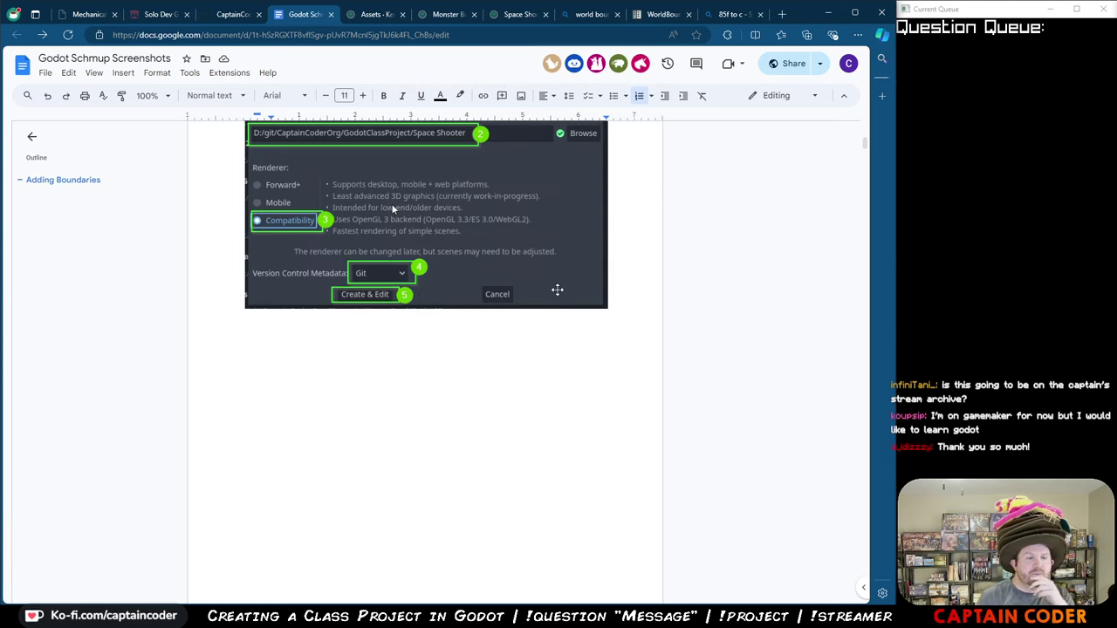
scroll(557, 289, "down", 5)
scroll(557, 289, "down", 4)
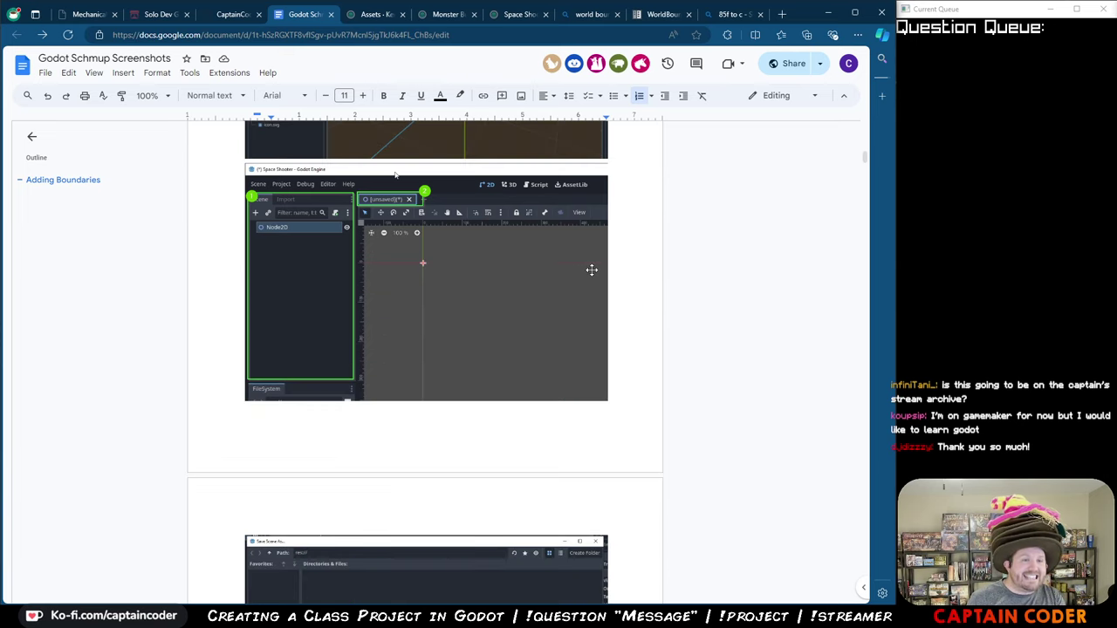
scroll(789, 258, "down", 3)
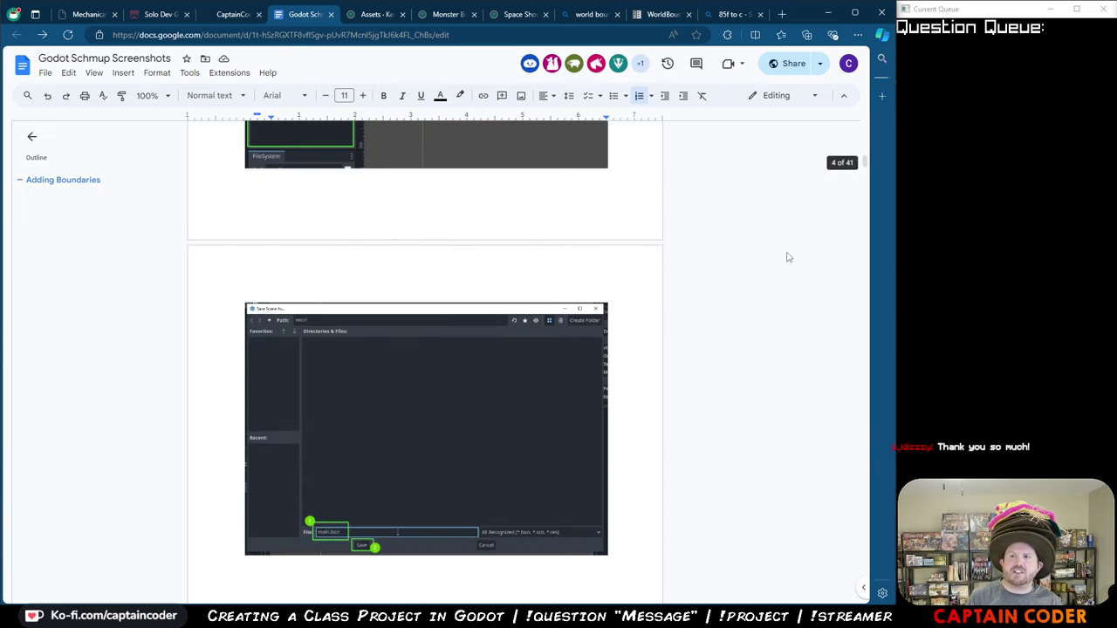
scroll(788, 257, "down", 3)
left_click_drag(864, 164, 875, 592)
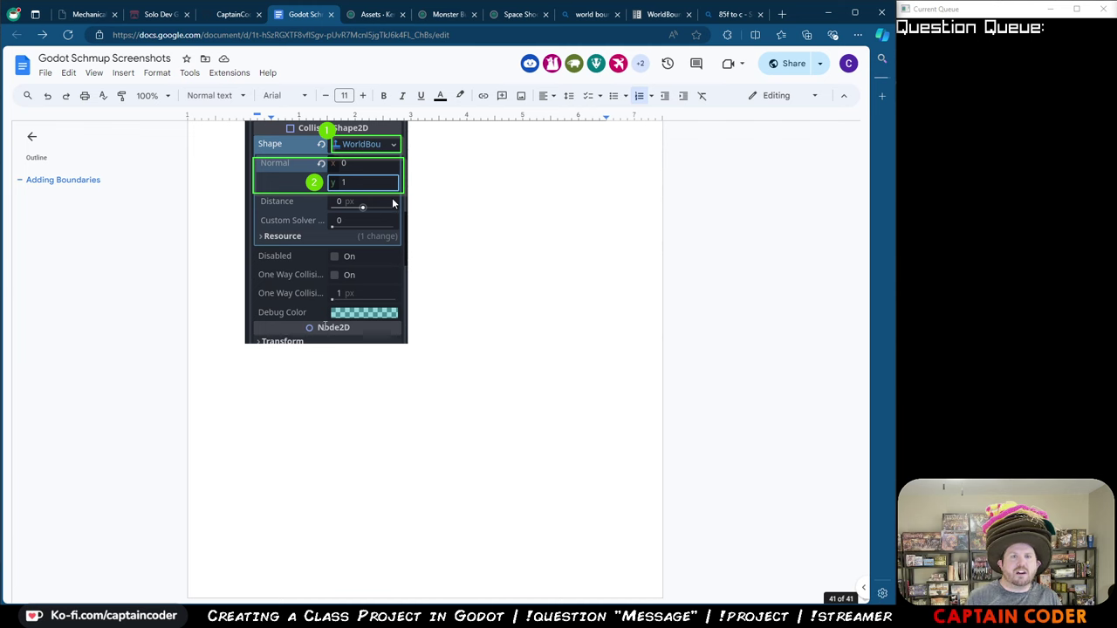
middle_click(830, 506)
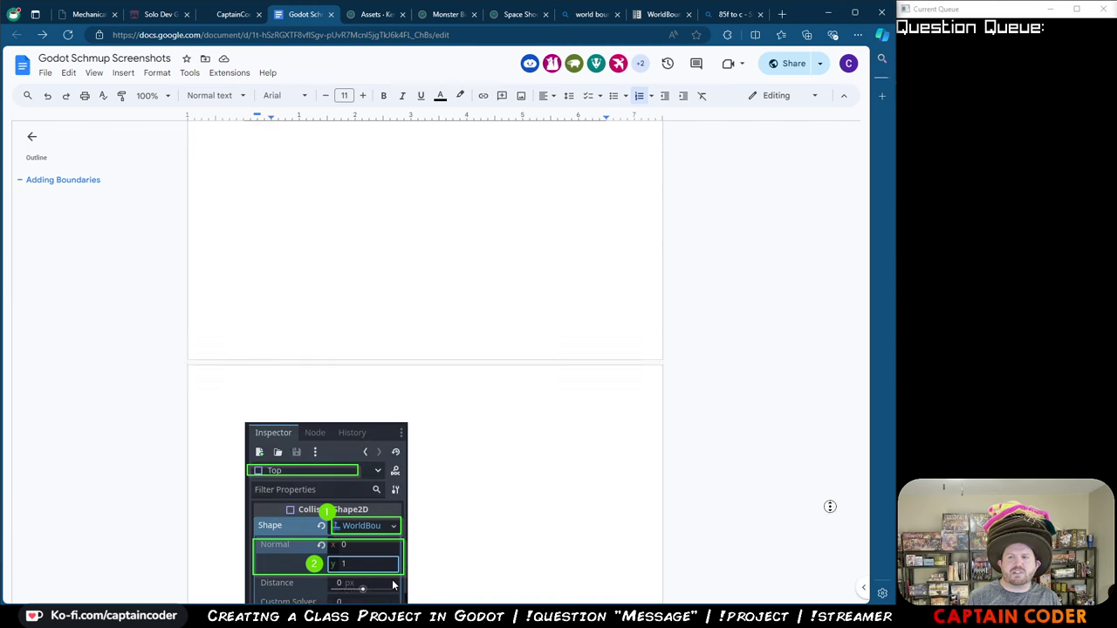
left_click(542, 385)
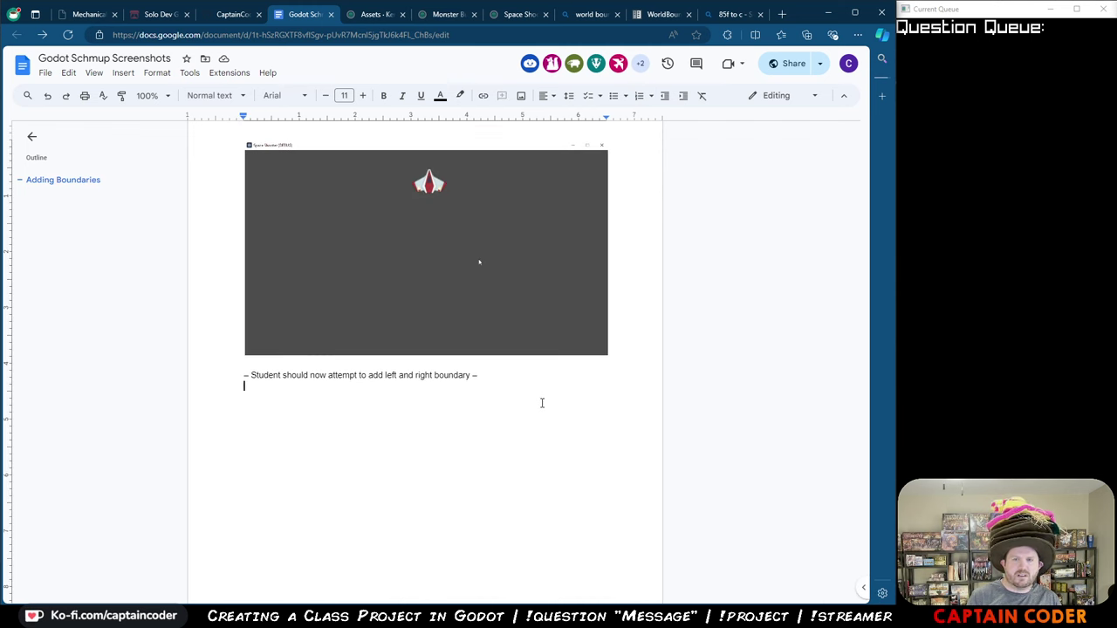
- Add an empty Heading 1 line at the start of the document, above the "Create a new project" list item
scroll(541, 403, "up", 10)
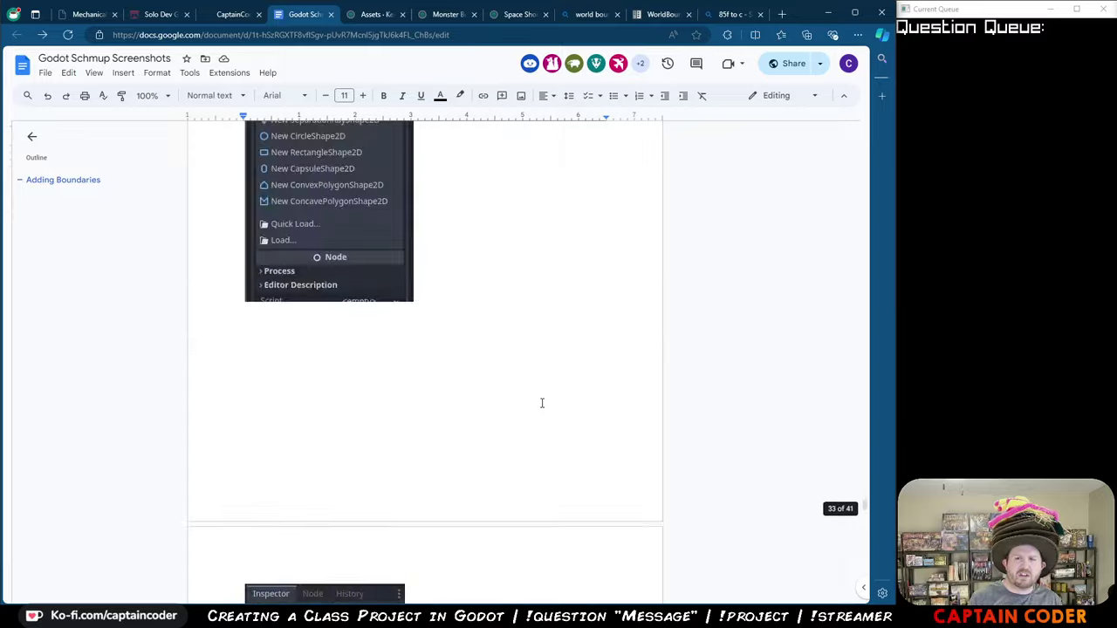
scroll(541, 403, "up", 15)
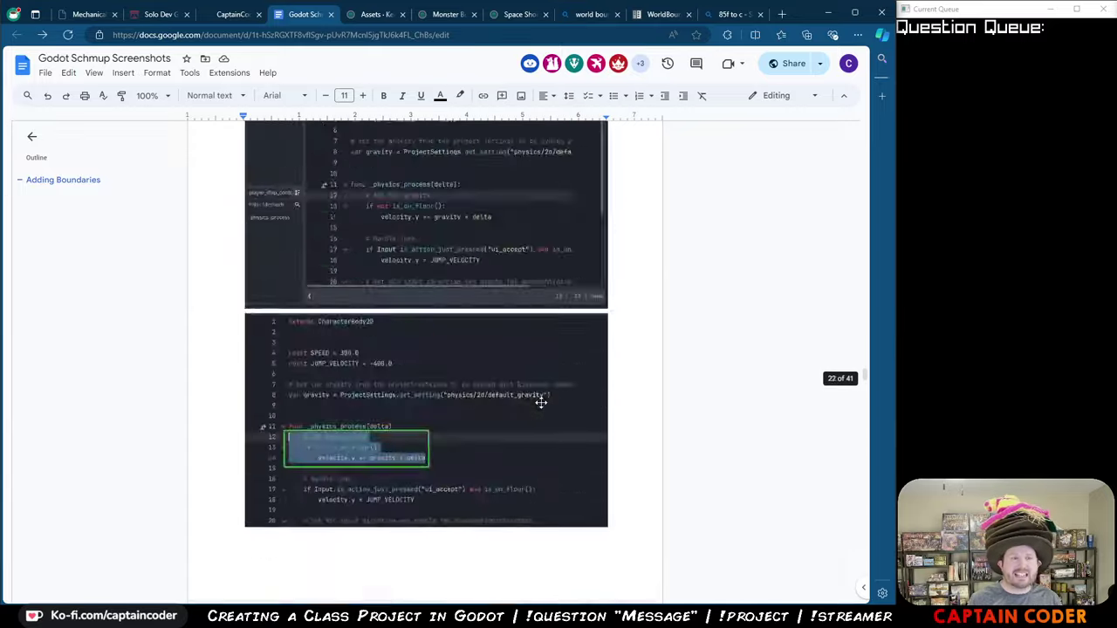
scroll(541, 403, "up", 16)
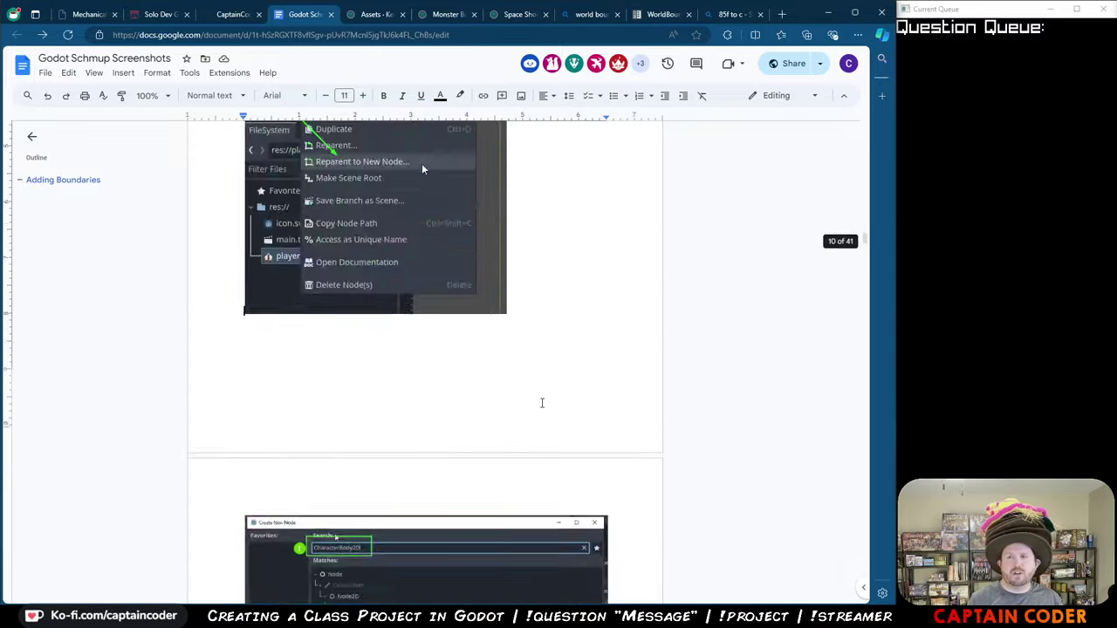
scroll(541, 403, "up", 15)
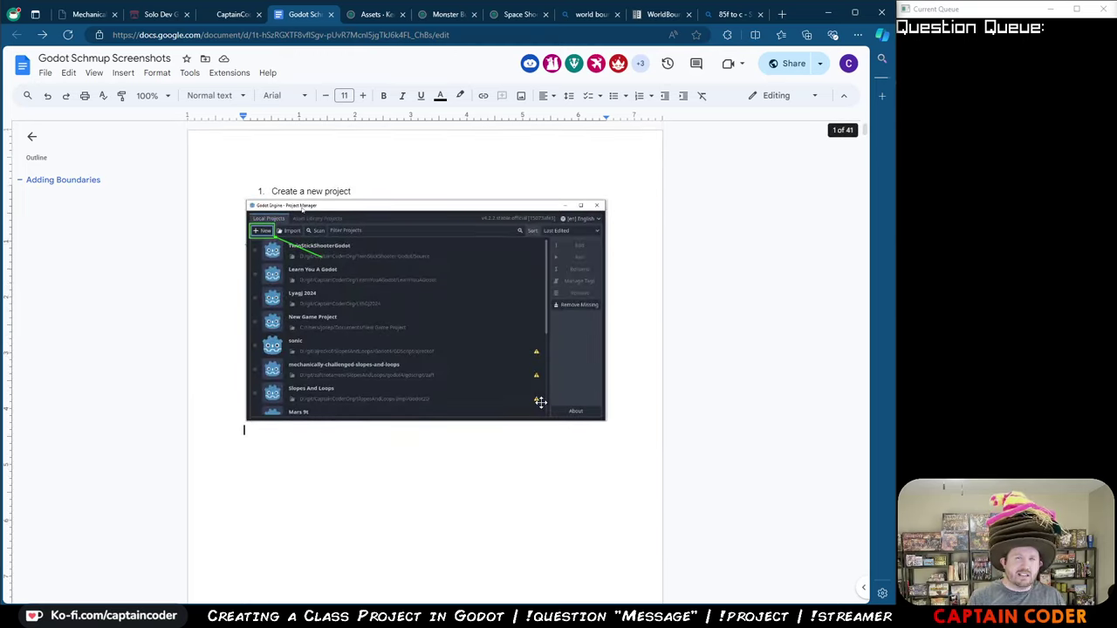
left_click(400, 185)
key("Home")
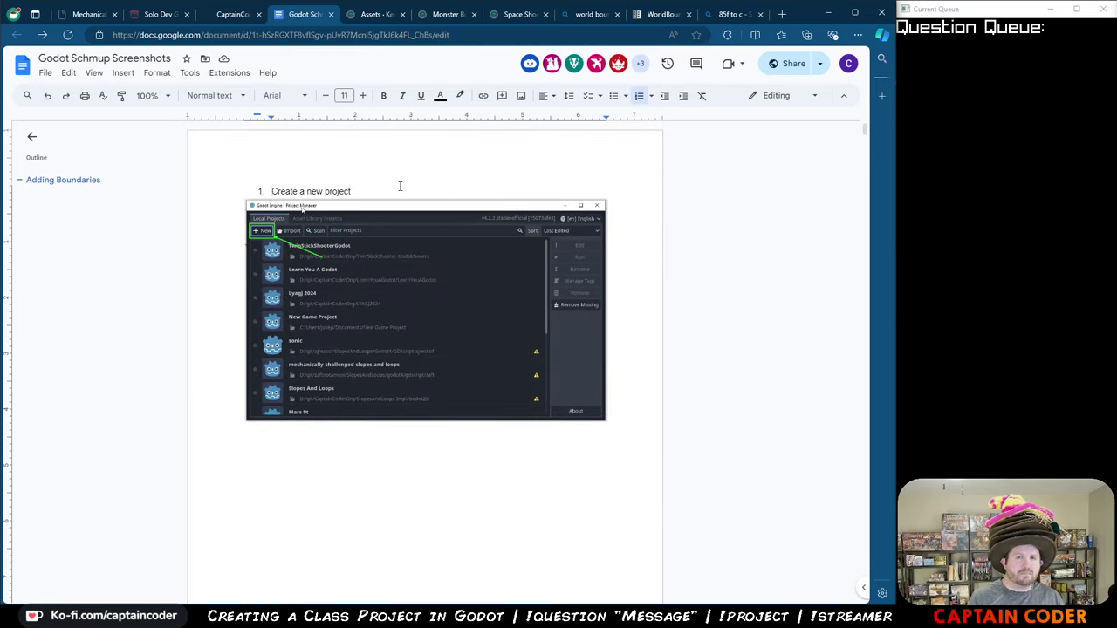
key("Return")
key("BackSpace")
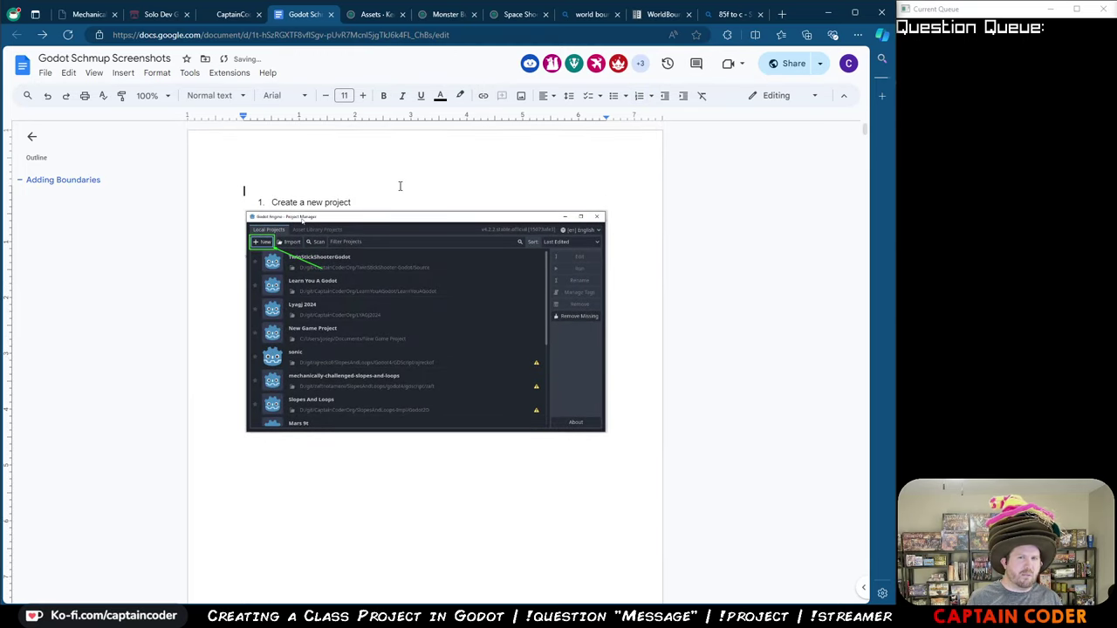
left_click(210, 98)
left_click(236, 249)
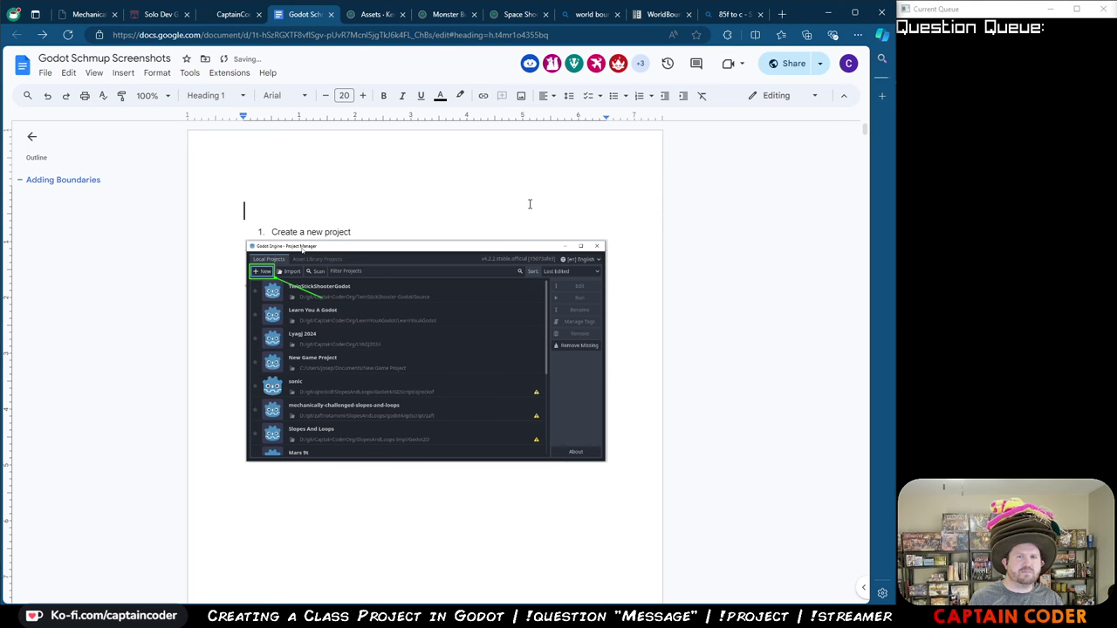
- Enter "Create a New Project" as the text of the heading at the start of the document
type("Create a New Projecta")
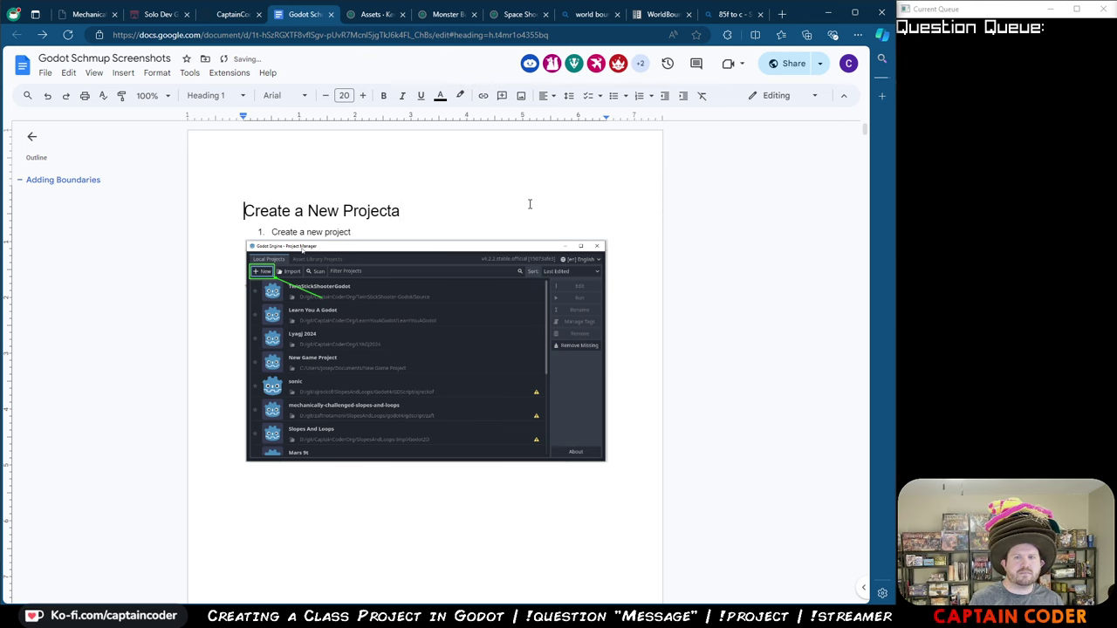
key("End")
key("BackSpace")
key("Delete")
key("ctrl+z")
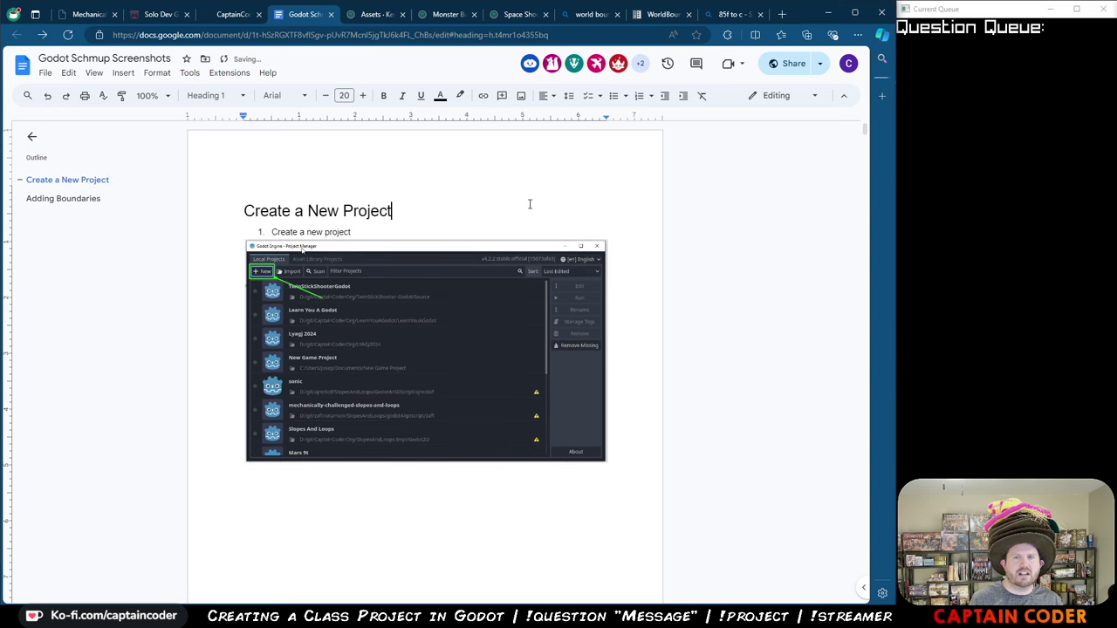
- Copy the "Create a New Project" heading and paste it on its own line above the screenshot of creating the 2D Scene root node
key("shift+Home")
scroll(502, 302, "down", 5)
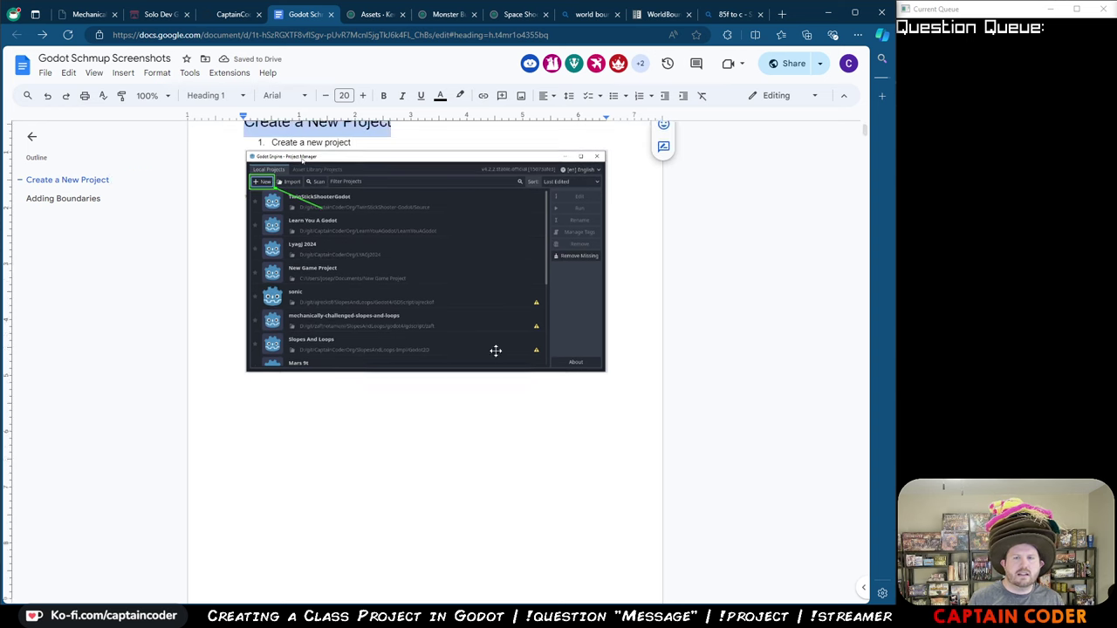
scroll(503, 303, "down", 5)
scroll(442, 299, "up", 3)
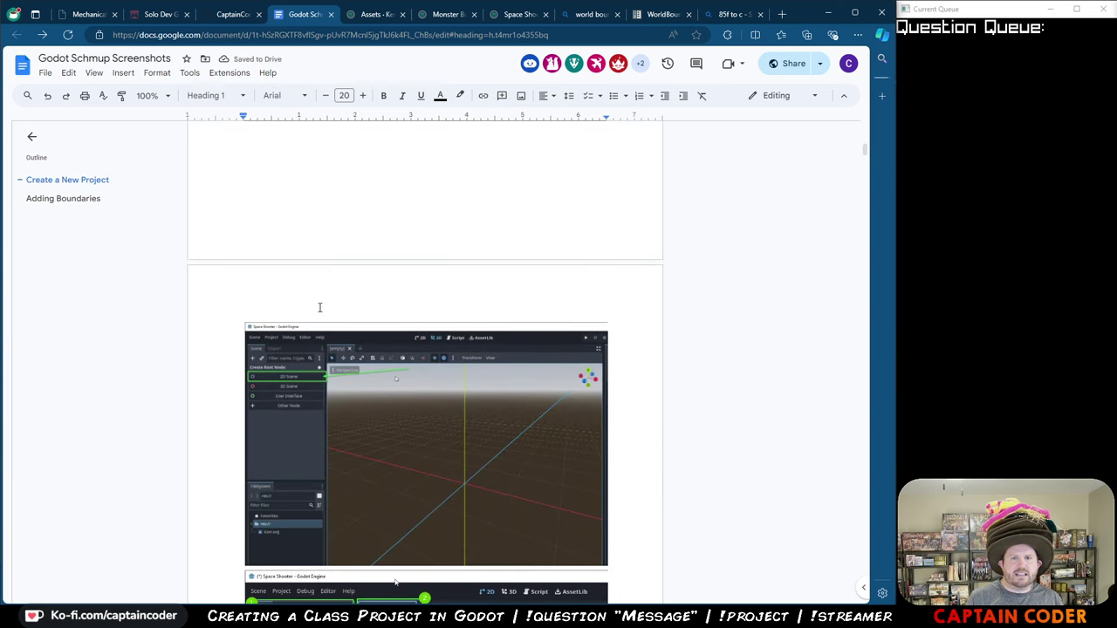
left_click(356, 301)
left_click(356, 300)
scroll(364, 299, "up", 2)
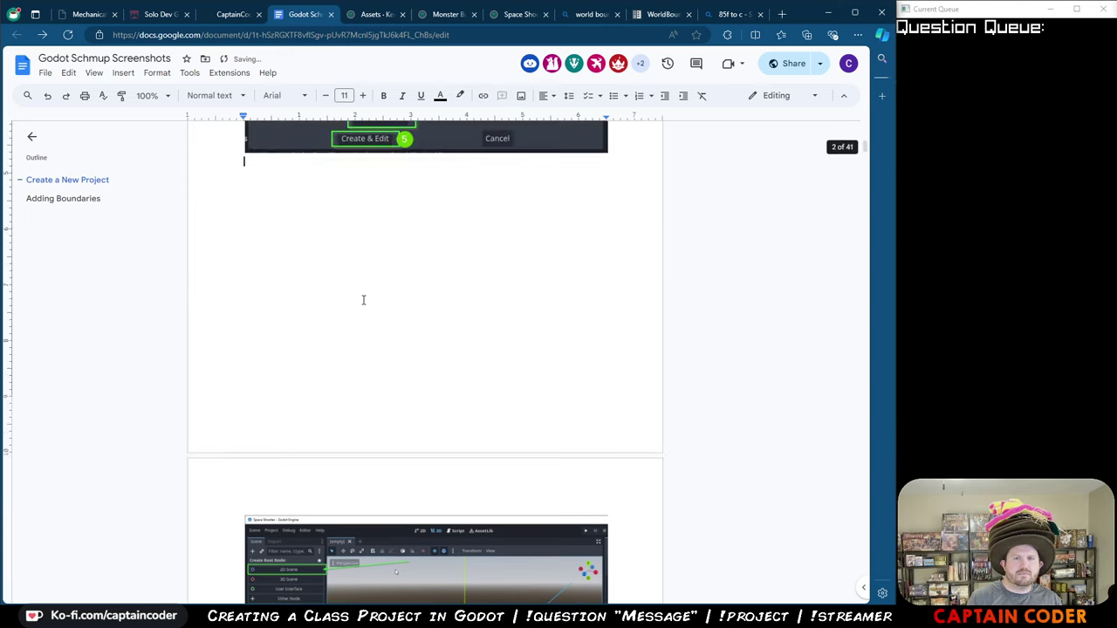
scroll(363, 300, "down", 2)
scroll(363, 299, "up", 2)
key("ctrl+v")
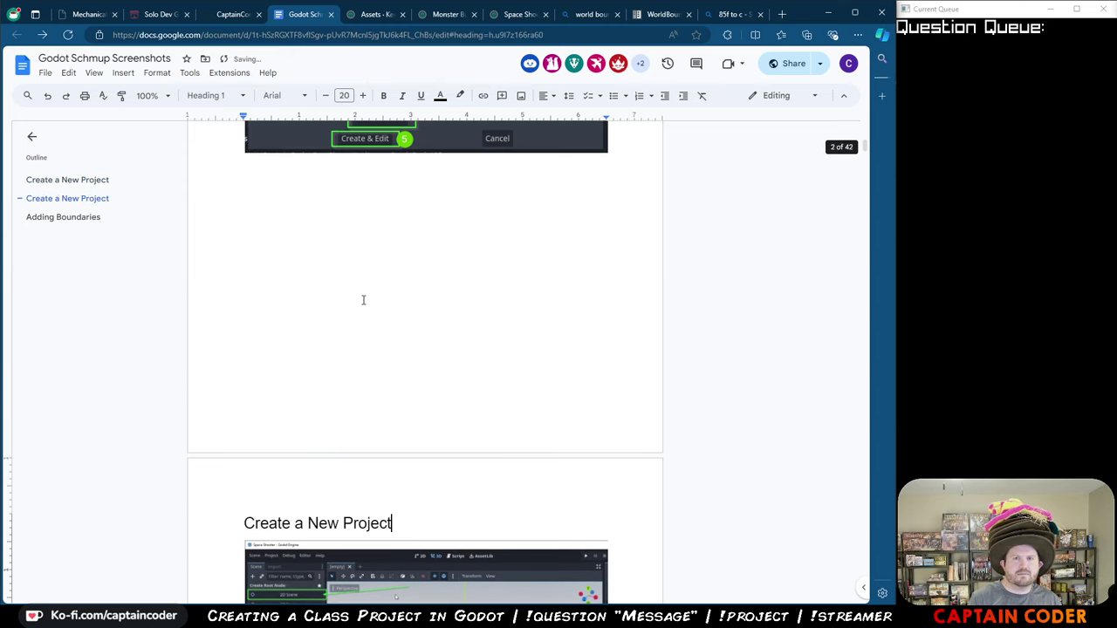
- Replace the pasted heading's text with "Create Player Ship"
key("shift+Home")
type("Create ")
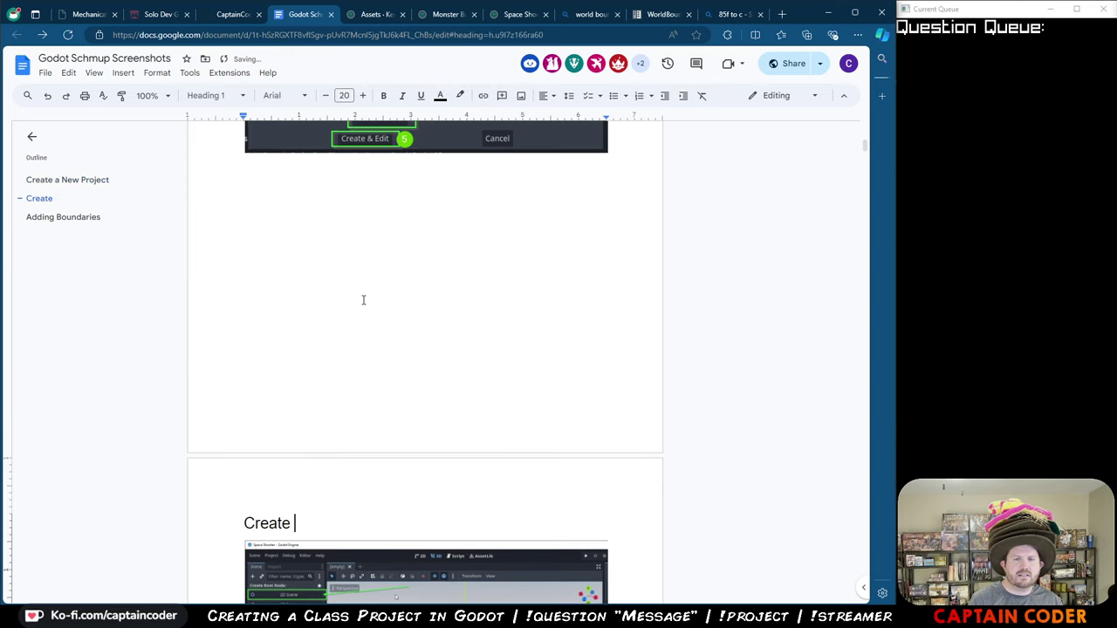
type("Player Ship")
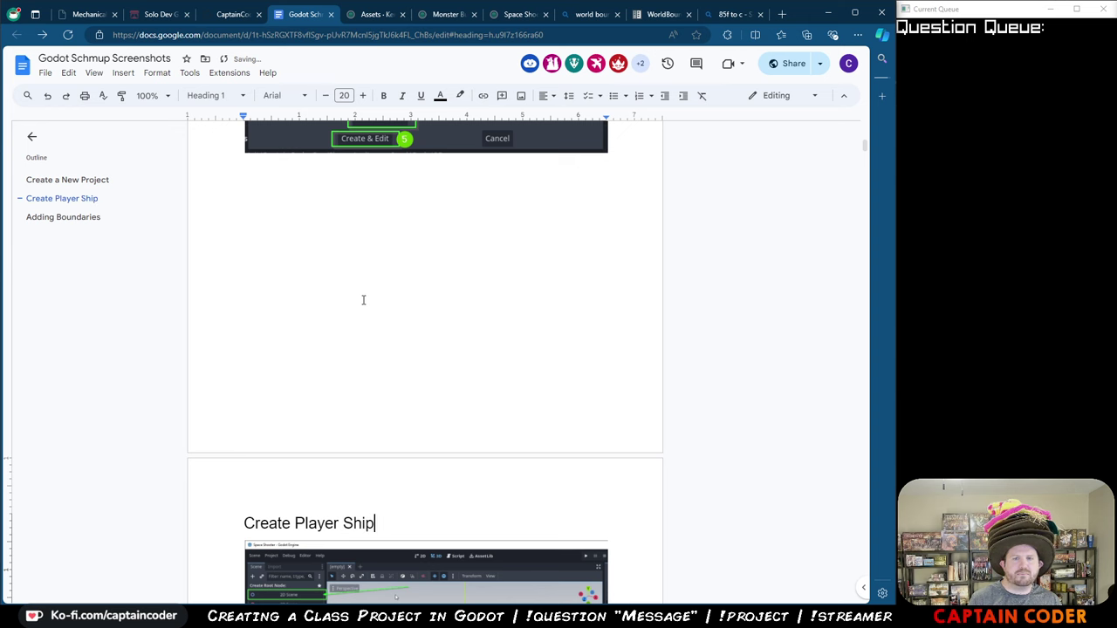
- Check the outline's links by jumping to the Create a New Project, Create Player Ship and Adding Boundaries sections
scroll(363, 299, "down", 8)
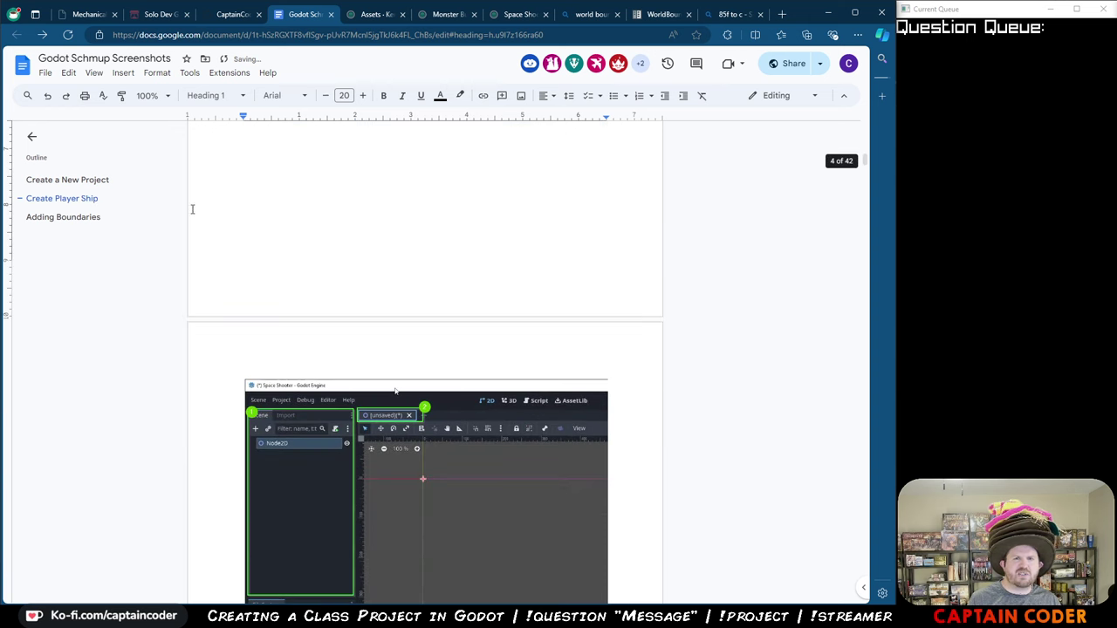
left_click(77, 181)
left_click(78, 198)
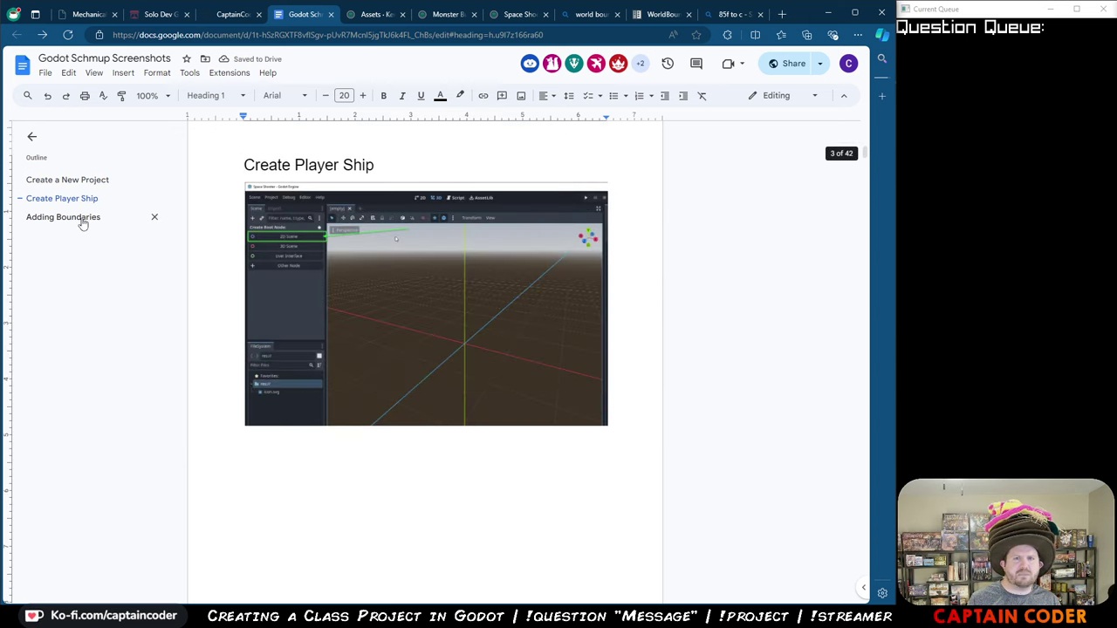
left_click(82, 218)
left_click(728, 476)
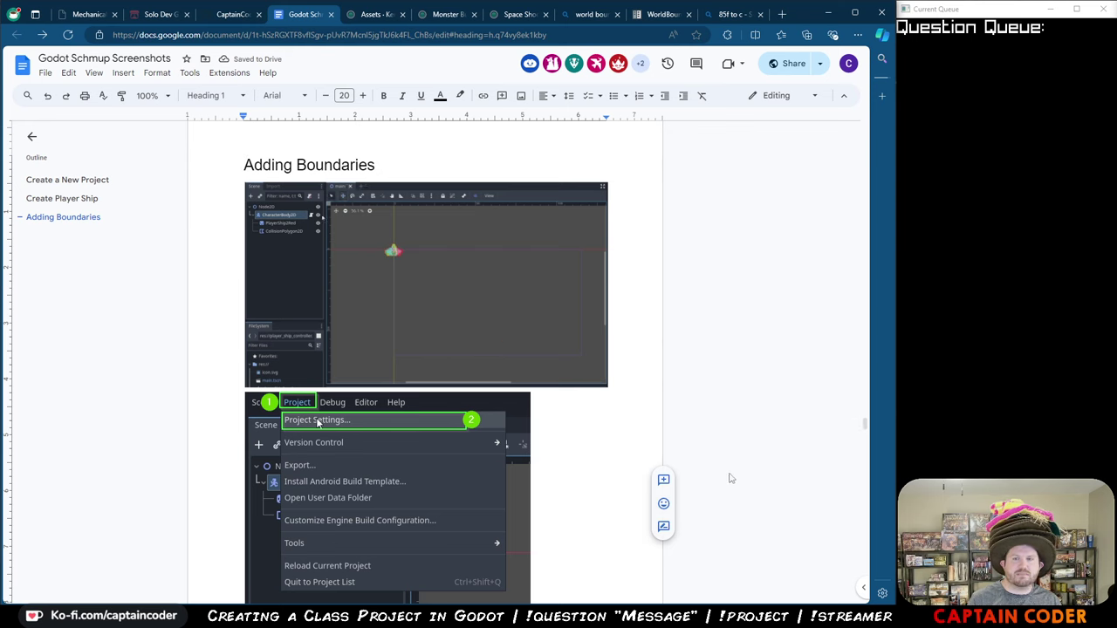
scroll(730, 475, "down", 1)
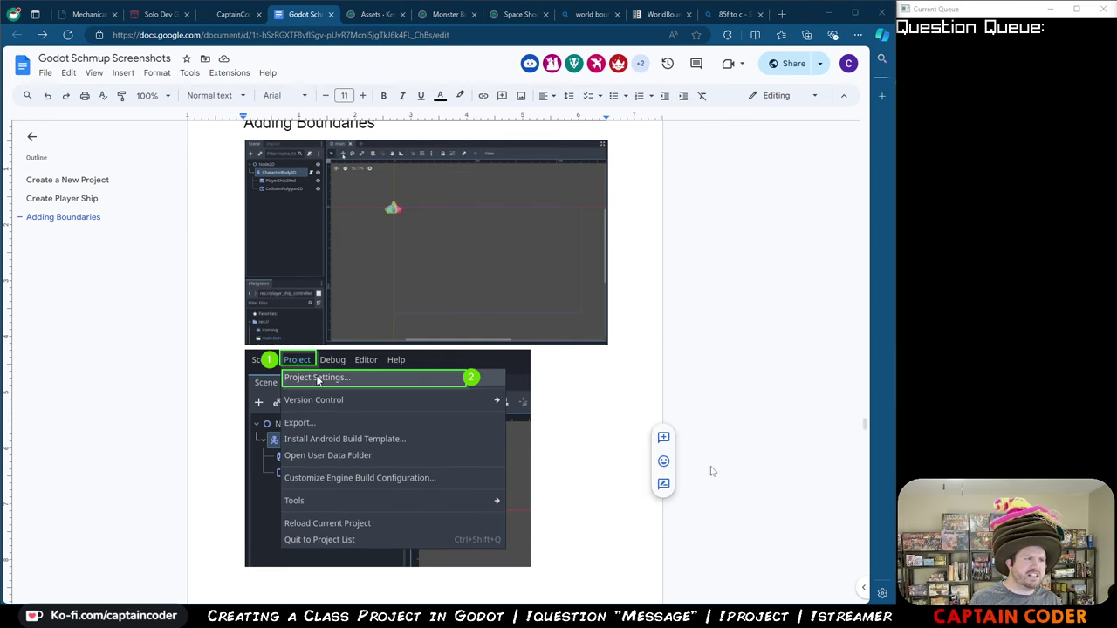
- Switch to the Godot editor and run the project, flying the ship around to demonstrate the boundaries, and close the game
key("alt+Tab")
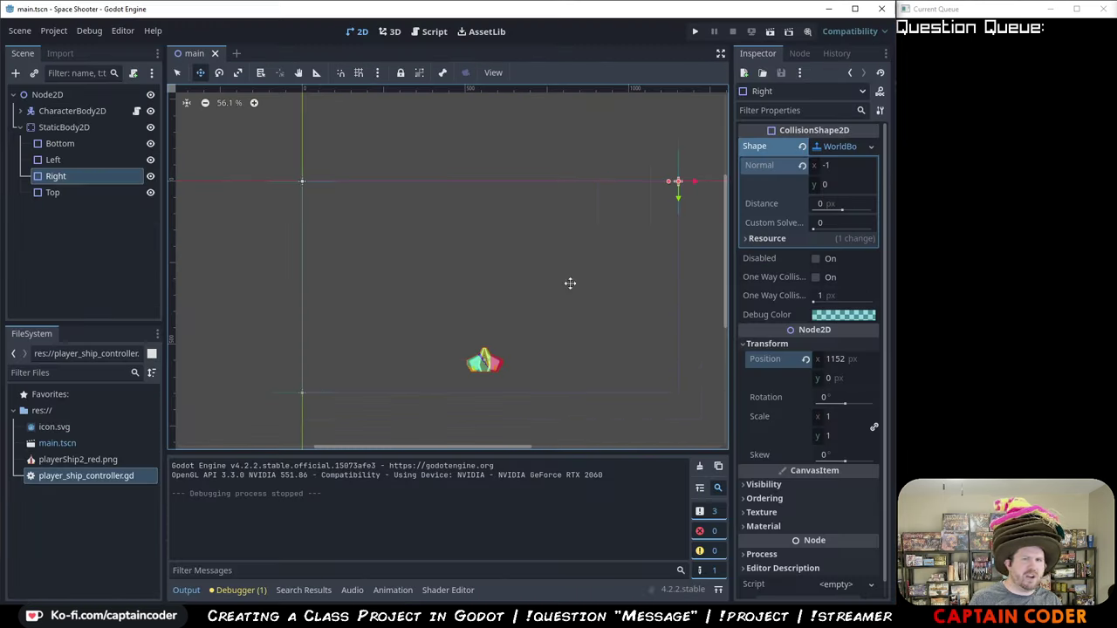
left_click(696, 33)
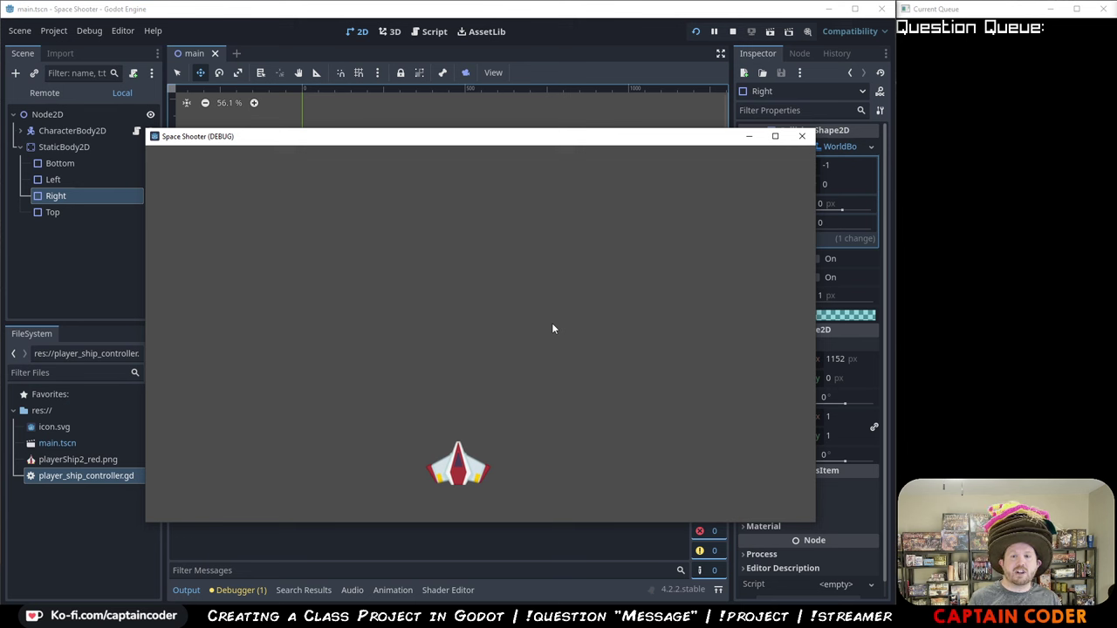
key("Left")
key("Up")
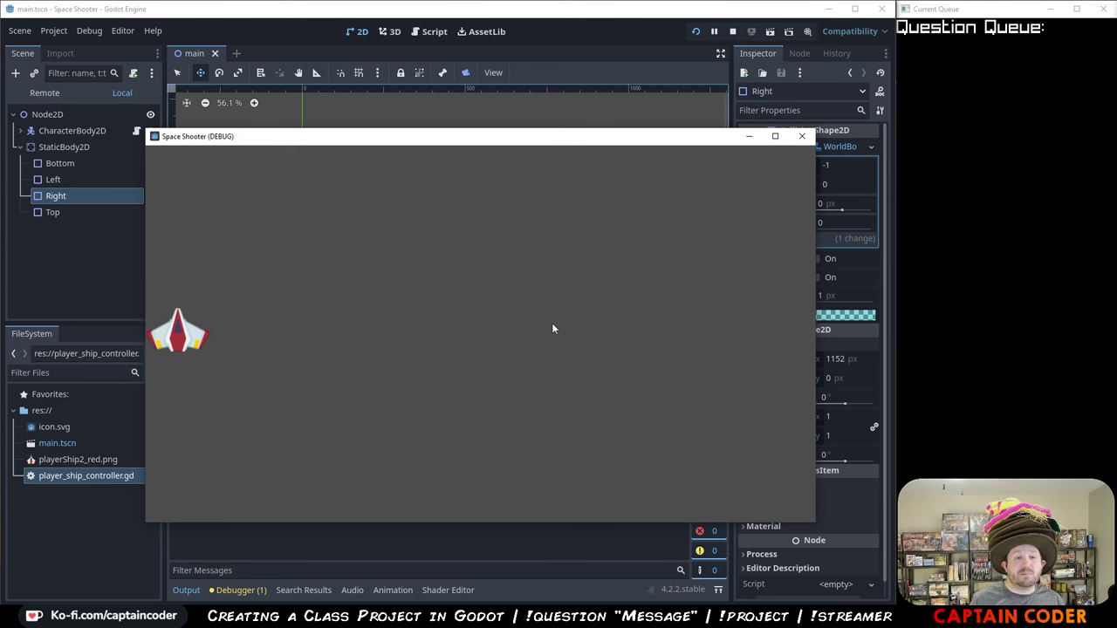
key("Right")
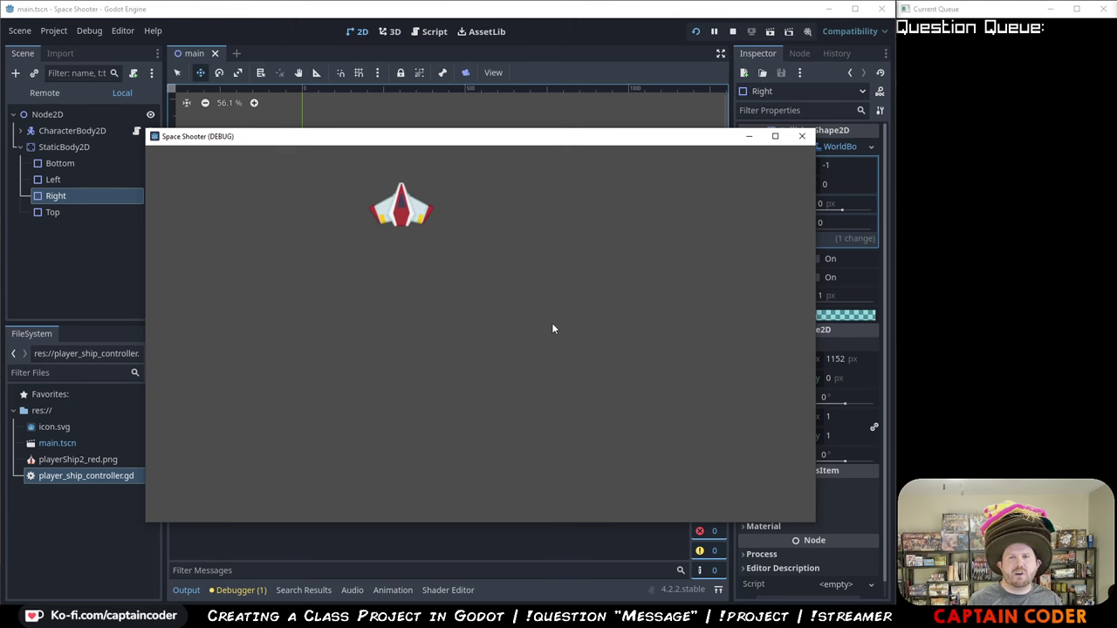
key("Down")
key("Up")
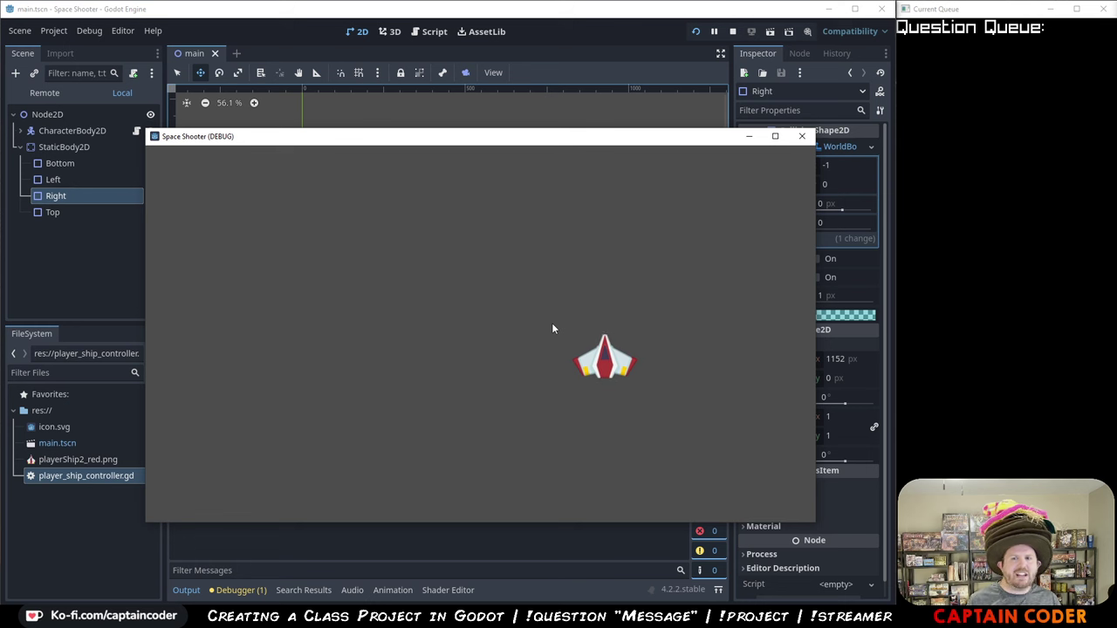
key("Left")
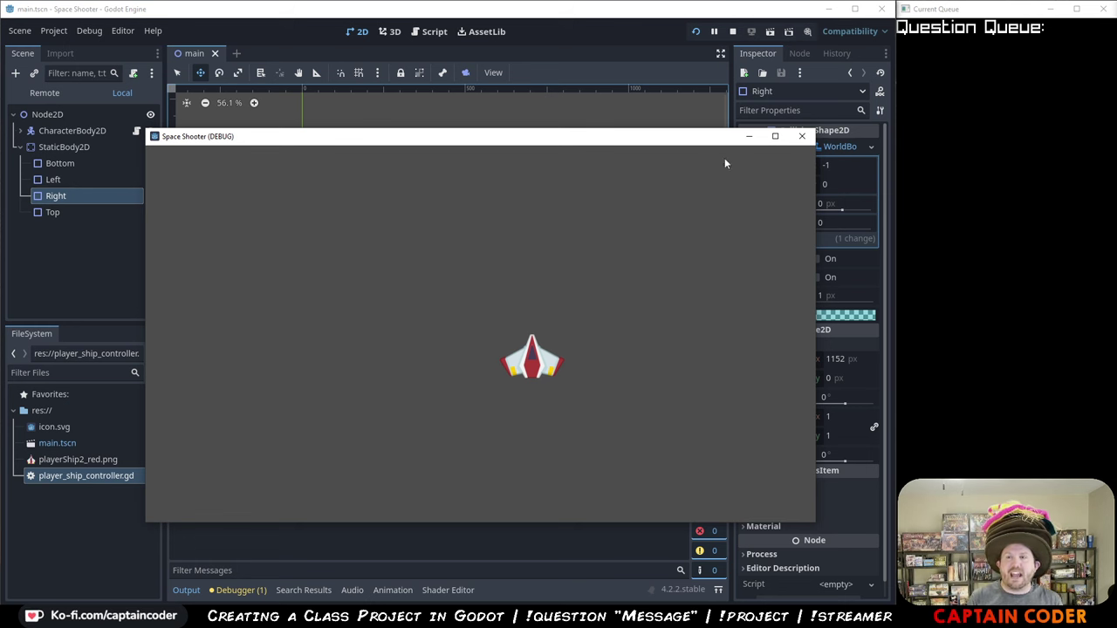
left_click(801, 136)
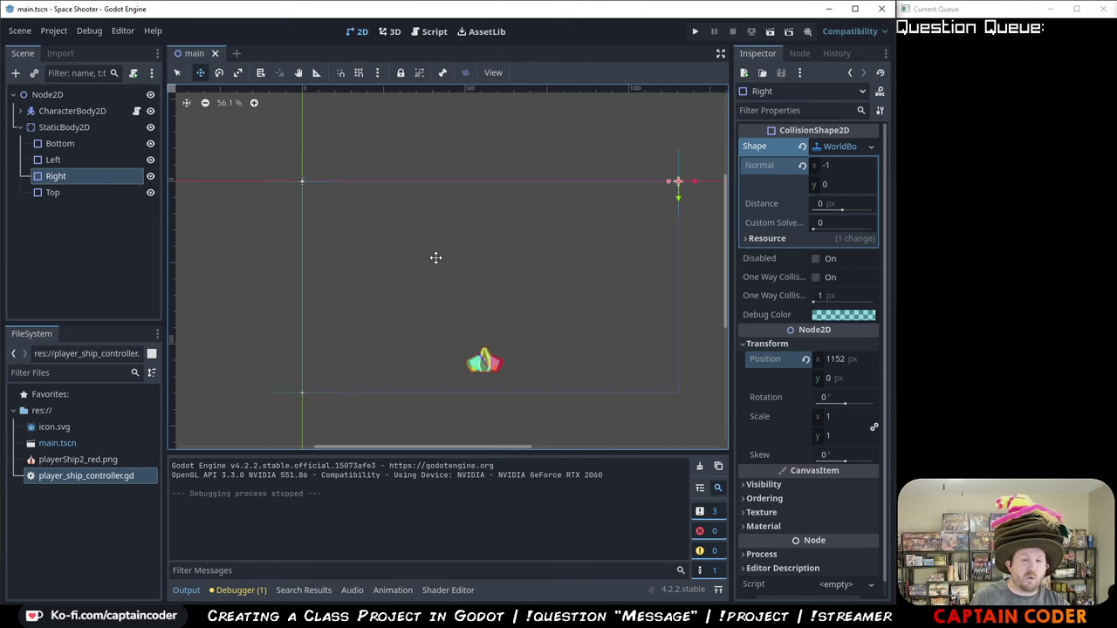